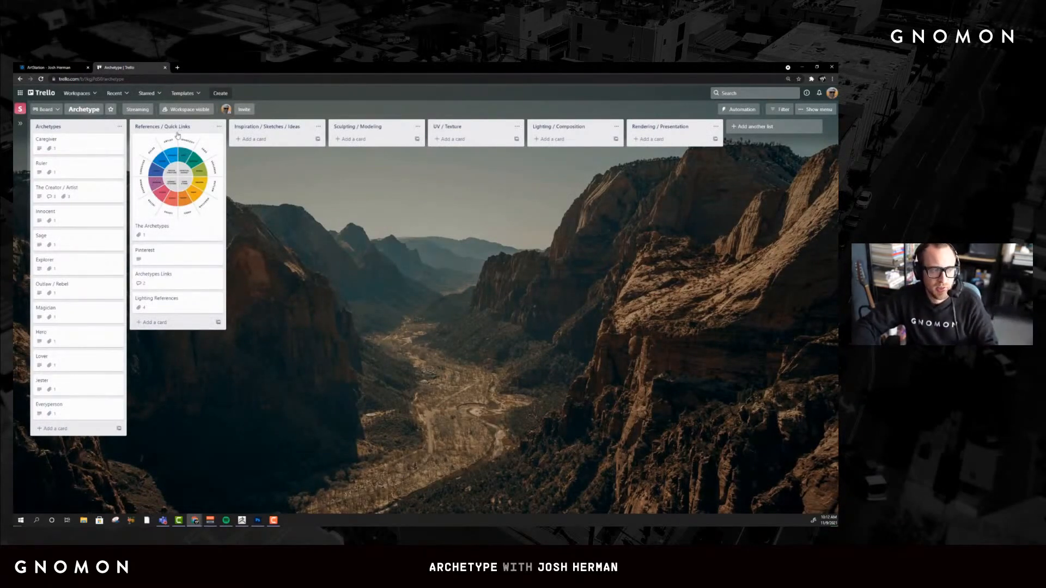
Open the Pinterest link from the Pinterest card and look over the pins on the Archetype board
{"action": "left_click", "coordinate": [165, 257]}
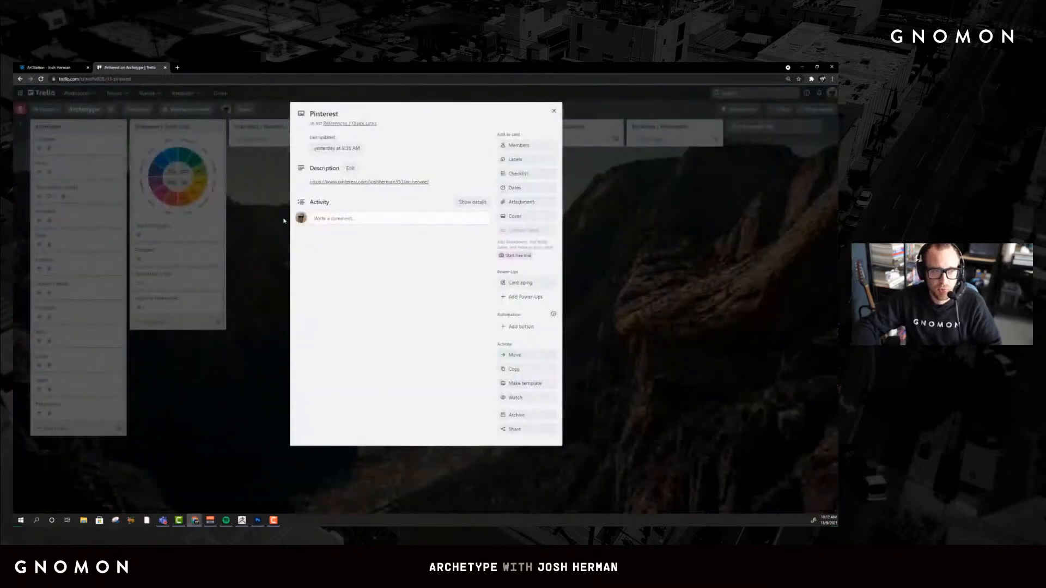
{"action": "left_click", "coordinate": [345, 182]}
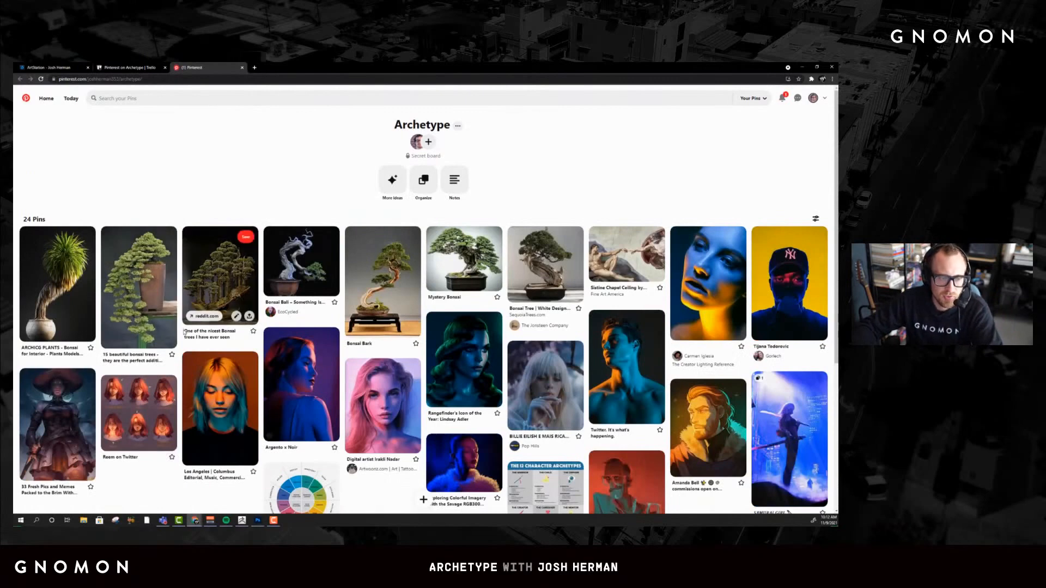
{"action": "scroll", "coordinate": [187, 334], "scroll_direction": "down", "scroll_amount": 5}
{"action": "scroll", "coordinate": [186, 334], "scroll_direction": "up", "scroll_amount": 5}
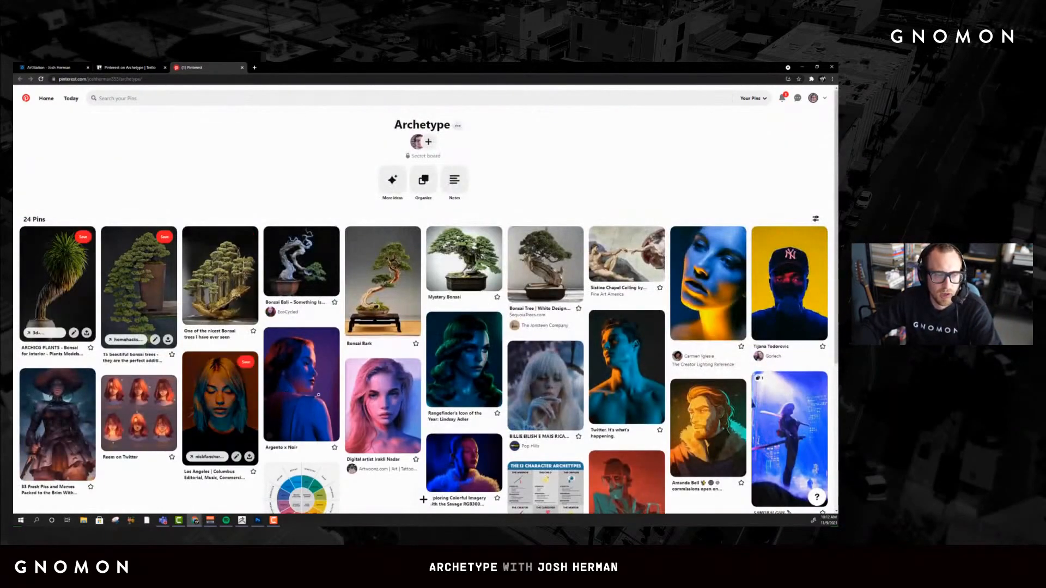
{"action": "right_click", "coordinate": [486, 305]}
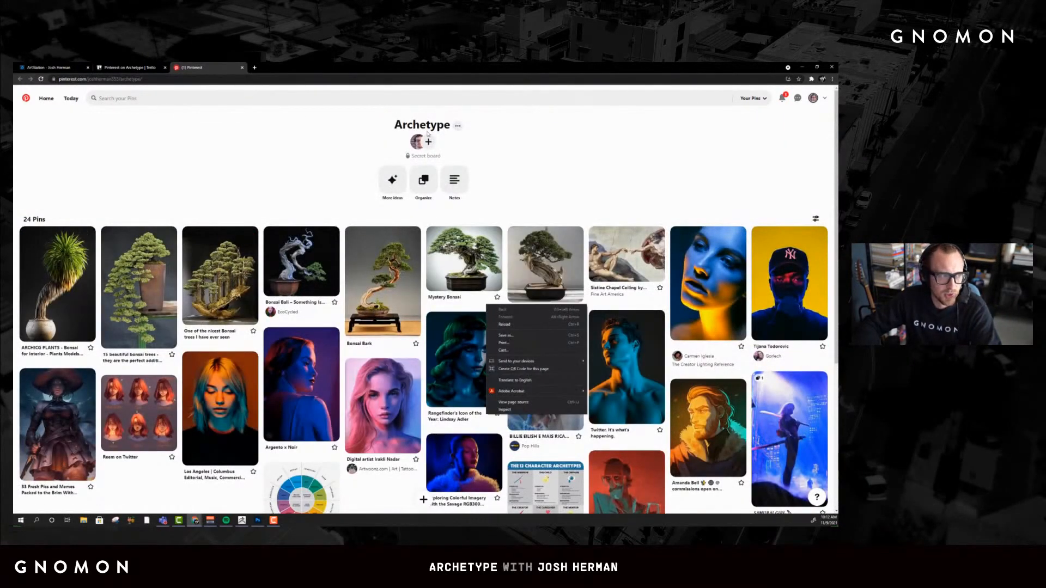
Return to the Trello board, view the links stored in the Archetypes Links card and close it
{"action": "left_click", "coordinate": [152, 69]}
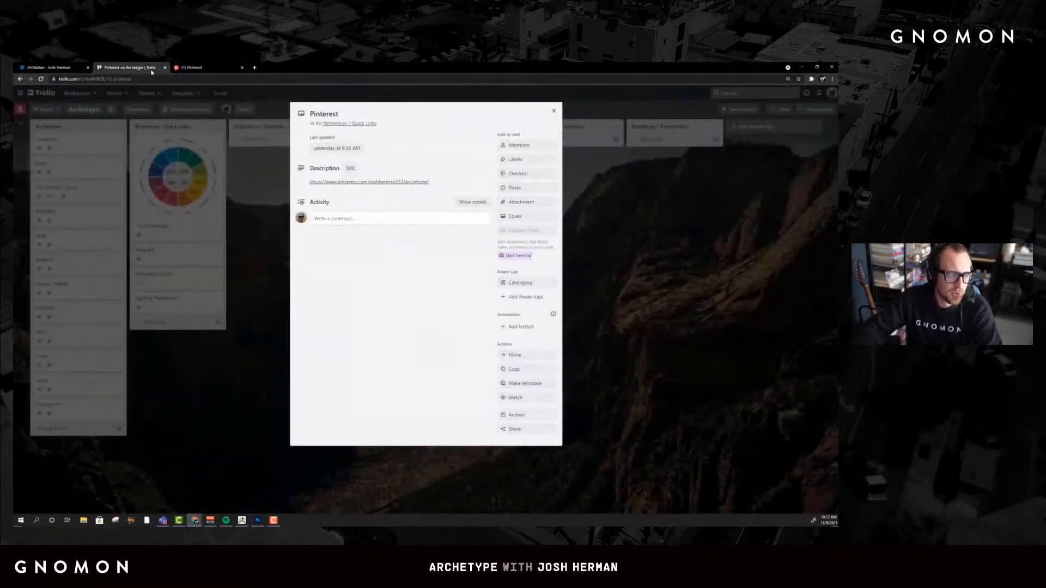
{"action": "left_click", "coordinate": [218, 283]}
{"action": "left_click", "coordinate": [218, 281]}
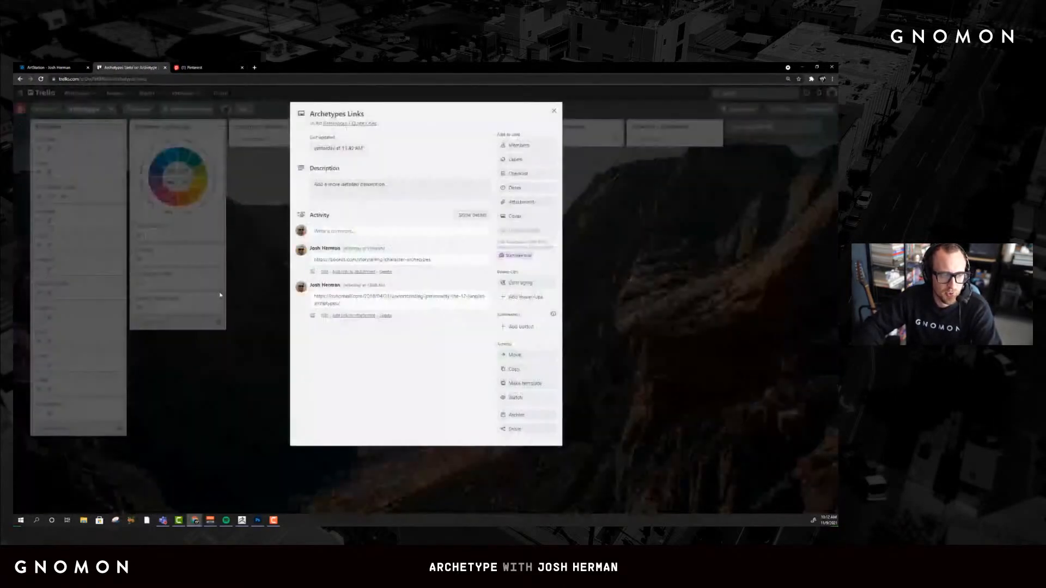
{"action": "left_click", "coordinate": [259, 320]}
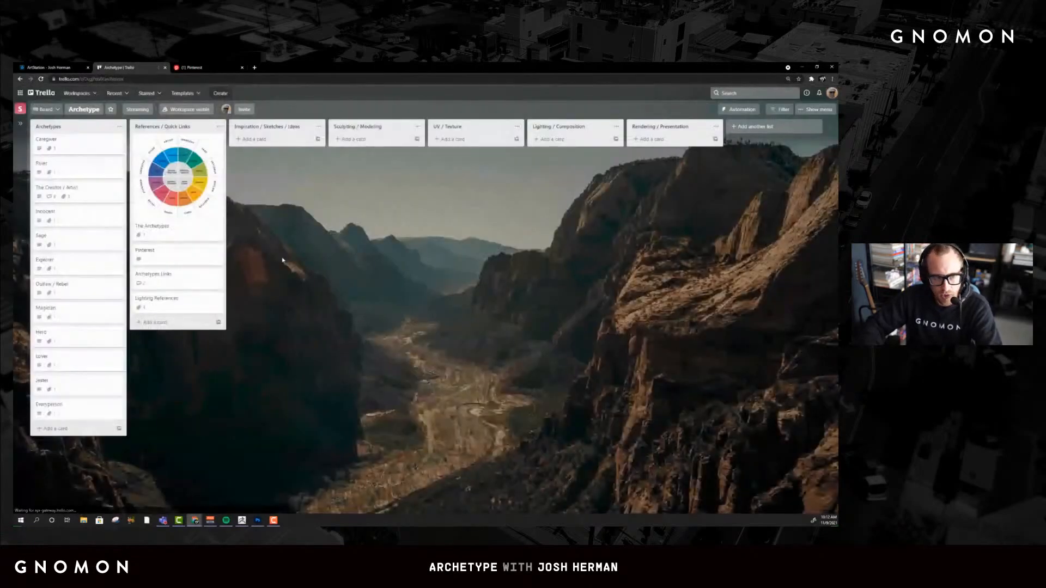
Add a card titled "Cool Visuals" to the Inspiration / Sketches / Ideas list
{"action": "left_click", "coordinate": [278, 139]}
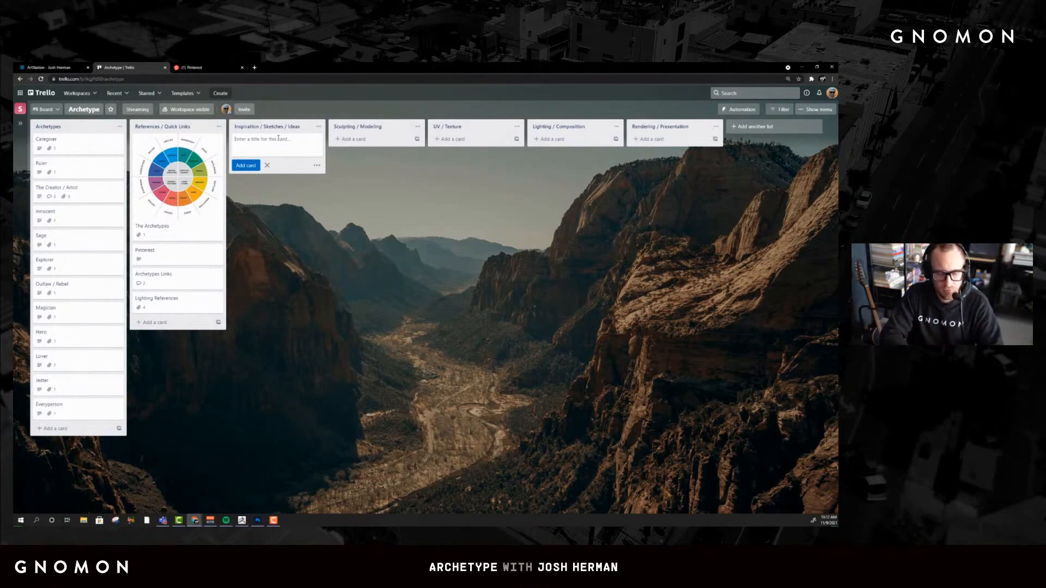
{"action": "type", "text": "Cool V"}
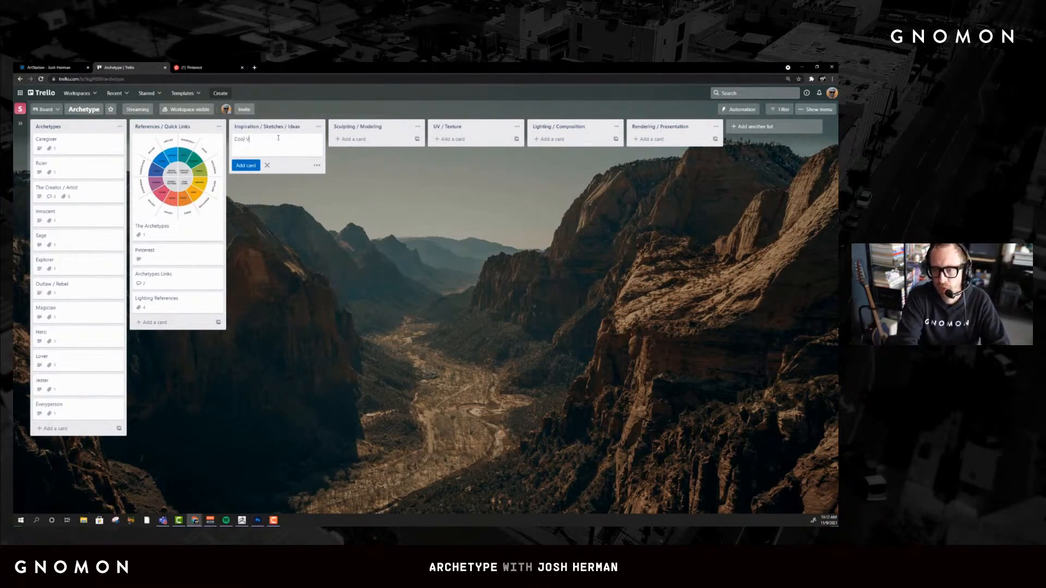
{"action": "type", "text": "isuals"}
{"action": "key", "text": "Return"}
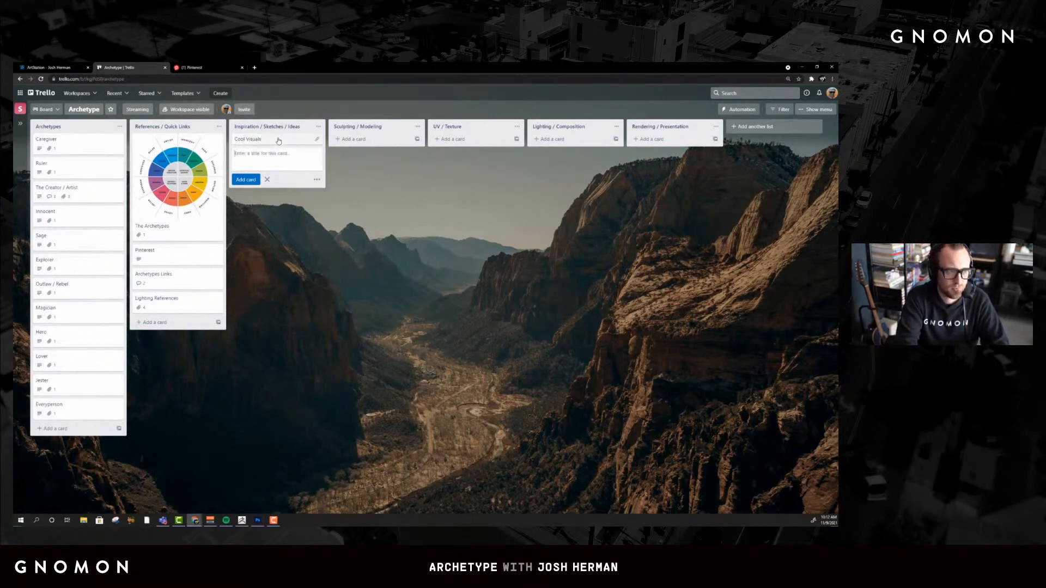
{"action": "left_click", "coordinate": [347, 240]}
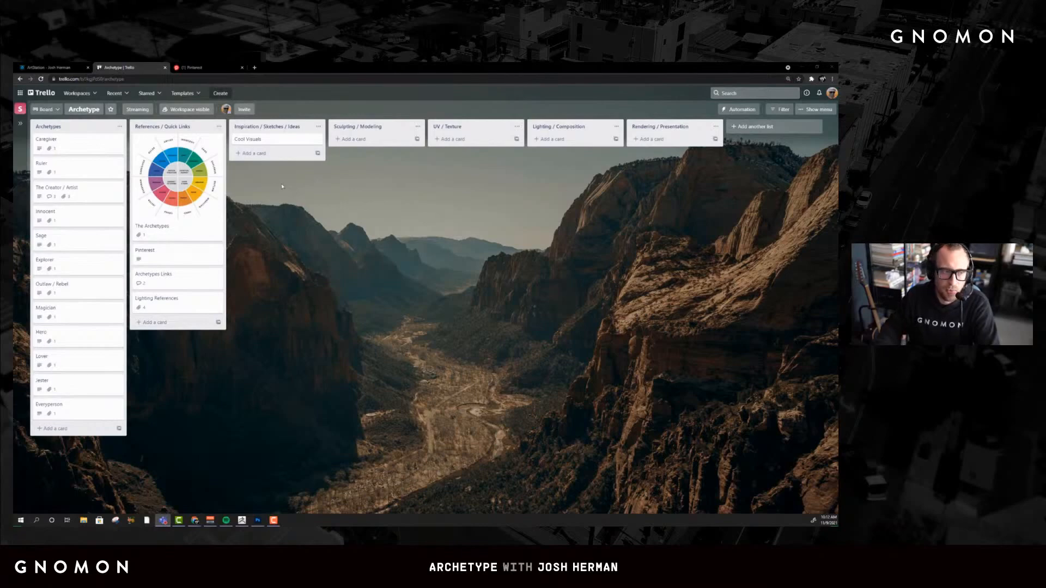
Open the Cool Visuals card, preview the reptile photos and attach the Komodo dragon image to the card
{"action": "left_click", "coordinate": [255, 140]}
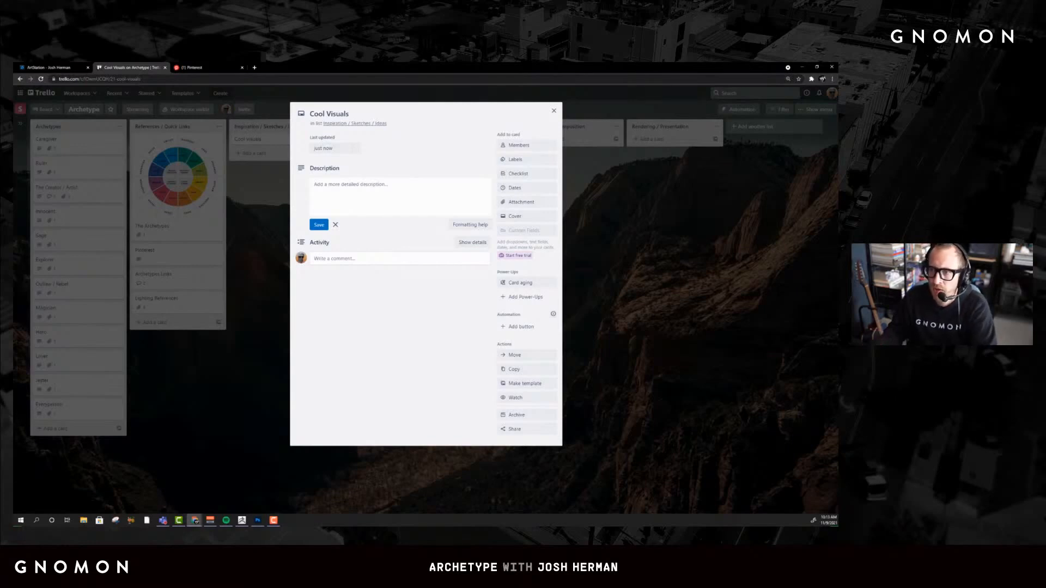
{"action": "key", "text": "alt+Tab"}
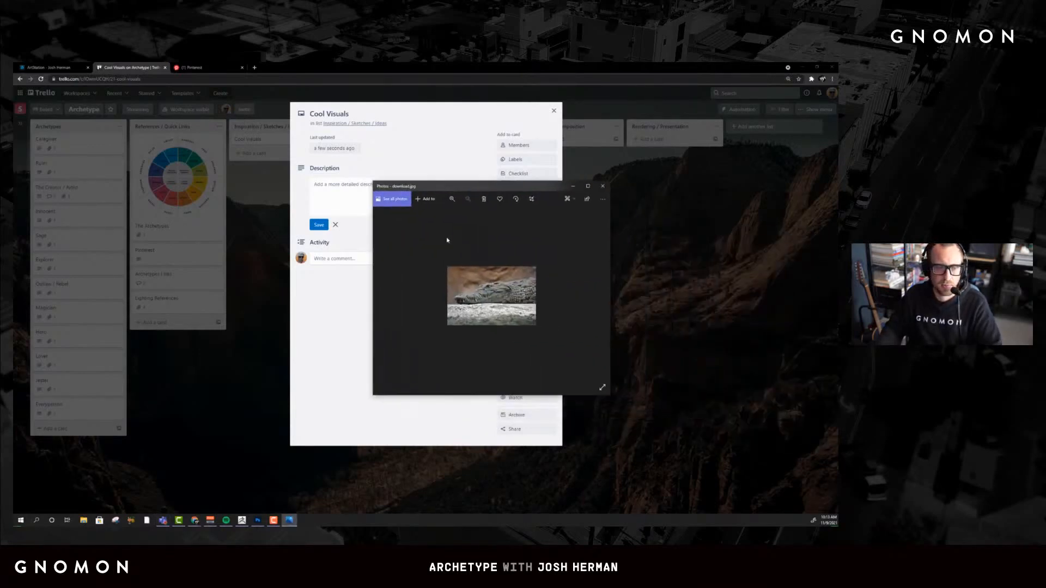
{"action": "scroll", "coordinate": [487, 299], "scroll_direction": "up", "scroll_amount": 5}
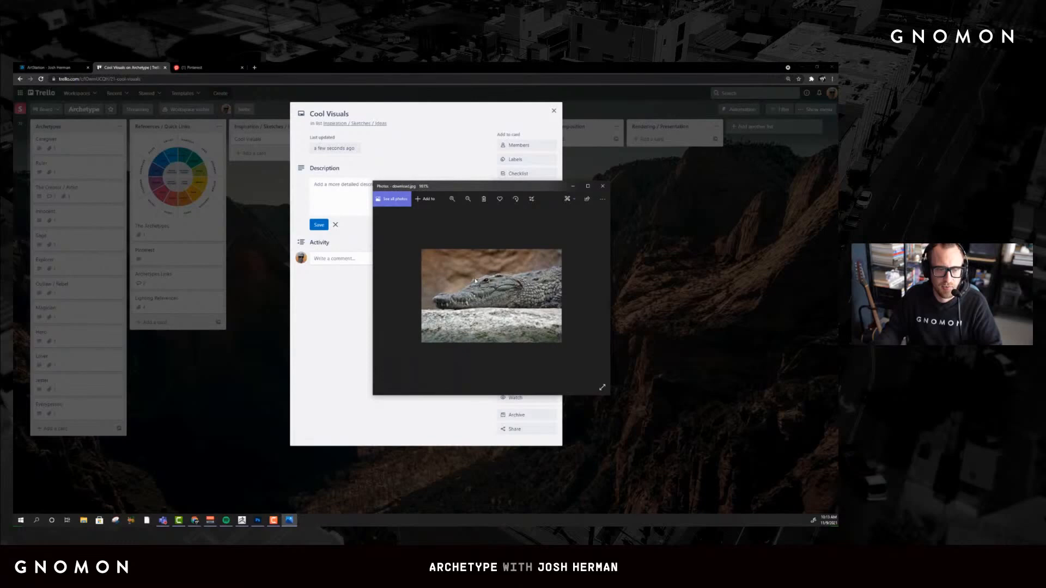
{"action": "left_click", "coordinate": [603, 186]}
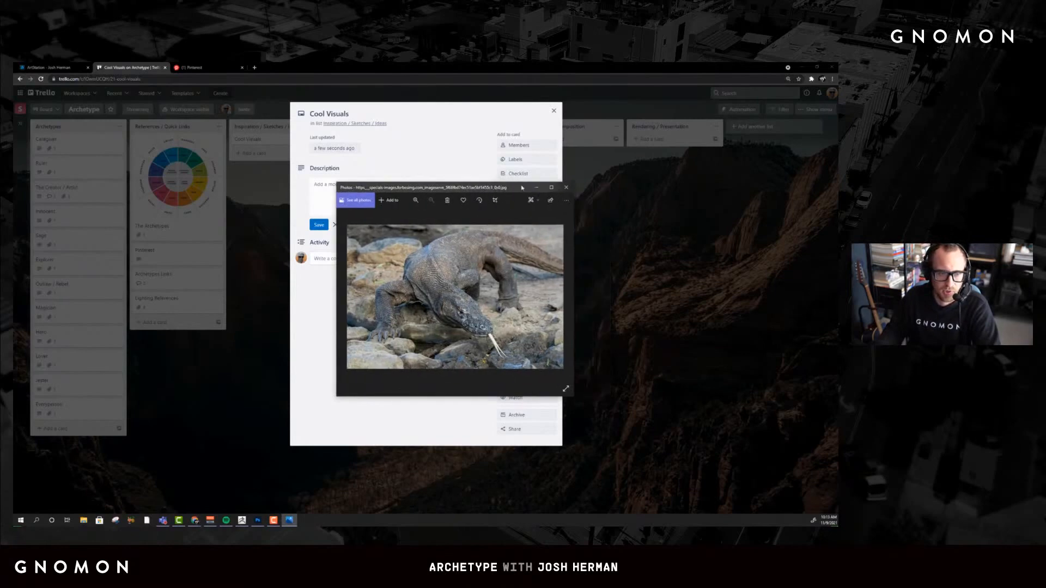
{"action": "left_click", "coordinate": [566, 187]}
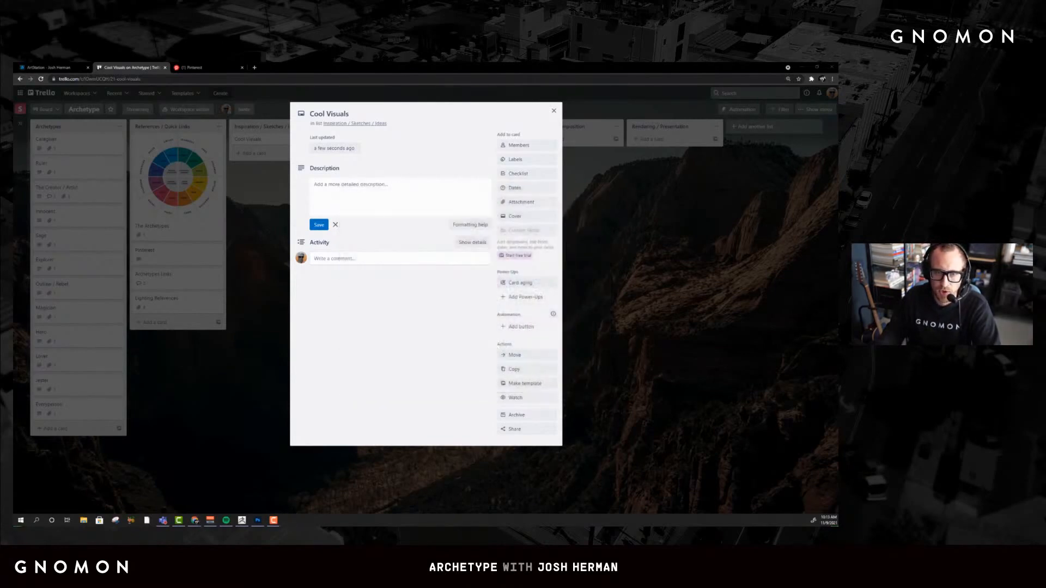
{"action": "left_click_drag", "start_coordinate": [690, 243], "coordinate": [419, 195]}
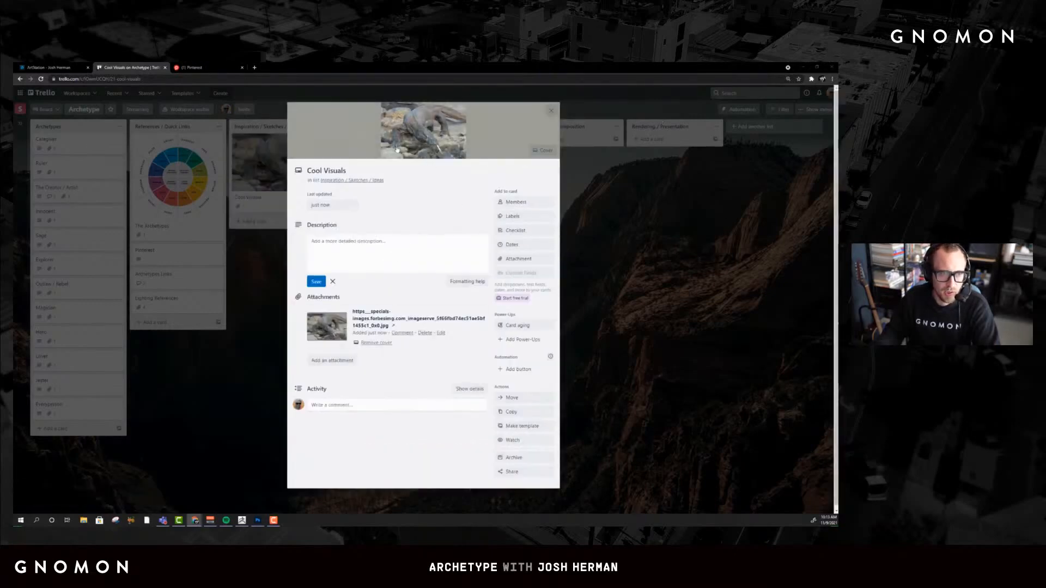
Save the Pinterest Archetype board's URL as the Cool Visuals card's description and close the card
{"action": "left_click", "coordinate": [356, 255]}
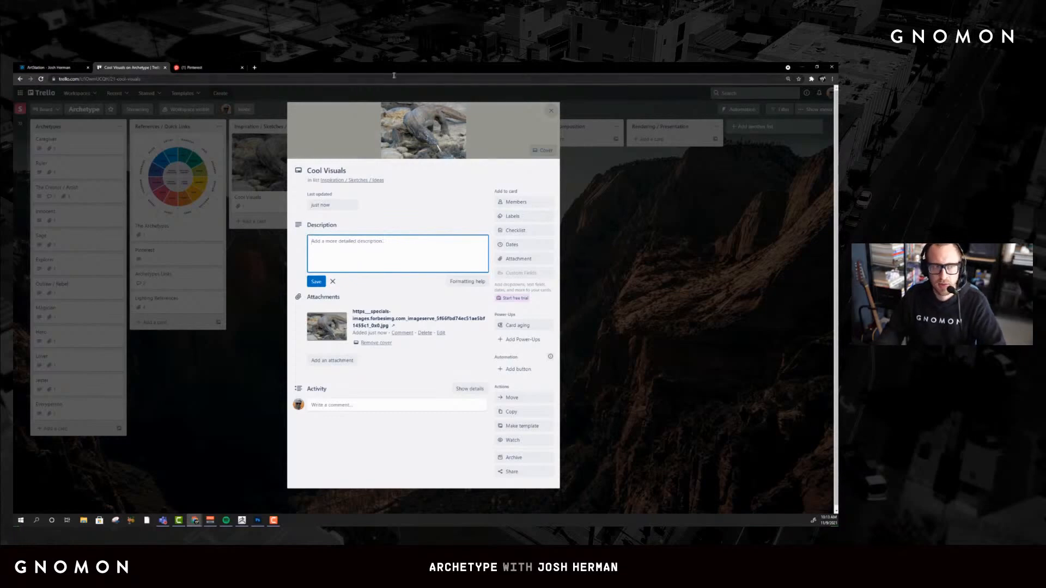
{"action": "left_click", "coordinate": [218, 67]}
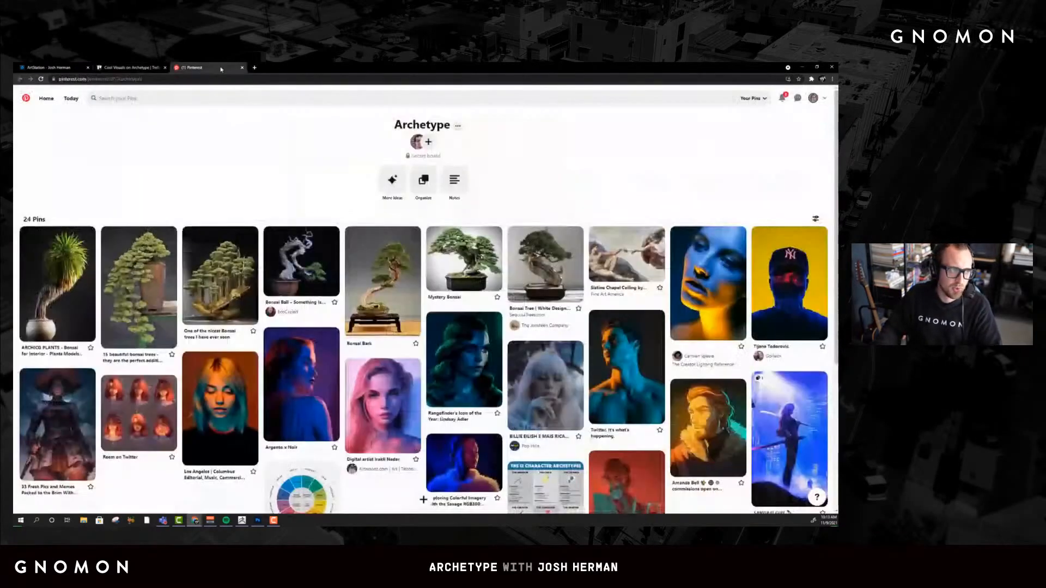
{"action": "left_click", "coordinate": [192, 78]}
{"action": "key", "text": "ctrl+c"}
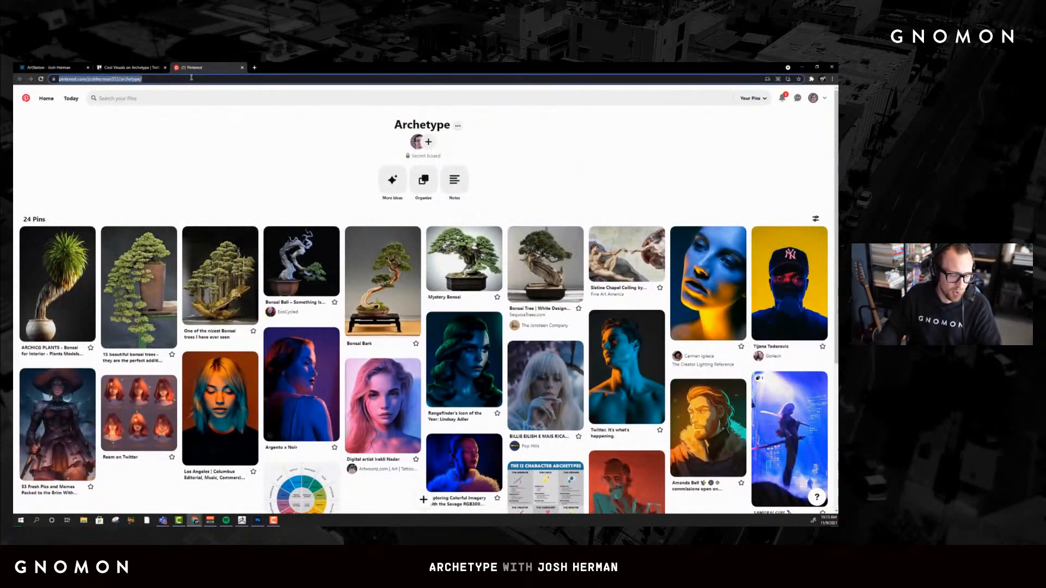
{"action": "left_click", "coordinate": [132, 69]}
{"action": "key", "text": "ctrl+v"}
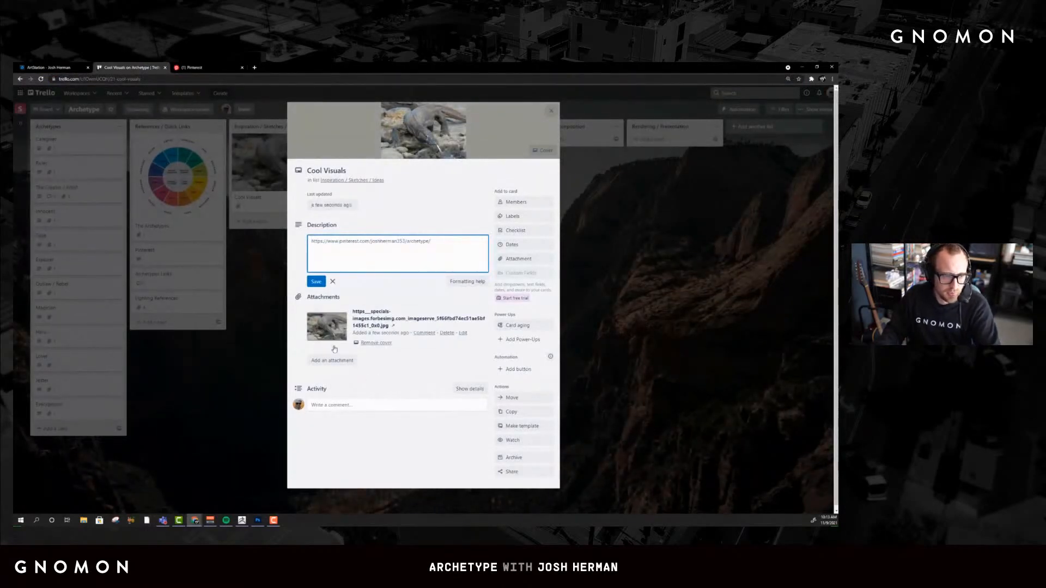
{"action": "left_click", "coordinate": [317, 282]}
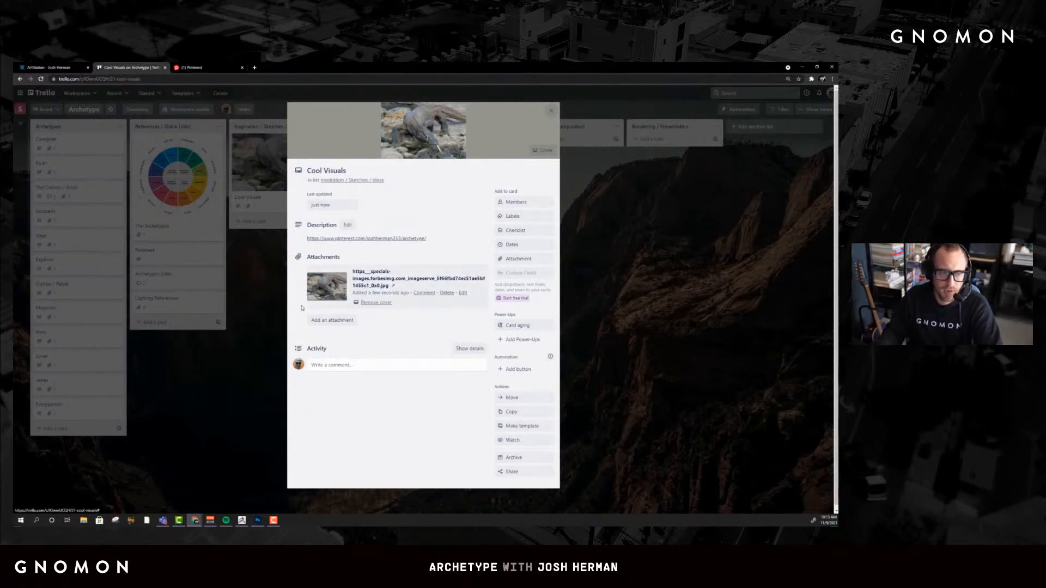
{"action": "left_click", "coordinate": [264, 276]}
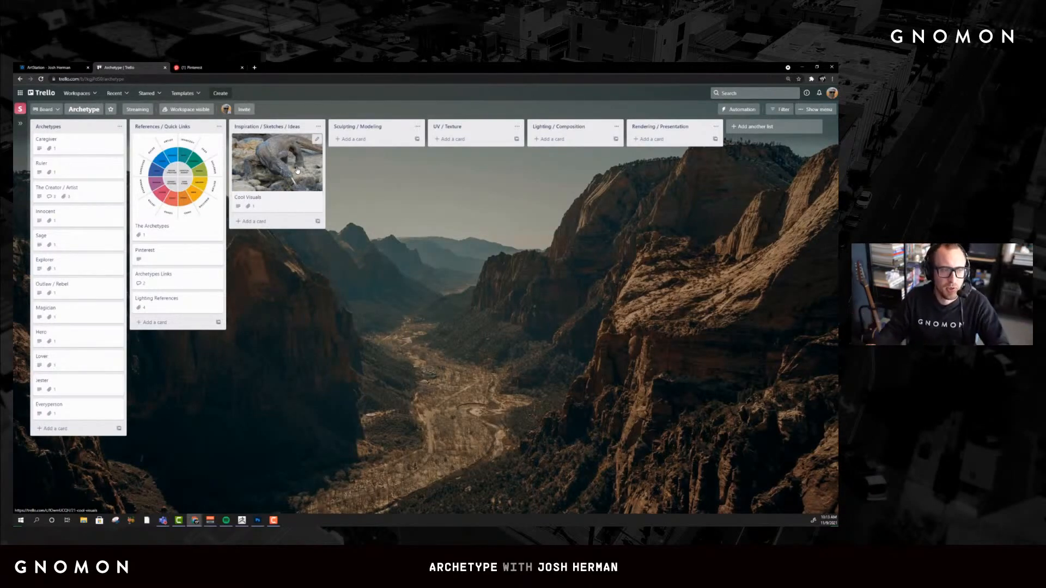
Move the Cool Visuals card to the Rendering / Presentation list and permanently delete it
{"action": "left_click_drag", "start_coordinate": [291, 170], "coordinate": [672, 169]}
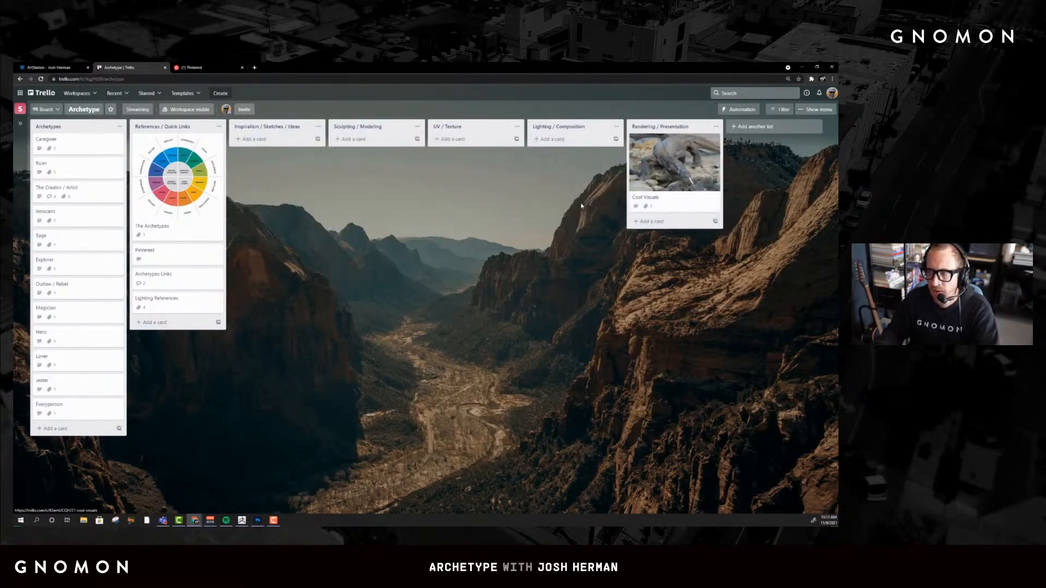
{"action": "left_click", "coordinate": [668, 188]}
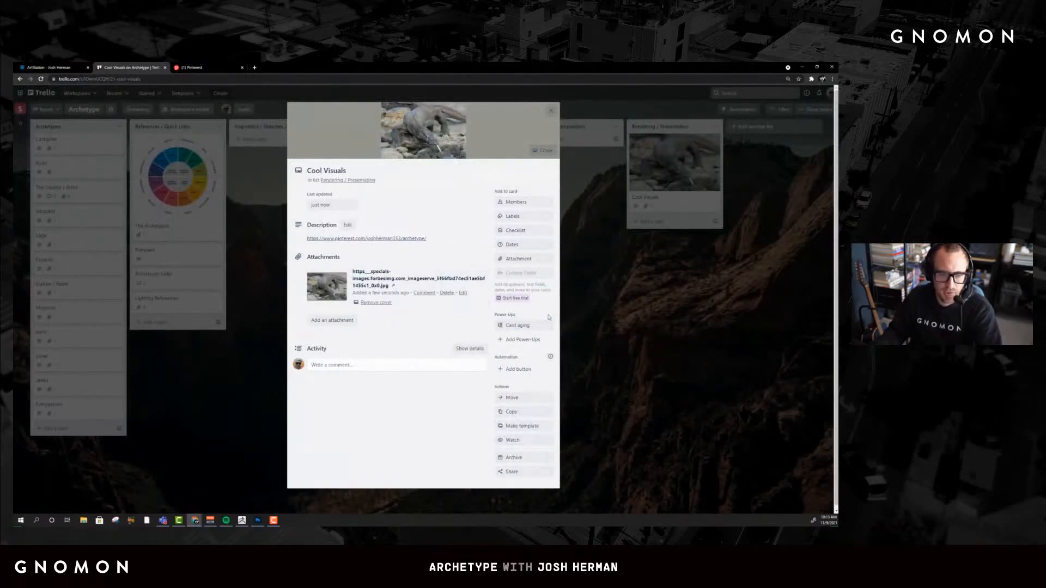
{"action": "left_click", "coordinate": [514, 458]}
{"action": "left_click", "coordinate": [518, 492]}
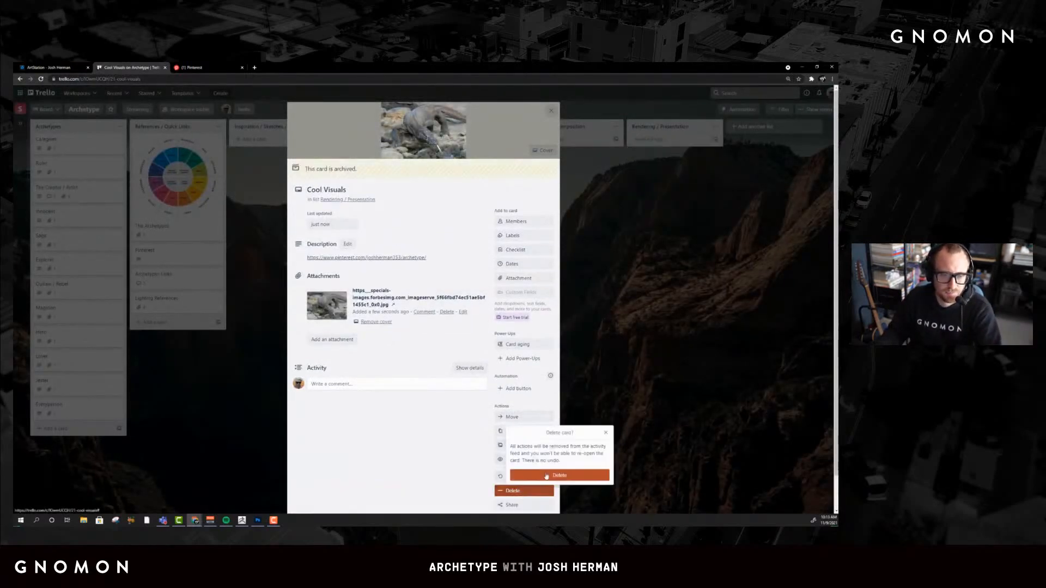
{"action": "left_click", "coordinate": [547, 476]}
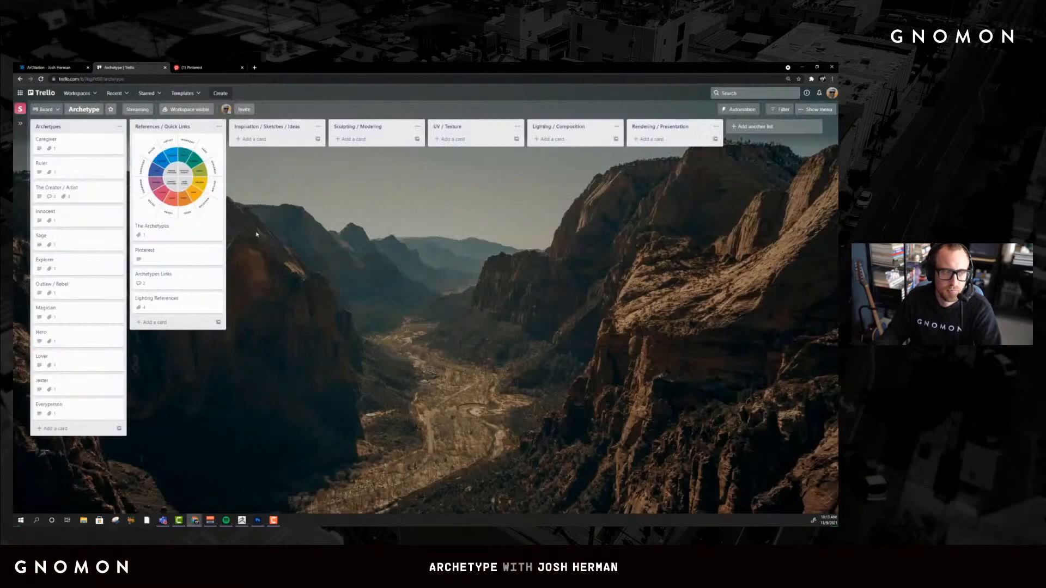
Review the Archetypes Links and Lighting References cards in the References / Quick Links list
{"action": "left_click", "coordinate": [174, 259]}
{"action": "left_click", "coordinate": [258, 240]}
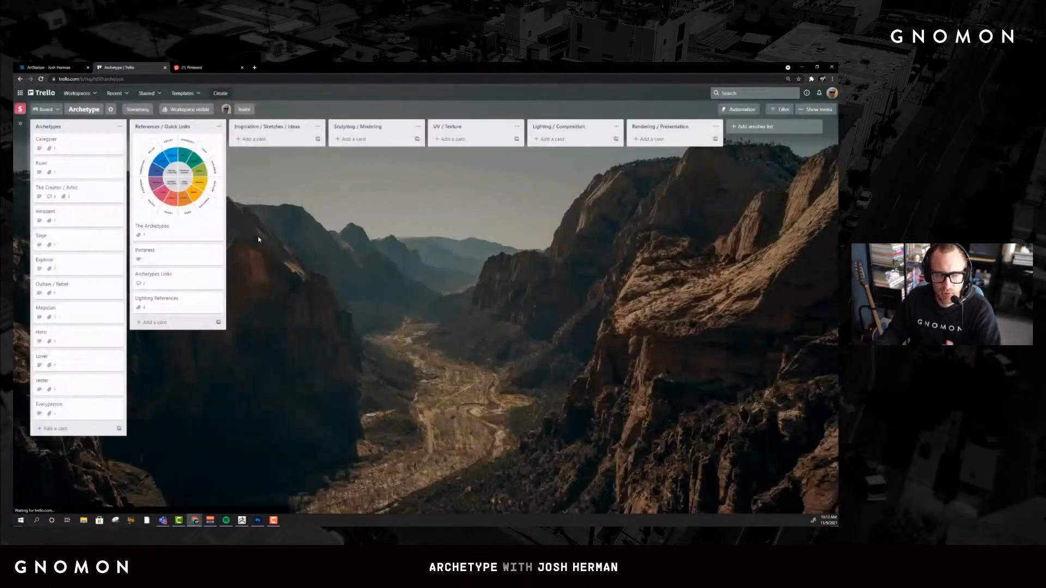
{"action": "left_click", "coordinate": [170, 278]}
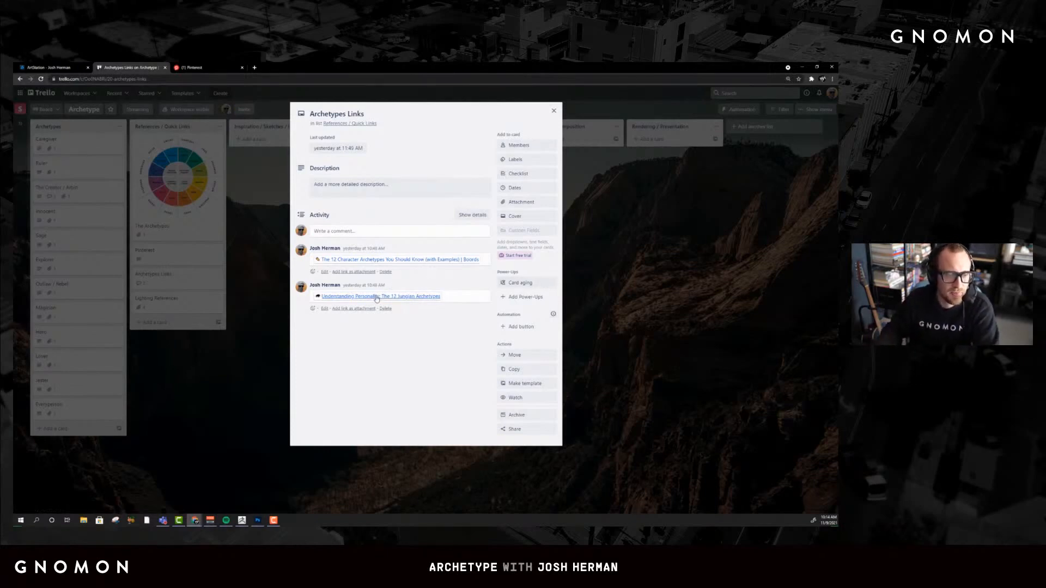
{"action": "left_click", "coordinate": [250, 313]}
{"action": "left_click", "coordinate": [185, 301]}
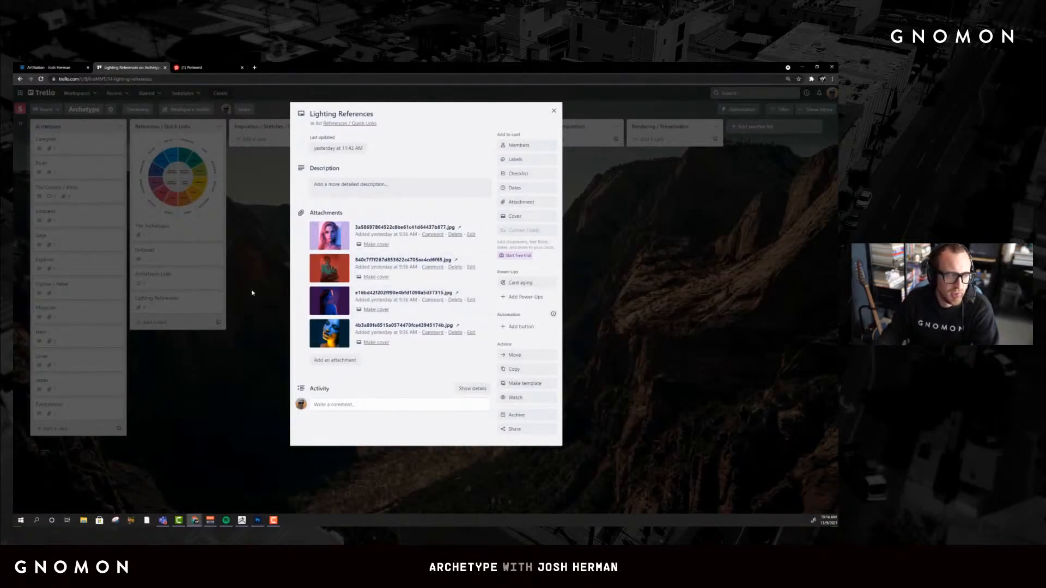
{"action": "left_click", "coordinate": [242, 215]}
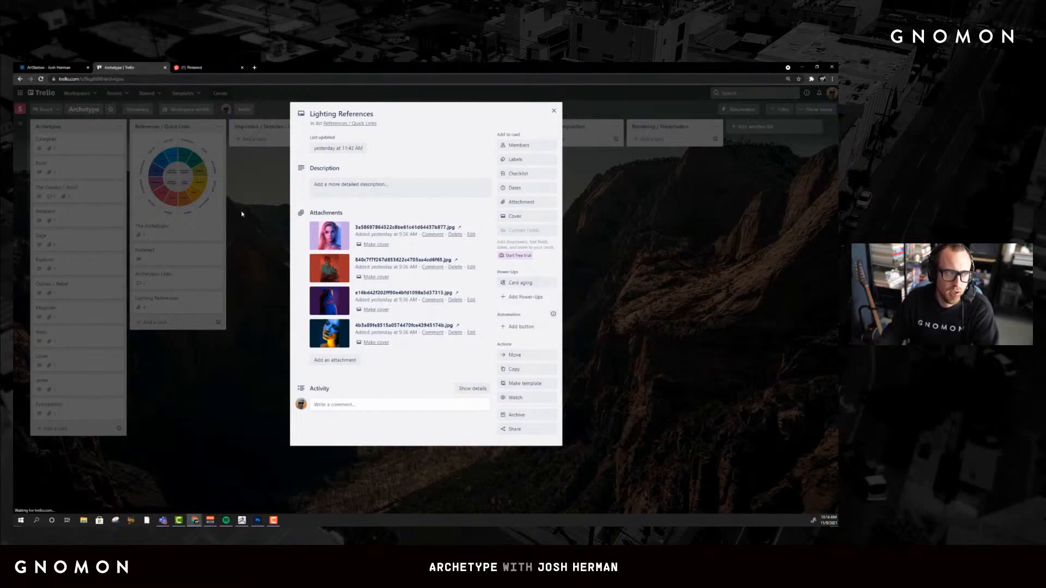
Switch to the Pinterest Archetype board and examine its lighting, bonsai and archetype reference pins
{"action": "left_click", "coordinate": [207, 68]}
{"action": "scroll", "coordinate": [626, 326], "scroll_direction": "down", "scroll_amount": 1}
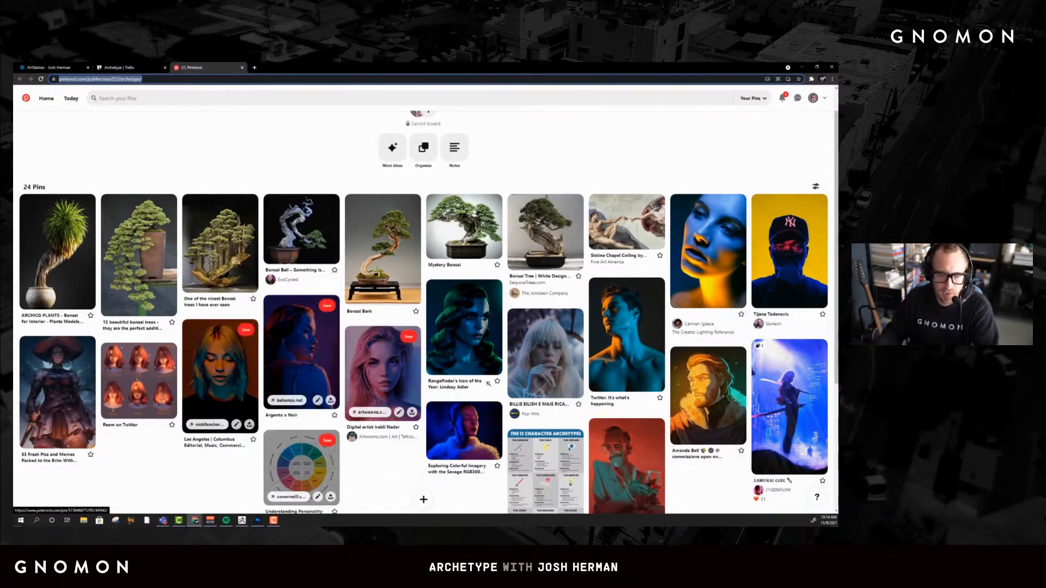
{"action": "scroll", "coordinate": [613, 441], "scroll_direction": "down", "scroll_amount": 1}
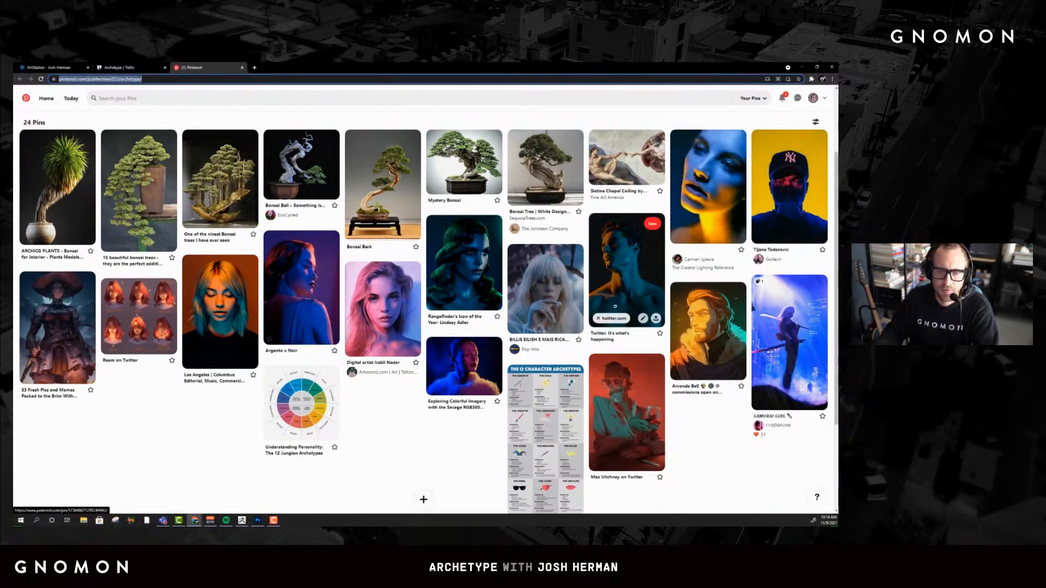
{"action": "scroll", "coordinate": [380, 446], "scroll_direction": "up", "scroll_amount": 1}
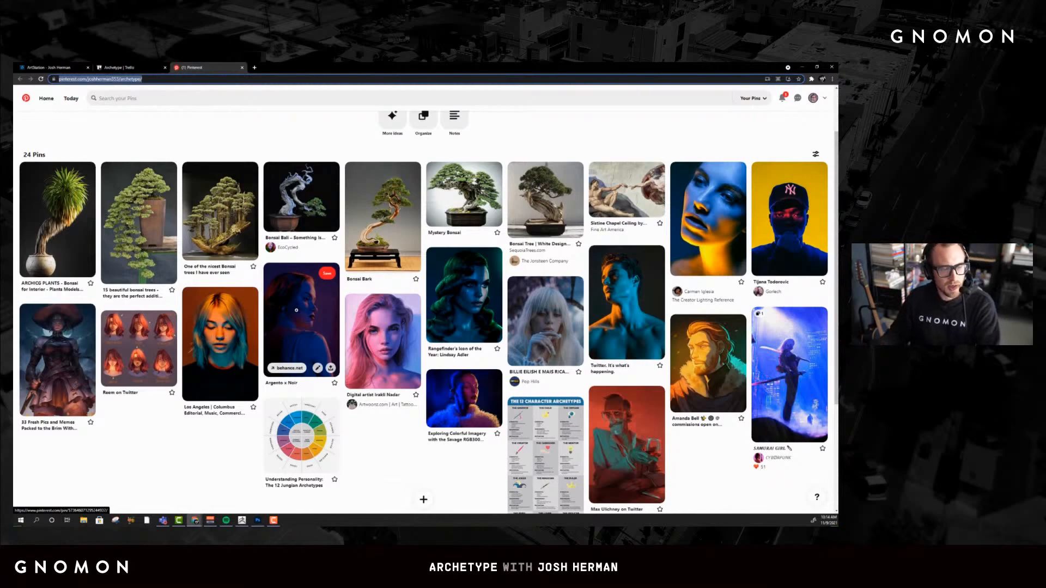
{"action": "scroll", "coordinate": [291, 331], "scroll_direction": "down", "scroll_amount": 2}
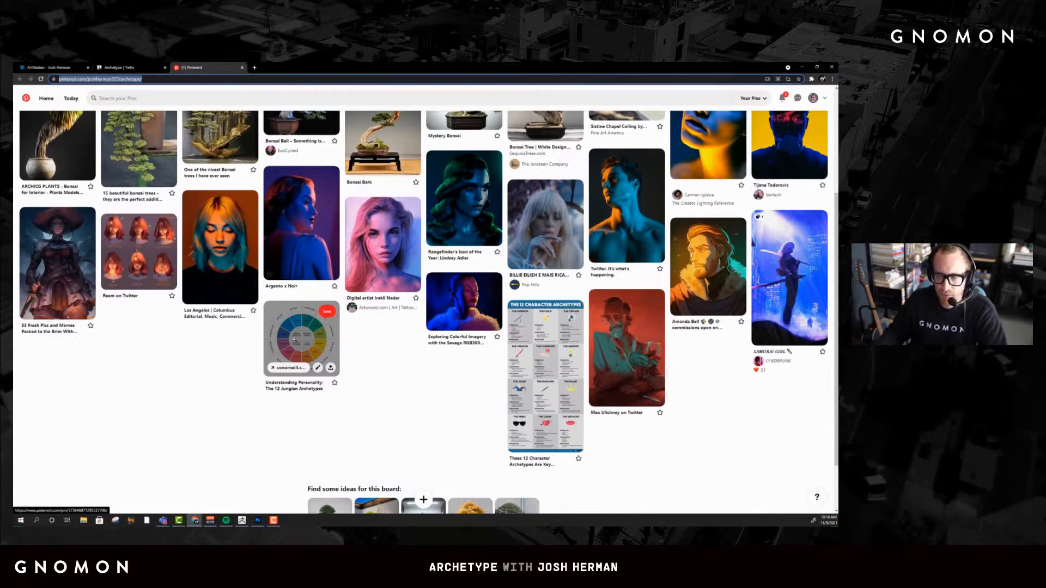
View the 12 Character Archetypes and Sistine Chapel Ceiling pins, returning to the Archetype board after each
{"action": "left_click", "coordinate": [550, 360]}
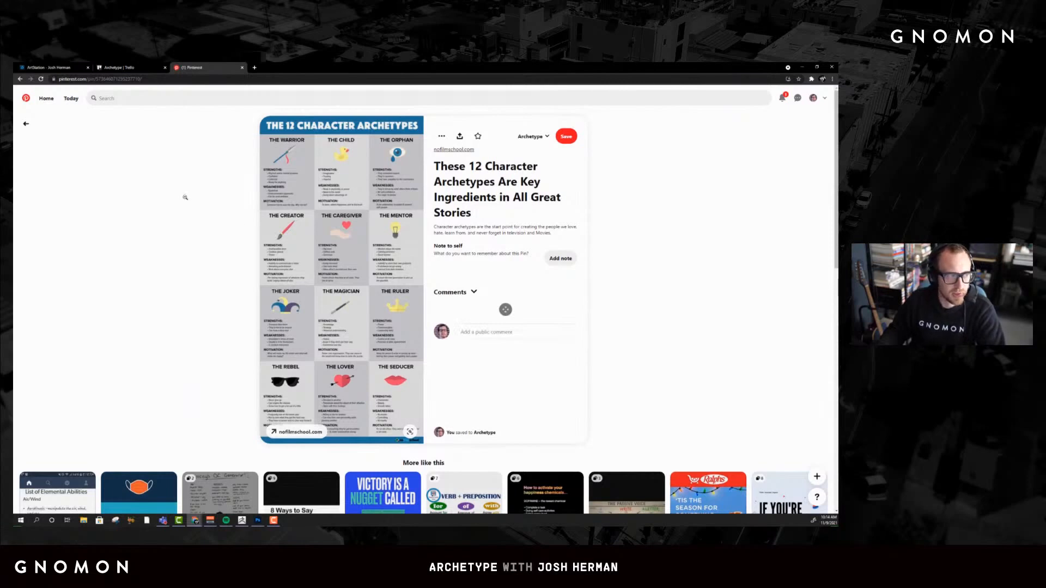
{"action": "left_click", "coordinate": [26, 125]}
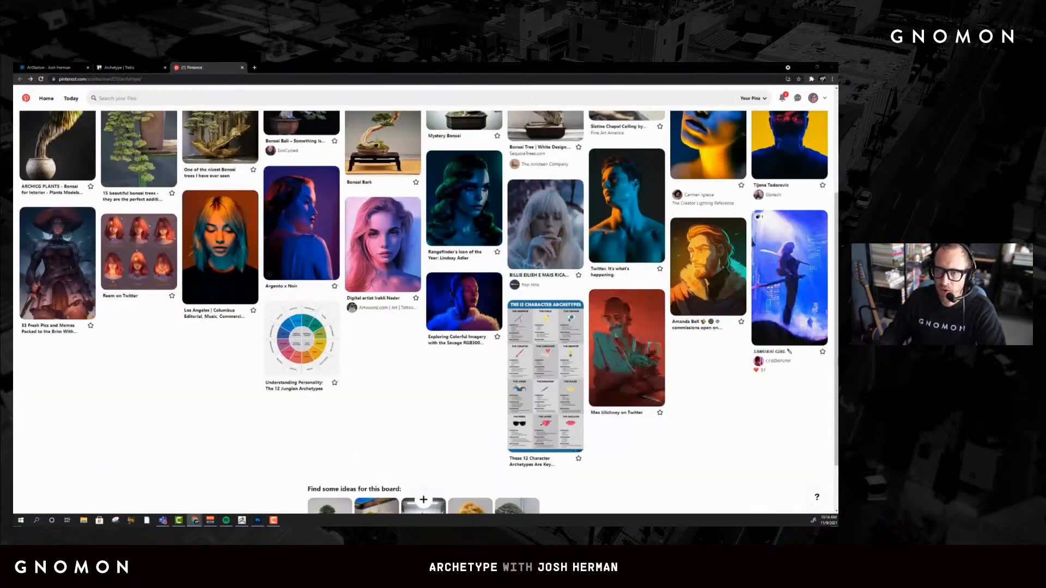
{"action": "scroll", "coordinate": [411, 410], "scroll_direction": "up", "scroll_amount": 5}
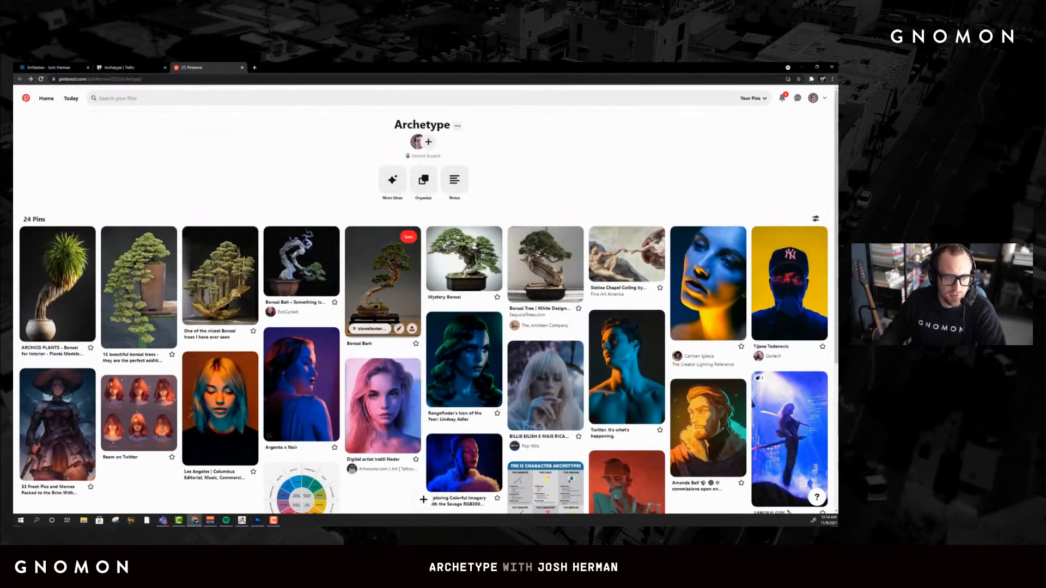
{"action": "scroll", "coordinate": [477, 281], "scroll_direction": "down", "scroll_amount": 1}
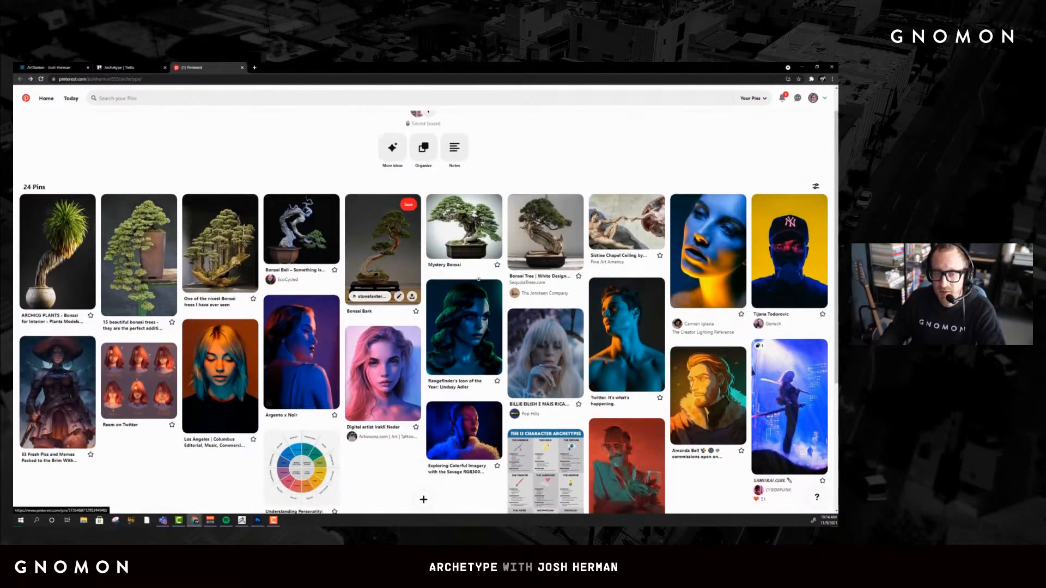
{"action": "left_click", "coordinate": [622, 222]}
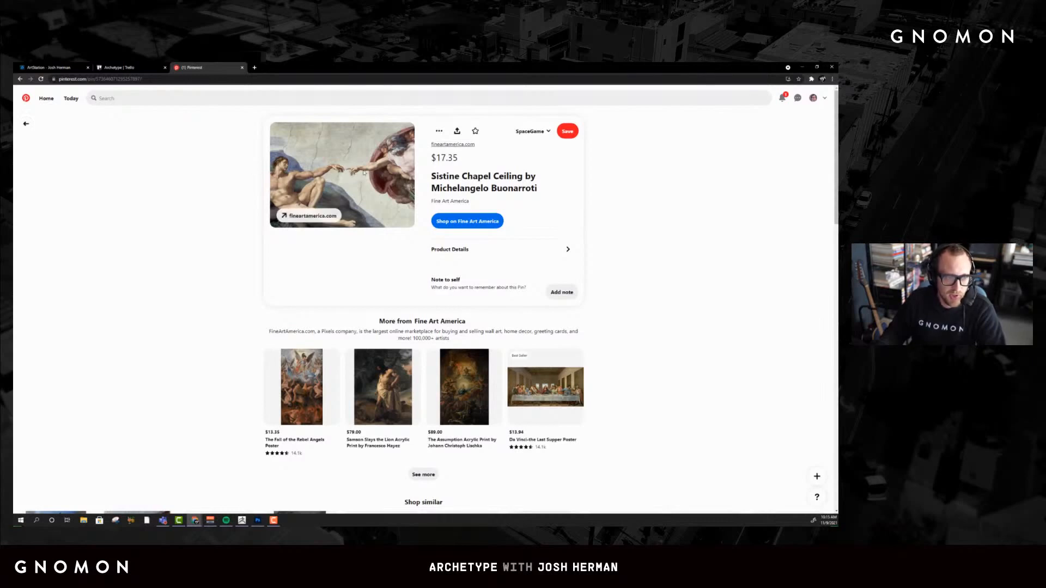
{"action": "left_click", "coordinate": [26, 124]}
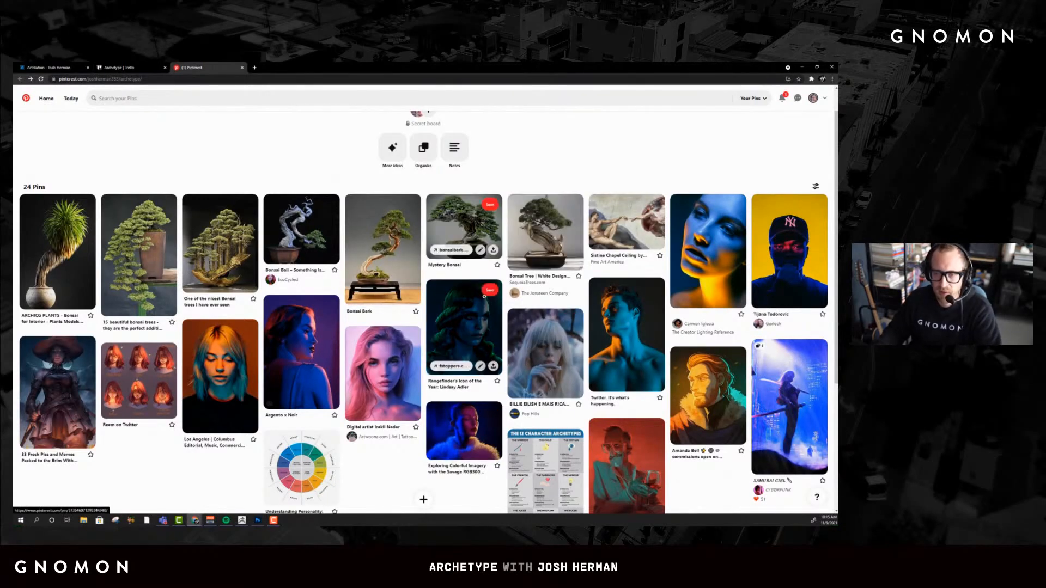
{"action": "scroll", "coordinate": [368, 224], "scroll_direction": "up", "scroll_amount": 1}
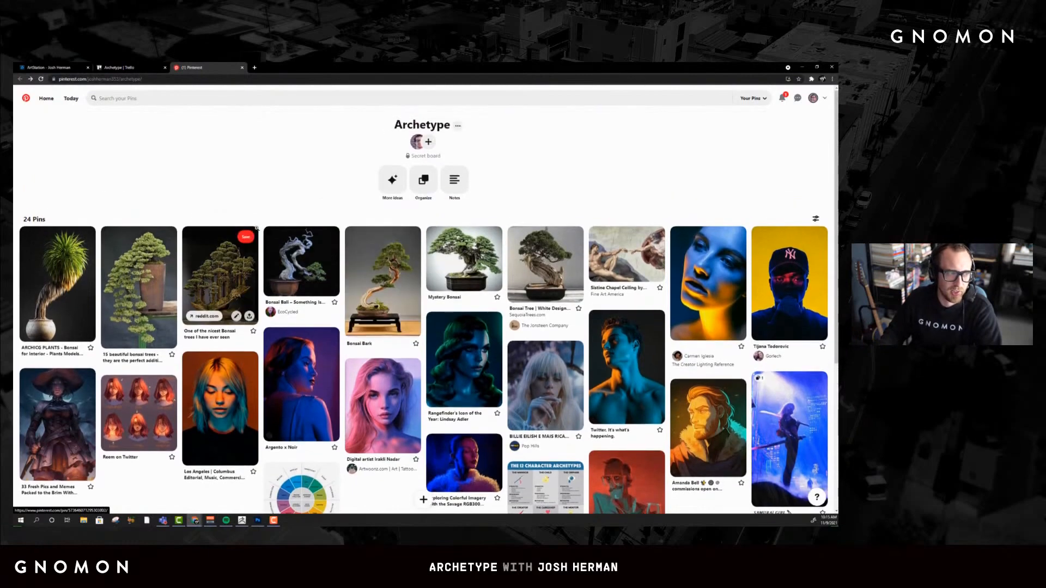
Switch to the Trello Archetype board, make the blue-and-yellow lit portrait the Lighting References card's cover, and close the card
{"action": "left_click", "coordinate": [133, 67]}
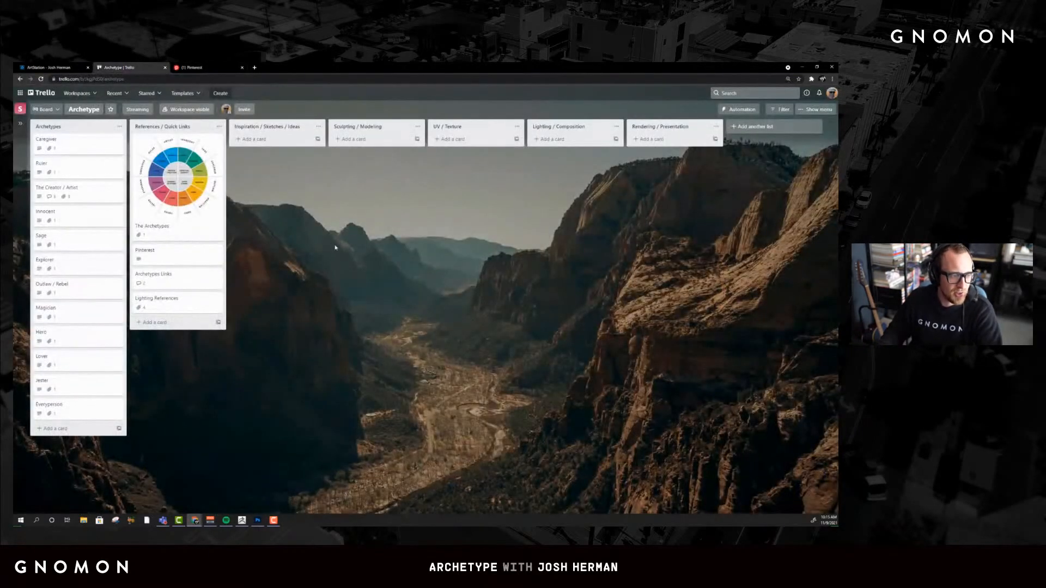
{"action": "left_click", "coordinate": [164, 300]}
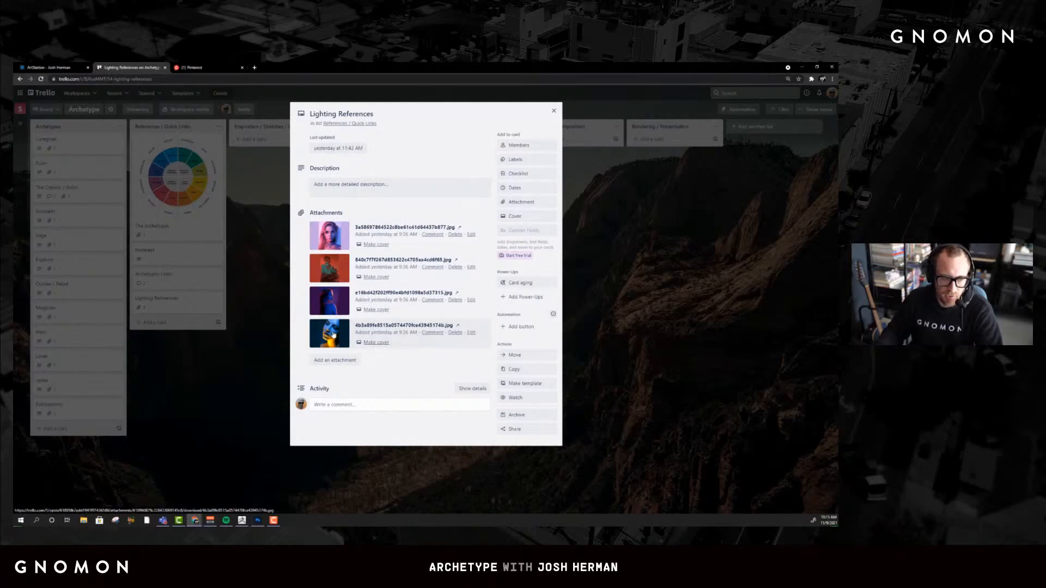
{"action": "left_click", "coordinate": [375, 342]}
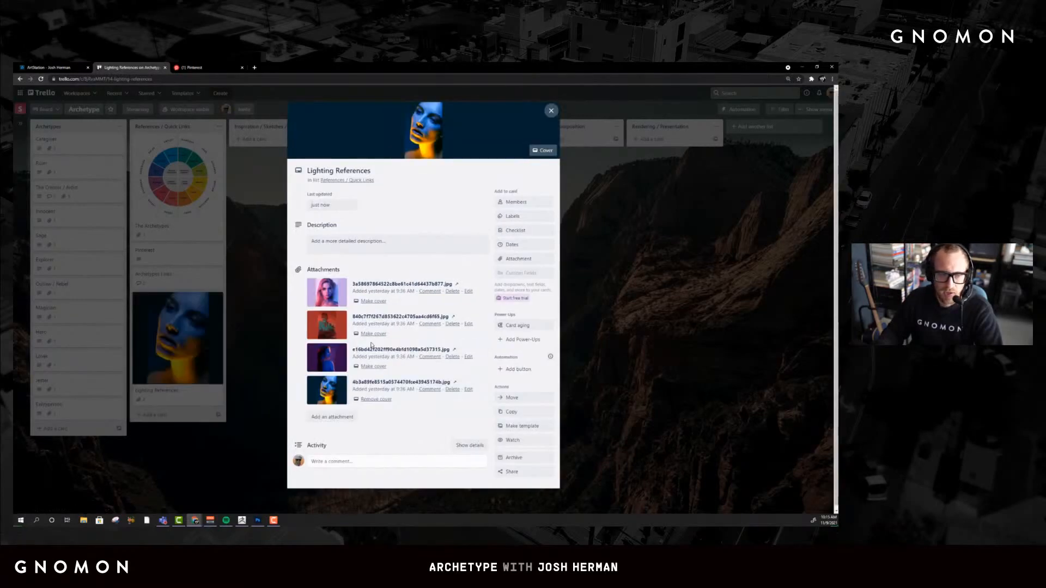
{"action": "key", "text": "Escape"}
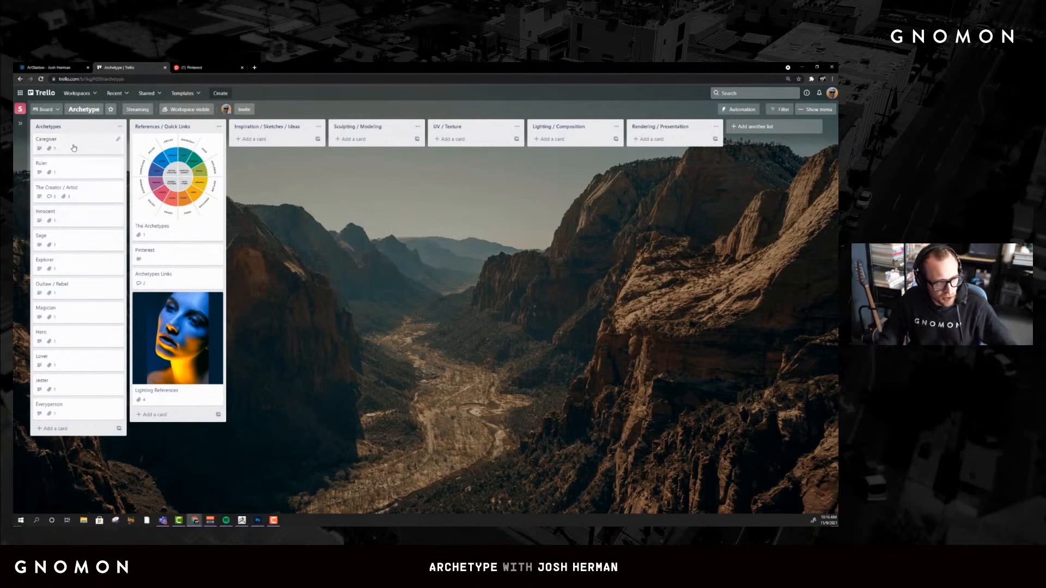
Open the Creator / Artist card in the Archetypes list and read through its scene description
{"action": "left_click", "coordinate": [79, 195]}
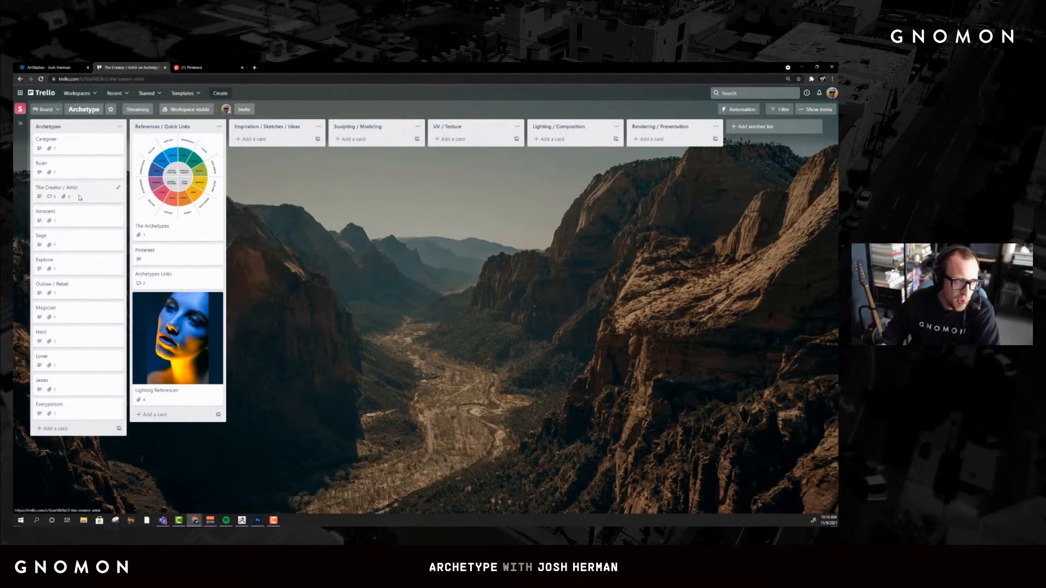
{"action": "scroll", "coordinate": [346, 375], "scroll_direction": "down", "scroll_amount": 6}
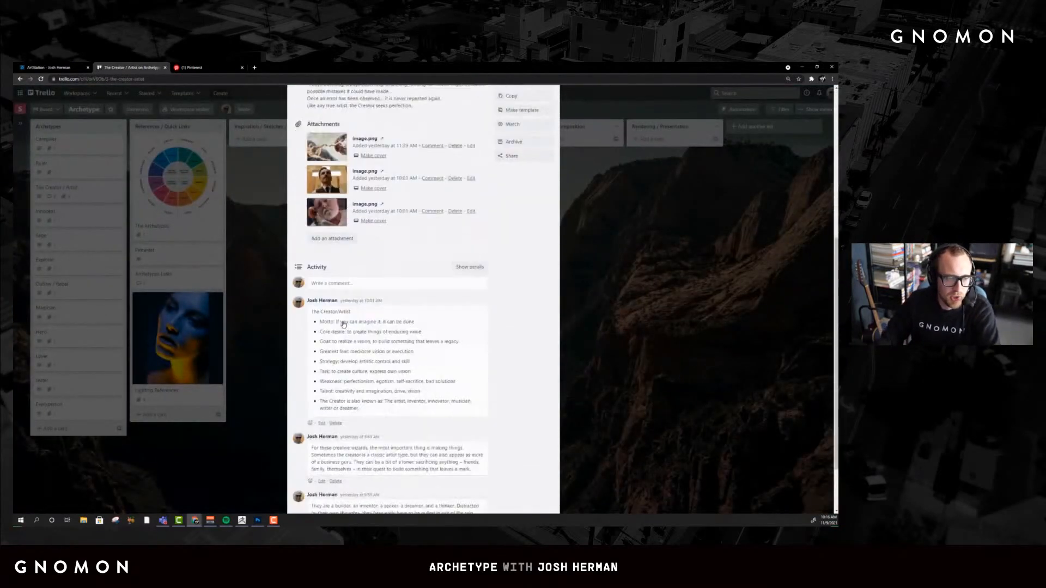
{"action": "scroll", "coordinate": [346, 374], "scroll_direction": "up", "scroll_amount": 6}
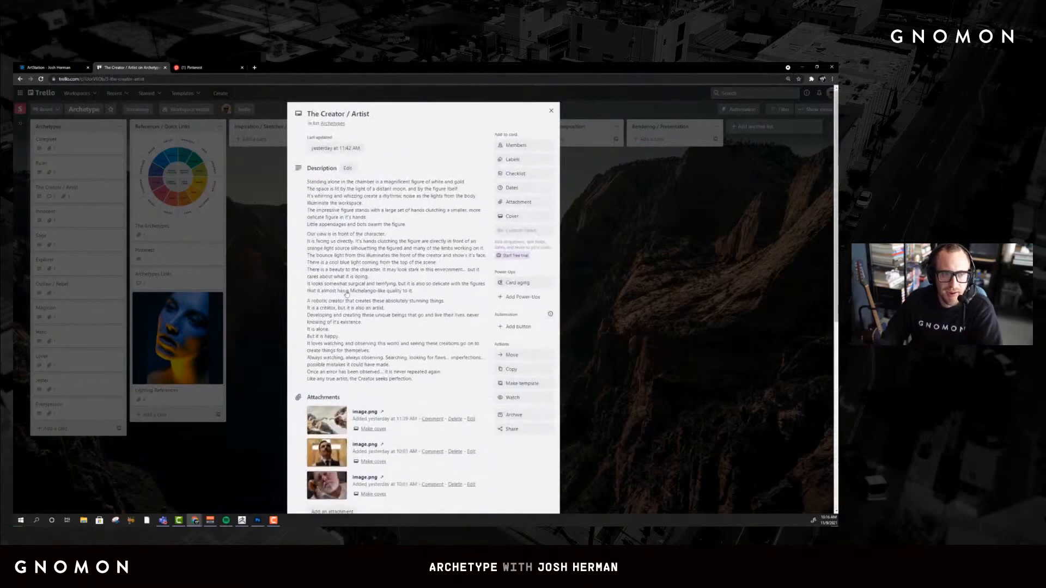
{"action": "left_click_drag", "start_coordinate": [308, 181], "coordinate": [425, 378]}
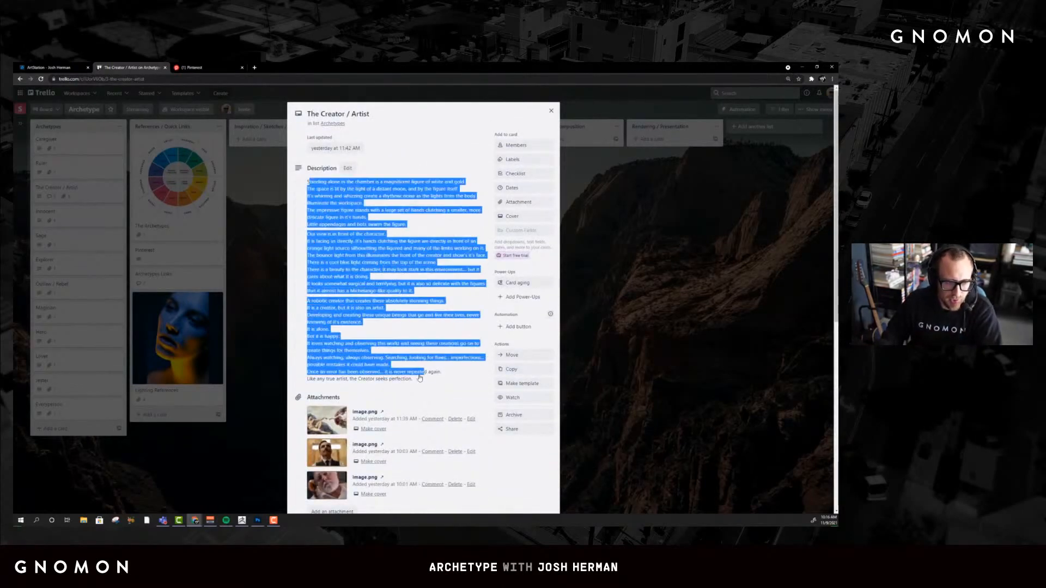
{"action": "left_click", "coordinate": [419, 378]}
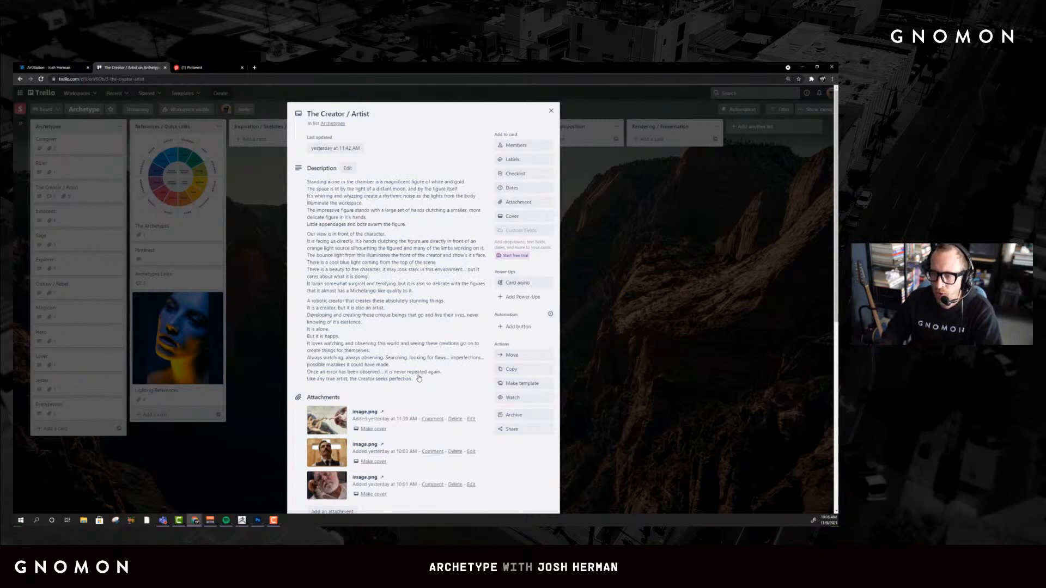
Examine the Creator / Artist card's image attachments and its comments on the archetype's traits
{"action": "scroll", "coordinate": [419, 378], "scroll_direction": "down", "scroll_amount": 4}
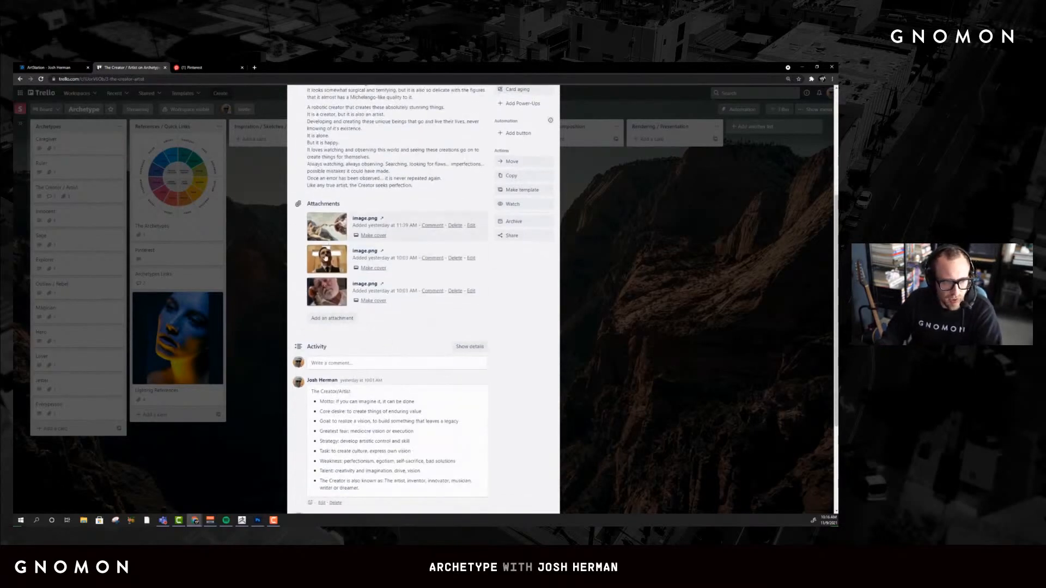
{"action": "scroll", "coordinate": [363, 264], "scroll_direction": "down", "scroll_amount": 1}
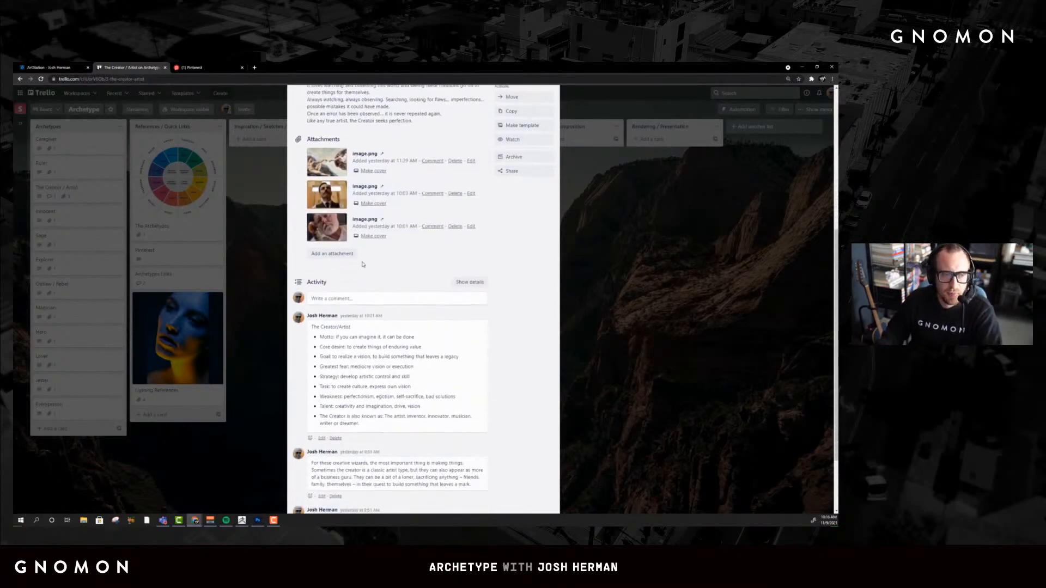
{"action": "scroll", "coordinate": [363, 264], "scroll_direction": "down", "scroll_amount": 2}
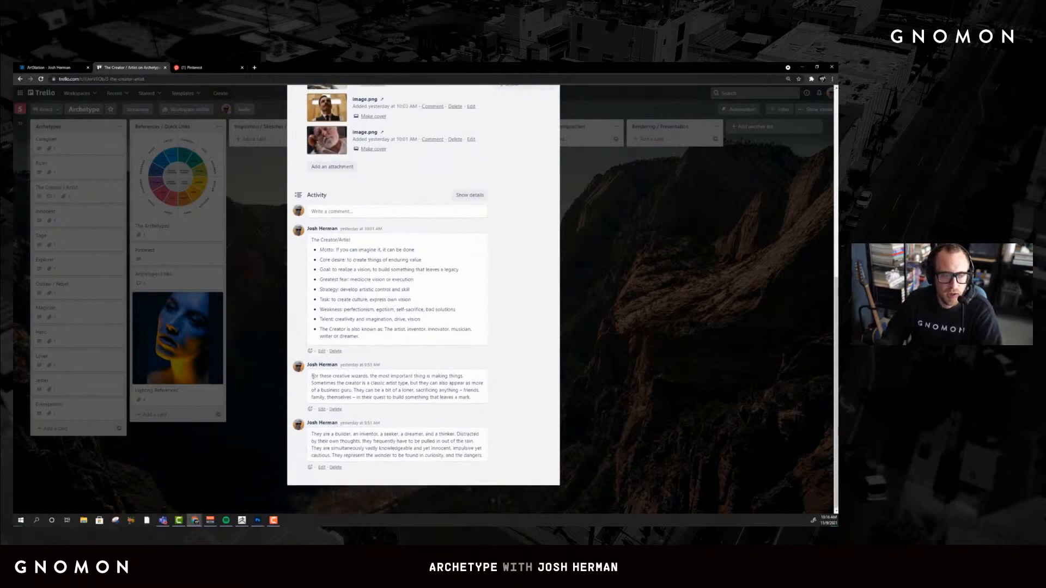
{"action": "left_click_drag", "start_coordinate": [313, 376], "coordinate": [471, 397]}
{"action": "left_click", "coordinate": [470, 398]}
{"action": "scroll", "coordinate": [419, 395], "scroll_direction": "up", "scroll_amount": 5}
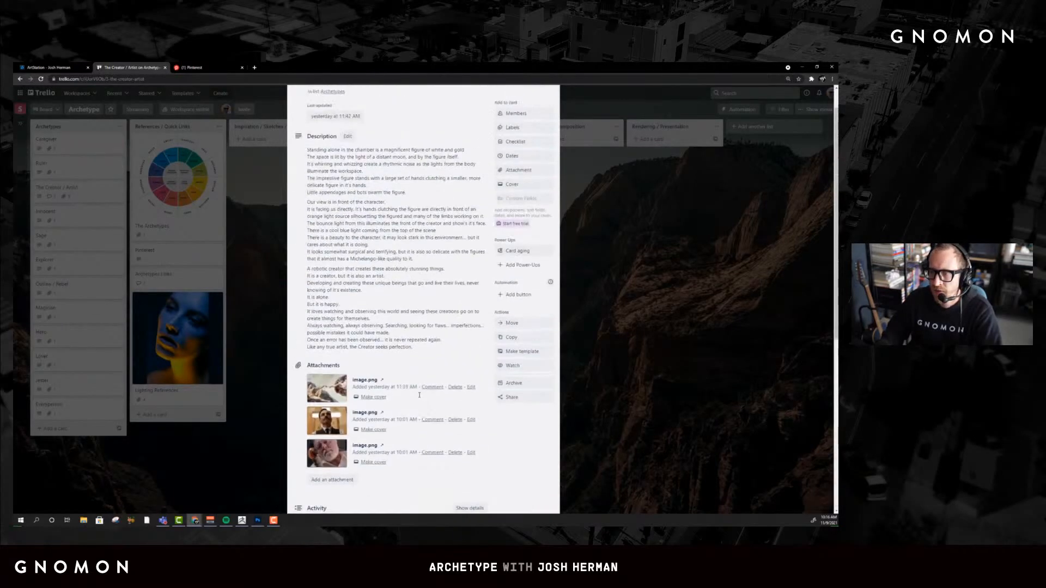
{"action": "scroll", "coordinate": [419, 395], "scroll_direction": "up", "scroll_amount": 1}
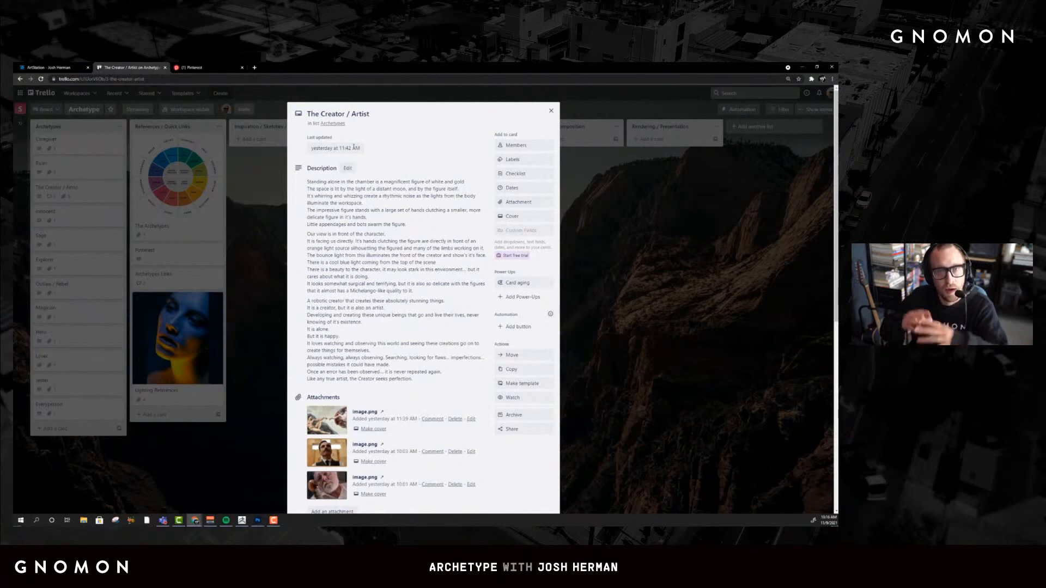
{"action": "mouse_move", "coordinate": [354, 147]}
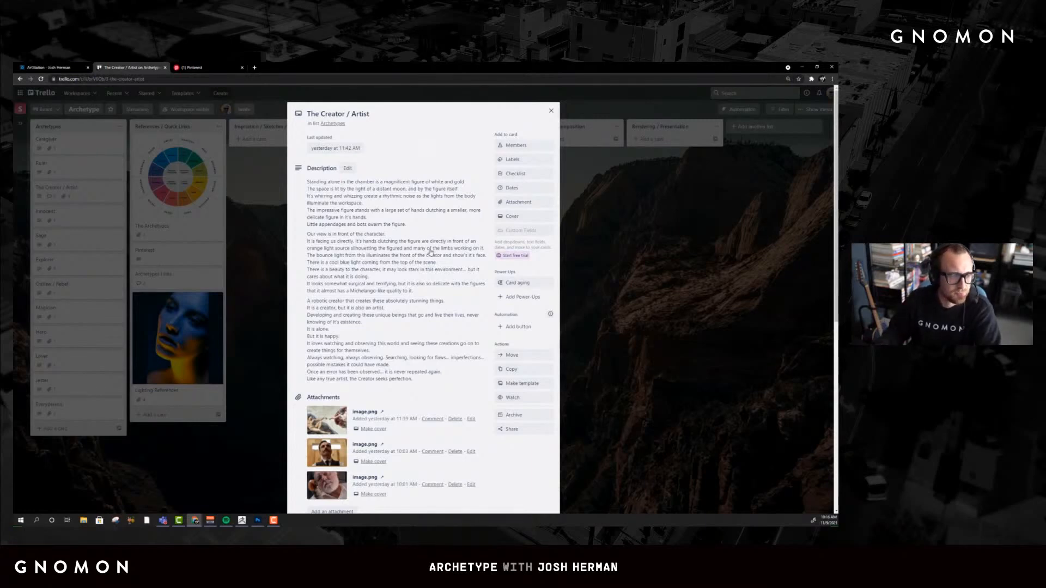
Preview the Creator / Artist card's second and third image attachments and make the second, the man with a moustache, the cover
{"action": "scroll", "coordinate": [430, 252], "scroll_direction": "down", "scroll_amount": 6}
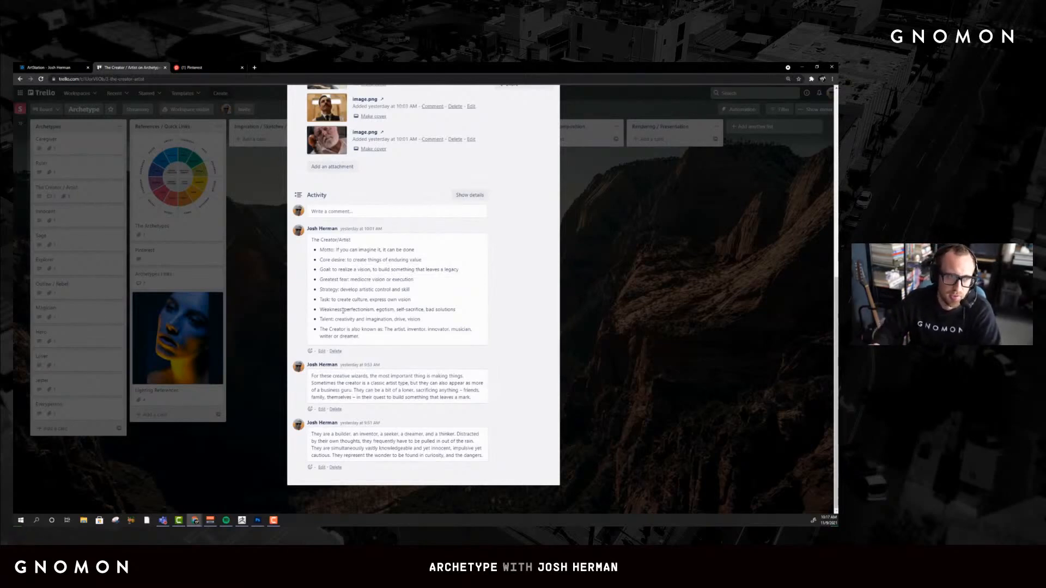
{"action": "scroll", "coordinate": [374, 280], "scroll_direction": "up", "scroll_amount": 3}
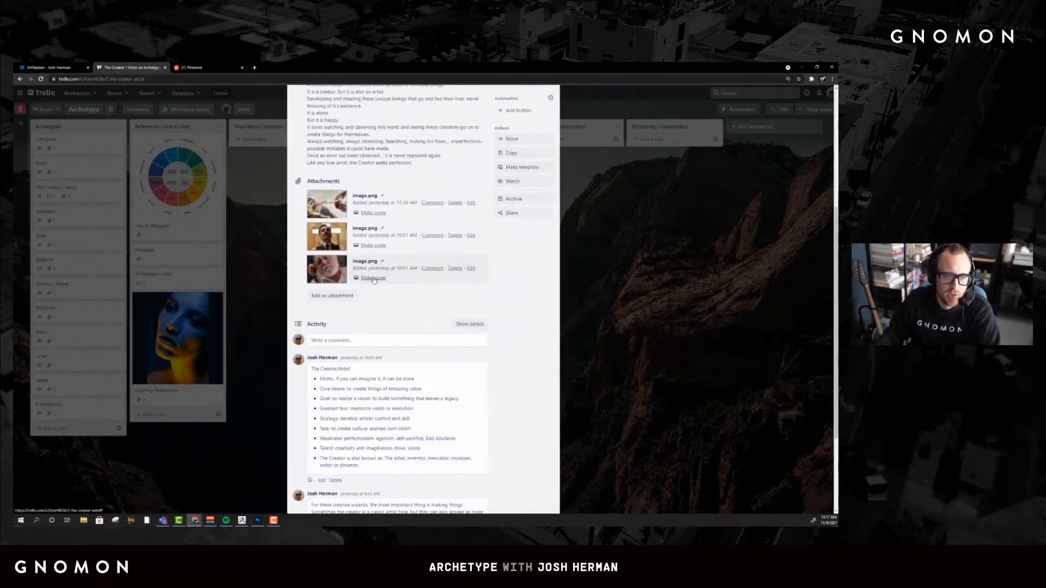
{"action": "left_click", "coordinate": [328, 238]}
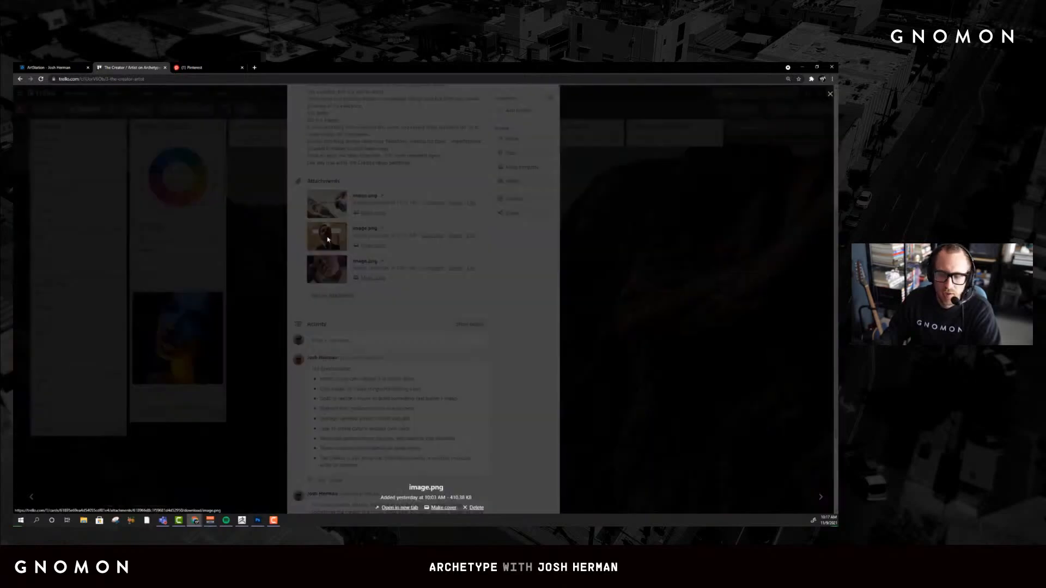
{"action": "left_click", "coordinate": [420, 303]}
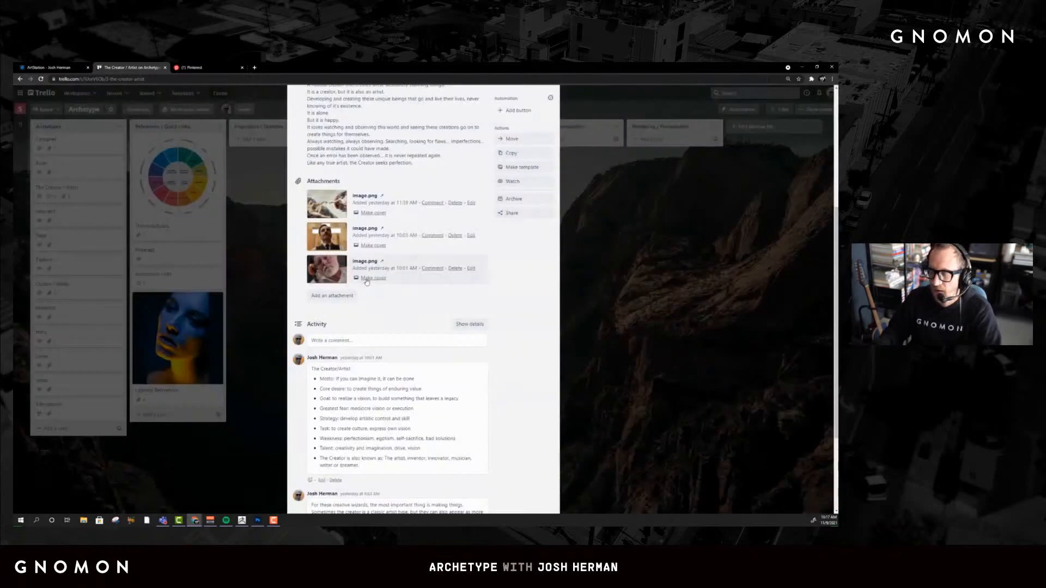
{"action": "left_click", "coordinate": [326, 267]}
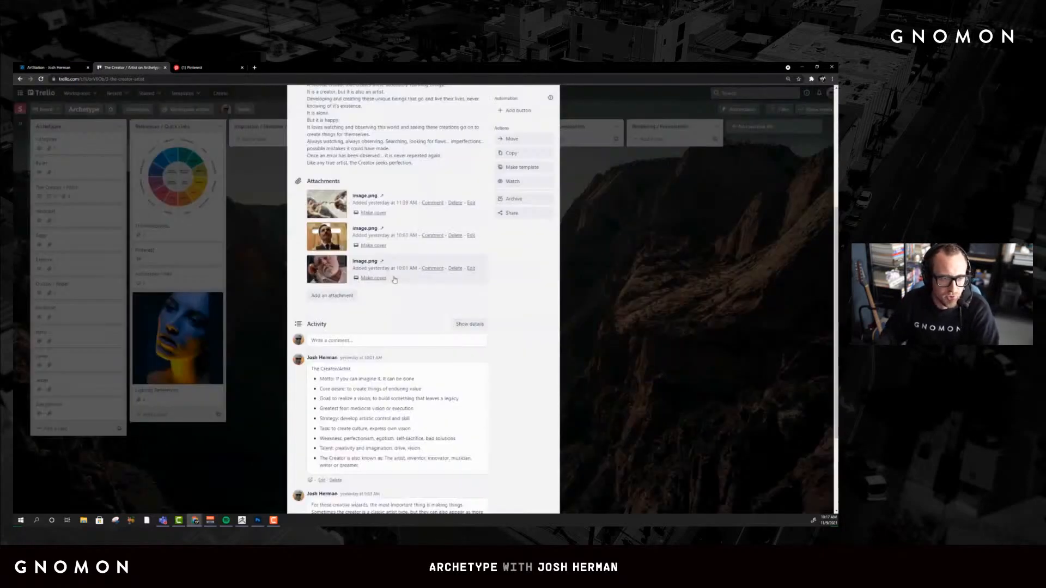
{"action": "left_click", "coordinate": [374, 245]}
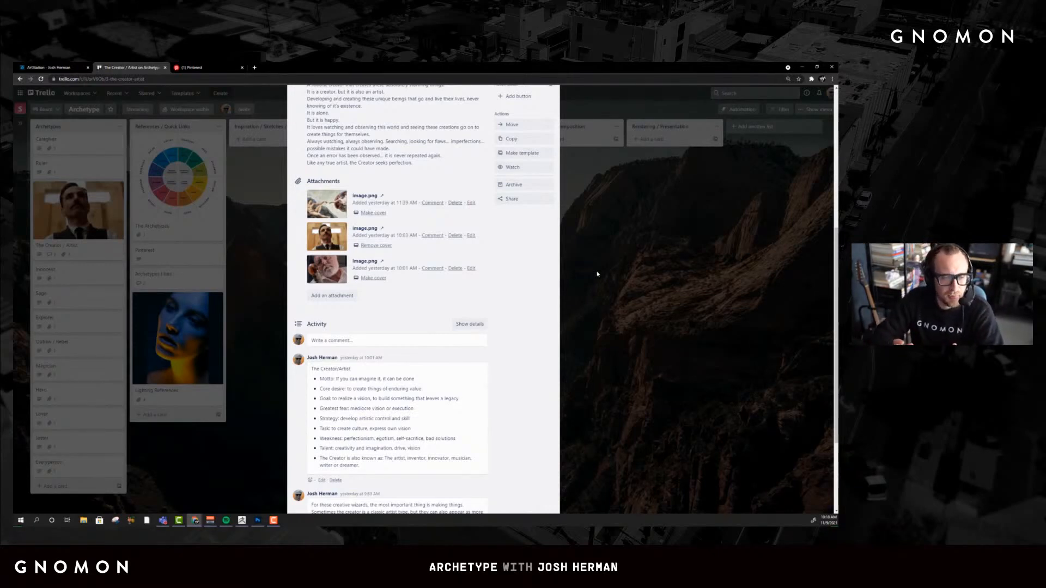
Reread the Creator / Artist card's description, checking the lighting and character details, and review its archetype comments
{"action": "scroll", "coordinate": [417, 379], "scroll_direction": "up", "scroll_amount": 5}
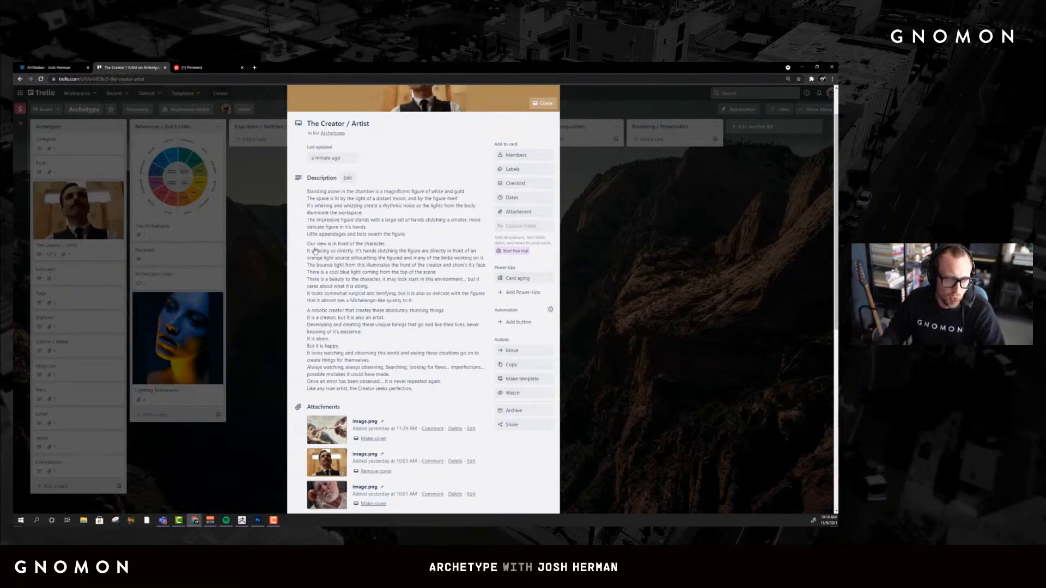
{"action": "scroll", "coordinate": [315, 251], "scroll_direction": "down", "scroll_amount": 1}
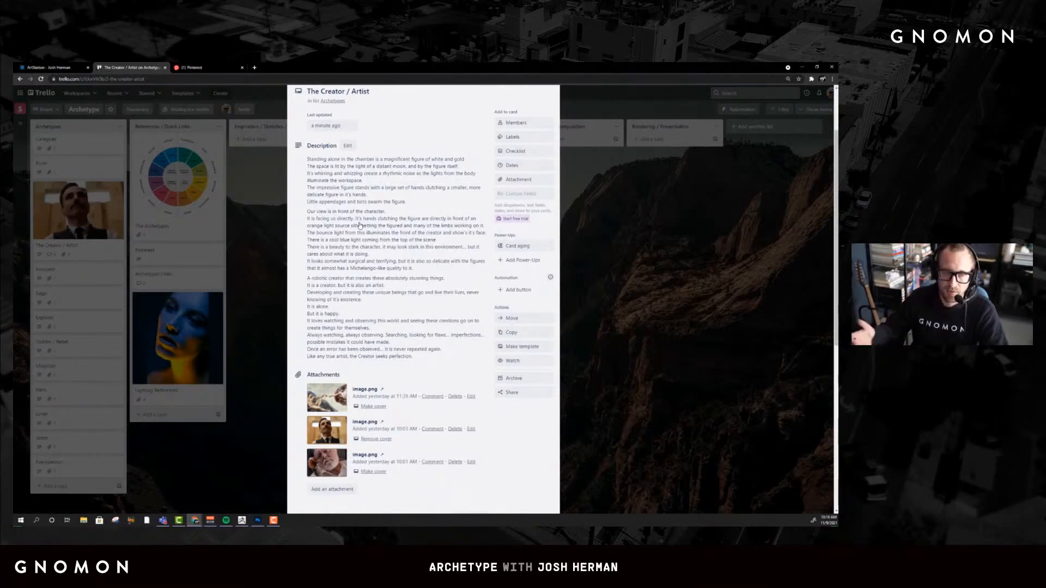
{"action": "scroll", "coordinate": [368, 260], "scroll_direction": "up", "scroll_amount": 1}
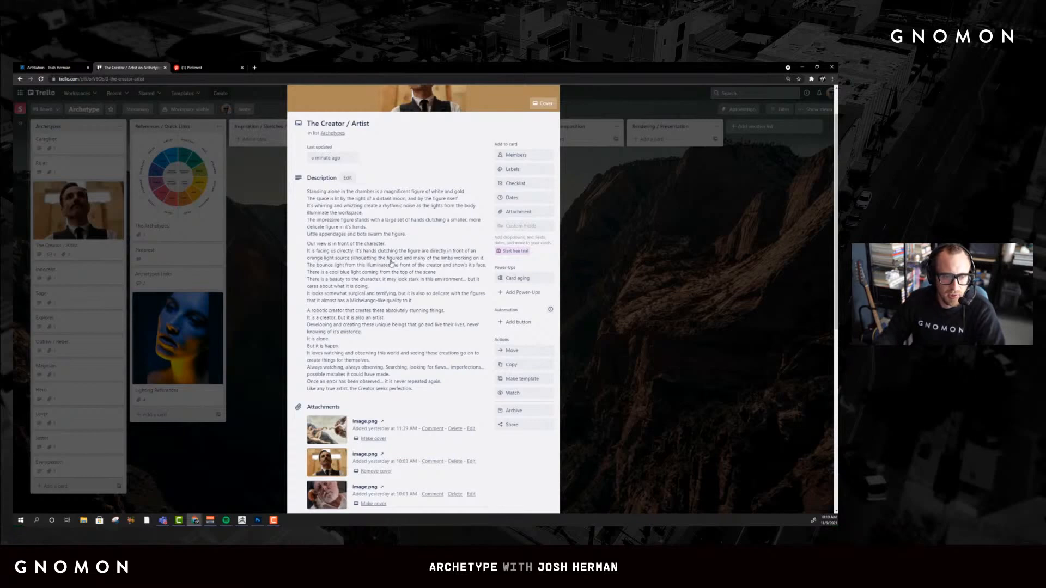
{"action": "scroll", "coordinate": [391, 263], "scroll_direction": "down", "scroll_amount": 1}
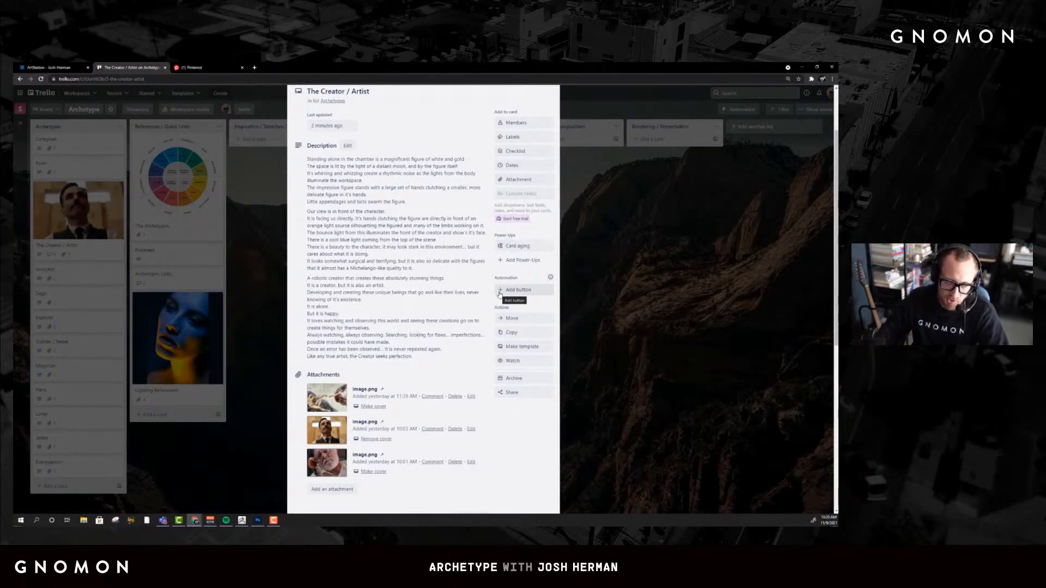
{"action": "scroll", "coordinate": [391, 320], "scroll_direction": "up", "scroll_amount": 2}
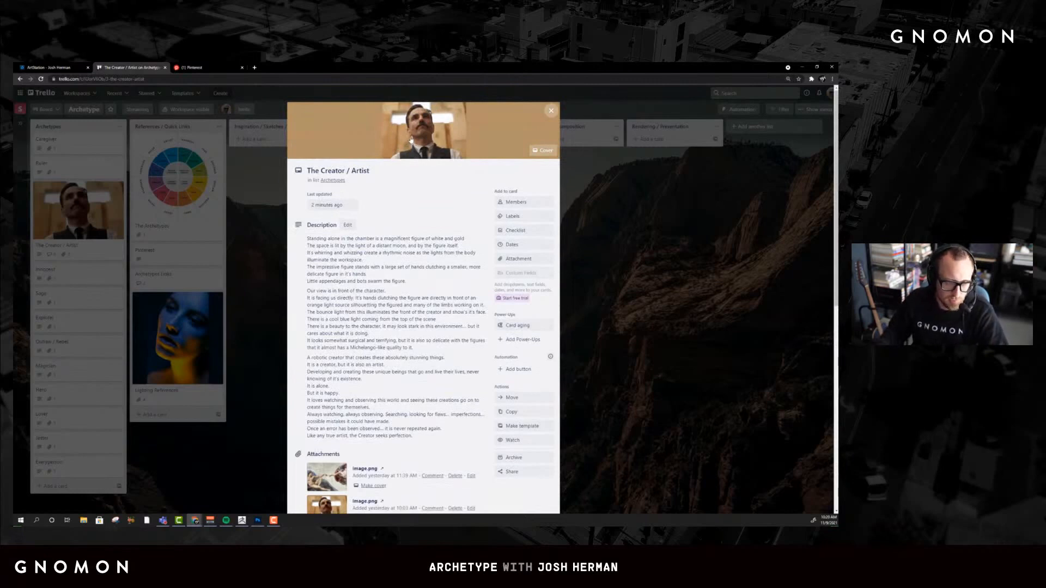
{"action": "scroll", "coordinate": [396, 182], "scroll_direction": "down", "scroll_amount": 4}
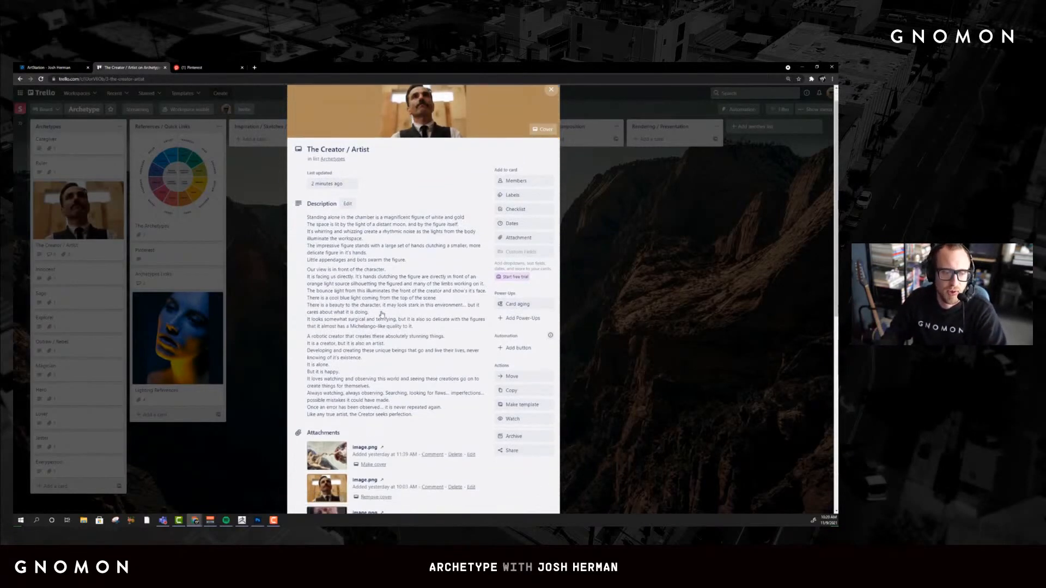
{"action": "scroll", "coordinate": [355, 374], "scroll_direction": "down", "scroll_amount": 4}
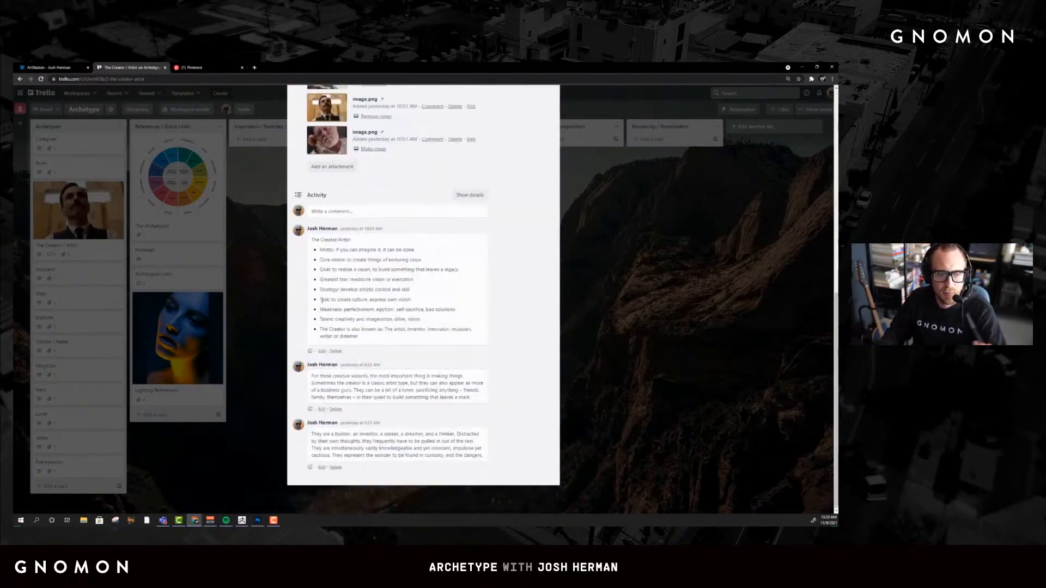
Close the Creator / Artist card and move it from the Archetypes list to the Inspiration / Sketches / Ideas list
{"action": "scroll", "coordinate": [327, 290], "scroll_direction": "up", "scroll_amount": 4}
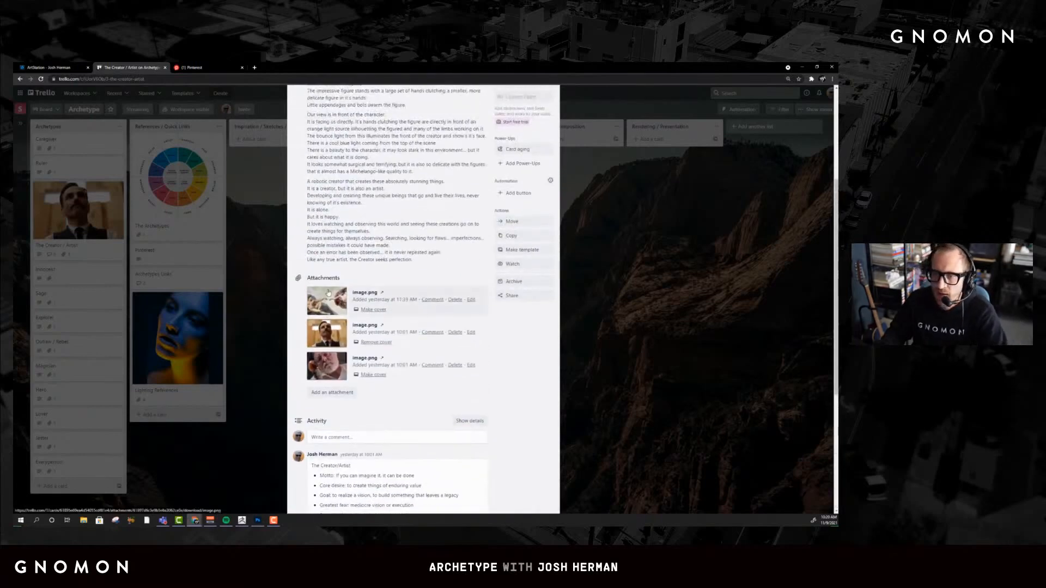
{"action": "left_click", "coordinate": [596, 272]}
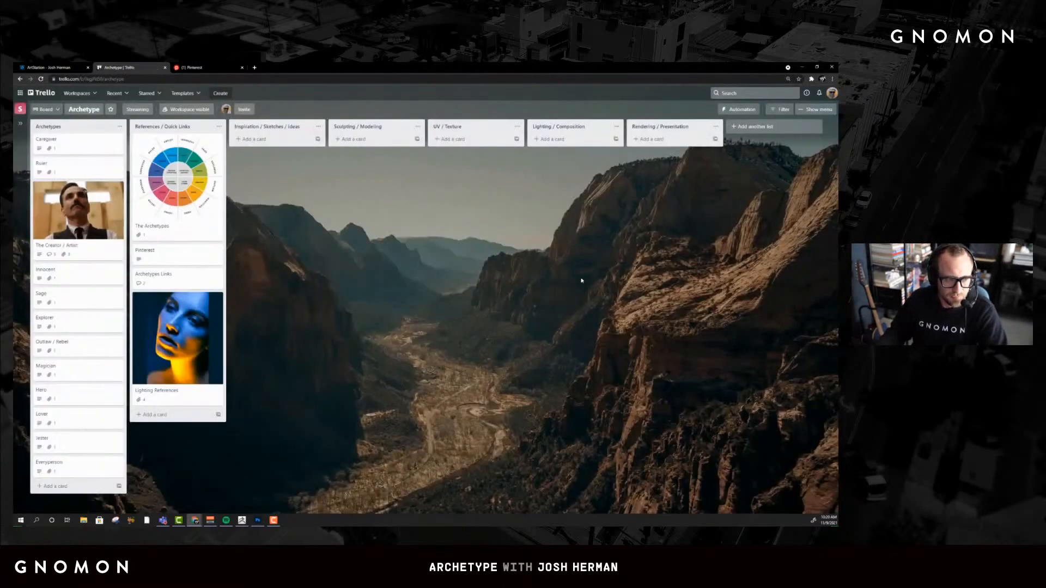
{"action": "left_click_drag", "start_coordinate": [83, 222], "coordinate": [282, 172]}
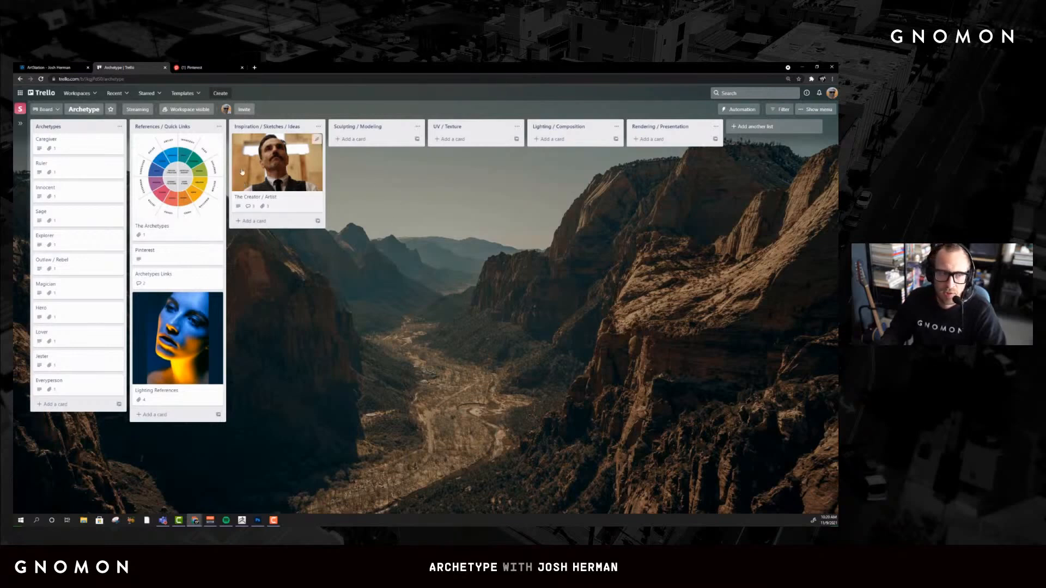
Demonstrate the workflow by moving the Creator / Artist card through Sculpting / Modeling and Rendering / Presentation, returning it to Inspiration / Sketches / Ideas
{"action": "mouse_move", "coordinate": [266, 173]}
{"action": "left_mouse_down"}
{"action": "mouse_move", "coordinate": [315, 161]}
{"action": "mouse_move", "coordinate": [464, 173]}
{"action": "mouse_move", "coordinate": [525, 155]}
{"action": "mouse_move", "coordinate": [644, 163]}
{"action": "left_mouse_up"}
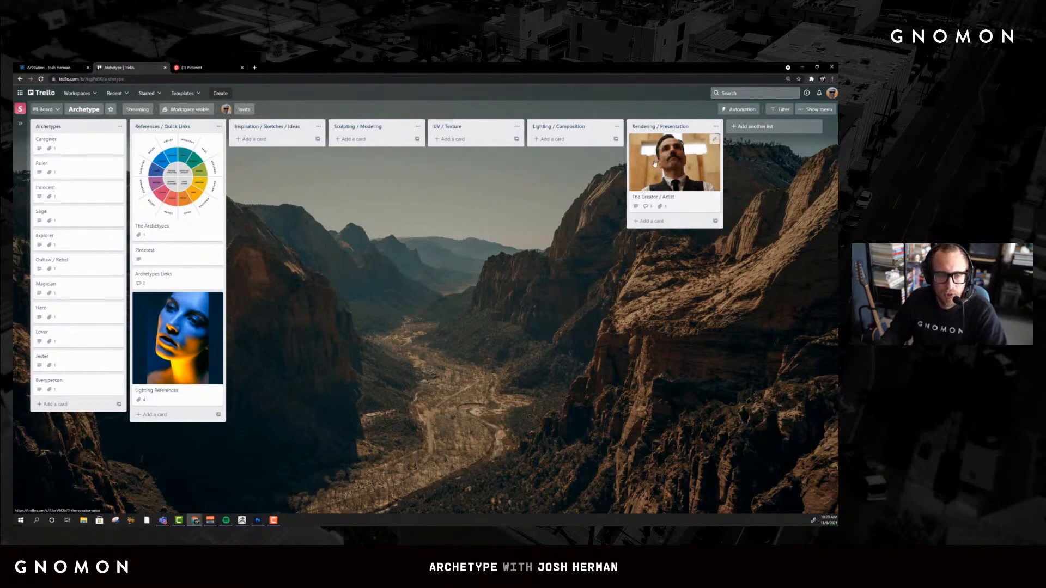
{"action": "mouse_move", "coordinate": [656, 166]}
{"action": "left_mouse_down"}
{"action": "mouse_move", "coordinate": [322, 151]}
{"action": "mouse_move", "coordinate": [243, 158]}
{"action": "left_mouse_up"}
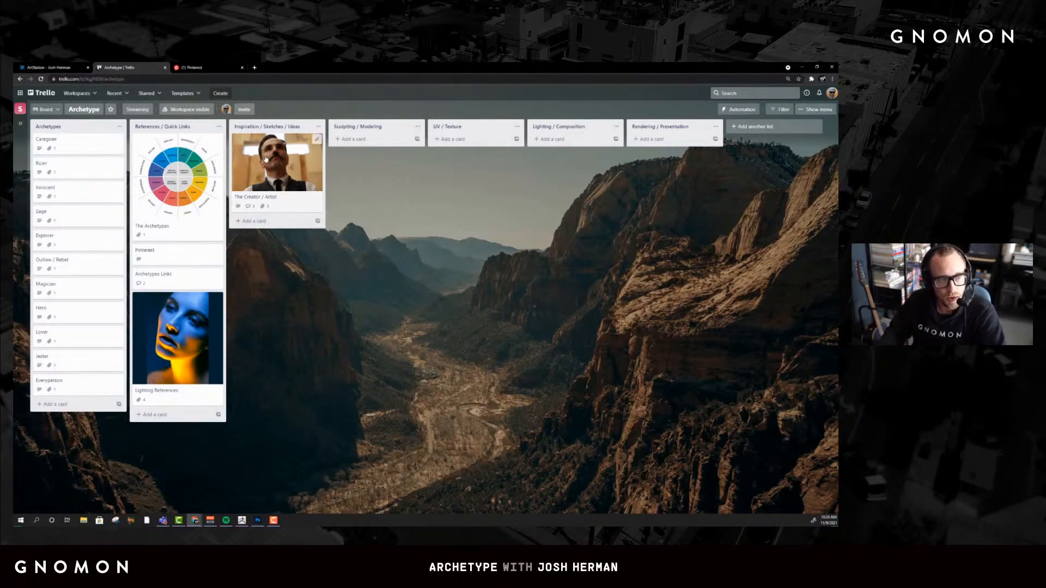
{"action": "left_click_drag", "start_coordinate": [276, 157], "coordinate": [376, 159]}
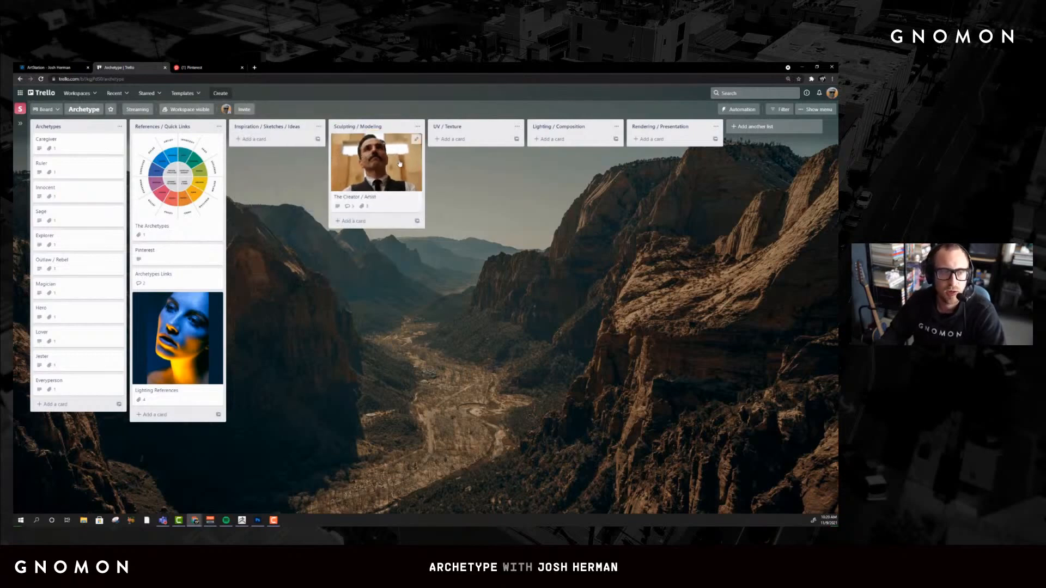
{"action": "left_click_drag", "start_coordinate": [388, 164], "coordinate": [671, 160]}
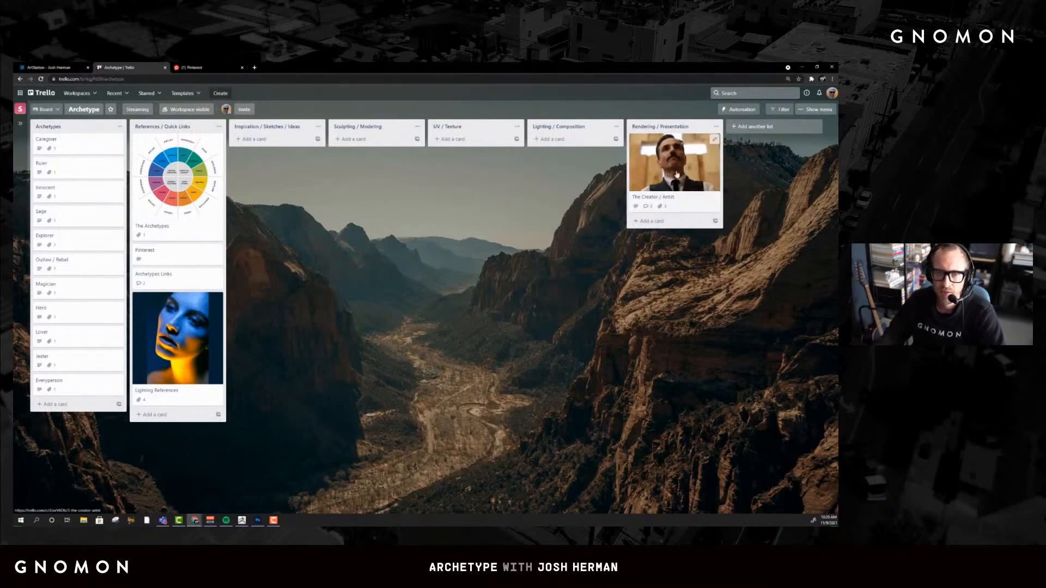
{"action": "mouse_move", "coordinate": [682, 177]}
{"action": "left_mouse_down"}
{"action": "mouse_move", "coordinate": [305, 140]}
{"action": "mouse_move", "coordinate": [278, 161]}
{"action": "left_mouse_up"}
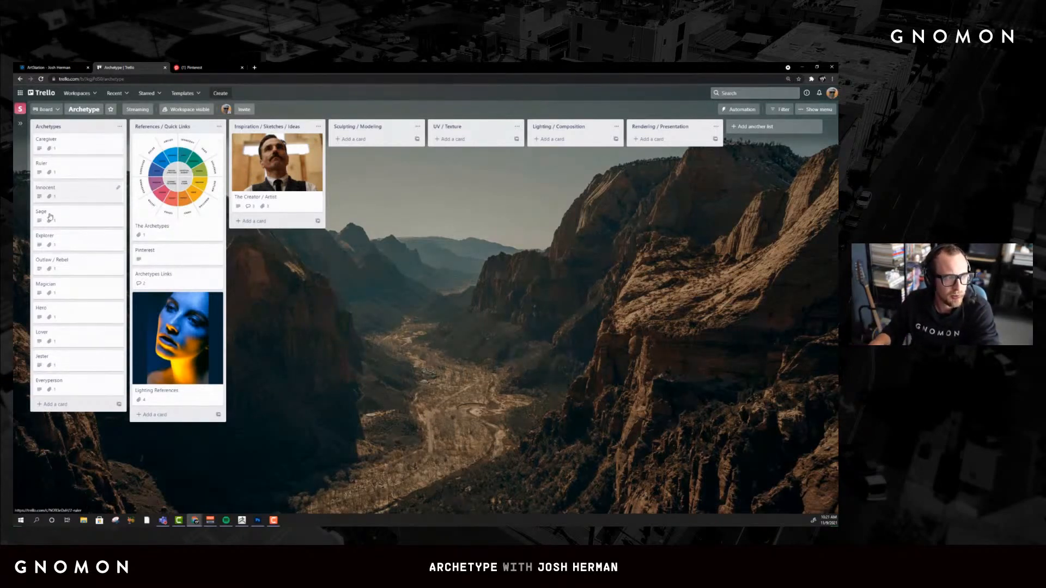
Examine the archetype wheel image on The Archetypes card at full size and return to the board
{"action": "left_click", "coordinate": [173, 181]}
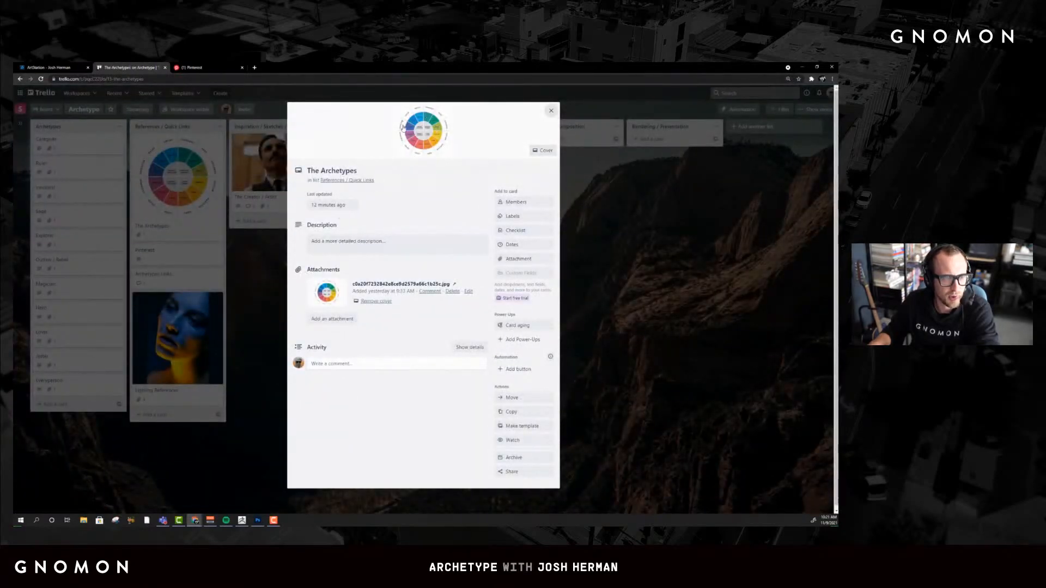
{"action": "left_click", "coordinate": [404, 131]}
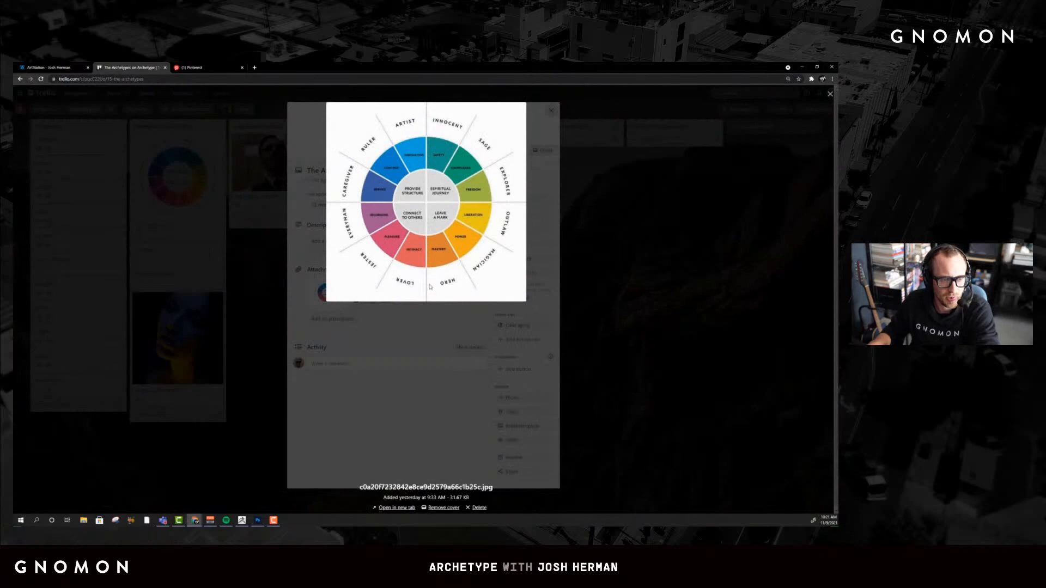
{"action": "left_click", "coordinate": [249, 267]}
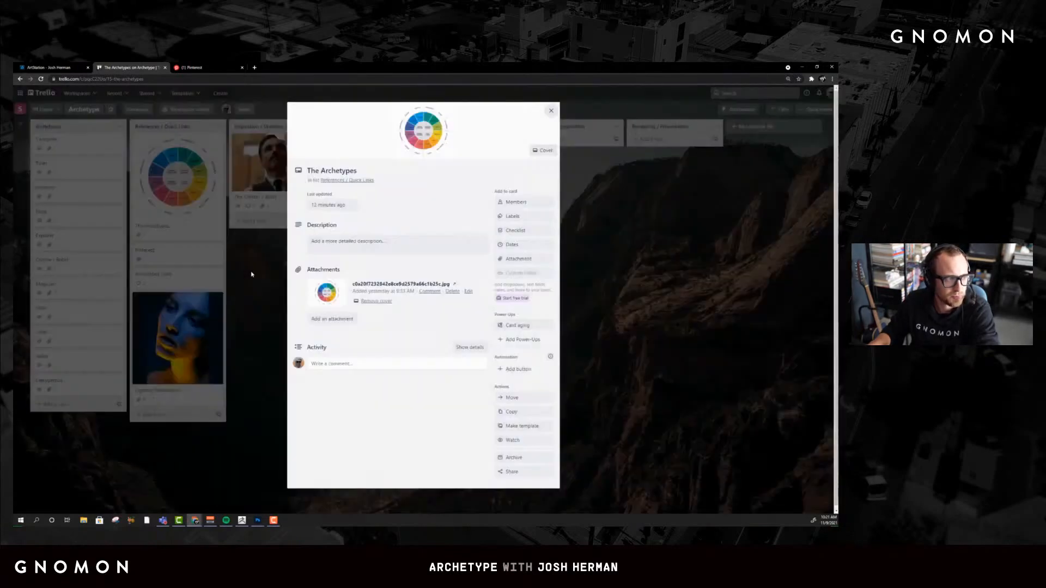
{"action": "left_click", "coordinate": [252, 274]}
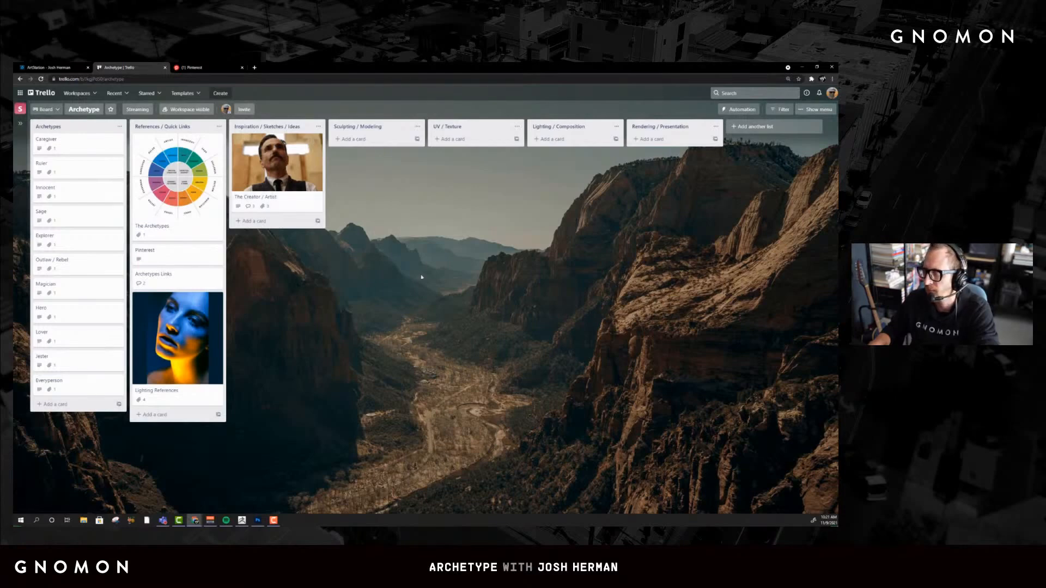
Review the Caregiver card's description and make its attached image the card cover
{"action": "left_click", "coordinate": [49, 143]}
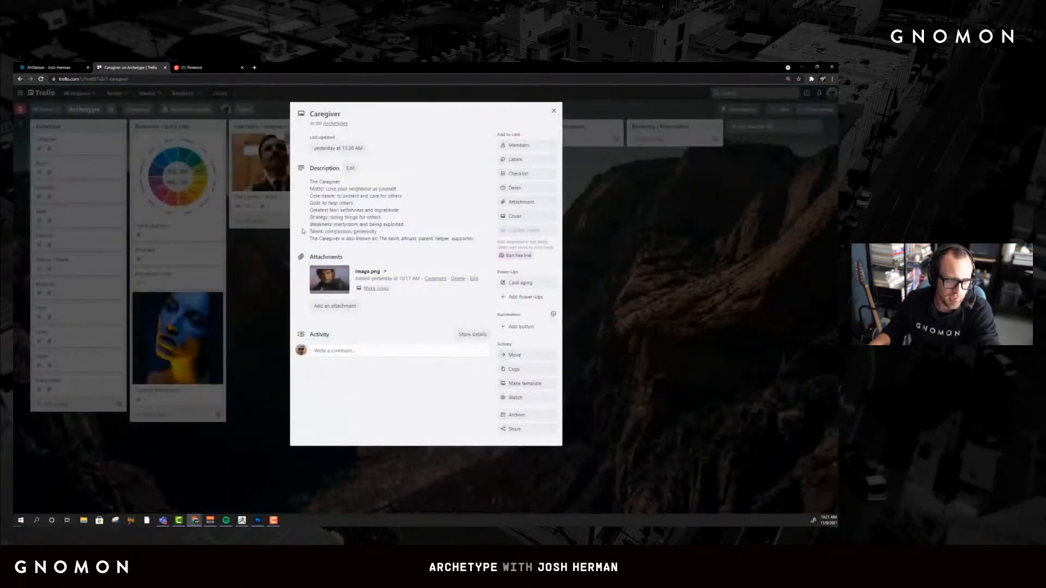
{"action": "left_click", "coordinate": [375, 289]}
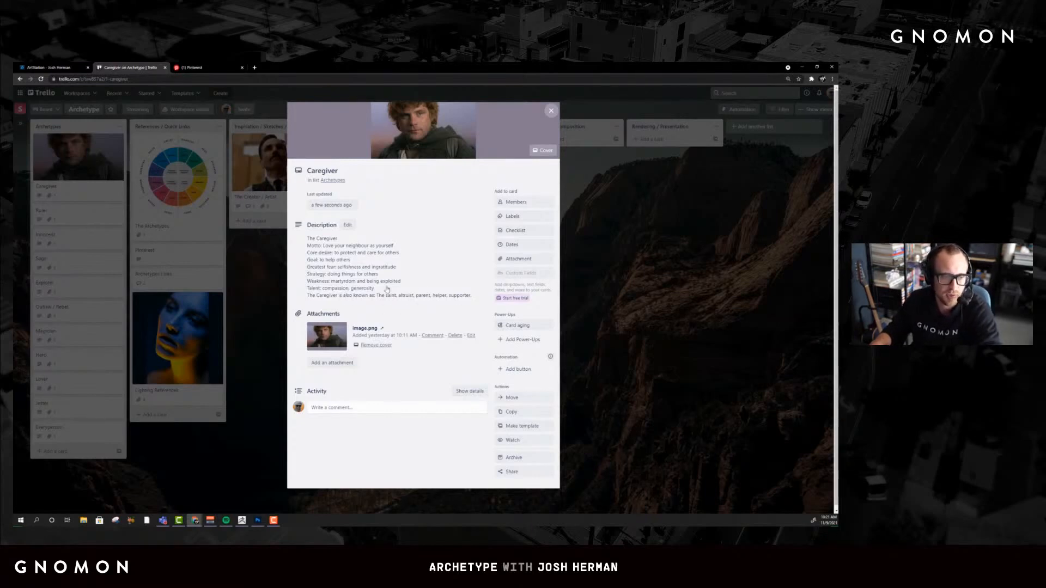
{"action": "left_click", "coordinate": [562, 272]}
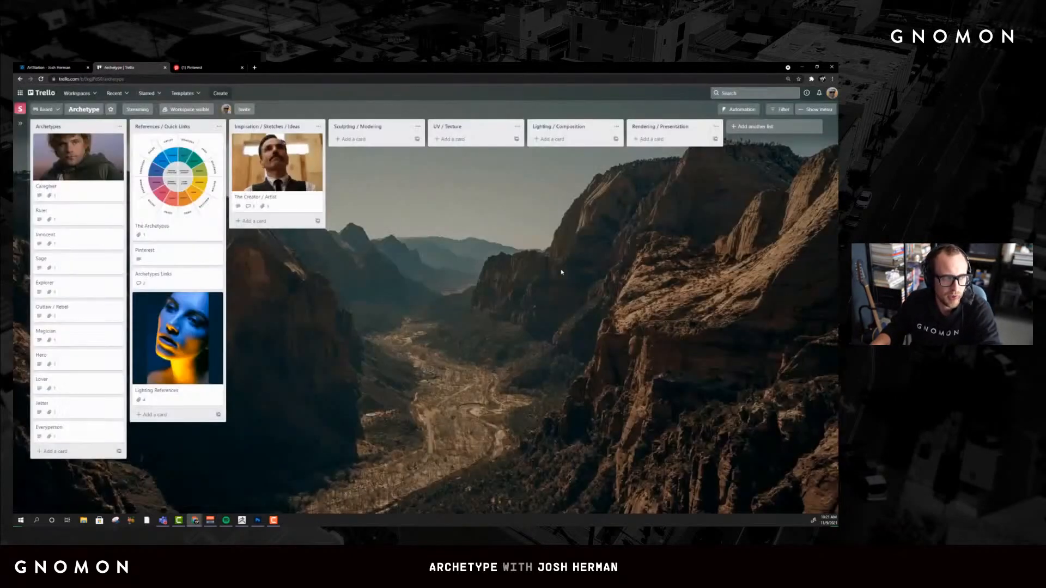
Read the Ruler card's traits and set its attached image as the card cover
{"action": "left_click", "coordinate": [67, 212]}
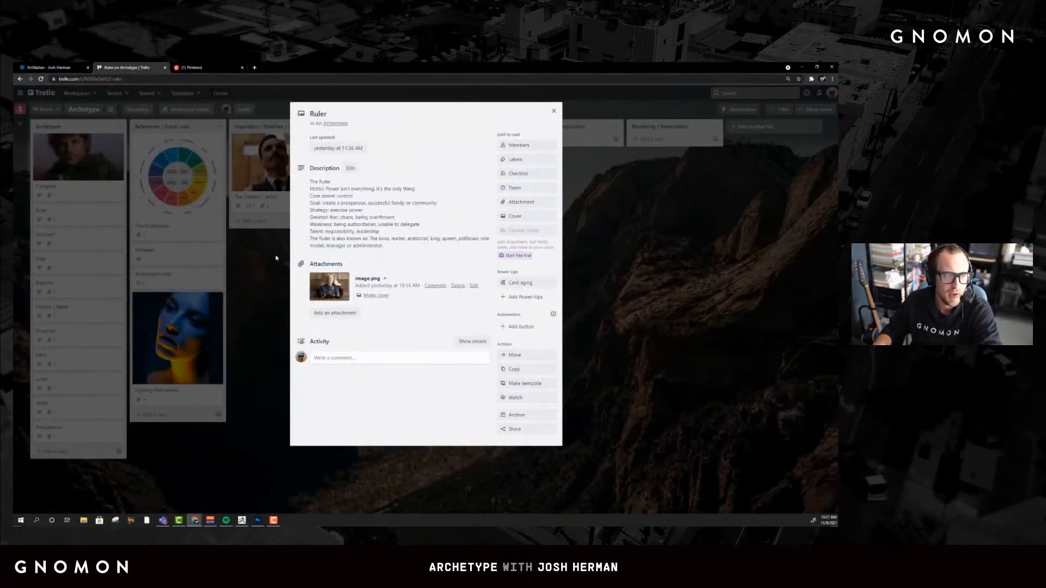
{"action": "left_click", "coordinate": [375, 296]}
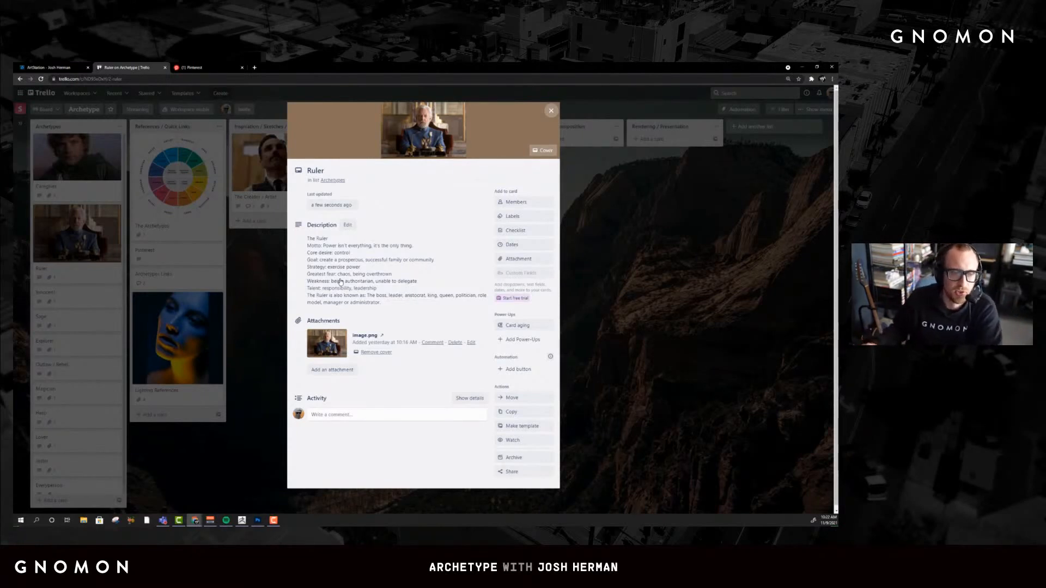
{"action": "left_click", "coordinate": [256, 302]}
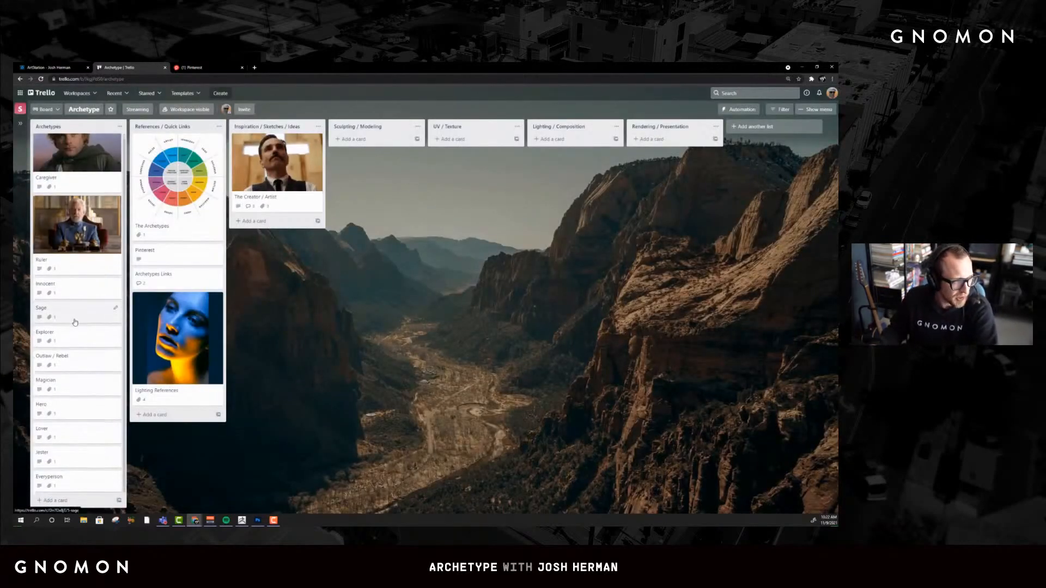
Read the Innocent card's traits and use its attached elf image as the card cover
{"action": "left_click", "coordinate": [64, 291]}
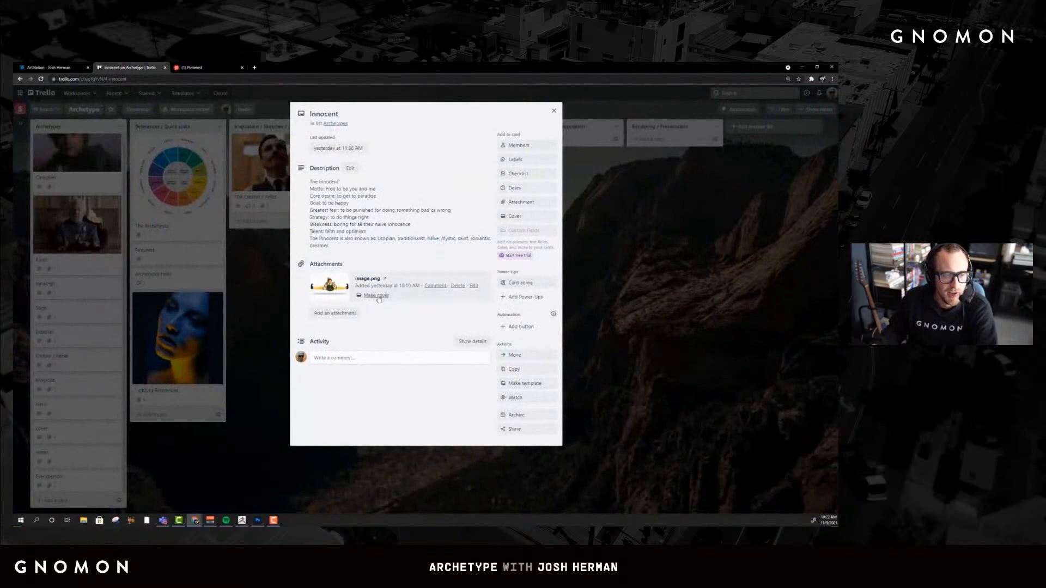
{"action": "left_click", "coordinate": [380, 296]}
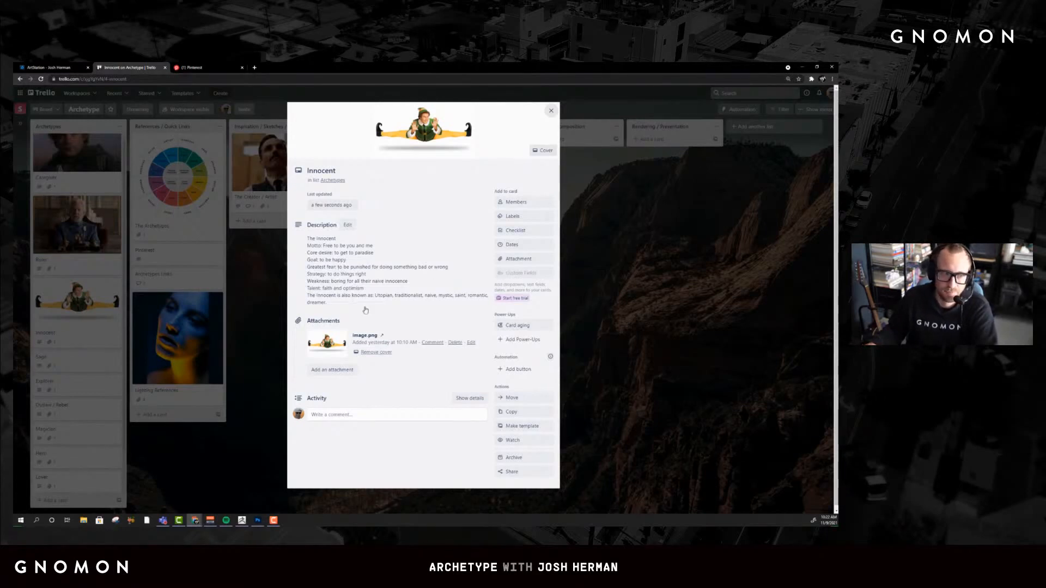
{"action": "left_click", "coordinate": [246, 311]}
Review the Sage card, make its image of the white-bearded man the cover, and preview that image at full size
{"action": "scroll", "coordinate": [70, 310], "scroll_direction": "down", "scroll_amount": 1}
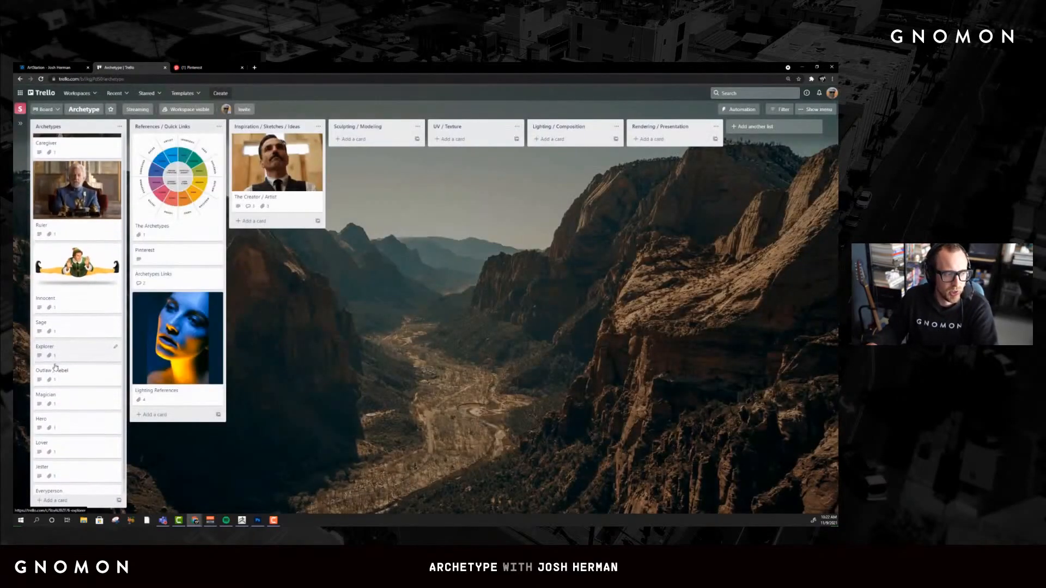
{"action": "left_click", "coordinate": [69, 310]}
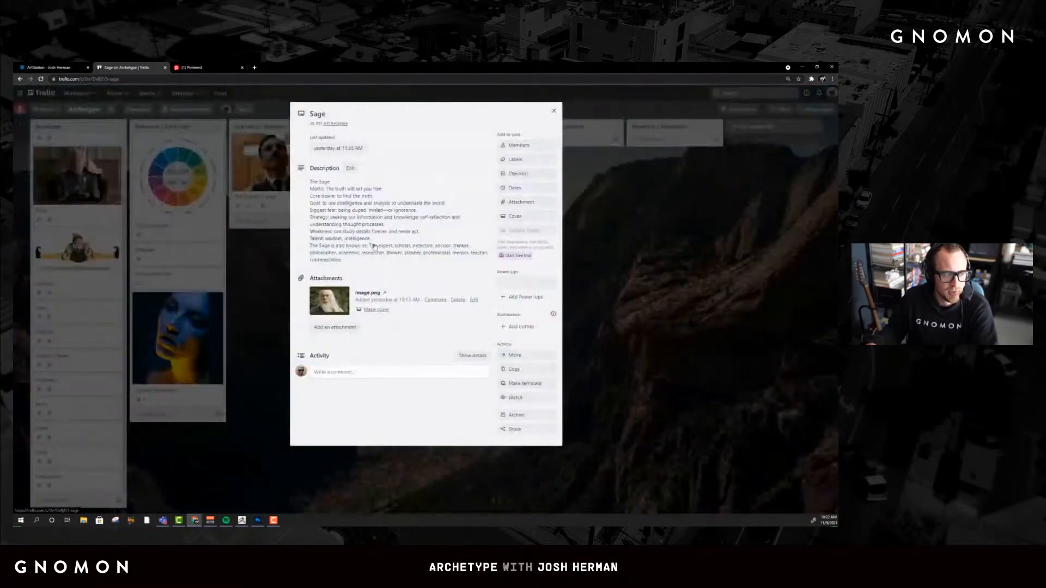
{"action": "left_click", "coordinate": [388, 310]}
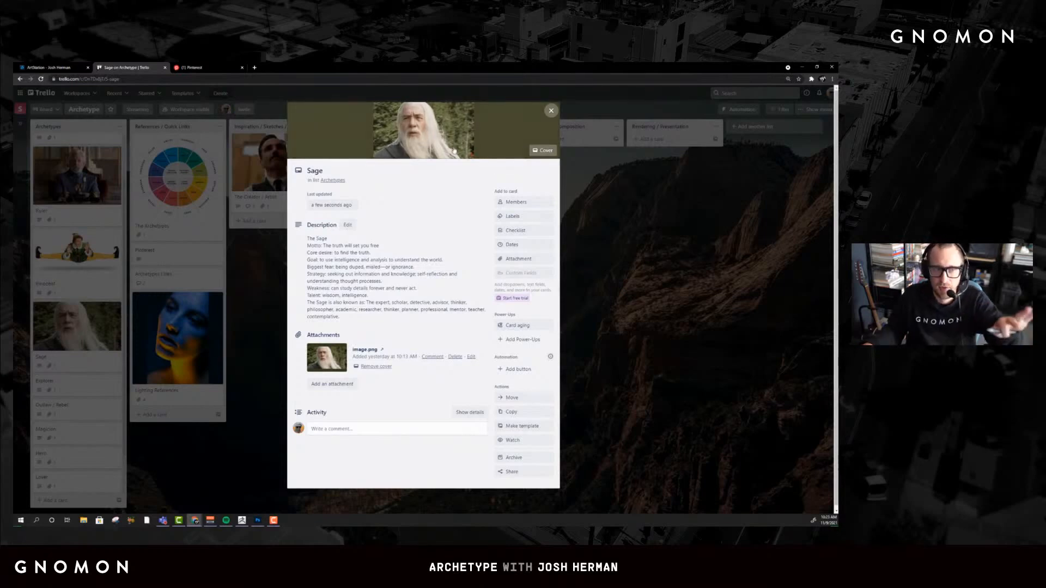
{"action": "left_click", "coordinate": [430, 134]}
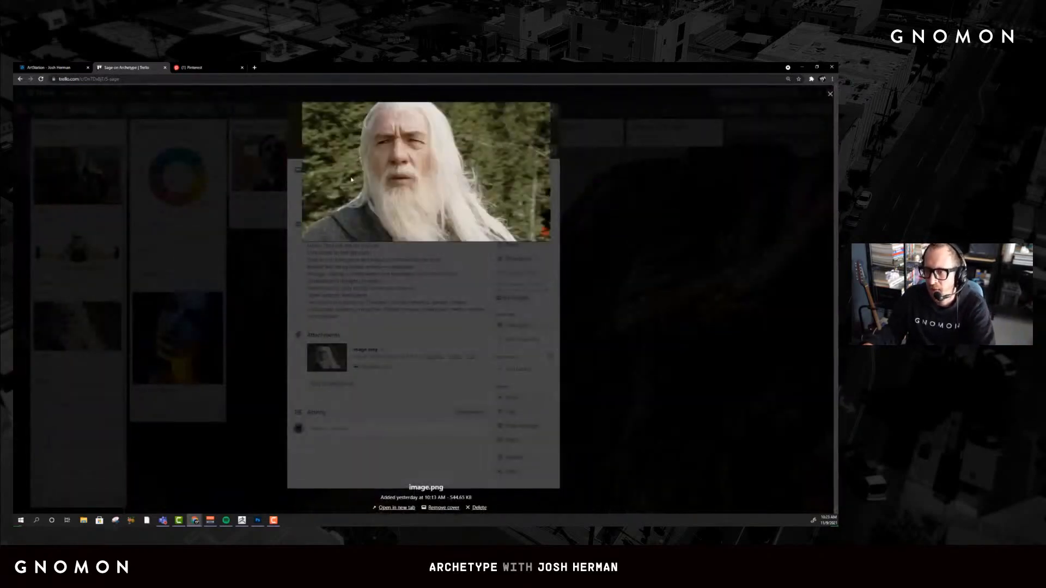
{"action": "left_click", "coordinate": [629, 259]}
{"action": "left_click", "coordinate": [628, 256]}
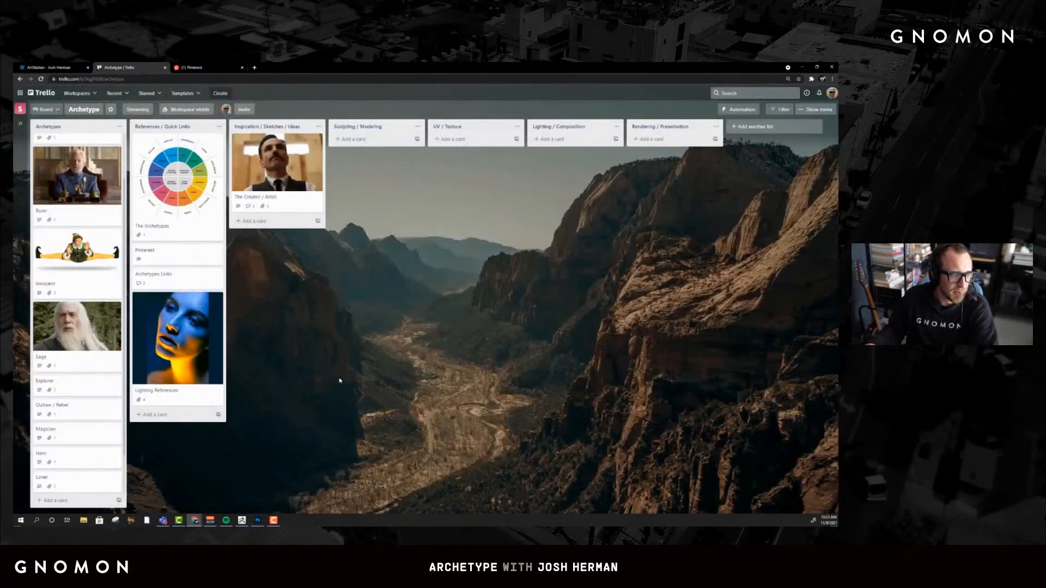
Make the Explorer card's attached image its cover, preview it at full size, and review the card's description
{"action": "left_click", "coordinate": [63, 384]}
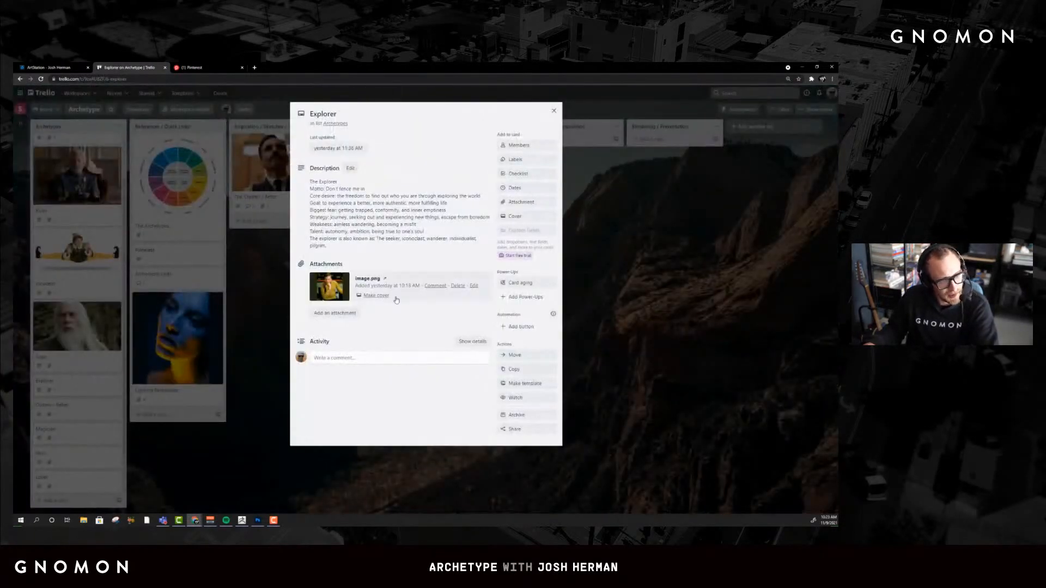
{"action": "left_click", "coordinate": [379, 297]}
{"action": "left_click", "coordinate": [335, 341]}
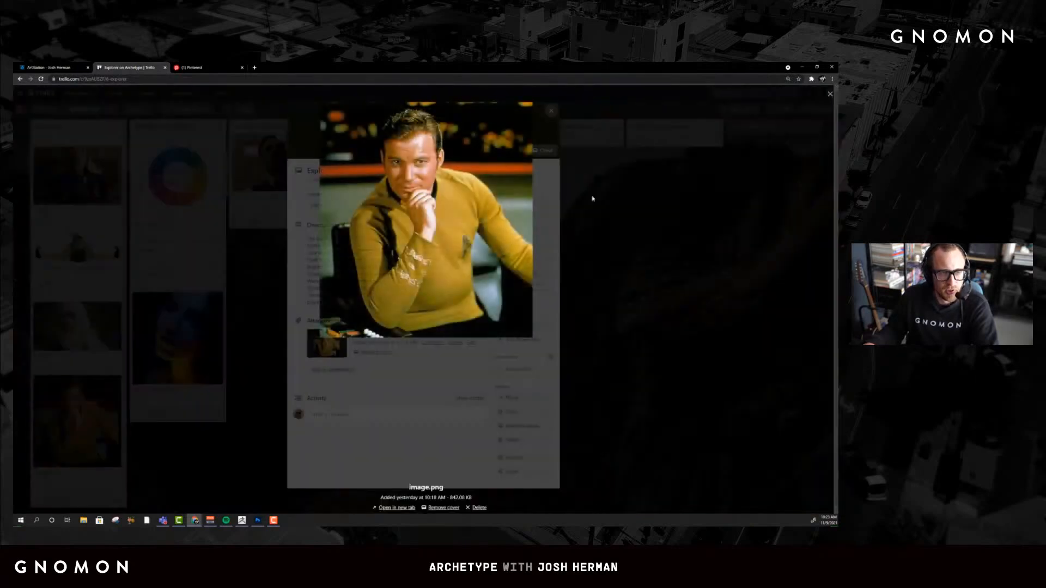
{"action": "left_click", "coordinate": [639, 221]}
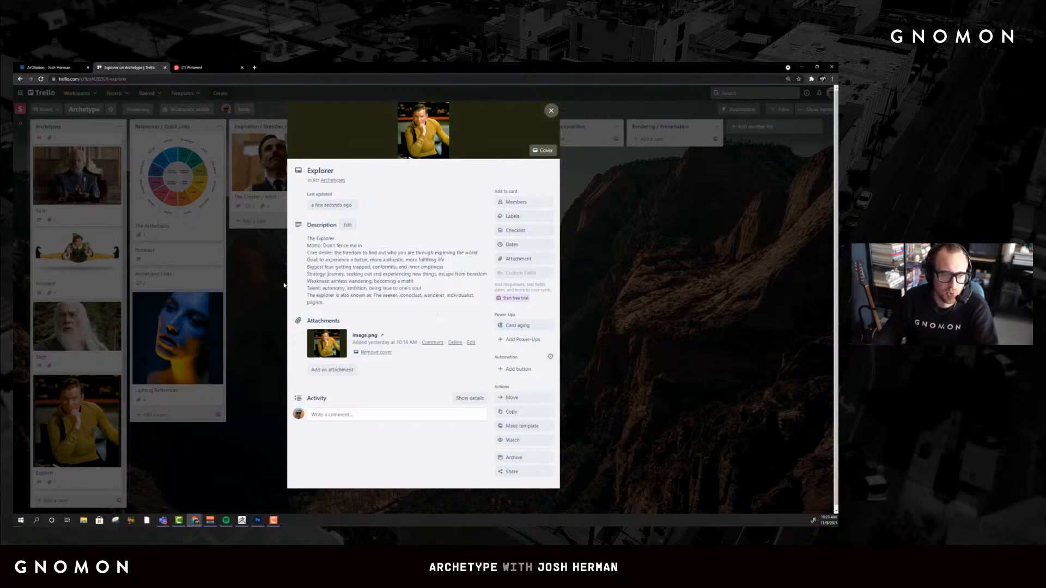
{"action": "left_click", "coordinate": [253, 289]}
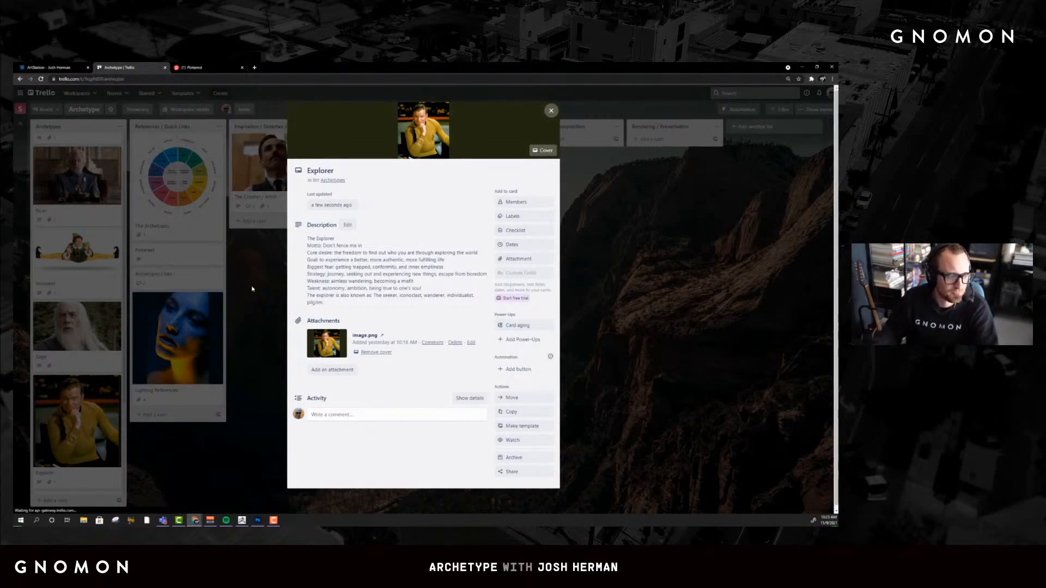
Set the Outlaw / Rebel card's attached image as its cover, preview it at full size, and review the archetype's traits
{"action": "scroll", "coordinate": [79, 355], "scroll_direction": "down", "scroll_amount": 3}
{"action": "left_click", "coordinate": [77, 363]}
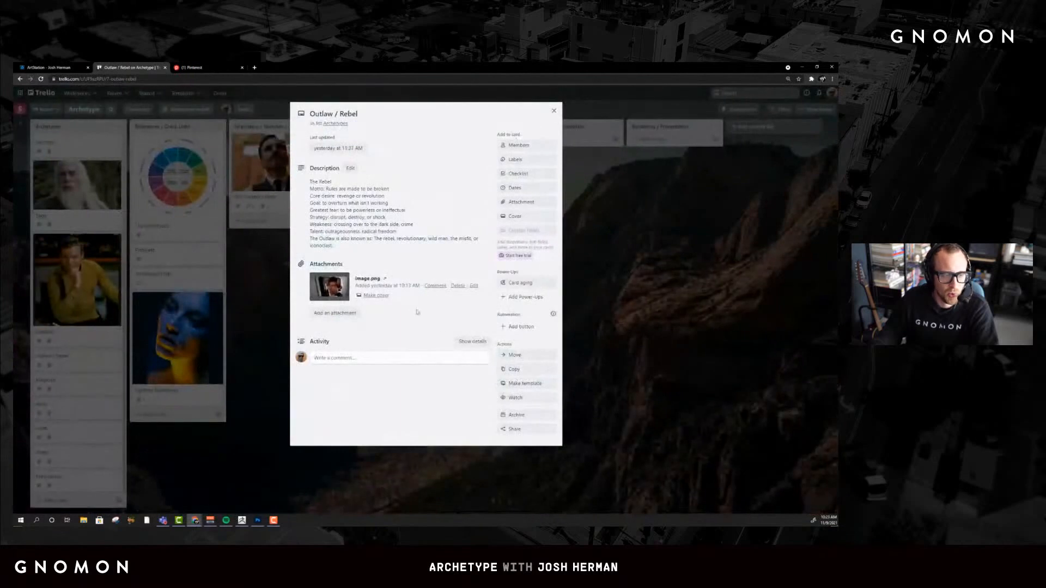
{"action": "left_click", "coordinate": [376, 295]}
{"action": "left_click", "coordinate": [434, 136]}
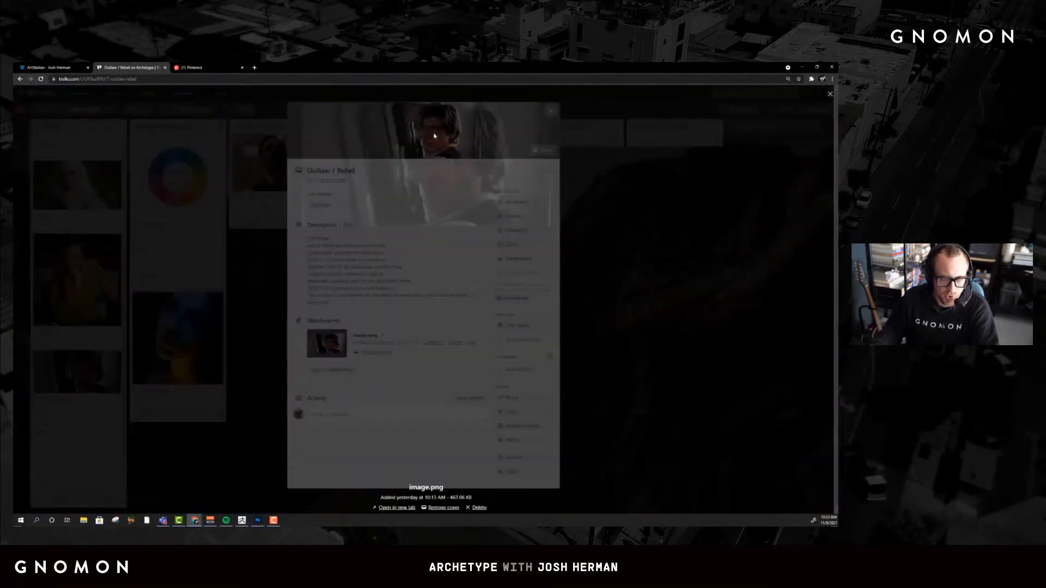
{"action": "left_click", "coordinate": [695, 258]}
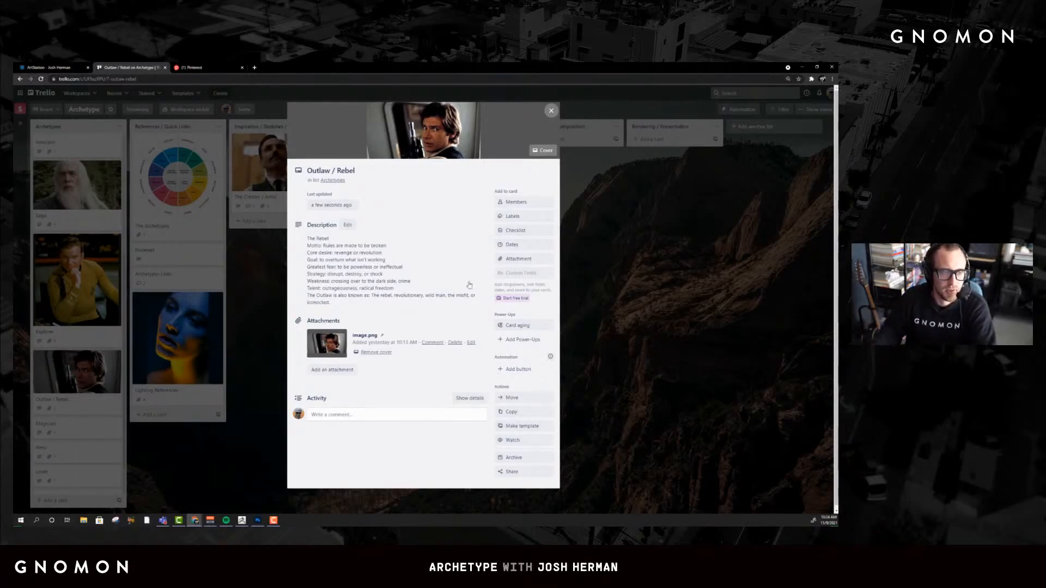
{"action": "left_click", "coordinate": [600, 278]}
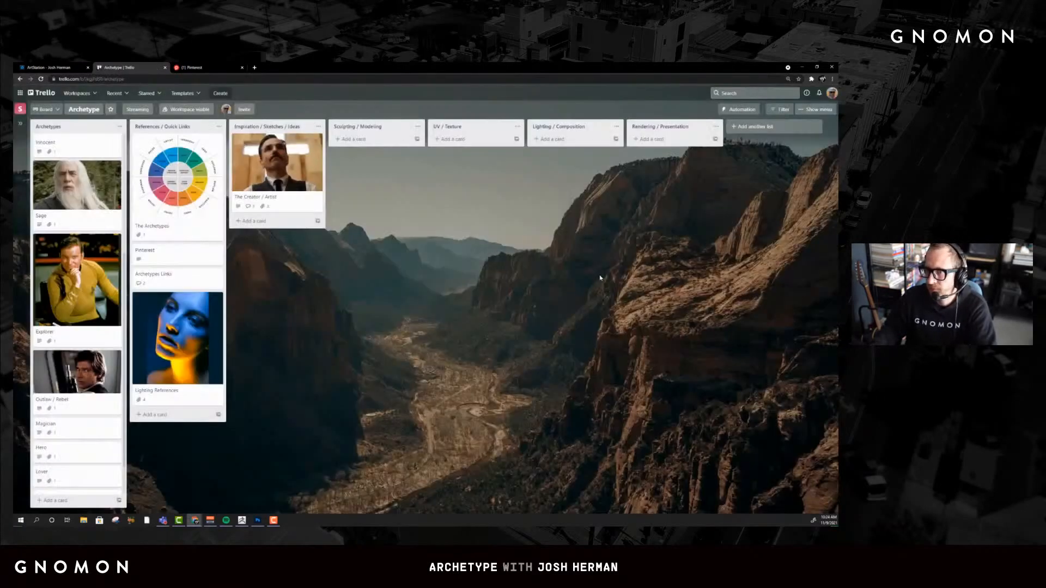
Make the Magician card's attached image of the bearded wizard its cover and review the archetype's traits
{"action": "scroll", "coordinate": [71, 382], "scroll_direction": "down", "scroll_amount": 1}
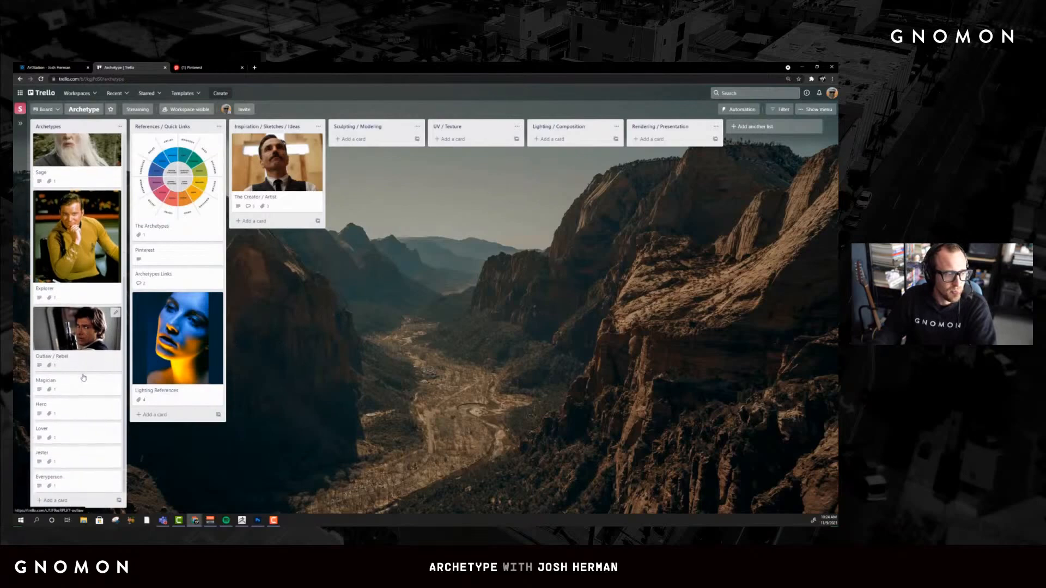
{"action": "left_click", "coordinate": [70, 387]}
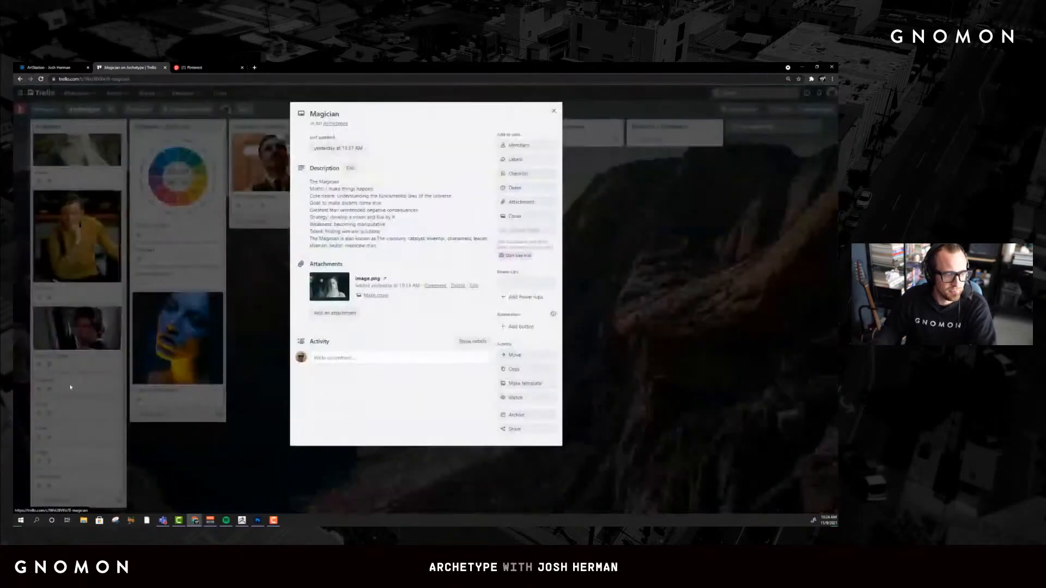
{"action": "left_click", "coordinate": [376, 295]}
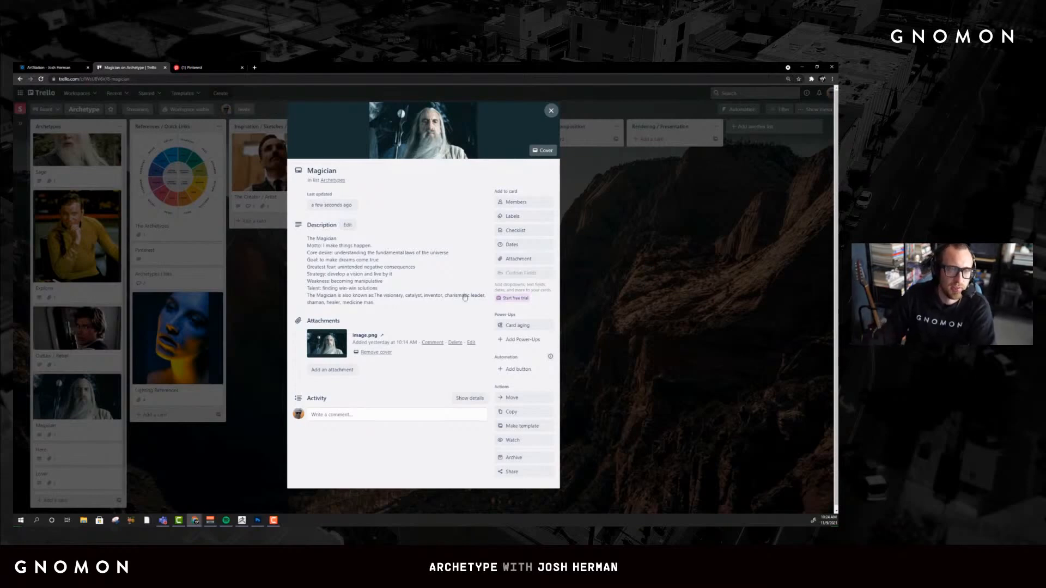
{"action": "left_click", "coordinate": [644, 316]}
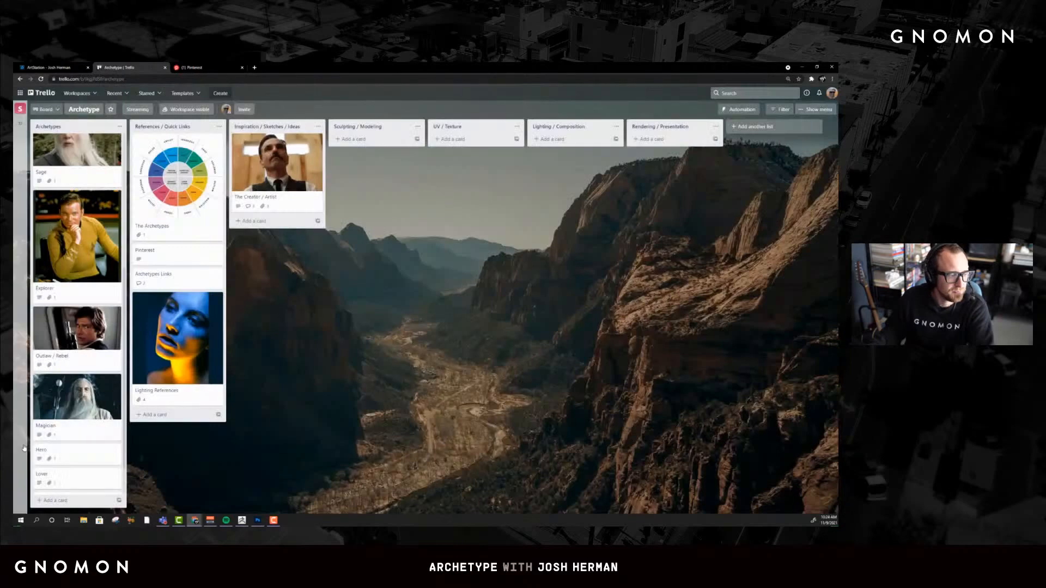
Use the Hero card's attached image as its cover, preview it at full size, and review the description
{"action": "scroll", "coordinate": [65, 410], "scroll_direction": "down", "scroll_amount": 2}
{"action": "left_click", "coordinate": [64, 410]}
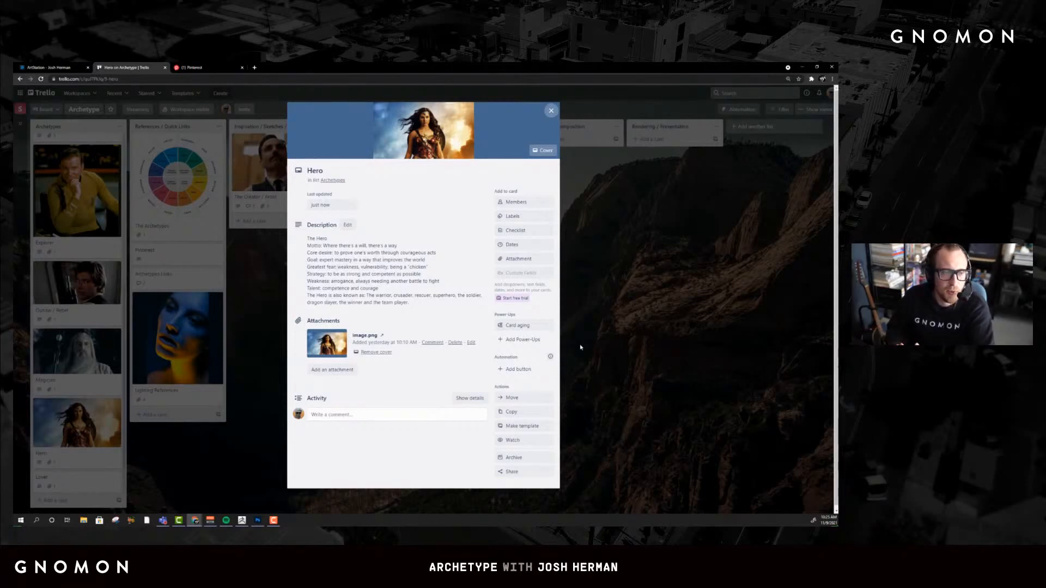
{"action": "left_click", "coordinate": [416, 145]}
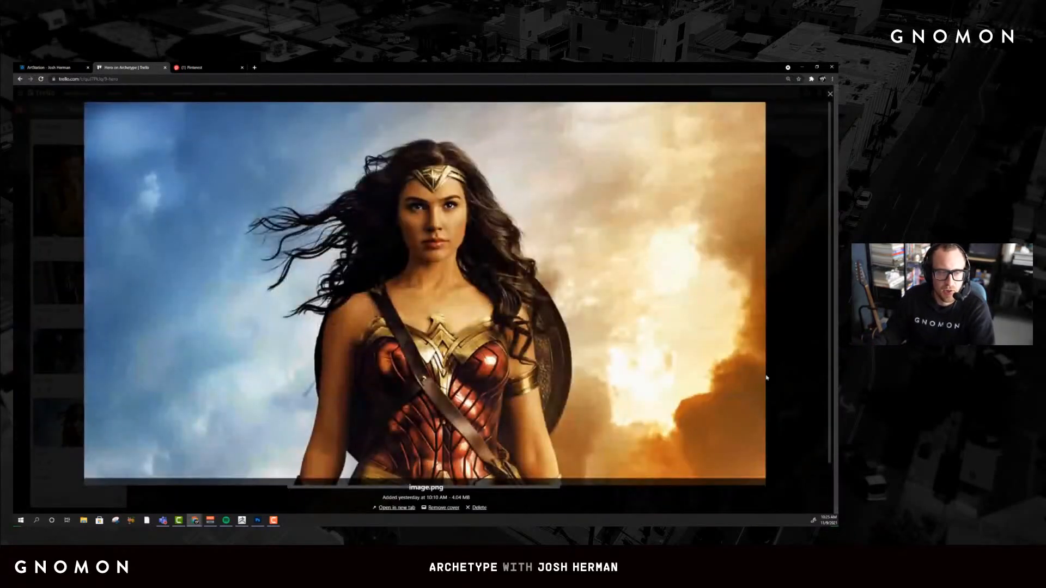
{"action": "left_click", "coordinate": [830, 94]}
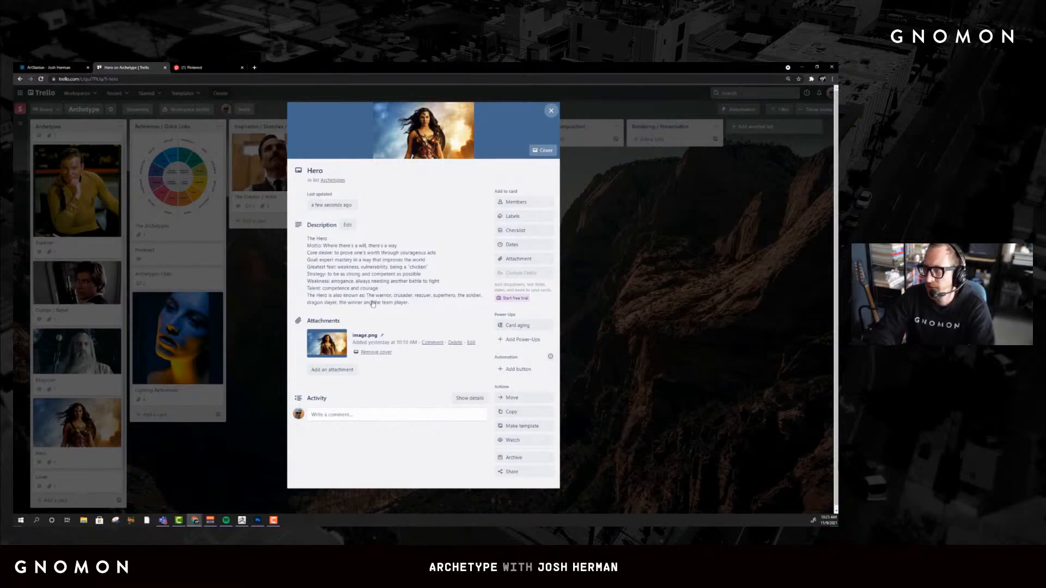
{"action": "left_click", "coordinate": [598, 287]}
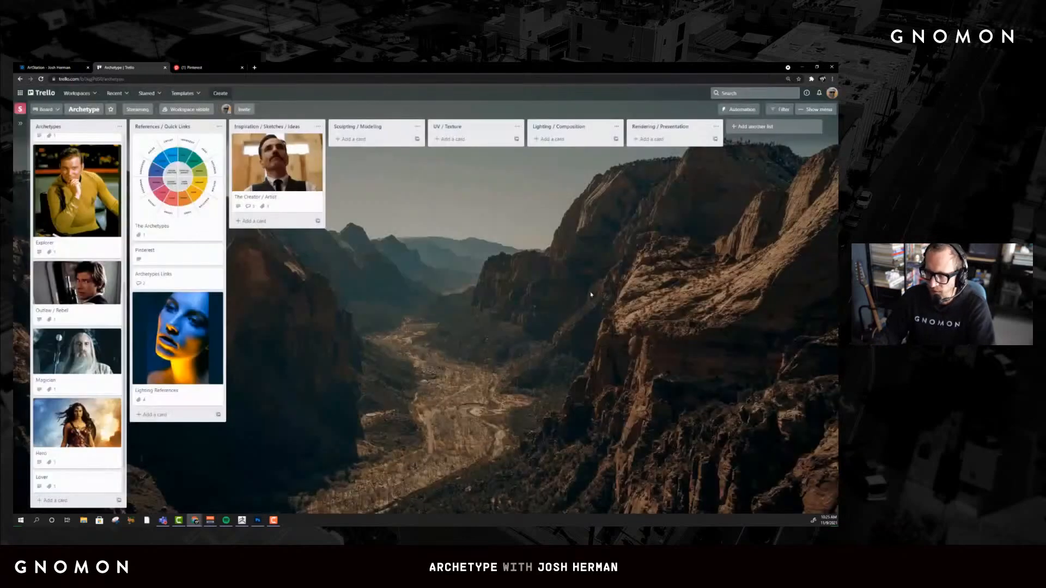
Set the Lover card's attached portrait as its cover, preview that image at full size, and close the card
{"action": "scroll", "coordinate": [76, 327], "scroll_direction": "down", "scroll_amount": 1}
{"action": "left_click", "coordinate": [66, 433]}
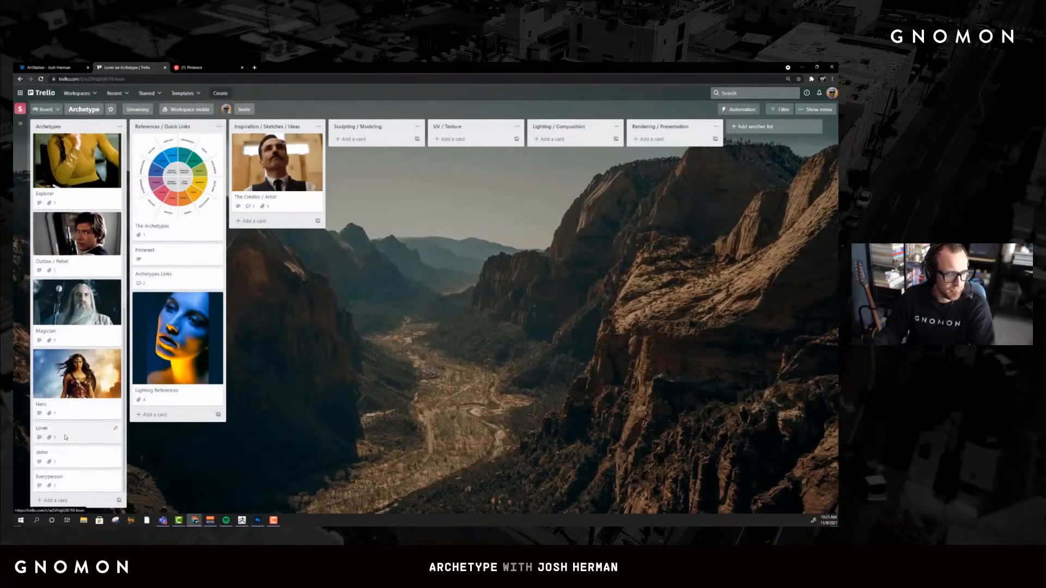
{"action": "left_click", "coordinate": [376, 295]}
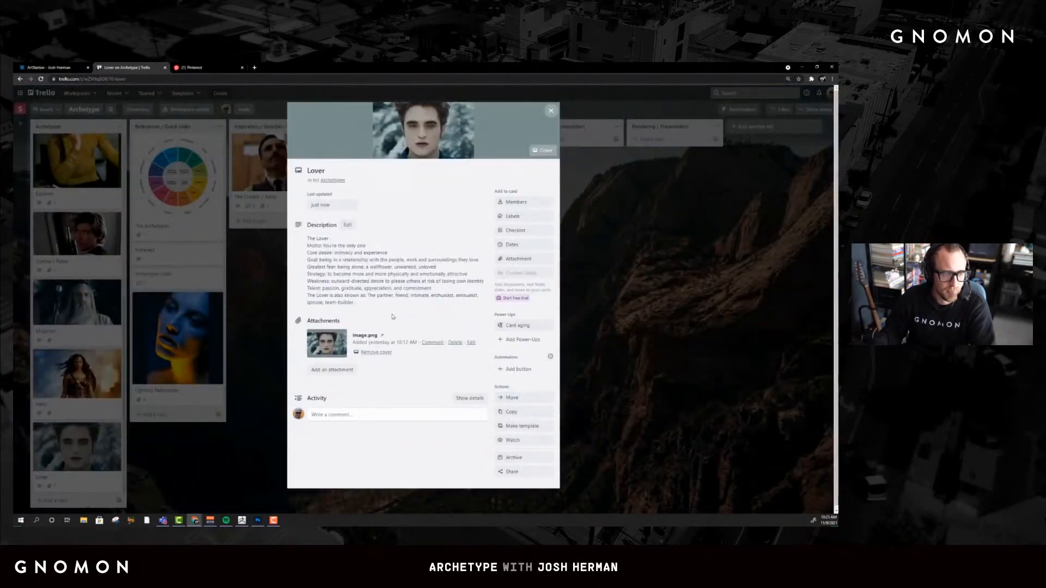
{"action": "left_click", "coordinate": [412, 139]}
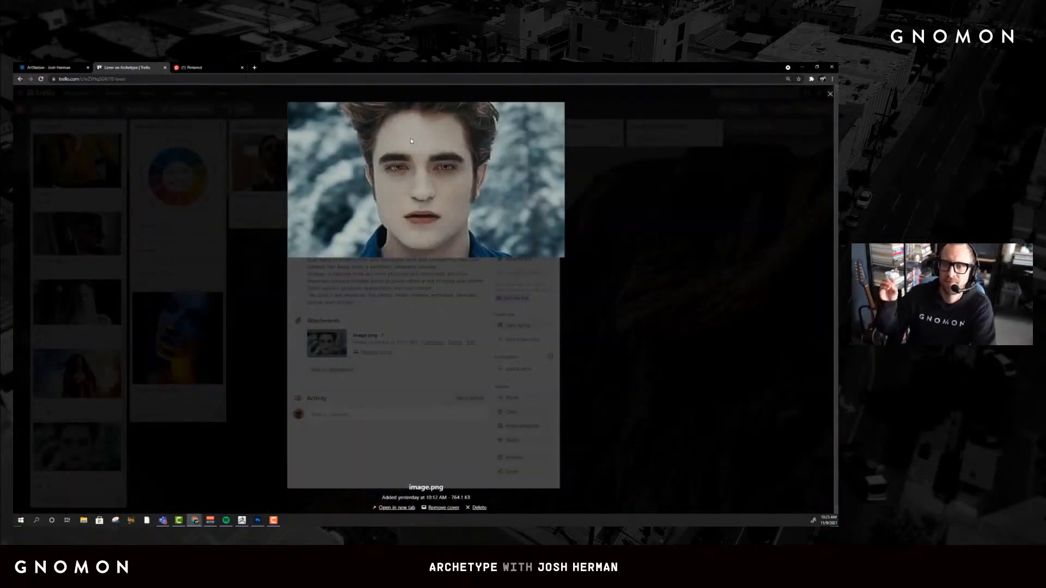
{"action": "left_click", "coordinate": [643, 260]}
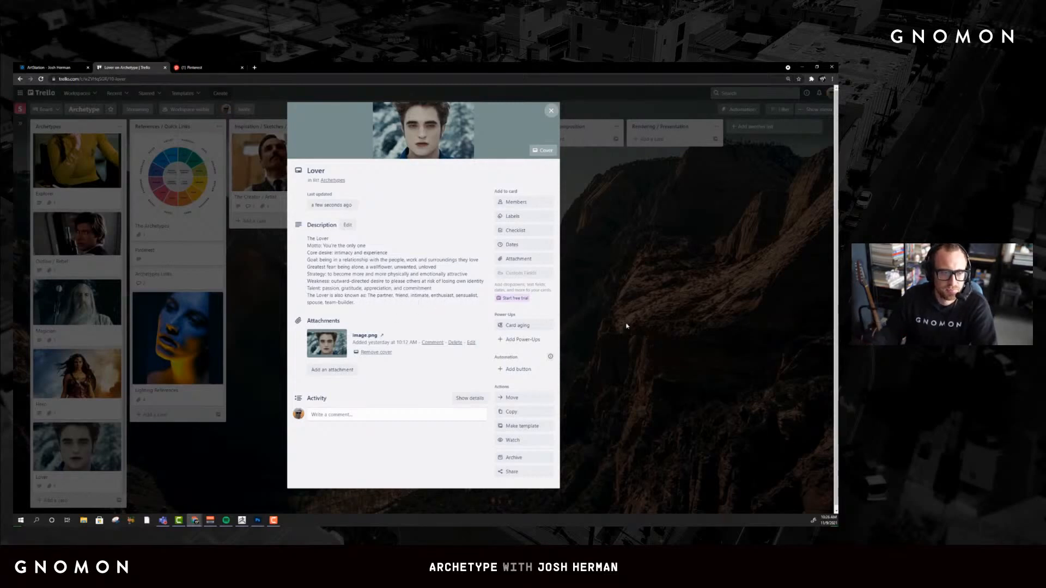
{"action": "left_click", "coordinate": [626, 326]}
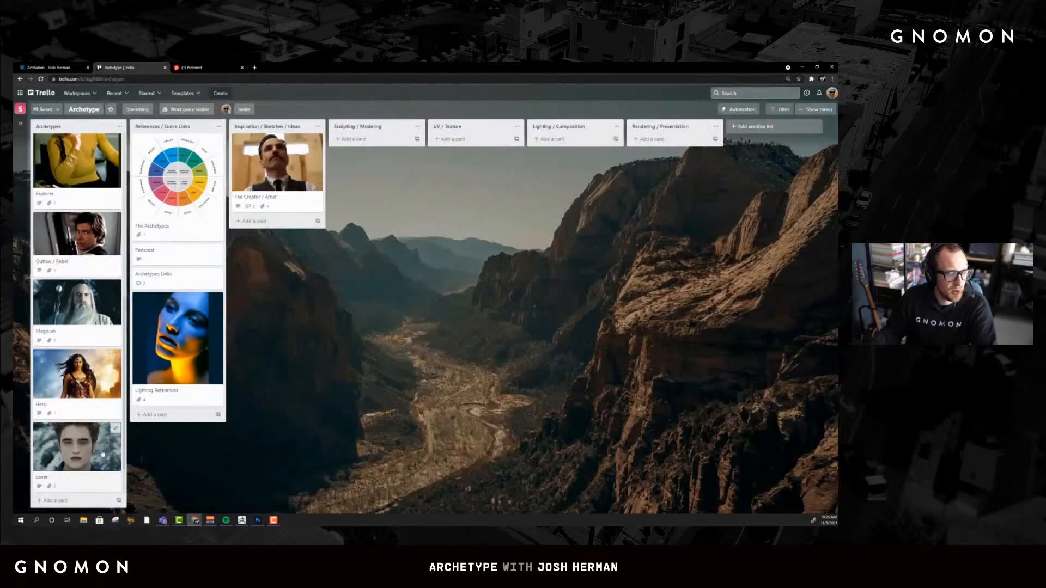
Make the Jester card's attached image of the two redheads its cover and preview it at full size
{"action": "scroll", "coordinate": [68, 455], "scroll_direction": "down", "scroll_amount": 1}
{"action": "left_click", "coordinate": [69, 455]}
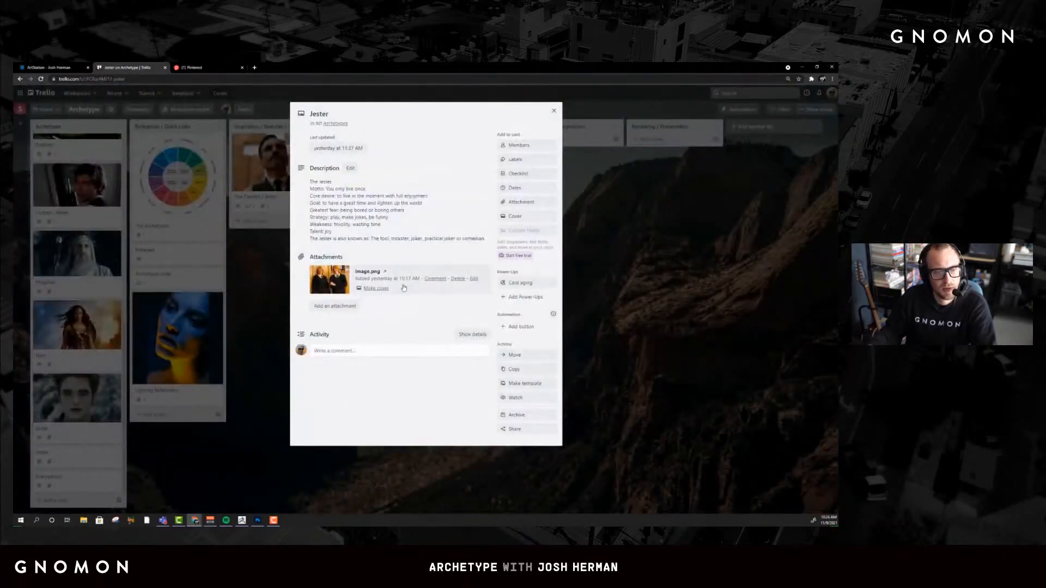
{"action": "left_click", "coordinate": [376, 288]}
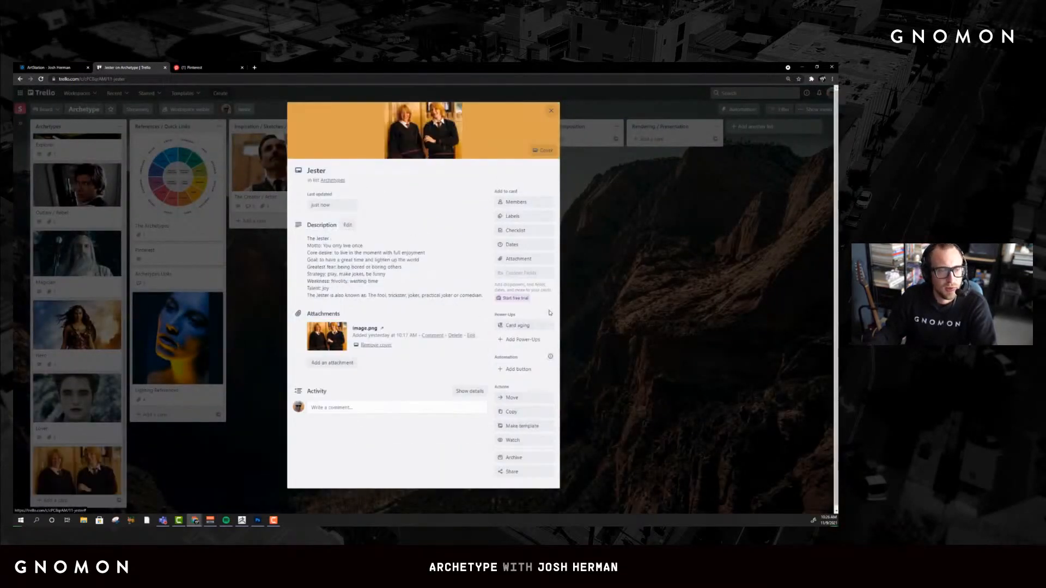
{"action": "left_click", "coordinate": [425, 138]}
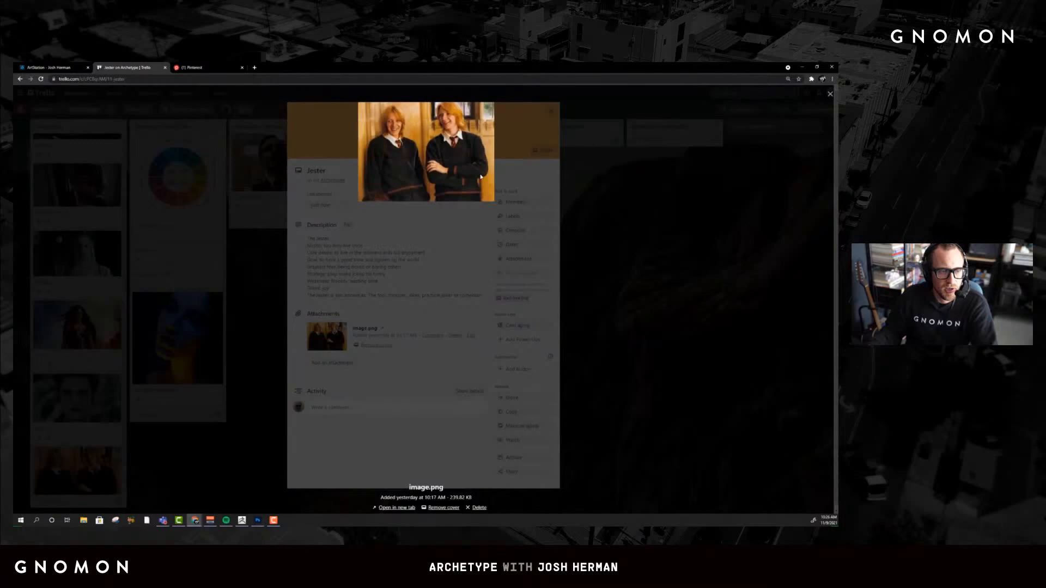
{"action": "left_click", "coordinate": [585, 240]}
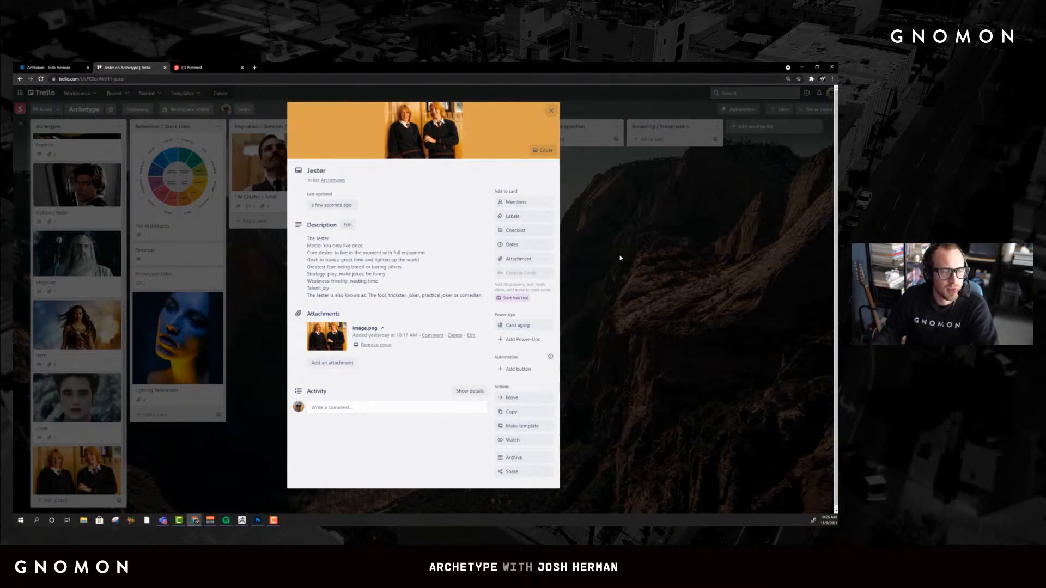
{"action": "left_click", "coordinate": [625, 280]}
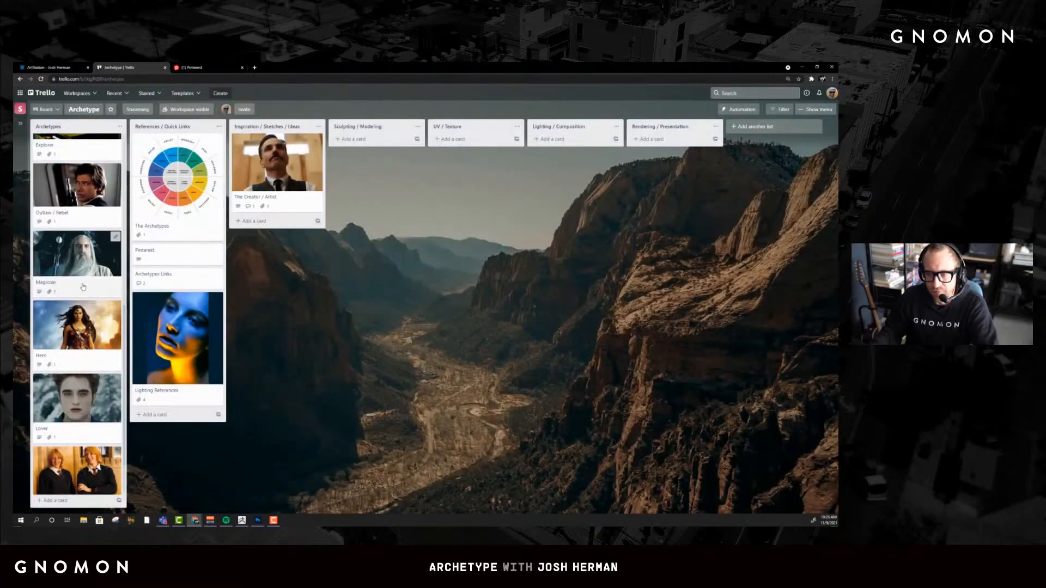
Review the Everyperson card's description, use its attached image as the cover, and preview the image at full size
{"action": "scroll", "coordinate": [55, 288], "scroll_direction": "down", "scroll_amount": 2}
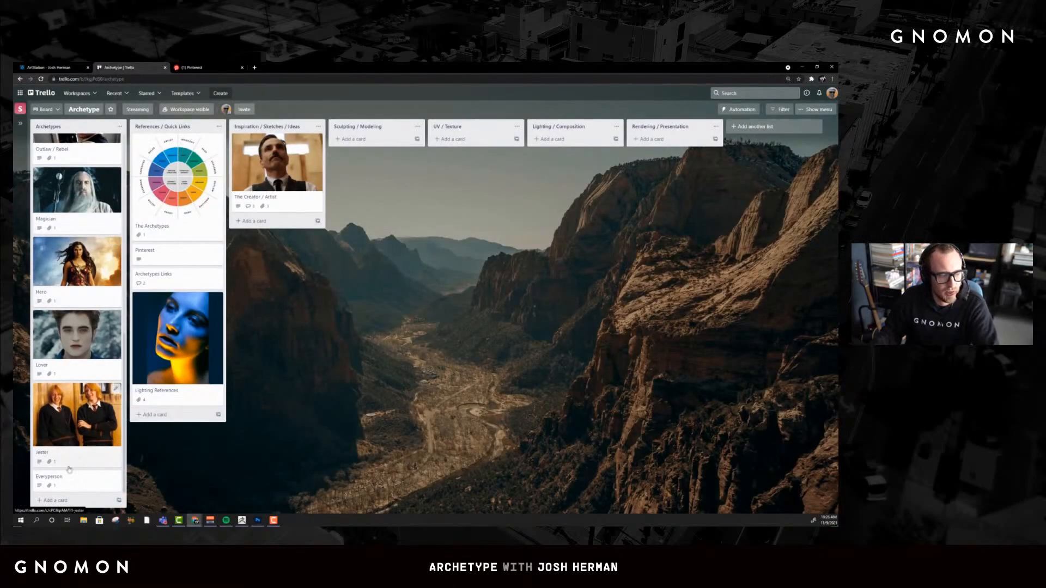
{"action": "left_click", "coordinate": [73, 480]}
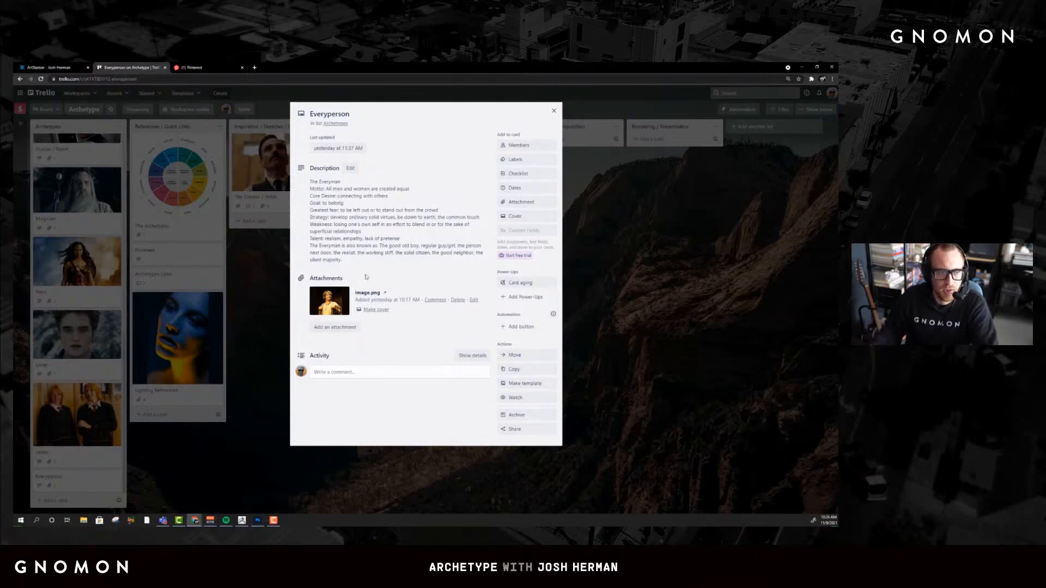
{"action": "left_click", "coordinate": [373, 309]}
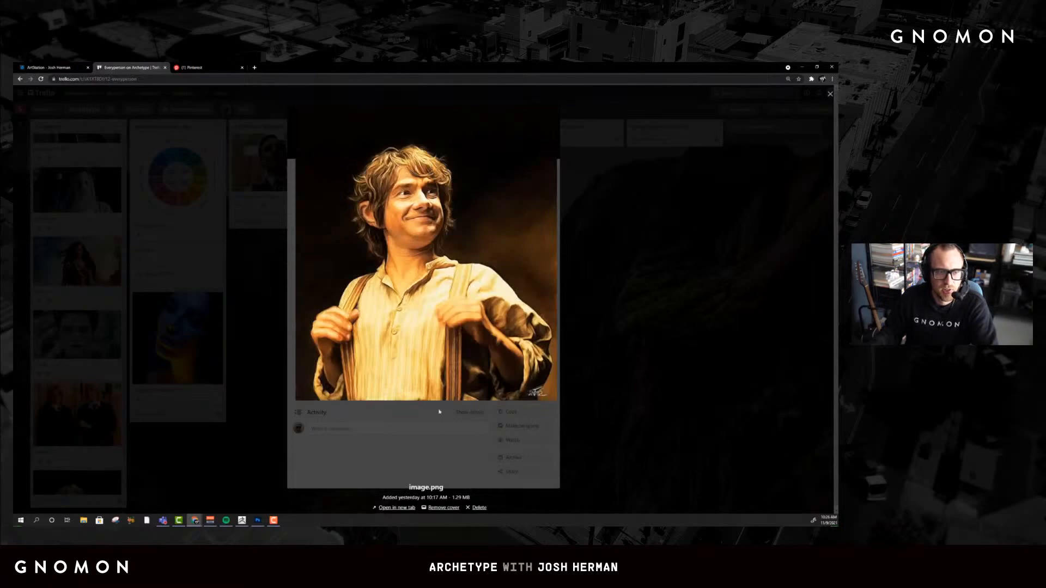
{"action": "left_click", "coordinate": [637, 406]}
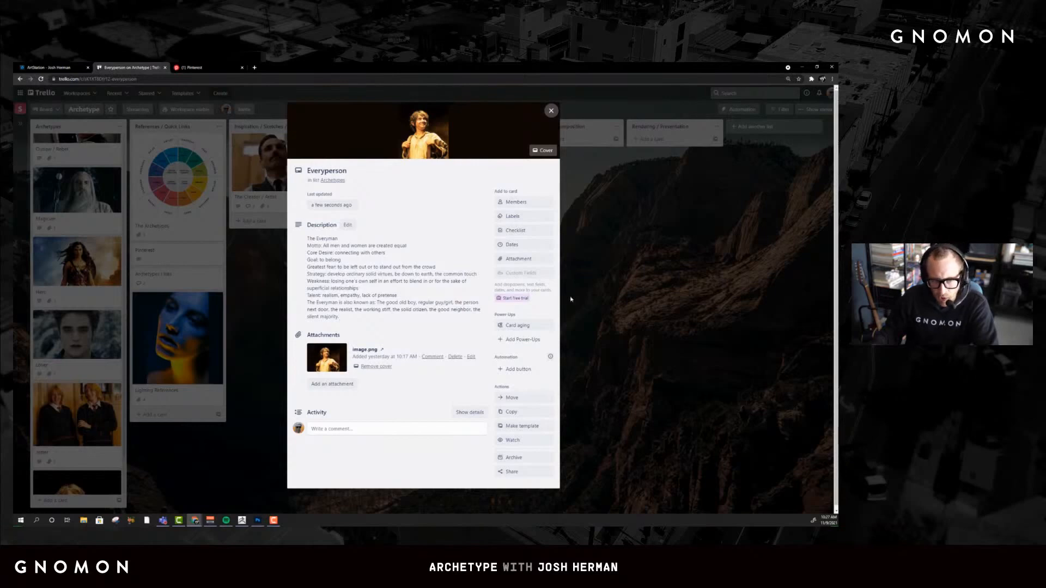
{"action": "left_click", "coordinate": [595, 294]}
Look over the covers of all the cards in the Archetypes list
{"action": "scroll", "coordinate": [64, 403], "scroll_direction": "down", "scroll_amount": 2}
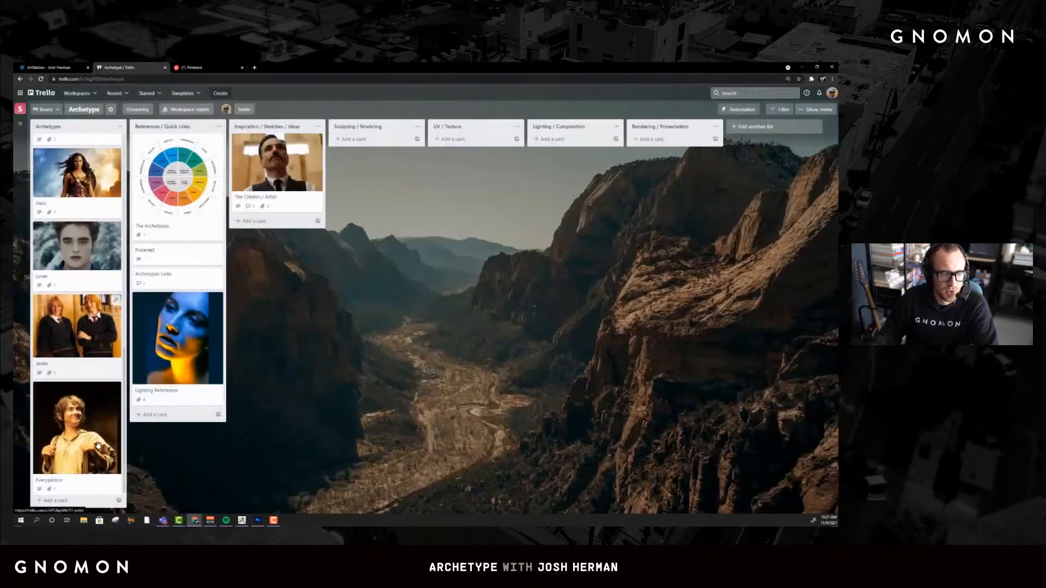
{"action": "scroll", "coordinate": [64, 403], "scroll_direction": "up", "scroll_amount": 5}
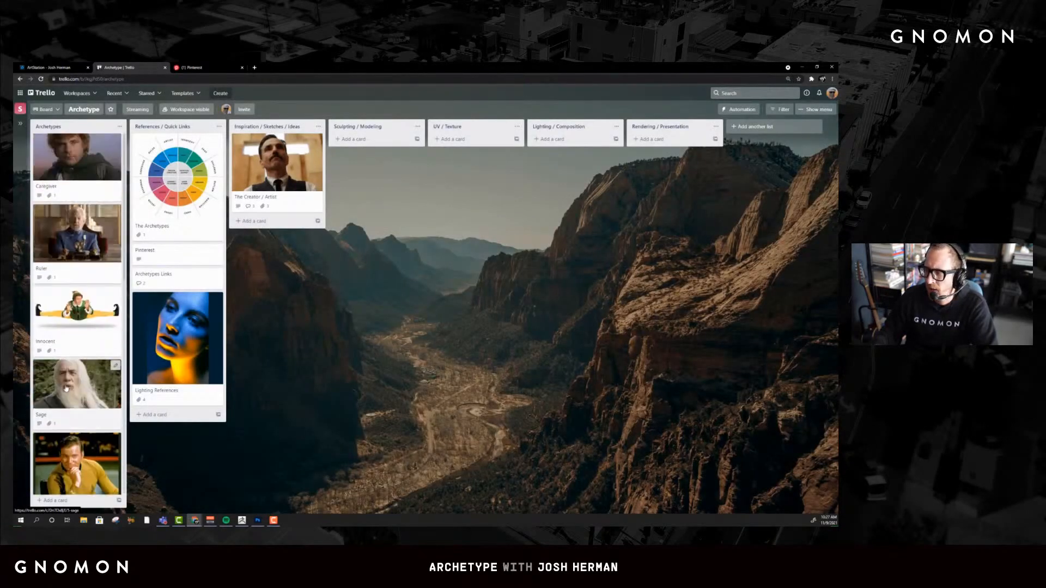
{"action": "scroll", "coordinate": [64, 374], "scroll_direction": "down", "scroll_amount": 5}
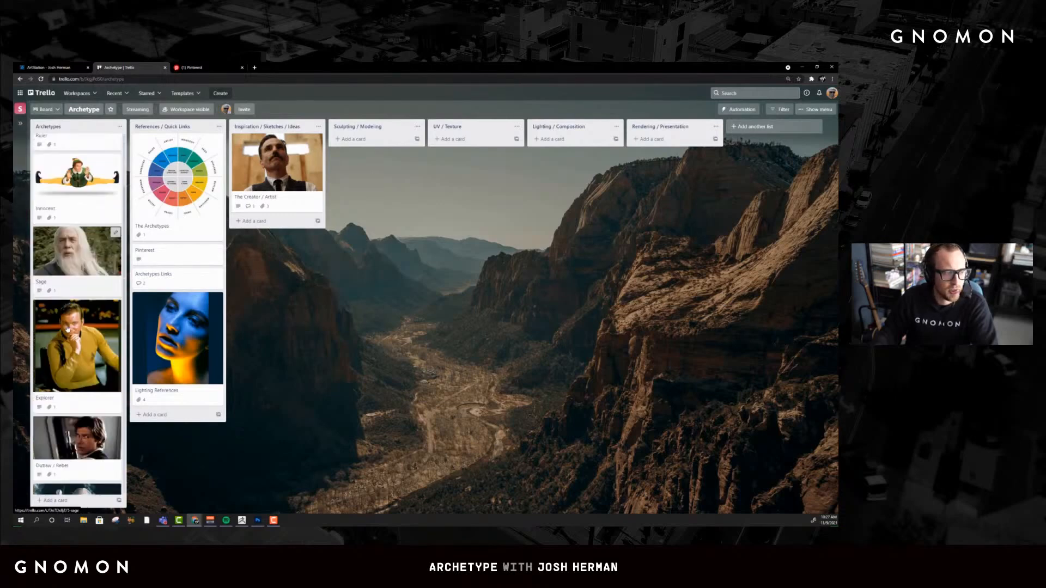
{"action": "scroll", "coordinate": [68, 329], "scroll_direction": "up", "scroll_amount": 5}
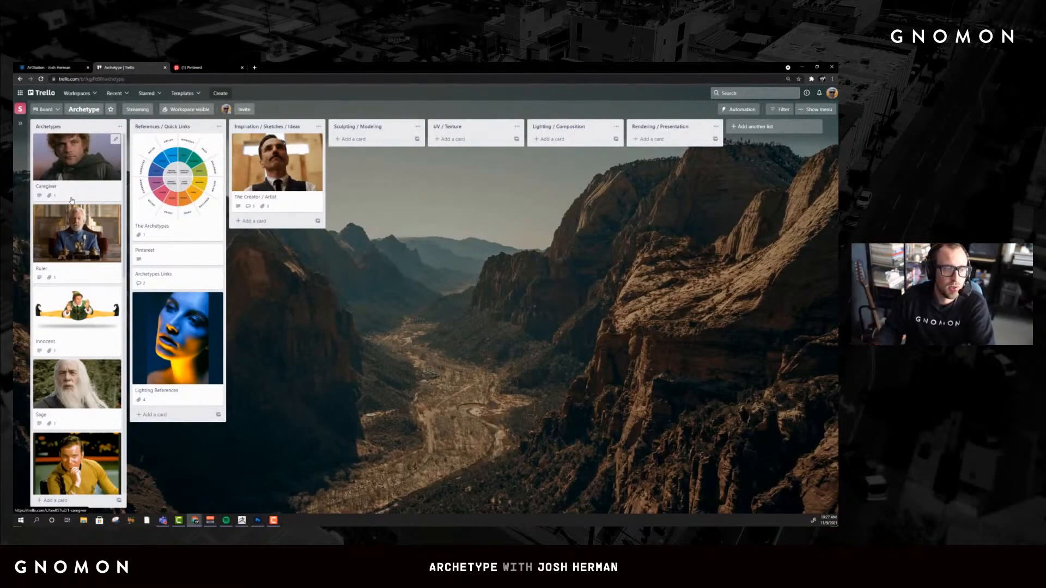
{"action": "scroll", "coordinate": [62, 334], "scroll_direction": "down", "scroll_amount": 5}
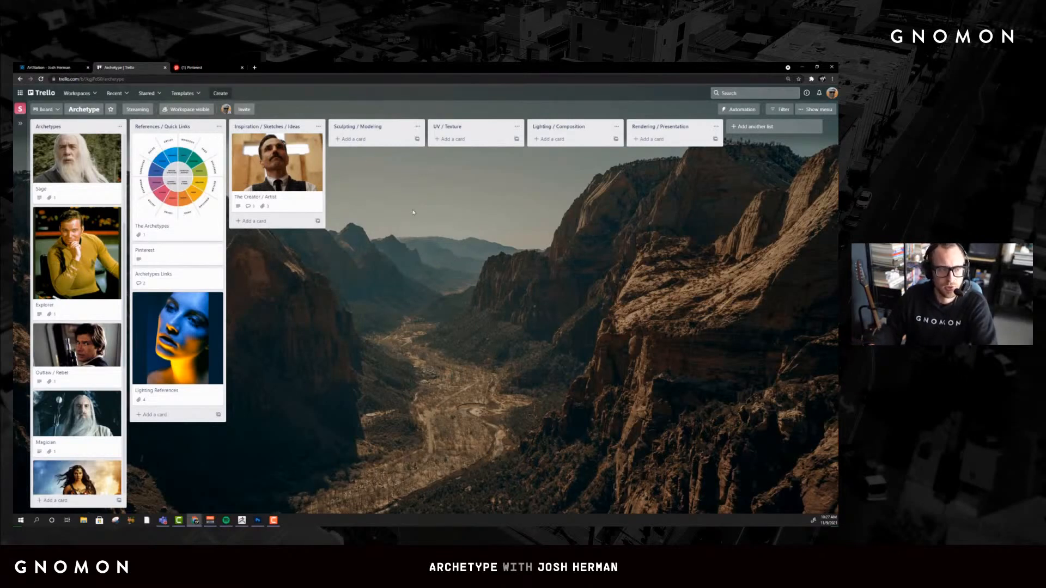
{"action": "mouse_move", "coordinate": [281, 163]}
{"action": "left_mouse_down"}
{"action": "mouse_move", "coordinate": [282, 153]}
{"action": "mouse_move", "coordinate": [683, 153]}
{"action": "mouse_move", "coordinate": [302, 137]}
{"action": "left_mouse_up"}
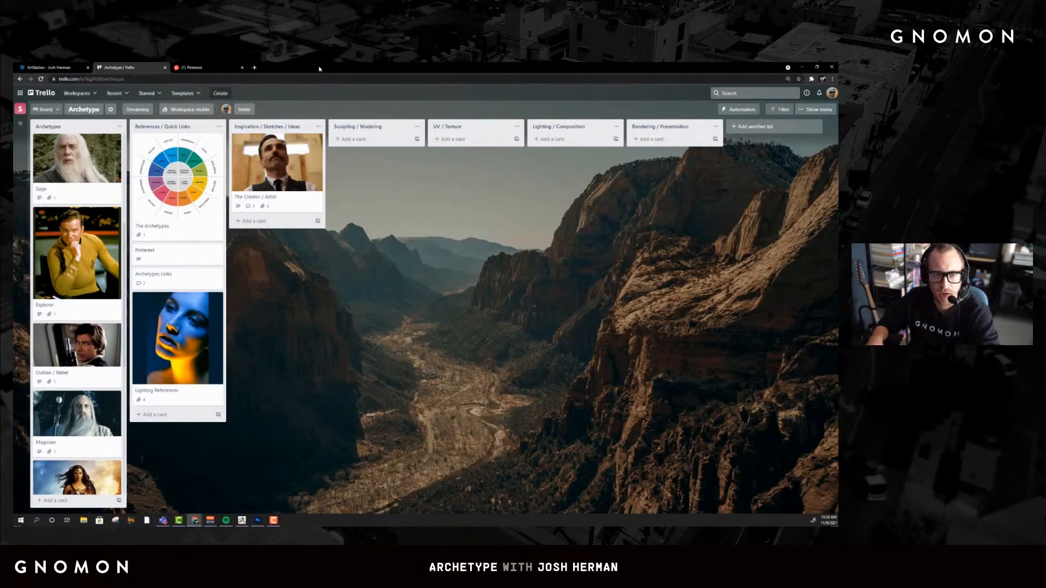
Move the browser window off this display to uncover ZBrush, and switch to Photoshop
{"action": "double_click", "coordinate": [366, 67]}
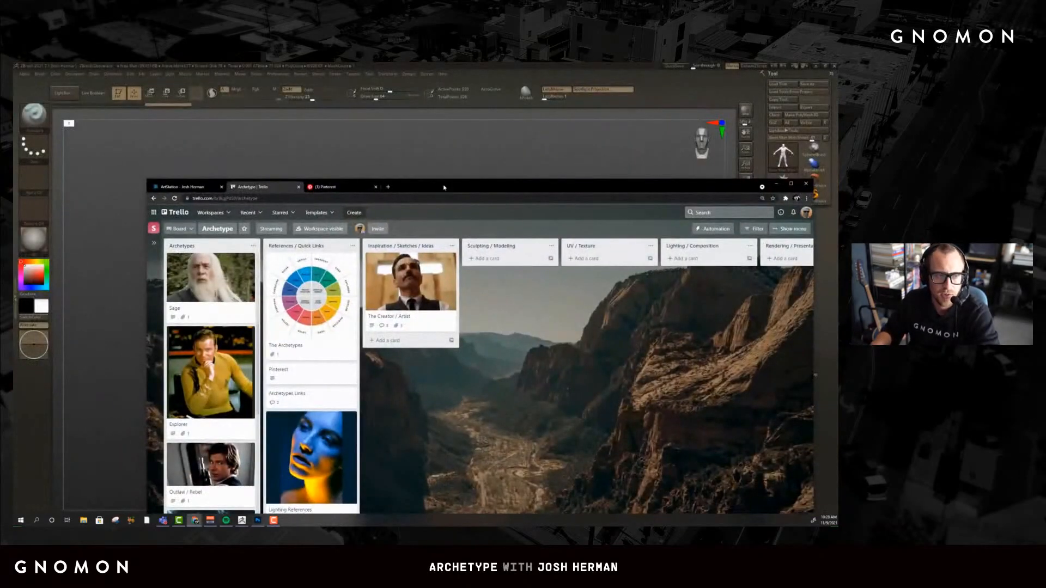
{"action": "left_click_drag", "start_coordinate": [444, 188], "coordinate": [838, 181]}
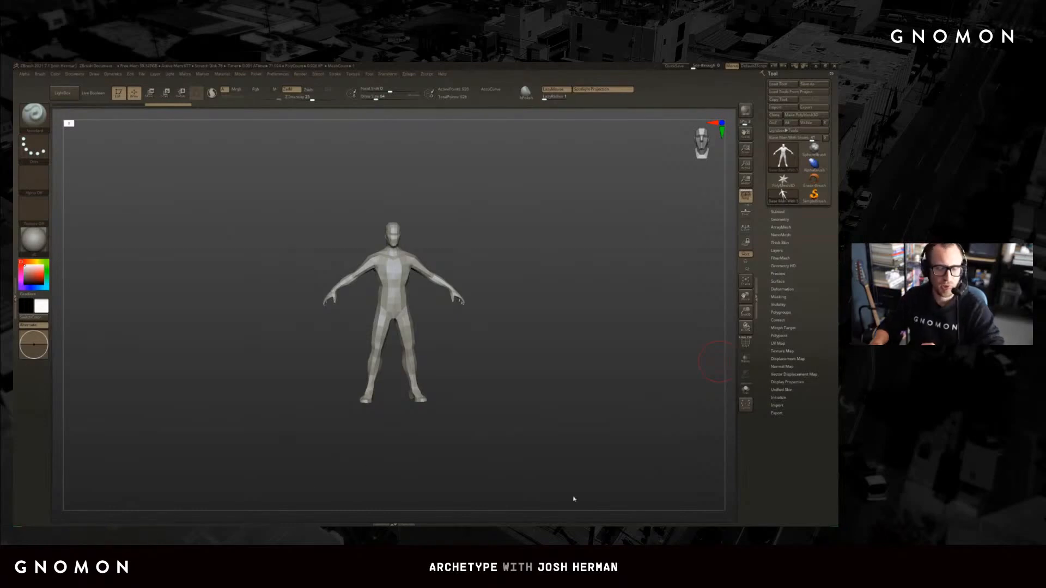
{"action": "key", "text": "alt+Tab"}
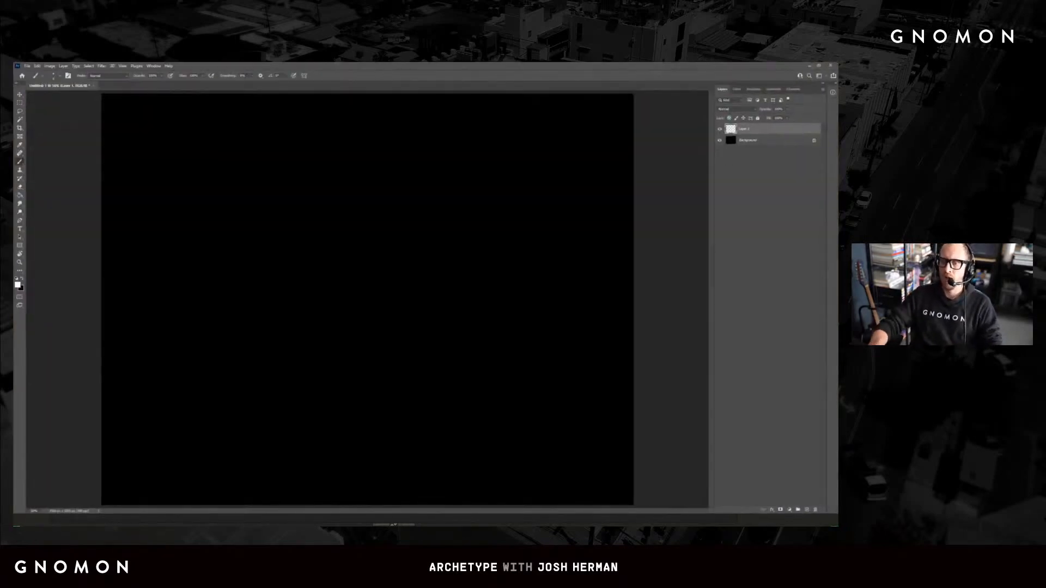
Fill the Background layer with white
{"action": "left_click", "coordinate": [768, 142]}
{"action": "key", "text": "alt+BackSpace"}
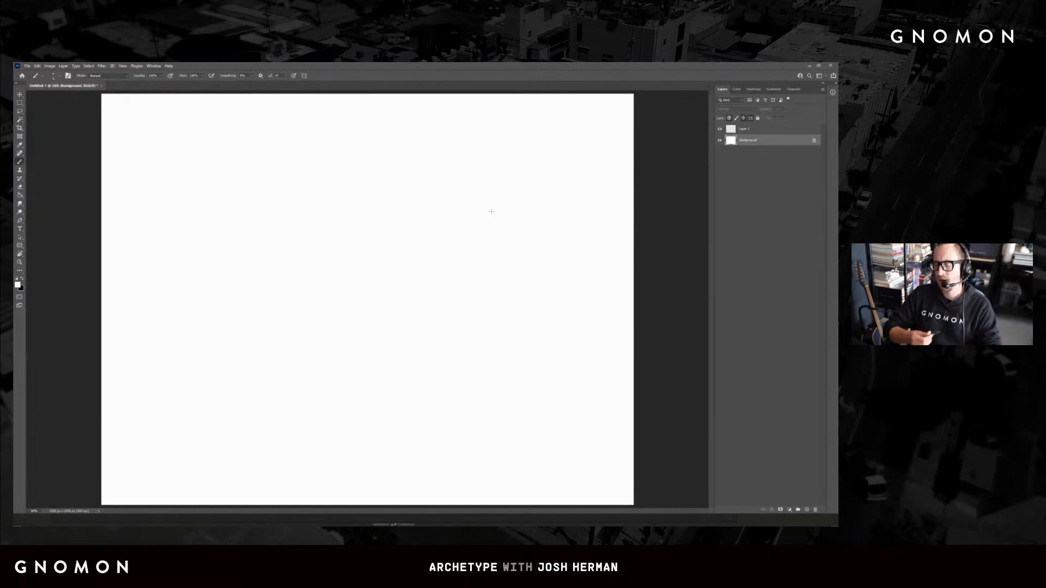
{"action": "key", "text": "alt+Tab"}
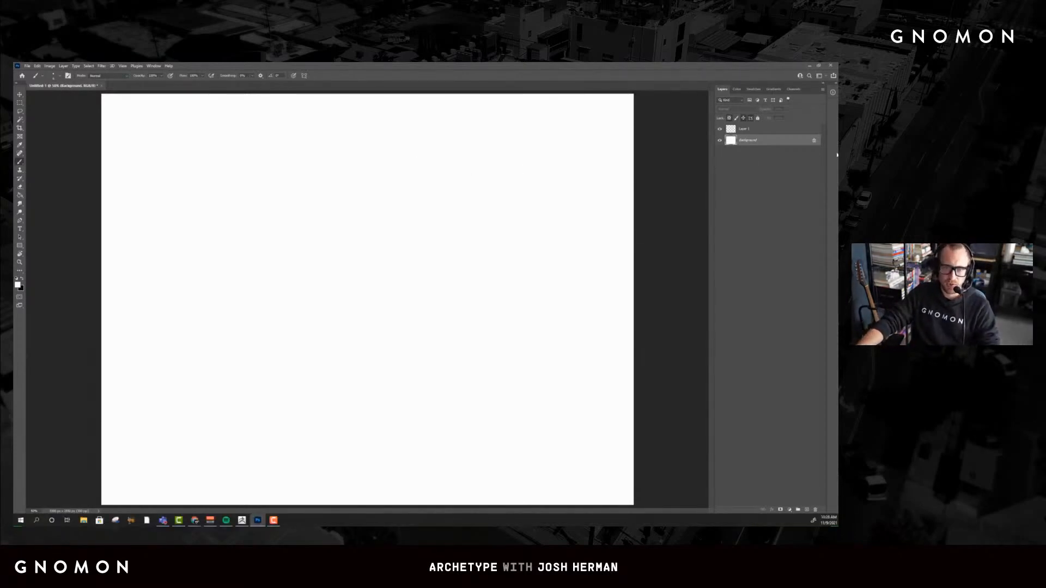
Make Layer 1 active with black as the foreground colour, and undo a test brush stroke on the canvas
{"action": "left_click", "coordinate": [757, 129]}
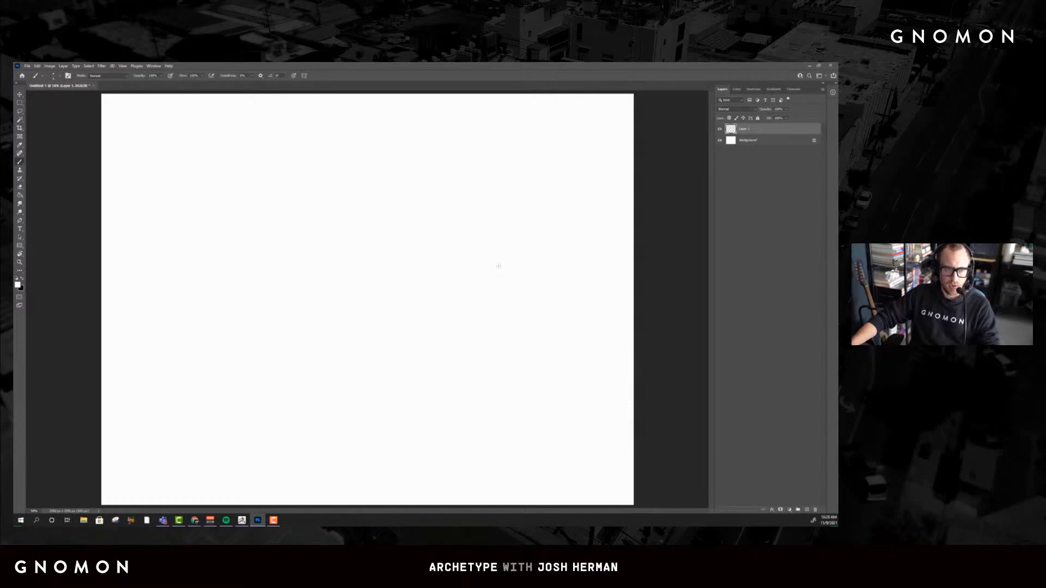
{"action": "key", "text": "x"}
{"action": "left_click_drag", "start_coordinate": [276, 214], "coordinate": [367, 240]}
{"action": "key", "text": "ctrl+z"}
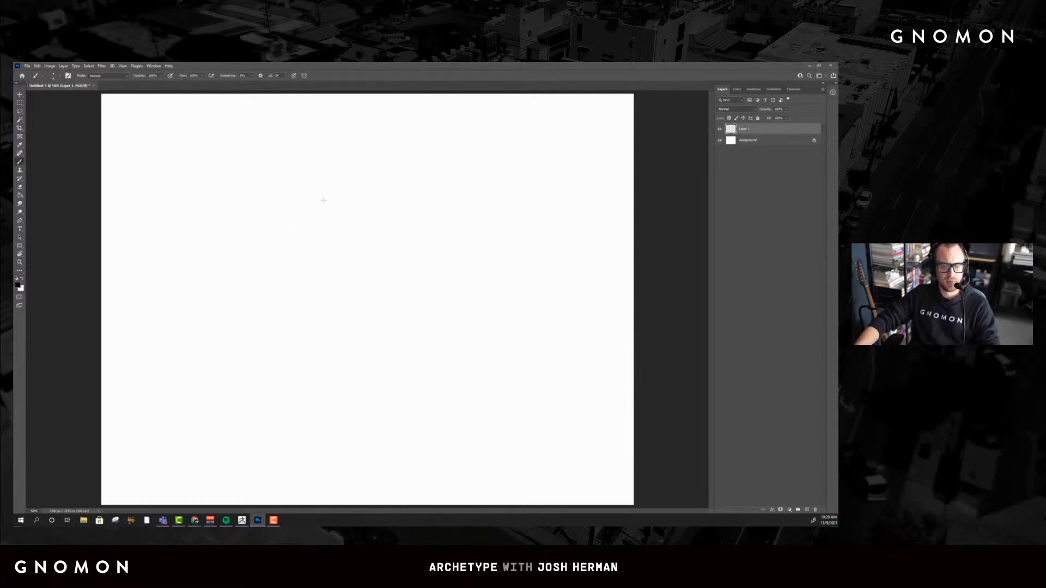
Choose the rough-edged rectangular brush preset and undo a test stroke made with it
{"action": "key", "text": "F5"}
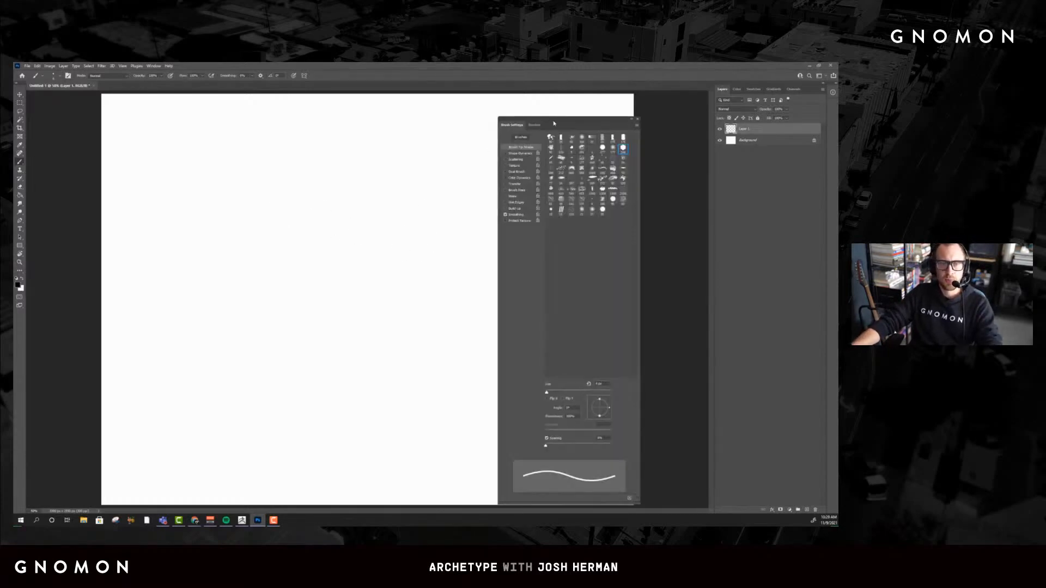
{"action": "left_click_drag", "start_coordinate": [565, 122], "coordinate": [605, 109]}
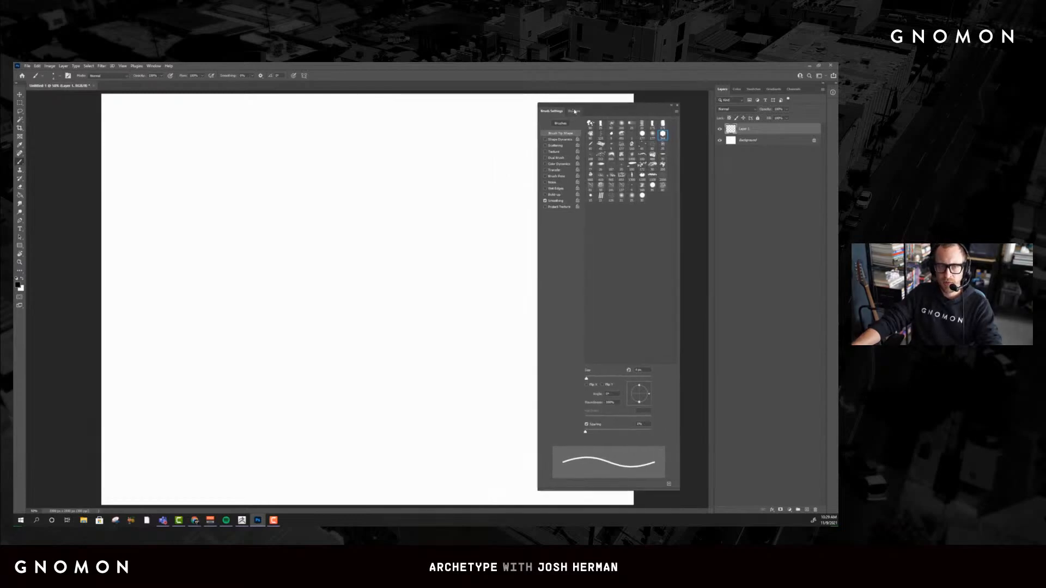
{"action": "left_click", "coordinate": [574, 111]}
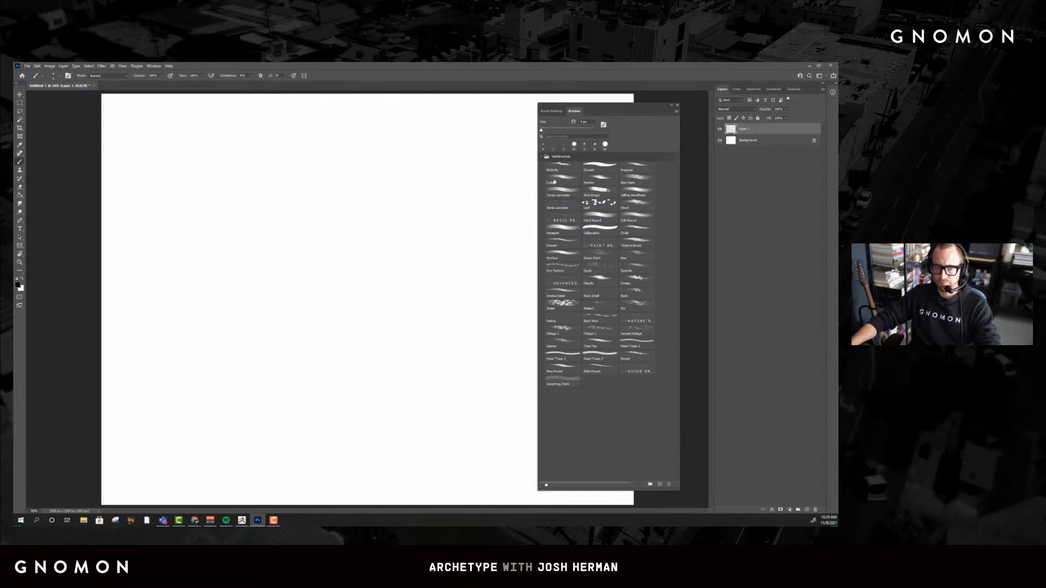
{"action": "left_click", "coordinate": [589, 193]}
{"action": "mouse_move", "coordinate": [451, 234]}
{"action": "left_mouse_down"}
{"action": "mouse_move", "coordinate": [431, 322]}
{"action": "mouse_move", "coordinate": [460, 343]}
{"action": "left_mouse_up"}
{"action": "key", "text": "ctrl+z"}
{"action": "key", "text": "ctrl+z"}
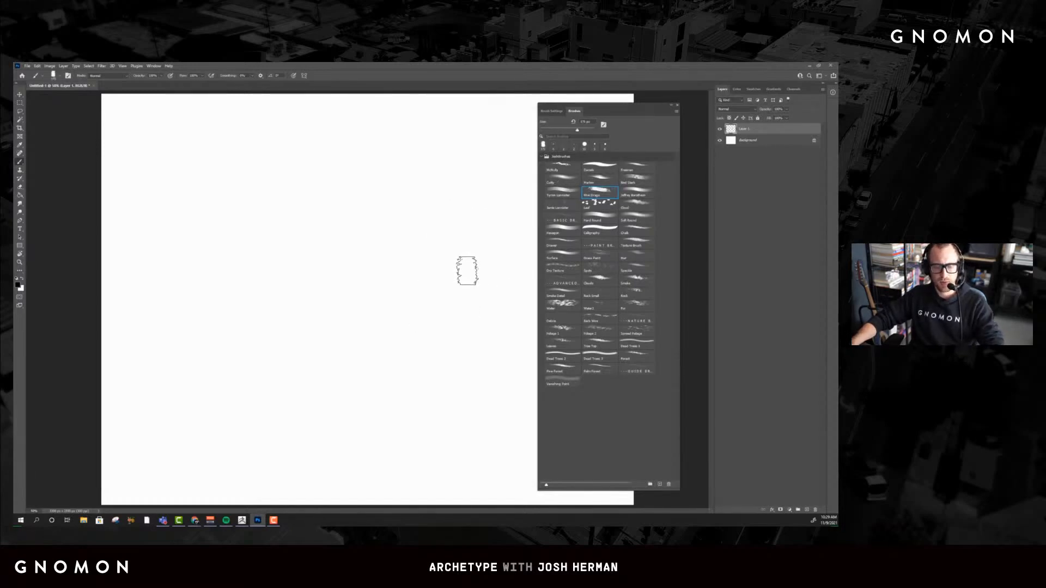
Reduce the rough brush's size, test it with a long near-vertical stroke, undo the stroke and adjust the size again
{"action": "key", "text": "["}
{"action": "key", "text": "["}
{"action": "key", "text": "["}
{"action": "key", "text": "["}
{"action": "key", "text": "F5"}
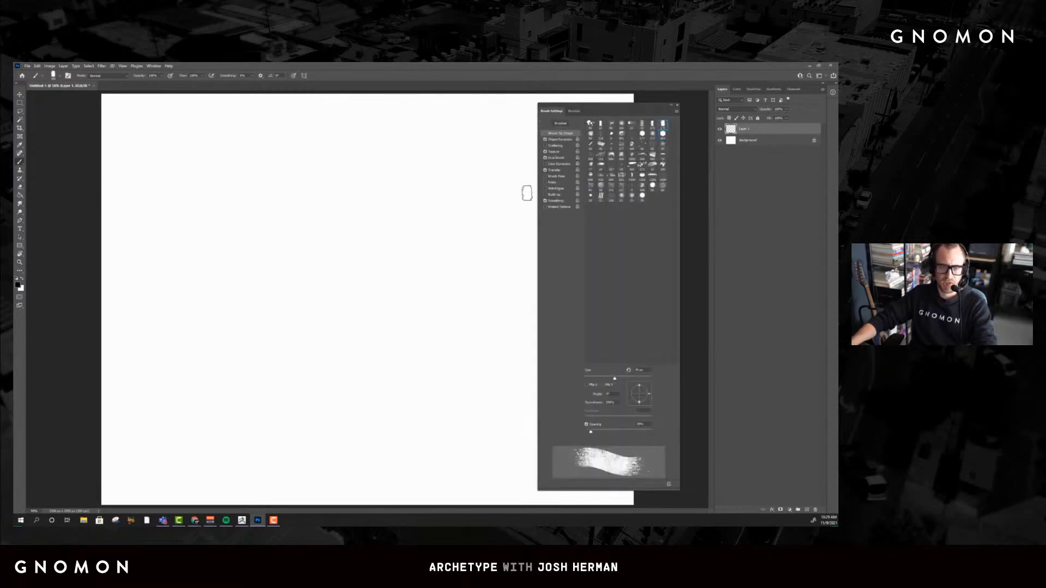
{"action": "key", "text": "F5"}
{"action": "left_click_drag", "start_coordinate": [546, 169], "coordinate": [522, 344]}
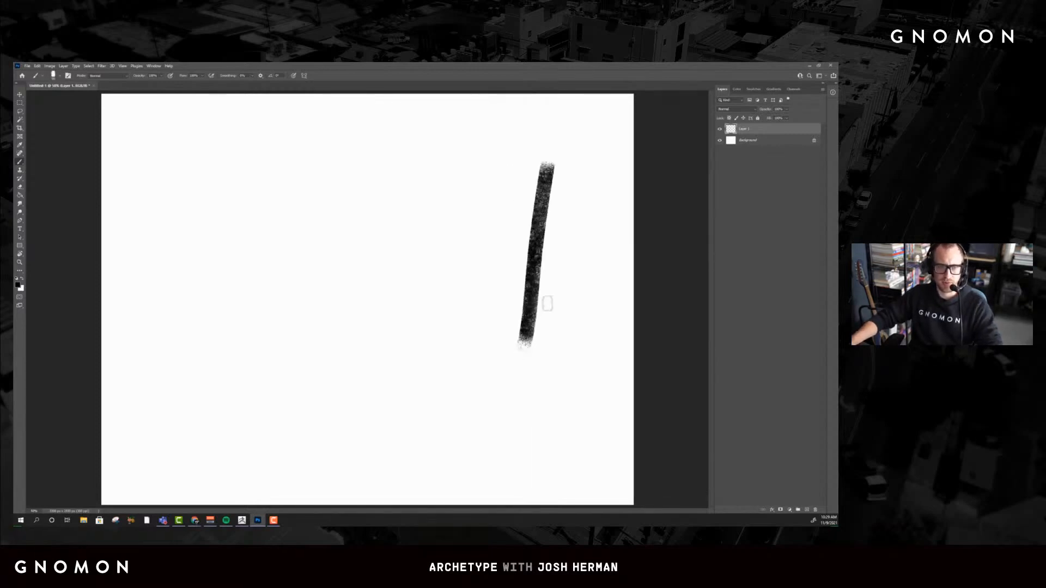
{"action": "key", "text": "ctrl+z"}
{"action": "key", "text": "]"}
{"action": "key", "text": "]"}
{"action": "key", "text": "]"}
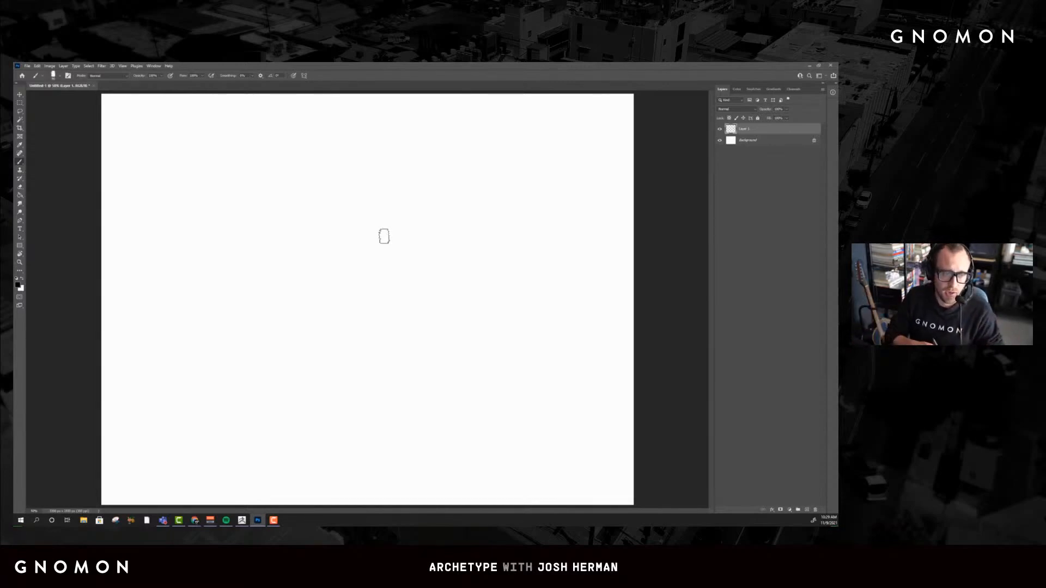
Make the brush slightly smaller and show the canvas in full screen mode with the menu bar
{"action": "key", "text": "["}
{"action": "key", "text": "["}
{"action": "key", "text": "["}
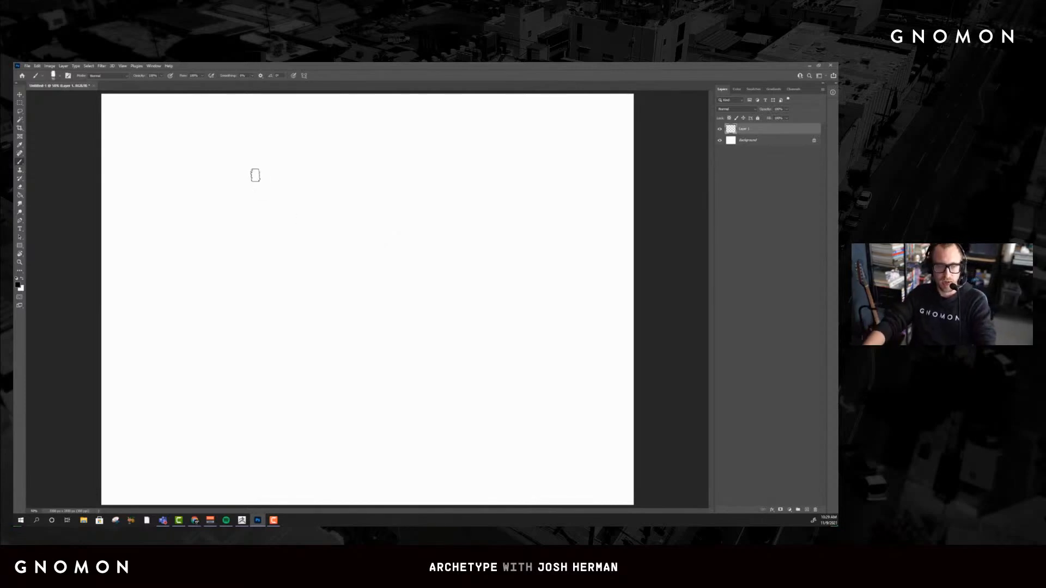
{"action": "key", "text": "f"}
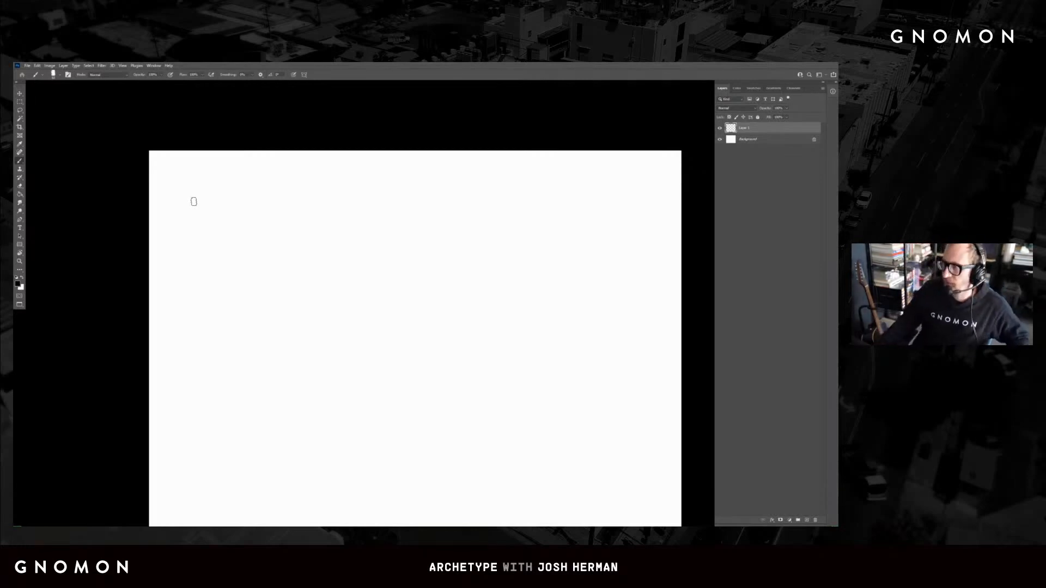
Try painting an upright rectangular frame from straight rough strokes in the canvas's upper left, and undo all its strokes
{"action": "left_click_drag", "start_coordinate": [265, 185], "coordinate": [266, 326]}
{"action": "left_click", "coordinate": [336, 327], "text": "shift"}
{"action": "mouse_move", "coordinate": [358, 325]}
{"action": "left_mouse_down", "text": "shift"}
{"action": "mouse_move", "coordinate": [361, 173]}
{"action": "mouse_move", "coordinate": [261, 165]}
{"action": "left_mouse_up", "text": "shift"}
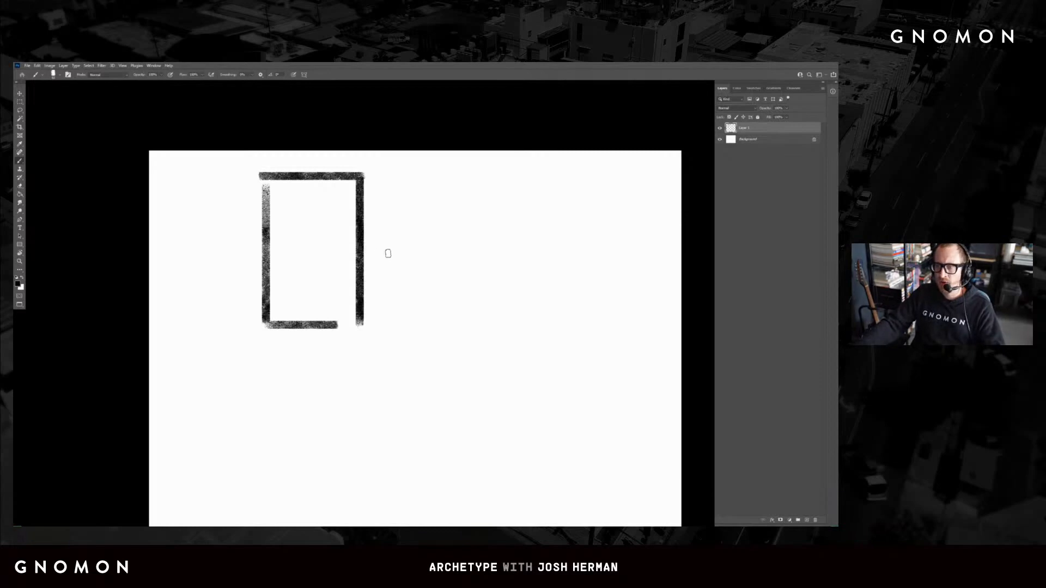
{"action": "key", "text": "ctrl+z"}
{"action": "key", "text": "ctrl+z"}
{"action": "key", "text": "ctrl+z"}
{"action": "key", "text": "ctrl+z"}
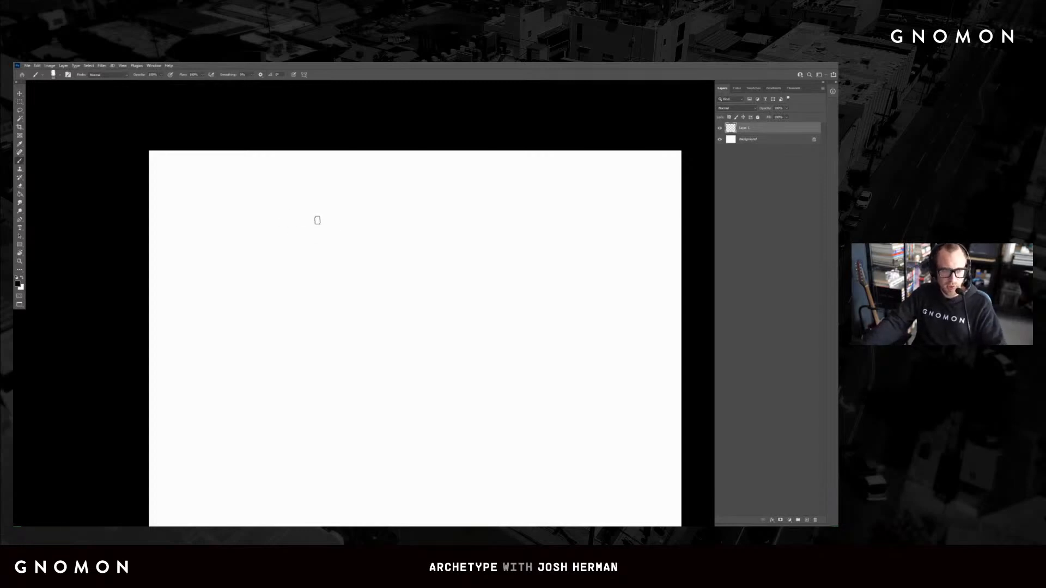
Shrink the rough brush to a thin tip, test it with a small loop on the enlarged canvas, and undo the loop
{"action": "key", "text": "bracketleft"}
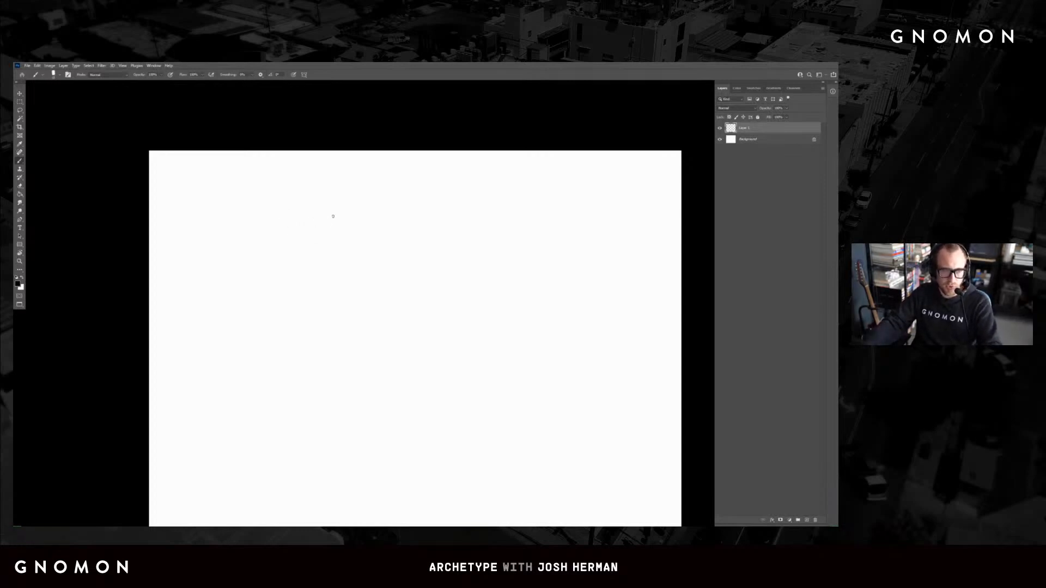
{"action": "key", "text": "z"}
{"action": "mouse_move", "coordinate": [575, 219]}
{"action": "left_mouse_down"}
{"action": "mouse_move", "coordinate": [597, 210]}
{"action": "mouse_move", "coordinate": [498, 236]}
{"action": "left_mouse_up"}
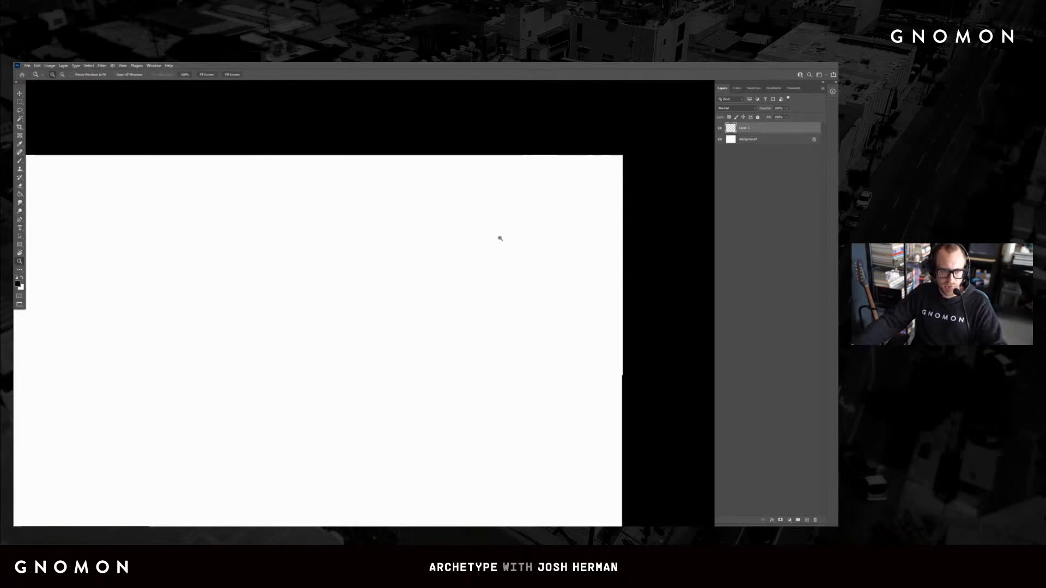
{"action": "key", "text": "b"}
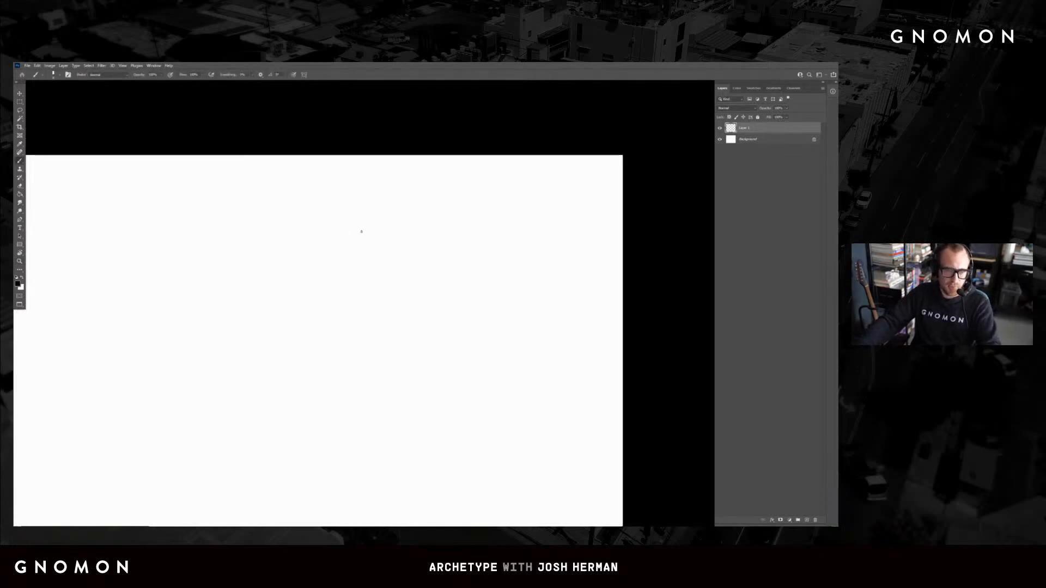
{"action": "key", "text": "z"}
{"action": "mouse_move", "coordinate": [365, 257]}
{"action": "left_mouse_down"}
{"action": "mouse_move", "coordinate": [374, 255]}
{"action": "mouse_move", "coordinate": [334, 250]}
{"action": "left_mouse_up"}
{"action": "key", "text": "b"}
{"action": "key", "text": "ctrl+z"}
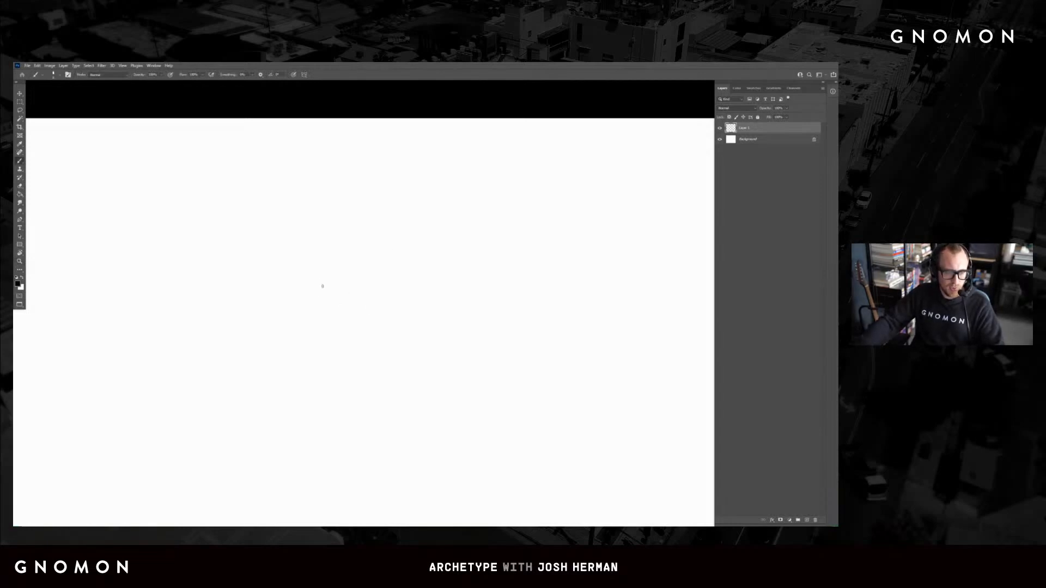
{"action": "left_click_drag", "start_coordinate": [323, 286], "coordinate": [334, 287]}
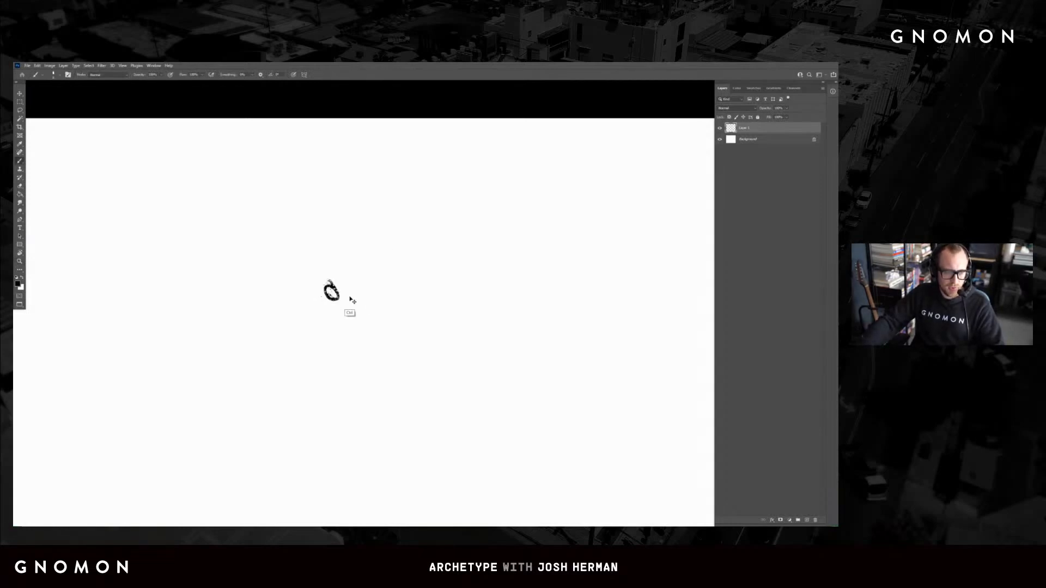
{"action": "key", "text": "ctrl+z"}
Switch to a fine pencil-like brush preset and undo the test strokes drawn with it
{"action": "key", "text": "F5"}
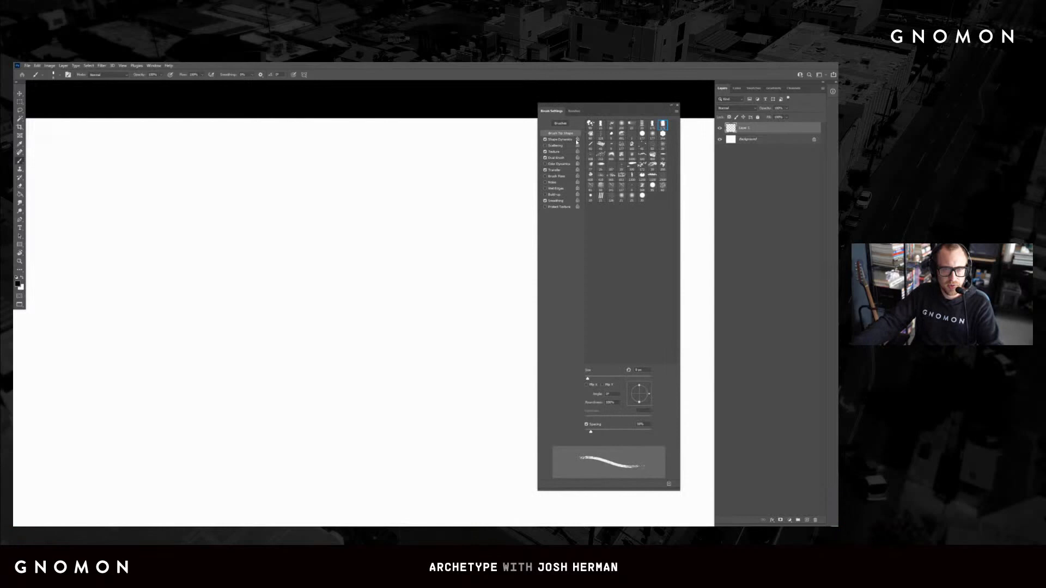
{"action": "left_click", "coordinate": [575, 111]}
{"action": "left_click", "coordinate": [555, 249]}
{"action": "key", "text": "F5"}
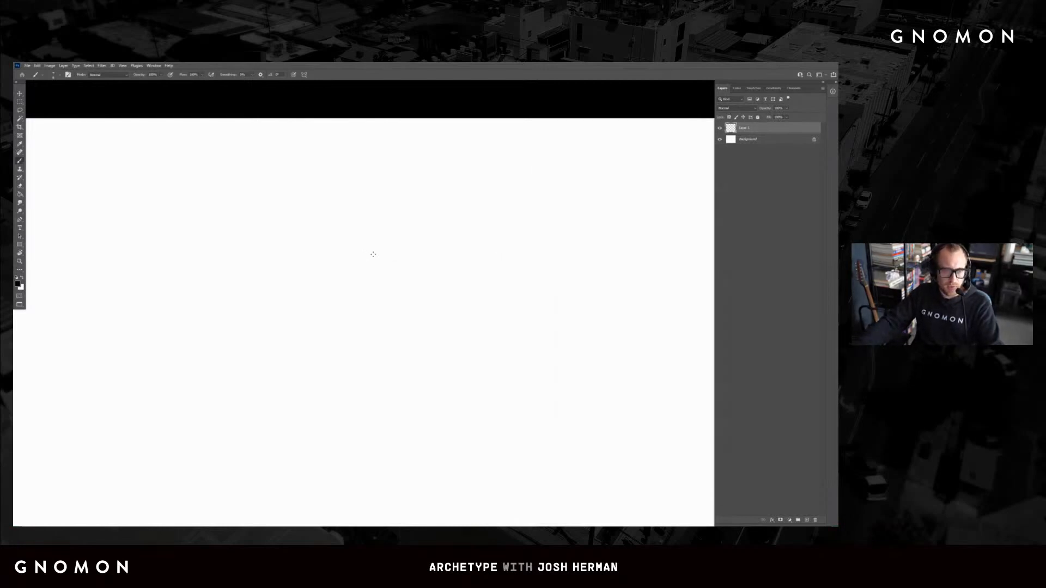
{"action": "mouse_move", "coordinate": [374, 254]}
{"action": "left_mouse_down"}
{"action": "mouse_move", "coordinate": [362, 264]}
{"action": "mouse_move", "coordinate": [371, 277]}
{"action": "mouse_move", "coordinate": [318, 263]}
{"action": "left_mouse_up"}
{"action": "key", "text": "ctrl+z"}
{"action": "key", "text": "ctrl+z"}
{"action": "key", "text": "ctrl+z"}
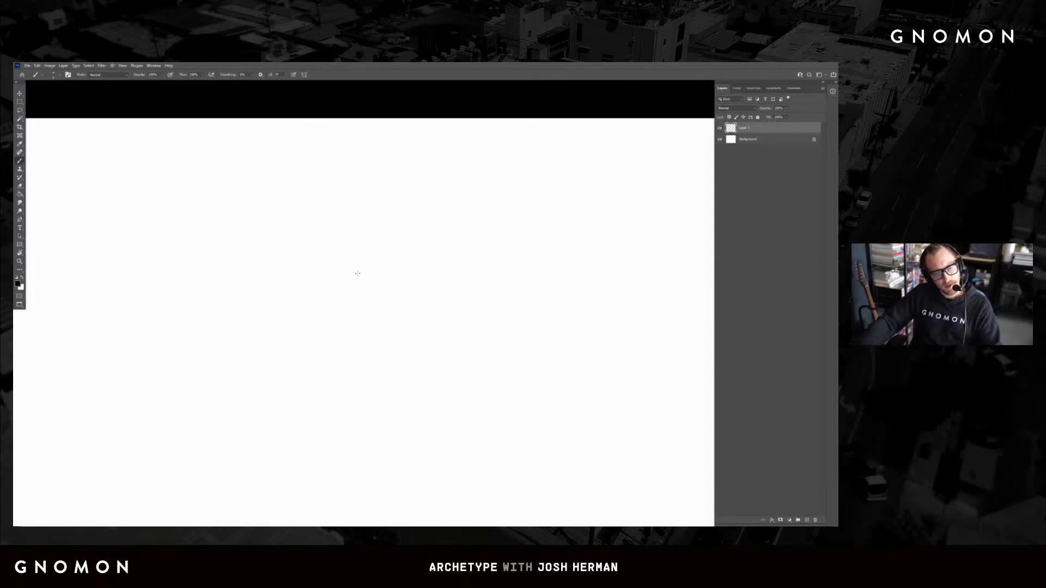
Sketch a small figure's head, shoulders and hanging front arm, with an arrow pointing up towards it from the lower left
{"action": "left_click_drag", "start_coordinate": [351, 269], "coordinate": [373, 278]}
{"action": "key", "text": "ctrl+z"}
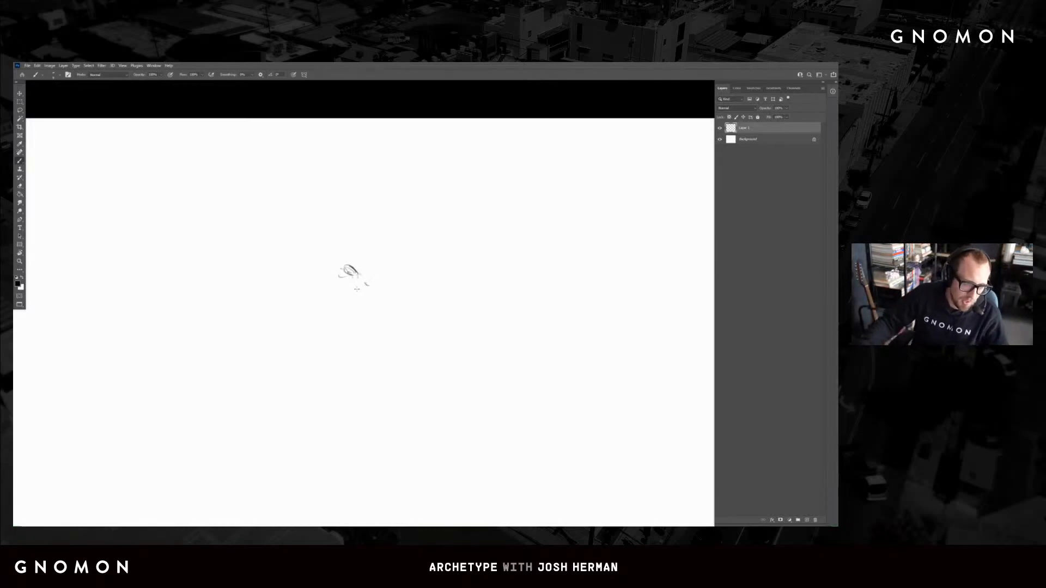
{"action": "mouse_move", "coordinate": [358, 282]}
{"action": "left_mouse_down"}
{"action": "mouse_move", "coordinate": [376, 295]}
{"action": "mouse_move", "coordinate": [373, 311]}
{"action": "mouse_move", "coordinate": [376, 295]}
{"action": "mouse_move", "coordinate": [359, 289]}
{"action": "mouse_move", "coordinate": [358, 322]}
{"action": "left_mouse_up"}
{"action": "key", "text": "ctrl+z"}
{"action": "key", "text": "ctrl+z"}
{"action": "key", "text": "ctrl+z"}
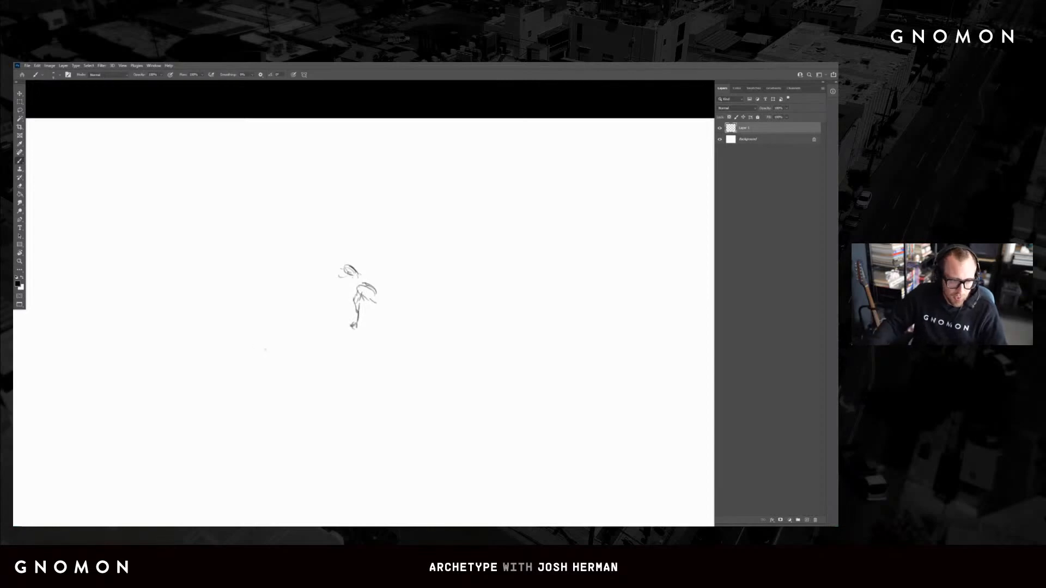
{"action": "mouse_move", "coordinate": [254, 353]}
{"action": "left_mouse_down"}
{"action": "mouse_move", "coordinate": [300, 331]}
{"action": "mouse_move", "coordinate": [297, 340]}
{"action": "left_mouse_up"}
{"action": "mouse_move", "coordinate": [292, 325]}
{"action": "left_mouse_down"}
{"action": "mouse_move", "coordinate": [304, 332]}
{"action": "mouse_move", "coordinate": [297, 341]}
{"action": "left_mouse_up"}
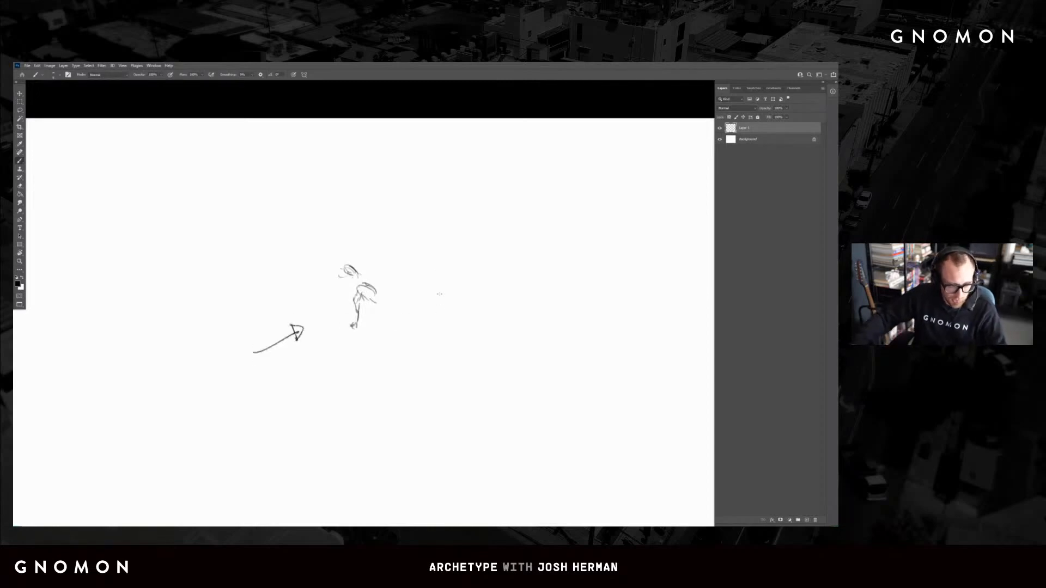
Extend the figure sketch with a leaning torso, a standing leg, a raised bent back leg, a rear arm and head detail
{"action": "left_click_drag", "start_coordinate": [375, 295], "coordinate": [392, 336]}
{"action": "left_click_drag", "start_coordinate": [382, 315], "coordinate": [383, 367]}
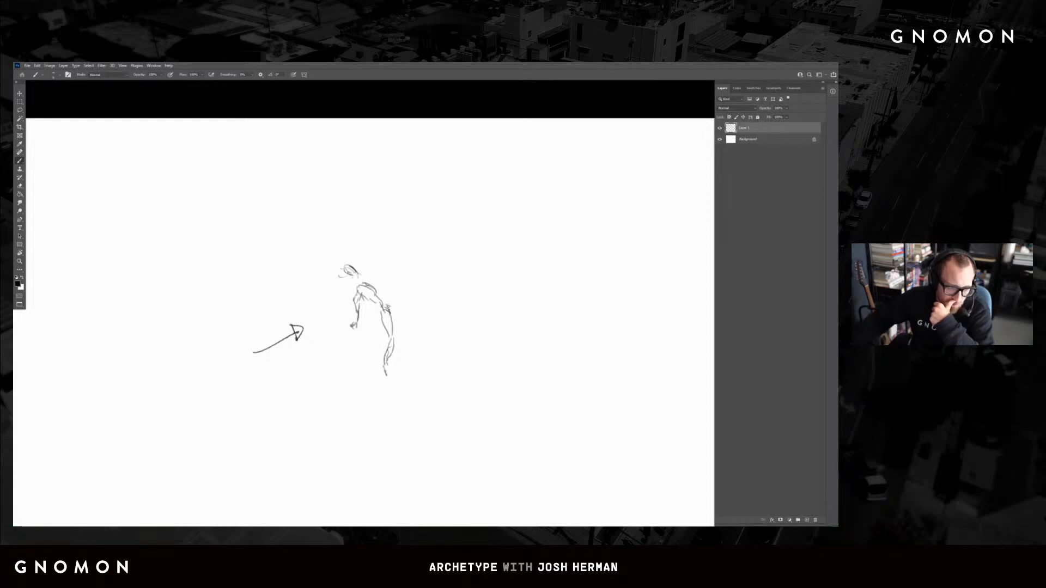
{"action": "mouse_move", "coordinate": [386, 303]}
{"action": "left_mouse_down"}
{"action": "mouse_move", "coordinate": [410, 316]}
{"action": "mouse_move", "coordinate": [410, 341]}
{"action": "left_mouse_up"}
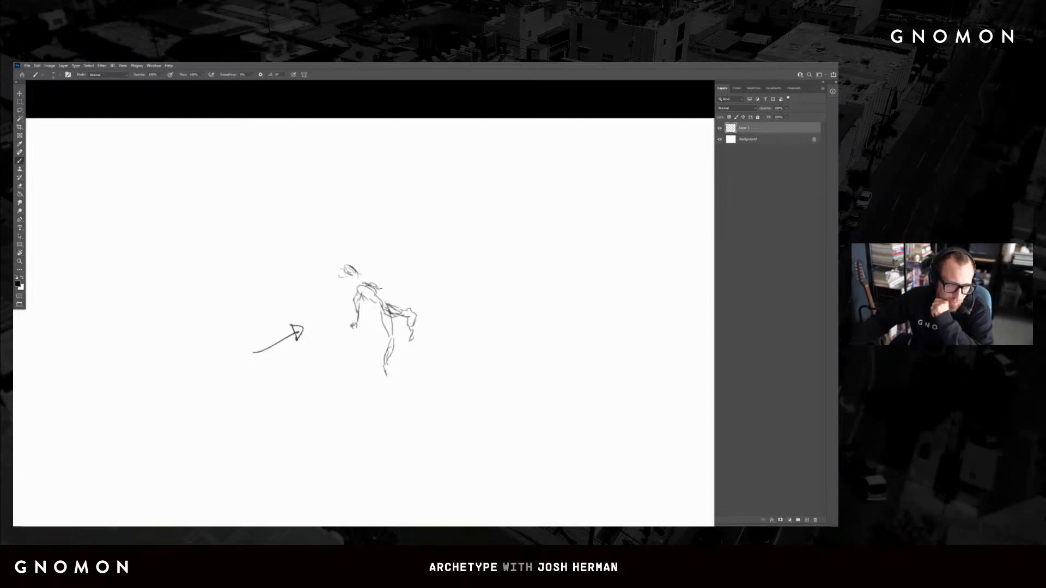
{"action": "mouse_move", "coordinate": [375, 288]}
{"action": "left_mouse_down"}
{"action": "mouse_move", "coordinate": [395, 284]}
{"action": "mouse_move", "coordinate": [352, 279]}
{"action": "mouse_move", "coordinate": [356, 267]}
{"action": "mouse_move", "coordinate": [341, 266]}
{"action": "left_mouse_up"}
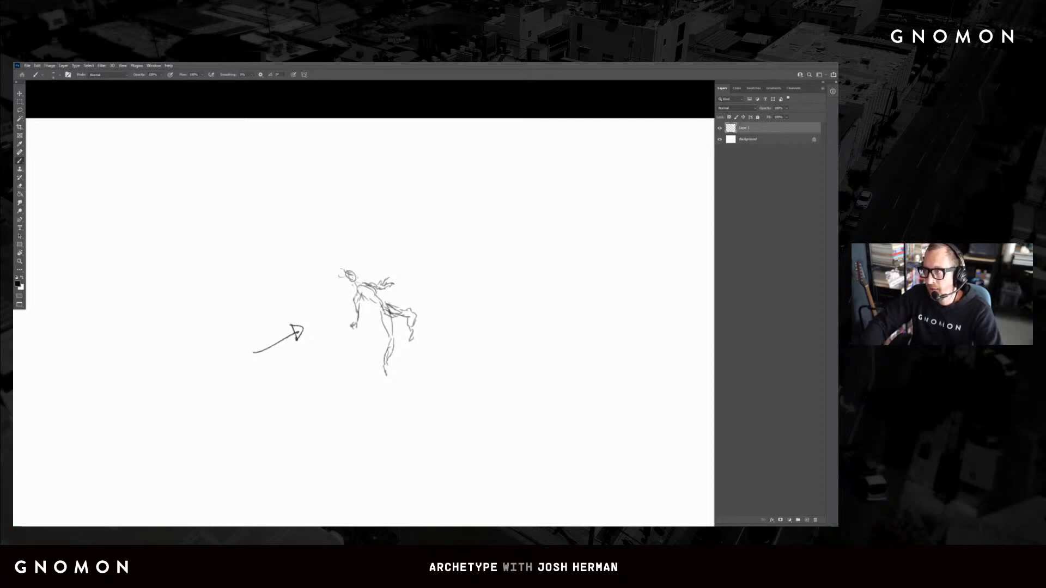
Bring the browser with the Archetype Pinterest board onto this display and open the Rocky Mountain Juniper bonsai pin
{"action": "left_click_drag", "start_coordinate": [837, 100], "coordinate": [289, 105]}
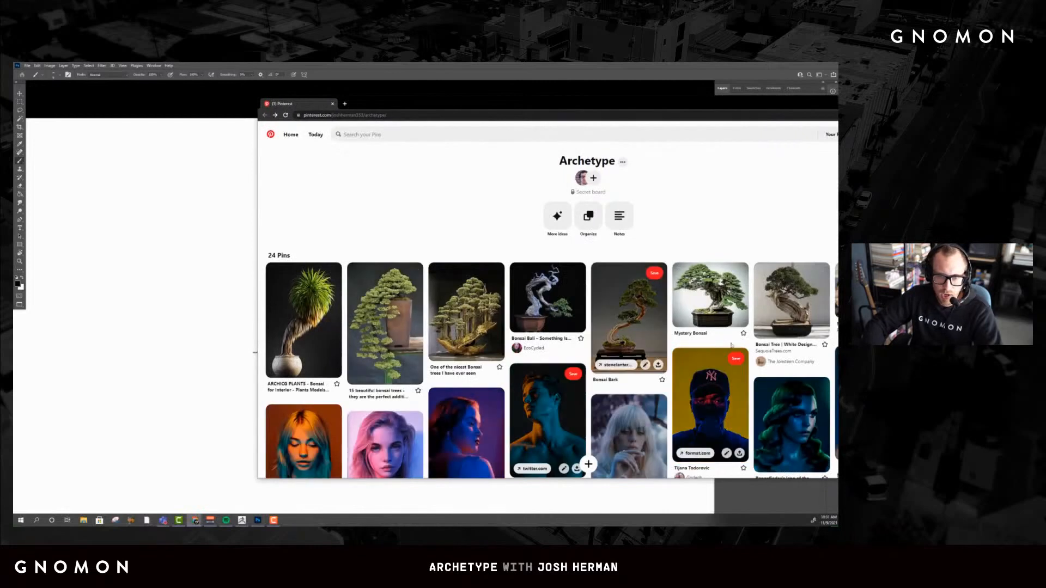
{"action": "left_click", "coordinate": [791, 299]}
{"action": "left_click_drag", "start_coordinate": [558, 106], "coordinate": [346, 120]}
{"action": "right_click", "coordinate": [239, 206]}
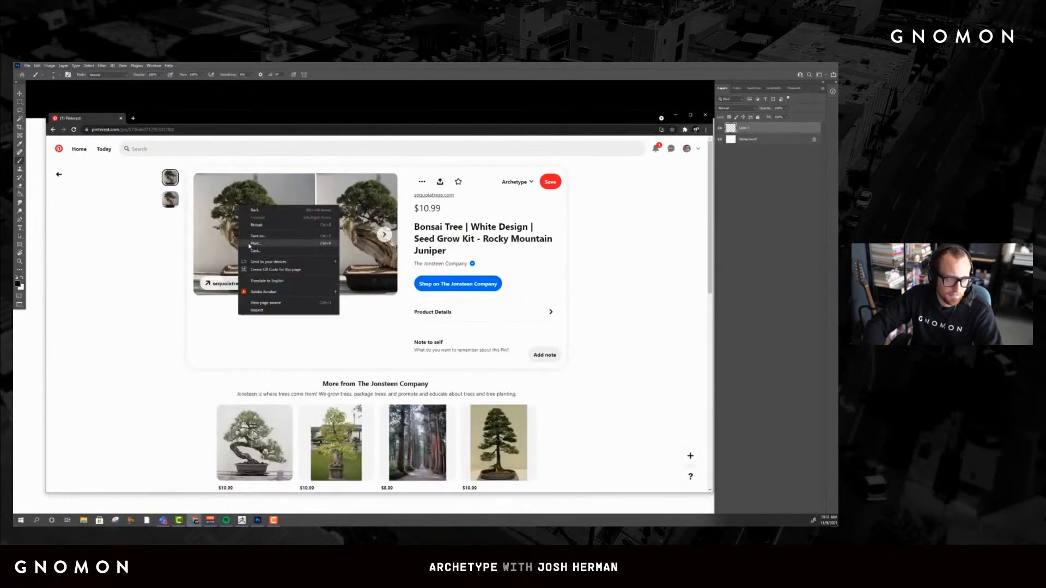
{"action": "left_click", "coordinate": [254, 210]}
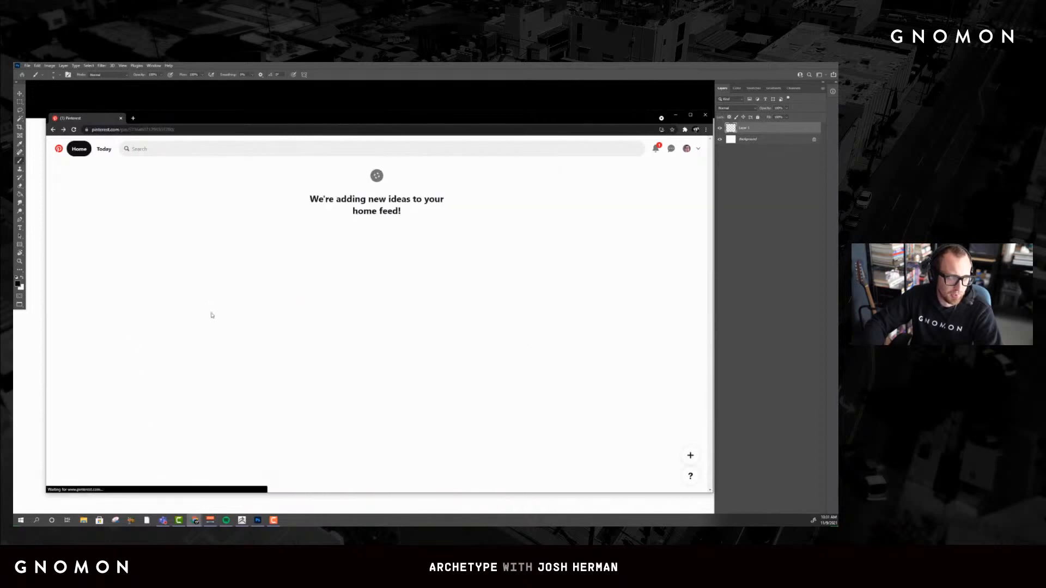
Capture the pin's first bonsai photo with the Snipping Tool and copy the capture
{"action": "left_click", "coordinate": [117, 523]}
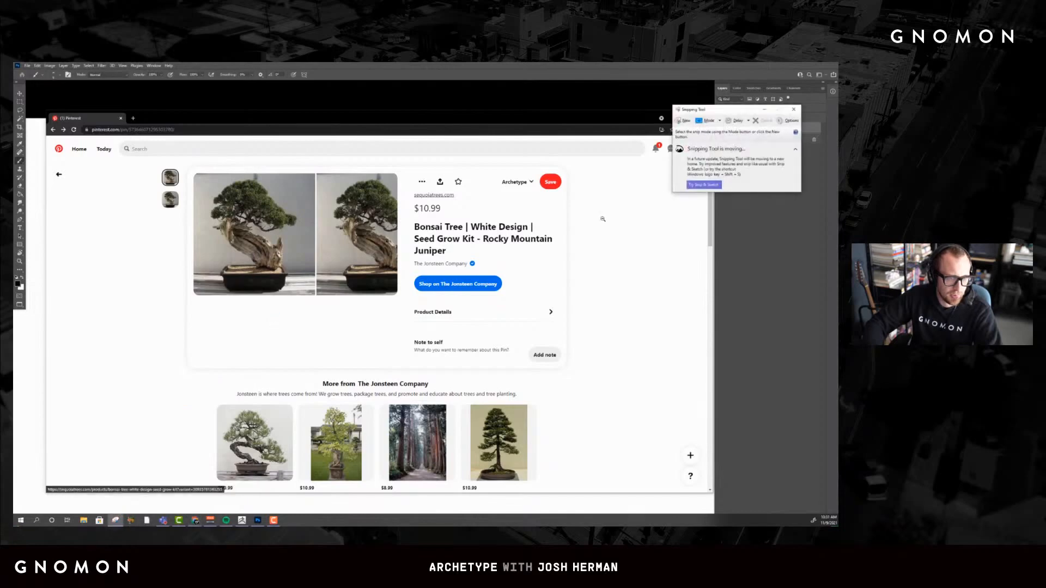
{"action": "left_click", "coordinate": [684, 123]}
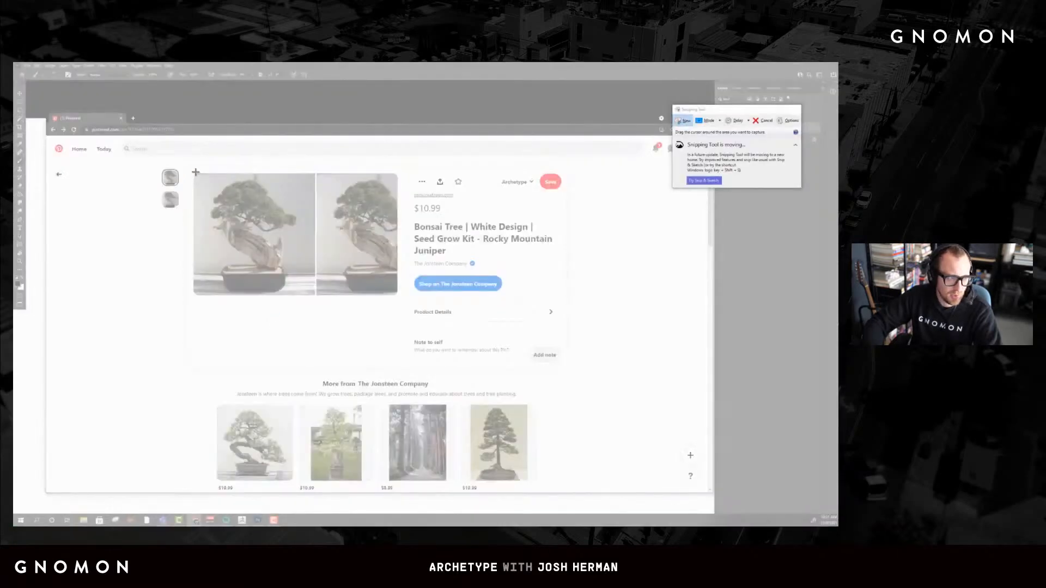
{"action": "left_click_drag", "start_coordinate": [193, 170], "coordinate": [322, 300]}
{"action": "right_click", "coordinate": [275, 271]}
{"action": "left_click", "coordinate": [267, 282]}
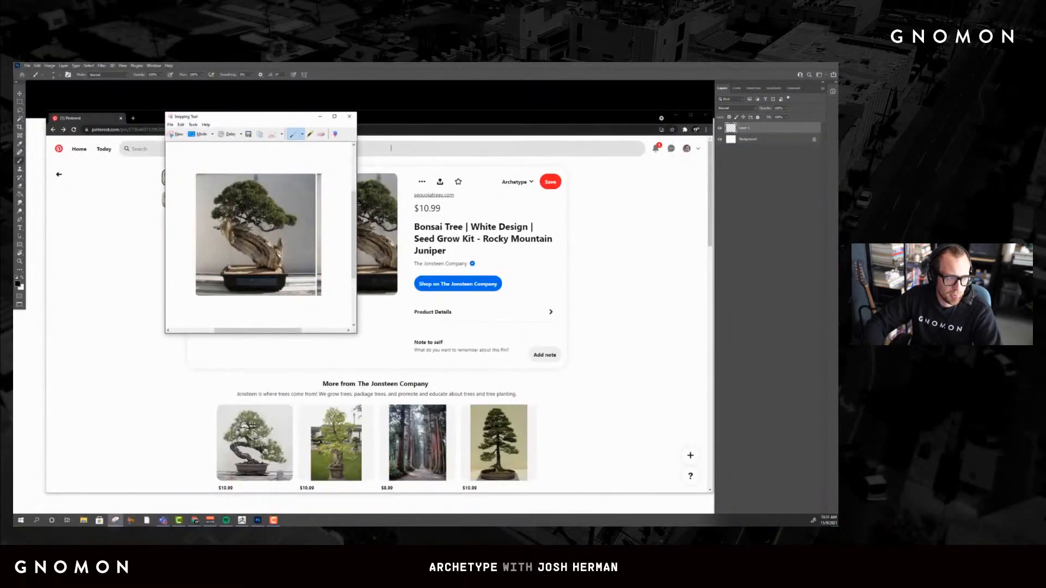
Clear the Snipping Tool, browser and HandBrake windows off this display to return to the Photoshop canvas
{"action": "left_click", "coordinate": [320, 119]}
{"action": "left_click_drag", "start_coordinate": [98, 116], "coordinate": [893, 417]}
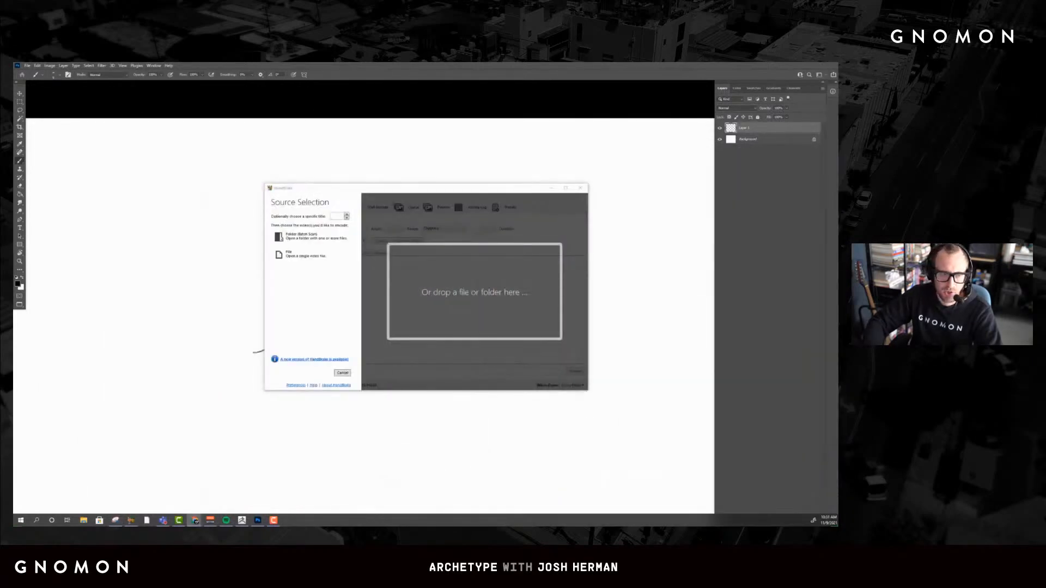
{"action": "left_click", "coordinate": [580, 188]}
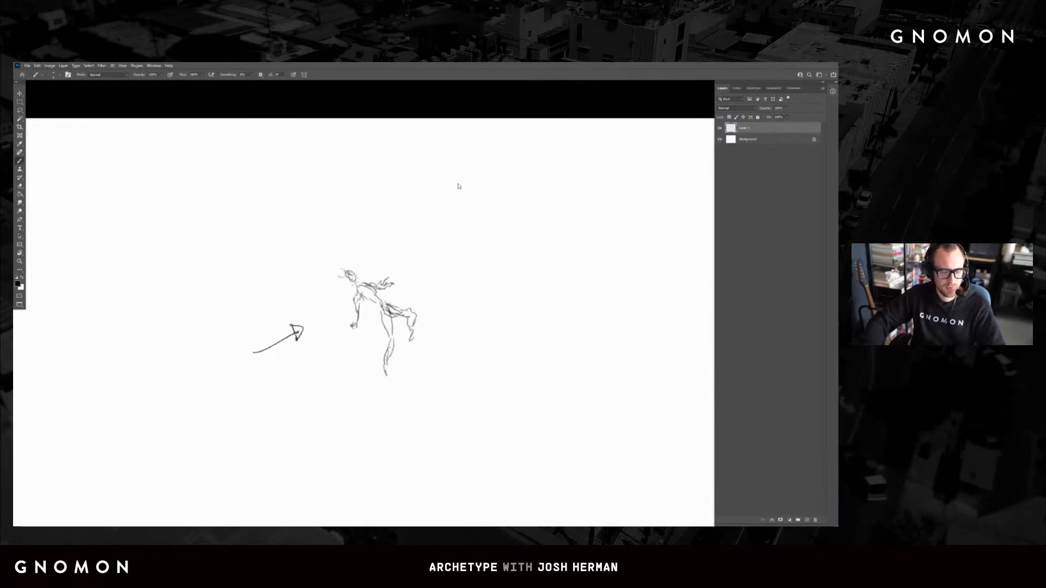
Paste the bonsai capture into the document, move it to the upper left of the sketch, and make Layer 1 active
{"action": "key", "text": "ctrl+v"}
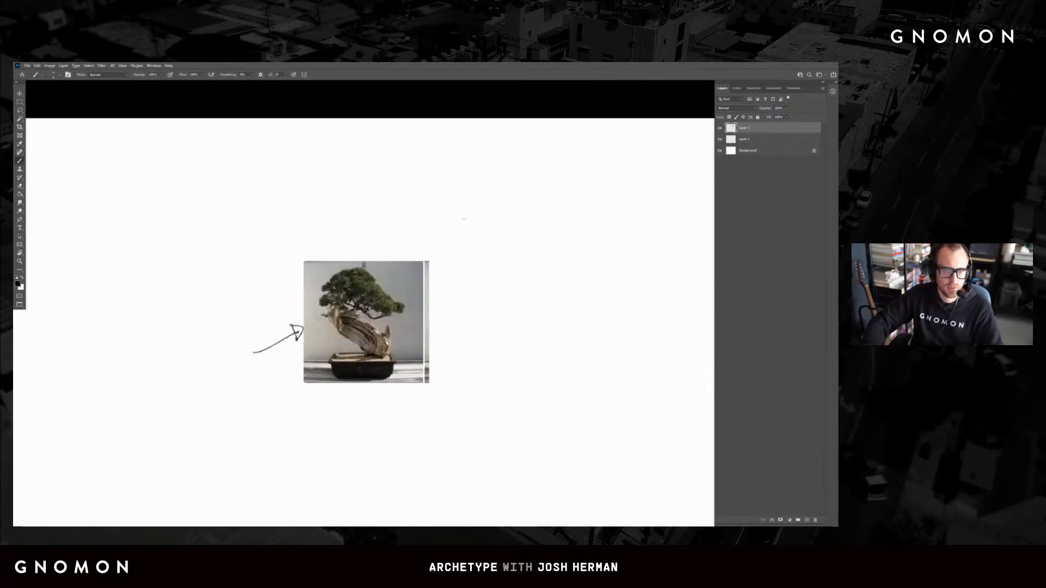
{"action": "key", "text": "v"}
{"action": "left_click_drag", "start_coordinate": [365, 322], "coordinate": [166, 212]}
{"action": "left_click", "coordinate": [755, 142]}
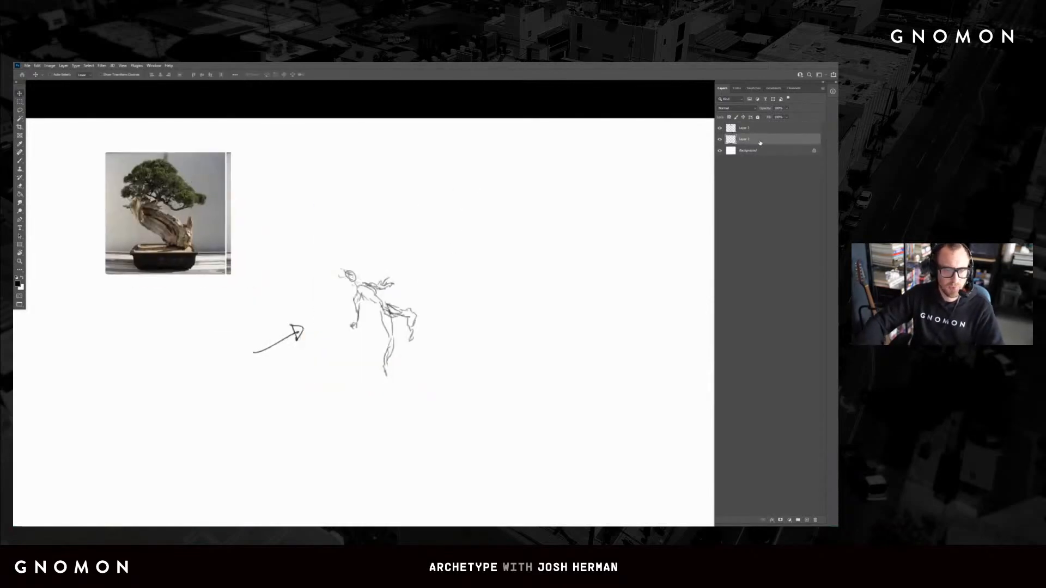
Sketch a large rounded head shape with overlapping curved strokes above the small figure using the Brush tool
{"action": "key", "text": "b"}
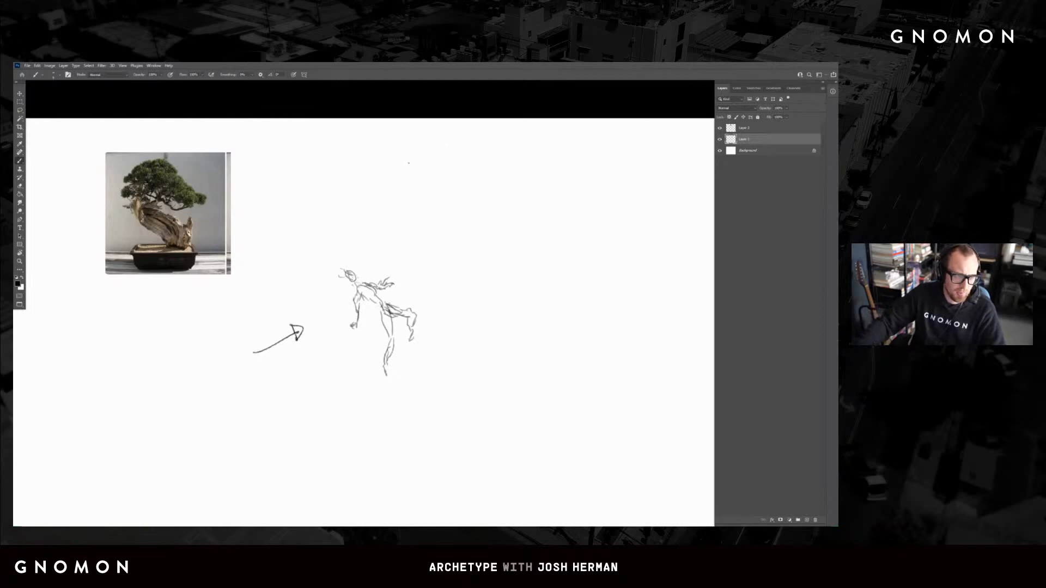
{"action": "left_click_drag", "start_coordinate": [380, 190], "coordinate": [450, 154]}
{"action": "left_click_drag", "start_coordinate": [379, 216], "coordinate": [428, 247]}
{"action": "mouse_move", "coordinate": [406, 158]}
{"action": "left_mouse_down"}
{"action": "mouse_move", "coordinate": [374, 223]}
{"action": "mouse_move", "coordinate": [422, 214]}
{"action": "mouse_move", "coordinate": [389, 227]}
{"action": "left_mouse_up"}
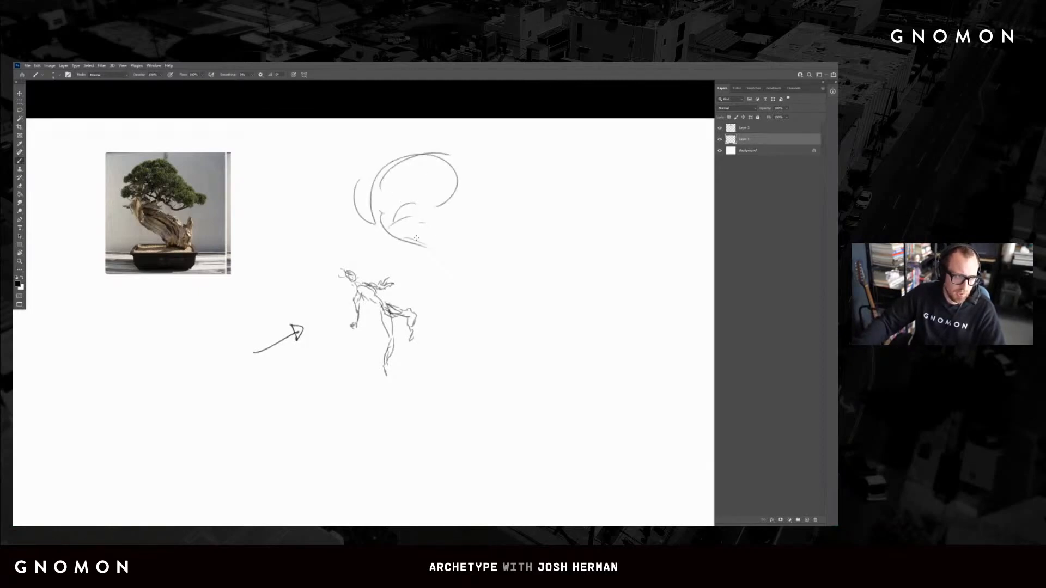
Add short strokes to the small figure's torso and legs, and a faint angled contour beside it
{"action": "left_click_drag", "start_coordinate": [460, 275], "coordinate": [470, 293]}
{"action": "left_click_drag", "start_coordinate": [381, 327], "coordinate": [412, 341]}
{"action": "left_click_drag", "start_coordinate": [375, 300], "coordinate": [369, 311]}
{"action": "left_click_drag", "start_coordinate": [372, 290], "coordinate": [361, 306]}
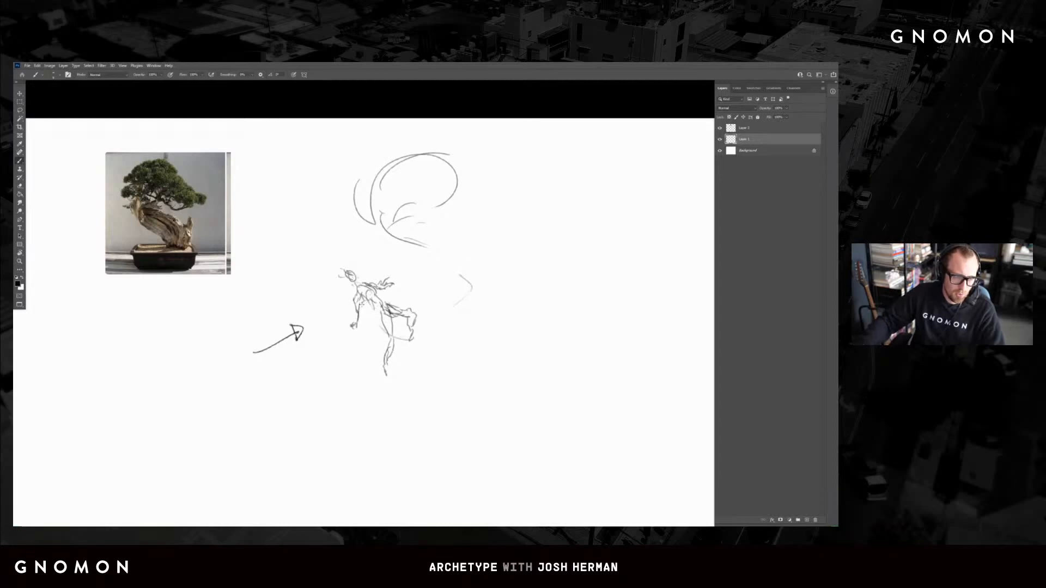
{"action": "left_click_drag", "start_coordinate": [486, 277], "coordinate": [441, 303]}
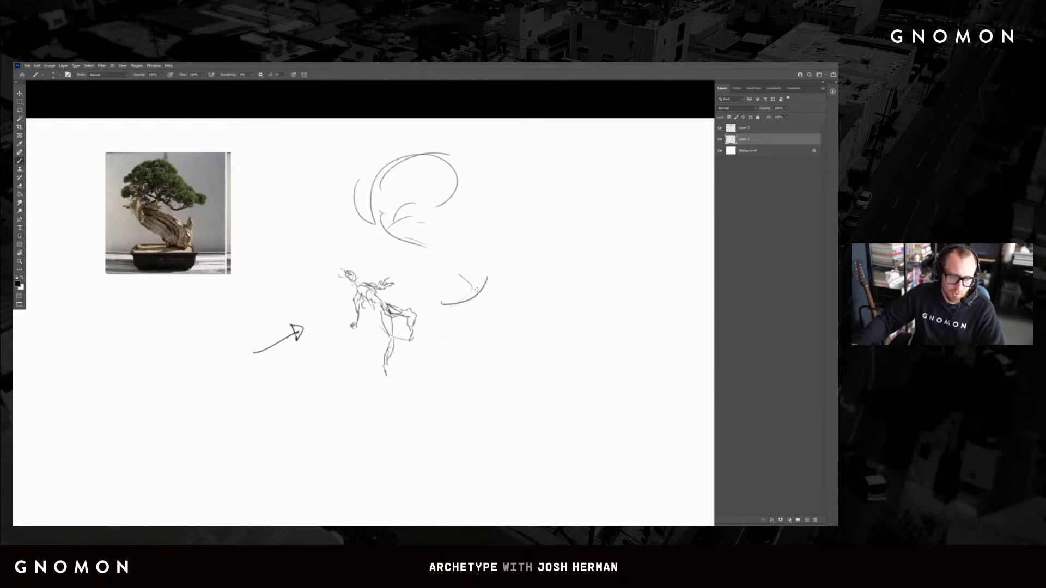
{"action": "key", "text": "ctrl+z"}
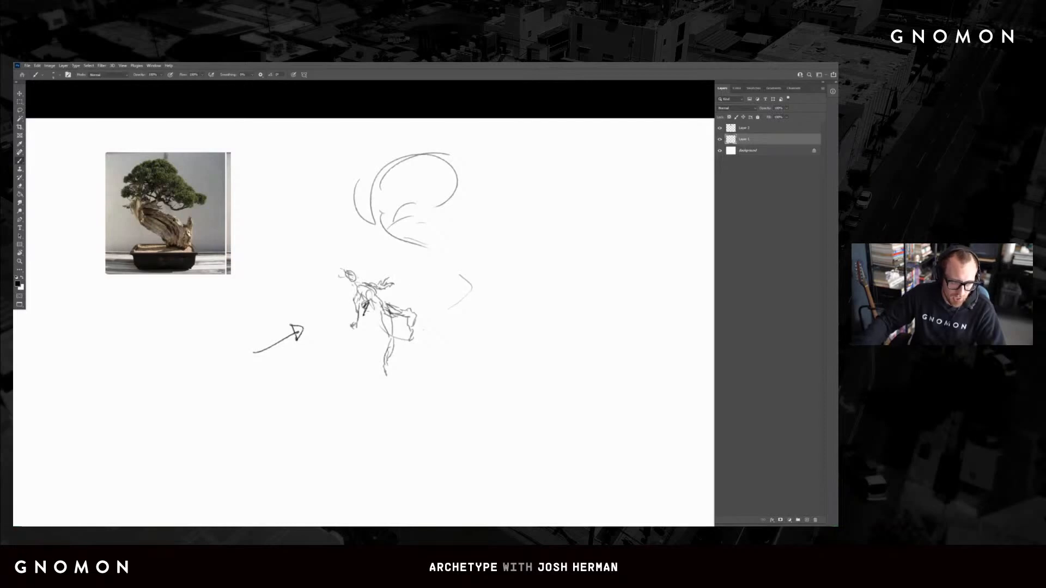
{"action": "mouse_move", "coordinate": [378, 292]}
{"action": "left_mouse_down"}
{"action": "mouse_move", "coordinate": [394, 290]}
{"action": "mouse_move", "coordinate": [382, 287]}
{"action": "left_mouse_up"}
{"action": "key", "text": "ctrl+z"}
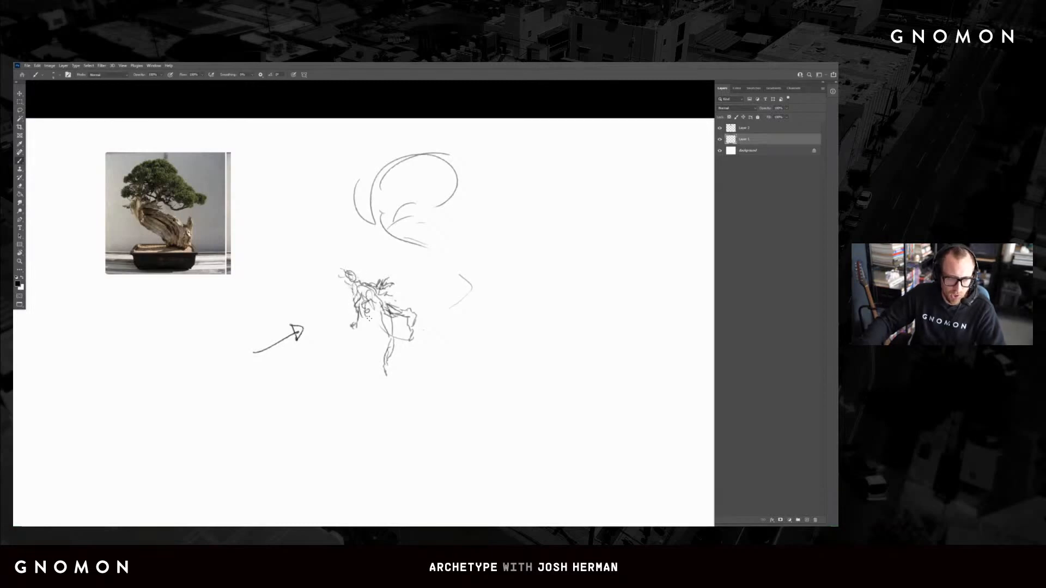
Draw sweeping crest-like arcs over the rounded head shape and a curved contour between it and the small figure
{"action": "left_click_drag", "start_coordinate": [418, 353], "coordinate": [485, 314]}
{"action": "mouse_move", "coordinate": [443, 138]}
{"action": "left_mouse_down"}
{"action": "mouse_move", "coordinate": [385, 143]}
{"action": "mouse_move", "coordinate": [349, 216]}
{"action": "left_mouse_up"}
{"action": "key", "text": "ctrl+z"}
{"action": "mouse_move", "coordinate": [364, 137]}
{"action": "left_mouse_down"}
{"action": "mouse_move", "coordinate": [462, 133]}
{"action": "mouse_move", "coordinate": [365, 223]}
{"action": "left_mouse_up"}
{"action": "mouse_move", "coordinate": [484, 139]}
{"action": "left_mouse_down"}
{"action": "mouse_move", "coordinate": [459, 134]}
{"action": "mouse_move", "coordinate": [340, 172]}
{"action": "left_mouse_up"}
{"action": "left_click_drag", "start_coordinate": [423, 149], "coordinate": [357, 188]}
{"action": "mouse_move", "coordinate": [391, 196]}
{"action": "left_mouse_down"}
{"action": "mouse_move", "coordinate": [415, 246]}
{"action": "mouse_move", "coordinate": [427, 248]}
{"action": "mouse_move", "coordinate": [412, 259]}
{"action": "mouse_move", "coordinate": [388, 247]}
{"action": "left_mouse_up"}
Sketch the large creature's arched back and rear contour, tapering into leg-like strokes at its lower right
{"action": "left_click_drag", "start_coordinate": [454, 263], "coordinate": [462, 259]}
{"action": "mouse_move", "coordinate": [516, 151]}
{"action": "left_mouse_down"}
{"action": "mouse_move", "coordinate": [500, 153]}
{"action": "mouse_move", "coordinate": [594, 194]}
{"action": "left_mouse_up"}
{"action": "mouse_move", "coordinate": [548, 246]}
{"action": "left_mouse_down"}
{"action": "mouse_move", "coordinate": [540, 300]}
{"action": "mouse_move", "coordinate": [481, 384]}
{"action": "left_mouse_up"}
{"action": "left_click_drag", "start_coordinate": [491, 331], "coordinate": [510, 319]}
{"action": "mouse_move", "coordinate": [600, 210]}
{"action": "left_mouse_down"}
{"action": "mouse_move", "coordinate": [604, 264]}
{"action": "mouse_move", "coordinate": [550, 362]}
{"action": "left_mouse_up"}
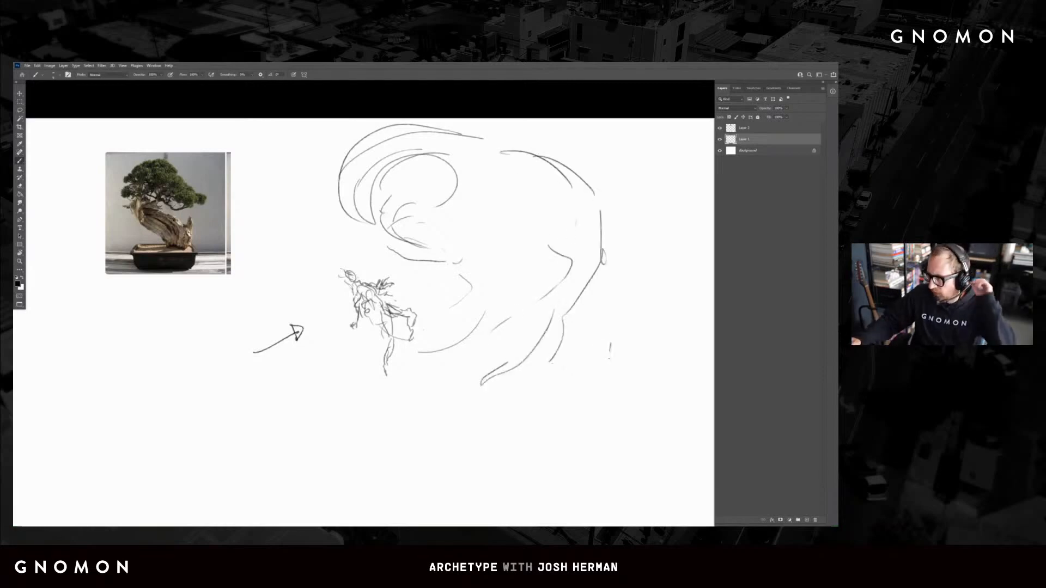
{"action": "left_click_drag", "start_coordinate": [610, 344], "coordinate": [605, 373]}
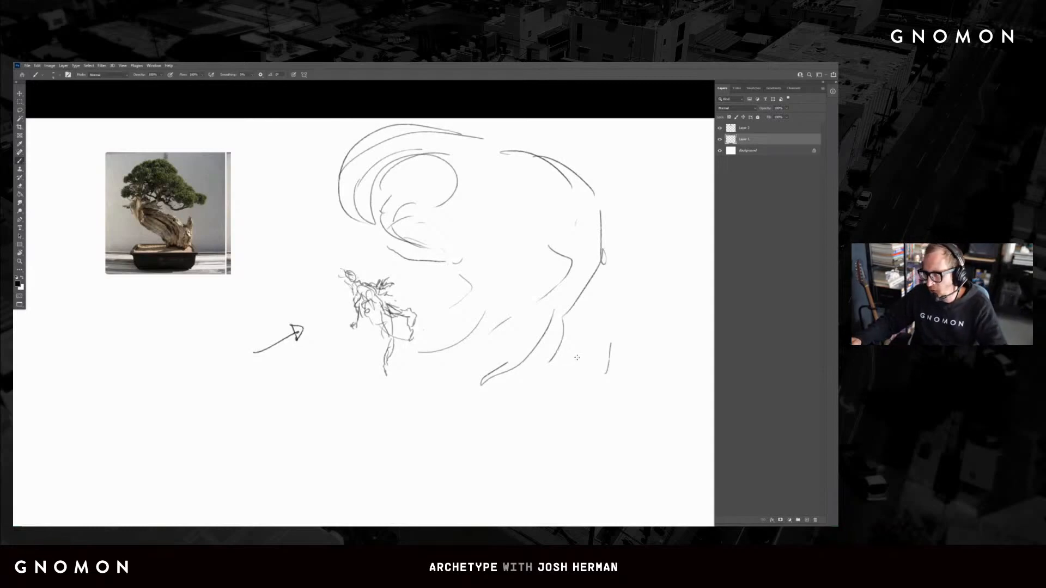
{"action": "mouse_move", "coordinate": [593, 305]}
{"action": "left_mouse_down"}
{"action": "mouse_move", "coordinate": [560, 366]}
{"action": "mouse_move", "coordinate": [575, 359]}
{"action": "left_mouse_up"}
{"action": "left_click_drag", "start_coordinate": [587, 308], "coordinate": [577, 381]}
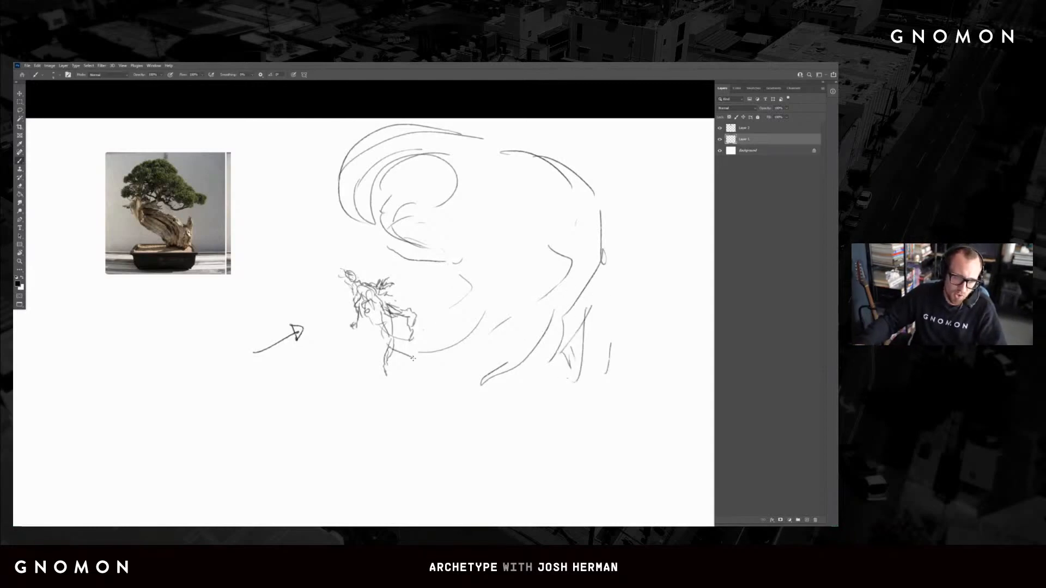
Draw sweeping contours from the small figure's legs up to the creature's neck, with short accents on its shoulder
{"action": "left_click_drag", "start_coordinate": [388, 310], "coordinate": [504, 322]}
{"action": "key", "text": "ctrl+z"}
{"action": "left_click_drag", "start_coordinate": [387, 327], "coordinate": [450, 299]}
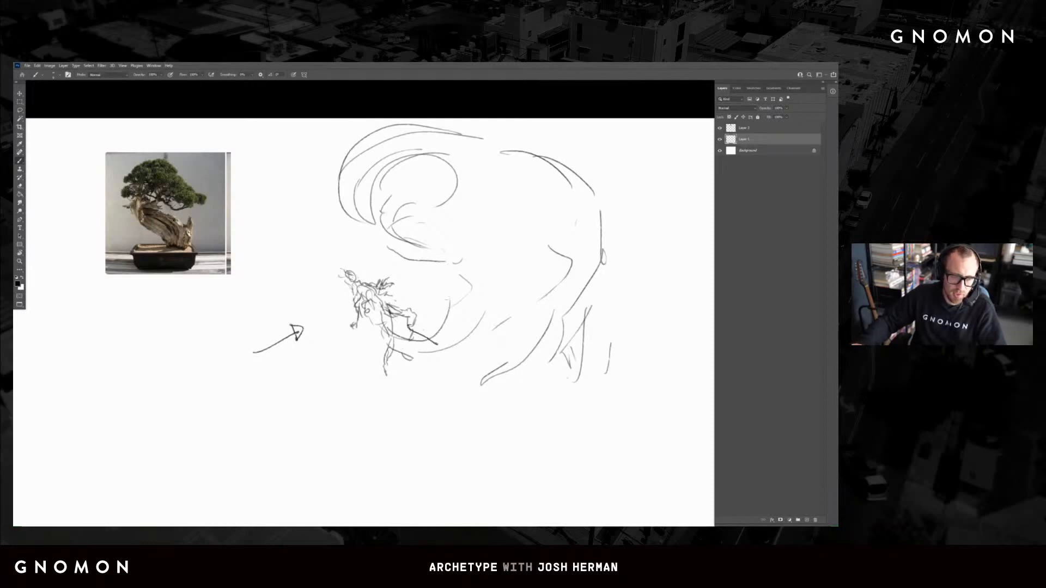
{"action": "mouse_move", "coordinate": [399, 351]}
{"action": "left_mouse_down"}
{"action": "mouse_move", "coordinate": [502, 352]}
{"action": "mouse_move", "coordinate": [483, 247]}
{"action": "mouse_move", "coordinate": [471, 235]}
{"action": "left_mouse_up"}
{"action": "mouse_move", "coordinate": [482, 235]}
{"action": "left_mouse_down"}
{"action": "mouse_move", "coordinate": [491, 221]}
{"action": "mouse_move", "coordinate": [503, 245]}
{"action": "left_mouse_up"}
{"action": "left_click_drag", "start_coordinate": [501, 225], "coordinate": [537, 224]}
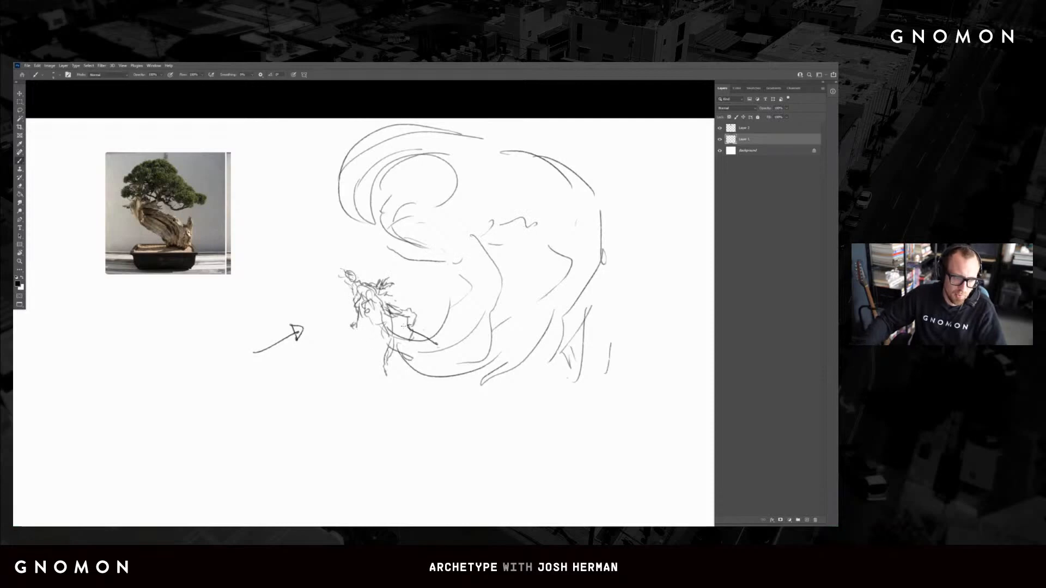
Sketch a darker, irregular mouth-like contour connecting the small figure's back to the creature's lower head
{"action": "left_click_drag", "start_coordinate": [415, 294], "coordinate": [407, 284]}
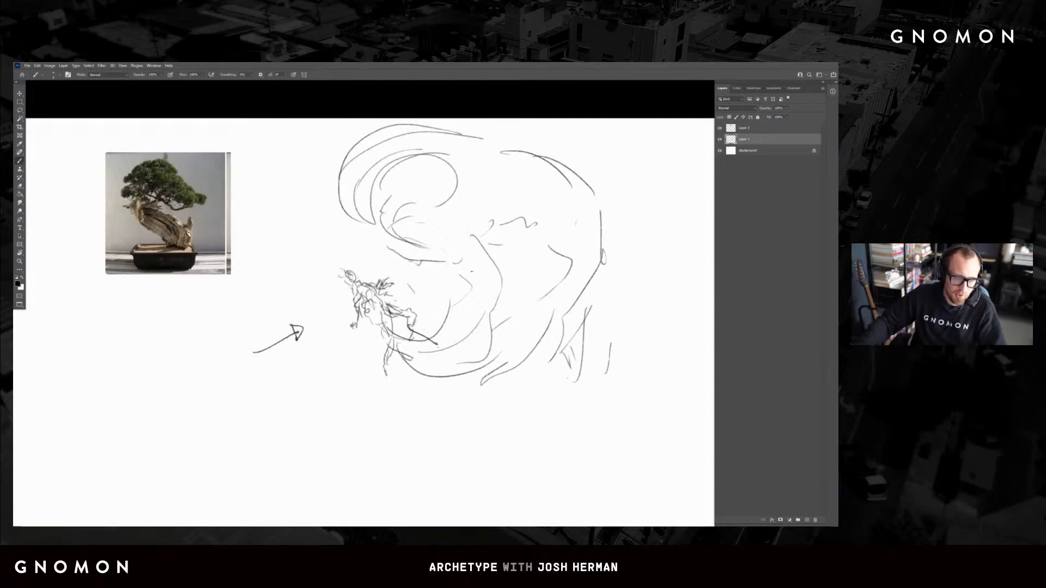
{"action": "left_click_drag", "start_coordinate": [459, 263], "coordinate": [414, 297]}
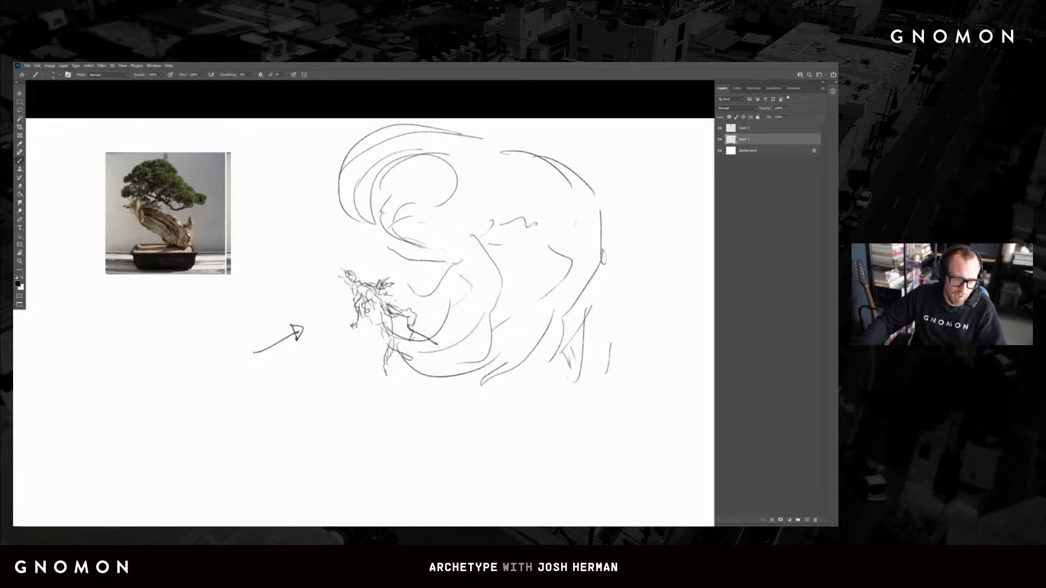
{"action": "mouse_move", "coordinate": [450, 260]}
{"action": "left_mouse_down"}
{"action": "mouse_move", "coordinate": [419, 296]}
{"action": "mouse_move", "coordinate": [403, 279]}
{"action": "mouse_move", "coordinate": [419, 299]}
{"action": "mouse_move", "coordinate": [434, 295]}
{"action": "mouse_move", "coordinate": [450, 259]}
{"action": "mouse_move", "coordinate": [405, 270]}
{"action": "left_mouse_up"}
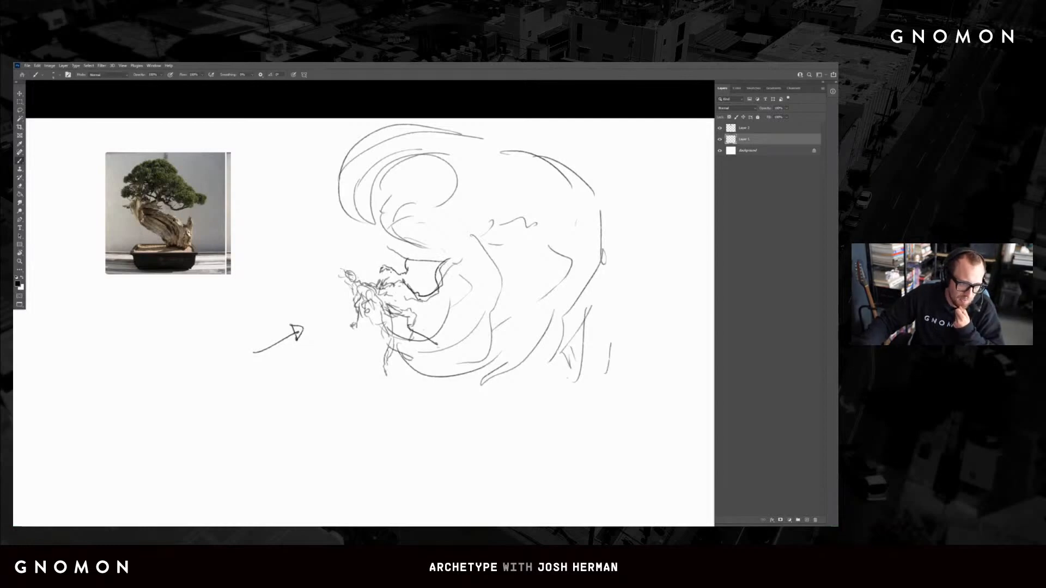
{"action": "left_click_drag", "start_coordinate": [398, 281], "coordinate": [414, 262]}
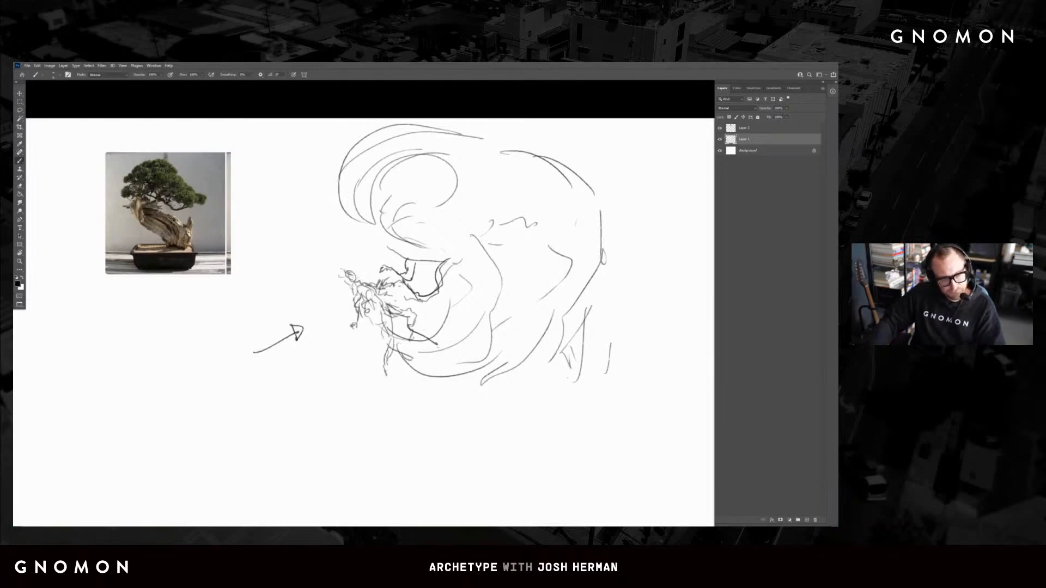
Darken the small figure's chest and shoulder with a few Brush strokes
{"action": "left_click_drag", "start_coordinate": [320, 329], "coordinate": [371, 326]}
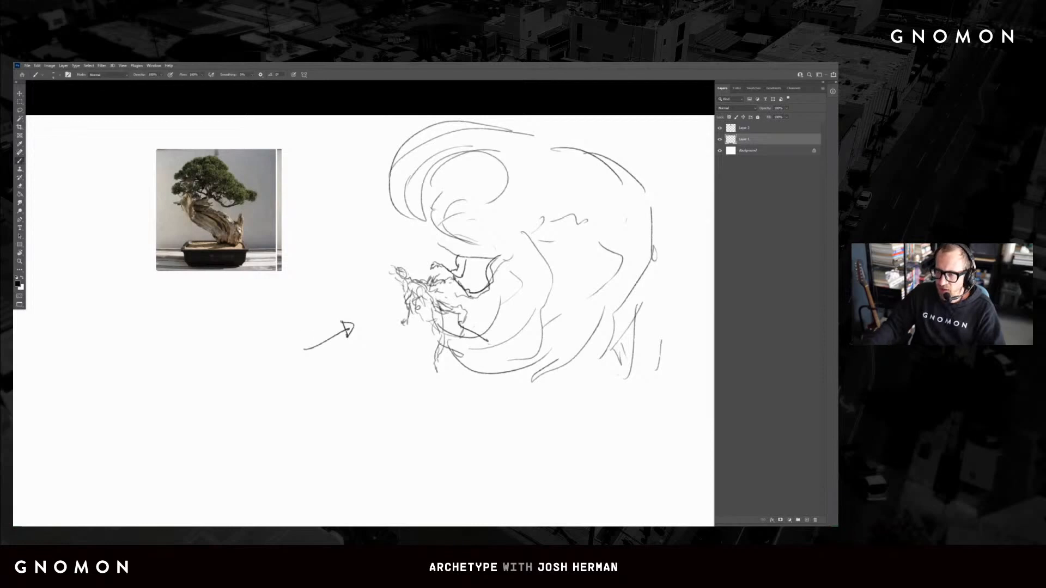
{"action": "key", "text": "c"}
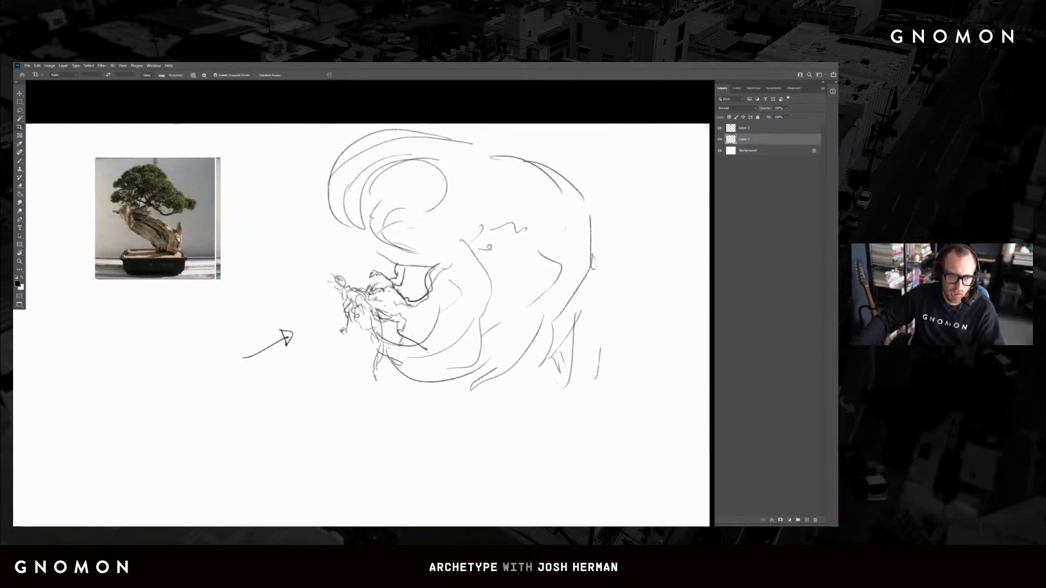
{"action": "key", "text": "b"}
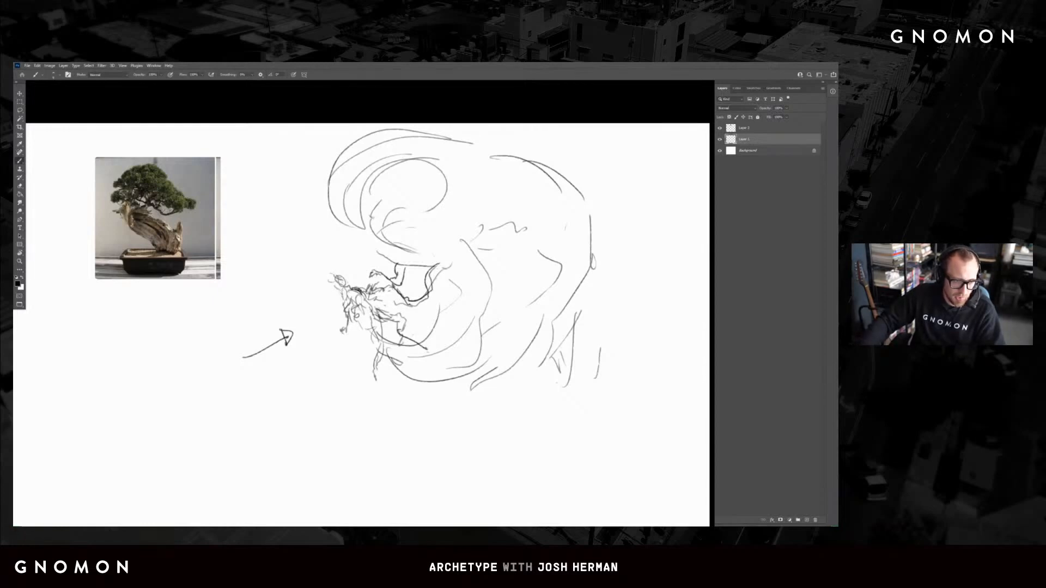
{"action": "left_click_drag", "start_coordinate": [342, 290], "coordinate": [355, 306]}
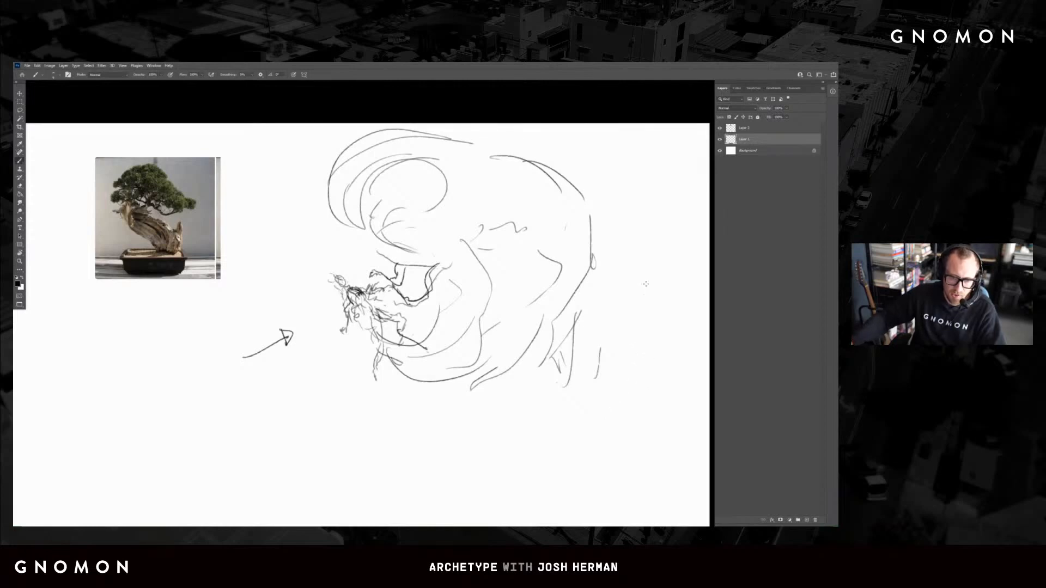
Try two long parallel arcs sweeping around the lower right of the creature sketch, and undo them
{"action": "left_click_drag", "start_coordinate": [646, 283], "coordinate": [429, 474]}
{"action": "mouse_move", "coordinate": [654, 292]}
{"action": "left_mouse_down"}
{"action": "mouse_move", "coordinate": [641, 398]}
{"action": "mouse_move", "coordinate": [591, 467]}
{"action": "mouse_move", "coordinate": [561, 485]}
{"action": "mouse_move", "coordinate": [421, 504]}
{"action": "left_mouse_up"}
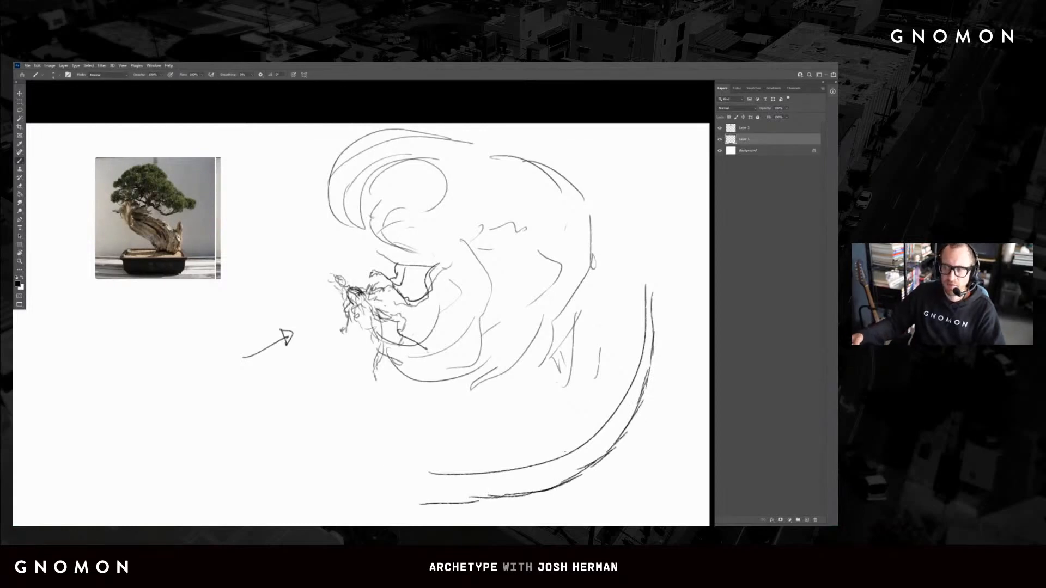
{"action": "key", "text": "ctrl+z"}
{"action": "key", "text": "ctrl+z"}
{"action": "key", "text": "ctrl+z"}
{"action": "key", "text": "ctrl+z"}
{"action": "key", "text": "ctrl+z"}
{"action": "key", "text": "ctrl+z"}
{"action": "key", "text": "ctrl+z"}
{"action": "key", "text": "ctrl+z"}
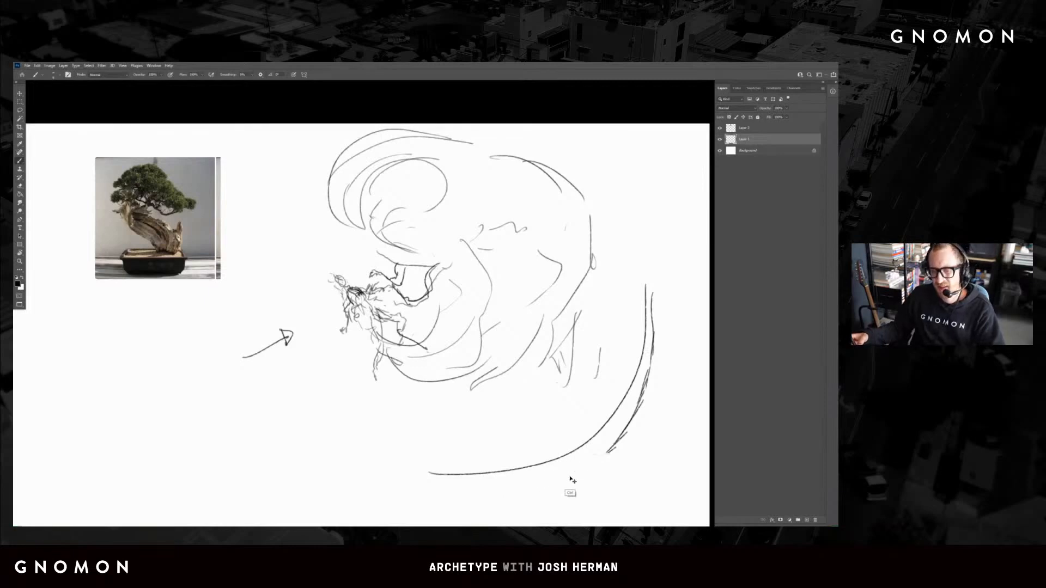
{"action": "key", "text": "ctrl+z"}
{"action": "key", "text": "ctrl+z"}
{"action": "key", "text": "ctrl+z"}
{"action": "key", "text": "ctrl+z"}
{"action": "key", "text": "ctrl+z"}
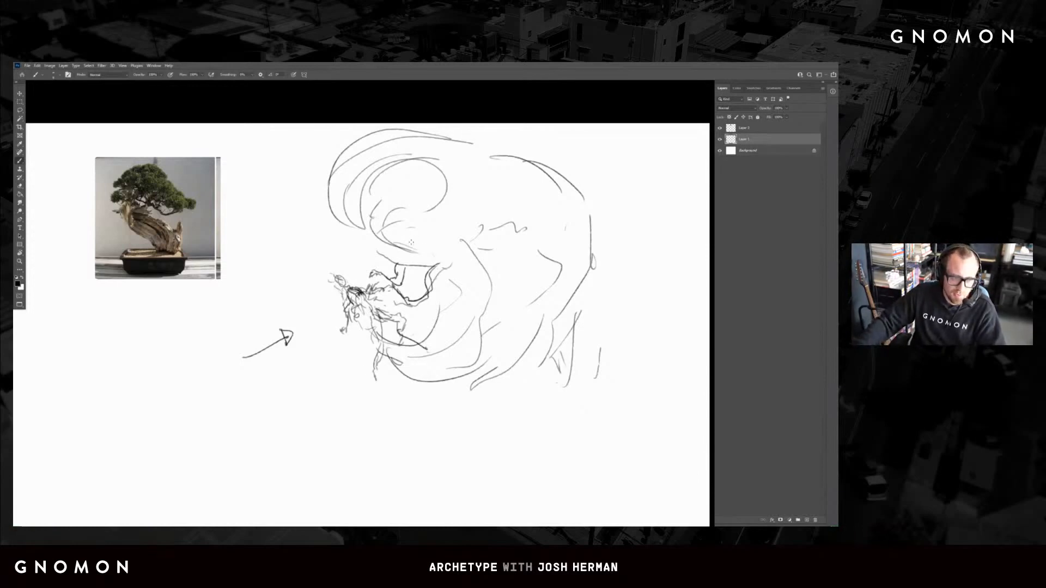
Draw an eye with brow lines in the creature's head and extend the back's upper contour to meet it
{"action": "mouse_move", "coordinate": [418, 239]}
{"action": "left_mouse_down"}
{"action": "mouse_move", "coordinate": [436, 257]}
{"action": "mouse_move", "coordinate": [421, 240]}
{"action": "mouse_move", "coordinate": [412, 249]}
{"action": "mouse_move", "coordinate": [426, 264]}
{"action": "mouse_move", "coordinate": [442, 252]}
{"action": "mouse_move", "coordinate": [434, 188]}
{"action": "mouse_move", "coordinate": [390, 184]}
{"action": "left_mouse_up"}
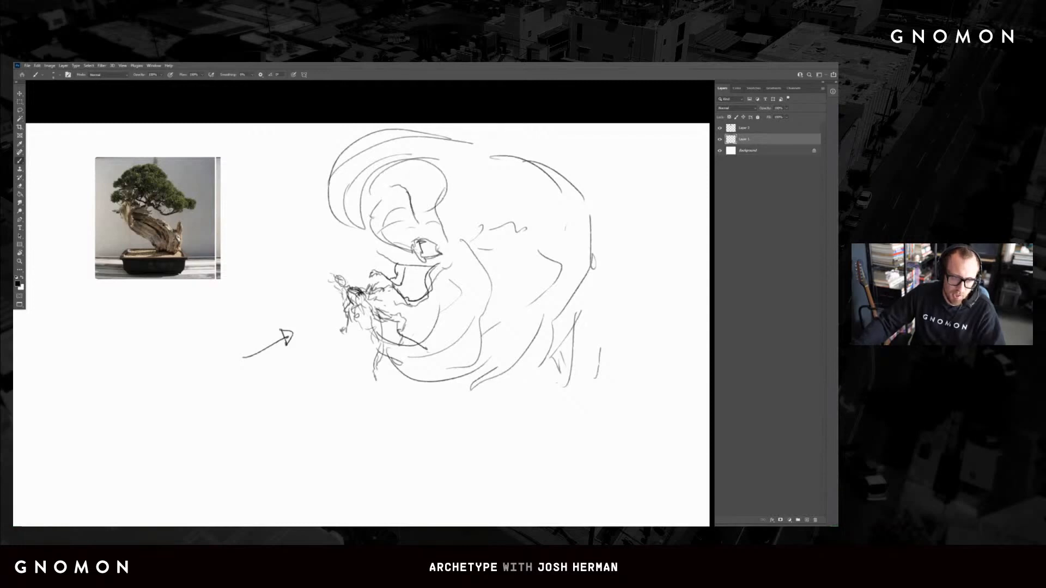
{"action": "mouse_move", "coordinate": [428, 221]}
{"action": "left_mouse_down"}
{"action": "mouse_move", "coordinate": [452, 157]}
{"action": "mouse_move", "coordinate": [502, 160]}
{"action": "left_mouse_up"}
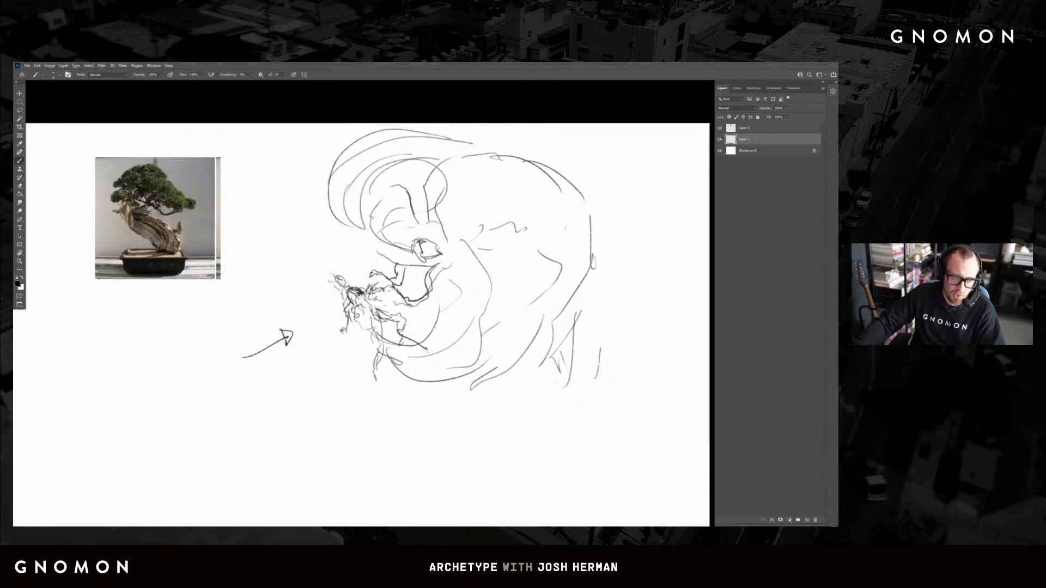
Add curved forehead lines and draw the creature's face profile down toward the small figure's head
{"action": "mouse_move", "coordinate": [409, 192]}
{"action": "left_mouse_down"}
{"action": "mouse_move", "coordinate": [367, 167]}
{"action": "mouse_move", "coordinate": [341, 220]}
{"action": "mouse_move", "coordinate": [343, 250]}
{"action": "left_mouse_up"}
{"action": "mouse_move", "coordinate": [365, 175]}
{"action": "left_mouse_down"}
{"action": "mouse_move", "coordinate": [343, 216]}
{"action": "mouse_move", "coordinate": [336, 270]}
{"action": "left_mouse_up"}
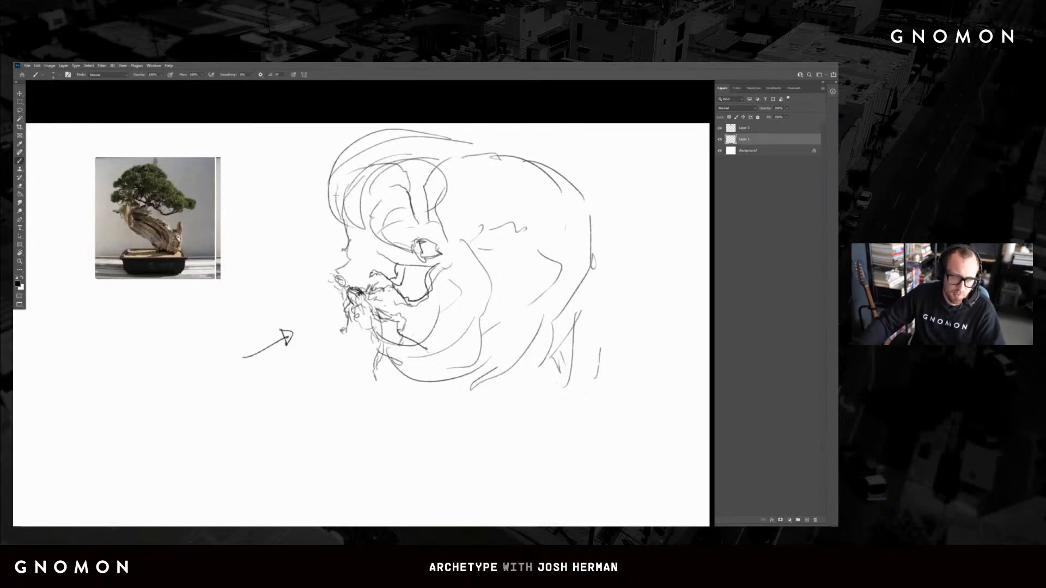
{"action": "key", "text": "ctrl+z"}
{"action": "key", "text": "ctrl+z"}
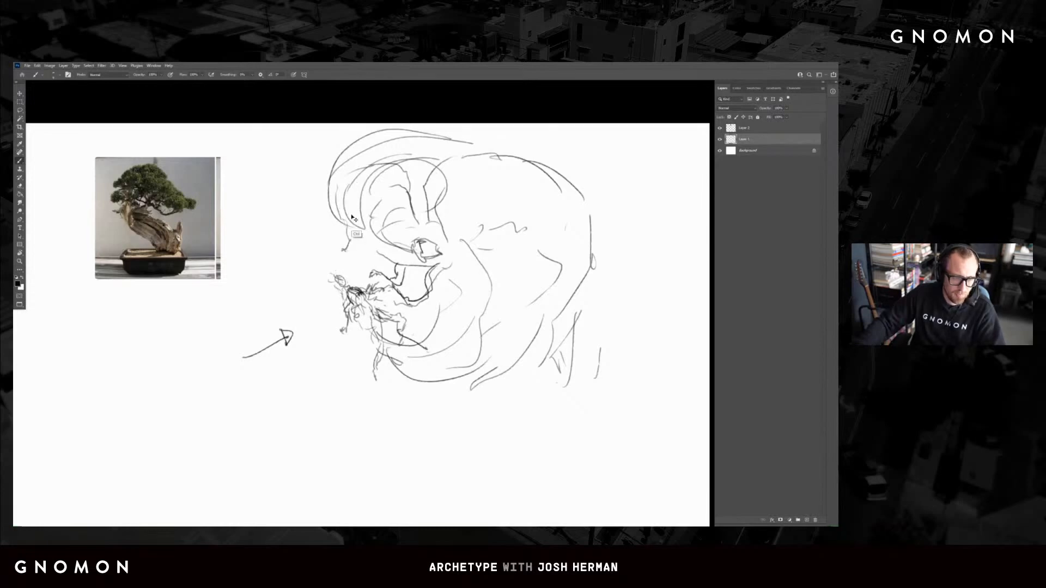
{"action": "mouse_move", "coordinate": [344, 172]}
{"action": "left_mouse_down"}
{"action": "mouse_move", "coordinate": [330, 252]}
{"action": "mouse_move", "coordinate": [339, 250]}
{"action": "left_mouse_up"}
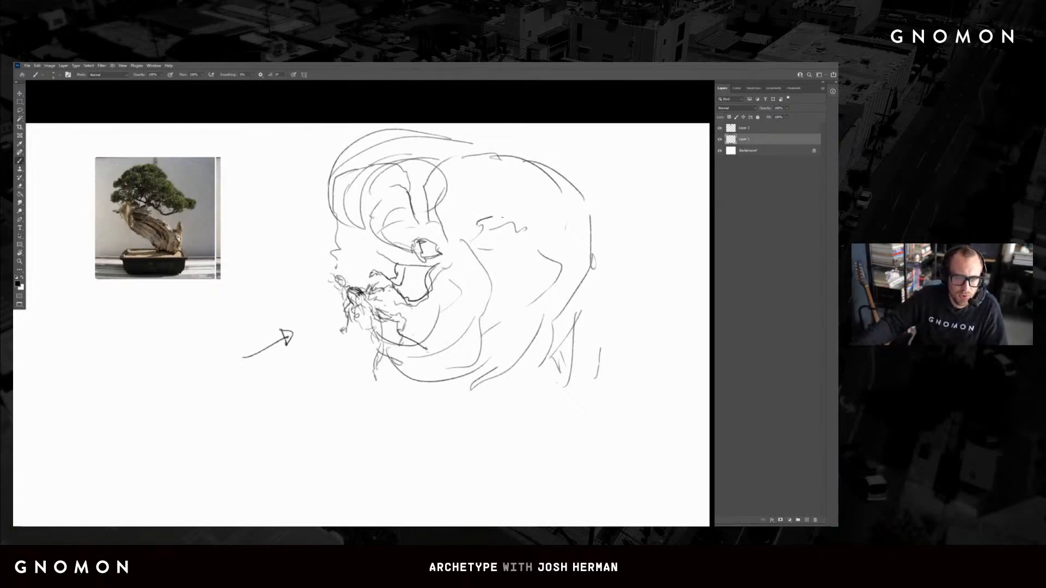
{"action": "key", "text": "ctrl+z"}
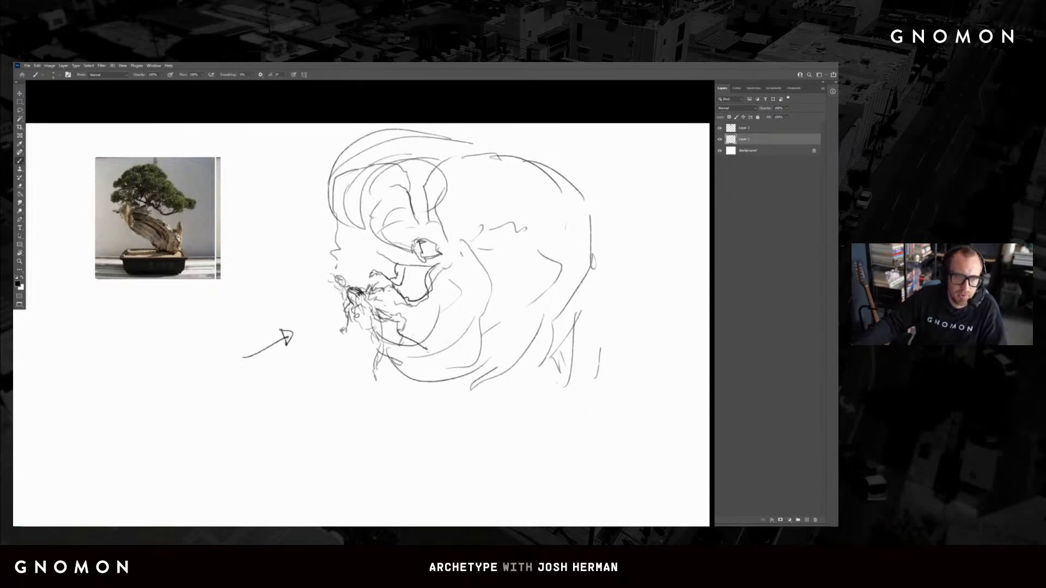
Sketch angular cheek and jaw contours behind the creature's mouth, and undo the last strokes across the lower jaw
{"action": "left_click_drag", "start_coordinate": [461, 254], "coordinate": [498, 282]}
{"action": "mouse_move", "coordinate": [474, 233]}
{"action": "left_mouse_down"}
{"action": "mouse_move", "coordinate": [506, 295]}
{"action": "mouse_move", "coordinate": [498, 318]}
{"action": "mouse_move", "coordinate": [473, 342]}
{"action": "mouse_move", "coordinate": [429, 328]}
{"action": "left_mouse_up"}
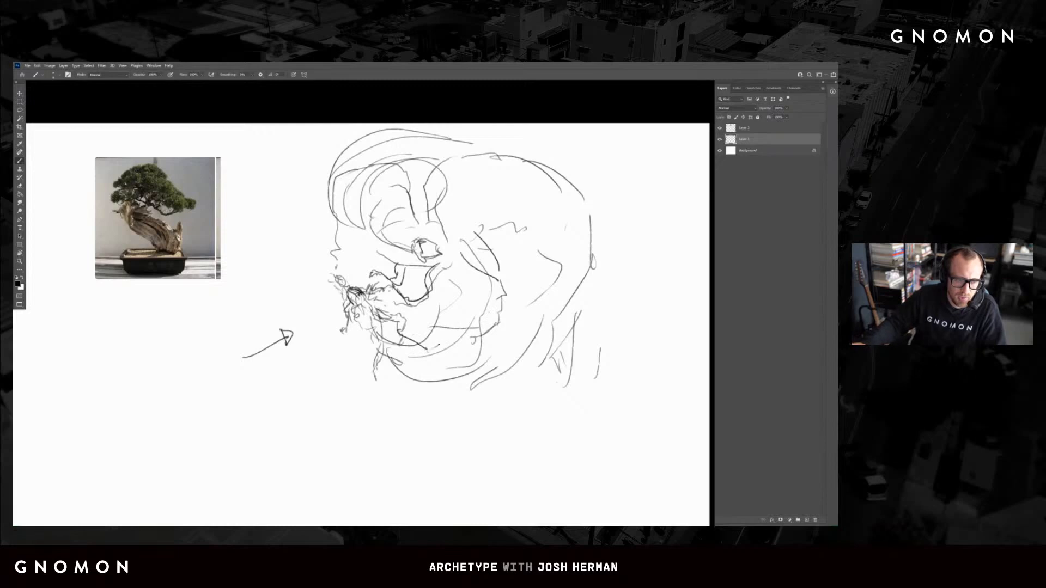
{"action": "mouse_move", "coordinate": [394, 357]}
{"action": "left_mouse_down"}
{"action": "mouse_move", "coordinate": [446, 379]}
{"action": "mouse_move", "coordinate": [436, 378]}
{"action": "left_mouse_up"}
{"action": "key", "text": "ctrl+z"}
{"action": "key", "text": "ctrl+z"}
{"action": "key", "text": "ctrl+z"}
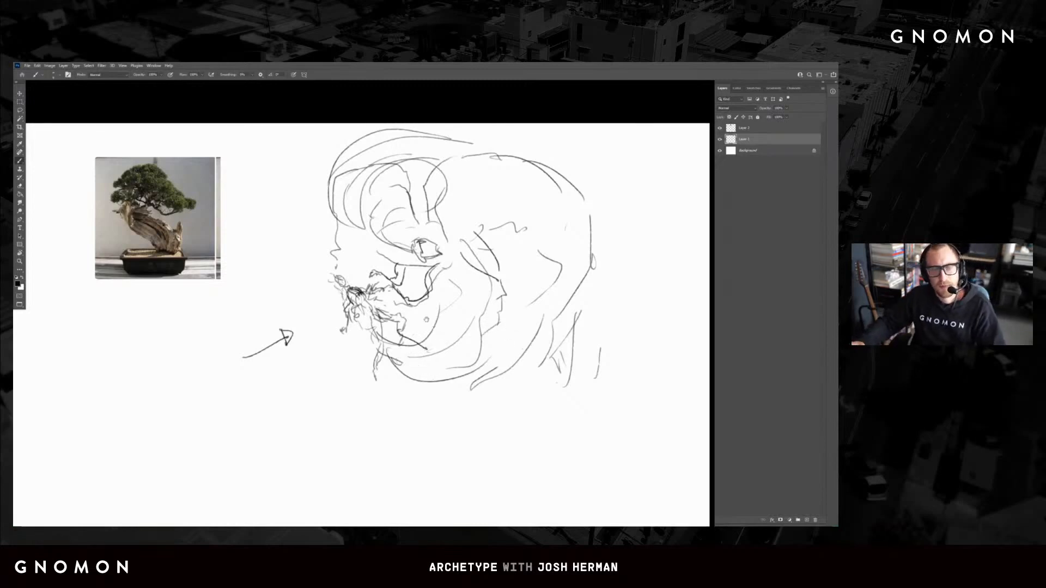
Select the bonsai photo layer and move the photo to the upper right of the creature sketch
{"action": "left_click_drag", "start_coordinate": [624, 182], "coordinate": [654, 181]}
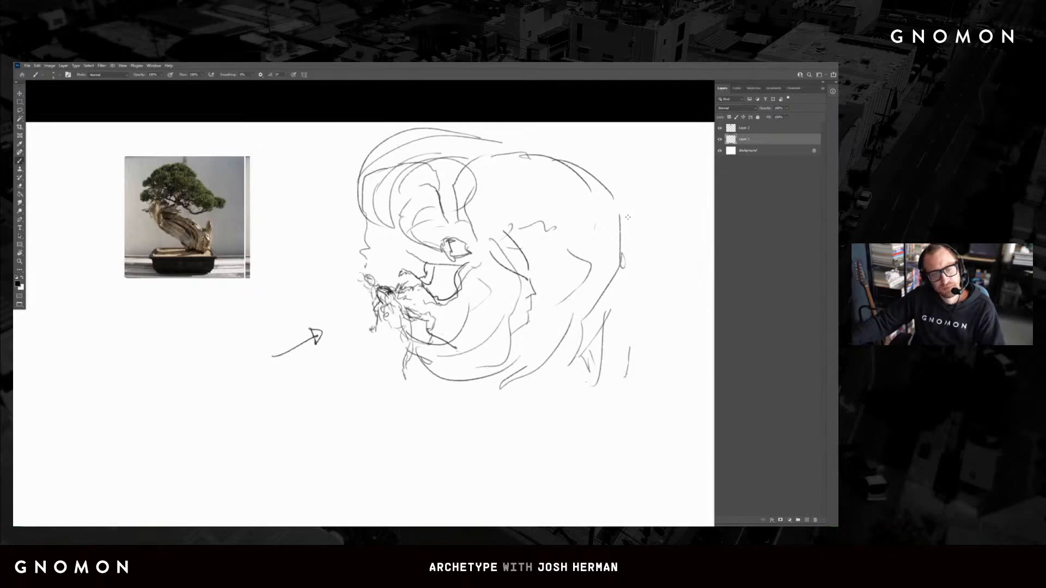
{"action": "key", "text": "alt+bracketright"}
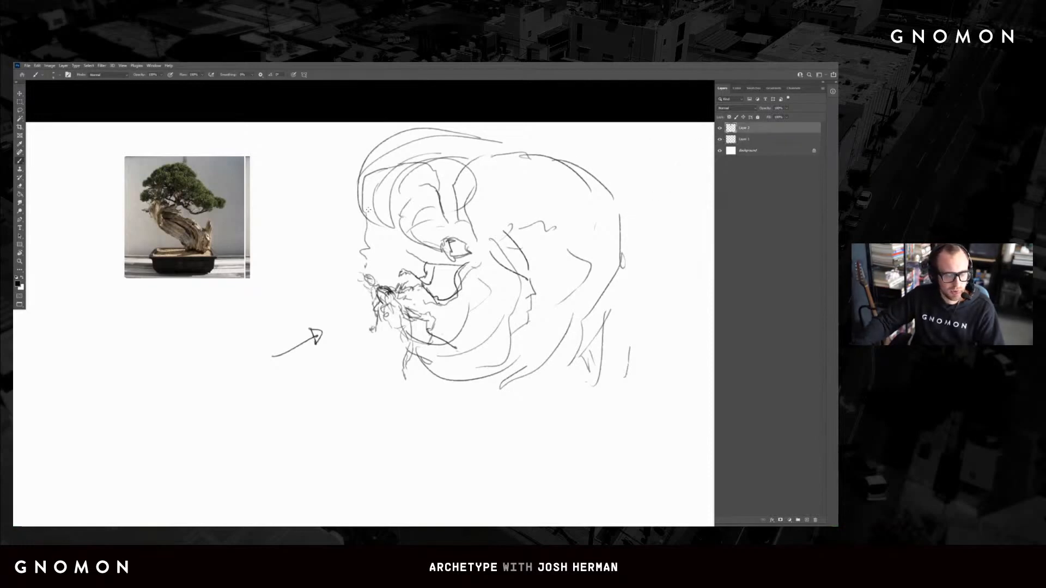
{"action": "key", "text": "v"}
{"action": "mouse_move", "coordinate": [216, 239]}
{"action": "left_mouse_down"}
{"action": "mouse_move", "coordinate": [446, 249]}
{"action": "mouse_move", "coordinate": [612, 200]}
{"action": "mouse_move", "coordinate": [556, 214]}
{"action": "mouse_move", "coordinate": [657, 216]}
{"action": "left_mouse_up"}
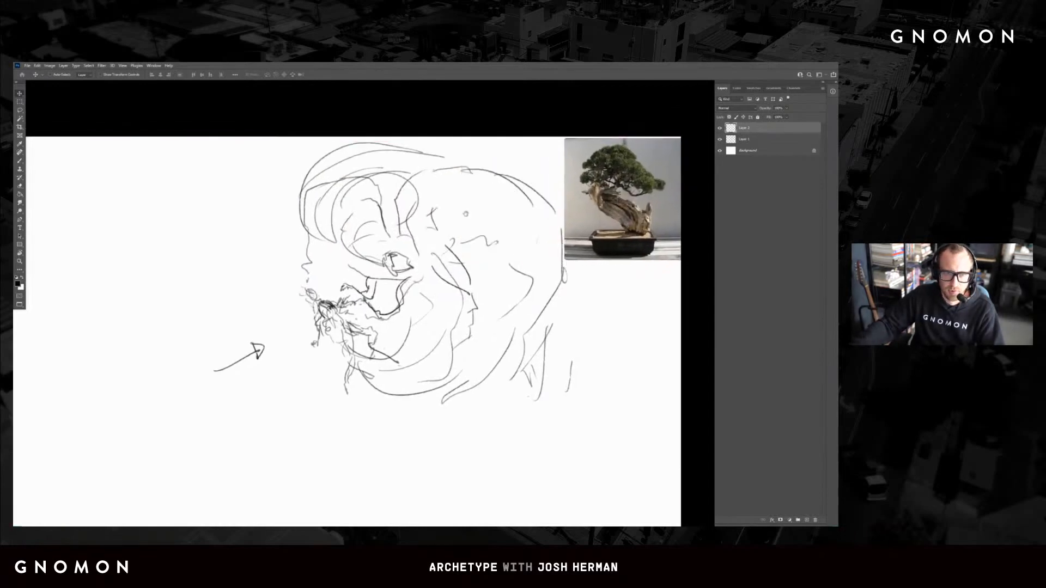
Make Layer 1 active with the Brush tool, ready to sketch in the blank area left of the creature
{"action": "left_click_drag", "start_coordinate": [466, 215], "coordinate": [621, 179]}
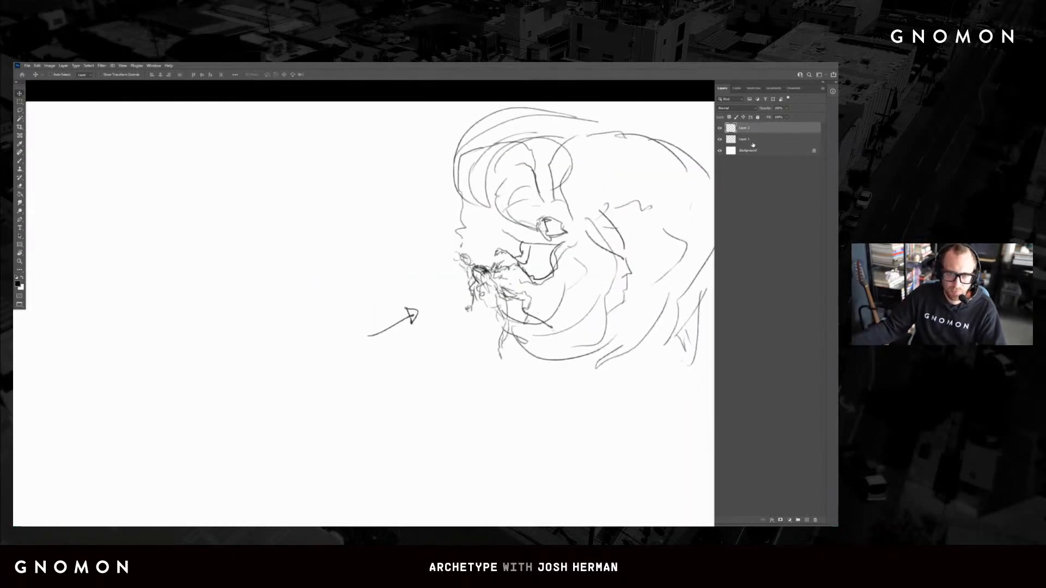
{"action": "left_click", "coordinate": [753, 143]}
{"action": "key", "text": "b"}
{"action": "left_click_drag", "start_coordinate": [280, 198], "coordinate": [341, 254]}
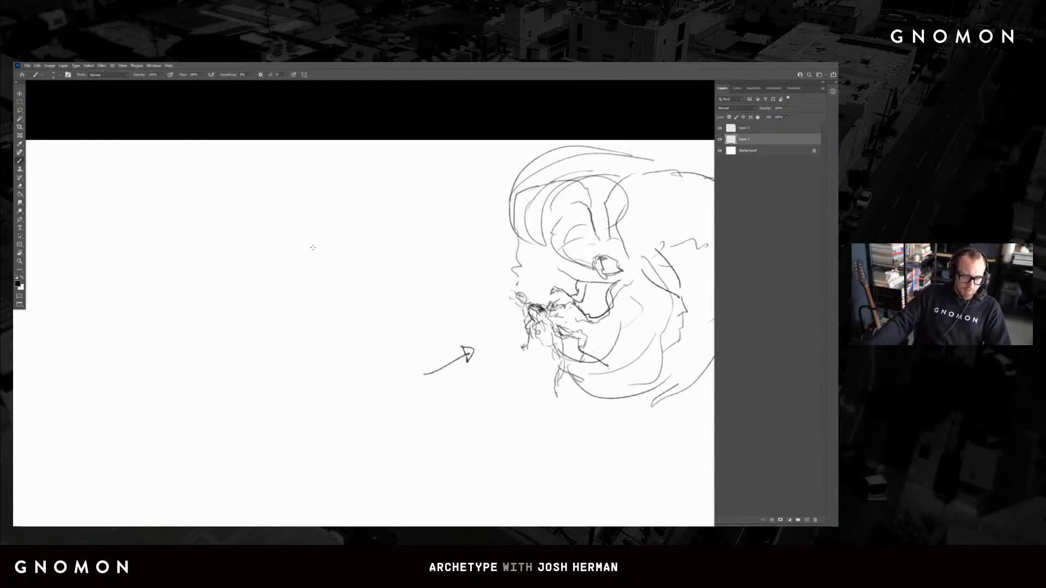
Sketch a small figure's head, torso and two outstretched arms in the blank area left of the creature
{"action": "mouse_move", "coordinate": [313, 248]}
{"action": "left_mouse_down"}
{"action": "mouse_move", "coordinate": [301, 265]}
{"action": "mouse_move", "coordinate": [315, 272]}
{"action": "left_mouse_up"}
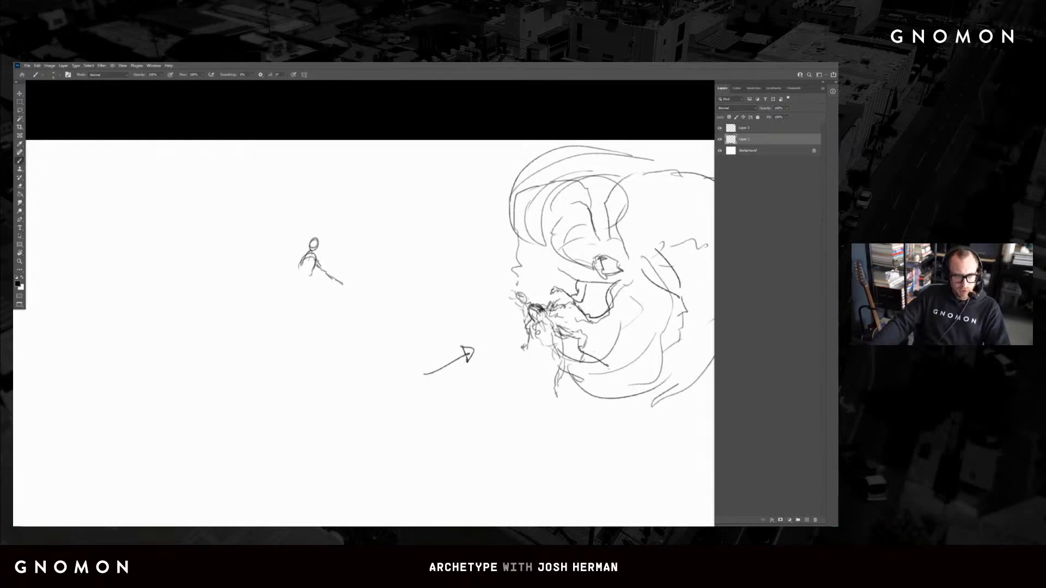
{"action": "left_click_drag", "start_coordinate": [315, 258], "coordinate": [343, 282]}
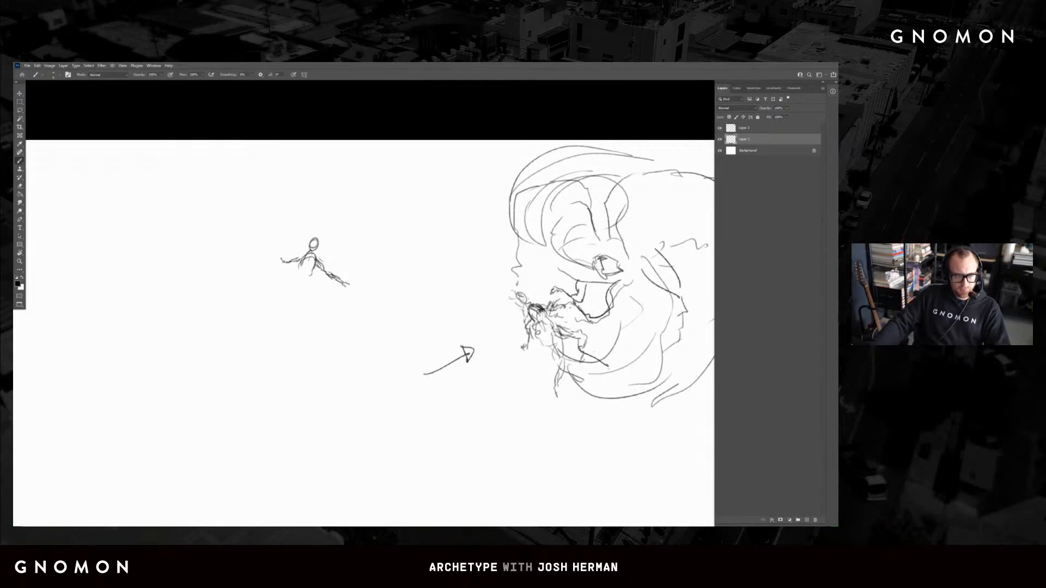
{"action": "left_click_drag", "start_coordinate": [279, 258], "coordinate": [271, 252]}
Draw the small figure's hips, straight supporting leg and bent leg, undoing the strokes that miss
{"action": "mouse_move", "coordinate": [302, 283]}
{"action": "left_mouse_down"}
{"action": "mouse_move", "coordinate": [313, 320]}
{"action": "mouse_move", "coordinate": [313, 302]}
{"action": "left_mouse_up"}
{"action": "key", "text": "ctrl+z"}
{"action": "key", "text": "ctrl+z"}
{"action": "mouse_move", "coordinate": [304, 307]}
{"action": "left_mouse_down"}
{"action": "mouse_move", "coordinate": [314, 312]}
{"action": "mouse_move", "coordinate": [306, 303]}
{"action": "left_mouse_up"}
{"action": "key", "text": "ctrl+z"}
{"action": "key", "text": "ctrl+z"}
{"action": "left_click_drag", "start_coordinate": [303, 288], "coordinate": [308, 336]}
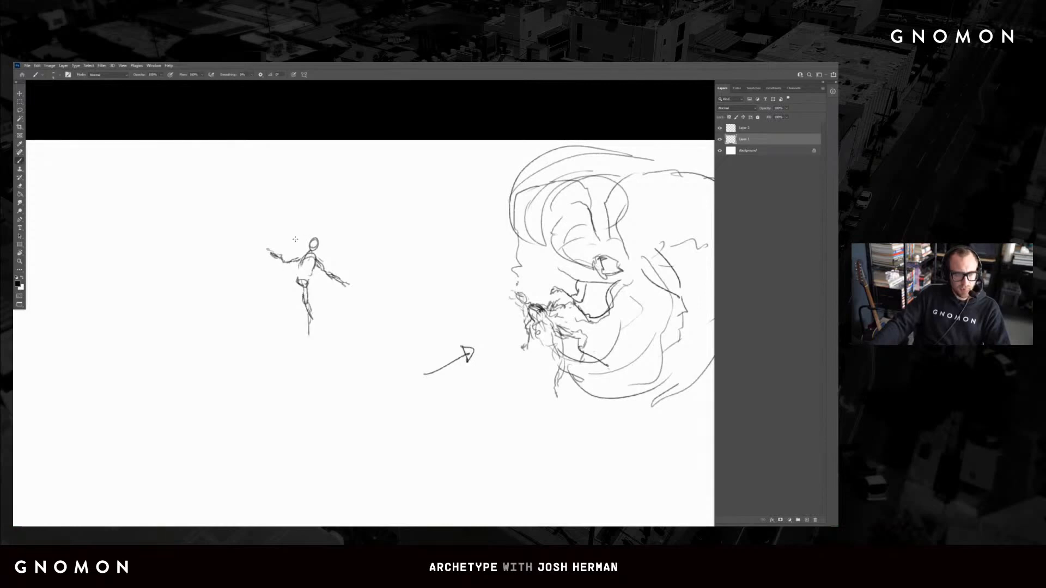
{"action": "left_click_drag", "start_coordinate": [297, 280], "coordinate": [291, 312]}
{"action": "key", "text": "ctrl+z"}
Enlarge the brush, try a solid black fill on the figure's torso and undo it, and shade the head grey
{"action": "key", "text": "]"}
{"action": "key", "text": "]"}
{"action": "key", "text": "]"}
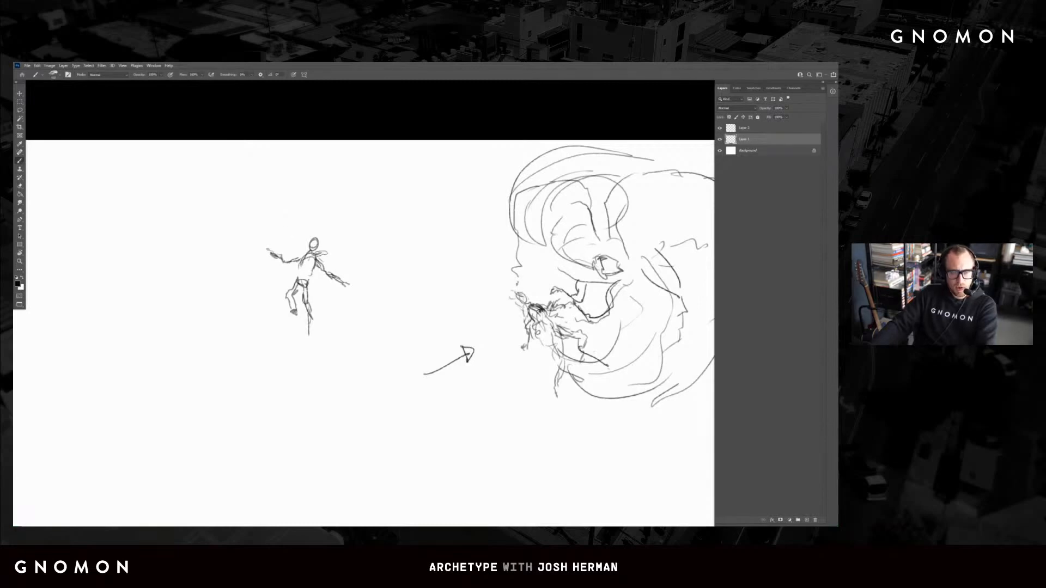
{"action": "left_click_drag", "start_coordinate": [306, 266], "coordinate": [303, 275]}
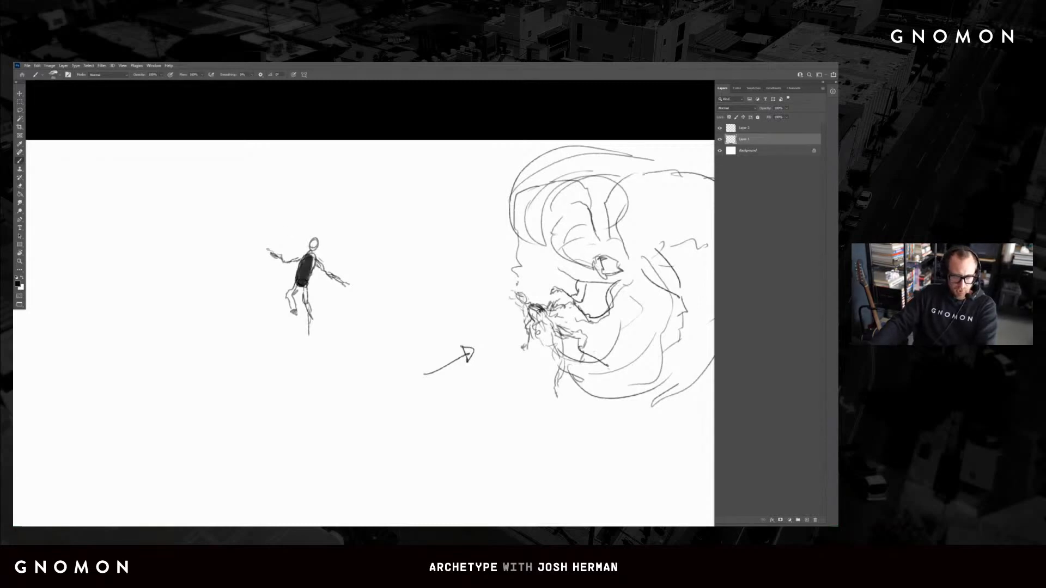
{"action": "key", "text": "ctrl+z"}
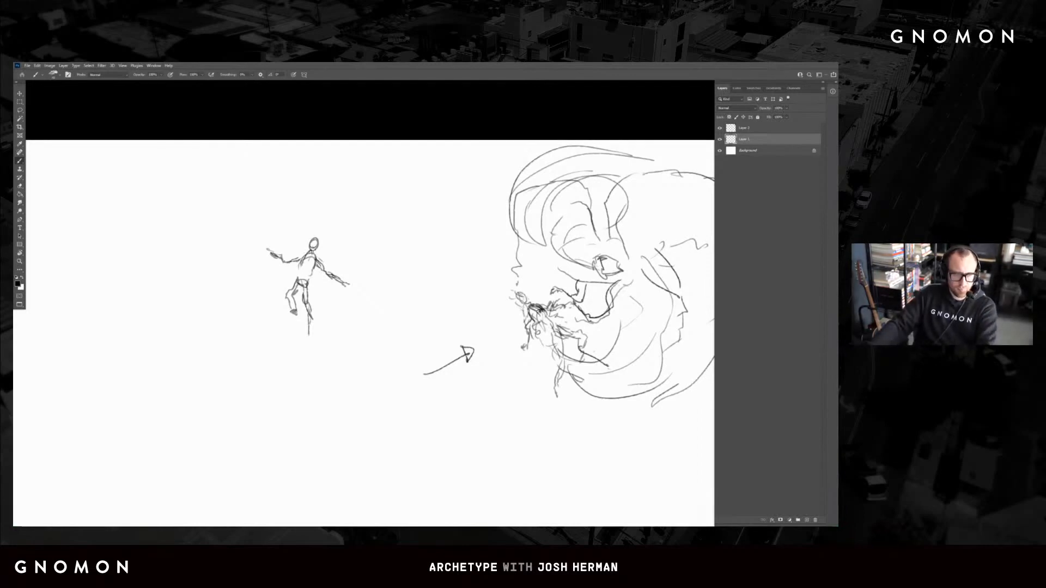
{"action": "mouse_move", "coordinate": [312, 249]}
{"action": "left_mouse_down"}
{"action": "mouse_move", "coordinate": [315, 267]}
{"action": "mouse_move", "coordinate": [315, 247]}
{"action": "left_mouse_up"}
{"action": "key", "text": "ctrl+z"}
{"action": "key", "text": "ctrl+z"}
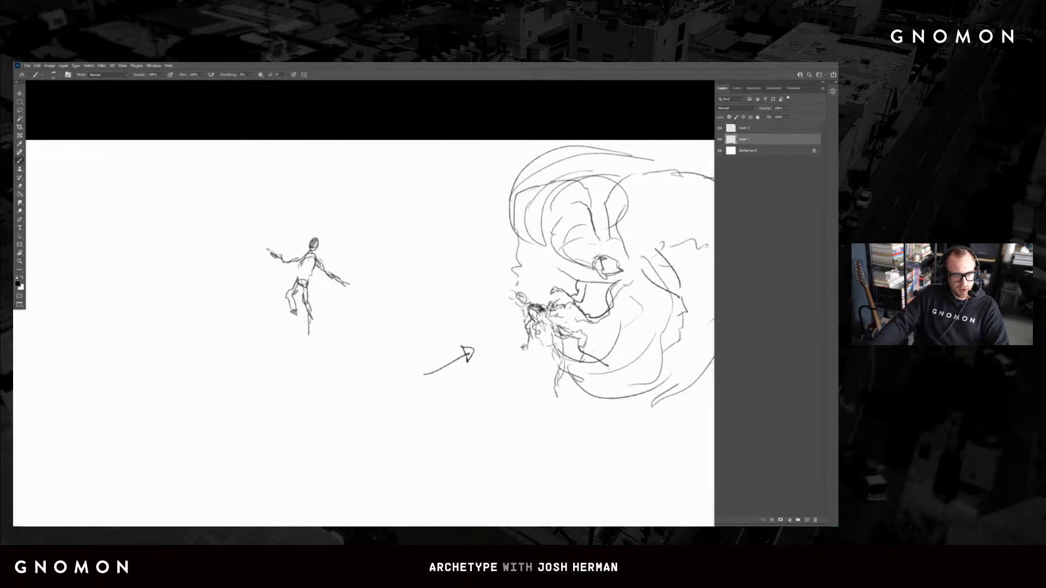
Shade the figure's torso, arms and legs dark grey, and undo the stroke made above its head
{"action": "mouse_move", "coordinate": [313, 255]}
{"action": "left_mouse_down"}
{"action": "mouse_move", "coordinate": [310, 267]}
{"action": "mouse_move", "coordinate": [343, 281]}
{"action": "mouse_move", "coordinate": [286, 265]}
{"action": "mouse_move", "coordinate": [306, 273]}
{"action": "left_mouse_up"}
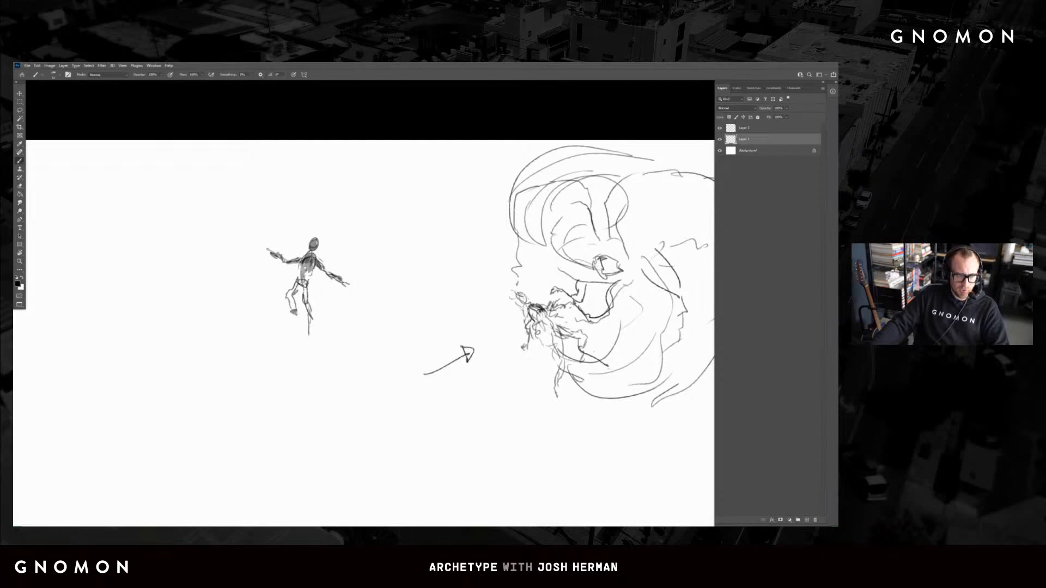
{"action": "mouse_move", "coordinate": [299, 281]}
{"action": "left_mouse_down"}
{"action": "mouse_move", "coordinate": [288, 305]}
{"action": "mouse_move", "coordinate": [305, 300]}
{"action": "mouse_move", "coordinate": [309, 318]}
{"action": "left_mouse_up"}
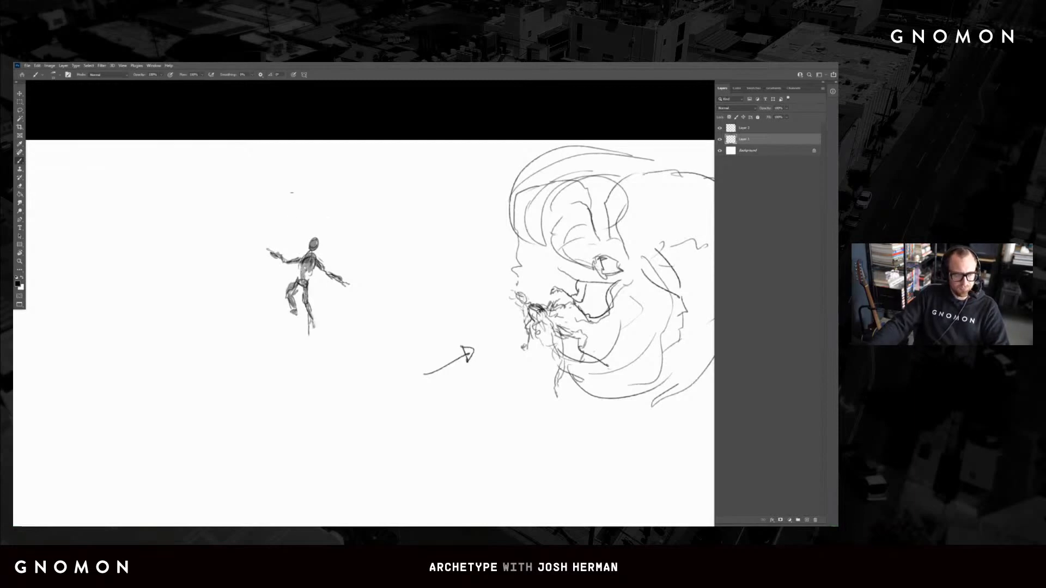
{"action": "left_click_drag", "start_coordinate": [280, 217], "coordinate": [324, 186]}
{"action": "key", "text": "ctrl+z"}
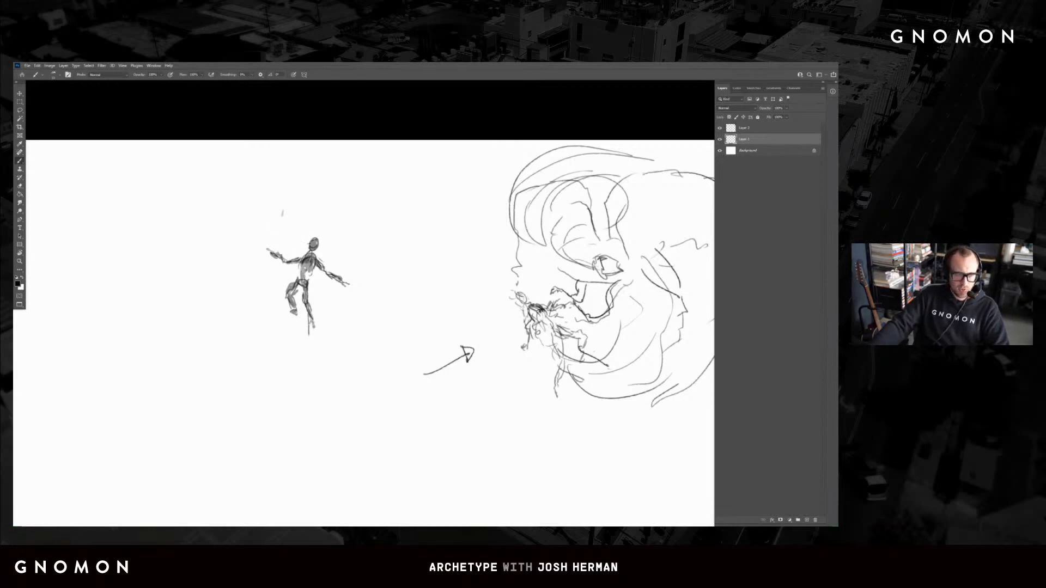
Set the foreground colour to a bright orange and paint accents along the figure's arms and head
{"action": "key", "text": "x"}
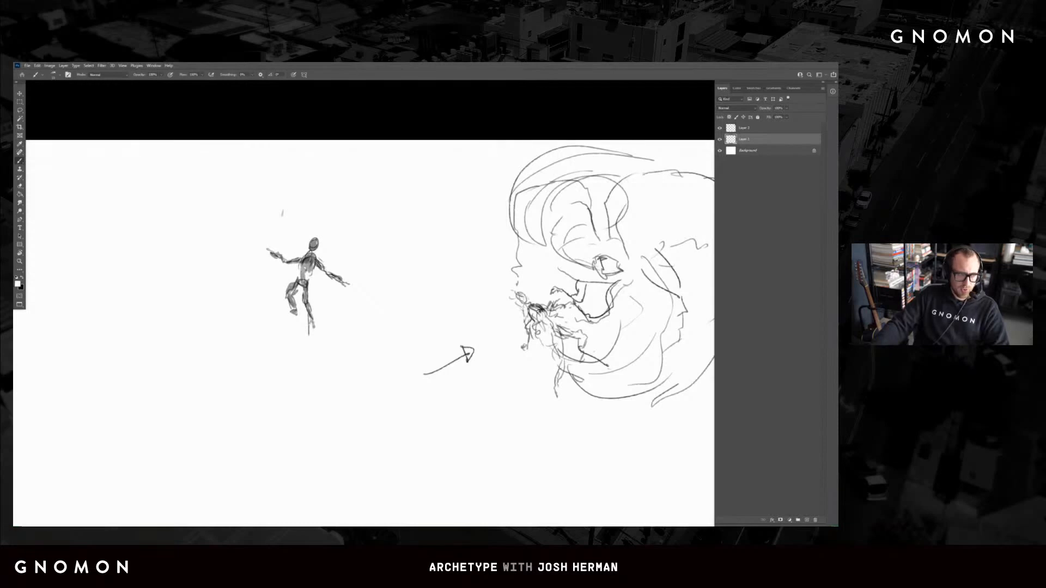
{"action": "left_click", "coordinate": [18, 284]}
{"action": "left_click_drag", "start_coordinate": [598, 185], "coordinate": [590, 178]}
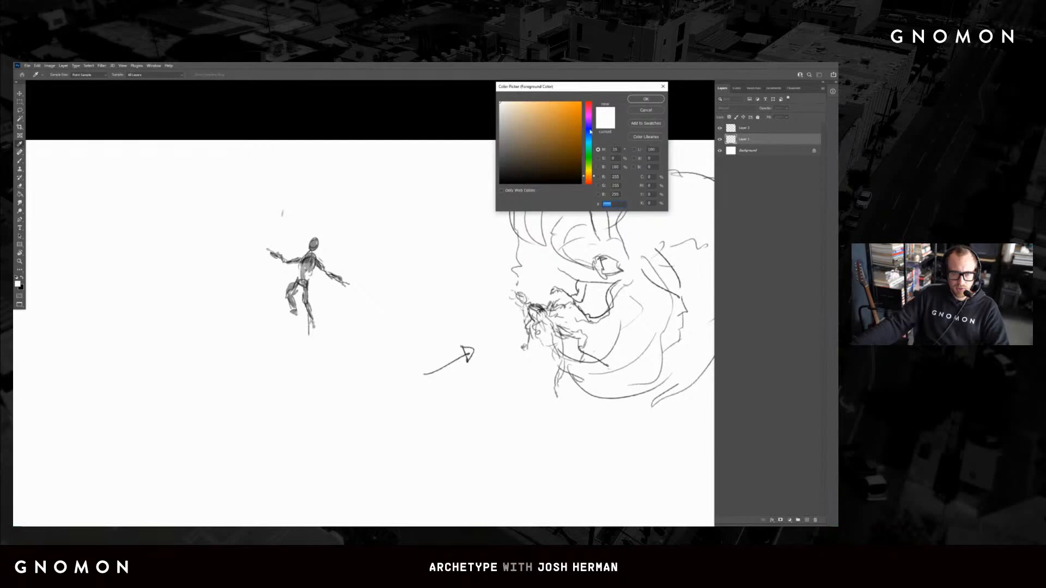
{"action": "left_click", "coordinate": [571, 108]}
{"action": "left_click", "coordinate": [646, 99]}
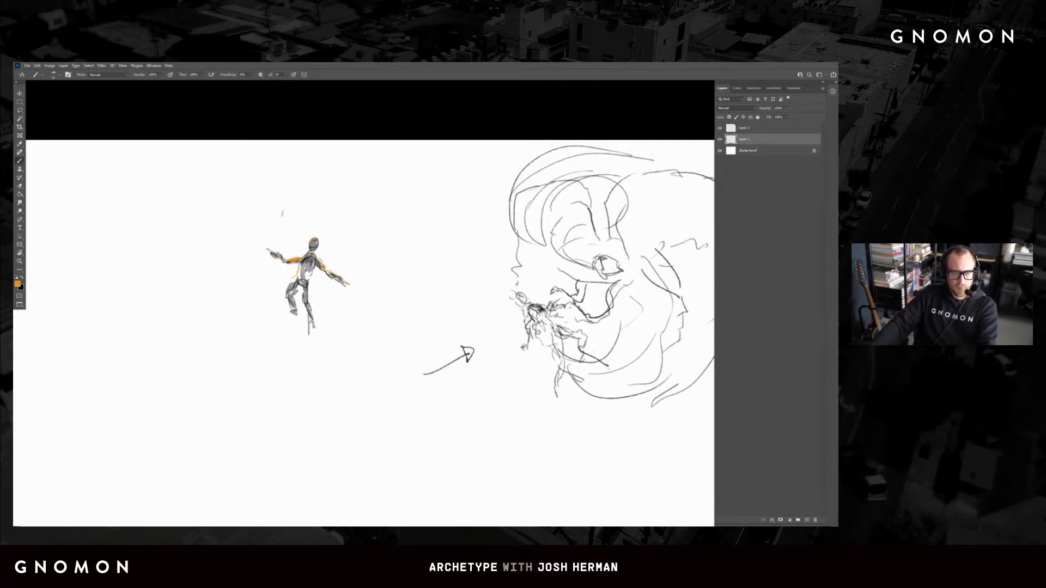
Sketch a small face above the figure's head with a thin black brush, erasing and redrawing its first lines
{"action": "key", "text": "x"}
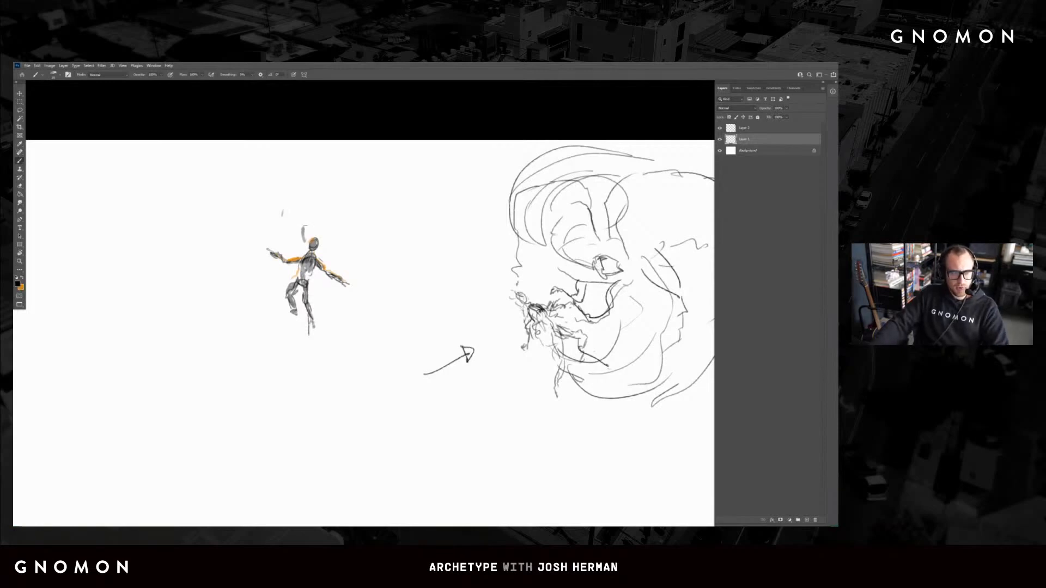
{"action": "key", "text": "bracketleft"}
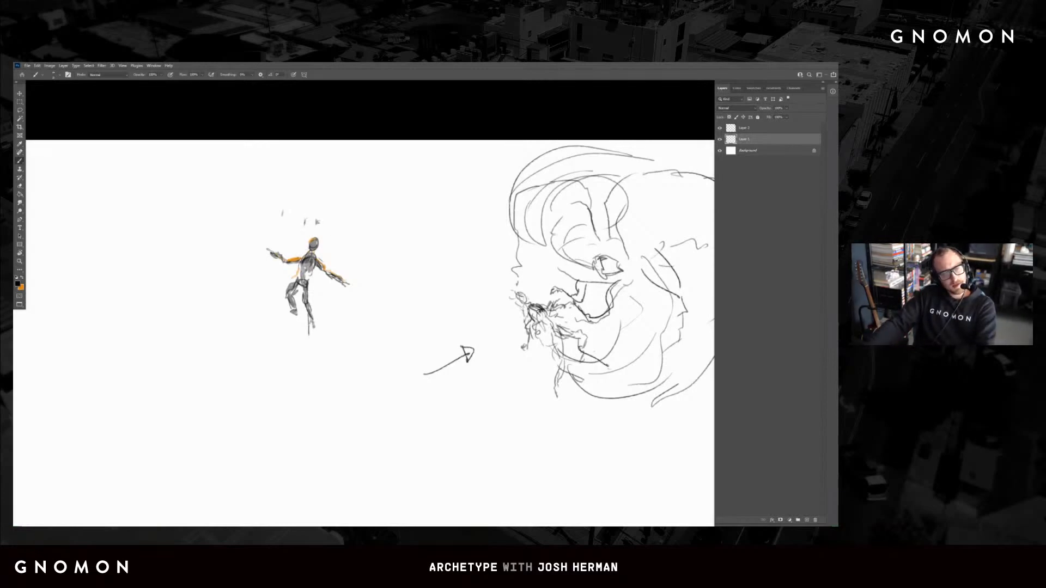
{"action": "left_click_drag", "start_coordinate": [318, 222], "coordinate": [312, 230]}
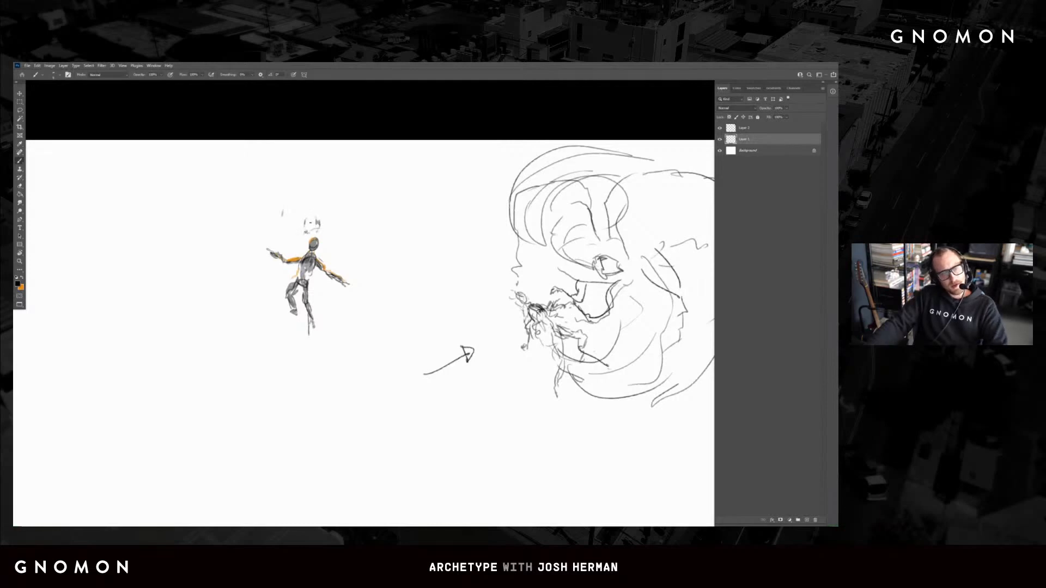
{"action": "key", "text": "e"}
{"action": "left_click_drag", "start_coordinate": [316, 229], "coordinate": [303, 223]}
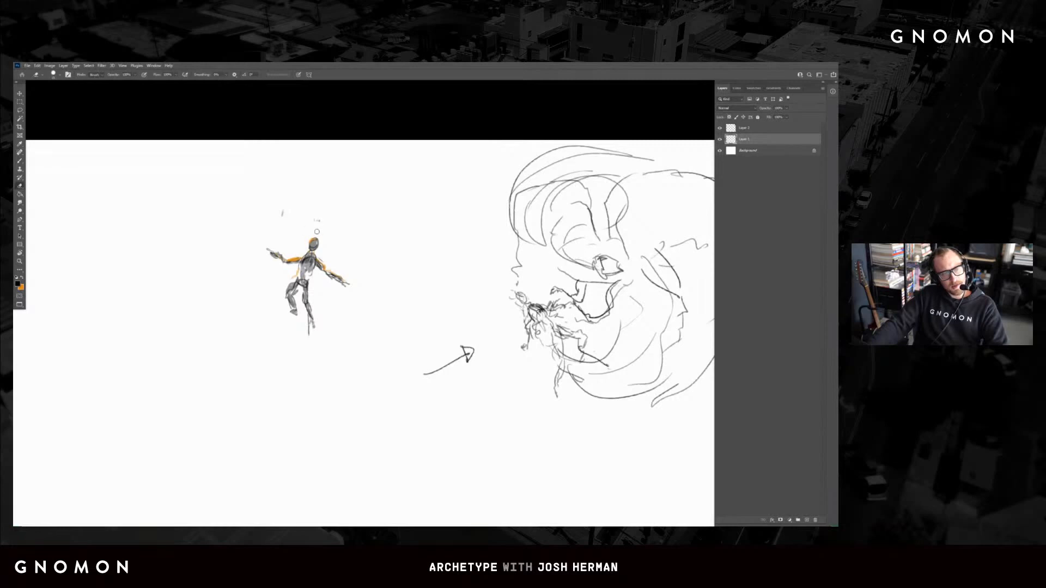
{"action": "key", "text": "b"}
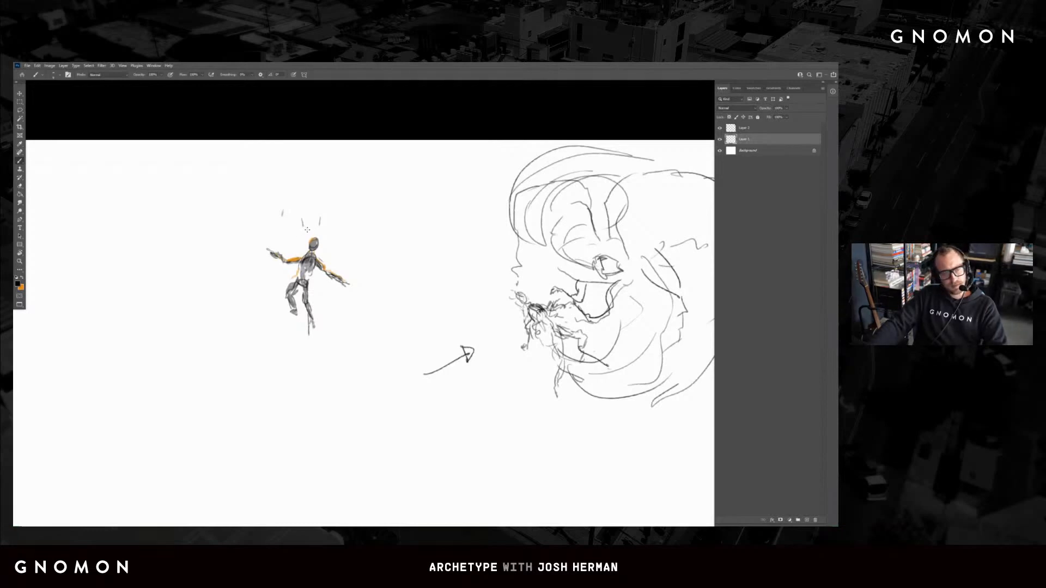
{"action": "left_click_drag", "start_coordinate": [307, 217], "coordinate": [317, 215]}
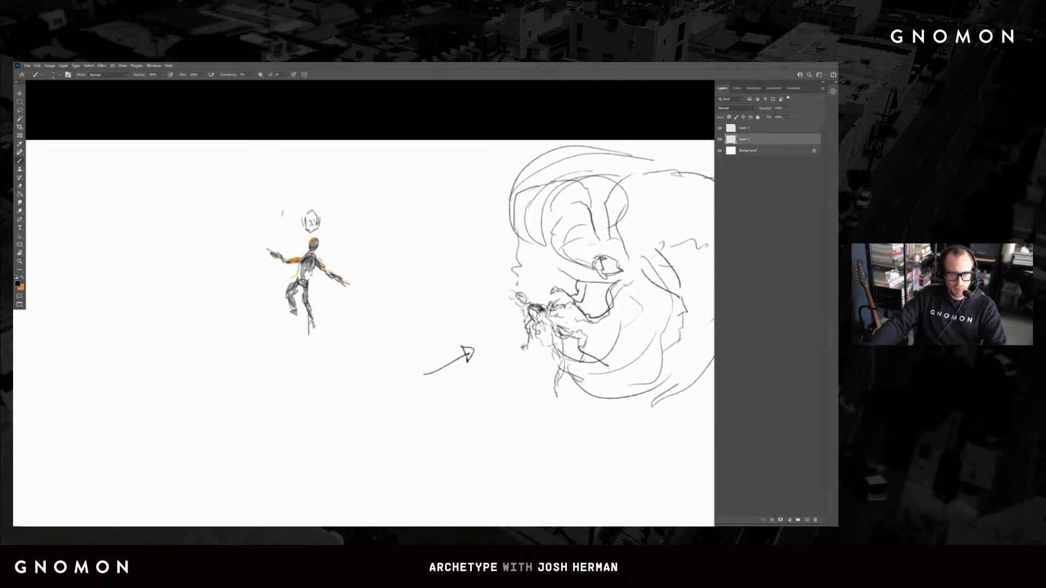
Draw loose curved contour lines above the small face and down beside the figure's outstretched arm
{"action": "mouse_move", "coordinate": [331, 180]}
{"action": "left_mouse_down"}
{"action": "mouse_move", "coordinate": [318, 204]}
{"action": "mouse_move", "coordinate": [362, 214]}
{"action": "mouse_move", "coordinate": [373, 268]}
{"action": "left_mouse_up"}
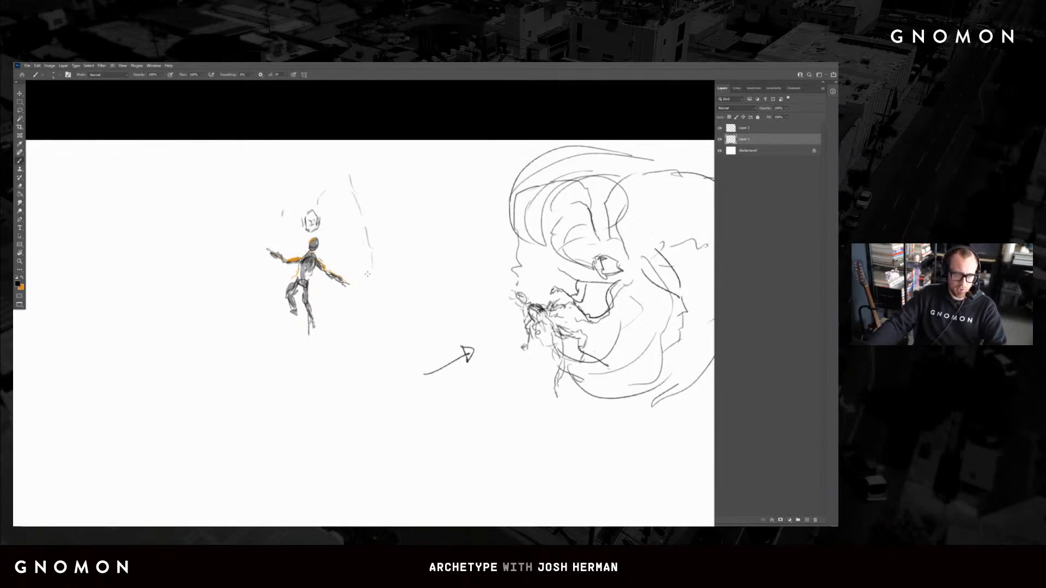
{"action": "mouse_move", "coordinate": [603, 174]}
{"action": "left_mouse_down"}
{"action": "mouse_move", "coordinate": [550, 337]}
{"action": "mouse_move", "coordinate": [516, 199]}
{"action": "left_mouse_up"}
{"action": "key", "text": "ctrl+z"}
{"action": "mouse_move", "coordinate": [291, 159]}
{"action": "left_mouse_down"}
{"action": "mouse_move", "coordinate": [309, 187]}
{"action": "mouse_move", "coordinate": [345, 162]}
{"action": "left_mouse_up"}
Draw a tall rectangular frame around the figure and face, undoing and redrawing its lower strokes
{"action": "mouse_move", "coordinate": [249, 156]}
{"action": "left_mouse_down"}
{"action": "mouse_move", "coordinate": [377, 146]}
{"action": "mouse_move", "coordinate": [237, 221]}
{"action": "mouse_move", "coordinate": [242, 376]}
{"action": "left_mouse_up"}
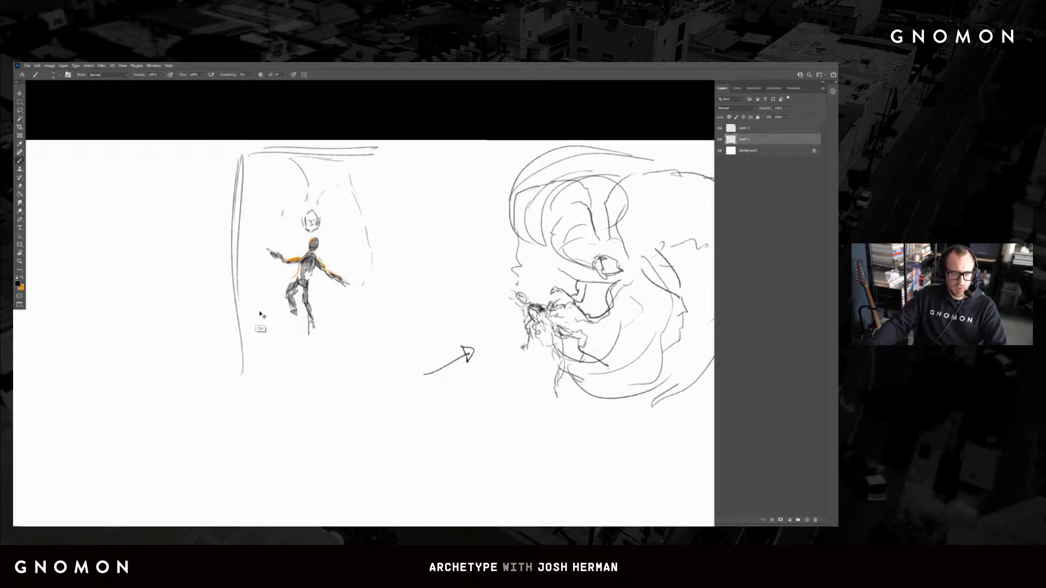
{"action": "mouse_move", "coordinate": [228, 312]}
{"action": "left_mouse_down"}
{"action": "mouse_move", "coordinate": [354, 300]}
{"action": "mouse_move", "coordinate": [356, 309]}
{"action": "mouse_move", "coordinate": [396, 308]}
{"action": "mouse_move", "coordinate": [324, 333]}
{"action": "left_mouse_up"}
{"action": "key", "text": "ctrl+z"}
{"action": "key", "text": "ctrl+z"}
{"action": "key", "text": "ctrl+z"}
{"action": "key", "text": "ctrl+z"}
{"action": "key", "text": "ctrl+z"}
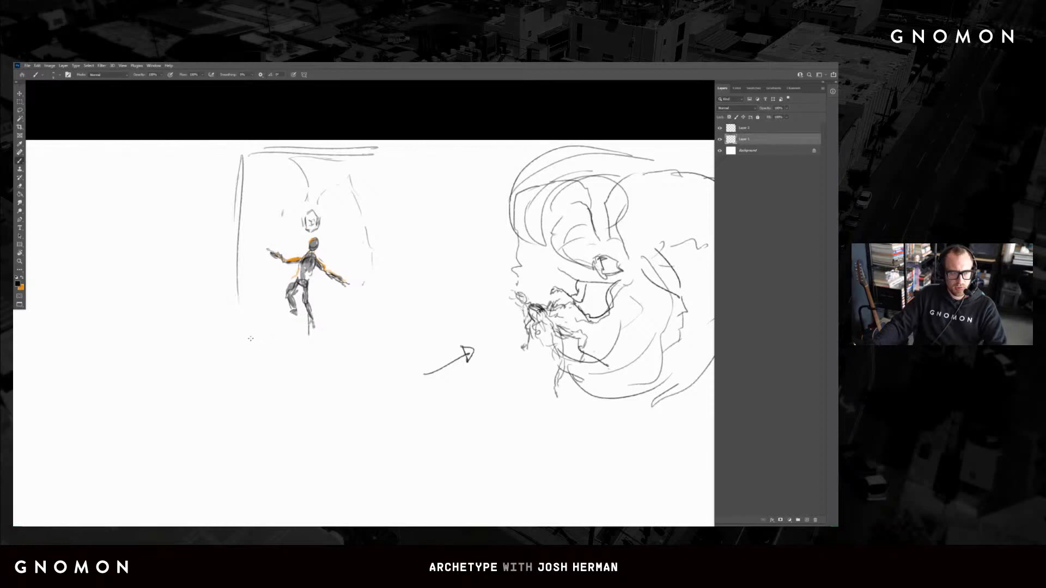
{"action": "left_click_drag", "start_coordinate": [253, 349], "coordinate": [385, 342]}
{"action": "left_click_drag", "start_coordinate": [379, 145], "coordinate": [373, 338]}
{"action": "left_click_drag", "start_coordinate": [238, 297], "coordinate": [238, 342]}
{"action": "mouse_move", "coordinate": [263, 171]}
{"action": "left_mouse_down"}
{"action": "mouse_move", "coordinate": [256, 180]}
{"action": "mouse_move", "coordinate": [236, 165]}
{"action": "left_mouse_up"}
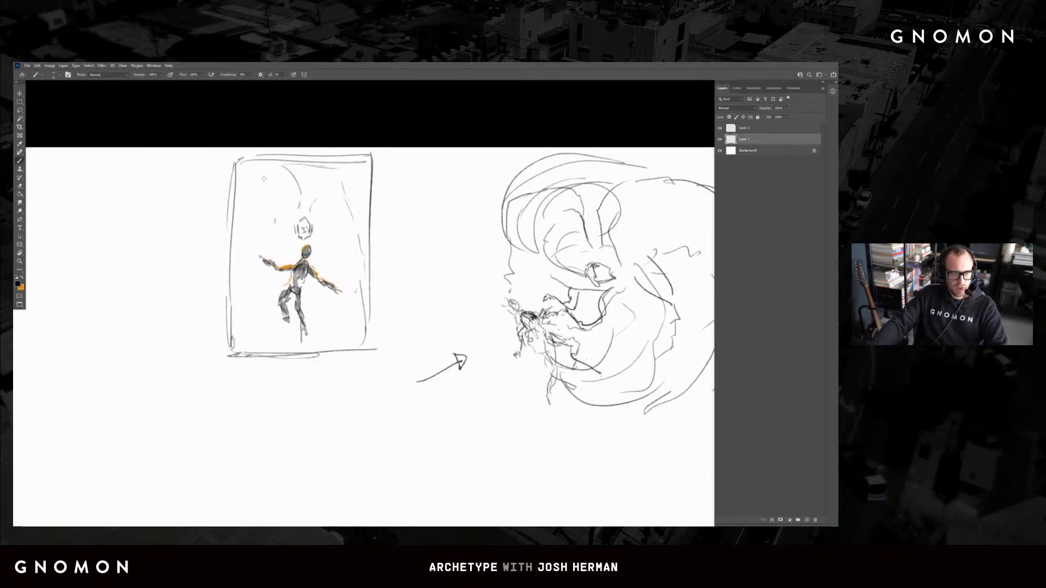
Paint a loose orange mass behind the figure and dark grey shapes spreading out at its hips
{"action": "key", "text": "x"}
{"action": "mouse_move", "coordinate": [291, 216]}
{"action": "left_mouse_down"}
{"action": "mouse_move", "coordinate": [294, 259]}
{"action": "mouse_move", "coordinate": [277, 258]}
{"action": "mouse_move", "coordinate": [286, 237]}
{"action": "left_mouse_up"}
{"action": "key", "text": "ctrl+z"}
{"action": "key", "text": "ctrl+z"}
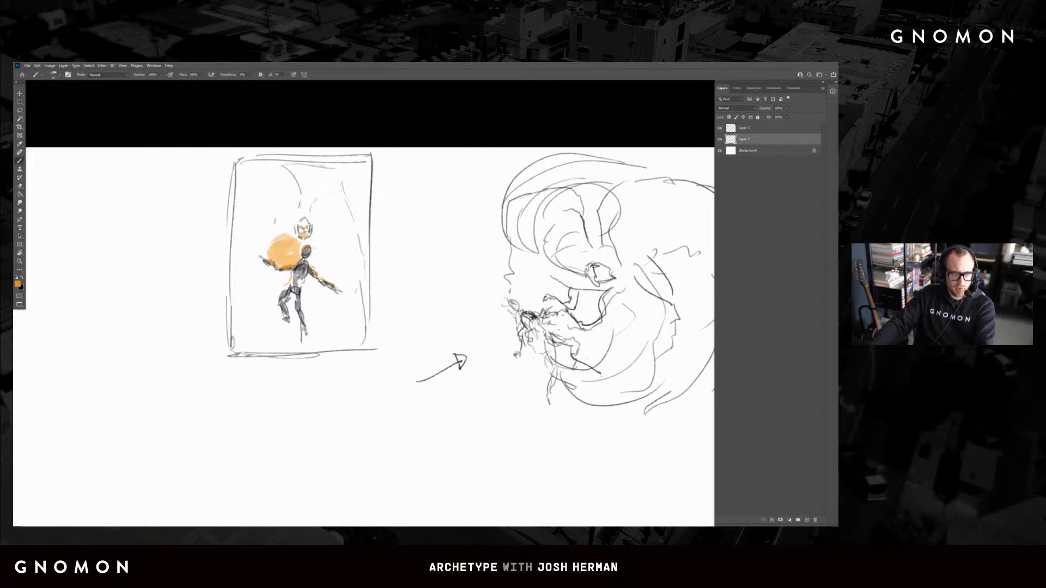
{"action": "mouse_move", "coordinate": [299, 247]}
{"action": "left_mouse_down"}
{"action": "mouse_move", "coordinate": [313, 241]}
{"action": "mouse_move", "coordinate": [315, 270]}
{"action": "mouse_move", "coordinate": [306, 240]}
{"action": "mouse_move", "coordinate": [316, 236]}
{"action": "mouse_move", "coordinate": [331, 275]}
{"action": "mouse_move", "coordinate": [308, 283]}
{"action": "mouse_move", "coordinate": [322, 292]}
{"action": "mouse_move", "coordinate": [279, 274]}
{"action": "mouse_move", "coordinate": [275, 286]}
{"action": "mouse_move", "coordinate": [253, 279]}
{"action": "mouse_move", "coordinate": [272, 267]}
{"action": "mouse_move", "coordinate": [346, 291]}
{"action": "mouse_move", "coordinate": [314, 297]}
{"action": "mouse_move", "coordinate": [345, 294]}
{"action": "mouse_move", "coordinate": [262, 281]}
{"action": "mouse_move", "coordinate": [272, 307]}
{"action": "mouse_move", "coordinate": [246, 280]}
{"action": "left_mouse_up"}
{"action": "key", "text": "x"}
{"action": "key", "text": "ctrl+z"}
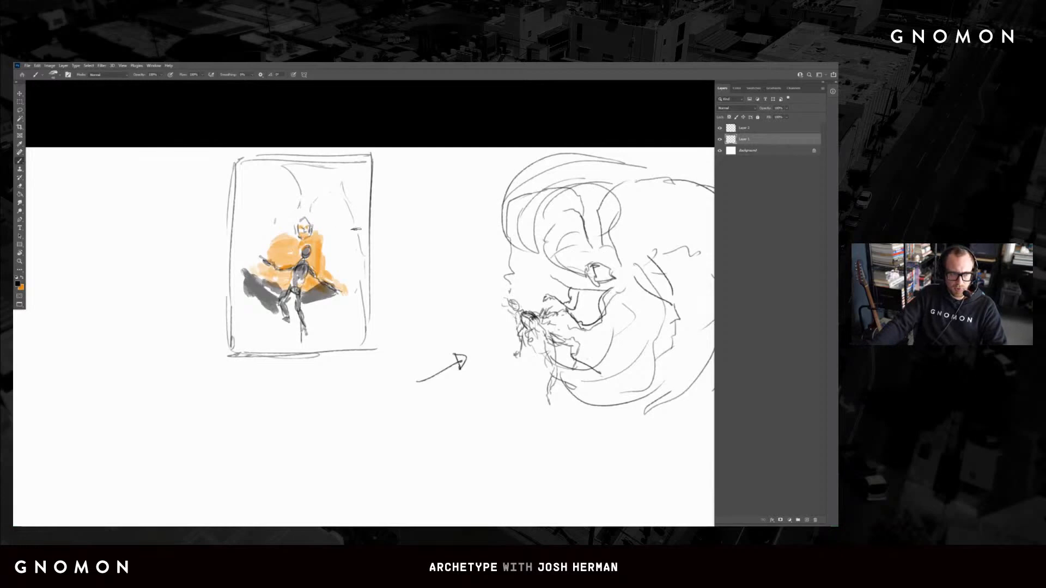
Paint a small solid black patch beside the creature's eye, and try a black oval over the framed face
{"action": "left_click_drag", "start_coordinate": [543, 253], "coordinate": [550, 267]}
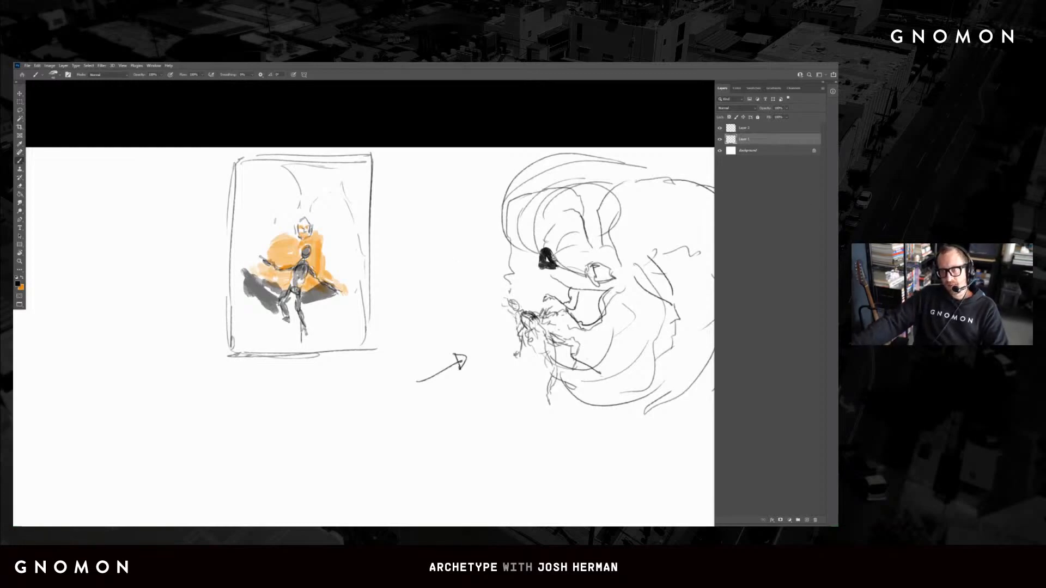
{"action": "left_click_drag", "start_coordinate": [303, 223], "coordinate": [303, 233]}
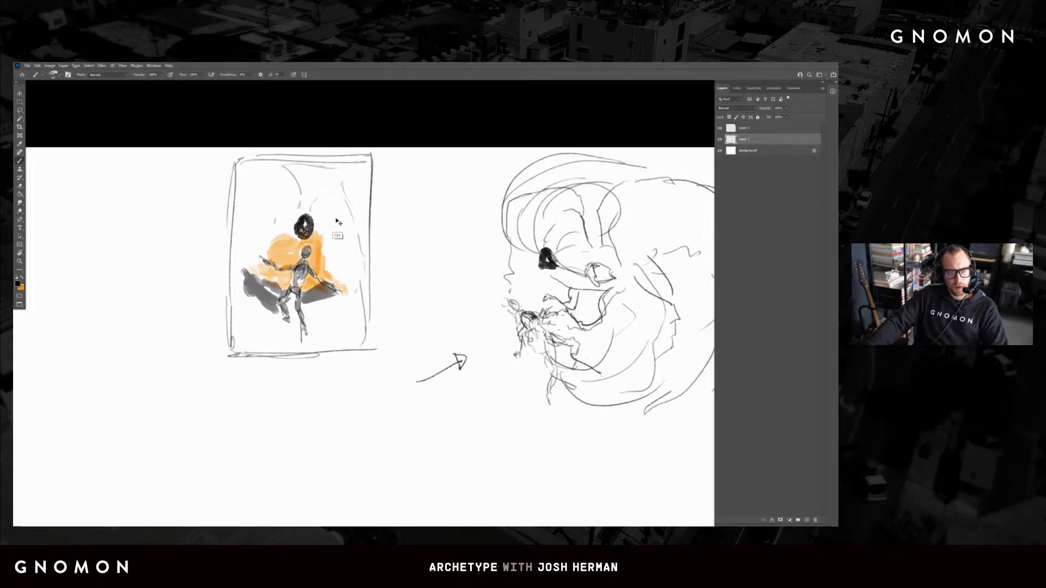
{"action": "key", "text": "ctrl+z"}
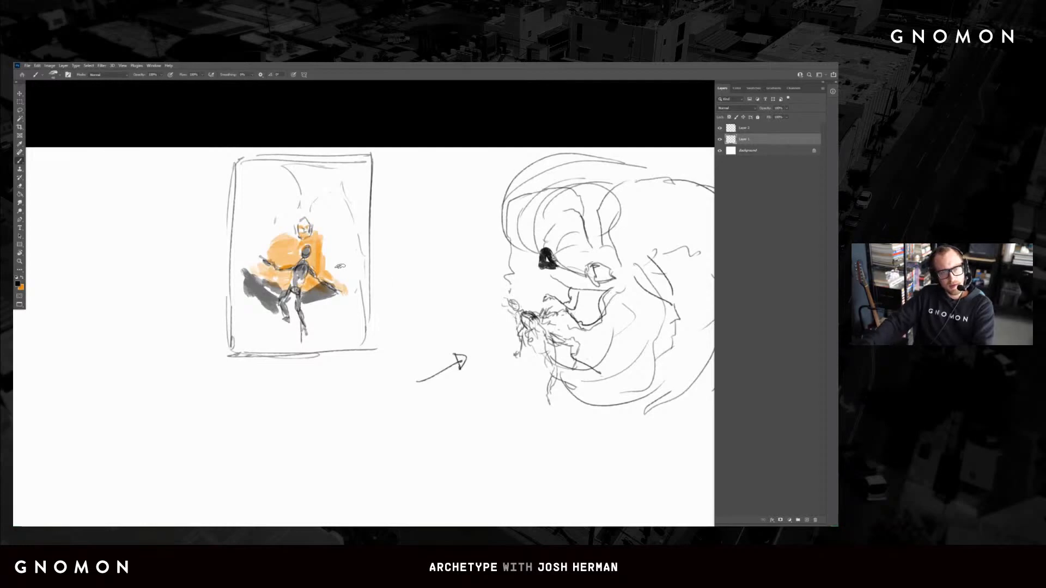
{"action": "left_click_drag", "start_coordinate": [590, 298], "coordinate": [594, 306]}
{"action": "key", "text": "ctrl+z"}
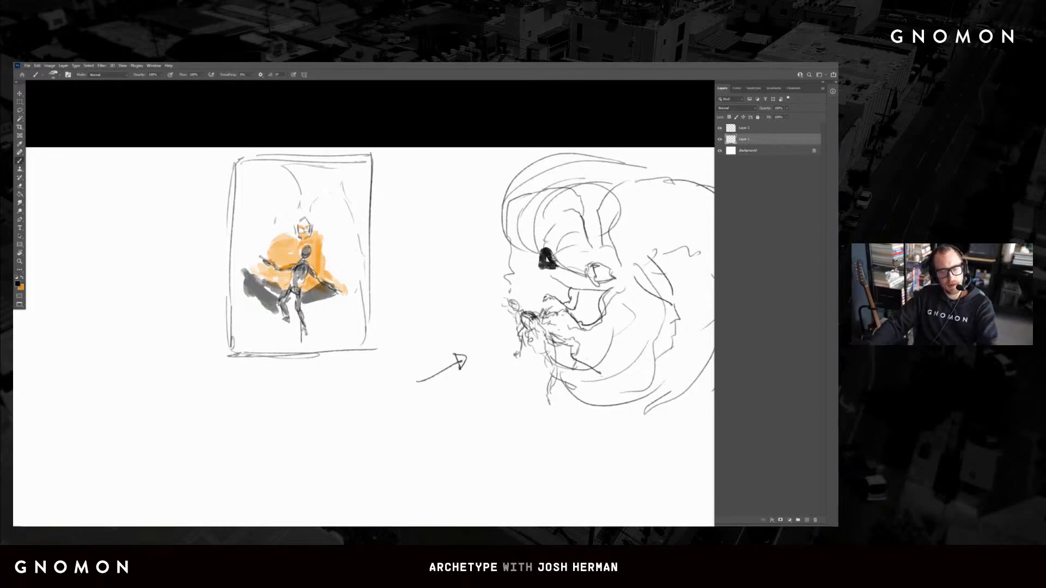
Sketch a curved arc in the frame's upper left area and add dark linework along the figure's raised arm
{"action": "mouse_move", "coordinate": [284, 192]}
{"action": "left_mouse_down"}
{"action": "mouse_move", "coordinate": [268, 182]}
{"action": "mouse_move", "coordinate": [246, 198]}
{"action": "mouse_move", "coordinate": [238, 259]}
{"action": "left_mouse_up"}
{"action": "key", "text": "ctrl+z"}
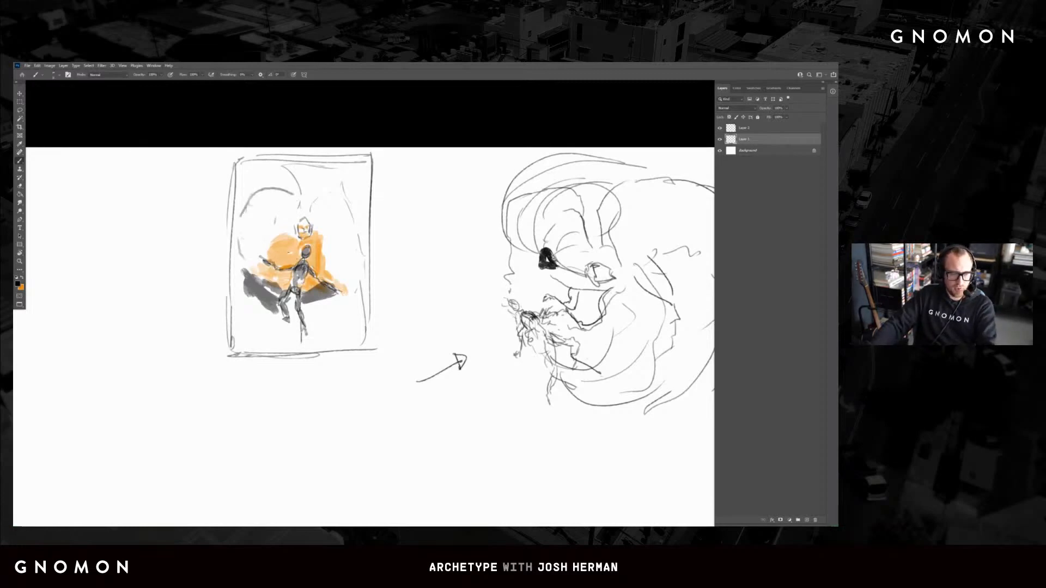
{"action": "mouse_move", "coordinate": [276, 256]}
{"action": "left_mouse_down"}
{"action": "mouse_move", "coordinate": [292, 252]}
{"action": "mouse_move", "coordinate": [297, 265]}
{"action": "left_mouse_up"}
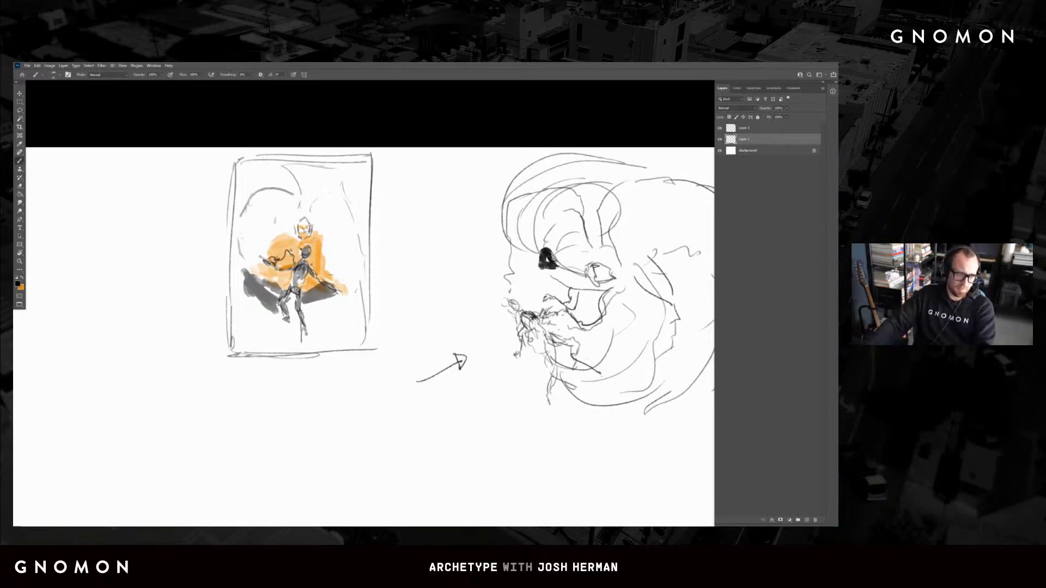
{"action": "mouse_move", "coordinate": [305, 206]}
{"action": "left_mouse_down"}
{"action": "mouse_move", "coordinate": [297, 235]}
{"action": "mouse_move", "coordinate": [323, 219]}
{"action": "mouse_move", "coordinate": [311, 270]}
{"action": "left_mouse_up"}
{"action": "key", "text": "ctrl+z"}
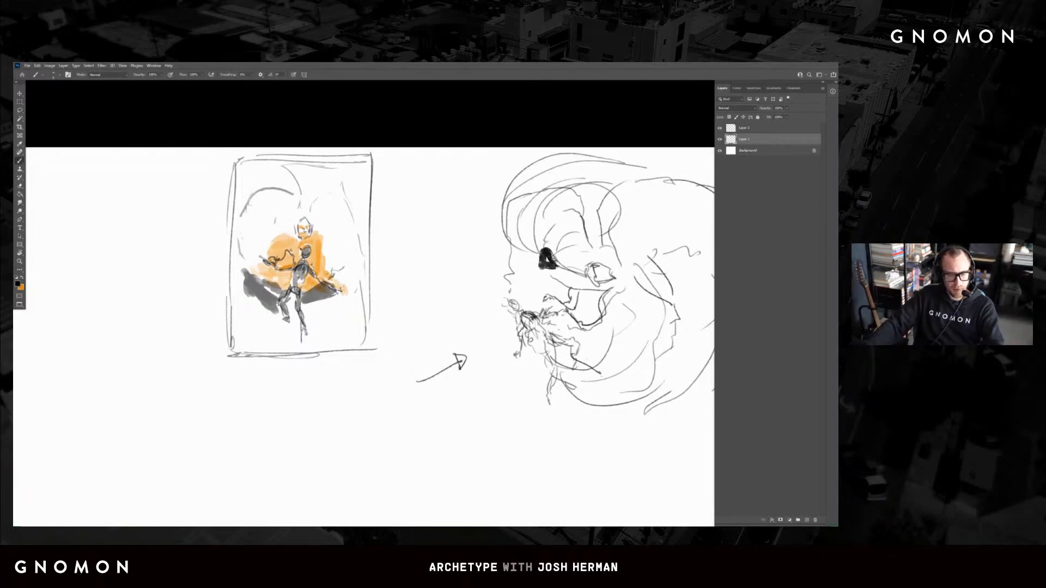
Add curved and angular shapes on both sides of the framed figure and jagged strokes along the grey masses
{"action": "mouse_move", "coordinate": [343, 268]}
{"action": "left_mouse_down"}
{"action": "mouse_move", "coordinate": [366, 228]}
{"action": "mouse_move", "coordinate": [321, 248]}
{"action": "mouse_move", "coordinate": [332, 270]}
{"action": "left_mouse_up"}
{"action": "mouse_move", "coordinate": [334, 226]}
{"action": "left_mouse_down"}
{"action": "mouse_move", "coordinate": [328, 255]}
{"action": "mouse_move", "coordinate": [343, 254]}
{"action": "mouse_move", "coordinate": [351, 288]}
{"action": "left_mouse_up"}
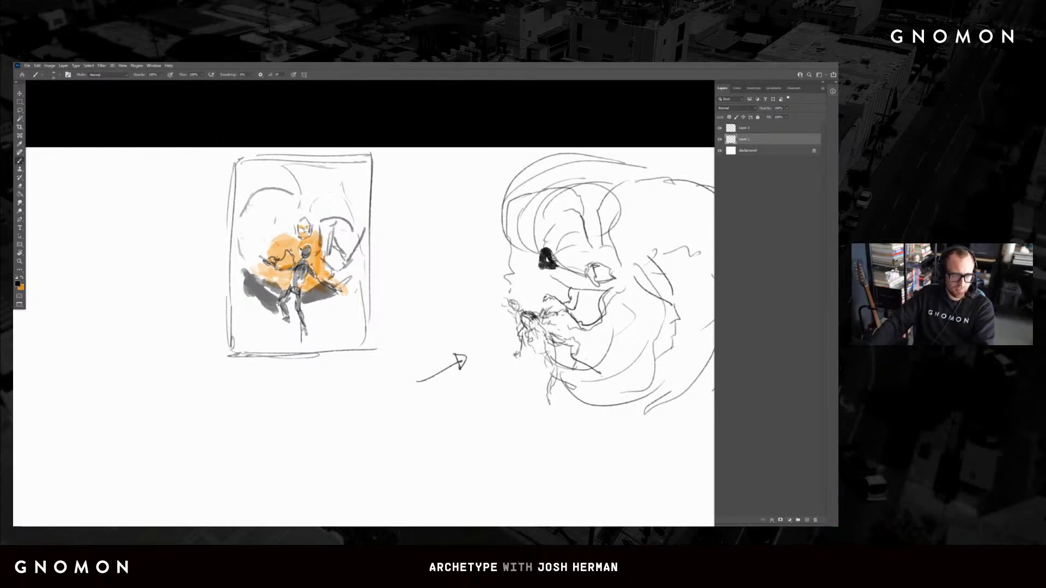
{"action": "mouse_move", "coordinate": [282, 243]}
{"action": "left_mouse_down"}
{"action": "mouse_move", "coordinate": [272, 250]}
{"action": "mouse_move", "coordinate": [280, 243]}
{"action": "mouse_move", "coordinate": [272, 222]}
{"action": "mouse_move", "coordinate": [249, 239]}
{"action": "mouse_move", "coordinate": [240, 303]}
{"action": "mouse_move", "coordinate": [243, 282]}
{"action": "left_mouse_up"}
{"action": "left_click_drag", "start_coordinate": [238, 289], "coordinate": [237, 301]}
{"action": "left_click_drag", "start_coordinate": [252, 297], "coordinate": [251, 313]}
{"action": "left_click_drag", "start_coordinate": [270, 310], "coordinate": [273, 330]}
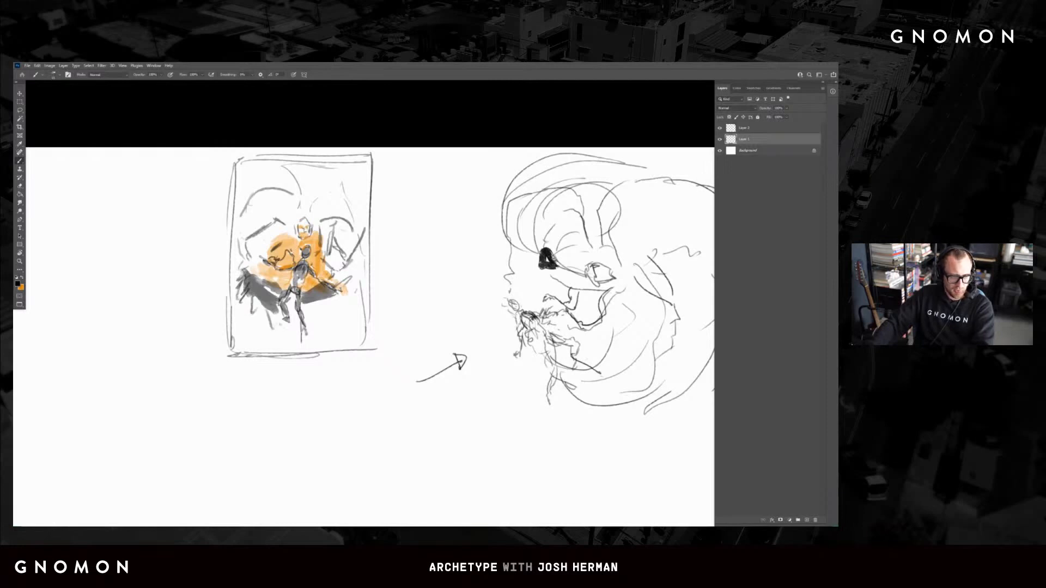
{"action": "left_click_drag", "start_coordinate": [339, 297], "coordinate": [345, 313]}
Marquee-select the framed figure, clear the selection, and make the layer above Layer 1 active
{"action": "key", "text": "m"}
{"action": "left_click_drag", "start_coordinate": [261, 184], "coordinate": [342, 301]}
{"action": "key", "text": "ctrl+d"}
{"action": "key", "text": "alt+]"}
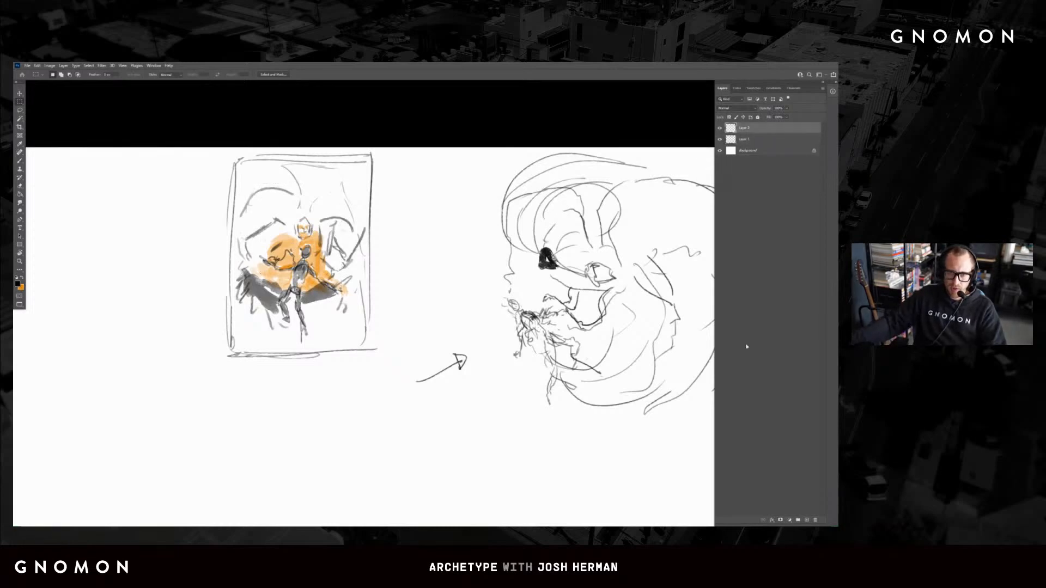
Add a new layer and fill everything outside a fixed-ratio portrait rectangle around the framed figure with black
{"action": "left_click", "coordinate": [808, 522]}
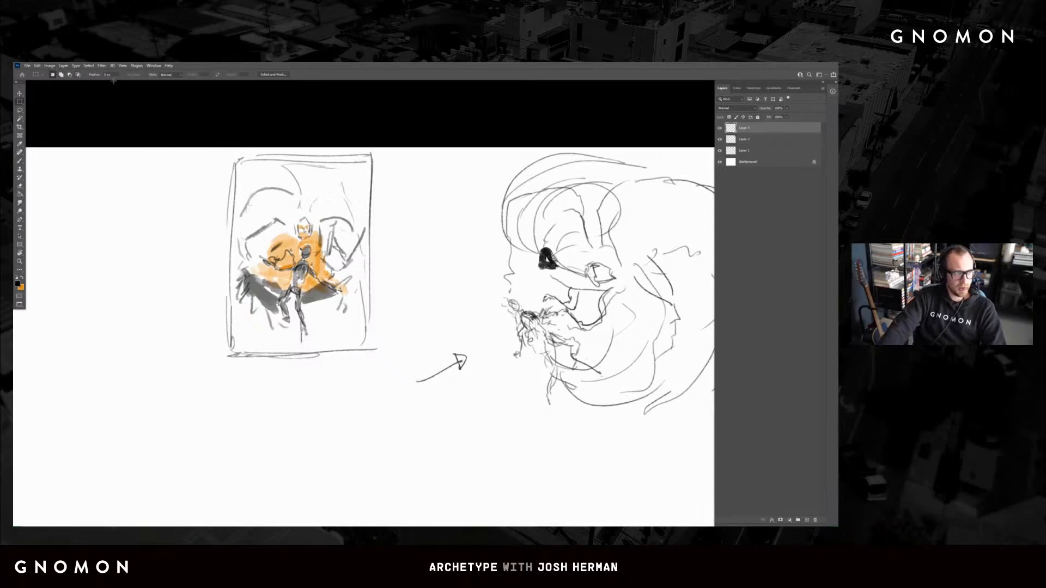
{"action": "left_click", "coordinate": [171, 75]}
{"action": "left_click", "coordinate": [175, 86]}
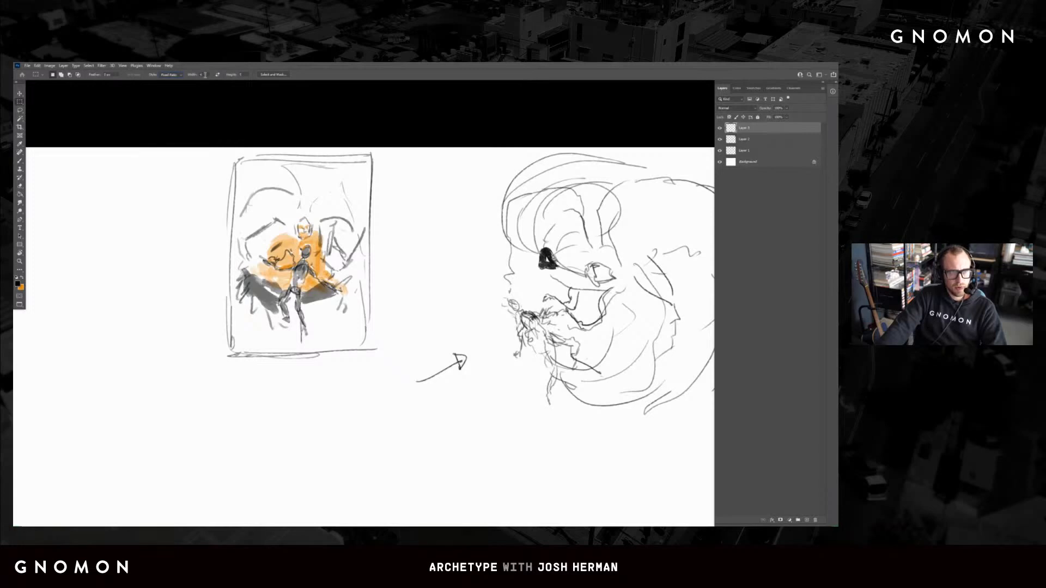
{"action": "left_click_drag", "start_coordinate": [276, 226], "coordinate": [348, 461]}
{"action": "key", "text": "ctrl+shift+i"}
{"action": "key", "text": "g"}
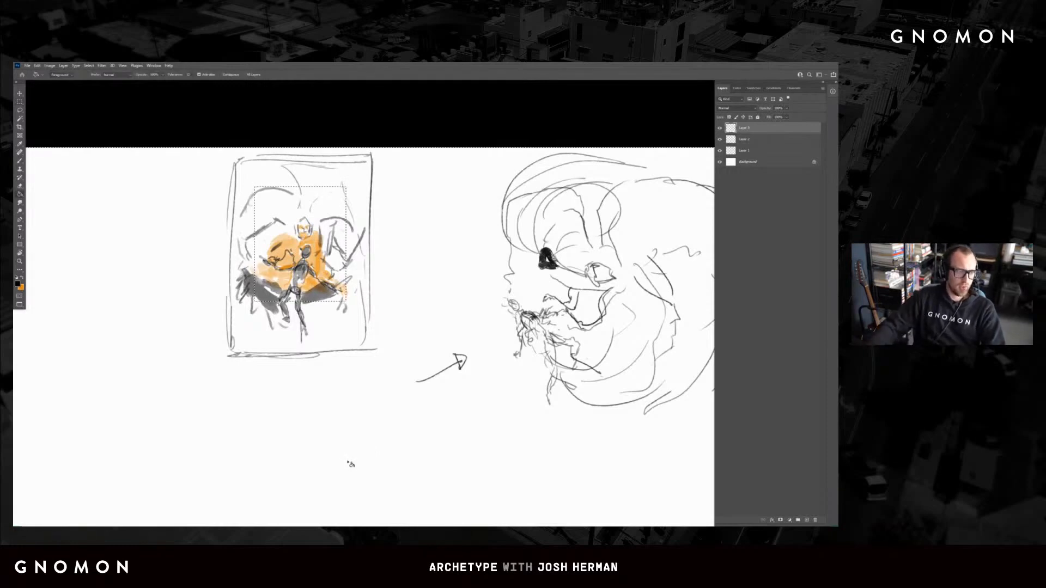
{"action": "left_click", "coordinate": [375, 341]}
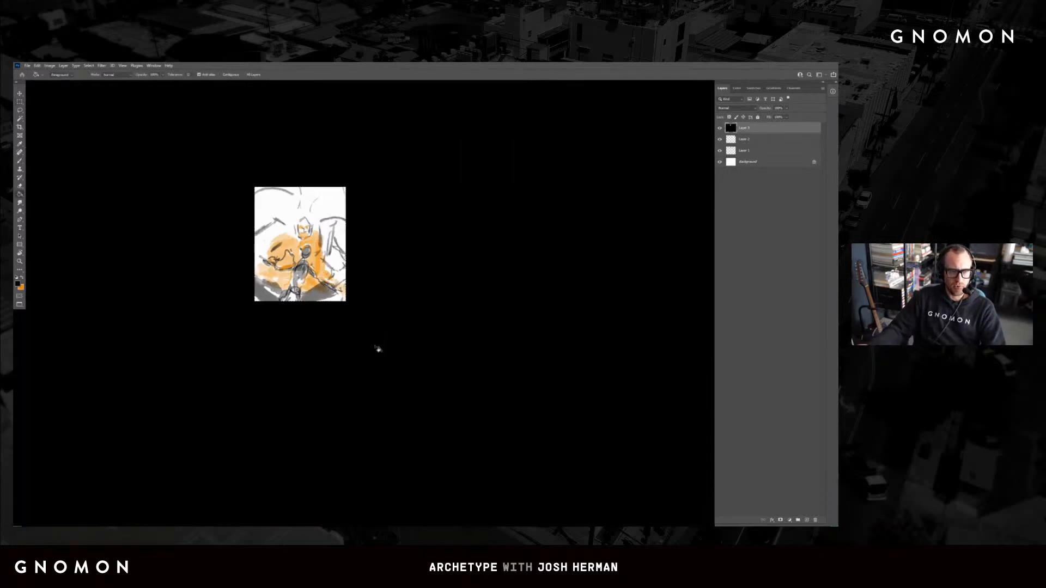
Shift the black matte downward and fill the uncovered canvas above it with black using a contiguous fill
{"action": "key", "text": "v"}
{"action": "left_click_drag", "start_coordinate": [396, 267], "coordinate": [408, 402]}
{"action": "key", "text": "g"}
{"action": "left_click", "coordinate": [393, 260]}
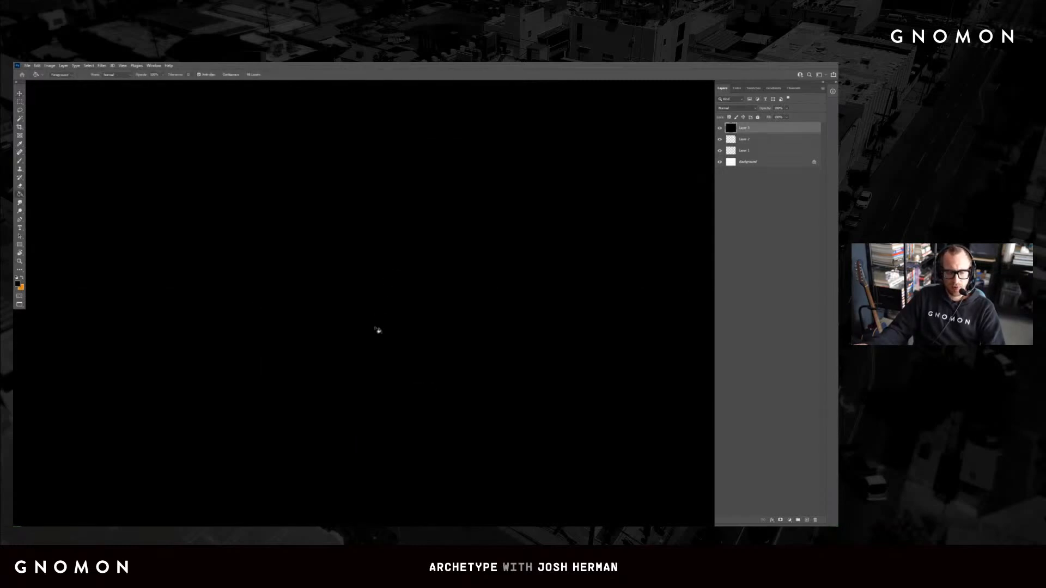
{"action": "key", "text": "ctrl+z"}
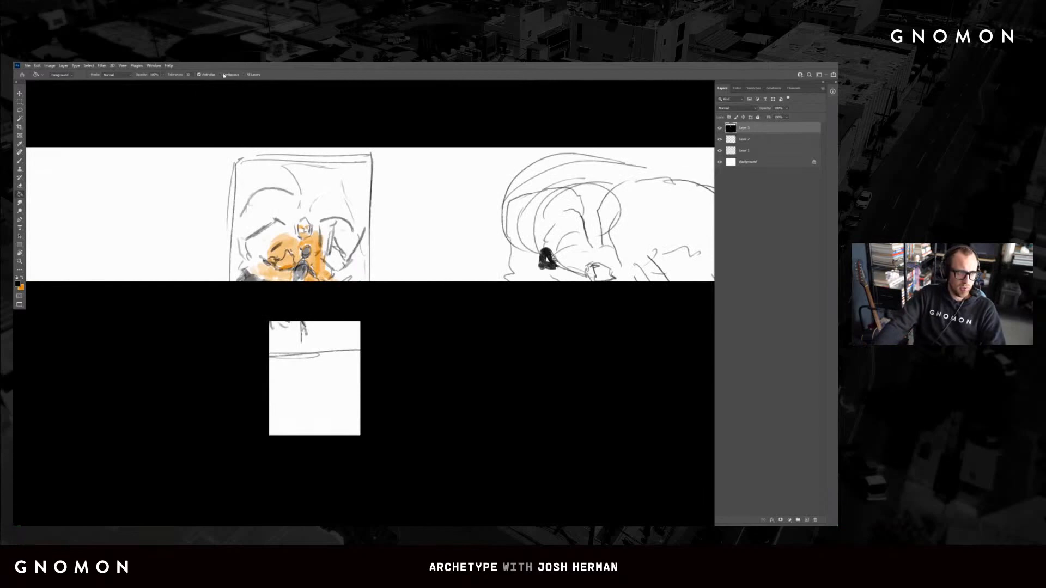
{"action": "left_click", "coordinate": [327, 261]}
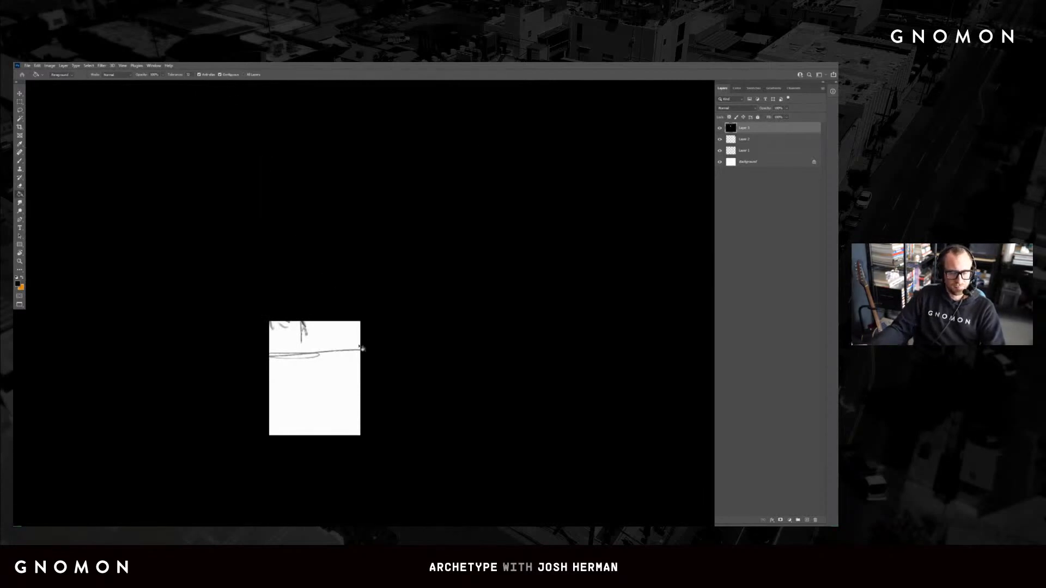
Move the matte's opening back over the framed figure and enlarge it by deleting a larger fixed-ratio rectangle
{"action": "key", "text": "v"}
{"action": "mouse_move", "coordinate": [356, 457]}
{"action": "left_mouse_down"}
{"action": "mouse_move", "coordinate": [314, 368]}
{"action": "mouse_move", "coordinate": [318, 330]}
{"action": "left_mouse_up"}
{"action": "key", "text": "m"}
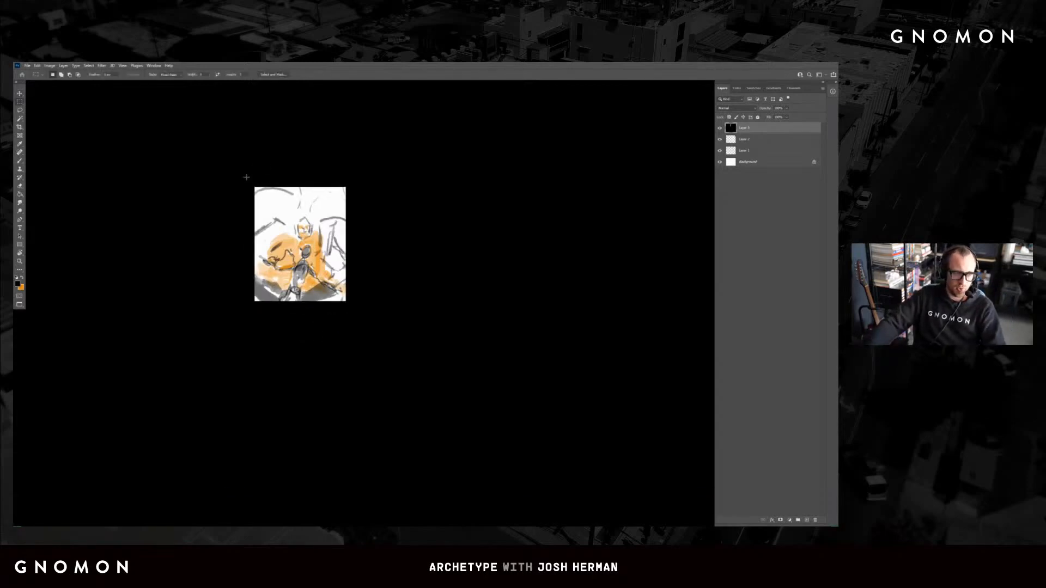
{"action": "mouse_move", "coordinate": [247, 177]}
{"action": "left_mouse_down"}
{"action": "mouse_move", "coordinate": [374, 354]}
{"action": "mouse_move", "coordinate": [355, 350]}
{"action": "left_mouse_up"}
{"action": "key", "text": "Delete"}
{"action": "key", "text": "ctrl+d"}
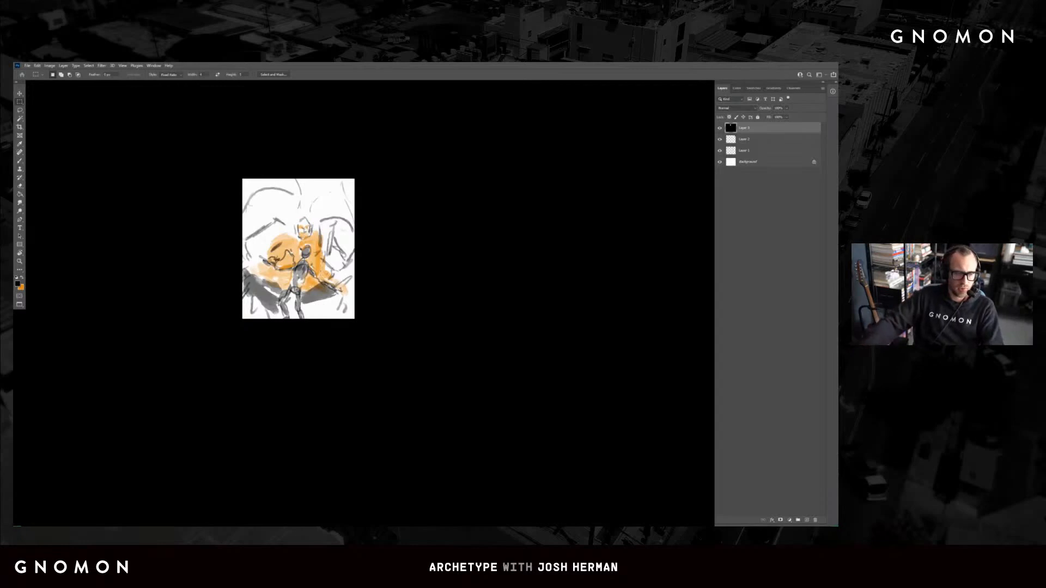
Nudge the matte's opening into place around the figure, and hide the matte layer to compare the crop with the full sketch
{"action": "key", "text": "v"}
{"action": "mouse_move", "coordinate": [344, 311]}
{"action": "left_mouse_down"}
{"action": "mouse_move", "coordinate": [345, 293]}
{"action": "mouse_move", "coordinate": [347, 306]}
{"action": "mouse_move", "coordinate": [360, 291]}
{"action": "mouse_move", "coordinate": [345, 320]}
{"action": "left_mouse_up"}
{"action": "key", "text": "b"}
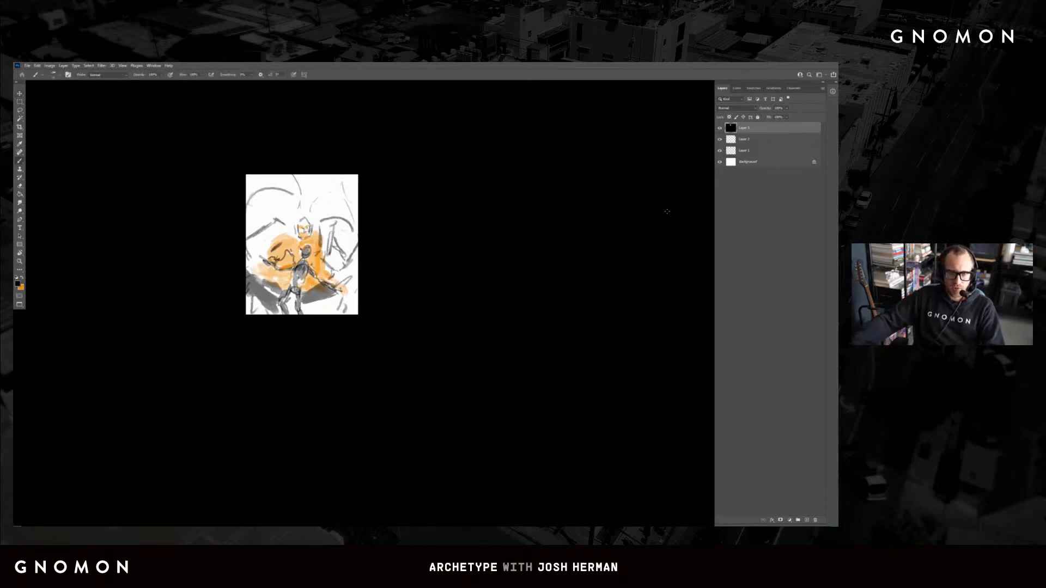
{"action": "left_click", "coordinate": [720, 129]}
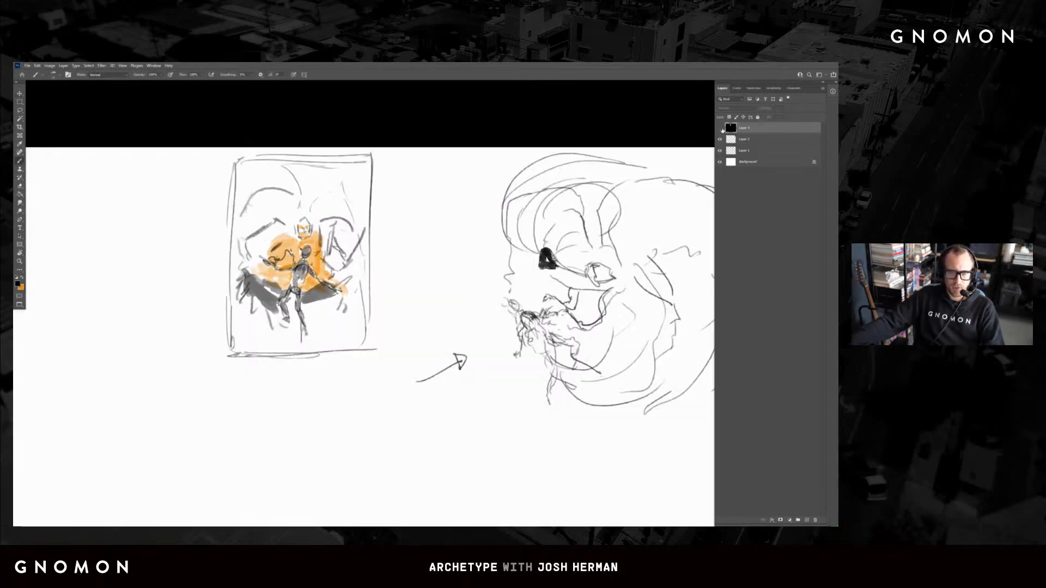
{"action": "left_click", "coordinate": [719, 128]}
{"action": "left_click", "coordinate": [720, 128]}
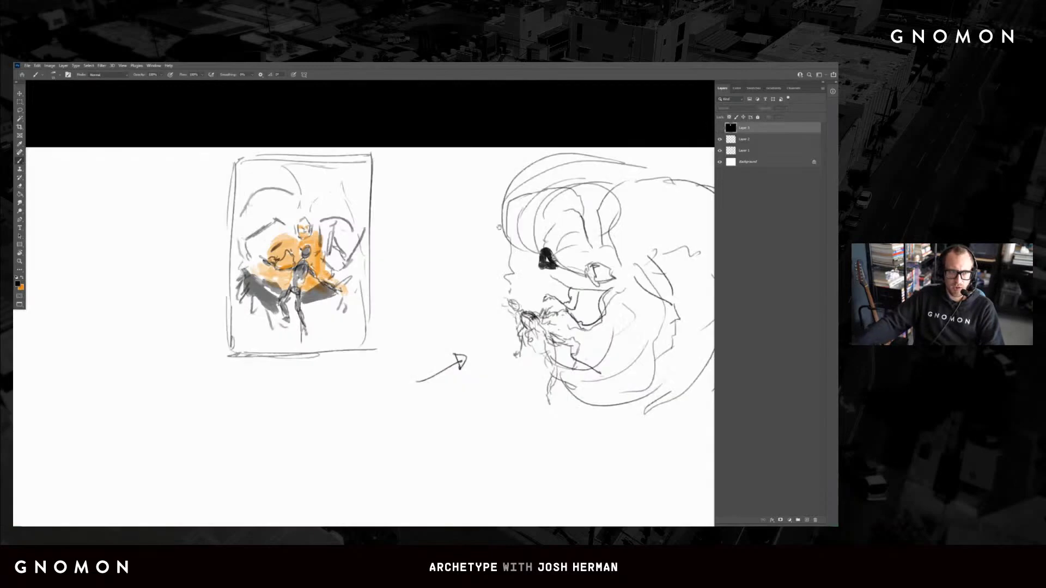
Toggle the main sketch layer off and on to check its contents, and make the layer above it active
{"action": "left_click_drag", "start_coordinate": [556, 231], "coordinate": [434, 234]}
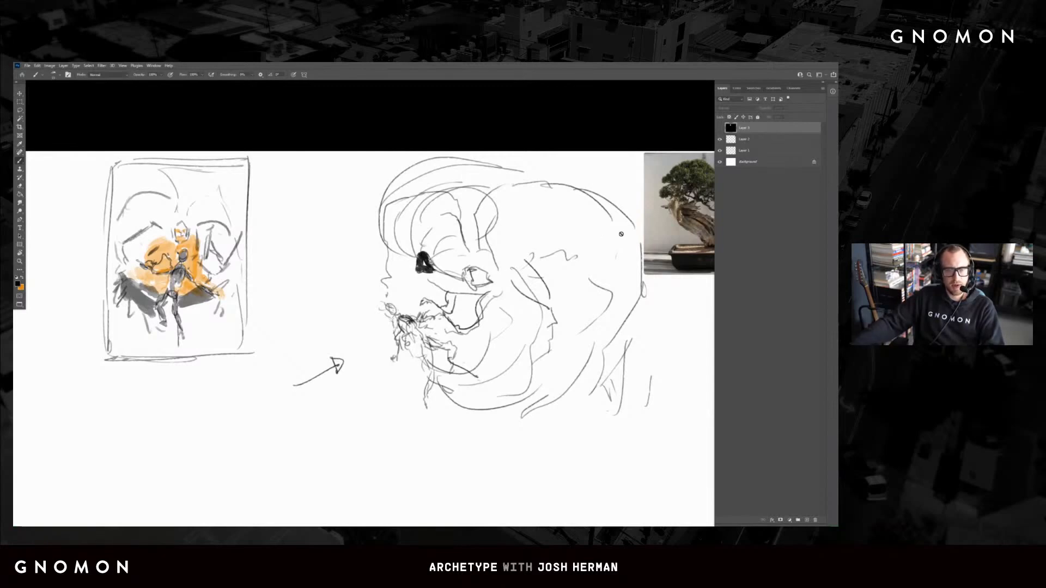
{"action": "left_click", "coordinate": [751, 150]}
{"action": "left_click", "coordinate": [720, 151]}
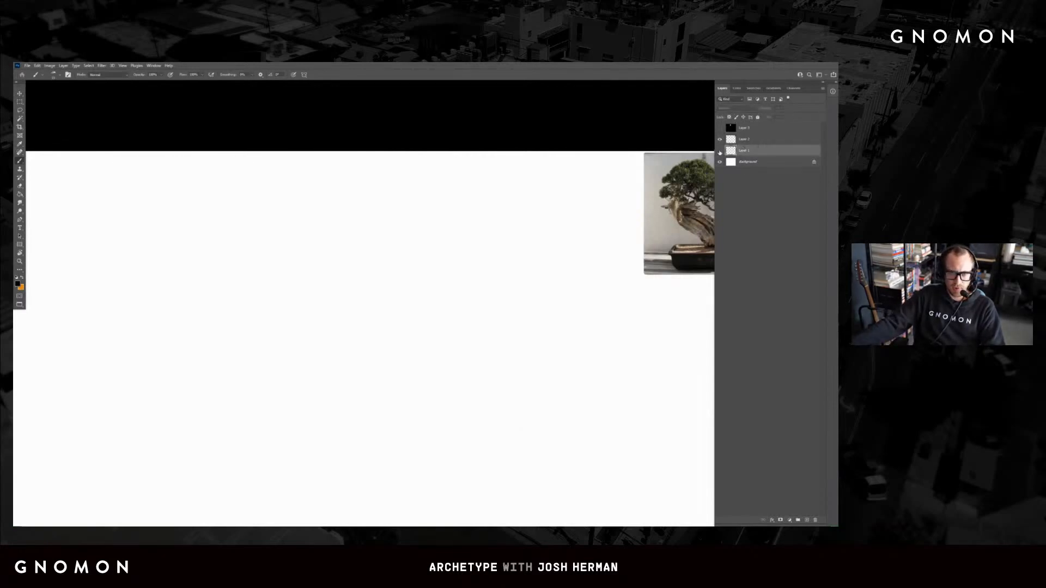
{"action": "left_click", "coordinate": [719, 151]}
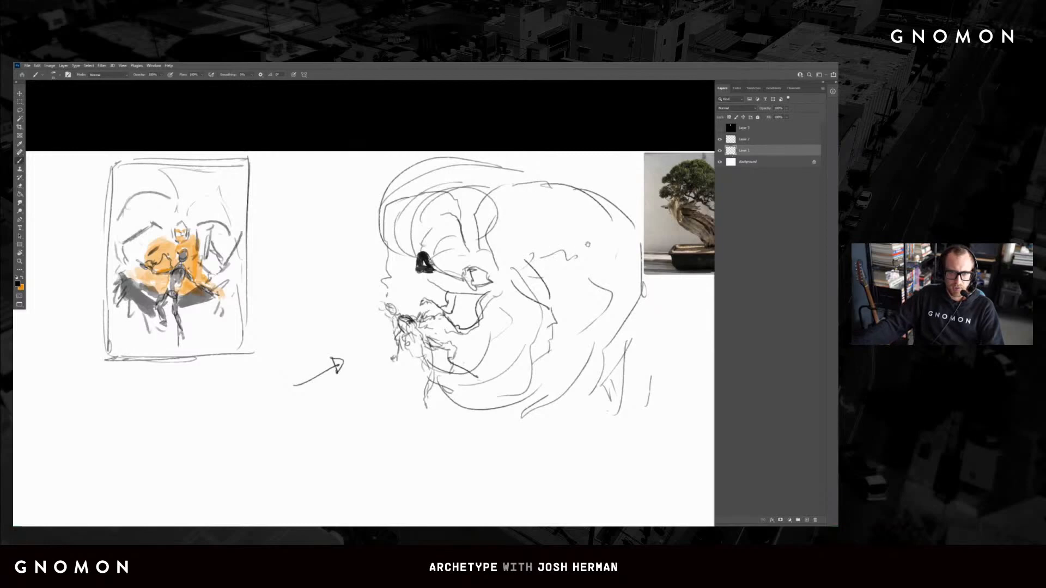
{"action": "left_click_drag", "start_coordinate": [588, 245], "coordinate": [511, 243]}
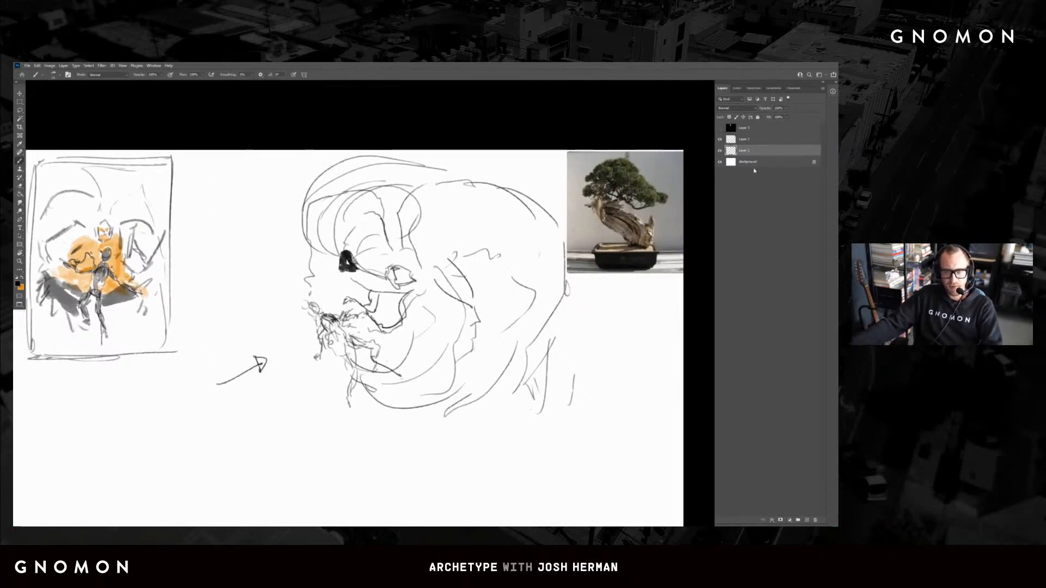
{"action": "left_click", "coordinate": [749, 140]}
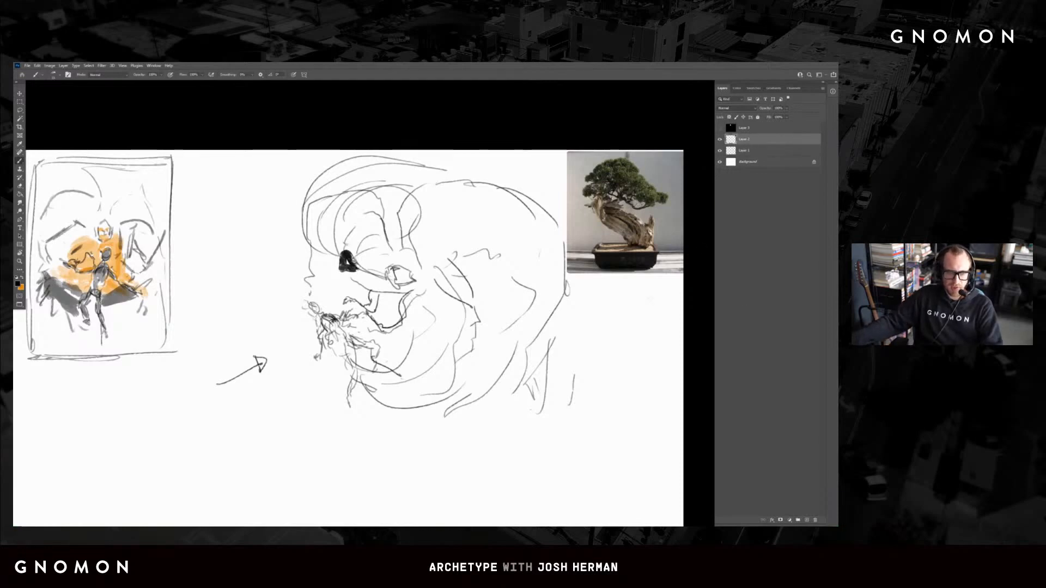
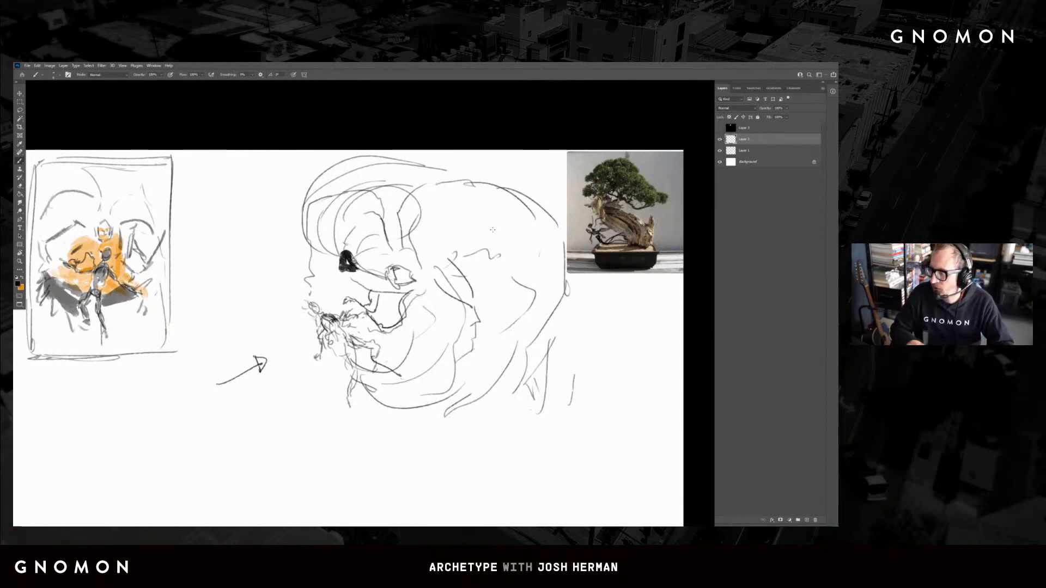
Show the black matte layer, move its opening over the creature's face to test the crop, and hide the matte again
{"action": "left_click_drag", "start_coordinate": [345, 239], "coordinate": [396, 239]}
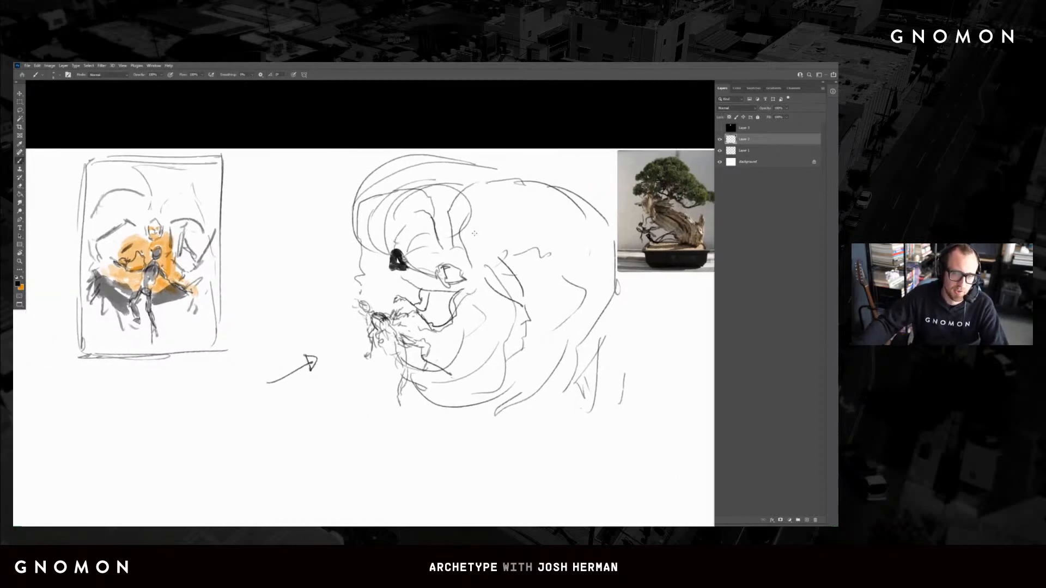
{"action": "left_click", "coordinate": [733, 130]}
{"action": "key", "text": "v"}
{"action": "left_click_drag", "start_coordinate": [402, 287], "coordinate": [645, 302]}
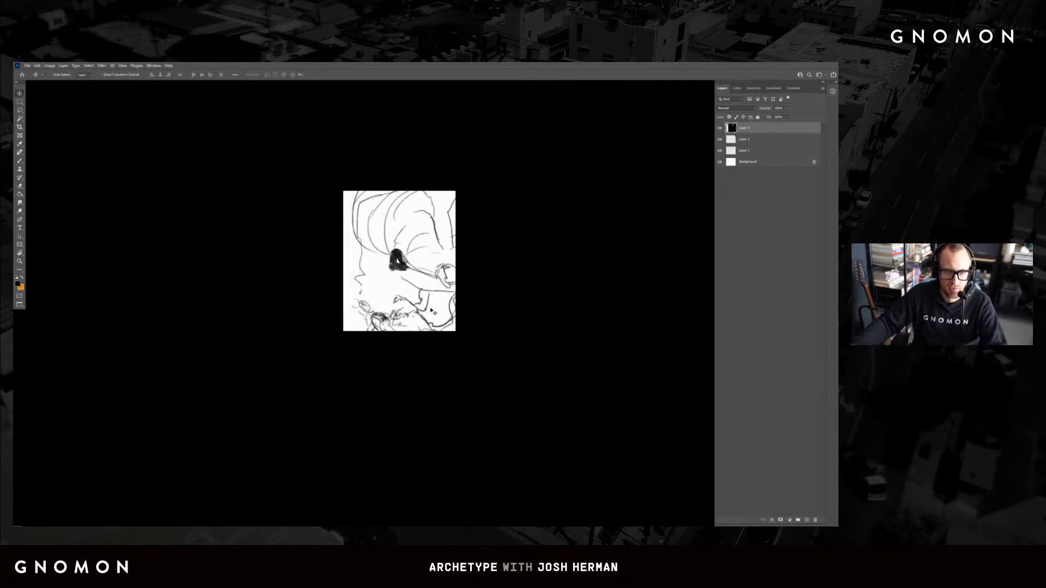
{"action": "left_click_drag", "start_coordinate": [431, 310], "coordinate": [441, 339]}
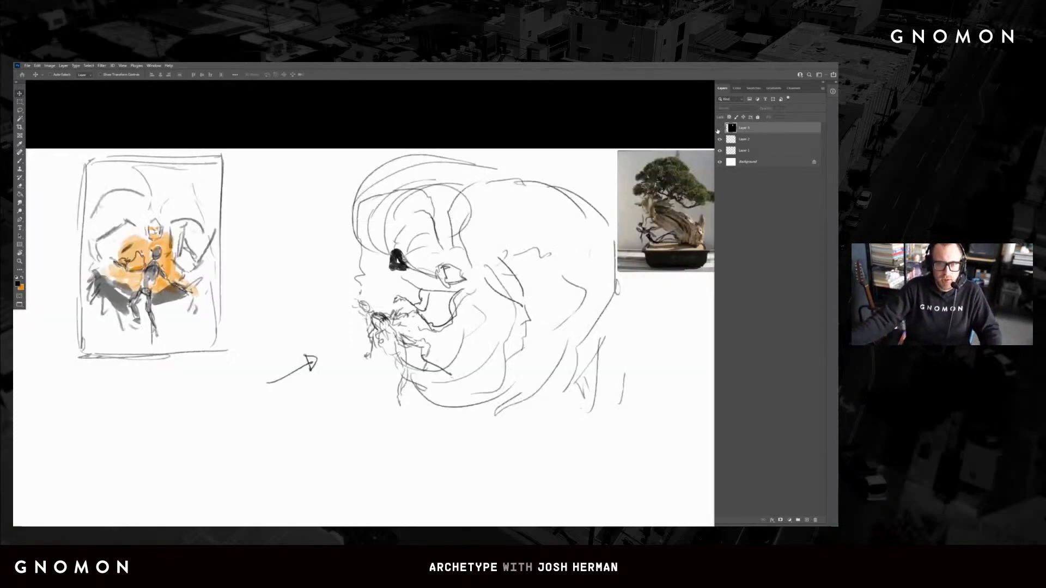
{"action": "left_click", "coordinate": [720, 128]}
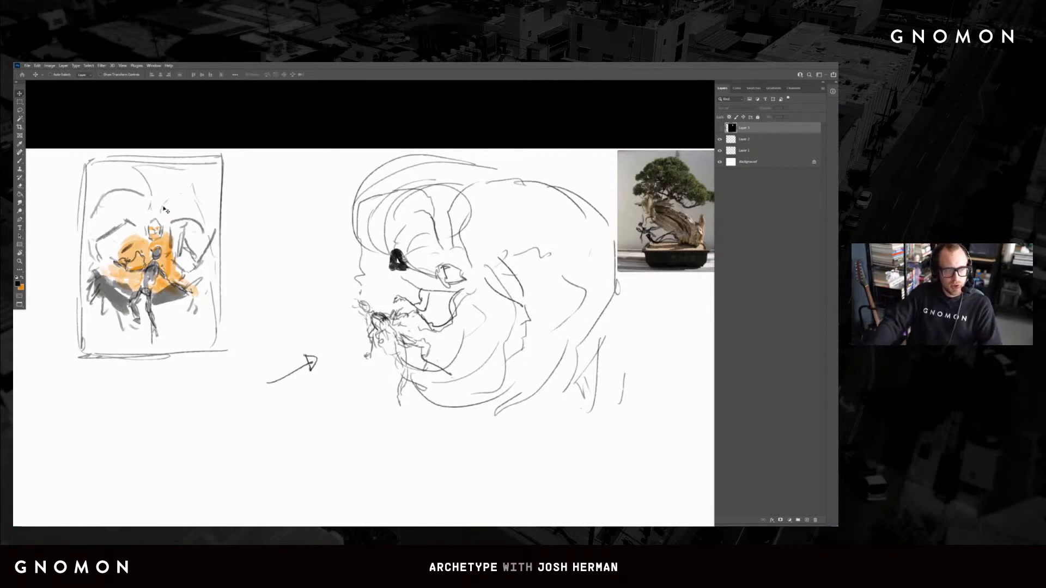
Examine the framed thumbnail, the large creature sketch and the bonsai reference photo in relation to each other
{"action": "key", "text": "z"}
{"action": "left_click", "coordinate": [509, 307], "text": "alt"}
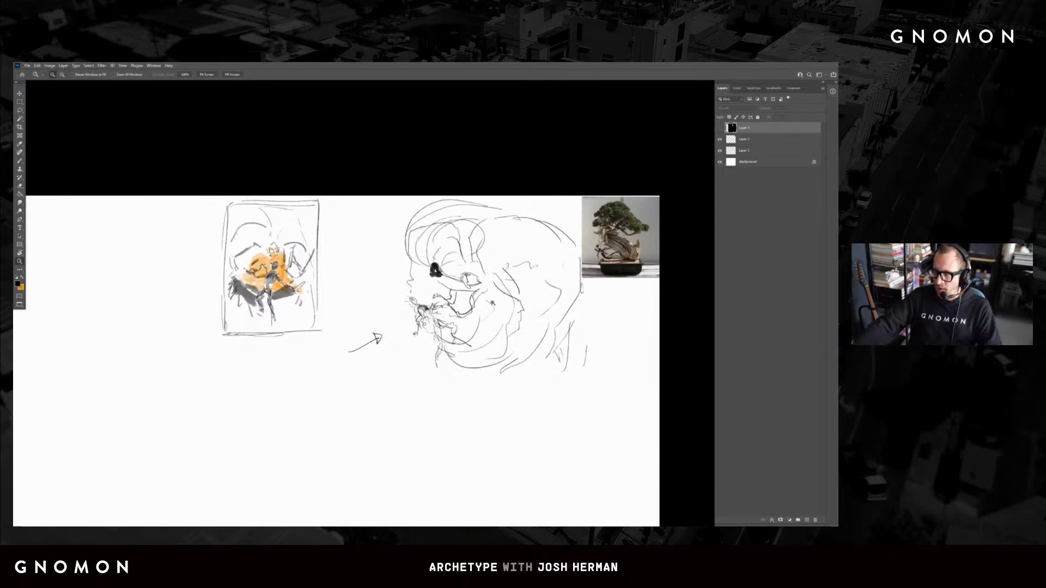
{"action": "left_click_drag", "start_coordinate": [457, 337], "coordinate": [448, 311]}
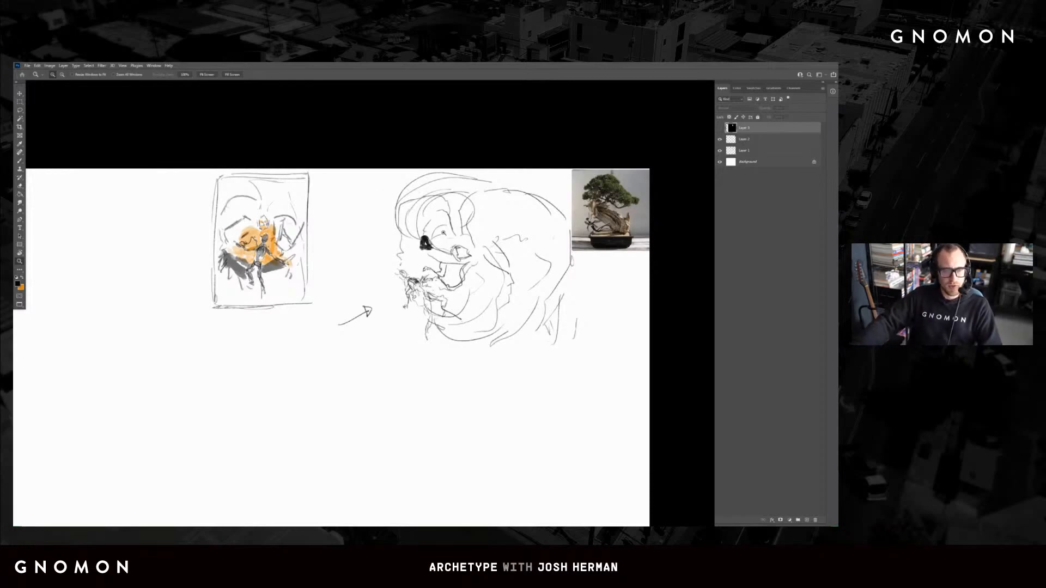
{"action": "left_click", "coordinate": [476, 241]}
{"action": "key", "text": "b"}
{"action": "left_click_drag", "start_coordinate": [520, 205], "coordinate": [465, 212]}
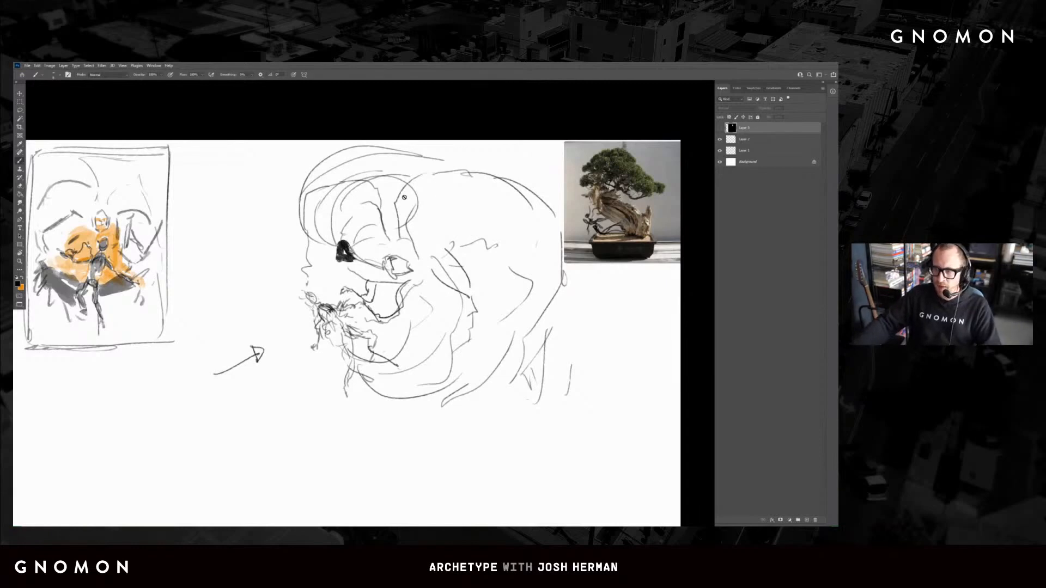
{"action": "left_click_drag", "start_coordinate": [200, 246], "coordinate": [320, 267]}
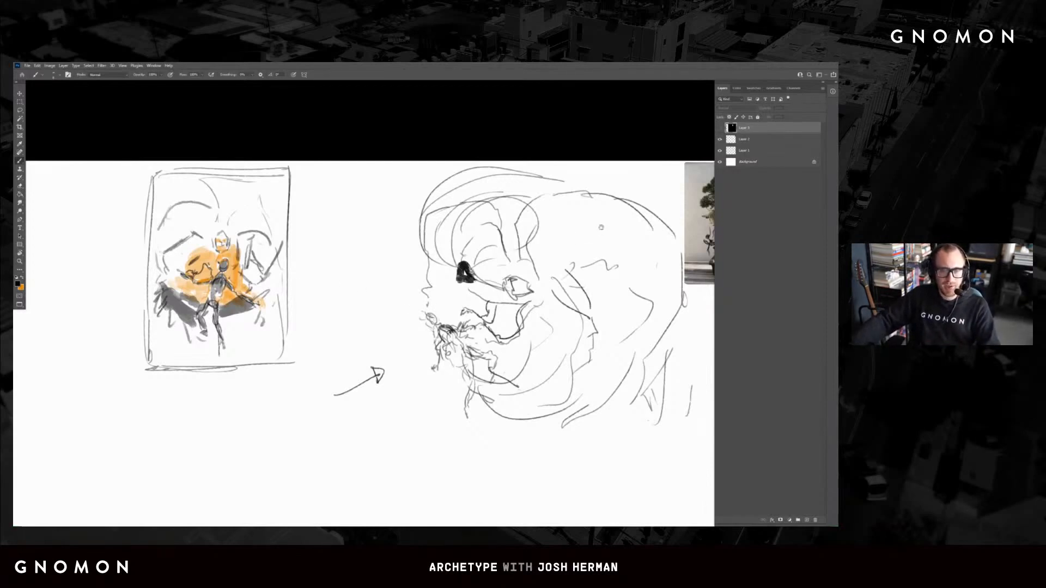
{"action": "left_click_drag", "start_coordinate": [601, 228], "coordinate": [515, 244]}
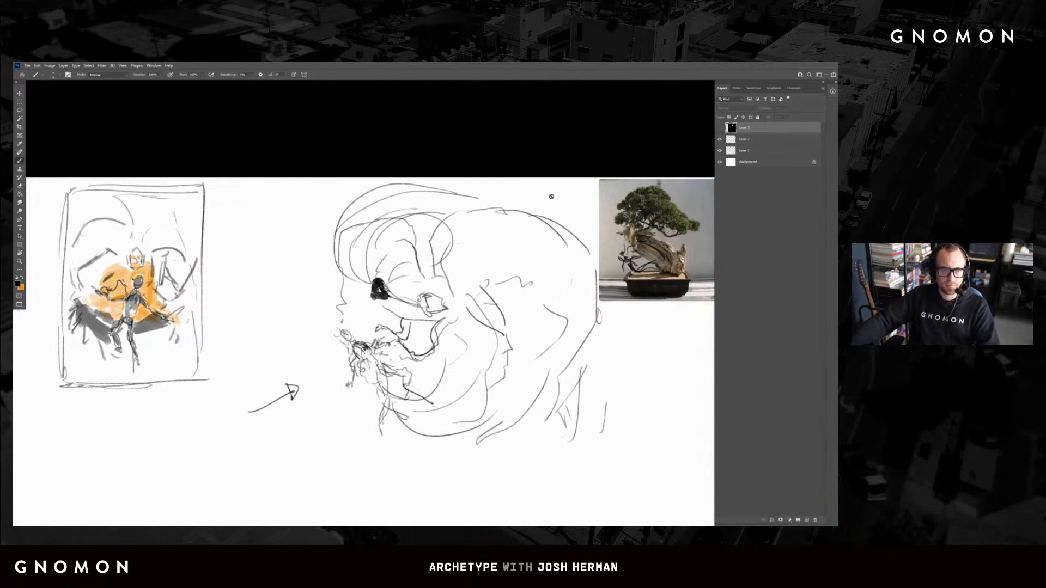
{"action": "left_click_drag", "start_coordinate": [562, 201], "coordinate": [568, 162]}
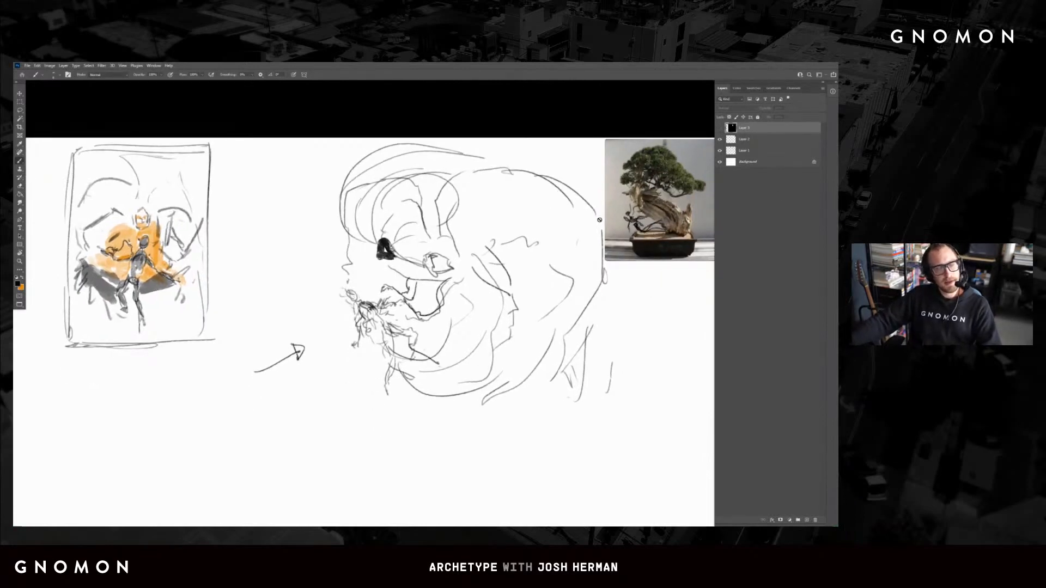
Erase the arrow between the framed thumbnail and the creature from the main sketch layer
{"action": "key", "text": "e"}
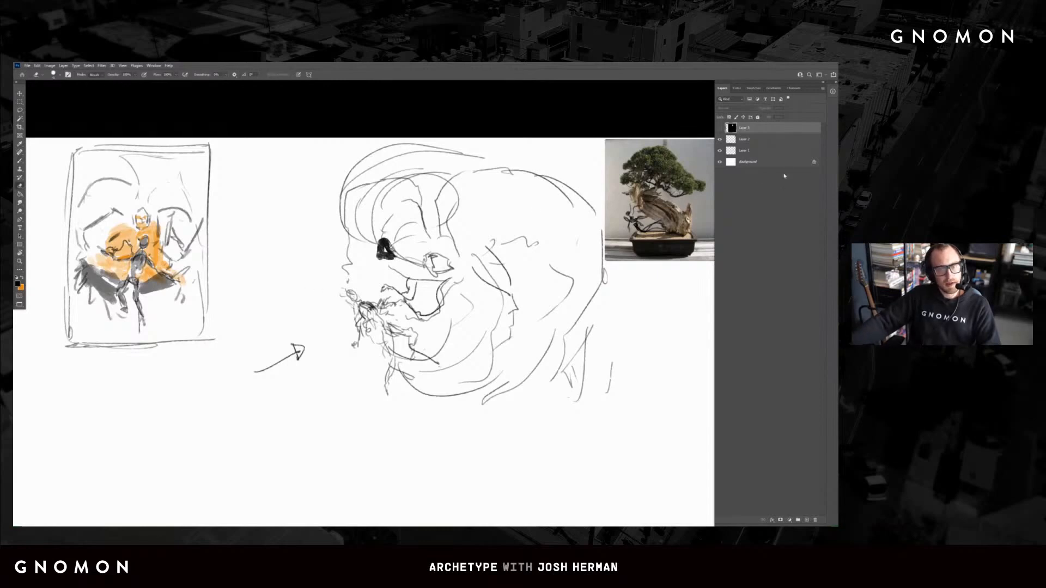
{"action": "left_click", "coordinate": [753, 152]}
{"action": "left_click_drag", "start_coordinate": [297, 352], "coordinate": [304, 353]}
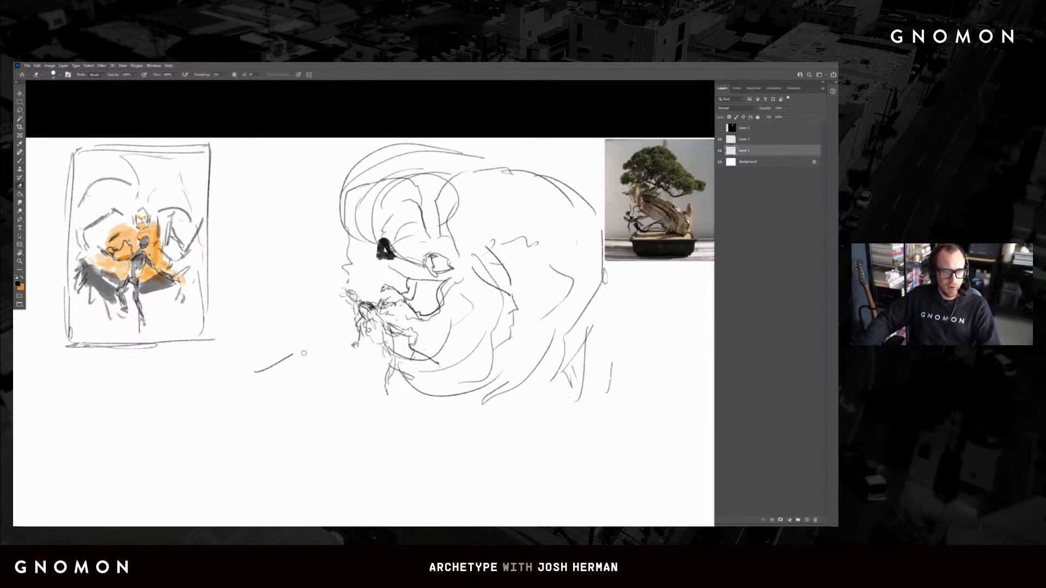
{"action": "left_click_drag", "start_coordinate": [250, 371], "coordinate": [291, 353]}
Marquee-select the framed thumbnail, move it next to the creature's face, and clear the selection
{"action": "key", "text": "m"}
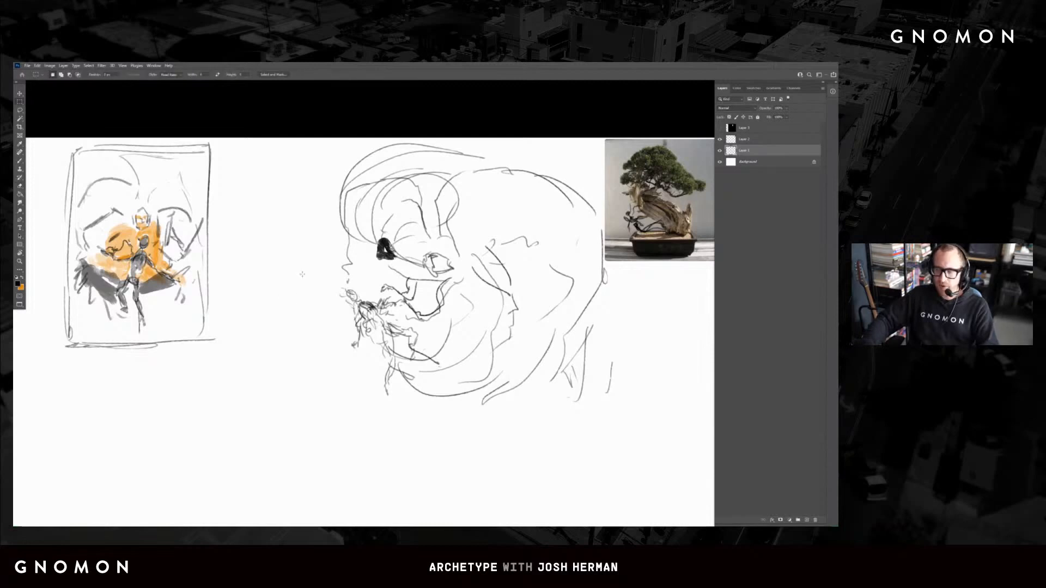
{"action": "left_click_drag", "start_coordinate": [341, 246], "coordinate": [411, 287]}
{"action": "left_click_drag", "start_coordinate": [113, 417], "coordinate": [302, 164]}
{"action": "key", "text": "v"}
{"action": "mouse_move", "coordinate": [264, 279]}
{"action": "left_mouse_down"}
{"action": "mouse_move", "coordinate": [329, 327]}
{"action": "mouse_move", "coordinate": [364, 324]}
{"action": "left_mouse_up"}
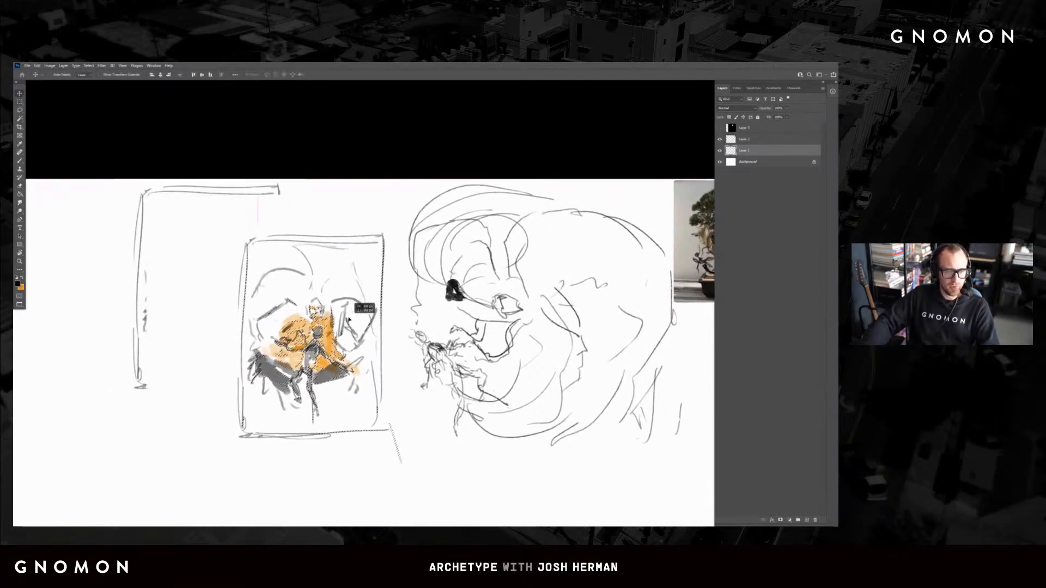
{"action": "key", "text": "ctrl+d"}
{"action": "left_click_drag", "start_coordinate": [612, 304], "coordinate": [515, 274]}
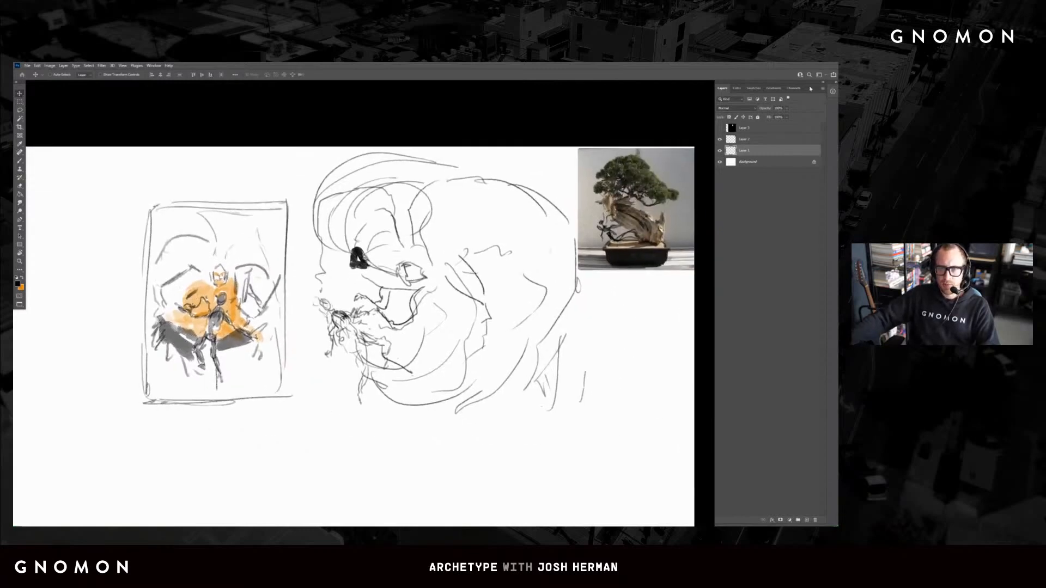
Return Photoshop to the standard screen mode and minimize it to switch to ZBrush
{"action": "key", "text": "f"}
{"action": "key", "text": "f"}
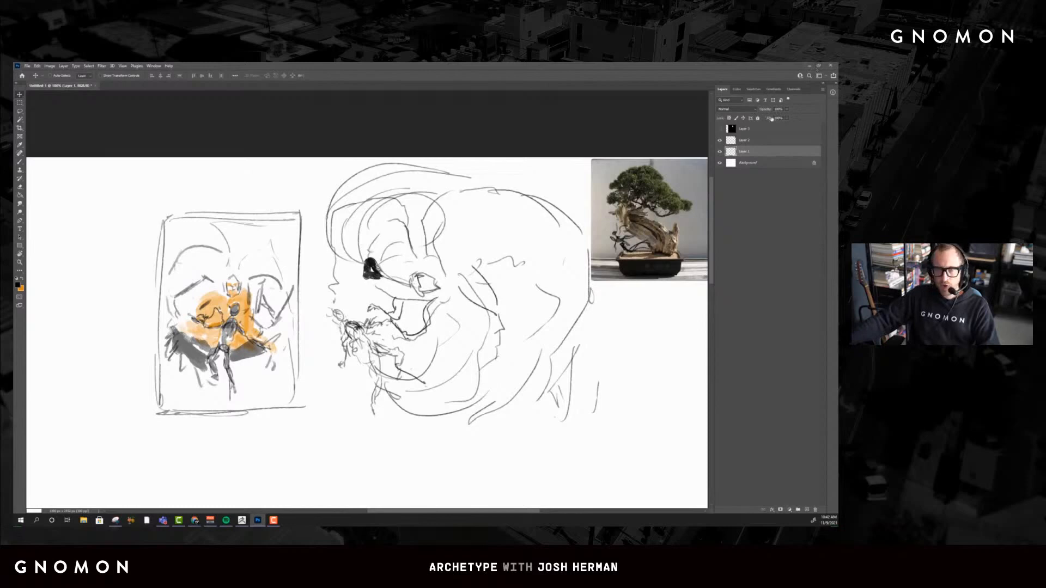
{"action": "left_click", "coordinate": [809, 66]}
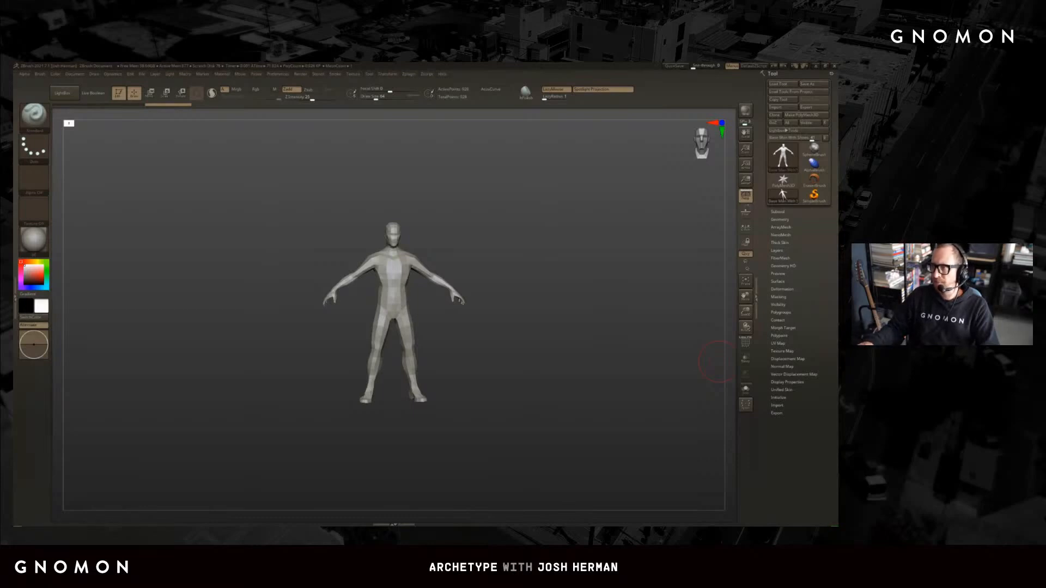
Switch to the Archetype board in Trello and examine the wheel image attached to The Archetypes card
{"action": "left_click_drag", "start_coordinate": [837, 104], "coordinate": [345, 125]}
{"action": "double_click", "coordinate": [344, 124]}
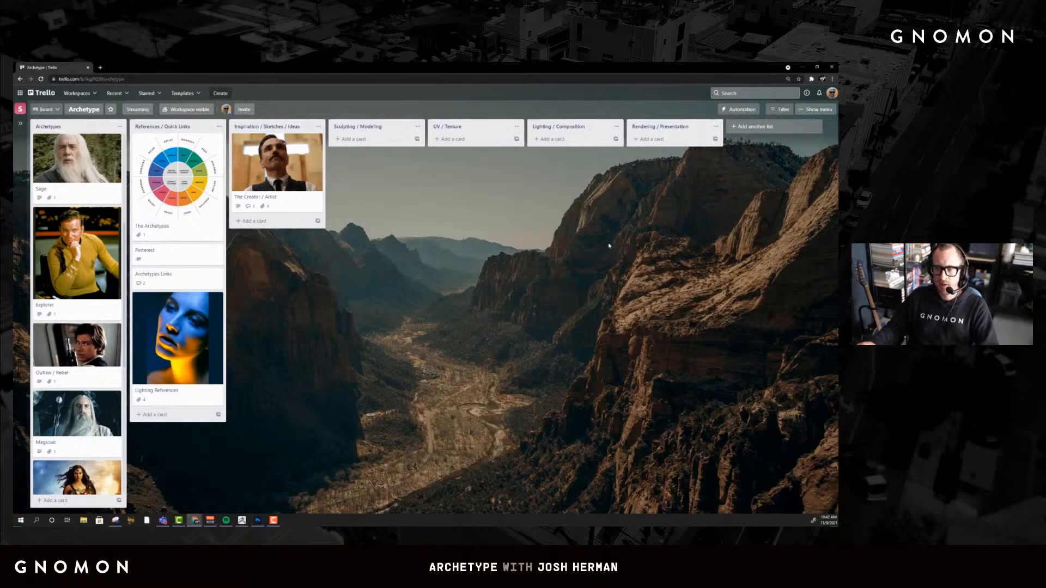
{"action": "left_click_drag", "start_coordinate": [280, 165], "coordinate": [281, 165]}
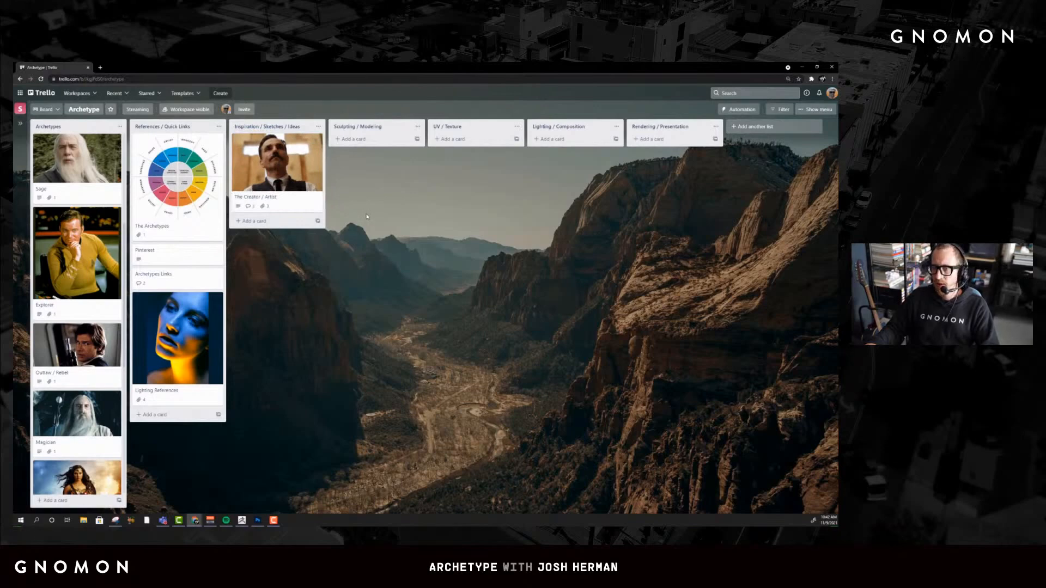
{"action": "left_click", "coordinate": [165, 175]}
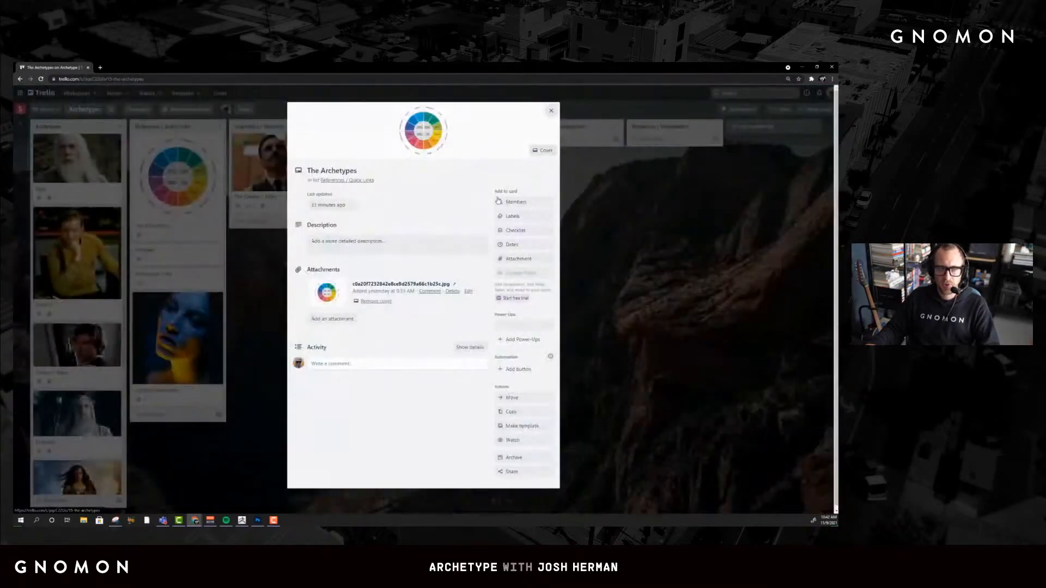
{"action": "left_click", "coordinate": [425, 134]}
{"action": "scroll", "coordinate": [427, 243], "scroll_direction": "up", "scroll_amount": 2, "text": "ctrl"}
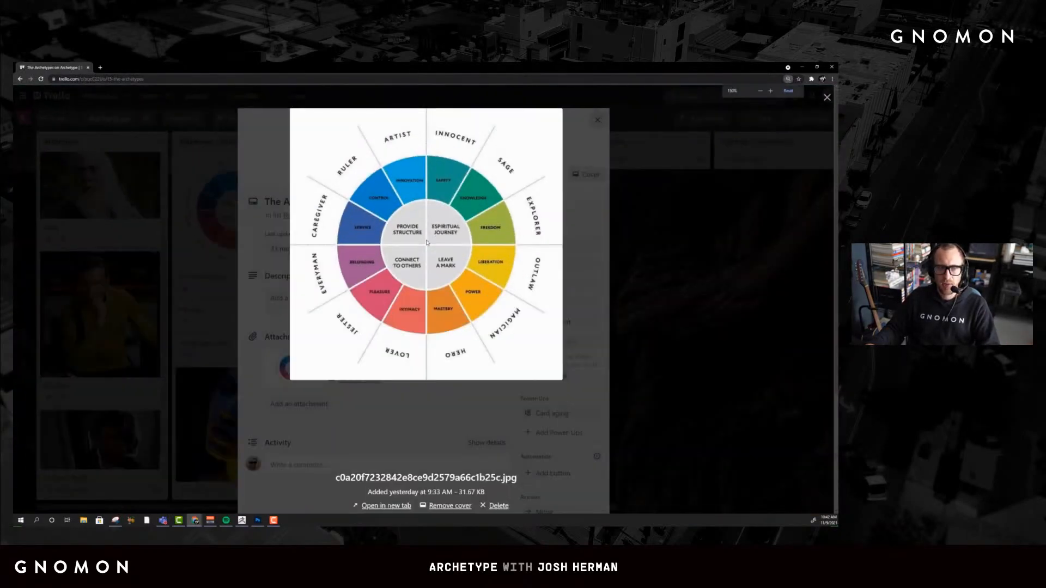
{"action": "scroll", "coordinate": [427, 243], "scroll_direction": "up", "scroll_amount": 2, "text": "ctrl"}
{"action": "scroll", "coordinate": [359, 241], "scroll_direction": "down", "scroll_amount": 1, "text": "ctrl"}
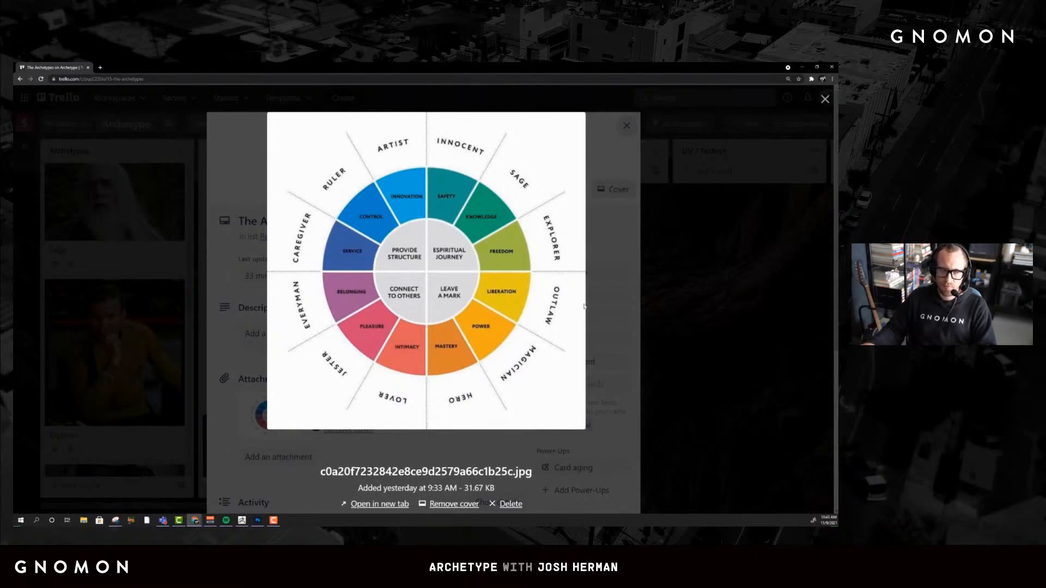
{"action": "scroll", "coordinate": [468, 290], "scroll_direction": "down", "scroll_amount": 2, "text": "ctrl"}
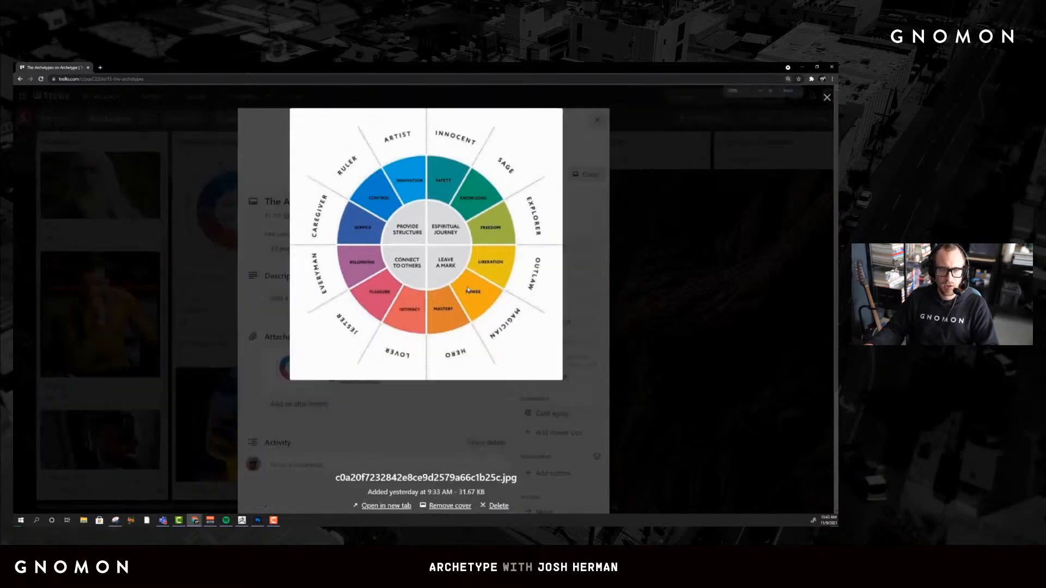
{"action": "left_click", "coordinate": [652, 264]}
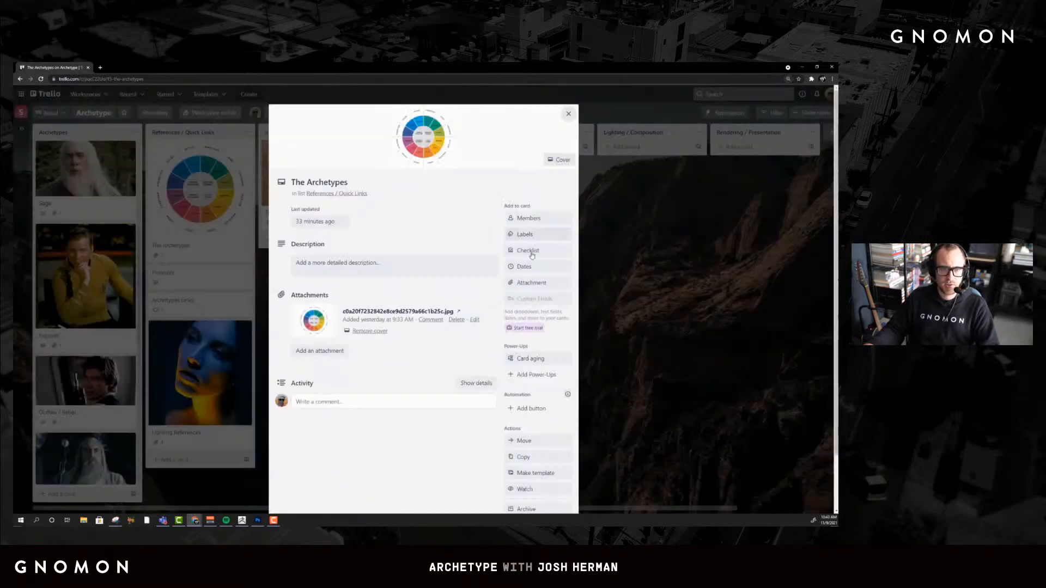
{"action": "key", "text": "Escape"}
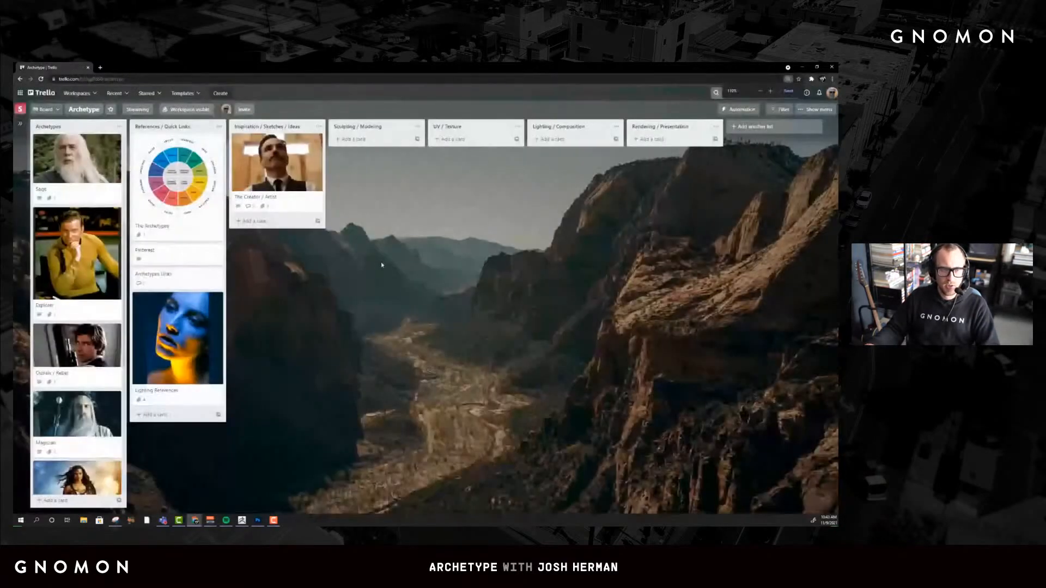
Add a new list named Completed at the end of the Archetype board
{"action": "left_click", "coordinate": [750, 128]}
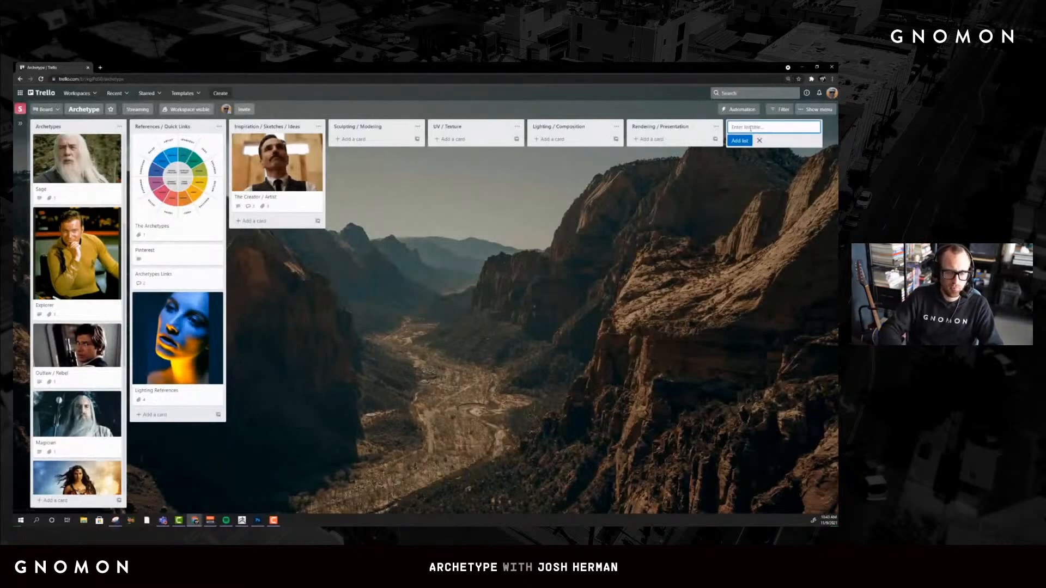
{"action": "type", "text": "Delive"}
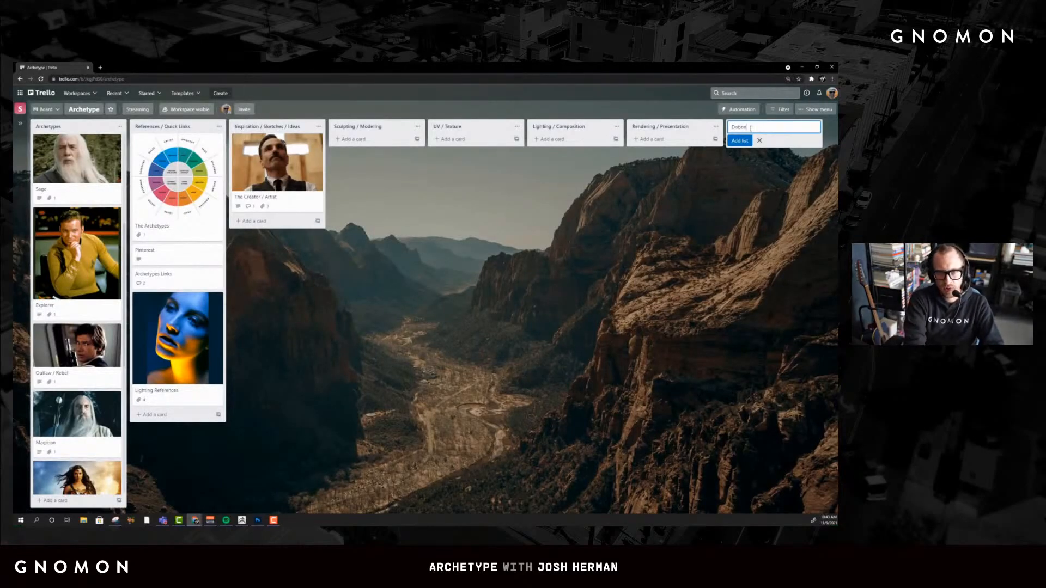
{"action": "key", "text": "BackSpace"}
{"action": "key", "text": "BackSpace"}
{"action": "key", "text": "BackSpace"}
{"action": "type", "text": "Com"}
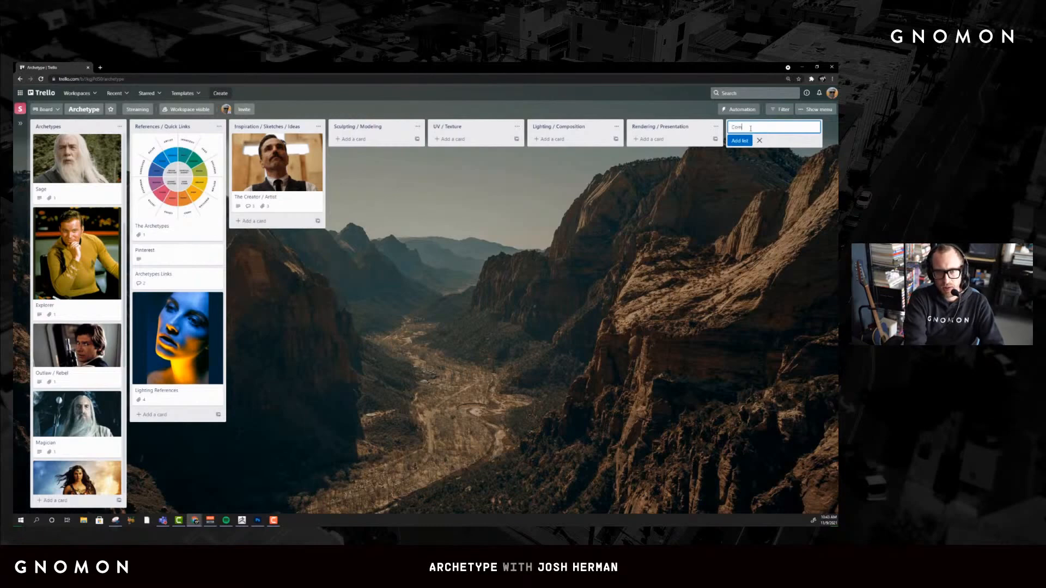
{"action": "type", "text": "pleted"}
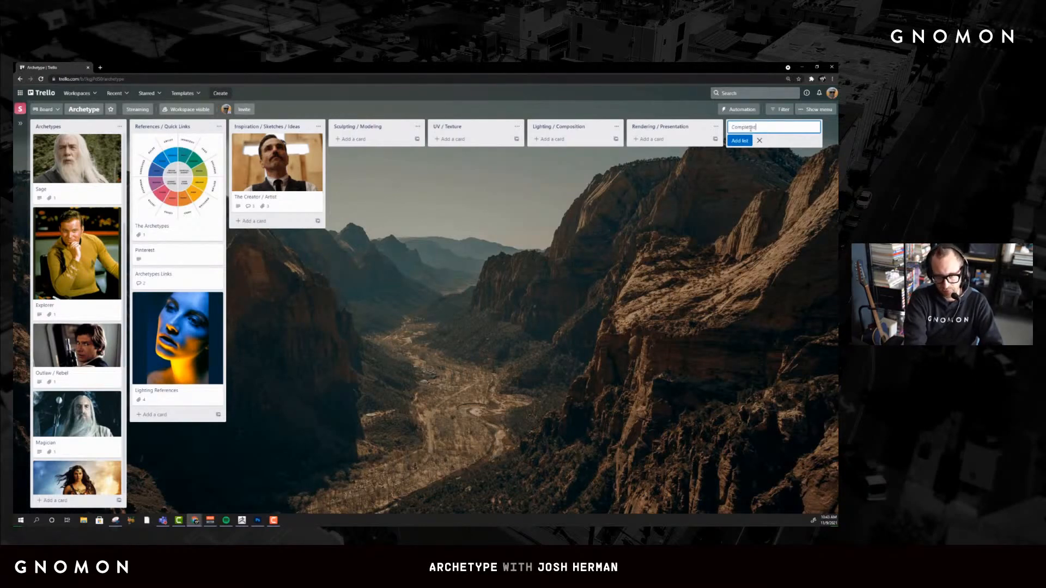
{"action": "key", "text": "Return"}
Move The Creator / Artist card through Sculpting / Modeling and Rendering / Presentation to the Completed list
{"action": "left_click_drag", "start_coordinate": [480, 343], "coordinate": [604, 347]}
{"action": "mouse_move", "coordinate": [266, 190]}
{"action": "left_mouse_down"}
{"action": "mouse_move", "coordinate": [362, 188]}
{"action": "mouse_move", "coordinate": [289, 191]}
{"action": "left_mouse_up"}
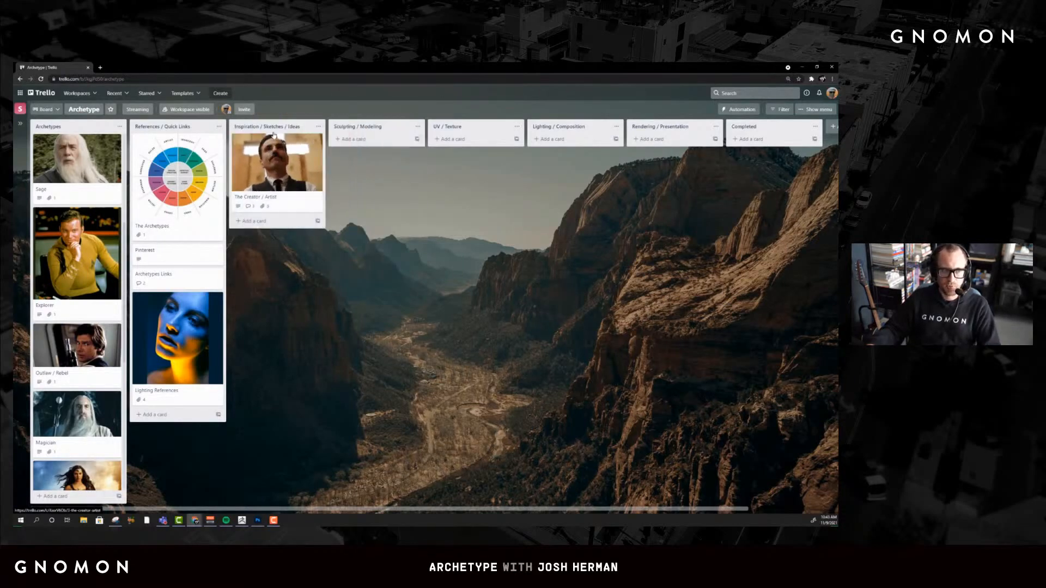
{"action": "left_click_drag", "start_coordinate": [281, 154], "coordinate": [376, 172]}
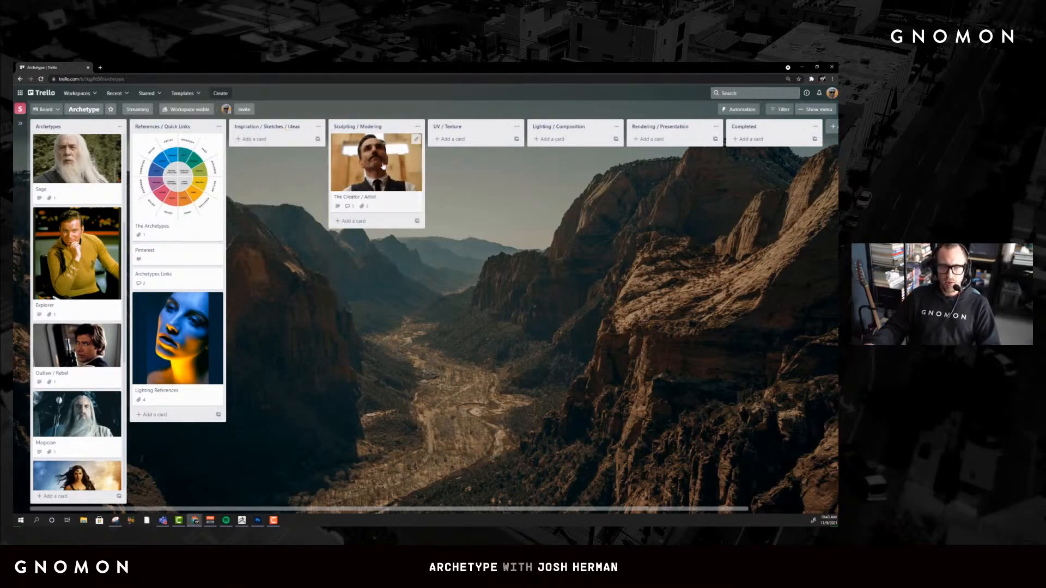
{"action": "mouse_move", "coordinate": [383, 167]}
{"action": "left_mouse_down"}
{"action": "mouse_move", "coordinate": [451, 162]}
{"action": "mouse_move", "coordinate": [501, 169]}
{"action": "mouse_move", "coordinate": [572, 205]}
{"action": "mouse_move", "coordinate": [671, 205]}
{"action": "left_mouse_up"}
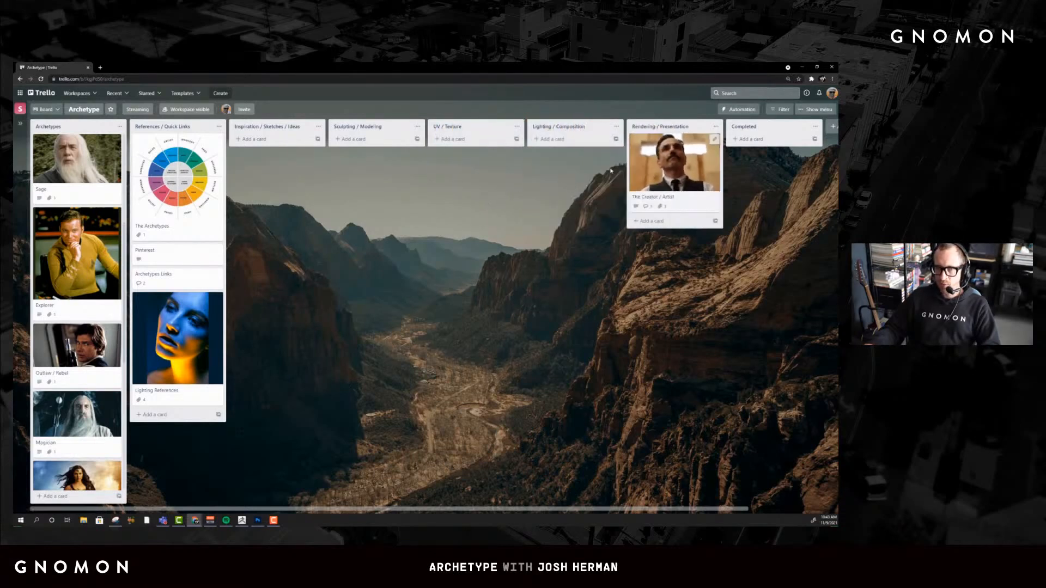
{"action": "left_click_drag", "start_coordinate": [670, 161], "coordinate": [771, 164]}
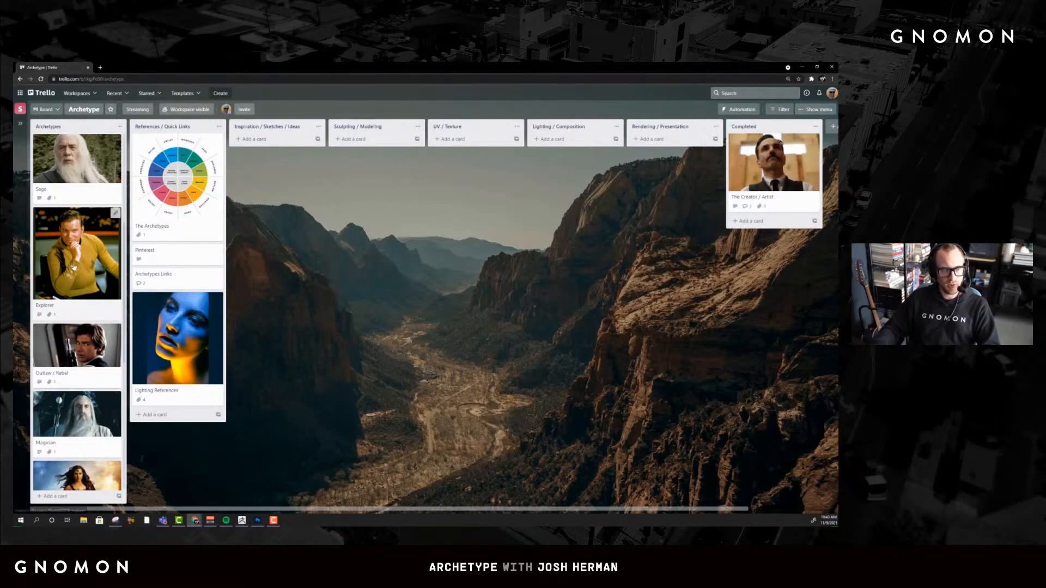
Look through the Archetypes list and return The Creator / Artist card to the Inspiration / Sketches / Ideas list
{"action": "scroll", "coordinate": [85, 295], "scroll_direction": "down", "scroll_amount": 5}
{"action": "scroll", "coordinate": [84, 296], "scroll_direction": "up", "scroll_amount": 10}
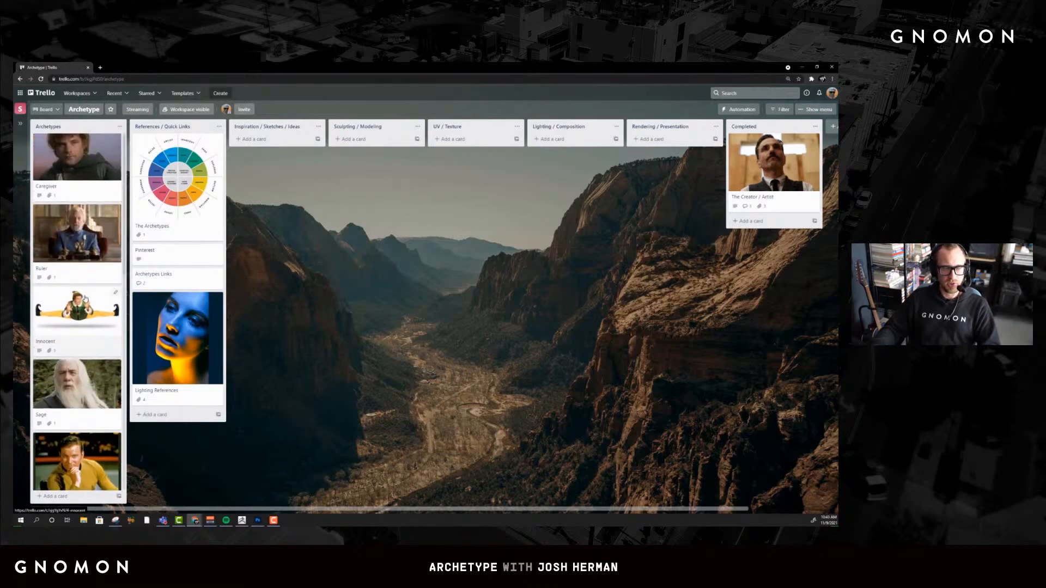
{"action": "mouse_move", "coordinate": [752, 175]}
{"action": "left_mouse_down"}
{"action": "mouse_move", "coordinate": [287, 146]}
{"action": "mouse_move", "coordinate": [256, 173]}
{"action": "left_mouse_up"}
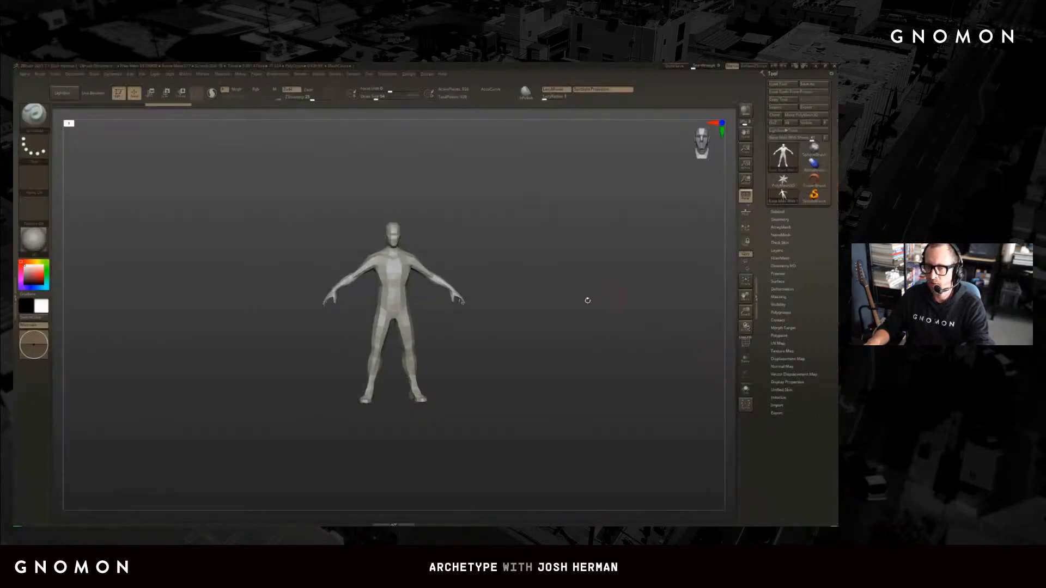
{"action": "mouse_move", "coordinate": [587, 301]}
{"action": "left_mouse_down"}
{"action": "mouse_move", "coordinate": [558, 262]}
{"action": "mouse_move", "coordinate": [597, 293]}
{"action": "mouse_move", "coordinate": [597, 284]}
{"action": "left_mouse_up"}
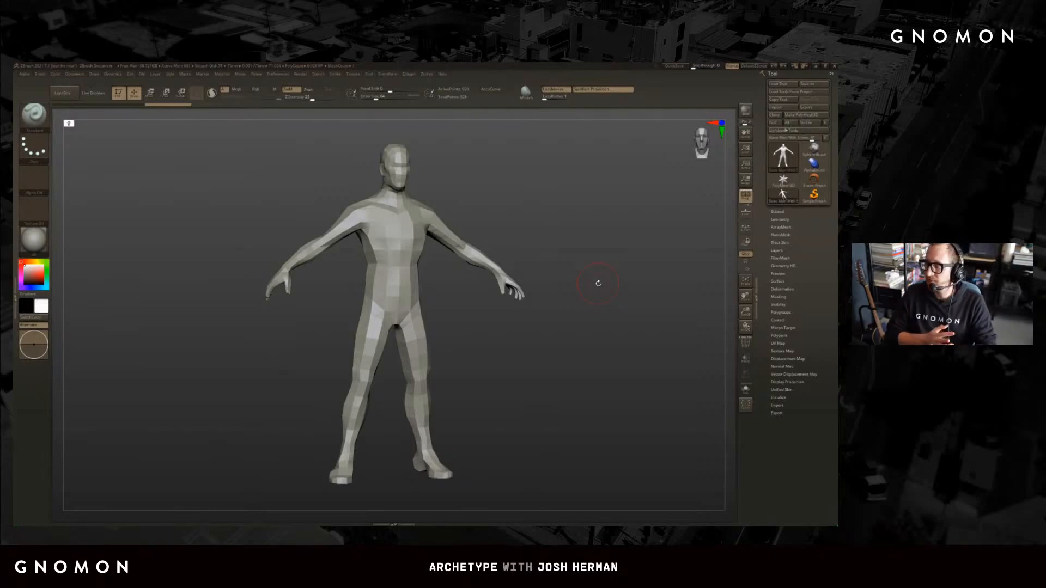
{"action": "left_click_drag", "start_coordinate": [574, 222], "coordinate": [568, 220], "text": "shift"}
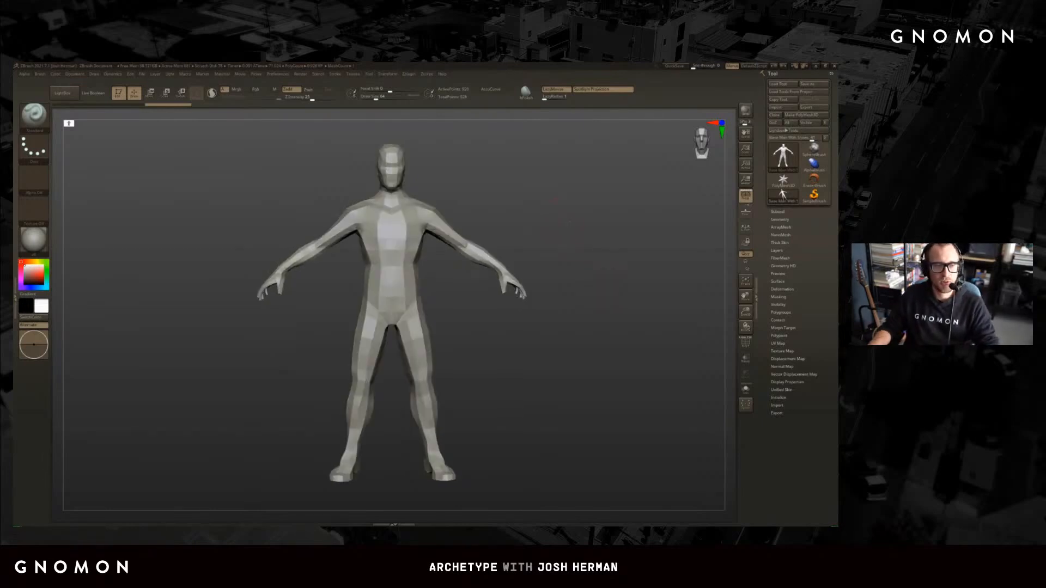
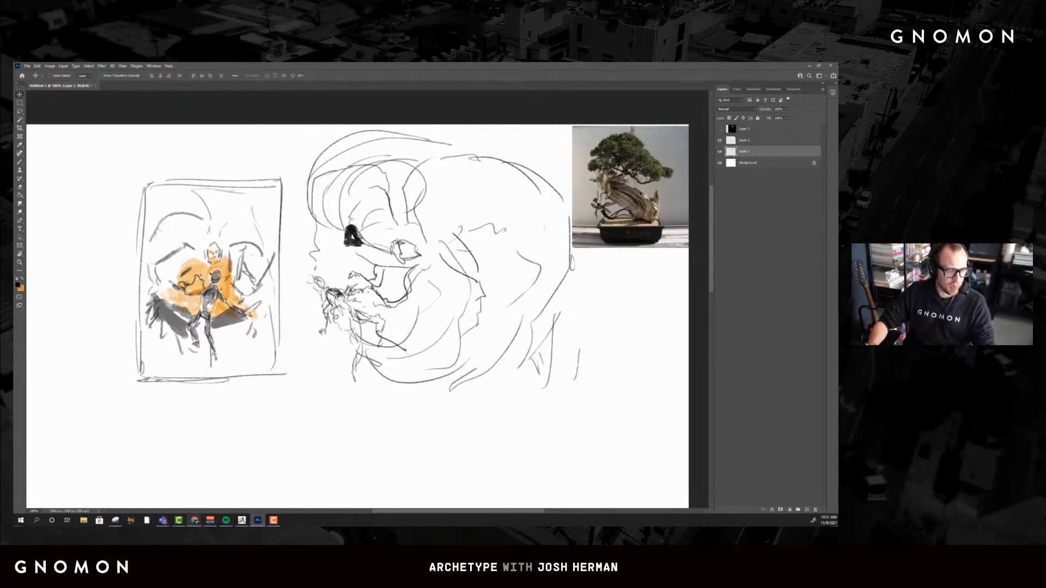
Switch to the Trello board and move The Creator / Artist card to the Sculpting / Modeling list
{"action": "mouse_move", "coordinate": [199, 524]}
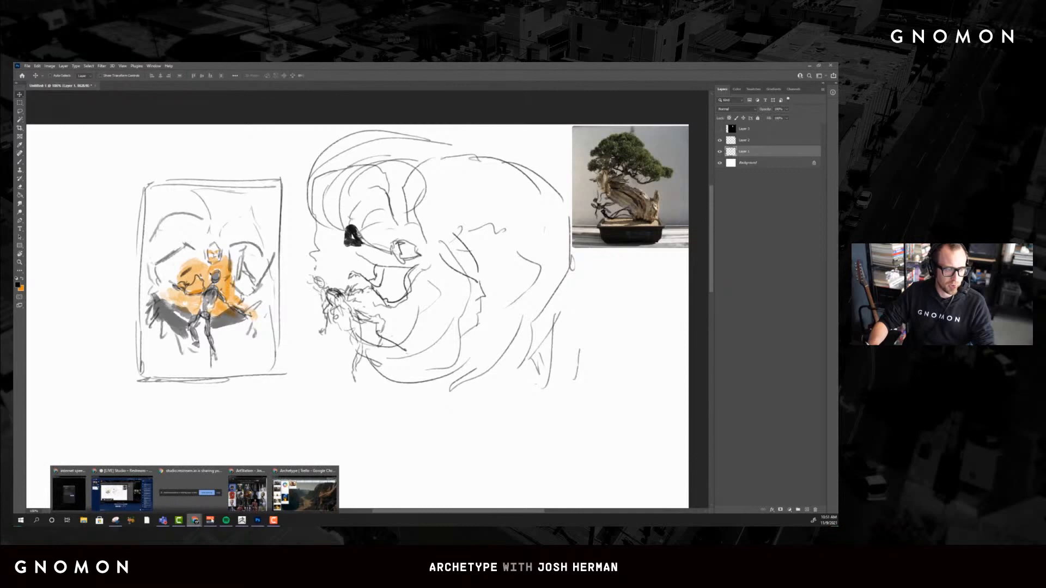
{"action": "left_click", "coordinate": [305, 491]}
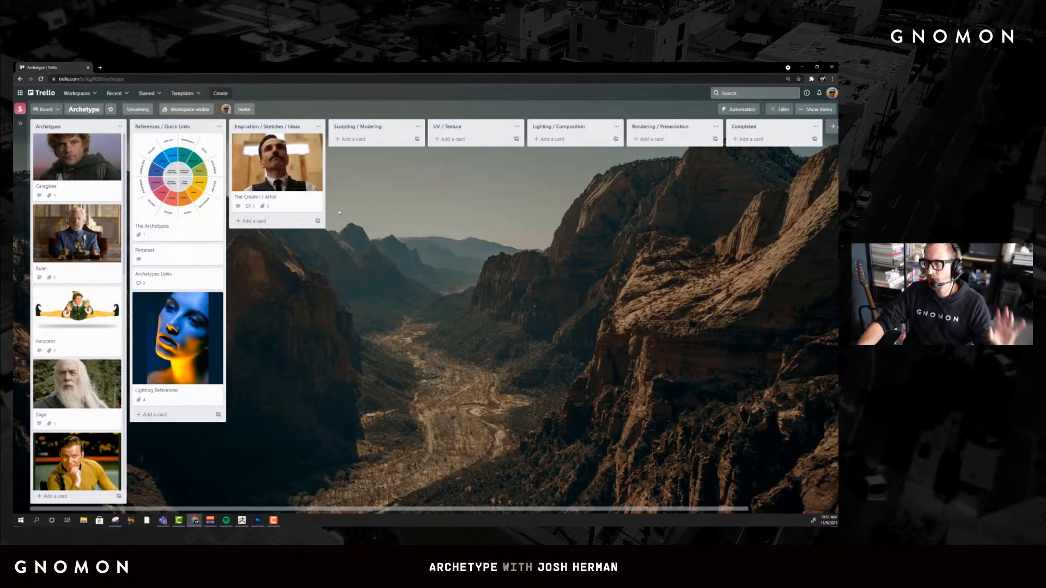
{"action": "left_click", "coordinate": [804, 68]}
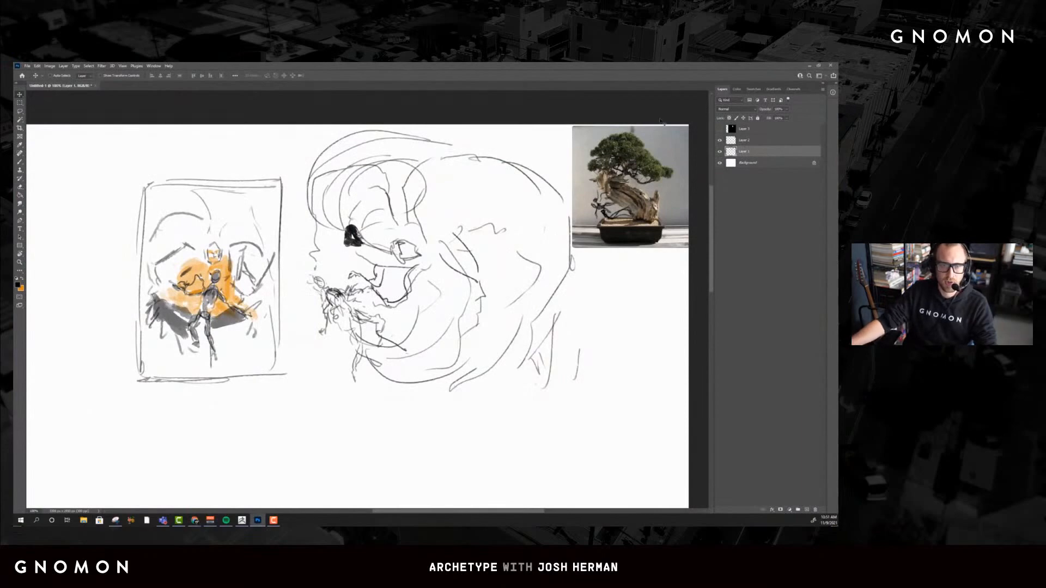
{"action": "key", "text": "alt+Tab"}
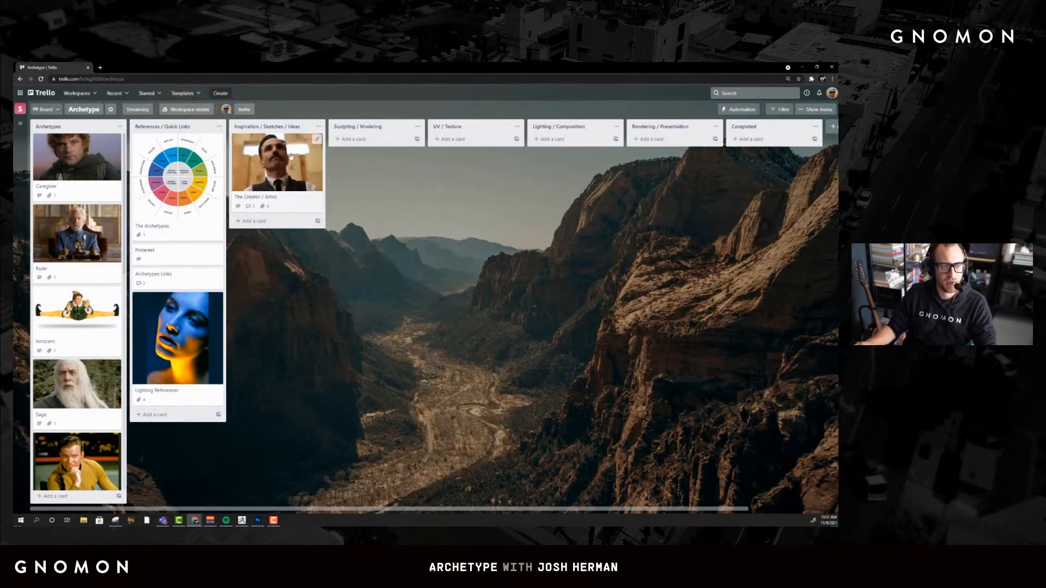
{"action": "left_click_drag", "start_coordinate": [289, 164], "coordinate": [388, 164]}
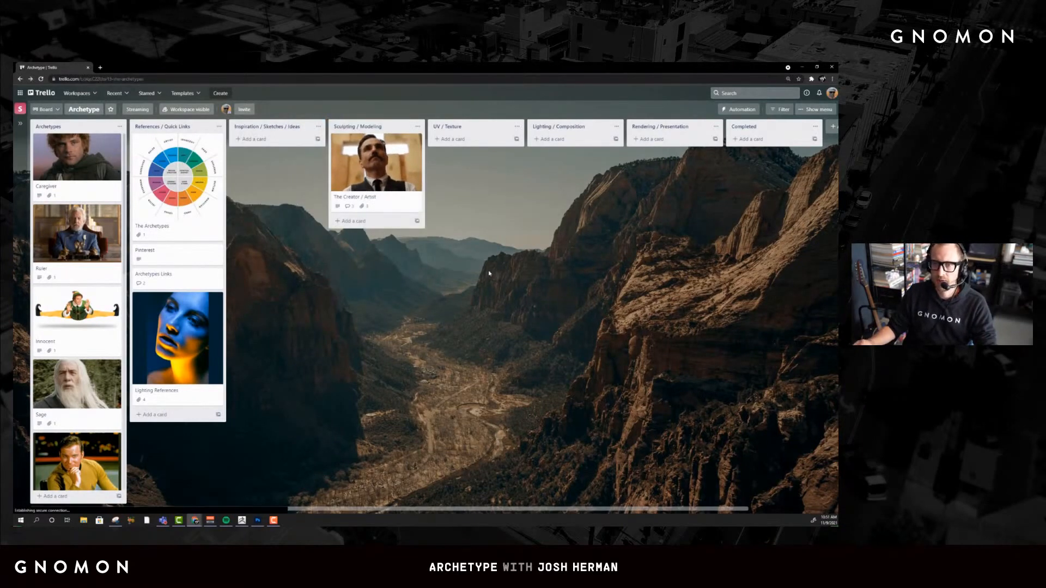
Minimize the Trello and Photoshop windows to return to ZBrush
{"action": "key", "text": "alt+Tab"}
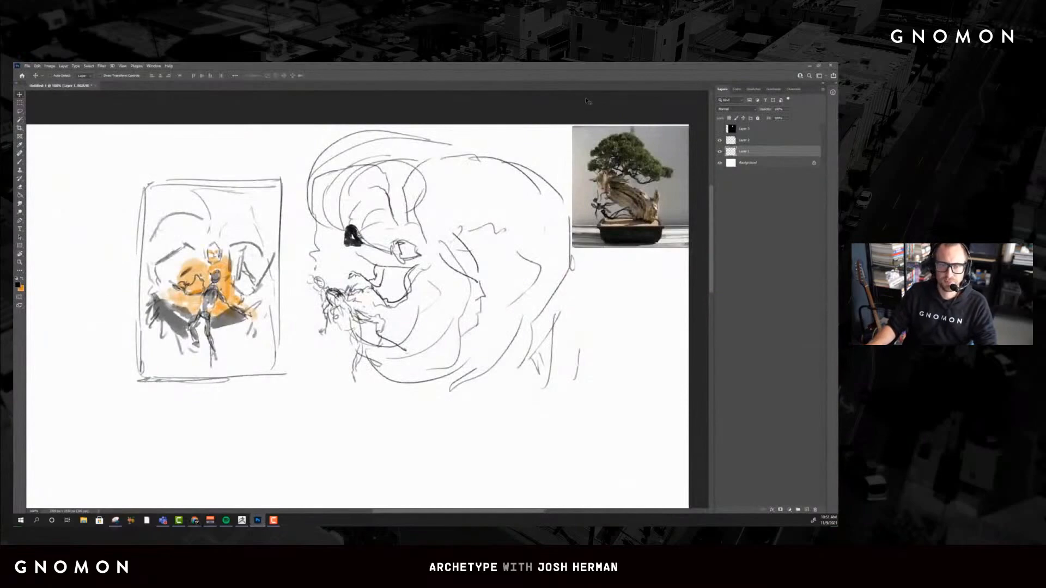
{"action": "key", "text": "alt+Tab"}
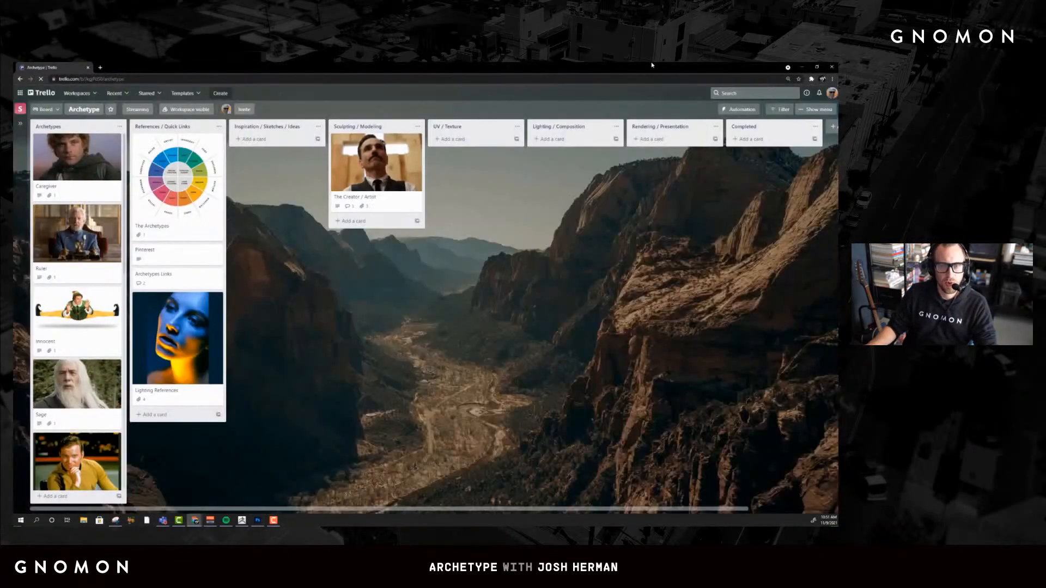
{"action": "left_click", "coordinate": [801, 66]}
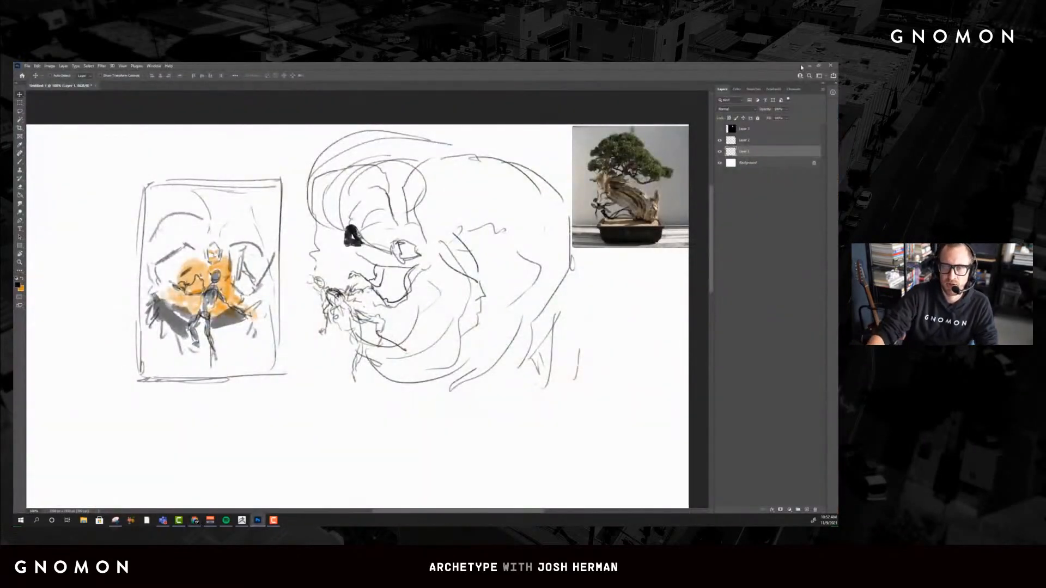
{"action": "left_click", "coordinate": [810, 67]}
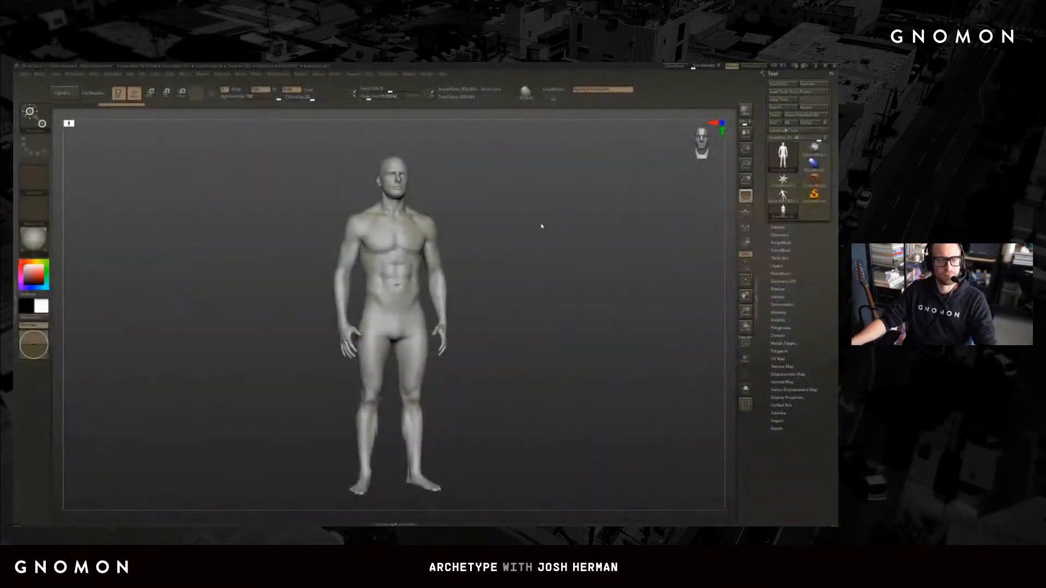
Replace the detailed anatomical male figure on the canvas with the low-poly base man in shoes
{"action": "left_click", "coordinate": [785, 209]}
{"action": "key", "text": "w"}
{"action": "key", "text": "q"}
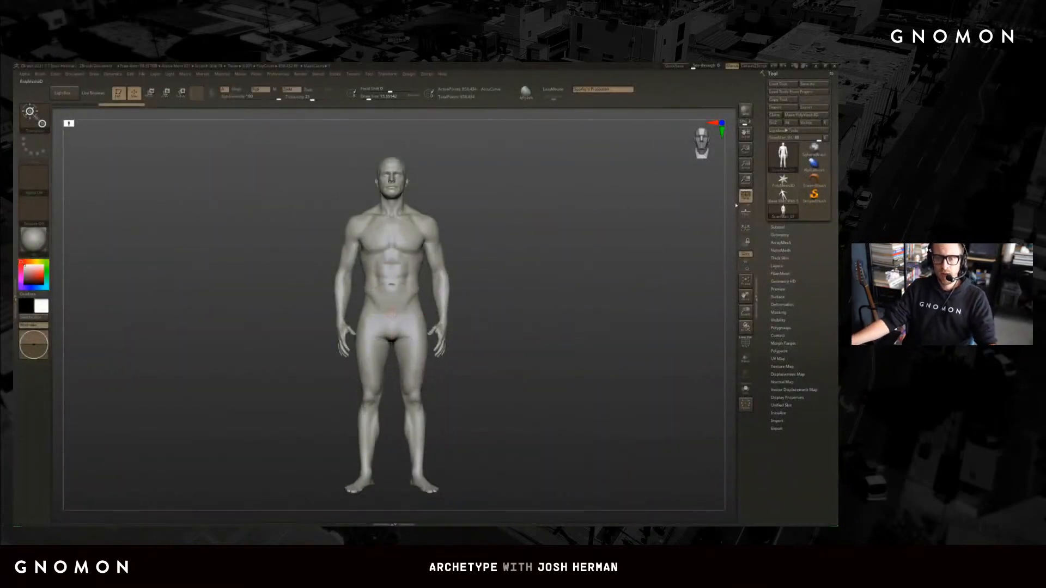
{"action": "left_click", "coordinate": [783, 197]}
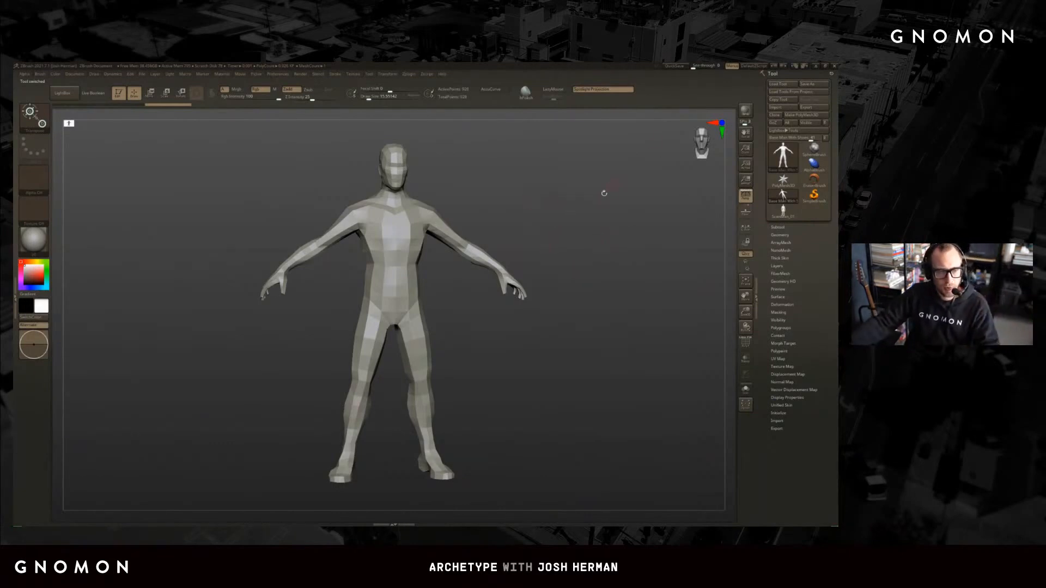
Replace the Gizmo with the Transpose line in Move mode on the base man and return to Draw mode
{"action": "left_click_drag", "start_coordinate": [605, 193], "coordinate": [451, 195]}
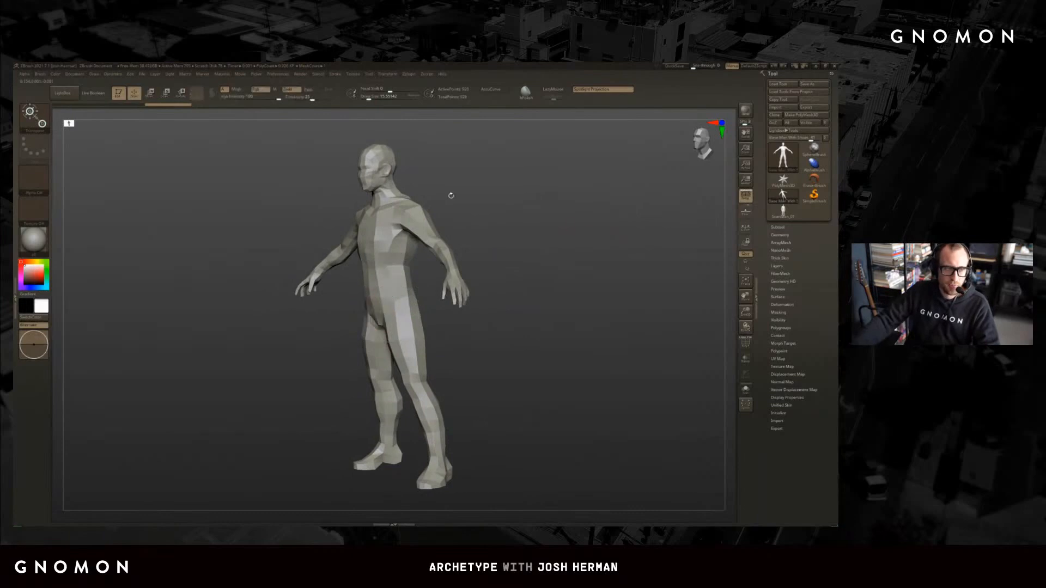
{"action": "left_click_drag", "start_coordinate": [240, 158], "coordinate": [266, 164]}
{"action": "key", "text": "w"}
{"action": "left_click", "coordinate": [197, 93]}
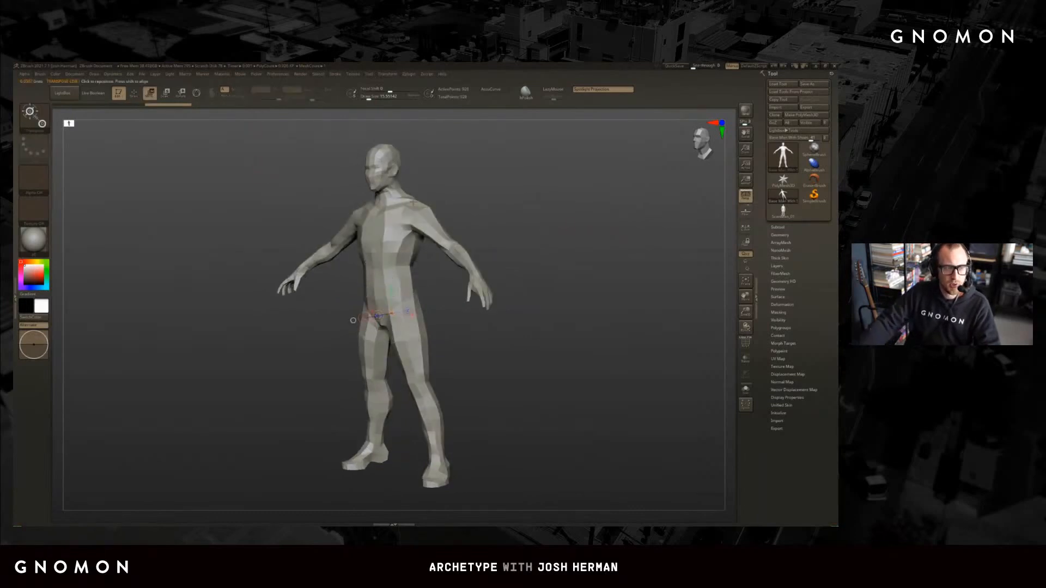
{"action": "key", "text": "q"}
{"action": "mouse_move", "coordinate": [621, 300]}
{"action": "left_mouse_down"}
{"action": "mouse_move", "coordinate": [645, 312]}
{"action": "mouse_move", "coordinate": [541, 430]}
{"action": "mouse_move", "coordinate": [463, 404]}
{"action": "left_mouse_up"}
{"action": "left_click_drag", "start_coordinate": [561, 331], "coordinate": [597, 294]}
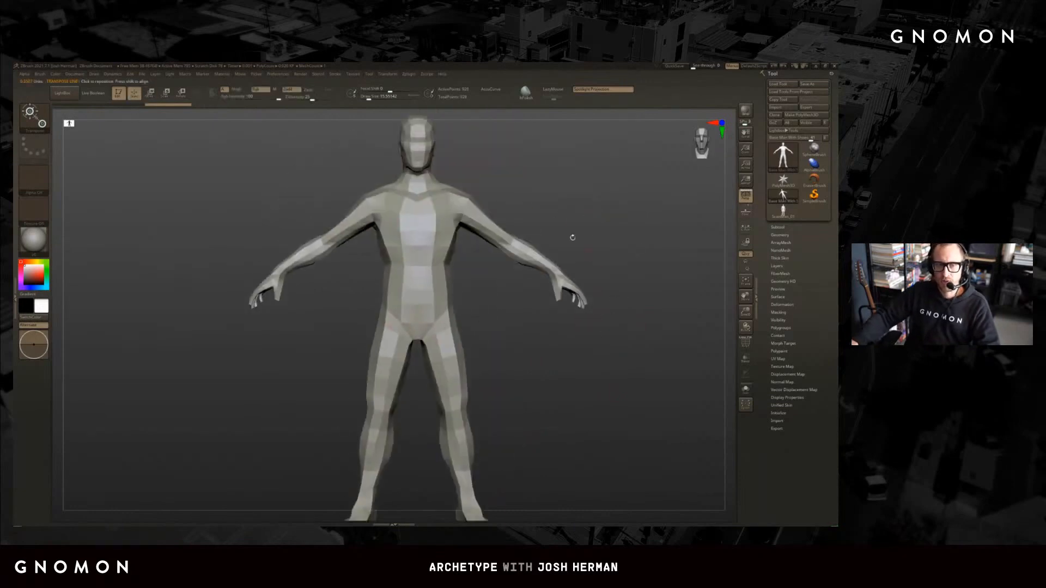
Examine the low-poly base man from the front and from slightly turned angles, adjusting the draw size
{"action": "left_click_drag", "start_coordinate": [598, 134], "coordinate": [614, 169]}
{"action": "key", "text": "s"}
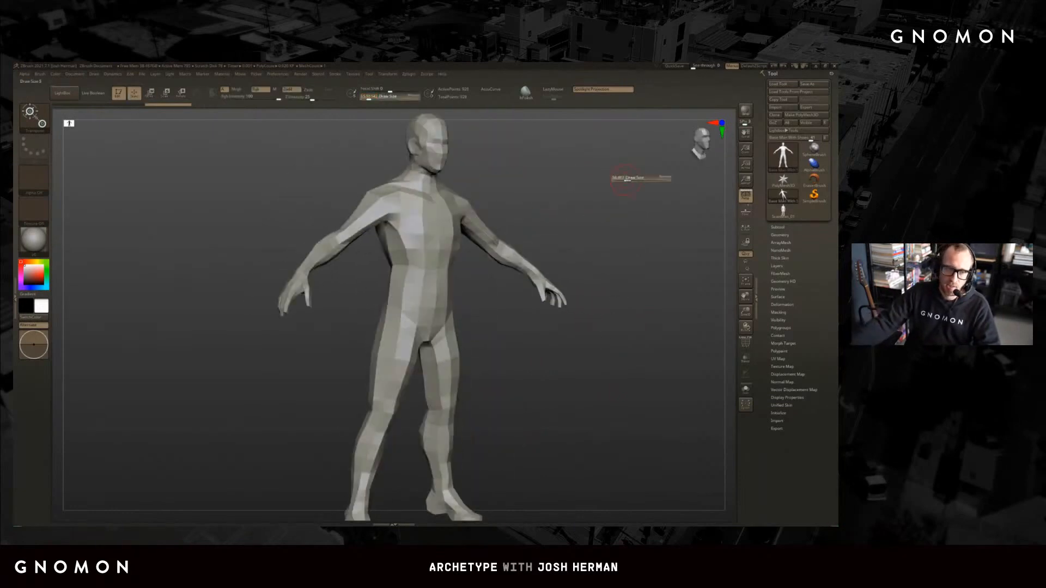
{"action": "key", "text": "s"}
{"action": "left_click", "coordinate": [621, 183]}
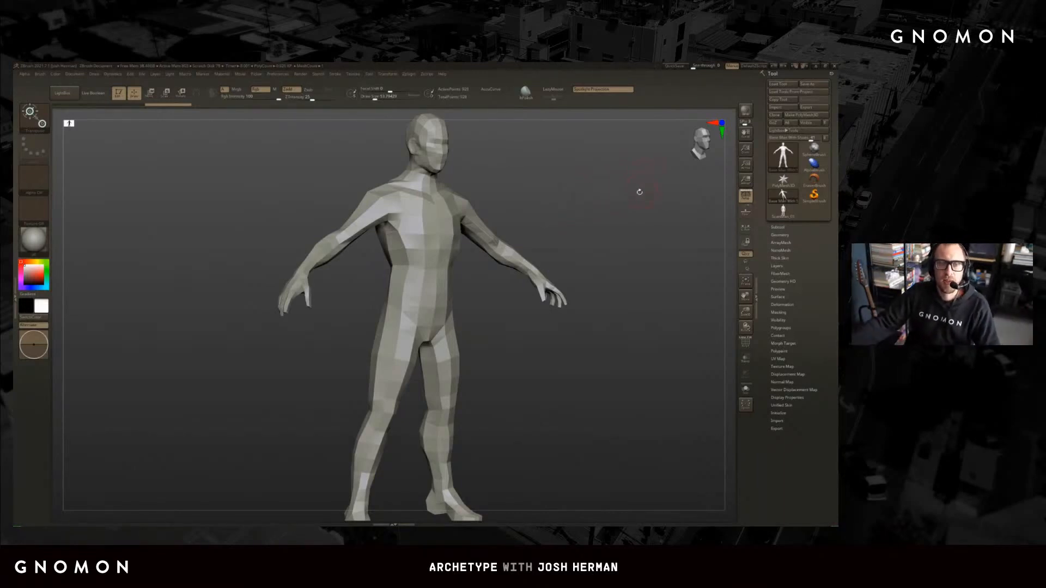
{"action": "left_click_drag", "start_coordinate": [640, 192], "coordinate": [625, 192], "text": "shift"}
{"action": "key", "text": "w"}
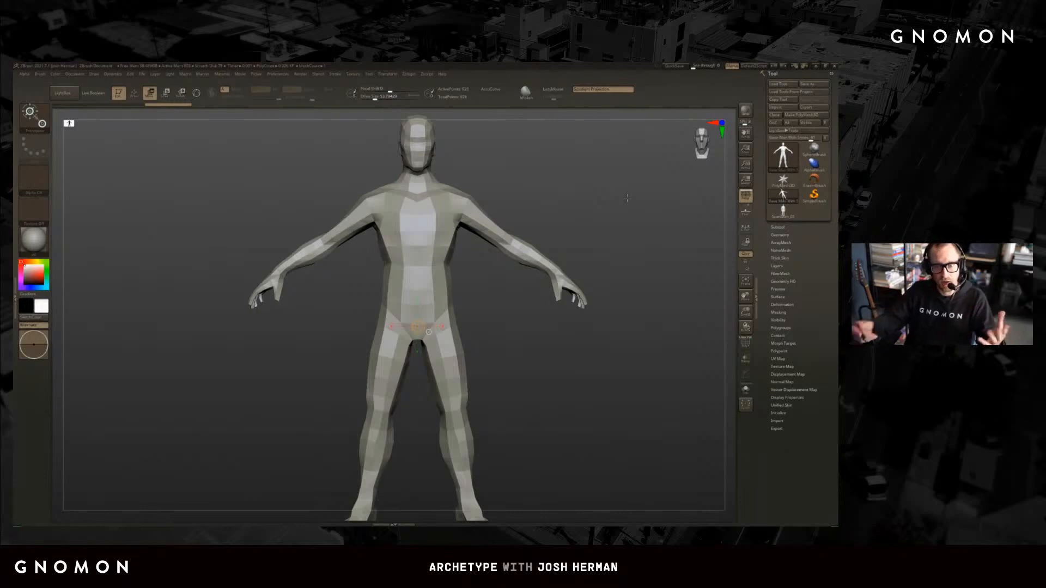
{"action": "mouse_move", "coordinate": [628, 199]}
{"action": "left_mouse_down"}
{"action": "mouse_move", "coordinate": [629, 211]}
{"action": "mouse_move", "coordinate": [649, 212]}
{"action": "left_mouse_up"}
{"action": "key", "text": "q"}
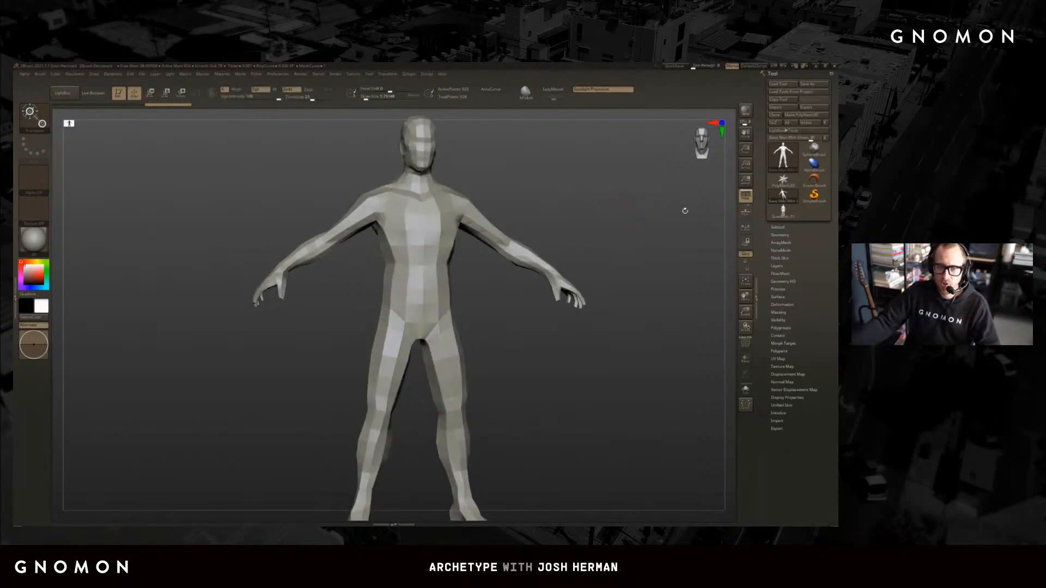
Replace the low-poly base man on the canvas with the detailed anatomical male figure and frame it in Move mode
{"action": "left_click", "coordinate": [783, 212]}
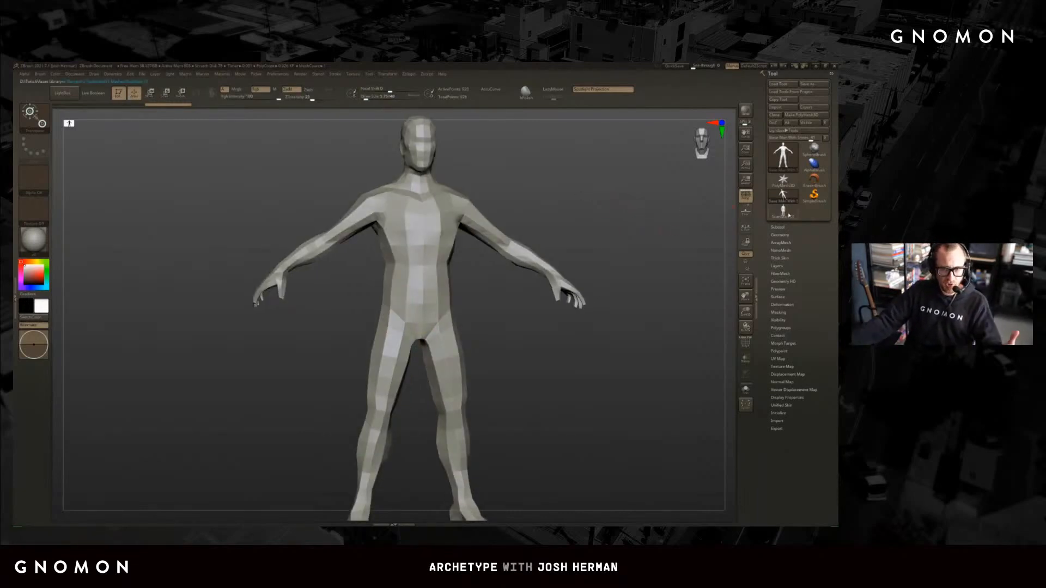
{"action": "mouse_move", "coordinate": [613, 219]}
{"action": "left_mouse_down"}
{"action": "mouse_move", "coordinate": [484, 334]}
{"action": "mouse_move", "coordinate": [516, 212]}
{"action": "mouse_move", "coordinate": [569, 174]}
{"action": "mouse_move", "coordinate": [590, 224]}
{"action": "mouse_move", "coordinate": [572, 225]}
{"action": "mouse_move", "coordinate": [589, 166]}
{"action": "left_mouse_up"}
{"action": "key", "text": "w"}
{"action": "key", "text": "q"}
{"action": "key", "text": "w"}
{"action": "key", "text": "f"}
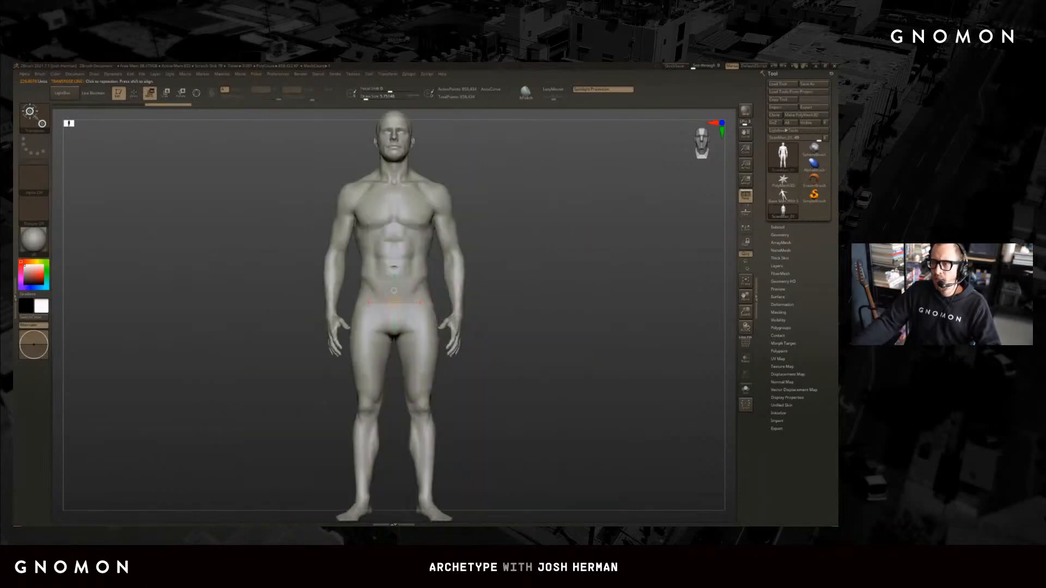
Return to Draw mode on the anatomical male figure and change the brush draw size
{"action": "mouse_move", "coordinate": [589, 246]}
{"action": "left_mouse_down"}
{"action": "mouse_move", "coordinate": [557, 247]}
{"action": "mouse_move", "coordinate": [586, 225]}
{"action": "mouse_move", "coordinate": [548, 232]}
{"action": "left_mouse_up"}
{"action": "key", "text": "q"}
{"action": "key", "text": "s"}
{"action": "key", "text": "s"}
{"action": "left_click_drag", "start_coordinate": [421, 309], "coordinate": [432, 308]}
{"action": "left_click_drag", "start_coordinate": [524, 275], "coordinate": [506, 276]}
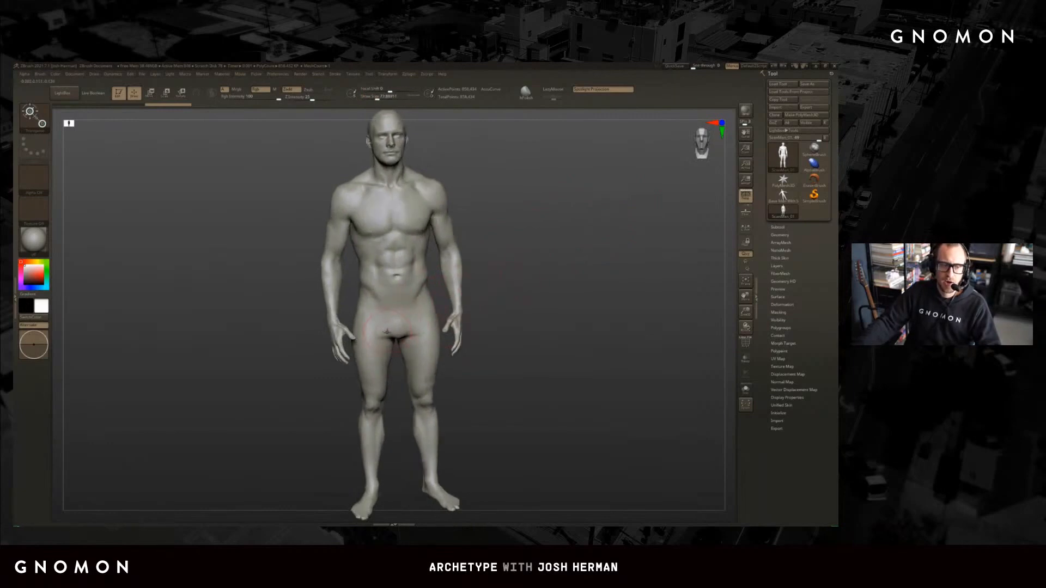
Undo the last adjustment to the body and switch to the Move brush
{"action": "left_click_drag", "start_coordinate": [383, 333], "coordinate": [381, 326]}
{"action": "mouse_move", "coordinate": [500, 294]}
{"action": "left_mouse_down"}
{"action": "mouse_move", "coordinate": [514, 292]}
{"action": "mouse_move", "coordinate": [494, 293]}
{"action": "left_mouse_up"}
{"action": "key", "text": "ctrl+z"}
{"action": "key", "text": "b"}
{"action": "key", "text": "m"}
{"action": "key", "text": "v"}
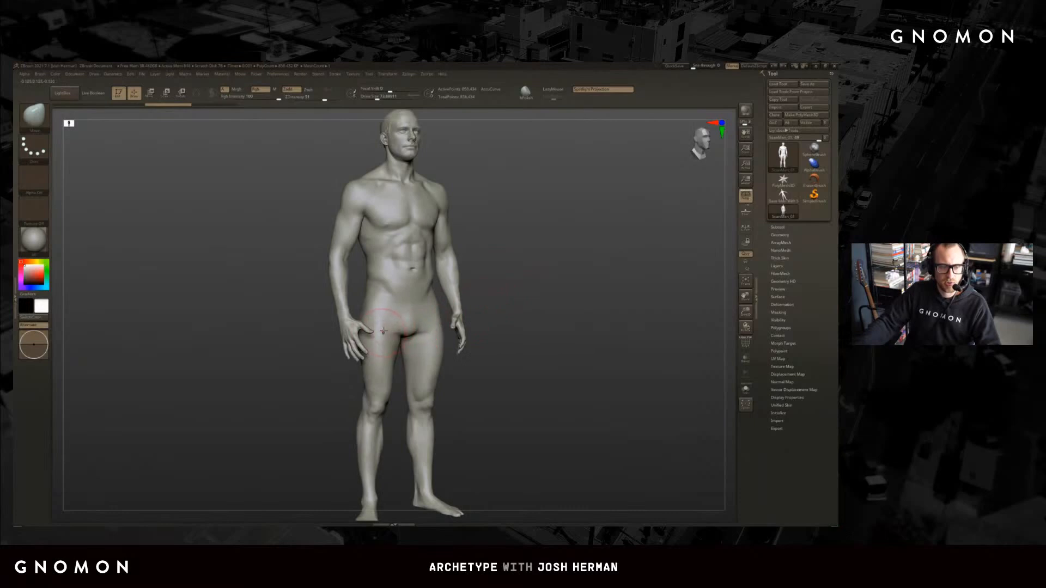
{"action": "mouse_move", "coordinate": [550, 206]}
{"action": "left_mouse_down"}
{"action": "mouse_move", "coordinate": [537, 256]}
{"action": "mouse_move", "coordinate": [517, 265]}
{"action": "mouse_move", "coordinate": [530, 253]}
{"action": "left_mouse_up"}
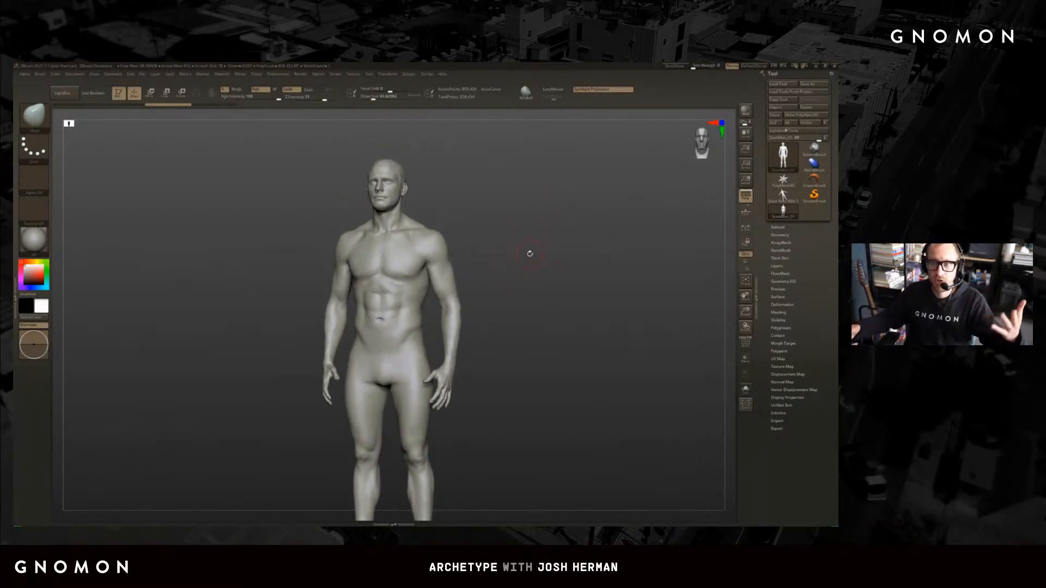
{"action": "left_click_drag", "start_coordinate": [619, 270], "coordinate": [675, 245]}
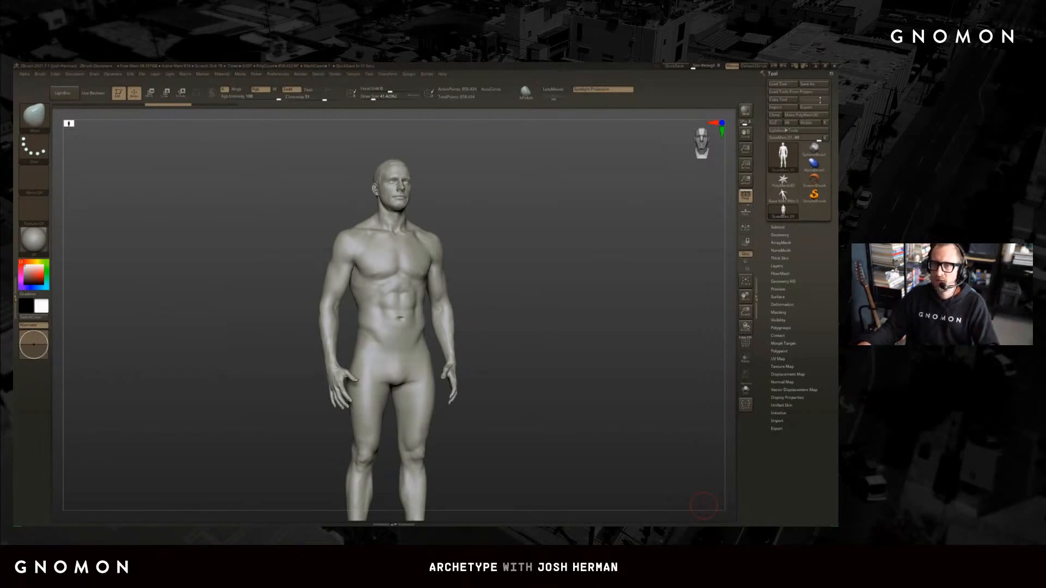
{"action": "left_click", "coordinate": [815, 84]}
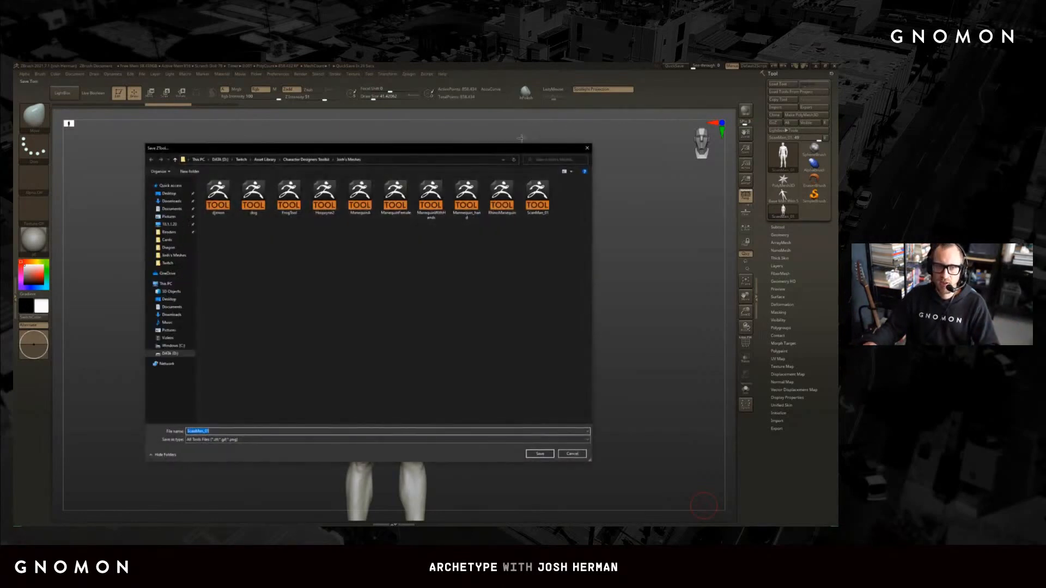
{"action": "left_click_drag", "start_coordinate": [521, 145], "coordinate": [587, 138]}
{"action": "key", "text": "Escape"}
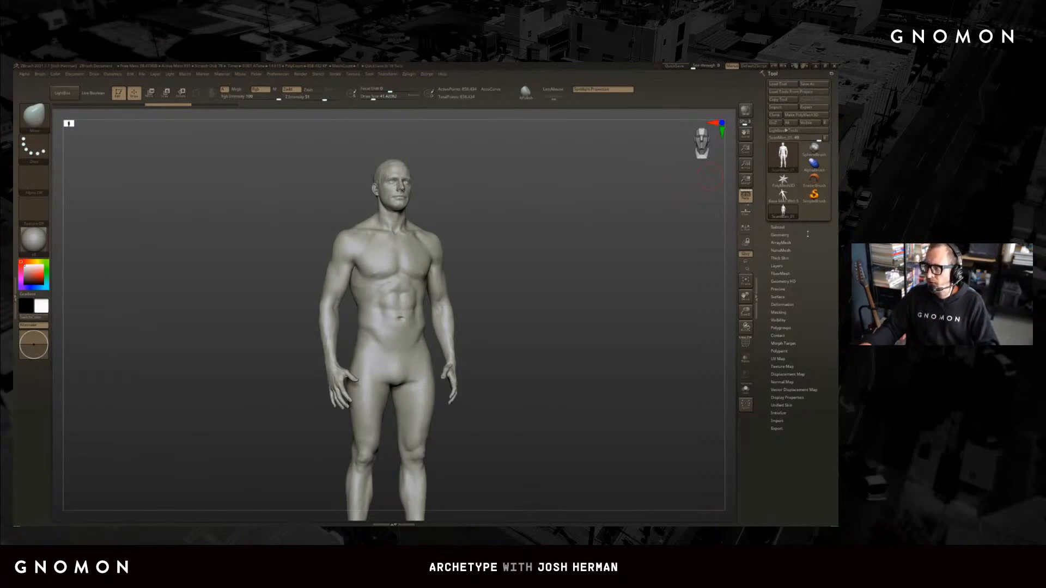
Check the body's wireframe and polygroups, and lower the mesh to a much coarser subdivision level
{"action": "left_click_drag", "start_coordinate": [594, 270], "coordinate": [654, 287]}
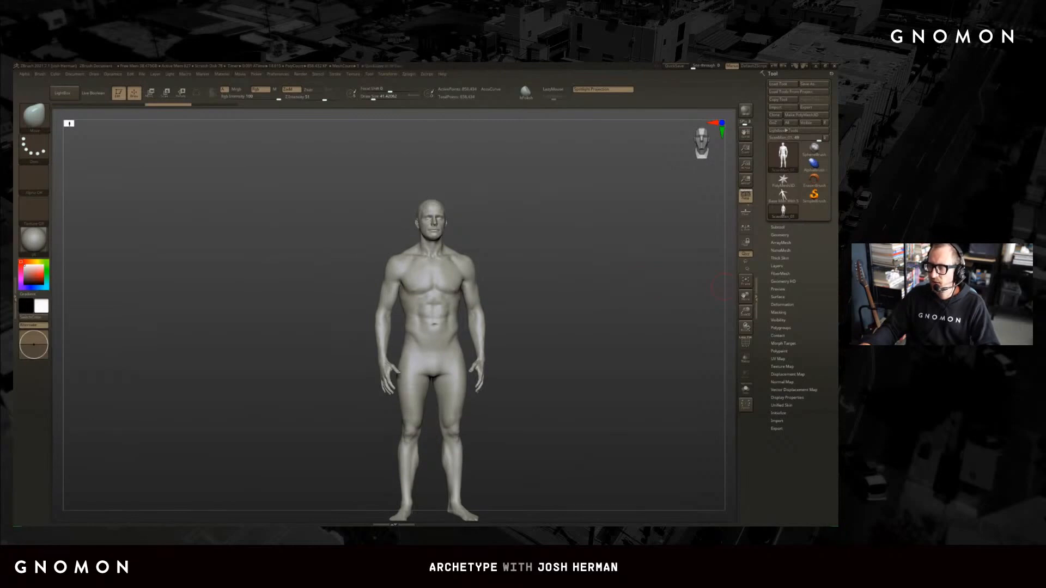
{"action": "mouse_move", "coordinate": [567, 248]}
{"action": "left_mouse_down"}
{"action": "mouse_move", "coordinate": [567, 259]}
{"action": "mouse_move", "coordinate": [583, 252]}
{"action": "left_mouse_up"}
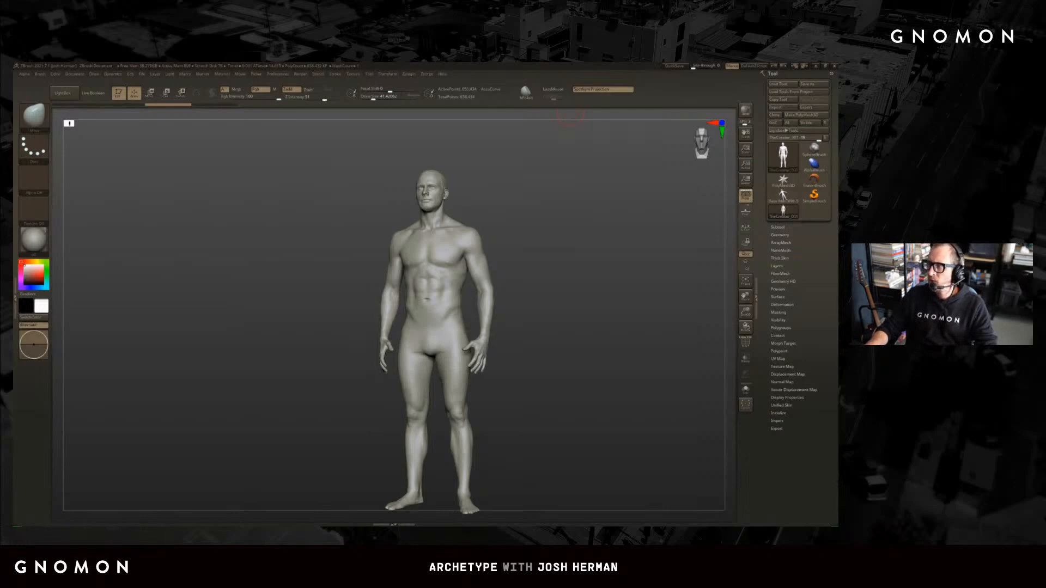
{"action": "left_click_drag", "start_coordinate": [571, 116], "coordinate": [538, 245]}
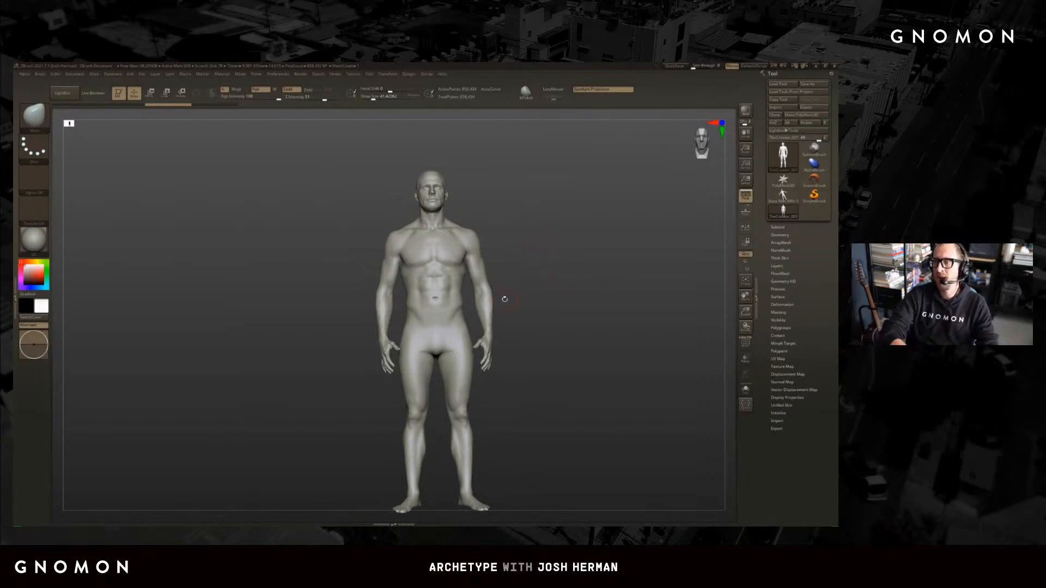
{"action": "left_click_drag", "start_coordinate": [602, 277], "coordinate": [594, 238]}
{"action": "key", "text": "shift+f"}
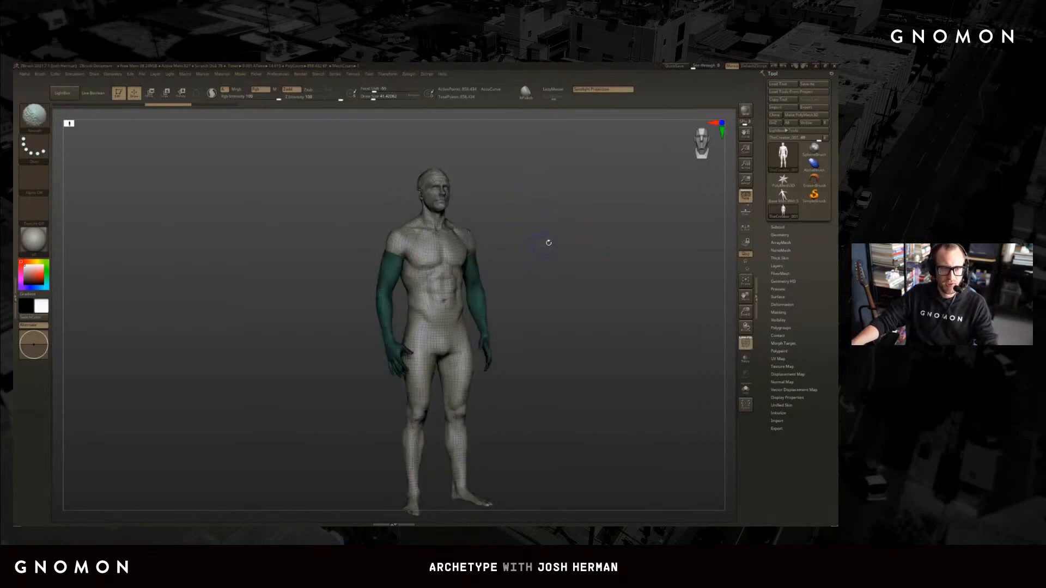
{"action": "key", "text": "shift+f"}
{"action": "key", "text": "shift+d"}
{"action": "key", "text": "shift+d"}
{"action": "left_click_drag", "start_coordinate": [544, 245], "coordinate": [600, 224], "text": "shift"}
{"action": "left_click_drag", "start_coordinate": [585, 177], "coordinate": [615, 234], "text": "alt"}
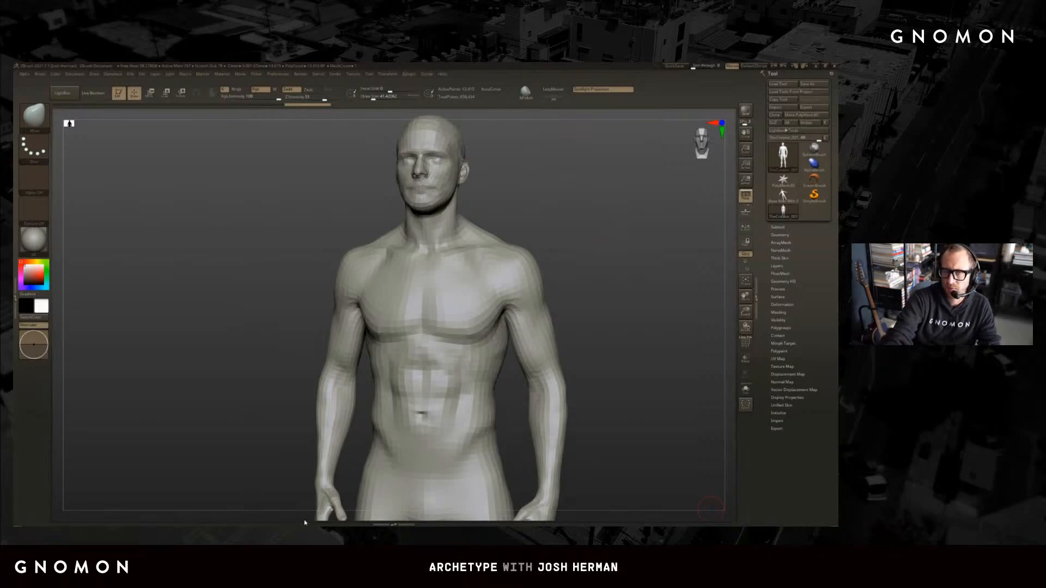
{"action": "key", "text": "shift"}
{"action": "left_click_drag", "start_coordinate": [554, 194], "coordinate": [551, 201], "text": "shift"}
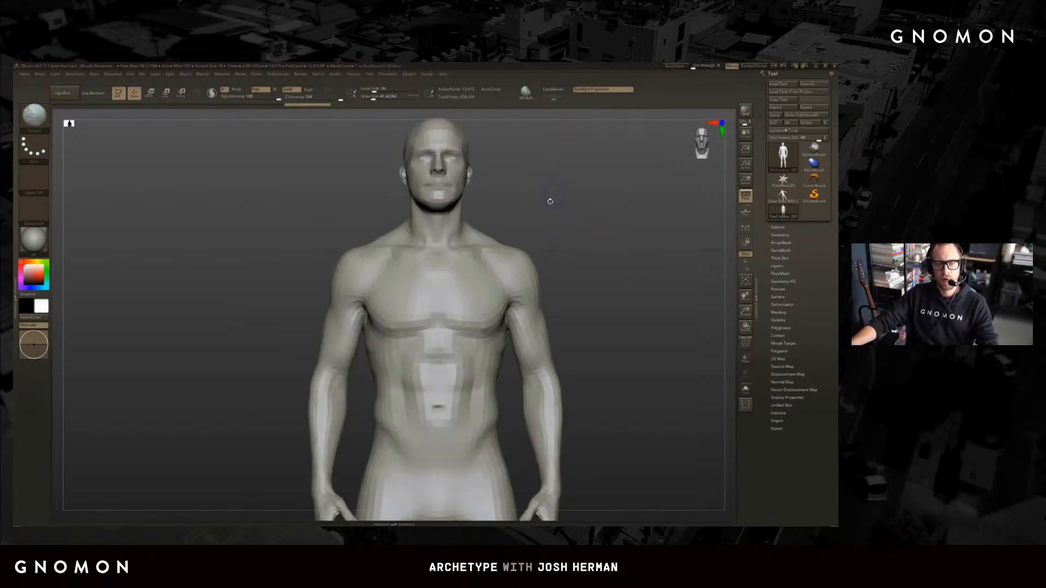
Display the polygroups, isolate the arms' polygroup, and bring the rest of the body back into view
{"action": "key", "text": "shift+f"}
{"action": "mouse_move", "coordinate": [538, 149]}
{"action": "left_mouse_down", "text": "alt"}
{"action": "mouse_move", "coordinate": [538, 249]}
{"action": "mouse_move", "coordinate": [625, 278]}
{"action": "mouse_move", "coordinate": [579, 292]}
{"action": "mouse_move", "coordinate": [563, 329]}
{"action": "mouse_move", "coordinate": [535, 273]}
{"action": "left_mouse_up", "text": "alt"}
{"action": "left_click", "coordinate": [522, 278], "text": "ctrl+shift"}
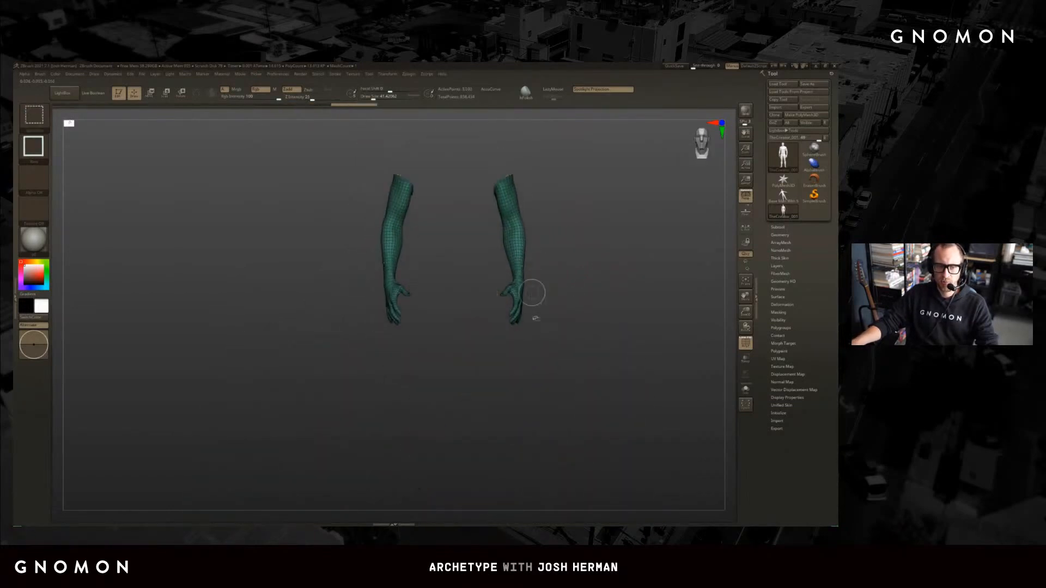
{"action": "left_click", "coordinate": [550, 342], "text": "ctrl+shift"}
Mask both legs from the upper thighs down and give them their own polygroup
{"action": "left_click_drag", "start_coordinate": [540, 486], "coordinate": [282, 279], "text": "ctrl"}
{"action": "key", "text": "ctrl+w"}
{"action": "left_click_drag", "start_coordinate": [523, 261], "coordinate": [469, 288]}
{"action": "key", "text": "r"}
{"action": "left_click", "coordinate": [509, 286], "text": "ctrl"}
{"action": "key", "text": "ctrl+w"}
{"action": "left_click_drag", "start_coordinate": [610, 295], "coordinate": [420, 295]}
{"action": "left_click", "coordinate": [600, 262], "text": "ctrl+shift"}
Hide the wireframe and polygroup display on the figure and return to Draw mode
{"action": "key", "text": "f"}
{"action": "key", "text": "q"}
{"action": "mouse_move", "coordinate": [605, 223]}
{"action": "left_mouse_down"}
{"action": "mouse_move", "coordinate": [641, 219]}
{"action": "mouse_move", "coordinate": [597, 215]}
{"action": "mouse_move", "coordinate": [556, 241]}
{"action": "mouse_move", "coordinate": [559, 227]}
{"action": "left_mouse_up"}
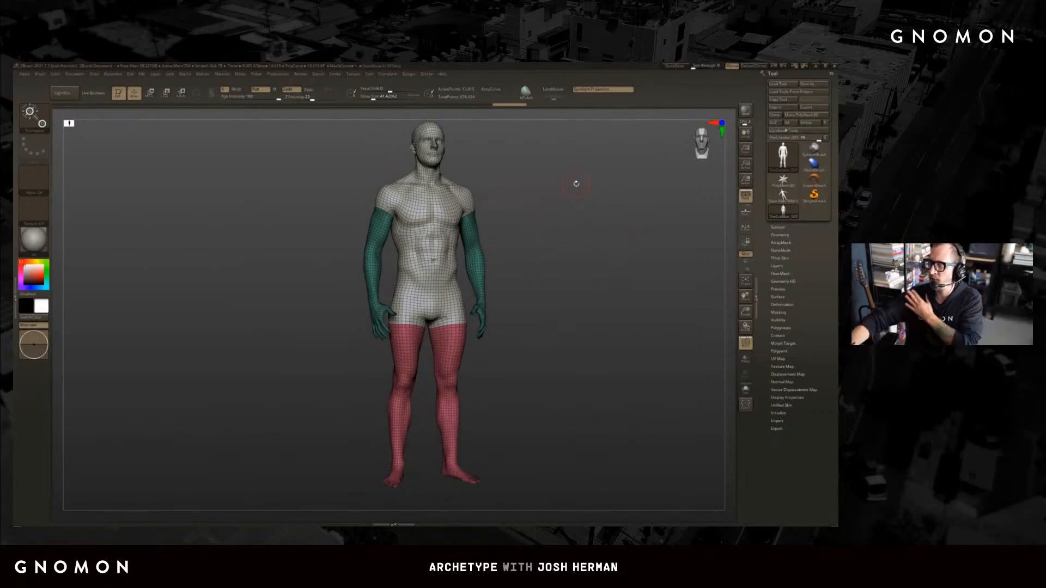
{"action": "key", "text": "shift+f"}
{"action": "key", "text": "w"}
{"action": "left_click_drag", "start_coordinate": [588, 180], "coordinate": [554, 187], "text": "shift"}
{"action": "key", "text": "q"}
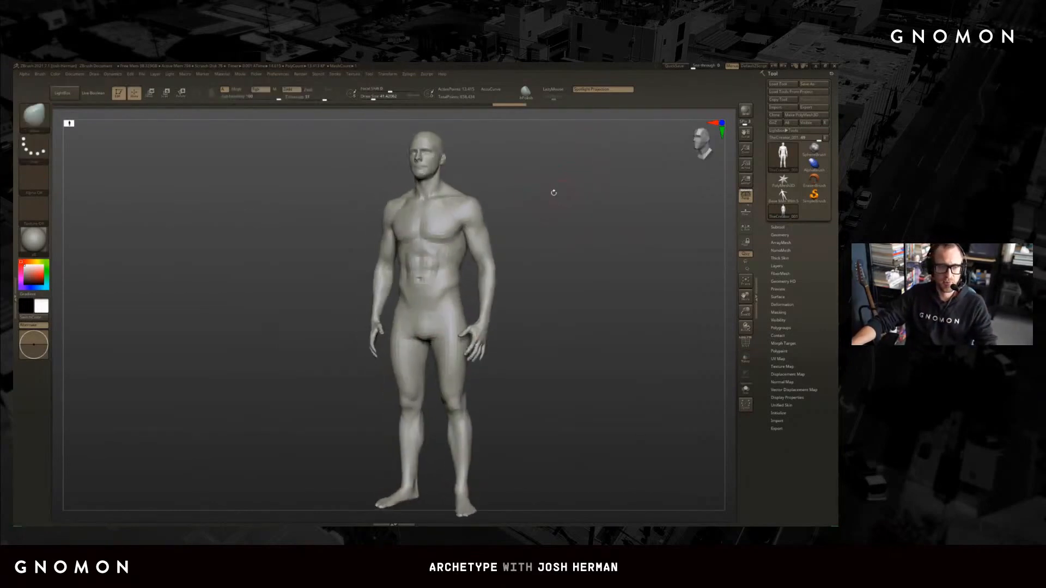
Isolate the arms' polygroup, mask both arms, and show the whole body again
{"action": "left_click", "coordinate": [482, 231], "text": "ctrl+shift"}
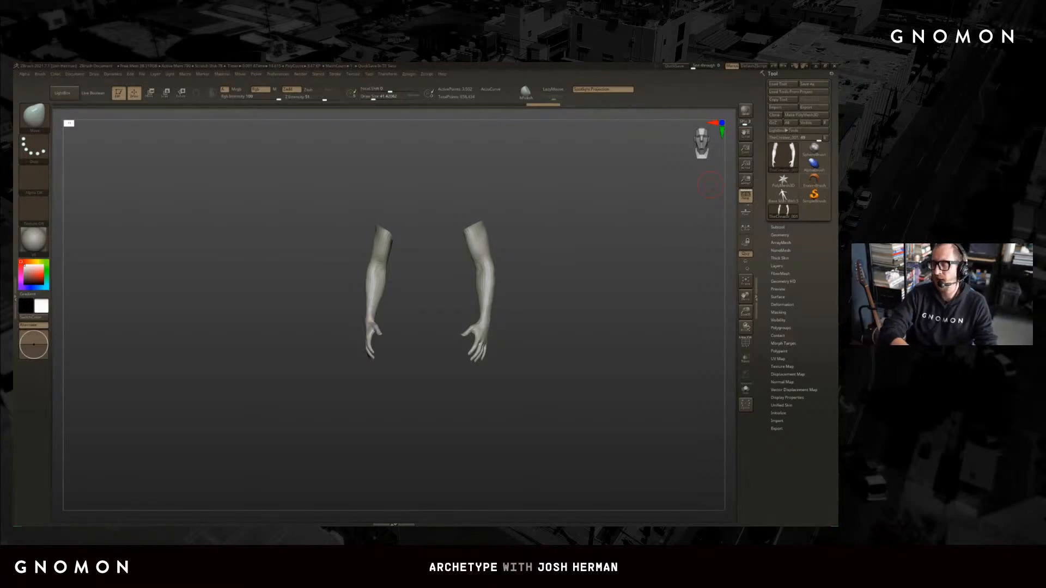
{"action": "key", "text": "d"}
{"action": "mouse_move", "coordinate": [561, 174]}
{"action": "left_mouse_down", "text": "ctrl+shift"}
{"action": "mouse_move", "coordinate": [228, 393]}
{"action": "mouse_move", "coordinate": [383, 289]}
{"action": "mouse_move", "coordinate": [337, 381]}
{"action": "left_mouse_up", "text": "ctrl+shift"}
{"action": "left_click", "coordinate": [605, 217], "text": "ctrl+shift"}
{"action": "left_click_drag", "start_coordinate": [605, 218], "coordinate": [591, 218], "text": "shift"}
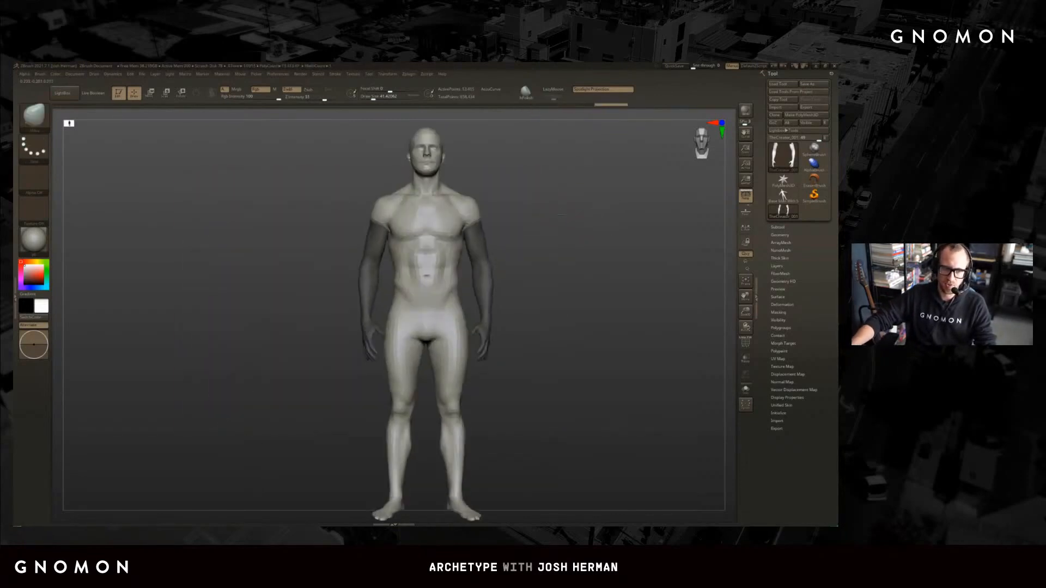
Soften the mask edge on the upper arms, invert the mask so only the arms stay free, and activate Transpose Rotate
{"action": "left_click", "coordinate": [528, 222], "text": "ctrl"}
{"action": "left_click_drag", "start_coordinate": [504, 231], "coordinate": [491, 235], "text": "ctrl"}
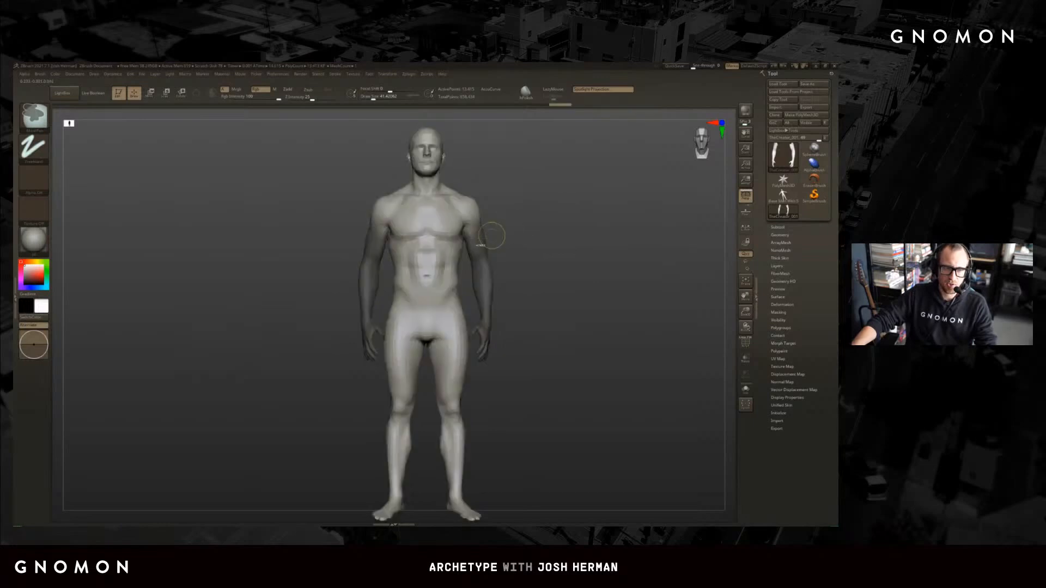
{"action": "left_click", "coordinate": [558, 208], "text": "ctrl"}
{"action": "mouse_move", "coordinate": [560, 206]}
{"action": "left_mouse_down", "text": "shift"}
{"action": "mouse_move", "coordinate": [537, 210]}
{"action": "mouse_move", "coordinate": [513, 261]}
{"action": "mouse_move", "coordinate": [525, 286]}
{"action": "mouse_move", "coordinate": [548, 282]}
{"action": "left_mouse_up", "text": "shift"}
{"action": "key", "text": "r"}
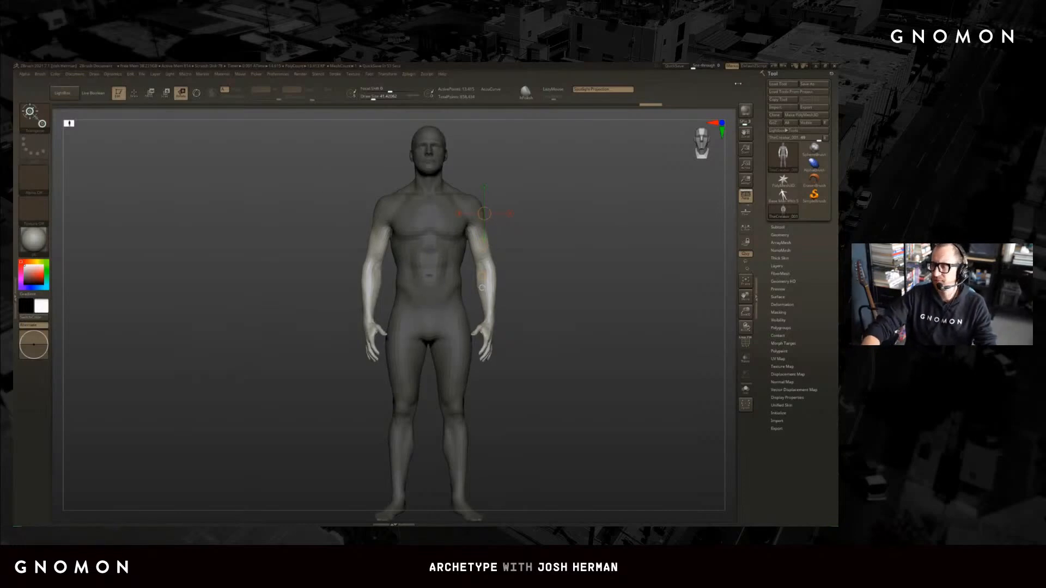
Soften the mask around the shoulders further and rotate both arms backward from the shoulder in side view
{"action": "left_click_drag", "start_coordinate": [533, 225], "coordinate": [447, 239]}
{"action": "key", "text": "q"}
{"action": "key", "text": "w"}
{"action": "key", "text": "q"}
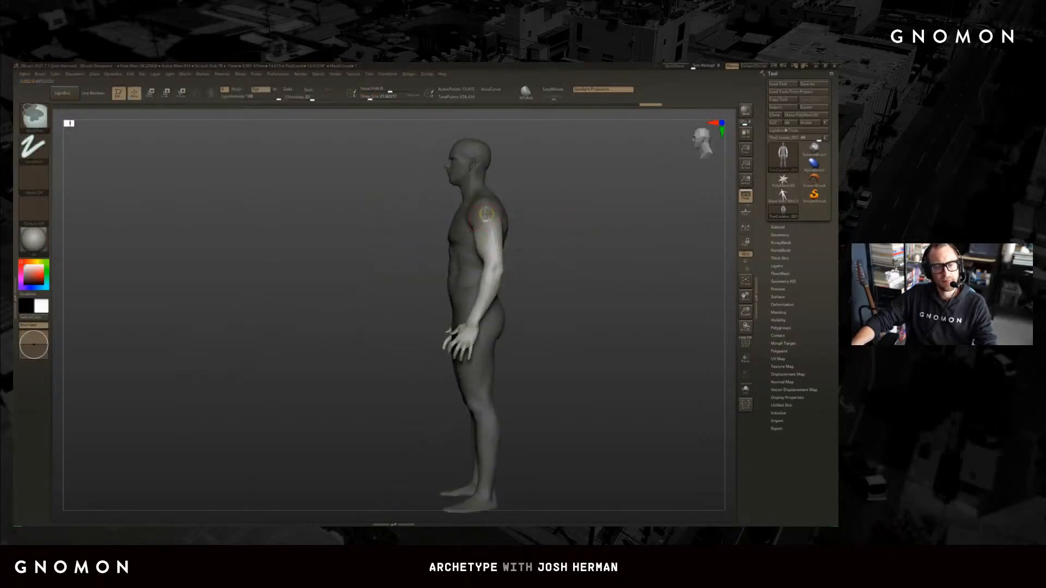
{"action": "left_click", "coordinate": [535, 216], "text": "ctrl"}
{"action": "left_click", "coordinate": [525, 214], "text": "ctrl"}
{"action": "key", "text": "r"}
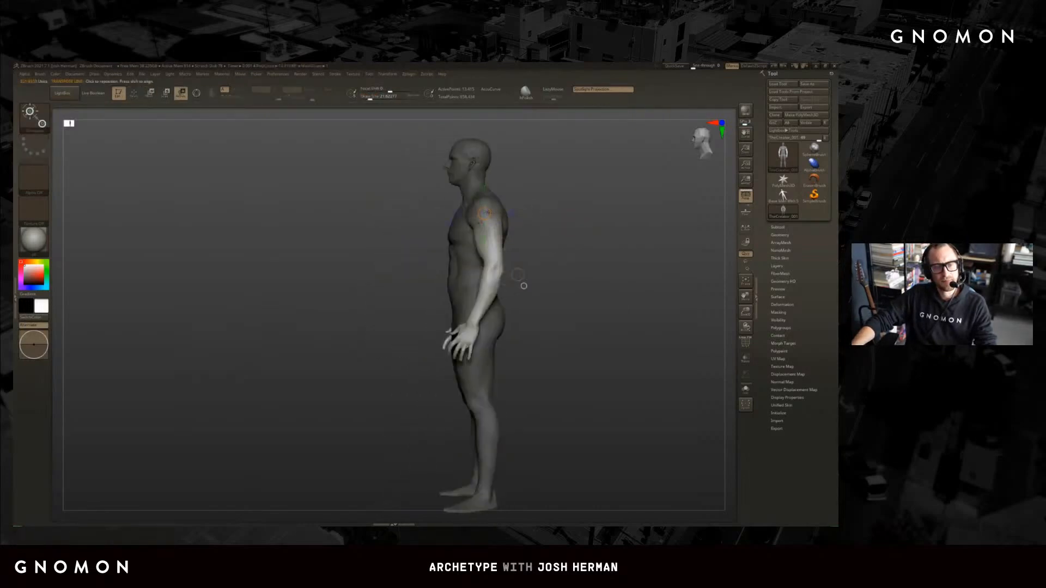
{"action": "left_click_drag", "start_coordinate": [511, 212], "coordinate": [534, 211]}
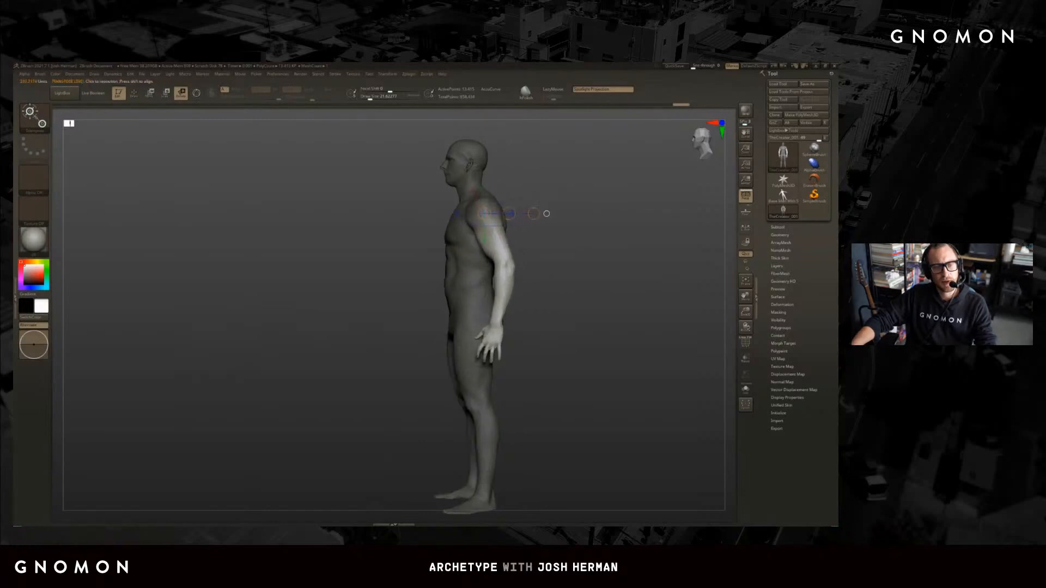
Rotate the arms slightly outward from the shoulders and extend the mask down the upper arms to the elbows
{"action": "left_click_drag", "start_coordinate": [648, 199], "coordinate": [551, 190], "text": "shift"}
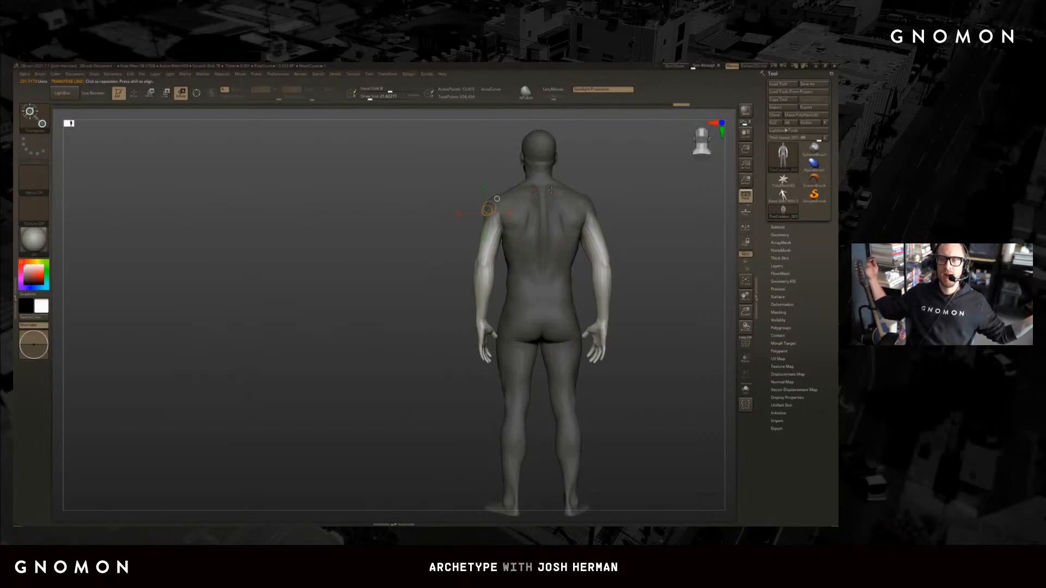
{"action": "left_click_drag", "start_coordinate": [497, 202], "coordinate": [467, 208]}
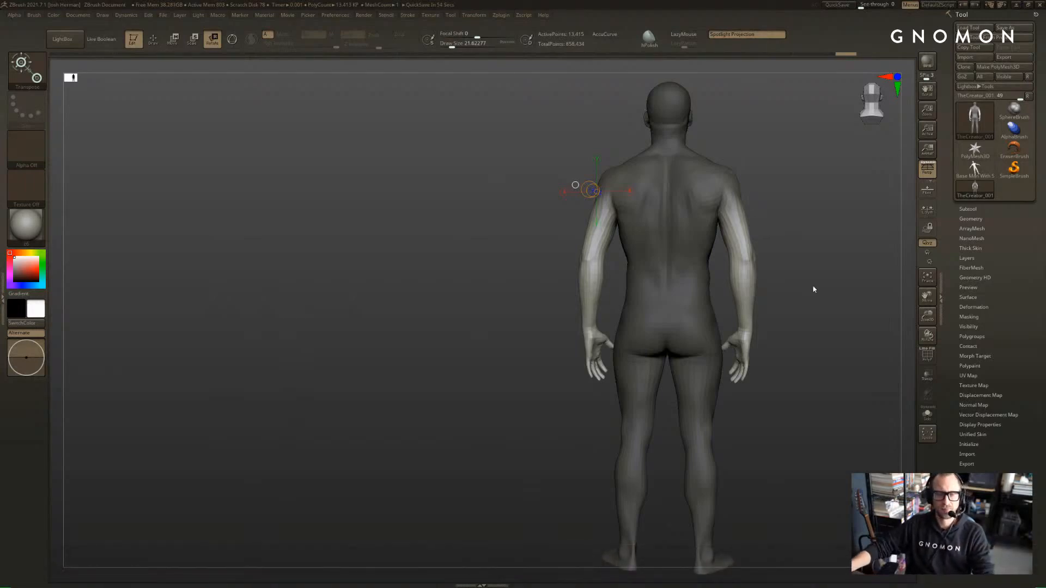
{"action": "left_click_drag", "start_coordinate": [825, 236], "coordinate": [796, 176]}
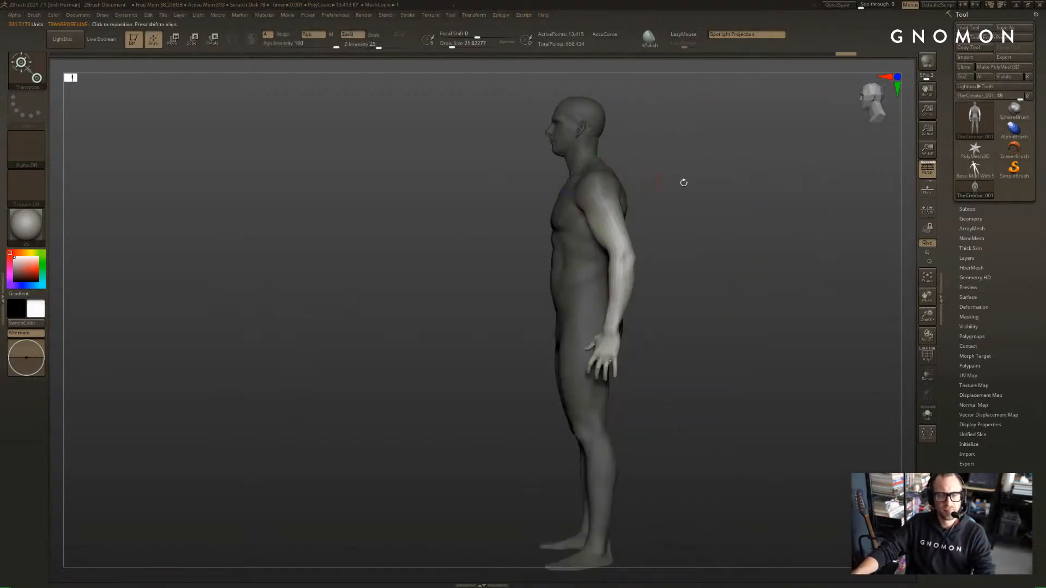
{"action": "left_click_drag", "start_coordinate": [682, 180], "coordinate": [659, 194]}
{"action": "right_click_drag", "start_coordinate": [615, 249], "coordinate": [588, 218]}
{"action": "left_click_drag", "start_coordinate": [588, 218], "coordinate": [656, 188]}
{"action": "left_click_drag", "start_coordinate": [671, 177], "coordinate": [681, 171], "text": "shift"}
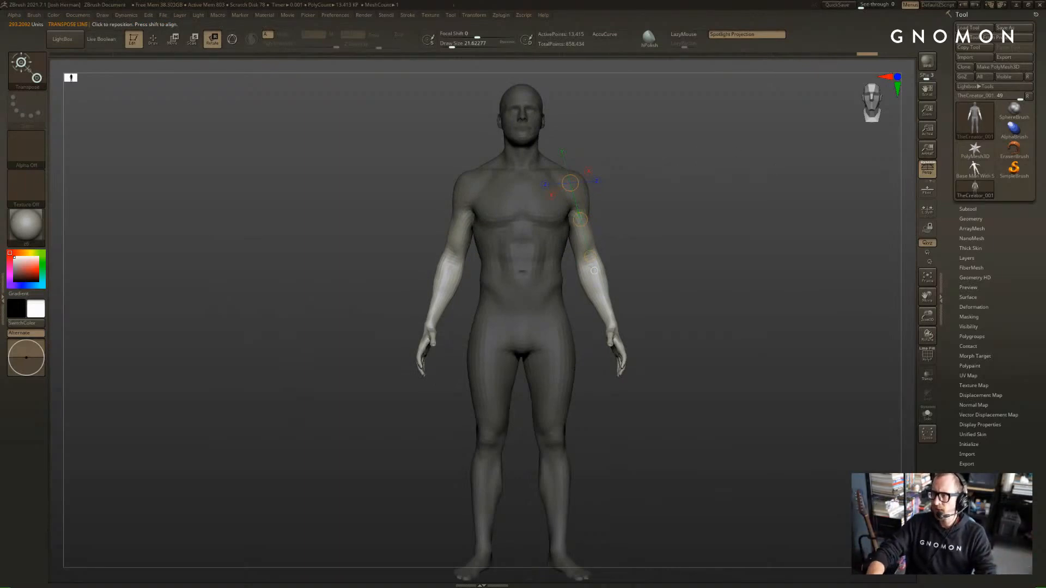
Rotate the unmasked forearms outward from the elbows with Transpose Rotate
{"action": "left_click_drag", "start_coordinate": [773, 213], "coordinate": [716, 211]}
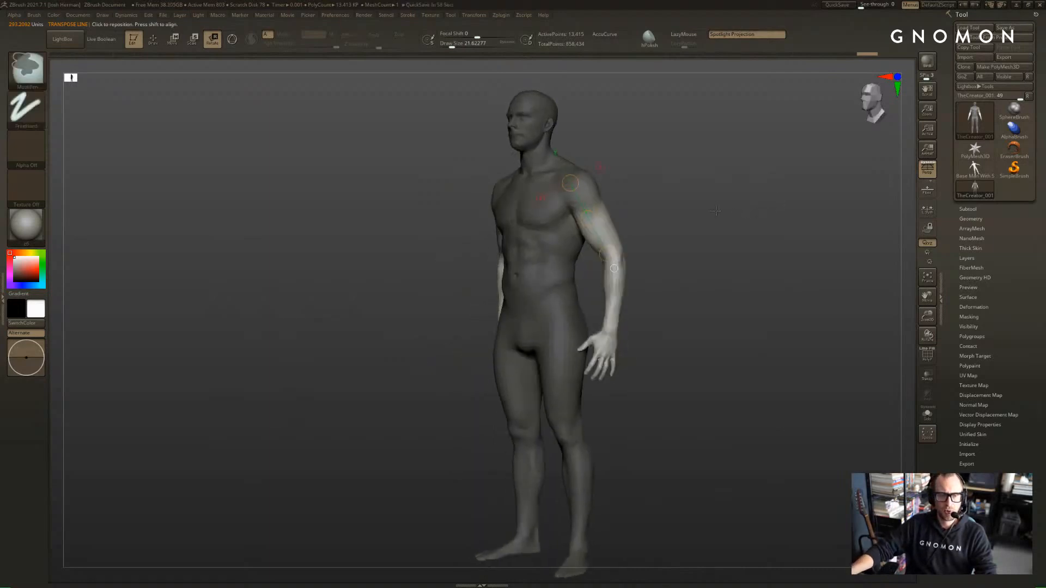
{"action": "left_click_drag", "start_coordinate": [652, 216], "coordinate": [684, 212], "text": "shift"}
{"action": "key", "text": "w"}
{"action": "key", "text": "r"}
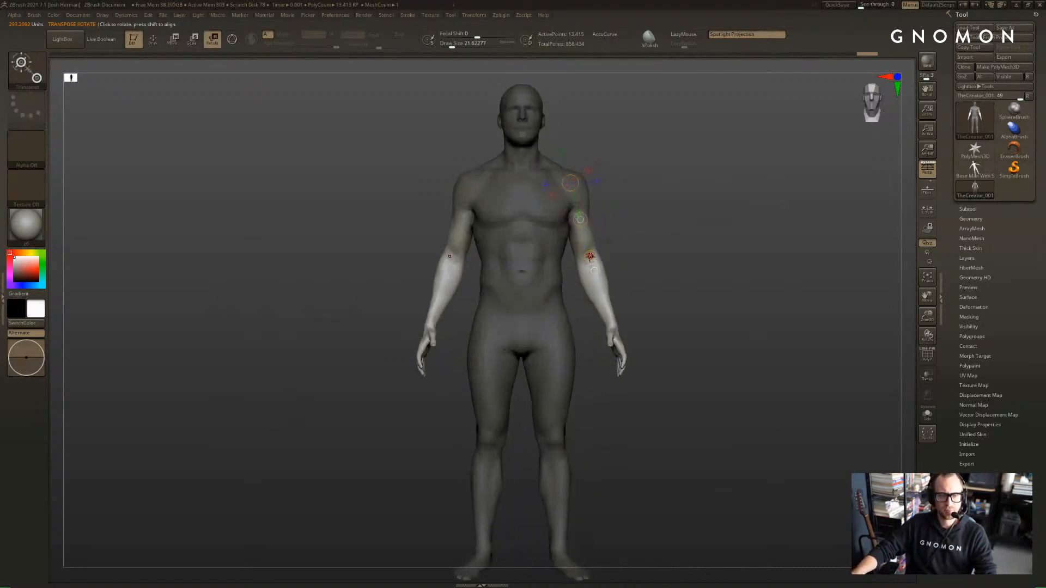
{"action": "left_click_drag", "start_coordinate": [585, 255], "coordinate": [592, 255]}
{"action": "mouse_move", "coordinate": [657, 213]}
{"action": "left_mouse_down"}
{"action": "mouse_move", "coordinate": [589, 183]}
{"action": "mouse_move", "coordinate": [602, 238]}
{"action": "mouse_move", "coordinate": [662, 244]}
{"action": "mouse_move", "coordinate": [635, 257]}
{"action": "mouse_move", "coordinate": [665, 251]}
{"action": "left_mouse_up"}
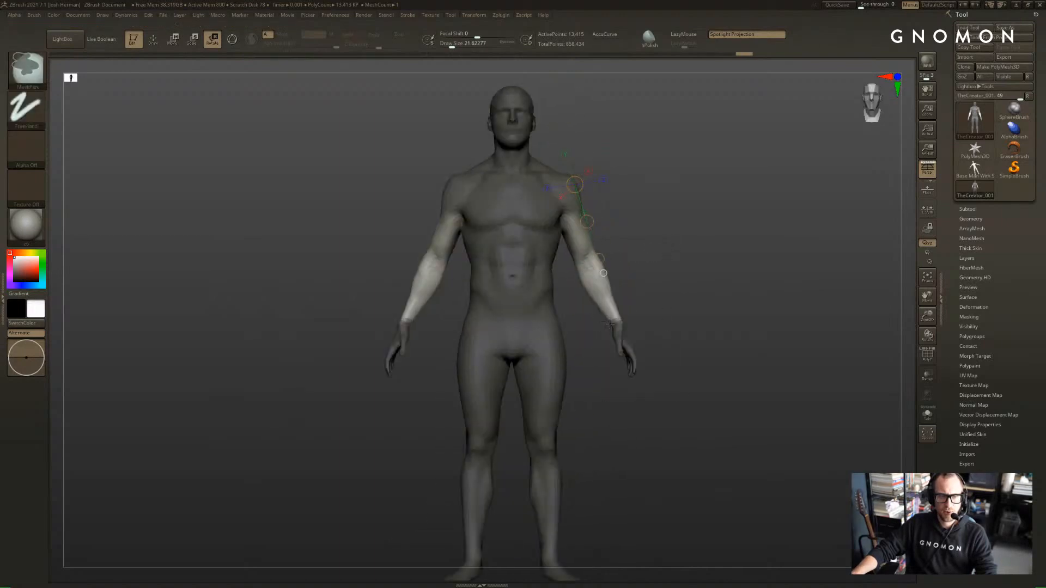
Clear the body mask and mask both hands from the wrists down
{"action": "mouse_move", "coordinate": [690, 419]}
{"action": "left_mouse_down", "text": "ctrl"}
{"action": "mouse_move", "coordinate": [647, 385]}
{"action": "mouse_move", "coordinate": [592, 297]}
{"action": "left_mouse_up", "text": "ctrl"}
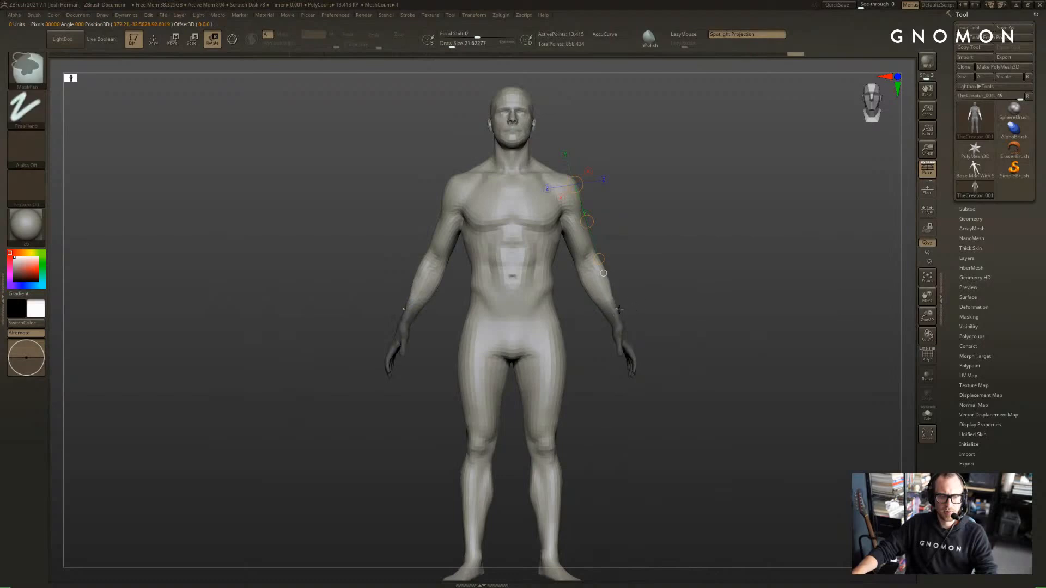
{"action": "left_click_drag", "start_coordinate": [670, 298], "coordinate": [724, 382]}
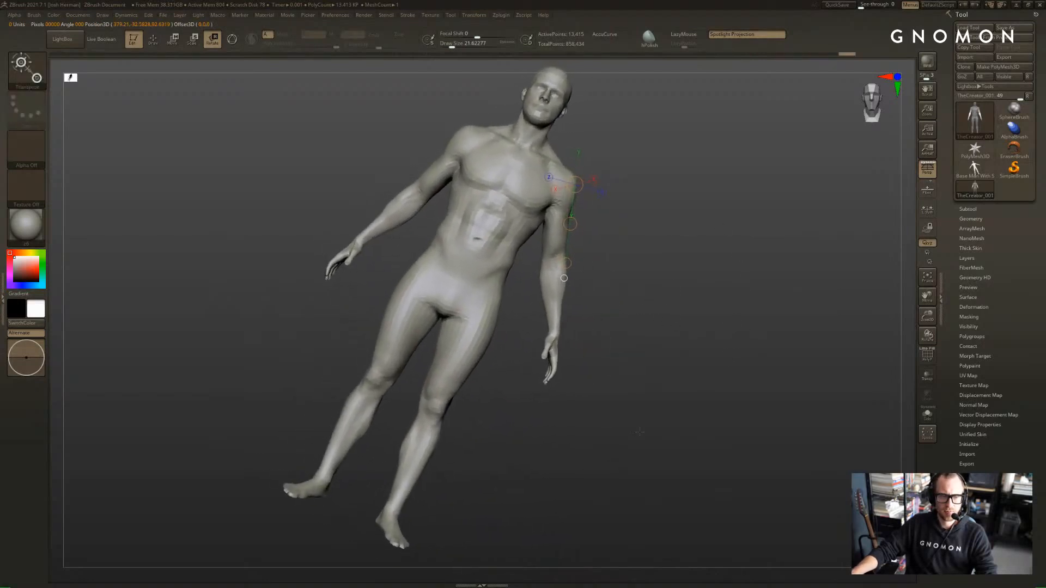
{"action": "left_click_drag", "start_coordinate": [623, 449], "coordinate": [537, 302], "text": "ctrl"}
{"action": "key", "text": "q"}
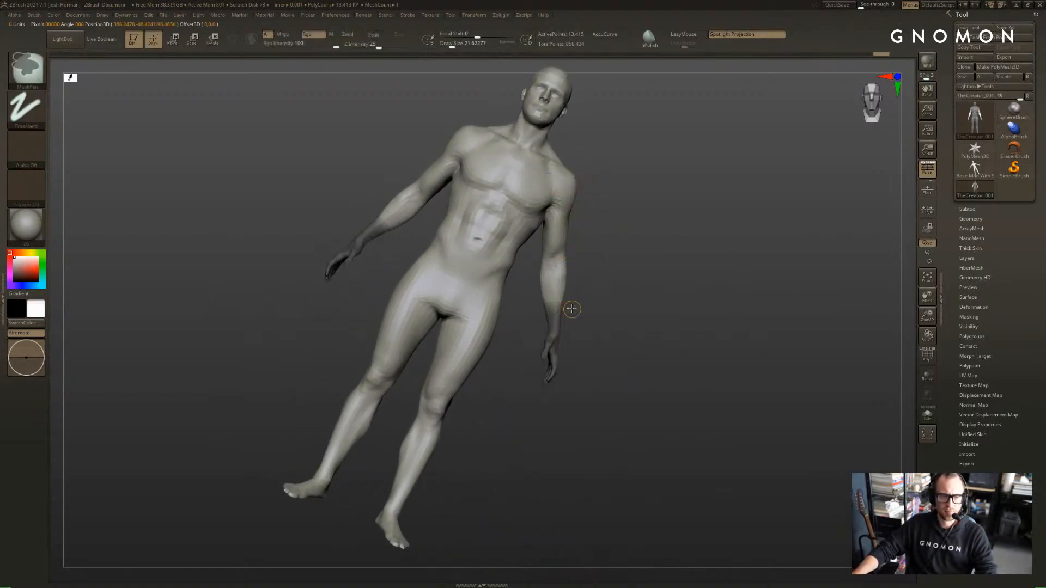
Soften the mask edge at the wrists and invert it so only the hands stay free for transposing
{"action": "key", "text": "ctrl+i"}
{"action": "key", "text": "ctrl+i"}
{"action": "key", "text": "ctrl+i"}
{"action": "key", "text": "ctrl+i"}
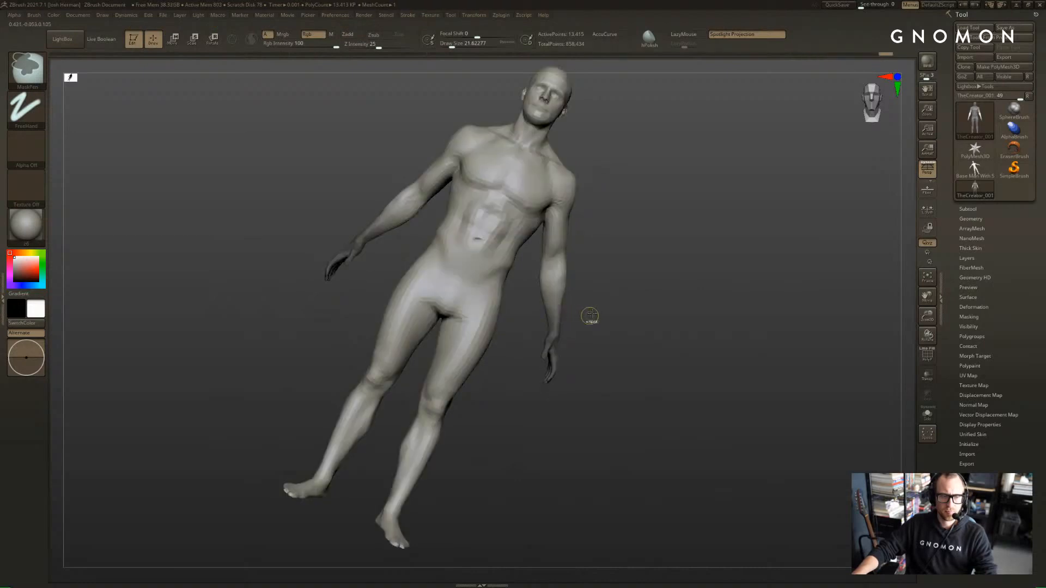
{"action": "key", "text": "ctrl+i"}
{"action": "key", "text": "w"}
{"action": "key", "text": "r"}
{"action": "mouse_move", "coordinate": [634, 307]}
{"action": "left_mouse_down", "text": "shift"}
{"action": "mouse_move", "coordinate": [601, 279]}
{"action": "mouse_move", "coordinate": [596, 327]}
{"action": "mouse_move", "coordinate": [665, 296]}
{"action": "mouse_move", "coordinate": [603, 304]}
{"action": "left_mouse_up", "text": "shift"}
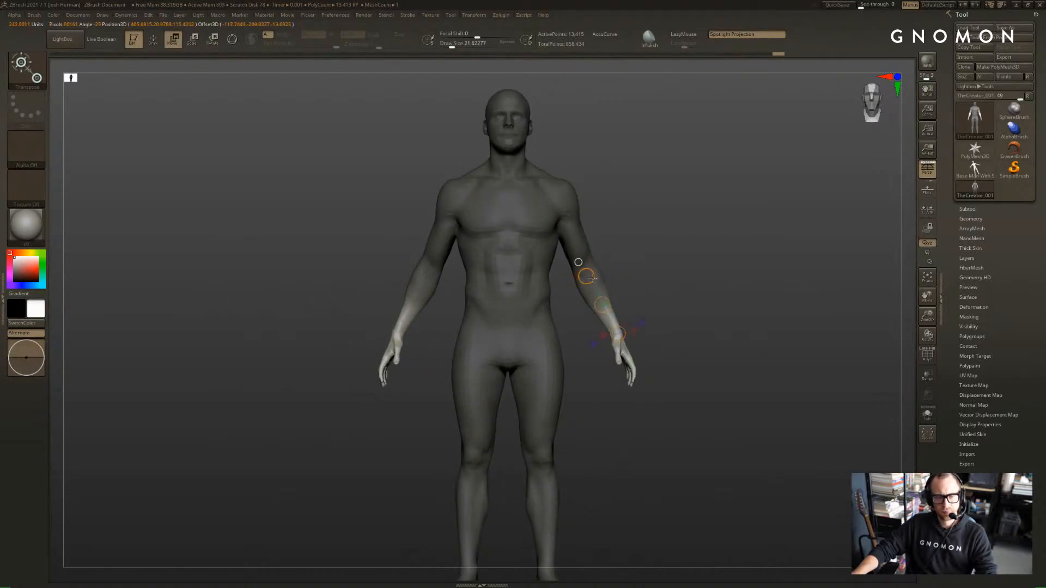
Twist the hands at the wrists so the palms face forward, and clear the mask from the body
{"action": "key", "text": "r"}
{"action": "left_click_drag", "start_coordinate": [595, 275], "coordinate": [639, 282]}
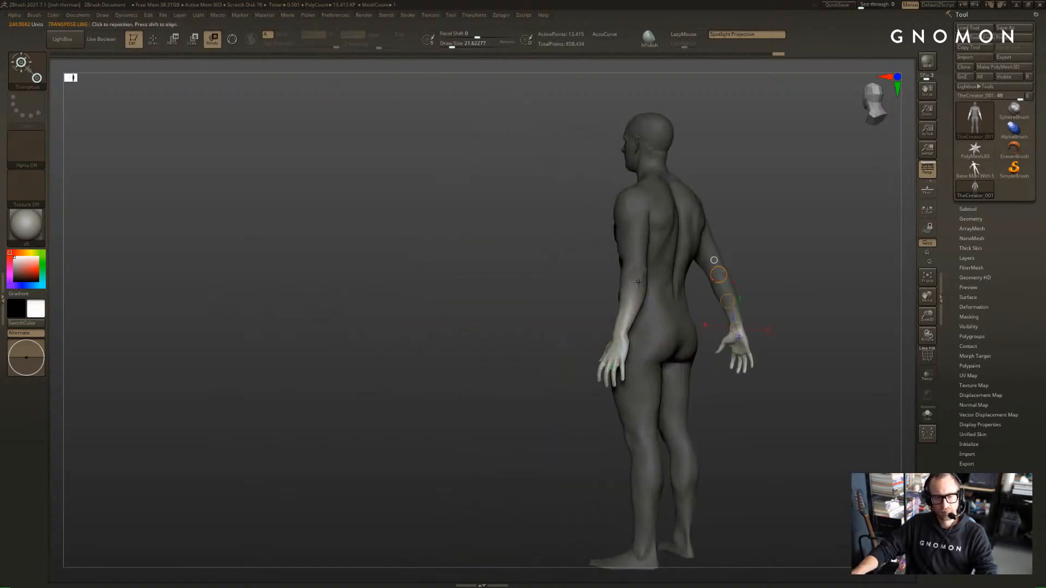
{"action": "left_click_drag", "start_coordinate": [727, 302], "coordinate": [734, 309]}
{"action": "left_click_drag", "start_coordinate": [774, 272], "coordinate": [823, 281]}
{"action": "key", "text": "f"}
{"action": "left_click_drag", "start_coordinate": [728, 227], "coordinate": [698, 231], "text": "shift"}
{"action": "key", "text": "q"}
{"action": "mouse_move", "coordinate": [797, 227]}
{"action": "left_mouse_down"}
{"action": "mouse_move", "coordinate": [767, 222]}
{"action": "mouse_move", "coordinate": [774, 218]}
{"action": "left_mouse_up"}
{"action": "key", "text": "w"}
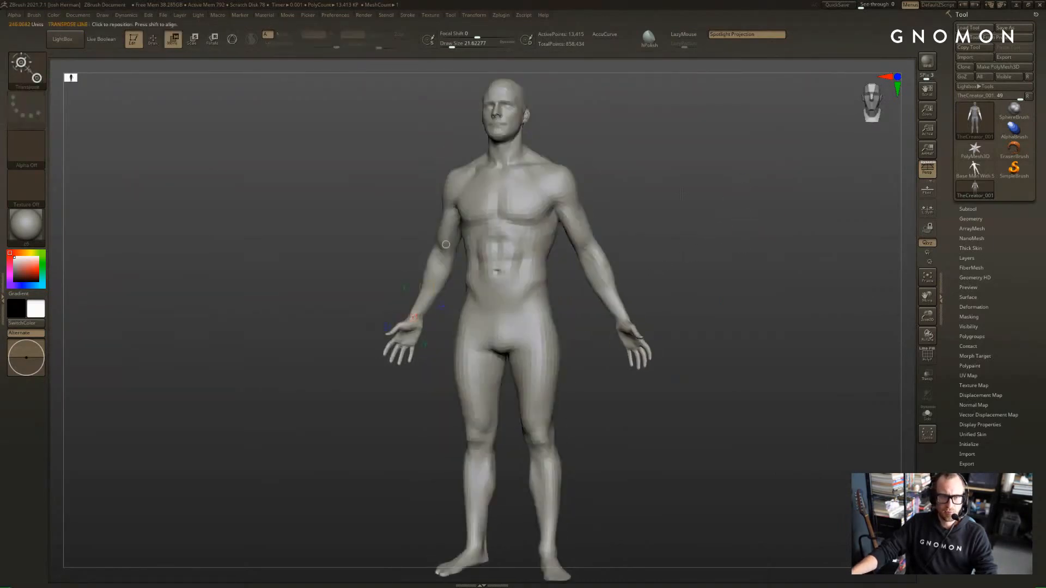
Examine the reposed arms, back and torso from the front, side and behind at the highest subdivision level
{"action": "key", "text": "q"}
{"action": "mouse_move", "coordinate": [673, 134]}
{"action": "left_mouse_down"}
{"action": "mouse_move", "coordinate": [653, 154]}
{"action": "mouse_move", "coordinate": [670, 142]}
{"action": "left_mouse_up"}
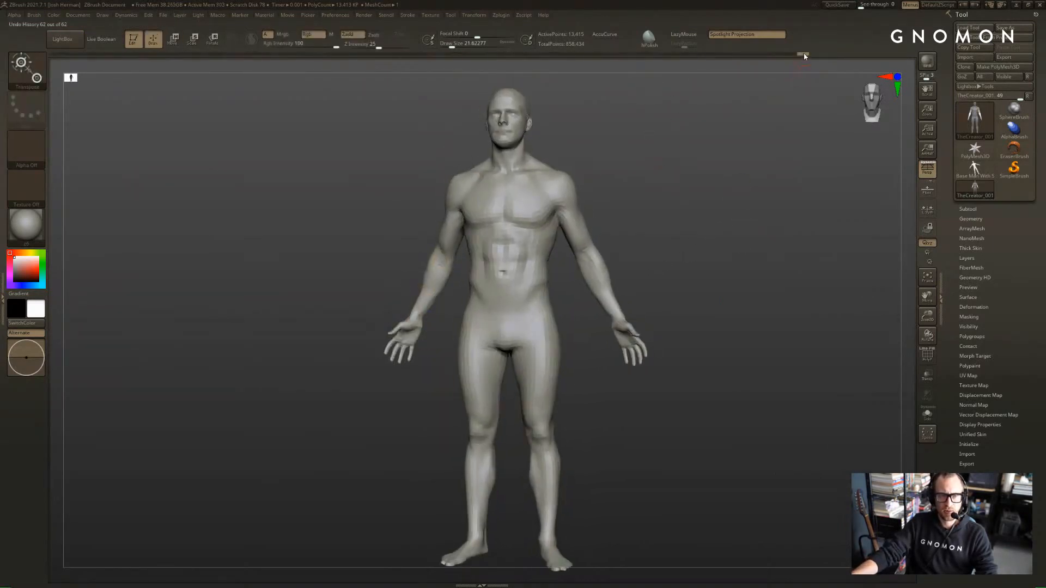
{"action": "mouse_move", "coordinate": [804, 55]}
{"action": "left_mouse_down"}
{"action": "mouse_move", "coordinate": [464, 56]}
{"action": "mouse_move", "coordinate": [803, 54]}
{"action": "left_mouse_up"}
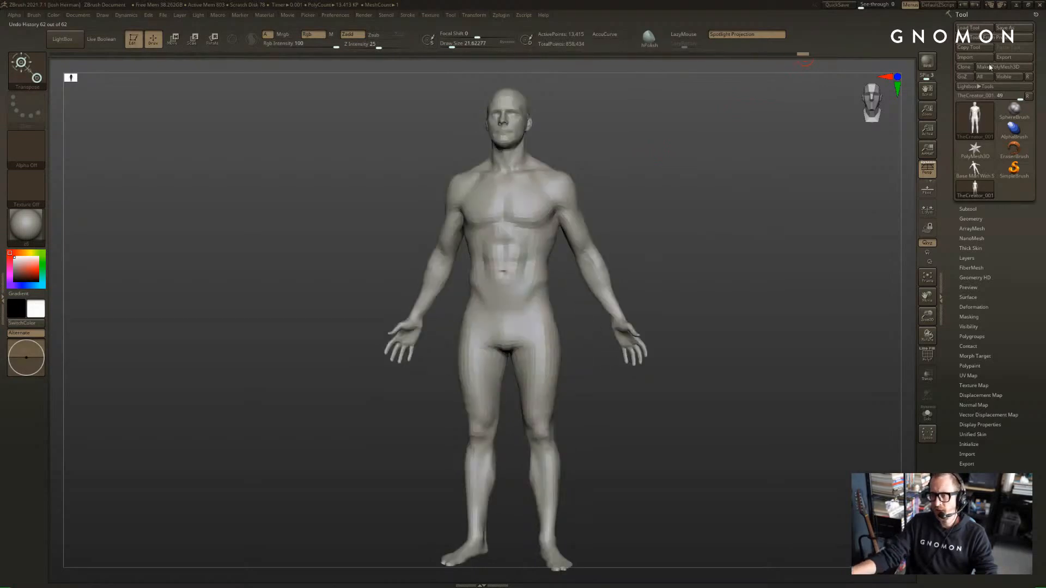
{"action": "mouse_move", "coordinate": [806, 168]}
{"action": "left_mouse_down"}
{"action": "mouse_move", "coordinate": [705, 217]}
{"action": "mouse_move", "coordinate": [588, 231]}
{"action": "mouse_move", "coordinate": [689, 224]}
{"action": "left_mouse_up"}
{"action": "mouse_move", "coordinate": [632, 159]}
{"action": "left_mouse_down", "text": "alt"}
{"action": "mouse_move", "coordinate": [694, 194]}
{"action": "mouse_move", "coordinate": [654, 218]}
{"action": "mouse_move", "coordinate": [585, 188]}
{"action": "mouse_move", "coordinate": [657, 174]}
{"action": "mouse_move", "coordinate": [663, 242]}
{"action": "mouse_move", "coordinate": [682, 273]}
{"action": "mouse_move", "coordinate": [631, 325]}
{"action": "left_mouse_up", "text": "alt"}
{"action": "key", "text": "r"}
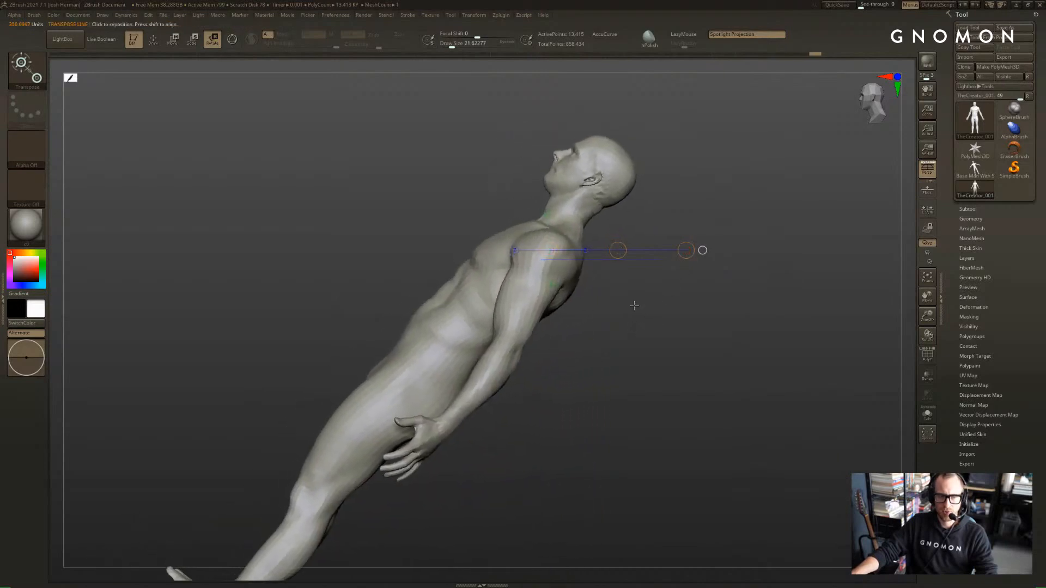
{"action": "mouse_move", "coordinate": [643, 183]}
{"action": "left_mouse_down"}
{"action": "mouse_move", "coordinate": [732, 171]}
{"action": "mouse_move", "coordinate": [722, 178]}
{"action": "mouse_move", "coordinate": [711, 174]}
{"action": "mouse_move", "coordinate": [734, 159]}
{"action": "left_mouse_up"}
{"action": "key", "text": "q"}
{"action": "mouse_move", "coordinate": [676, 211]}
{"action": "left_mouse_down"}
{"action": "mouse_move", "coordinate": [675, 221]}
{"action": "mouse_move", "coordinate": [704, 215]}
{"action": "mouse_move", "coordinate": [679, 334]}
{"action": "mouse_move", "coordinate": [662, 265]}
{"action": "left_mouse_up"}
{"action": "key", "text": "w"}
{"action": "key", "text": "q"}
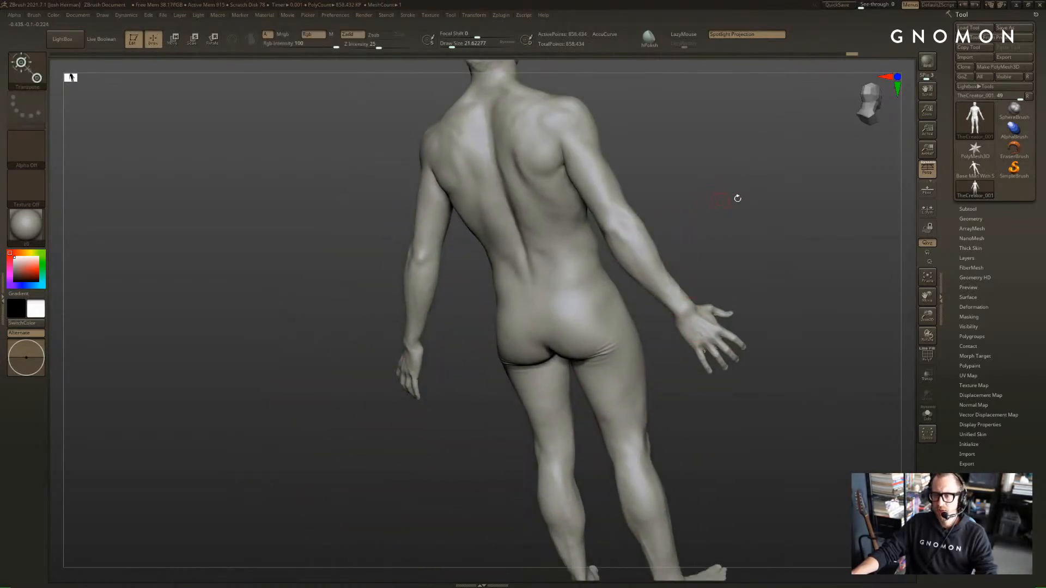
{"action": "left_click_drag", "start_coordinate": [745, 197], "coordinate": [669, 305], "text": "alt"}
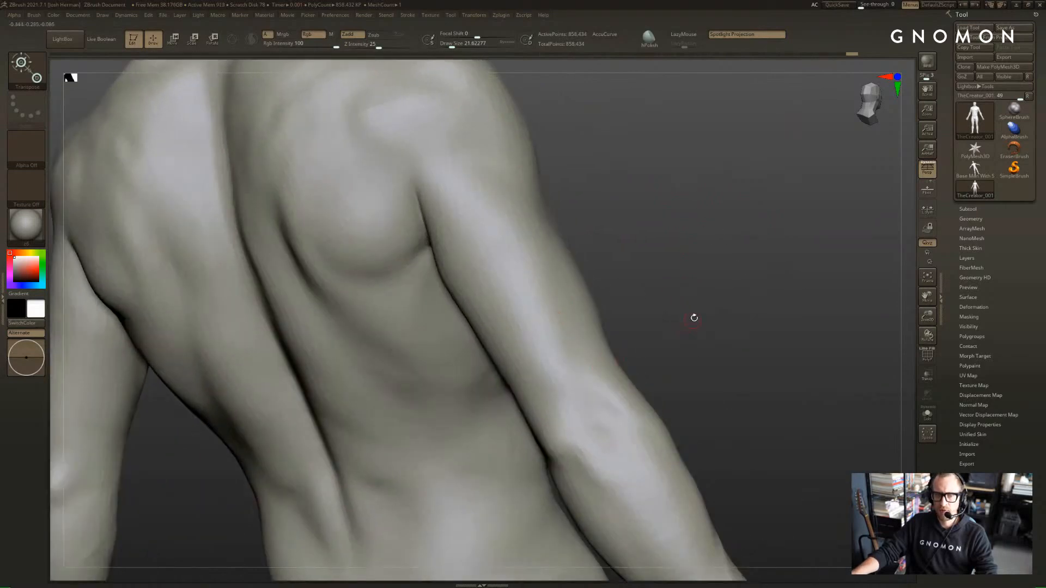
{"action": "key", "text": "f"}
{"action": "left_click_drag", "start_coordinate": [702, 261], "coordinate": [807, 180]}
{"action": "key", "text": "w"}
{"action": "left_click_drag", "start_coordinate": [736, 93], "coordinate": [688, 188], "text": "alt"}
{"action": "mouse_move", "coordinate": [689, 142]}
{"action": "left_mouse_down"}
{"action": "mouse_move", "coordinate": [690, 200]}
{"action": "mouse_move", "coordinate": [661, 212]}
{"action": "mouse_move", "coordinate": [654, 283]}
{"action": "left_mouse_up"}
Lower the mesh by three subdivision levels and bring the head and neck into view for posing
{"action": "key", "text": "q"}
{"action": "key", "text": "shift+d"}
{"action": "key", "text": "shift+d"}
{"action": "key", "text": "shift+d"}
{"action": "key", "text": "w"}
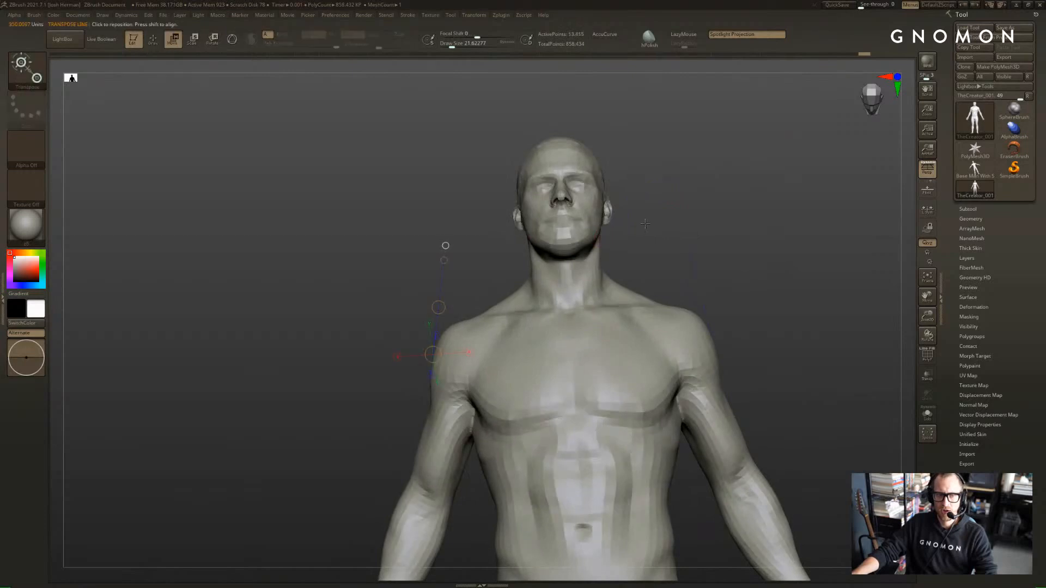
{"action": "left_click_drag", "start_coordinate": [645, 223], "coordinate": [665, 209]}
{"action": "key", "text": "q"}
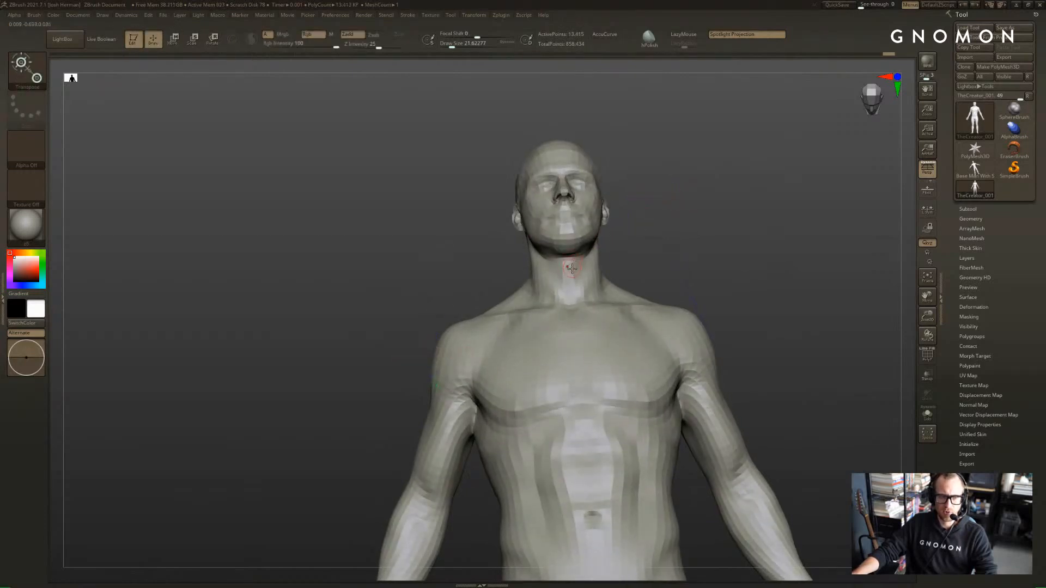
Mask the body below the neck and soften the mask edge so only the head stays free
{"action": "left_click_drag", "start_coordinate": [639, 247], "coordinate": [580, 252]}
{"action": "key", "text": "w"}
{"action": "left_click_drag", "start_coordinate": [654, 227], "coordinate": [607, 254]}
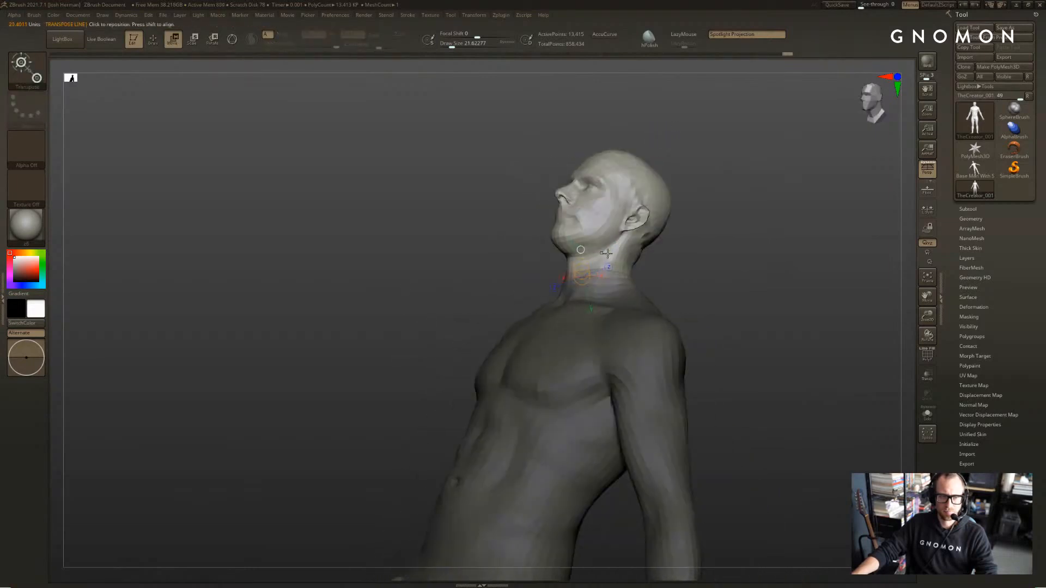
{"action": "left_click", "coordinate": [668, 268], "text": "ctrl"}
{"action": "left_click_drag", "start_coordinate": [668, 267], "coordinate": [614, 252]}
{"action": "left_click", "coordinate": [536, 237], "text": "ctrl"}
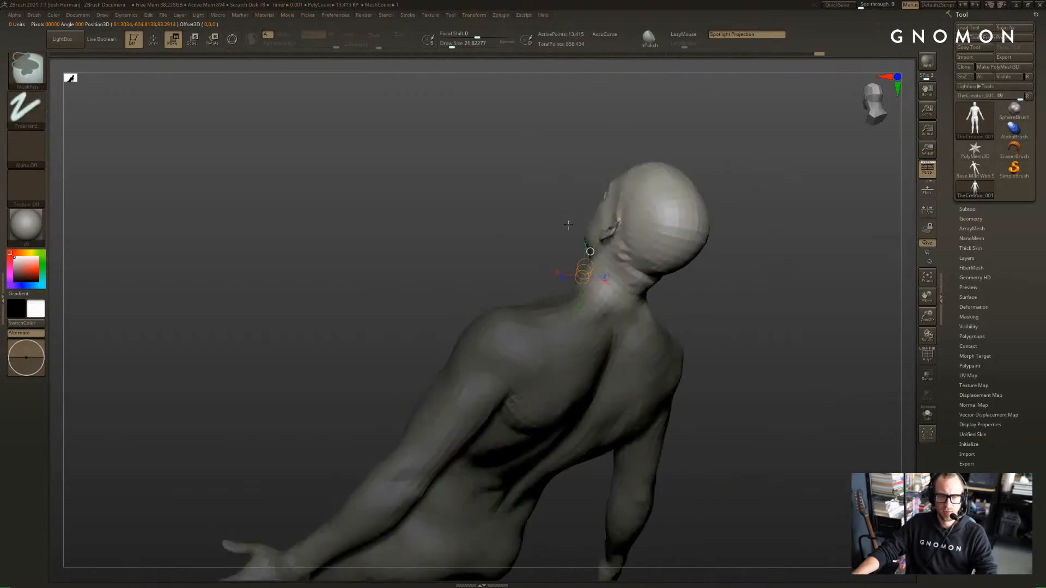
{"action": "left_click_drag", "start_coordinate": [536, 237], "coordinate": [566, 243]}
Reposition and rotate the head from the base of the neck with Transpose, and clear the mask from the body
{"action": "left_click_drag", "start_coordinate": [733, 165], "coordinate": [779, 246]}
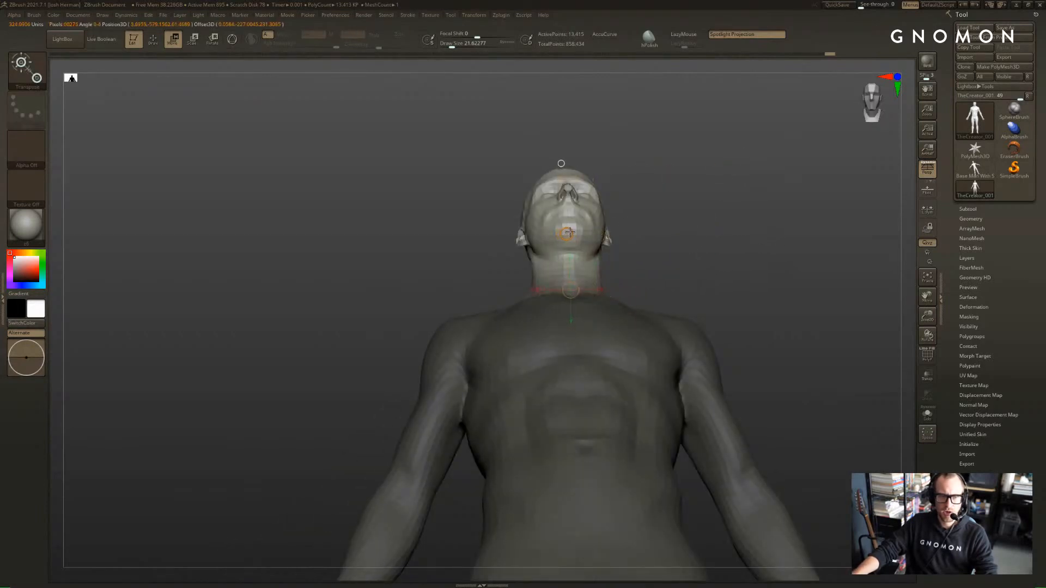
{"action": "left_click_drag", "start_coordinate": [569, 232], "coordinate": [583, 193]}
{"action": "key", "text": "r"}
{"action": "left_click_drag", "start_coordinate": [576, 243], "coordinate": [575, 227]}
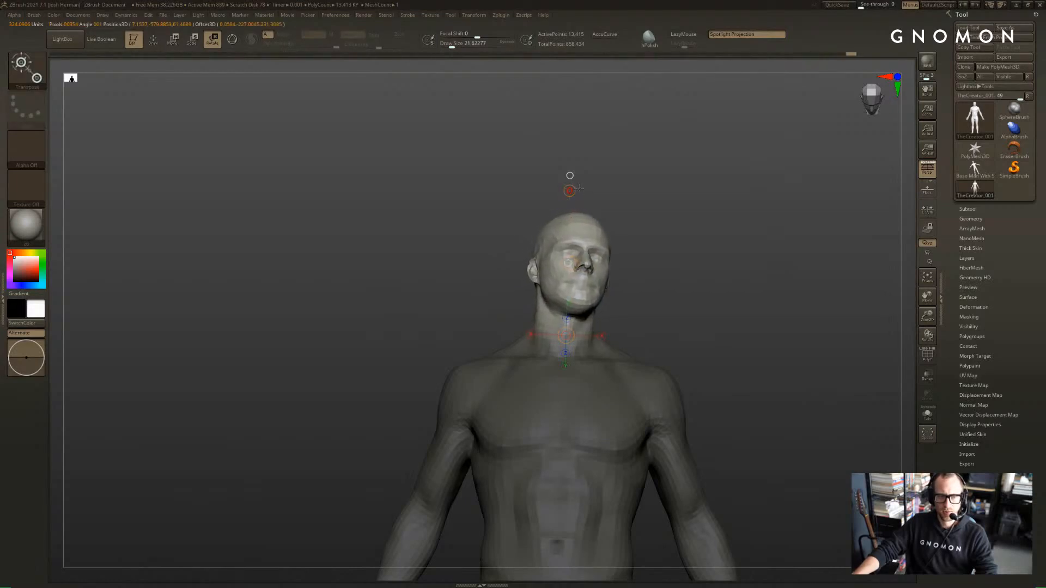
{"action": "left_click_drag", "start_coordinate": [709, 321], "coordinate": [593, 285]}
{"action": "left_click_drag", "start_coordinate": [645, 255], "coordinate": [509, 370]}
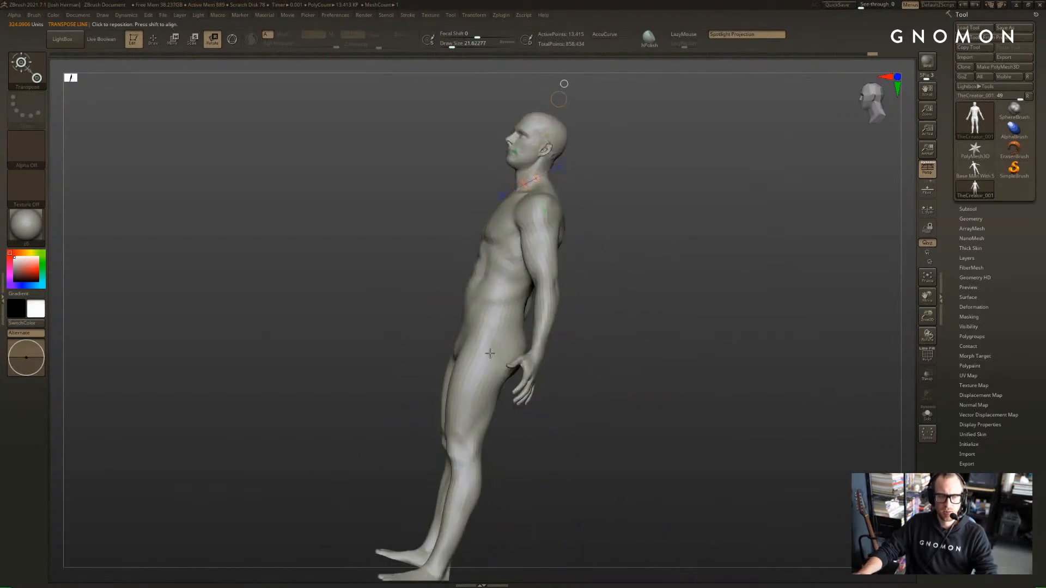
Mask both legs from the upper thighs down, turn them into their own polygroup and isolate them
{"action": "right_click_drag", "start_coordinate": [471, 383], "coordinate": [549, 376]}
{"action": "mouse_move", "coordinate": [556, 370]}
{"action": "left_mouse_down", "text": "ctrl"}
{"action": "mouse_move", "coordinate": [563, 404]}
{"action": "mouse_move", "coordinate": [538, 399]}
{"action": "mouse_move", "coordinate": [615, 350]}
{"action": "mouse_move", "coordinate": [606, 363]}
{"action": "left_mouse_up", "text": "ctrl"}
{"action": "key", "text": "q"}
{"action": "key", "text": "ctrl+w"}
{"action": "left_click", "coordinate": [573, 342], "text": "ctrl+shift"}
{"action": "key", "text": "w"}
{"action": "key", "text": "q"}
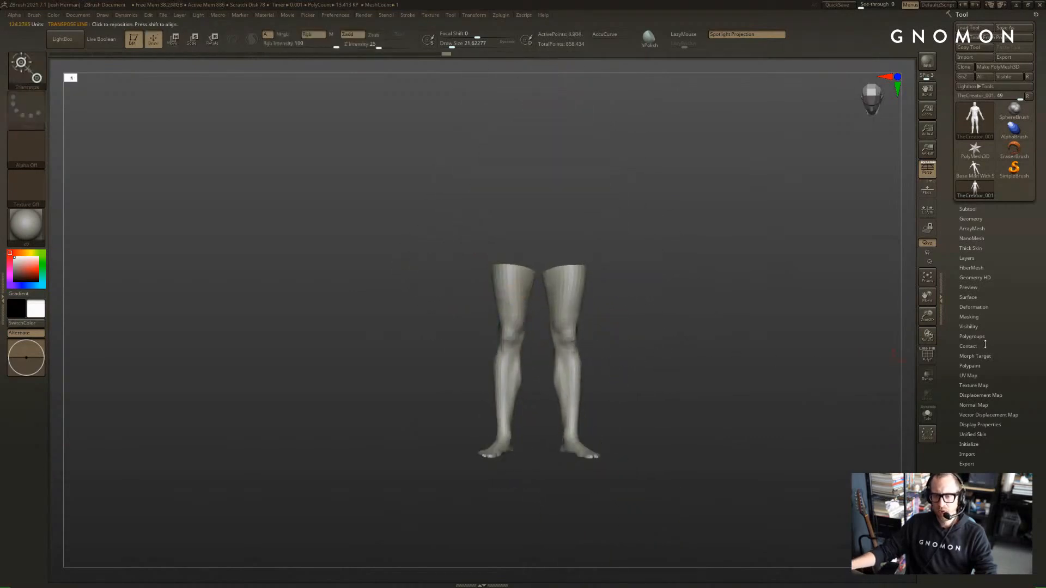
Split the isolated legs into separate polygroups with Auto Groups, and show the whole body again
{"action": "left_click", "coordinate": [972, 337]}
{"action": "left_click", "coordinate": [972, 345]}
{"action": "key", "text": "shift+f"}
{"action": "key", "text": "w"}
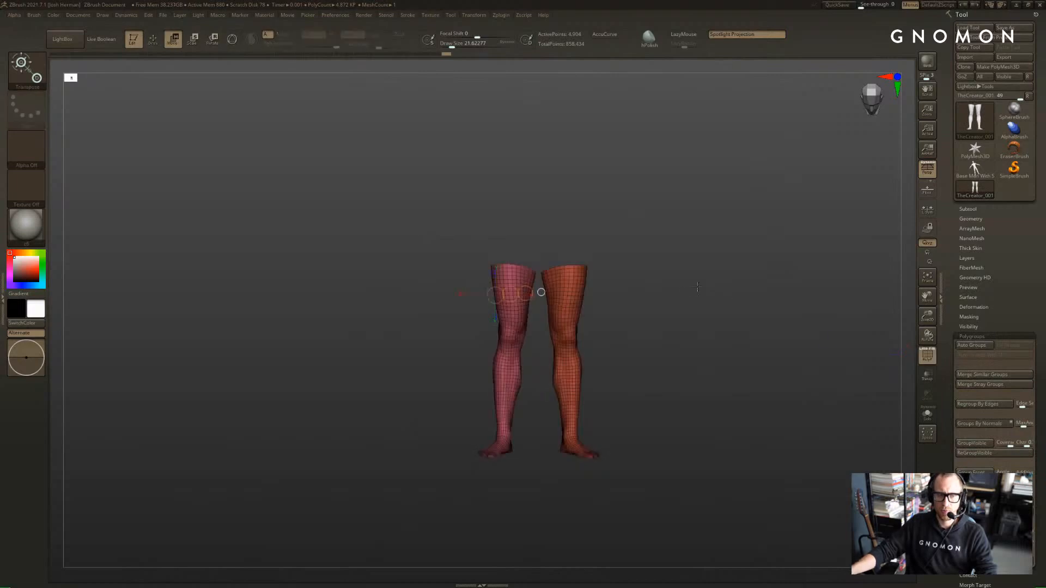
{"action": "key", "text": "q"}
{"action": "left_click", "coordinate": [979, 337]}
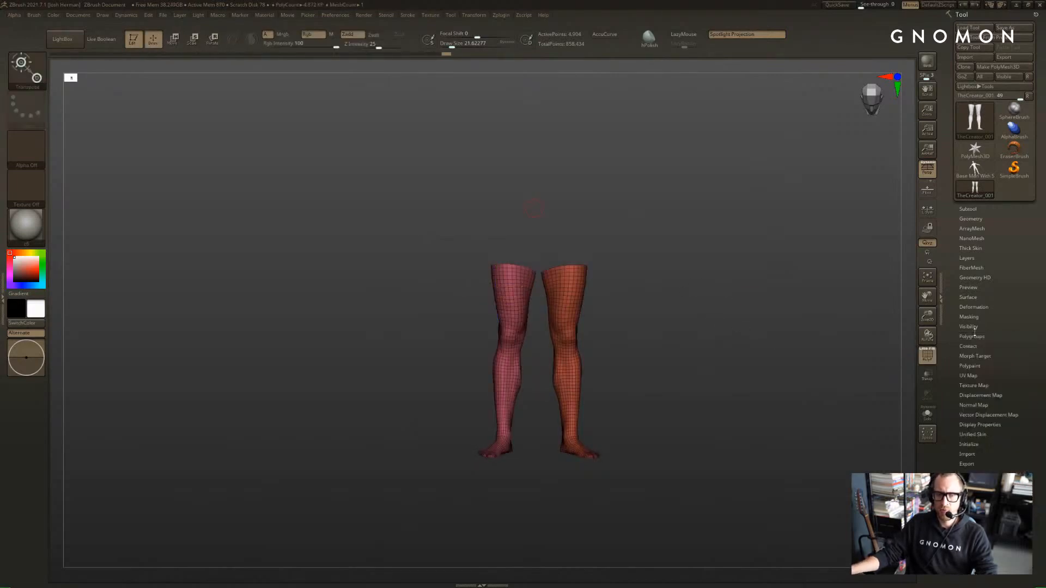
{"action": "mouse_move", "coordinate": [708, 273]}
{"action": "left_mouse_down", "text": "alt"}
{"action": "mouse_move", "coordinate": [689, 271]}
{"action": "mouse_move", "coordinate": [699, 277]}
{"action": "left_mouse_up", "text": "alt"}
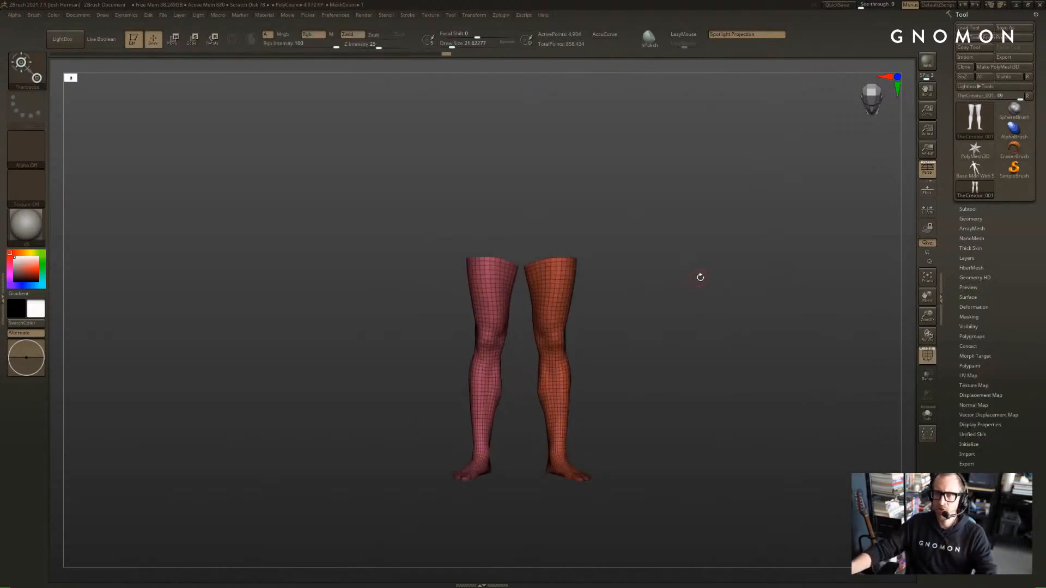
{"action": "key", "text": "shift+f"}
{"action": "key", "text": "ctrl+shift"}
{"action": "left_click", "coordinate": [662, 281], "text": "ctrl+shift"}
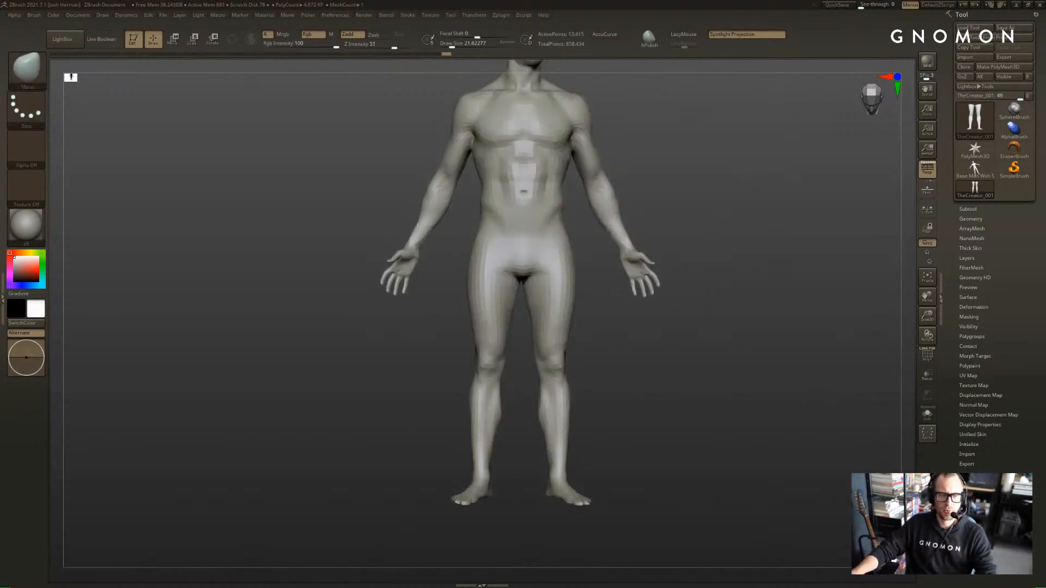
Isolate and mask the character's right leg, show the whole body and invert the mask so only that leg is free
{"action": "left_click", "coordinate": [501, 318], "text": "ctrl+shift"}
{"action": "left_click_drag", "start_coordinate": [553, 248], "coordinate": [358, 556], "text": "ctrl"}
{"action": "left_click", "coordinate": [365, 462], "text": "ctrl+shift"}
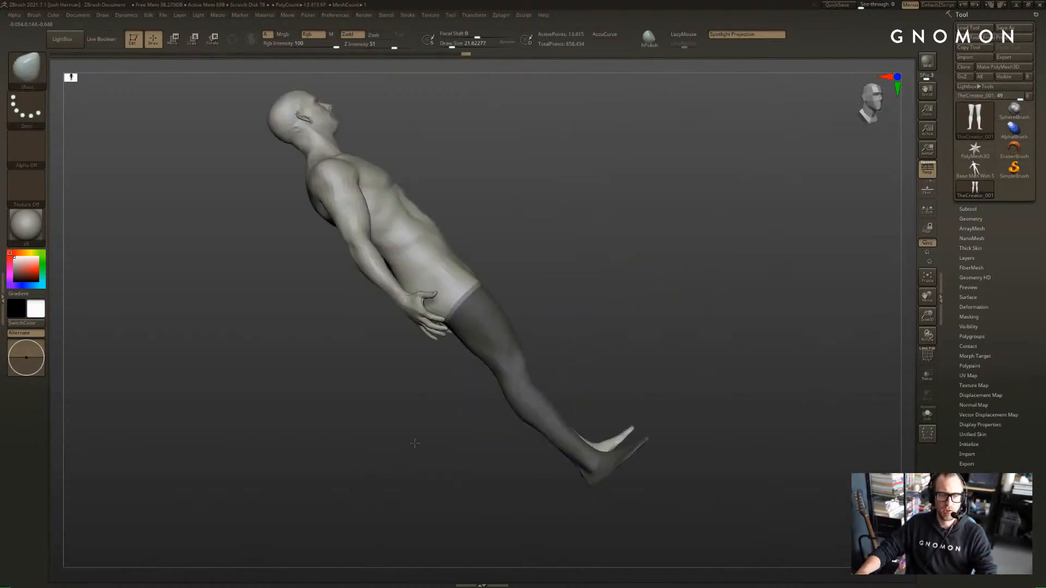
{"action": "left_click", "coordinate": [533, 331], "text": "ctrl"}
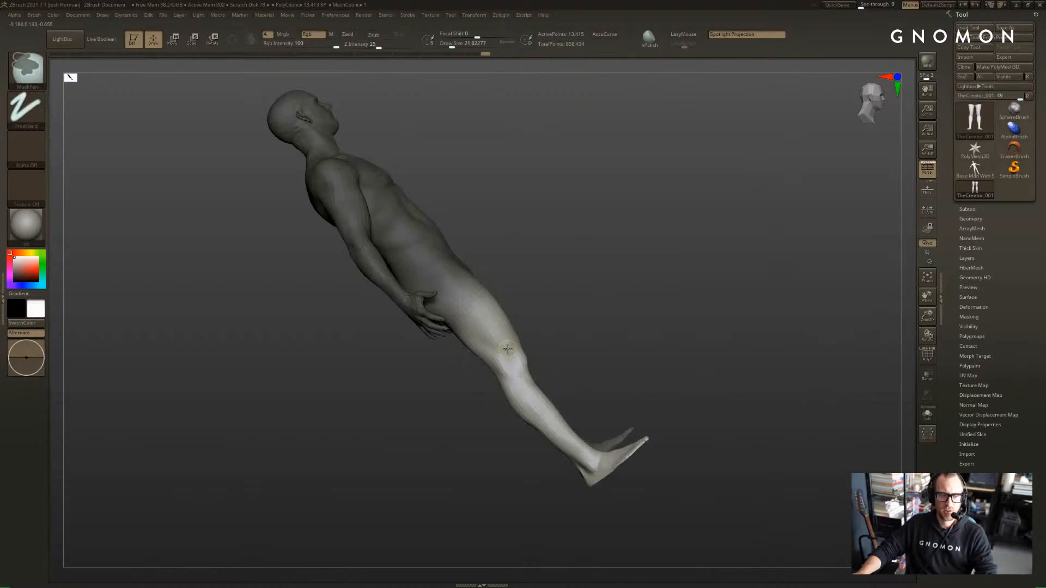
{"action": "key", "text": "r"}
{"action": "mouse_move", "coordinate": [442, 287]}
{"action": "left_mouse_down"}
{"action": "mouse_move", "coordinate": [609, 388]}
{"action": "mouse_move", "coordinate": [531, 447]}
{"action": "left_mouse_up"}
{"action": "key", "text": "ctrl+z"}
{"action": "left_click_drag", "start_coordinate": [639, 340], "coordinate": [530, 302]}
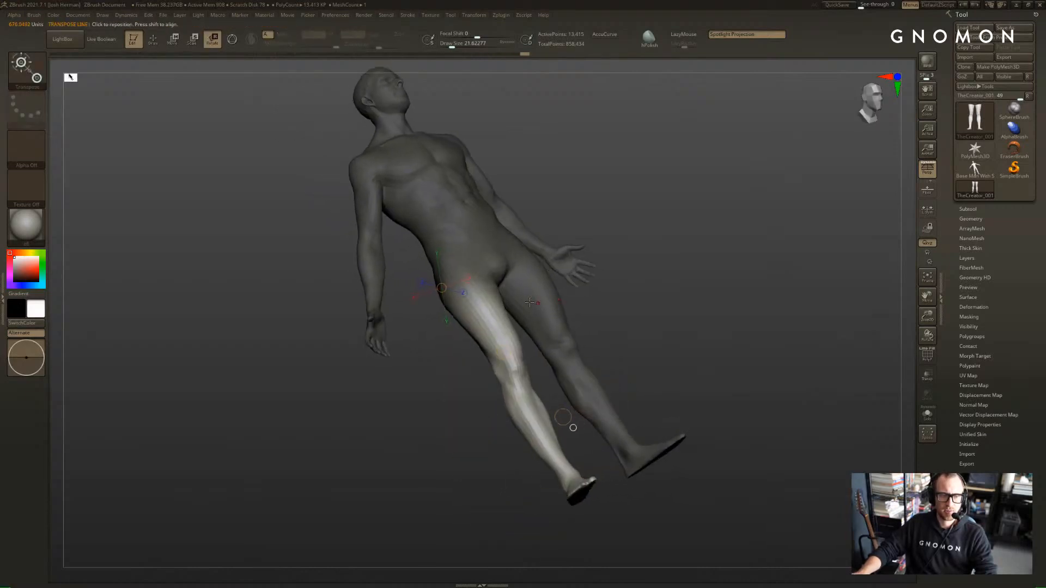
{"action": "key", "text": "q"}
{"action": "right_click_drag", "start_coordinate": [530, 303], "coordinate": [524, 305]}
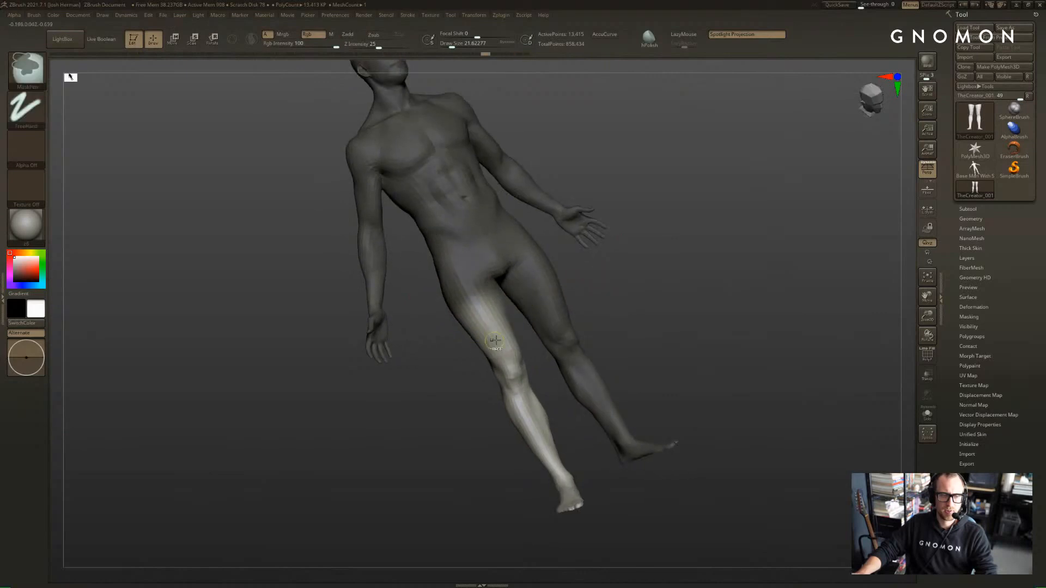
Invert the mask, isolate the masked leg, grow its visible area to extend the mask toward the hip, and show the whole body
{"action": "key", "text": "ctrl+i"}
{"action": "key", "text": "w"}
{"action": "key", "text": "ctrl+h"}
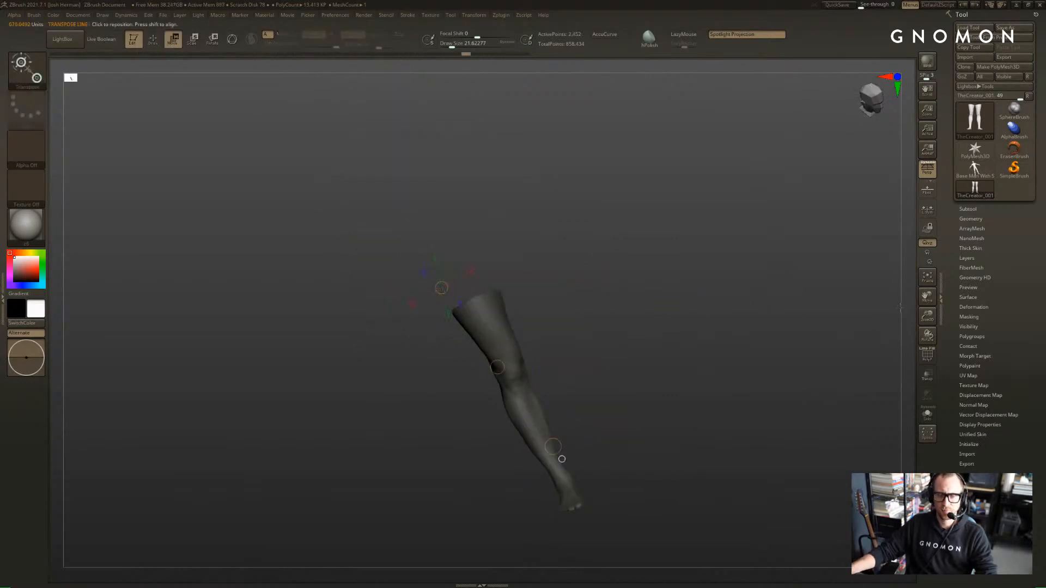
{"action": "key", "text": "q"}
{"action": "left_click", "coordinate": [973, 327]}
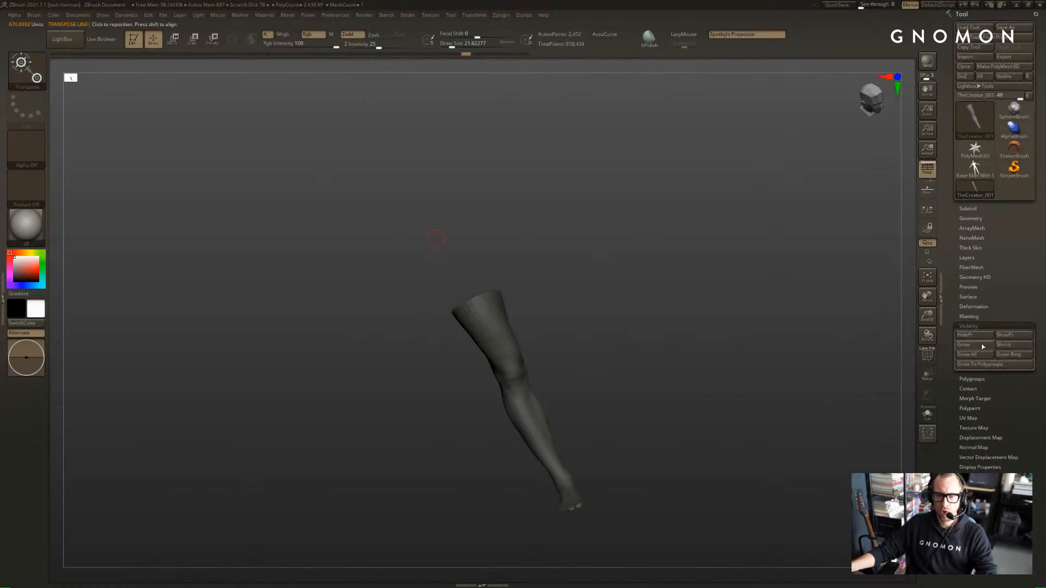
{"action": "left_click", "coordinate": [975, 345]}
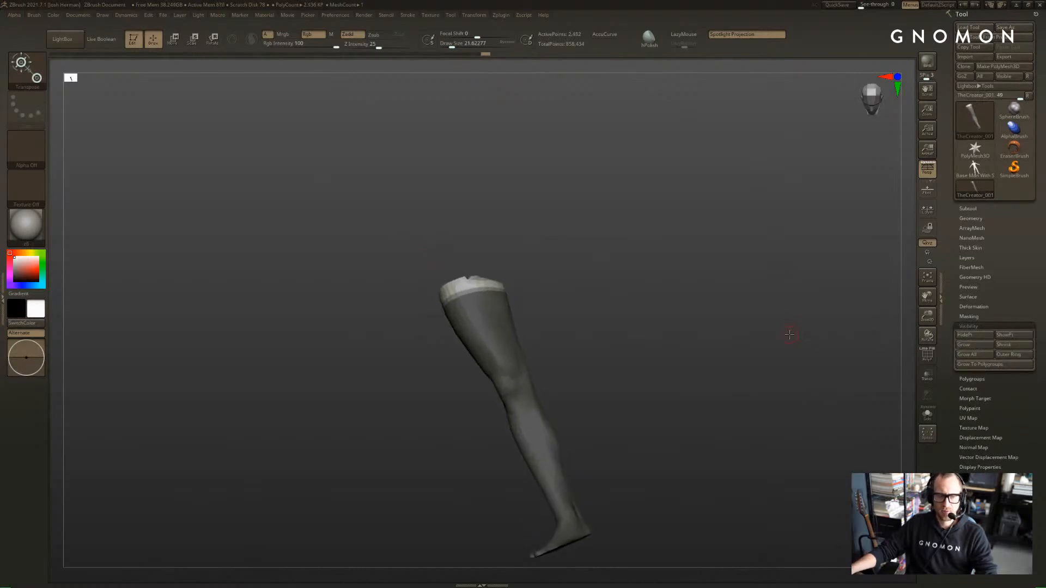
{"action": "key", "text": "w"}
{"action": "left_click", "coordinate": [679, 319], "text": "ctrl+shift"}
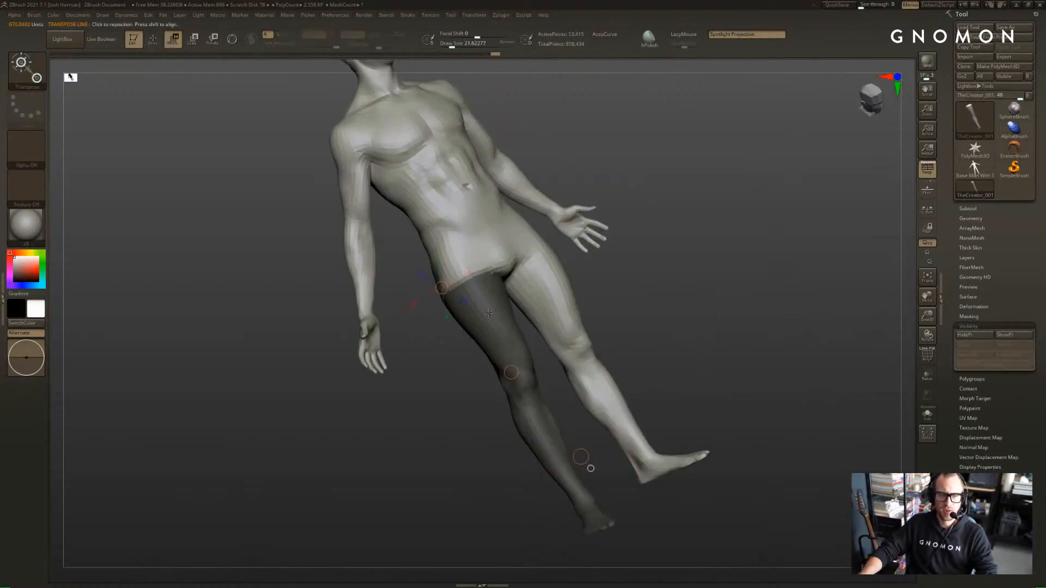
Enlarge the brush to a draw size of about 97 and paint the leg mask up over the outer hip
{"action": "key", "text": "q"}
{"action": "left_click_drag", "start_coordinate": [583, 267], "coordinate": [612, 226]}
{"action": "key", "text": "s"}
{"action": "left_click", "coordinate": [460, 290]}
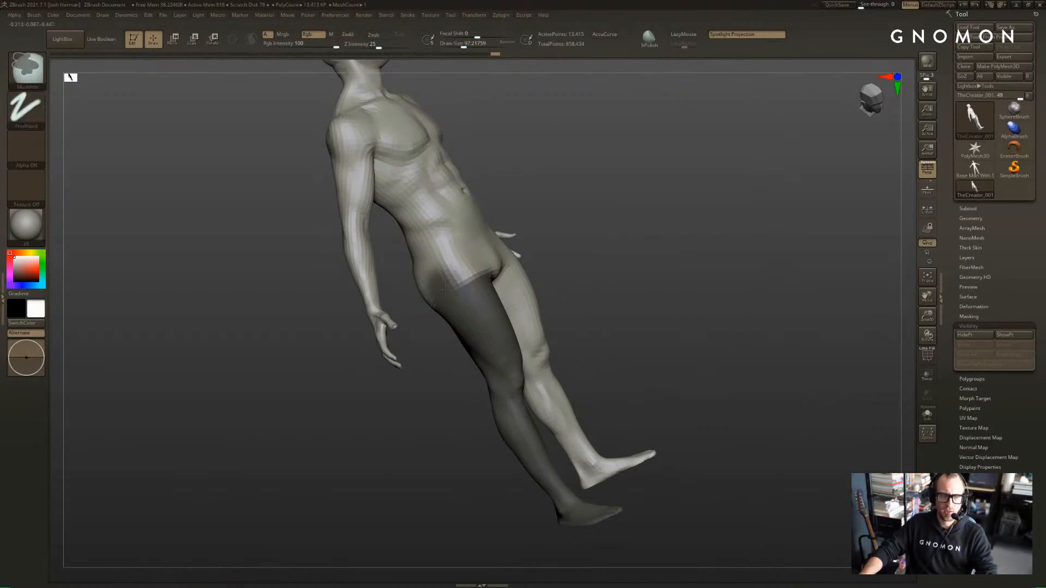
{"action": "key", "text": "w"}
{"action": "mouse_move", "coordinate": [322, 321]}
{"action": "left_mouse_down"}
{"action": "mouse_move", "coordinate": [479, 327]}
{"action": "mouse_move", "coordinate": [457, 328]}
{"action": "left_mouse_up"}
{"action": "key", "text": "q"}
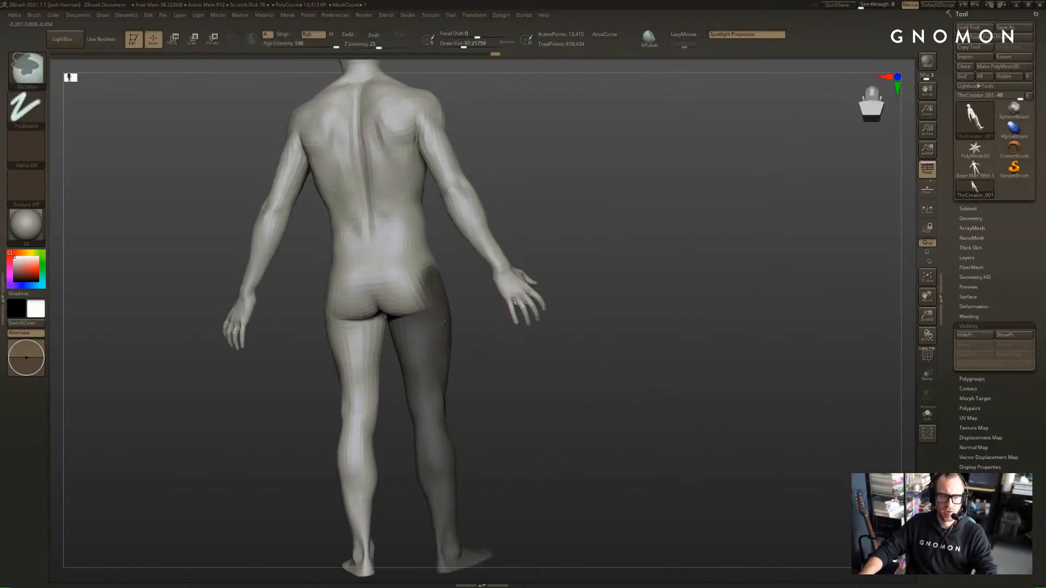
Soften the mask edge around the hip and buttock and invert it so only the right leg stays free
{"action": "left_click", "coordinate": [424, 336], "text": "ctrl"}
{"action": "key", "text": "ctrl+i"}
{"action": "left_click", "coordinate": [461, 346], "text": "ctrl"}
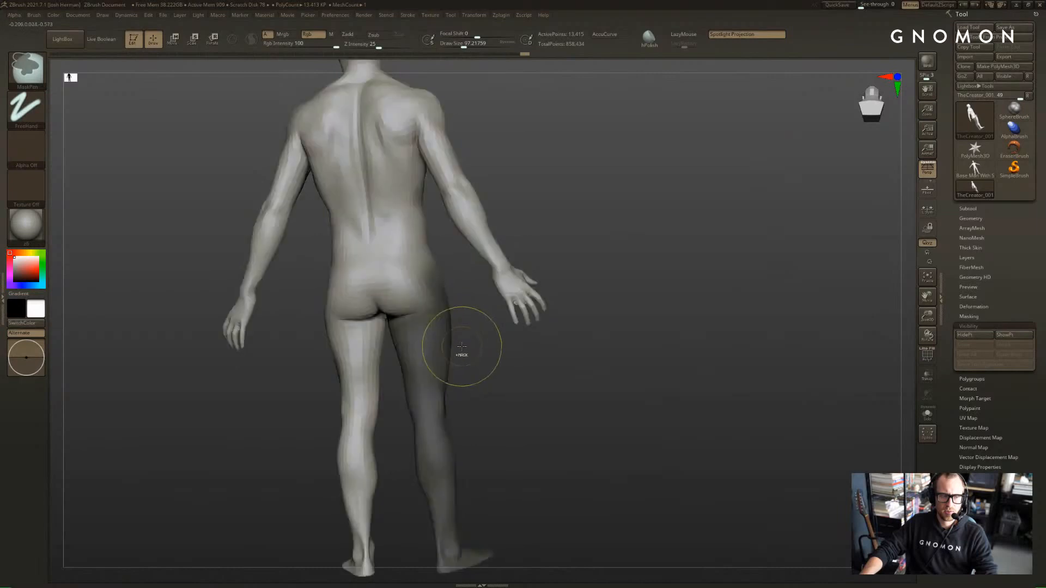
{"action": "left_click", "coordinate": [472, 361], "text": "ctrl"}
{"action": "left_click_drag", "start_coordinate": [480, 362], "coordinate": [642, 408]}
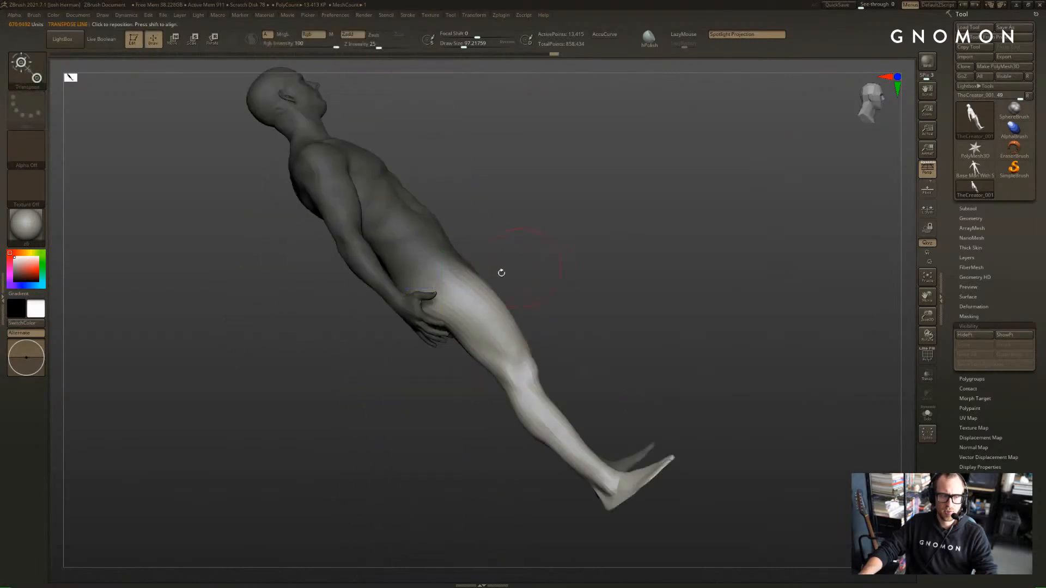
Hide both arms and rotate the free right leg backward from the hip with Transpose Rotate
{"action": "left_click", "coordinate": [425, 303], "text": "ctrl+shift"}
{"action": "left_click_drag", "start_coordinate": [497, 189], "coordinate": [569, 262], "text": "ctrl+shift"}
{"action": "key", "text": "r"}
{"action": "mouse_move", "coordinate": [442, 288]}
{"action": "left_mouse_down"}
{"action": "mouse_move", "coordinate": [630, 401]}
{"action": "mouse_move", "coordinate": [551, 457]}
{"action": "left_mouse_up"}
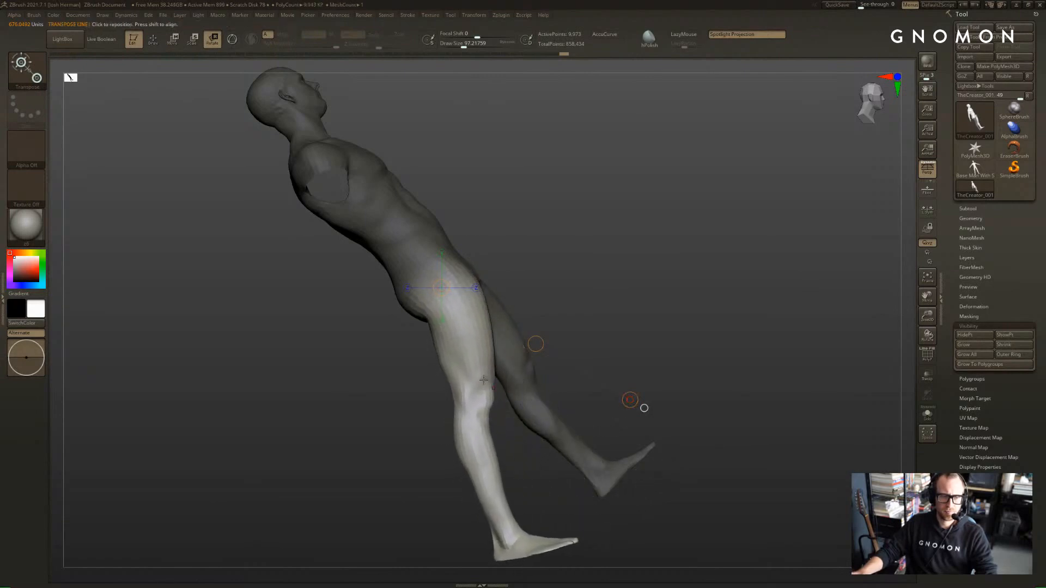
Lay Transpose lines along the free leg, first from hip to knee and then from knee to ankle
{"action": "left_click", "coordinate": [470, 364]}
{"action": "mouse_move", "coordinate": [443, 272]}
{"action": "left_mouse_down"}
{"action": "mouse_move", "coordinate": [469, 374]}
{"action": "mouse_move", "coordinate": [440, 394]}
{"action": "mouse_move", "coordinate": [427, 382]}
{"action": "left_mouse_up"}
{"action": "left_click_drag", "start_coordinate": [591, 332], "coordinate": [435, 398]}
{"action": "left_click_drag", "start_coordinate": [551, 463], "coordinate": [455, 473]}
{"action": "left_click_drag", "start_coordinate": [455, 473], "coordinate": [453, 355], "text": "alt"}
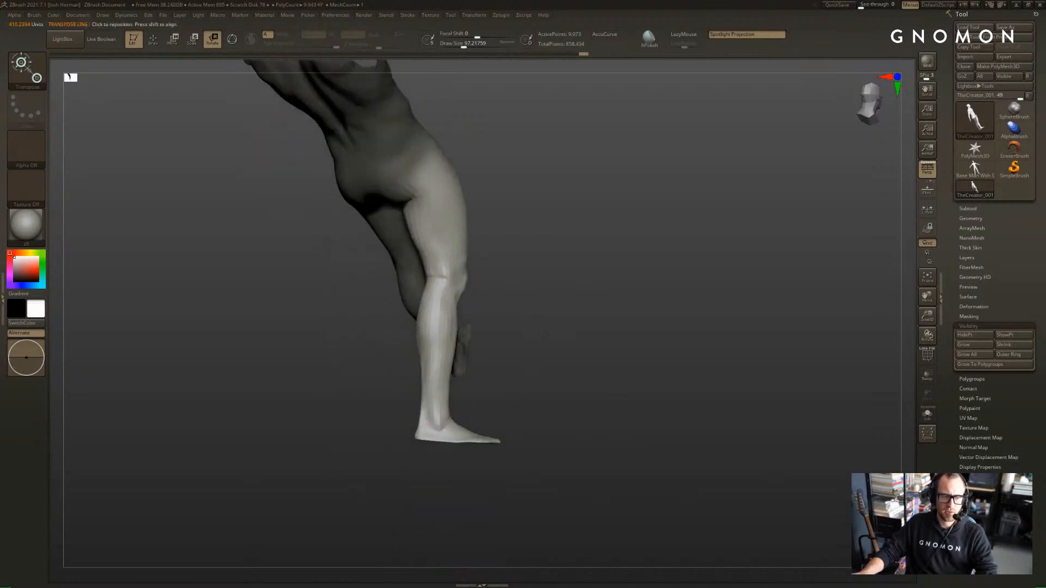
{"action": "right_click_drag", "start_coordinate": [444, 341], "coordinate": [455, 294]}
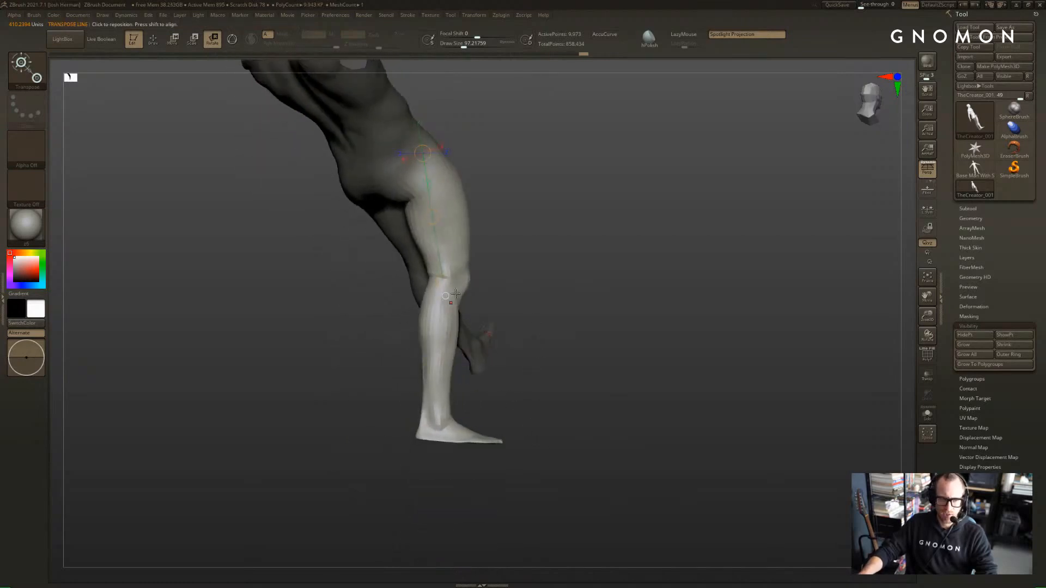
{"action": "left_click_drag", "start_coordinate": [440, 286], "coordinate": [429, 400]}
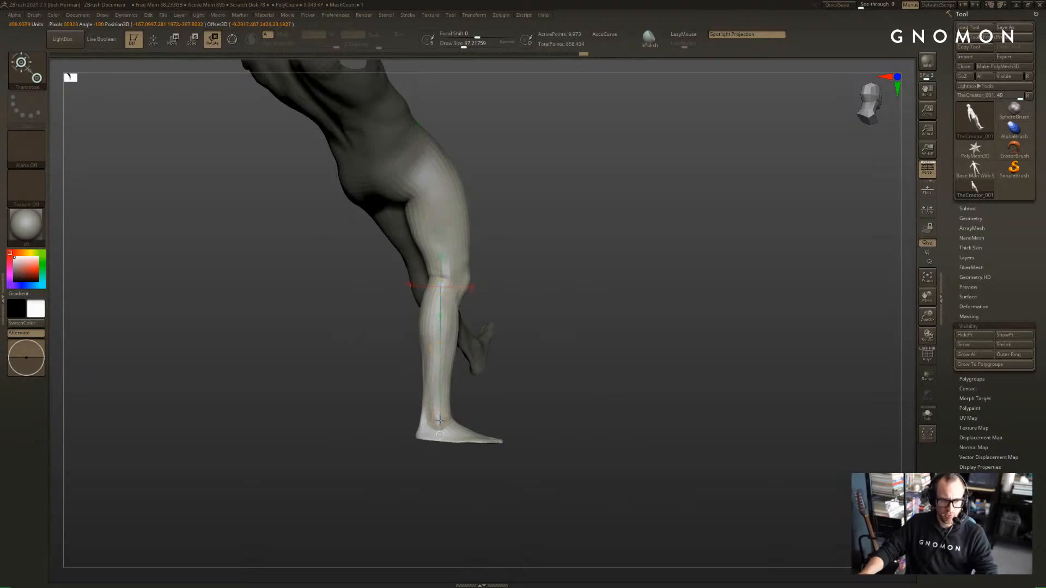
Replace the body mask with a softened mask on the right foot, and invert it so only the foot stays free for transposing
{"action": "left_click", "coordinate": [516, 463], "text": "ctrl"}
{"action": "left_click_drag", "start_coordinate": [534, 482], "coordinate": [383, 422], "text": "ctrl"}
{"action": "left_click", "coordinate": [481, 415], "text": "ctrl"}
{"action": "left_click", "coordinate": [481, 413], "text": "ctrl"}
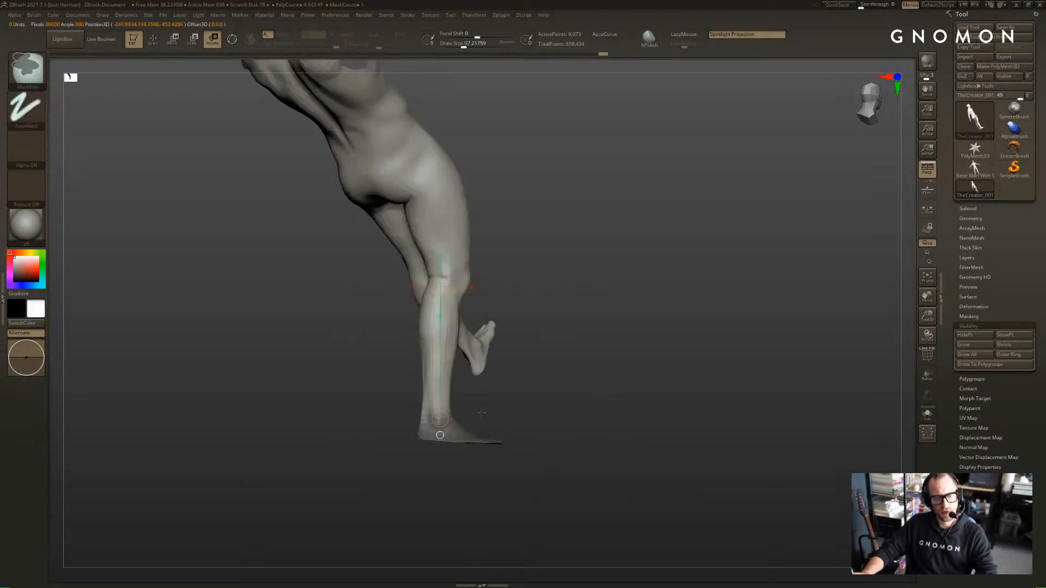
{"action": "left_click", "coordinate": [484, 312], "text": "ctrl"}
{"action": "left_click_drag", "start_coordinate": [465, 218], "coordinate": [481, 190]}
{"action": "left_click_drag", "start_coordinate": [445, 304], "coordinate": [441, 336]}
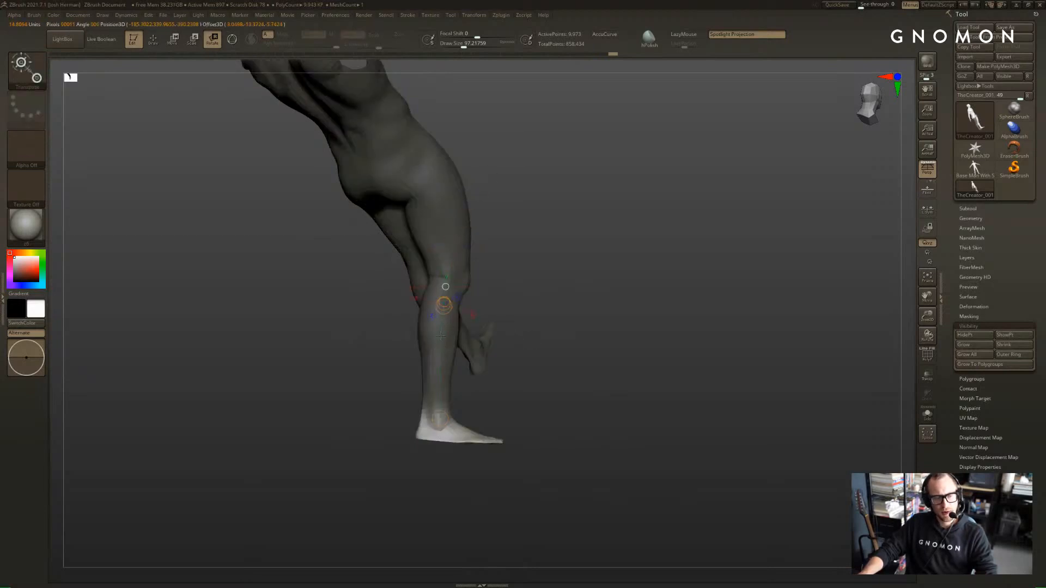
{"action": "left_click_drag", "start_coordinate": [439, 425], "coordinate": [392, 404]}
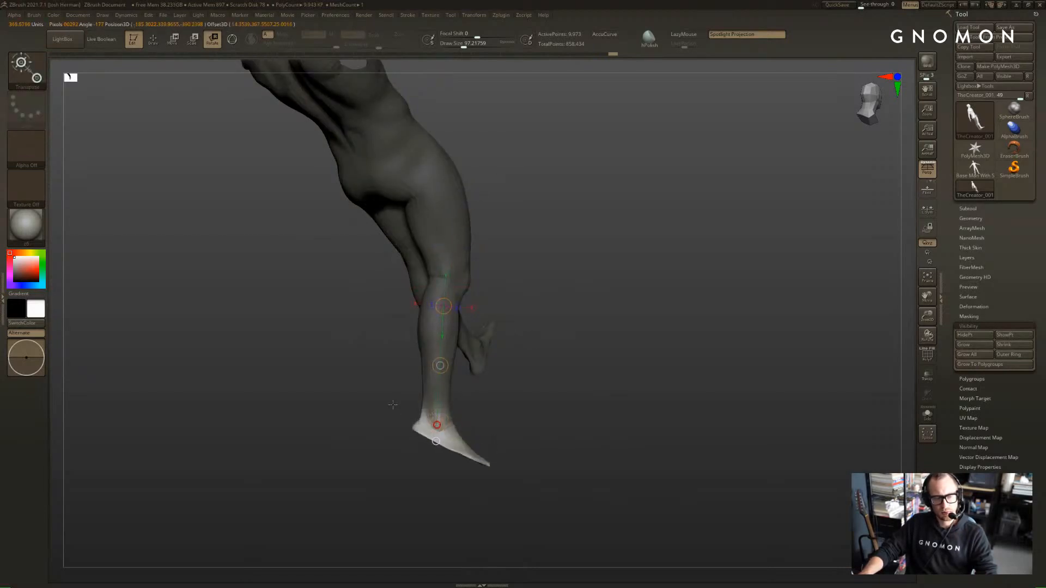
{"action": "key", "text": "ctrl+z"}
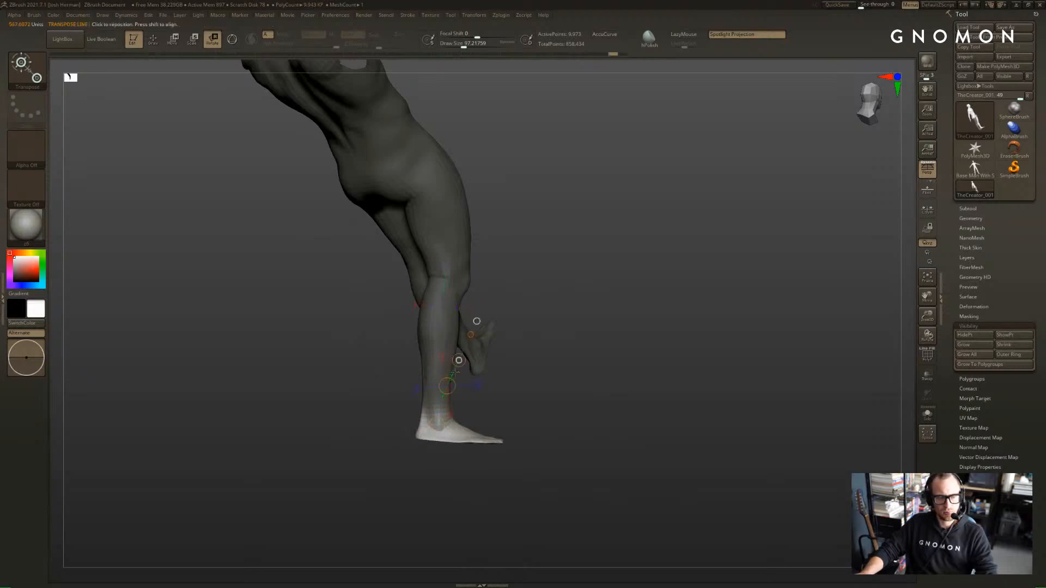
{"action": "left_click_drag", "start_coordinate": [440, 419], "coordinate": [527, 464]}
{"action": "left_click_drag", "start_coordinate": [526, 464], "coordinate": [428, 513]}
{"action": "key", "text": "ctrl+z"}
Lay a Transpose line down the right shin to the ankle and rotate the free foot so its toes point downward
{"action": "left_click_drag", "start_coordinate": [437, 335], "coordinate": [434, 423]}
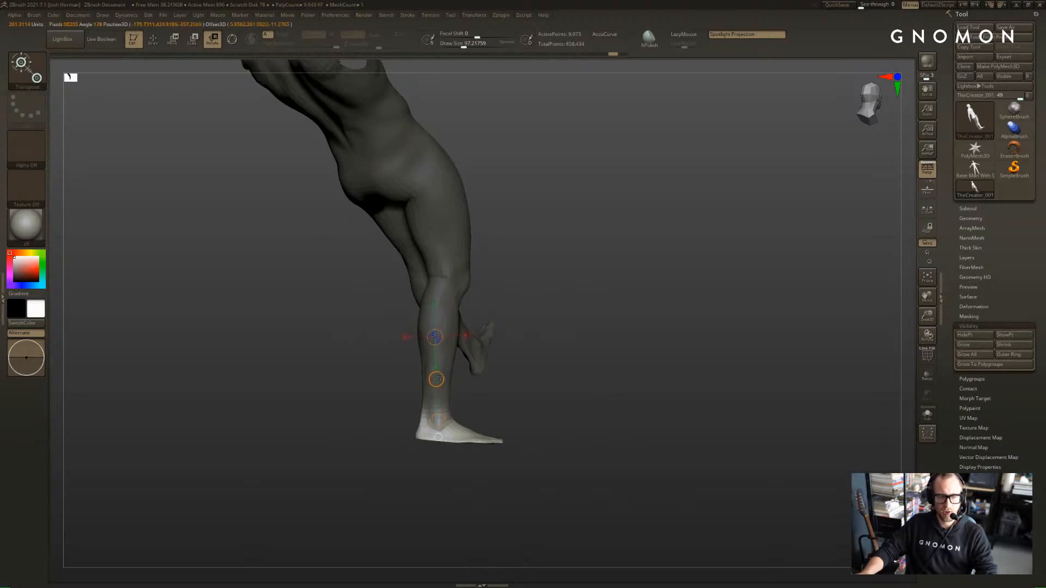
{"action": "mouse_move", "coordinate": [438, 423]}
{"action": "left_mouse_down"}
{"action": "mouse_move", "coordinate": [387, 398]}
{"action": "mouse_move", "coordinate": [474, 469]}
{"action": "left_mouse_up"}
{"action": "key", "text": "q"}
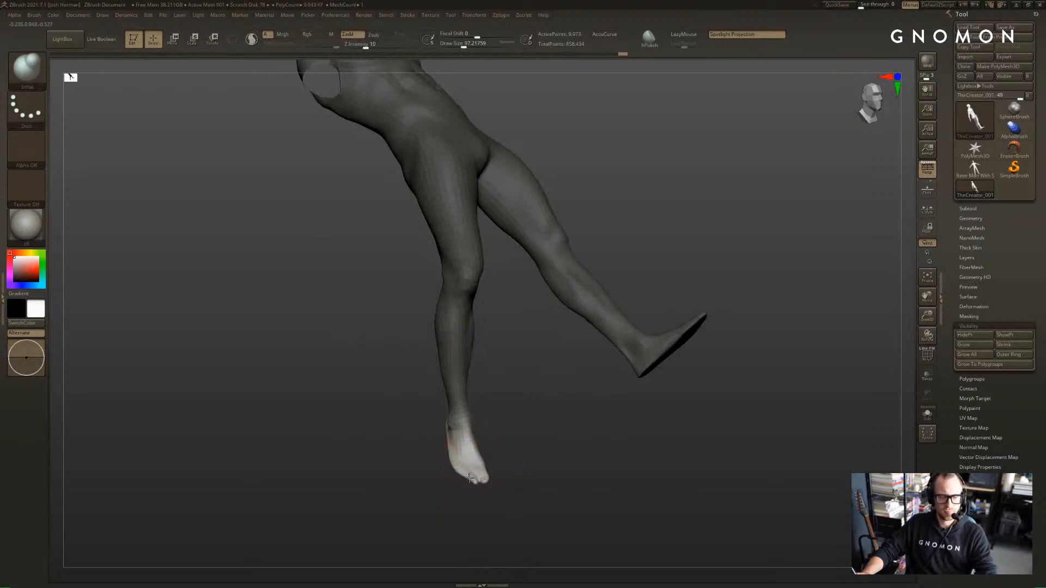
Adjust the right foot and ankle with the Move brush at an enlarged brush size
{"action": "left_click_drag", "start_coordinate": [517, 441], "coordinate": [515, 483]}
{"action": "mouse_move", "coordinate": [469, 461]}
{"action": "left_mouse_down"}
{"action": "mouse_move", "coordinate": [440, 421]}
{"action": "mouse_move", "coordinate": [514, 420]}
{"action": "mouse_move", "coordinate": [494, 428]}
{"action": "mouse_move", "coordinate": [443, 410]}
{"action": "mouse_move", "coordinate": [452, 412]}
{"action": "mouse_move", "coordinate": [432, 437]}
{"action": "mouse_move", "coordinate": [467, 439]}
{"action": "left_mouse_up"}
{"action": "key", "text": "b"}
{"action": "key", "text": "m"}
{"action": "key", "text": "v"}
{"action": "key", "text": "s"}
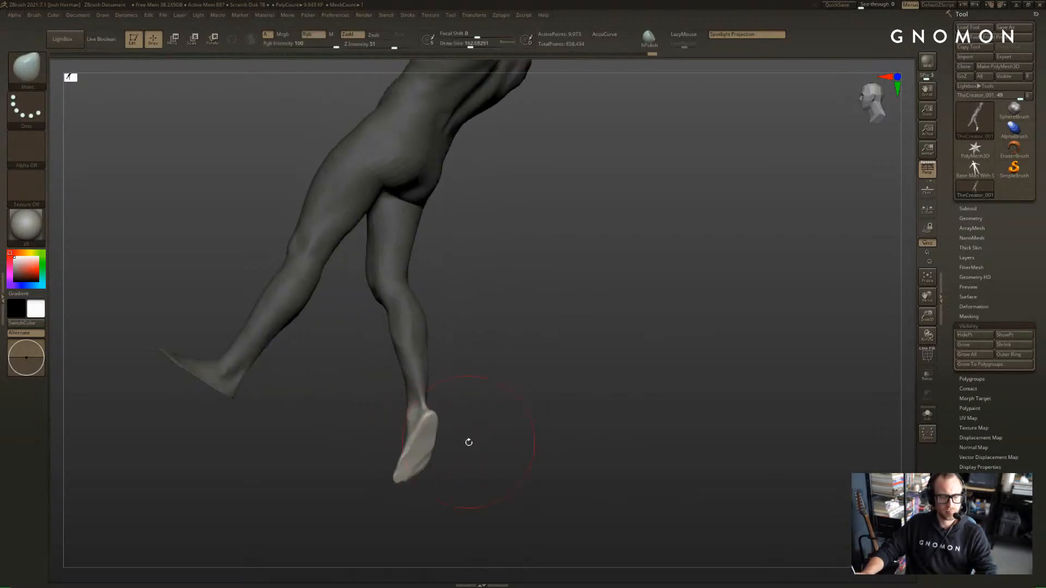
{"action": "key", "text": "b"}
{"action": "key", "text": "i"}
{"action": "key", "text": "n"}
{"action": "key", "text": "s"}
{"action": "mouse_move", "coordinate": [417, 484]}
{"action": "left_mouse_down"}
{"action": "mouse_move", "coordinate": [422, 447]}
{"action": "mouse_move", "coordinate": [442, 474]}
{"action": "mouse_move", "coordinate": [515, 434]}
{"action": "mouse_move", "coordinate": [478, 437]}
{"action": "left_mouse_up"}
Lay a Transpose line at the right ankle for the foot's rotation and clear the mask
{"action": "key", "text": "r"}
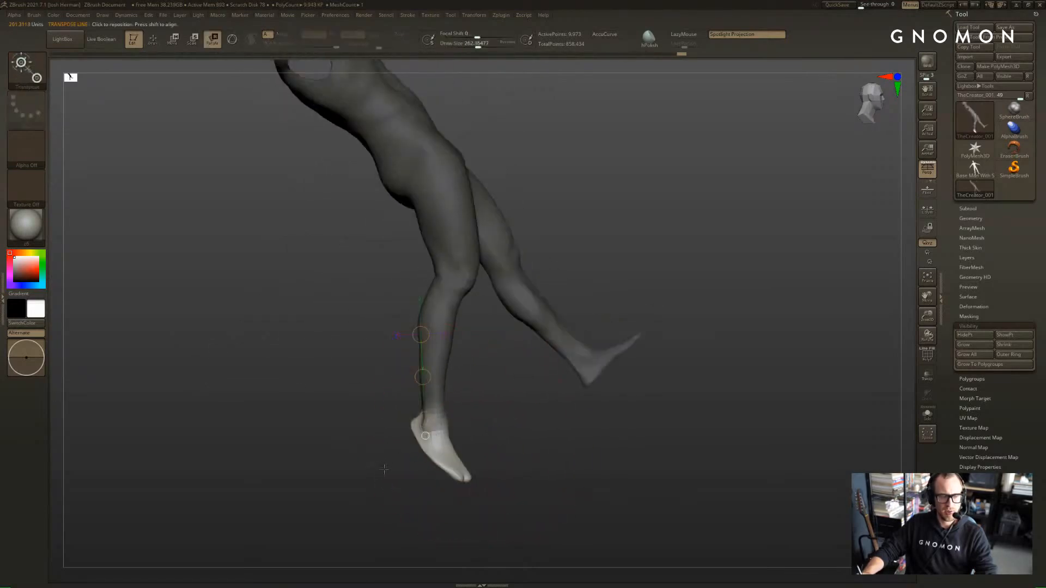
{"action": "left_click_drag", "start_coordinate": [429, 412], "coordinate": [509, 453]}
{"action": "left_click_drag", "start_coordinate": [481, 304], "coordinate": [476, 248], "text": "ctrl"}
{"action": "key", "text": "ctrl+z"}
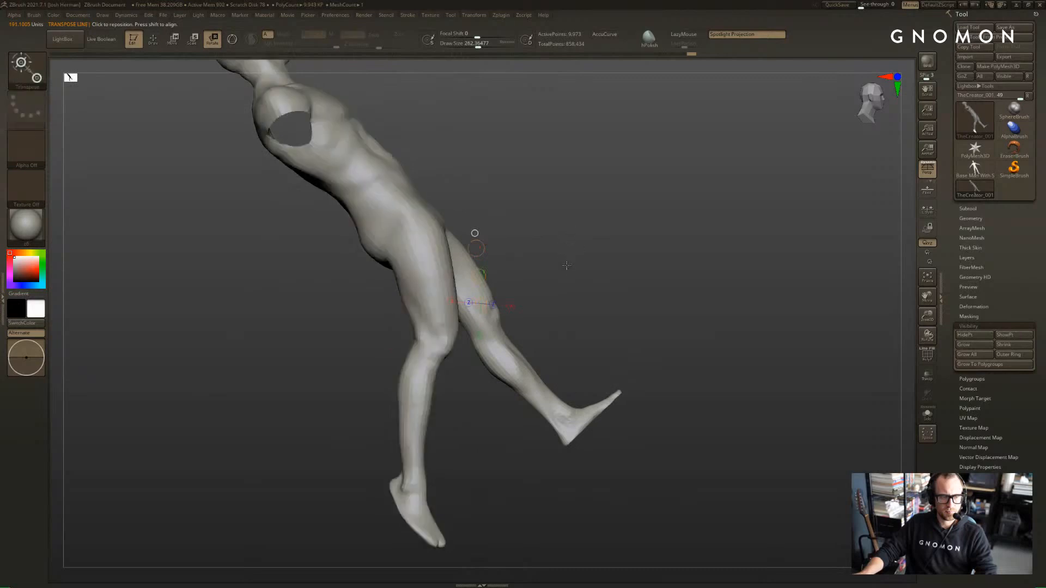
Reshape the right hip and buttock area with a large Move brush
{"action": "left_click_drag", "start_coordinate": [567, 265], "coordinate": [604, 265]}
{"action": "key", "text": "q"}
{"action": "key", "text": "s"}
{"action": "left_click_drag", "start_coordinate": [467, 239], "coordinate": [464, 238]}
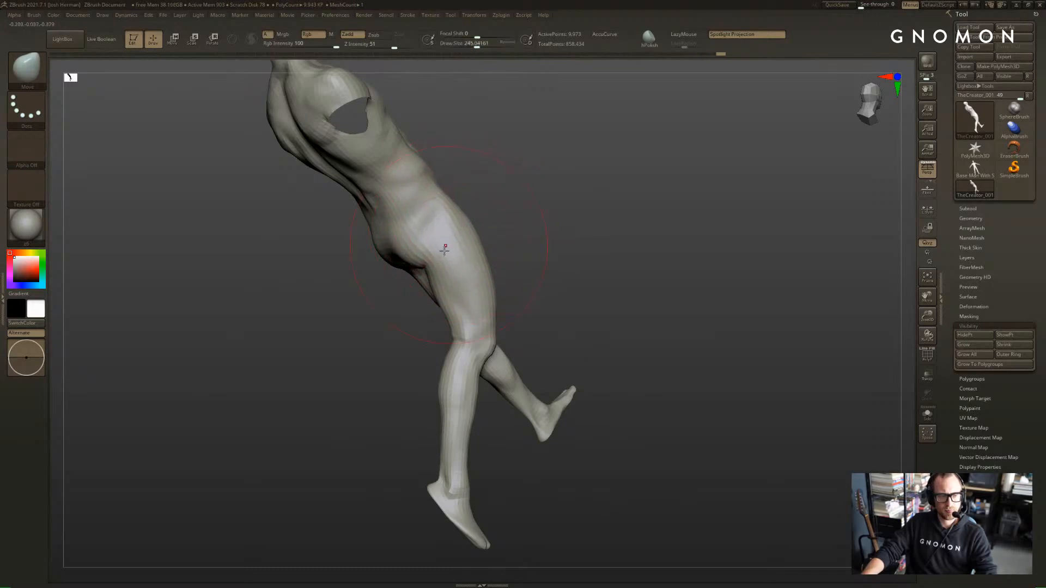
{"action": "left_click_drag", "start_coordinate": [516, 224], "coordinate": [495, 226]}
{"action": "left_click_drag", "start_coordinate": [599, 305], "coordinate": [594, 261], "text": "alt"}
{"action": "left_click_drag", "start_coordinate": [611, 327], "coordinate": [622, 392]}
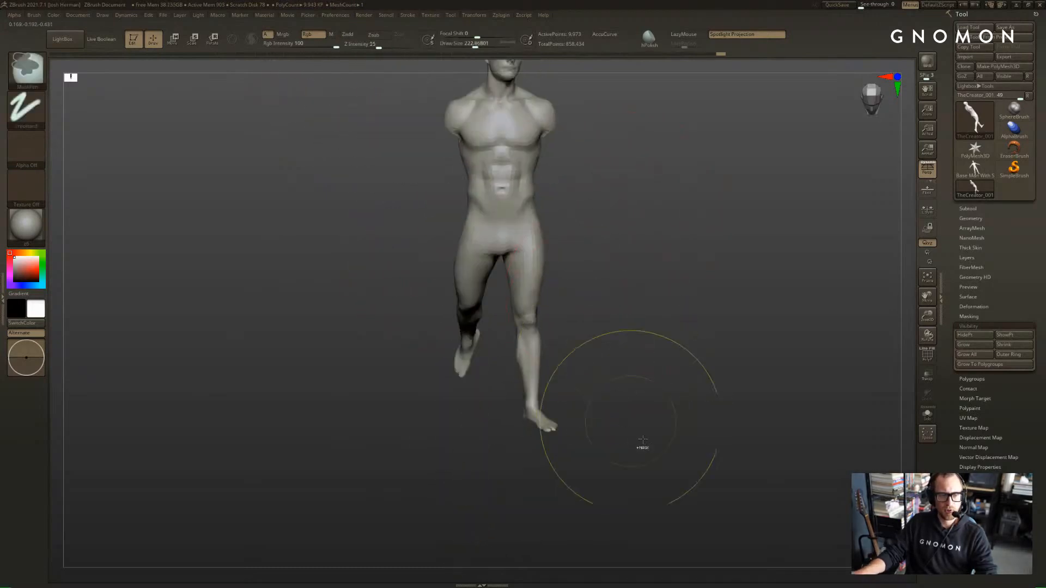
Mask both legs and the pelvis up to the waist, soften the mask edge, and invert it so the lower body stays free
{"action": "left_click_drag", "start_coordinate": [640, 482], "coordinate": [404, 231], "text": "ctrl"}
{"action": "left_click", "coordinate": [493, 242], "text": "ctrl"}
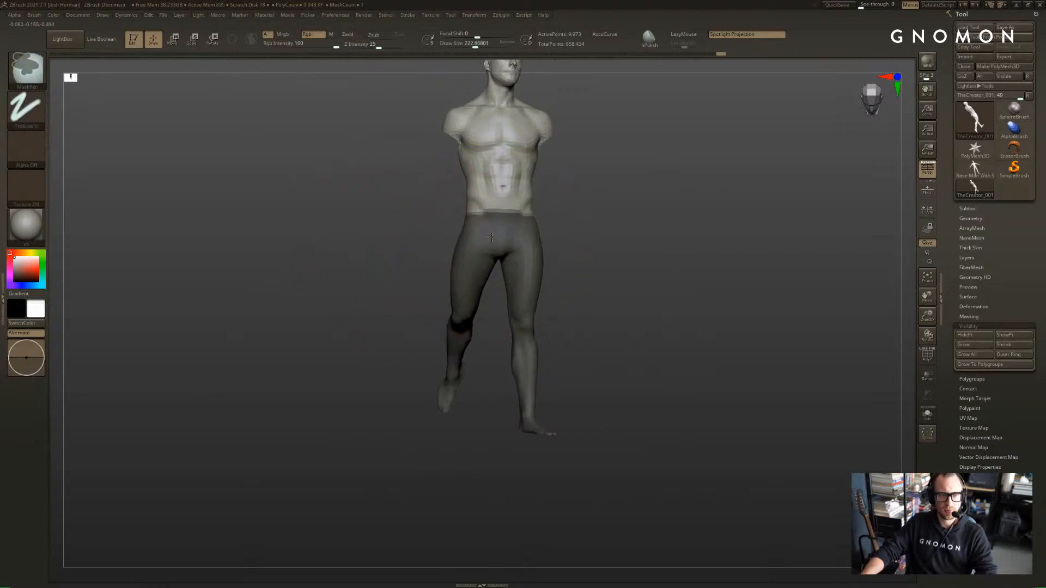
{"action": "left_click_drag", "start_coordinate": [400, 242], "coordinate": [545, 245]}
{"action": "left_click_drag", "start_coordinate": [534, 299], "coordinate": [407, 201], "text": "ctrl"}
{"action": "left_click", "coordinate": [467, 227], "text": "ctrl"}
{"action": "left_click_drag", "start_coordinate": [627, 218], "coordinate": [679, 190]}
{"action": "left_click_drag", "start_coordinate": [579, 201], "coordinate": [569, 185]}
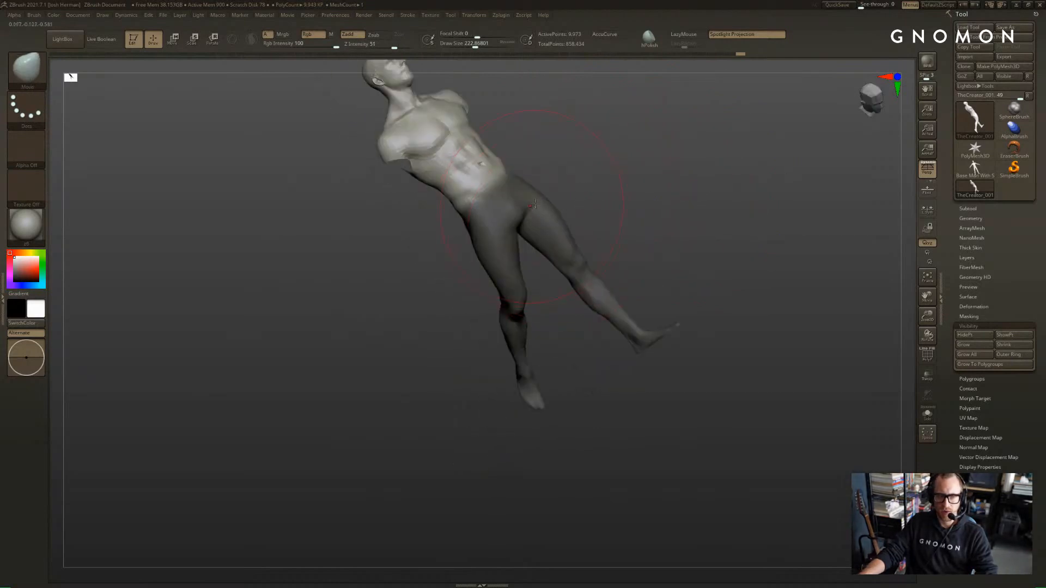
{"action": "left_click", "coordinate": [551, 210], "text": "ctrl+shift"}
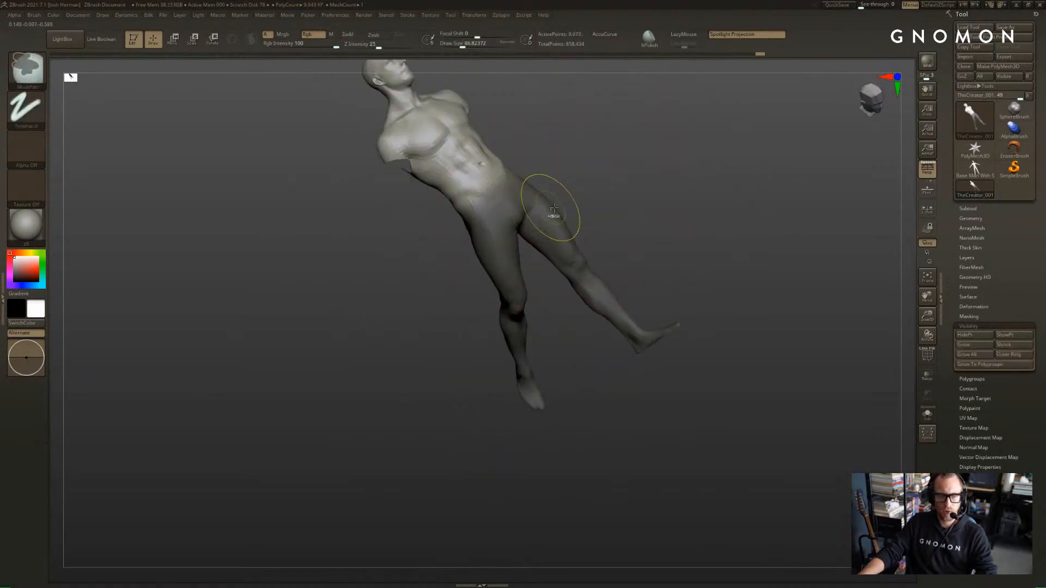
{"action": "left_click", "coordinate": [552, 197], "text": "ctrl"}
{"action": "mouse_move", "coordinate": [587, 185]}
{"action": "left_mouse_down"}
{"action": "mouse_move", "coordinate": [587, 171]}
{"action": "mouse_move", "coordinate": [607, 175]}
{"action": "mouse_move", "coordinate": [560, 187]}
{"action": "left_mouse_up"}
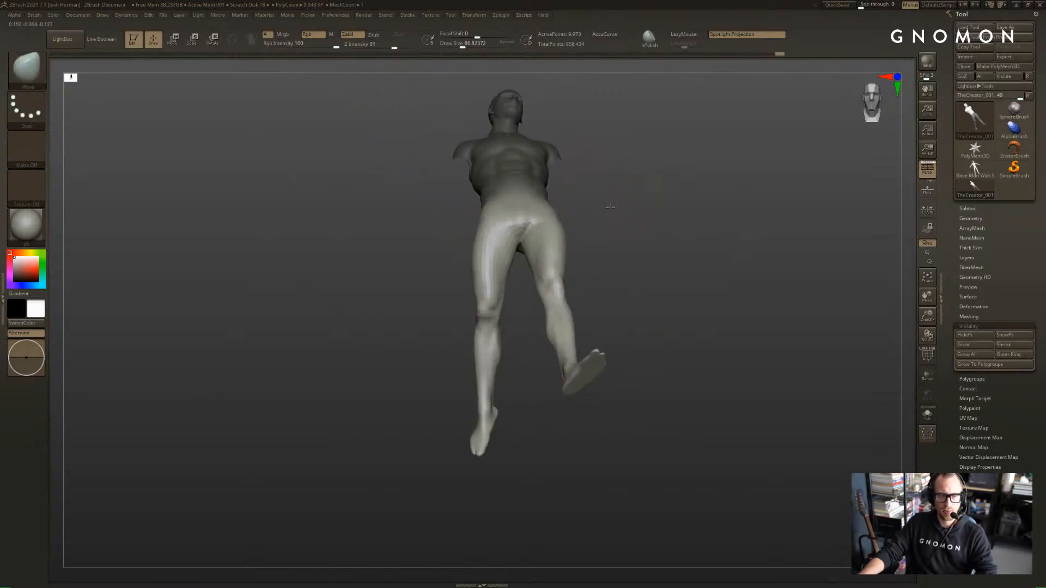
Lay a Transpose line from the pelvis down between the legs and spin the free lower body around it
{"action": "key", "text": "r"}
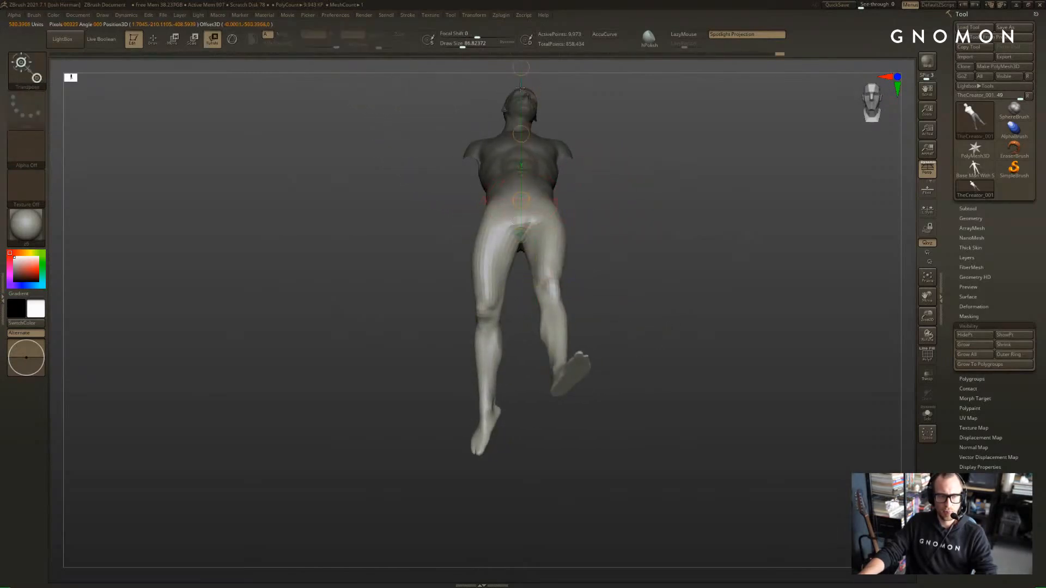
{"action": "left_click_drag", "start_coordinate": [542, 165], "coordinate": [621, 186]}
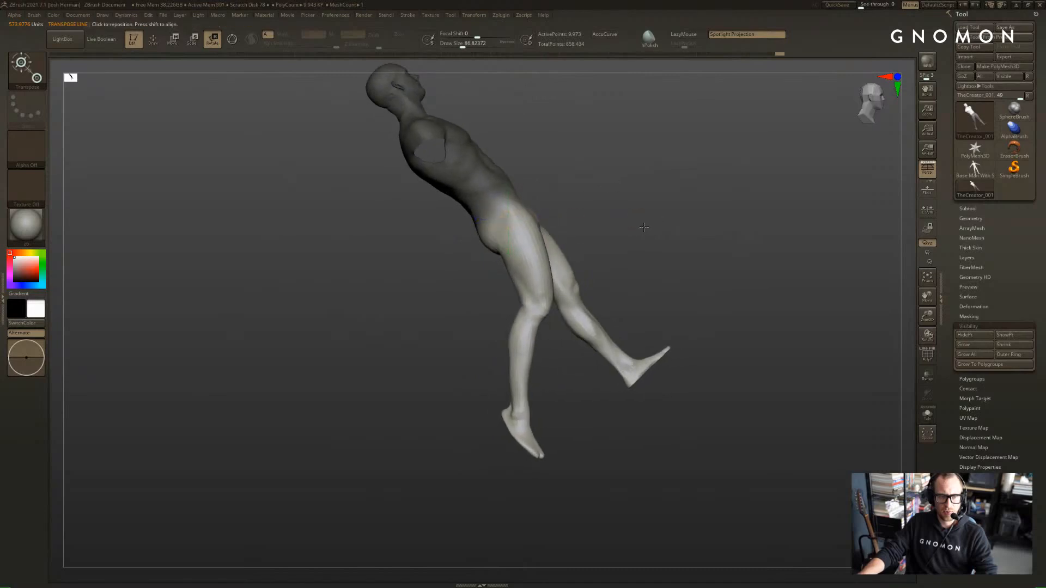
{"action": "mouse_move", "coordinate": [644, 227]}
{"action": "left_mouse_down"}
{"action": "mouse_move", "coordinate": [649, 240]}
{"action": "mouse_move", "coordinate": [642, 229]}
{"action": "left_mouse_up"}
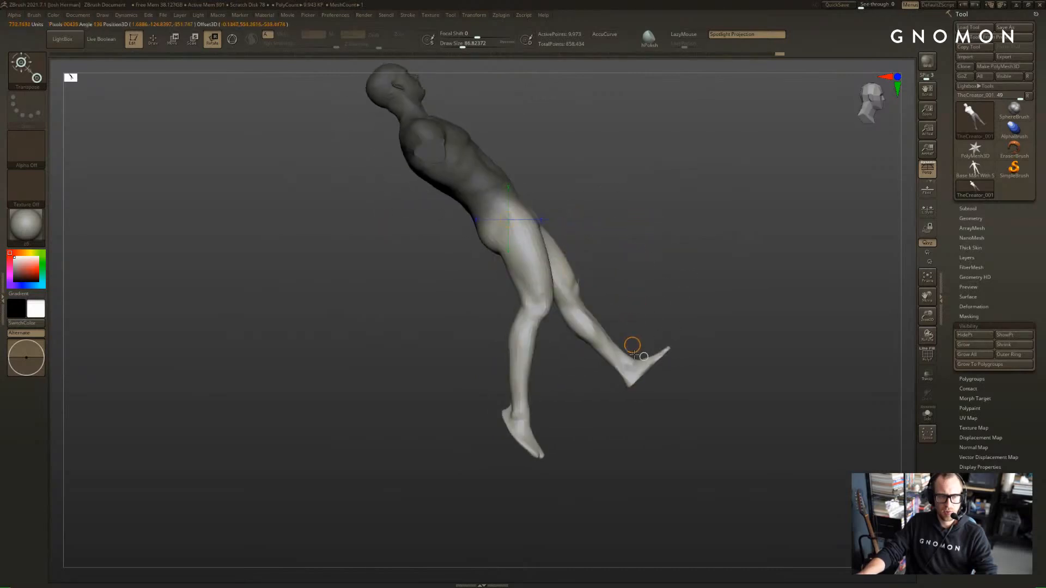
{"action": "left_click_drag", "start_coordinate": [639, 279], "coordinate": [609, 244]}
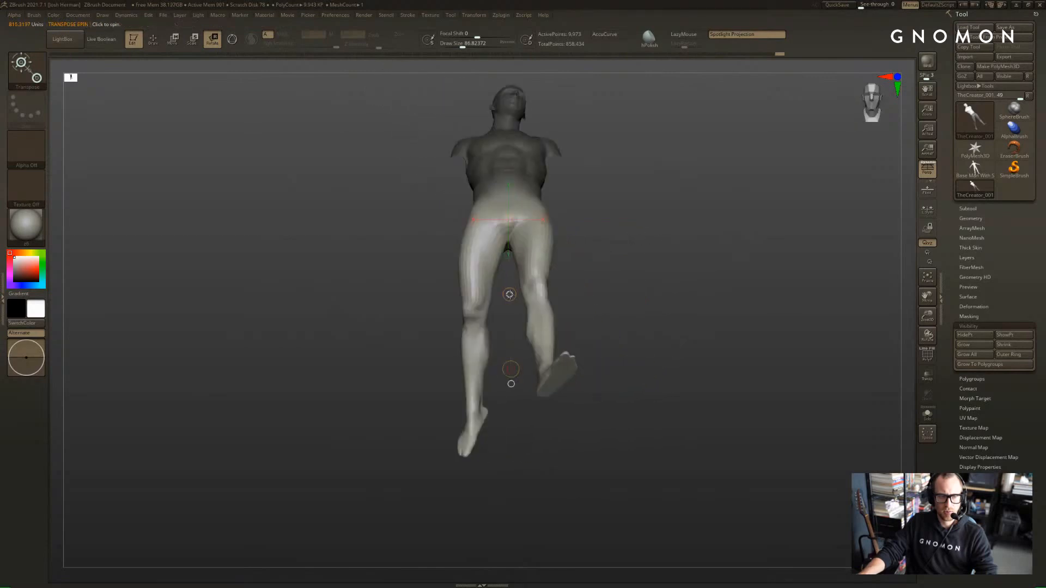
{"action": "mouse_move", "coordinate": [510, 294]}
{"action": "left_mouse_down"}
{"action": "mouse_move", "coordinate": [495, 297]}
{"action": "mouse_move", "coordinate": [529, 297]}
{"action": "mouse_move", "coordinate": [495, 299]}
{"action": "left_mouse_up"}
{"action": "left_click_drag", "start_coordinate": [401, 329], "coordinate": [443, 334]}
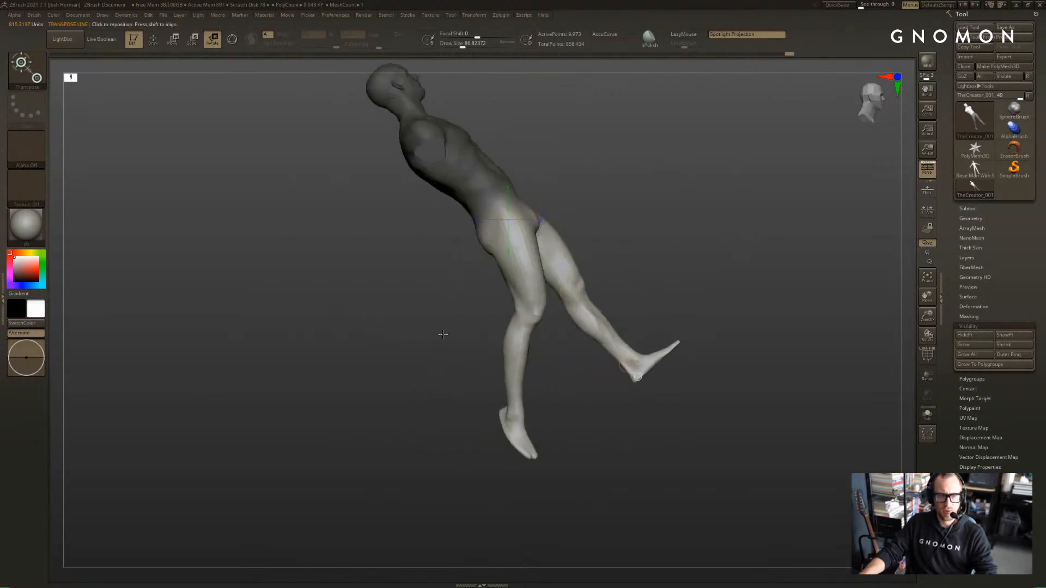
Replace the lower body's twist with a subtler Transpose spin and clear the torso mask
{"action": "left_click_drag", "start_coordinate": [561, 288], "coordinate": [694, 241]}
{"action": "mouse_move", "coordinate": [506, 293]}
{"action": "left_mouse_down"}
{"action": "mouse_move", "coordinate": [479, 294]}
{"action": "mouse_move", "coordinate": [505, 294]}
{"action": "left_mouse_up"}
{"action": "left_click_drag", "start_coordinate": [659, 262], "coordinate": [624, 335]}
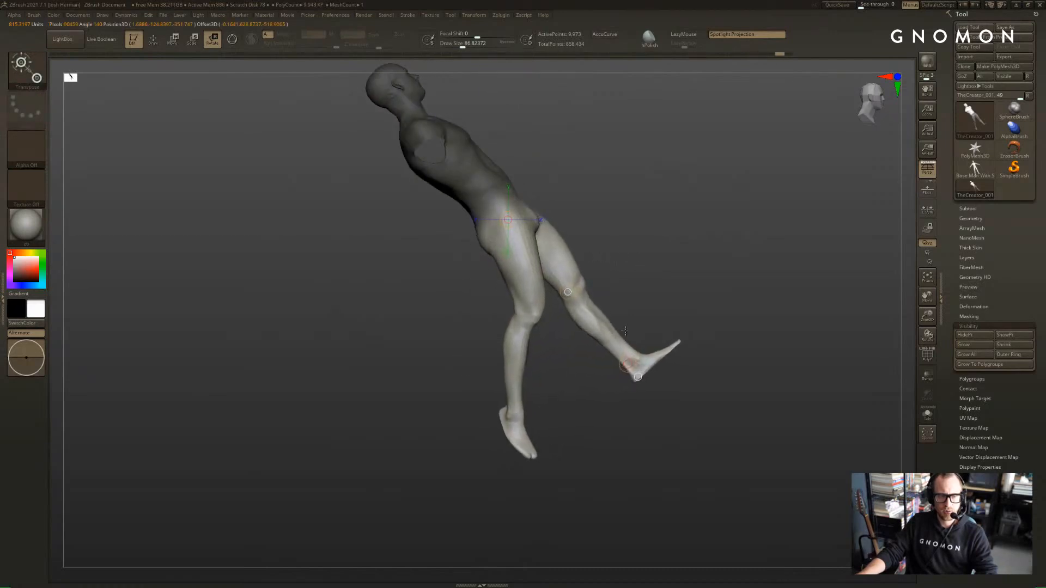
{"action": "key", "text": "ctrl+z"}
{"action": "left_click_drag", "start_coordinate": [568, 292], "coordinate": [588, 300]}
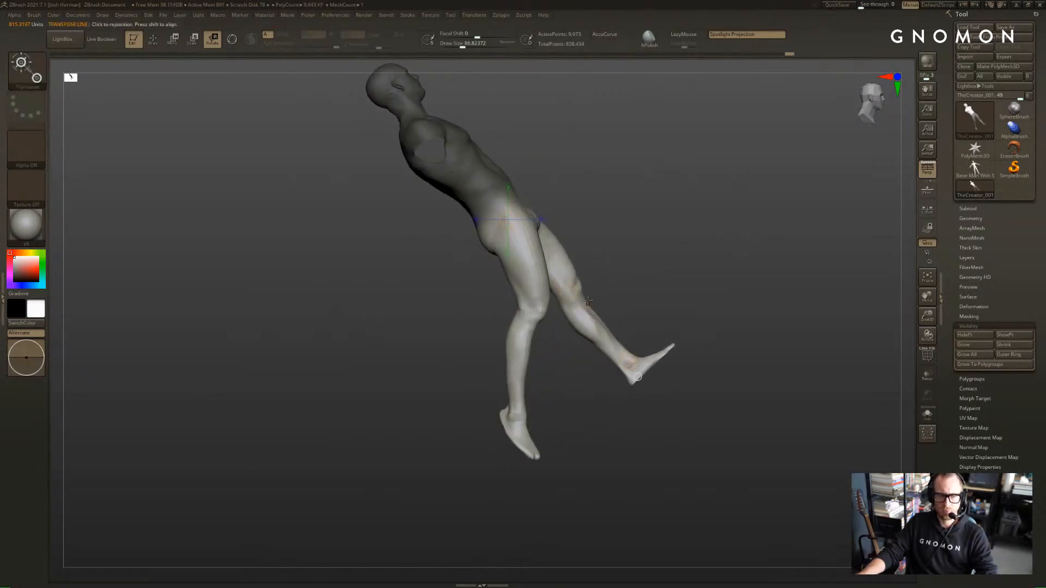
{"action": "mouse_move", "coordinate": [577, 227]}
{"action": "left_mouse_down", "text": "alt"}
{"action": "mouse_move", "coordinate": [576, 283]}
{"action": "mouse_move", "coordinate": [561, 261]}
{"action": "left_mouse_up", "text": "alt"}
{"action": "key", "text": "q"}
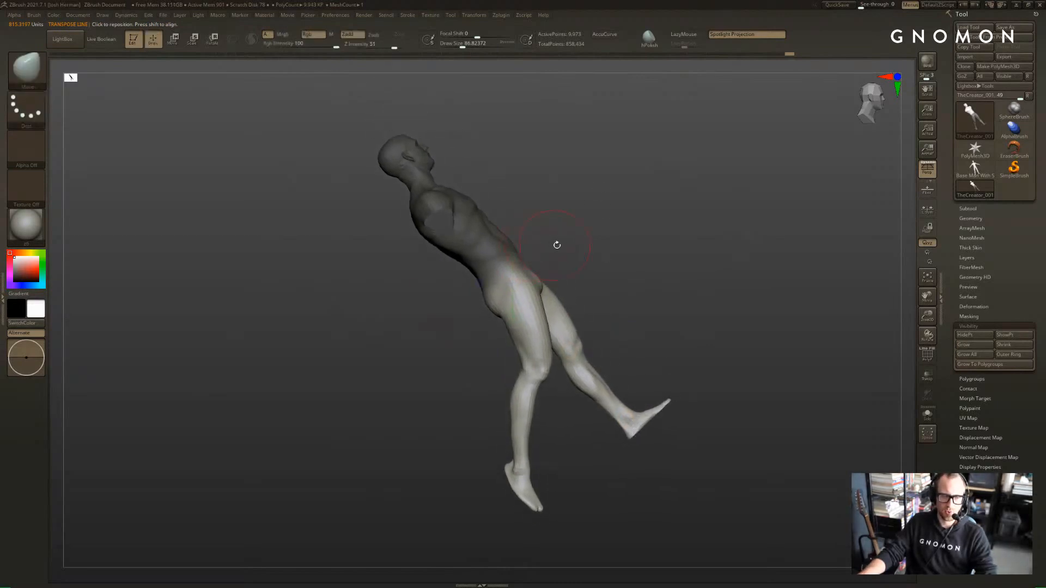
{"action": "key", "text": "ctrl+z"}
{"action": "mouse_move", "coordinate": [567, 224]}
{"action": "left_mouse_down", "text": "ctrl"}
{"action": "mouse_move", "coordinate": [586, 260]}
{"action": "mouse_move", "coordinate": [580, 300]}
{"action": "mouse_move", "coordinate": [571, 274]}
{"action": "left_mouse_up", "text": "ctrl"}
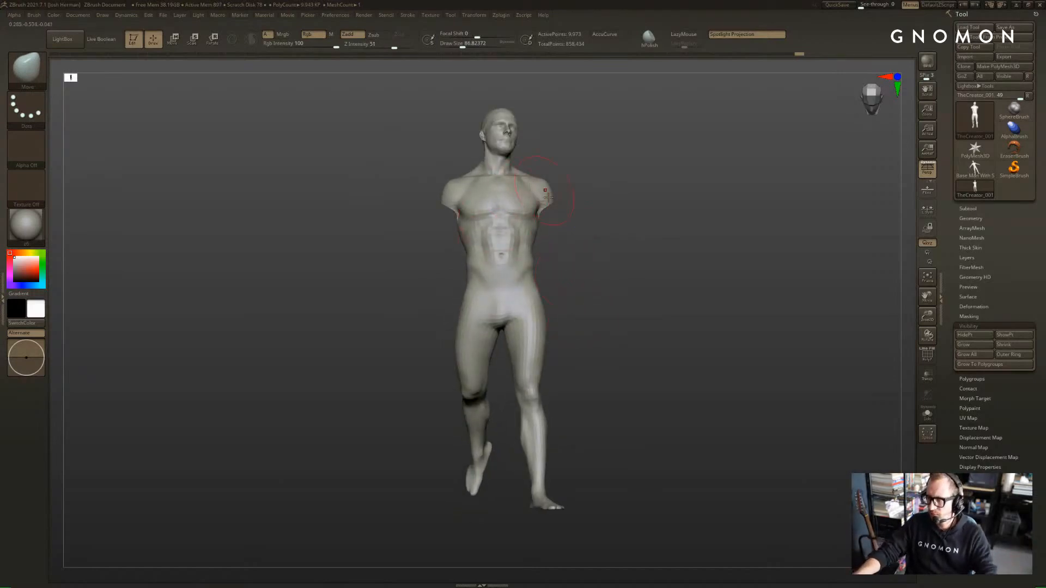
Isolate the left leg, mask it, and unhide the rest of the body
{"action": "left_click_drag", "start_coordinate": [665, 227], "coordinate": [626, 288]}
{"action": "left_click", "coordinate": [549, 280], "text": "ctrl+shift"}
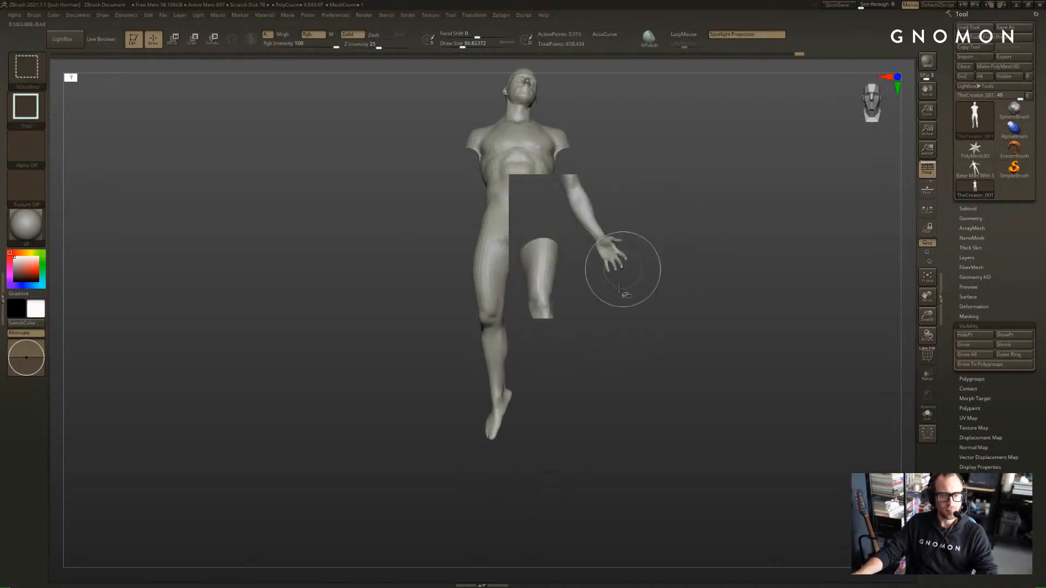
{"action": "left_click", "coordinate": [588, 208], "text": "ctrl+shift"}
{"action": "left_click_drag", "start_coordinate": [658, 194], "coordinate": [424, 481], "text": "ctrl"}
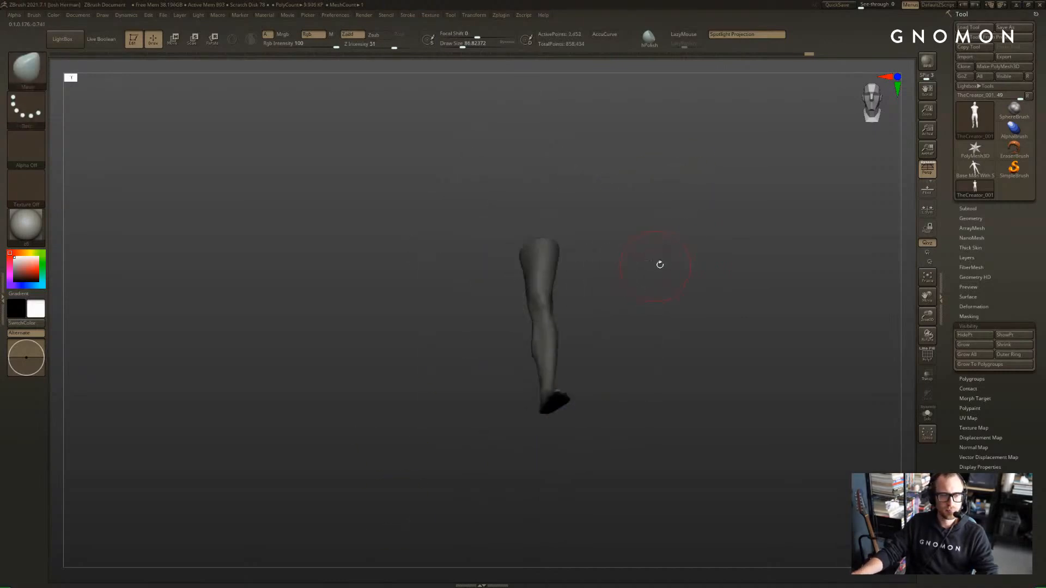
{"action": "left_click_drag", "start_coordinate": [660, 264], "coordinate": [758, 254]}
{"action": "left_click_drag", "start_coordinate": [680, 196], "coordinate": [492, 348], "text": "ctrl"}
{"action": "left_click", "coordinate": [658, 303], "text": "ctrl+shift"}
{"action": "left_click_drag", "start_coordinate": [649, 280], "coordinate": [632, 325]}
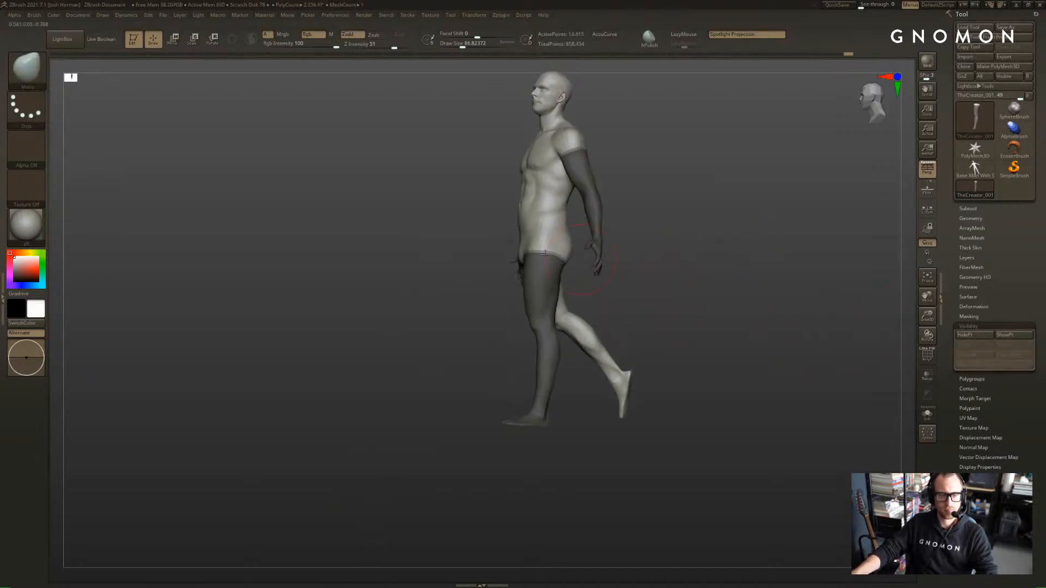
Hide both arms, soften the mask edge around the left hip, and invert the mask so only the left leg stays free
{"action": "mouse_move", "coordinate": [598, 240]}
{"action": "left_mouse_down"}
{"action": "mouse_move", "coordinate": [644, 205]}
{"action": "mouse_move", "coordinate": [561, 334]}
{"action": "mouse_move", "coordinate": [550, 312]}
{"action": "mouse_move", "coordinate": [561, 325]}
{"action": "mouse_move", "coordinate": [468, 301]}
{"action": "mouse_move", "coordinate": [480, 315]}
{"action": "left_mouse_up"}
{"action": "key", "text": "s"}
{"action": "left_click", "coordinate": [489, 321], "text": "ctrl+shift"}
{"action": "left_click", "coordinate": [436, 292], "text": "ctrl+shift"}
{"action": "left_click", "coordinate": [519, 328], "text": "ctrl"}
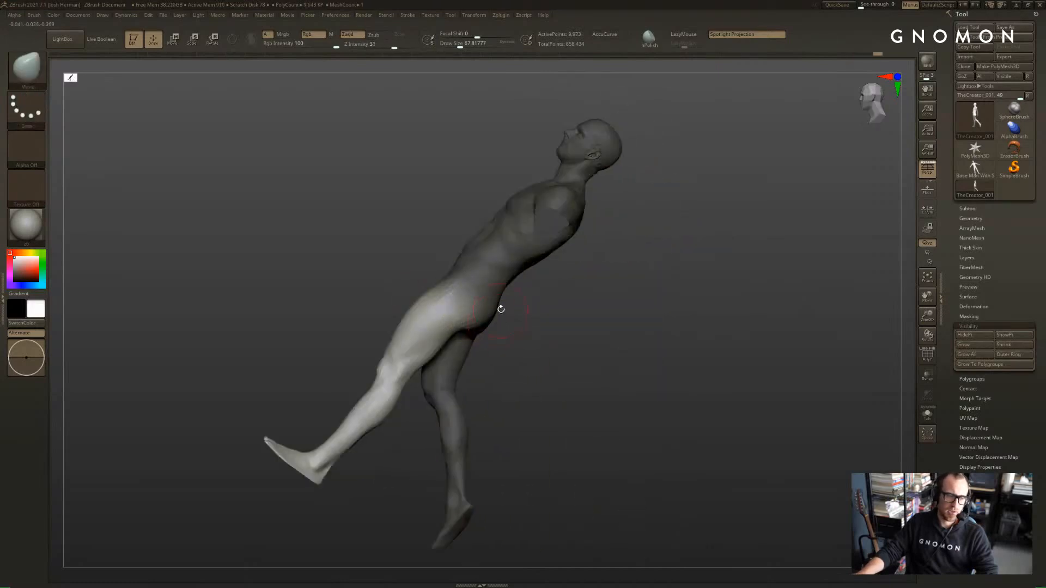
Lay a Transpose line from the left hip to the knee and rotate the left leg forward and up from the hip
{"action": "key", "text": "r"}
{"action": "left_click_drag", "start_coordinate": [542, 325], "coordinate": [499, 360]}
{"action": "key", "text": "ctrl+z"}
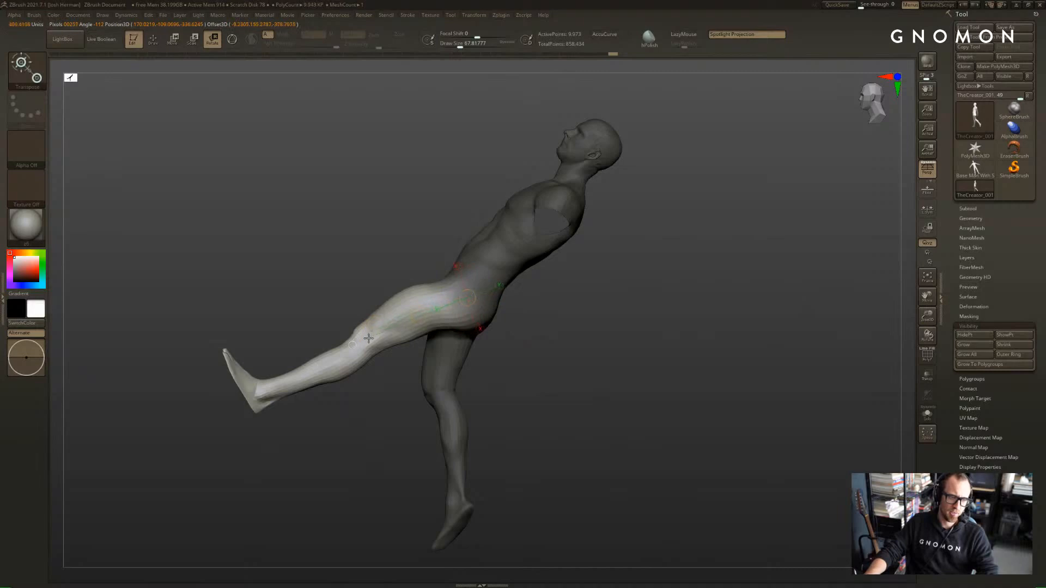
{"action": "left_click_drag", "start_coordinate": [383, 395], "coordinate": [380, 379]}
{"action": "left_click_drag", "start_coordinate": [370, 342], "coordinate": [470, 332]}
Step back through the recent left leg rotations in the undo history and restore them
{"action": "key", "text": "ctrl+z"}
{"action": "key", "text": "ctrl+z"}
{"action": "key", "text": "ctrl+z"}
{"action": "key", "text": "ctrl+z"}
{"action": "key", "text": "ctrl+z"}
{"action": "key", "text": "ctrl+z"}
{"action": "key", "text": "ctrl+z"}
{"action": "key", "text": "ctrl+z"}
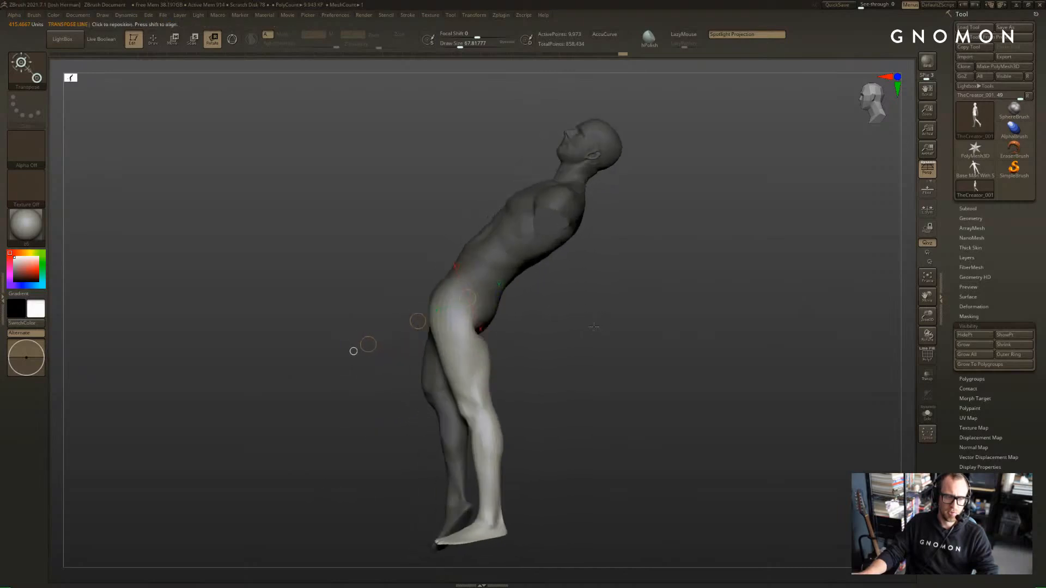
{"action": "key", "text": "ctrl+z"}
{"action": "key", "text": "ctrl+z"}
{"action": "key", "text": "ctrl+z"}
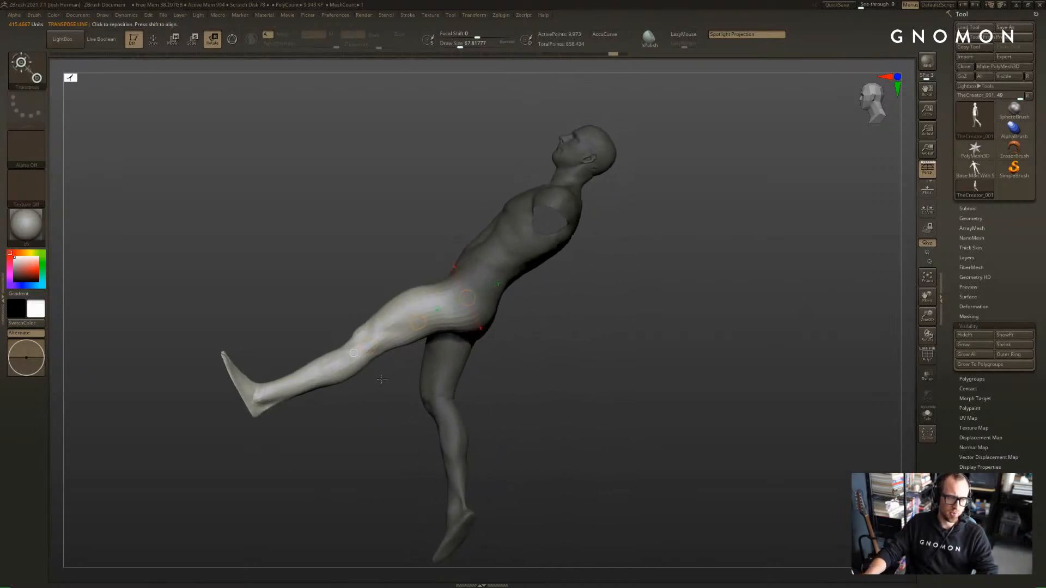
{"action": "key", "text": "ctrl+shift+z"}
{"action": "key", "text": "ctrl+shift+z"}
{"action": "key", "text": "ctrl+shift+z"}
{"action": "key", "text": "ctrl+shift+z"}
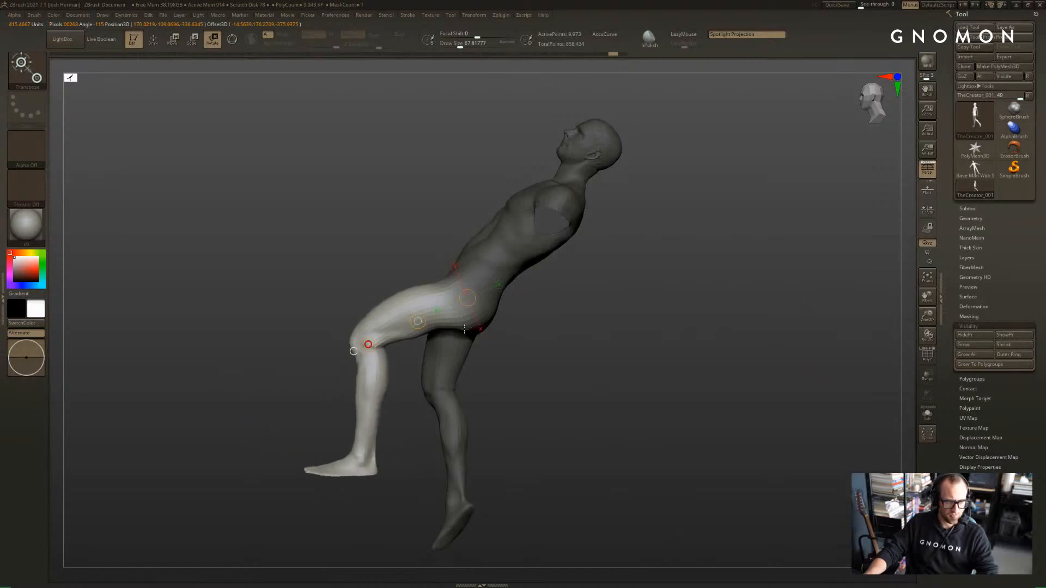
Bend the left knee so the shin hangs down, and swing the raised leg outward from the hip with Transpose Rotate
{"action": "left_click_drag", "start_coordinate": [367, 344], "coordinate": [559, 347]}
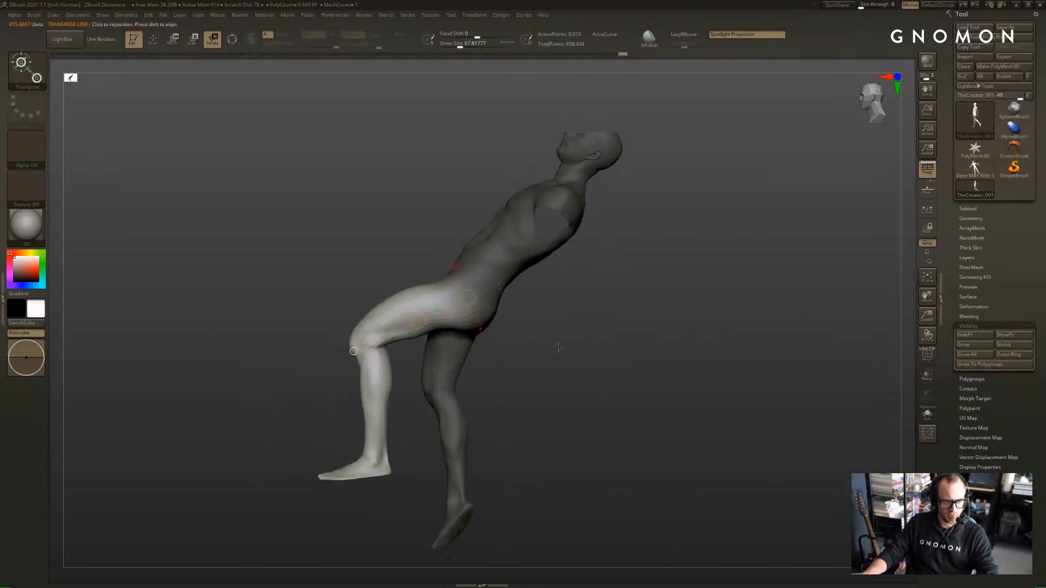
{"action": "left_click_drag", "start_coordinate": [479, 389], "coordinate": [543, 333]}
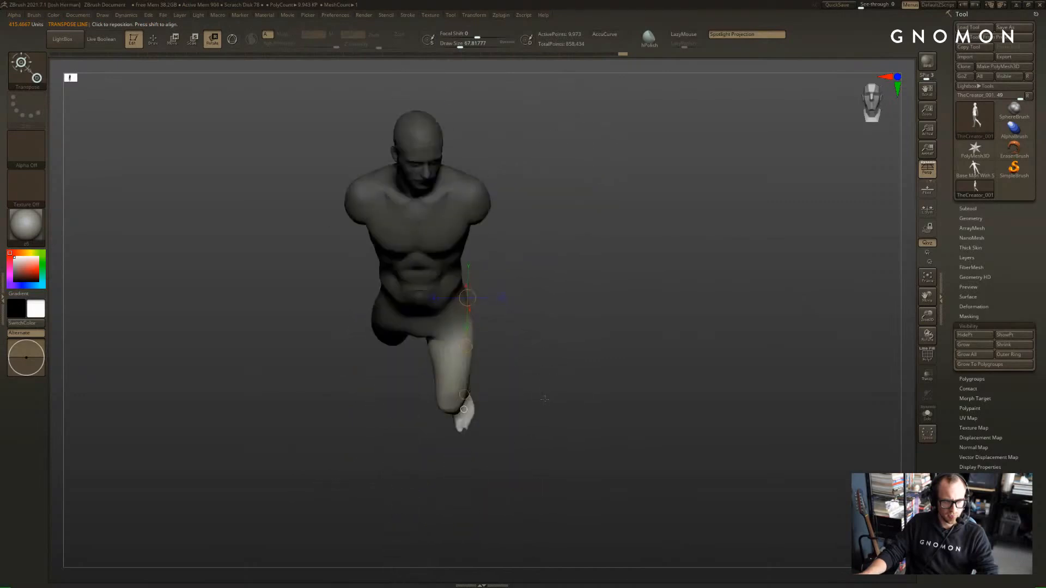
{"action": "left_click_drag", "start_coordinate": [476, 424], "coordinate": [501, 420]}
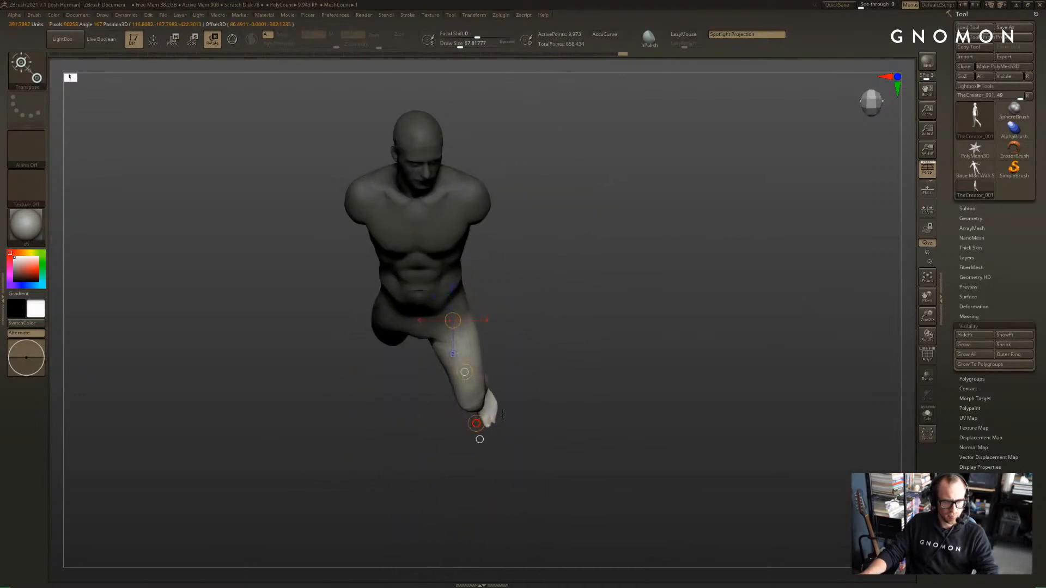
{"action": "left_click_drag", "start_coordinate": [567, 320], "coordinate": [516, 345]}
{"action": "left_click_drag", "start_coordinate": [591, 326], "coordinate": [582, 270], "text": "alt"}
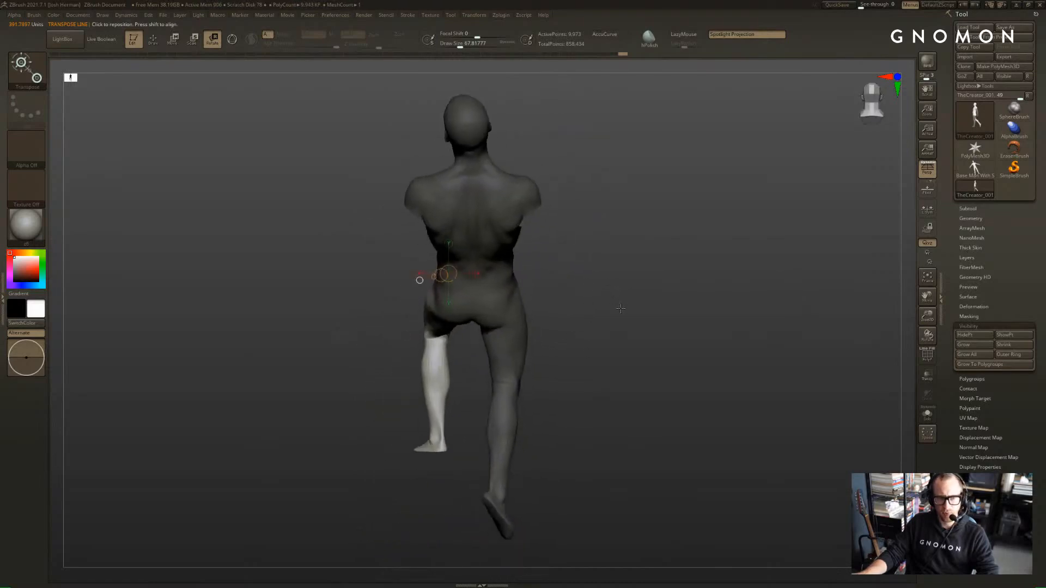
{"action": "key", "text": "q"}
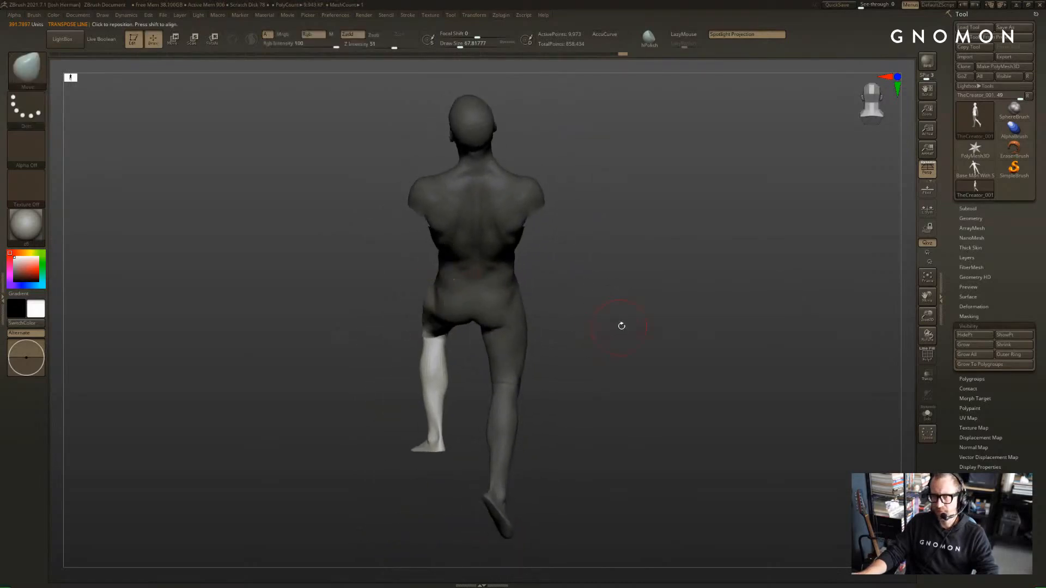
Replace the leg mask with one painted over the left foot and invert it so only the foot stays free
{"action": "key", "text": "s"}
{"action": "left_click", "coordinate": [620, 326]}
{"action": "mouse_move", "coordinate": [476, 328]}
{"action": "left_mouse_down"}
{"action": "mouse_move", "coordinate": [388, 342]}
{"action": "mouse_move", "coordinate": [500, 327]}
{"action": "mouse_move", "coordinate": [514, 289]}
{"action": "mouse_move", "coordinate": [472, 283]}
{"action": "mouse_move", "coordinate": [491, 272]}
{"action": "left_mouse_up"}
{"action": "key", "text": "s"}
{"action": "key", "text": "s"}
{"action": "left_click", "coordinate": [444, 325]}
{"action": "key", "text": "s"}
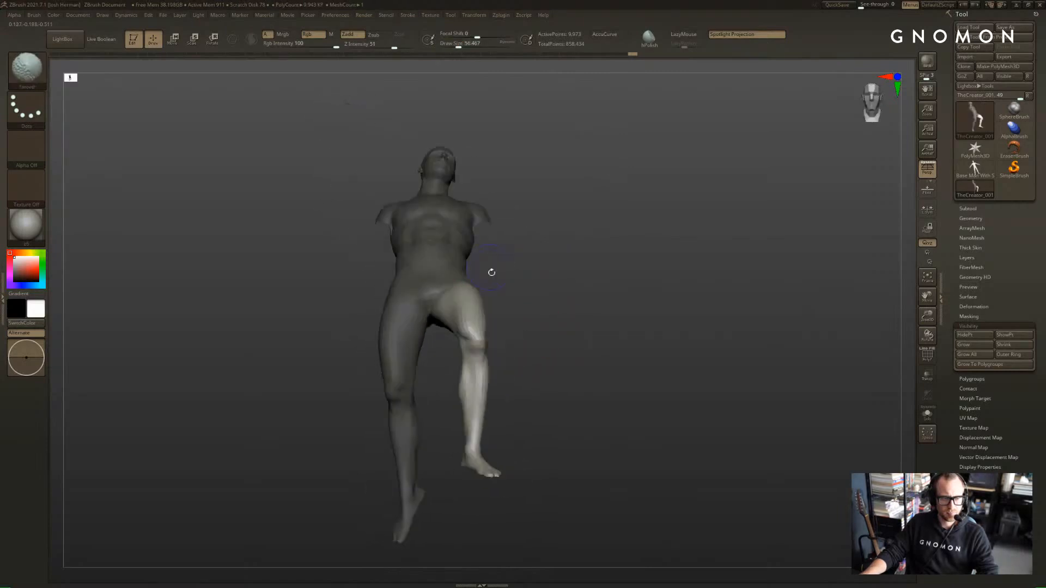
{"action": "mouse_move", "coordinate": [519, 371]}
{"action": "left_mouse_down"}
{"action": "mouse_move", "coordinate": [420, 379]}
{"action": "mouse_move", "coordinate": [311, 361]}
{"action": "mouse_move", "coordinate": [267, 509]}
{"action": "mouse_move", "coordinate": [413, 404]}
{"action": "left_mouse_up"}
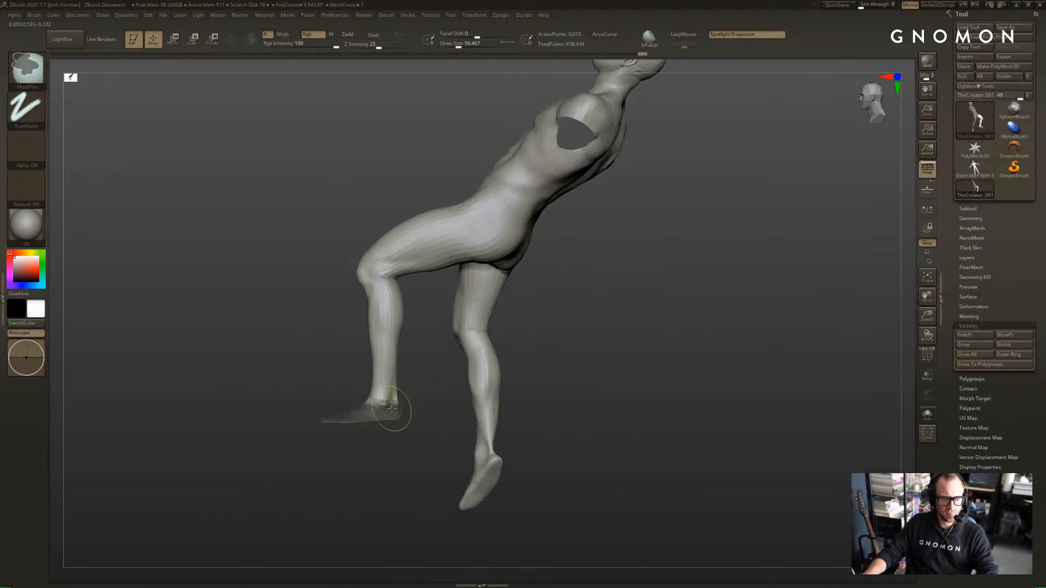
{"action": "key", "text": "ctrl+i"}
{"action": "key", "text": "r"}
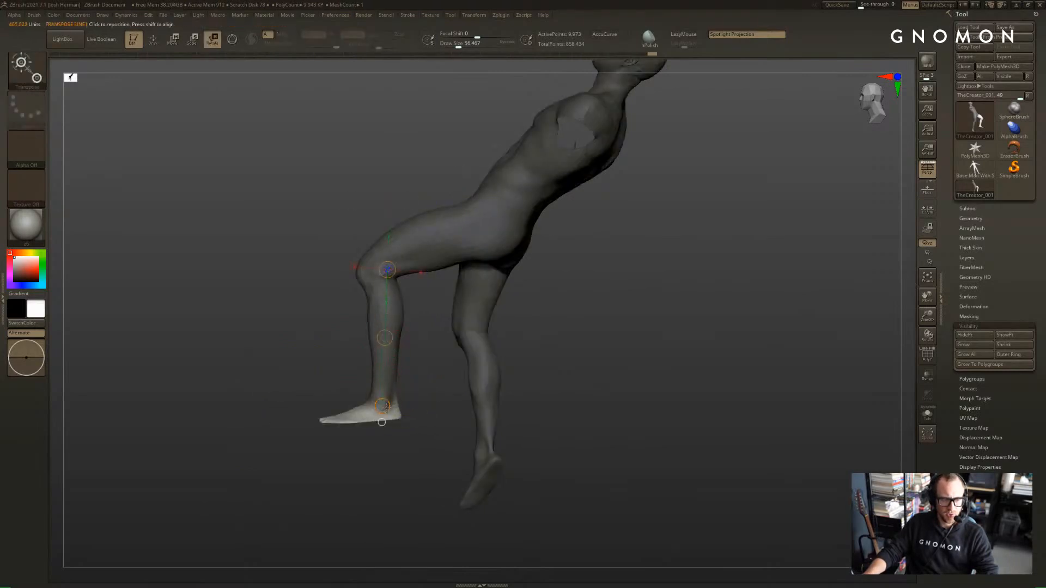
Refine the mask around the left ankle with a smaller brush and rotate the foot at the ankle so the toes point down
{"action": "key", "text": "q"}
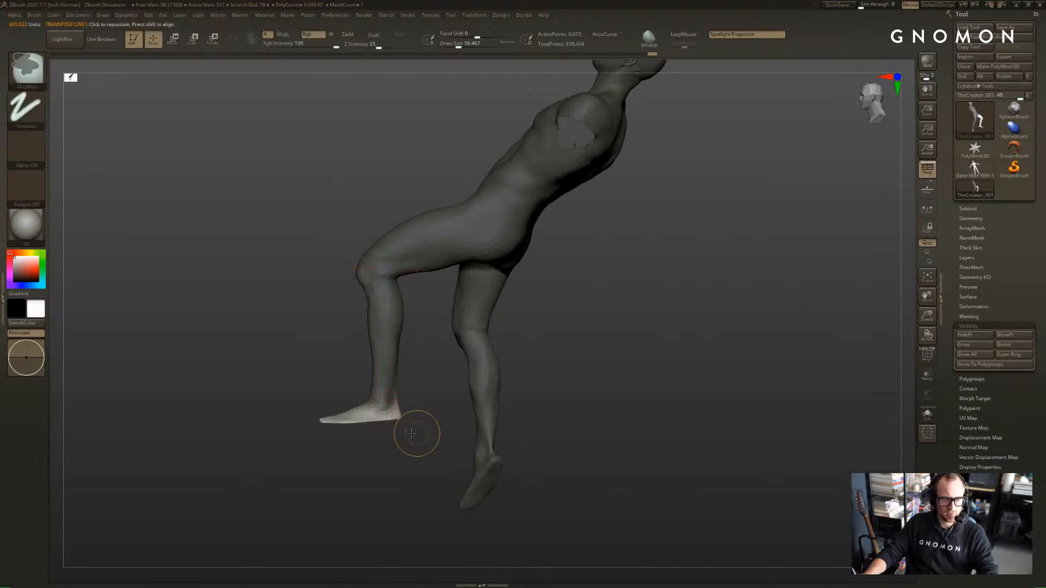
{"action": "left_click_drag", "start_coordinate": [416, 435], "coordinate": [302, 391], "text": "ctrl+alt"}
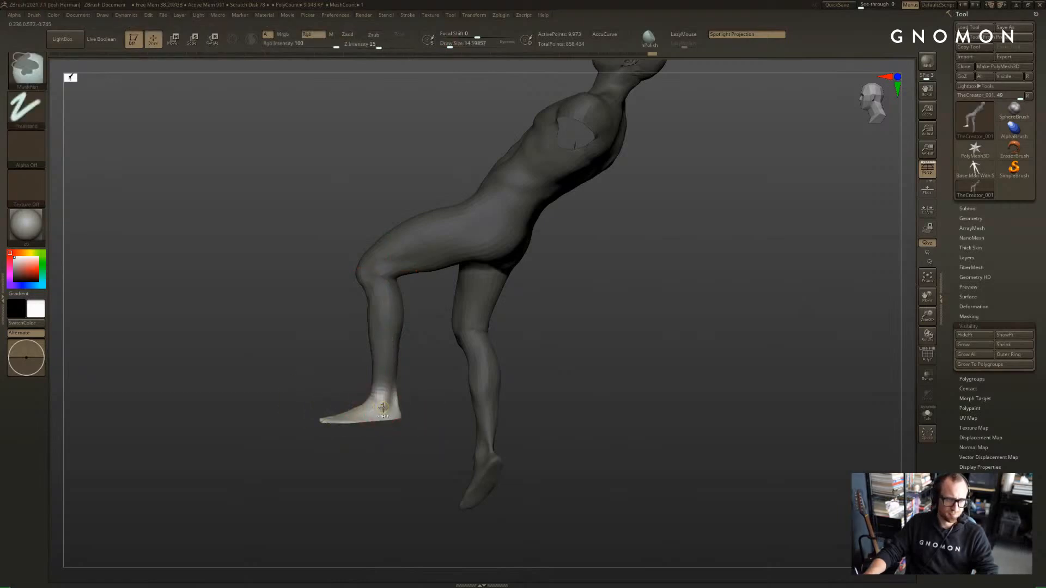
{"action": "left_click", "coordinate": [390, 408], "text": "ctrl"}
{"action": "key", "text": "ctrl+i"}
{"action": "key", "text": "ctrl+i"}
{"action": "key", "text": "r"}
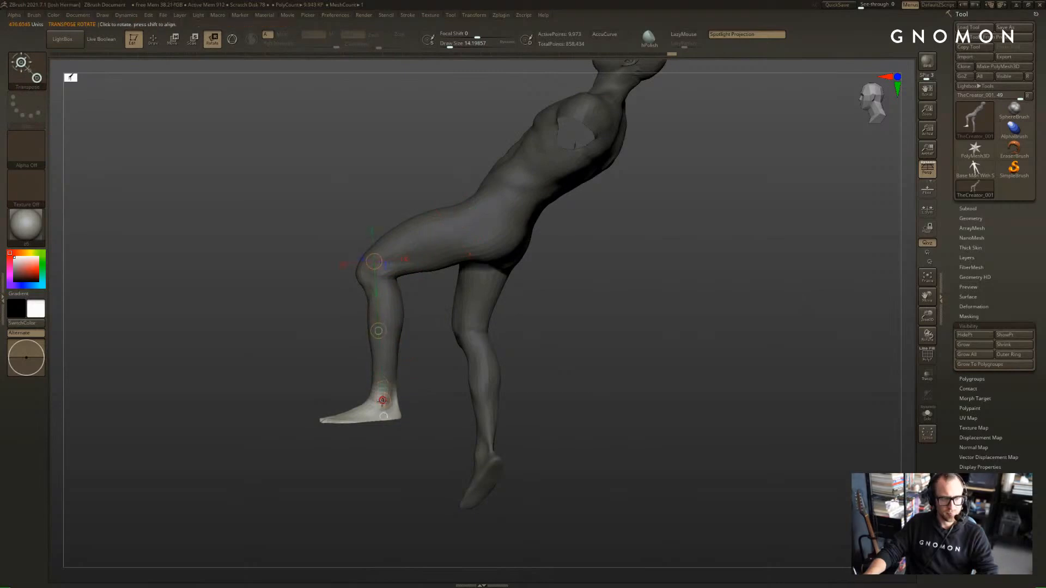
{"action": "mouse_move", "coordinate": [447, 367]}
{"action": "left_mouse_down"}
{"action": "mouse_move", "coordinate": [550, 302]}
{"action": "mouse_move", "coordinate": [594, 306]}
{"action": "left_mouse_up"}
{"action": "key", "text": "q"}
Clear the foot mask and show the hidden parts to check the whole figure from the front
{"action": "left_click_drag", "start_coordinate": [510, 240], "coordinate": [554, 297]}
{"action": "mouse_move", "coordinate": [545, 295]}
{"action": "left_mouse_down", "text": "ctrl"}
{"action": "mouse_move", "coordinate": [626, 295]}
{"action": "mouse_move", "coordinate": [572, 280]}
{"action": "mouse_move", "coordinate": [613, 275]}
{"action": "mouse_move", "coordinate": [552, 287]}
{"action": "mouse_move", "coordinate": [564, 294]}
{"action": "left_mouse_up", "text": "ctrl"}
{"action": "left_click", "coordinate": [554, 300], "text": "ctrl+shift"}
{"action": "key", "text": "w"}
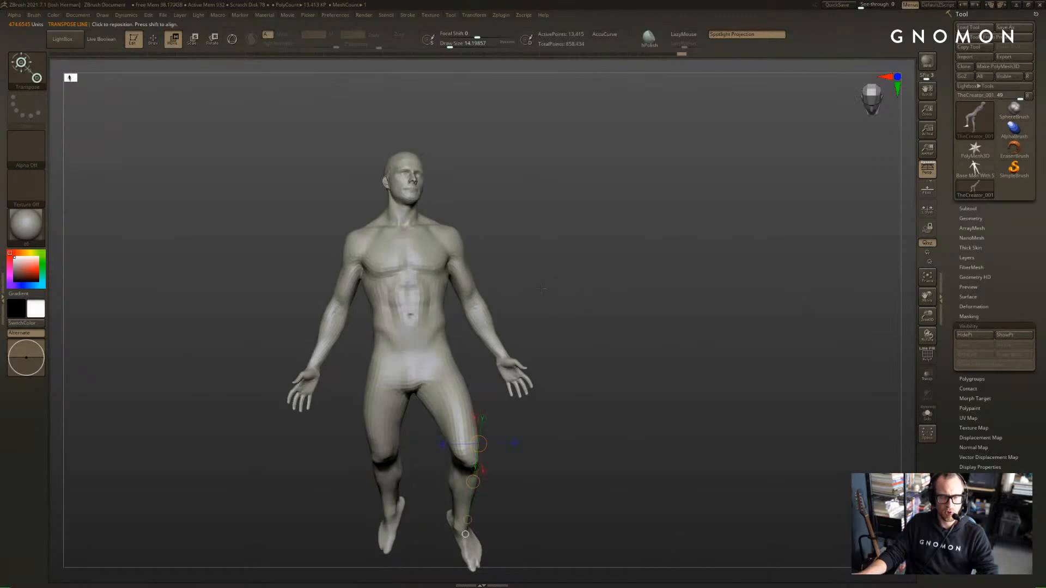
{"action": "left_click_drag", "start_coordinate": [501, 239], "coordinate": [537, 235]}
{"action": "key", "text": "q"}
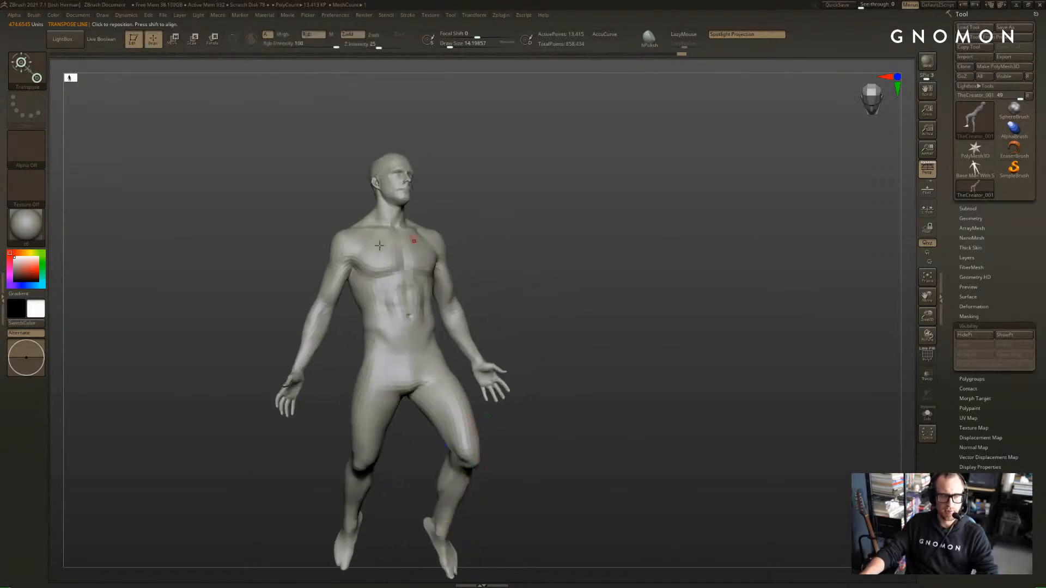
Isolate both arms by hiding the rest of the body
{"action": "left_click", "coordinate": [333, 286], "text": "ctrl+shift"}
{"action": "left_click", "coordinate": [376, 221], "text": "ctrl"}
{"action": "left_click", "coordinate": [197, 408], "text": "ctrl+shift"}
{"action": "key", "text": "w"}
{"action": "left_click_drag", "start_coordinate": [198, 408], "coordinate": [172, 402]}
{"action": "left_click", "coordinate": [476, 278], "text": "ctrl+shift"}
{"action": "left_click", "coordinate": [435, 289], "text": "ctrl"}
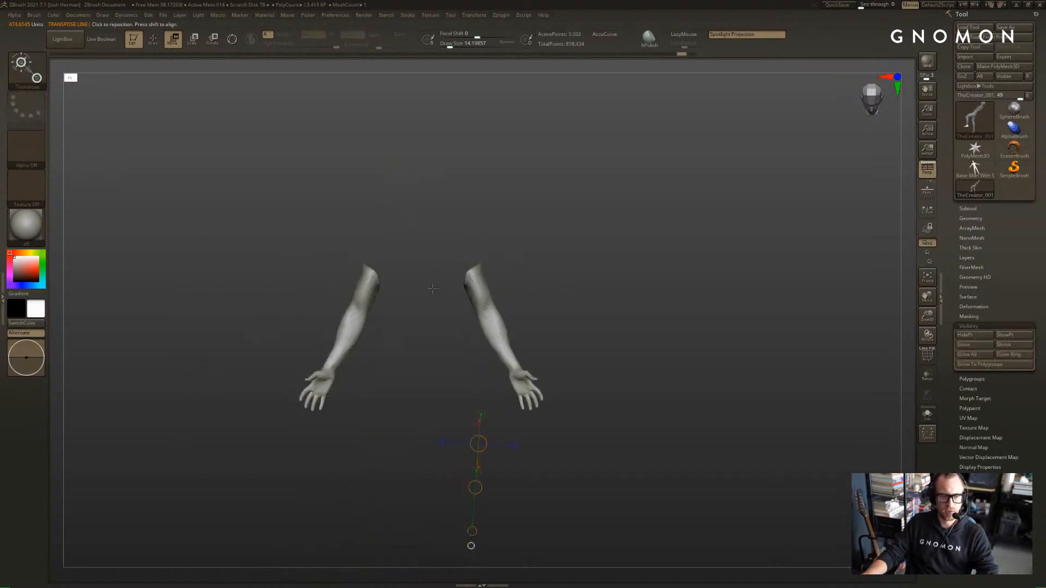
Mask only the figure's right arm, leaving the left arm unmasked, and show the full body again
{"action": "left_click_drag", "start_coordinate": [429, 223], "coordinate": [215, 473], "text": "ctrl"}
{"action": "left_click", "coordinate": [262, 384], "text": "ctrl+shift"}
{"action": "left_click", "coordinate": [360, 311], "text": "ctrl+shift"}
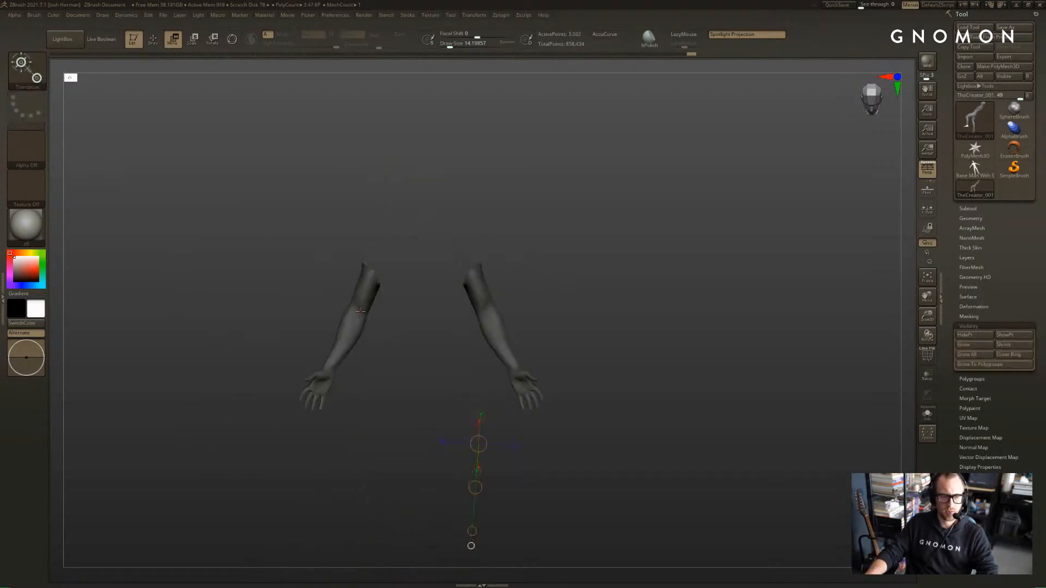
{"action": "left_click_drag", "start_coordinate": [374, 275], "coordinate": [329, 343], "text": "ctrl"}
{"action": "left_click_drag", "start_coordinate": [427, 218], "coordinate": [429, 238], "text": "ctrl"}
{"action": "left_click_drag", "start_coordinate": [424, 192], "coordinate": [244, 452], "text": "ctrl"}
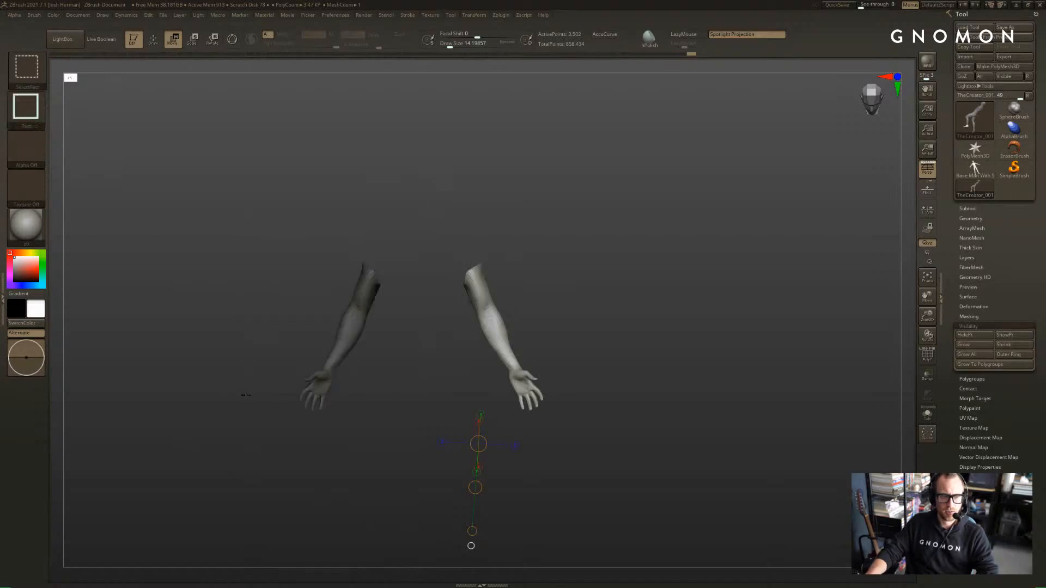
{"action": "left_click", "coordinate": [278, 392], "text": "ctrl+shift"}
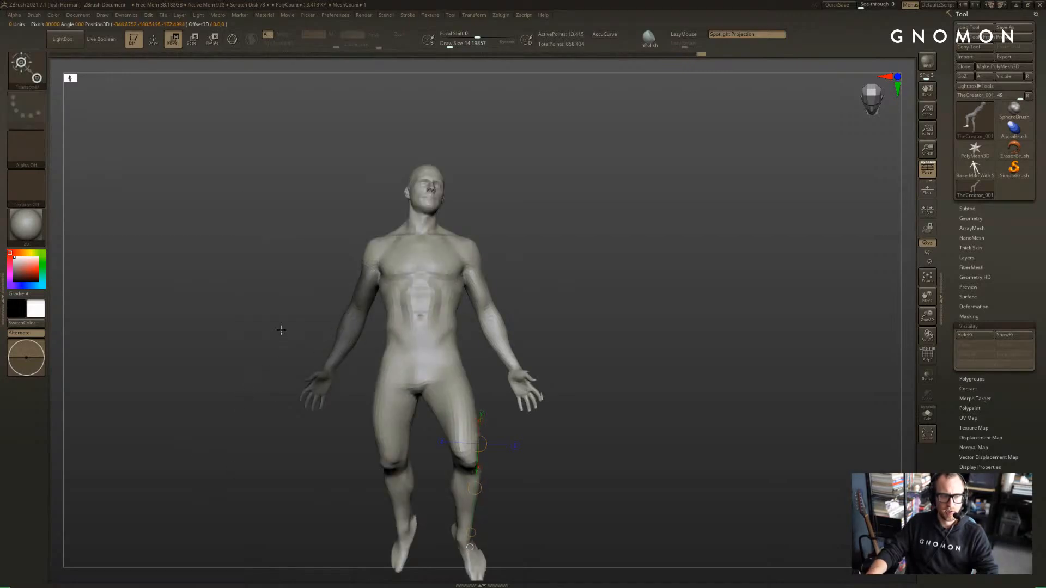
Invert the mask to free the right arm and bend its elbow forward using a Transpose line from shoulder to elbow
{"action": "left_click_drag", "start_coordinate": [282, 329], "coordinate": [434, 421]}
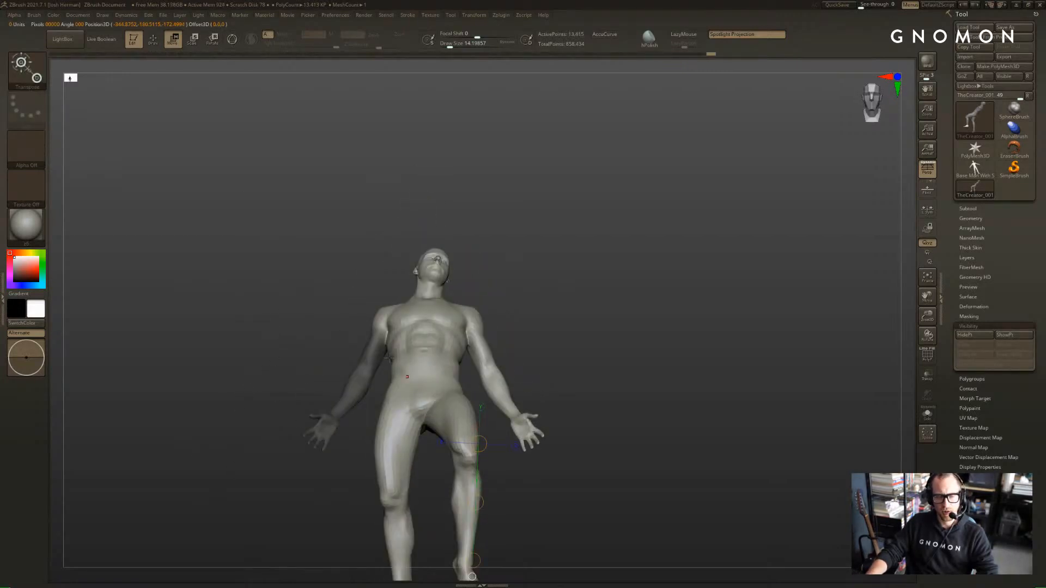
{"action": "left_click_drag", "start_coordinate": [389, 358], "coordinate": [427, 339]}
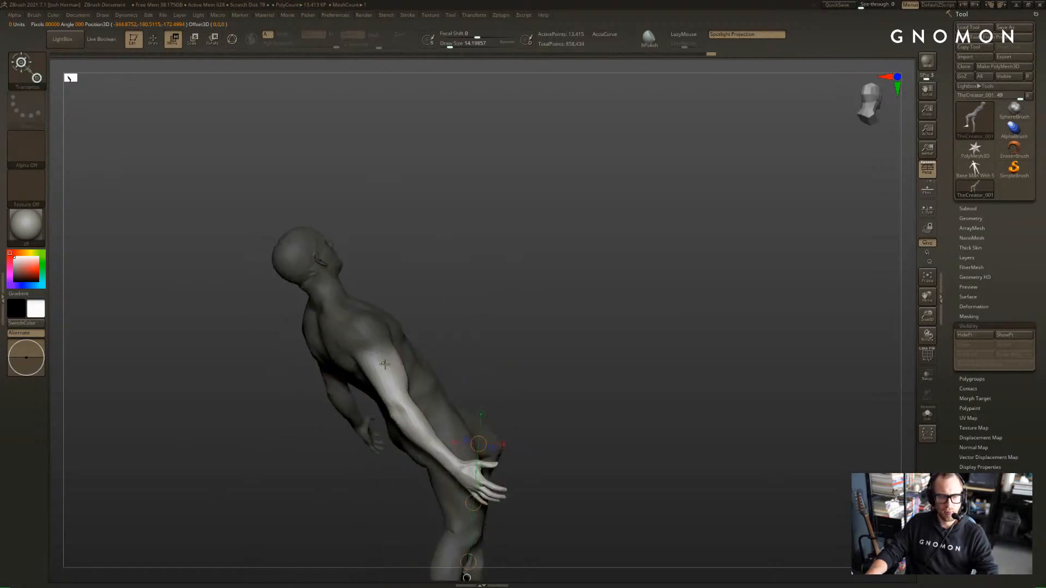
{"action": "left_click_drag", "start_coordinate": [403, 407], "coordinate": [436, 370]}
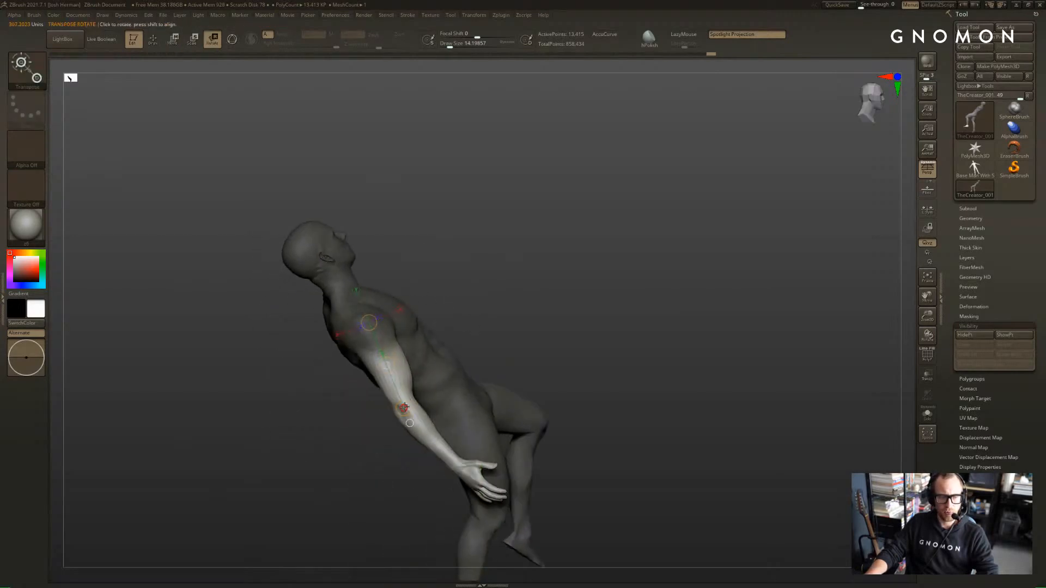
{"action": "left_click_drag", "start_coordinate": [404, 407], "coordinate": [435, 369]}
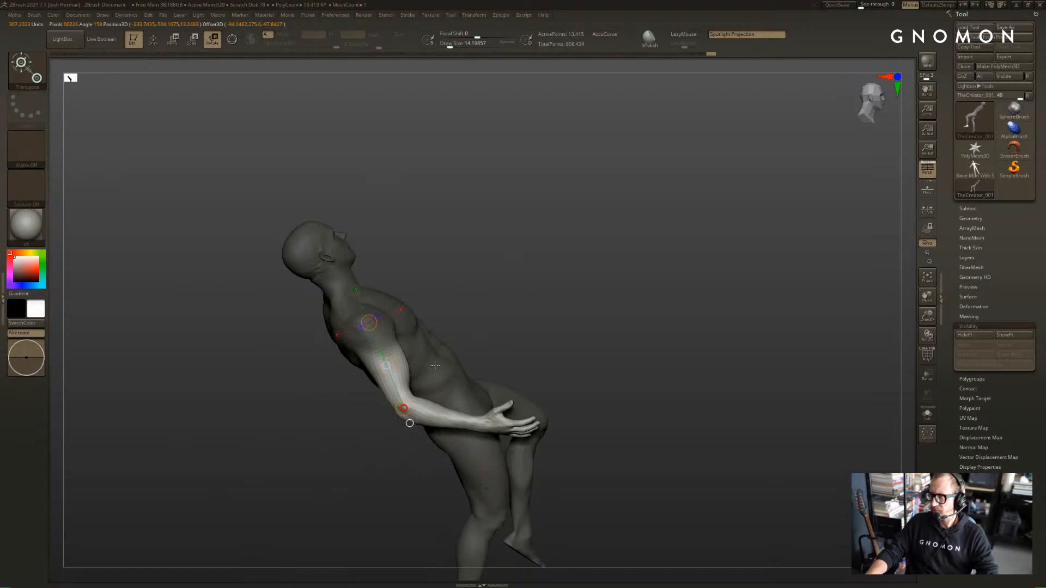
Rotate the bent right arm forward and slightly up from the shoulder with Transpose Rotate
{"action": "left_click_drag", "start_coordinate": [483, 311], "coordinate": [571, 237]}
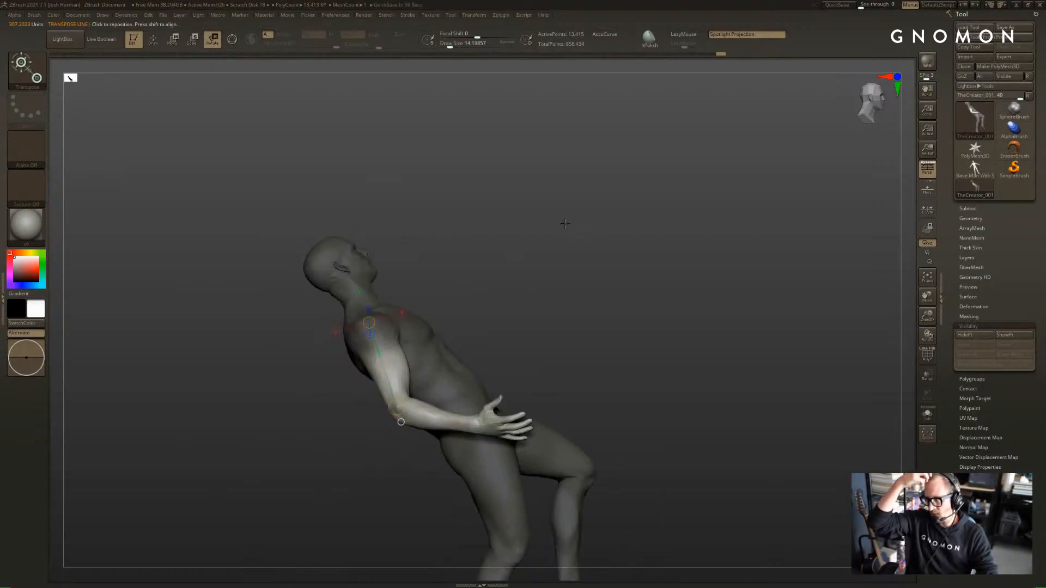
{"action": "key", "text": "f"}
{"action": "mouse_move", "coordinate": [725, 237]}
{"action": "left_mouse_down"}
{"action": "mouse_move", "coordinate": [629, 226]}
{"action": "mouse_move", "coordinate": [467, 293]}
{"action": "left_mouse_up"}
{"action": "key", "text": "q"}
{"action": "key", "text": "ctrl"}
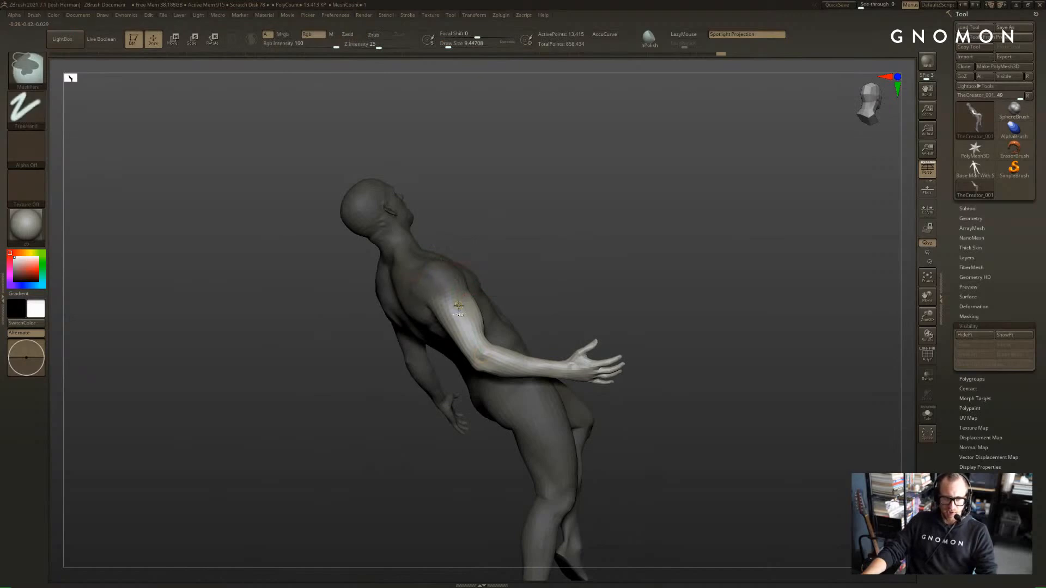
{"action": "key", "text": "r"}
{"action": "left_click_drag", "start_coordinate": [578, 240], "coordinate": [508, 293]}
{"action": "left_click_drag", "start_coordinate": [481, 356], "coordinate": [496, 348]}
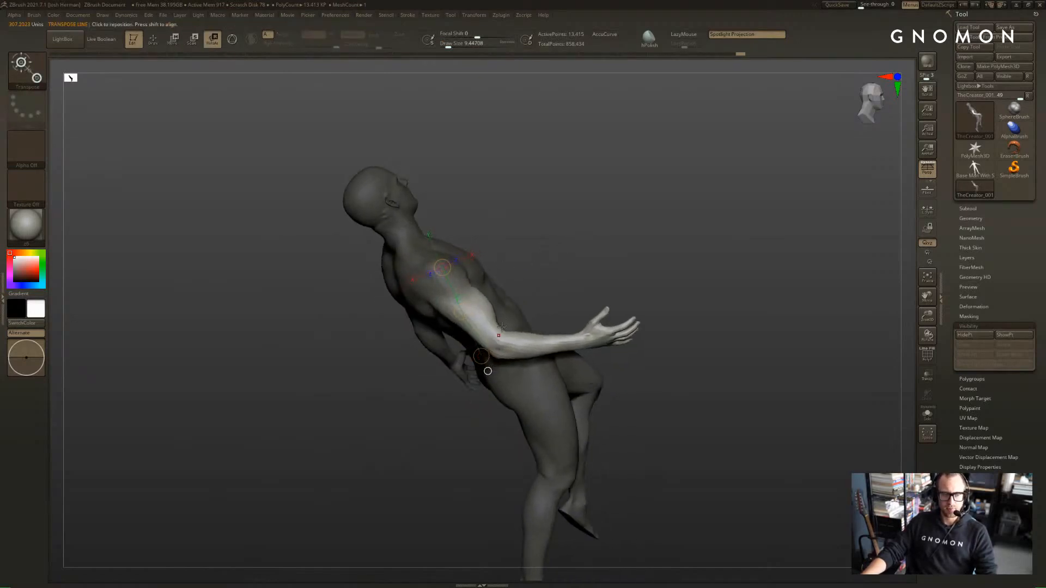
Try to rotate the right arm outward from the shoulder in front view, and undo the rotation
{"action": "left_click_drag", "start_coordinate": [564, 251], "coordinate": [429, 312]}
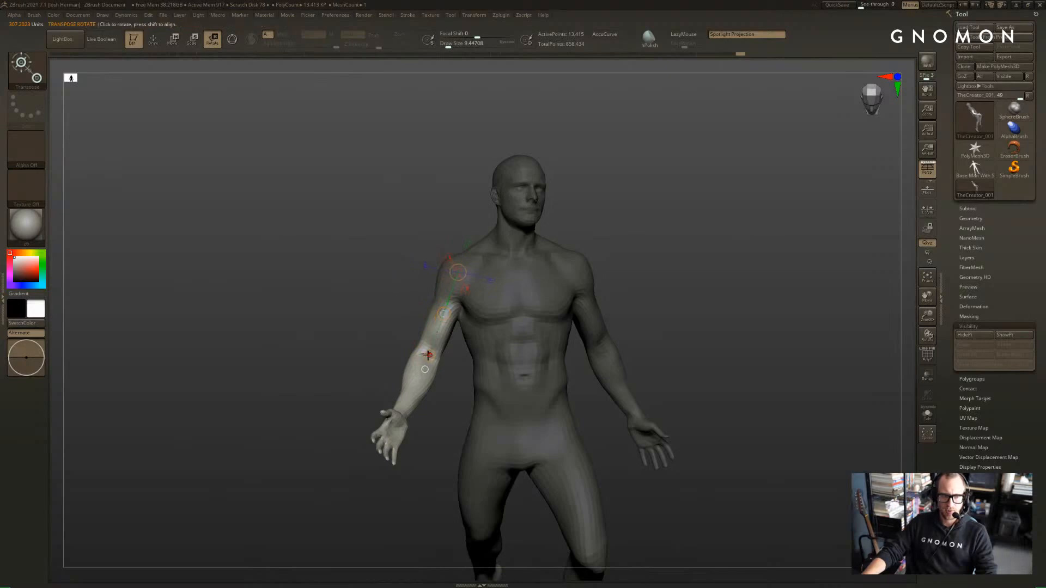
{"action": "left_click_drag", "start_coordinate": [428, 356], "coordinate": [419, 349]}
{"action": "key", "text": "ctrl+z"}
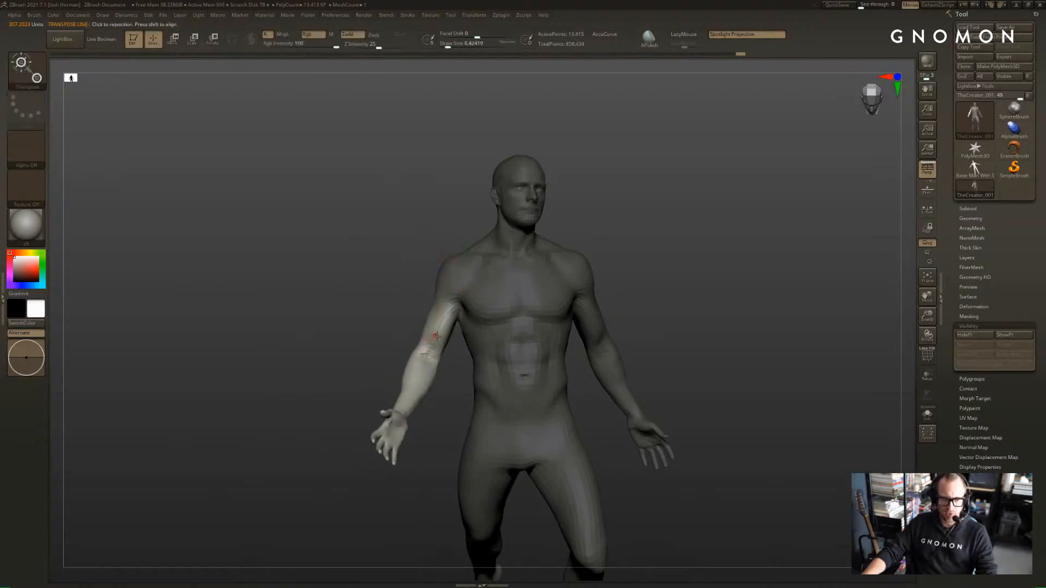
Enlarge the brush and extend the unmasked area over the front of the right shoulder
{"action": "key", "text": "r"}
{"action": "left_click_drag", "start_coordinate": [376, 319], "coordinate": [416, 294]}
{"action": "key", "text": "q"}
{"action": "key", "text": "s"}
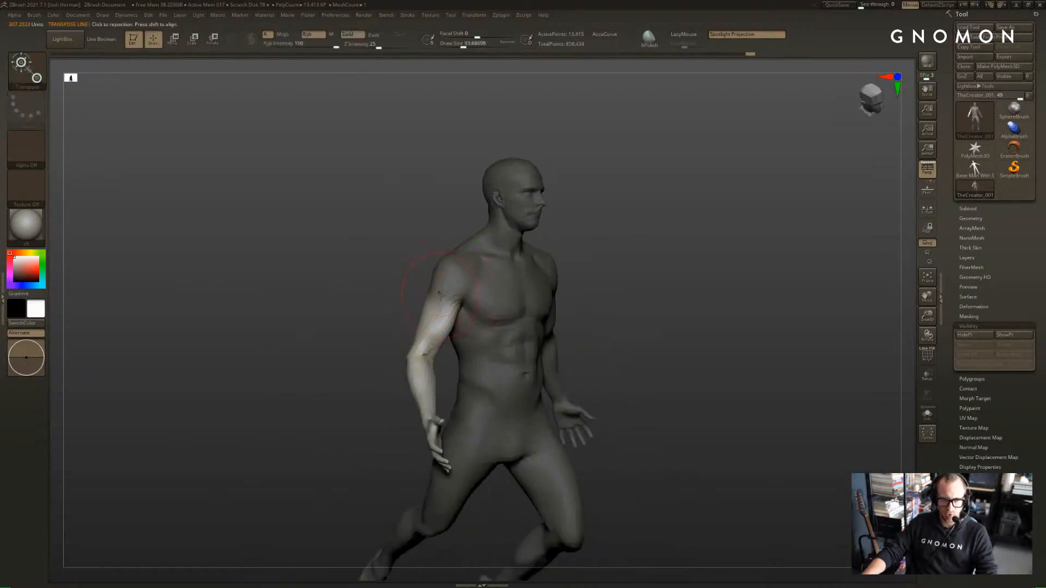
{"action": "key", "text": "ctrl"}
{"action": "key", "text": "w"}
{"action": "left_click_drag", "start_coordinate": [417, 296], "coordinate": [381, 295]}
{"action": "key", "text": "s"}
{"action": "key", "text": "ctrl"}
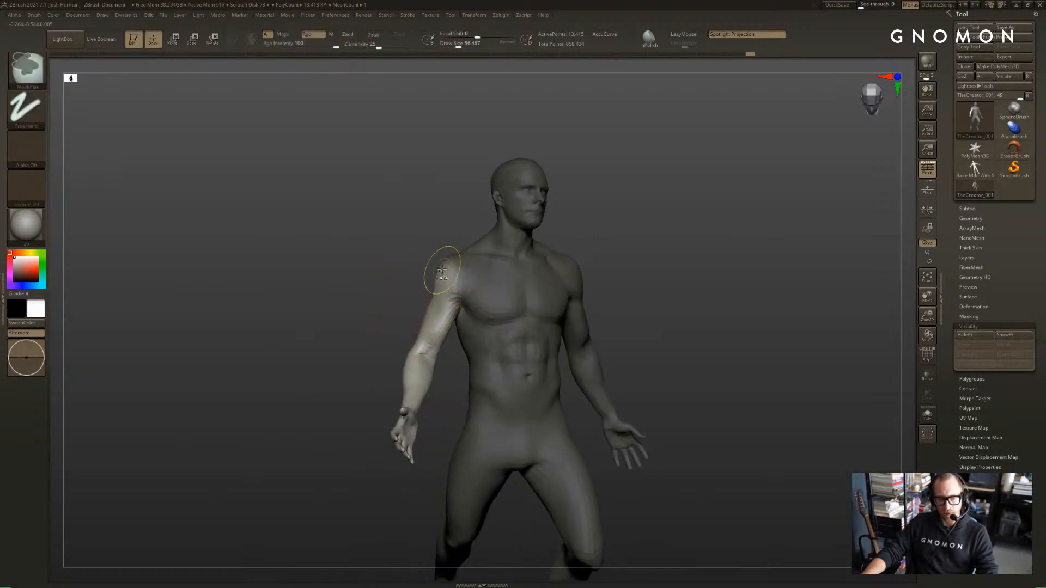
{"action": "key", "text": "w"}
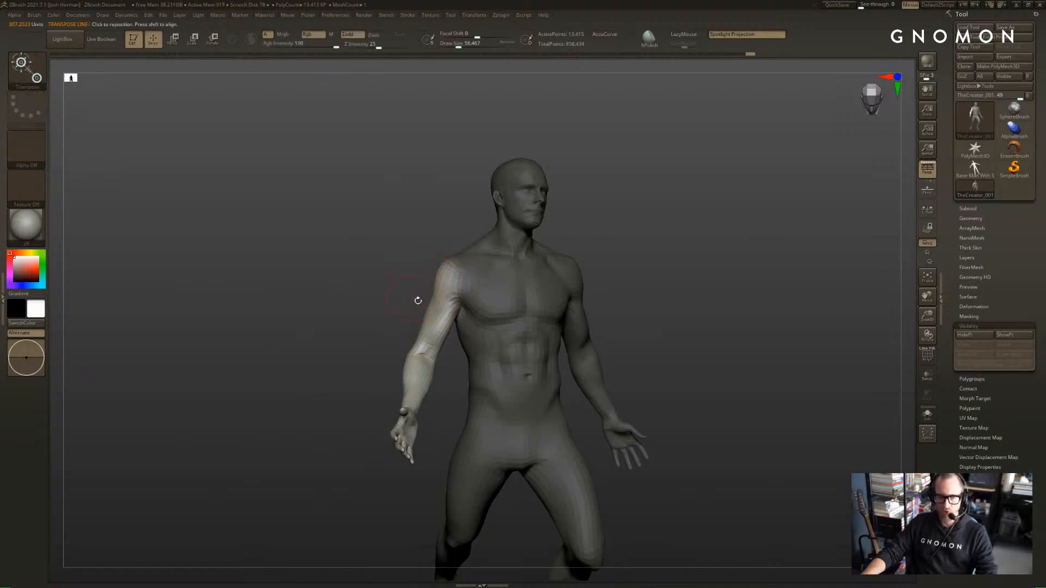
{"action": "left_click", "coordinate": [416, 301], "text": "ctrl"}
{"action": "key", "text": "w"}
{"action": "mouse_move", "coordinate": [415, 304]}
{"action": "left_mouse_down"}
{"action": "mouse_move", "coordinate": [464, 321]}
{"action": "mouse_move", "coordinate": [468, 289]}
{"action": "left_mouse_up"}
Invert the mask onto the right arm and refine its edge around the back of the shoulder
{"action": "key", "text": "ctrl"}
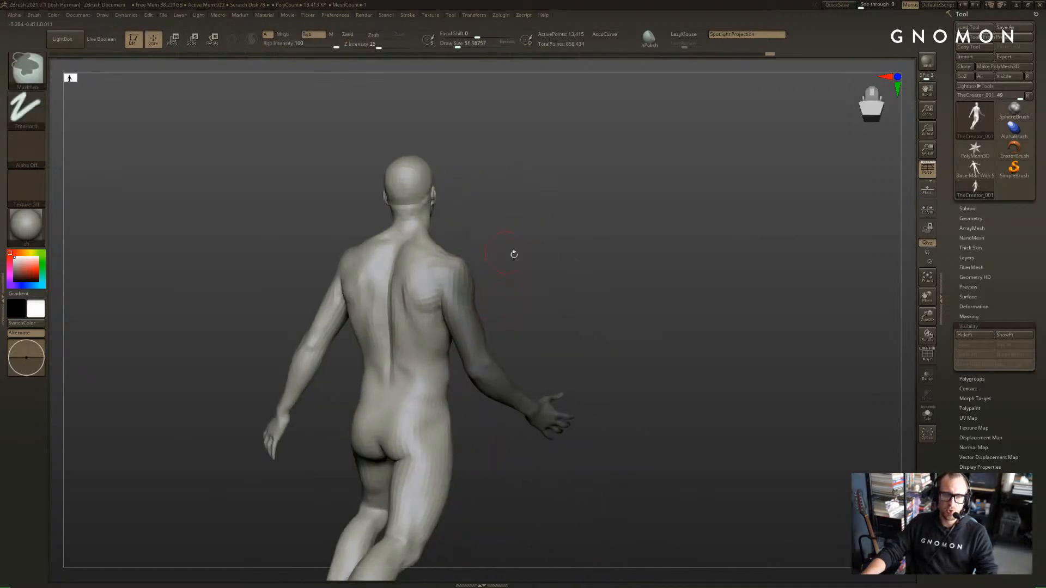
{"action": "key", "text": "w"}
{"action": "mouse_move", "coordinate": [514, 255]}
{"action": "left_mouse_down"}
{"action": "mouse_move", "coordinate": [436, 262]}
{"action": "mouse_move", "coordinate": [550, 262]}
{"action": "mouse_move", "coordinate": [436, 278]}
{"action": "left_mouse_up"}
{"action": "key", "text": "q"}
{"action": "left_click", "coordinate": [436, 273], "text": "ctrl"}
{"action": "key", "text": "w"}
{"action": "key", "text": "q"}
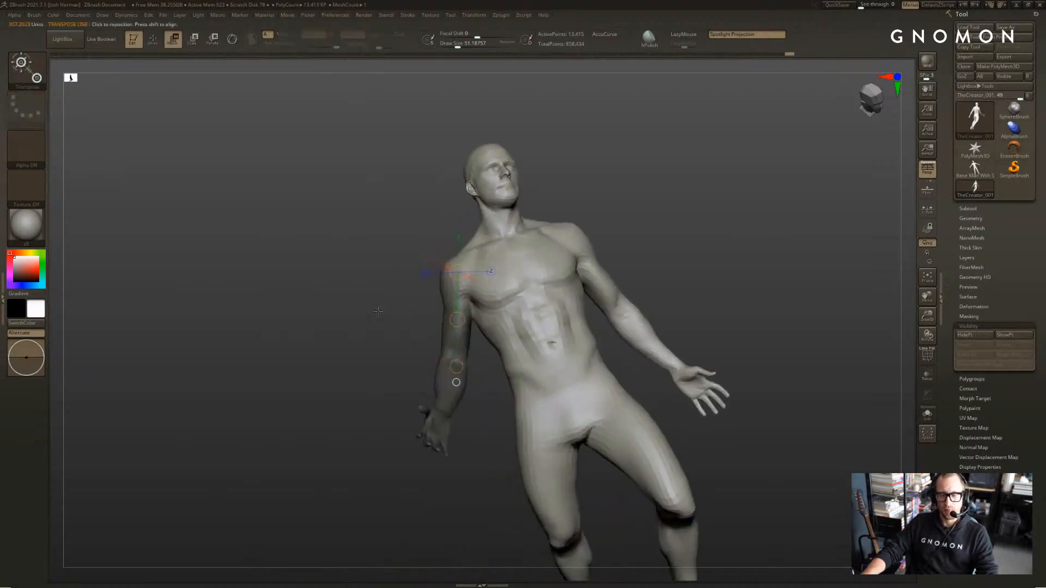
Free the right arm again and rotate it outward and up from the shoulder with Transpose Rotate
{"action": "mouse_move", "coordinate": [414, 349]}
{"action": "left_mouse_down"}
{"action": "mouse_move", "coordinate": [382, 311]}
{"action": "mouse_move", "coordinate": [392, 338]}
{"action": "mouse_move", "coordinate": [421, 361]}
{"action": "mouse_move", "coordinate": [404, 326]}
{"action": "mouse_move", "coordinate": [350, 298]}
{"action": "mouse_move", "coordinate": [539, 286]}
{"action": "left_mouse_up"}
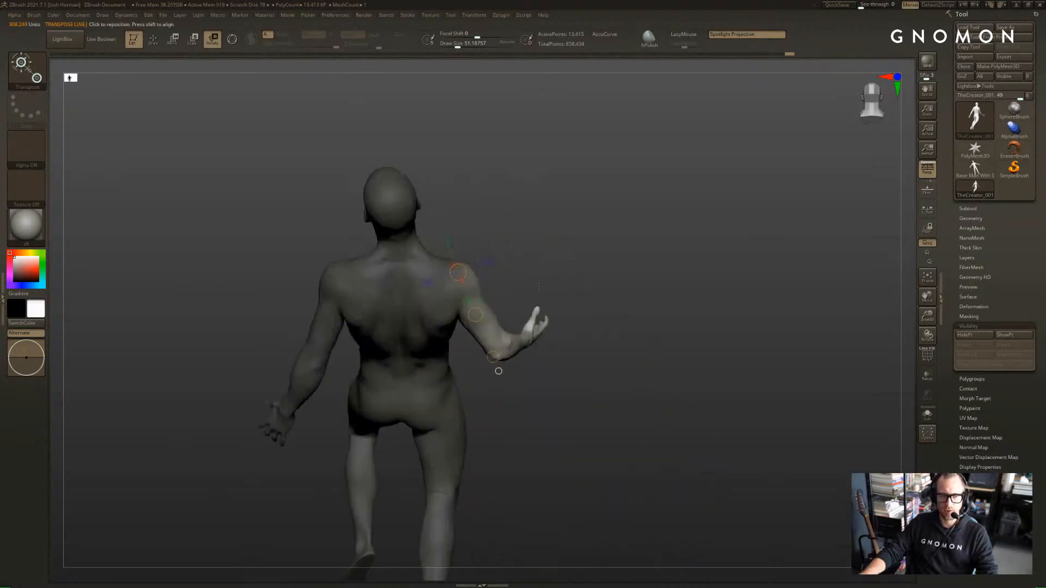
{"action": "left_click_drag", "start_coordinate": [493, 357], "coordinate": [498, 354]}
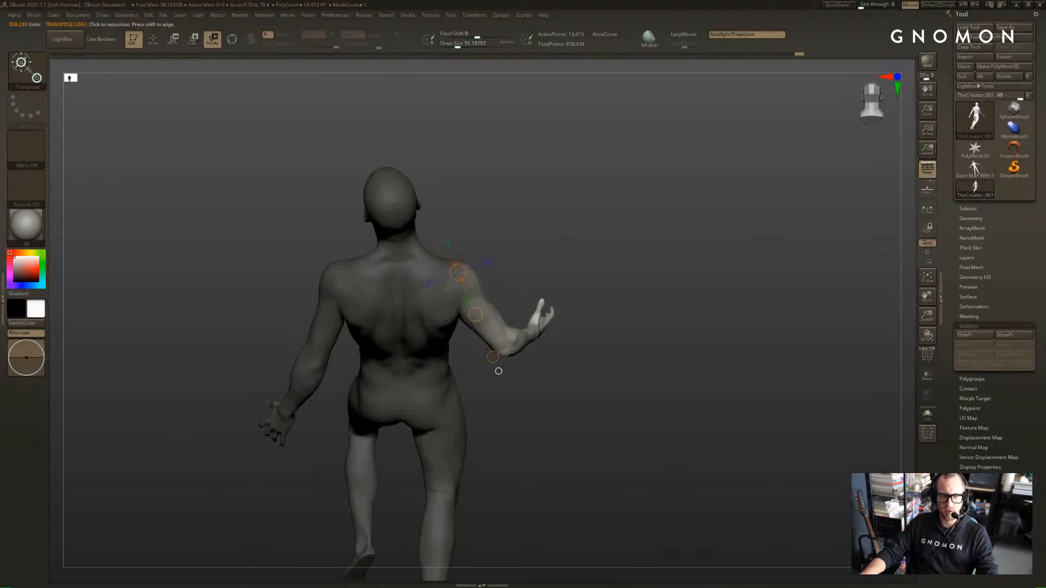
{"action": "left_click_drag", "start_coordinate": [534, 252], "coordinate": [567, 305]}
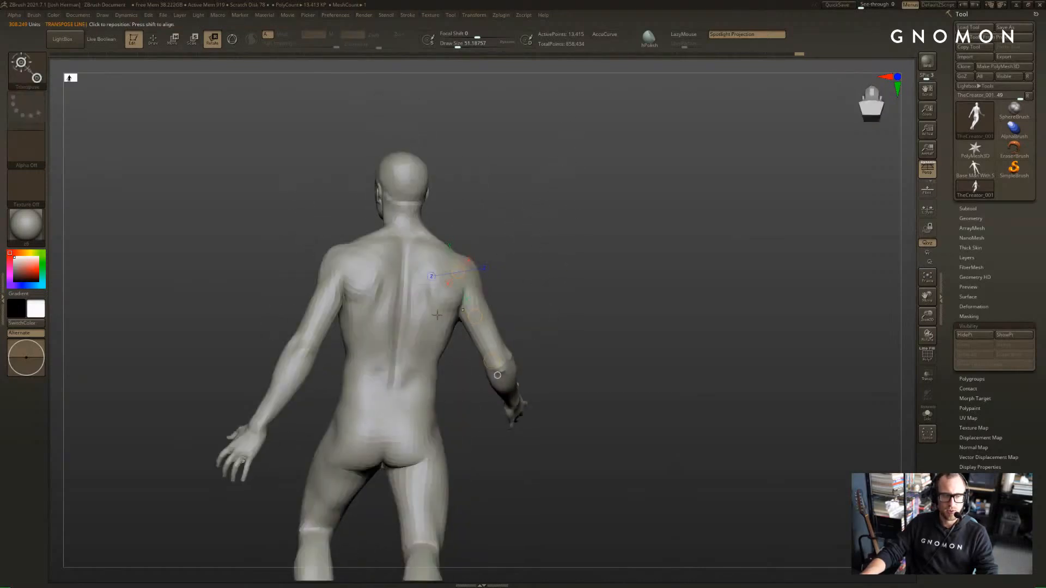
Replace the arm mask with one covering the legs and torso up to the lower chest
{"action": "left_click_drag", "start_coordinate": [410, 328], "coordinate": [410, 300], "text": "ctrl"}
{"action": "mouse_move", "coordinate": [566, 303]}
{"action": "left_mouse_down"}
{"action": "mouse_move", "coordinate": [518, 297]}
{"action": "mouse_move", "coordinate": [493, 234]}
{"action": "left_mouse_up"}
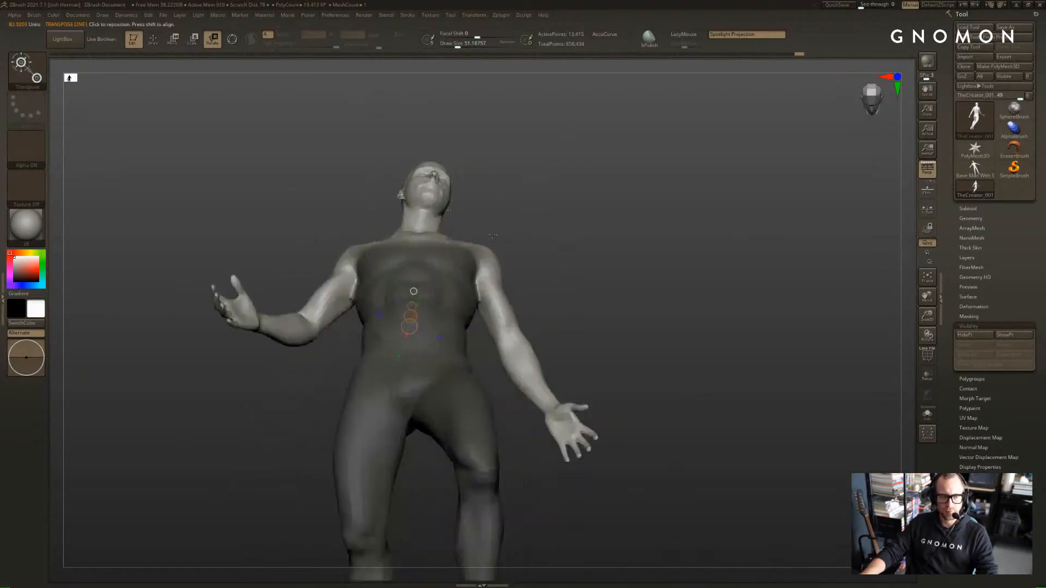
{"action": "left_click_drag", "start_coordinate": [542, 204], "coordinate": [542, 248]}
{"action": "left_click_drag", "start_coordinate": [567, 321], "coordinate": [329, 176], "text": "ctrl+alt"}
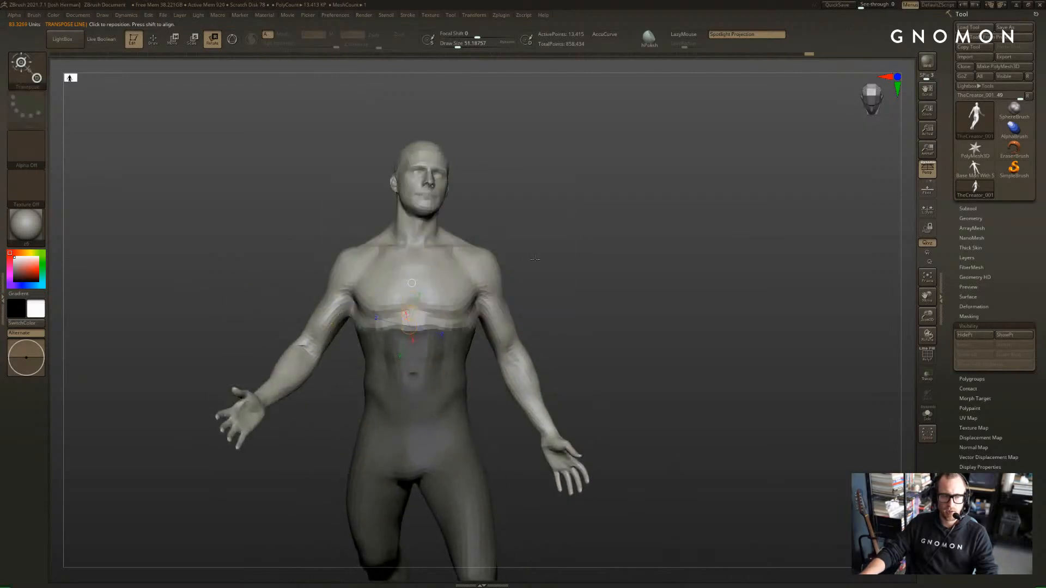
Invert the torso mask onto the upper body and blur its edge across the middle of the back
{"action": "left_click_drag", "start_coordinate": [569, 292], "coordinate": [504, 275]}
{"action": "left_click", "coordinate": [446, 345], "text": "ctrl"}
{"action": "left_click", "coordinate": [527, 289], "text": "ctrl"}
{"action": "left_click", "coordinate": [438, 339], "text": "ctrl"}
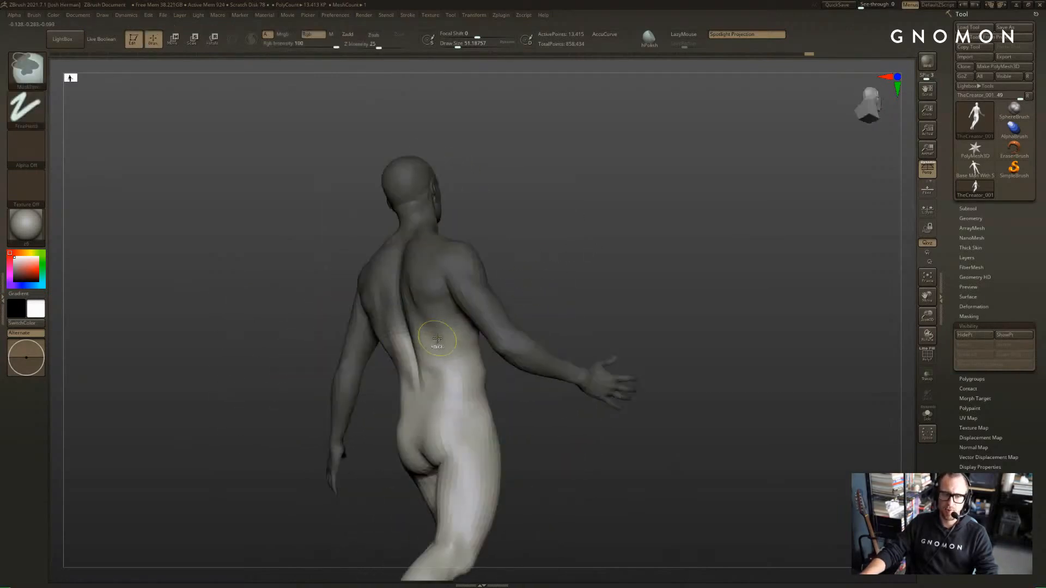
{"action": "left_click", "coordinate": [516, 284], "text": "ctrl"}
{"action": "left_click", "coordinate": [554, 281], "text": "ctrl"}
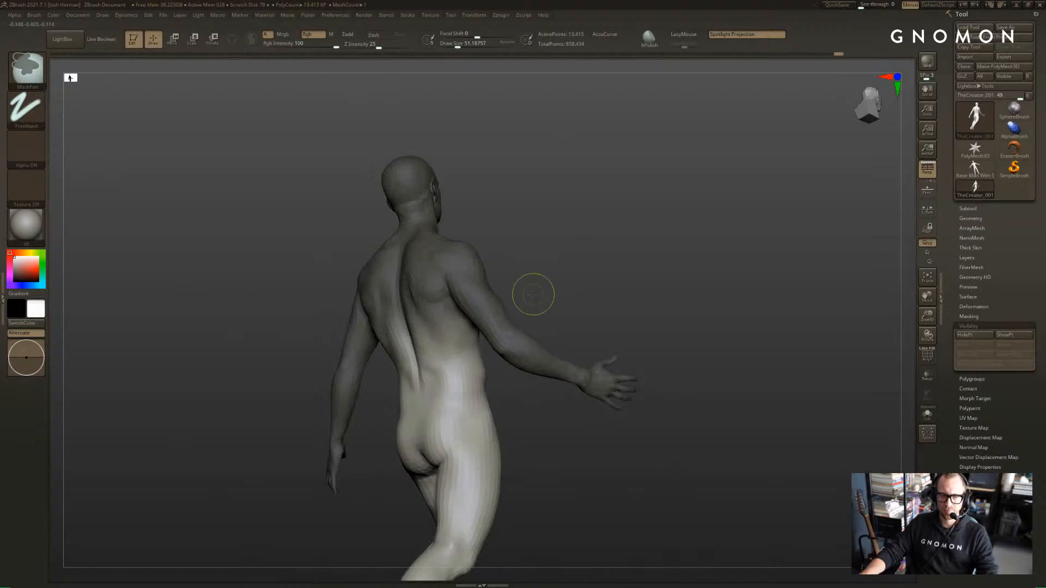
Twist the upper body slightly about the spine with Transpose Rotate, working along the centre of the chest and abdomen
{"action": "mouse_move", "coordinate": [533, 295]}
{"action": "left_mouse_down"}
{"action": "mouse_move", "coordinate": [414, 261]}
{"action": "mouse_move", "coordinate": [400, 366]}
{"action": "left_mouse_up"}
{"action": "key", "text": "w"}
{"action": "left_click_drag", "start_coordinate": [539, 242], "coordinate": [454, 278]}
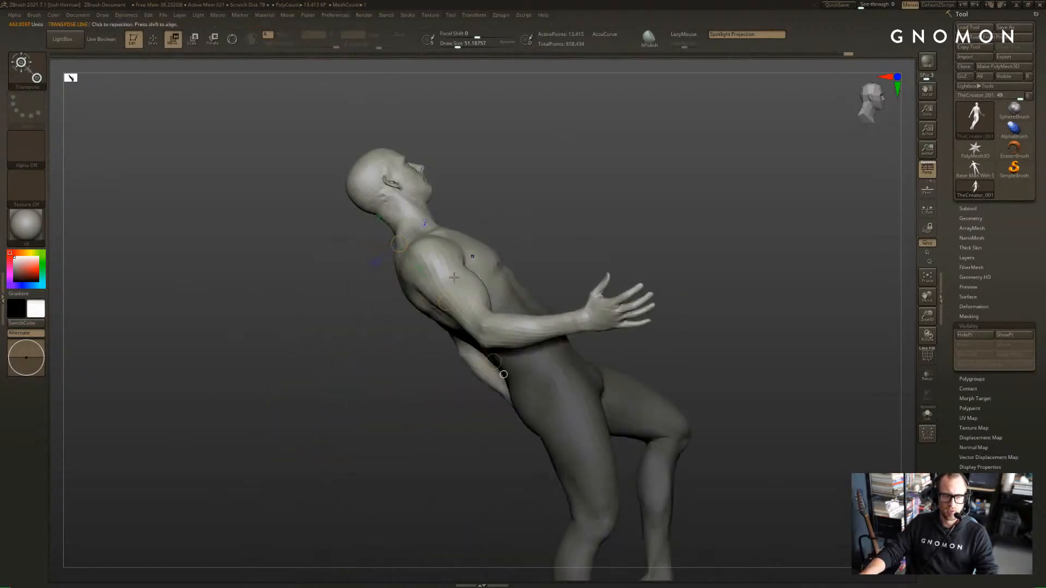
{"action": "left_click_drag", "start_coordinate": [595, 237], "coordinate": [515, 244]}
{"action": "left_click_drag", "start_coordinate": [428, 283], "coordinate": [420, 389]}
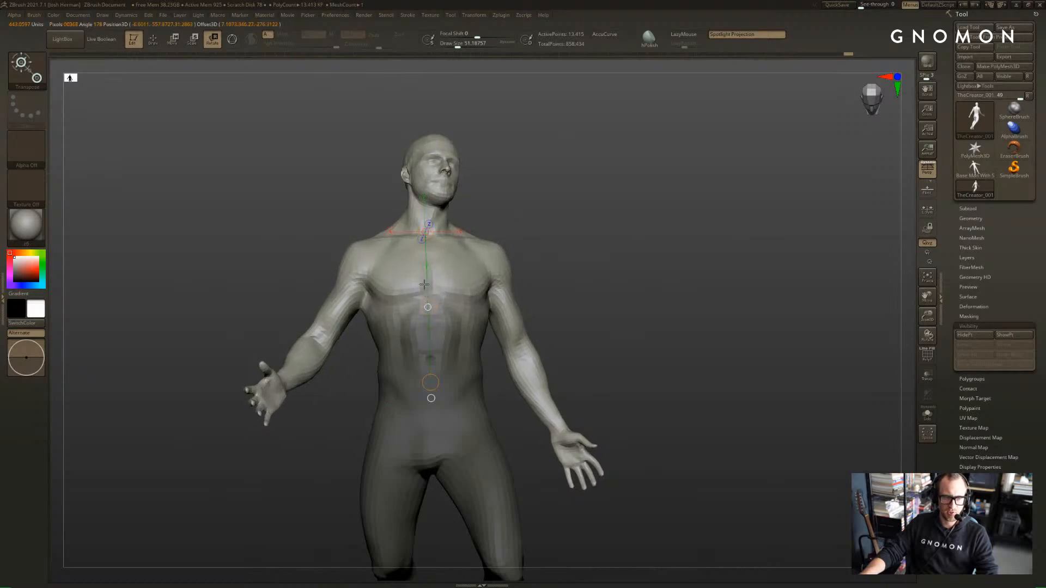
{"action": "left_click_drag", "start_coordinate": [539, 262], "coordinate": [541, 213]}
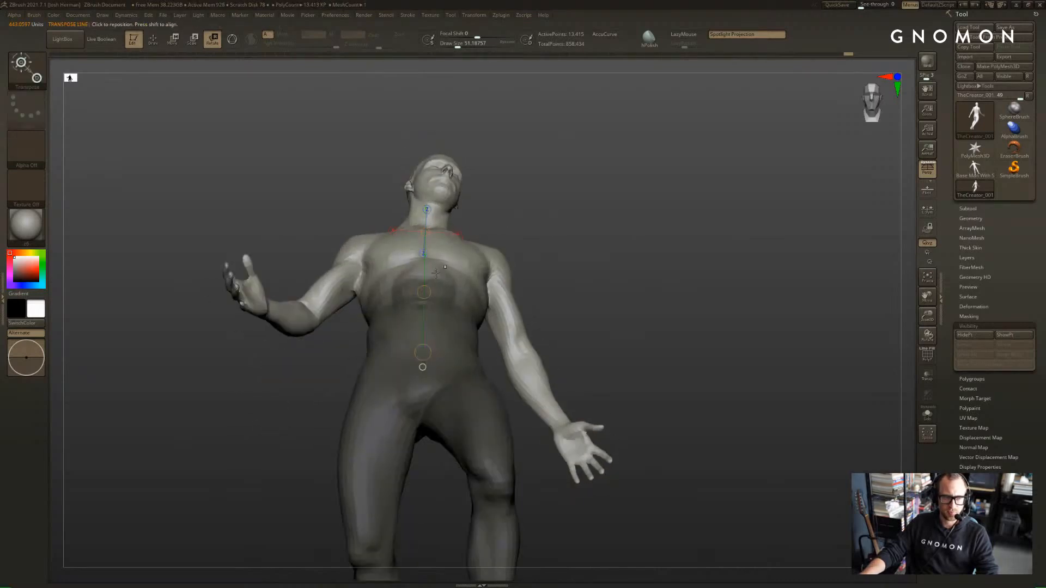
{"action": "left_click_drag", "start_coordinate": [424, 293], "coordinate": [435, 291]}
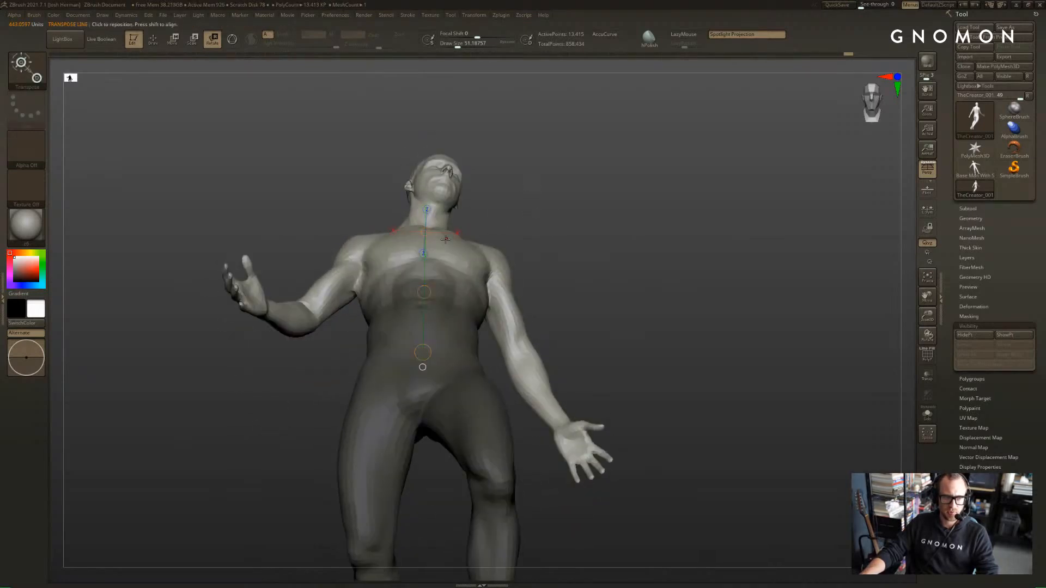
Replace the torso mask with one over the head, then invert it so only the head and neck are free
{"action": "left_click_drag", "start_coordinate": [482, 192], "coordinate": [543, 183]}
{"action": "left_click_drag", "start_coordinate": [541, 127], "coordinate": [380, 218]}
{"action": "key", "text": "q"}
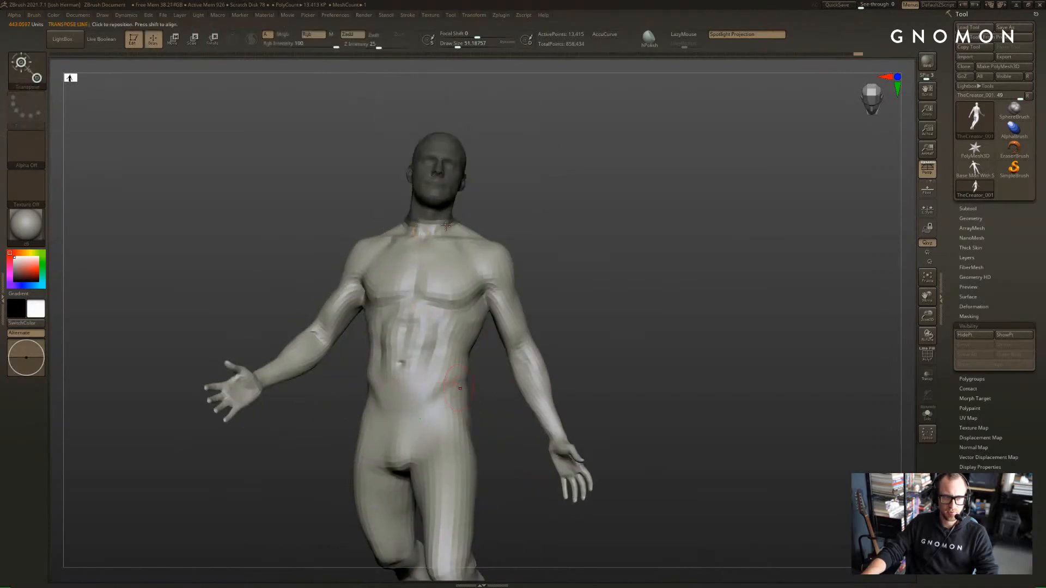
{"action": "key", "text": "w"}
{"action": "key", "text": "q"}
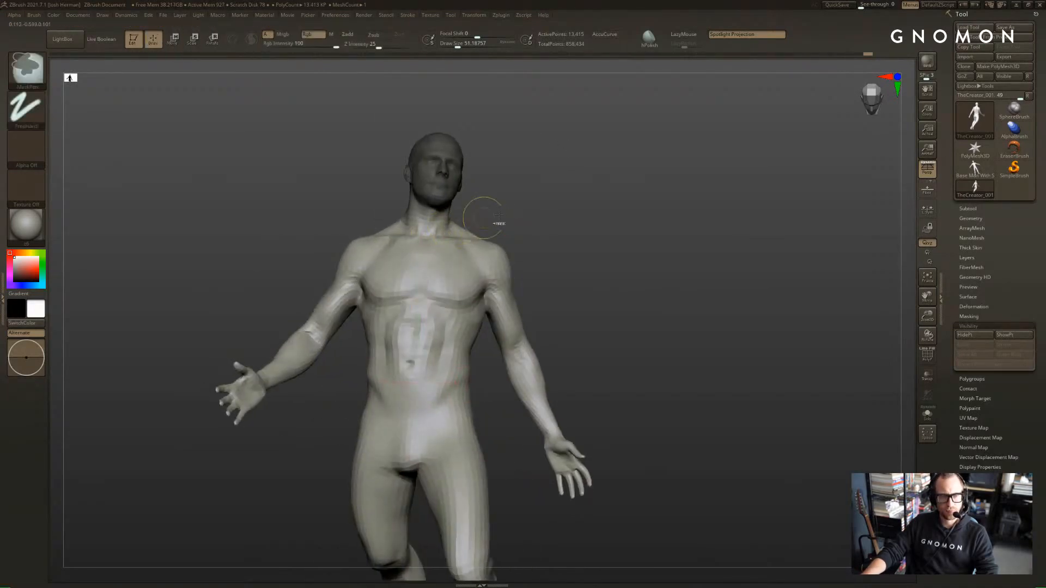
{"action": "left_click", "coordinate": [488, 216], "text": "ctrl"}
Adjust the head's tilt from the base of the neck with Transpose Rotate
{"action": "key", "text": "w"}
{"action": "left_click_drag", "start_coordinate": [497, 235], "coordinate": [493, 211]}
{"action": "mouse_move", "coordinate": [433, 255]}
{"action": "left_mouse_down"}
{"action": "mouse_move", "coordinate": [483, 258]}
{"action": "mouse_move", "coordinate": [493, 248]}
{"action": "mouse_move", "coordinate": [458, 266]}
{"action": "left_mouse_up"}
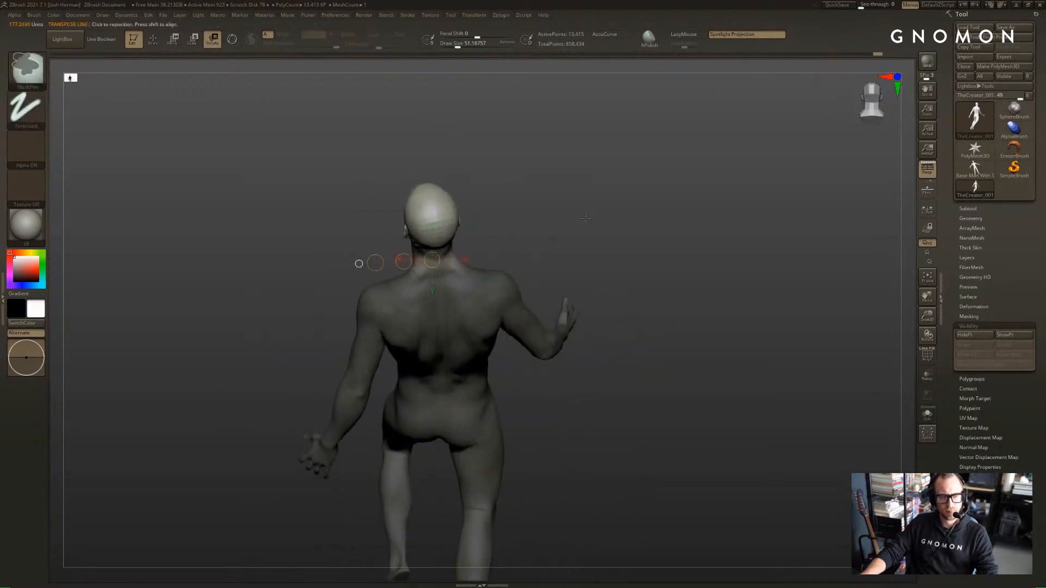
{"action": "mouse_move", "coordinate": [548, 211]}
{"action": "left_mouse_down"}
{"action": "mouse_move", "coordinate": [604, 206]}
{"action": "mouse_move", "coordinate": [635, 229]}
{"action": "mouse_move", "coordinate": [641, 255]}
{"action": "left_mouse_up"}
{"action": "key", "text": "q"}
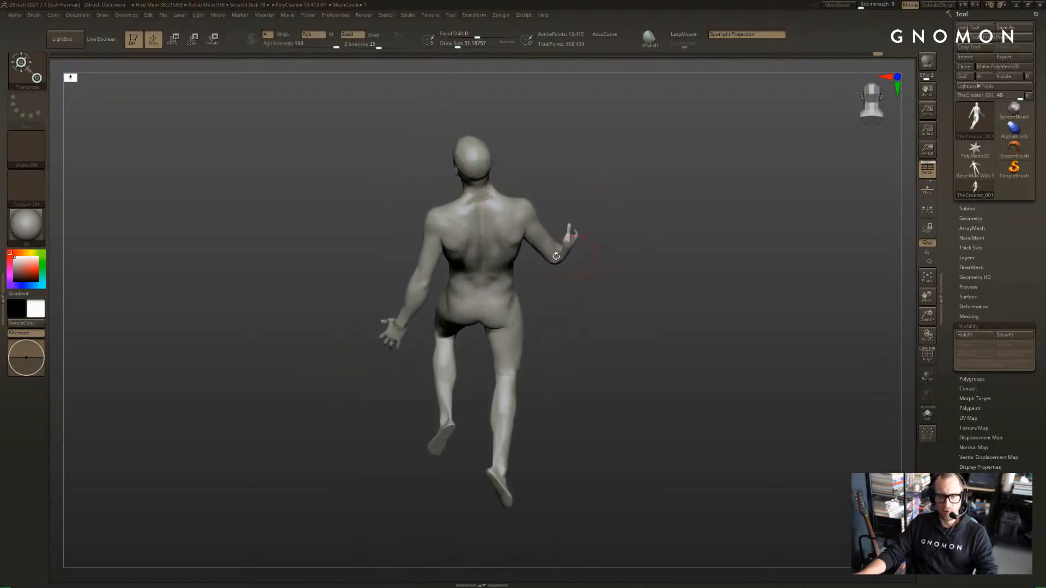
Clear the head mask and mask the left arm from hand to shoulder with a softened edge
{"action": "left_click", "coordinate": [432, 260], "text": "ctrl+shift"}
{"action": "left_click_drag", "start_coordinate": [339, 223], "coordinate": [460, 360], "text": "ctrl"}
{"action": "left_click", "coordinate": [451, 359], "text": "ctrl+shift"}
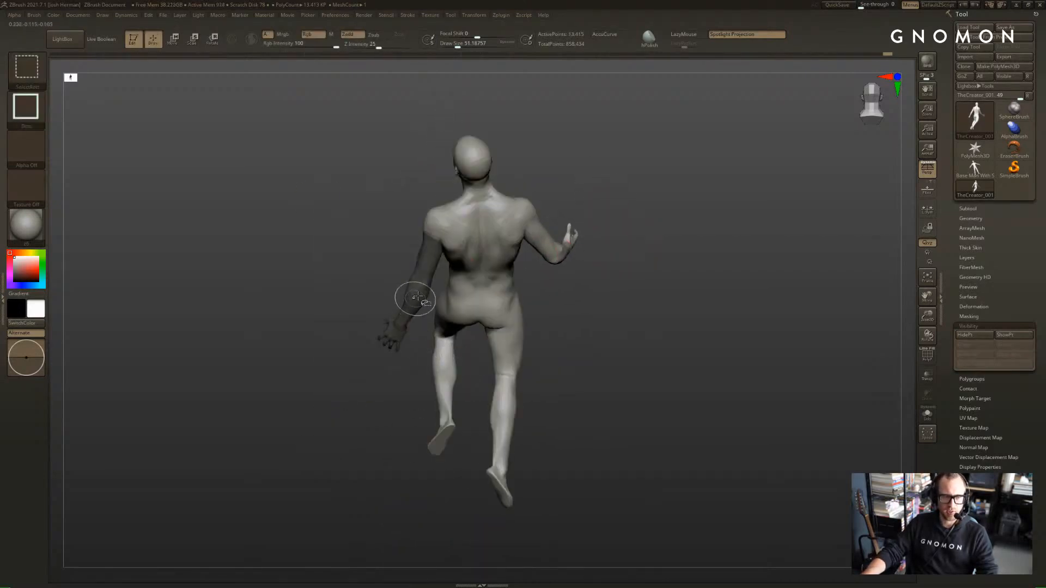
{"action": "left_click", "coordinate": [412, 298], "text": "ctrl+shift"}
{"action": "left_click", "coordinate": [405, 310], "text": "ctrl+shift"}
{"action": "left_click_drag", "start_coordinate": [404, 310], "coordinate": [396, 319], "text": "ctrl+shift"}
{"action": "left_click", "coordinate": [394, 318], "text": "ctrl+shift"}
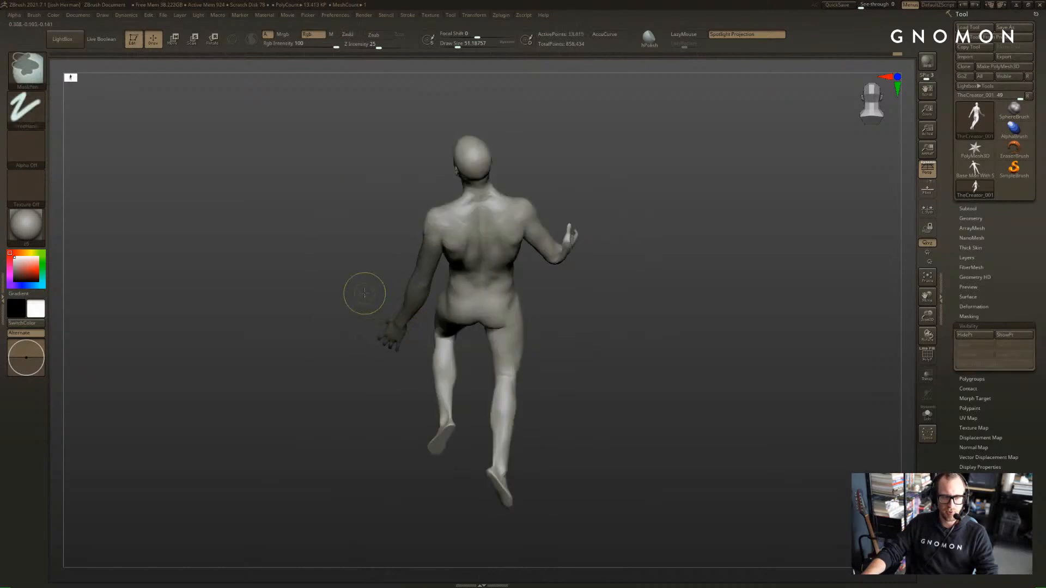
{"action": "left_click", "coordinate": [366, 293], "text": "ctrl"}
{"action": "left_click", "coordinate": [390, 291], "text": "ctrl"}
Invert the mask onto the rest of the body so the left arm is free for Transpose Rotate
{"action": "key", "text": "b"}
{"action": "key", "text": "m"}
{"action": "key", "text": "v"}
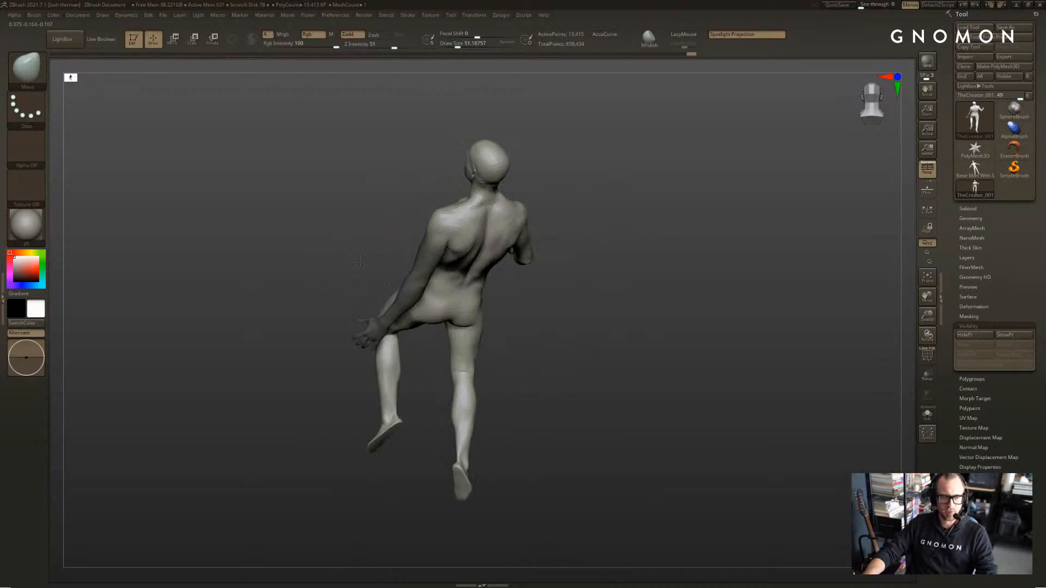
{"action": "left_click_drag", "start_coordinate": [360, 262], "coordinate": [497, 285]}
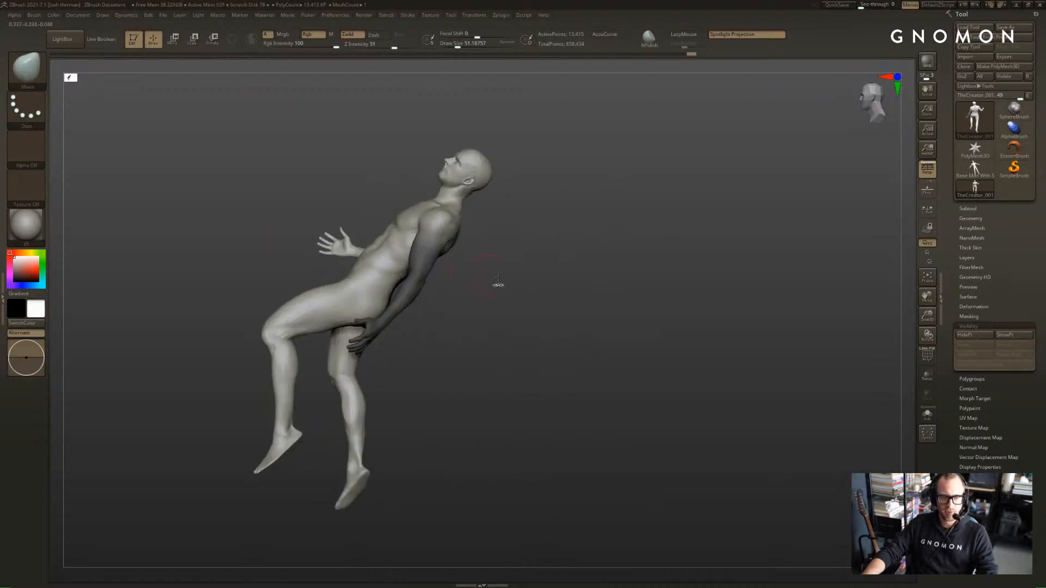
{"action": "left_click", "coordinate": [498, 285], "text": "ctrl"}
{"action": "key", "text": "r"}
{"action": "key", "text": "q"}
{"action": "key", "text": "r"}
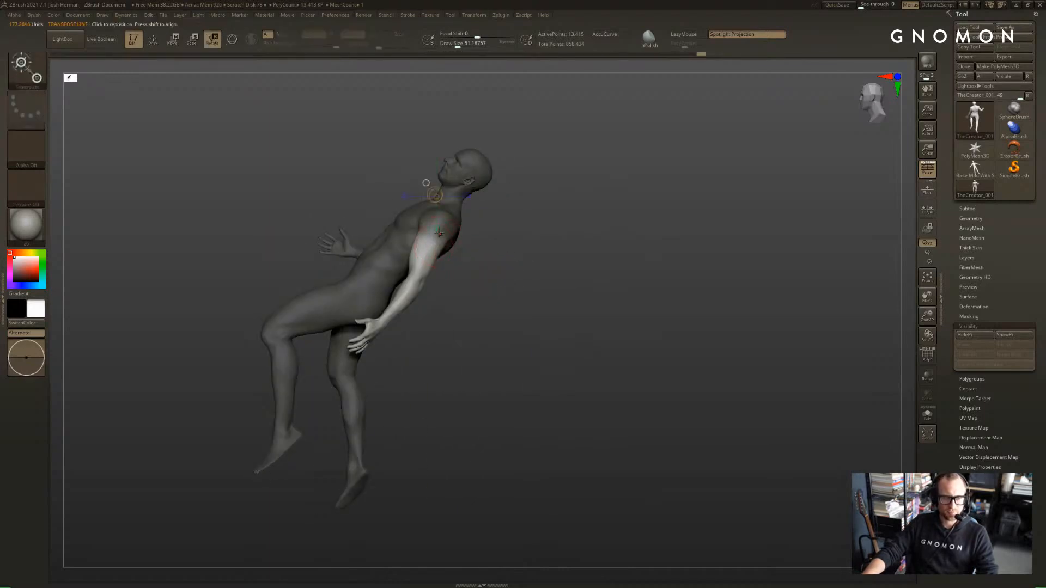
{"action": "key", "text": "q"}
Extend the free area over the left shoulder and blur the mask edge there
{"action": "mouse_move", "coordinate": [463, 248]}
{"action": "left_mouse_down"}
{"action": "mouse_move", "coordinate": [492, 245]}
{"action": "mouse_move", "coordinate": [478, 235]}
{"action": "left_mouse_up"}
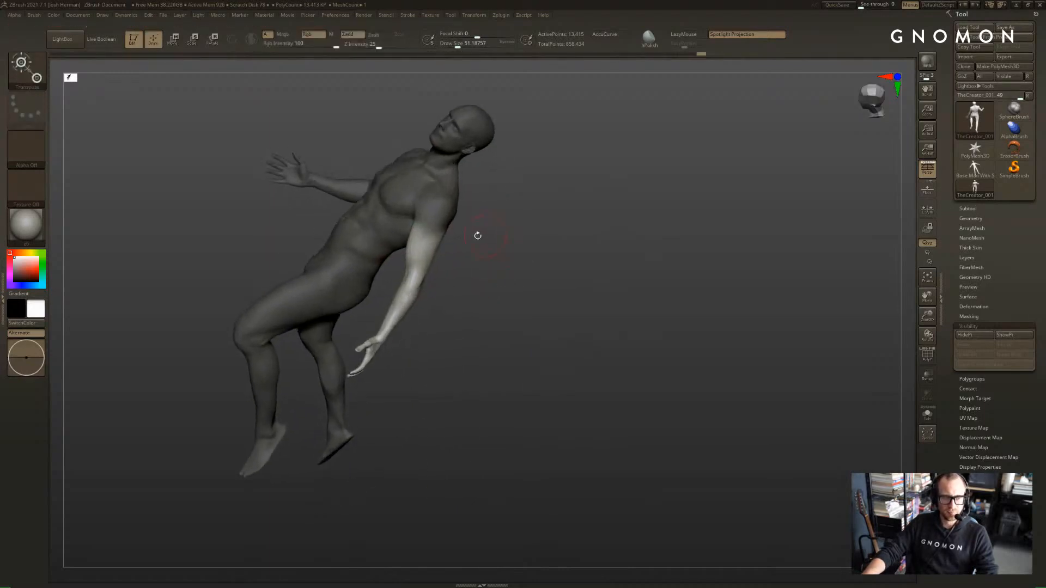
{"action": "key", "text": "ctrl"}
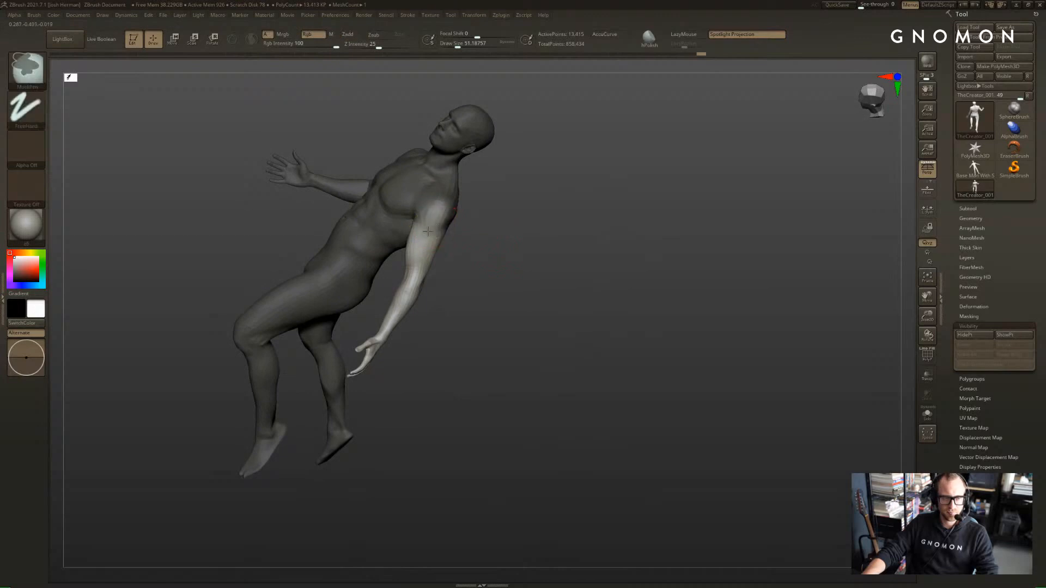
{"action": "left_click_drag", "start_coordinate": [470, 256], "coordinate": [376, 262]}
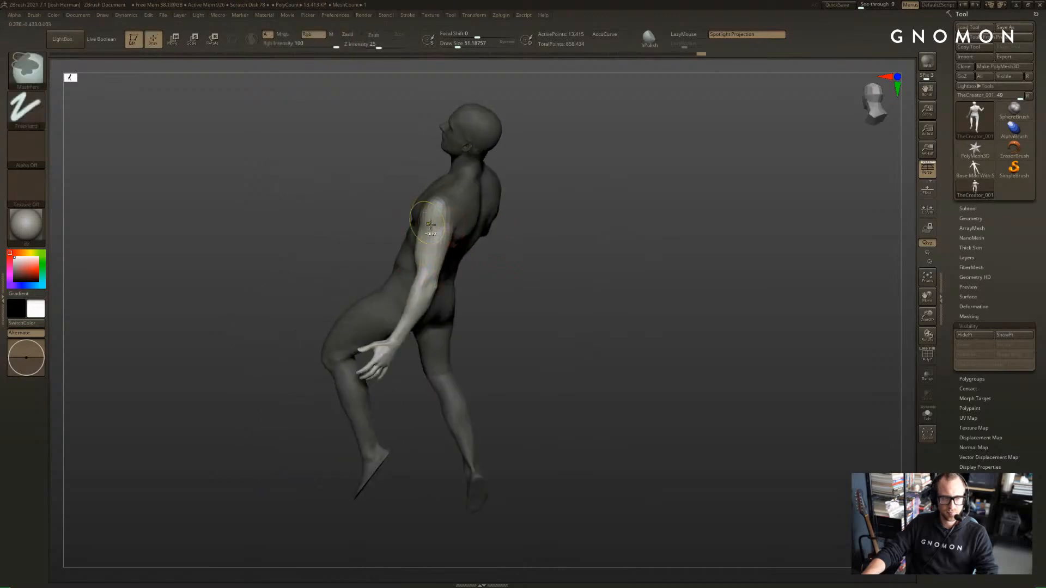
{"action": "left_click", "coordinate": [506, 249], "text": "ctrl"}
{"action": "left_click", "coordinate": [510, 250], "text": "ctrl"}
Rotate the left arm outward from the shoulder, away from the body, with Transpose Rotate
{"action": "key", "text": "w"}
{"action": "left_click_drag", "start_coordinate": [523, 250], "coordinate": [553, 252]}
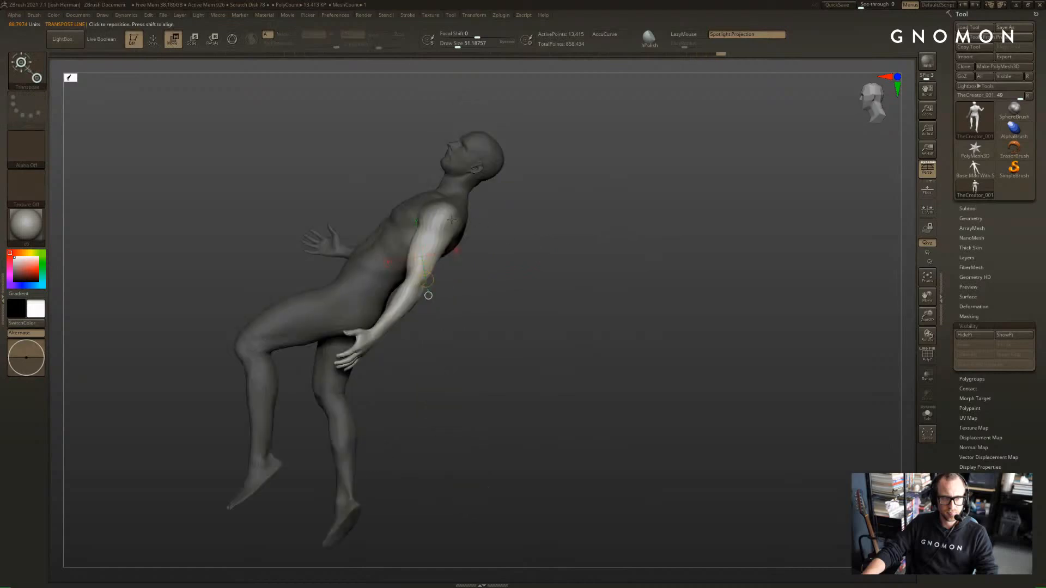
{"action": "left_click_drag", "start_coordinate": [479, 299], "coordinate": [438, 307]}
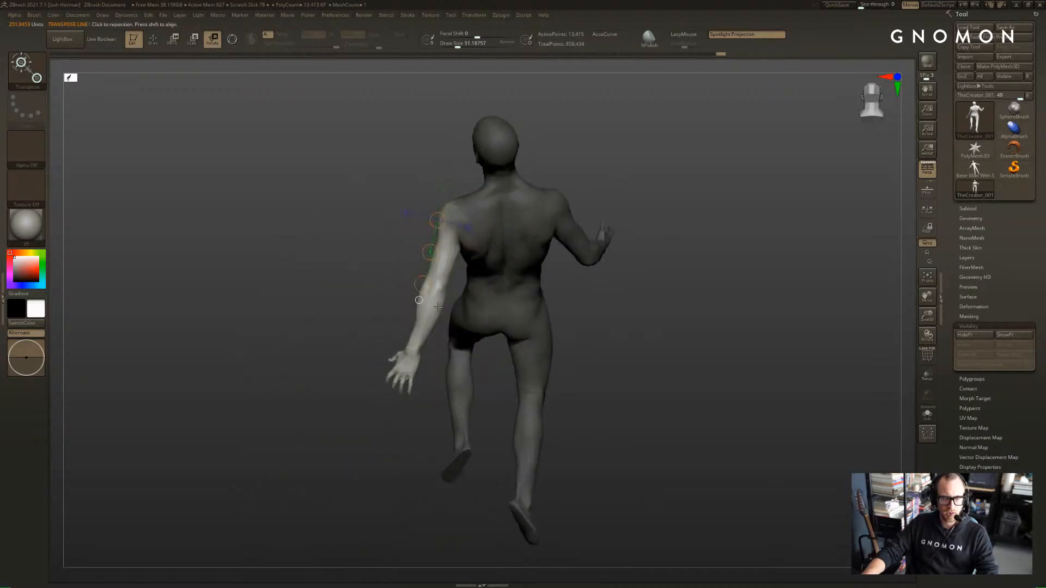
{"action": "mouse_move", "coordinate": [457, 213]}
{"action": "left_mouse_down"}
{"action": "mouse_move", "coordinate": [436, 295]}
{"action": "mouse_move", "coordinate": [419, 288]}
{"action": "left_mouse_up"}
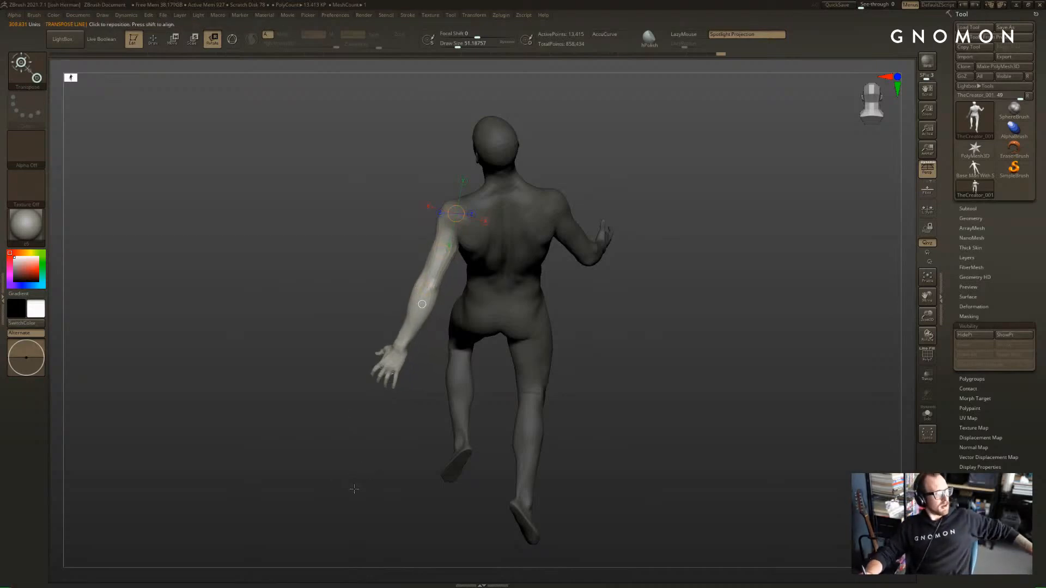
Twist the left arm about its length from the shoulder, undoing the first twist and repeating it more gently
{"action": "left_click_drag", "start_coordinate": [349, 261], "coordinate": [509, 234]}
{"action": "mouse_move", "coordinate": [431, 204]}
{"action": "left_mouse_down"}
{"action": "mouse_move", "coordinate": [431, 227]}
{"action": "mouse_move", "coordinate": [500, 243]}
{"action": "mouse_move", "coordinate": [585, 238]}
{"action": "left_mouse_up"}
{"action": "key", "text": "w"}
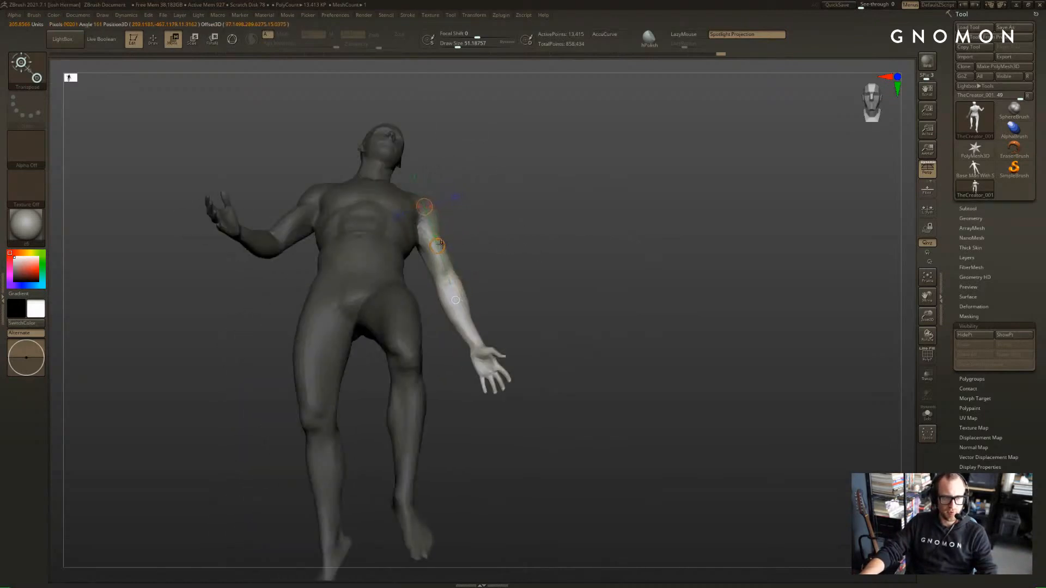
{"action": "key", "text": "r"}
{"action": "left_click_drag", "start_coordinate": [440, 245], "coordinate": [468, 252]}
{"action": "left_click_drag", "start_coordinate": [507, 279], "coordinate": [507, 280]}
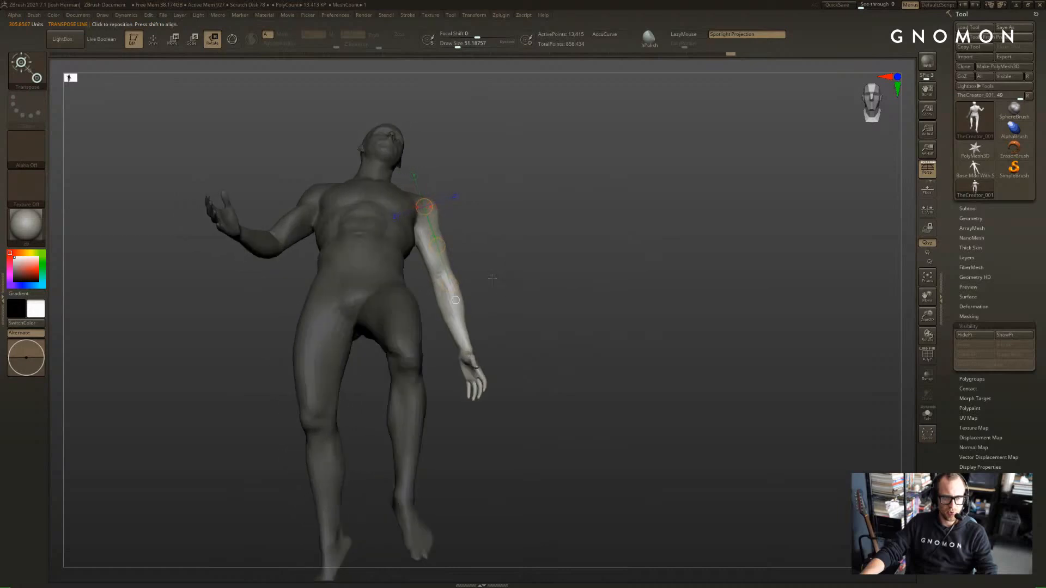
{"action": "key", "text": "ctrl+z"}
{"action": "left_click_drag", "start_coordinate": [438, 247], "coordinate": [454, 267]}
Mask the left hand and lower forearm, blur the edge, and invert the mask so only they are free
{"action": "mouse_move", "coordinate": [513, 400]}
{"action": "left_mouse_down", "text": "ctrl"}
{"action": "mouse_move", "coordinate": [524, 425]}
{"action": "mouse_move", "coordinate": [435, 309]}
{"action": "mouse_move", "coordinate": [484, 329]}
{"action": "left_mouse_up", "text": "ctrl"}
{"action": "left_click", "coordinate": [460, 322], "text": "ctrl"}
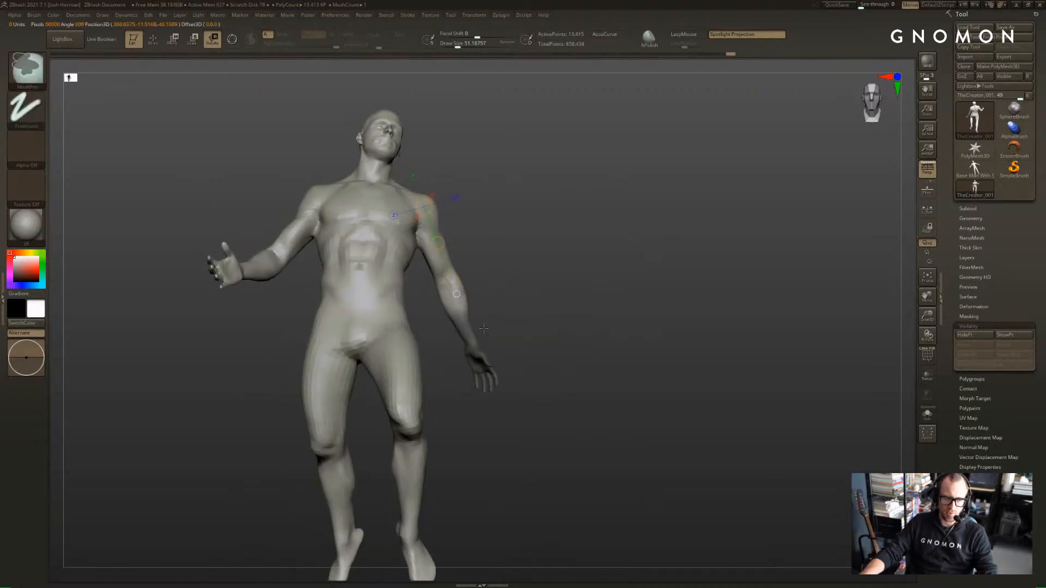
{"action": "left_click", "coordinate": [475, 321], "text": "ctrl"}
{"action": "left_click", "coordinate": [476, 321], "text": "ctrl"}
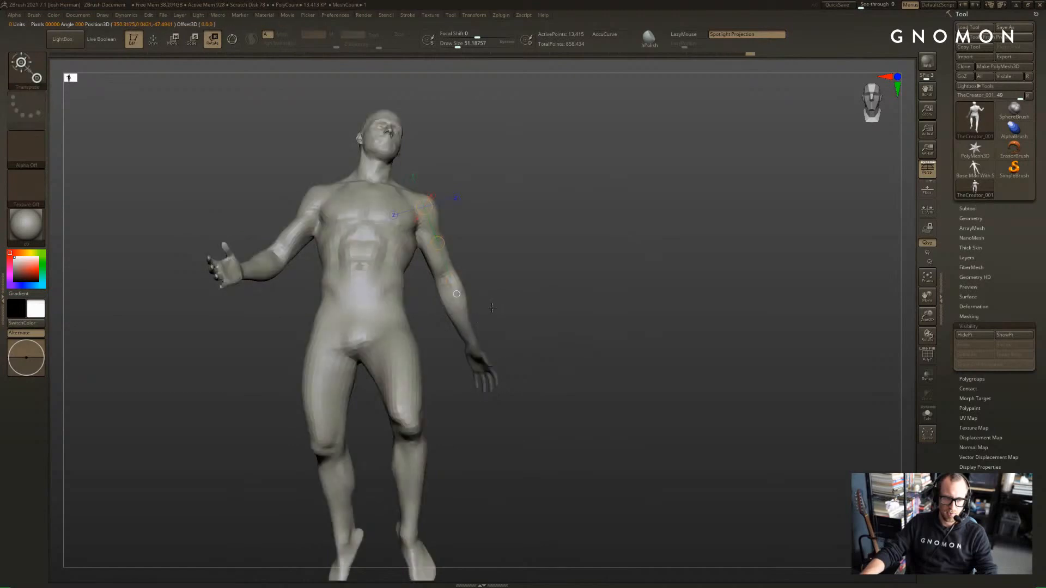
{"action": "left_click", "coordinate": [492, 308], "text": "ctrl"}
Twist the left hand and lower forearm about the forearm's axis with Transpose Rotate
{"action": "left_click_drag", "start_coordinate": [447, 279], "coordinate": [468, 342]}
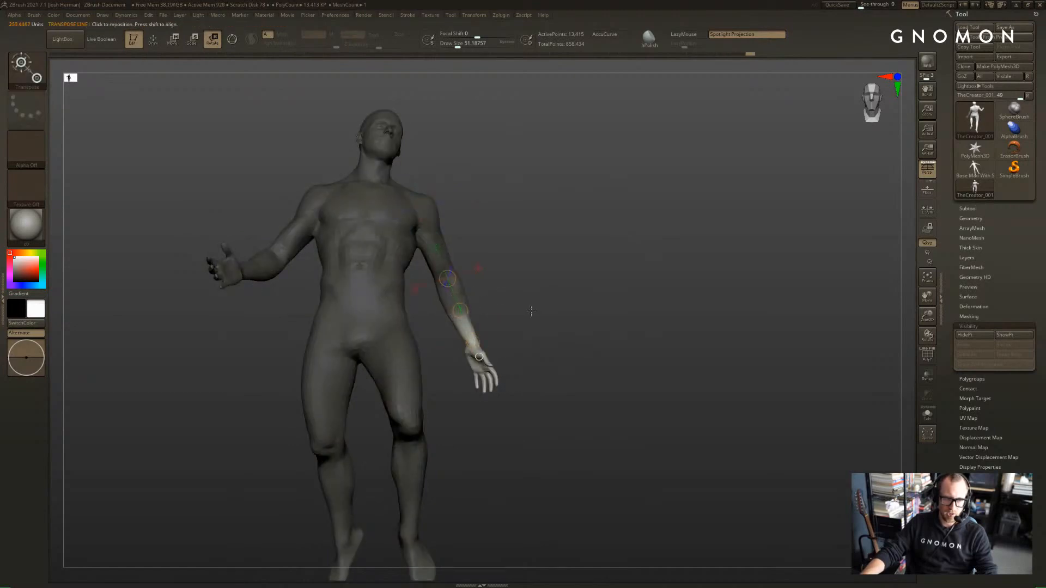
{"action": "left_click_drag", "start_coordinate": [532, 311], "coordinate": [476, 342]}
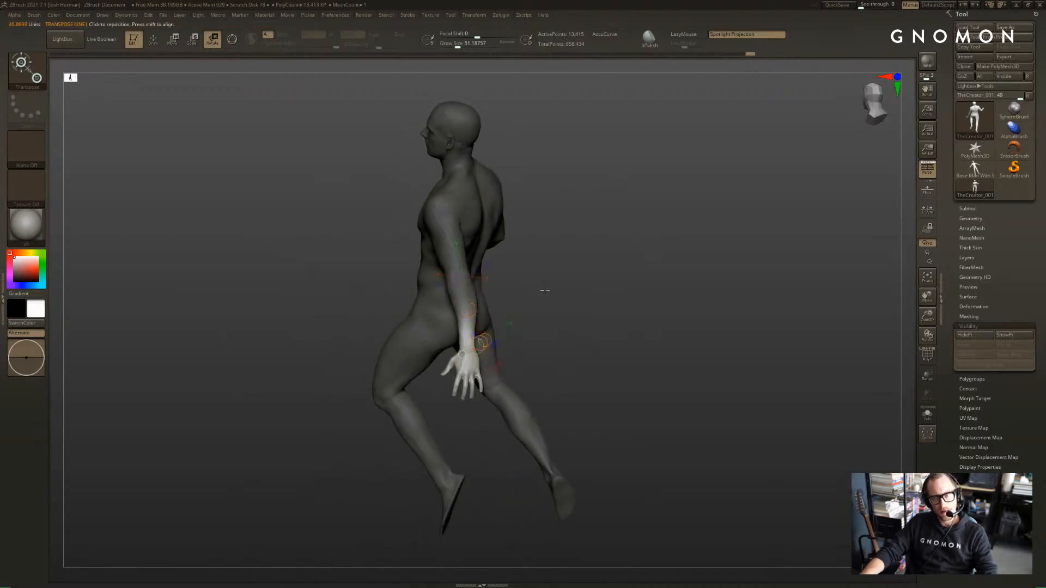
{"action": "left_click_drag", "start_coordinate": [545, 290], "coordinate": [562, 399]}
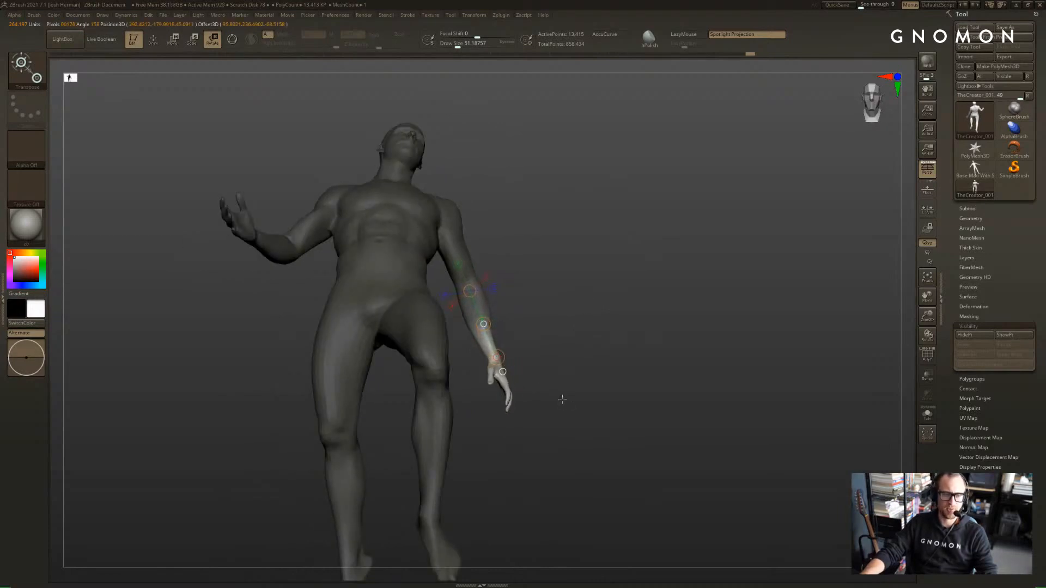
Rework the mask so the whole left arm is free, with a refined edge at the shoulder
{"action": "left_click_drag", "start_coordinate": [448, 229], "coordinate": [453, 240], "text": "ctrl"}
{"action": "key", "text": "q"}
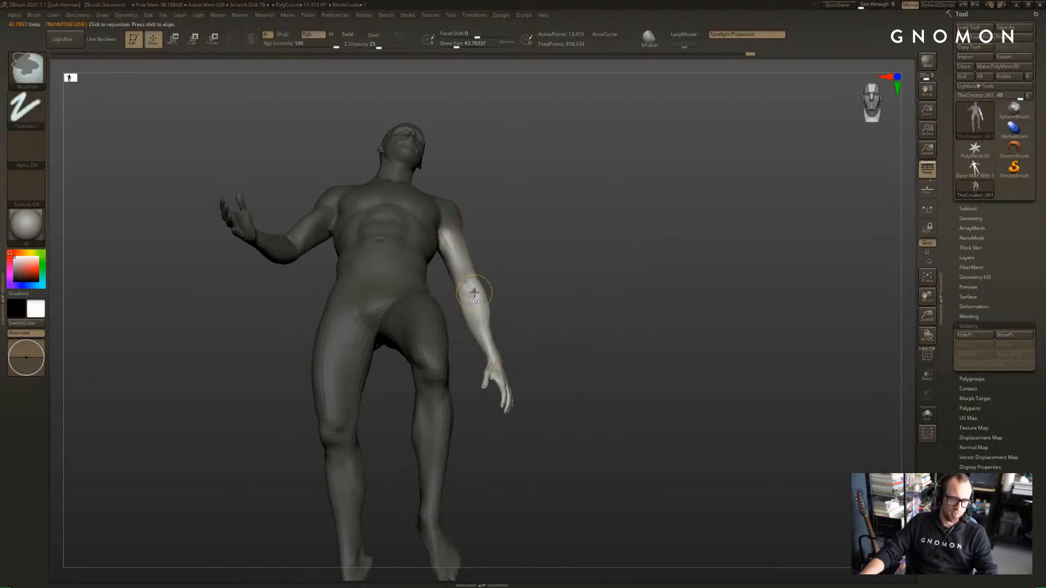
{"action": "mouse_move", "coordinate": [514, 210]}
{"action": "left_mouse_down"}
{"action": "mouse_move", "coordinate": [499, 219]}
{"action": "mouse_move", "coordinate": [488, 204]}
{"action": "mouse_move", "coordinate": [505, 208]}
{"action": "mouse_move", "coordinate": [479, 211]}
{"action": "left_mouse_up"}
{"action": "left_click", "coordinate": [499, 219], "text": "ctrl"}
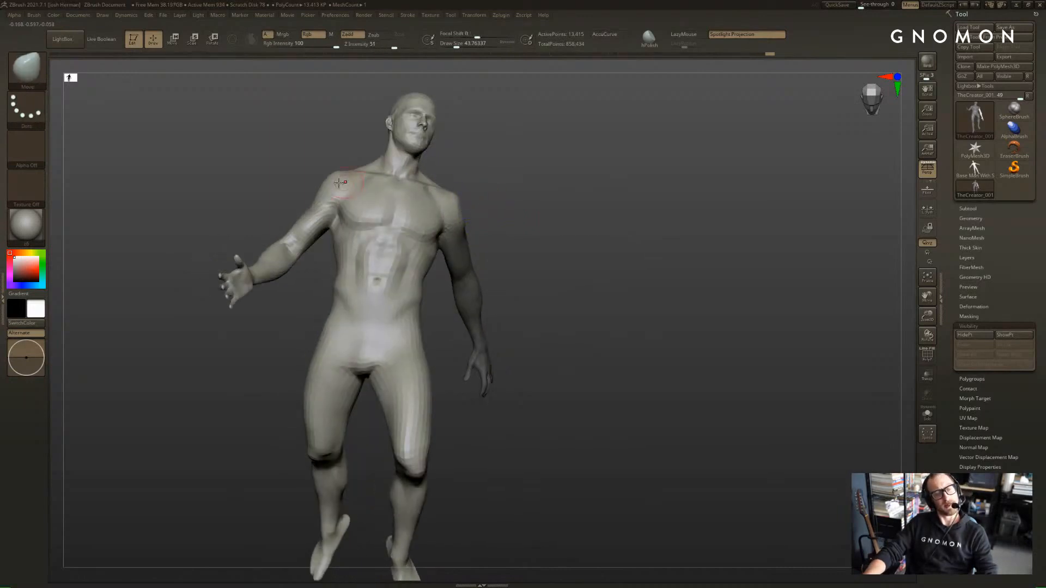
{"action": "left_click_drag", "start_coordinate": [316, 155], "coordinate": [333, 178]}
{"action": "left_click_drag", "start_coordinate": [496, 147], "coordinate": [495, 103]}
{"action": "left_click", "coordinate": [526, 206], "text": "ctrl"}
Try to reposition the left arm from the shoulder with Transpose
{"action": "key", "text": "r"}
{"action": "left_click_drag", "start_coordinate": [453, 177], "coordinate": [434, 224]}
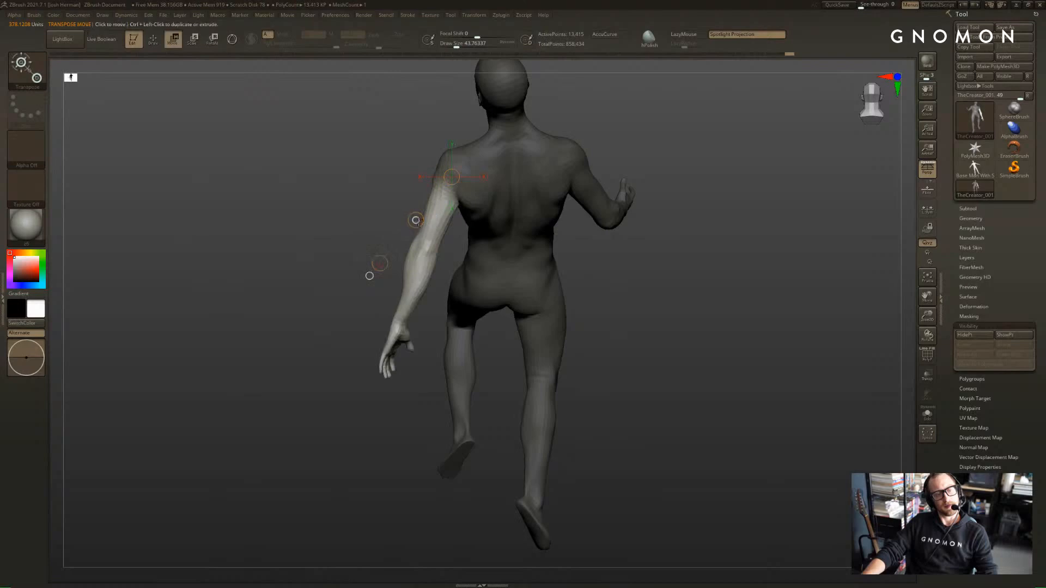
{"action": "key", "text": "ctrl+z"}
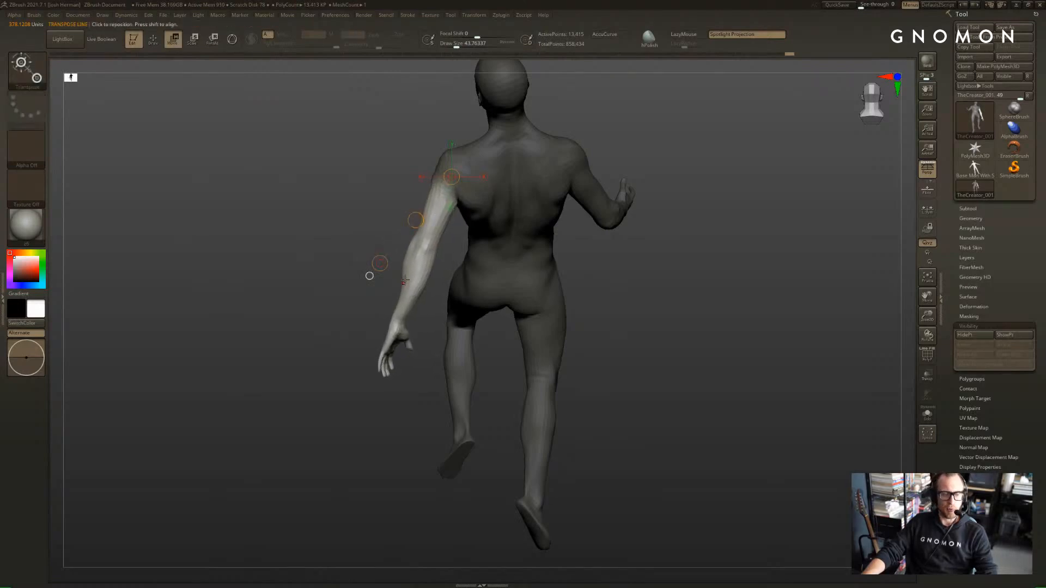
Mask everything except the left hand and rotate the hand at the wrist with Transpose Rotate
{"action": "left_click_drag", "start_coordinate": [404, 300], "coordinate": [399, 322], "text": "ctrl"}
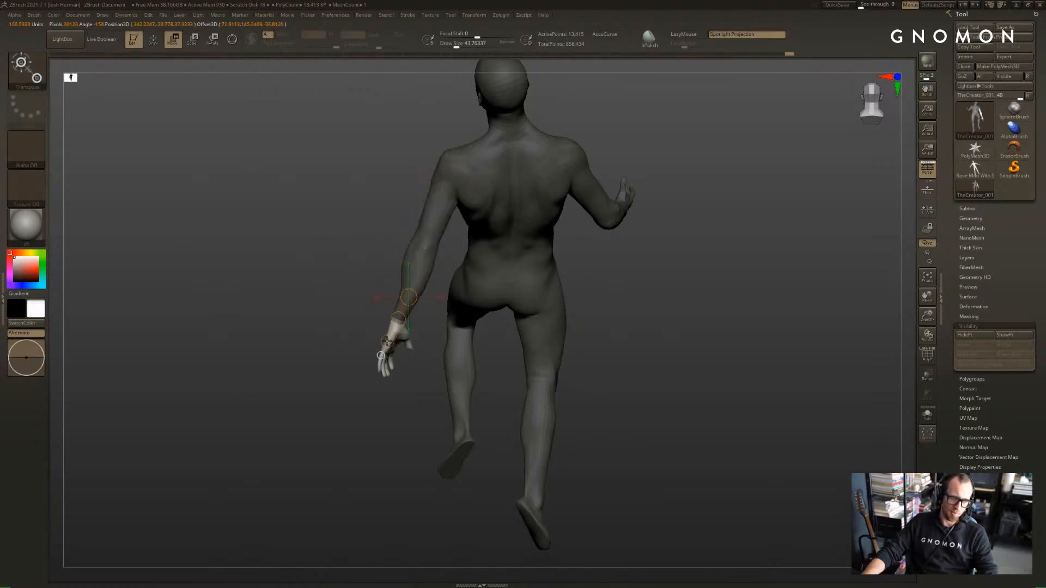
{"action": "left_click_drag", "start_coordinate": [267, 284], "coordinate": [345, 325]}
{"action": "left_click_drag", "start_coordinate": [403, 294], "coordinate": [387, 335]}
{"action": "key", "text": "r"}
{"action": "mouse_move", "coordinate": [444, 362]}
{"action": "left_mouse_down"}
{"action": "mouse_move", "coordinate": [402, 371]}
{"action": "mouse_move", "coordinate": [441, 344]}
{"action": "left_mouse_up"}
{"action": "key", "text": "ctrl+z"}
{"action": "key", "text": "ctrl+shift+z"}
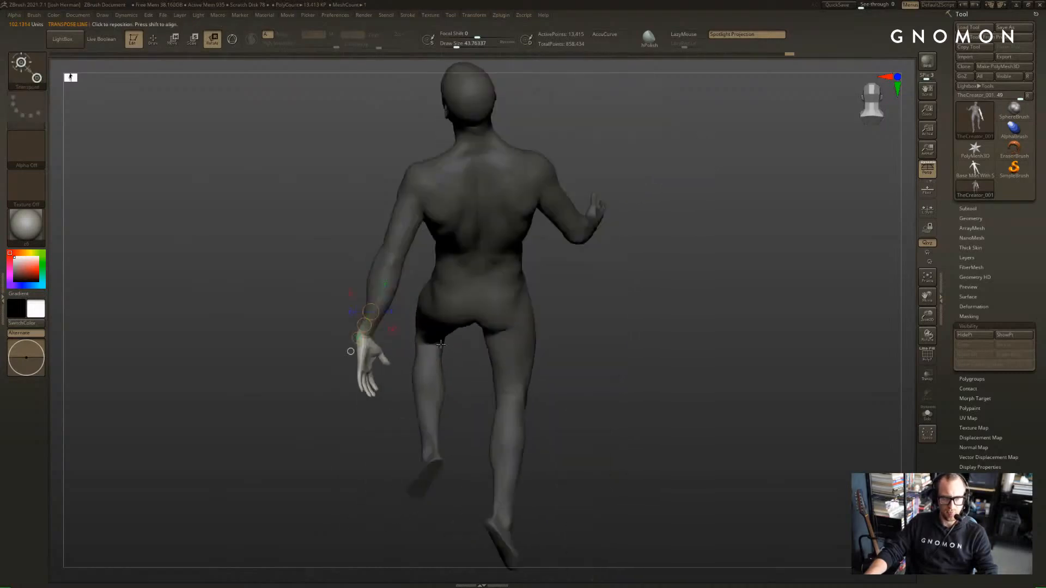
Rework the Transpose mask from the left shoulder down so the forearm is free from the elbow
{"action": "key", "text": "q"}
{"action": "left_click_drag", "start_coordinate": [573, 303], "coordinate": [627, 306]}
{"action": "key", "text": "r"}
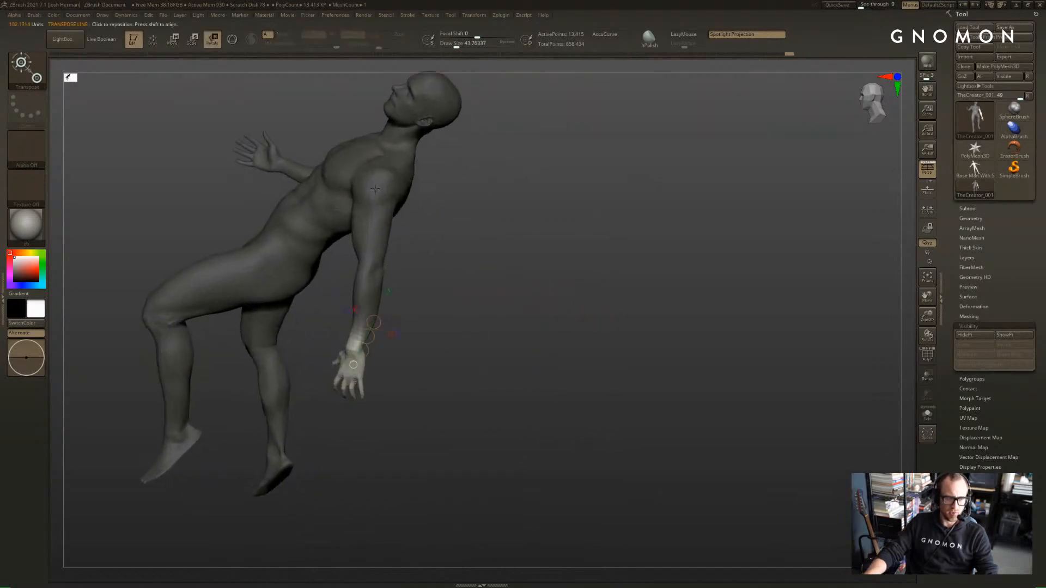
{"action": "left_click_drag", "start_coordinate": [375, 189], "coordinate": [373, 292], "text": "ctrl"}
{"action": "left_click", "coordinate": [358, 338], "text": "ctrl"}
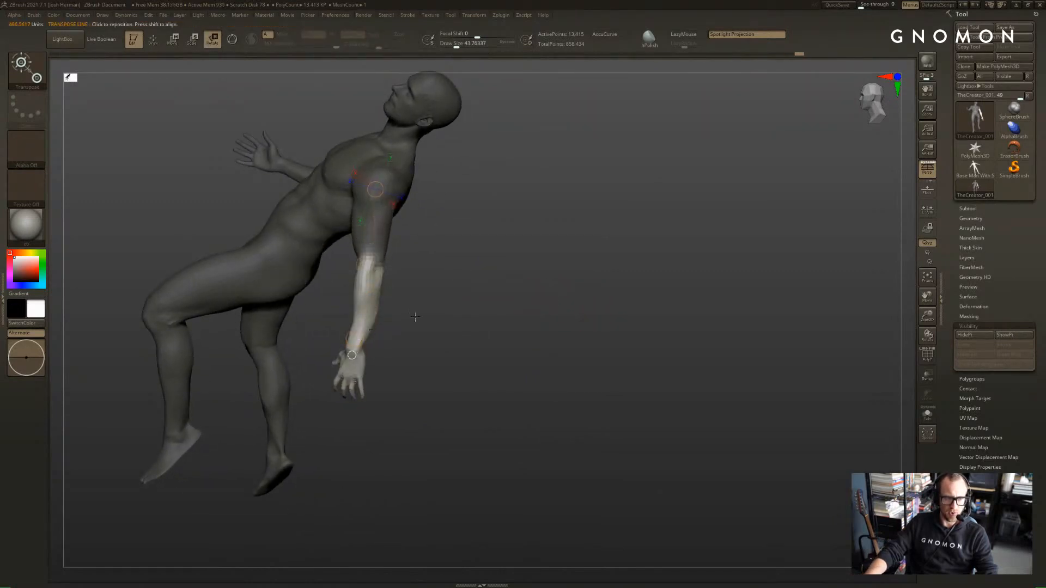
{"action": "left_click_drag", "start_coordinate": [455, 313], "coordinate": [525, 343], "text": "alt"}
{"action": "key", "text": "q"}
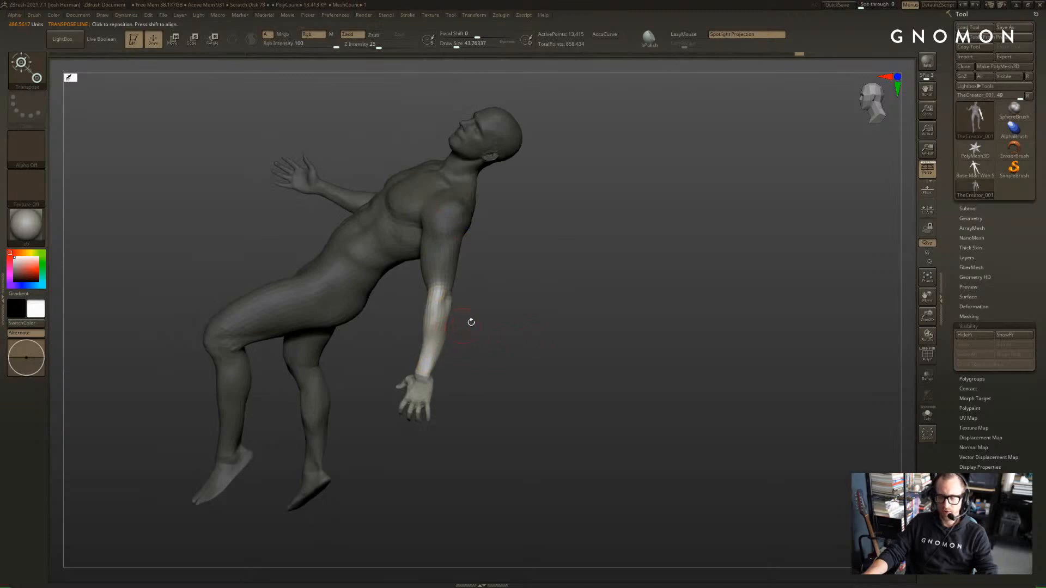
Rotate the freed left forearm forward at the elbow with Transpose Rotate
{"action": "left_click_drag", "start_coordinate": [471, 323], "coordinate": [465, 334]}
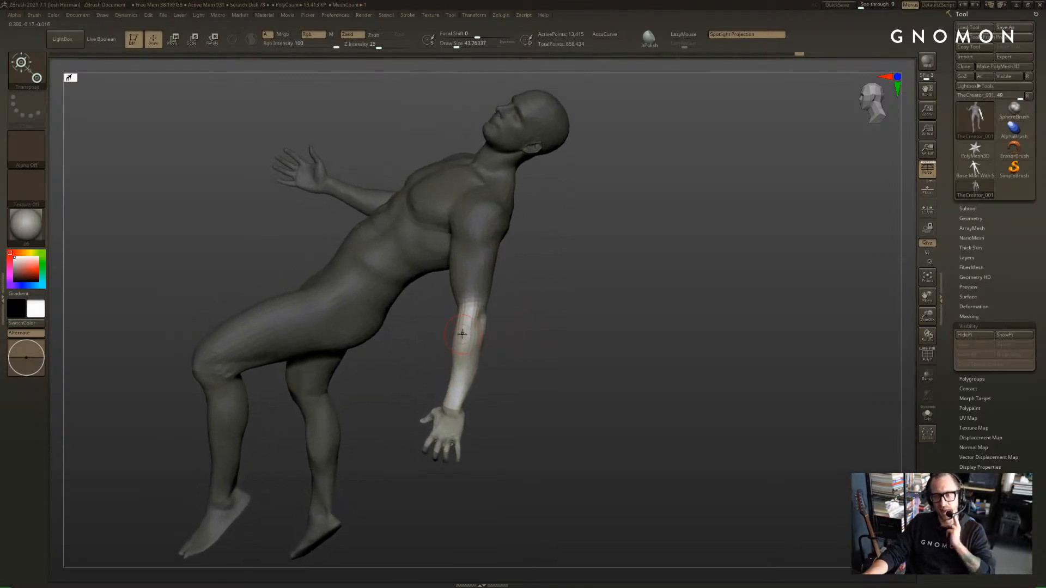
{"action": "left_click", "coordinate": [494, 336], "text": "ctrl"}
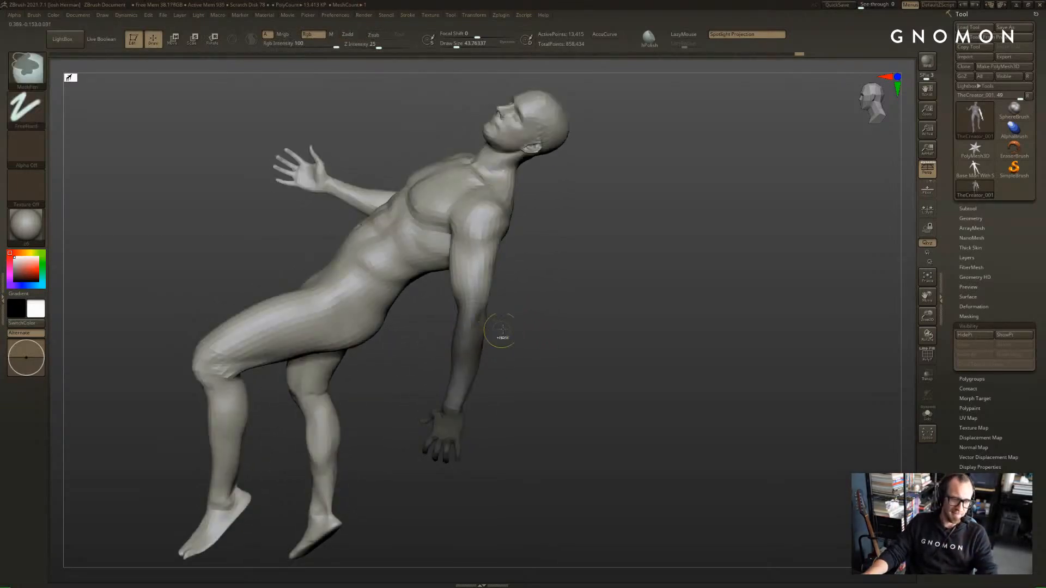
{"action": "key", "text": "w"}
{"action": "mouse_move", "coordinate": [499, 336]}
{"action": "left_mouse_down"}
{"action": "mouse_move", "coordinate": [513, 323]}
{"action": "mouse_move", "coordinate": [588, 308]}
{"action": "left_mouse_up"}
{"action": "left_click", "coordinate": [528, 306], "text": "ctrl"}
{"action": "key", "text": "r"}
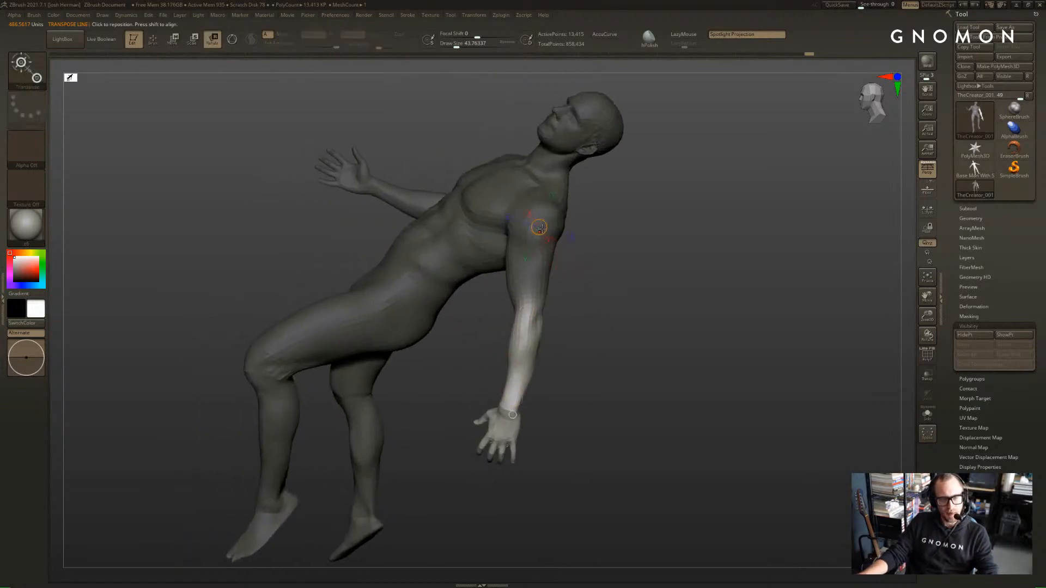
{"action": "left_click_drag", "start_coordinate": [530, 212], "coordinate": [529, 223]}
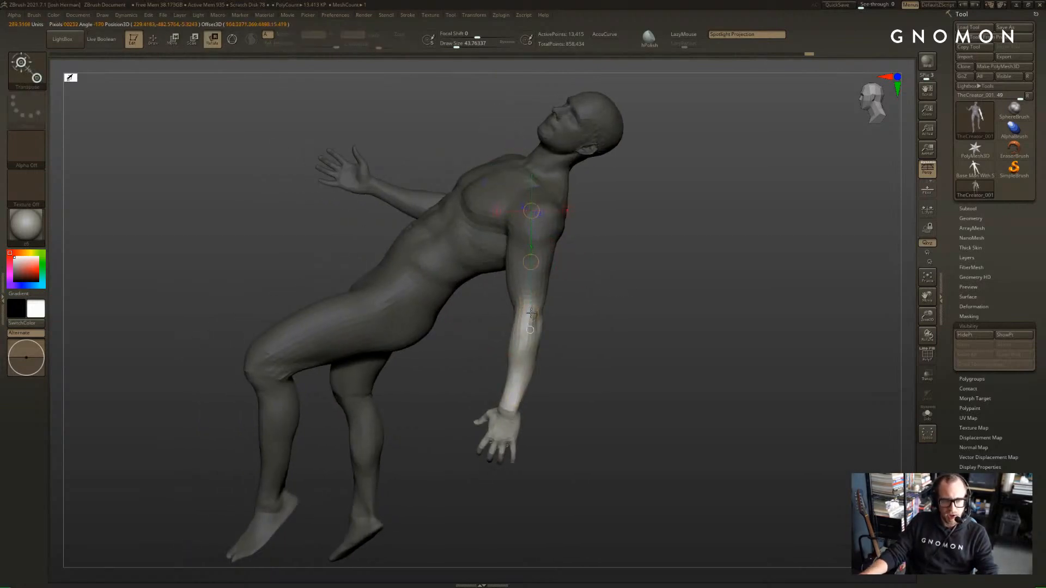
{"action": "left_click_drag", "start_coordinate": [532, 315], "coordinate": [511, 309]}
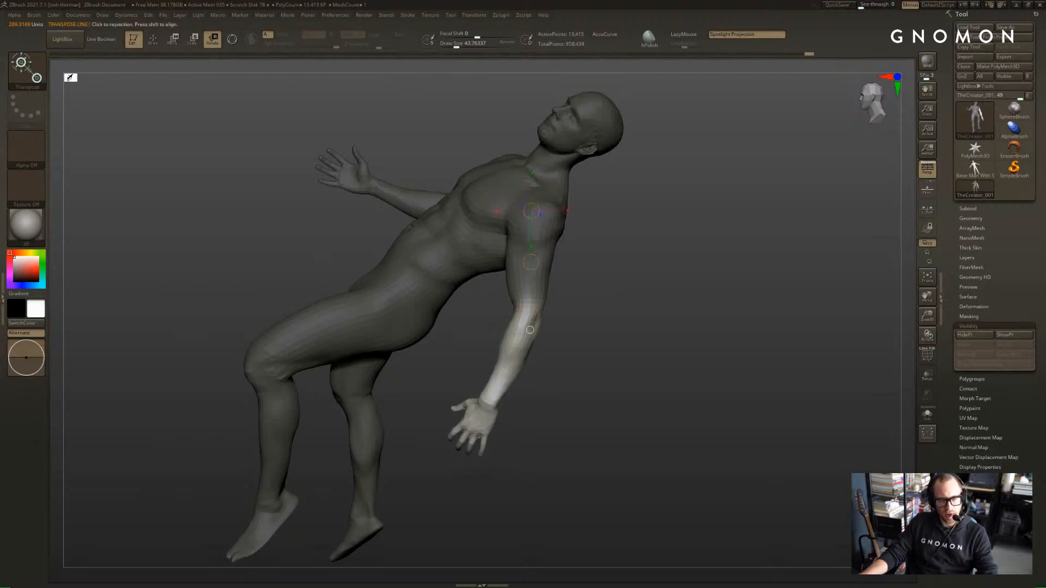
{"action": "left_click_drag", "start_coordinate": [620, 326], "coordinate": [608, 294]}
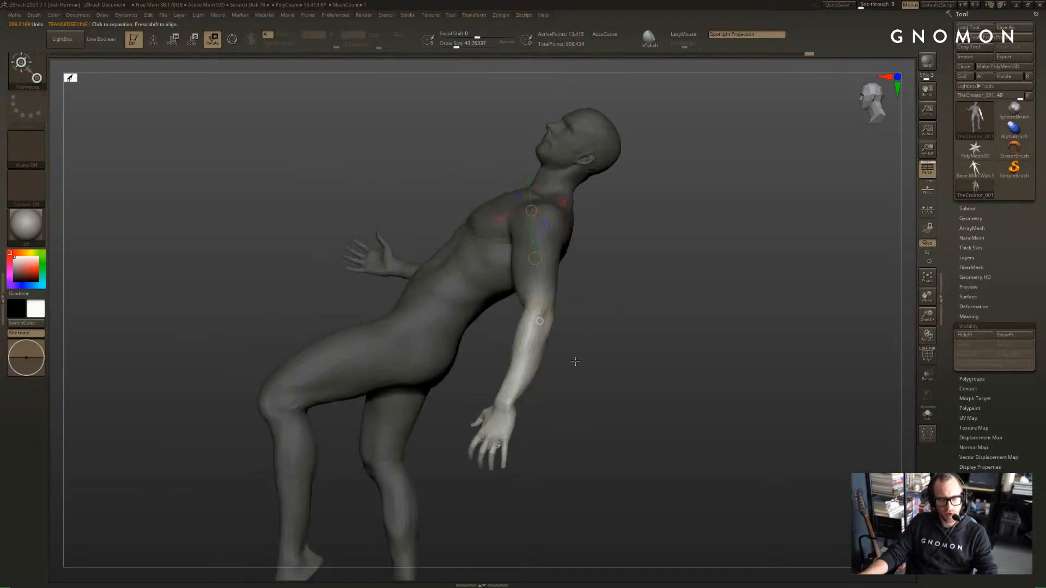
Clear the forearm mask and touch up the left elbow area with a smaller Move brush
{"action": "left_click_drag", "start_coordinate": [531, 362], "coordinate": [502, 433], "text": "ctrl"}
{"action": "mouse_move", "coordinate": [567, 398]}
{"action": "left_mouse_down"}
{"action": "mouse_move", "coordinate": [570, 357]}
{"action": "mouse_move", "coordinate": [598, 364]}
{"action": "left_mouse_up"}
{"action": "key", "text": "q"}
{"action": "key", "text": "s"}
{"action": "mouse_move", "coordinate": [539, 329]}
{"action": "left_mouse_down"}
{"action": "mouse_move", "coordinate": [539, 306]}
{"action": "mouse_move", "coordinate": [599, 331]}
{"action": "left_mouse_up"}
Mask everything above the left wrist with Transpose and adjust the hand's angle with Transpose Rotate
{"action": "key", "text": "w"}
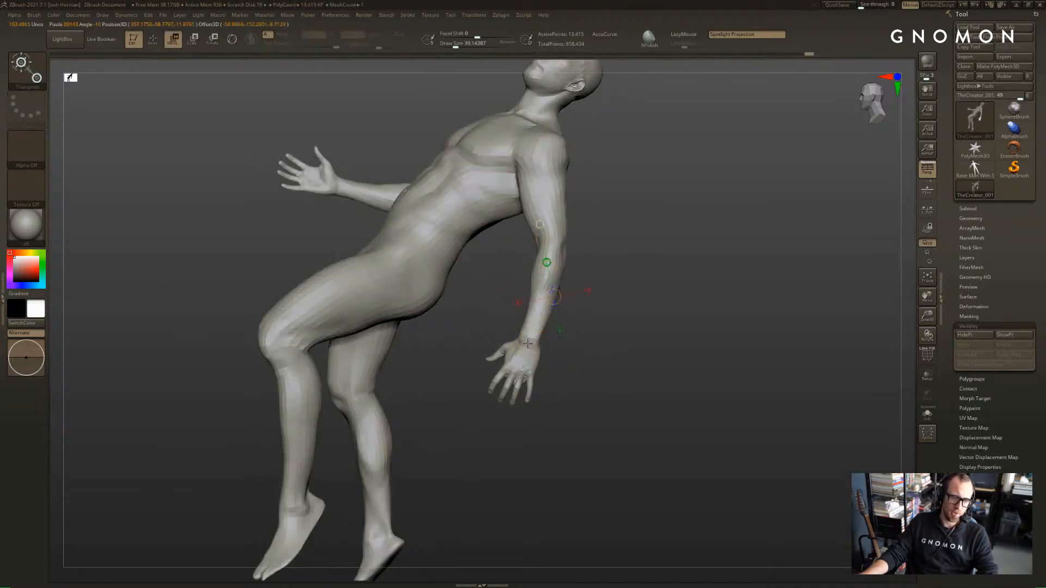
{"action": "mouse_move", "coordinate": [537, 315]}
{"action": "left_mouse_down", "text": "ctrl"}
{"action": "mouse_move", "coordinate": [529, 341]}
{"action": "mouse_move", "coordinate": [586, 348]}
{"action": "left_mouse_up", "text": "ctrl"}
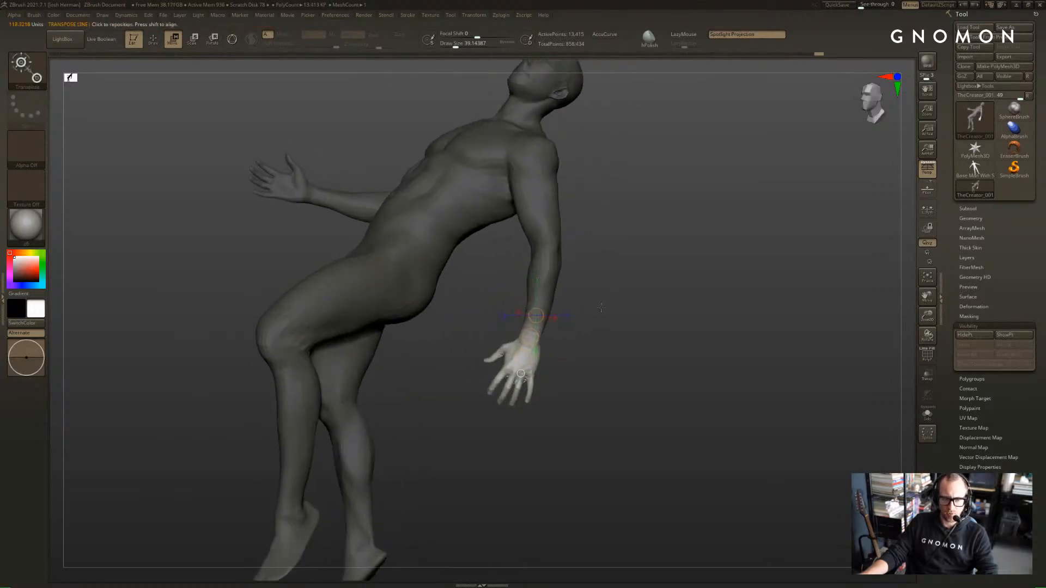
{"action": "key", "text": "q"}
{"action": "key", "text": "r"}
{"action": "mouse_move", "coordinate": [574, 255]}
{"action": "left_mouse_down"}
{"action": "mouse_move", "coordinate": [571, 269]}
{"action": "mouse_move", "coordinate": [587, 261]}
{"action": "mouse_move", "coordinate": [552, 257]}
{"action": "left_mouse_up"}
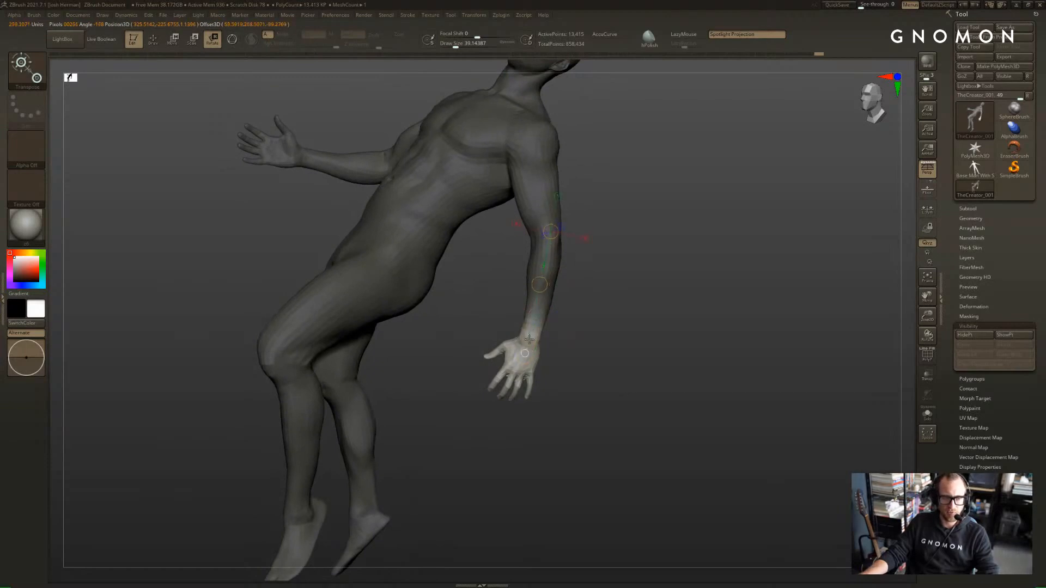
{"action": "left_click_drag", "start_coordinate": [578, 341], "coordinate": [532, 339]}
{"action": "left_click_drag", "start_coordinate": [604, 330], "coordinate": [577, 329]}
{"action": "key", "text": "ctrl+z"}
{"action": "key", "text": "ctrl+z"}
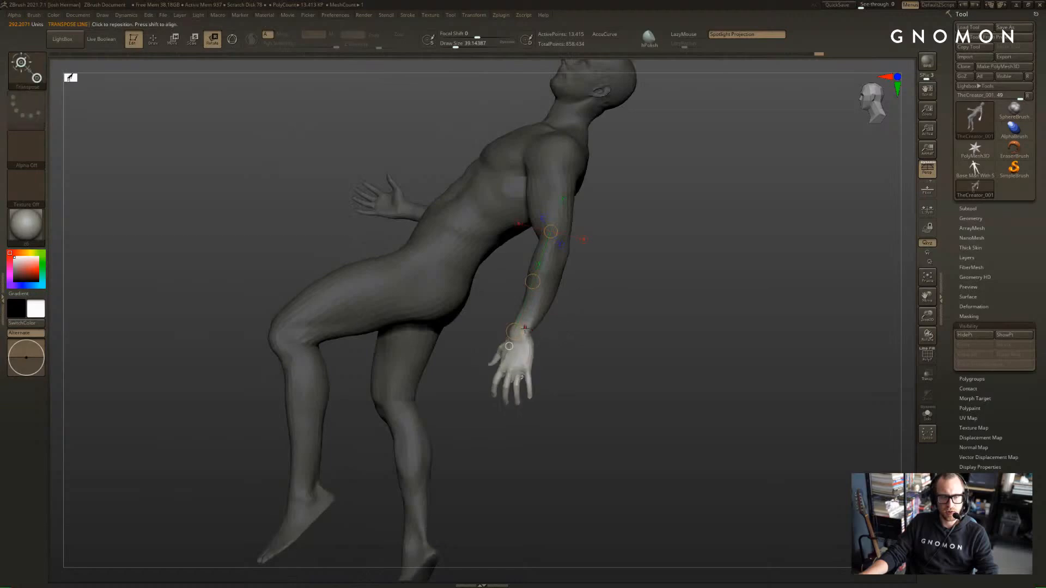
Invert the mask to protect the left hand and reshape the elbow and upper arm with a larger Move brush
{"action": "key", "text": "q"}
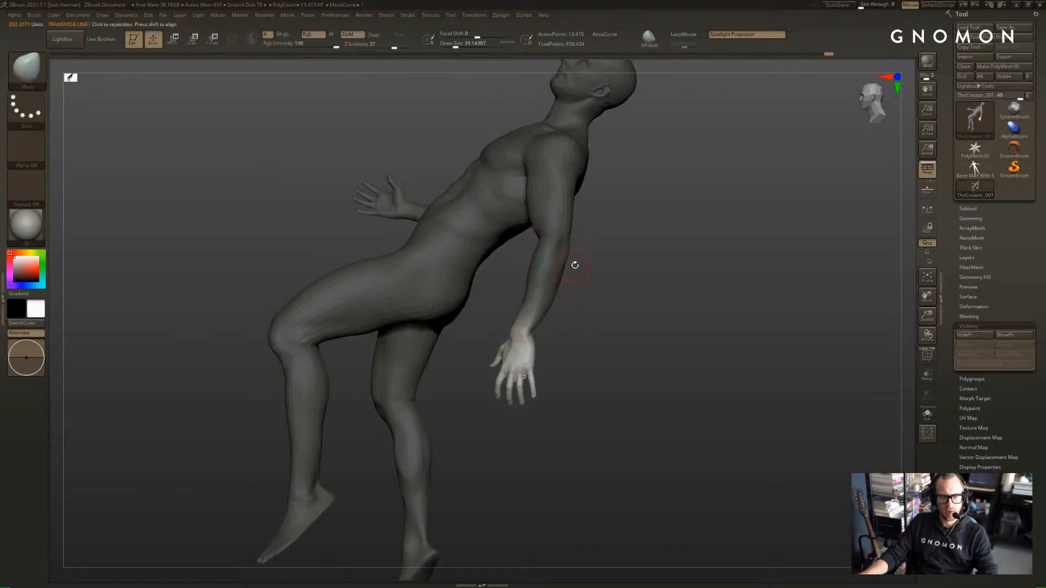
{"action": "left_click", "coordinate": [603, 257], "text": "ctrl"}
{"action": "left_click_drag", "start_coordinate": [603, 258], "coordinate": [594, 278]}
{"action": "key", "text": "s"}
{"action": "mouse_move", "coordinate": [573, 283]}
{"action": "left_mouse_down"}
{"action": "mouse_move", "coordinate": [590, 288]}
{"action": "mouse_move", "coordinate": [560, 279]}
{"action": "left_mouse_up"}
{"action": "key", "text": "s"}
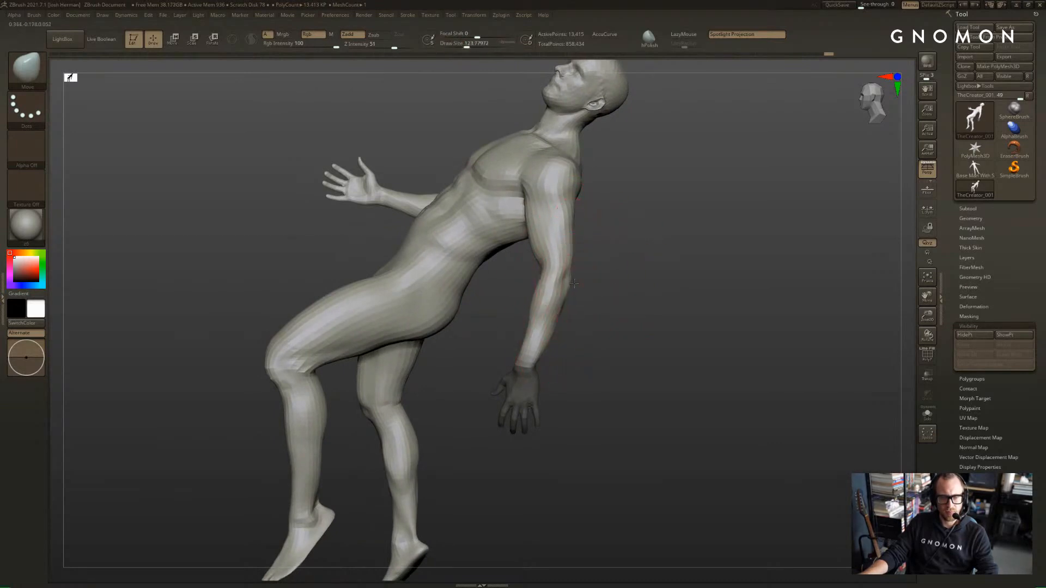
{"action": "left_click_drag", "start_coordinate": [596, 238], "coordinate": [529, 250]}
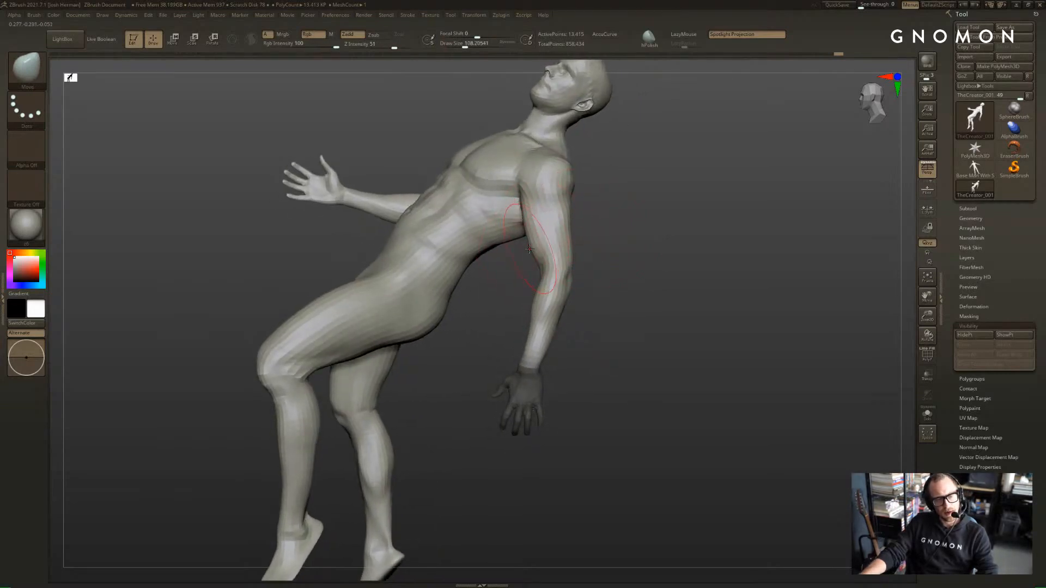
{"action": "right_click_drag", "start_coordinate": [561, 230], "coordinate": [534, 245]}
Adjust the left shoulder from behind with a larger Move brush and save the tool to disk
{"action": "mouse_move", "coordinate": [611, 231]}
{"action": "right_mouse_down"}
{"action": "mouse_move", "coordinate": [587, 225]}
{"action": "mouse_move", "coordinate": [394, 250]}
{"action": "mouse_move", "coordinate": [348, 243]}
{"action": "right_mouse_up"}
{"action": "key", "text": "s"}
{"action": "key", "text": "s"}
{"action": "key", "text": "s"}
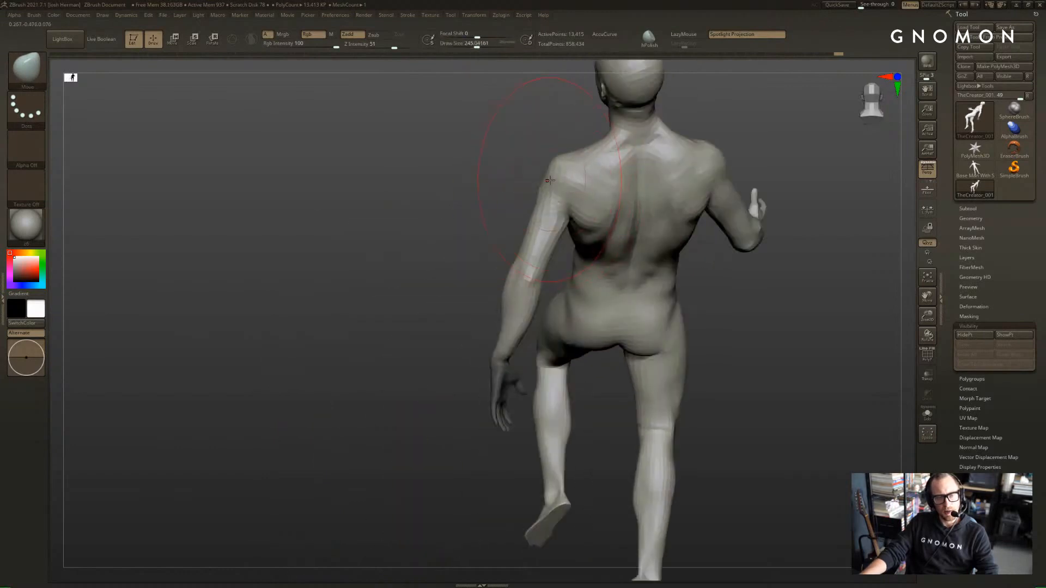
{"action": "mouse_move", "coordinate": [530, 186]}
{"action": "right_mouse_down"}
{"action": "mouse_move", "coordinate": [675, 190]}
{"action": "mouse_move", "coordinate": [708, 172]}
{"action": "right_mouse_up"}
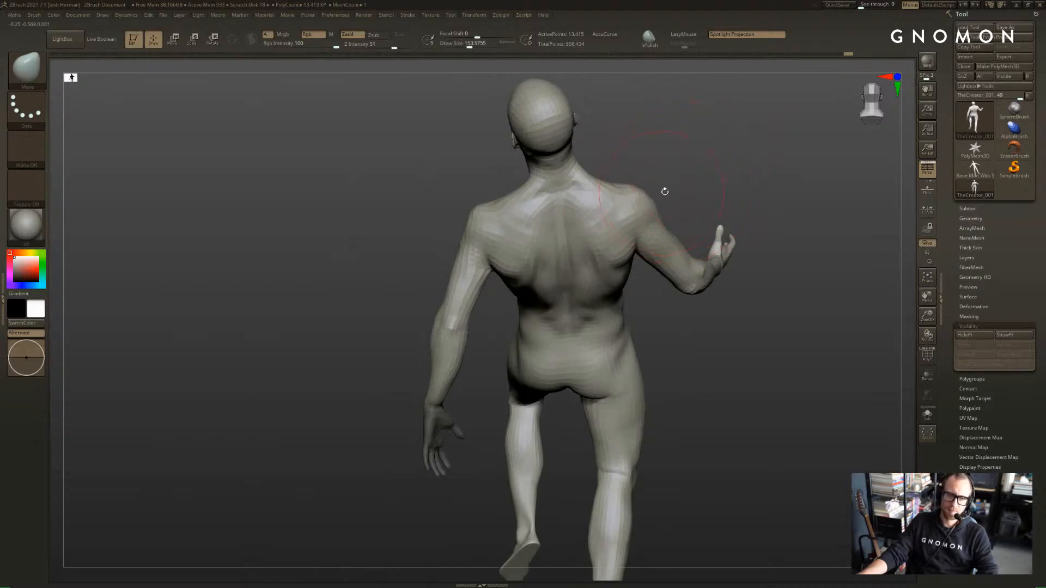
{"action": "mouse_move", "coordinate": [665, 192]}
{"action": "left_mouse_down"}
{"action": "mouse_move", "coordinate": [655, 205]}
{"action": "mouse_move", "coordinate": [696, 178]}
{"action": "mouse_move", "coordinate": [692, 191]}
{"action": "mouse_move", "coordinate": [675, 187]}
{"action": "mouse_move", "coordinate": [661, 168]}
{"action": "mouse_move", "coordinate": [784, 181]}
{"action": "mouse_move", "coordinate": [731, 174]}
{"action": "mouse_move", "coordinate": [812, 223]}
{"action": "mouse_move", "coordinate": [839, 218]}
{"action": "left_mouse_up"}
{"action": "key", "text": "s"}
{"action": "key", "text": "shift"}
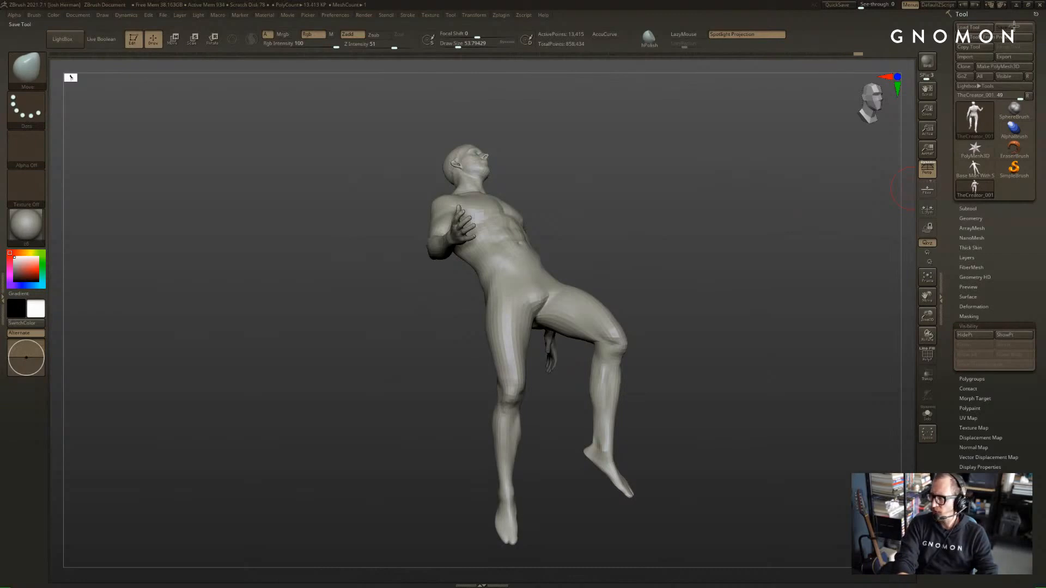
Refine the right thigh with the Move brush and clear the remaining hand mask
{"action": "left_click_drag", "start_coordinate": [816, 219], "coordinate": [777, 221]}
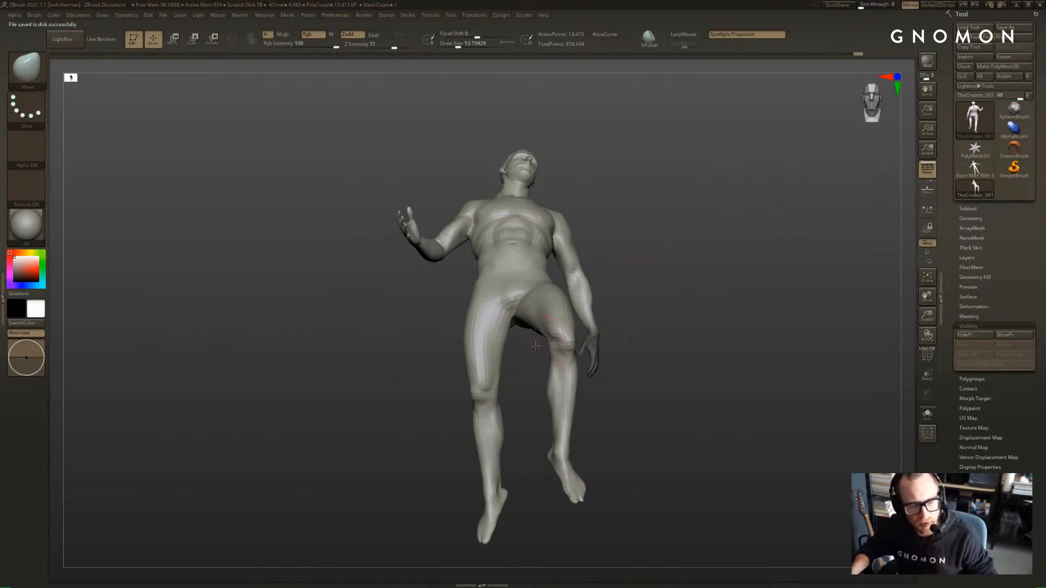
{"action": "mouse_move", "coordinate": [513, 370]}
{"action": "left_mouse_down"}
{"action": "mouse_move", "coordinate": [505, 353]}
{"action": "mouse_move", "coordinate": [502, 362]}
{"action": "left_mouse_up"}
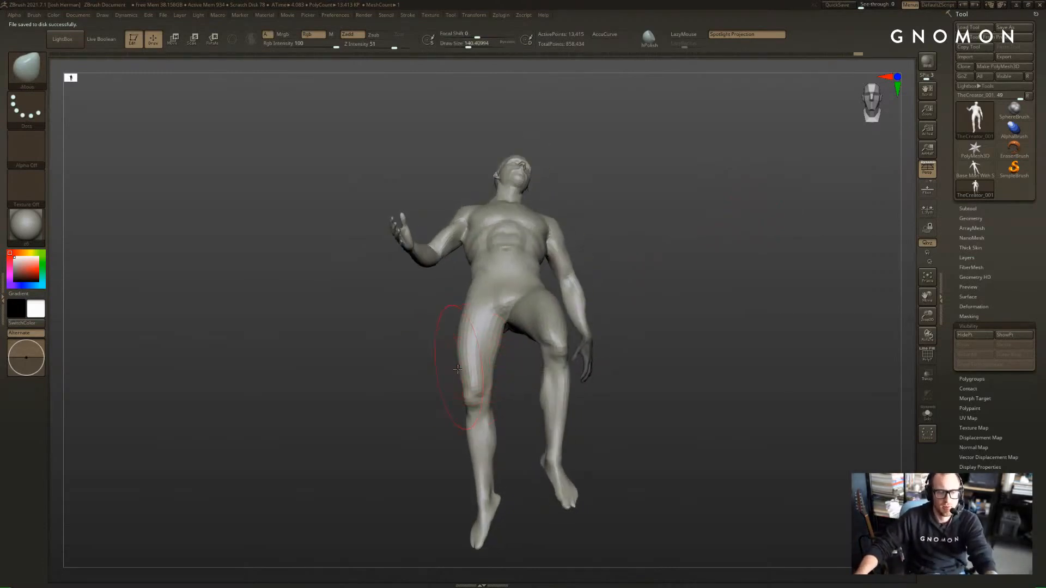
{"action": "mouse_move", "coordinate": [661, 294]}
{"action": "left_mouse_down"}
{"action": "mouse_move", "coordinate": [719, 275]}
{"action": "mouse_move", "coordinate": [657, 270]}
{"action": "mouse_move", "coordinate": [667, 273]}
{"action": "mouse_move", "coordinate": [742, 169]}
{"action": "mouse_move", "coordinate": [811, 195]}
{"action": "left_mouse_up"}
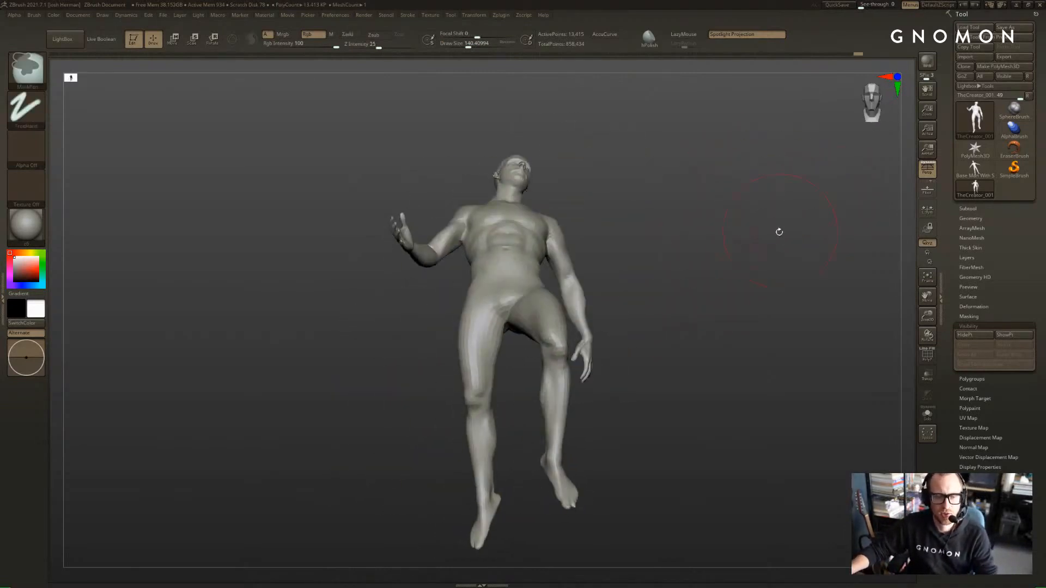
{"action": "mouse_move", "coordinate": [595, 284]}
{"action": "left_mouse_down"}
{"action": "mouse_move", "coordinate": [506, 293]}
{"action": "mouse_move", "coordinate": [623, 297]}
{"action": "mouse_move", "coordinate": [670, 262]}
{"action": "mouse_move", "coordinate": [701, 264]}
{"action": "mouse_move", "coordinate": [689, 259]}
{"action": "mouse_move", "coordinate": [679, 217]}
{"action": "left_mouse_up"}
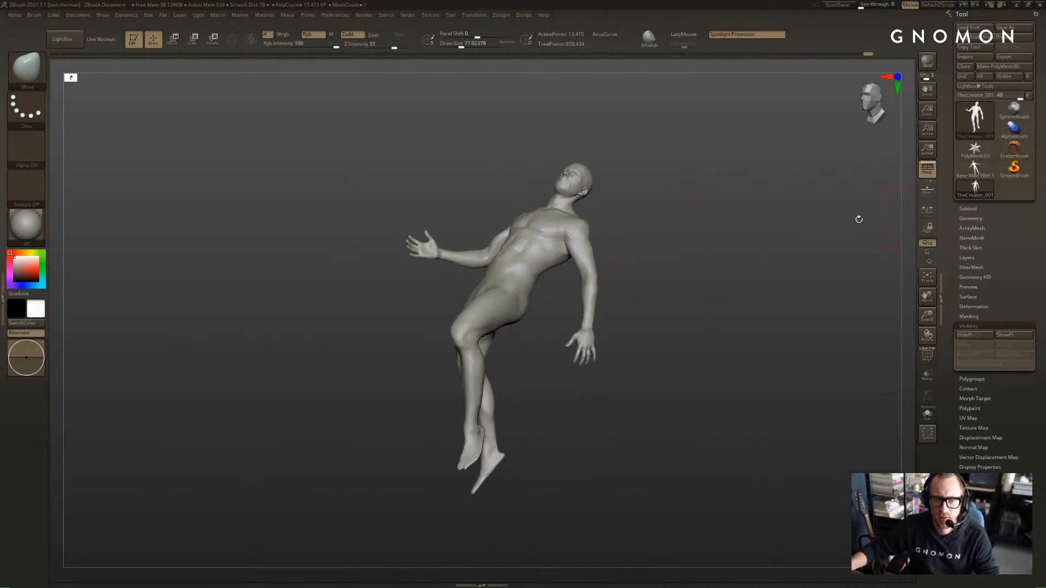
Examine the whole figure's pose and orientation from the side, front and above
{"action": "left_click_drag", "start_coordinate": [859, 219], "coordinate": [656, 144]}
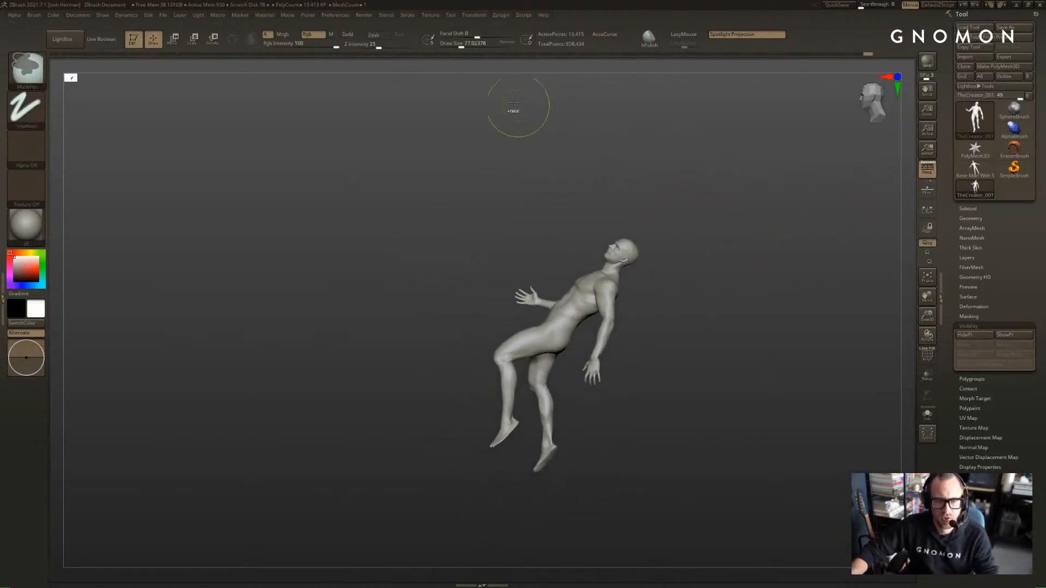
{"action": "mouse_move", "coordinate": [539, 103]}
{"action": "left_mouse_down", "text": "ctrl"}
{"action": "mouse_move", "coordinate": [430, 131]}
{"action": "mouse_move", "coordinate": [439, 257]}
{"action": "mouse_move", "coordinate": [224, 313]}
{"action": "mouse_move", "coordinate": [292, 236]}
{"action": "mouse_move", "coordinate": [276, 205]}
{"action": "mouse_move", "coordinate": [240, 246]}
{"action": "left_mouse_up", "text": "ctrl"}
{"action": "left_click_drag", "start_coordinate": [715, 189], "coordinate": [578, 158]}
{"action": "key", "text": "space"}
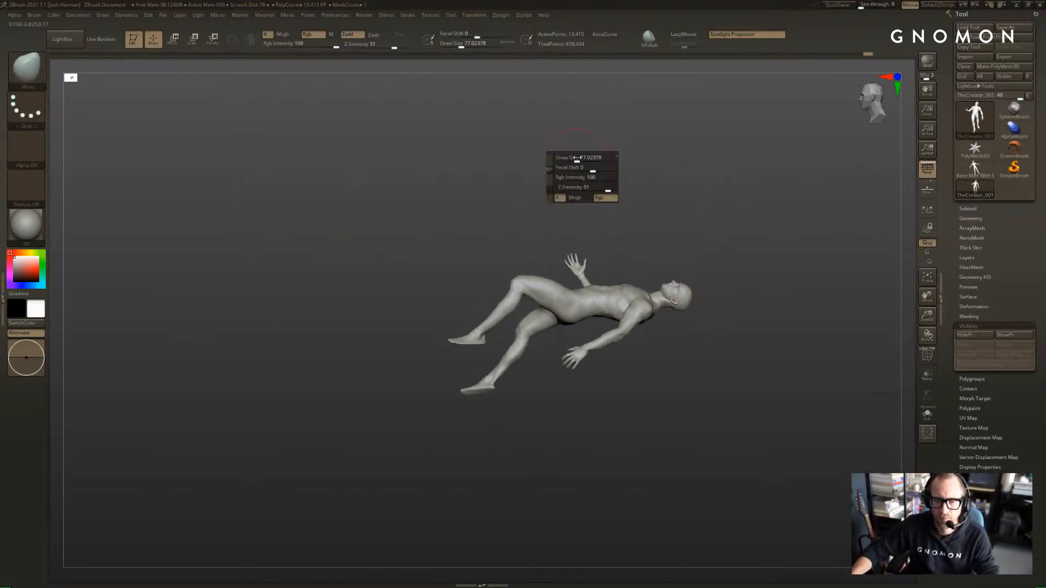
{"action": "mouse_move", "coordinate": [670, 131]}
{"action": "left_mouse_down", "text": "alt"}
{"action": "mouse_move", "coordinate": [648, 225]}
{"action": "mouse_move", "coordinate": [201, 290]}
{"action": "mouse_move", "coordinate": [134, 321]}
{"action": "left_mouse_up", "text": "alt"}
{"action": "mouse_move", "coordinate": [533, 214]}
{"action": "left_mouse_down"}
{"action": "mouse_move", "coordinate": [687, 199]}
{"action": "mouse_move", "coordinate": [738, 250]}
{"action": "mouse_move", "coordinate": [702, 209]}
{"action": "left_mouse_up"}
{"action": "left_click", "coordinate": [975, 326]}
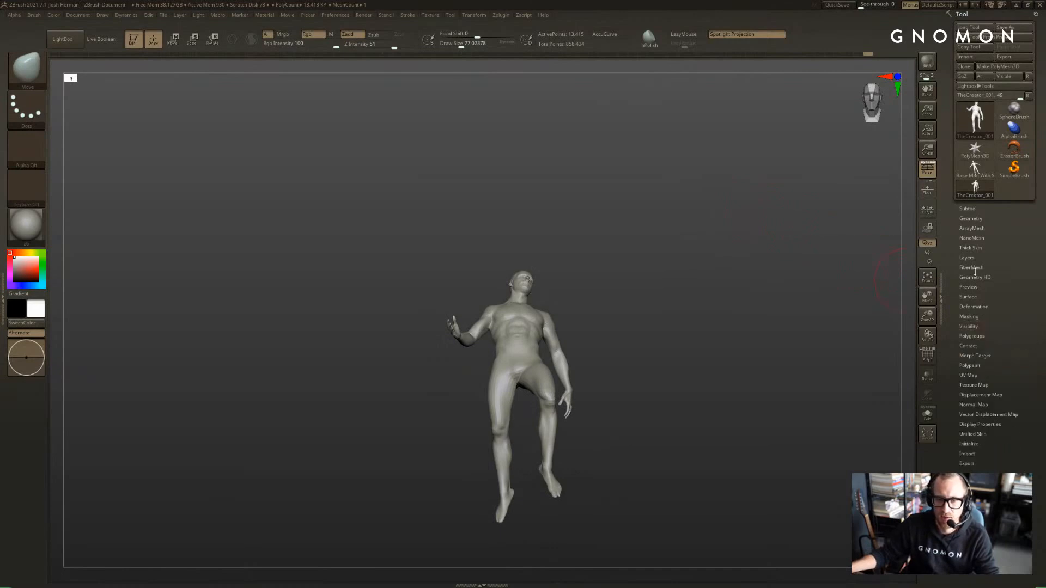
{"action": "left_click_drag", "start_coordinate": [880, 236], "coordinate": [679, 324]}
Centre the Gizmo on the unmasked figure and turn the whole body around its vertical axis to face the opposite direction
{"action": "key", "text": "r"}
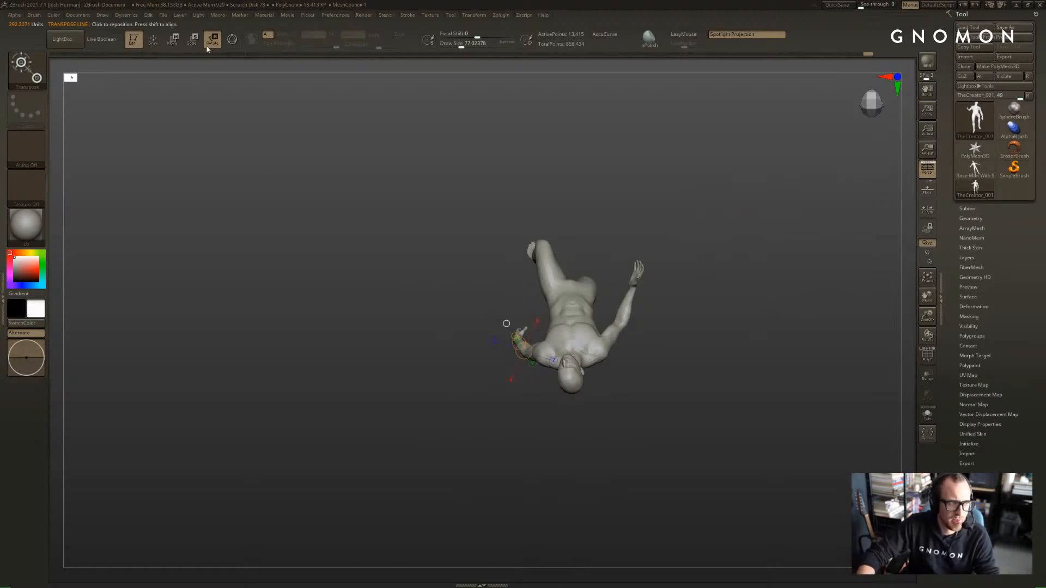
{"action": "left_click", "coordinate": [232, 40]}
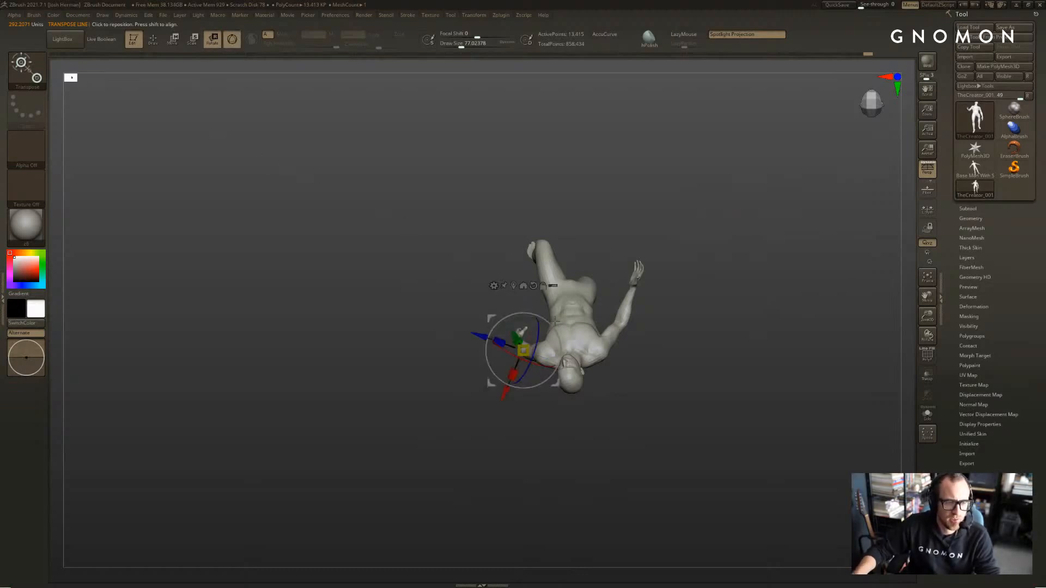
{"action": "left_click", "coordinate": [571, 347], "text": "alt"}
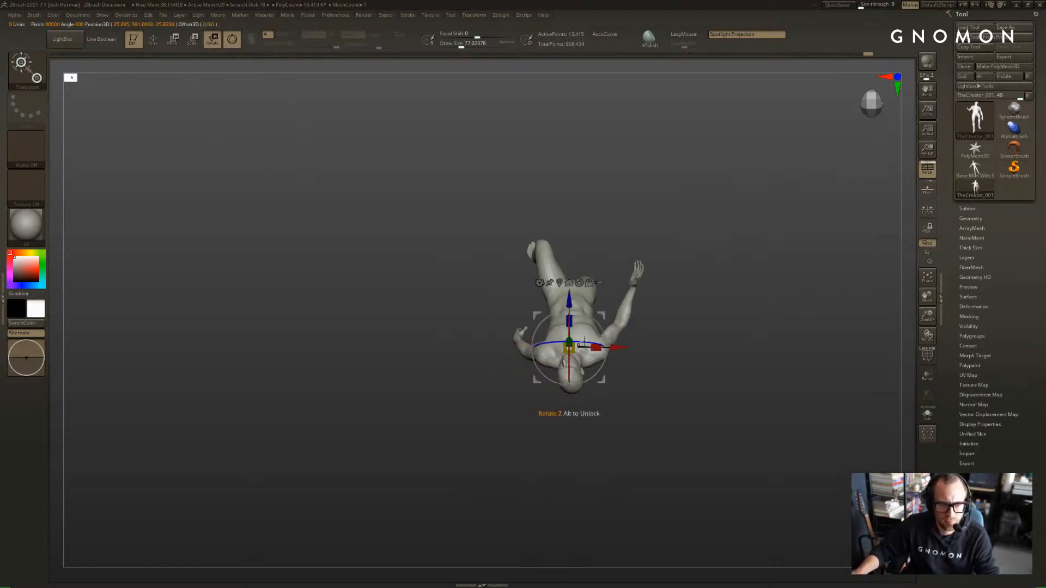
{"action": "left_click_drag", "start_coordinate": [585, 342], "coordinate": [489, 387]}
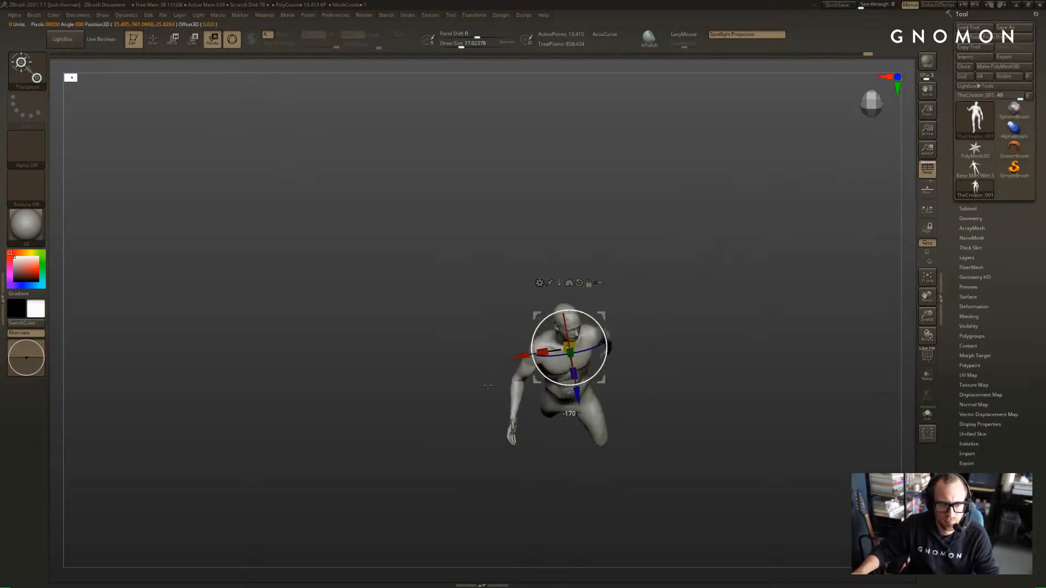
{"action": "key", "text": "ctrl+z"}
{"action": "left_click_drag", "start_coordinate": [677, 329], "coordinate": [681, 235]}
{"action": "key", "text": "q"}
{"action": "left_click_drag", "start_coordinate": [864, 211], "coordinate": [832, 153], "text": "alt"}
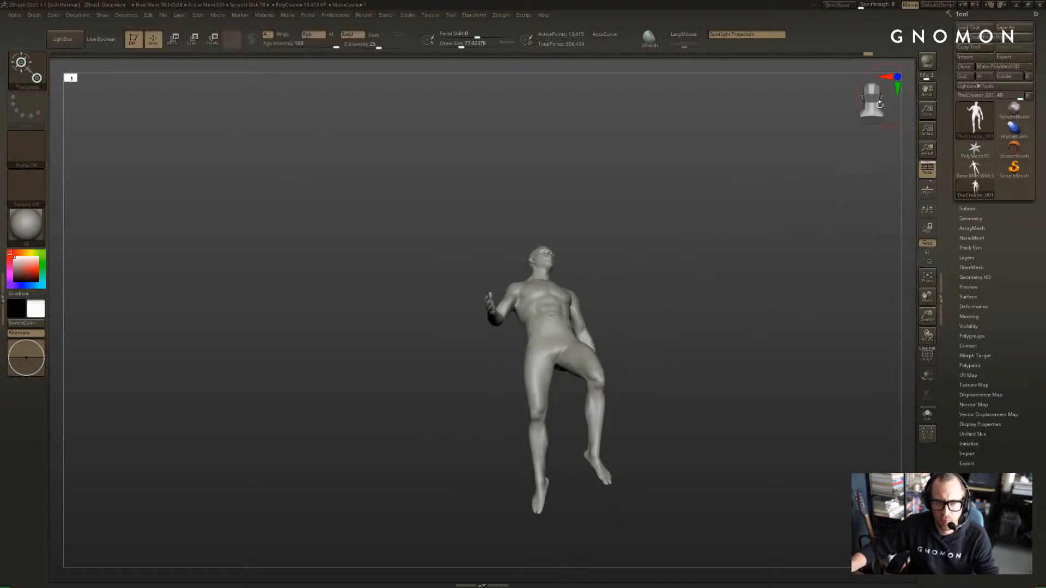
{"action": "left_click_drag", "start_coordinate": [832, 196], "coordinate": [692, 201]}
{"action": "key", "text": "w"}
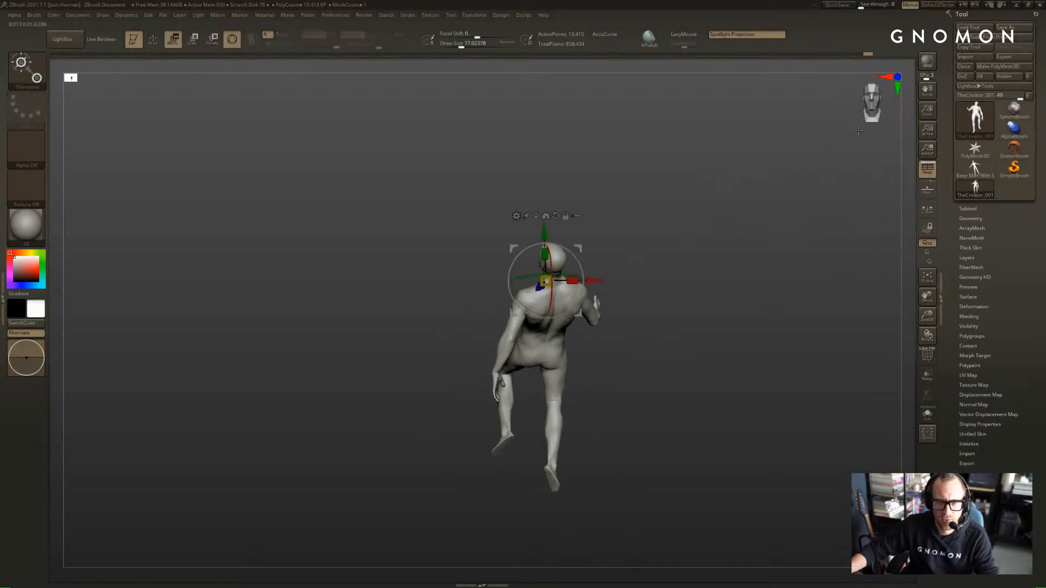
{"action": "key", "text": "q"}
{"action": "left_click_drag", "start_coordinate": [507, 151], "coordinate": [639, 214]}
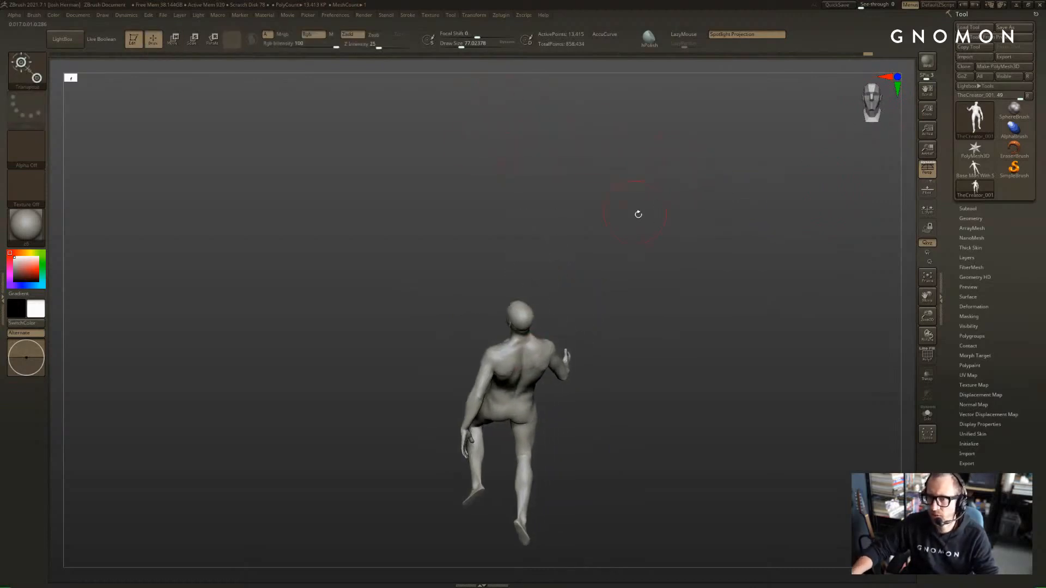
Show the subtool list and adjust the figure's hip area from the side with the Move brush
{"action": "left_click", "coordinate": [961, 208]}
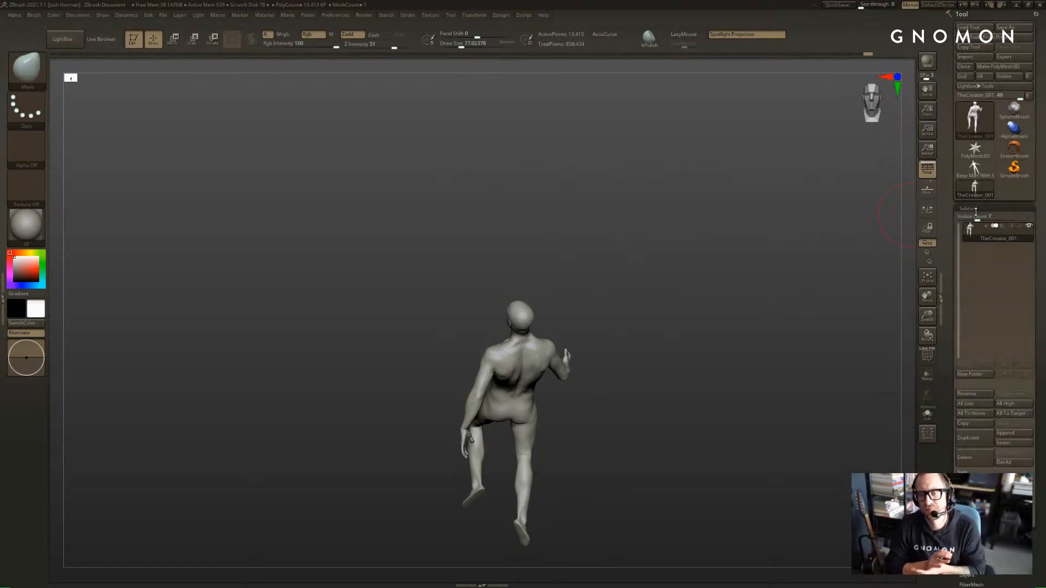
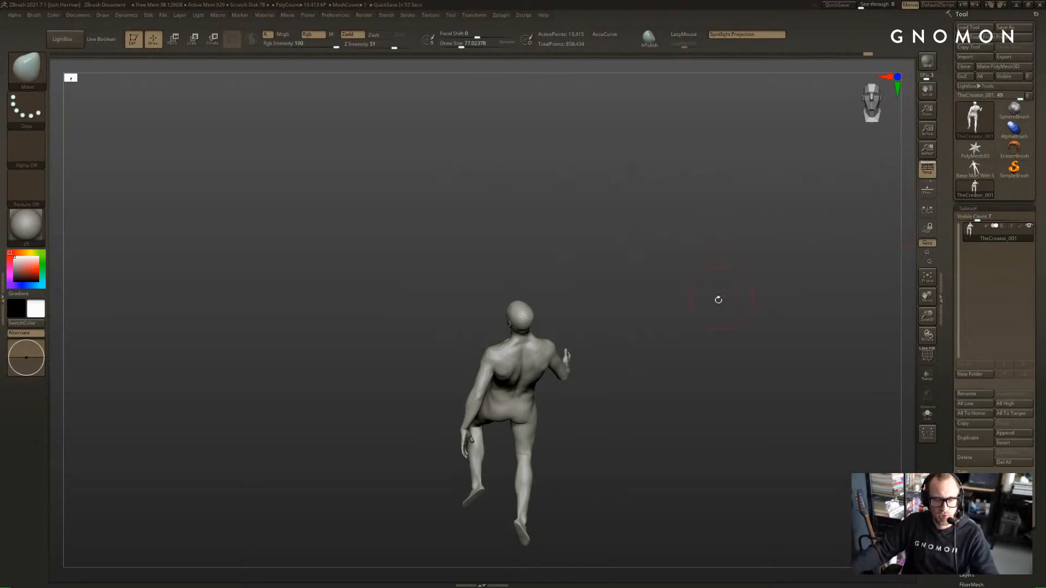
{"action": "mouse_move", "coordinate": [718, 300]}
{"action": "left_mouse_down"}
{"action": "mouse_move", "coordinate": [693, 271]}
{"action": "mouse_move", "coordinate": [717, 254]}
{"action": "mouse_move", "coordinate": [602, 257]}
{"action": "mouse_move", "coordinate": [545, 297]}
{"action": "mouse_move", "coordinate": [461, 315]}
{"action": "left_mouse_up"}
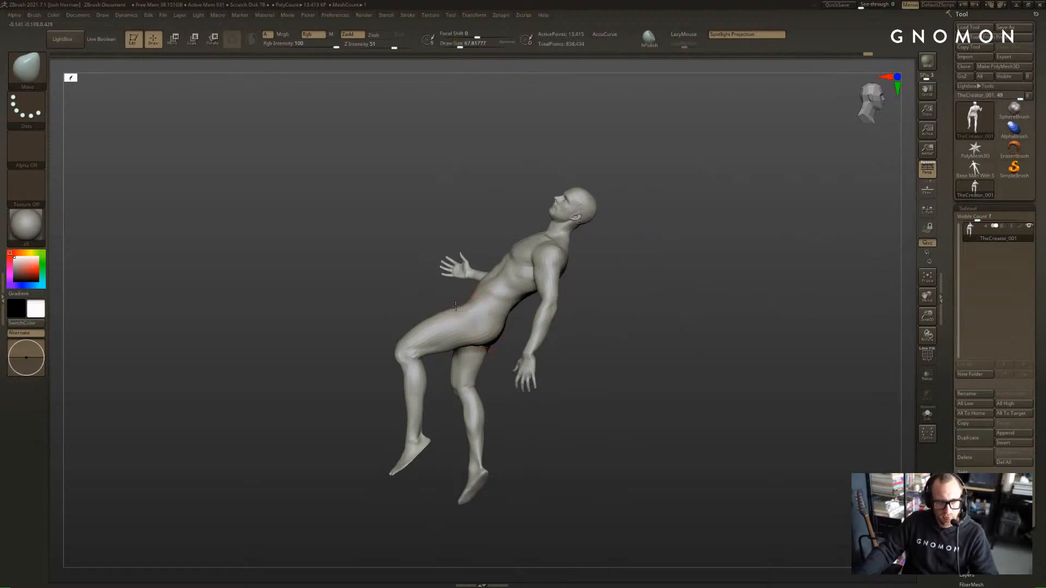
{"action": "key", "text": "s"}
{"action": "left_click", "coordinate": [467, 337]}
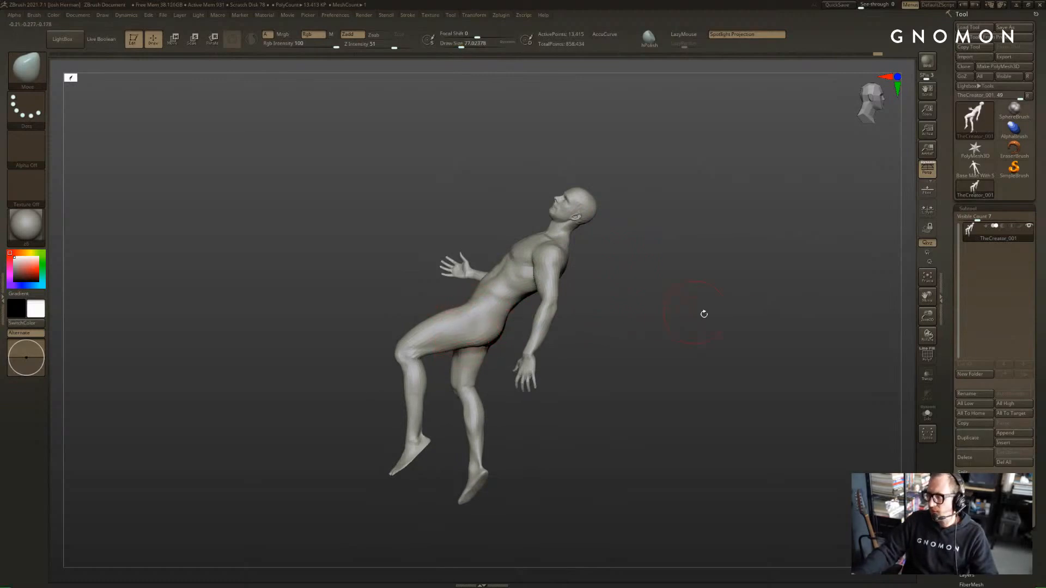
{"action": "left_click_drag", "start_coordinate": [704, 314], "coordinate": [724, 325]}
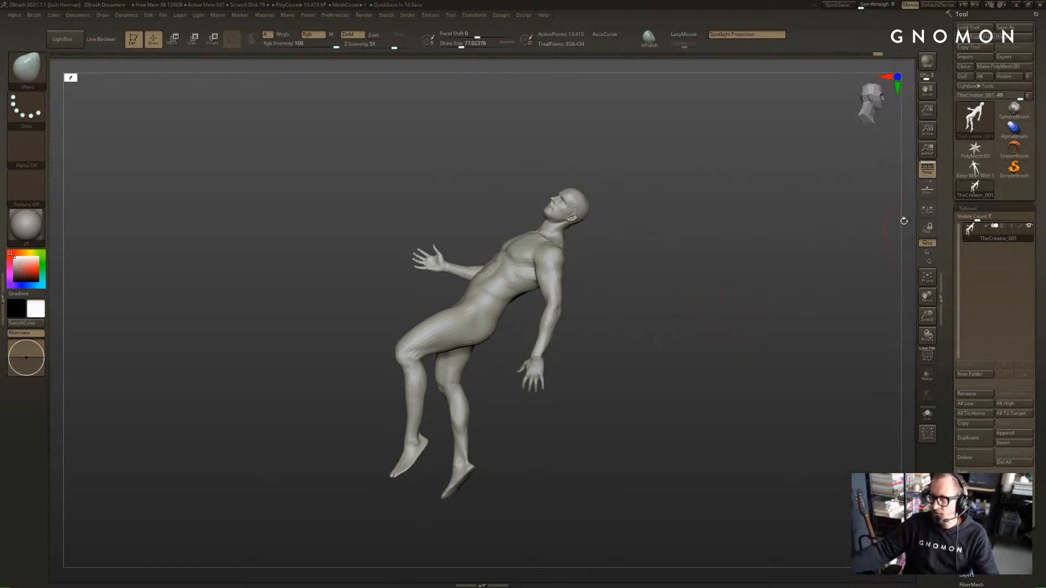
Examine the figure's pose from the front, from below and from the side
{"action": "mouse_move", "coordinate": [820, 257]}
{"action": "left_mouse_down"}
{"action": "mouse_move", "coordinate": [705, 222]}
{"action": "mouse_move", "coordinate": [737, 229]}
{"action": "mouse_move", "coordinate": [630, 248]}
{"action": "mouse_move", "coordinate": [648, 266]}
{"action": "mouse_move", "coordinate": [639, 286]}
{"action": "left_mouse_up"}
{"action": "key", "text": "r"}
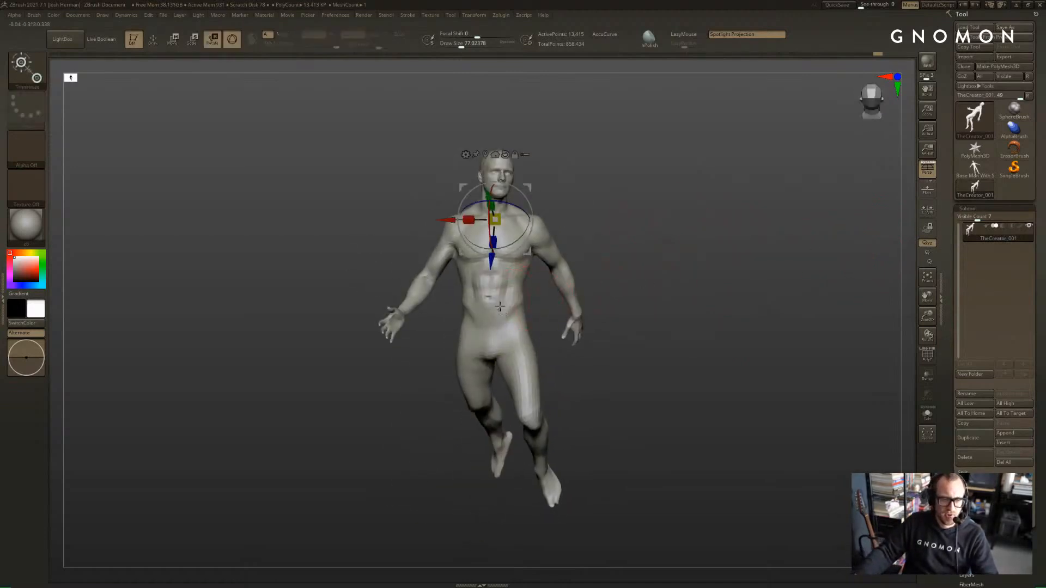
{"action": "key", "text": "q"}
{"action": "key", "text": "r"}
{"action": "key", "text": "w"}
{"action": "key", "text": "y"}
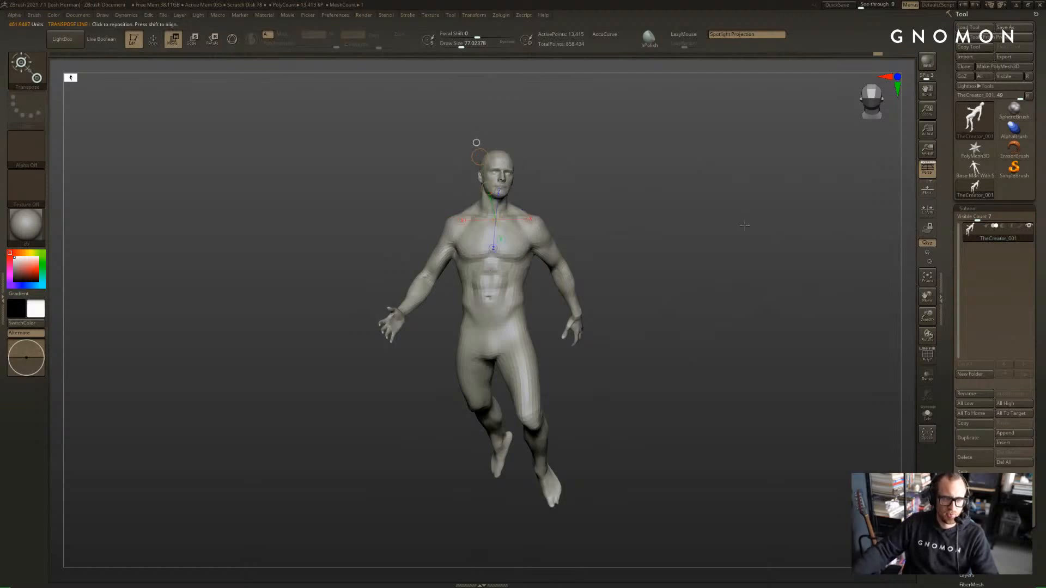
{"action": "mouse_move", "coordinate": [779, 150]}
{"action": "left_mouse_down"}
{"action": "mouse_move", "coordinate": [809, 232]}
{"action": "mouse_move", "coordinate": [822, 174]}
{"action": "mouse_move", "coordinate": [791, 125]}
{"action": "left_mouse_up"}
{"action": "key", "text": "q"}
{"action": "key", "text": "w"}
{"action": "left_click_drag", "start_coordinate": [778, 252], "coordinate": [780, 236], "text": "alt"}
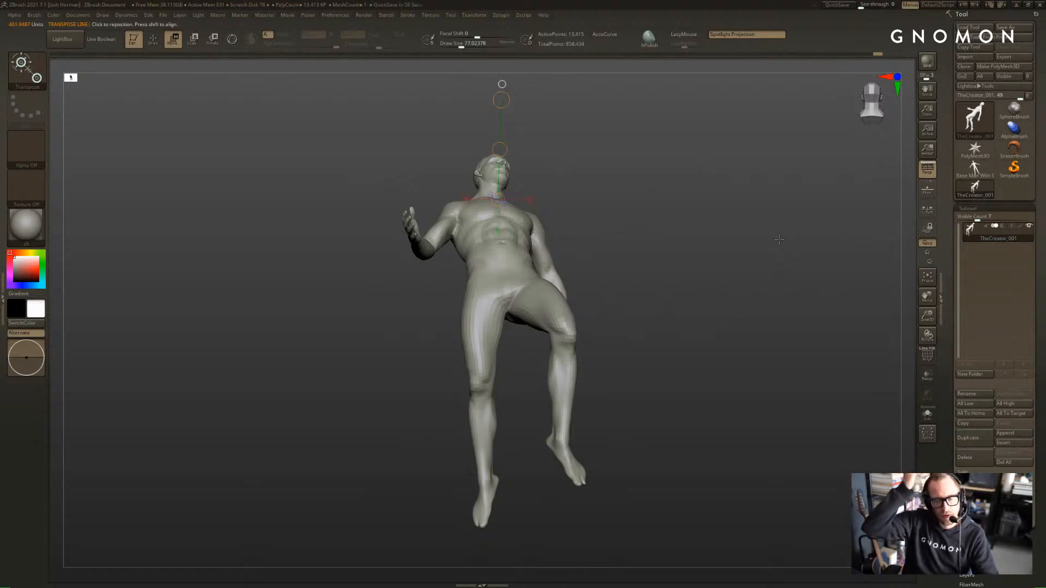
{"action": "left_click_drag", "start_coordinate": [824, 198], "coordinate": [745, 229]}
{"action": "key", "text": "q"}
{"action": "key", "text": "s"}
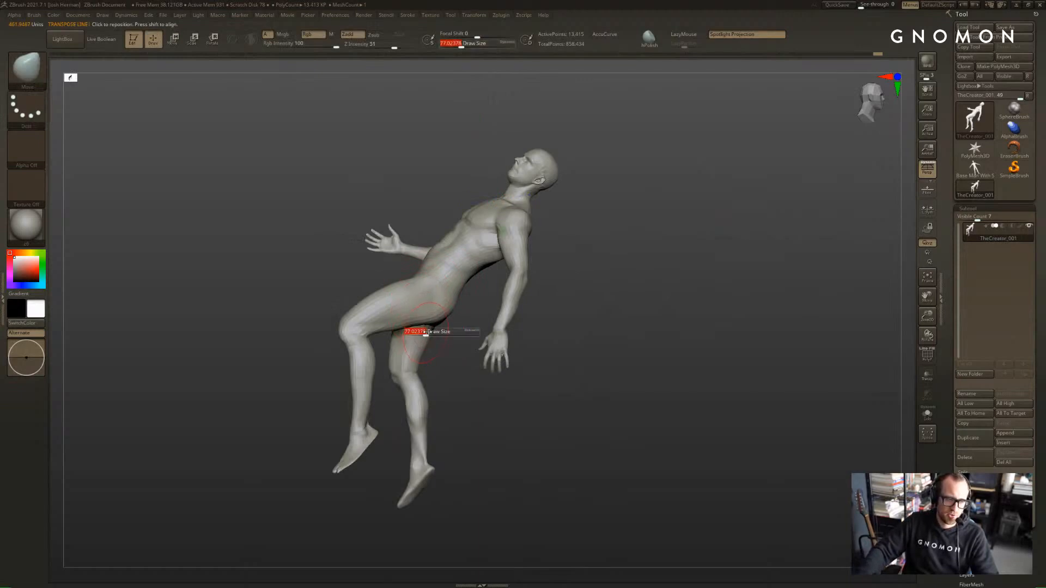
{"action": "left_click_drag", "start_coordinate": [427, 332], "coordinate": [435, 324]}
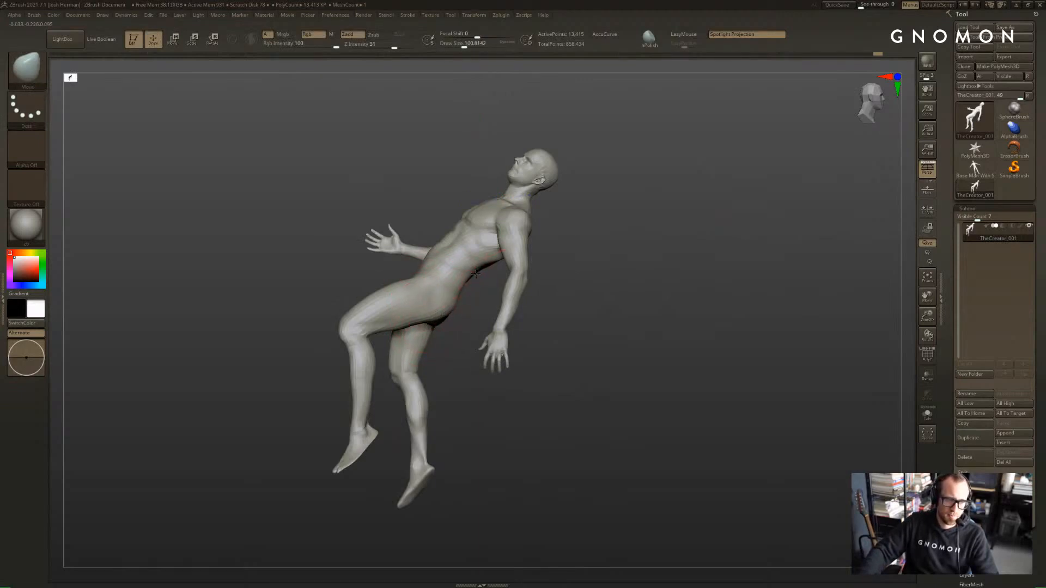
Add a Sphere3D subtool at the top of the subtool list and move it above and in front of the figure
{"action": "left_click", "coordinate": [1008, 441]}
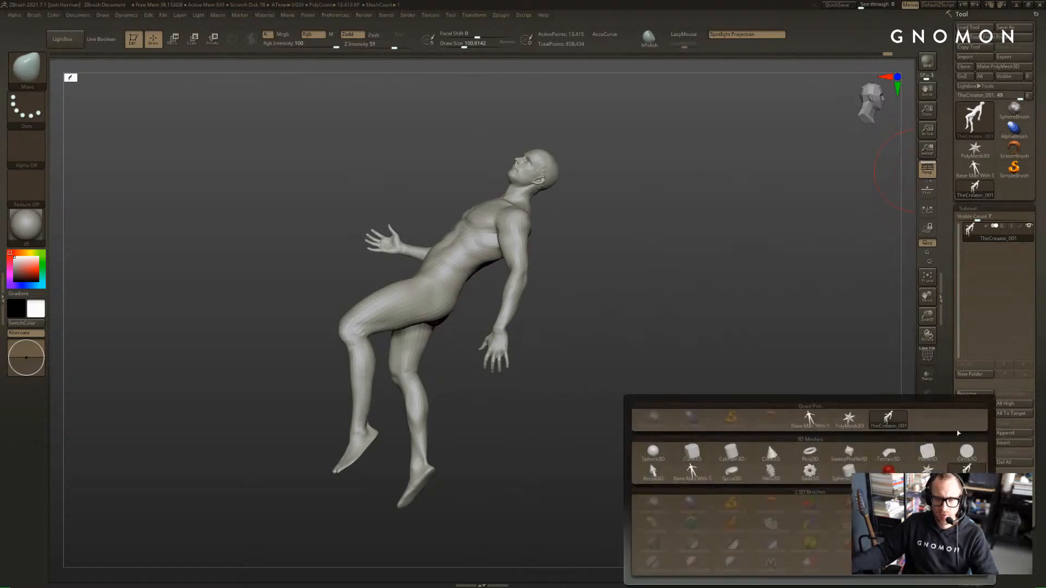
{"action": "left_click", "coordinate": [653, 453]}
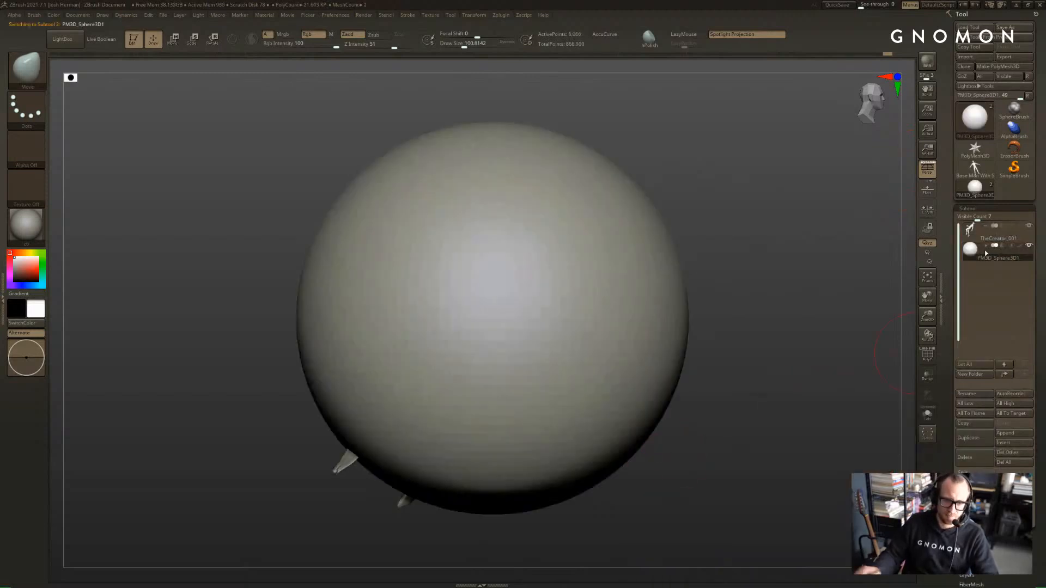
{"action": "key", "text": "w"}
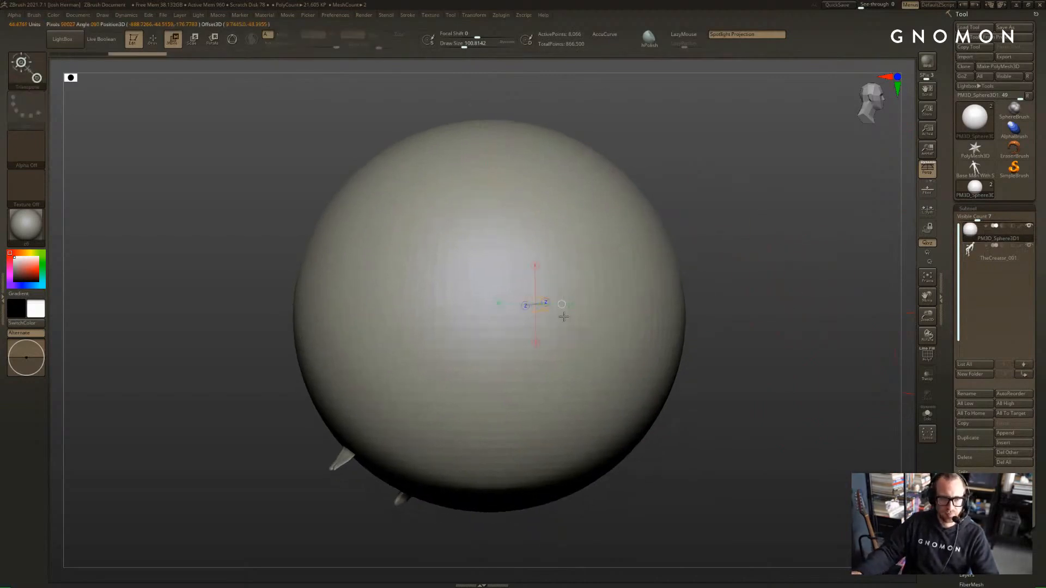
{"action": "left_click_drag", "start_coordinate": [791, 315], "coordinate": [798, 304], "text": "shift"}
{"action": "left_click_drag", "start_coordinate": [763, 354], "coordinate": [801, 327], "text": "alt"}
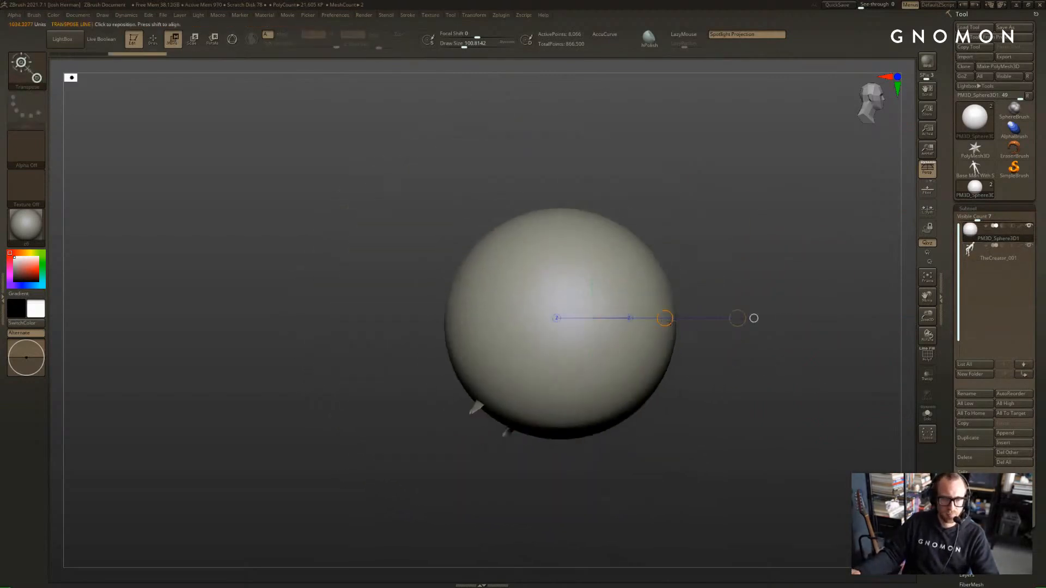
{"action": "left_click_drag", "start_coordinate": [665, 318], "coordinate": [387, 166]}
{"action": "left_click_drag", "start_coordinate": [605, 213], "coordinate": [604, 251], "text": "alt"}
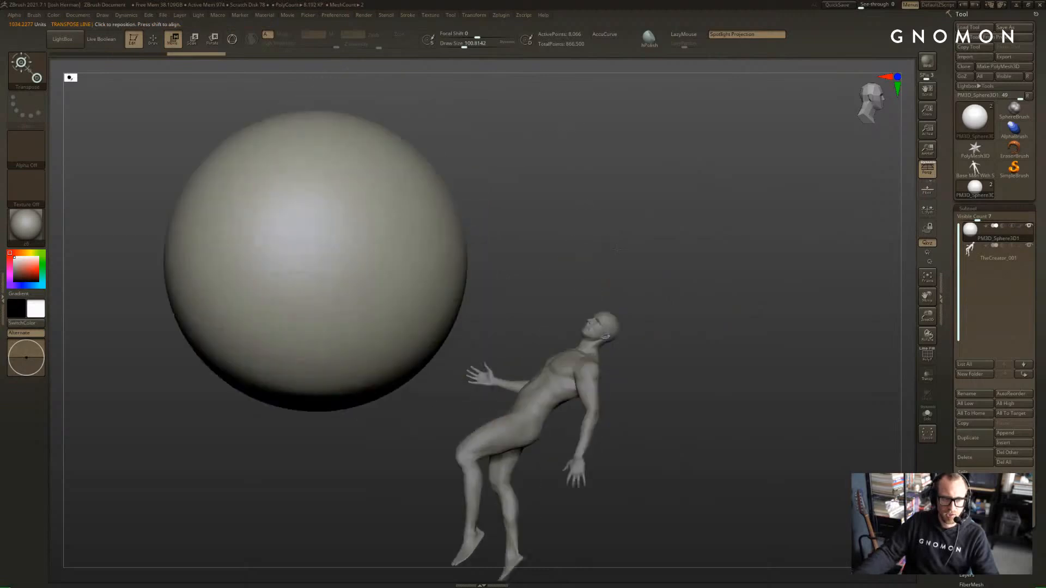
{"action": "left_click_drag", "start_coordinate": [703, 224], "coordinate": [627, 212], "text": "shift"}
{"action": "left_click_drag", "start_coordinate": [811, 153], "coordinate": [681, 303], "text": "alt"}
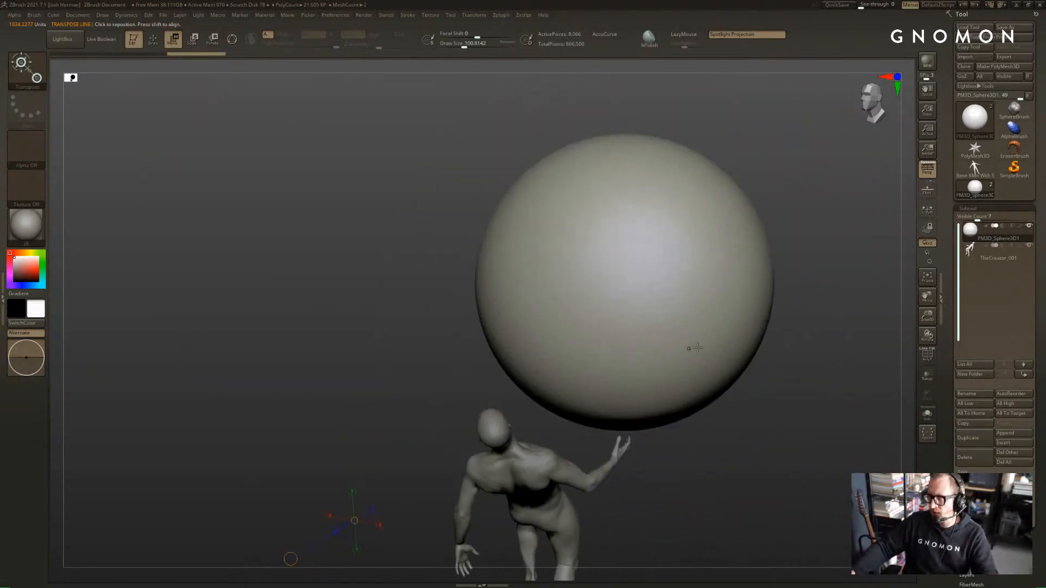
Build up a small rough patch on the lower side of the sphere with the ClayBuildup brush
{"action": "key", "text": "q"}
{"action": "left_click_drag", "start_coordinate": [815, 207], "coordinate": [809, 219]}
{"action": "key", "text": "s"}
{"action": "left_click", "coordinate": [808, 220]}
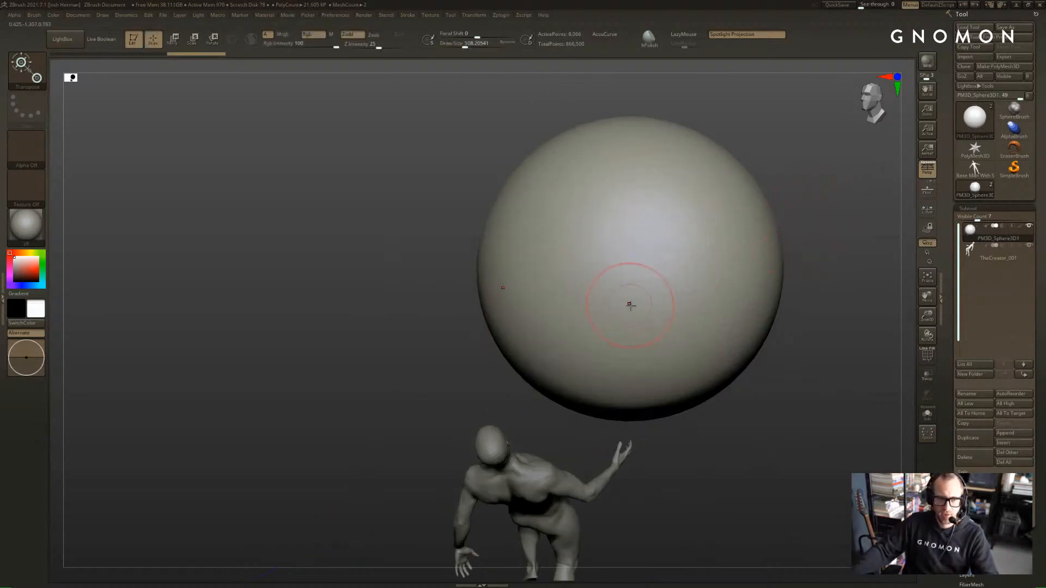
{"action": "key", "text": "b"}
{"action": "key", "text": "c"}
{"action": "key", "text": "b"}
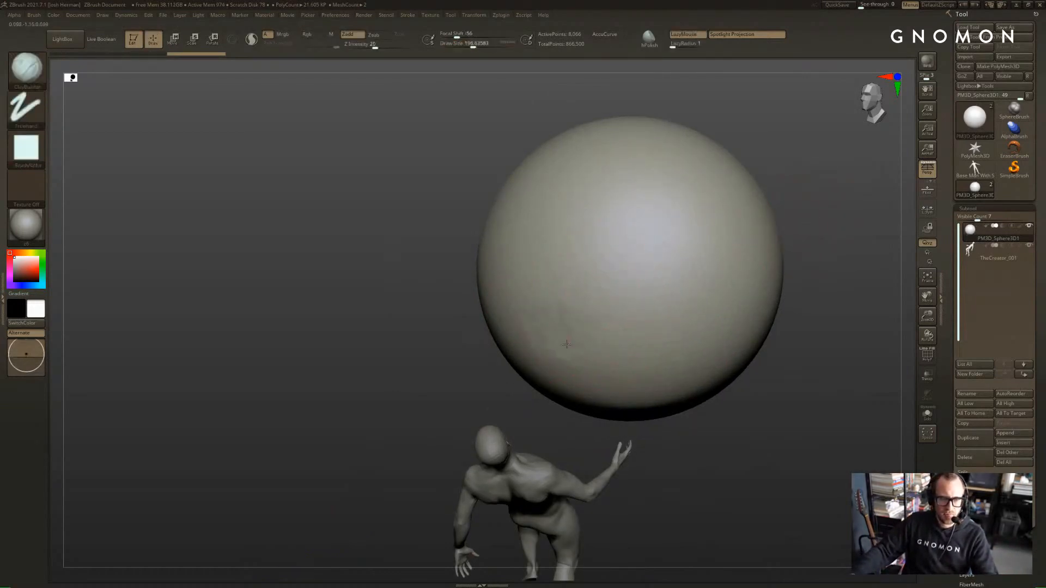
{"action": "left_click_drag", "start_coordinate": [542, 324], "coordinate": [603, 357]}
{"action": "mouse_move", "coordinate": [753, 409]}
{"action": "left_mouse_down"}
{"action": "mouse_move", "coordinate": [768, 422]}
{"action": "mouse_move", "coordinate": [745, 403]}
{"action": "left_mouse_up"}
Enlarge the ClayBuildup brush to about 318 and lay broad strokes across the side of the sphere
{"action": "key", "text": "s"}
{"action": "left_click_drag", "start_coordinate": [711, 342], "coordinate": [720, 342]}
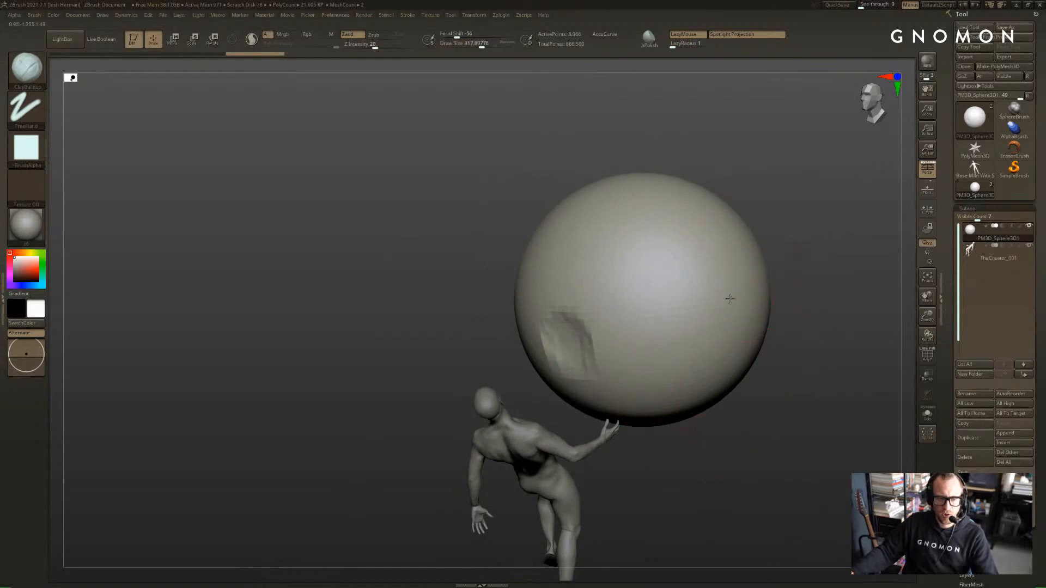
{"action": "left_click_drag", "start_coordinate": [728, 296], "coordinate": [697, 386]}
{"action": "mouse_move", "coordinate": [725, 419]}
{"action": "left_mouse_down"}
{"action": "mouse_move", "coordinate": [777, 373]}
{"action": "mouse_move", "coordinate": [762, 309]}
{"action": "mouse_move", "coordinate": [716, 412]}
{"action": "left_mouse_up"}
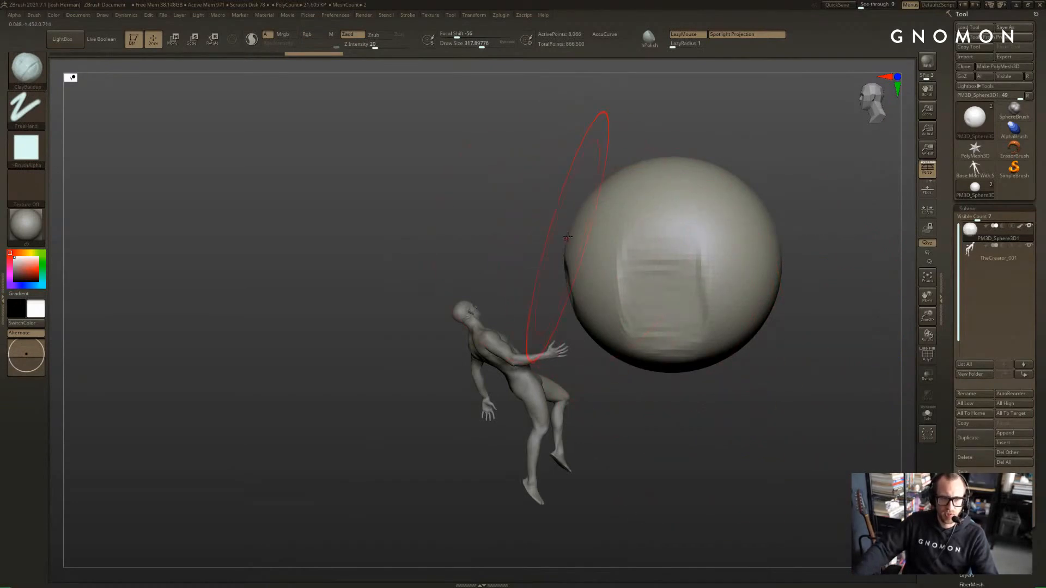
Pull the sphere's near side up and over the figure with the SnakeHook brush at a draw size of about 784
{"action": "key", "text": "bracketleft"}
{"action": "key", "text": "b"}
{"action": "key", "text": "s"}
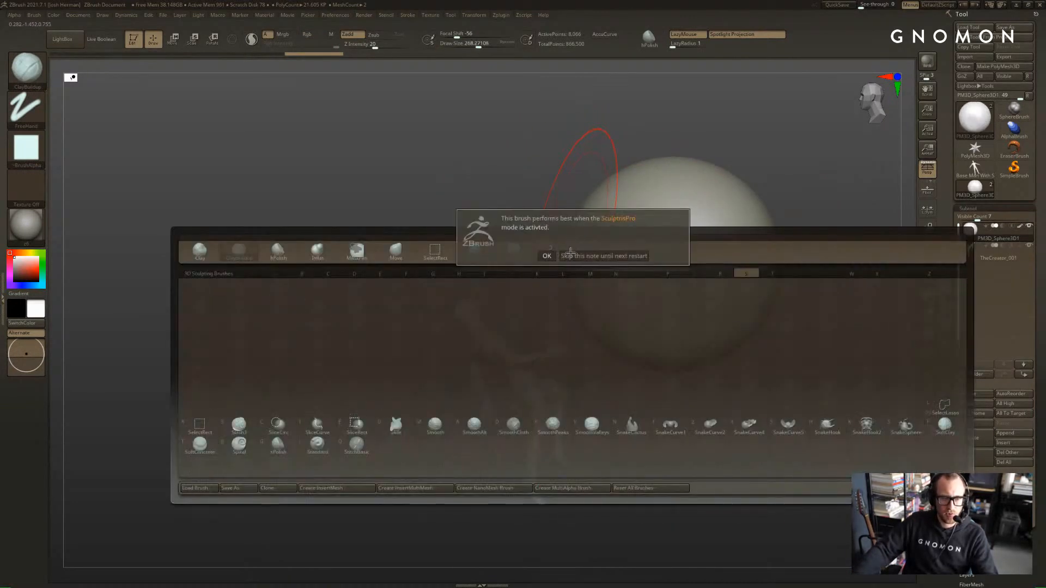
{"action": "key", "text": "h"}
{"action": "key", "text": "s"}
{"action": "left_click_drag", "start_coordinate": [568, 237], "coordinate": [578, 237]}
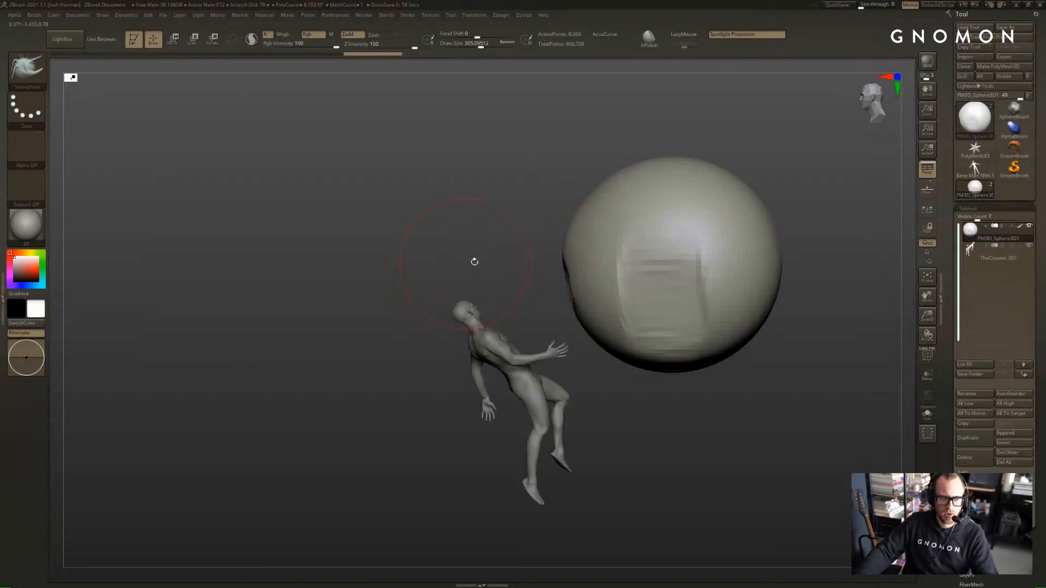
{"action": "key", "text": "s"}
{"action": "left_click_drag", "start_coordinate": [475, 228], "coordinate": [550, 229]}
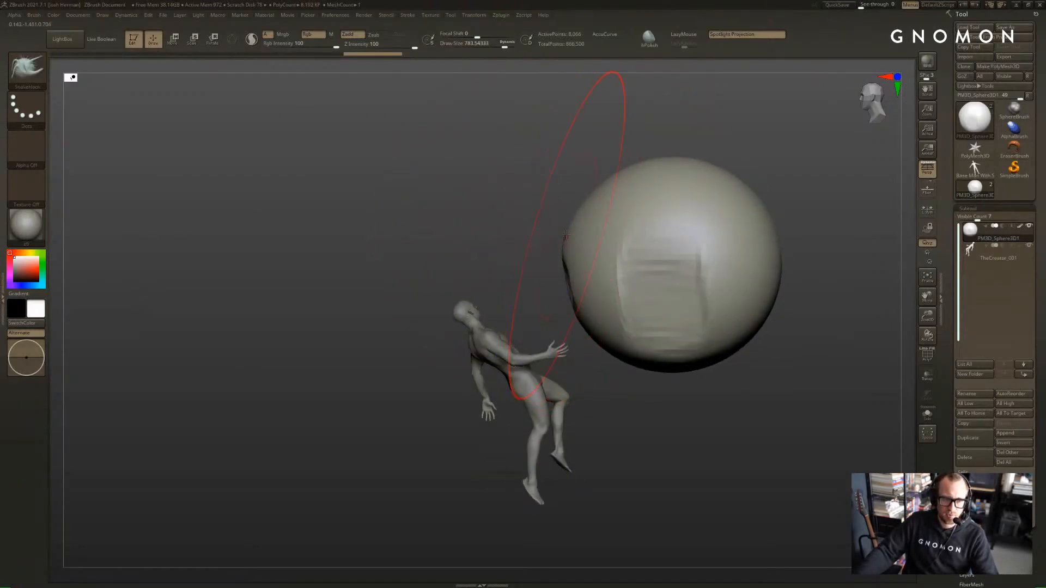
{"action": "left_click_drag", "start_coordinate": [566, 236], "coordinate": [499, 173]}
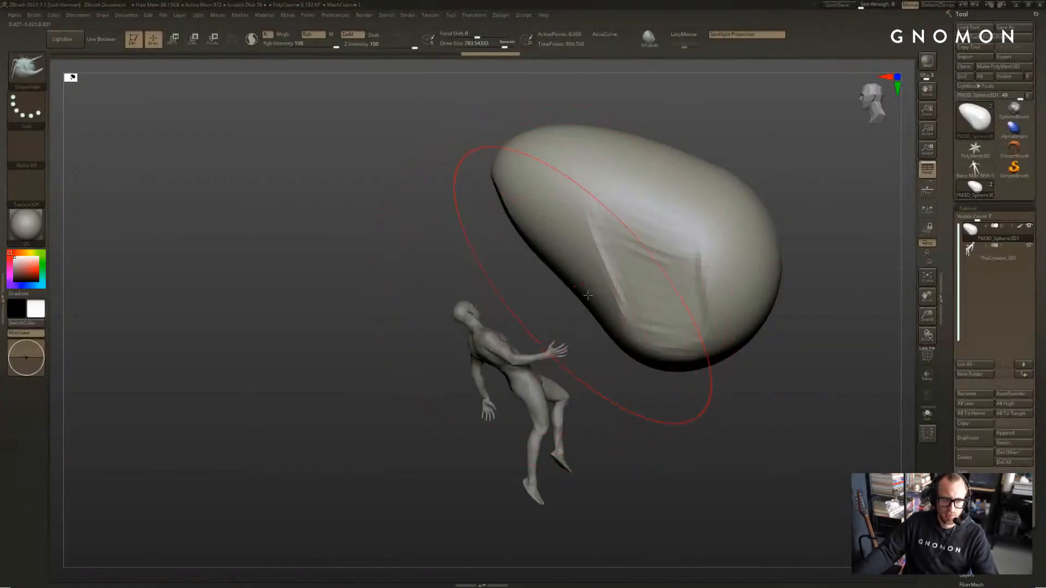
{"action": "left_click_drag", "start_coordinate": [587, 297], "coordinate": [601, 279]}
Stretch the rear underside of the form downwards into a long tapered lobe with the SnakeHook brush
{"action": "left_click_drag", "start_coordinate": [737, 140], "coordinate": [712, 173], "text": "alt"}
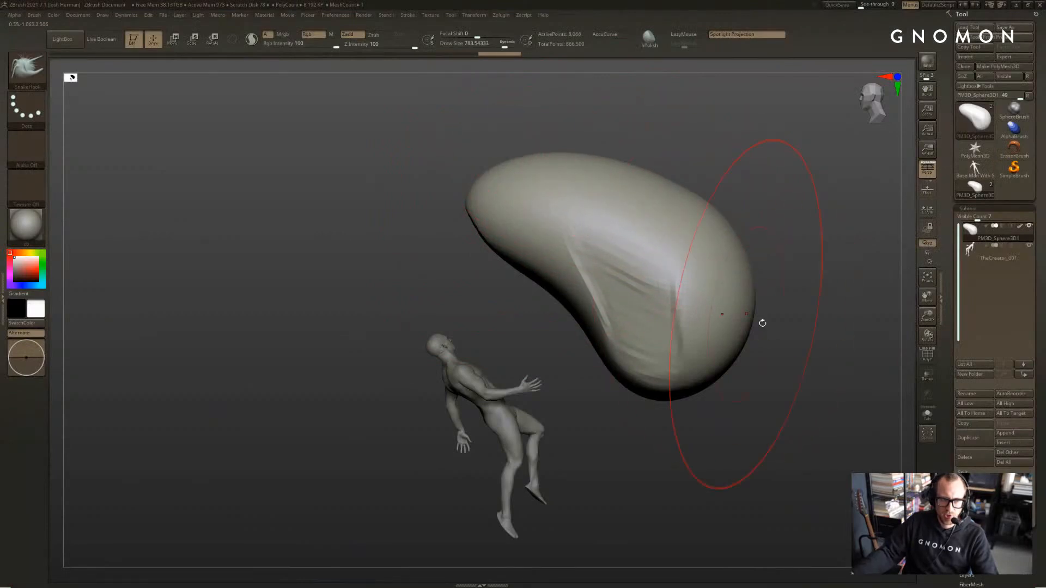
{"action": "left_click_drag", "start_coordinate": [763, 324], "coordinate": [778, 344]}
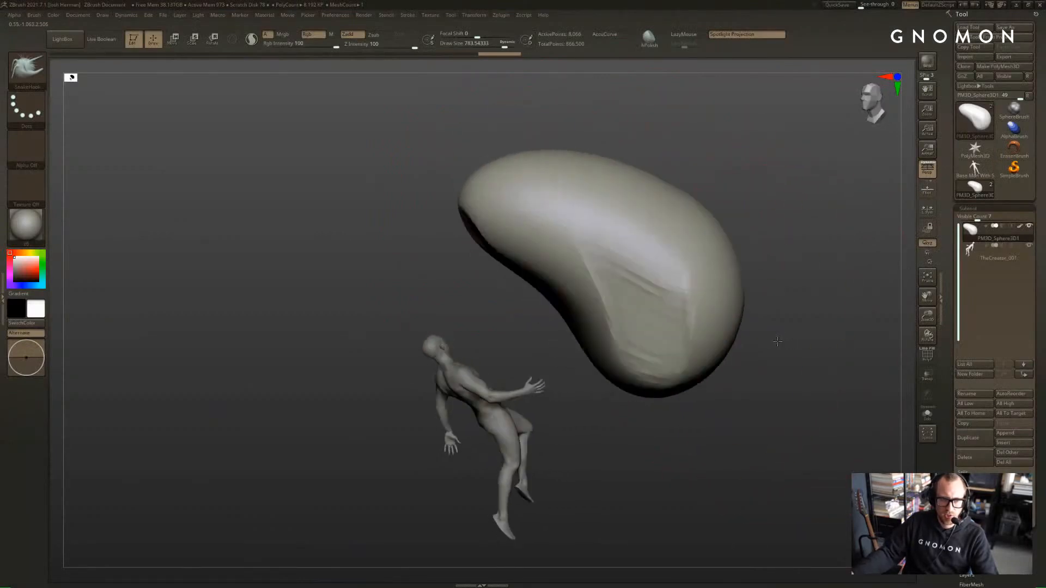
{"action": "mouse_move", "coordinate": [770, 380]}
{"action": "left_mouse_down", "text": "alt"}
{"action": "mouse_move", "coordinate": [743, 320]}
{"action": "mouse_move", "coordinate": [722, 320]}
{"action": "left_mouse_up", "text": "alt"}
{"action": "key", "text": "s"}
{"action": "left_click_drag", "start_coordinate": [722, 320], "coordinate": [725, 412]}
{"action": "left_click_drag", "start_coordinate": [779, 323], "coordinate": [806, 312], "text": "shift"}
{"action": "key", "text": "ctrl+z"}
{"action": "key", "text": "s"}
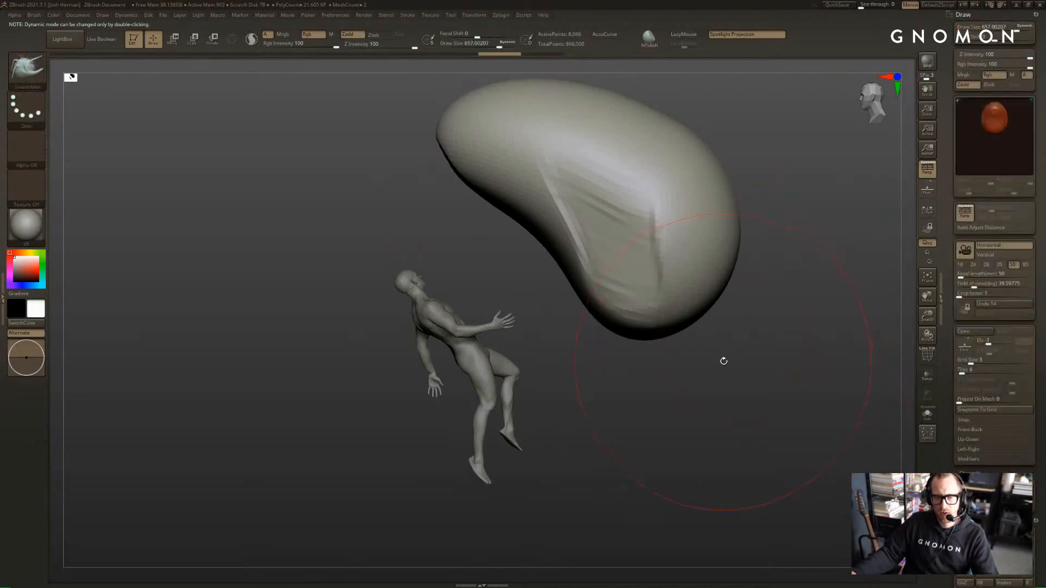
{"action": "left_click_drag", "start_coordinate": [796, 278], "coordinate": [788, 312], "text": "alt"}
{"action": "left_click_drag", "start_coordinate": [788, 312], "coordinate": [788, 292]}
{"action": "mouse_move", "coordinate": [768, 365]}
{"action": "left_mouse_down"}
{"action": "mouse_move", "coordinate": [687, 362]}
{"action": "mouse_move", "coordinate": [688, 353]}
{"action": "mouse_move", "coordinate": [691, 423]}
{"action": "left_mouse_up"}
{"action": "mouse_move", "coordinate": [592, 380]}
{"action": "left_mouse_down"}
{"action": "mouse_move", "coordinate": [647, 373]}
{"action": "mouse_move", "coordinate": [647, 384]}
{"action": "left_mouse_up"}
Check the concept sketch in Photoshop and pull a small protrusion down from the underside of the form's front end in ZBrush
{"action": "key", "text": "s"}
{"action": "key", "text": "alt+Tab"}
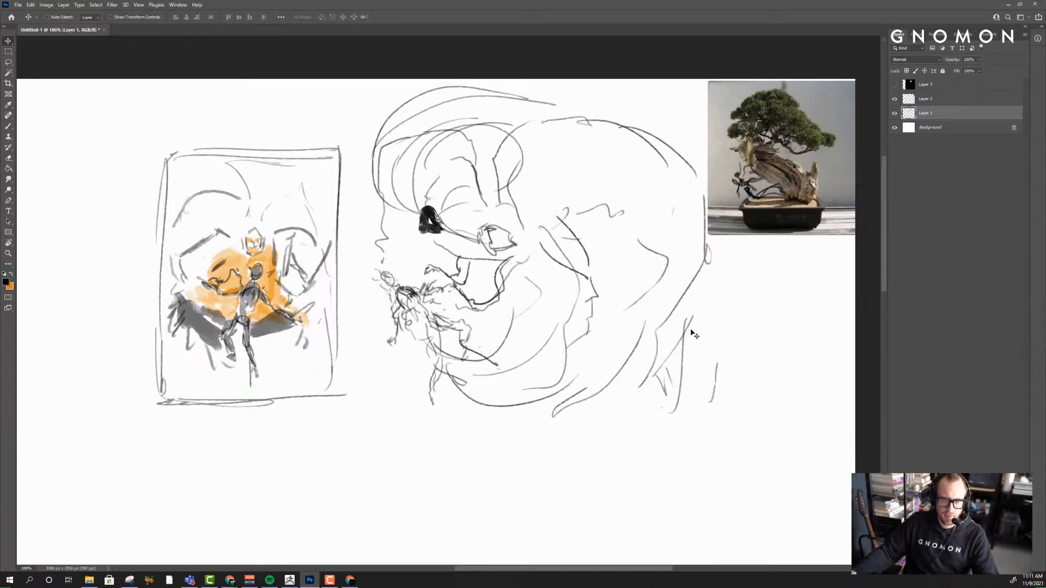
{"action": "key", "text": "alt+Tab"}
{"action": "mouse_move", "coordinate": [532, 299]}
{"action": "left_mouse_down"}
{"action": "mouse_move", "coordinate": [518, 297]}
{"action": "mouse_move", "coordinate": [535, 268]}
{"action": "mouse_move", "coordinate": [561, 295]}
{"action": "left_mouse_up"}
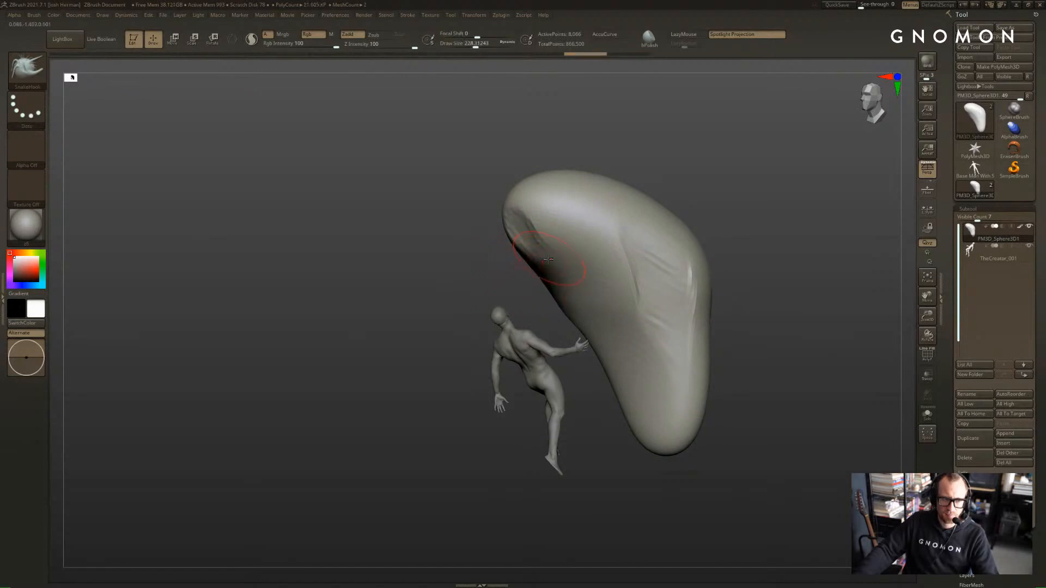
{"action": "left_click_drag", "start_coordinate": [520, 263], "coordinate": [523, 254], "text": "shift"}
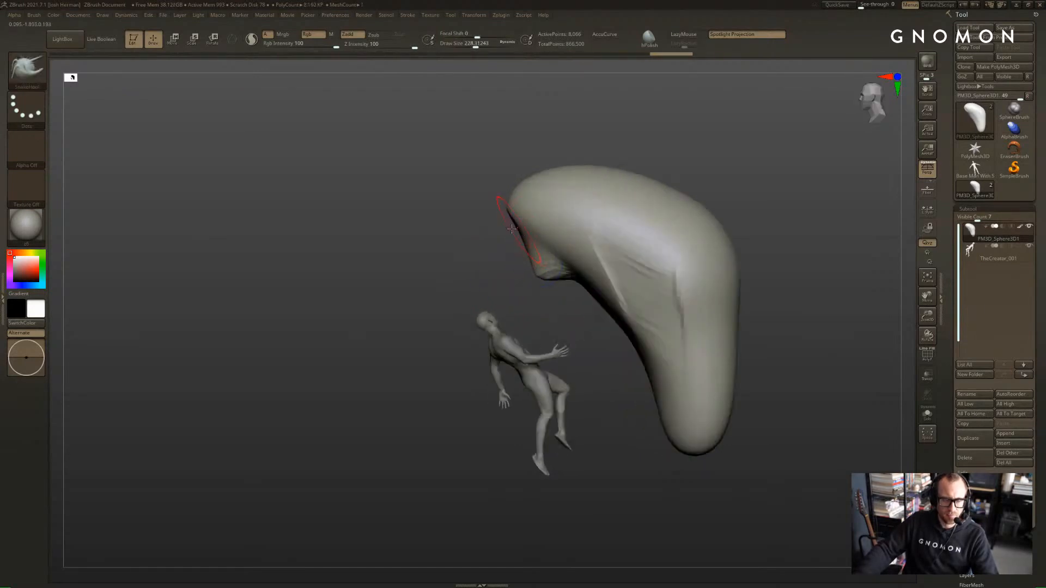
{"action": "left_click_drag", "start_coordinate": [424, 204], "coordinate": [485, 245]}
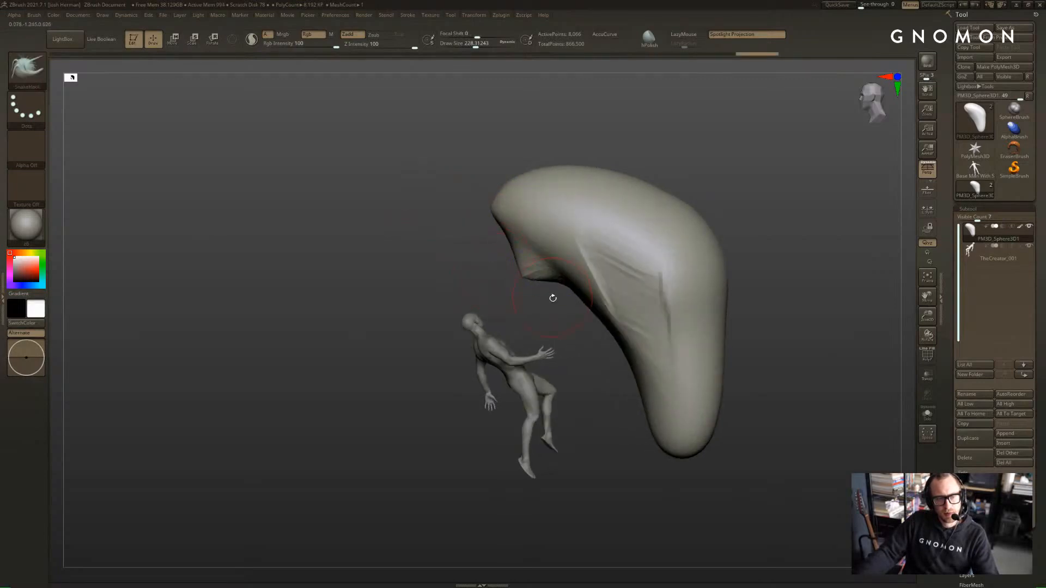
Recheck the Photoshop sketch and reshape the protrusion under the form's front end with a smaller SnakeHook brush
{"action": "key", "text": "alt+Tab"}
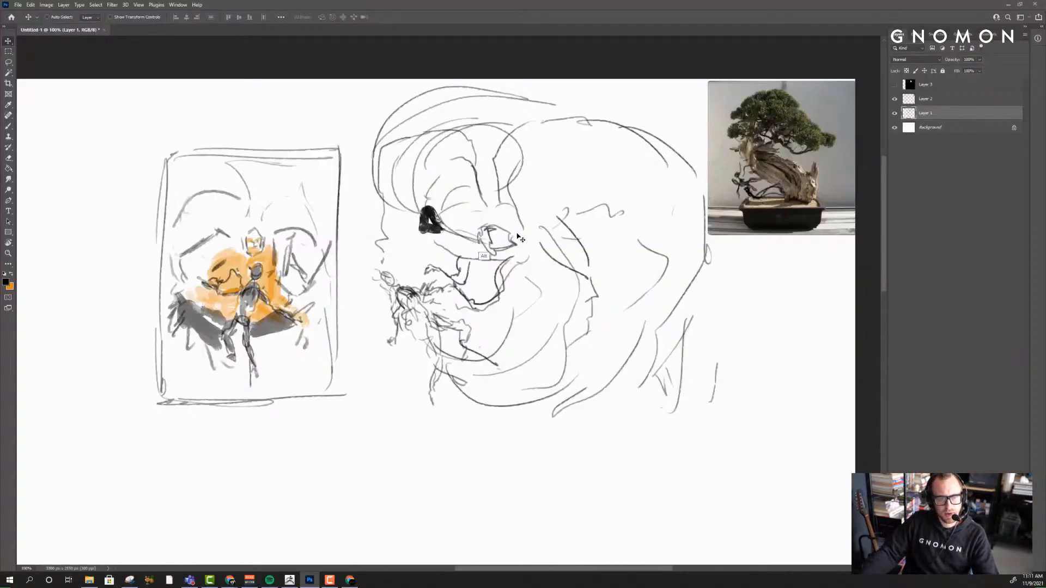
{"action": "key", "text": "alt+Tab"}
{"action": "key", "text": "s"}
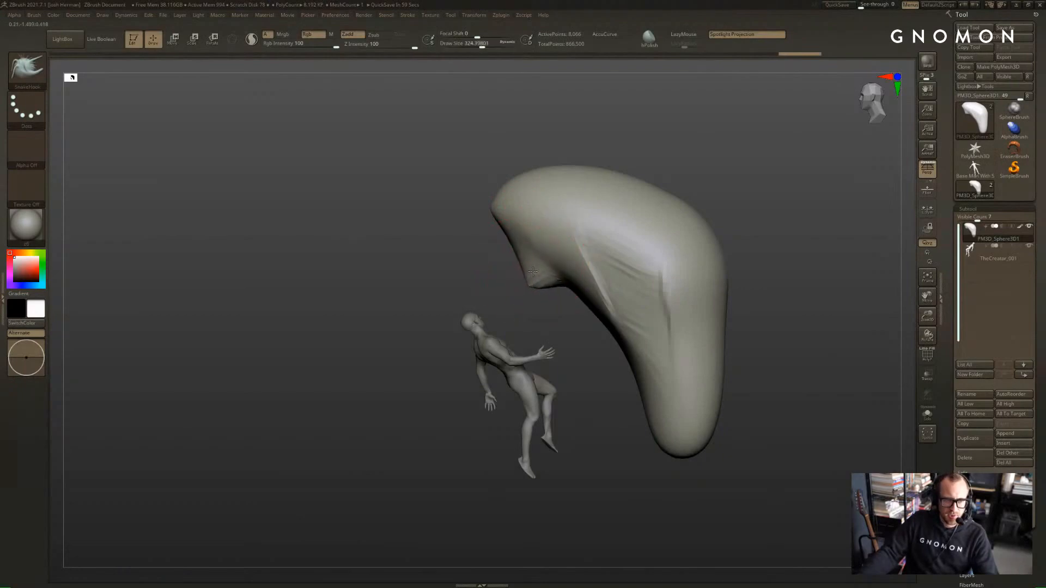
{"action": "key", "text": "alt+Tab"}
{"action": "key", "text": "alt+Tab"}
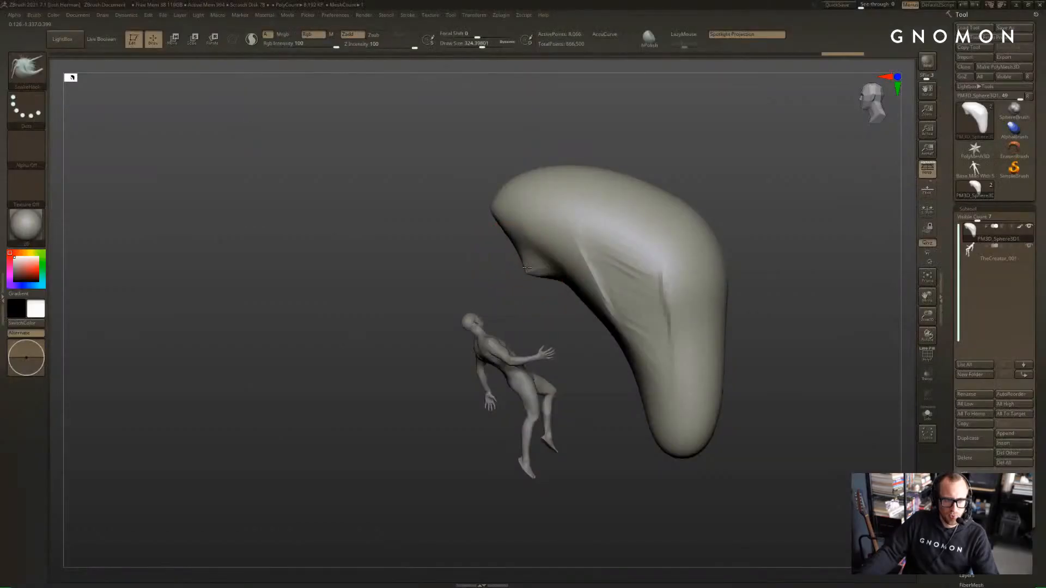
{"action": "key", "text": "["}
{"action": "key", "text": "["}
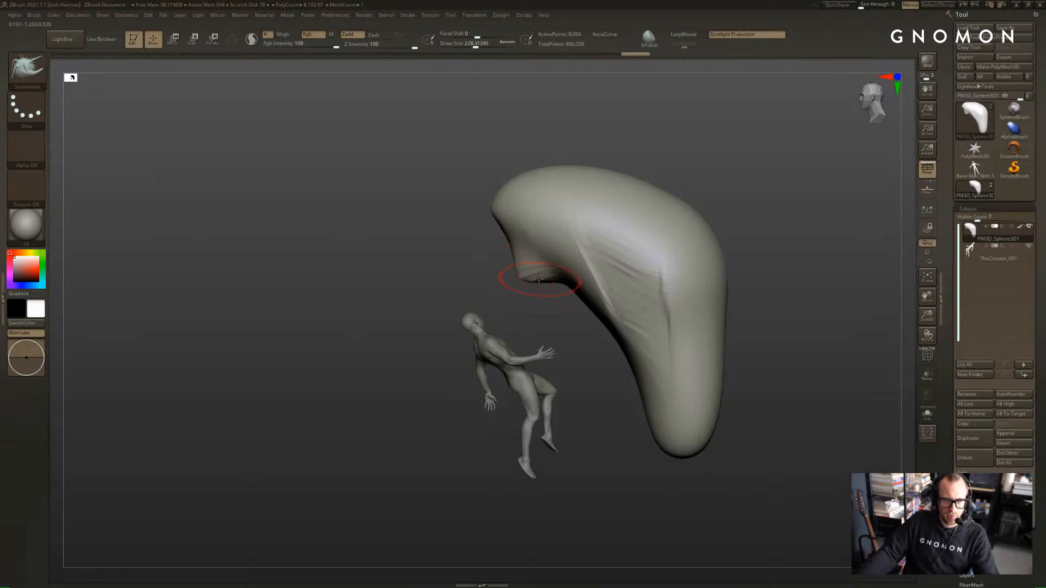
{"action": "key", "text": "["}
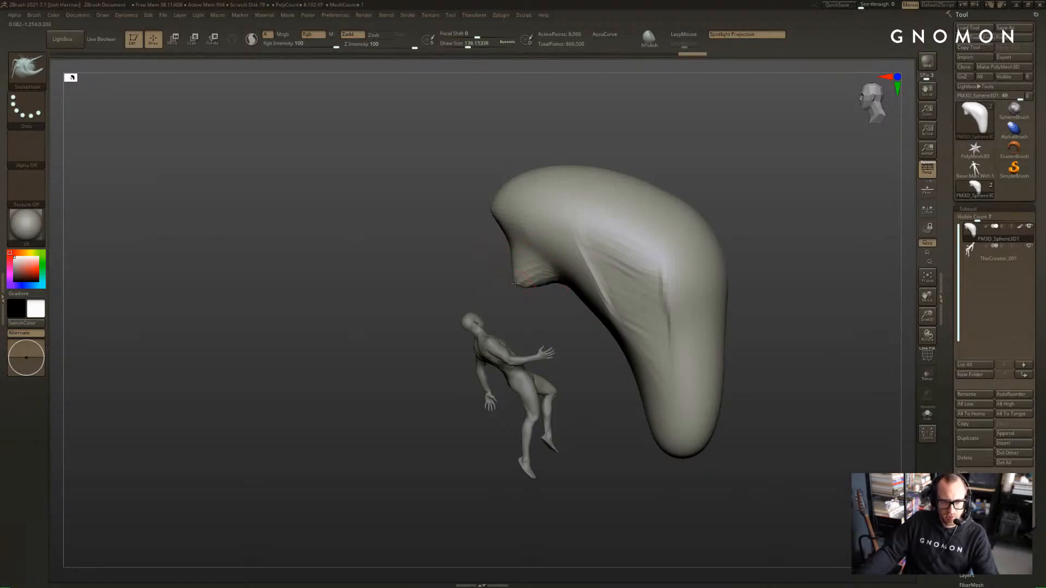
{"action": "right_click_drag", "start_coordinate": [517, 283], "coordinate": [541, 275]}
{"action": "right_click_drag", "start_coordinate": [597, 236], "coordinate": [497, 261]}
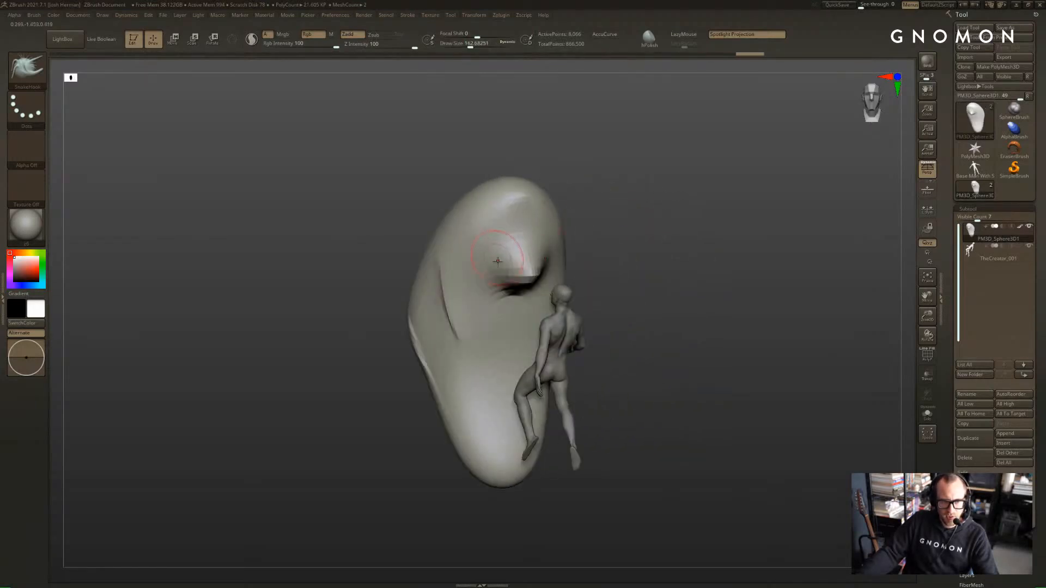
Reshape the side of the form's lower lobe with a larger SnakeHook brush
{"action": "mouse_move", "coordinate": [556, 241]}
{"action": "right_mouse_down"}
{"action": "mouse_move", "coordinate": [745, 226]}
{"action": "mouse_move", "coordinate": [825, 244]}
{"action": "right_mouse_up"}
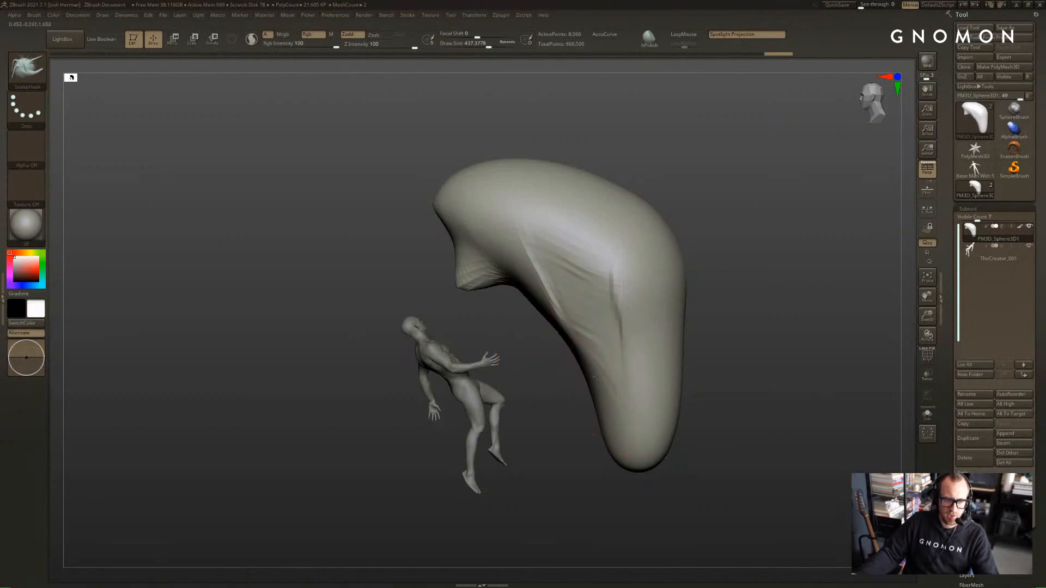
{"action": "left_click_drag", "start_coordinate": [619, 370], "coordinate": [634, 362]}
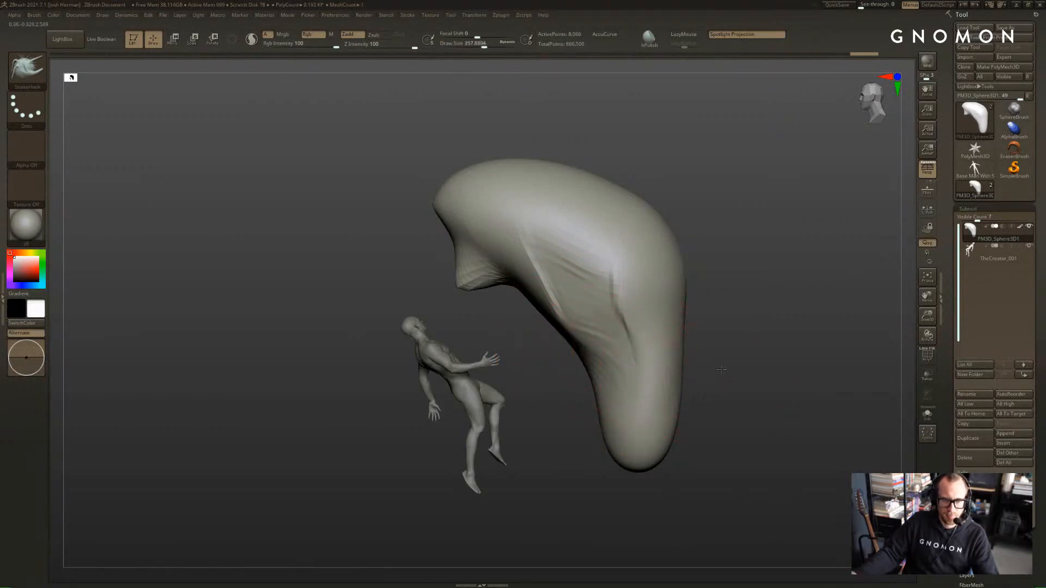
{"action": "left_click_drag", "start_coordinate": [722, 370], "coordinate": [701, 328], "text": "alt"}
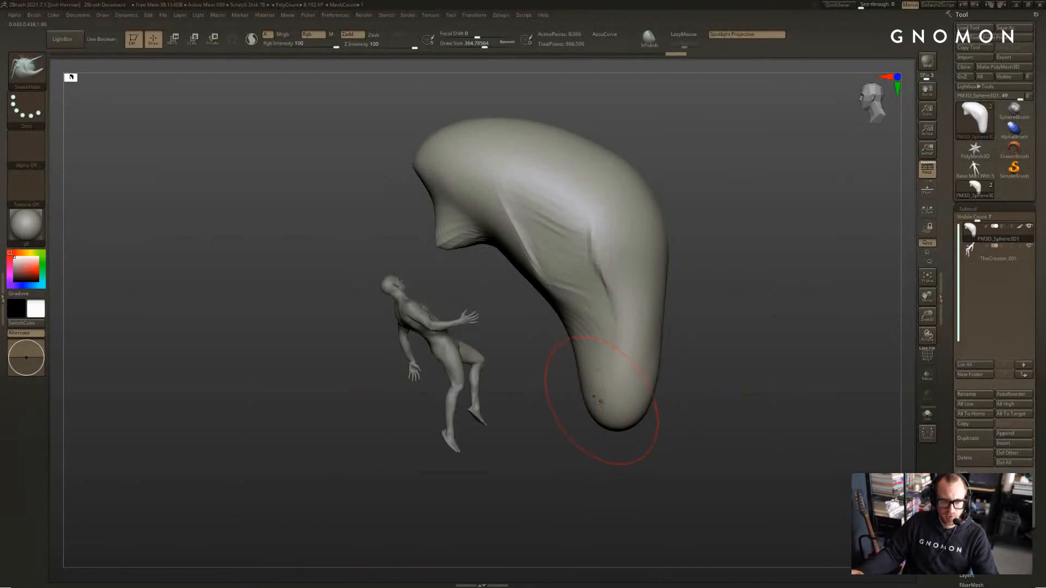
Bend the tip of the form's lower lobe forward towards the figure with the SnakeHook brush
{"action": "left_click_drag", "start_coordinate": [600, 402], "coordinate": [557, 427]}
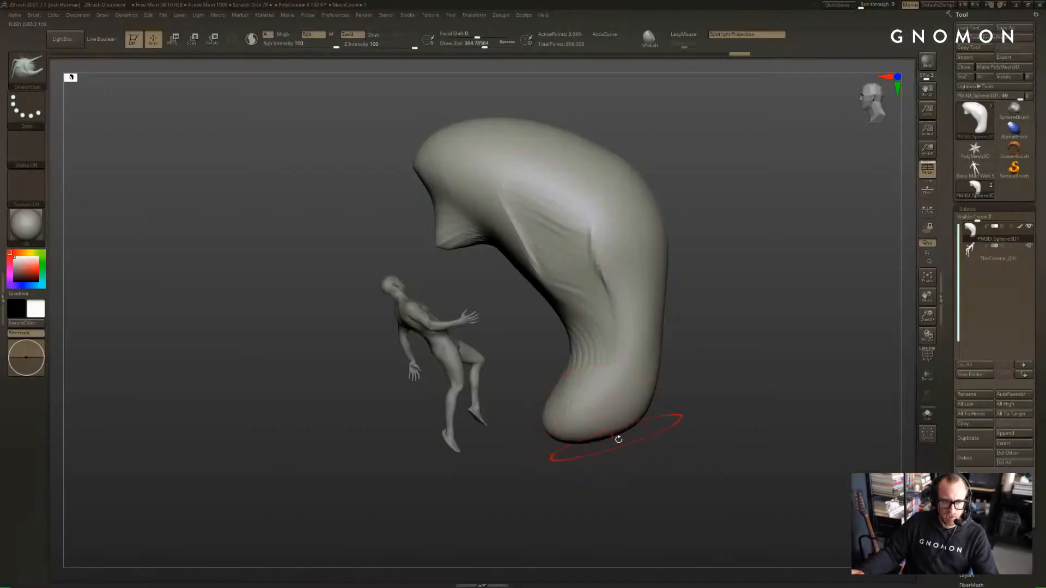
{"action": "mouse_move", "coordinate": [619, 437]}
{"action": "left_mouse_down"}
{"action": "mouse_move", "coordinate": [622, 423]}
{"action": "mouse_move", "coordinate": [482, 256]}
{"action": "left_mouse_up"}
Scale the whole form up relative to the figure with a transpose line starting at the front protrusion
{"action": "key", "text": "e"}
{"action": "left_click", "coordinate": [463, 266]}
{"action": "right_click_drag", "start_coordinate": [469, 284], "coordinate": [551, 275]}
{"action": "right_click_drag", "start_coordinate": [455, 235], "coordinate": [452, 280], "text": "ctrl"}
{"action": "mouse_move", "coordinate": [446, 279]}
{"action": "left_mouse_down"}
{"action": "mouse_move", "coordinate": [706, 306]}
{"action": "mouse_move", "coordinate": [687, 303]}
{"action": "left_mouse_up"}
{"action": "right_click_drag", "start_coordinate": [686, 303], "coordinate": [717, 275], "text": "ctrl"}
{"action": "right_click_drag", "start_coordinate": [716, 275], "coordinate": [690, 284]}
{"action": "key", "text": "ctrl+z"}
{"action": "key", "text": "ctrl+shift+z"}
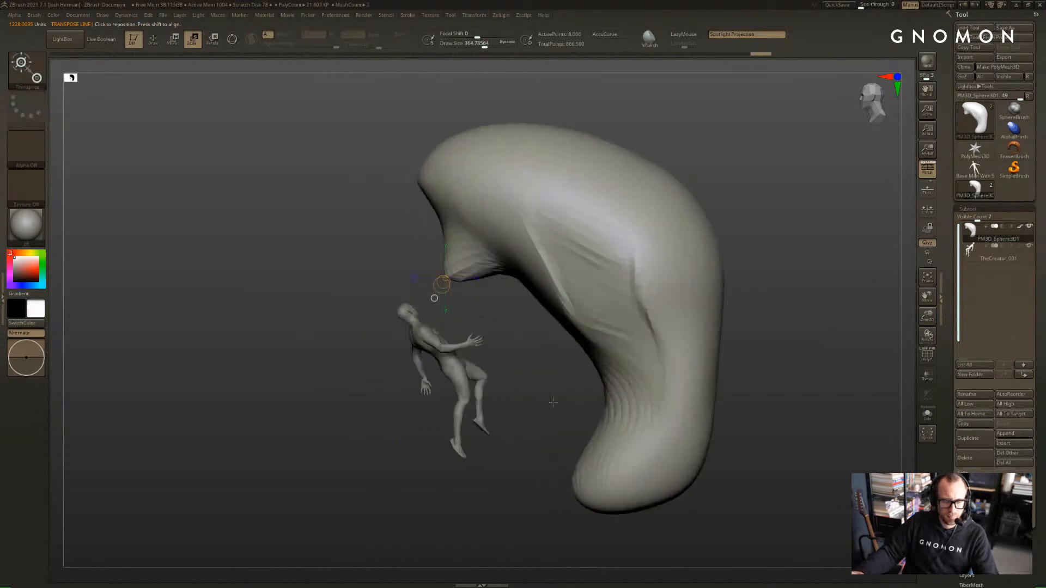
Widen the end of the lower lobe sideways into a flared base with a SnakeHook brush of size about 468
{"action": "key", "text": "q"}
{"action": "key", "text": "b"}
{"action": "key", "text": "h"}
{"action": "right_click_drag", "start_coordinate": [559, 401], "coordinate": [527, 346], "text": "alt"}
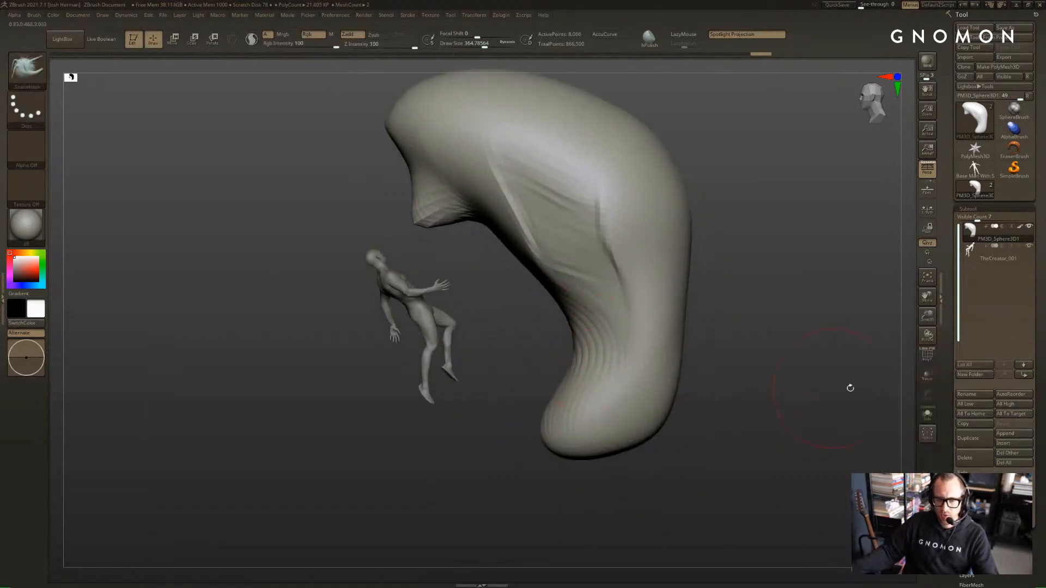
{"action": "key", "text": "s"}
{"action": "mouse_move", "coordinate": [675, 378]}
{"action": "left_mouse_down"}
{"action": "mouse_move", "coordinate": [722, 427]}
{"action": "mouse_move", "coordinate": [638, 441]}
{"action": "left_mouse_up"}
{"action": "key", "text": "shift"}
{"action": "mouse_move", "coordinate": [703, 458]}
{"action": "right_mouse_down"}
{"action": "mouse_move", "coordinate": [733, 449]}
{"action": "mouse_move", "coordinate": [699, 391]}
{"action": "right_mouse_up"}
{"action": "left_click_drag", "start_coordinate": [590, 394], "coordinate": [580, 341]}
{"action": "left_click_drag", "start_coordinate": [638, 362], "coordinate": [663, 314]}
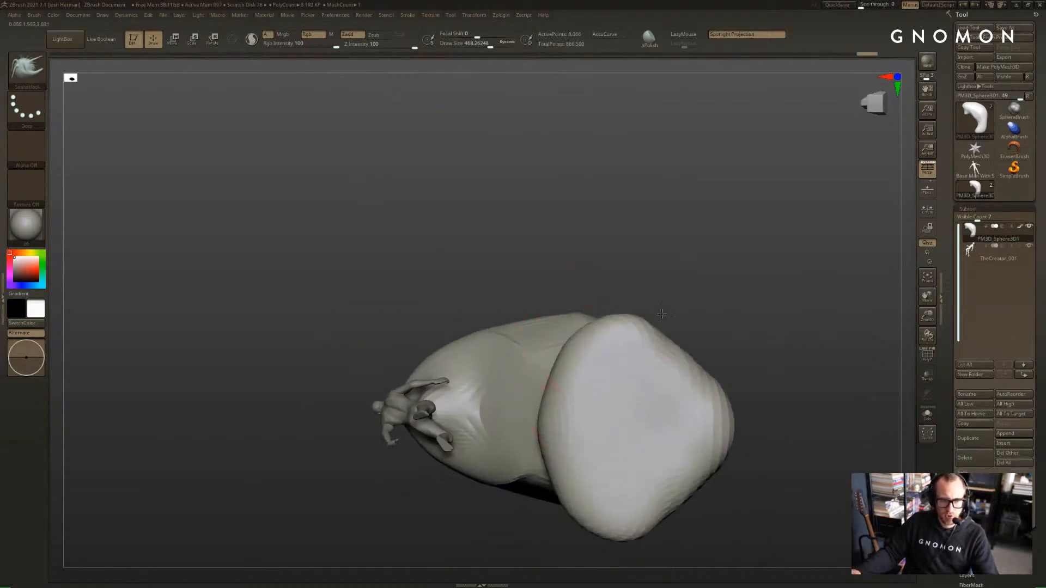
Reshape the underside of the flared base and stretch its front forward beneath the figure with the SnakeHook brush
{"action": "right_click_drag", "start_coordinate": [677, 327], "coordinate": [769, 370]}
{"action": "right_click_drag", "start_coordinate": [618, 457], "coordinate": [621, 485]}
{"action": "left_click_drag", "start_coordinate": [628, 438], "coordinate": [632, 464]}
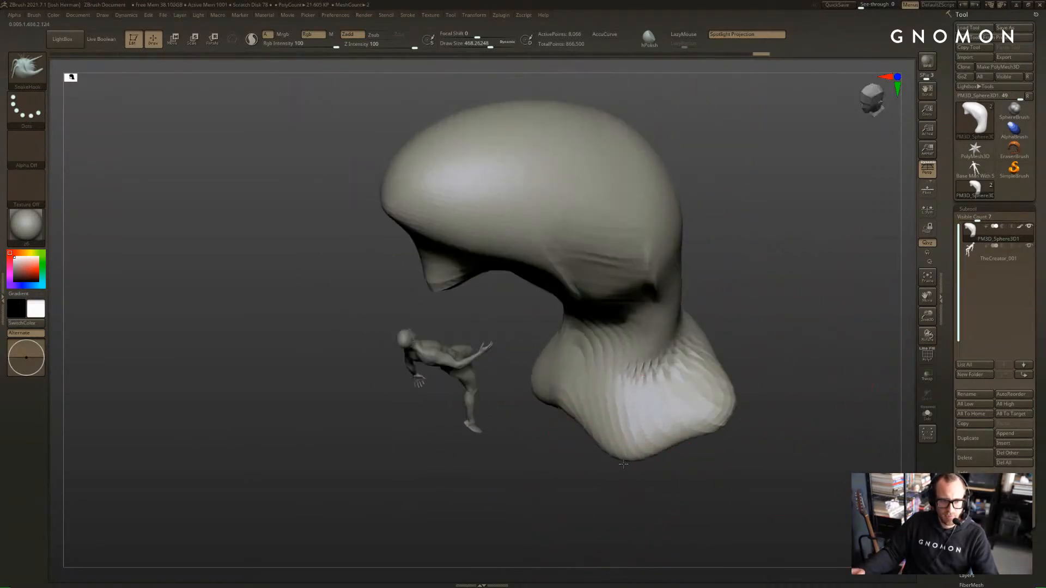
{"action": "right_click_drag", "start_coordinate": [635, 474], "coordinate": [648, 354]}
{"action": "left_click_drag", "start_coordinate": [653, 416], "coordinate": [649, 444], "text": "shift"}
{"action": "right_click_drag", "start_coordinate": [662, 422], "coordinate": [617, 316], "text": "alt"}
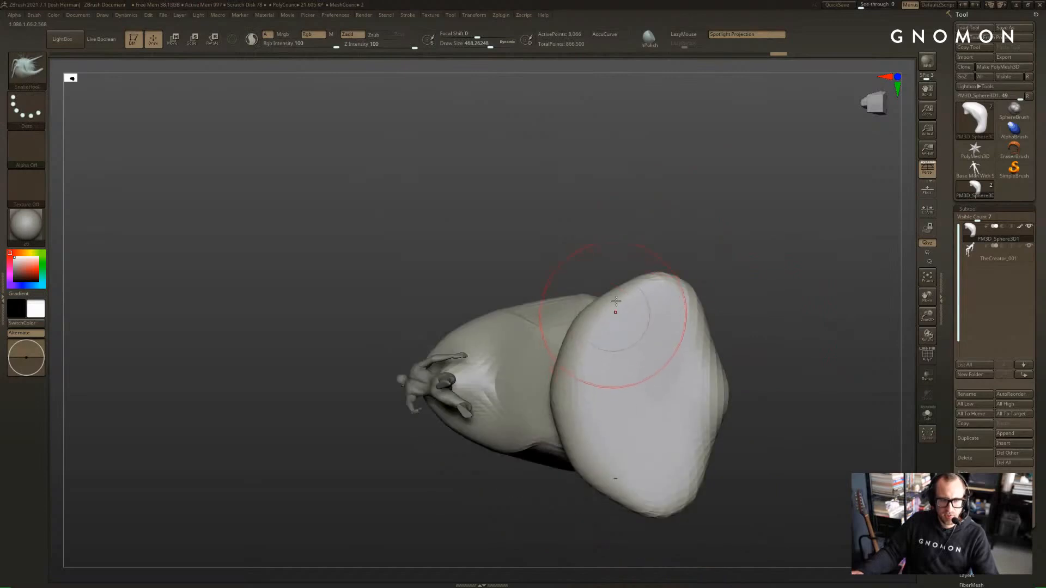
{"action": "left_click_drag", "start_coordinate": [614, 308], "coordinate": [588, 289]}
{"action": "mouse_move", "coordinate": [582, 329]}
{"action": "left_mouse_down"}
{"action": "mouse_move", "coordinate": [563, 333]}
{"action": "mouse_move", "coordinate": [539, 374]}
{"action": "mouse_move", "coordinate": [559, 389]}
{"action": "left_mouse_up"}
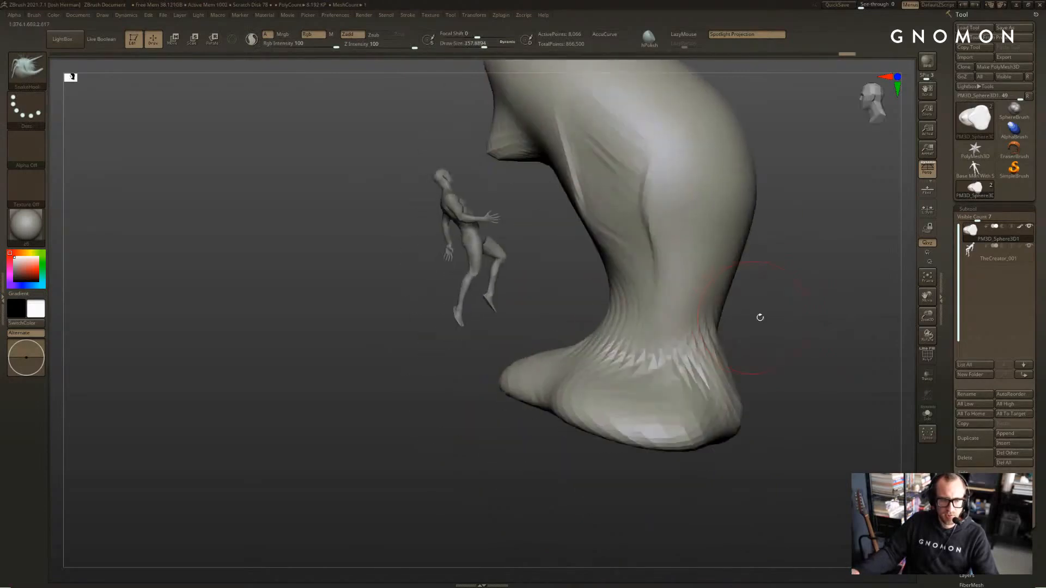
{"action": "right_click_drag", "start_coordinate": [760, 317], "coordinate": [747, 323]}
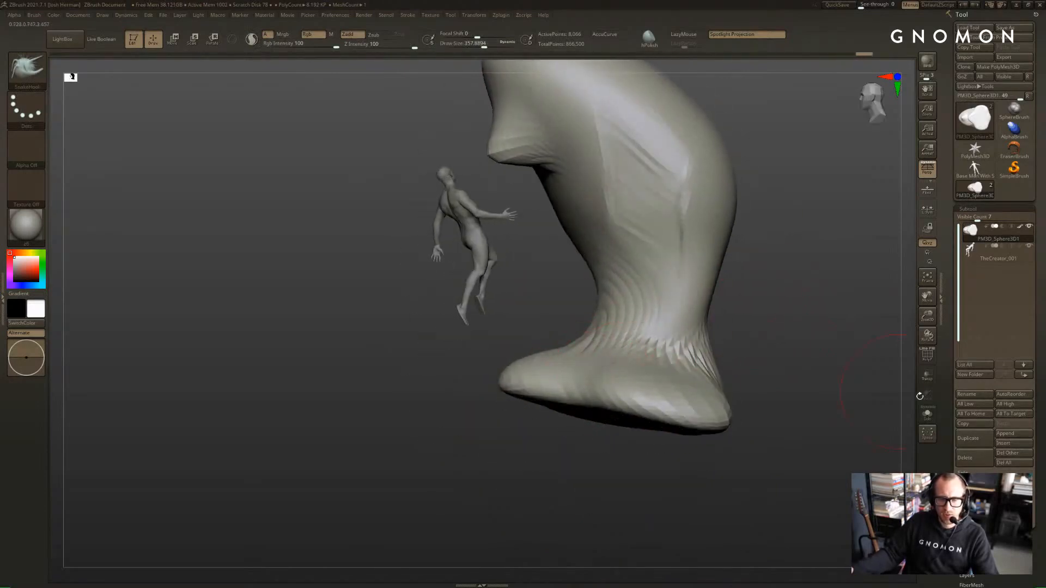
Open the DynaMesh settings in the form's geometry options
{"action": "left_click", "coordinate": [943, 424]}
{"action": "scroll", "coordinate": [980, 398], "scroll_direction": "down", "scroll_amount": 3}
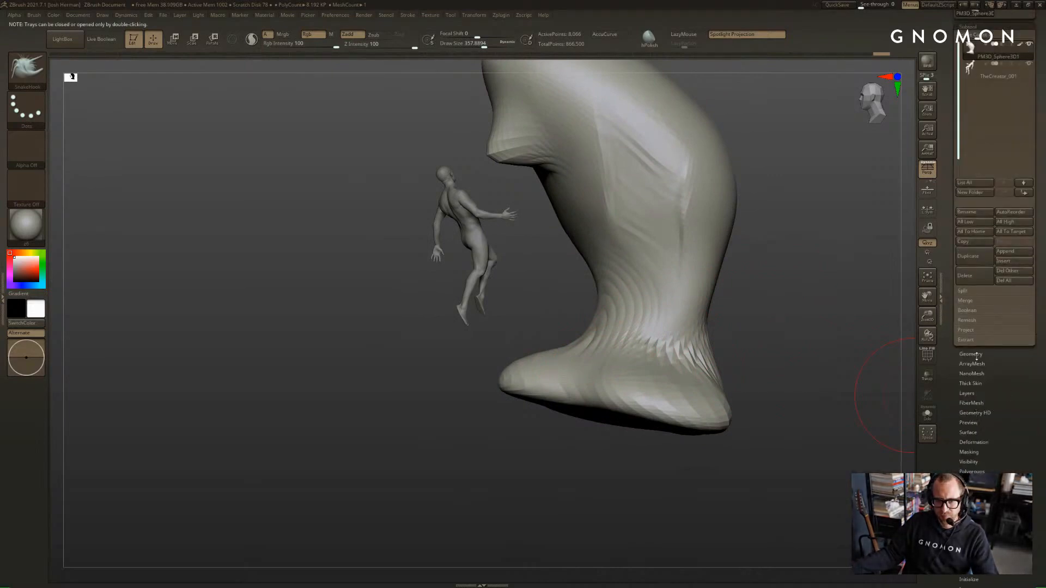
{"action": "left_click", "coordinate": [973, 355]}
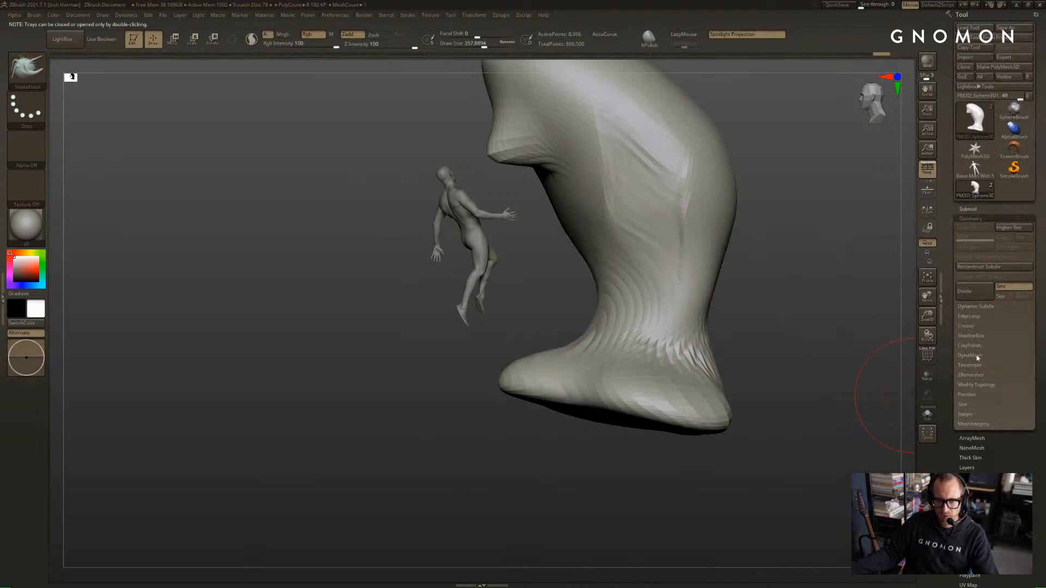
{"action": "left_click", "coordinate": [975, 356]}
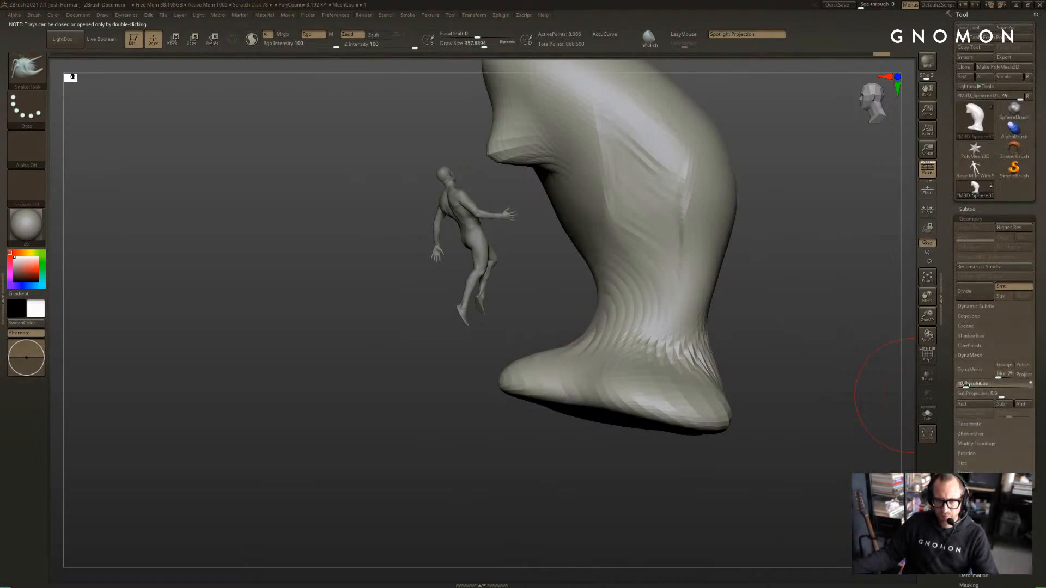
Try DynaMesh on the form at higher trial resolutions, undoing each remesh
{"action": "left_click", "coordinate": [977, 372]}
{"action": "left_click_drag", "start_coordinate": [850, 345], "coordinate": [804, 357], "text": "alt"}
{"action": "key", "text": "shift+f"}
{"action": "key", "text": "shift+f"}
{"action": "key", "text": "ctrl+z"}
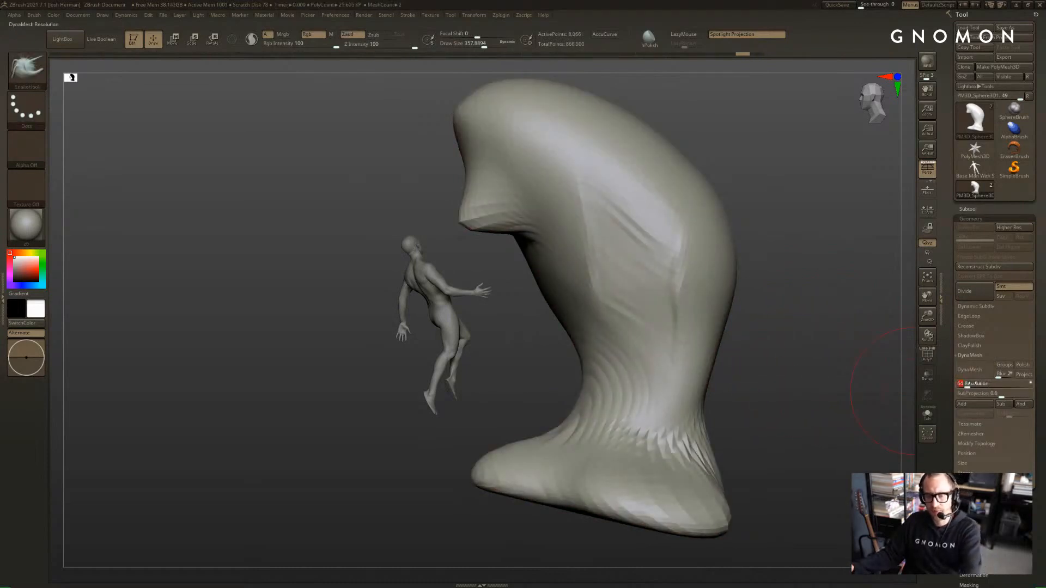
{"action": "left_click", "coordinate": [969, 373]}
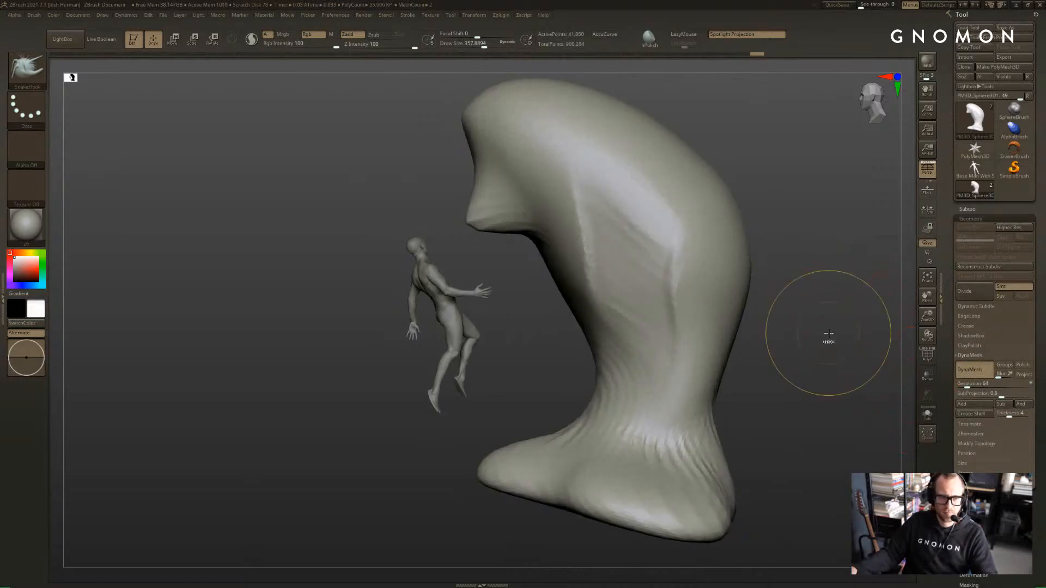
{"action": "key", "text": "ctrl+z"}
Remesh the form with DynaMesh at resolution 32, checking its polygon wireframe before hiding it again
{"action": "key", "text": "shift+f"}
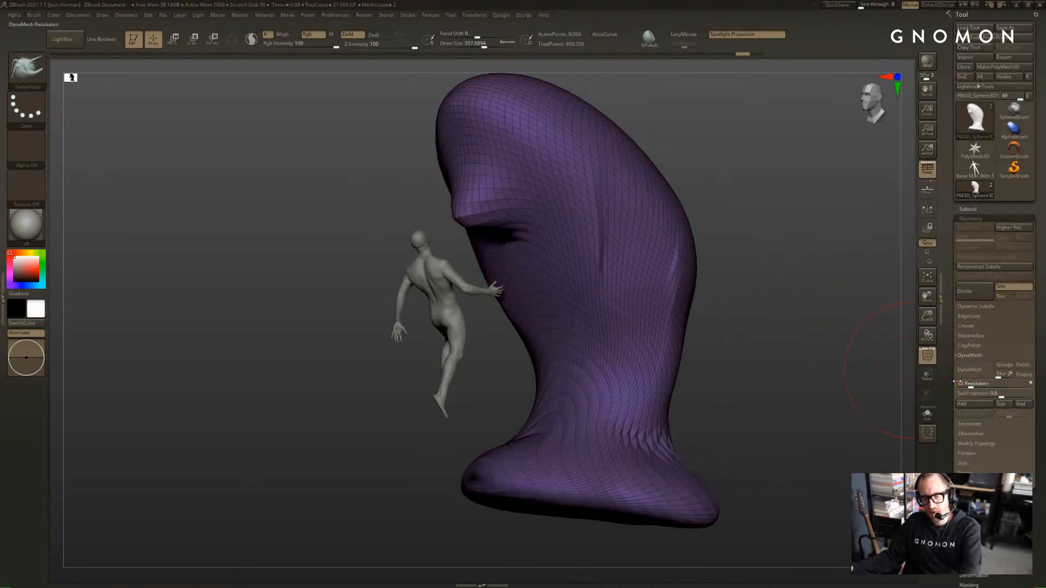
{"action": "left_click_drag", "start_coordinate": [911, 373], "coordinate": [928, 375]}
{"action": "left_click", "coordinate": [970, 374]}
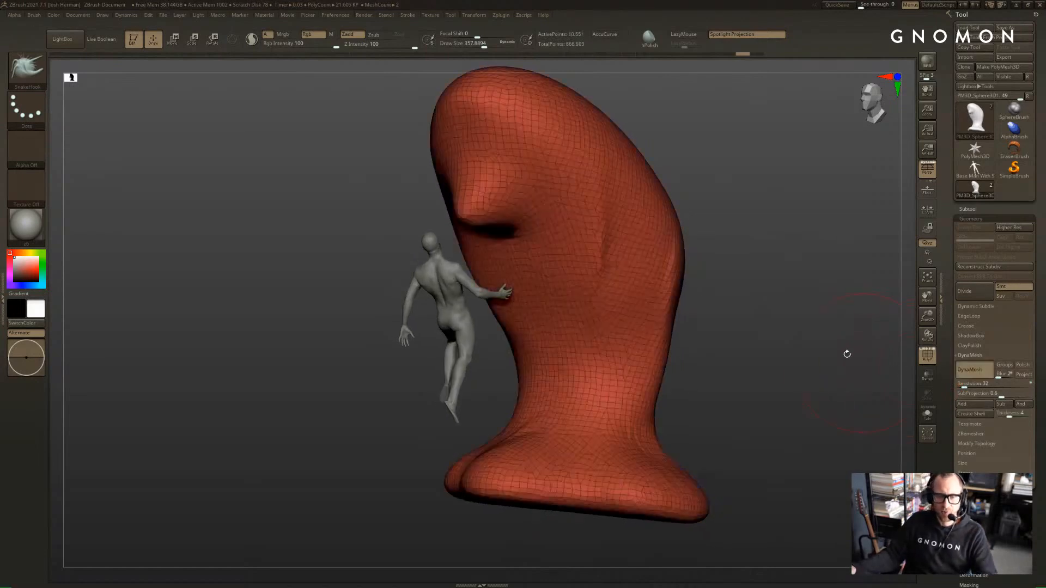
{"action": "mouse_move", "coordinate": [832, 339]}
{"action": "left_mouse_down"}
{"action": "mouse_move", "coordinate": [829, 374]}
{"action": "mouse_move", "coordinate": [779, 328]}
{"action": "left_mouse_up"}
{"action": "key", "text": "shift+f"}
Carve creases around the base of the front protrusion with a small DamStandard brush
{"action": "key", "text": "b"}
{"action": "key", "text": "d"}
{"action": "key", "text": "s"}
{"action": "key", "text": "s"}
{"action": "mouse_move", "coordinate": [632, 210]}
{"action": "left_mouse_down"}
{"action": "mouse_move", "coordinate": [656, 173]}
{"action": "mouse_move", "coordinate": [643, 199]}
{"action": "mouse_move", "coordinate": [678, 198]}
{"action": "left_mouse_up"}
{"action": "key", "text": "s"}
{"action": "key", "text": "s"}
{"action": "left_click_drag", "start_coordinate": [514, 227], "coordinate": [469, 246]}
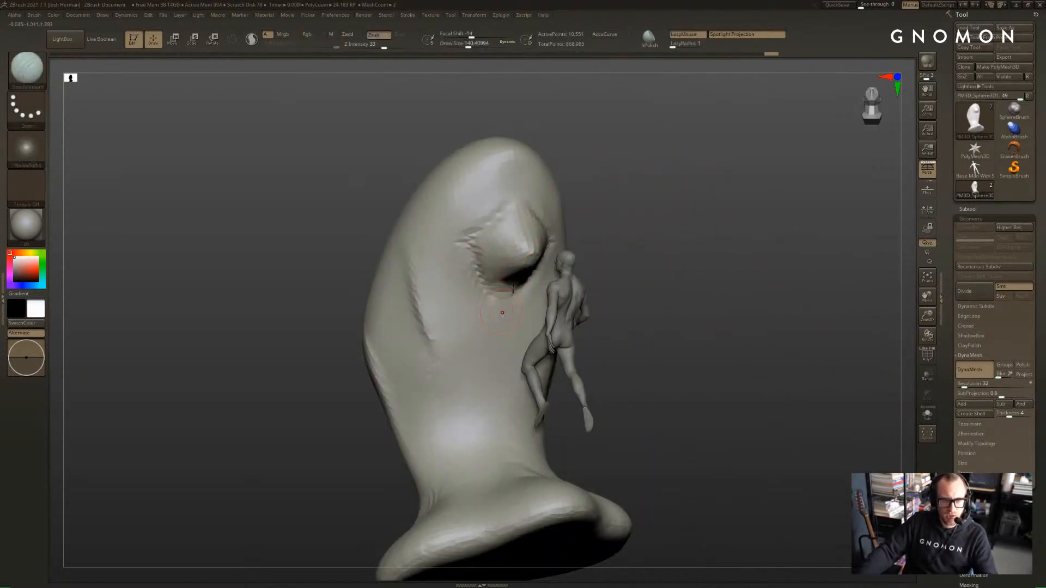
{"action": "left_click_drag", "start_coordinate": [654, 234], "coordinate": [532, 263]}
Smooth the front protrusion and reshape it into a pointed nose-like wedge with the Move brush
{"action": "left_click_drag", "start_coordinate": [693, 192], "coordinate": [641, 202]}
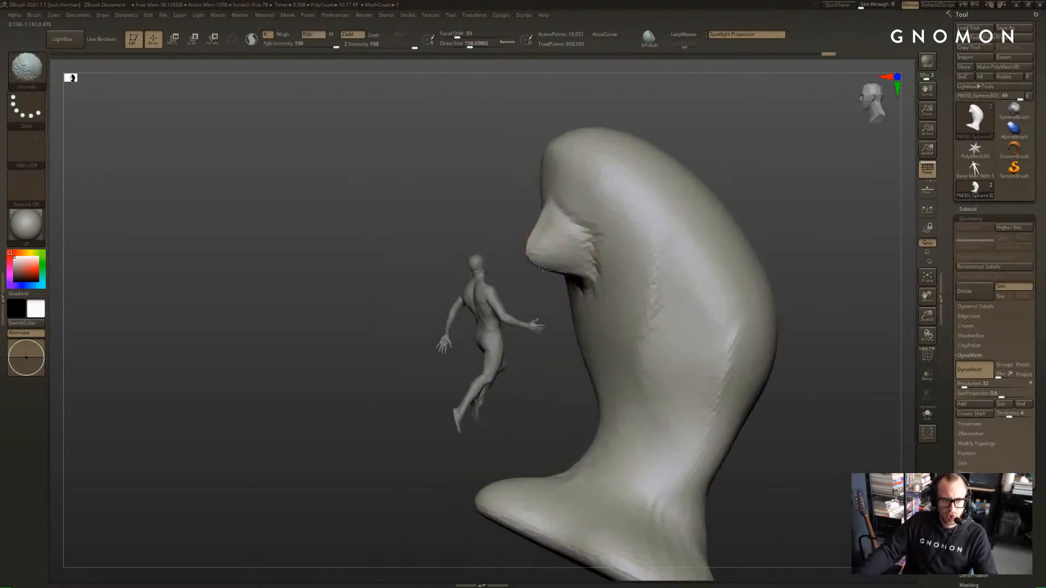
{"action": "left_click_drag", "start_coordinate": [543, 238], "coordinate": [548, 251]}
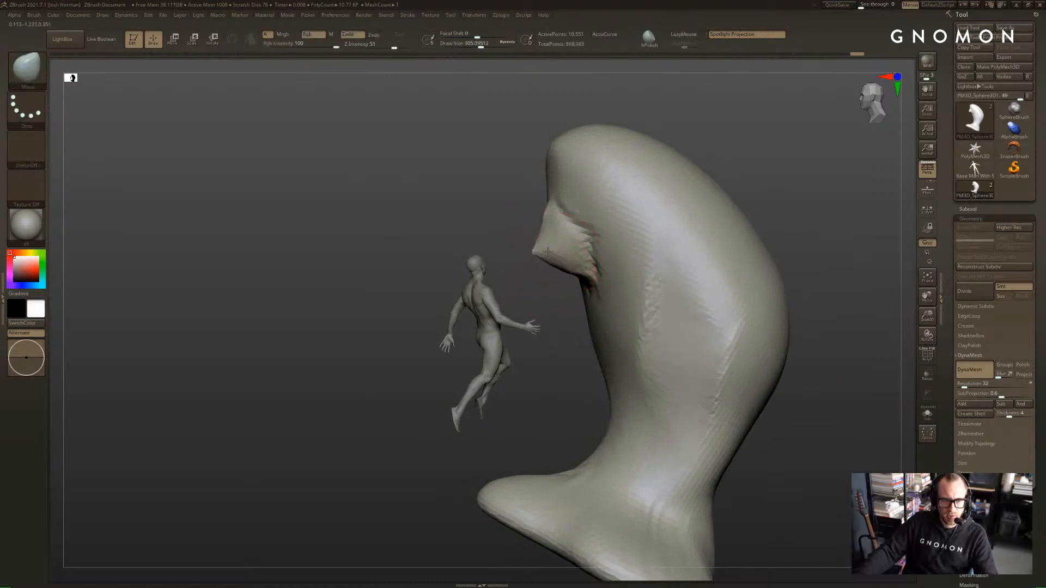
{"action": "right_click_drag", "start_coordinate": [547, 228], "coordinate": [535, 243]}
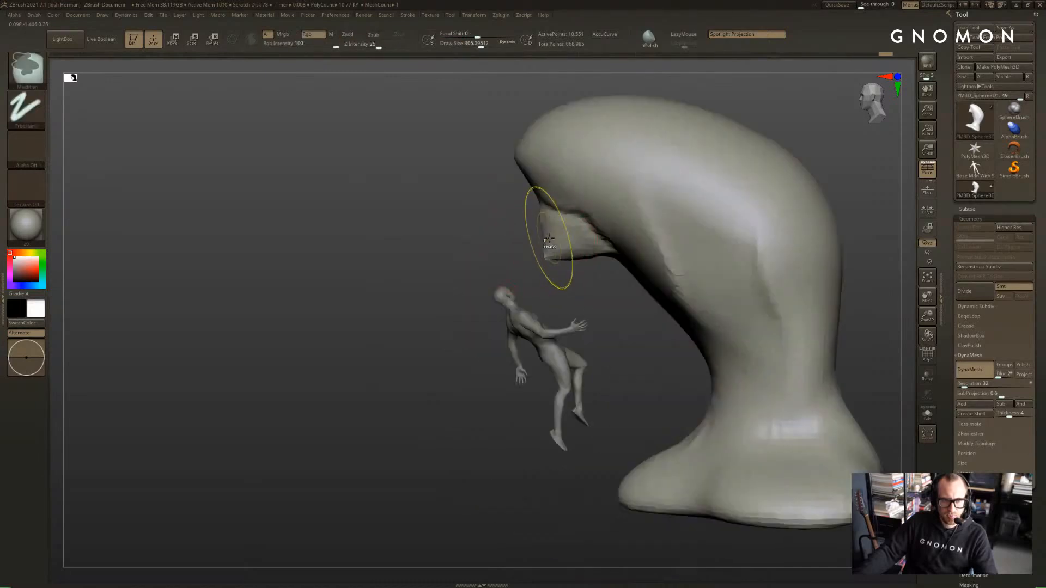
{"action": "left_click_drag", "start_coordinate": [583, 261], "coordinate": [584, 258]}
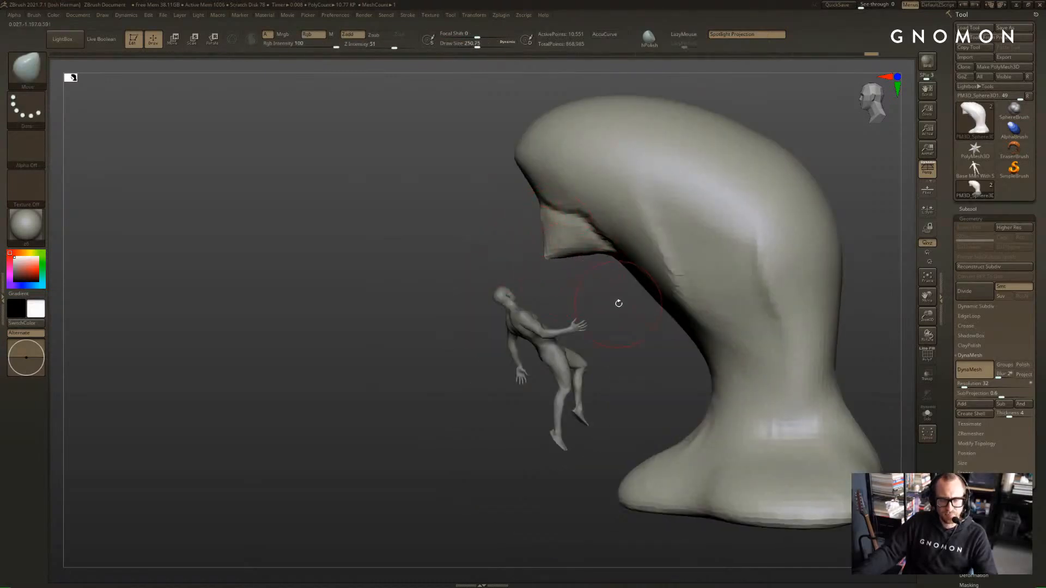
Check the concept sketch in Photoshop and build up volume below the nose in ZBrush with the ClayBuildup brush
{"action": "key", "text": "alt+Tab"}
{"action": "key", "text": "alt+Tab"}
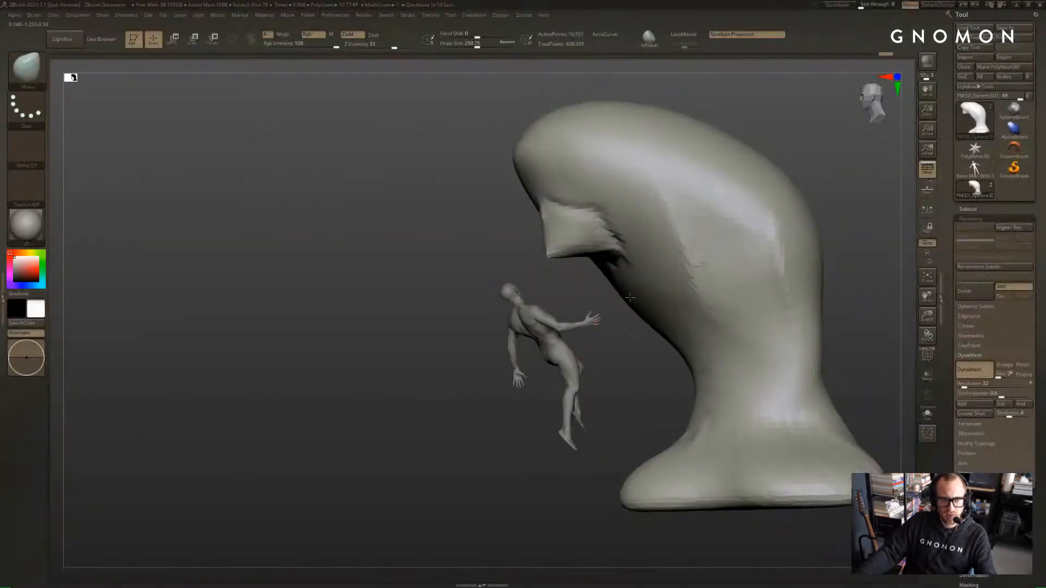
{"action": "key", "text": "b"}
{"action": "key", "text": "c"}
{"action": "key", "text": "b"}
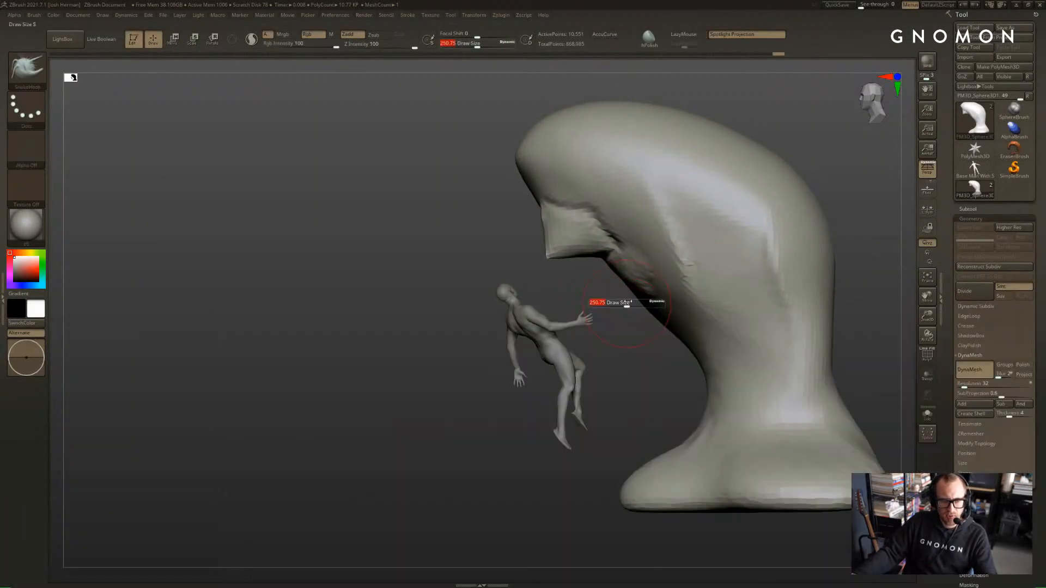
Recheck the Photoshop sketch and pull the area below the nose into a rounded chin with a SnakeHook brush of size about 452
{"action": "key", "text": "alt+Tab"}
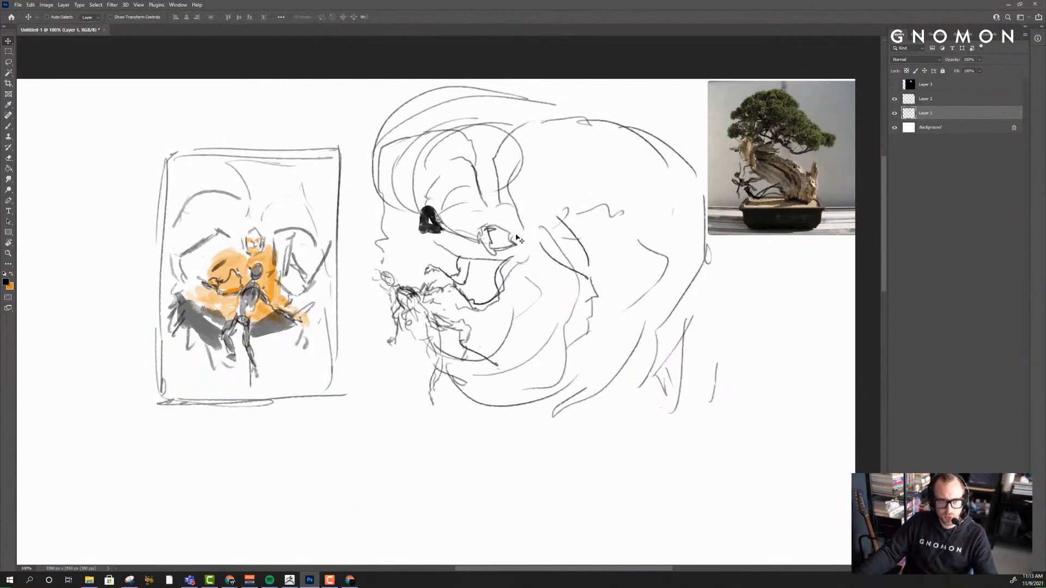
{"action": "key", "text": "alt+Tab"}
{"action": "key", "text": "alt+Tab"}
{"action": "key", "text": "alt+Tab"}
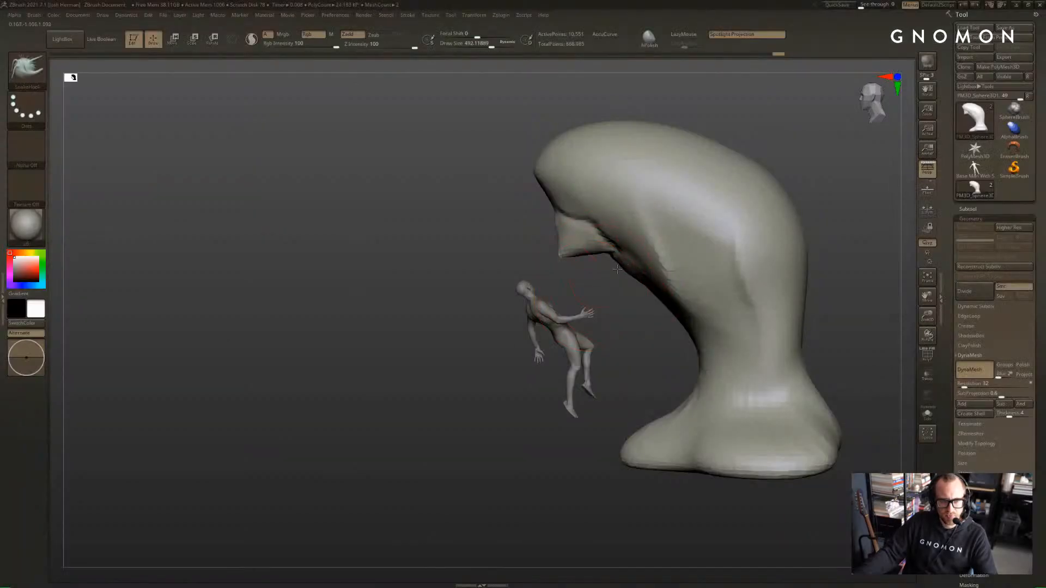
{"action": "left_click_drag", "start_coordinate": [617, 269], "coordinate": [636, 287]}
{"action": "left_click_drag", "start_coordinate": [619, 352], "coordinate": [620, 342]}
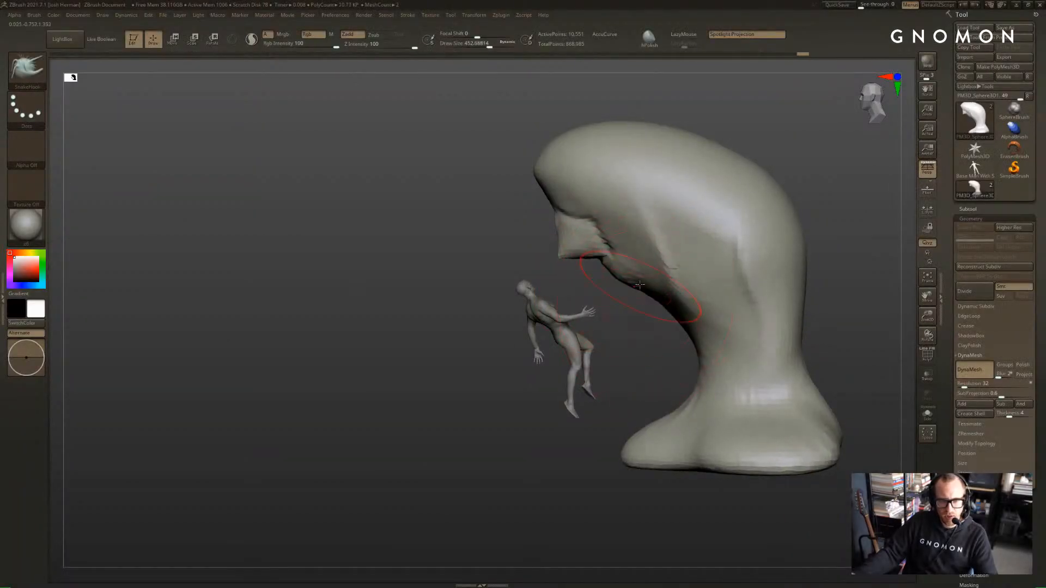
{"action": "mouse_move", "coordinate": [636, 289]}
{"action": "left_mouse_down"}
{"action": "mouse_move", "coordinate": [655, 336]}
{"action": "mouse_move", "coordinate": [675, 319]}
{"action": "left_mouse_up"}
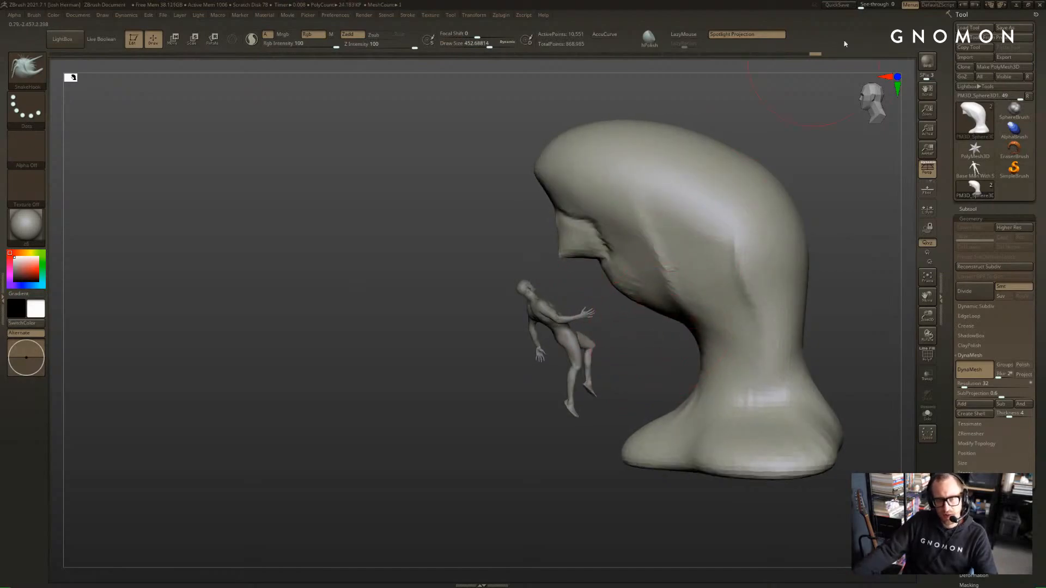
Raise the See-through value and line the form up over the Photoshop sketch to compare their proportions
{"action": "left_click_drag", "start_coordinate": [862, 7], "coordinate": [875, 7]}
{"action": "mouse_move", "coordinate": [833, 305]}
{"action": "left_mouse_down", "text": "alt"}
{"action": "mouse_move", "coordinate": [570, 312]}
{"action": "mouse_move", "coordinate": [599, 307]}
{"action": "mouse_move", "coordinate": [668, 335]}
{"action": "left_mouse_up", "text": "alt"}
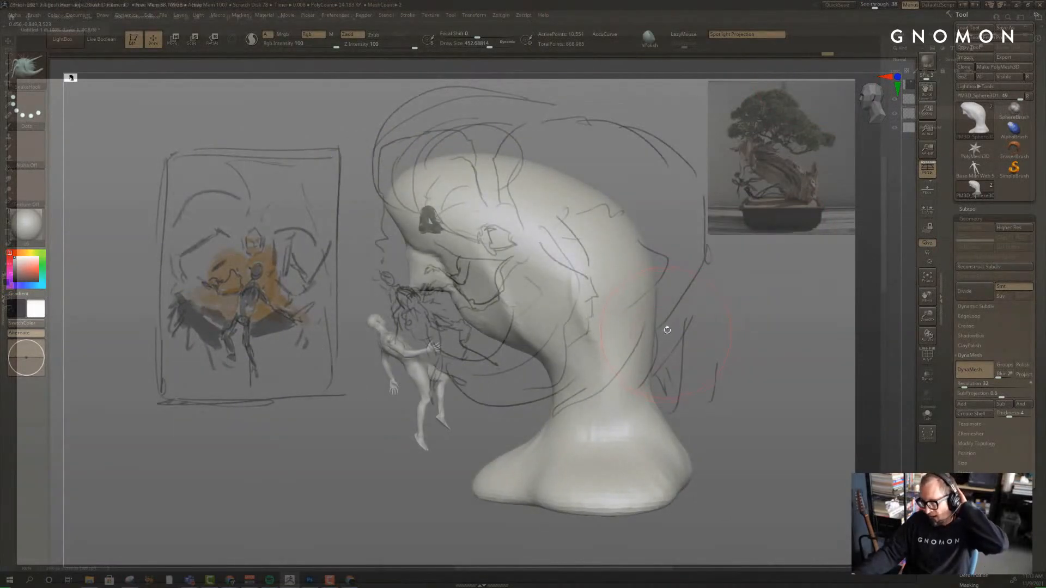
{"action": "left_click_drag", "start_coordinate": [700, 295], "coordinate": [786, 309], "text": "alt"}
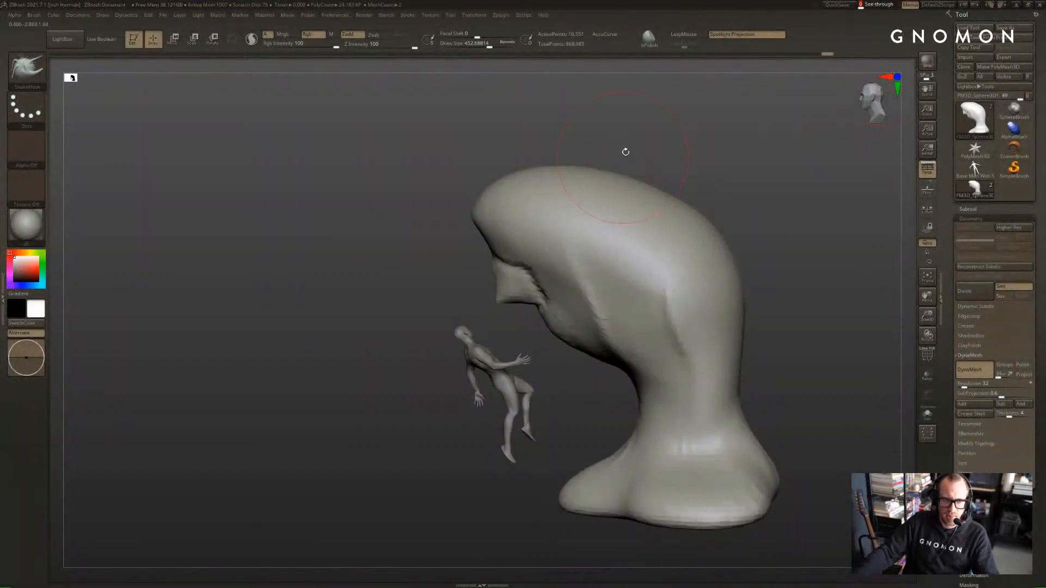
Build up volume over the forehead and brow with a ClayBuildup brush of size about 533
{"action": "key", "text": "s"}
{"action": "left_click_drag", "start_coordinate": [486, 198], "coordinate": [491, 198]}
{"action": "left_click_drag", "start_coordinate": [436, 164], "coordinate": [535, 166]}
{"action": "key", "text": "b"}
{"action": "key", "text": "c"}
{"action": "key", "text": "b"}
{"action": "mouse_move", "coordinate": [547, 214]}
{"action": "left_mouse_down"}
{"action": "mouse_move", "coordinate": [580, 131]}
{"action": "mouse_move", "coordinate": [605, 218]}
{"action": "mouse_move", "coordinate": [635, 248]}
{"action": "left_mouse_up"}
{"action": "mouse_move", "coordinate": [591, 139]}
{"action": "left_mouse_down"}
{"action": "mouse_move", "coordinate": [621, 146]}
{"action": "mouse_move", "coordinate": [763, 240]}
{"action": "left_mouse_up"}
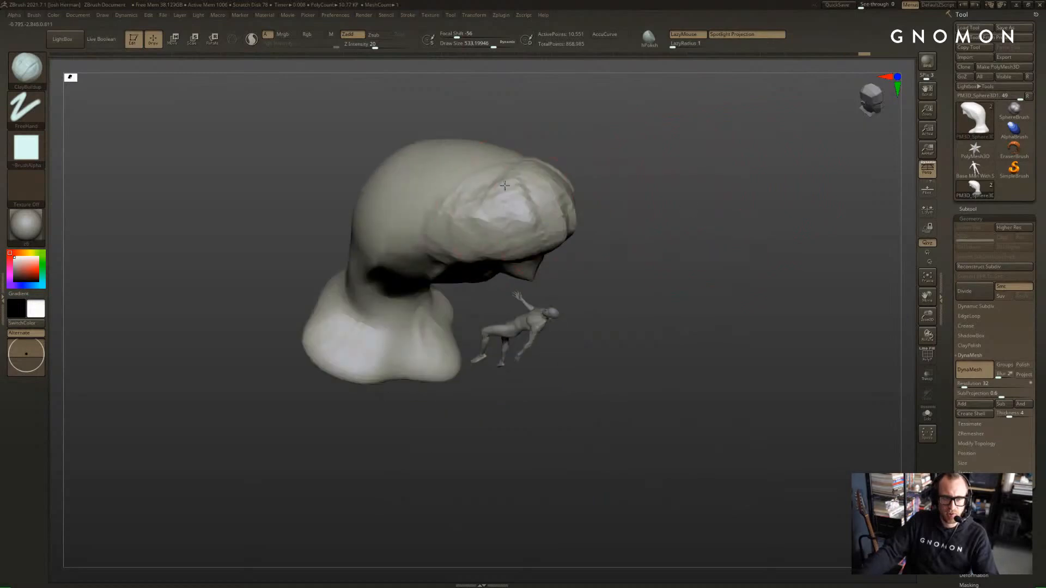
Add clay mass across the crown and side of the head and smooth the strokes
{"action": "mouse_move", "coordinate": [504, 185]}
{"action": "left_mouse_down"}
{"action": "mouse_move", "coordinate": [480, 158]}
{"action": "mouse_move", "coordinate": [441, 158]}
{"action": "left_mouse_up"}
{"action": "left_click_drag", "start_coordinate": [414, 218], "coordinate": [488, 155]}
{"action": "mouse_move", "coordinate": [621, 169]}
{"action": "left_mouse_down", "text": "alt"}
{"action": "mouse_move", "coordinate": [631, 231]}
{"action": "mouse_move", "coordinate": [669, 261]}
{"action": "left_mouse_up", "text": "alt"}
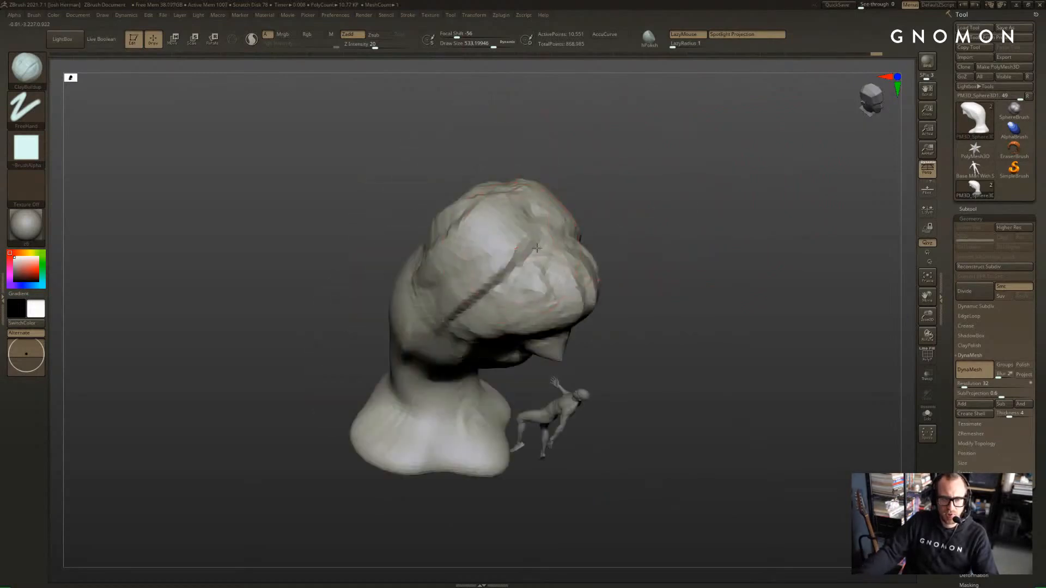
{"action": "mouse_move", "coordinate": [536, 248]}
{"action": "left_mouse_down"}
{"action": "mouse_move", "coordinate": [498, 293]}
{"action": "mouse_move", "coordinate": [439, 283]}
{"action": "left_mouse_up"}
{"action": "left_click_drag", "start_coordinate": [643, 243], "coordinate": [616, 185]}
{"action": "left_click_drag", "start_coordinate": [491, 235], "coordinate": [525, 243], "text": "shift"}
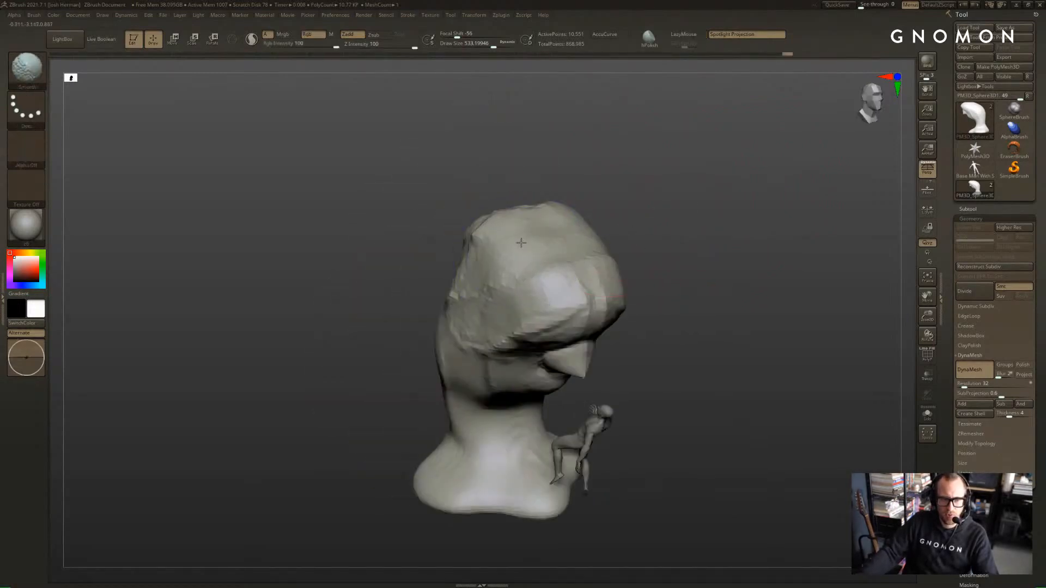
Build up the cheek and jaw behind the nose with a smaller ClayBuildup brush
{"action": "mouse_move", "coordinate": [730, 224]}
{"action": "left_mouse_down"}
{"action": "mouse_move", "coordinate": [661, 233]}
{"action": "mouse_move", "coordinate": [597, 140]}
{"action": "left_mouse_up"}
{"action": "left_click_drag", "start_coordinate": [698, 151], "coordinate": [763, 169]}
{"action": "mouse_move", "coordinate": [763, 169]}
{"action": "left_mouse_down", "text": "alt"}
{"action": "mouse_move", "coordinate": [817, 288]}
{"action": "mouse_move", "coordinate": [717, 156]}
{"action": "mouse_move", "coordinate": [747, 229]}
{"action": "mouse_move", "coordinate": [741, 210]}
{"action": "mouse_move", "coordinate": [770, 225]}
{"action": "mouse_move", "coordinate": [604, 240]}
{"action": "left_mouse_up", "text": "alt"}
{"action": "mouse_move", "coordinate": [144, 83]}
{"action": "left_mouse_down", "text": "ctrl"}
{"action": "mouse_move", "coordinate": [218, 390]}
{"action": "mouse_move", "coordinate": [255, 392]}
{"action": "left_mouse_up", "text": "ctrl"}
{"action": "mouse_move", "coordinate": [800, 276]}
{"action": "left_mouse_down", "text": "alt"}
{"action": "mouse_move", "coordinate": [783, 282]}
{"action": "mouse_move", "coordinate": [803, 276]}
{"action": "mouse_move", "coordinate": [850, 290]}
{"action": "mouse_move", "coordinate": [821, 294]}
{"action": "mouse_move", "coordinate": [844, 290]}
{"action": "left_mouse_up", "text": "alt"}
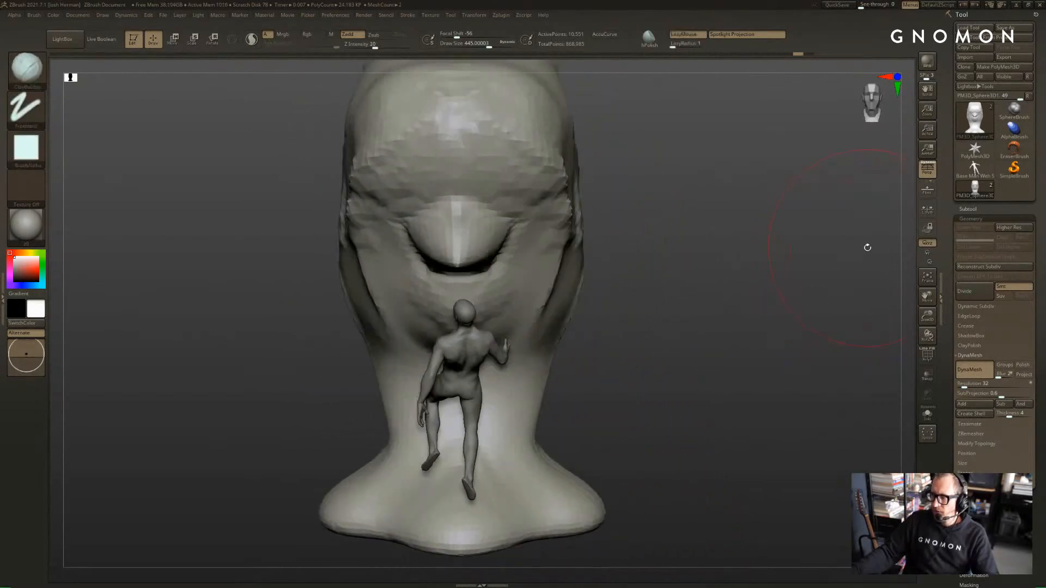
{"action": "left_click_drag", "start_coordinate": [858, 245], "coordinate": [843, 241]}
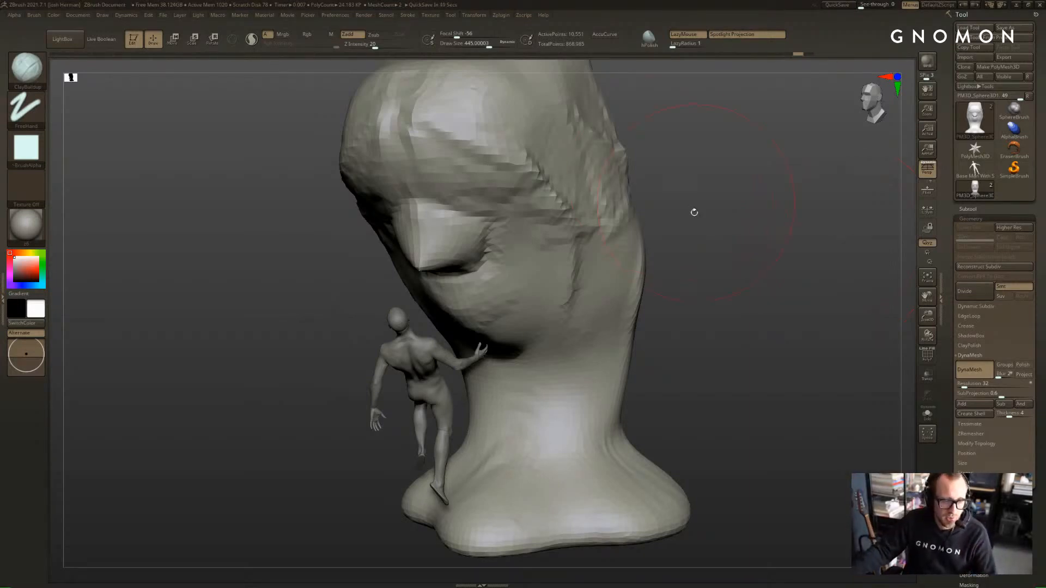
{"action": "left_click_drag", "start_coordinate": [694, 213], "coordinate": [643, 240], "text": "alt"}
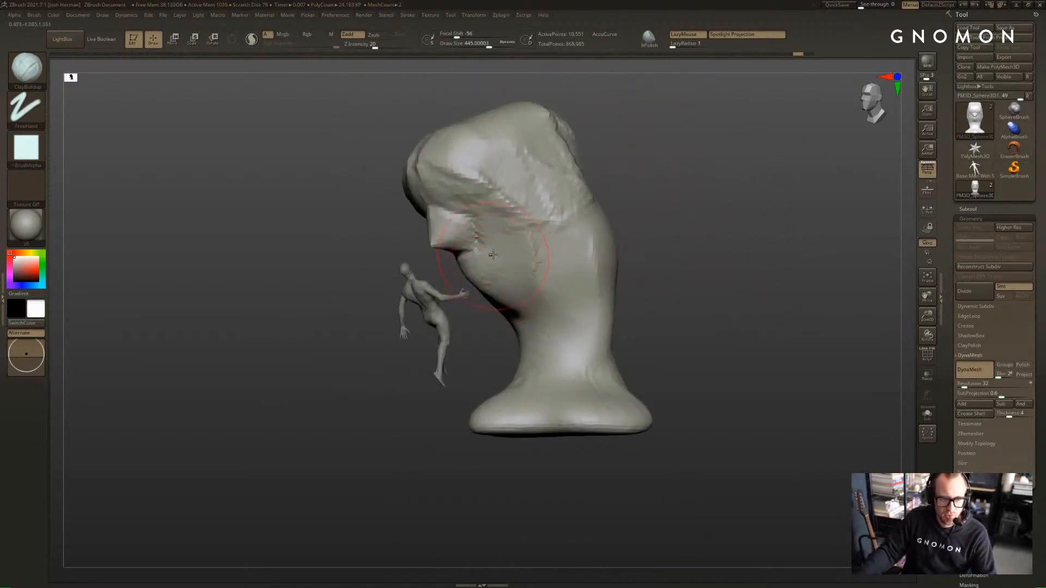
{"action": "left_click_drag", "start_coordinate": [493, 255], "coordinate": [522, 305]}
{"action": "left_click_drag", "start_coordinate": [504, 264], "coordinate": [494, 246]}
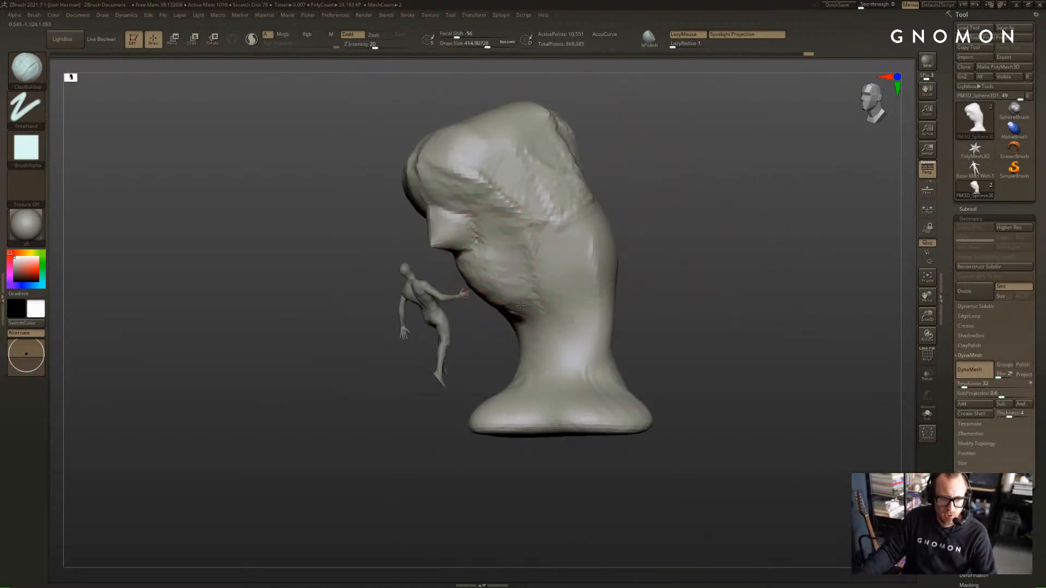
Smooth the area under the jaw and build up long vertical ridges down the neck with a ClayBuildup brush of size about 245
{"action": "left_click_drag", "start_coordinate": [521, 306], "coordinate": [520, 301]}
{"action": "right_click_drag", "start_coordinate": [523, 304], "coordinate": [571, 288]}
{"action": "mouse_move", "coordinate": [513, 350]}
{"action": "right_mouse_down"}
{"action": "mouse_move", "coordinate": [549, 330]}
{"action": "mouse_move", "coordinate": [561, 339]}
{"action": "right_mouse_up"}
{"action": "key", "text": "s"}
{"action": "mouse_move", "coordinate": [537, 354]}
{"action": "left_mouse_down", "text": "shift"}
{"action": "mouse_move", "coordinate": [530, 390]}
{"action": "mouse_move", "coordinate": [515, 384]}
{"action": "left_mouse_up", "text": "shift"}
{"action": "left_click_drag", "start_coordinate": [553, 340], "coordinate": [548, 386]}
{"action": "left_click_drag", "start_coordinate": [570, 402], "coordinate": [574, 306]}
{"action": "key", "text": "alt+Tab"}
{"action": "key", "text": "alt+Tab"}
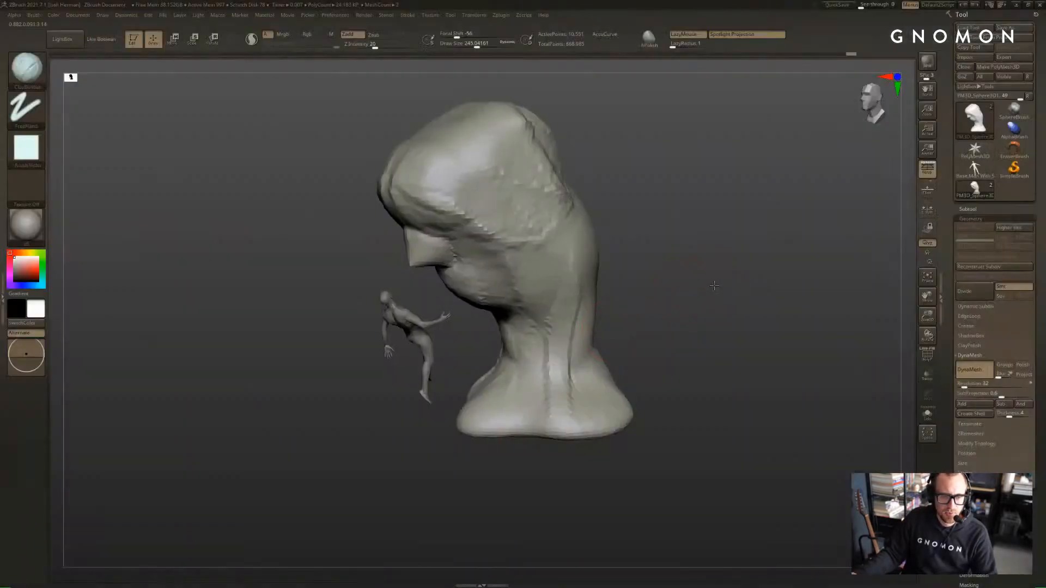
Check the Photoshop sketch and pull the back of the neck outward into a rounded hump with a SnakeHook brush of size about 977
{"action": "mouse_move", "coordinate": [718, 286]}
{"action": "right_mouse_down"}
{"action": "mouse_move", "coordinate": [708, 260]}
{"action": "mouse_move", "coordinate": [682, 273]}
{"action": "right_mouse_up"}
{"action": "key", "text": "b"}
{"action": "key", "text": "s"}
{"action": "key", "text": "h"}
{"action": "key", "text": "alt+Tab"}
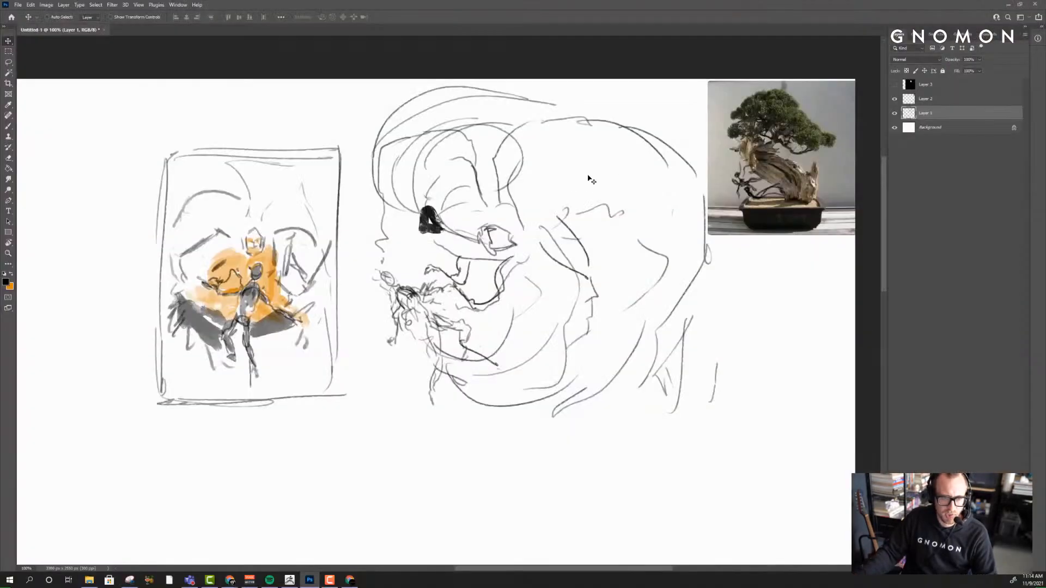
{"action": "key", "text": "alt+Tab"}
{"action": "key", "text": "s"}
{"action": "left_click_drag", "start_coordinate": [596, 254], "coordinate": [627, 255]}
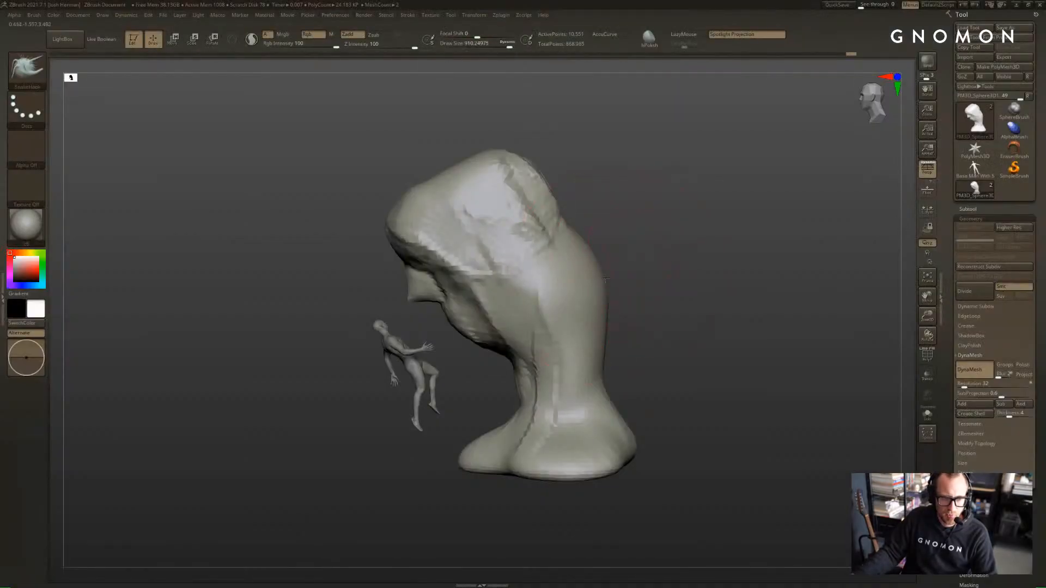
{"action": "left_click_drag", "start_coordinate": [564, 257], "coordinate": [602, 211]}
{"action": "left_click_drag", "start_coordinate": [607, 330], "coordinate": [630, 339]}
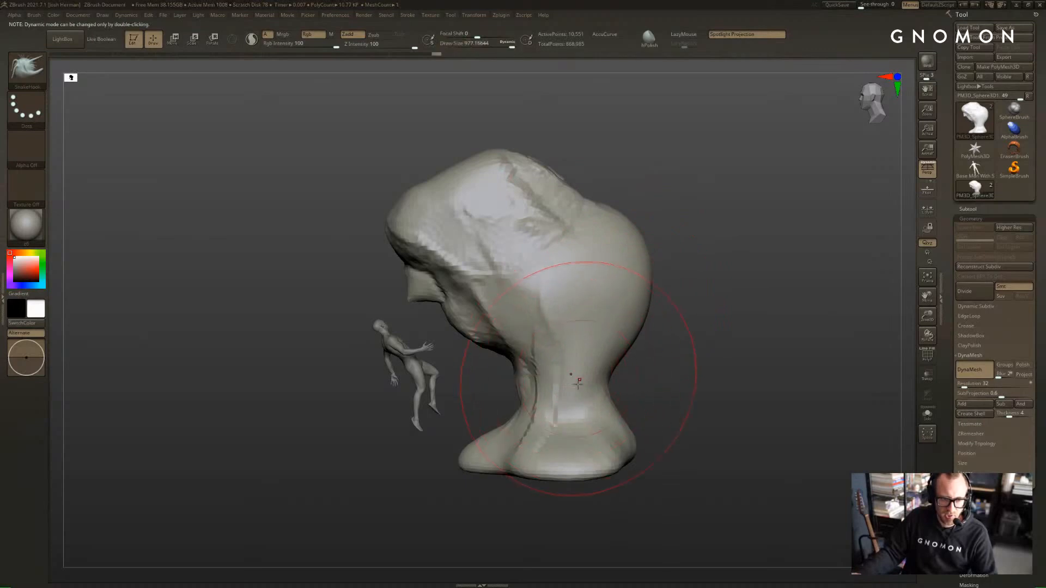
Pull the lower neck back, stretch the front of the base forward into a long toe, and smooth the back contour
{"action": "left_click_drag", "start_coordinate": [561, 392], "coordinate": [589, 410]}
{"action": "key", "text": "alt+Tab"}
{"action": "key", "text": "alt+Tab"}
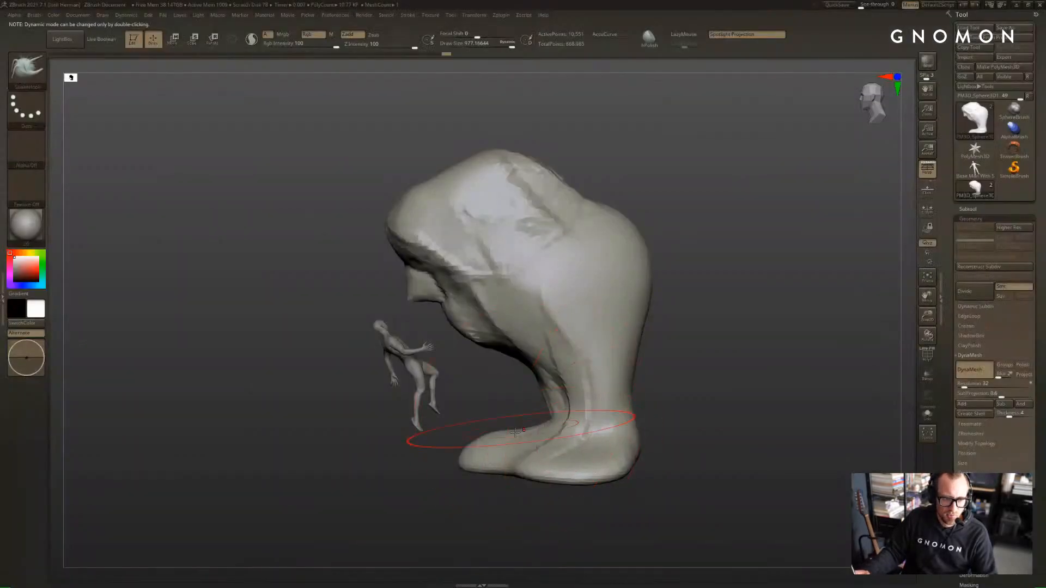
{"action": "left_click_drag", "start_coordinate": [520, 433], "coordinate": [504, 475]}
{"action": "left_click_drag", "start_coordinate": [617, 454], "coordinate": [638, 466]}
{"action": "mouse_move", "coordinate": [708, 397]}
{"action": "left_mouse_down"}
{"action": "mouse_move", "coordinate": [677, 391]}
{"action": "mouse_move", "coordinate": [677, 354]}
{"action": "left_mouse_up"}
{"action": "left_click_drag", "start_coordinate": [661, 308], "coordinate": [688, 305]}
{"action": "mouse_move", "coordinate": [759, 407]}
{"action": "left_mouse_down"}
{"action": "mouse_move", "coordinate": [747, 416]}
{"action": "mouse_move", "coordinate": [733, 357]}
{"action": "left_mouse_up"}
{"action": "mouse_move", "coordinate": [733, 357]}
{"action": "left_mouse_down"}
{"action": "mouse_move", "coordinate": [757, 362]}
{"action": "mouse_move", "coordinate": [725, 365]}
{"action": "left_mouse_up"}
{"action": "left_click_drag", "start_coordinate": [653, 362], "coordinate": [653, 384], "text": "shift"}
{"action": "mouse_move", "coordinate": [582, 445]}
{"action": "left_mouse_down"}
{"action": "mouse_move", "coordinate": [578, 425]}
{"action": "mouse_move", "coordinate": [710, 349]}
{"action": "mouse_move", "coordinate": [513, 415]}
{"action": "left_mouse_up"}
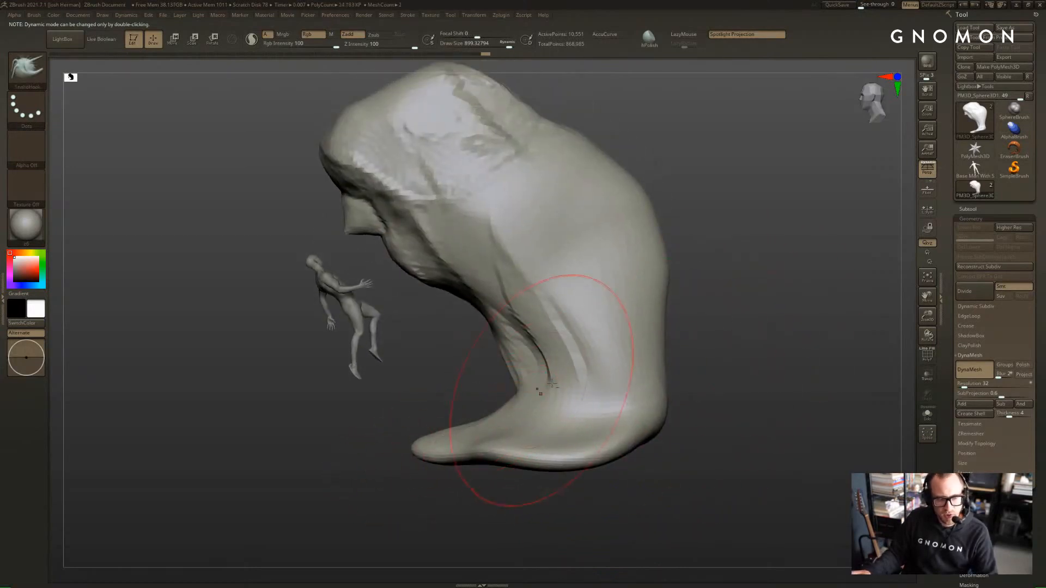
Switch to the Photoshop sketch and draw root lines on Layer 1 spreading to both sides from the base of the giant head
{"action": "key", "text": "alt+Tab"}
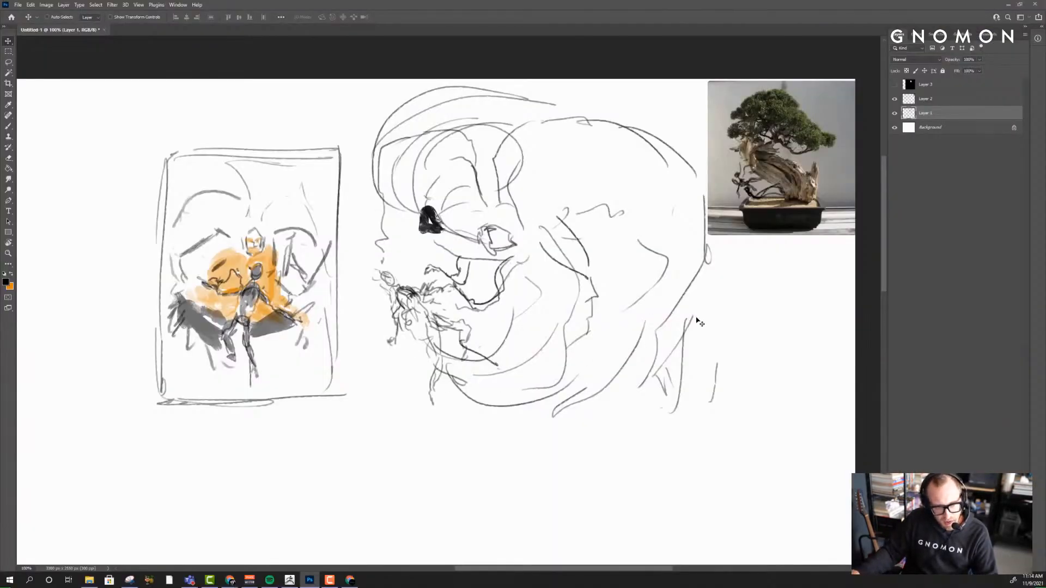
{"action": "key", "text": "b"}
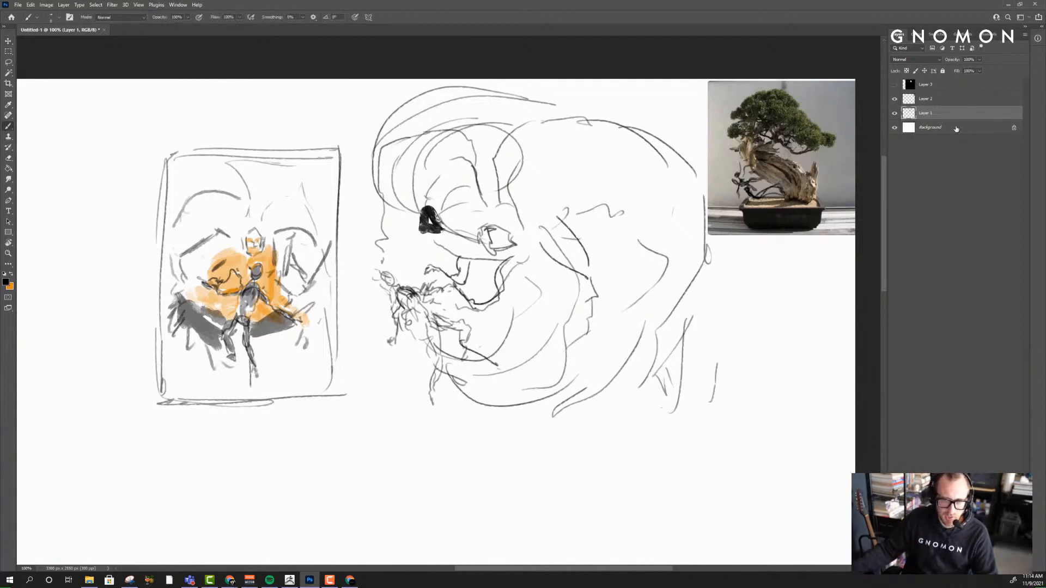
{"action": "left_click", "coordinate": [894, 113]}
{"action": "left_click", "coordinate": [894, 113]}
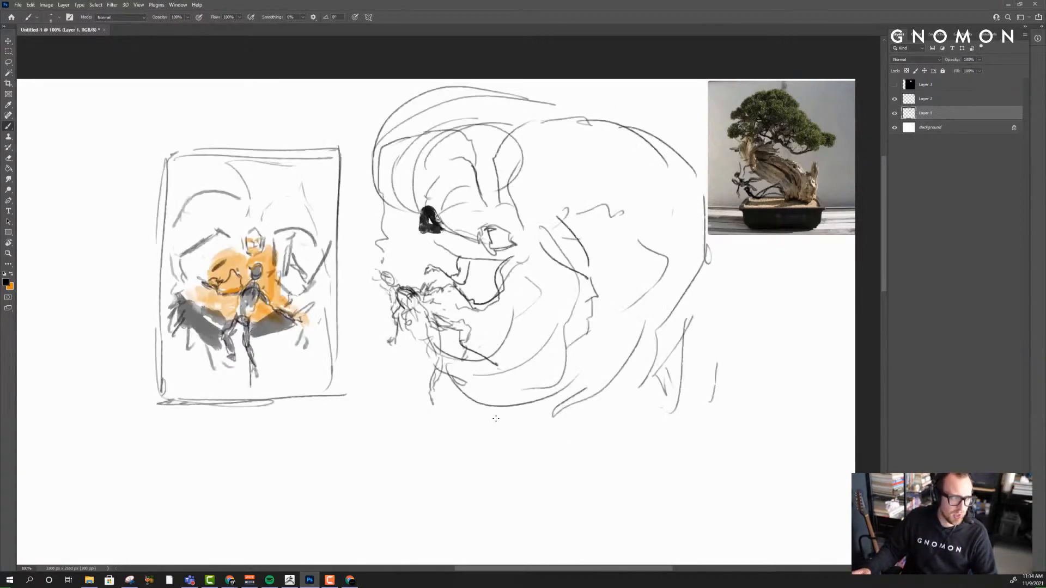
{"action": "left_click_drag", "start_coordinate": [375, 527], "coordinate": [389, 523]}
{"action": "left_click_drag", "start_coordinate": [595, 464], "coordinate": [625, 455]}
{"action": "left_click_drag", "start_coordinate": [683, 424], "coordinate": [813, 465]}
{"action": "mouse_move", "coordinate": [793, 472]}
{"action": "left_mouse_down"}
{"action": "mouse_move", "coordinate": [722, 420]}
{"action": "mouse_move", "coordinate": [736, 428]}
{"action": "left_mouse_up"}
{"action": "left_click_drag", "start_coordinate": [630, 253], "coordinate": [799, 387]}
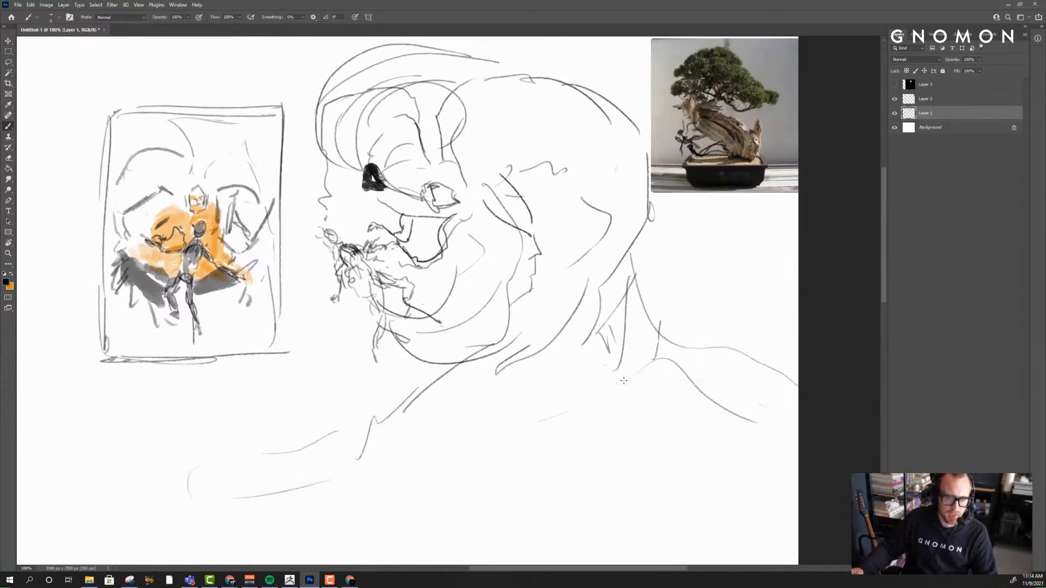
Sketch a long root sweeping down into the foreground and faint lines for a distant root behind the small figure
{"action": "mouse_move", "coordinate": [624, 381]}
{"action": "left_mouse_down"}
{"action": "mouse_move", "coordinate": [412, 382]}
{"action": "mouse_move", "coordinate": [248, 366]}
{"action": "left_mouse_up"}
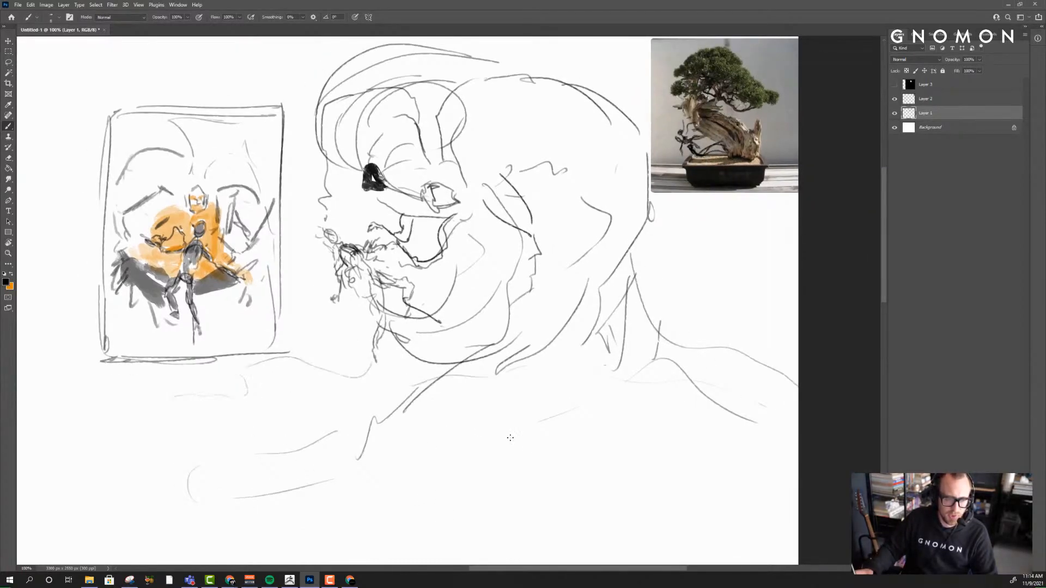
{"action": "mouse_move", "coordinate": [539, 448]}
{"action": "left_mouse_down"}
{"action": "mouse_move", "coordinate": [596, 288]}
{"action": "mouse_move", "coordinate": [604, 520]}
{"action": "mouse_move", "coordinate": [727, 555]}
{"action": "left_mouse_up"}
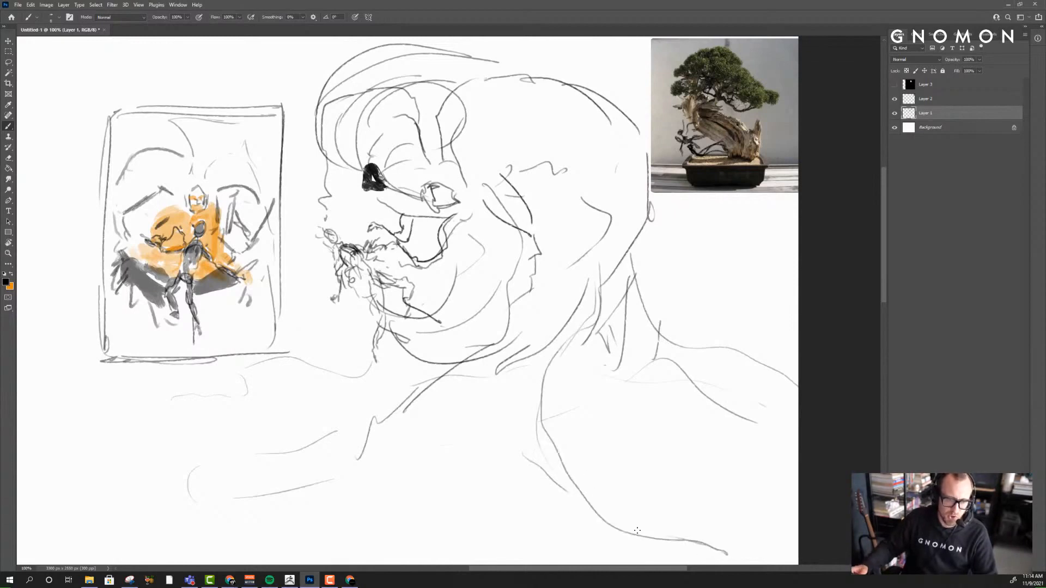
{"action": "left_click_drag", "start_coordinate": [576, 419], "coordinate": [604, 507]}
{"action": "left_click_drag", "start_coordinate": [621, 277], "coordinate": [620, 259]}
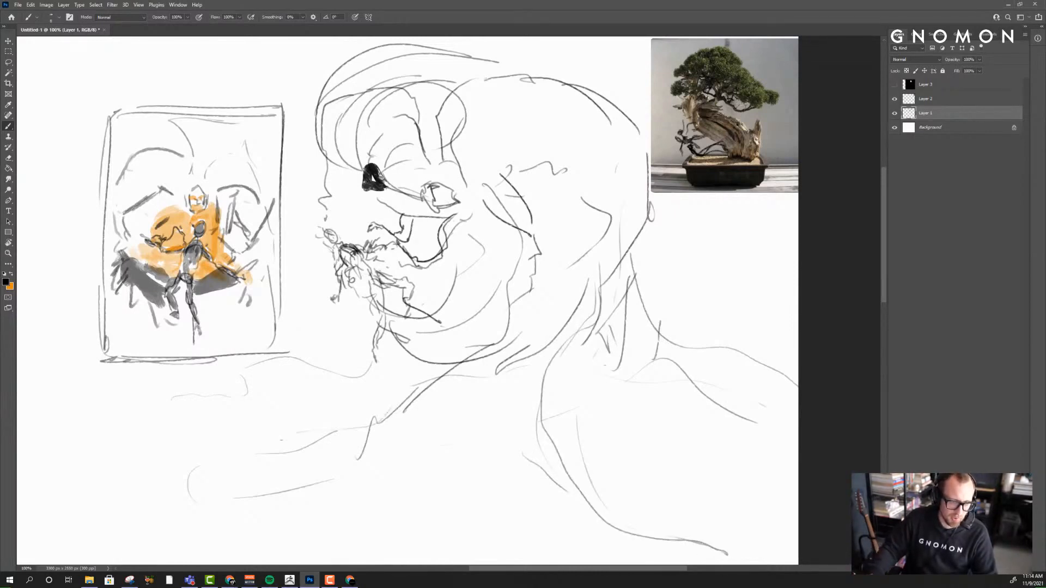
Outline the foreground and side roots with wavy contour lines and add a wavy horizon line behind the neck
{"action": "left_click_drag", "start_coordinate": [374, 433], "coordinate": [143, 524]}
{"action": "mouse_move", "coordinate": [218, 484]}
{"action": "left_mouse_down"}
{"action": "mouse_move", "coordinate": [453, 374]}
{"action": "mouse_move", "coordinate": [389, 450]}
{"action": "mouse_move", "coordinate": [491, 402]}
{"action": "left_mouse_up"}
{"action": "mouse_move", "coordinate": [515, 381]}
{"action": "left_mouse_down"}
{"action": "mouse_move", "coordinate": [537, 371]}
{"action": "mouse_move", "coordinate": [496, 468]}
{"action": "mouse_move", "coordinate": [641, 552]}
{"action": "left_mouse_up"}
{"action": "left_click_drag", "start_coordinate": [636, 375], "coordinate": [681, 390]}
{"action": "mouse_move", "coordinate": [703, 329]}
{"action": "left_mouse_down"}
{"action": "mouse_move", "coordinate": [739, 362]}
{"action": "mouse_move", "coordinate": [787, 349]}
{"action": "left_mouse_up"}
{"action": "left_click_drag", "start_coordinate": [668, 329], "coordinate": [756, 336]}
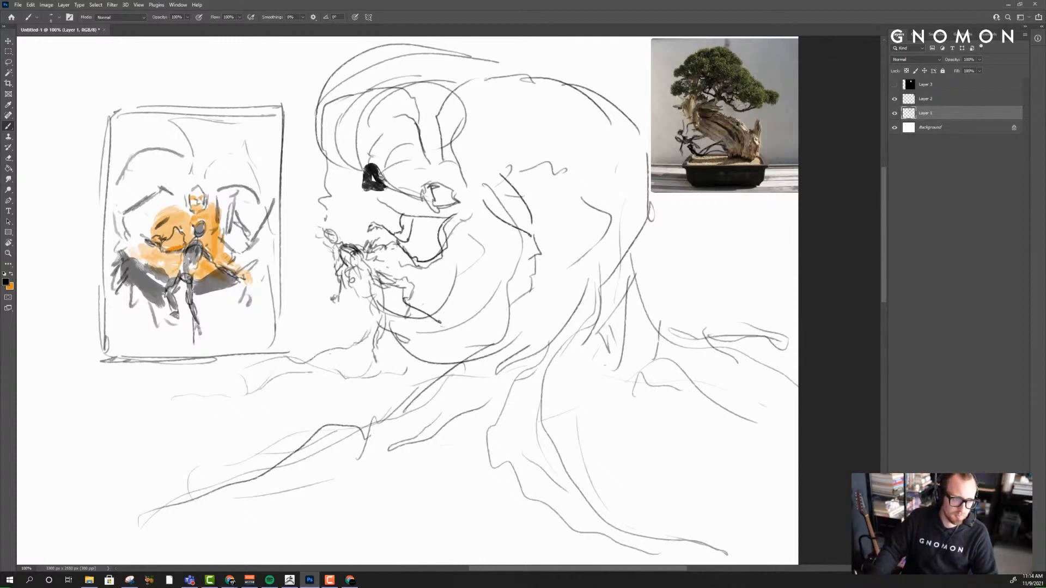
{"action": "left_click_drag", "start_coordinate": [321, 359], "coordinate": [170, 404]}
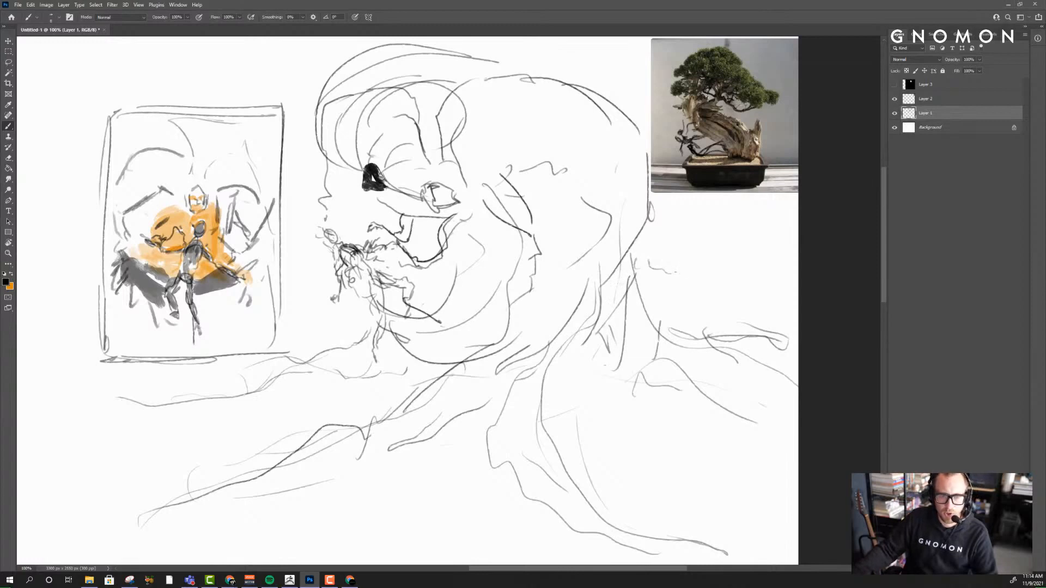
{"action": "left_click_drag", "start_coordinate": [713, 283], "coordinate": [693, 283]}
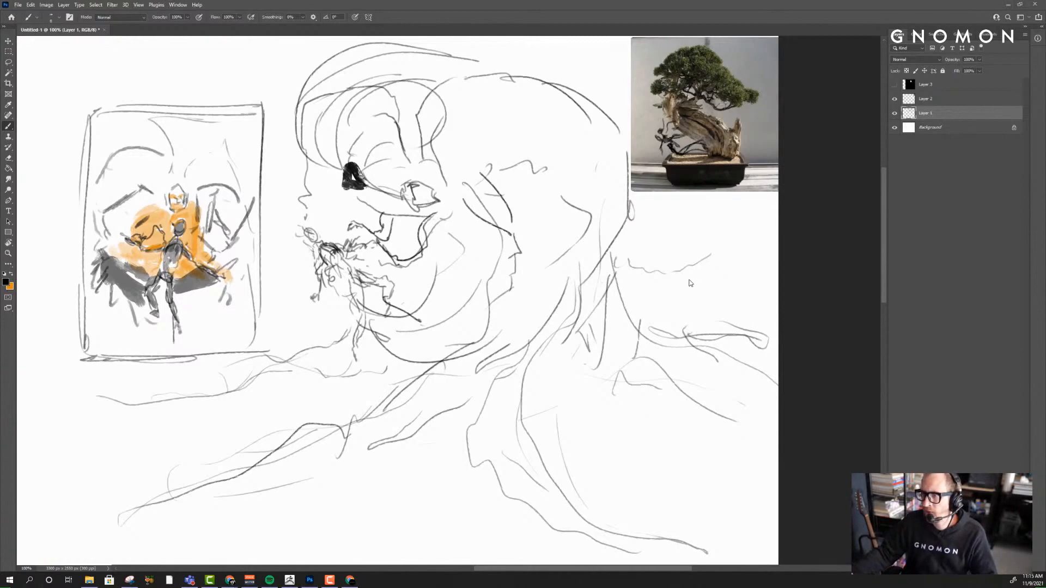
Switch to the Trello Archetype board and examine the character cards in the Archetypes list
{"action": "key", "text": "alt+Tab"}
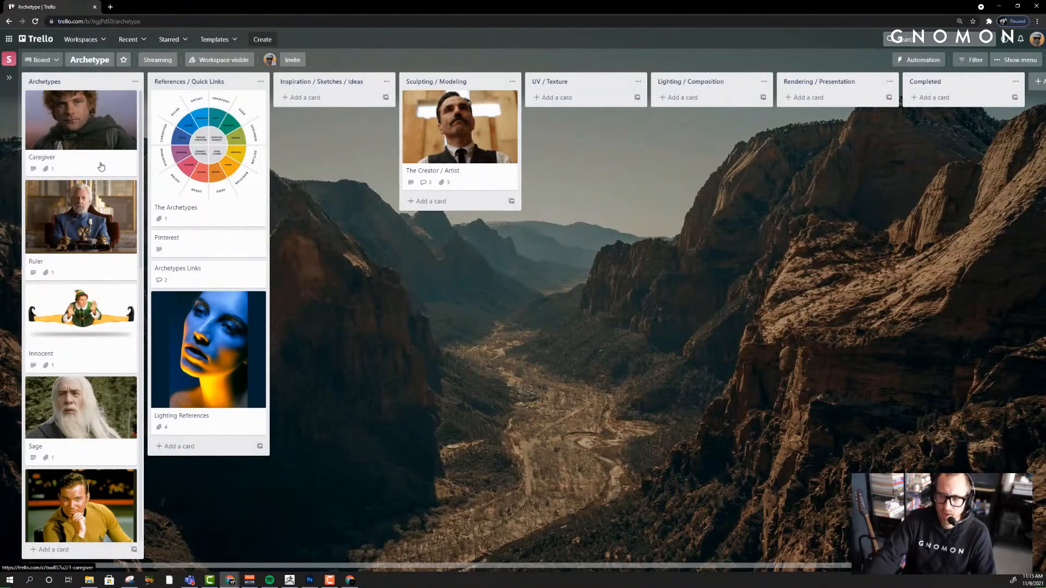
{"action": "mouse_move", "coordinate": [103, 161]}
{"action": "left_mouse_down"}
{"action": "mouse_move", "coordinate": [103, 147]}
{"action": "mouse_move", "coordinate": [109, 166]}
{"action": "left_mouse_up"}
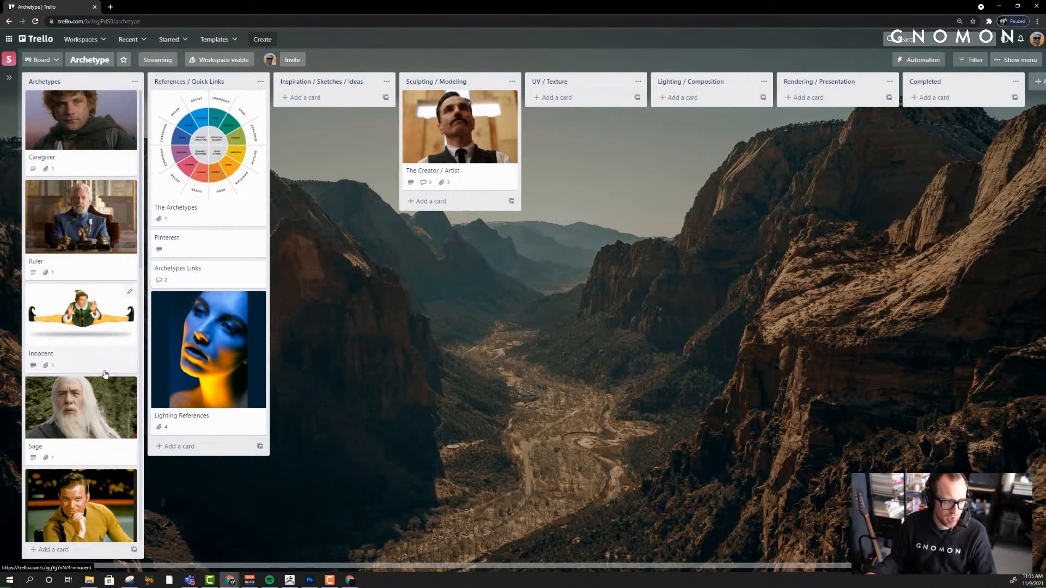
{"action": "scroll", "coordinate": [101, 370], "scroll_direction": "down", "scroll_amount": 3}
{"action": "scroll", "coordinate": [101, 370], "scroll_direction": "down", "scroll_amount": 6}
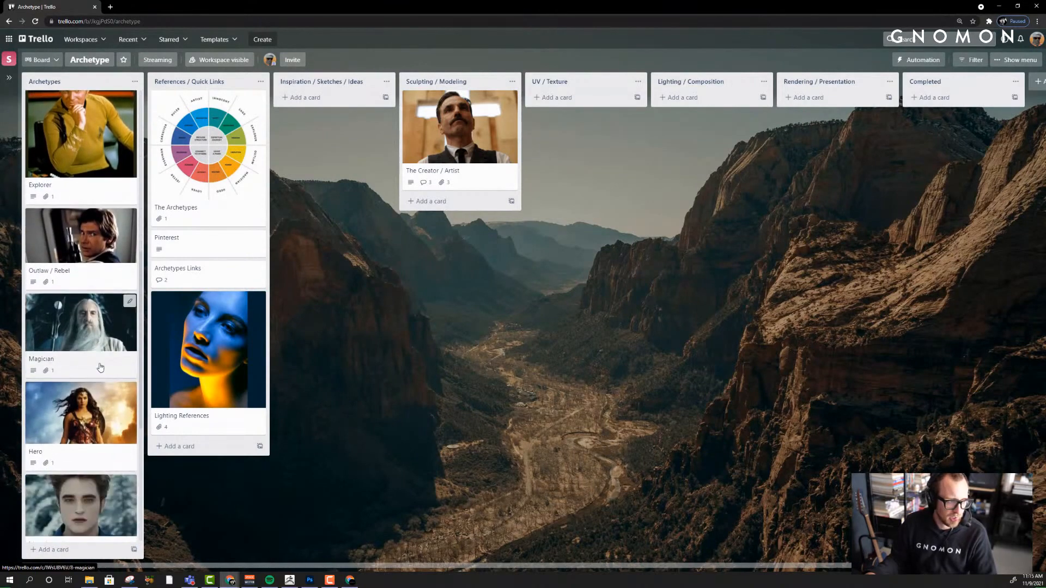
{"action": "scroll", "coordinate": [101, 367], "scroll_direction": "down", "scroll_amount": 5}
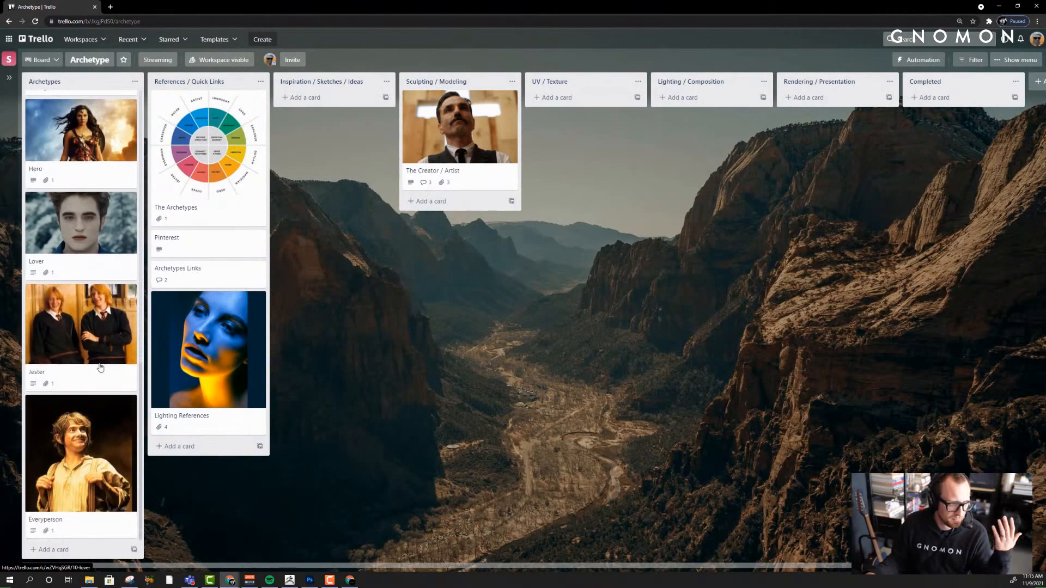
{"action": "left_click_drag", "start_coordinate": [103, 455], "coordinate": [93, 494]}
{"action": "scroll", "coordinate": [85, 431], "scroll_direction": "down", "scroll_amount": 3}
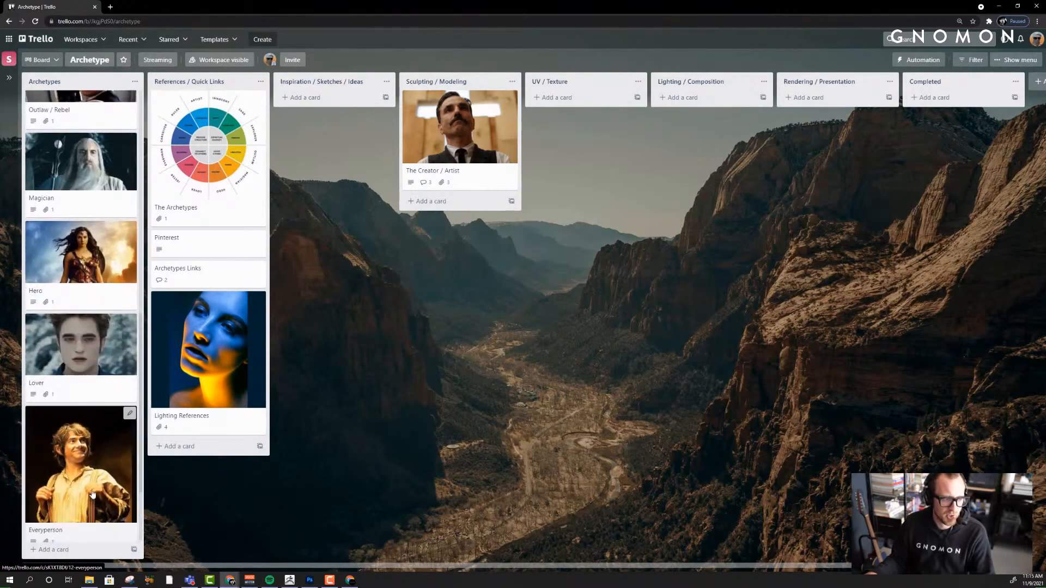
{"action": "scroll", "coordinate": [85, 470], "scroll_direction": "up", "scroll_amount": 3}
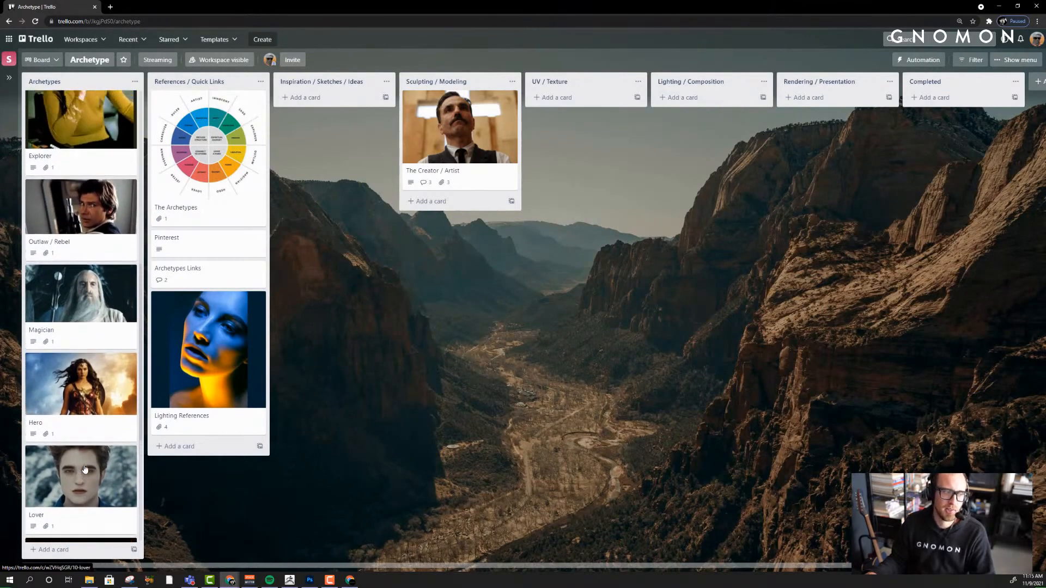
{"action": "scroll", "coordinate": [85, 470], "scroll_direction": "up", "scroll_amount": 4}
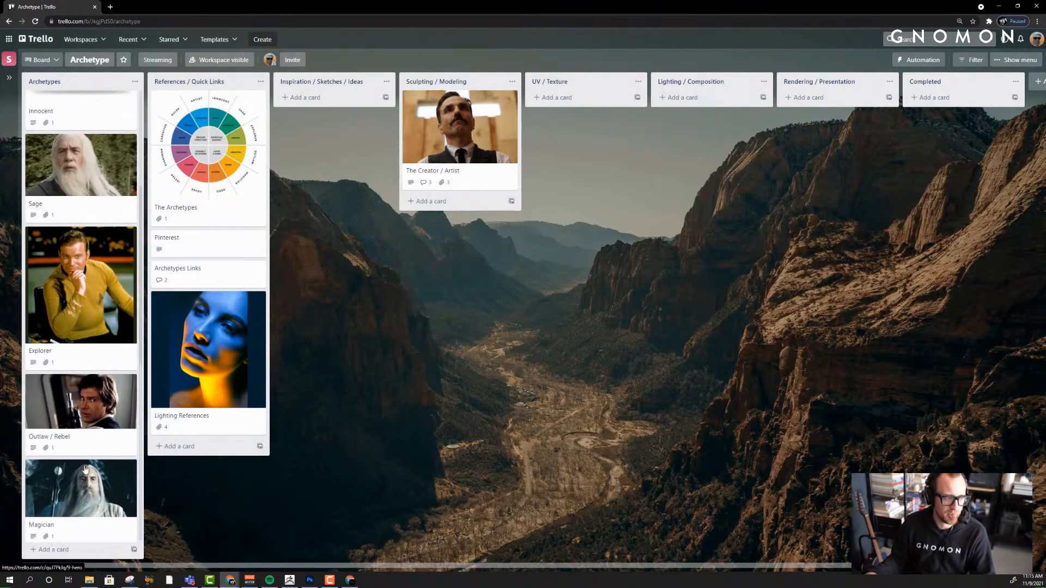
{"action": "scroll", "coordinate": [85, 470], "scroll_direction": "up", "scroll_amount": 3}
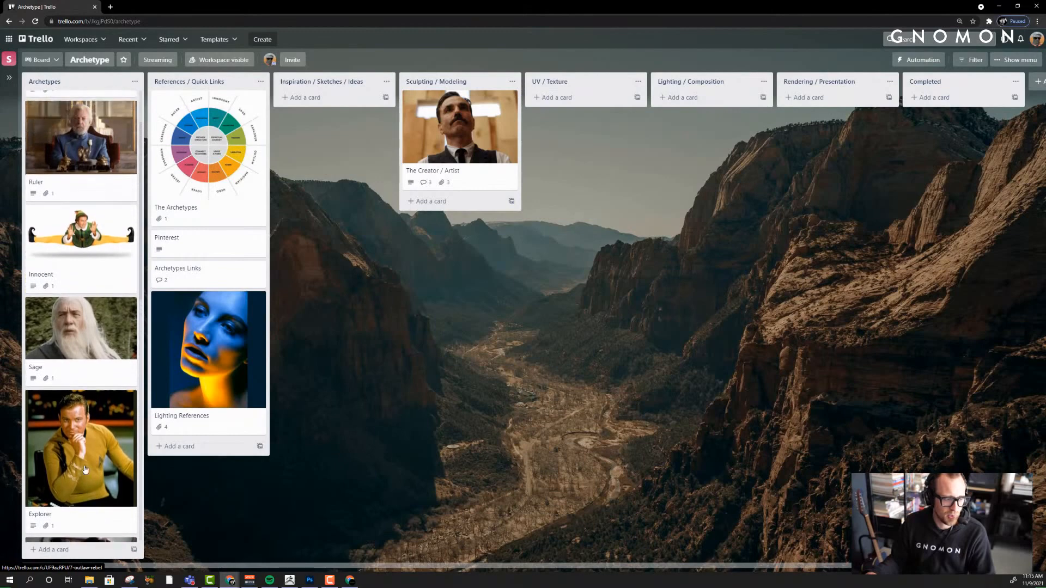
{"action": "scroll", "coordinate": [84, 469], "scroll_direction": "up", "scroll_amount": 1}
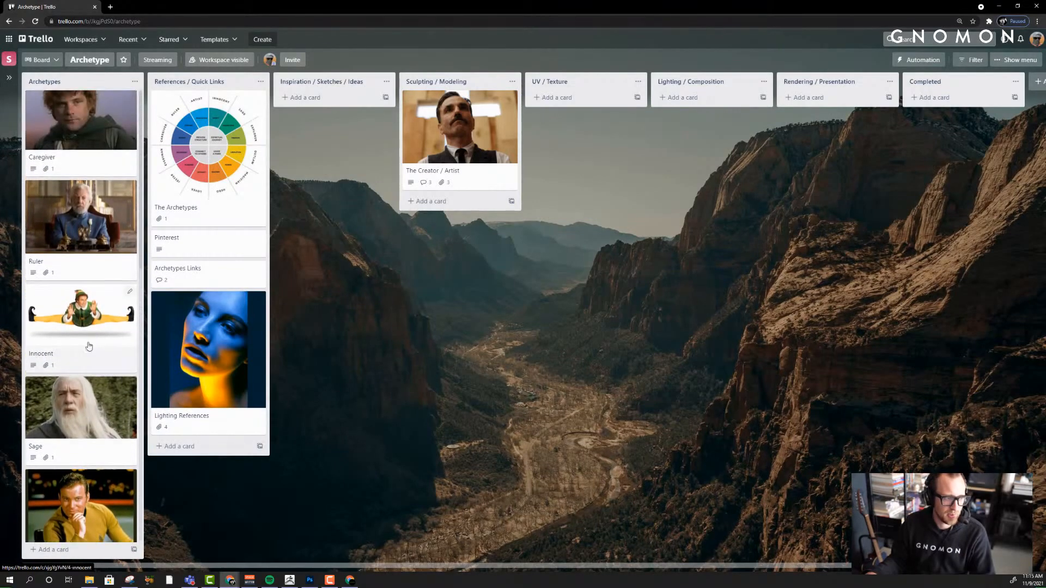
{"action": "mouse_move", "coordinate": [91, 327]}
{"action": "left_mouse_down"}
{"action": "mouse_move", "coordinate": [93, 307]}
{"action": "mouse_move", "coordinate": [91, 316]}
{"action": "left_mouse_up"}
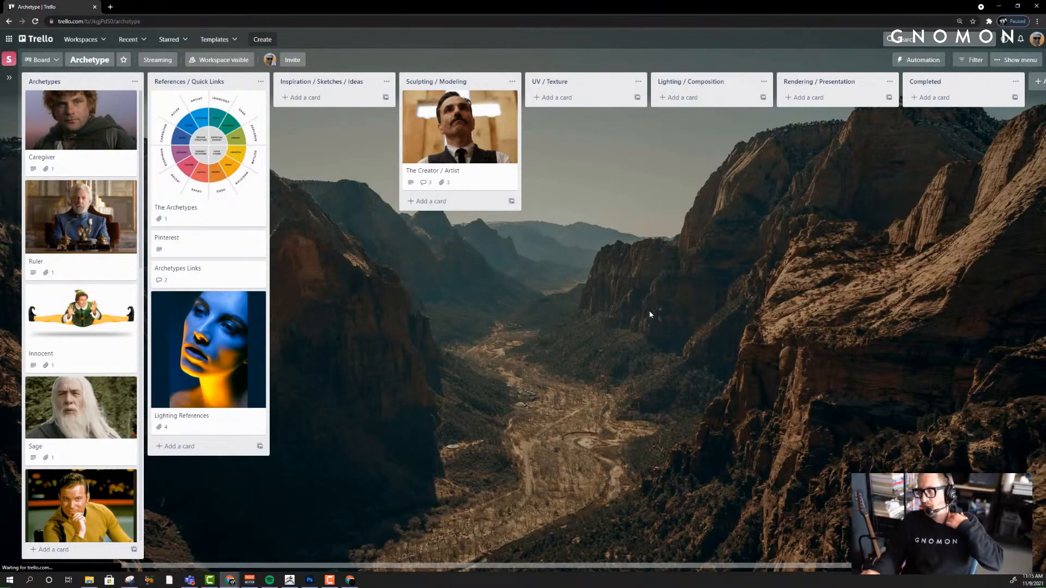
{"action": "left_click", "coordinate": [1001, 6]}
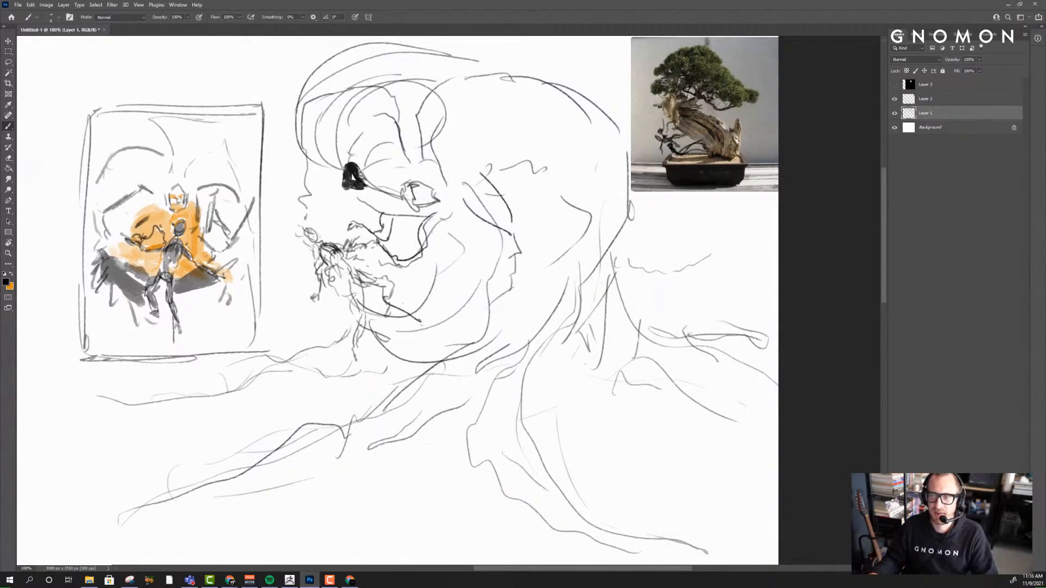
Save the Photoshop document as Sketches.psd and return to the ZBrush sculpt
{"action": "left_click", "coordinate": [923, 222]}
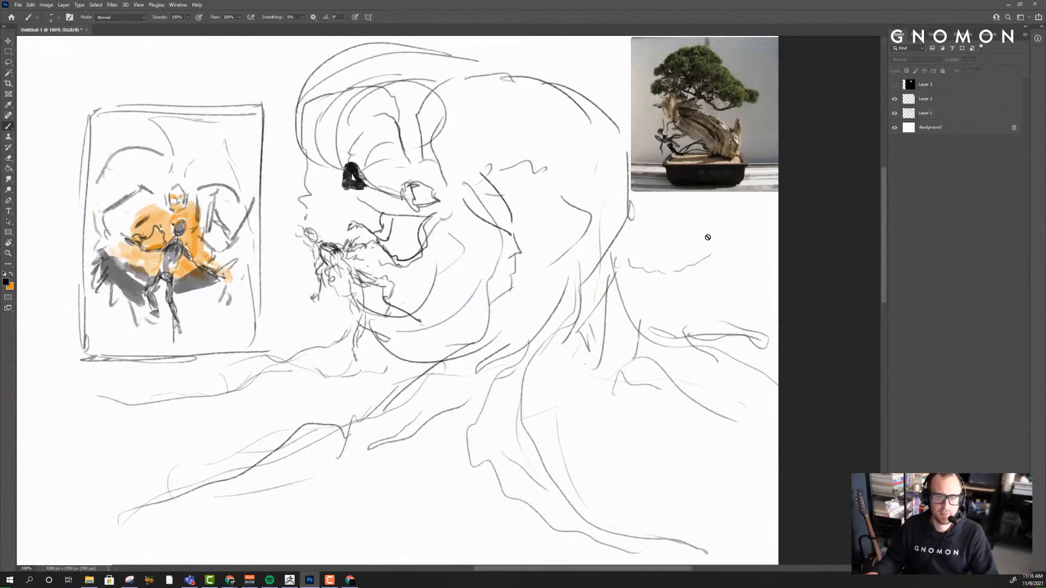
{"action": "left_click", "coordinate": [708, 237]}
{"action": "left_click", "coordinate": [518, 210]}
{"action": "key", "text": "v"}
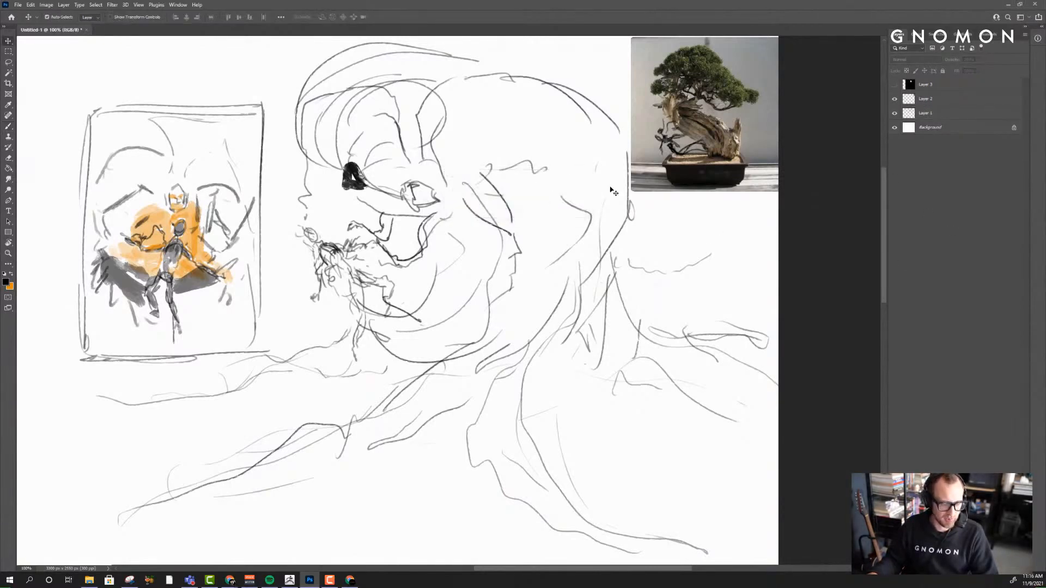
{"action": "key", "text": "ctrl+s"}
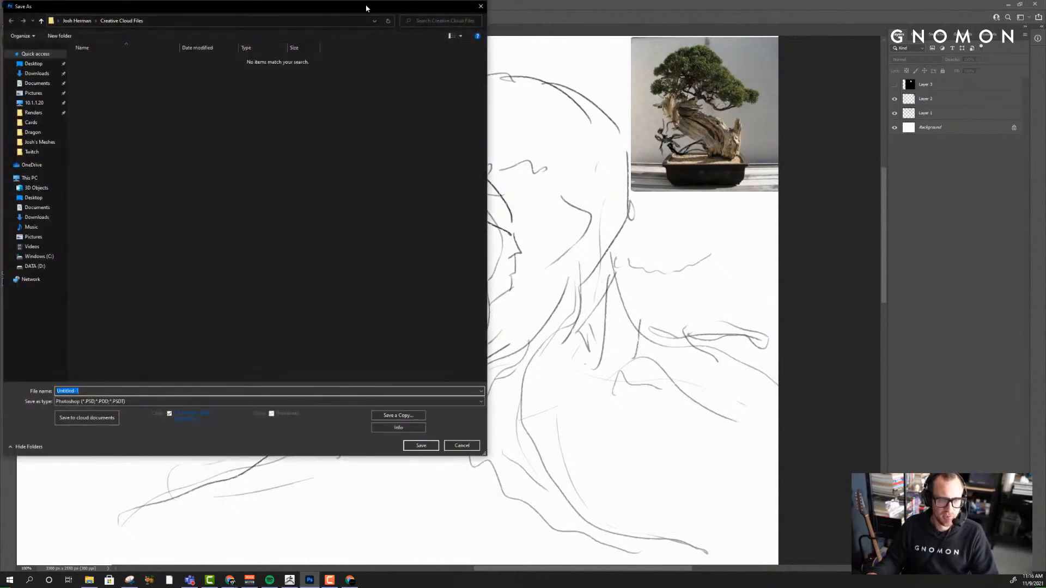
{"action": "key", "text": "Escape"}
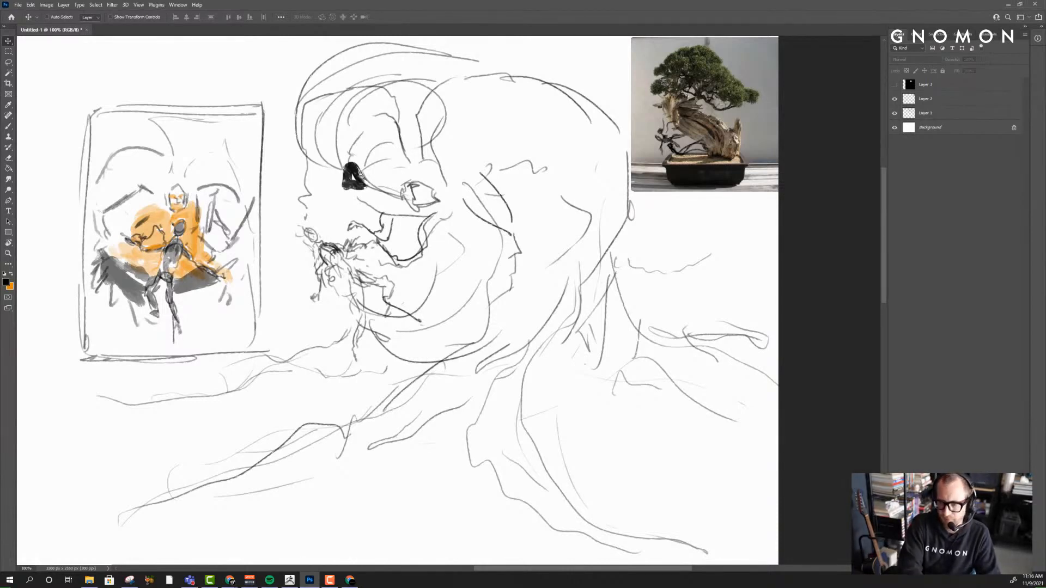
{"action": "key", "text": "ctrl+s"}
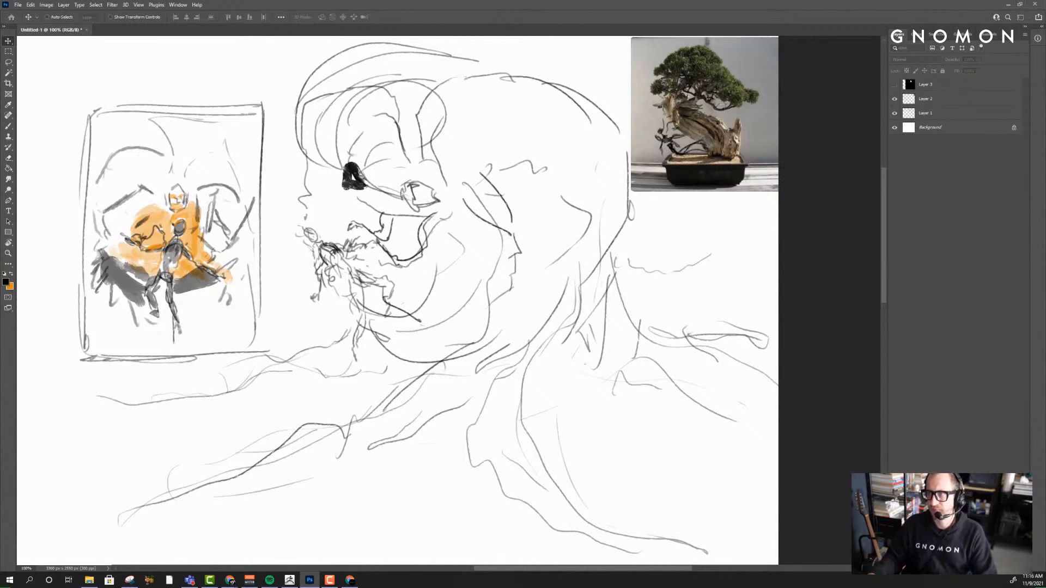
{"action": "key", "text": "alt+Tab"}
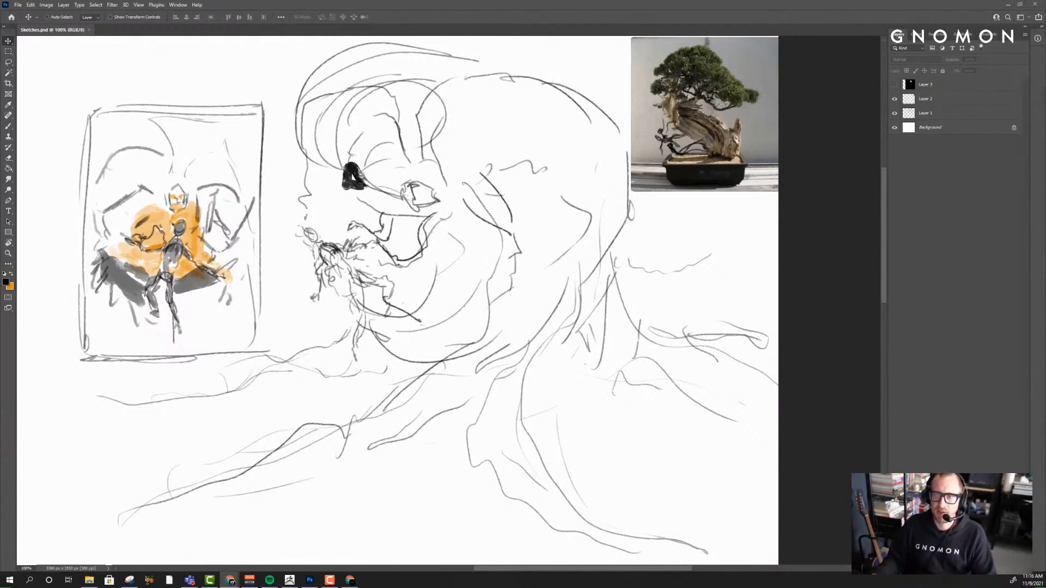
{"action": "left_click", "coordinate": [1007, 5]}
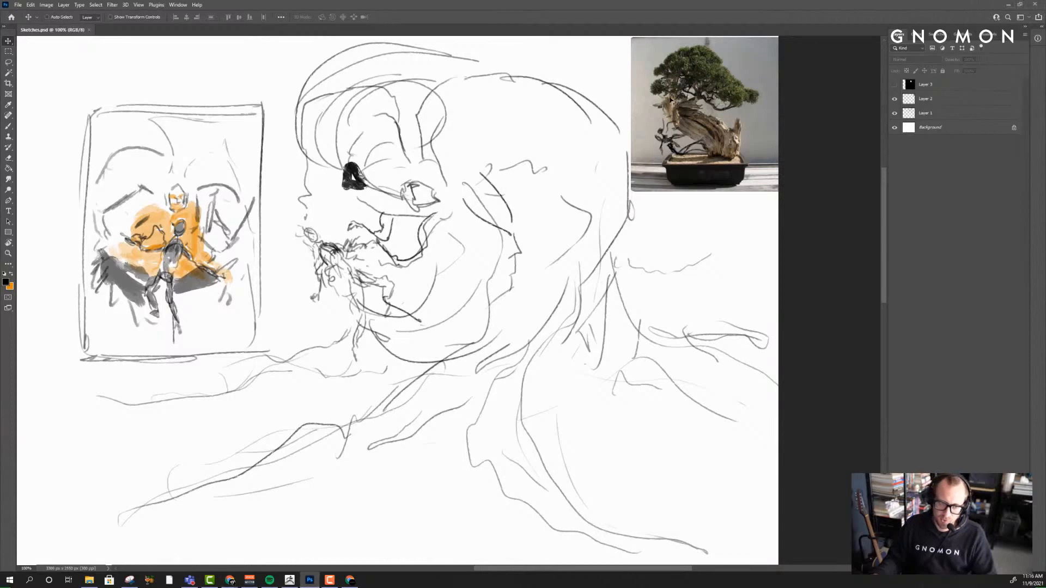
{"action": "left_click", "coordinate": [1008, 6]}
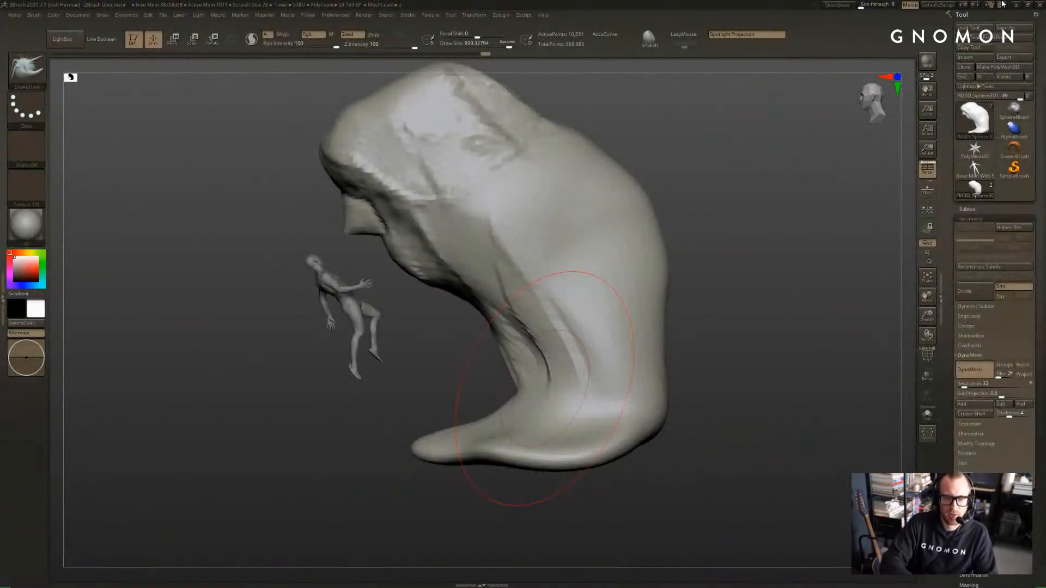
Check the Photoshop concept sketch, return to the ZBrush sculpt, and pull the upper back outward into a hump with brush size 1000
{"action": "left_click", "coordinate": [1003, 4]}
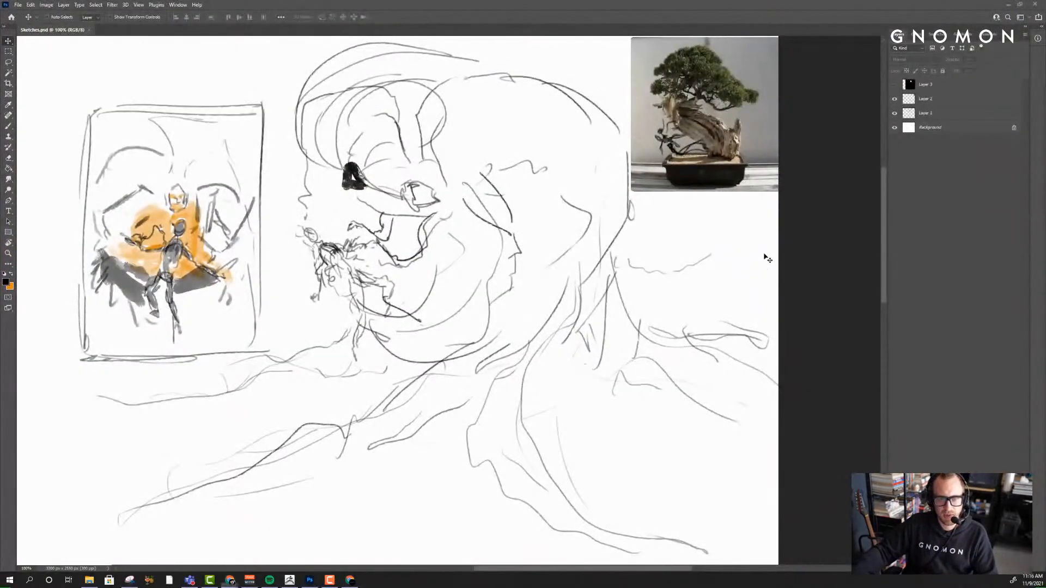
{"action": "key", "text": "alt+Tab"}
{"action": "key", "text": "bracketright"}
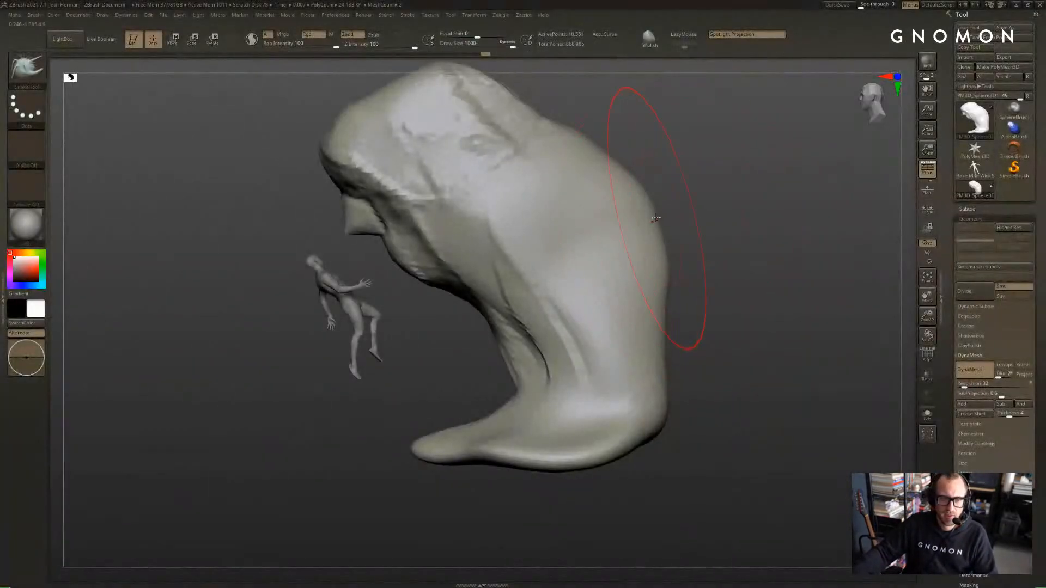
{"action": "mouse_move", "coordinate": [650, 220]}
{"action": "left_mouse_down"}
{"action": "mouse_move", "coordinate": [664, 200]}
{"action": "mouse_move", "coordinate": [707, 230]}
{"action": "mouse_move", "coordinate": [681, 183]}
{"action": "left_mouse_up"}
{"action": "mouse_move", "coordinate": [575, 138]}
{"action": "left_mouse_down", "text": "alt"}
{"action": "mouse_move", "coordinate": [591, 178]}
{"action": "mouse_move", "coordinate": [583, 155]}
{"action": "left_mouse_up", "text": "alt"}
{"action": "left_click_drag", "start_coordinate": [506, 227], "coordinate": [480, 206]}
{"action": "left_click_drag", "start_coordinate": [593, 150], "coordinate": [613, 152]}
{"action": "mouse_move", "coordinate": [523, 218]}
{"action": "left_mouse_down"}
{"action": "mouse_move", "coordinate": [554, 178]}
{"action": "mouse_move", "coordinate": [660, 158]}
{"action": "left_mouse_up"}
{"action": "left_click_drag", "start_coordinate": [486, 192], "coordinate": [485, 173]}
{"action": "left_click_drag", "start_coordinate": [589, 163], "coordinate": [676, 169]}
{"action": "left_click_drag", "start_coordinate": [506, 200], "coordinate": [560, 173]}
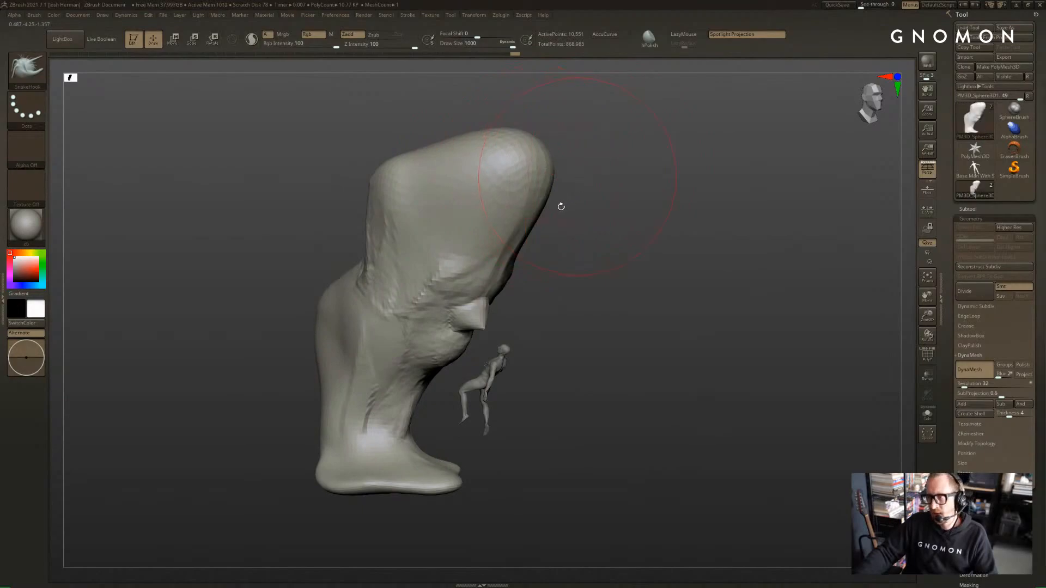
Refine the hump on the upper back from the opposite side, undoing unwanted strokes and smoothing its rear contour
{"action": "key", "text": "alt+Tab"}
{"action": "key", "text": "alt+Tab"}
{"action": "left_click_drag", "start_coordinate": [589, 210], "coordinate": [612, 187], "text": "shift"}
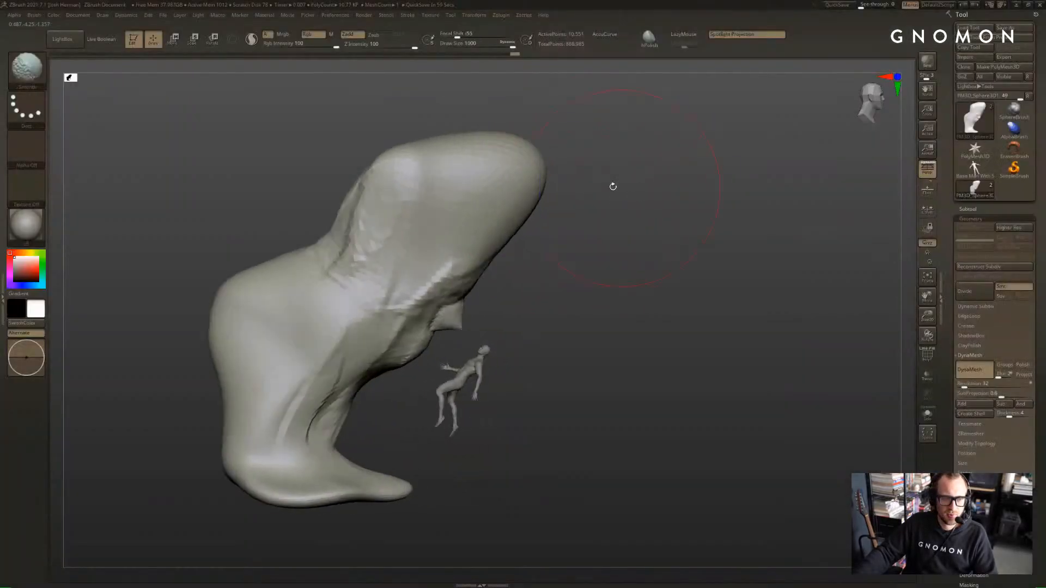
{"action": "key", "text": "ctrl+z"}
{"action": "left_click_drag", "start_coordinate": [338, 171], "coordinate": [334, 175]}
{"action": "mouse_move", "coordinate": [327, 232]}
{"action": "left_mouse_down"}
{"action": "mouse_move", "coordinate": [292, 201]}
{"action": "mouse_move", "coordinate": [401, 163]}
{"action": "left_mouse_up"}
{"action": "left_click_drag", "start_coordinate": [344, 276], "coordinate": [310, 274]}
{"action": "key", "text": "ctrl+z"}
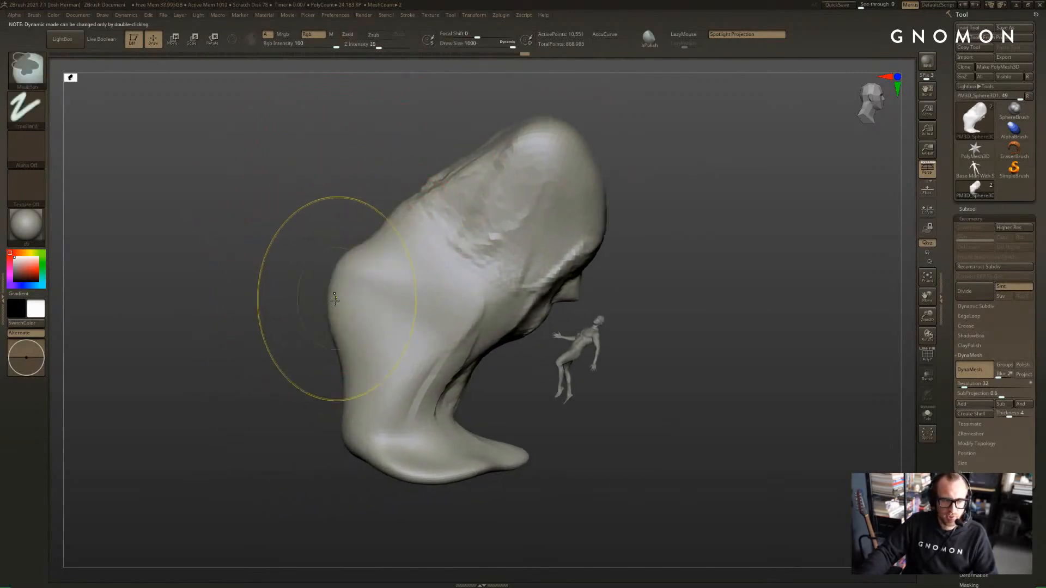
{"action": "left_click_drag", "start_coordinate": [327, 334], "coordinate": [399, 343], "text": "shift"}
Switch to the Move brush and push the front of the neck beneath the chin slightly toward the back
{"action": "mouse_move", "coordinate": [605, 376]}
{"action": "left_mouse_down", "text": "alt"}
{"action": "mouse_move", "coordinate": [565, 327]}
{"action": "mouse_move", "coordinate": [662, 343]}
{"action": "left_mouse_up", "text": "alt"}
{"action": "key", "text": "b"}
{"action": "key", "text": "m"}
{"action": "key", "text": "v"}
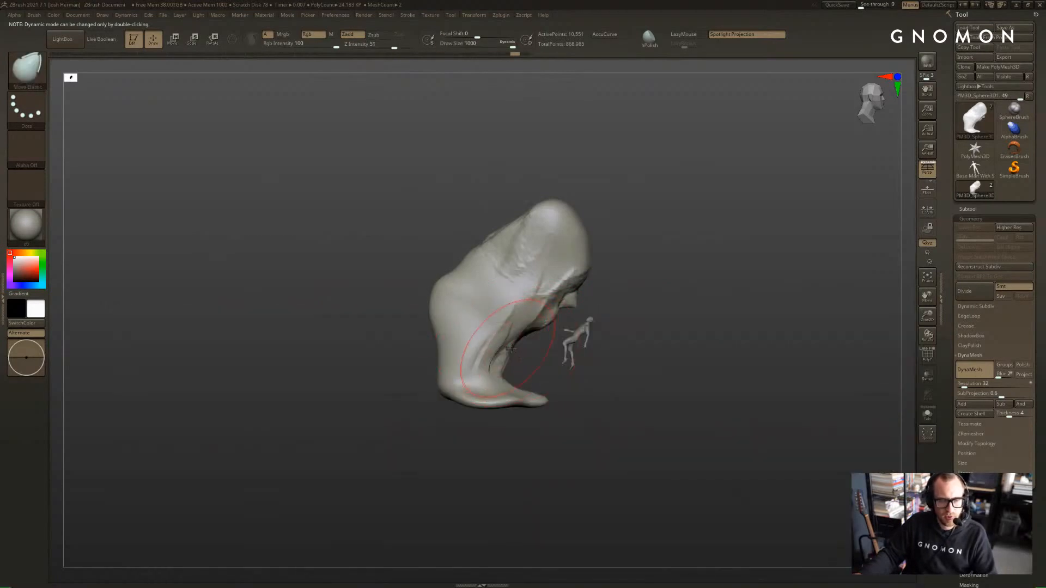
{"action": "left_click_drag", "start_coordinate": [518, 353], "coordinate": [507, 355]}
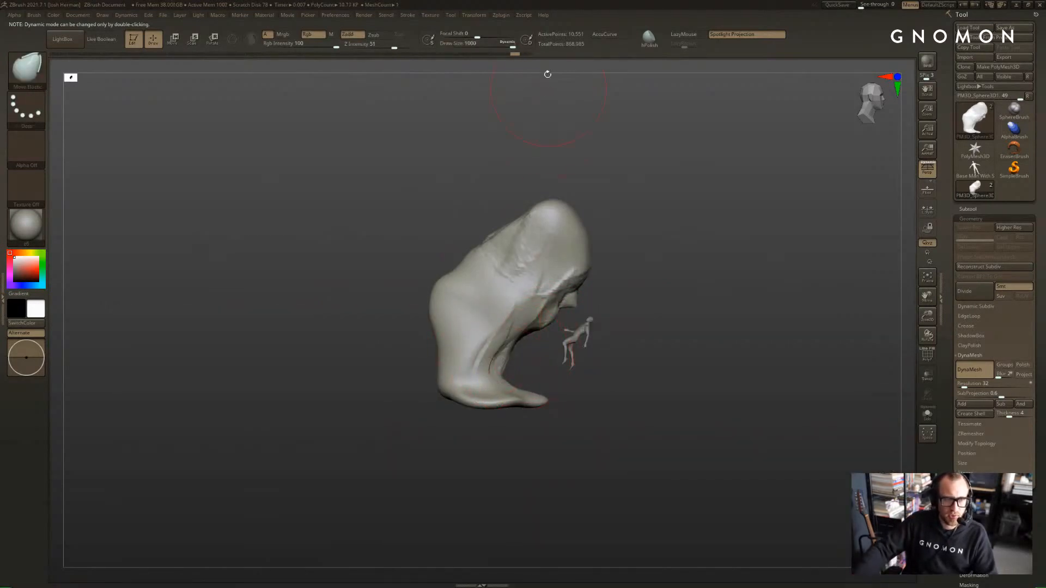
Push the creature's lower back outward in side view with a large Move Elastic brush
{"action": "left_click", "coordinate": [508, 45]}
{"action": "key", "text": "s"}
{"action": "left_click", "coordinate": [627, 208]}
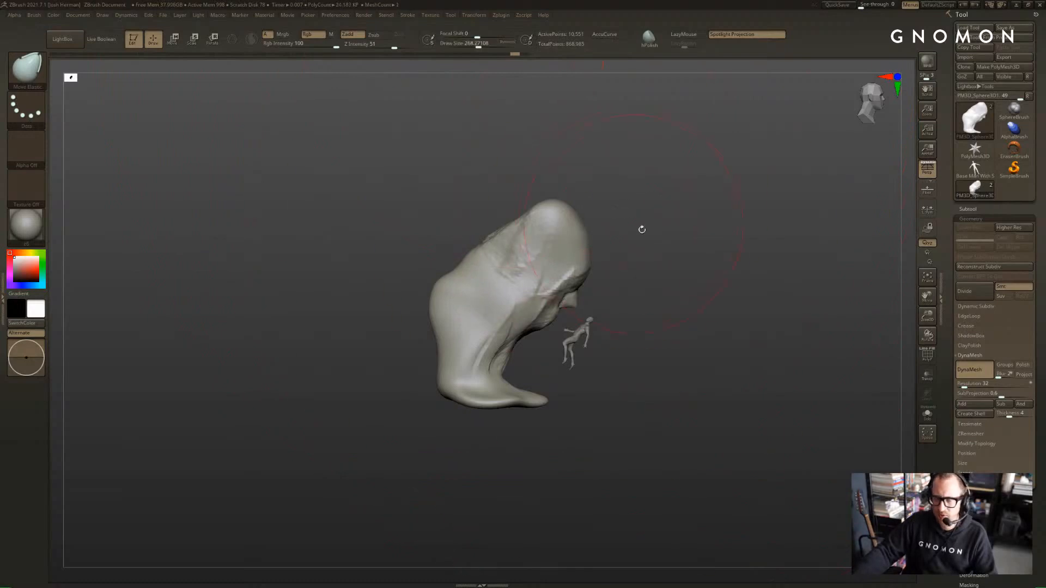
{"action": "mouse_move", "coordinate": [738, 286]}
{"action": "left_mouse_down", "text": "alt"}
{"action": "mouse_move", "coordinate": [788, 303]}
{"action": "mouse_move", "coordinate": [755, 301]}
{"action": "left_mouse_up", "text": "alt"}
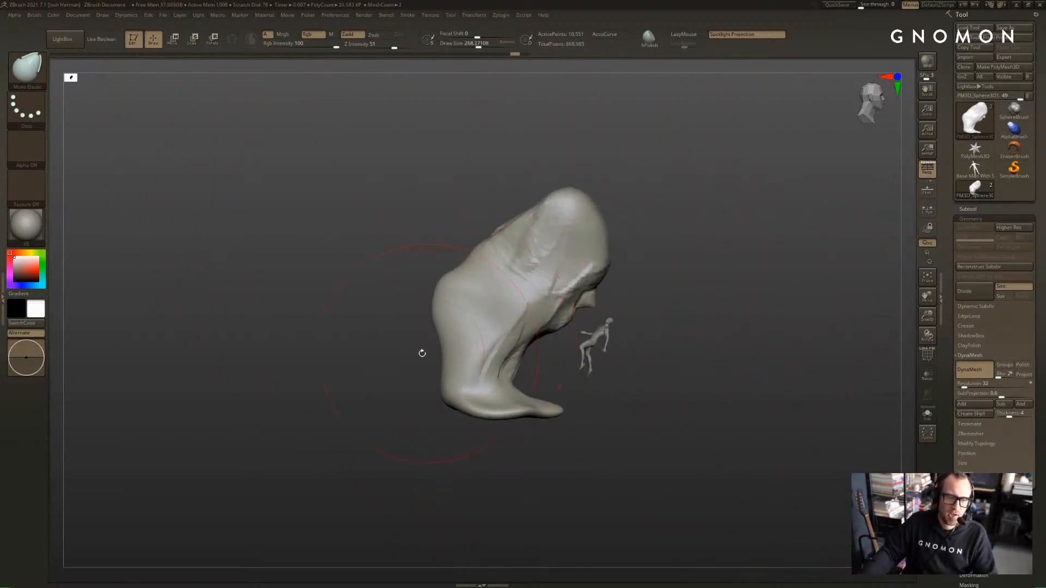
{"action": "mouse_move", "coordinate": [433, 355]}
{"action": "left_mouse_down"}
{"action": "mouse_move", "coordinate": [473, 357]}
{"action": "mouse_move", "coordinate": [425, 356]}
{"action": "mouse_move", "coordinate": [443, 361]}
{"action": "left_mouse_up"}
Reduce the brush's draw size and pull the rear and underside of the creature's base downward
{"action": "key", "text": "s"}
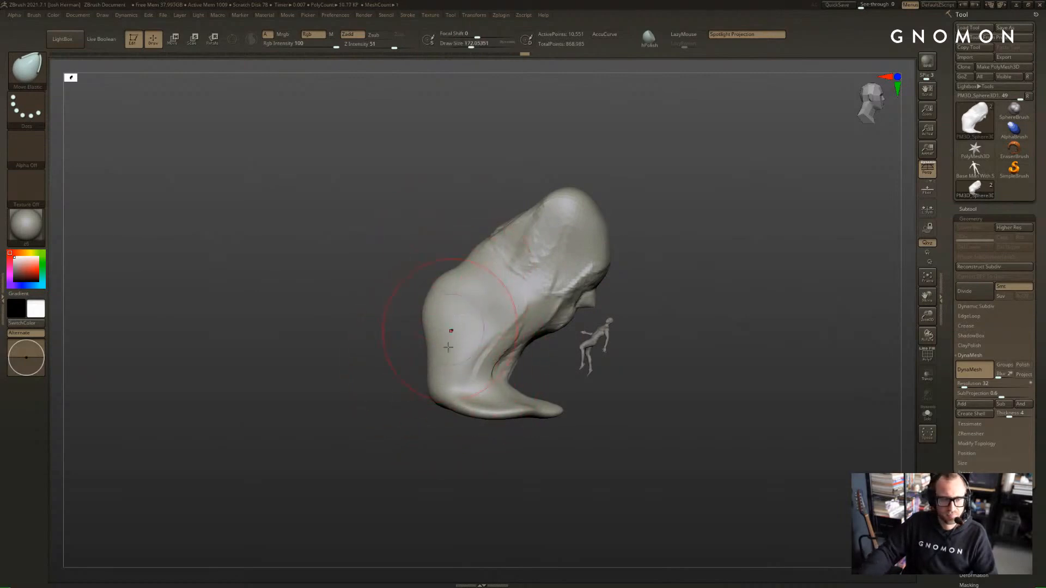
{"action": "key", "text": "s"}
{"action": "left_click", "coordinate": [446, 393]}
{"action": "left_click_drag", "start_coordinate": [449, 396], "coordinate": [444, 412]}
{"action": "mouse_move", "coordinate": [510, 403]}
{"action": "left_mouse_down"}
{"action": "mouse_move", "coordinate": [525, 435]}
{"action": "mouse_move", "coordinate": [516, 458]}
{"action": "left_mouse_up"}
Switch to the ClayBuildup brush with a small draw size for working on the underside of the base
{"action": "key", "text": "b"}
{"action": "key", "text": "c"}
{"action": "key", "text": "b"}
{"action": "mouse_move", "coordinate": [531, 493]}
{"action": "left_mouse_down"}
{"action": "mouse_move", "coordinate": [512, 491]}
{"action": "mouse_move", "coordinate": [457, 442]}
{"action": "left_mouse_up"}
{"action": "key", "text": "s"}
{"action": "left_click_drag", "start_coordinate": [456, 443], "coordinate": [435, 442]}
{"action": "mouse_move", "coordinate": [616, 416]}
{"action": "left_mouse_down"}
{"action": "mouse_move", "coordinate": [643, 349]}
{"action": "mouse_move", "coordinate": [493, 349]}
{"action": "mouse_move", "coordinate": [474, 370]}
{"action": "mouse_move", "coordinate": [567, 430]}
{"action": "mouse_move", "coordinate": [516, 350]}
{"action": "mouse_move", "coordinate": [523, 403]}
{"action": "mouse_move", "coordinate": [498, 376]}
{"action": "left_mouse_up"}
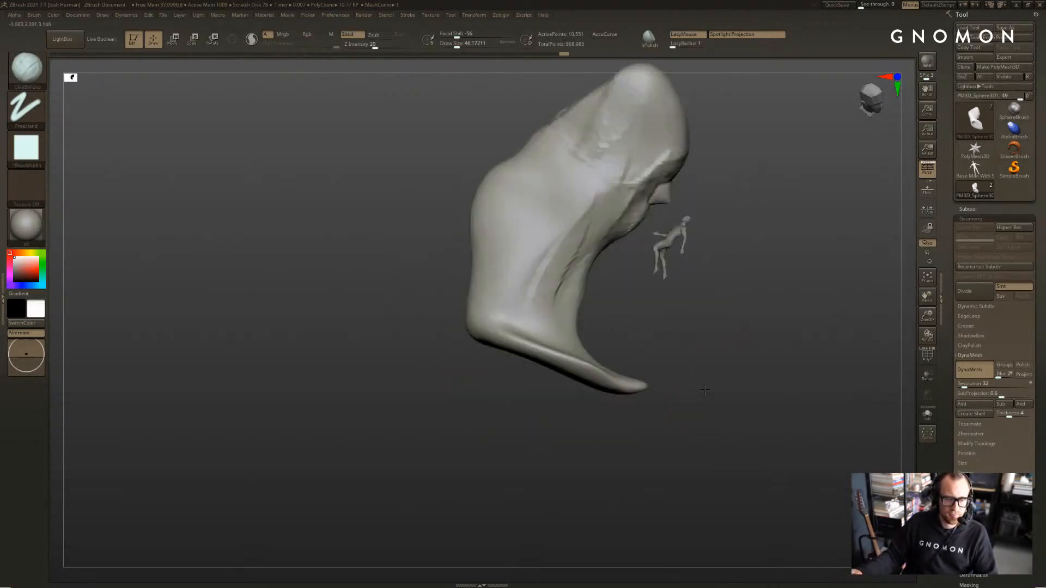
Adjust the front tip of the base with a Transpose move line, clear the mask and return to drawing mode
{"action": "key", "text": "w"}
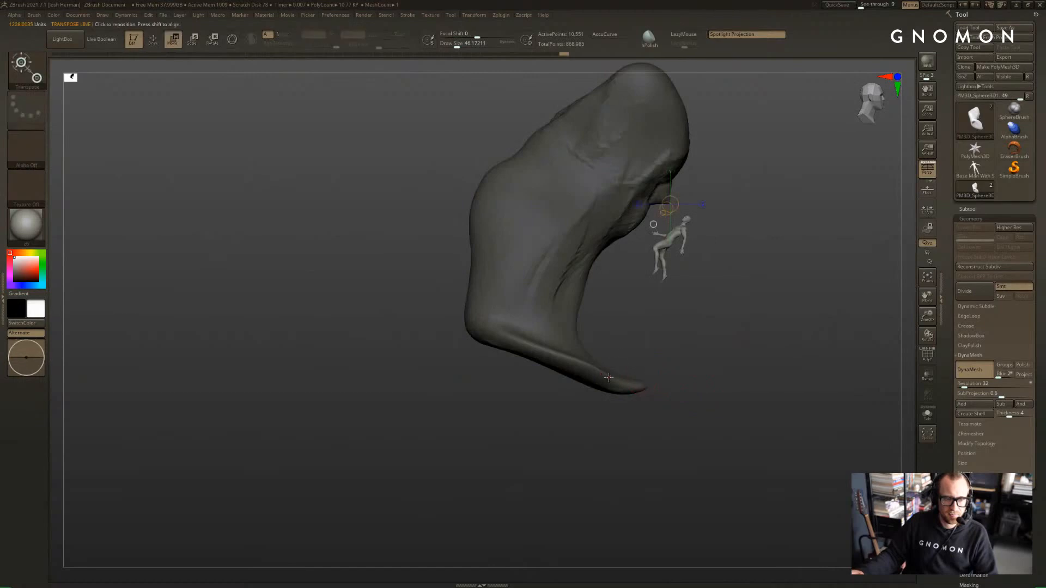
{"action": "left_click_drag", "start_coordinate": [603, 372], "coordinate": [652, 305]}
{"action": "key", "text": "q"}
{"action": "left_click_drag", "start_coordinate": [630, 384], "coordinate": [632, 383], "text": "shift"}
{"action": "key", "text": "w"}
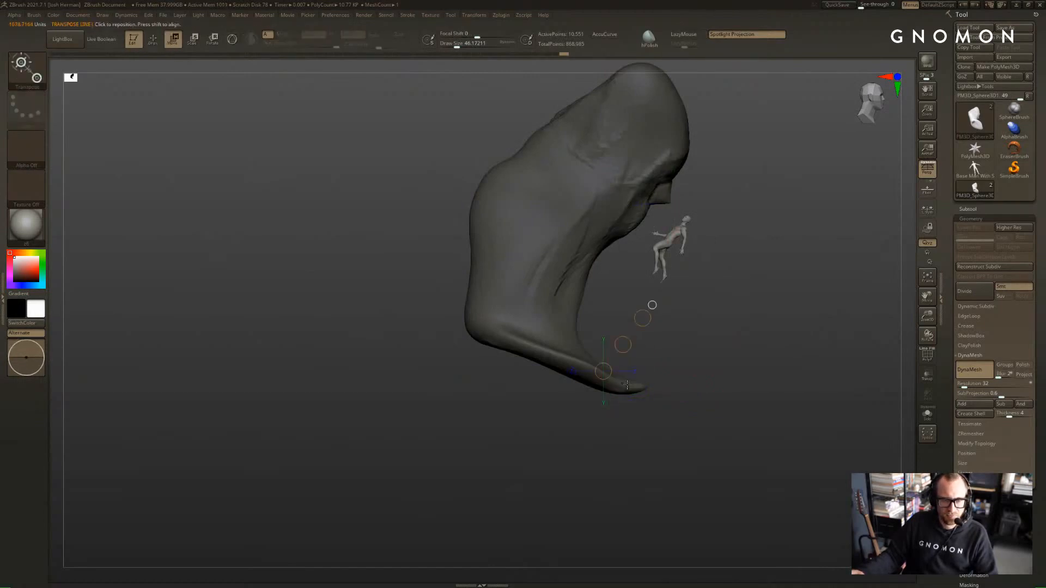
{"action": "mouse_move", "coordinate": [617, 348]}
{"action": "left_mouse_down"}
{"action": "mouse_move", "coordinate": [587, 417]}
{"action": "mouse_move", "coordinate": [662, 419]}
{"action": "mouse_move", "coordinate": [567, 406]}
{"action": "left_mouse_up"}
{"action": "mouse_move", "coordinate": [763, 356]}
{"action": "left_mouse_down", "text": "ctrl"}
{"action": "mouse_move", "coordinate": [789, 380]}
{"action": "mouse_move", "coordinate": [759, 366]}
{"action": "mouse_move", "coordinate": [700, 390]}
{"action": "left_mouse_up", "text": "ctrl"}
{"action": "key", "text": "q"}
Pull root-like limbs out of the sides of the base with the SnakeHook brush at a draw size of about 620
{"action": "left_click_drag", "start_coordinate": [772, 369], "coordinate": [745, 381]}
{"action": "key", "text": "b"}
{"action": "key", "text": "s"}
{"action": "key", "text": "h"}
{"action": "key", "text": "s"}
{"action": "left_click", "coordinate": [767, 370]}
{"action": "key", "text": "s"}
{"action": "left_click", "coordinate": [764, 383]}
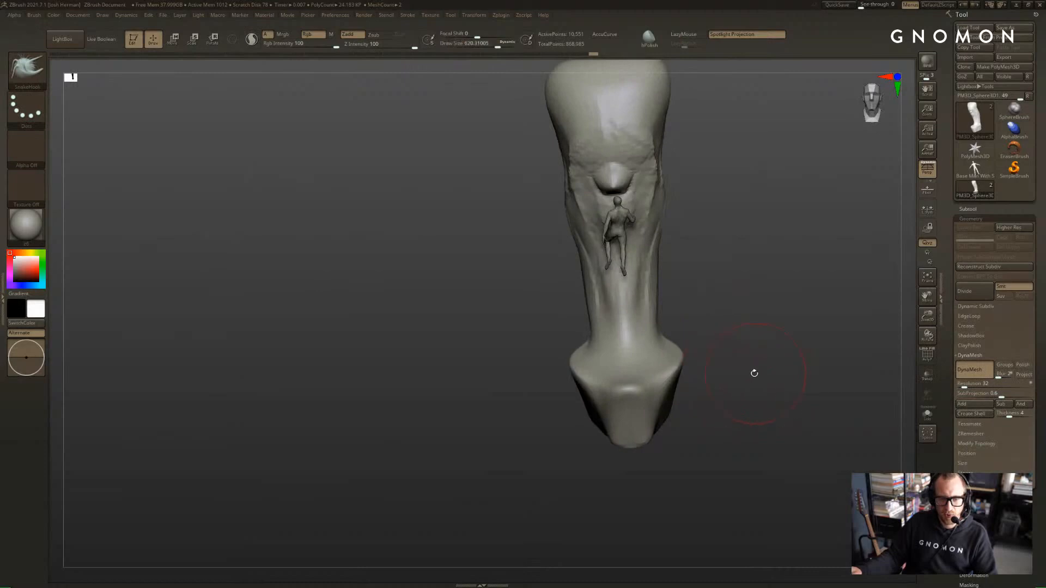
{"action": "mouse_move", "coordinate": [674, 388]}
{"action": "left_mouse_down"}
{"action": "mouse_move", "coordinate": [794, 414]}
{"action": "mouse_move", "coordinate": [844, 236]}
{"action": "mouse_move", "coordinate": [800, 297]}
{"action": "left_mouse_up"}
{"action": "left_click_drag", "start_coordinate": [678, 355], "coordinate": [662, 367]}
{"action": "left_click_drag", "start_coordinate": [676, 417], "coordinate": [662, 397]}
Extend more roots from the front and lower edge of the base and smooth their surfaces
{"action": "mouse_move", "coordinate": [670, 351]}
{"action": "left_mouse_down"}
{"action": "mouse_move", "coordinate": [597, 398]}
{"action": "mouse_move", "coordinate": [703, 385]}
{"action": "left_mouse_up"}
{"action": "left_click_drag", "start_coordinate": [722, 395], "coordinate": [736, 458]}
{"action": "mouse_move", "coordinate": [687, 379]}
{"action": "left_mouse_down"}
{"action": "mouse_move", "coordinate": [668, 429]}
{"action": "mouse_move", "coordinate": [697, 365]}
{"action": "mouse_move", "coordinate": [633, 393]}
{"action": "mouse_move", "coordinate": [656, 381]}
{"action": "mouse_move", "coordinate": [621, 376]}
{"action": "left_mouse_up"}
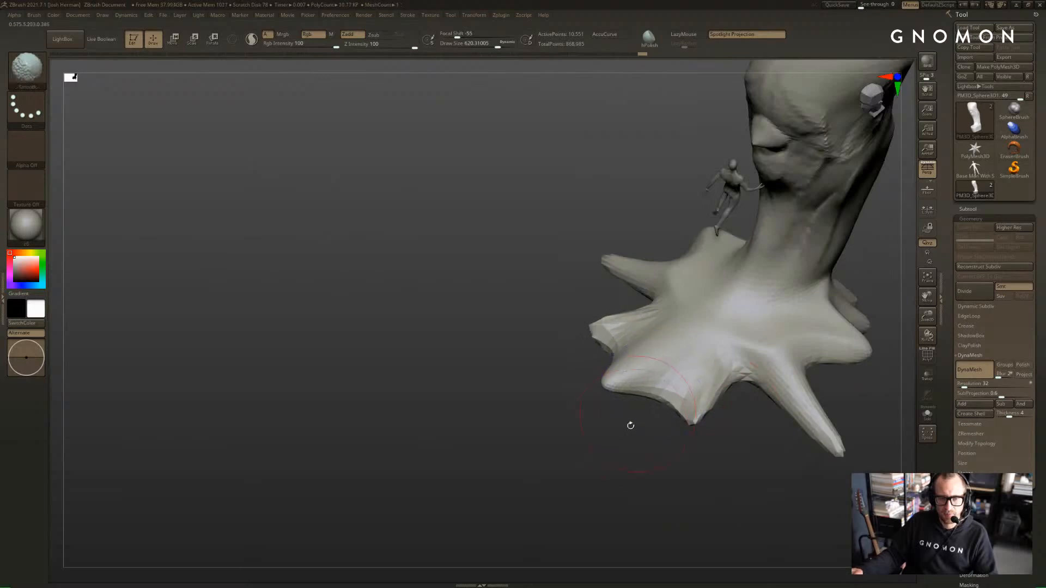
{"action": "mouse_move", "coordinate": [630, 425]}
{"action": "left_mouse_down"}
{"action": "mouse_move", "coordinate": [586, 439]}
{"action": "mouse_move", "coordinate": [475, 422]}
{"action": "mouse_move", "coordinate": [481, 367]}
{"action": "mouse_move", "coordinate": [517, 391]}
{"action": "left_mouse_up"}
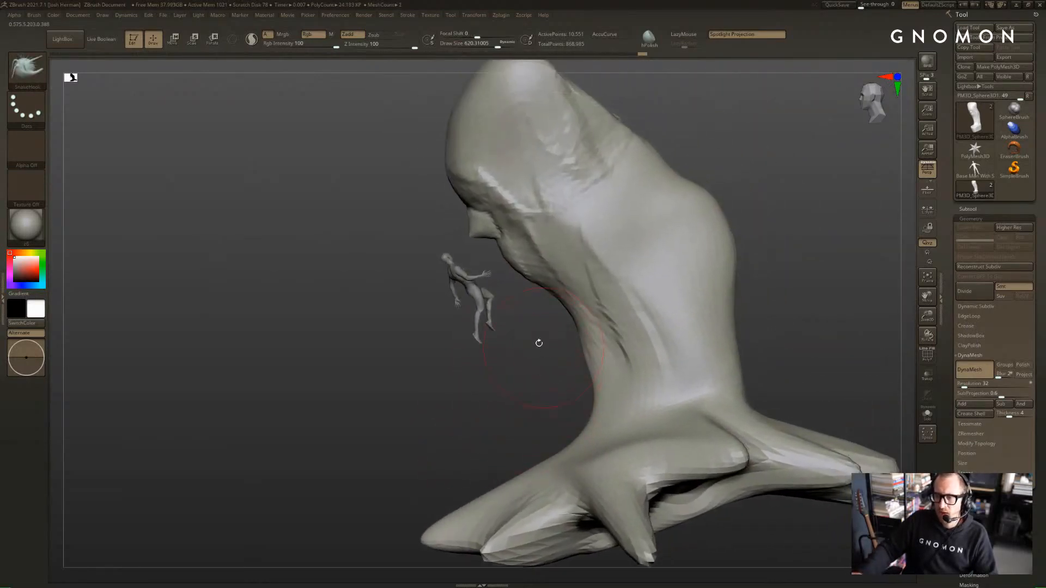
Switch to Photoshop to check the creature sketch and bonsai reference in Sketches.psd, and return to ZBrush
{"action": "mouse_move", "coordinate": [493, 261]}
{"action": "left_mouse_down"}
{"action": "mouse_move", "coordinate": [550, 224]}
{"action": "mouse_move", "coordinate": [673, 188]}
{"action": "left_mouse_up"}
{"action": "key", "text": "alt+Tab"}
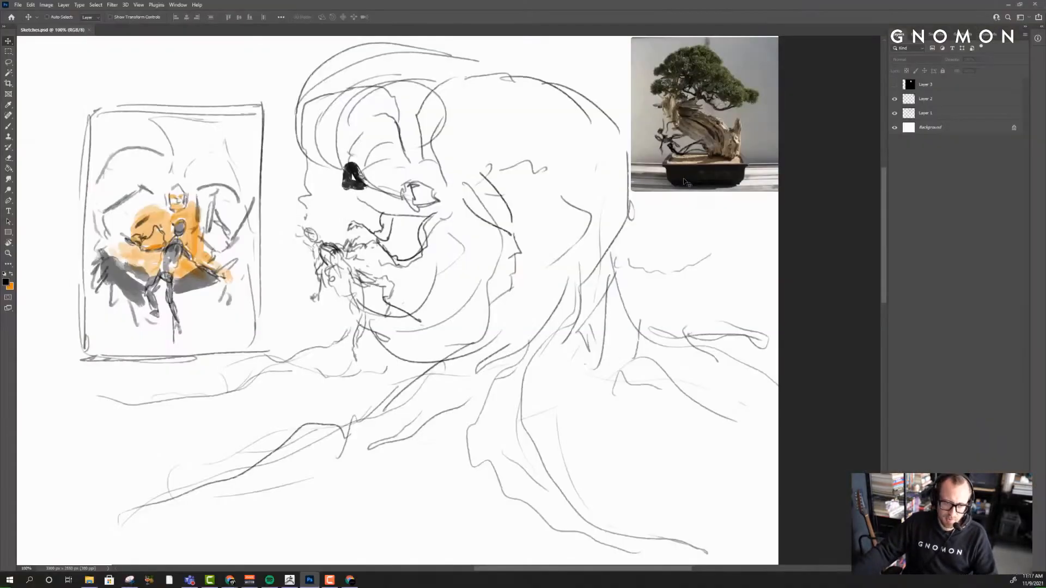
{"action": "key", "text": "alt+Tab"}
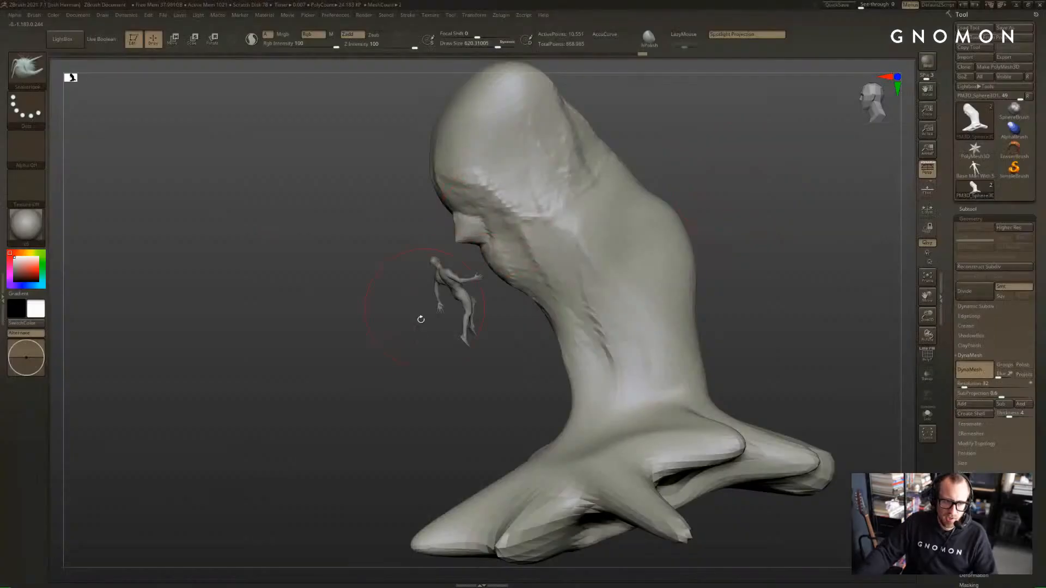
Select the small figure and nudge it slightly in front of the creature's face with the Transpose line
{"action": "left_click", "coordinate": [468, 289], "text": "alt"}
{"action": "mouse_move", "coordinate": [479, 284]}
{"action": "left_mouse_down"}
{"action": "mouse_move", "coordinate": [501, 252]}
{"action": "mouse_move", "coordinate": [488, 271]}
{"action": "left_mouse_up"}
{"action": "key", "text": "q"}
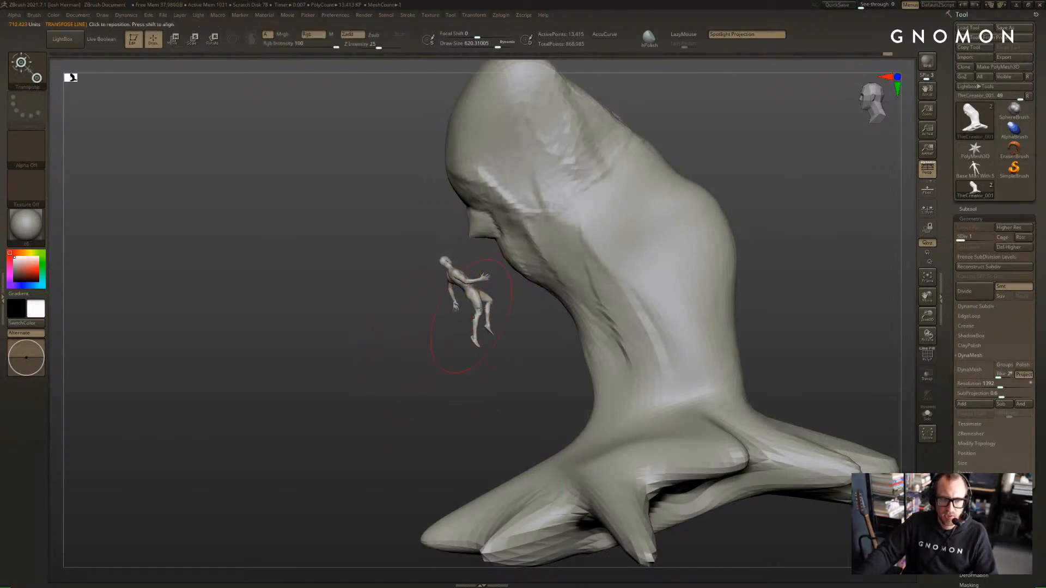
{"action": "left_click", "coordinate": [678, 283], "text": "alt"}
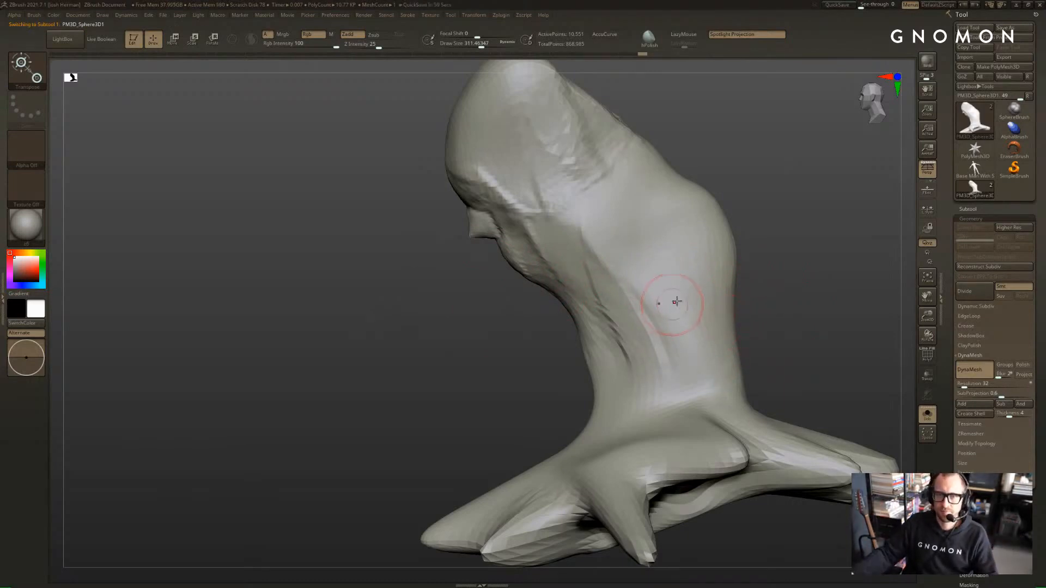
{"action": "key", "text": "alt+s"}
{"action": "left_click", "coordinate": [487, 298], "text": "alt"}
{"action": "key", "text": "w"}
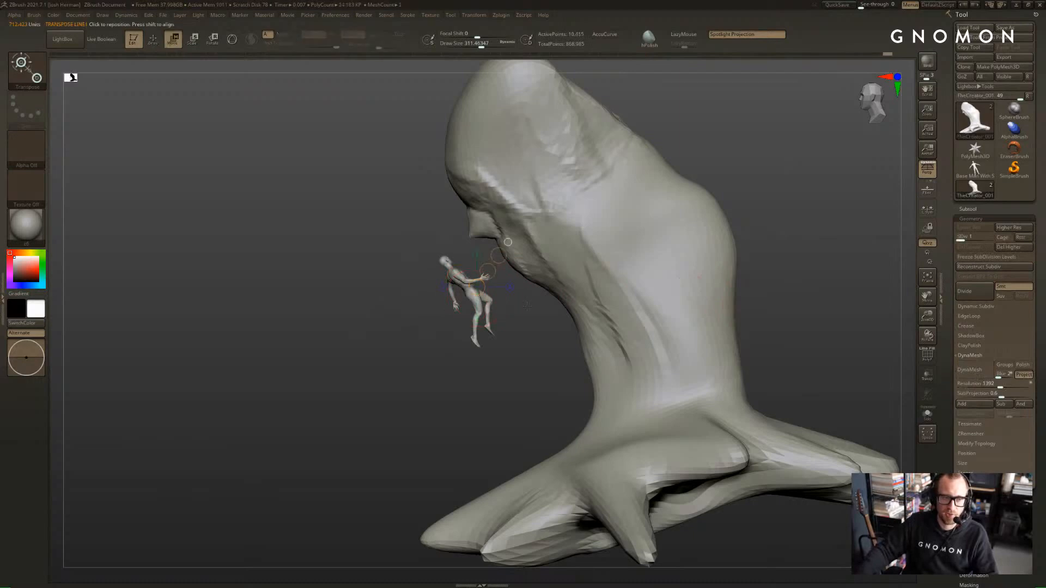
{"action": "scroll", "coordinate": [547, 359], "scroll_direction": "up", "scroll_amount": 3}
{"action": "key", "text": "q"}
{"action": "mouse_move", "coordinate": [548, 359]}
{"action": "left_mouse_down"}
{"action": "mouse_move", "coordinate": [530, 362]}
{"action": "mouse_move", "coordinate": [743, 276]}
{"action": "mouse_move", "coordinate": [564, 278]}
{"action": "left_mouse_up"}
{"action": "left_click_drag", "start_coordinate": [665, 289], "coordinate": [681, 299], "text": "shift"}
Select the creature and pull the sides and crown of its head outward with SnakeHook at draw size 1000
{"action": "key", "text": "b"}
{"action": "key", "text": "s"}
{"action": "key", "text": "h"}
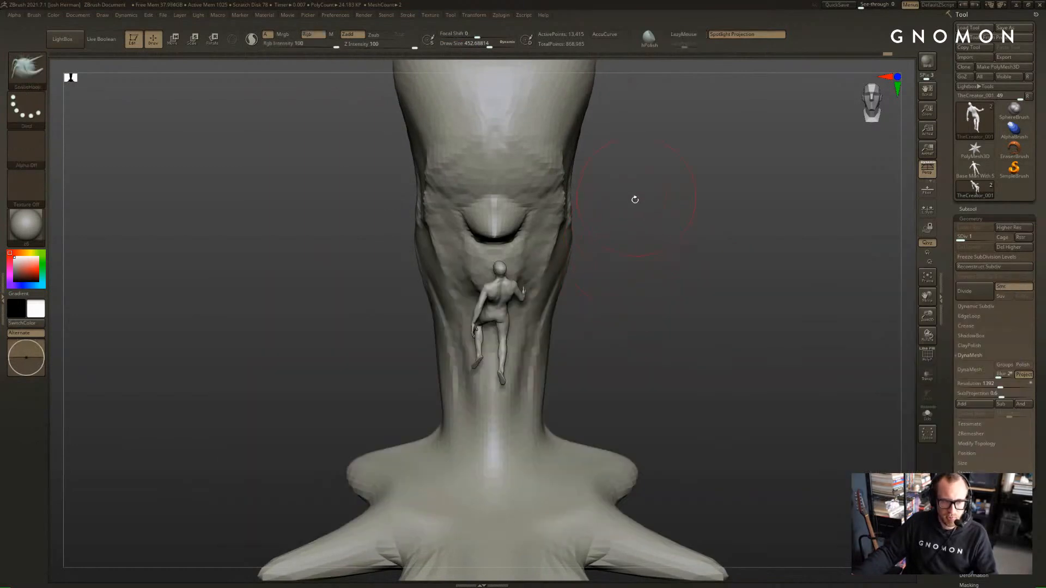
{"action": "mouse_move", "coordinate": [632, 198]}
{"action": "left_mouse_down"}
{"action": "mouse_move", "coordinate": [617, 262]}
{"action": "mouse_move", "coordinate": [626, 261]}
{"action": "left_mouse_up"}
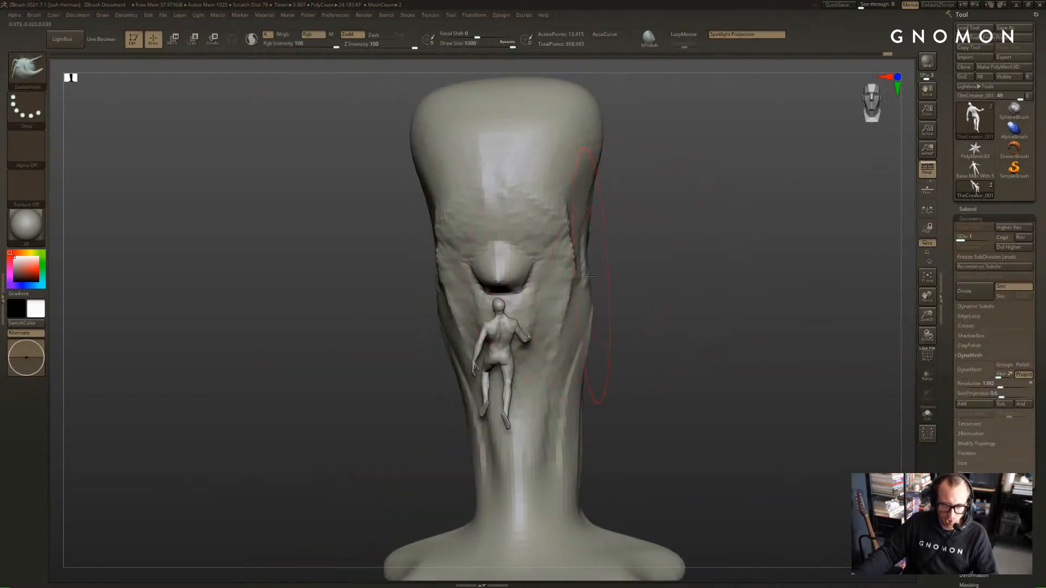
{"action": "key", "text": "b"}
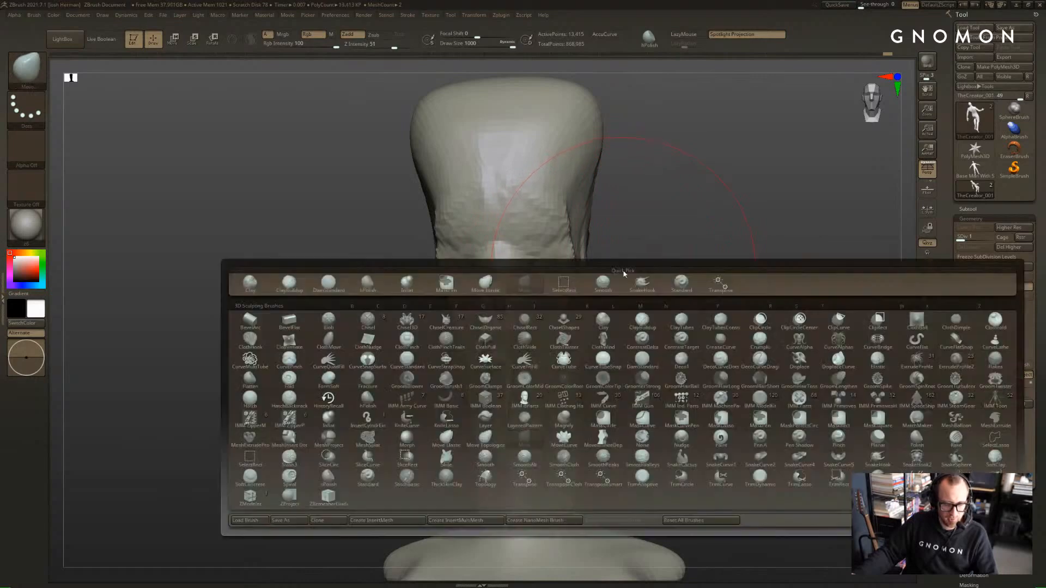
{"action": "key", "text": "s"}
{"action": "key", "text": "h"}
{"action": "left_click_drag", "start_coordinate": [616, 262], "coordinate": [612, 264]}
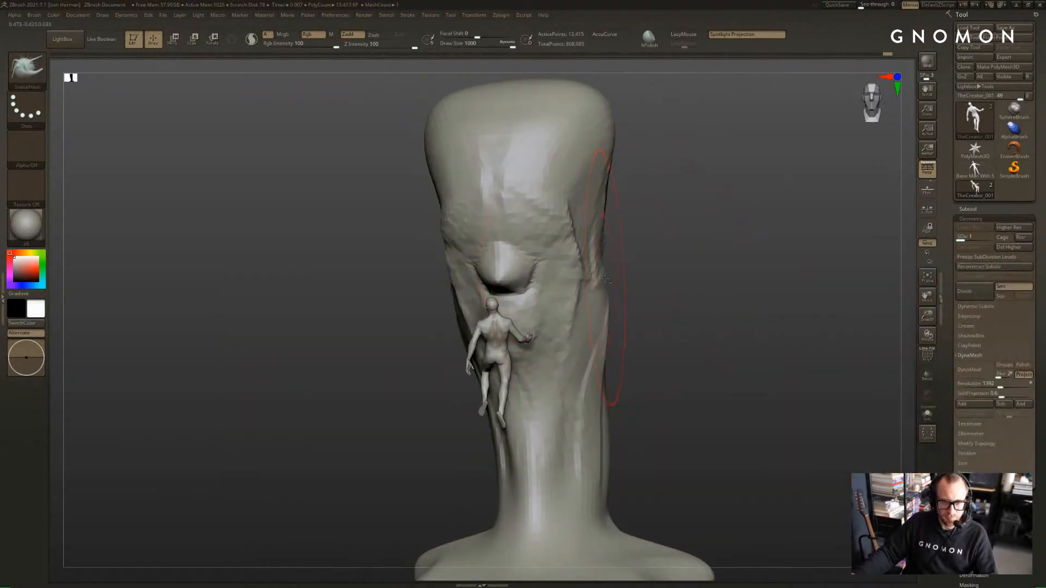
{"action": "left_click", "coordinate": [596, 270], "text": "alt"}
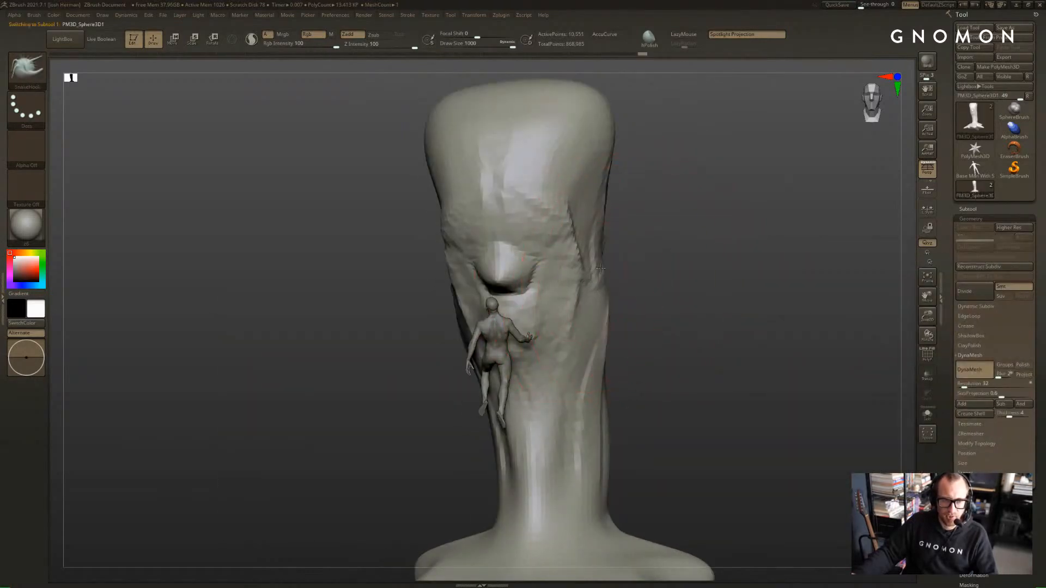
{"action": "left_click_drag", "start_coordinate": [603, 262], "coordinate": [700, 245]}
{"action": "mouse_move", "coordinate": [636, 207]}
{"action": "left_mouse_down"}
{"action": "mouse_move", "coordinate": [666, 196]}
{"action": "mouse_move", "coordinate": [651, 163]}
{"action": "left_mouse_up"}
{"action": "left_click_drag", "start_coordinate": [670, 158], "coordinate": [682, 213]}
Carve a vertical central groove down the creature's forehead with the DamStandard brush
{"action": "key", "text": "b"}
{"action": "key", "text": "d"}
{"action": "key", "text": "s"}
{"action": "left_click_drag", "start_coordinate": [523, 283], "coordinate": [523, 158]}
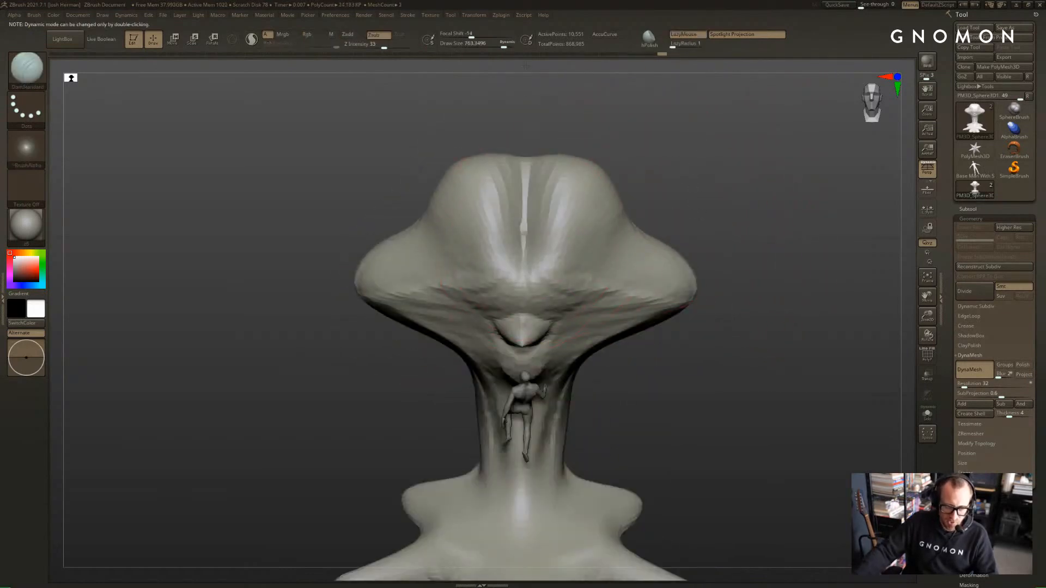
{"action": "left_click_drag", "start_coordinate": [609, 131], "coordinate": [597, 110]}
{"action": "left_click_drag", "start_coordinate": [594, 179], "coordinate": [604, 197]}
{"action": "left_click_drag", "start_coordinate": [520, 275], "coordinate": [541, 166]}
{"action": "left_click_drag", "start_coordinate": [612, 187], "coordinate": [591, 173]}
{"action": "left_click_drag", "start_coordinate": [516, 261], "coordinate": [522, 299]}
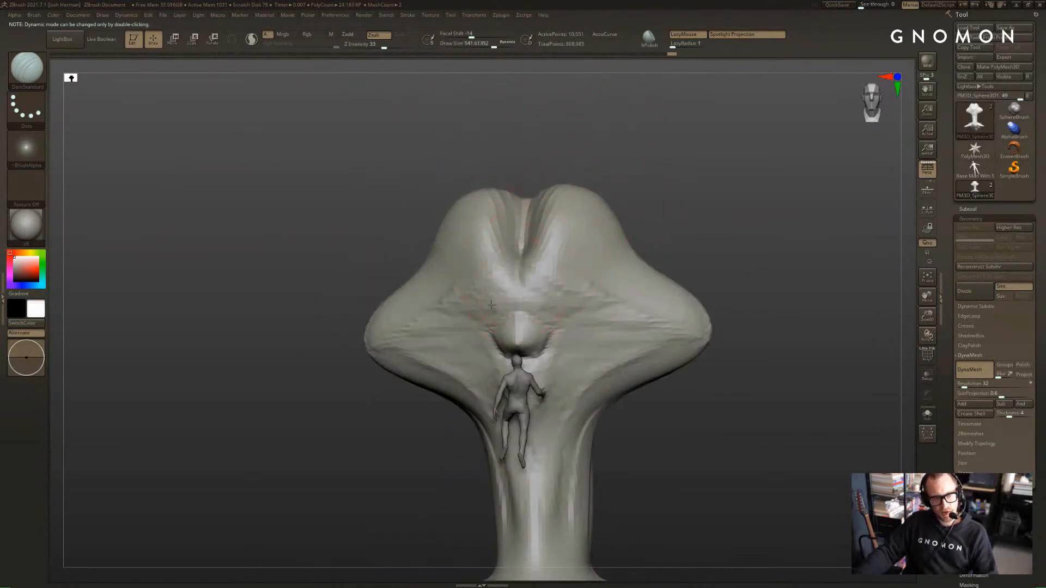
Deepen the central groove over the top of the head so it splits into two lobes, smoothing the brow
{"action": "left_click_drag", "start_coordinate": [602, 116], "coordinate": [597, 229]}
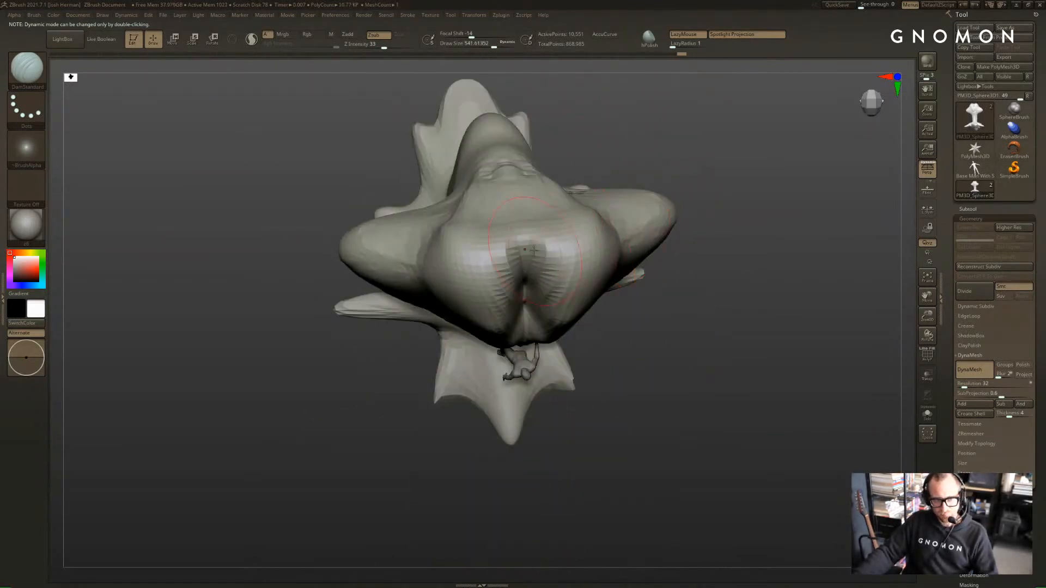
{"action": "left_click_drag", "start_coordinate": [522, 164], "coordinate": [526, 283]}
{"action": "left_click_drag", "start_coordinate": [514, 207], "coordinate": [524, 275]}
{"action": "left_click_drag", "start_coordinate": [599, 335], "coordinate": [597, 213]}
{"action": "mouse_move", "coordinate": [507, 286]}
{"action": "left_mouse_down", "text": "shift"}
{"action": "mouse_move", "coordinate": [509, 263]}
{"action": "mouse_move", "coordinate": [517, 278]}
{"action": "left_mouse_up", "text": "shift"}
{"action": "left_click_drag", "start_coordinate": [586, 165], "coordinate": [562, 163]}
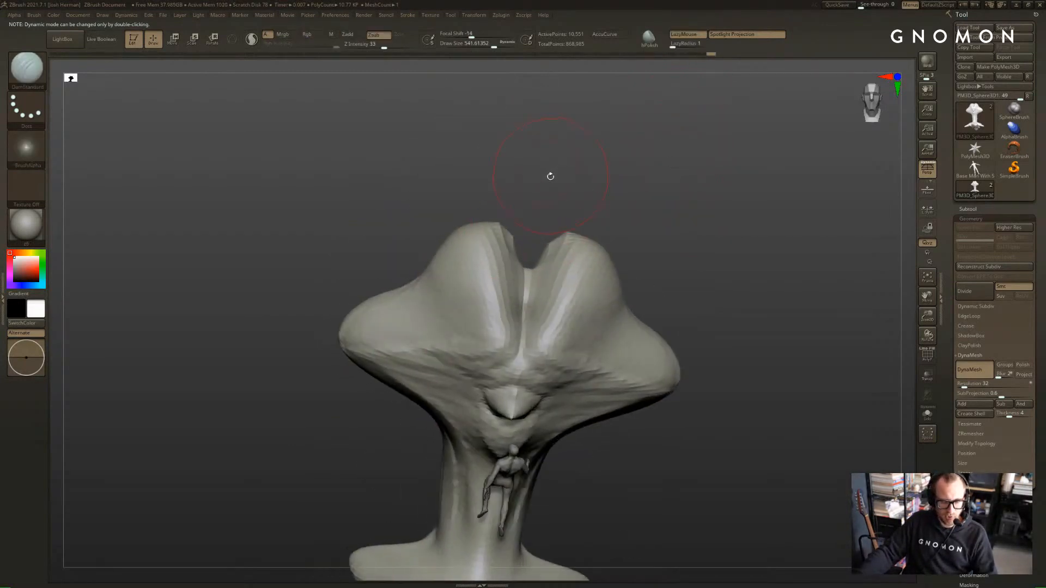
Load the Smooth Stronger brush from LightBox and smooth the groove and peaks on top of the head
{"action": "key", "text": "comma"}
{"action": "key", "text": "comma"}
{"action": "key", "text": "comma"}
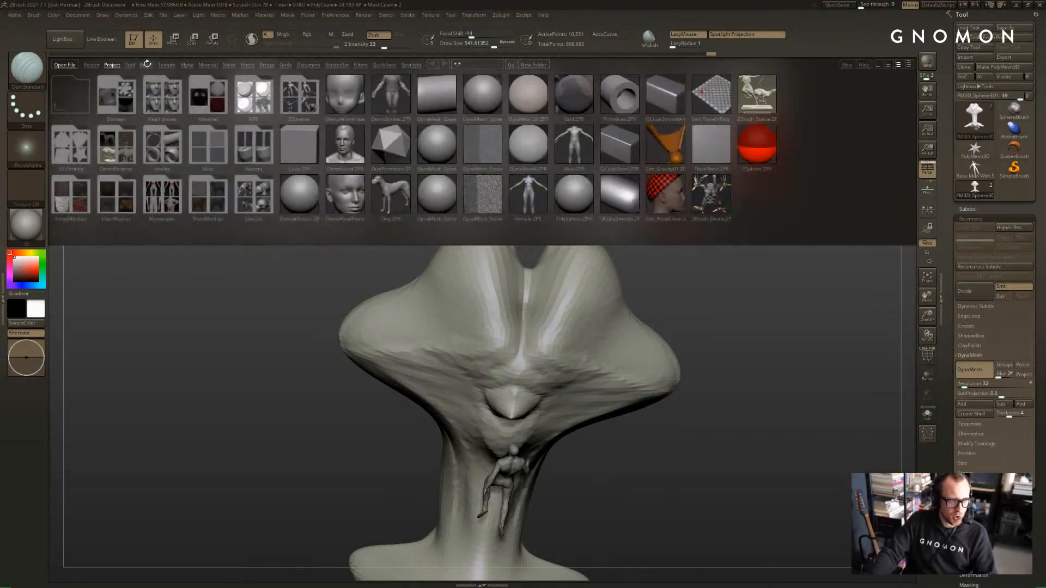
{"action": "left_click", "coordinate": [146, 65]}
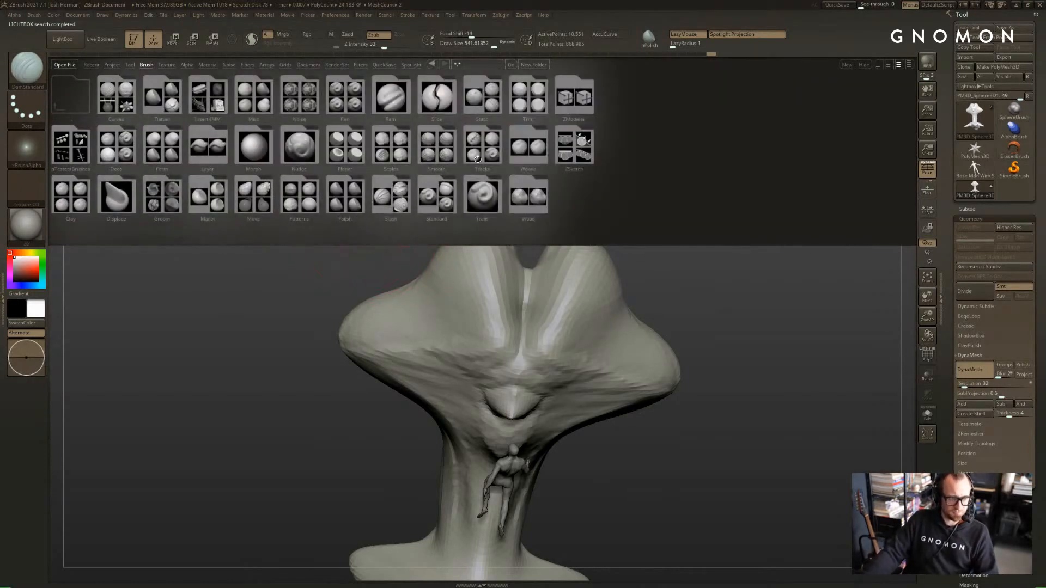
{"action": "left_click", "coordinate": [439, 151]}
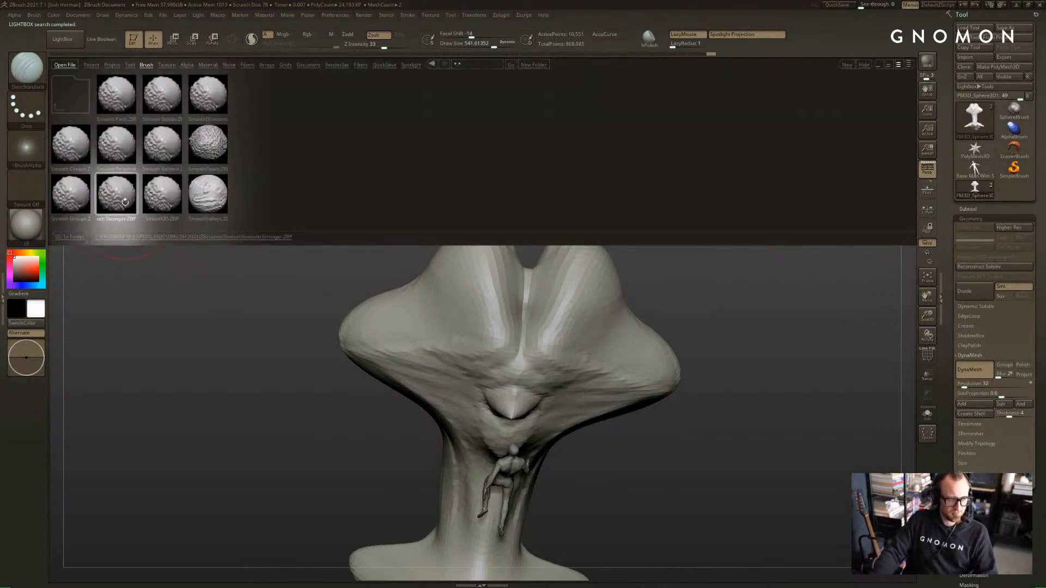
{"action": "double_click", "coordinate": [126, 202]}
{"action": "left_click", "coordinate": [166, 222]}
{"action": "key", "text": "comma"}
{"action": "mouse_move", "coordinate": [649, 235]}
{"action": "left_mouse_down"}
{"action": "mouse_move", "coordinate": [570, 267]}
{"action": "mouse_move", "coordinate": [520, 255]}
{"action": "mouse_move", "coordinate": [513, 235]}
{"action": "mouse_move", "coordinate": [509, 245]}
{"action": "mouse_move", "coordinate": [539, 240]}
{"action": "left_mouse_up"}
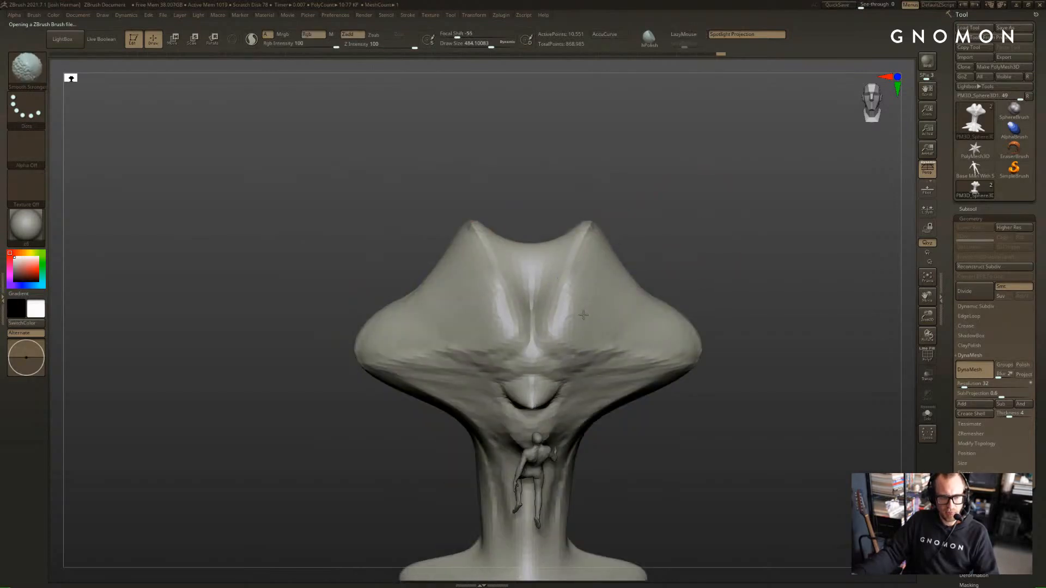
Reshape the head's upper lobes and the front of the brow with large SnakeHook strokes
{"action": "mouse_move", "coordinate": [583, 315]}
{"action": "right_mouse_down", "text": "alt"}
{"action": "mouse_move", "coordinate": [563, 286]}
{"action": "mouse_move", "coordinate": [548, 287]}
{"action": "mouse_move", "coordinate": [682, 205]}
{"action": "mouse_move", "coordinate": [719, 201]}
{"action": "right_mouse_up", "text": "alt"}
{"action": "key", "text": "b"}
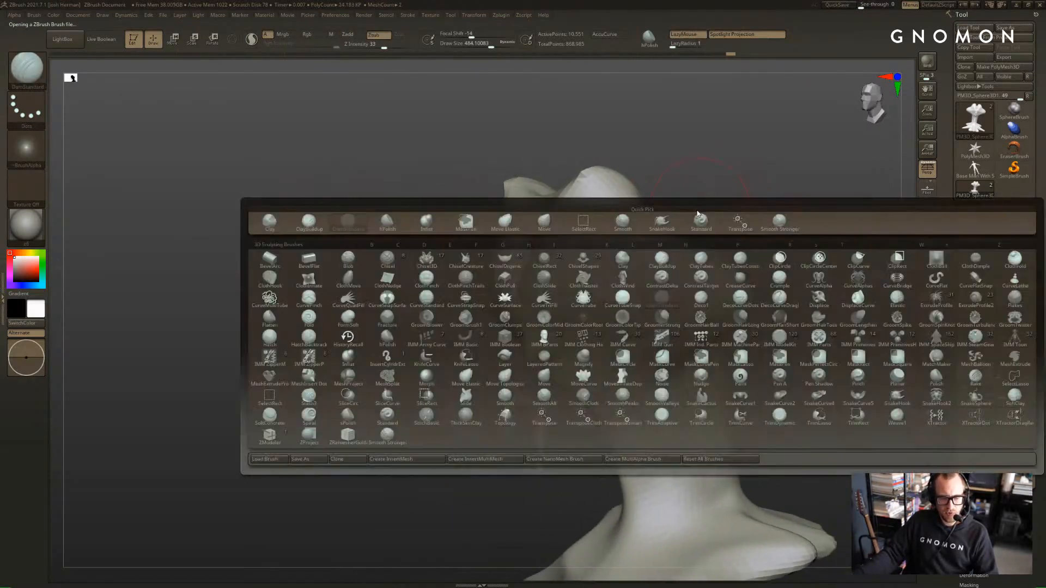
{"action": "key", "text": "s"}
{"action": "key", "text": "h"}
{"action": "key", "text": "s"}
{"action": "left_click_drag", "start_coordinate": [689, 212], "coordinate": [725, 212]}
{"action": "right_click_drag", "start_coordinate": [724, 213], "coordinate": [700, 224]}
{"action": "left_click_drag", "start_coordinate": [628, 224], "coordinate": [640, 204]}
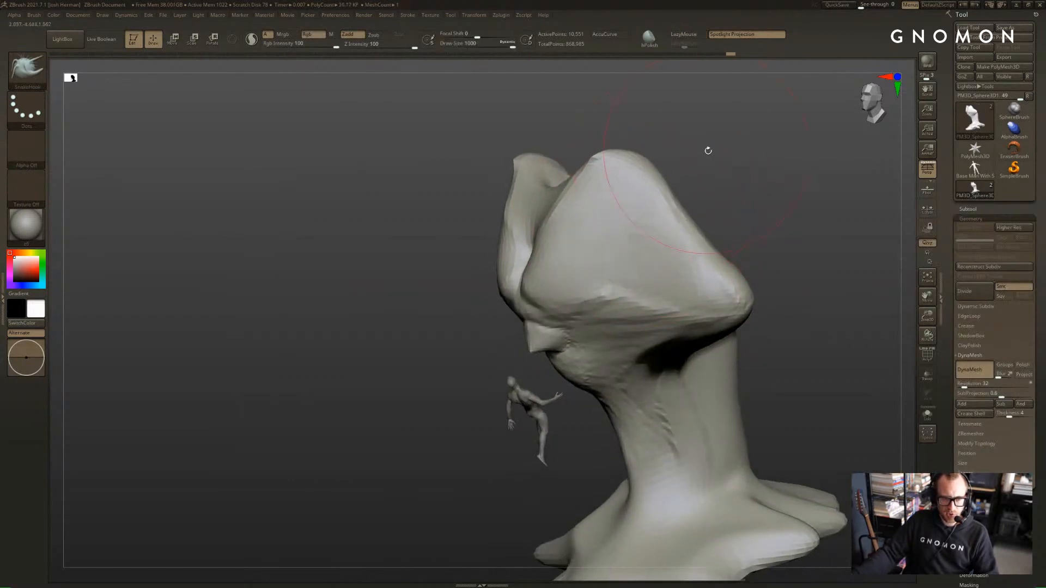
{"action": "right_click_drag", "start_coordinate": [708, 151], "coordinate": [697, 162]}
{"action": "left_click_drag", "start_coordinate": [563, 273], "coordinate": [562, 282]}
{"action": "key", "text": "shift"}
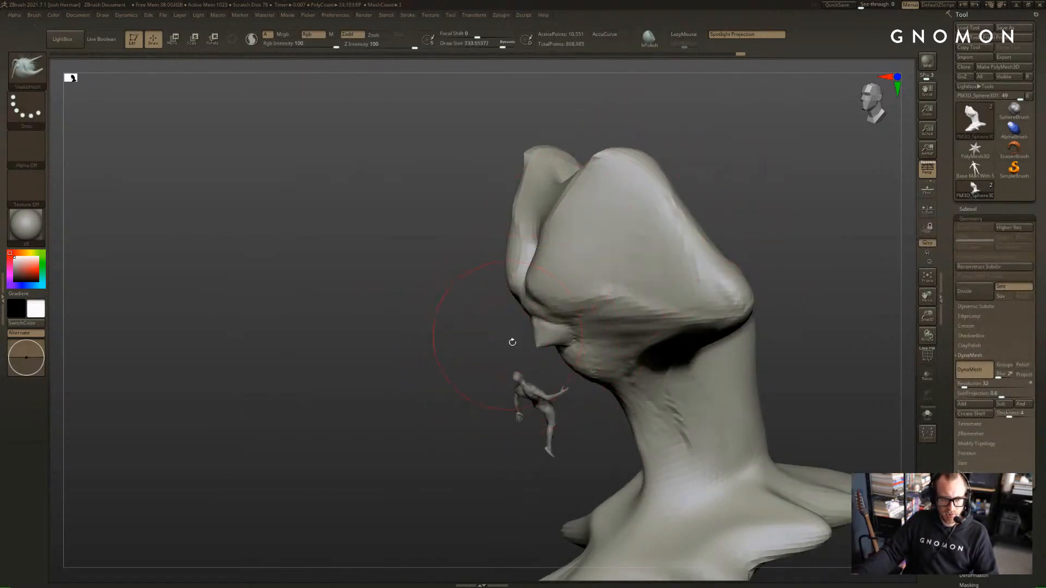
Reduce the SnakeHook brush's draw size and reshape the creature's nose and the area beneath it
{"action": "right_click_drag", "start_coordinate": [512, 343], "coordinate": [519, 338]}
{"action": "key", "text": "s"}
{"action": "left_click_drag", "start_coordinate": [554, 347], "coordinate": [543, 348]}
{"action": "right_click_drag", "start_coordinate": [531, 345], "coordinate": [551, 344]}
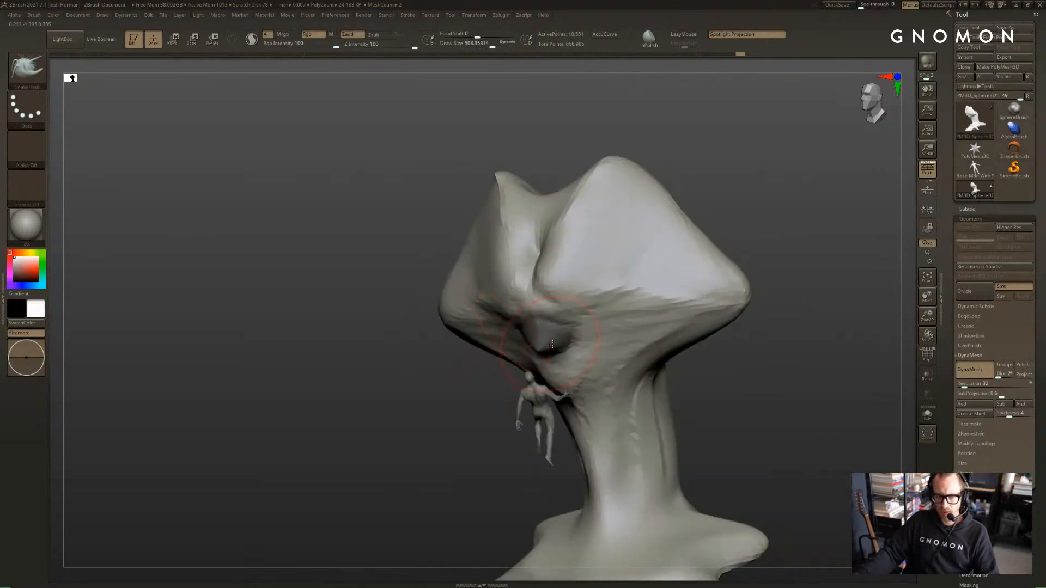
{"action": "left_click_drag", "start_coordinate": [558, 338], "coordinate": [555, 339]}
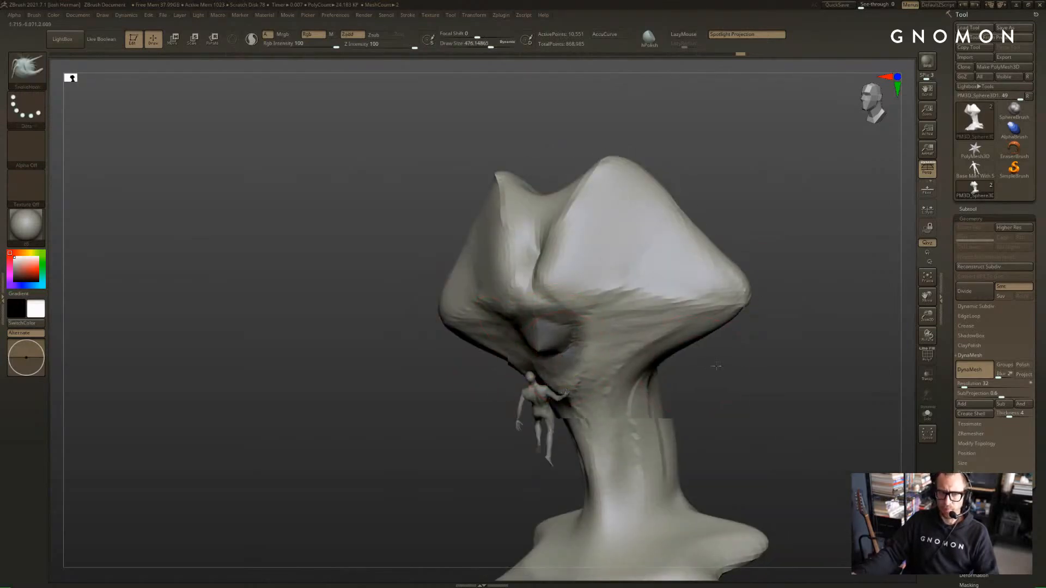
Refine the brow, jaw and front of the neck in side view using SnakeHook at draw size 1000
{"action": "right_click_drag", "start_coordinate": [720, 364], "coordinate": [790, 362]}
{"action": "left_click_drag", "start_coordinate": [542, 338], "coordinate": [535, 384], "text": "ctrl"}
{"action": "mouse_move", "coordinate": [877, 332]}
{"action": "right_mouse_down"}
{"action": "mouse_move", "coordinate": [834, 310]}
{"action": "mouse_move", "coordinate": [821, 284]}
{"action": "mouse_move", "coordinate": [757, 272]}
{"action": "mouse_move", "coordinate": [771, 240]}
{"action": "mouse_move", "coordinate": [684, 236]}
{"action": "mouse_move", "coordinate": [627, 256]}
{"action": "right_mouse_up"}
{"action": "left_click_drag", "start_coordinate": [497, 289], "coordinate": [539, 265]}
{"action": "right_click_drag", "start_coordinate": [719, 231], "coordinate": [645, 217]}
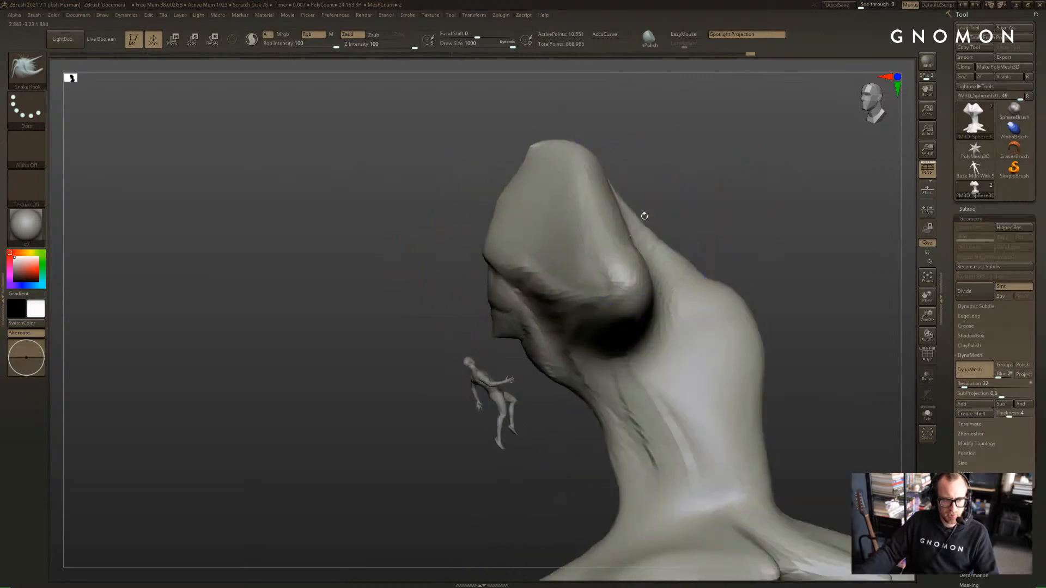
{"action": "left_click_drag", "start_coordinate": [547, 375], "coordinate": [553, 364]}
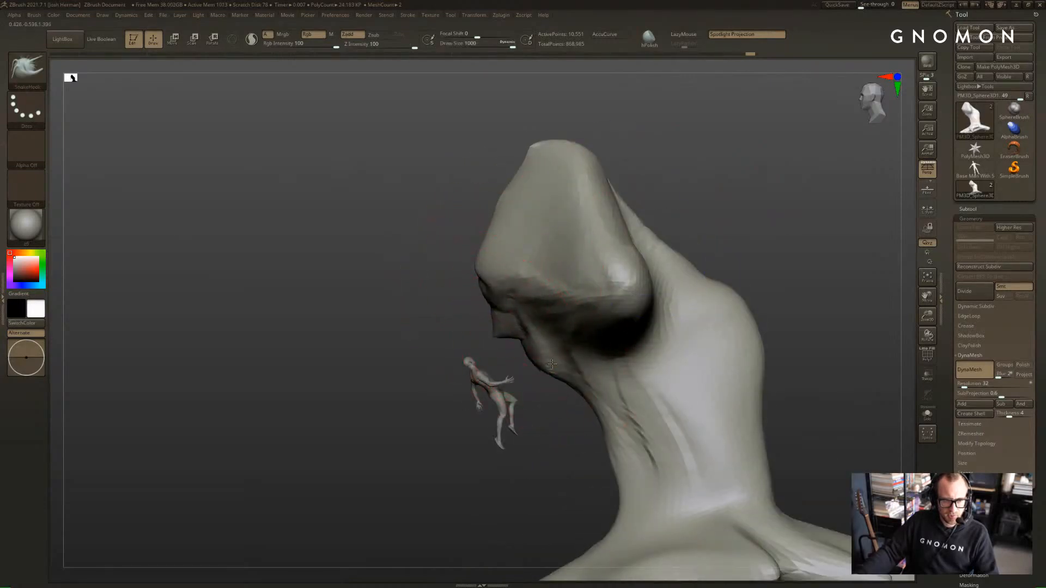
{"action": "right_click_drag", "start_coordinate": [576, 424], "coordinate": [551, 354], "text": "alt"}
{"action": "left_click_drag", "start_coordinate": [574, 376], "coordinate": [595, 376]}
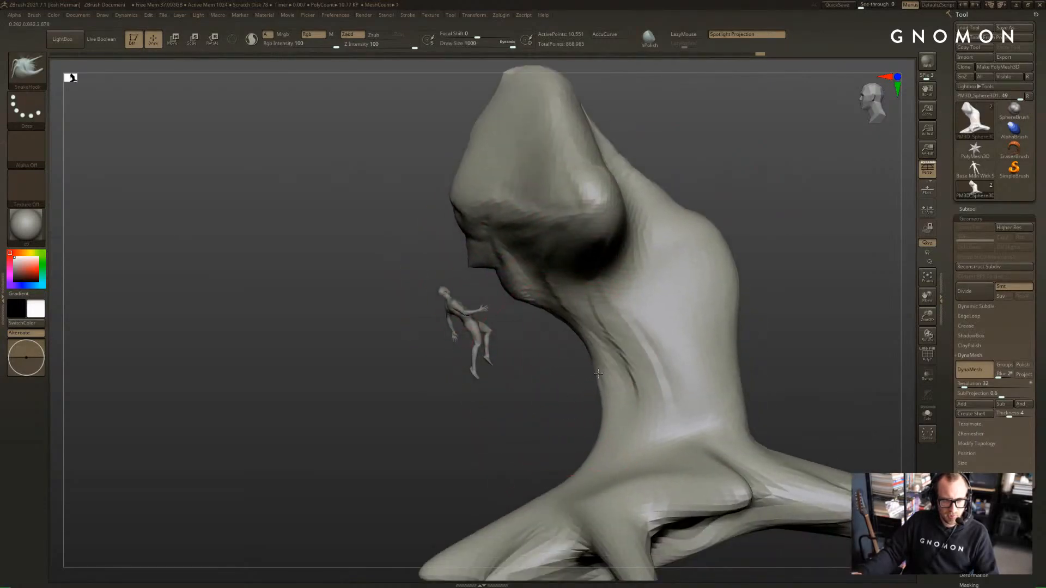
Compare the creature with the sketch in Photoshop and push in the front of its lower trunk using a large SnakeHook brush
{"action": "key", "text": "alt+Tab"}
{"action": "key", "text": "alt+Tab"}
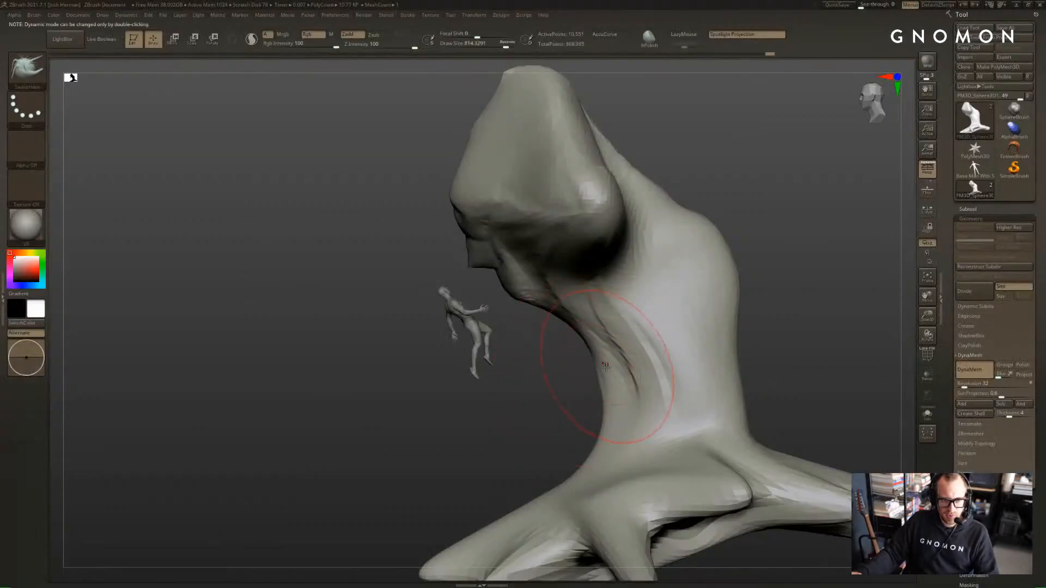
{"action": "key", "text": "alt+Tab"}
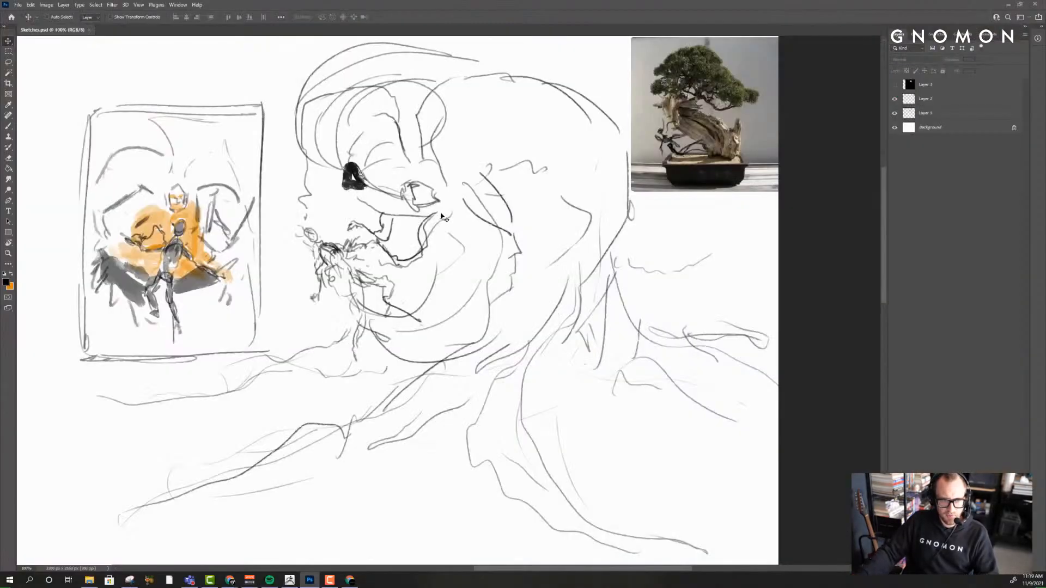
{"action": "key", "text": "alt+Tab"}
{"action": "key", "text": "s"}
{"action": "left_click_drag", "start_coordinate": [579, 410], "coordinate": [602, 411]}
{"action": "mouse_move", "coordinate": [602, 426]}
{"action": "left_mouse_down"}
{"action": "mouse_move", "coordinate": [661, 420]}
{"action": "mouse_move", "coordinate": [627, 417]}
{"action": "left_mouse_up"}
{"action": "key", "text": "s"}
{"action": "left_click_drag", "start_coordinate": [787, 372], "coordinate": [771, 371]}
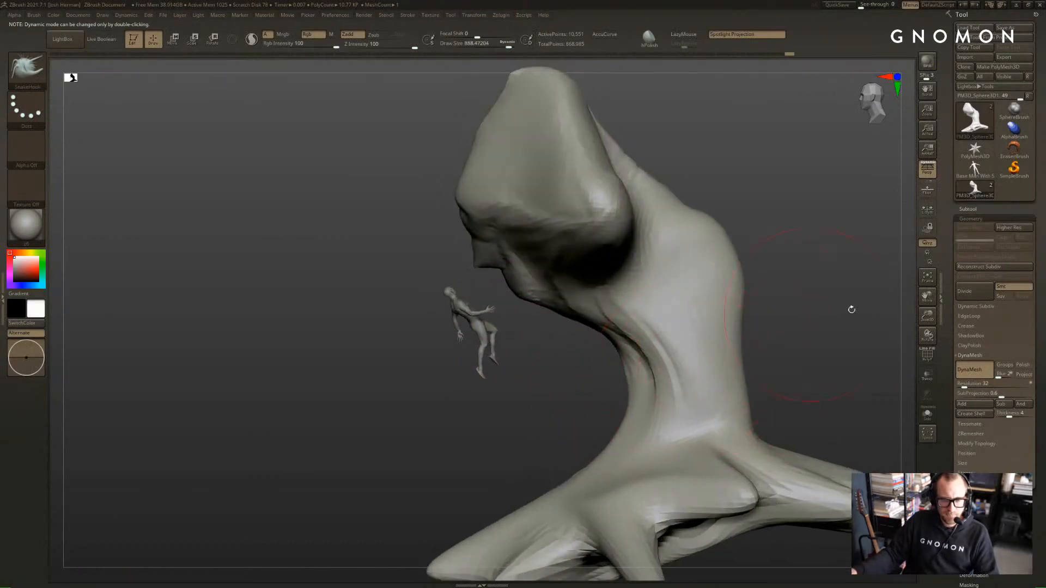
Push out the creature's hunched back and tuck in its lower back in side view using SnakeHook at draw size 1000, checking the sketch
{"action": "left_click", "coordinate": [973, 210]}
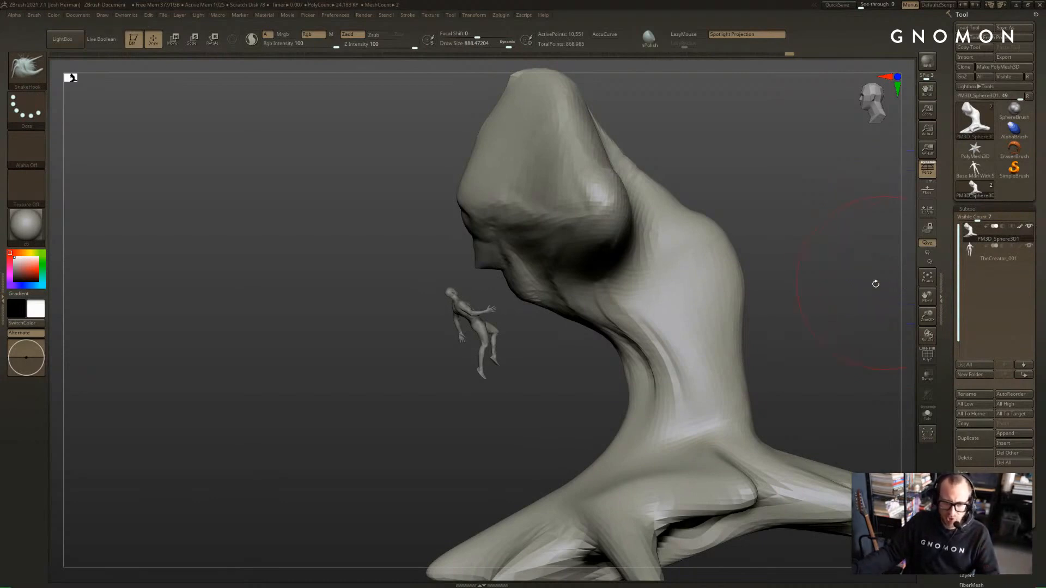
{"action": "key", "text": "s"}
{"action": "left_click_drag", "start_coordinate": [722, 271], "coordinate": [742, 262]}
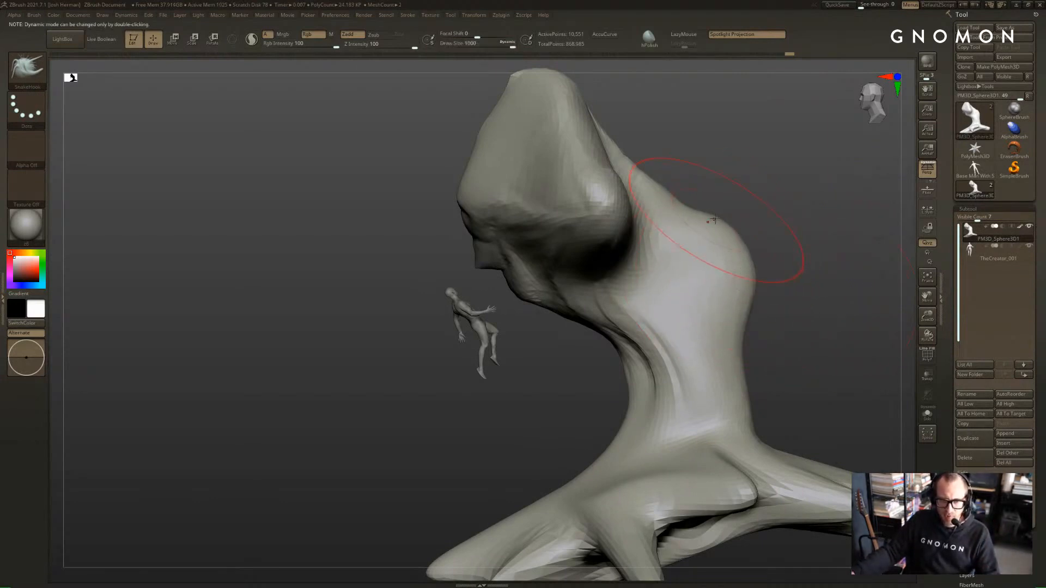
{"action": "left_click_drag", "start_coordinate": [715, 219], "coordinate": [721, 212]}
{"action": "key", "text": "s"}
{"action": "left_click_drag", "start_coordinate": [742, 329], "coordinate": [759, 346]}
{"action": "left_click_drag", "start_coordinate": [750, 426], "coordinate": [741, 427]}
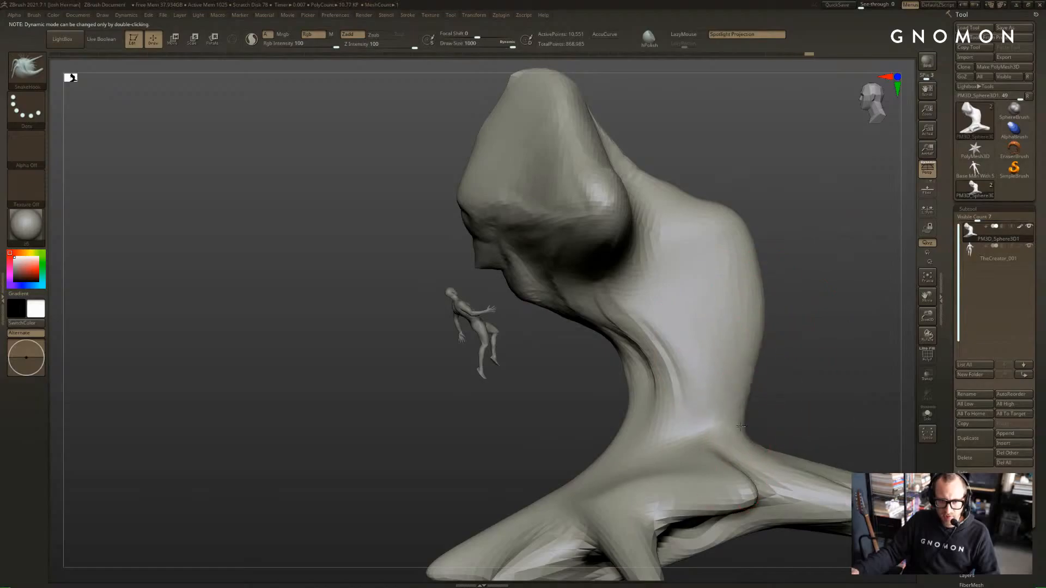
{"action": "key", "text": "alt+Tab"}
{"action": "key", "text": "alt+Tab"}
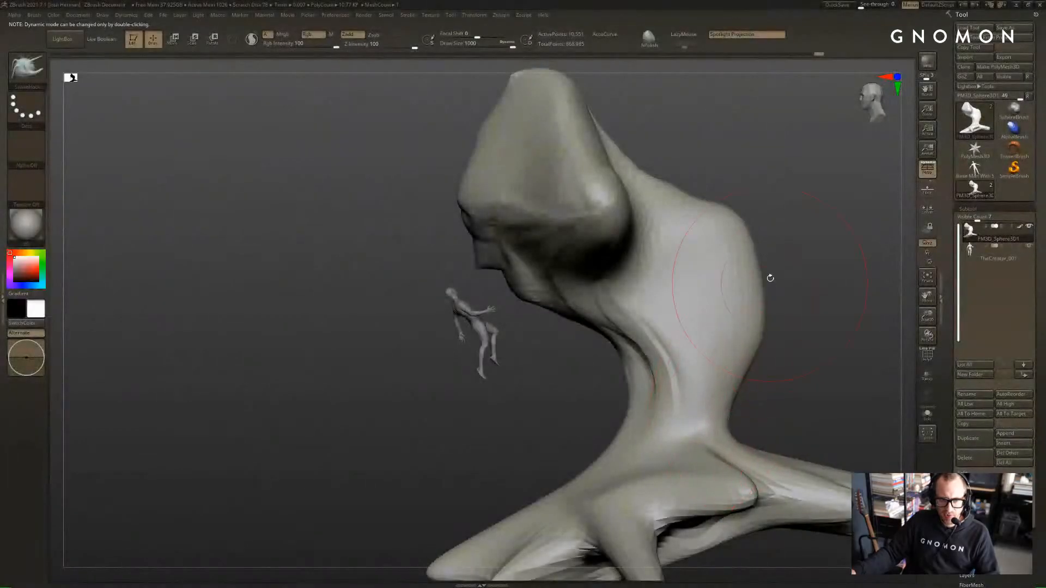
{"action": "mouse_move", "coordinate": [753, 262]}
{"action": "left_mouse_down"}
{"action": "mouse_move", "coordinate": [759, 240]}
{"action": "mouse_move", "coordinate": [730, 221]}
{"action": "mouse_move", "coordinate": [761, 256]}
{"action": "mouse_move", "coordinate": [764, 275]}
{"action": "left_mouse_up"}
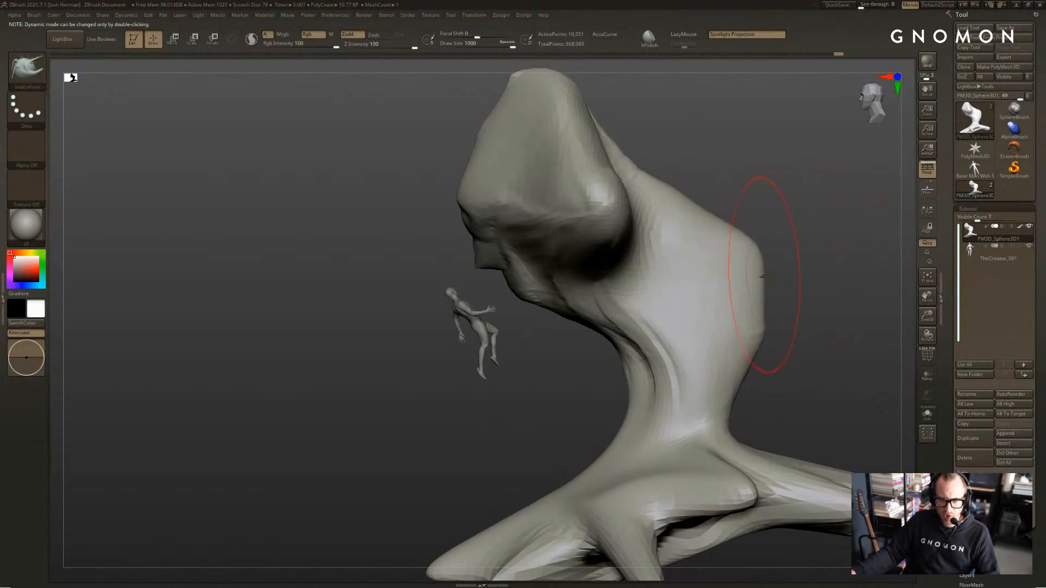
Duplicate the creature subtool and shrink the body of the copy in front of the original's trunk
{"action": "left_click", "coordinate": [971, 439]}
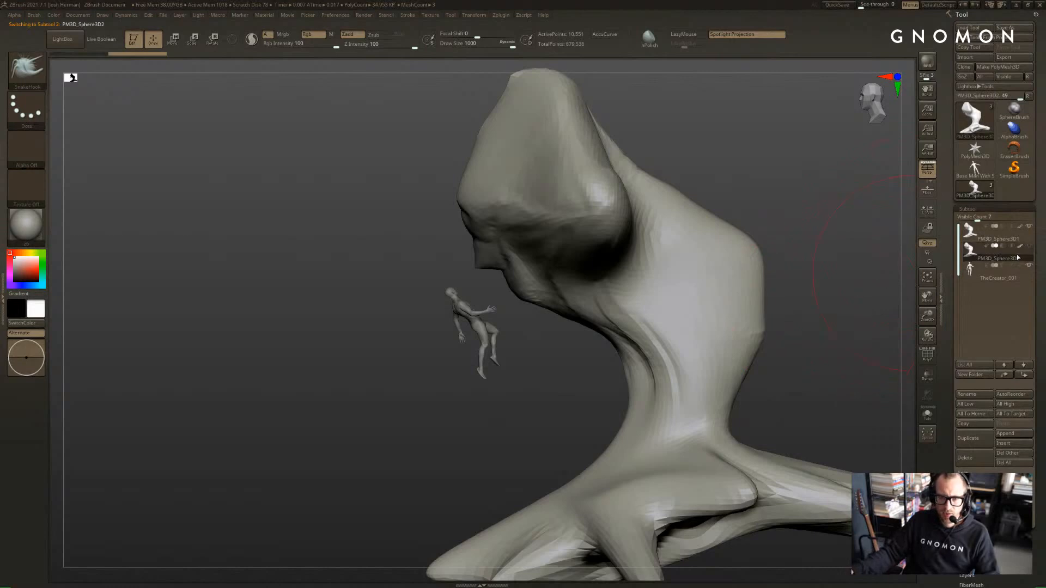
{"action": "mouse_move", "coordinate": [892, 292]}
{"action": "left_mouse_down"}
{"action": "mouse_move", "coordinate": [769, 285]}
{"action": "mouse_move", "coordinate": [726, 332]}
{"action": "mouse_move", "coordinate": [752, 319]}
{"action": "left_mouse_up"}
{"action": "key", "text": "e"}
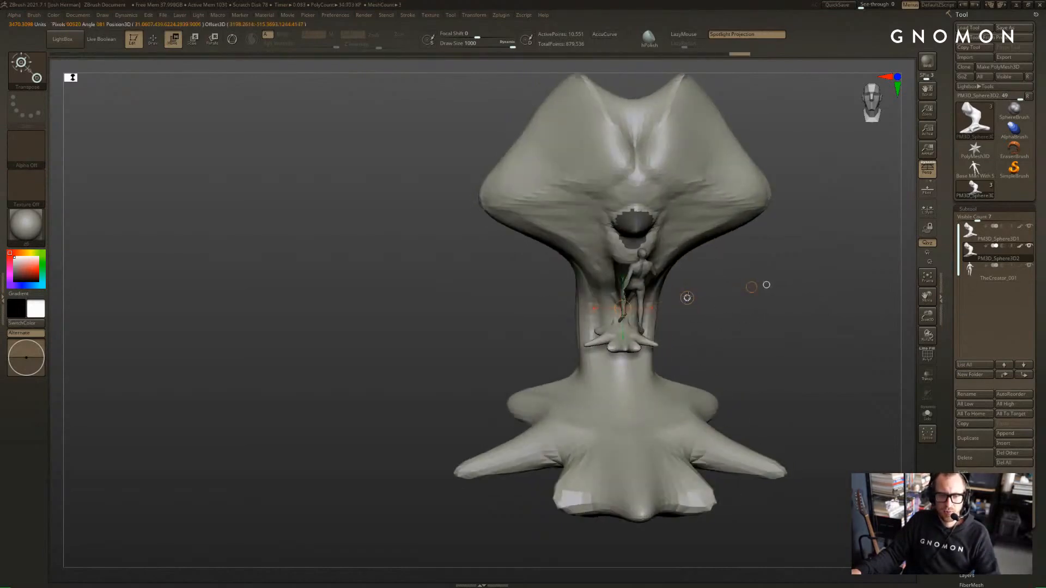
{"action": "left_click_drag", "start_coordinate": [689, 297], "coordinate": [700, 297]}
{"action": "key", "text": "ctrl+z"}
{"action": "left_click_drag", "start_coordinate": [813, 238], "coordinate": [769, 234], "text": "alt"}
{"action": "mouse_move", "coordinate": [768, 235]}
{"action": "right_mouse_down", "text": "ctrl"}
{"action": "mouse_move", "coordinate": [728, 283]}
{"action": "mouse_move", "coordinate": [846, 264]}
{"action": "right_mouse_up", "text": "ctrl"}
{"action": "key", "text": "q"}
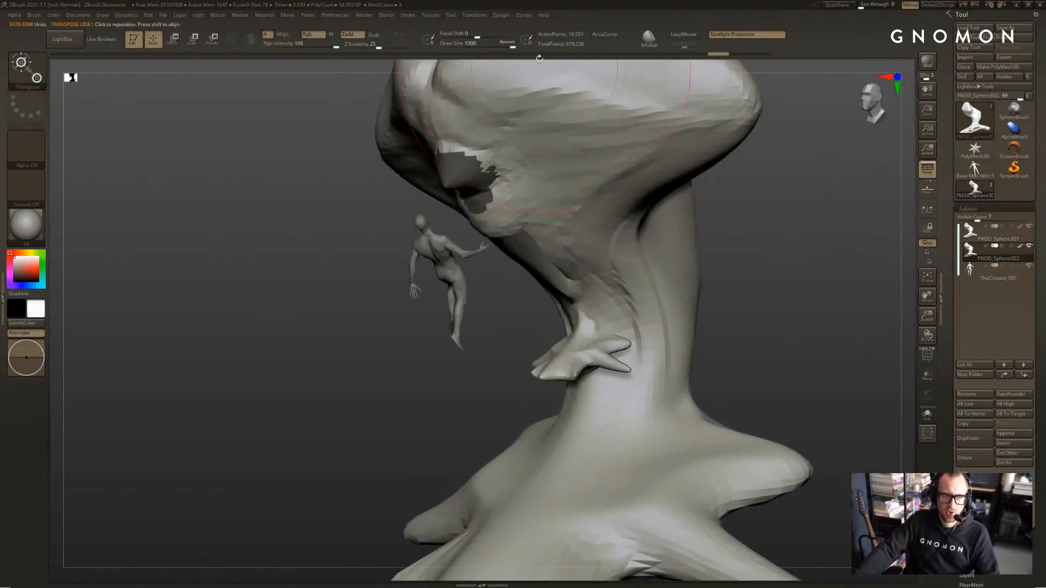
{"action": "left_click", "coordinate": [407, 14]}
{"action": "left_click", "coordinate": [427, 148]}
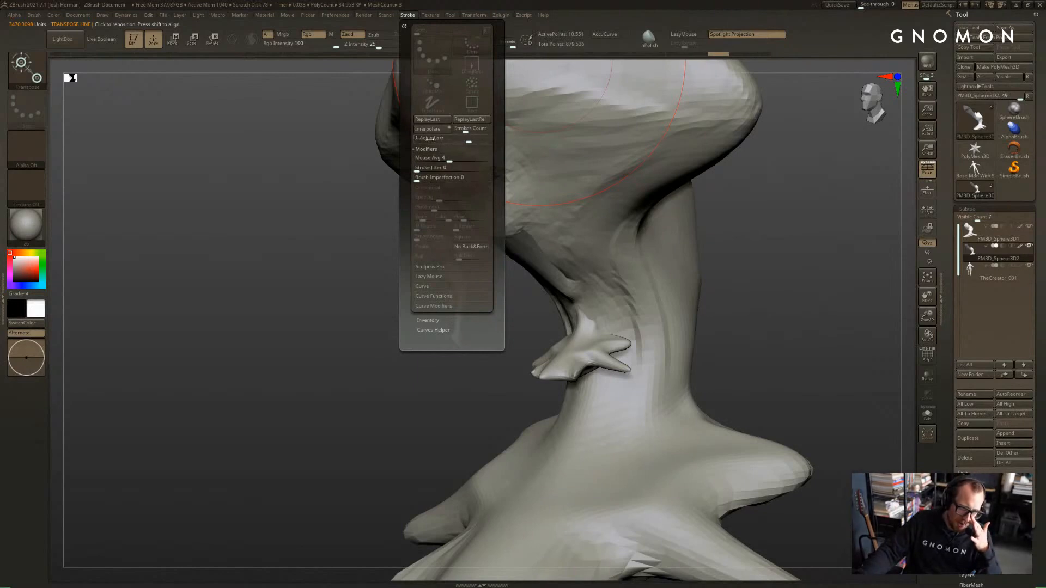
{"action": "left_click", "coordinate": [428, 148]}
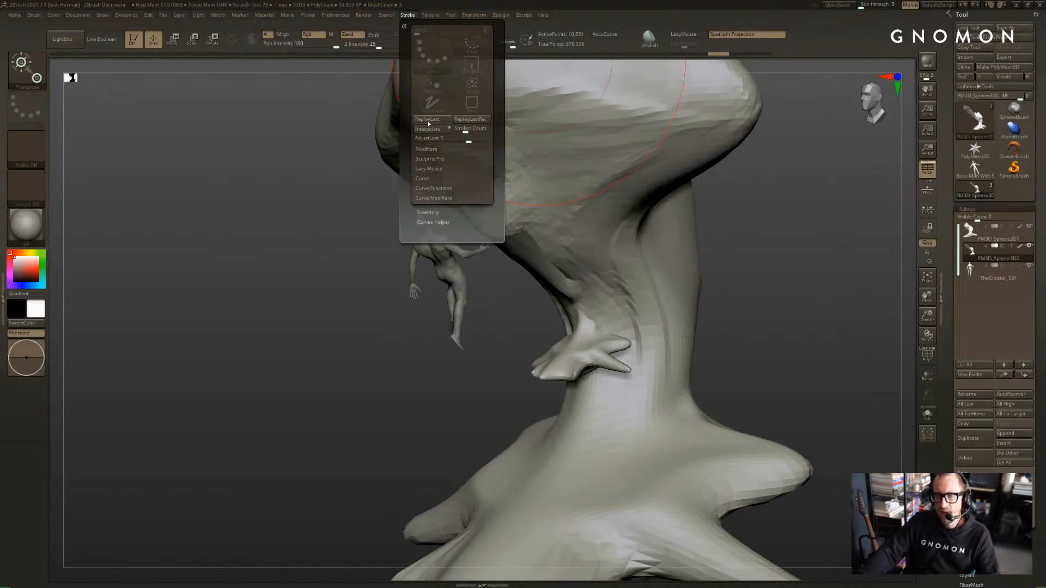
Carve a long groove down the side of the original creature's trunk to the roots with DamStandard at draw size about 430
{"action": "left_click_drag", "start_coordinate": [807, 267], "coordinate": [737, 227]}
{"action": "key", "text": "b"}
{"action": "key", "text": "d"}
{"action": "key", "text": "s"}
{"action": "key", "text": "s"}
{"action": "left_click", "coordinate": [652, 231]}
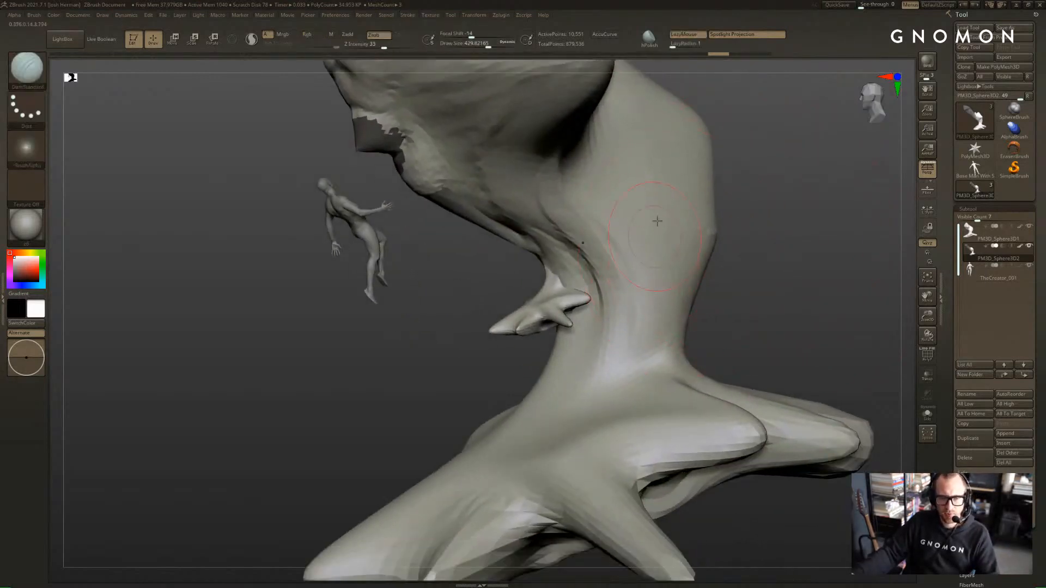
{"action": "left_click", "coordinate": [606, 367], "text": "alt"}
{"action": "mouse_move", "coordinate": [653, 267]}
{"action": "left_mouse_down"}
{"action": "mouse_move", "coordinate": [590, 396]}
{"action": "mouse_move", "coordinate": [535, 462]}
{"action": "left_mouse_up"}
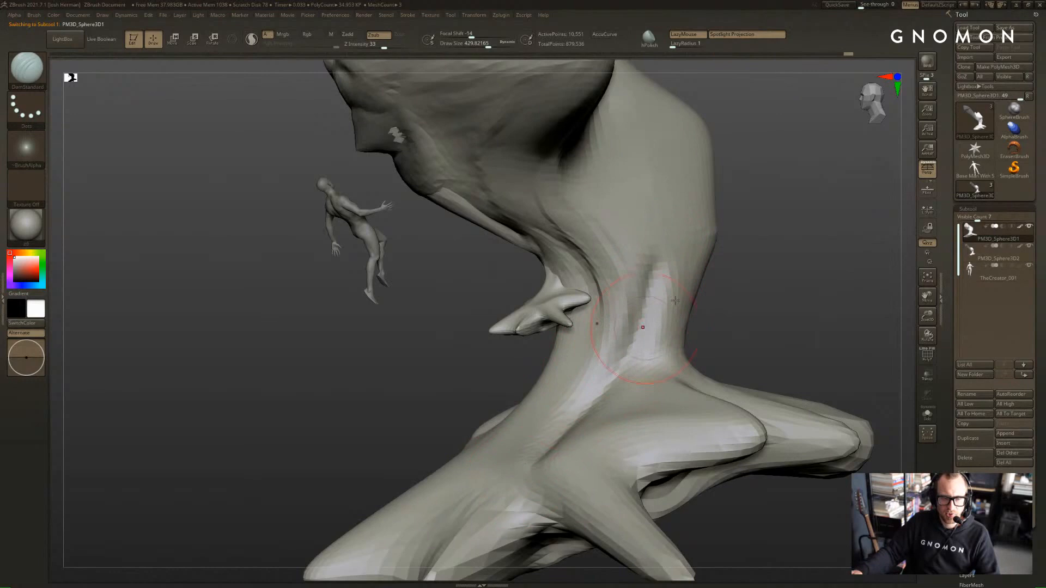
Deepen the trunk groove by replaying the last DamStandard stroke several times
{"action": "left_click", "coordinate": [409, 15]}
{"action": "left_click", "coordinate": [428, 120]}
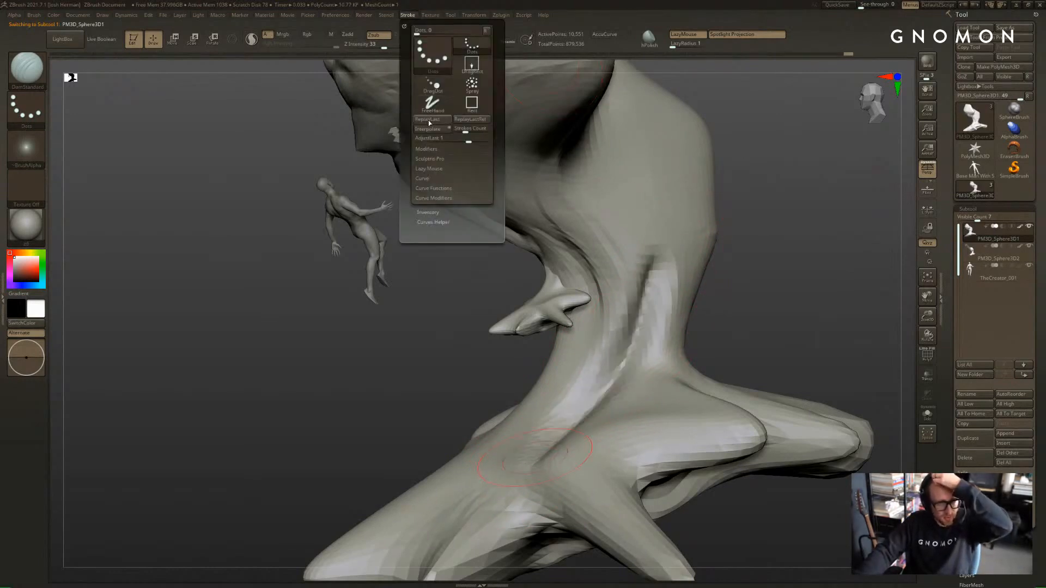
{"action": "left_click", "coordinate": [429, 122]}
{"action": "left_click", "coordinate": [430, 122]}
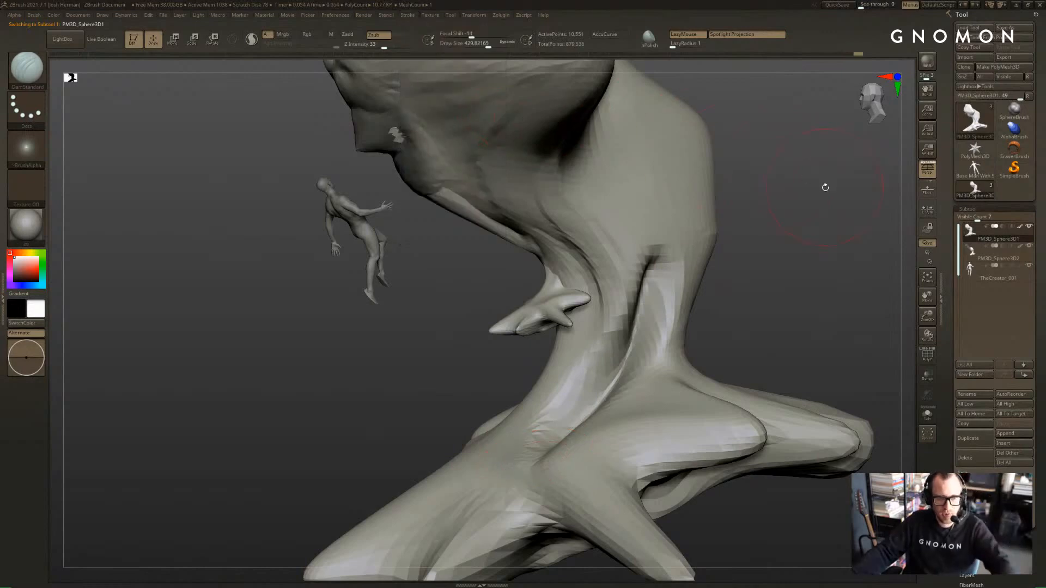
{"action": "mouse_move", "coordinate": [825, 187]}
{"action": "left_mouse_down"}
{"action": "mouse_move", "coordinate": [846, 187]}
{"action": "mouse_move", "coordinate": [799, 207]}
{"action": "left_mouse_up"}
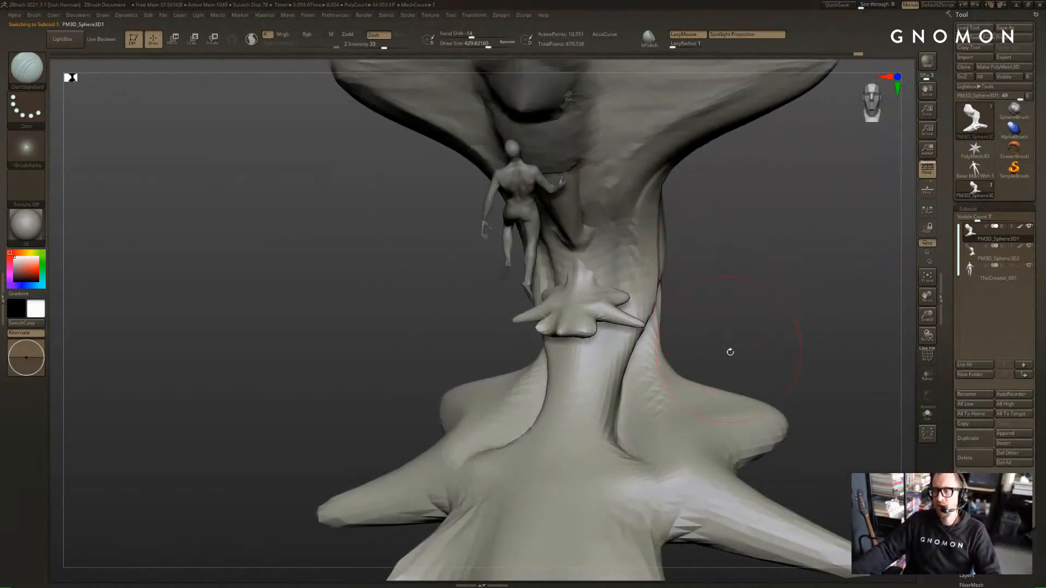
Undo and redo the groove strokes to compare the trunk with and without them
{"action": "key", "text": "ctrl+z"}
{"action": "key", "text": "ctrl+z"}
{"action": "key", "text": "ctrl+z"}
{"action": "mouse_move", "coordinate": [839, 232]}
{"action": "left_mouse_down"}
{"action": "mouse_move", "coordinate": [778, 257]}
{"action": "mouse_move", "coordinate": [733, 255]}
{"action": "left_mouse_up"}
{"action": "key", "text": "ctrl+shift+z"}
{"action": "key", "text": "ctrl+shift+z"}
{"action": "key", "text": "ctrl+shift+z"}
Build up the creature's shoulder and the side of its neck with ClayBuildup at draw size about 422
{"action": "key", "text": "b"}
{"action": "key", "text": "c"}
{"action": "key", "text": "b"}
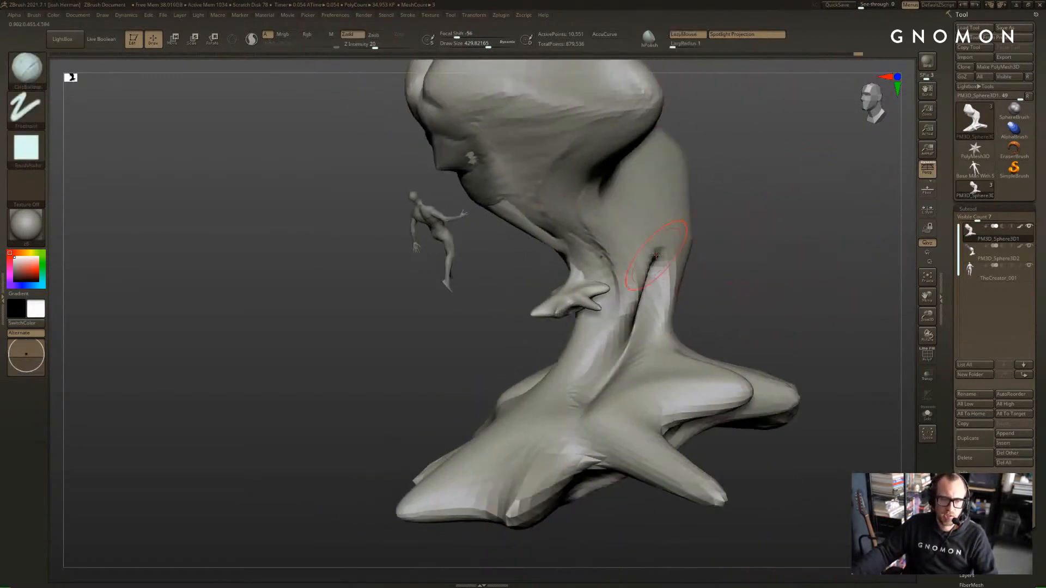
{"action": "key", "text": "bracketleft"}
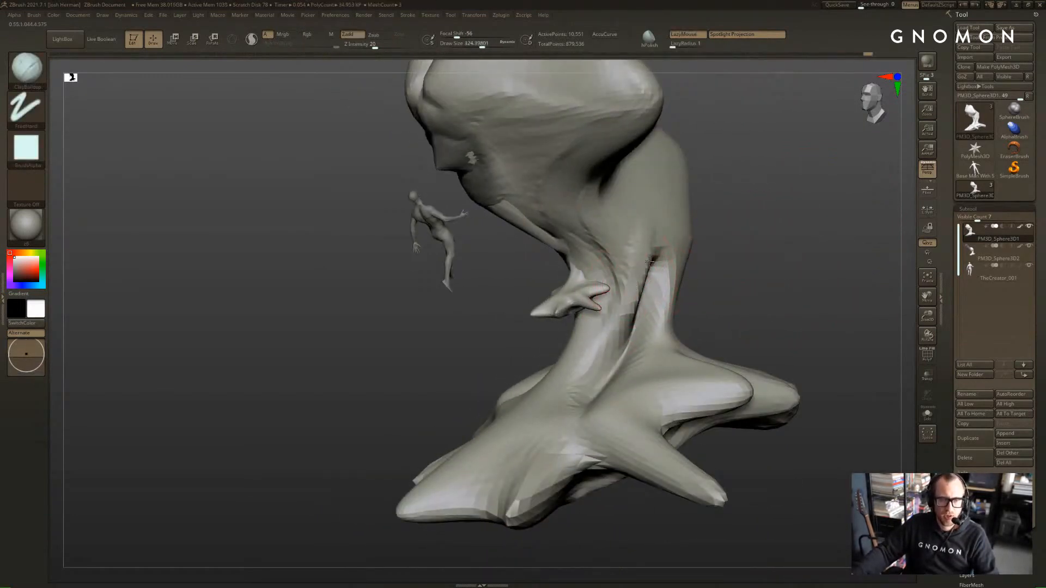
{"action": "key", "text": "bracketright"}
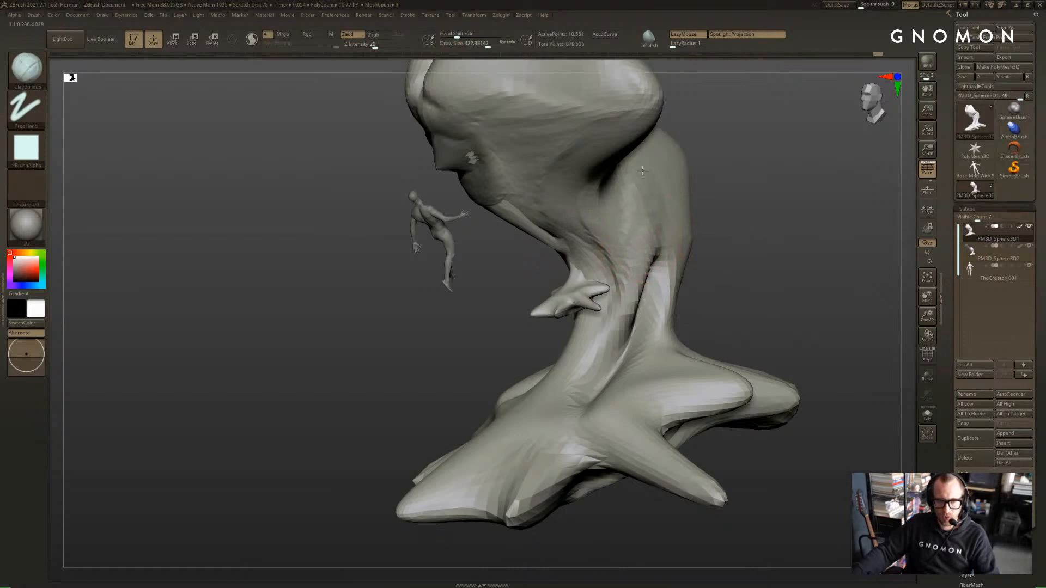
{"action": "left_click_drag", "start_coordinate": [663, 142], "coordinate": [648, 206]}
{"action": "left_click_drag", "start_coordinate": [756, 188], "coordinate": [717, 187]}
{"action": "left_click_drag", "start_coordinate": [624, 164], "coordinate": [584, 168]}
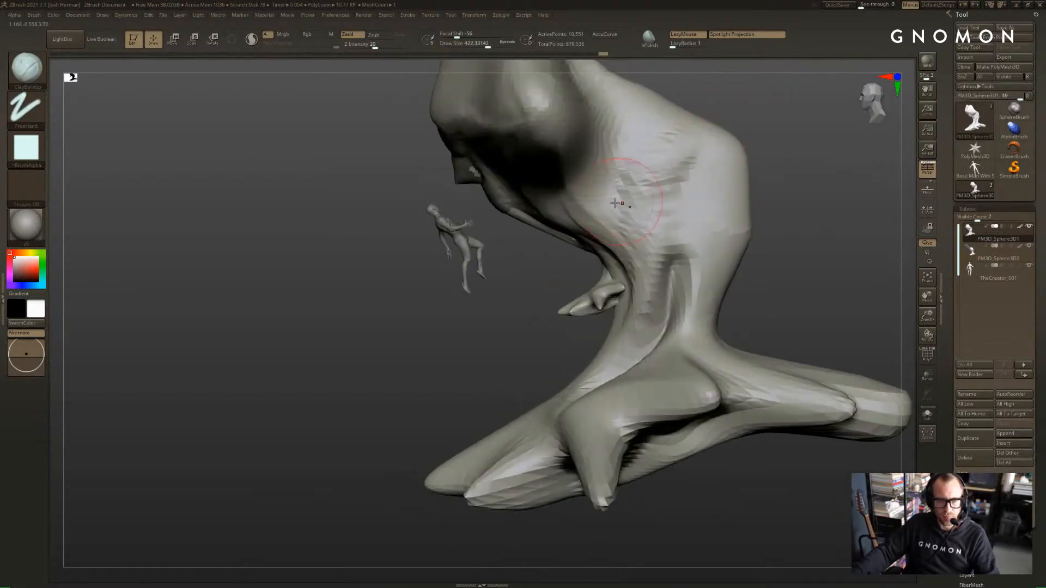
{"action": "left_click_drag", "start_coordinate": [626, 204], "coordinate": [627, 143]}
{"action": "mouse_move", "coordinate": [763, 158]}
{"action": "left_mouse_down"}
{"action": "mouse_move", "coordinate": [747, 197]}
{"action": "mouse_move", "coordinate": [774, 203]}
{"action": "mouse_move", "coordinate": [730, 206]}
{"action": "left_mouse_up"}
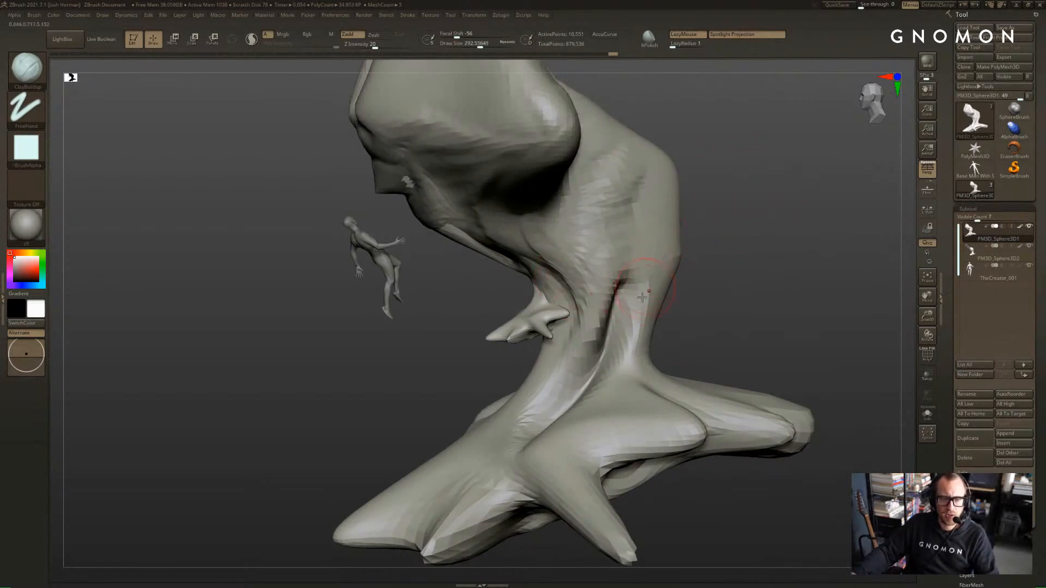
Add ClayBuildup volume around the trunk groove, flank and neck with a smaller brush
{"action": "left_click_drag", "start_coordinate": [643, 297], "coordinate": [645, 207]}
{"action": "left_click_drag", "start_coordinate": [620, 254], "coordinate": [638, 188]}
{"action": "mouse_move", "coordinate": [700, 188]}
{"action": "left_mouse_down"}
{"action": "mouse_move", "coordinate": [779, 197]}
{"action": "mouse_move", "coordinate": [727, 292]}
{"action": "mouse_move", "coordinate": [673, 275]}
{"action": "left_mouse_up"}
{"action": "left_click_drag", "start_coordinate": [611, 253], "coordinate": [604, 322]}
{"action": "mouse_move", "coordinate": [654, 321]}
{"action": "left_mouse_down"}
{"action": "mouse_move", "coordinate": [675, 271]}
{"action": "mouse_move", "coordinate": [635, 252]}
{"action": "mouse_move", "coordinate": [591, 277]}
{"action": "left_mouse_up"}
{"action": "left_click_drag", "start_coordinate": [593, 269], "coordinate": [644, 207]}
{"action": "mouse_move", "coordinate": [651, 257]}
{"action": "left_mouse_down"}
{"action": "mouse_move", "coordinate": [677, 264]}
{"action": "mouse_move", "coordinate": [667, 262]}
{"action": "left_mouse_up"}
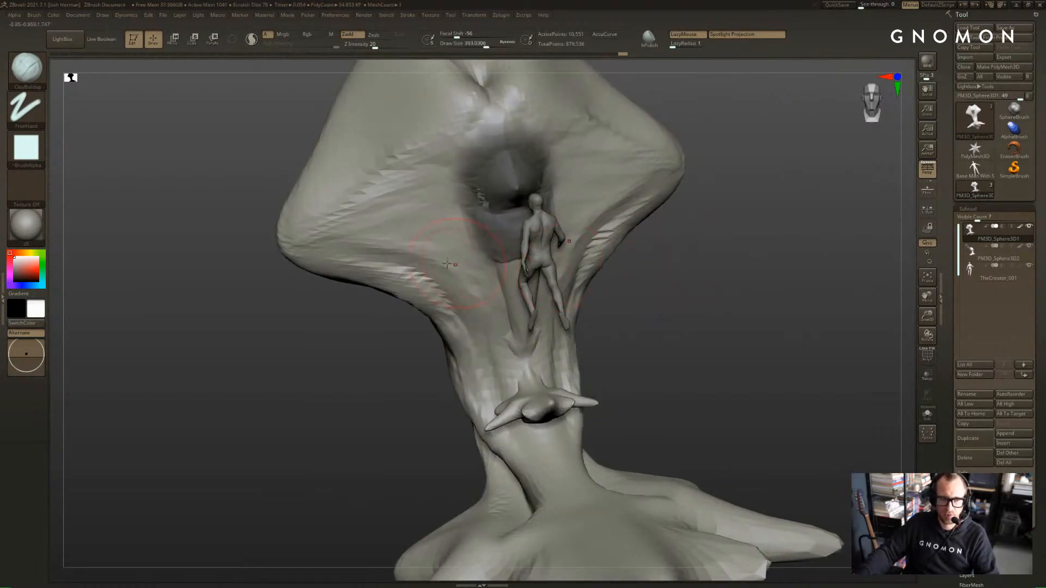
Build up folds beneath the head's side lobes with ClayBuildup and sharpen them with DamStandard at draw size about 280
{"action": "left_click_drag", "start_coordinate": [425, 267], "coordinate": [380, 278]}
{"action": "key", "text": "b"}
{"action": "key", "text": "d"}
{"action": "key", "text": "s"}
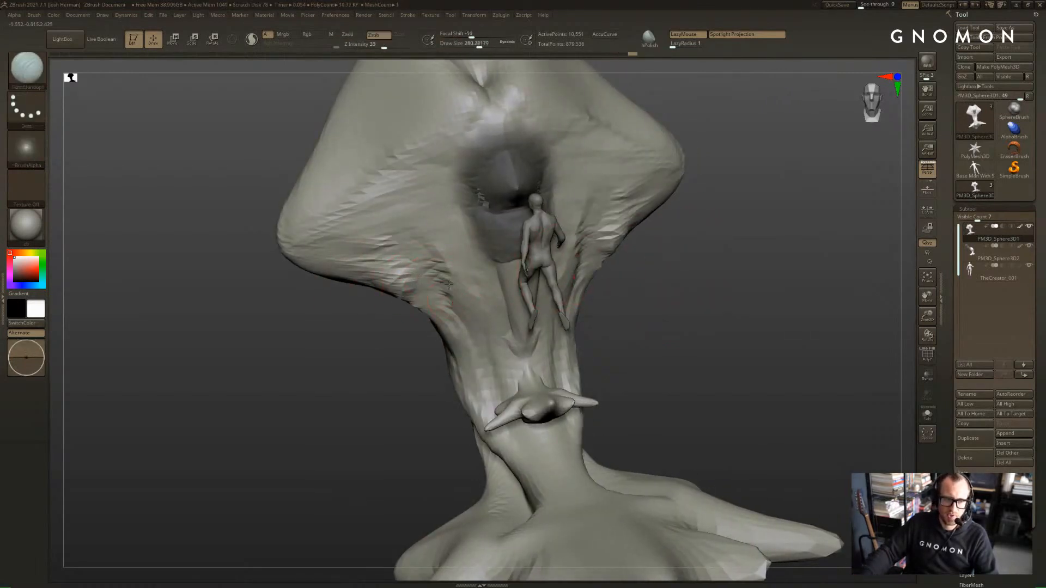
{"action": "mouse_move", "coordinate": [740, 257]}
{"action": "left_mouse_down"}
{"action": "mouse_move", "coordinate": [828, 272]}
{"action": "mouse_move", "coordinate": [798, 308]}
{"action": "mouse_move", "coordinate": [839, 303]}
{"action": "mouse_move", "coordinate": [823, 311]}
{"action": "mouse_move", "coordinate": [800, 273]}
{"action": "left_mouse_up"}
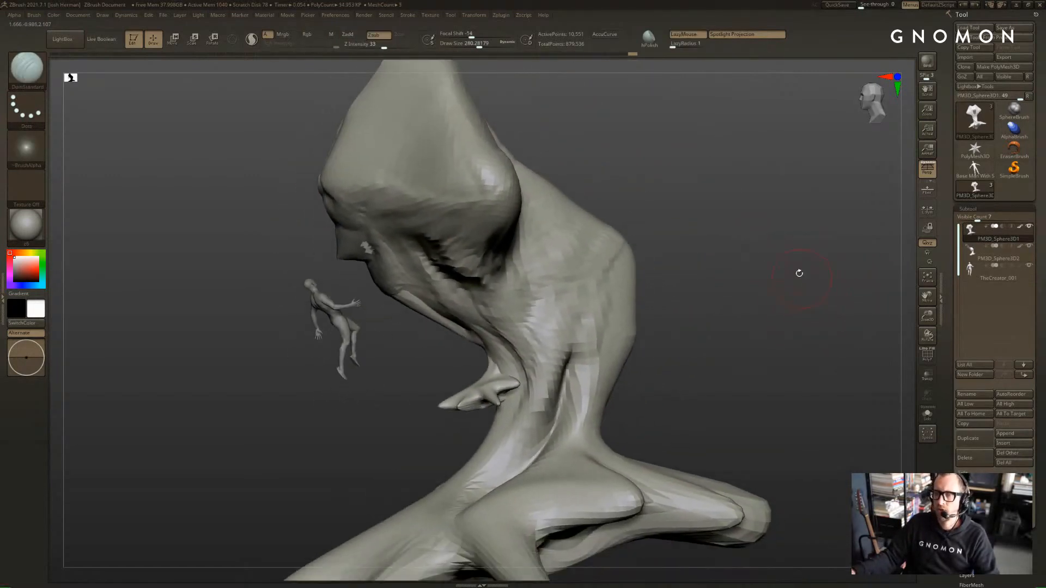
{"action": "left_click_drag", "start_coordinate": [788, 237], "coordinate": [777, 240]}
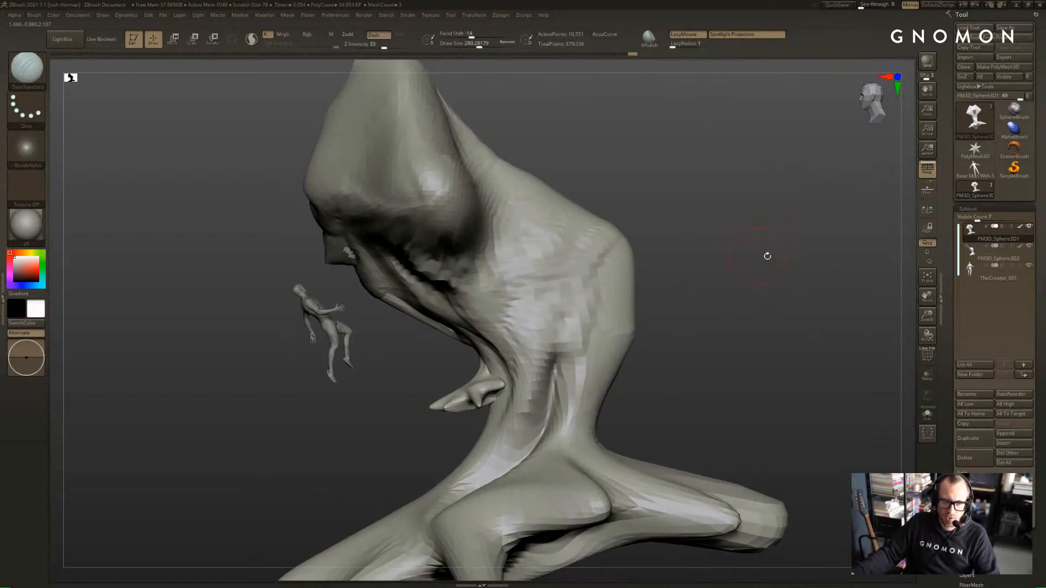
{"action": "left_click_drag", "start_coordinate": [675, 301], "coordinate": [678, 249]}
Replay the last view rotation repeatedly to examine the creature from the front and both sides
{"action": "left_click", "coordinate": [432, 16]}
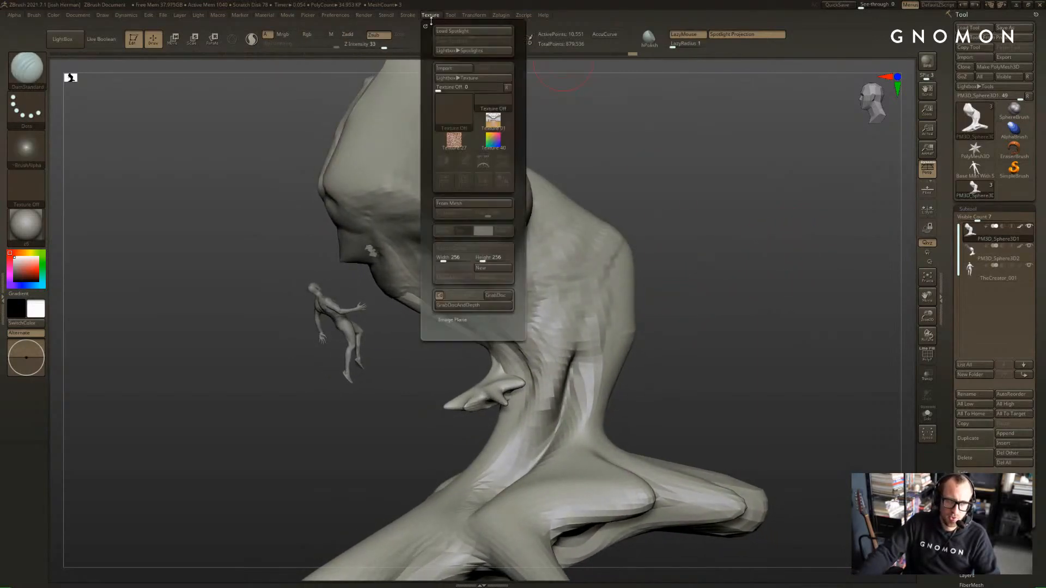
{"action": "left_click", "coordinate": [409, 15]}
{"action": "left_click", "coordinate": [431, 120]}
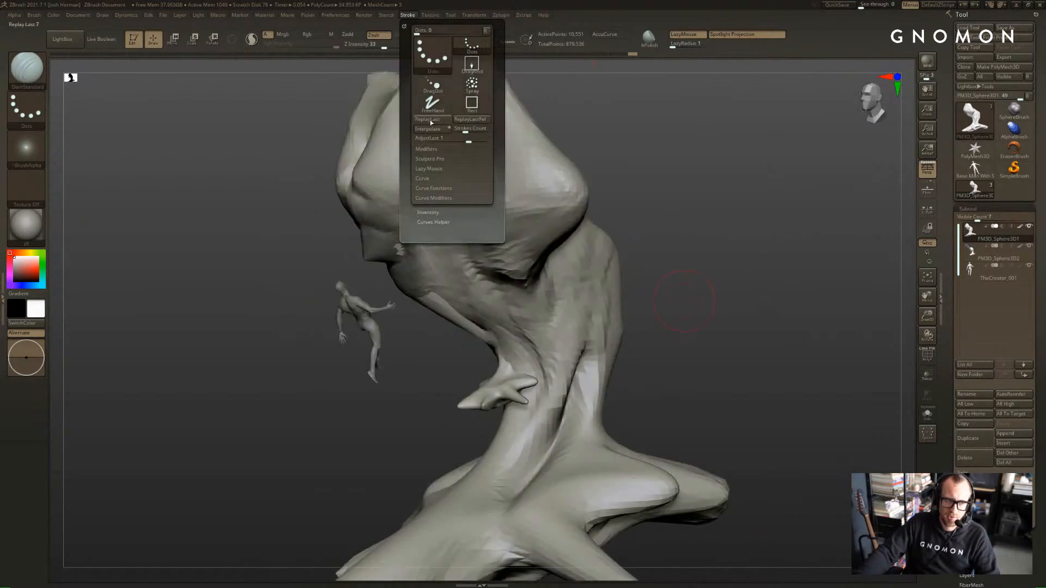
{"action": "left_click", "coordinate": [431, 119]}
{"action": "left_click", "coordinate": [432, 121]}
{"action": "left_click", "coordinate": [434, 123]}
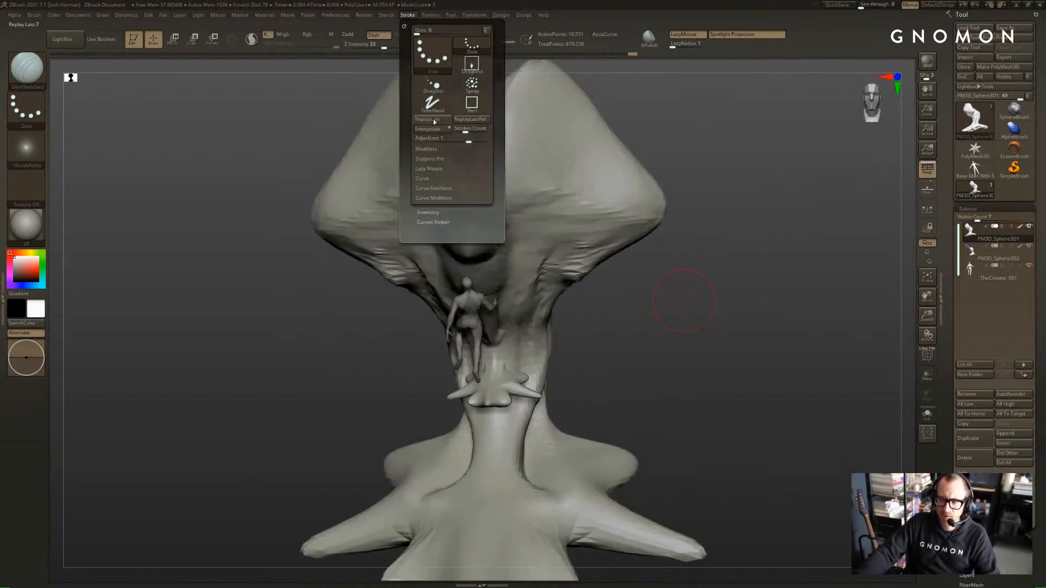
{"action": "left_click", "coordinate": [434, 122]}
{"action": "left_click", "coordinate": [435, 122]}
{"action": "left_click", "coordinate": [435, 121]}
{"action": "left_click", "coordinate": [435, 121]}
{"action": "left_click", "coordinate": [436, 121]}
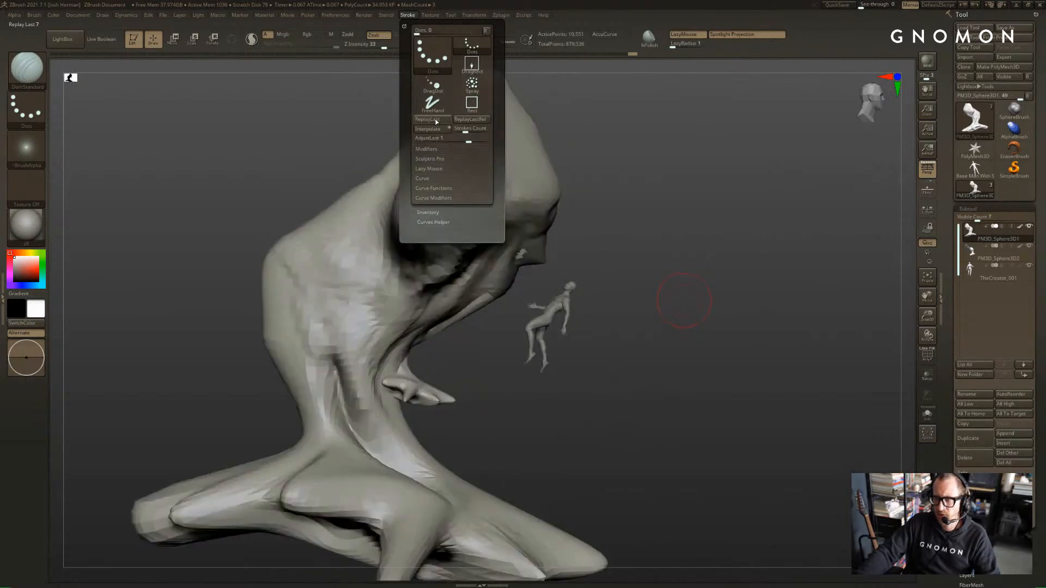
{"action": "left_click", "coordinate": [435, 122]}
{"action": "left_click_drag", "start_coordinate": [817, 237], "coordinate": [760, 246]}
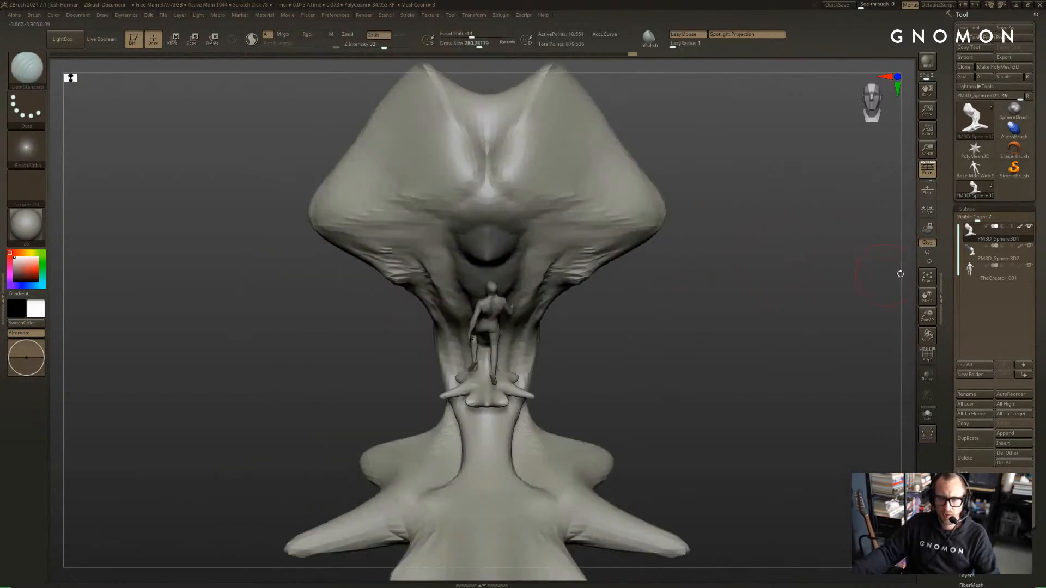
Isolate the PM3D_Sphere3D2 duplicate, step back through its undo history and accept discarding the newer history entries
{"action": "key", "text": "alt+s"}
{"action": "left_click_drag", "start_coordinate": [650, 283], "coordinate": [610, 272]}
{"action": "key", "text": "ctrl+z"}
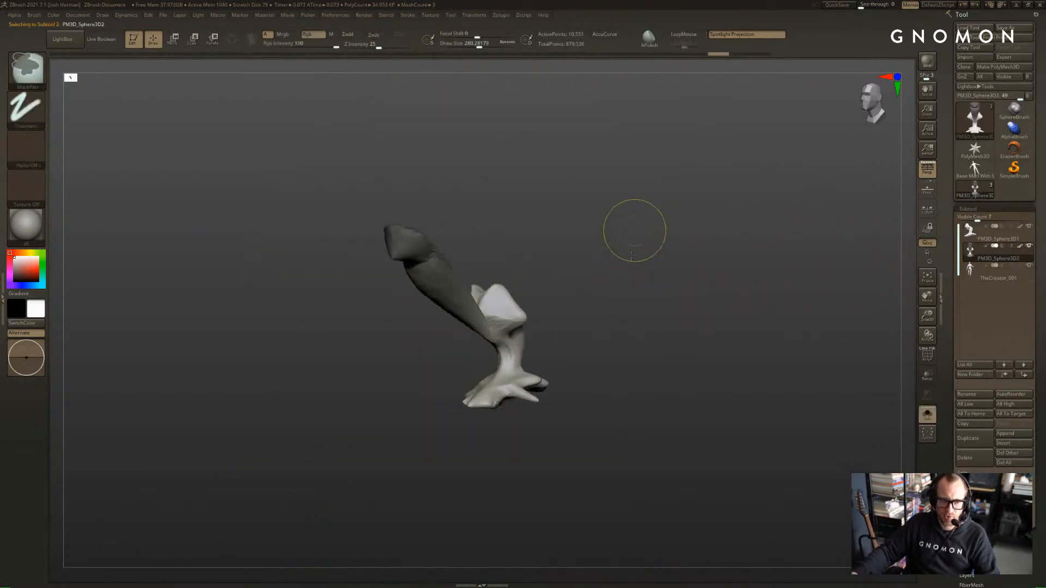
{"action": "key", "text": "ctrl+z"}
{"action": "key", "text": "ctrl+z"}
{"action": "key", "text": "ctrl+z"}
{"action": "key", "text": "ctrl+z"}
{"action": "key", "text": "ctrl+z"}
{"action": "key", "text": "ctrl+z"}
{"action": "key", "text": "ctrl+z"}
{"action": "key", "text": "ctrl+z"}
{"action": "key", "text": "ctrl+z"}
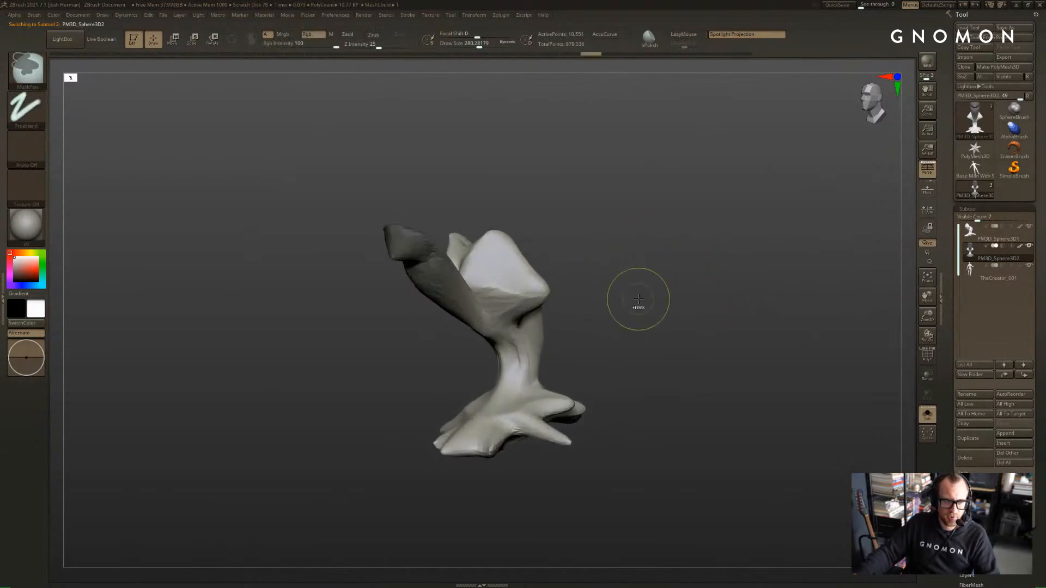
{"action": "key", "text": "ctrl+z"}
{"action": "key", "text": "ctrl+z"}
{"action": "key", "text": "ctrl+z"}
{"action": "key", "text": "ctrl+z"}
{"action": "key", "text": "ctrl+z"}
{"action": "left_click", "coordinate": [674, 263], "text": "ctrl"}
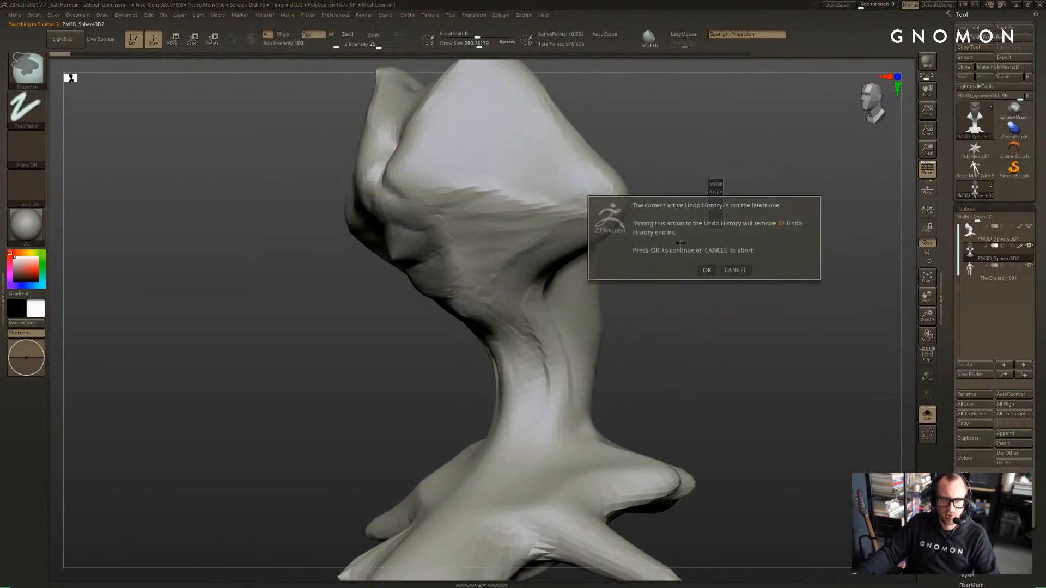
{"action": "left_click", "coordinate": [707, 270]}
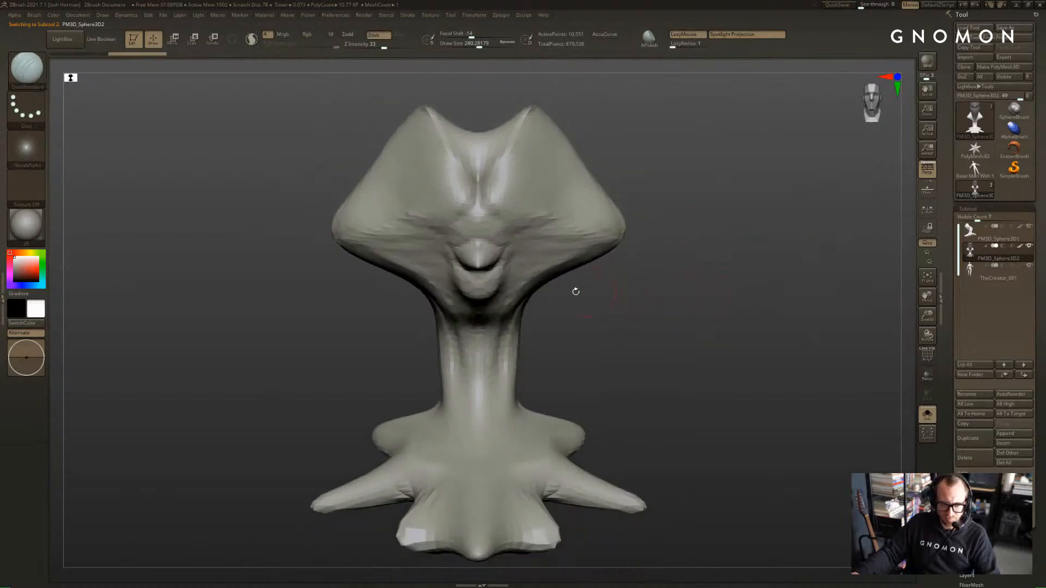
Scale the duplicate creature down with a transpose line, replay the scaling repeatedly and show all subtools
{"action": "key", "text": "e"}
{"action": "left_click_drag", "start_coordinate": [489, 353], "coordinate": [515, 430]}
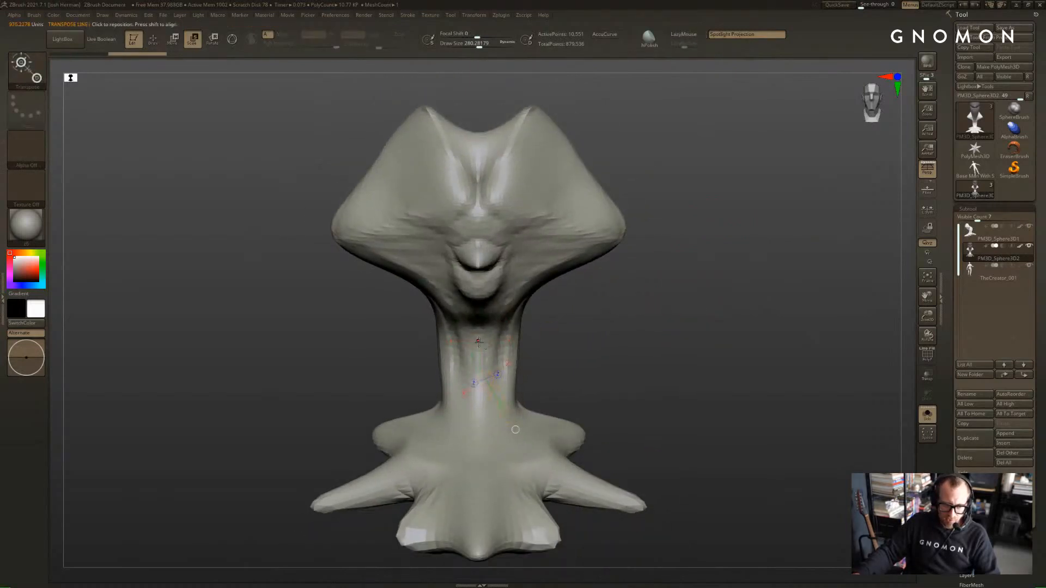
{"action": "mouse_move", "coordinate": [479, 342]}
{"action": "left_mouse_down"}
{"action": "mouse_move", "coordinate": [732, 220]}
{"action": "mouse_move", "coordinate": [606, 268]}
{"action": "left_mouse_up"}
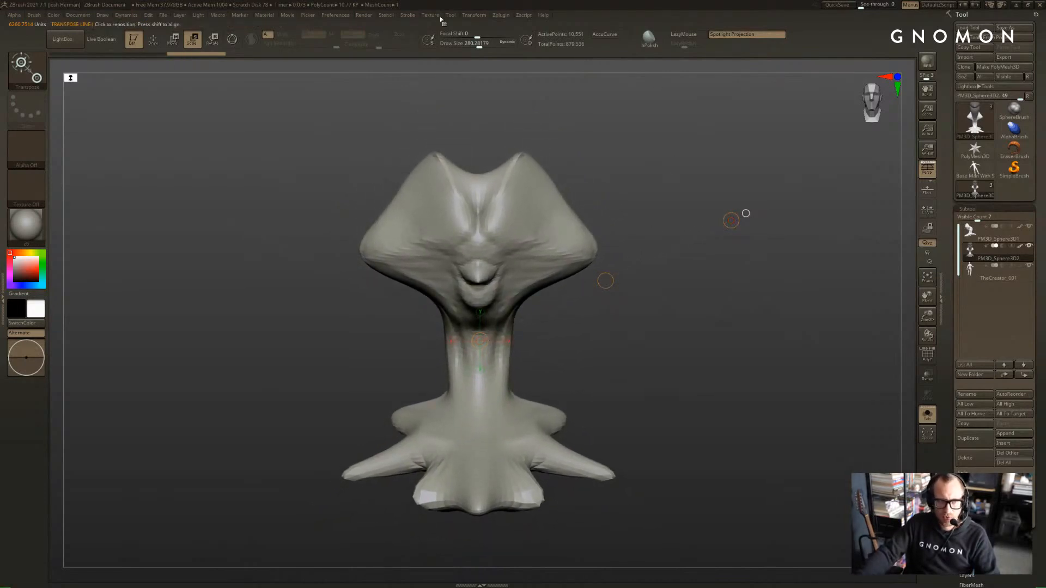
{"action": "left_click", "coordinate": [406, 15]}
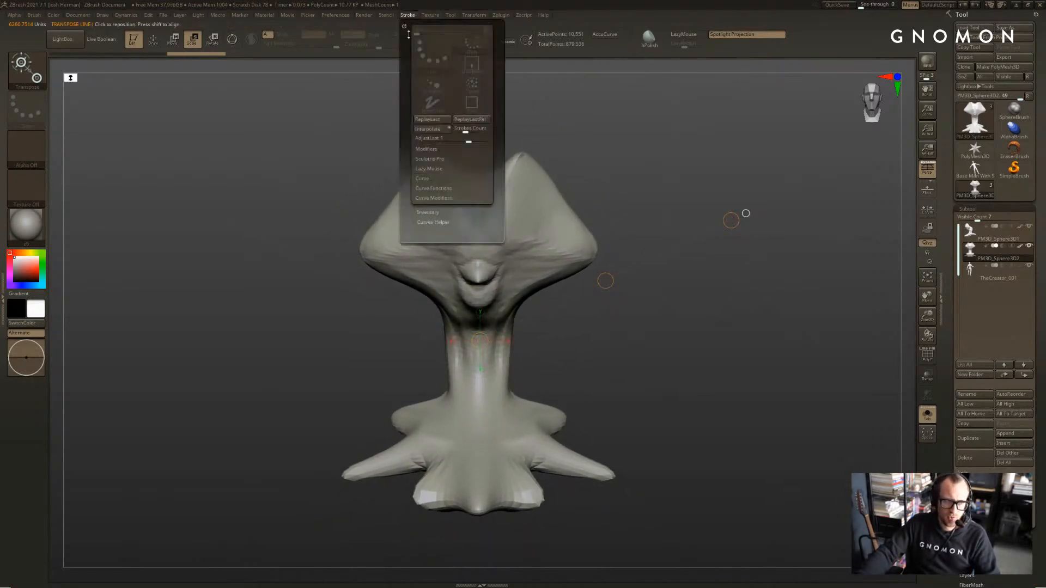
{"action": "left_click", "coordinate": [428, 119]}
{"action": "left_click", "coordinate": [430, 120]}
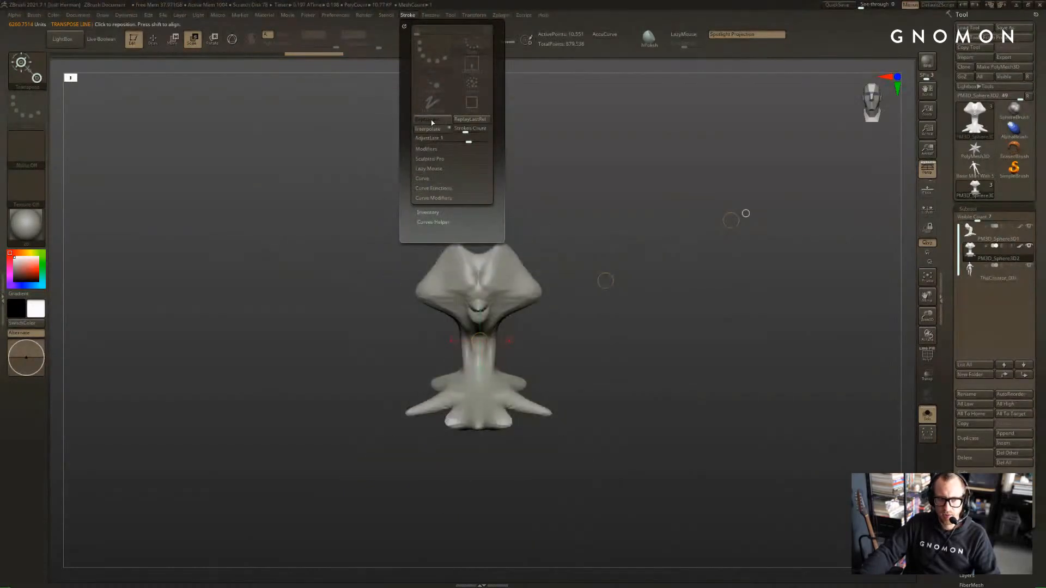
{"action": "left_click", "coordinate": [430, 120]}
{"action": "mouse_move", "coordinate": [755, 236]}
{"action": "left_mouse_down"}
{"action": "mouse_move", "coordinate": [680, 249]}
{"action": "mouse_move", "coordinate": [510, 320]}
{"action": "left_mouse_up"}
{"action": "key", "text": "alt+s"}
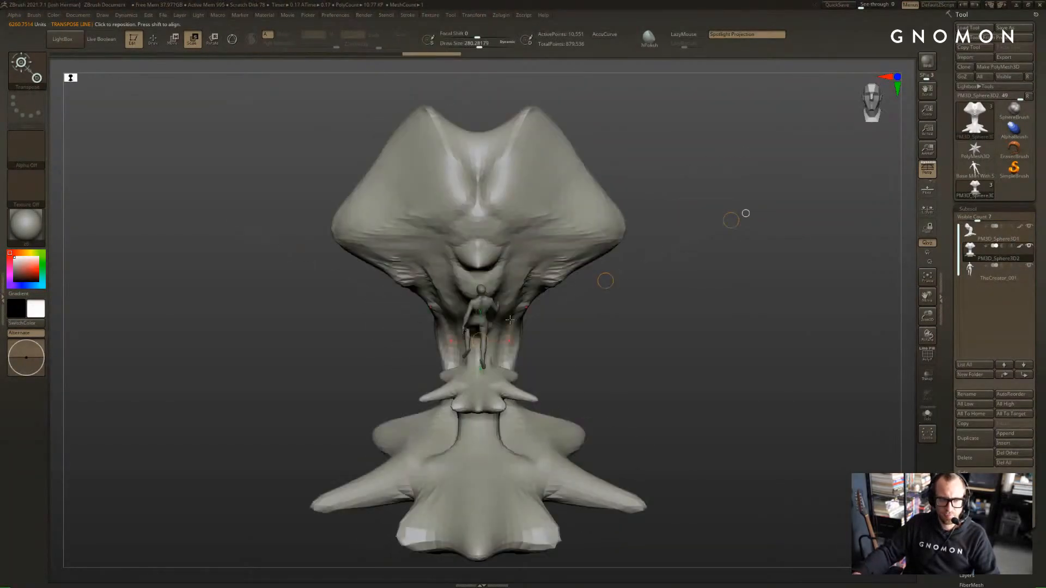
Isolate the scaled-down duplicate and smooth the surface around its head and trunk
{"action": "left_click_drag", "start_coordinate": [590, 337], "coordinate": [591, 297]}
{"action": "key", "text": "q"}
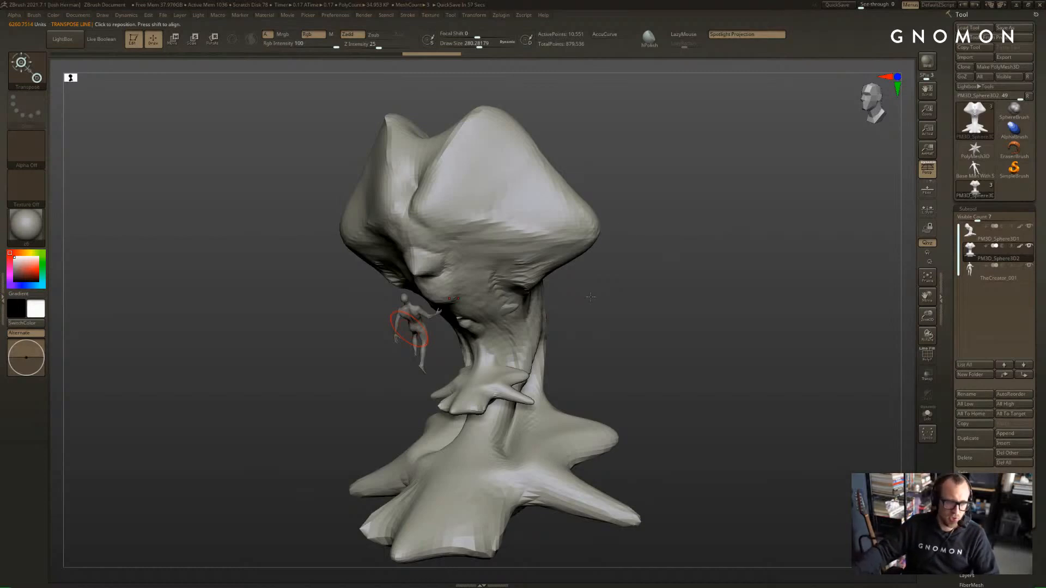
{"action": "left_click_drag", "start_coordinate": [674, 258], "coordinate": [643, 289]}
{"action": "key", "text": "ctrl+shift+s"}
{"action": "mouse_move", "coordinate": [548, 275]}
{"action": "left_mouse_down"}
{"action": "mouse_move", "coordinate": [454, 309]}
{"action": "mouse_move", "coordinate": [450, 322]}
{"action": "left_mouse_up"}
{"action": "left_click_drag", "start_coordinate": [627, 173], "coordinate": [591, 177]}
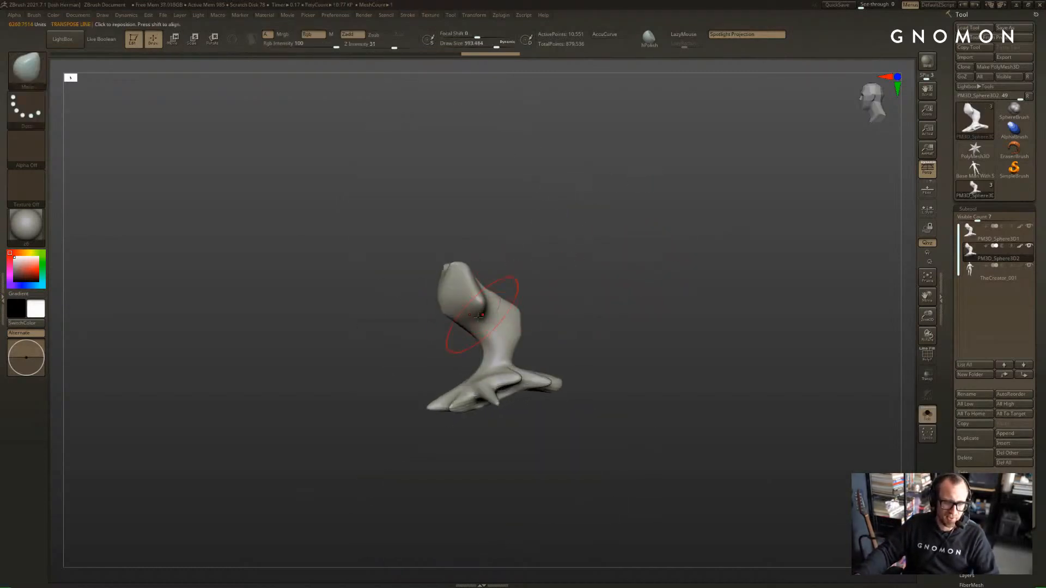
{"action": "left_click_drag", "start_coordinate": [479, 297], "coordinate": [437, 330], "text": "shift"}
Reshape the duplicate's root base with the Move brush at draw size about 393
{"action": "key", "text": "b"}
{"action": "key", "text": "m"}
{"action": "key", "text": "v"}
{"action": "mouse_move", "coordinate": [504, 349]}
{"action": "left_mouse_down"}
{"action": "mouse_move", "coordinate": [520, 351]}
{"action": "mouse_move", "coordinate": [576, 311]}
{"action": "mouse_move", "coordinate": [518, 388]}
{"action": "left_mouse_up"}
{"action": "key", "text": "s"}
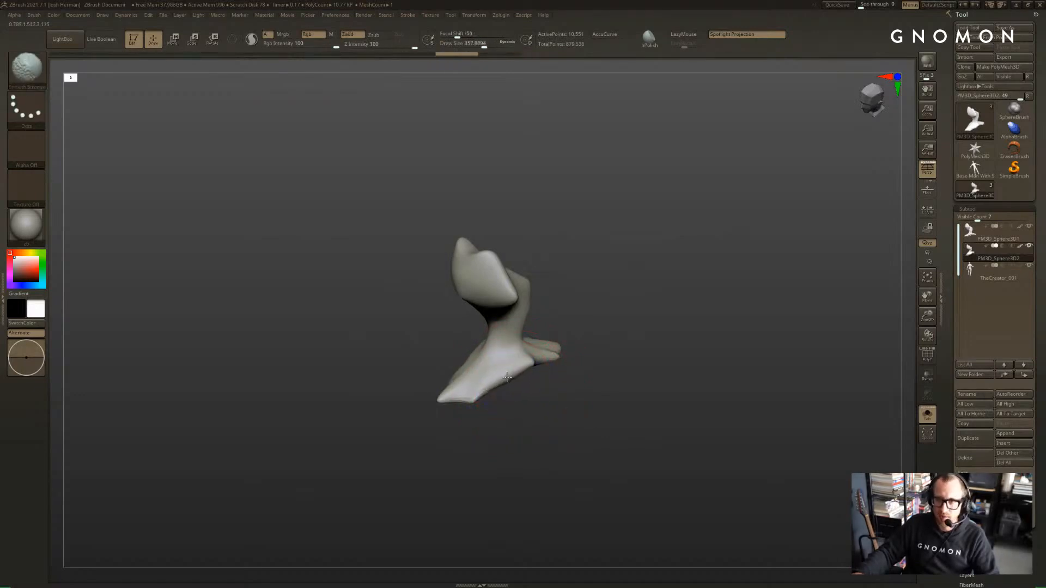
{"action": "mouse_move", "coordinate": [531, 388]}
{"action": "left_mouse_down"}
{"action": "mouse_move", "coordinate": [540, 395]}
{"action": "mouse_move", "coordinate": [499, 397]}
{"action": "left_mouse_up"}
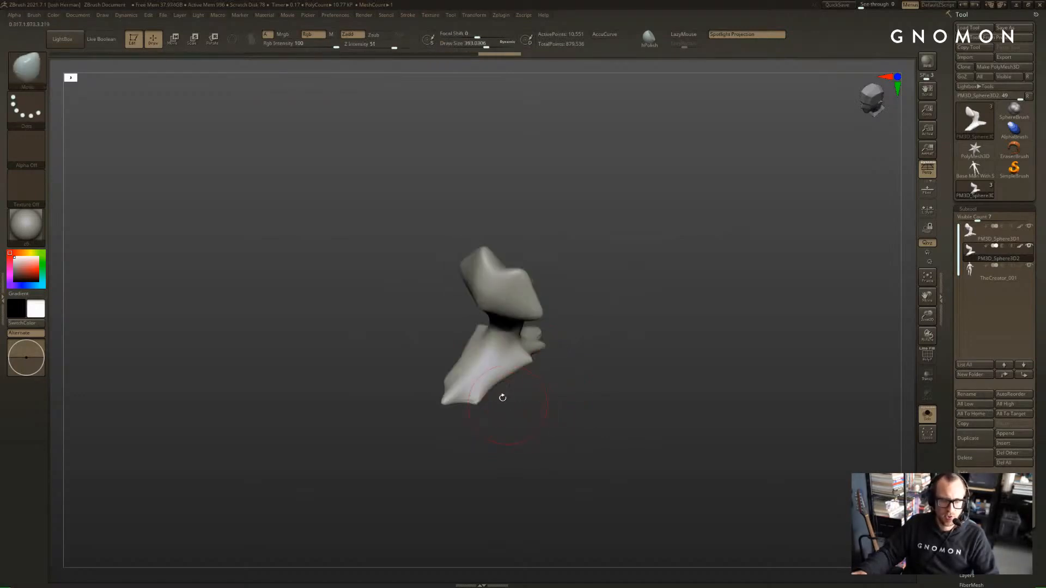
Push in the duplicate's root spikes and head lobes at draw size about 476 and smooth them down
{"action": "key", "text": "b"}
{"action": "key", "text": "d"}
{"action": "key", "text": "s"}
{"action": "mouse_move", "coordinate": [537, 366]}
{"action": "left_mouse_down"}
{"action": "mouse_move", "coordinate": [566, 347]}
{"action": "mouse_move", "coordinate": [547, 338]}
{"action": "mouse_move", "coordinate": [612, 322]}
{"action": "mouse_move", "coordinate": [558, 282]}
{"action": "left_mouse_up"}
{"action": "key", "text": "shift"}
{"action": "key", "text": "b"}
{"action": "key", "text": "m"}
{"action": "key", "text": "v"}
{"action": "key", "text": "s"}
{"action": "key", "text": "shift"}
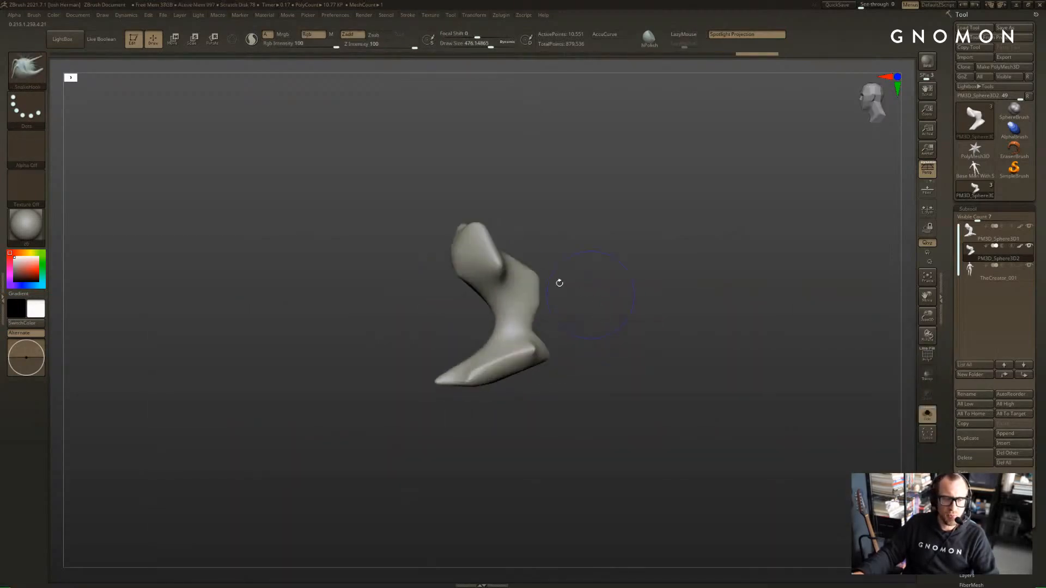
{"action": "key", "text": "shift"}
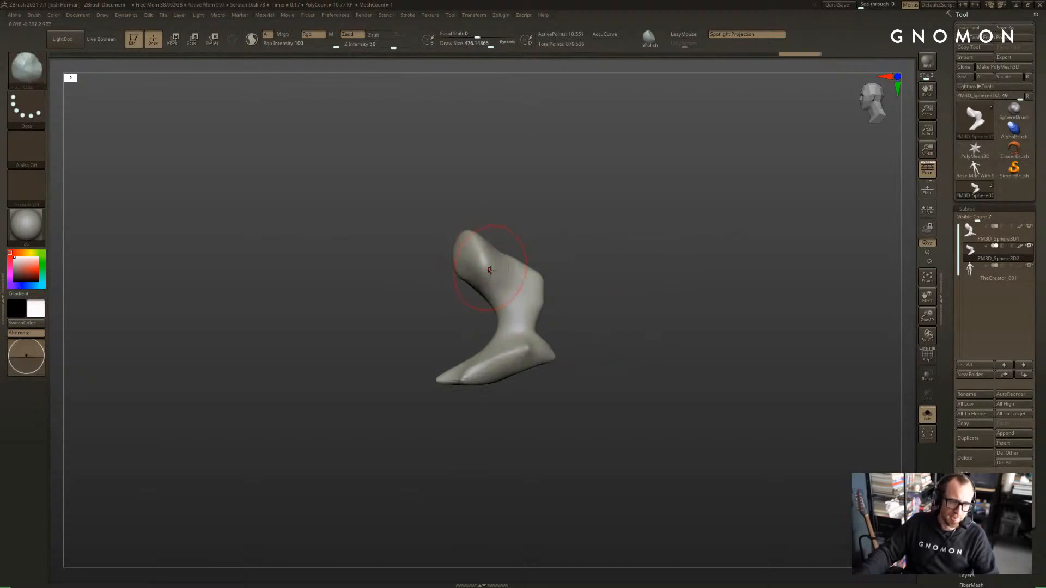
Undo the last stroke and blend the head bulge into the body with the Clay brush at Z intensity 50 and smoothing
{"action": "key", "text": "ctrl+z"}
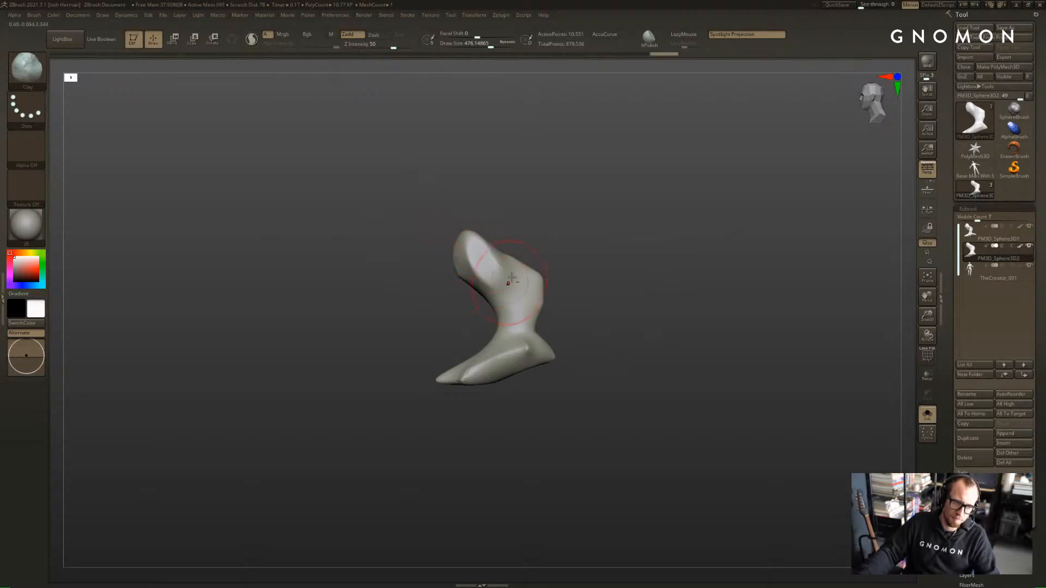
{"action": "right_click_drag", "start_coordinate": [512, 279], "coordinate": [491, 254]}
{"action": "left_click_drag", "start_coordinate": [491, 254], "coordinate": [485, 267], "text": "shift"}
{"action": "right_click_drag", "start_coordinate": [485, 267], "coordinate": [499, 287]}
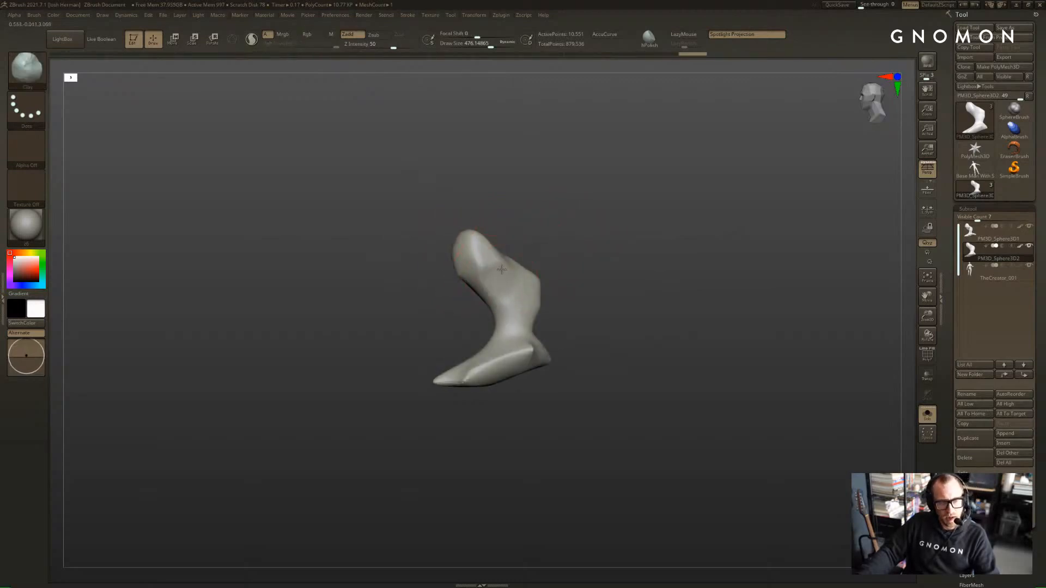
{"action": "right_click_drag", "start_coordinate": [481, 249], "coordinate": [504, 255]}
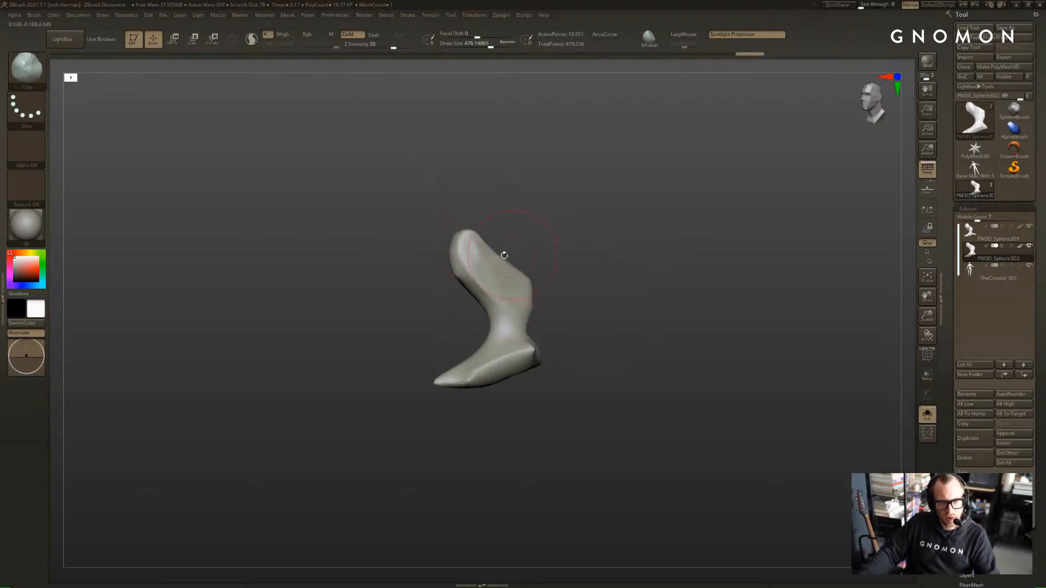
{"action": "right_click_drag", "start_coordinate": [525, 298], "coordinate": [680, 294]}
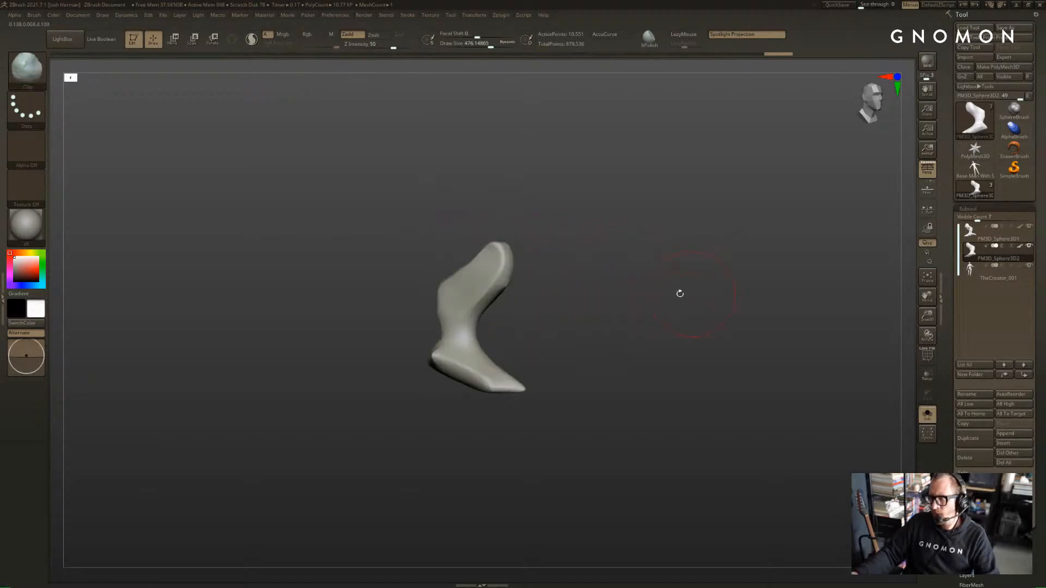
Smooth the duplicate into a simple limb form with a larger brush and show all subtools
{"action": "key", "text": "s"}
{"action": "left_click_drag", "start_coordinate": [589, 293], "coordinate": [600, 294]}
{"action": "left_click_drag", "start_coordinate": [479, 280], "coordinate": [463, 310], "text": "shift"}
{"action": "mouse_move", "coordinate": [506, 297]}
{"action": "right_mouse_down"}
{"action": "mouse_move", "coordinate": [581, 328]}
{"action": "mouse_move", "coordinate": [571, 328]}
{"action": "right_mouse_up"}
{"action": "key", "text": "ctrl+shift+s"}
Reposition the limb form against the creature's lower trunk with the transpose move tool, isolating it to check placement
{"action": "key", "text": "w"}
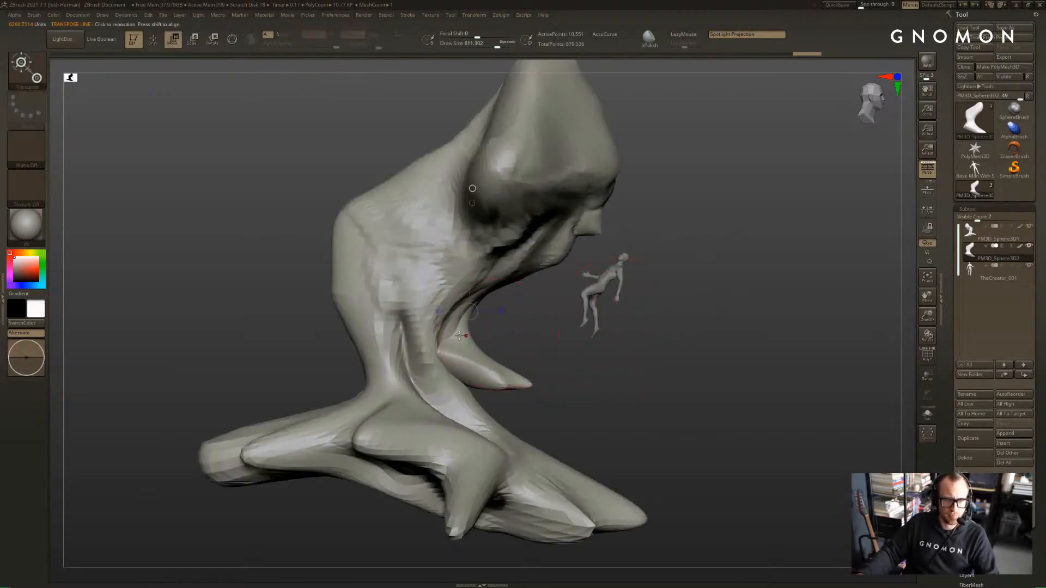
{"action": "left_click_drag", "start_coordinate": [460, 335], "coordinate": [603, 347]}
{"action": "mouse_move", "coordinate": [525, 344]}
{"action": "left_mouse_down"}
{"action": "mouse_move", "coordinate": [559, 358]}
{"action": "mouse_move", "coordinate": [576, 428]}
{"action": "left_mouse_up"}
{"action": "mouse_move", "coordinate": [600, 412]}
{"action": "right_mouse_down"}
{"action": "mouse_move", "coordinate": [584, 409]}
{"action": "mouse_move", "coordinate": [664, 385]}
{"action": "mouse_move", "coordinate": [635, 388]}
{"action": "mouse_move", "coordinate": [636, 318]}
{"action": "right_mouse_up"}
{"action": "key", "text": "ctrl+shift+s"}
{"action": "mouse_move", "coordinate": [470, 372]}
{"action": "left_mouse_down"}
{"action": "mouse_move", "coordinate": [575, 374]}
{"action": "mouse_move", "coordinate": [613, 423]}
{"action": "mouse_move", "coordinate": [581, 378]}
{"action": "mouse_move", "coordinate": [588, 439]}
{"action": "left_mouse_up"}
Rotate the isolated limb with a transpose line while viewing it from behind and above
{"action": "key", "text": "r"}
{"action": "right_click_drag", "start_coordinate": [676, 403], "coordinate": [591, 394]}
{"action": "right_click_drag", "start_coordinate": [703, 340], "coordinate": [723, 299], "text": "alt"}
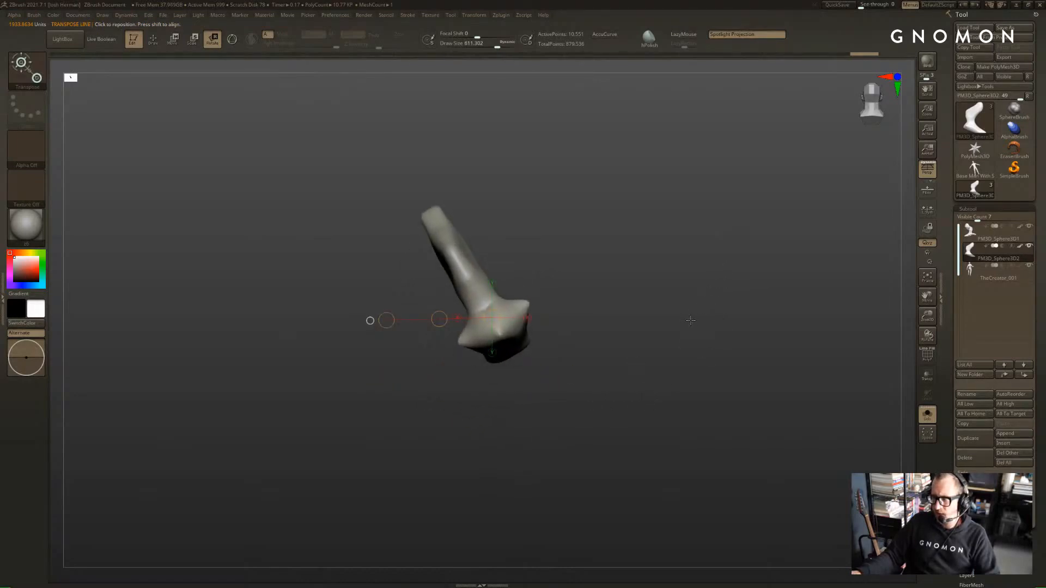
{"action": "mouse_move", "coordinate": [690, 320]}
{"action": "right_mouse_down"}
{"action": "mouse_move", "coordinate": [713, 327]}
{"action": "mouse_move", "coordinate": [703, 318]}
{"action": "right_mouse_up"}
{"action": "right_click_drag", "start_coordinate": [594, 281], "coordinate": [595, 360]}
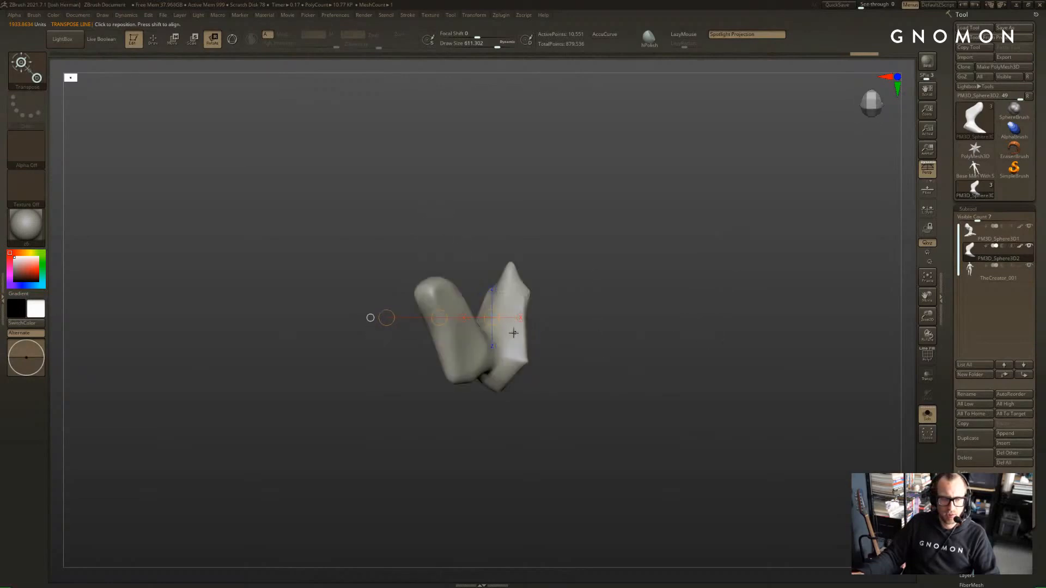
{"action": "left_click_drag", "start_coordinate": [513, 333], "coordinate": [578, 378]}
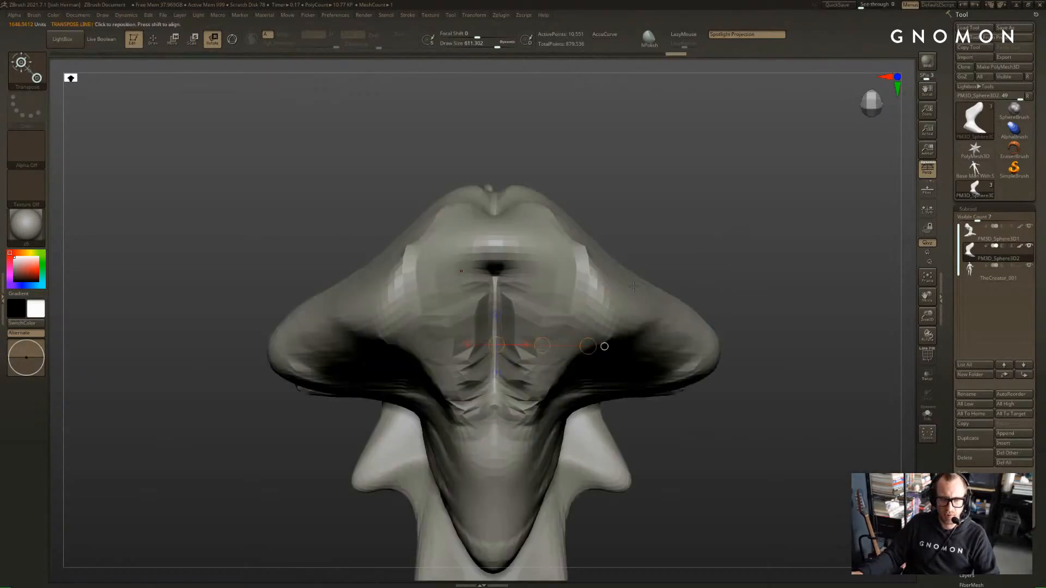
Rotate the limb in side view so its free end reaches forward roughly level below the small figure
{"action": "key", "text": "q"}
{"action": "mouse_move", "coordinate": [602, 346]}
{"action": "right_mouse_down"}
{"action": "mouse_move", "coordinate": [631, 175]}
{"action": "mouse_move", "coordinate": [678, 161]}
{"action": "right_mouse_up"}
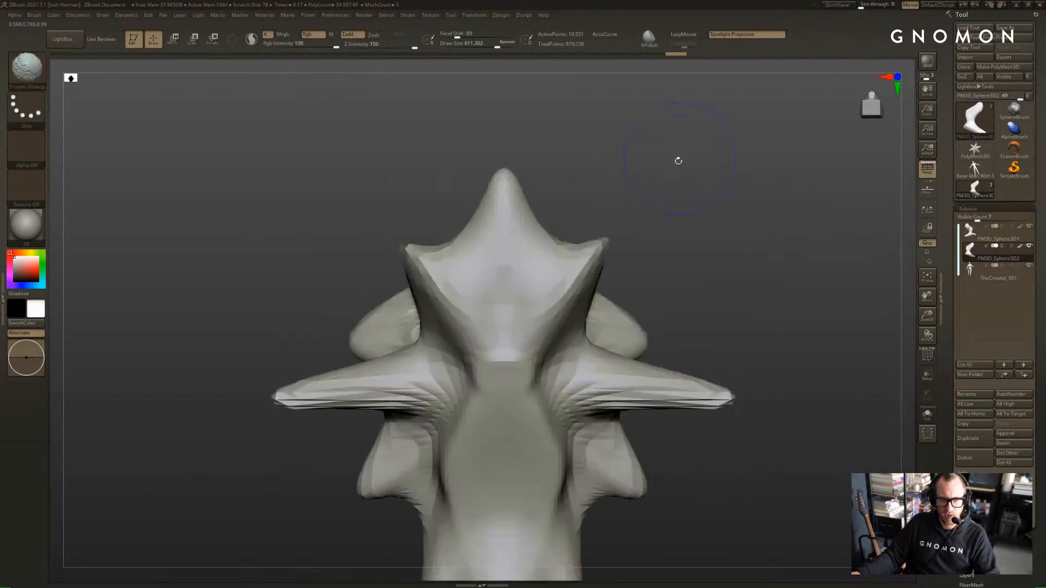
{"action": "key", "text": "w"}
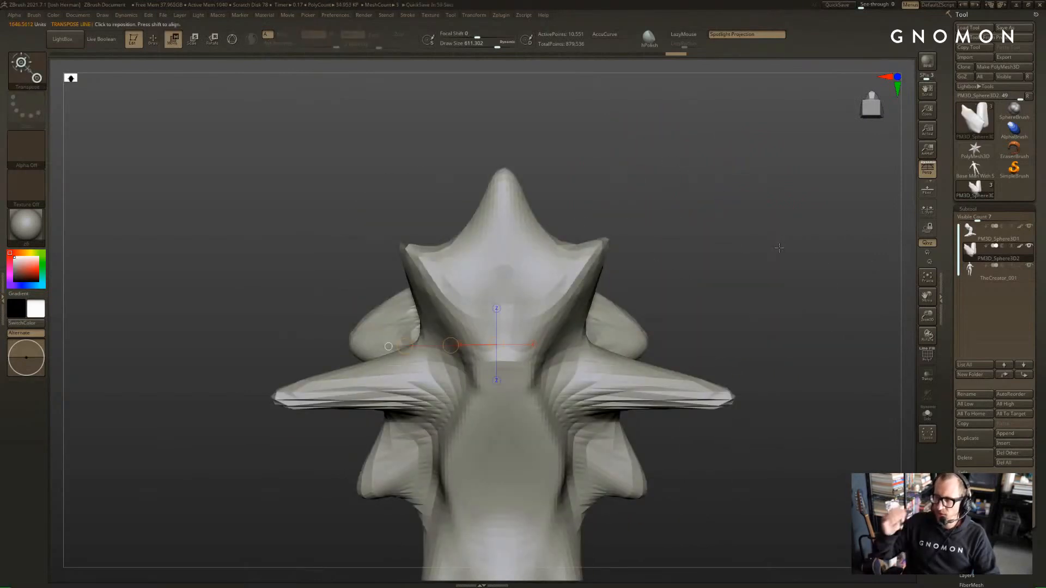
{"action": "right_click_drag", "start_coordinate": [779, 248], "coordinate": [719, 283]}
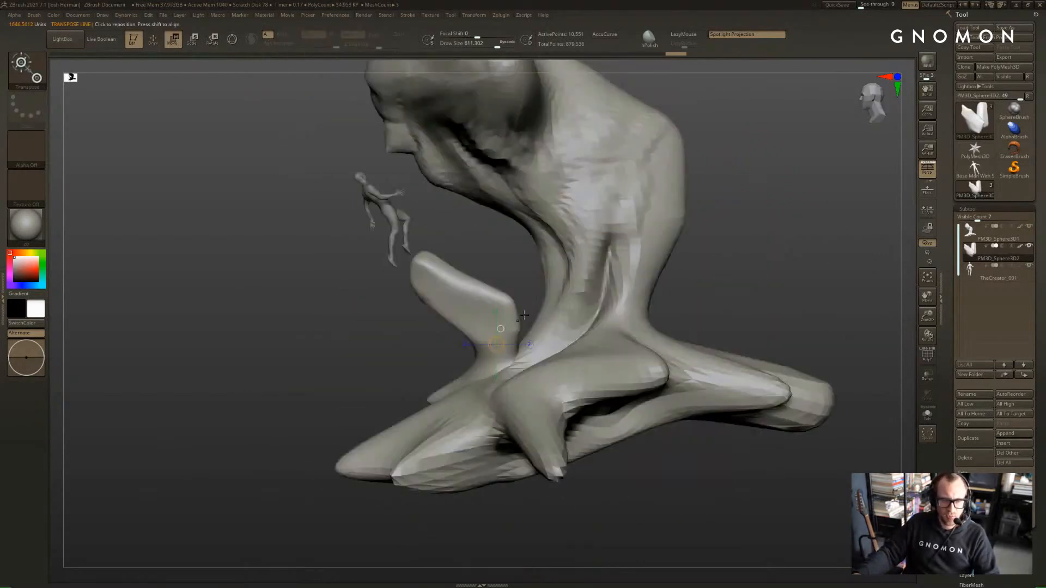
{"action": "key", "text": "r"}
{"action": "left_click_drag", "start_coordinate": [506, 364], "coordinate": [557, 365]}
{"action": "left_click_drag", "start_coordinate": [761, 288], "coordinate": [647, 218]}
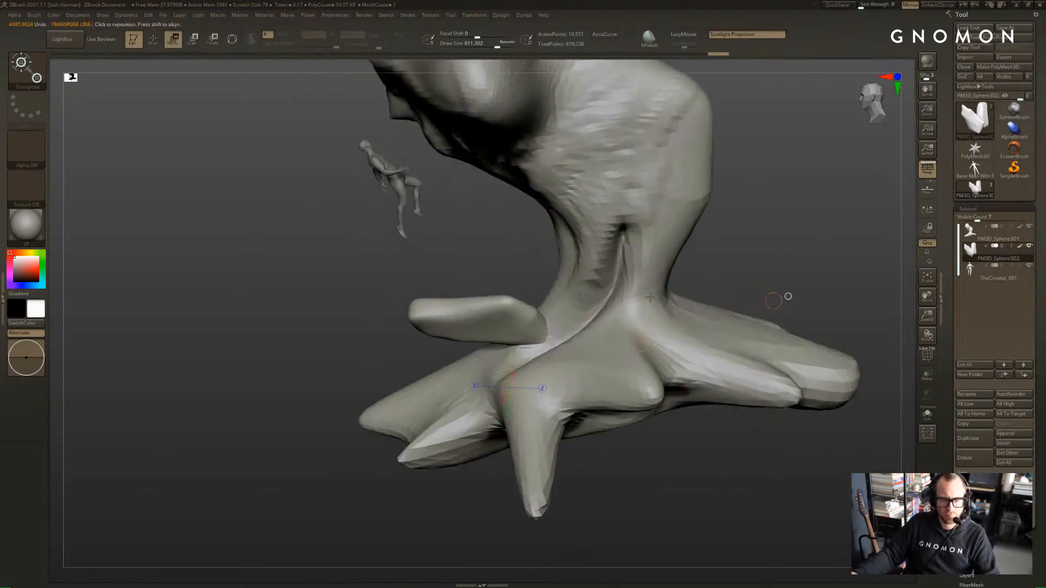
Bend the limb into a curved arm over the base with the Move brush at draw size 1000
{"action": "key", "text": "q"}
{"action": "key", "text": "s"}
{"action": "left_click_drag", "start_coordinate": [515, 322], "coordinate": [529, 322]}
{"action": "left_click_drag", "start_coordinate": [392, 267], "coordinate": [467, 304]}
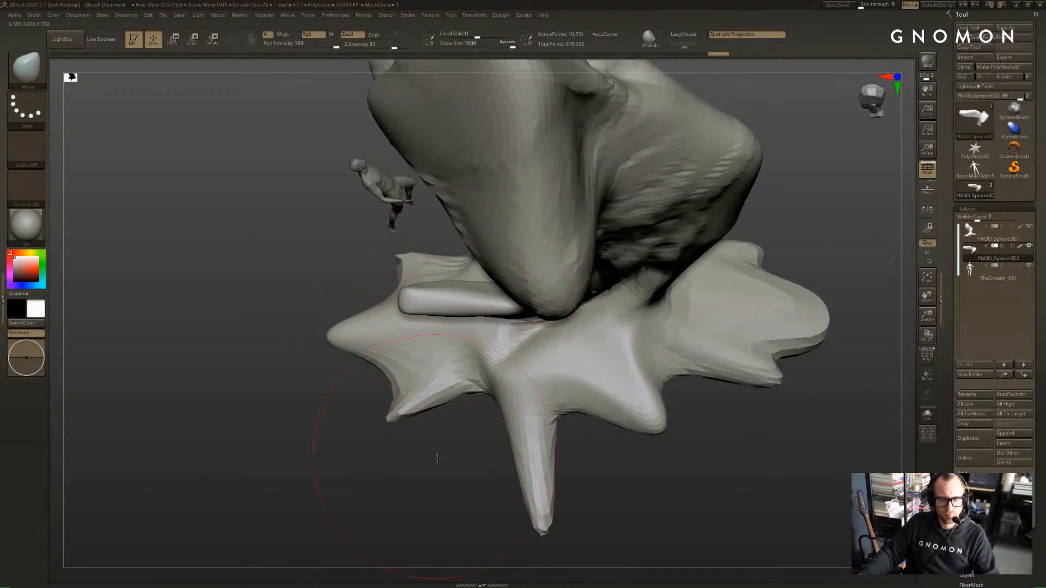
{"action": "left_click_drag", "start_coordinate": [437, 458], "coordinate": [392, 305]}
Pull the arm's form outward with the SnakeHook brush at draw size 1000 and undo the last stroke
{"action": "key", "text": "b"}
{"action": "key", "text": "s"}
{"action": "key", "text": "h"}
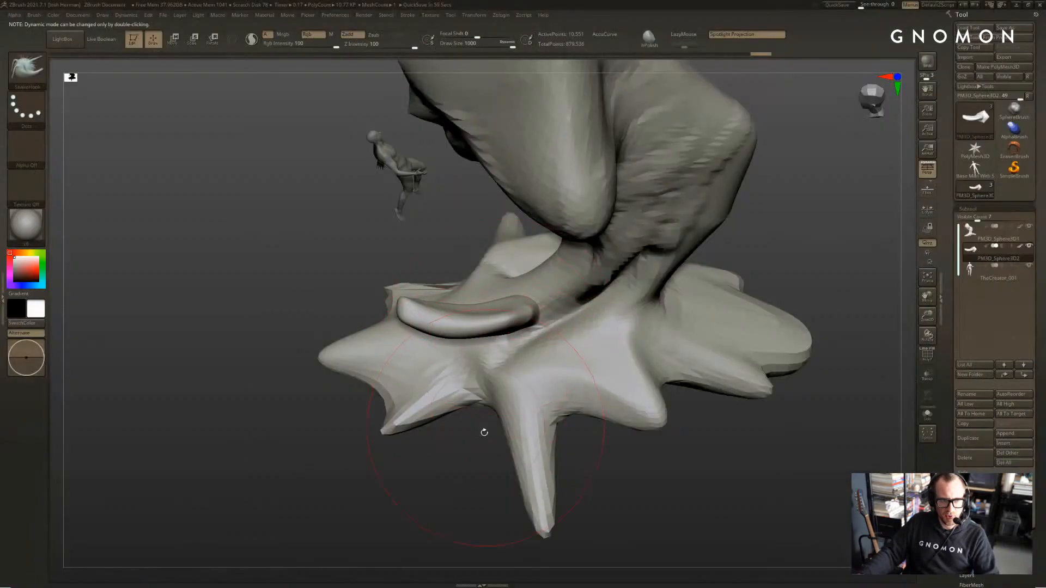
{"action": "mouse_move", "coordinate": [425, 273]}
{"action": "left_mouse_down"}
{"action": "mouse_move", "coordinate": [474, 251]}
{"action": "mouse_move", "coordinate": [480, 294]}
{"action": "left_mouse_up"}
{"action": "key", "text": "s"}
{"action": "key", "text": "s"}
{"action": "mouse_move", "coordinate": [510, 335]}
{"action": "left_mouse_down"}
{"action": "mouse_move", "coordinate": [562, 306]}
{"action": "mouse_move", "coordinate": [674, 170]}
{"action": "left_mouse_up"}
{"action": "key", "text": "ctrl+z"}
Move the arm up to the side of the creature's torso and rotate it so its free end reaches toward the figure
{"action": "key", "text": "alt+s"}
{"action": "key", "text": "w"}
{"action": "key", "text": "shift+t"}
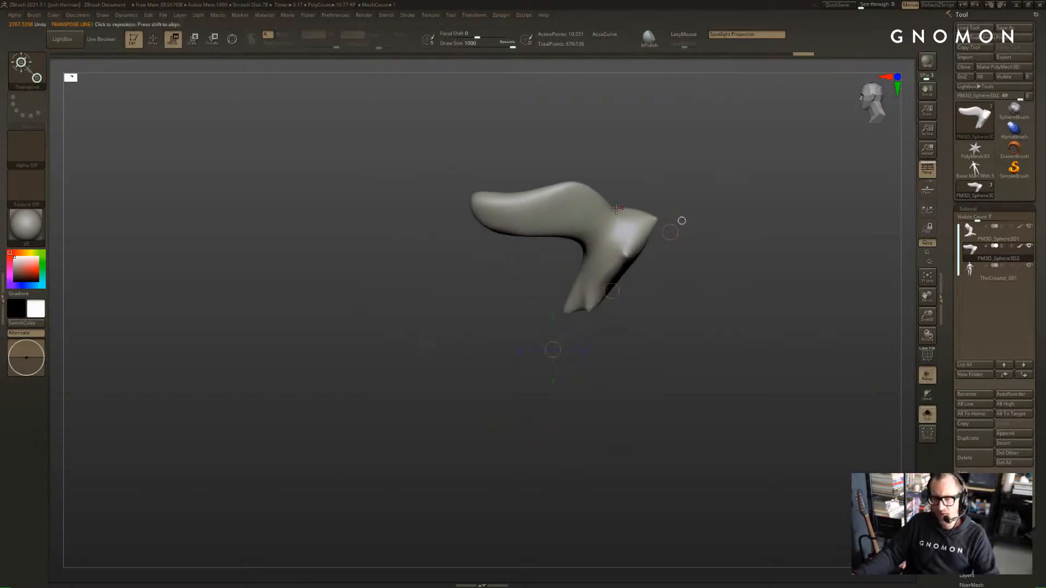
{"action": "key", "text": "alt+s"}
{"action": "key", "text": "shift+t"}
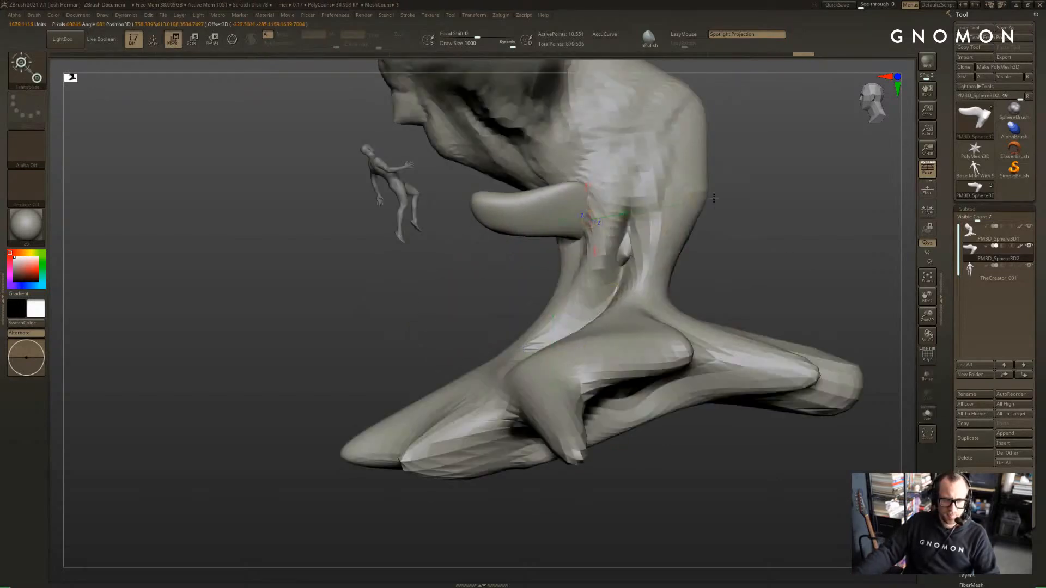
{"action": "key", "text": "r"}
{"action": "left_click_drag", "start_coordinate": [731, 199], "coordinate": [734, 196]}
{"action": "key", "text": "w"}
{"action": "left_click_drag", "start_coordinate": [661, 208], "coordinate": [590, 227]}
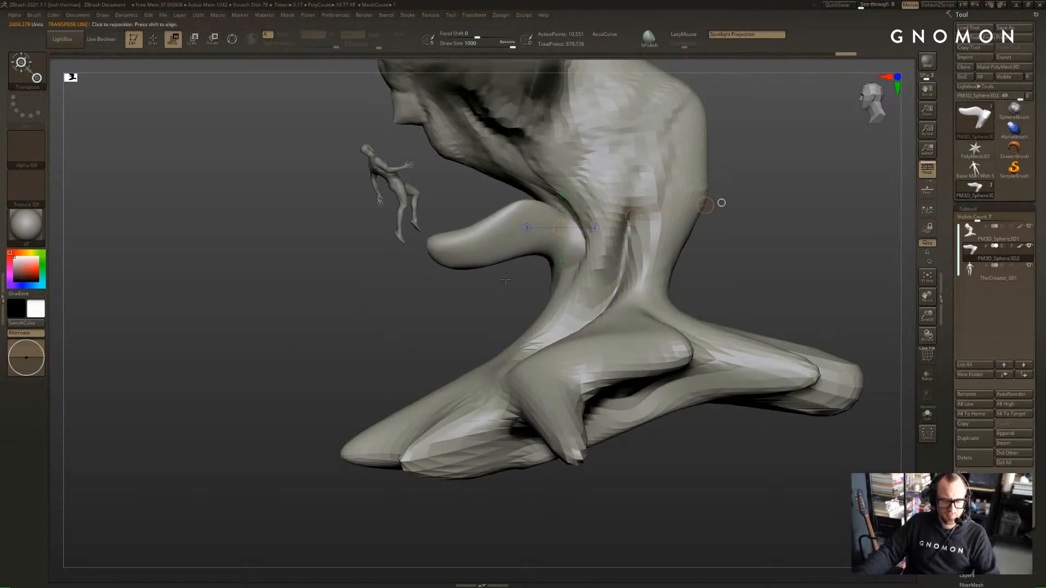
Stretch and curve the forearm with SnakeHook so its tip reaches beneath the small figure
{"action": "key", "text": "b"}
{"action": "key", "text": "s"}
{"action": "key", "text": "h"}
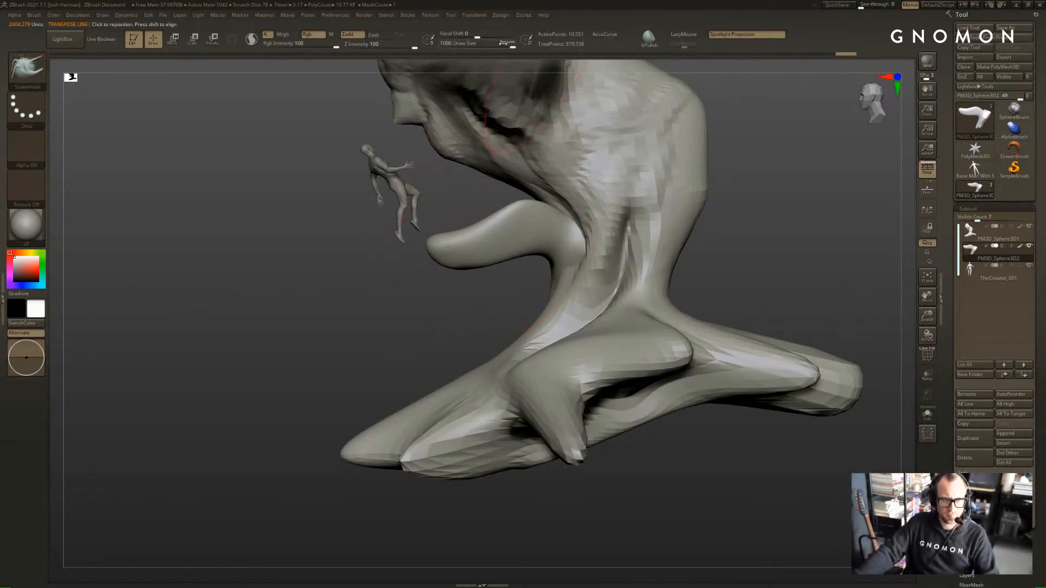
{"action": "left_click_drag", "start_coordinate": [503, 43], "coordinate": [505, 46]}
{"action": "left_click_drag", "start_coordinate": [486, 254], "coordinate": [454, 254]}
{"action": "mouse_move", "coordinate": [493, 220]}
{"action": "left_mouse_down"}
{"action": "mouse_move", "coordinate": [493, 237]}
{"action": "mouse_move", "coordinate": [506, 240]}
{"action": "mouse_move", "coordinate": [495, 248]}
{"action": "left_mouse_up"}
{"action": "left_click_drag", "start_coordinate": [451, 312], "coordinate": [457, 343], "text": "alt"}
{"action": "left_click_drag", "start_coordinate": [448, 293], "coordinate": [367, 229]}
{"action": "mouse_move", "coordinate": [438, 310]}
{"action": "left_mouse_down"}
{"action": "mouse_move", "coordinate": [382, 300]}
{"action": "mouse_move", "coordinate": [472, 289]}
{"action": "left_mouse_up"}
Refine the arm's elbow and upper contour with a smaller brush and smooth it at draw size about 422
{"action": "key", "text": "s"}
{"action": "mouse_move", "coordinate": [501, 284]}
{"action": "left_mouse_down"}
{"action": "mouse_move", "coordinate": [504, 298]}
{"action": "mouse_move", "coordinate": [488, 303]}
{"action": "left_mouse_up"}
{"action": "mouse_move", "coordinate": [392, 330]}
{"action": "left_mouse_down"}
{"action": "mouse_move", "coordinate": [409, 299]}
{"action": "mouse_move", "coordinate": [499, 334]}
{"action": "left_mouse_up"}
{"action": "left_click_drag", "start_coordinate": [402, 312], "coordinate": [455, 314]}
{"action": "left_click_drag", "start_coordinate": [558, 309], "coordinate": [444, 319]}
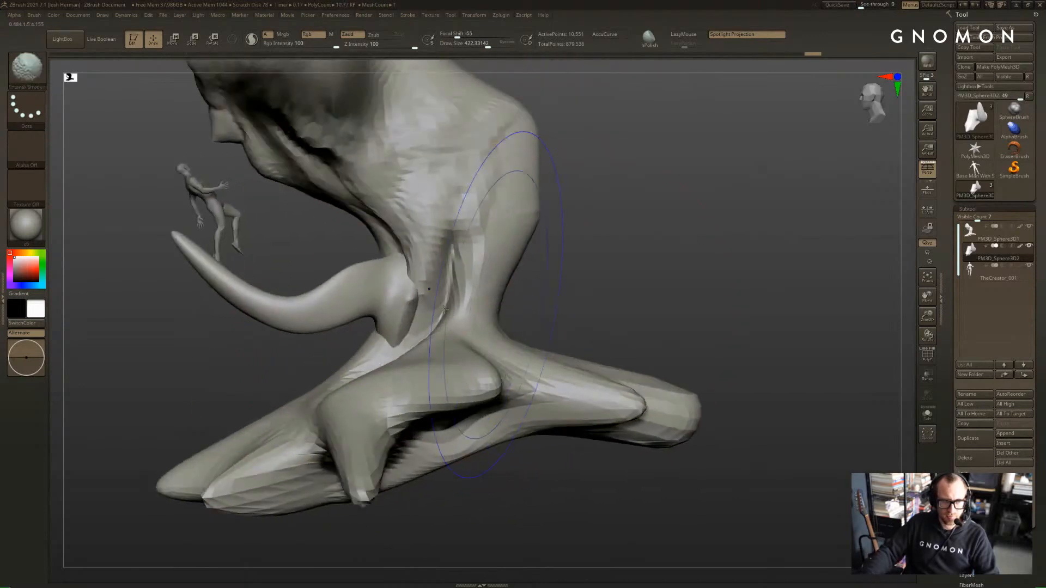
{"action": "left_click_drag", "start_coordinate": [239, 341], "coordinate": [358, 388], "text": "alt"}
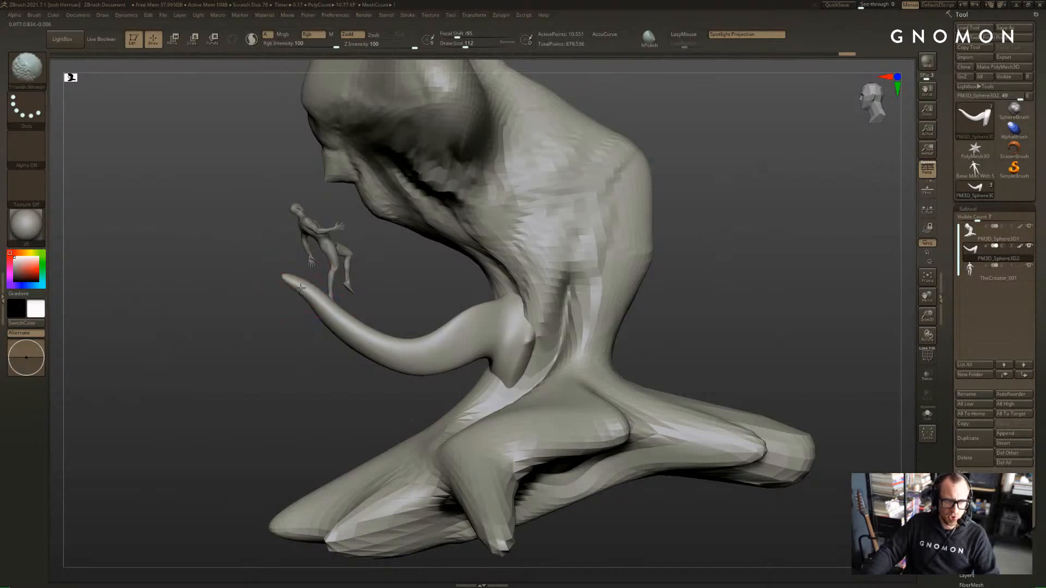
Push the forearm's tip up behind the small figure with SnakeHook at draw size about 525
{"action": "key", "text": "s"}
{"action": "mouse_move", "coordinate": [304, 294]}
{"action": "left_mouse_down"}
{"action": "mouse_move", "coordinate": [329, 293]}
{"action": "mouse_move", "coordinate": [322, 299]}
{"action": "mouse_move", "coordinate": [335, 270]}
{"action": "left_mouse_up"}
{"action": "left_click_drag", "start_coordinate": [349, 319], "coordinate": [350, 311]}
{"action": "mouse_move", "coordinate": [218, 333]}
{"action": "left_mouse_down"}
{"action": "mouse_move", "coordinate": [327, 325]}
{"action": "mouse_move", "coordinate": [403, 253]}
{"action": "mouse_move", "coordinate": [297, 248]}
{"action": "left_mouse_up"}
{"action": "key", "text": "s"}
{"action": "left_click_drag", "start_coordinate": [415, 262], "coordinate": [450, 303]}
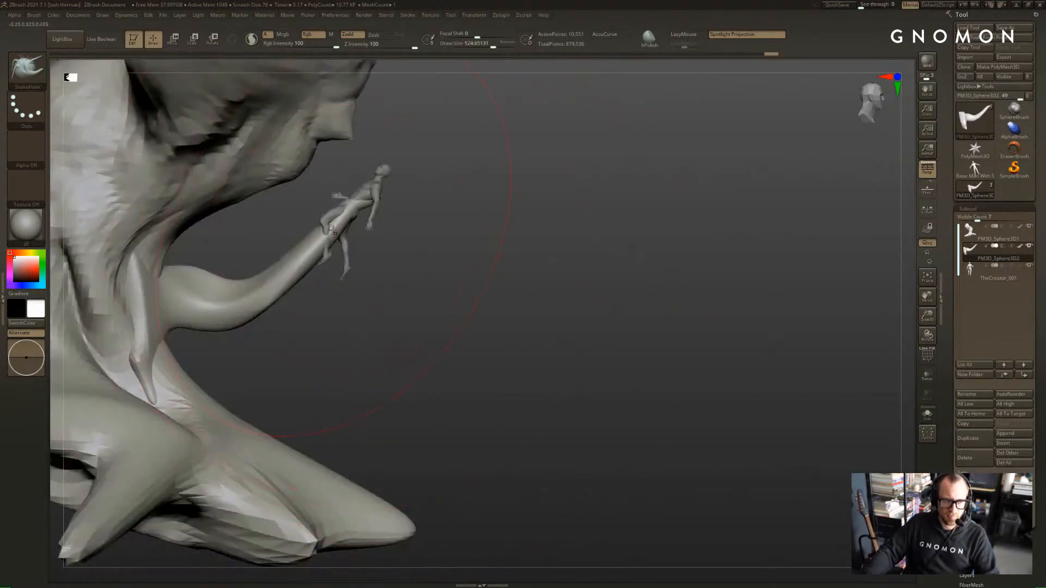
{"action": "left_click_drag", "start_coordinate": [333, 230], "coordinate": [342, 234]}
Extend and shape the arm's tip along the small figure's back with SnakeHook at draw size about 145
{"action": "left_click_drag", "start_coordinate": [417, 233], "coordinate": [439, 319], "text": "alt"}
{"action": "key", "text": "s"}
{"action": "mouse_move", "coordinate": [437, 279]}
{"action": "left_mouse_down"}
{"action": "mouse_move", "coordinate": [415, 278]}
{"action": "mouse_move", "coordinate": [271, 357]}
{"action": "mouse_move", "coordinate": [396, 290]}
{"action": "left_mouse_up"}
{"action": "left_click_drag", "start_coordinate": [487, 238], "coordinate": [454, 243]}
{"action": "left_click_drag", "start_coordinate": [678, 319], "coordinate": [408, 240]}
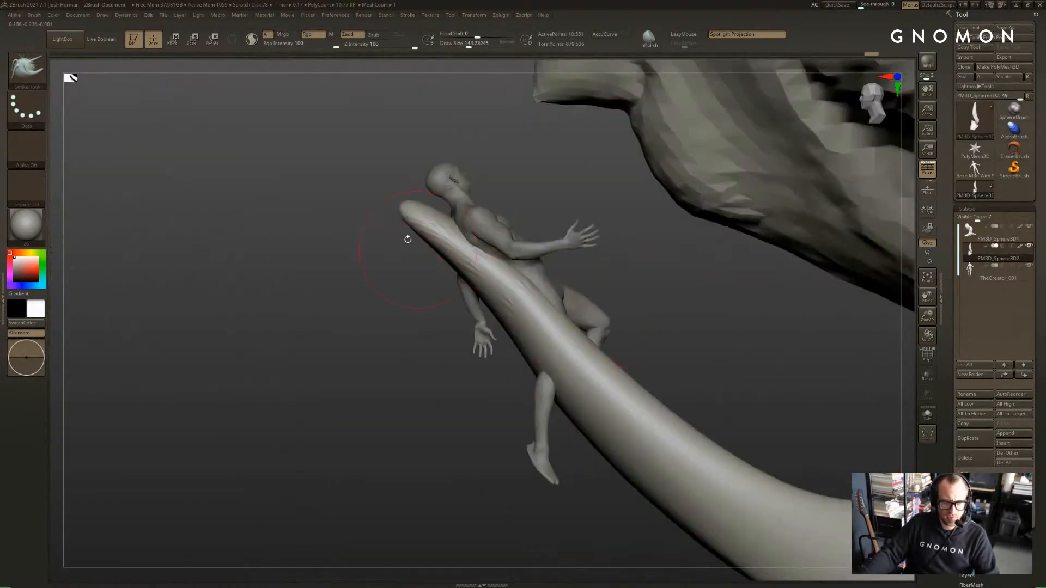
{"action": "left_click_drag", "start_coordinate": [480, 180], "coordinate": [638, 199]}
{"action": "key", "text": "s"}
{"action": "mouse_move", "coordinate": [413, 220]}
{"action": "left_mouse_down"}
{"action": "mouse_move", "coordinate": [536, 240]}
{"action": "mouse_move", "coordinate": [534, 254]}
{"action": "mouse_move", "coordinate": [463, 245]}
{"action": "left_mouse_up"}
{"action": "key", "text": "s"}
Refine the hand end's outline behind the figure with SnakeHook at draw size about 153 and smooth the forearm
{"action": "left_click_drag", "start_coordinate": [384, 244], "coordinate": [381, 246]}
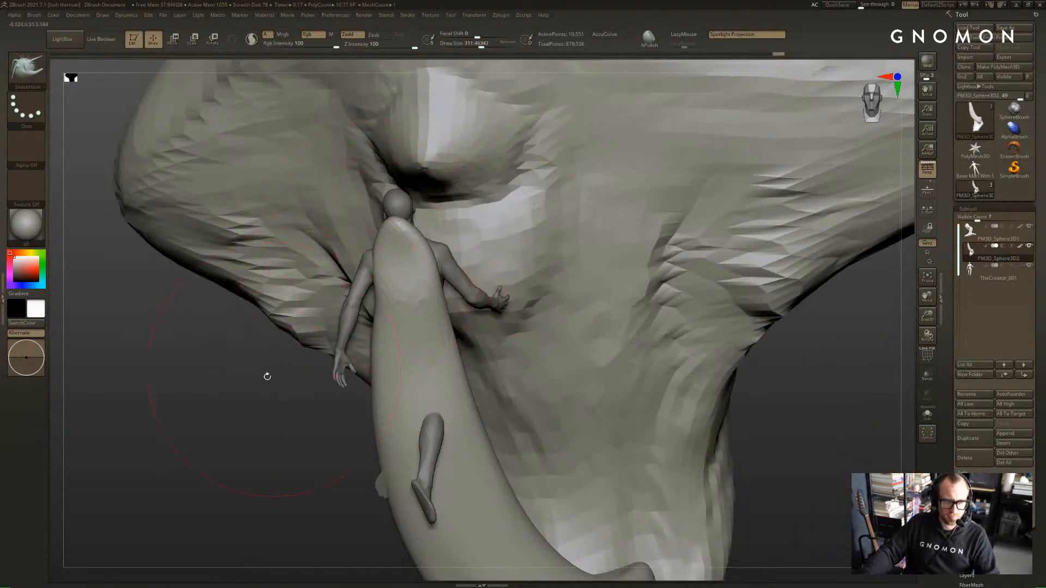
{"action": "left_click_drag", "start_coordinate": [267, 376], "coordinate": [321, 360]}
{"action": "key", "text": "s"}
{"action": "left_click_drag", "start_coordinate": [466, 249], "coordinate": [462, 249]}
{"action": "left_click_drag", "start_coordinate": [536, 202], "coordinate": [531, 203]}
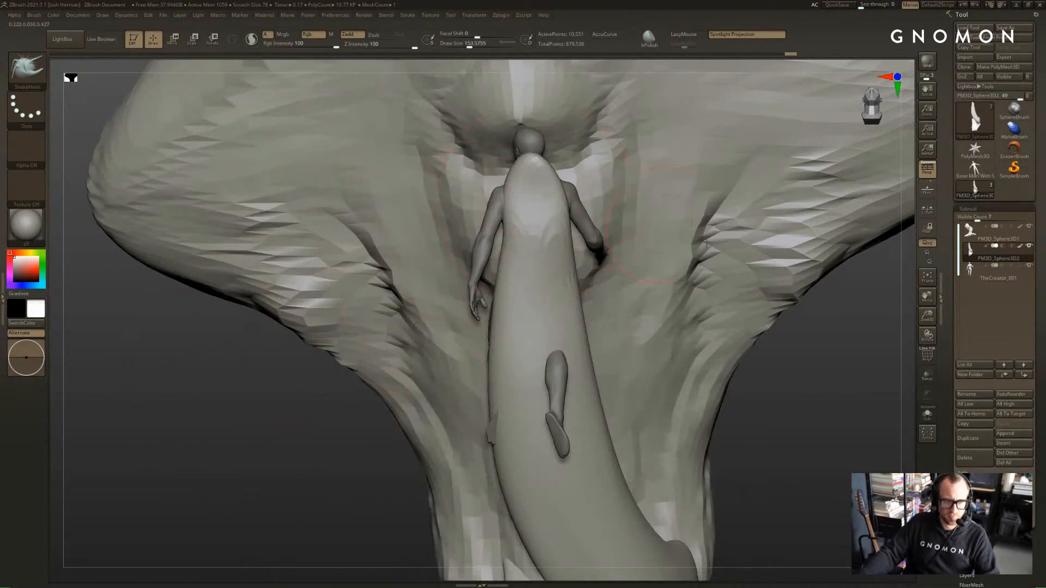
{"action": "mouse_move", "coordinate": [834, 353]}
{"action": "left_mouse_down"}
{"action": "mouse_move", "coordinate": [727, 250]}
{"action": "mouse_move", "coordinate": [609, 290]}
{"action": "mouse_move", "coordinate": [587, 287]}
{"action": "mouse_move", "coordinate": [609, 267]}
{"action": "mouse_move", "coordinate": [594, 261]}
{"action": "mouse_move", "coordinate": [621, 292]}
{"action": "left_mouse_up"}
{"action": "left_click_drag", "start_coordinate": [703, 302], "coordinate": [584, 243]}
{"action": "right_click_drag", "start_coordinate": [484, 256], "coordinate": [575, 267]}
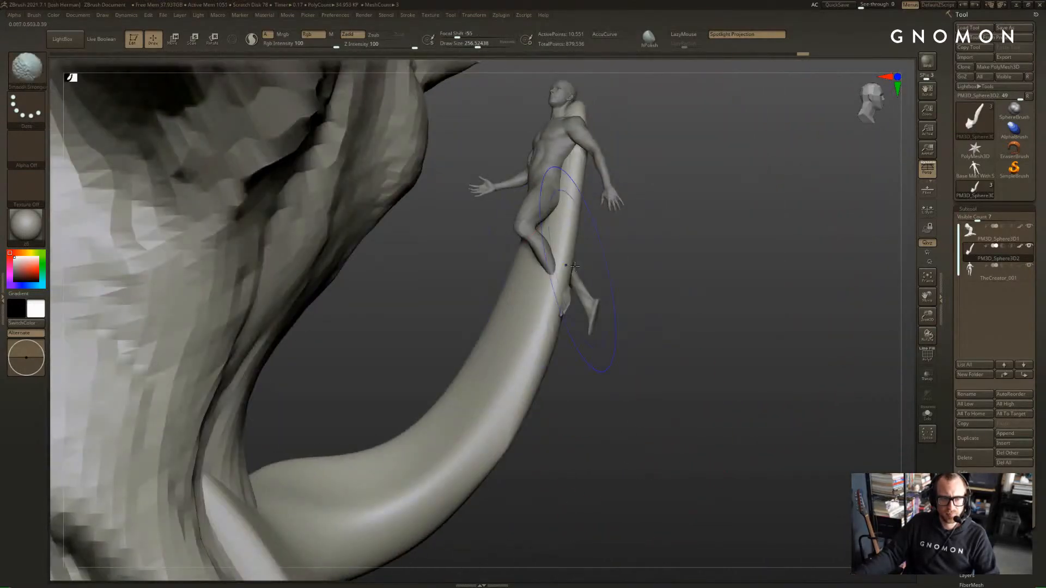
Mirror the arm across the X axis with SubTool Master, appending the copy as a new SubTool
{"action": "right_click_drag", "start_coordinate": [666, 285], "coordinate": [703, 300]}
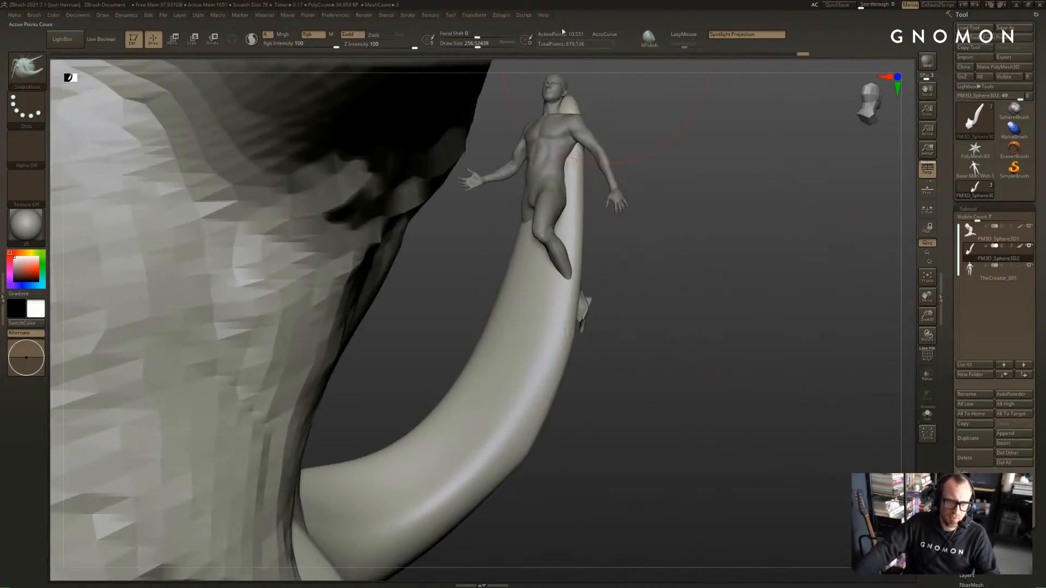
{"action": "left_click", "coordinate": [502, 16]}
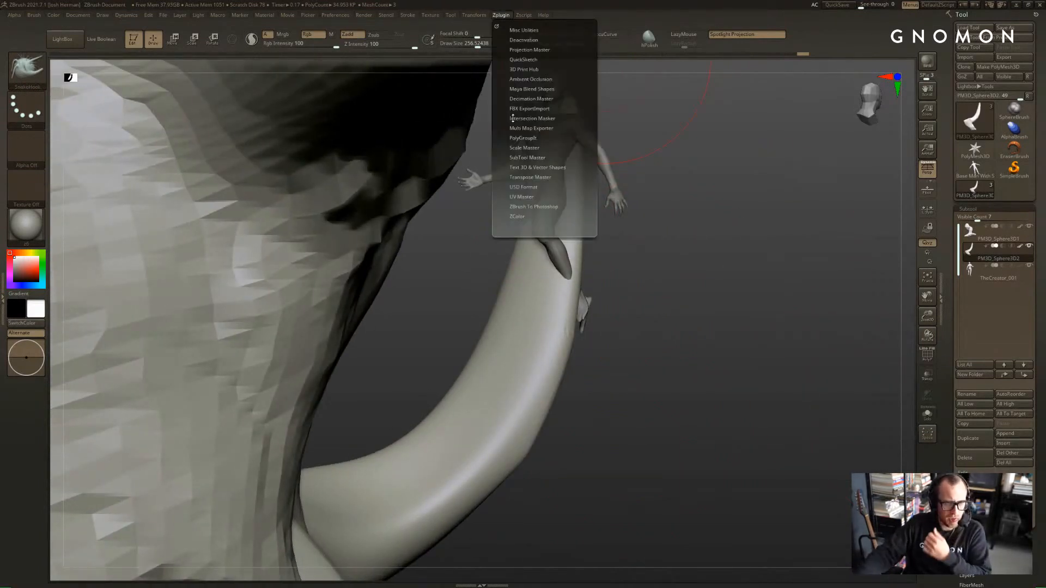
{"action": "left_click", "coordinate": [525, 158]}
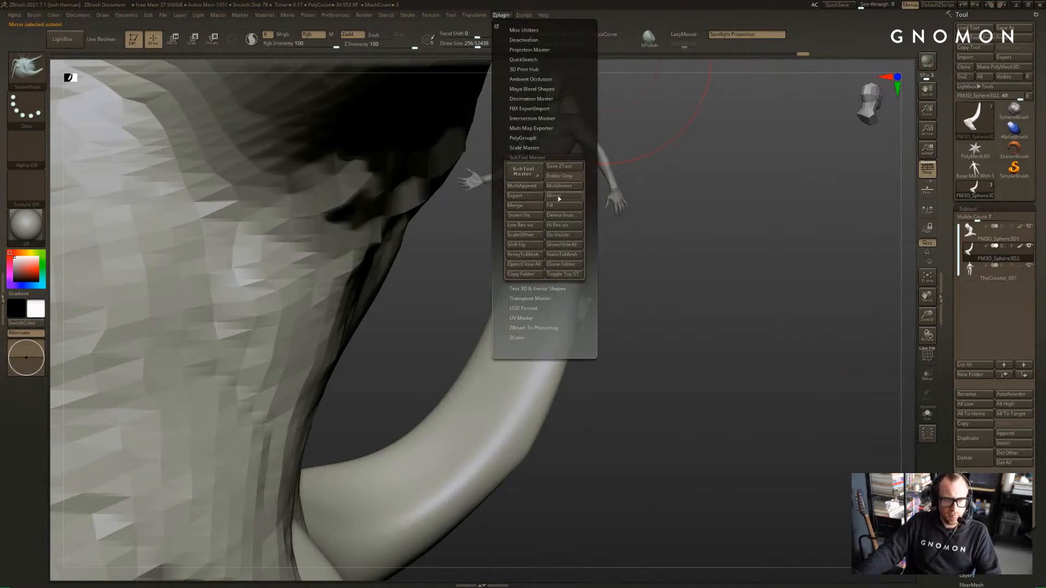
{"action": "left_click", "coordinate": [559, 197]}
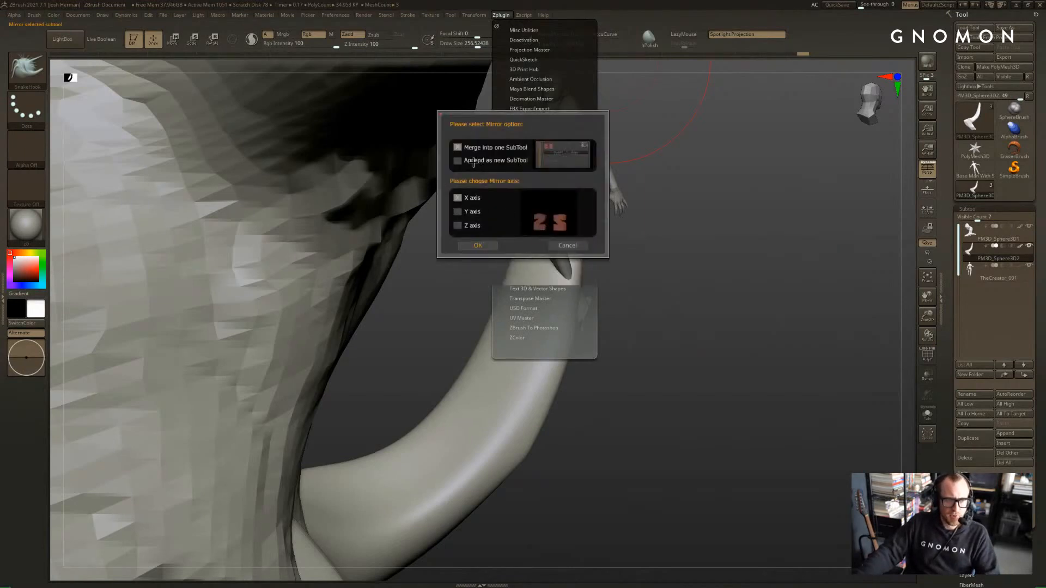
{"action": "left_click", "coordinate": [476, 246]}
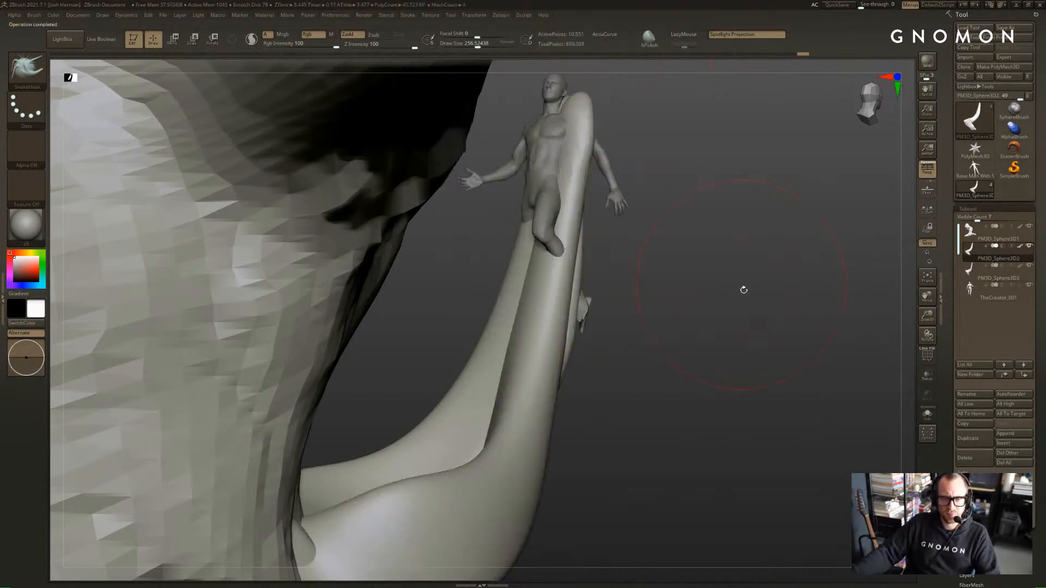
Select the mirrored arm and shift its forearm and hand sideways and below the original's with the Move brush
{"action": "mouse_move", "coordinate": [743, 289]}
{"action": "left_mouse_down"}
{"action": "mouse_move", "coordinate": [692, 318]}
{"action": "mouse_move", "coordinate": [720, 327]}
{"action": "mouse_move", "coordinate": [804, 297]}
{"action": "mouse_move", "coordinate": [646, 277]}
{"action": "left_mouse_up"}
{"action": "left_click", "coordinate": [989, 274]}
{"action": "left_click", "coordinate": [748, 282]}
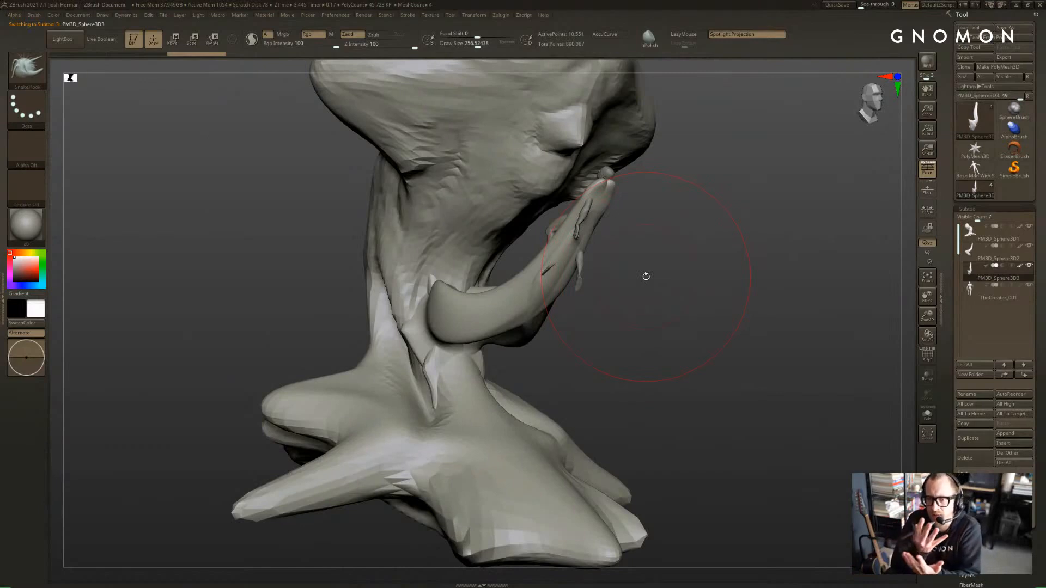
{"action": "left_click_drag", "start_coordinate": [725, 294], "coordinate": [648, 295], "text": "shift"}
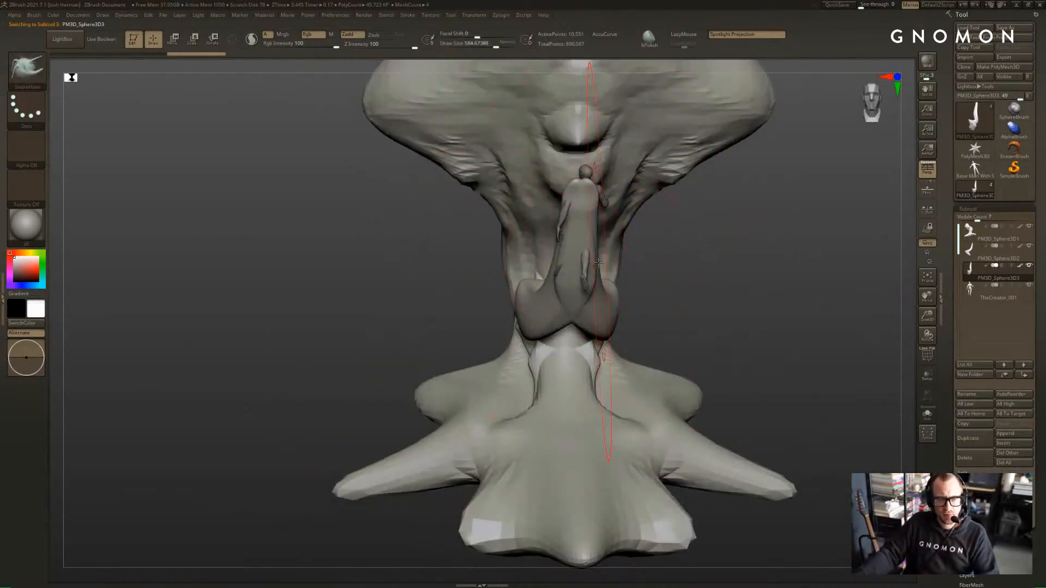
{"action": "key", "text": "b"}
{"action": "key", "text": "m"}
{"action": "key", "text": "v"}
{"action": "left_click_drag", "start_coordinate": [553, 281], "coordinate": [575, 282]}
{"action": "left_click_drag", "start_coordinate": [567, 207], "coordinate": [593, 218]}
{"action": "left_click_drag", "start_coordinate": [633, 251], "coordinate": [708, 254], "text": "shift"}
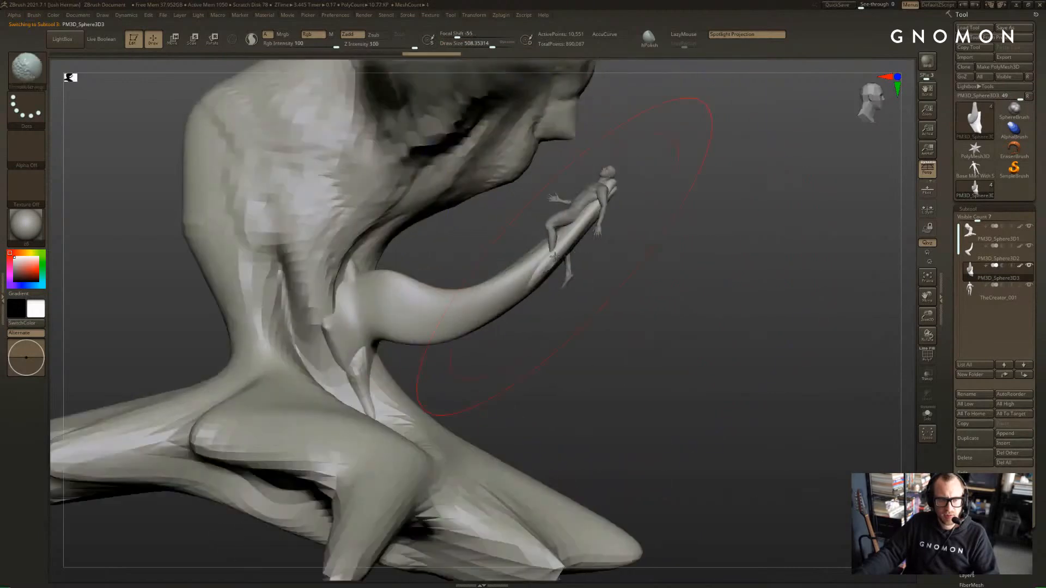
{"action": "left_click_drag", "start_coordinate": [527, 259], "coordinate": [536, 279]}
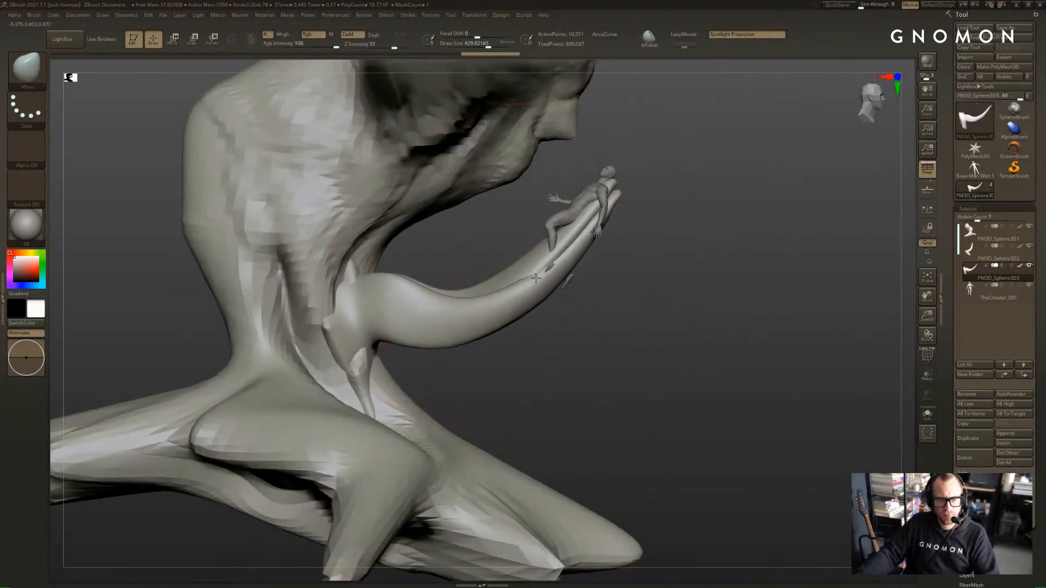
Select the original arm, hide the creature's body and narrow the arm's end beneath the figure with the Move brush
{"action": "left_click", "coordinate": [571, 246], "text": "alt"}
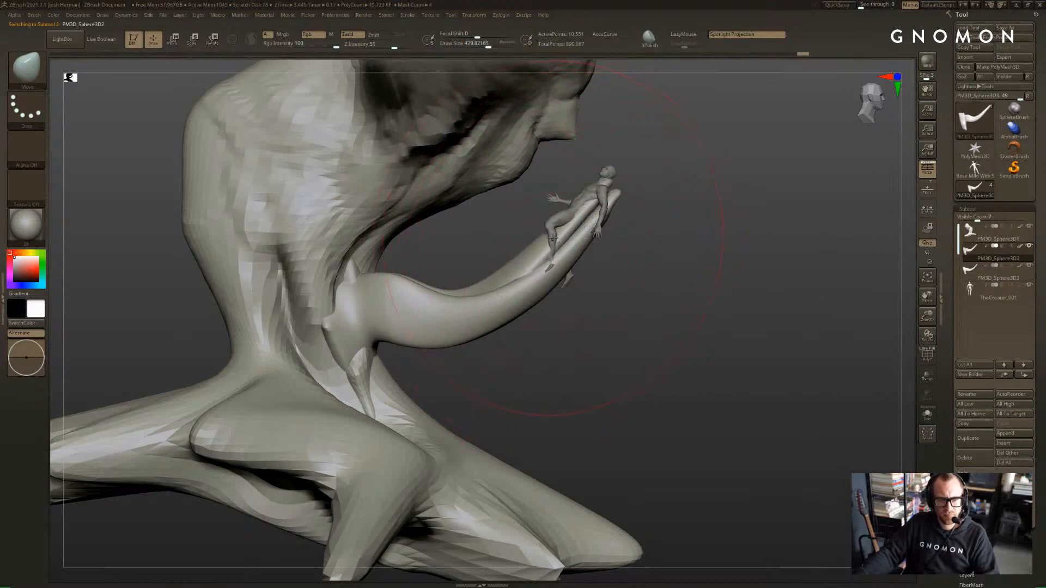
{"action": "key", "text": "s"}
{"action": "left_click_drag", "start_coordinate": [568, 239], "coordinate": [560, 238]}
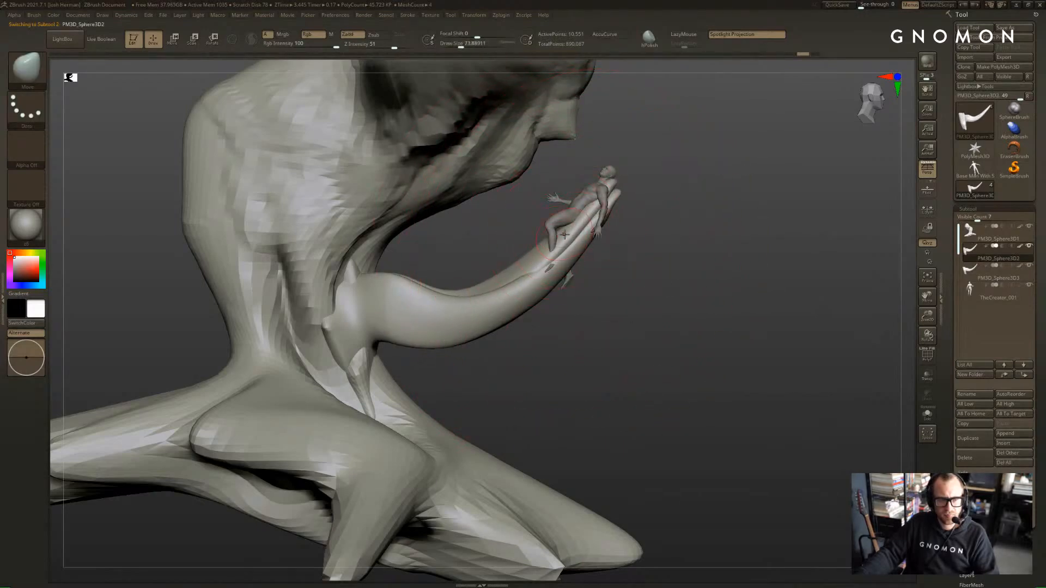
{"action": "mouse_move", "coordinate": [565, 234]}
{"action": "right_mouse_down"}
{"action": "mouse_move", "coordinate": [589, 250]}
{"action": "mouse_move", "coordinate": [566, 338]}
{"action": "mouse_move", "coordinate": [551, 303]}
{"action": "mouse_move", "coordinate": [584, 354]}
{"action": "mouse_move", "coordinate": [676, 327]}
{"action": "mouse_move", "coordinate": [694, 241]}
{"action": "right_mouse_up"}
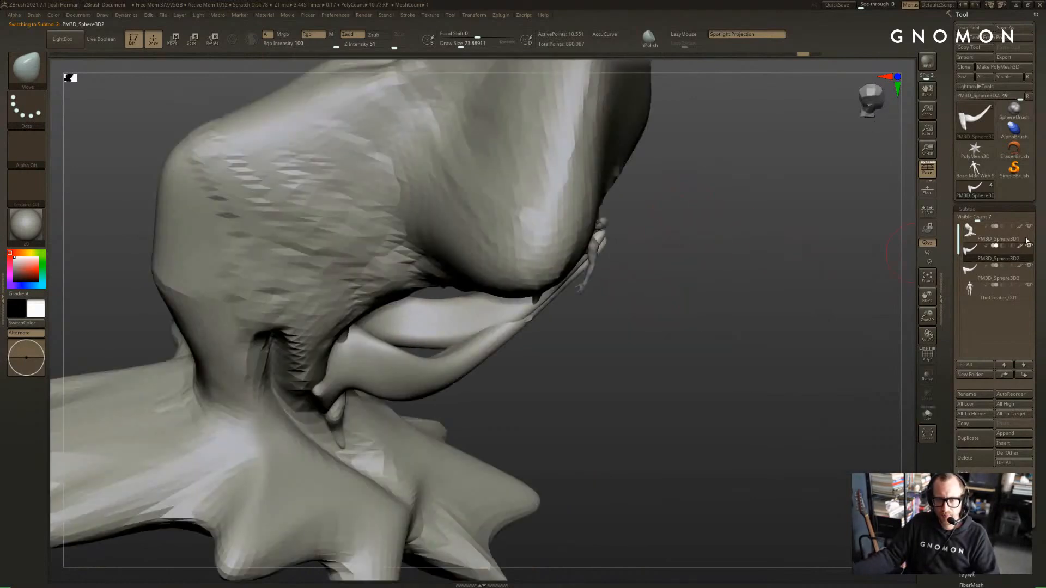
{"action": "left_click", "coordinate": [1029, 227]}
{"action": "right_click_drag", "start_coordinate": [885, 257], "coordinate": [527, 289]}
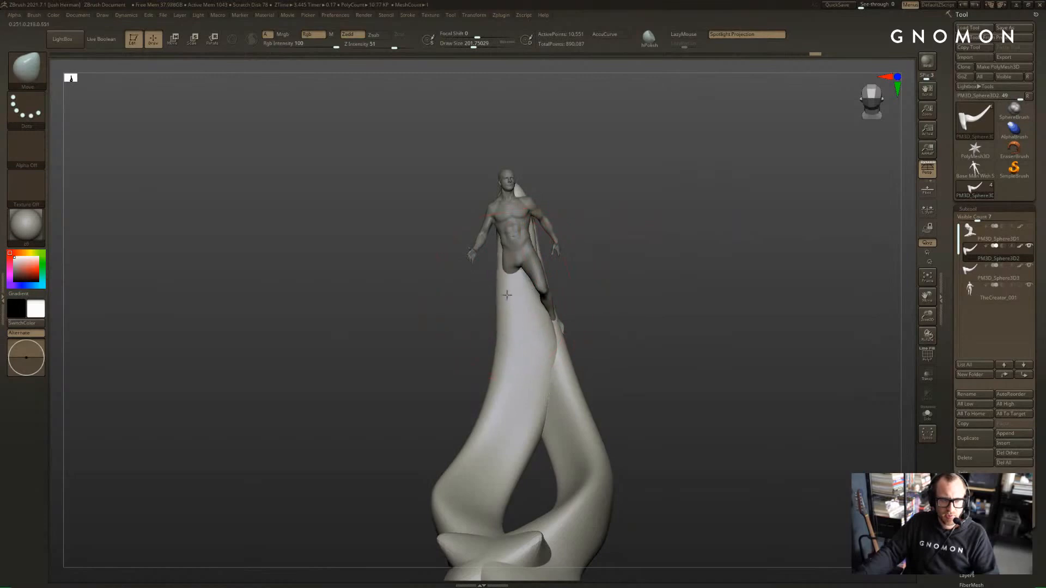
{"action": "left_click_drag", "start_coordinate": [507, 294], "coordinate": [531, 316]}
{"action": "key", "text": "s"}
{"action": "left_click_drag", "start_coordinate": [521, 299], "coordinate": [526, 293]}
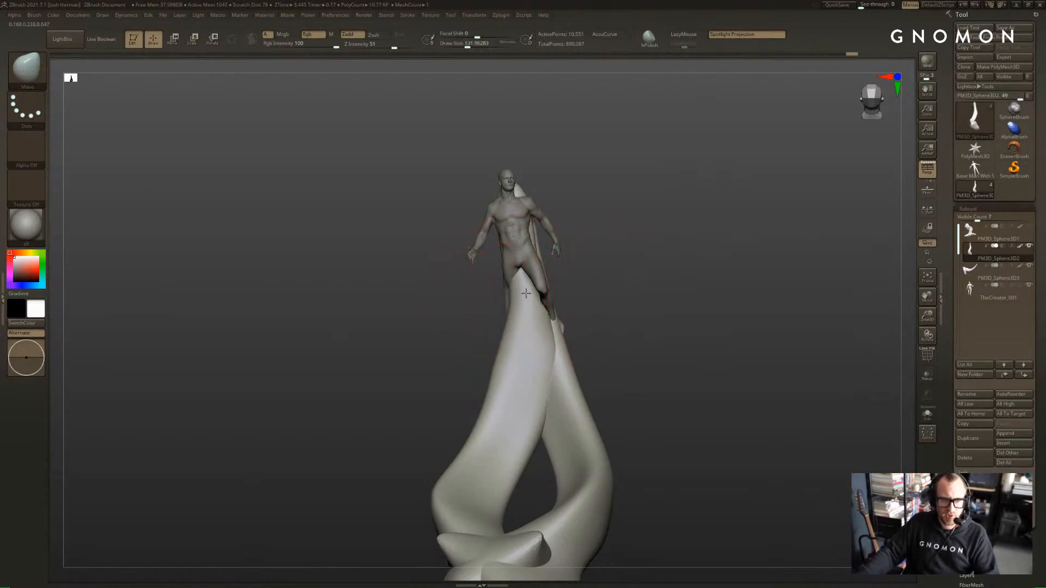
Adjust the original arm's wrist and forearm contours from several angles with the Move brush at small draw sizes
{"action": "right_click_drag", "start_coordinate": [453, 349], "coordinate": [474, 339]}
{"action": "left_click_drag", "start_coordinate": [518, 329], "coordinate": [524, 333]}
{"action": "right_click_drag", "start_coordinate": [511, 346], "coordinate": [527, 348]}
{"action": "left_click_drag", "start_coordinate": [509, 357], "coordinate": [516, 358]}
{"action": "right_click_drag", "start_coordinate": [485, 361], "coordinate": [504, 364]}
{"action": "key", "text": "s"}
{"action": "left_click_drag", "start_coordinate": [505, 365], "coordinate": [507, 365]}
{"action": "right_click_drag", "start_coordinate": [580, 351], "coordinate": [544, 354]}
{"action": "mouse_move", "coordinate": [558, 354]}
{"action": "left_mouse_down"}
{"action": "mouse_move", "coordinate": [525, 356]}
{"action": "mouse_move", "coordinate": [555, 297]}
{"action": "left_mouse_up"}
{"action": "key", "text": "s"}
{"action": "right_click_drag", "start_coordinate": [603, 280], "coordinate": [579, 285]}
{"action": "key", "text": "s"}
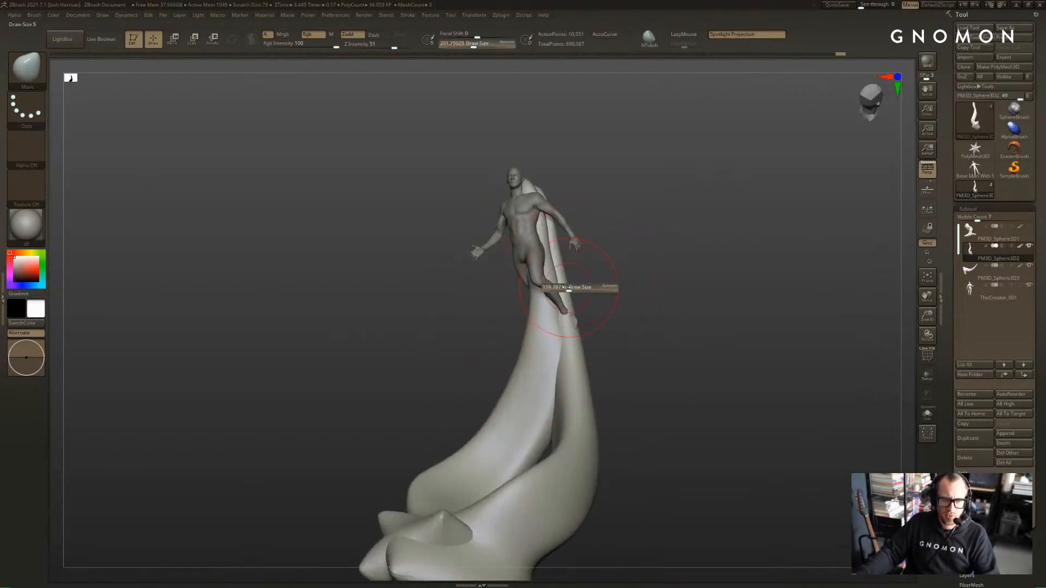
{"action": "left_click_drag", "start_coordinate": [577, 287], "coordinate": [568, 287]}
{"action": "right_click_drag", "start_coordinate": [604, 294], "coordinate": [587, 305]}
Select the mirrored arm and reshape its forearm and hand end against the original arm with the Move brush
{"action": "left_click", "coordinate": [575, 336], "text": "alt"}
{"action": "mouse_move", "coordinate": [555, 339]}
{"action": "right_mouse_down"}
{"action": "mouse_move", "coordinate": [576, 348]}
{"action": "mouse_move", "coordinate": [607, 338]}
{"action": "mouse_move", "coordinate": [592, 346]}
{"action": "right_mouse_up"}
{"action": "key", "text": "s"}
{"action": "mouse_move", "coordinate": [602, 347]}
{"action": "left_mouse_down"}
{"action": "mouse_move", "coordinate": [617, 347]}
{"action": "mouse_move", "coordinate": [602, 324]}
{"action": "mouse_move", "coordinate": [641, 286]}
{"action": "left_mouse_up"}
{"action": "right_click_drag", "start_coordinate": [641, 322], "coordinate": [569, 307]}
{"action": "key", "text": "s"}
{"action": "left_click_drag", "start_coordinate": [591, 308], "coordinate": [582, 308]}
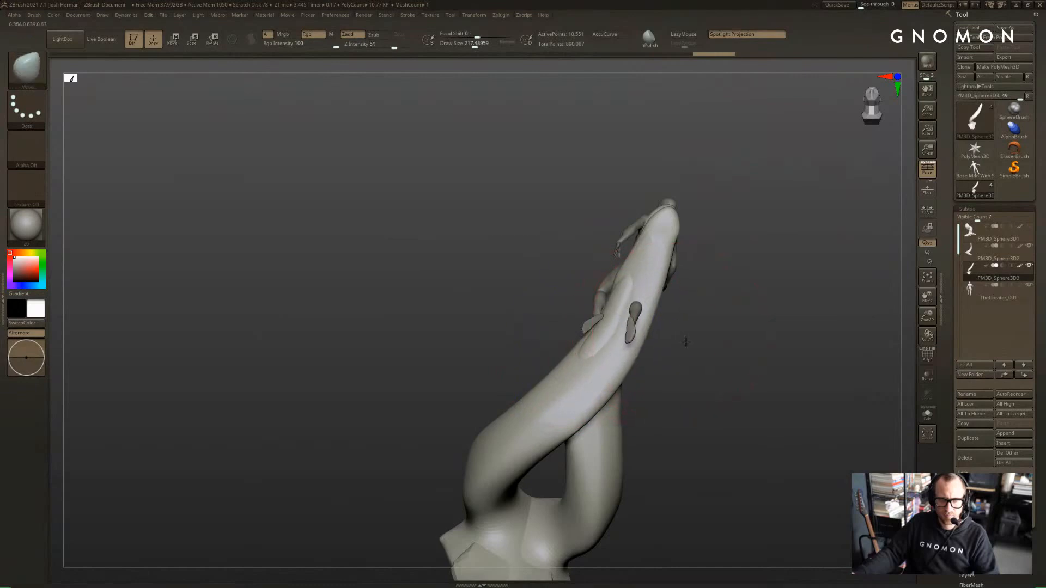
{"action": "mouse_move", "coordinate": [681, 332]}
{"action": "left_mouse_down"}
{"action": "mouse_move", "coordinate": [738, 322]}
{"action": "mouse_move", "coordinate": [673, 314]}
{"action": "mouse_move", "coordinate": [636, 287]}
{"action": "mouse_move", "coordinate": [594, 280]}
{"action": "mouse_move", "coordinate": [542, 297]}
{"action": "mouse_move", "coordinate": [545, 321]}
{"action": "left_mouse_up"}
{"action": "mouse_move", "coordinate": [609, 286]}
{"action": "left_mouse_down"}
{"action": "mouse_move", "coordinate": [536, 309]}
{"action": "mouse_move", "coordinate": [583, 321]}
{"action": "mouse_move", "coordinate": [551, 344]}
{"action": "mouse_move", "coordinate": [563, 346]}
{"action": "mouse_move", "coordinate": [543, 347]}
{"action": "left_mouse_up"}
Select the original arm and smooth its narrow end beneath the figure's legs
{"action": "left_click", "coordinate": [546, 297], "text": "alt"}
{"action": "key", "text": "s"}
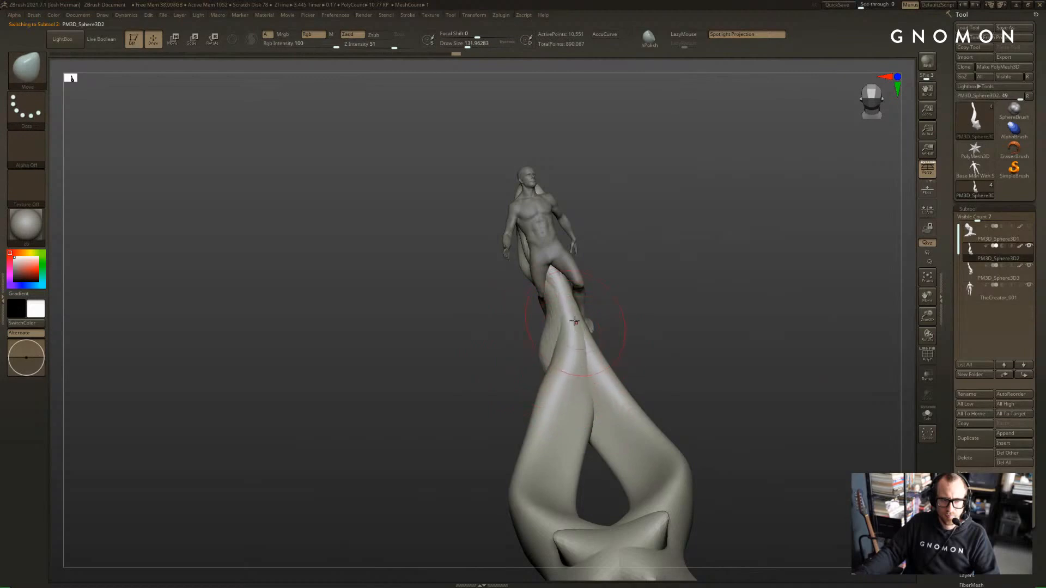
{"action": "left_click_drag", "start_coordinate": [562, 303], "coordinate": [558, 313], "text": "shift"}
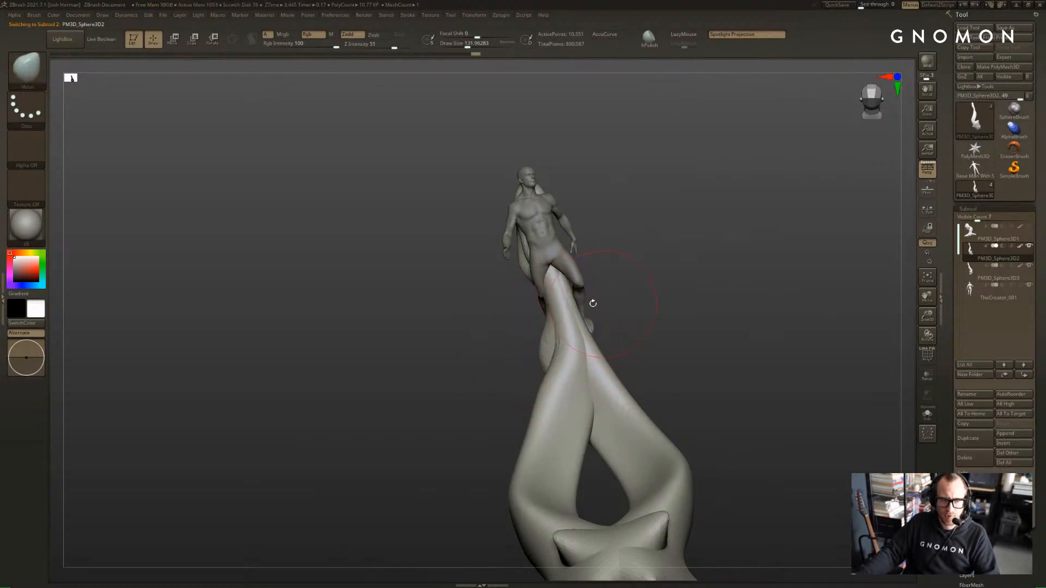
{"action": "key", "text": "s"}
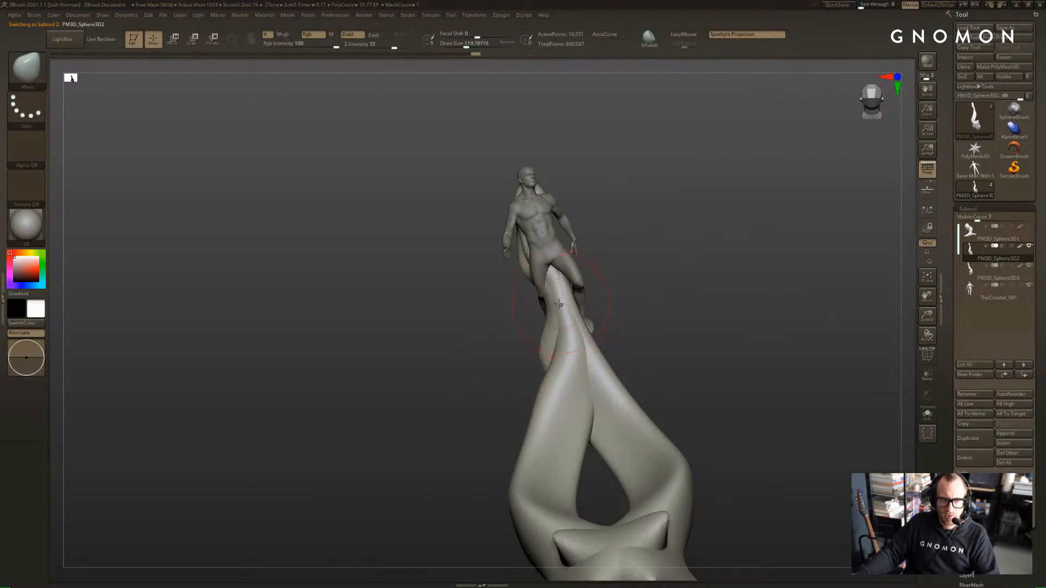
Select the mirrored arm and reshape its hand end behind the figure's back with the Move brush at varying draw sizes
{"action": "left_click", "coordinate": [543, 349], "text": "alt"}
{"action": "left_click_drag", "start_coordinate": [514, 354], "coordinate": [550, 350]}
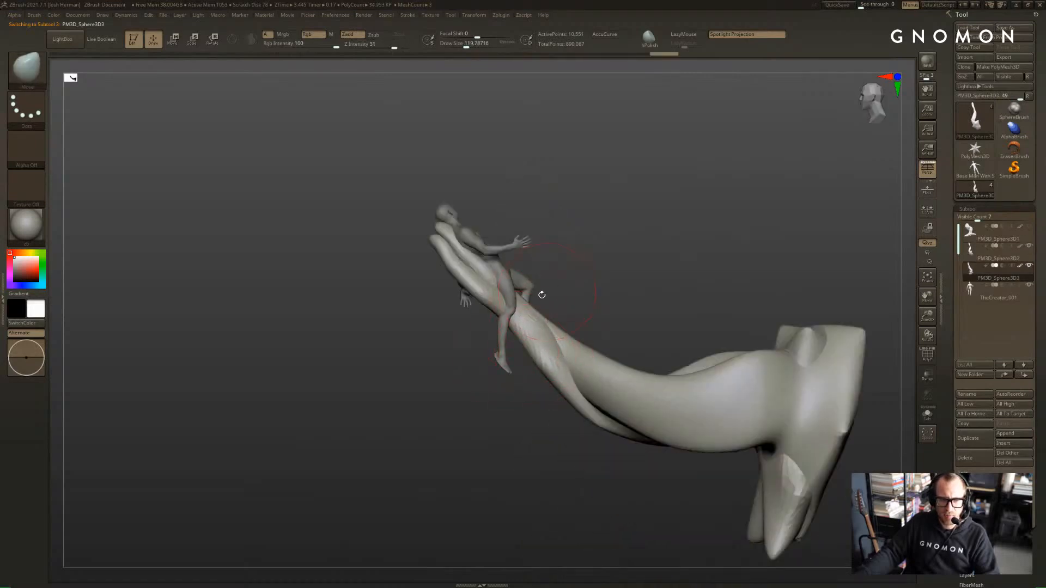
{"action": "key", "text": "s"}
{"action": "mouse_move", "coordinate": [471, 282]}
{"action": "left_mouse_down"}
{"action": "mouse_move", "coordinate": [480, 281]}
{"action": "mouse_move", "coordinate": [446, 254]}
{"action": "mouse_move", "coordinate": [457, 247]}
{"action": "mouse_move", "coordinate": [437, 248]}
{"action": "mouse_move", "coordinate": [441, 228]}
{"action": "left_mouse_up"}
{"action": "key", "text": "s"}
{"action": "key", "text": "s"}
{"action": "key", "text": "s"}
{"action": "key", "text": "s"}
{"action": "left_click_drag", "start_coordinate": [460, 256], "coordinate": [469, 256]}
{"action": "left_click_drag", "start_coordinate": [569, 253], "coordinate": [502, 265]}
{"action": "key", "text": "s"}
{"action": "left_click_drag", "start_coordinate": [548, 235], "coordinate": [514, 255]}
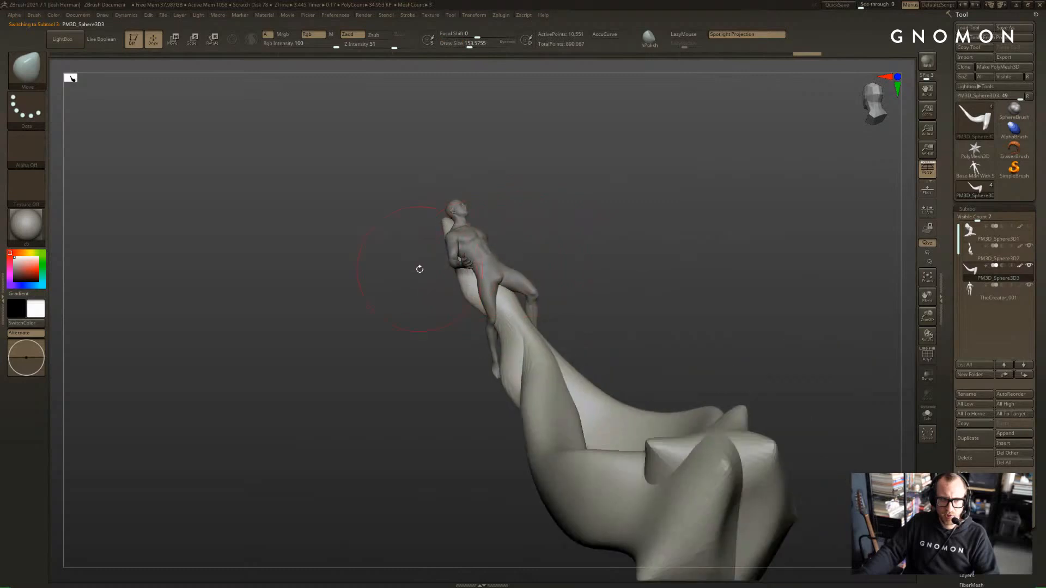
{"action": "left_click_drag", "start_coordinate": [420, 269], "coordinate": [462, 259]}
{"action": "mouse_move", "coordinate": [506, 227]}
{"action": "left_mouse_down"}
{"action": "mouse_move", "coordinate": [550, 209]}
{"action": "mouse_move", "coordinate": [452, 256]}
{"action": "left_mouse_up"}
Select the original arm and refine its tip behind the figure's upper back with a small Move brush
{"action": "left_click", "coordinate": [448, 261], "text": "alt"}
{"action": "left_click_drag", "start_coordinate": [524, 222], "coordinate": [516, 241]}
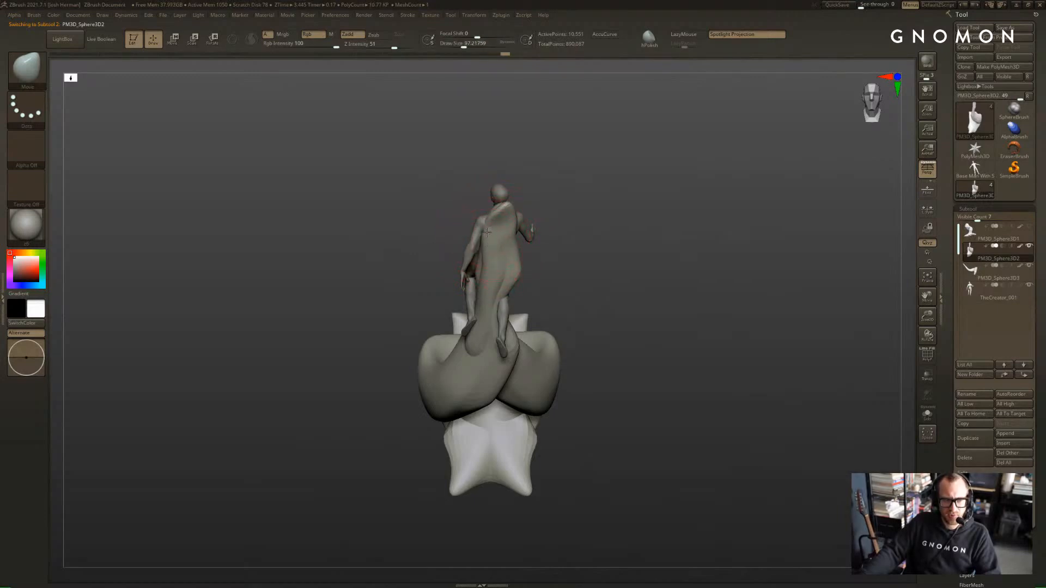
{"action": "key", "text": "s"}
{"action": "mouse_move", "coordinate": [561, 218]}
{"action": "left_mouse_down"}
{"action": "mouse_move", "coordinate": [532, 216]}
{"action": "mouse_move", "coordinate": [616, 184]}
{"action": "mouse_move", "coordinate": [606, 185]}
{"action": "mouse_move", "coordinate": [652, 196]}
{"action": "left_mouse_up"}
{"action": "left_click", "coordinate": [663, 187]}
{"action": "left_click", "coordinate": [627, 216]}
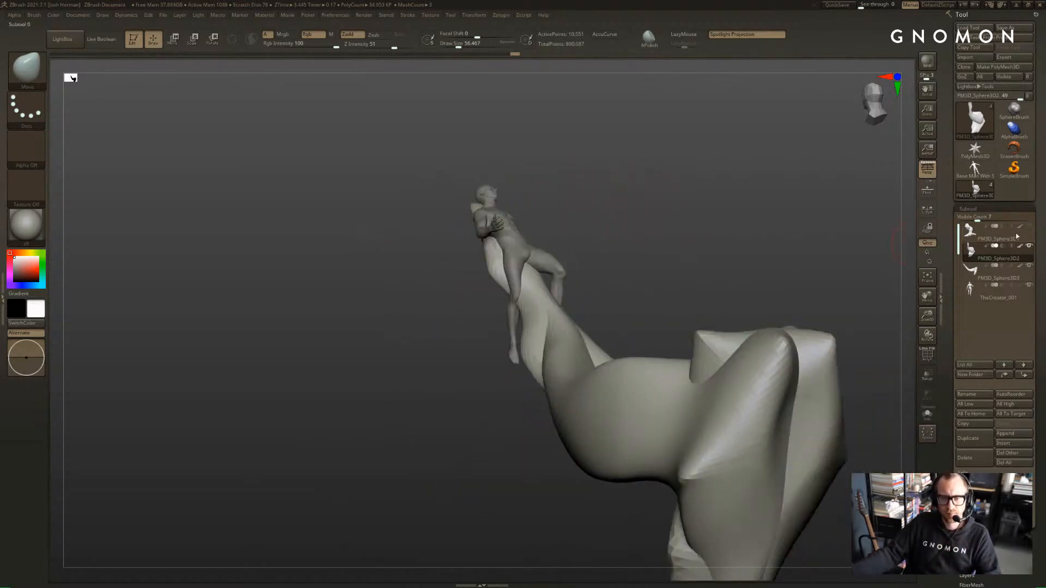
Show the creature's body again, select the small human figure and isolate it in the view
{"action": "left_click", "coordinate": [1029, 226]}
{"action": "key", "text": "f"}
{"action": "left_click_drag", "start_coordinate": [294, 424], "coordinate": [470, 319]}
{"action": "mouse_move", "coordinate": [536, 302]}
{"action": "left_mouse_down"}
{"action": "mouse_move", "coordinate": [331, 322]}
{"action": "mouse_move", "coordinate": [384, 317]}
{"action": "mouse_move", "coordinate": [344, 315]}
{"action": "mouse_move", "coordinate": [342, 337]}
{"action": "mouse_move", "coordinate": [381, 327]}
{"action": "mouse_move", "coordinate": [610, 388]}
{"action": "mouse_move", "coordinate": [523, 312]}
{"action": "left_mouse_up"}
{"action": "left_click", "coordinate": [330, 321], "text": "alt"}
{"action": "left_click", "coordinate": [431, 322], "text": "alt"}
{"action": "key", "text": "alt+s"}
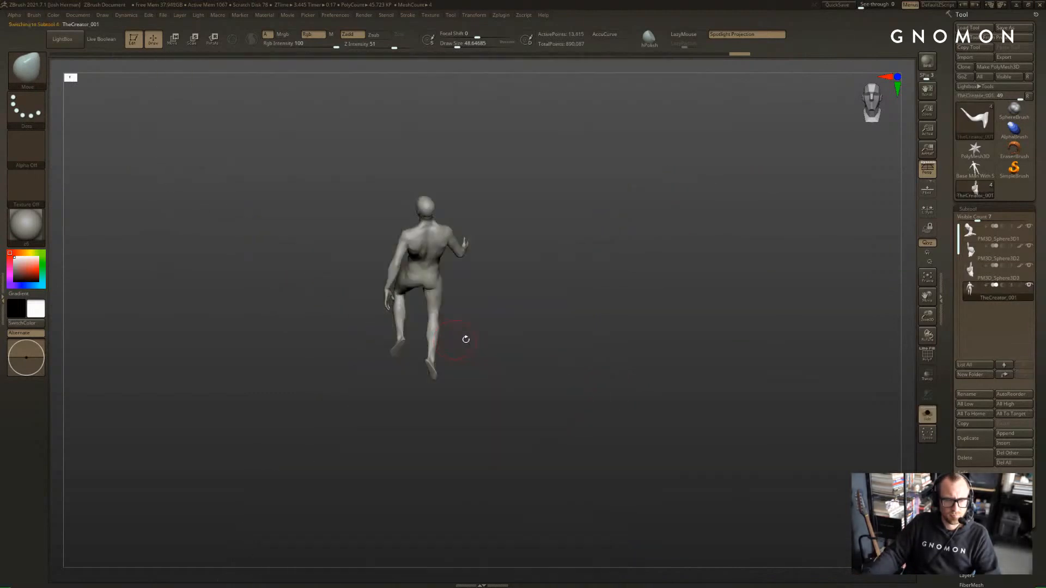
Mask the whole small figure except its lower, straighter leg and turn off the isolated view
{"action": "left_click_drag", "start_coordinate": [466, 338], "coordinate": [463, 356], "text": "alt"}
{"action": "left_click", "coordinate": [436, 327], "text": "ctrl+shift"}
{"action": "left_click_drag", "start_coordinate": [488, 239], "coordinate": [408, 411], "text": "ctrl"}
{"action": "left_click", "coordinate": [456, 379], "text": "ctrl+shift"}
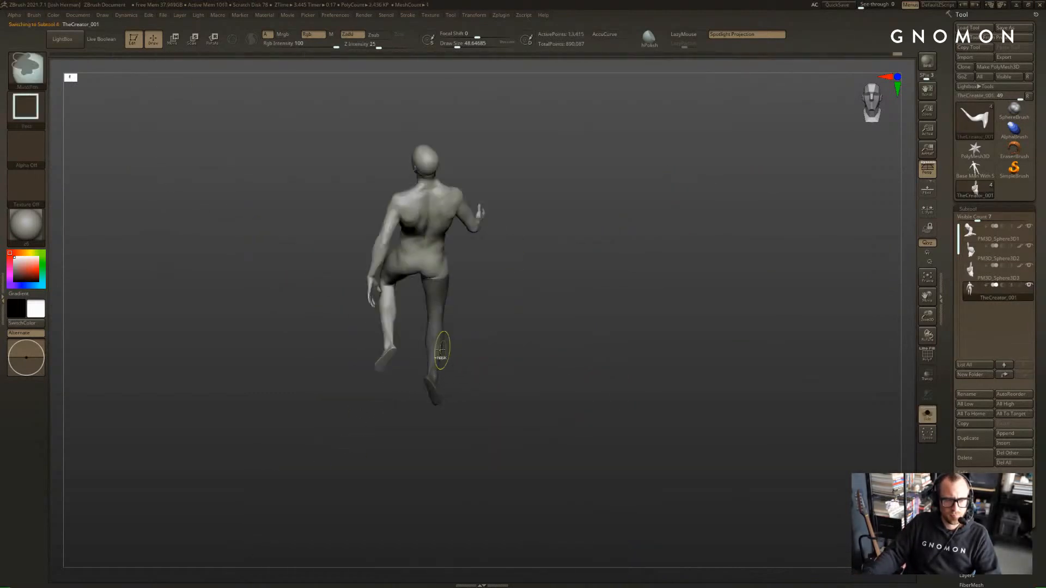
{"action": "left_click", "coordinate": [465, 344], "text": "ctrl"}
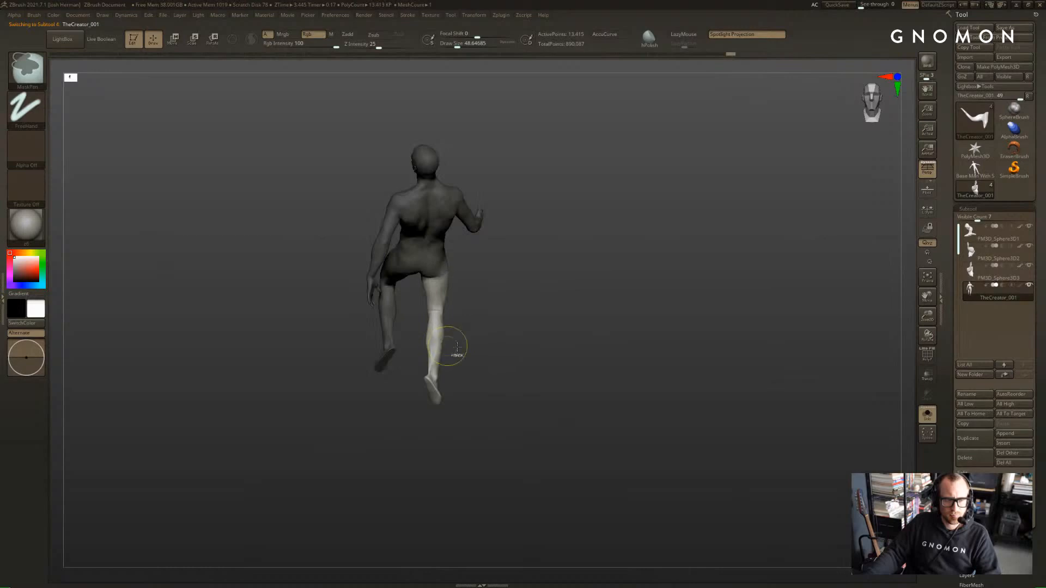
{"action": "left_click", "coordinate": [457, 347], "text": "ctrl"}
{"action": "key", "text": "alt+s"}
{"action": "left_click", "coordinate": [574, 341], "text": "ctrl"}
{"action": "left_click_drag", "start_coordinate": [643, 339], "coordinate": [563, 330]}
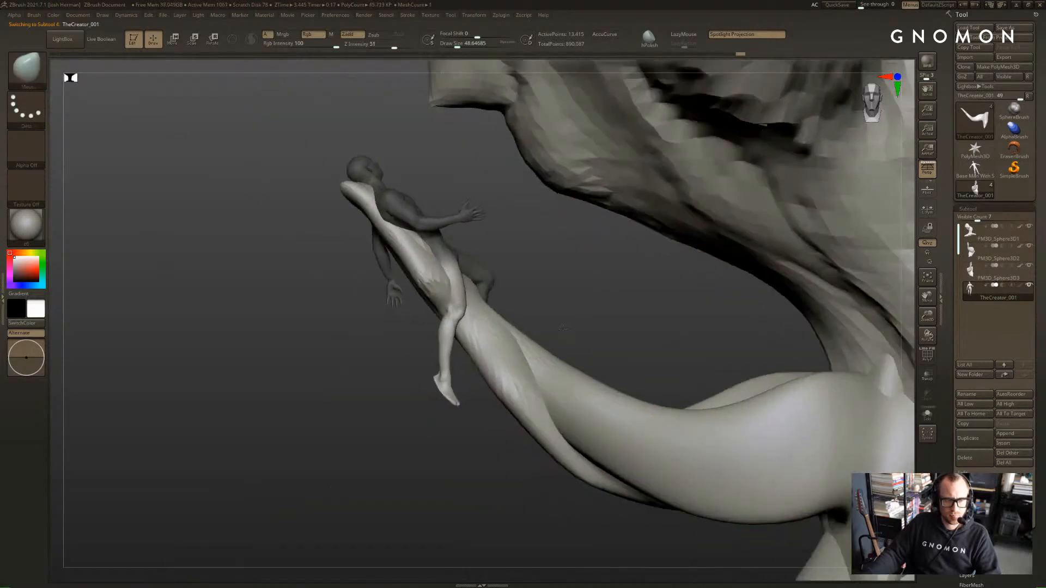
Lay a transpose line along the figure's unmasked leg from hip to foot and adjust the leg's position
{"action": "key", "text": "r"}
{"action": "left_click_drag", "start_coordinate": [449, 256], "coordinate": [444, 382]}
{"action": "left_click_drag", "start_coordinate": [545, 344], "coordinate": [445, 388]}
{"action": "left_click_drag", "start_coordinate": [354, 433], "coordinate": [427, 441]}
{"action": "key", "text": "w"}
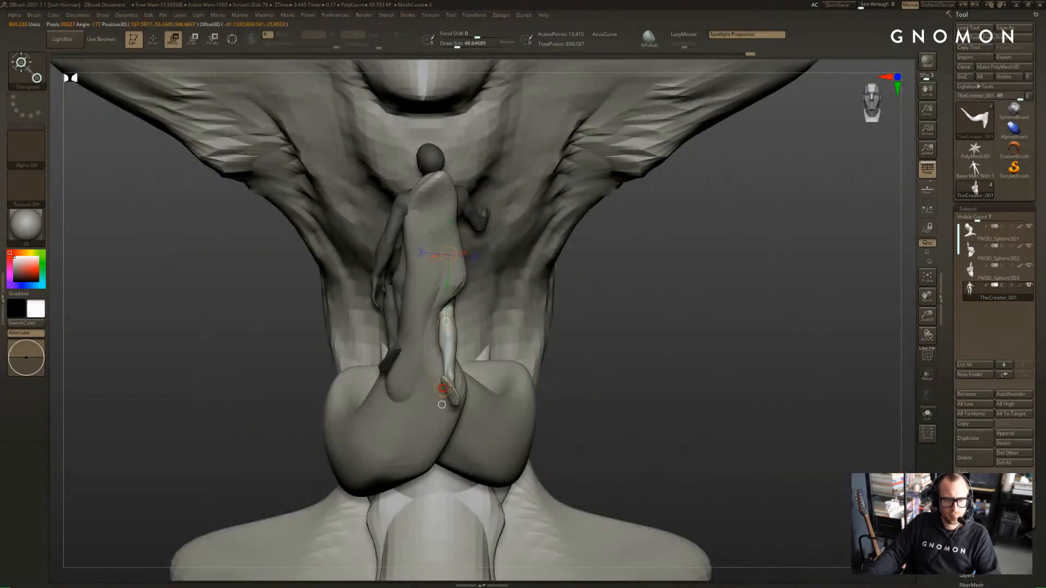
{"action": "left_click_drag", "start_coordinate": [447, 389], "coordinate": [444, 392]}
Step back the last leg changes and rotate the unmasked leg so its foot swings toward the creature's forearm
{"action": "key", "text": "r"}
{"action": "key", "text": "q"}
{"action": "mouse_move", "coordinate": [603, 367]}
{"action": "left_mouse_down"}
{"action": "mouse_move", "coordinate": [545, 354]}
{"action": "mouse_move", "coordinate": [592, 328]}
{"action": "mouse_move", "coordinate": [591, 348]}
{"action": "mouse_move", "coordinate": [562, 355]}
{"action": "mouse_move", "coordinate": [550, 414]}
{"action": "left_mouse_up"}
{"action": "key", "text": "r"}
{"action": "key", "text": "ctrl+z"}
{"action": "key", "text": "ctrl+z"}
{"action": "key", "text": "ctrl+shift+z"}
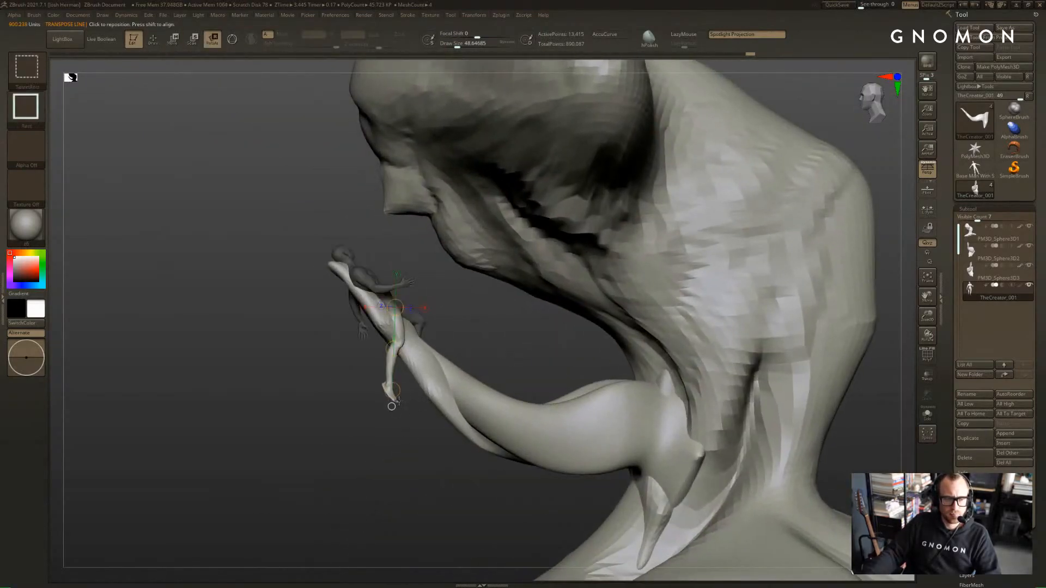
{"action": "left_click_drag", "start_coordinate": [391, 391], "coordinate": [401, 392]}
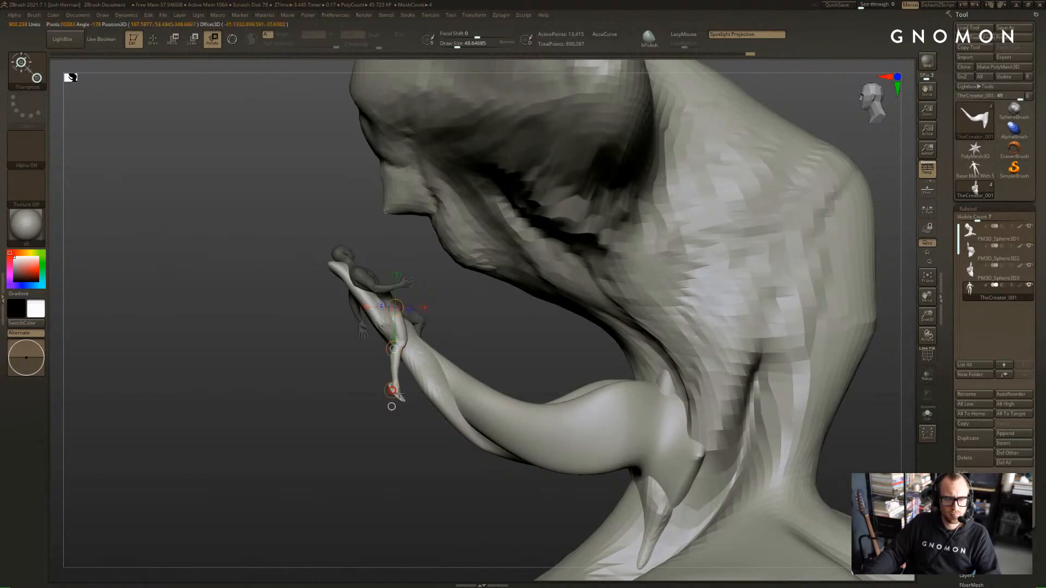
Select the creature's near arm and push its bulging upper arm down with an enlarged Move brush
{"action": "key", "text": "q"}
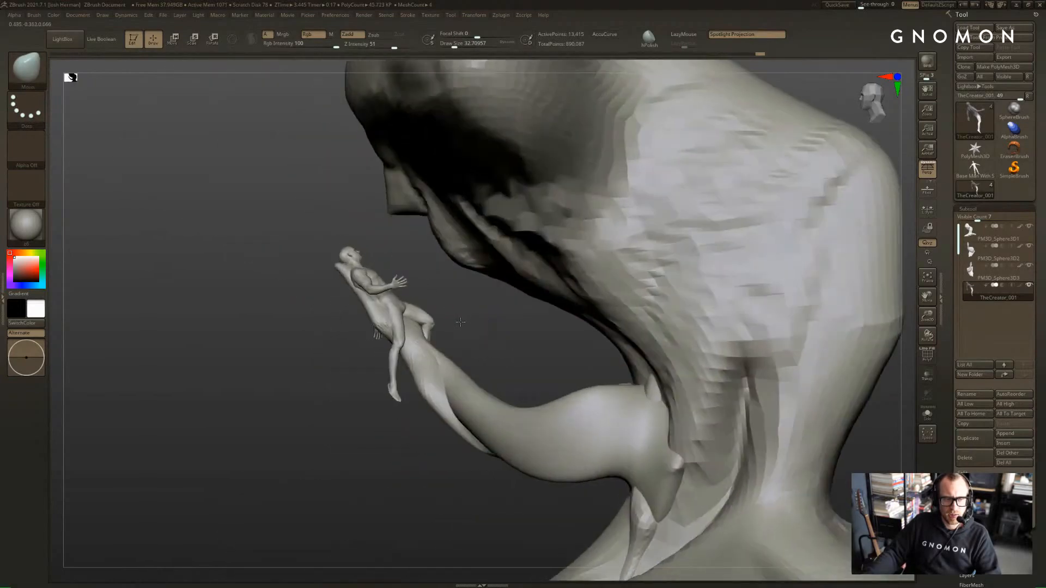
{"action": "left_click", "coordinate": [451, 308]}
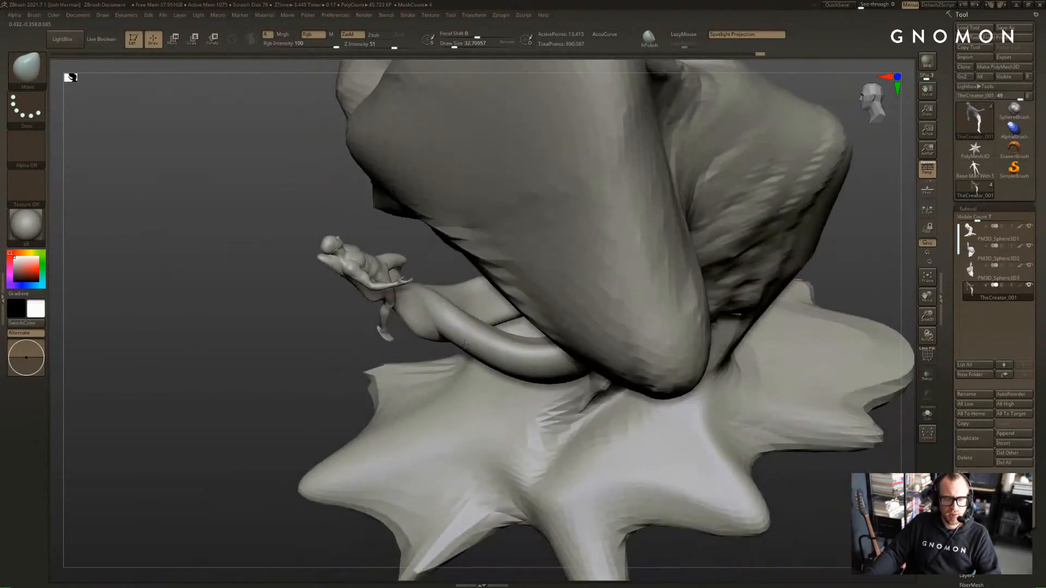
{"action": "left_click", "coordinate": [512, 357], "text": "alt"}
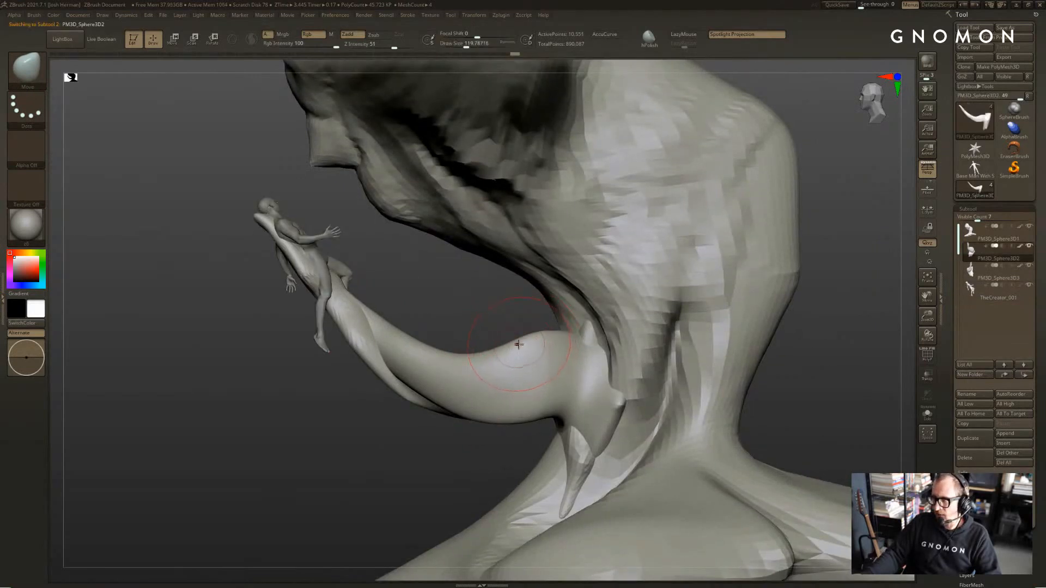
{"action": "key", "text": "s"}
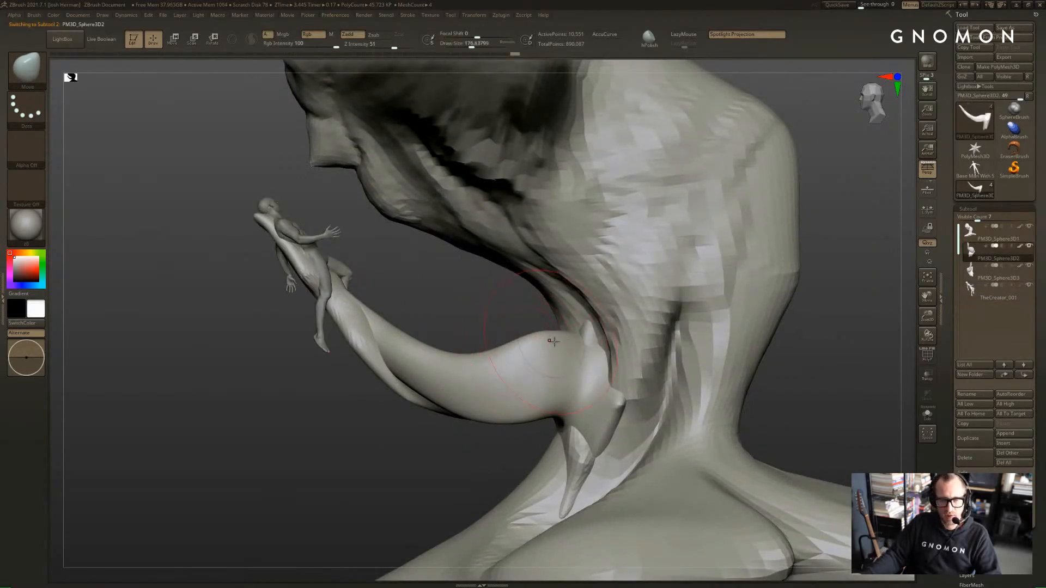
{"action": "key", "text": "s"}
{"action": "key", "text": "s"}
{"action": "mouse_move", "coordinate": [558, 348]}
{"action": "left_mouse_down"}
{"action": "mouse_move", "coordinate": [572, 348]}
{"action": "mouse_move", "coordinate": [549, 351]}
{"action": "left_mouse_up"}
{"action": "key", "text": "s"}
{"action": "mouse_move", "coordinate": [550, 360]}
{"action": "left_mouse_down"}
{"action": "mouse_move", "coordinate": [549, 395]}
{"action": "mouse_move", "coordinate": [525, 420]}
{"action": "mouse_move", "coordinate": [551, 406]}
{"action": "mouse_move", "coordinate": [544, 419]}
{"action": "left_mouse_up"}
{"action": "mouse_move", "coordinate": [432, 466]}
{"action": "left_mouse_down"}
{"action": "mouse_move", "coordinate": [796, 342]}
{"action": "mouse_move", "coordinate": [773, 408]}
{"action": "left_mouse_up"}
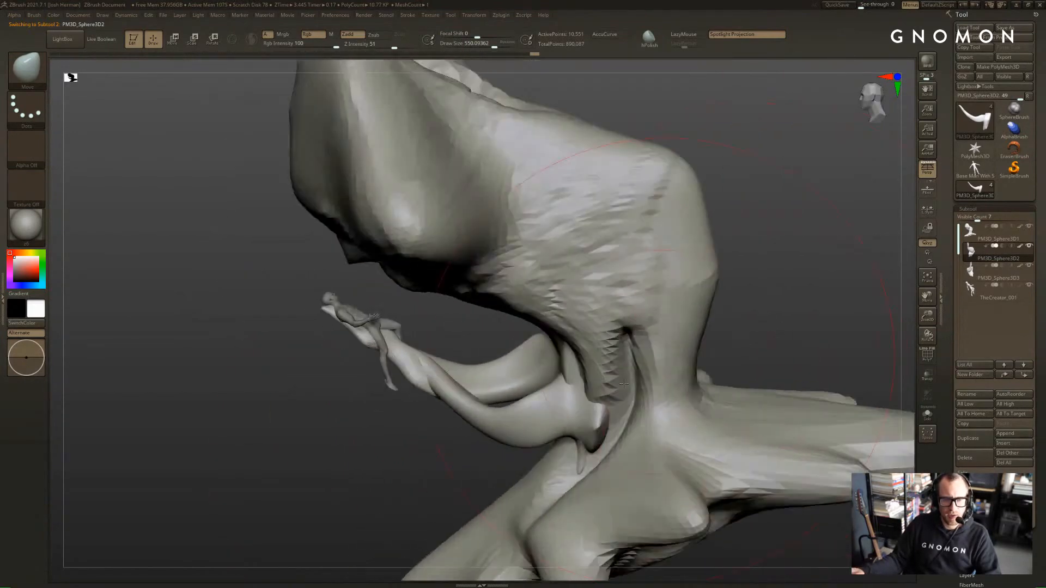
{"action": "key", "text": "s"}
{"action": "mouse_move", "coordinate": [600, 414]}
{"action": "left_mouse_down"}
{"action": "mouse_move", "coordinate": [643, 424]}
{"action": "mouse_move", "coordinate": [627, 426]}
{"action": "left_mouse_up"}
{"action": "key", "text": "ctrl+z"}
{"action": "right_click_drag", "start_coordinate": [626, 426], "coordinate": [681, 417]}
{"action": "key", "text": "alt+s"}
{"action": "key", "text": "b"}
{"action": "key", "text": "c"}
{"action": "key", "text": "b"}
{"action": "mouse_move", "coordinate": [628, 405]}
{"action": "left_mouse_down"}
{"action": "mouse_move", "coordinate": [626, 382]}
{"action": "mouse_move", "coordinate": [702, 354]}
{"action": "left_mouse_up"}
{"action": "key", "text": "ctrl+z"}
Mask the shoulder end of the isolated arm, soften the mask edge and invert the mask
{"action": "key", "text": "s"}
{"action": "left_click_drag", "start_coordinate": [686, 312], "coordinate": [613, 485], "text": "ctrl"}
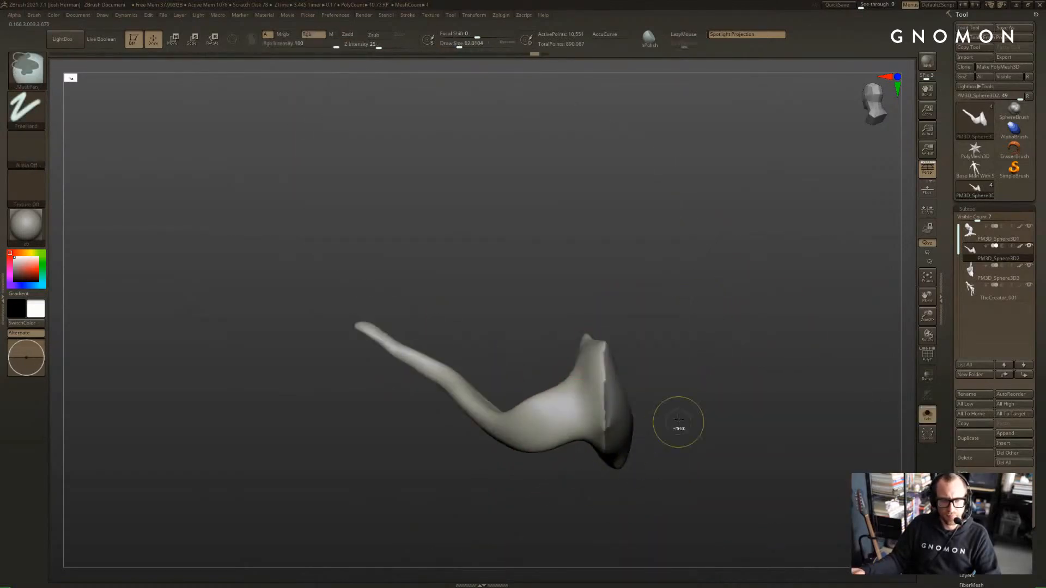
{"action": "left_click", "coordinate": [677, 423], "text": "ctrl"}
{"action": "left_click", "coordinate": [674, 412], "text": "ctrl"}
{"action": "left_click", "coordinate": [626, 425], "text": "ctrl"}
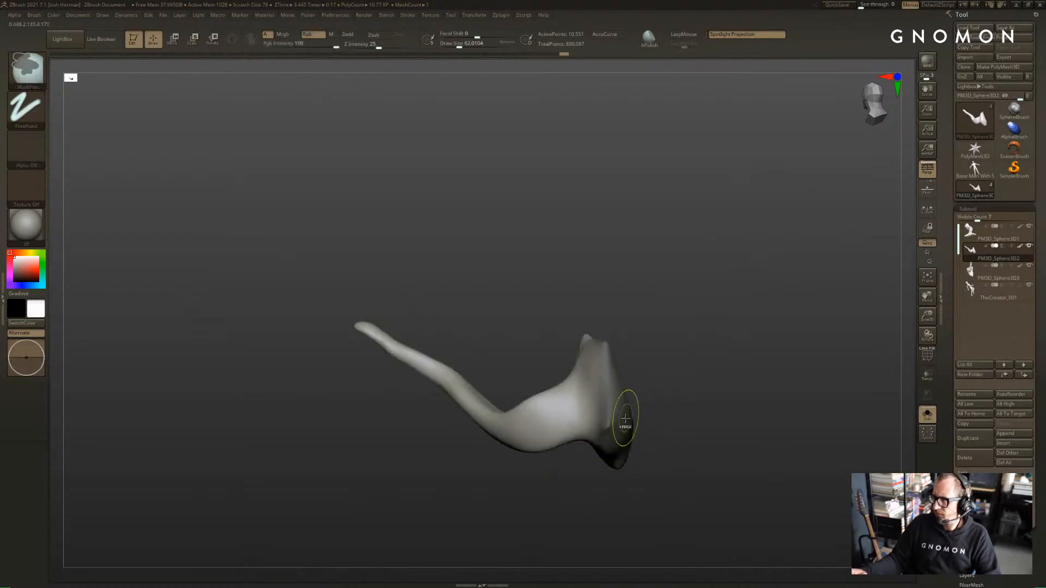
{"action": "left_click", "coordinate": [678, 409], "text": "ctrl"}
{"action": "mouse_move", "coordinate": [678, 407]}
{"action": "left_mouse_down"}
{"action": "mouse_move", "coordinate": [660, 408]}
{"action": "mouse_move", "coordinate": [681, 407]}
{"action": "left_mouse_up"}
Reposition the arm's unmasked shoulder end against the torso with a transpose line and clear the mask
{"action": "key", "text": "w"}
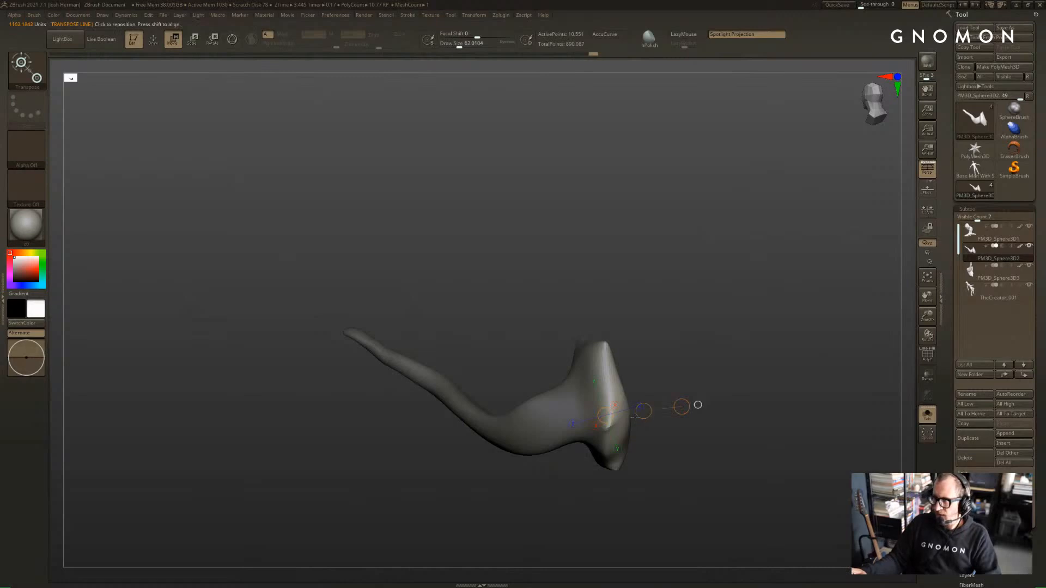
{"action": "mouse_move", "coordinate": [629, 410]}
{"action": "left_mouse_down"}
{"action": "mouse_move", "coordinate": [752, 348]}
{"action": "mouse_move", "coordinate": [779, 323]}
{"action": "left_mouse_up"}
{"action": "key", "text": "q"}
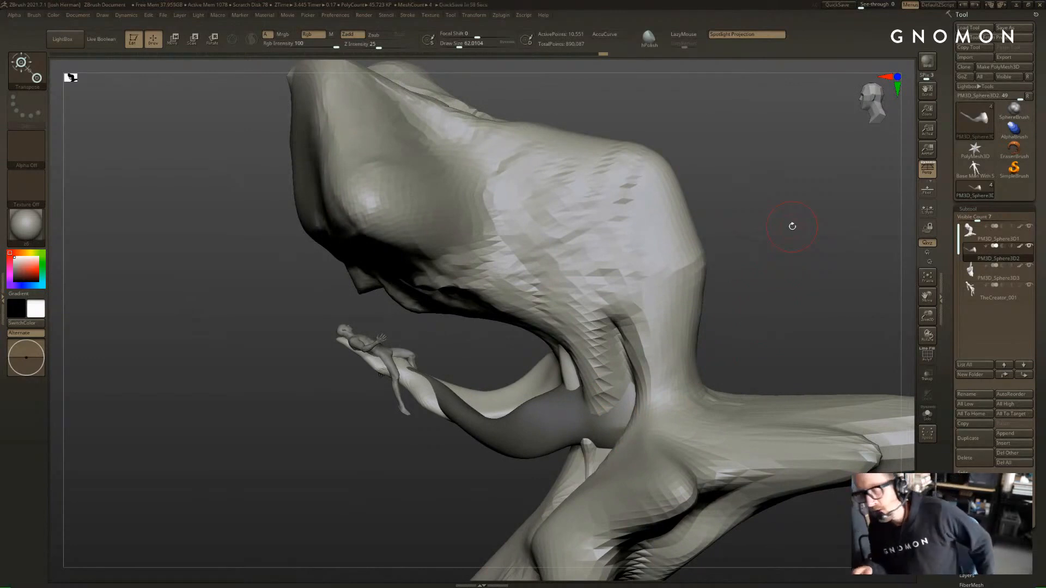
{"action": "key", "text": "w"}
{"action": "mouse_move", "coordinate": [761, 315]}
{"action": "left_mouse_down"}
{"action": "mouse_move", "coordinate": [738, 342]}
{"action": "mouse_move", "coordinate": [748, 256]}
{"action": "mouse_move", "coordinate": [754, 289]}
{"action": "mouse_move", "coordinate": [729, 303]}
{"action": "mouse_move", "coordinate": [722, 349]}
{"action": "left_mouse_up"}
{"action": "key", "text": "q"}
{"action": "left_click_drag", "start_coordinate": [740, 289], "coordinate": [715, 306], "text": "ctrl"}
{"action": "left_click_drag", "start_coordinate": [715, 307], "coordinate": [683, 270]}
{"action": "key", "text": "w"}
{"action": "key", "text": "q"}
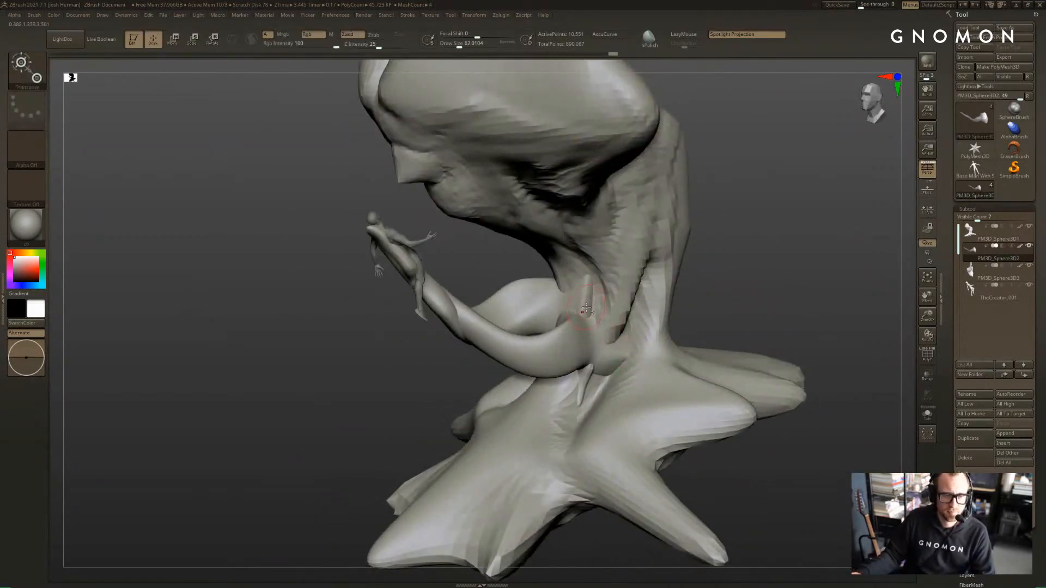
Select the opposite arm and remove its spike that pokes through the torso above the near arm
{"action": "left_click", "coordinate": [585, 307], "text": "alt"}
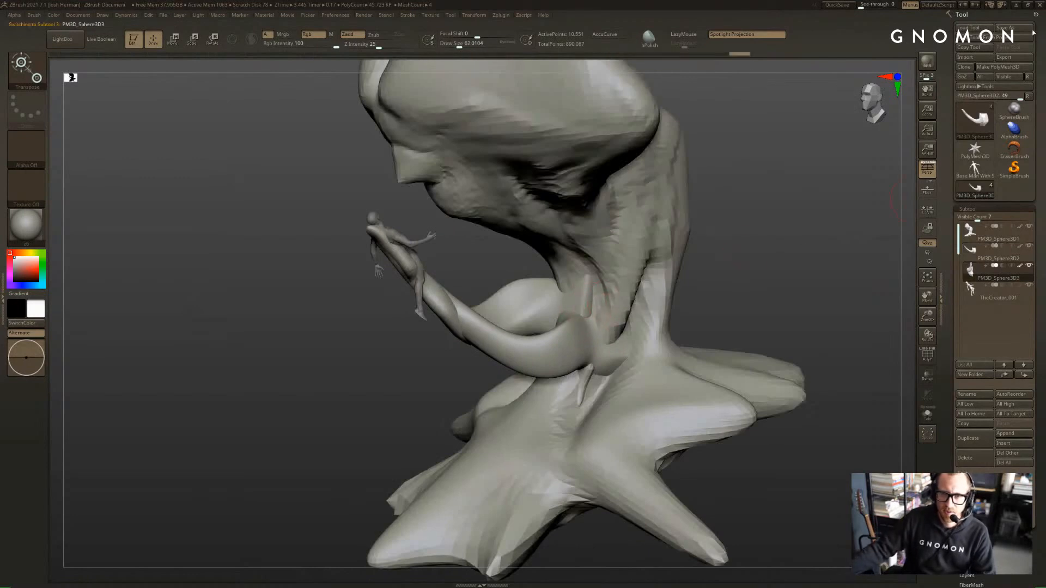
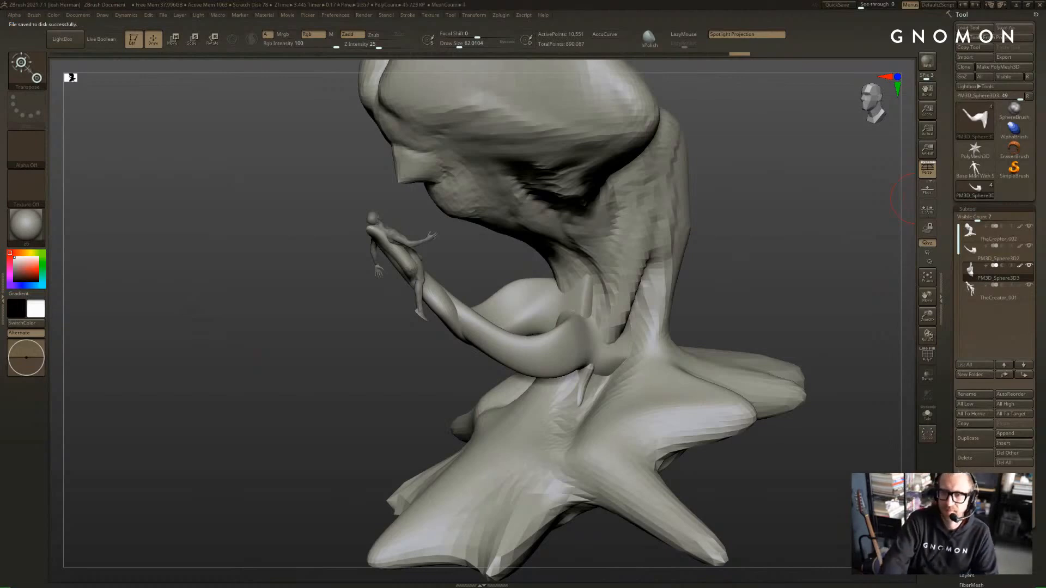
{"action": "mouse_move", "coordinate": [823, 278]}
{"action": "left_mouse_down"}
{"action": "mouse_move", "coordinate": [728, 344]}
{"action": "mouse_move", "coordinate": [549, 366]}
{"action": "left_mouse_up"}
{"action": "key", "text": "q"}
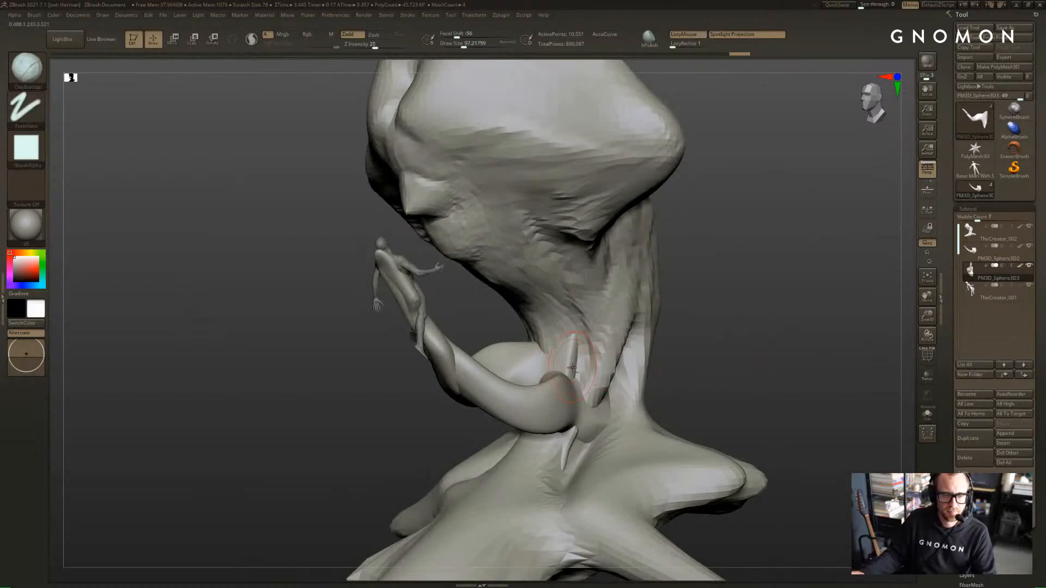
{"action": "mouse_move", "coordinate": [684, 353]}
{"action": "left_mouse_down"}
{"action": "mouse_move", "coordinate": [735, 357]}
{"action": "mouse_move", "coordinate": [751, 329]}
{"action": "left_mouse_up"}
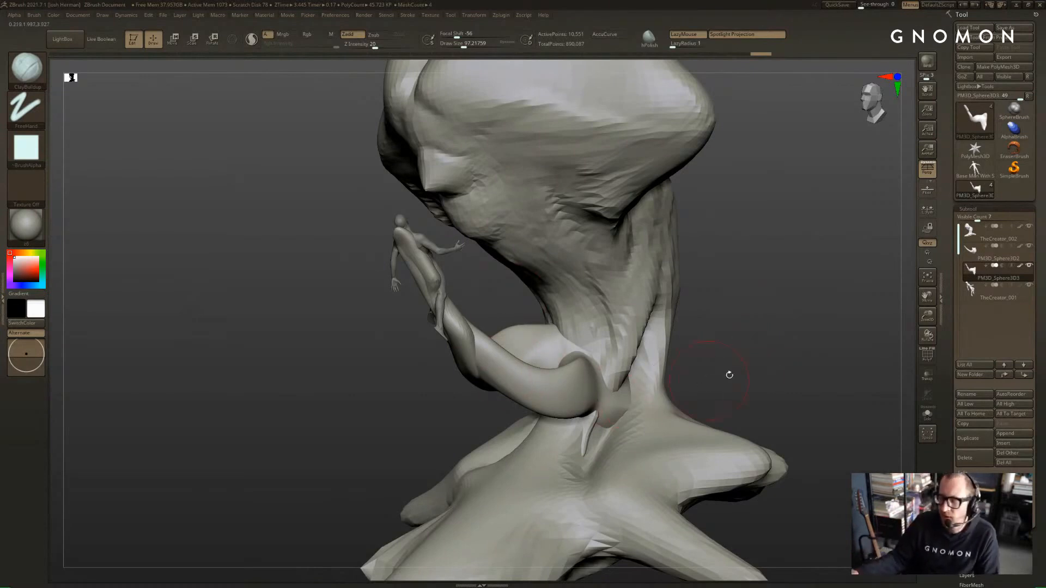
{"action": "left_click_drag", "start_coordinate": [729, 375], "coordinate": [605, 294]}
Select the near arm and try building up clay over its armpit with ClayBuildup at a draw size of about 104
{"action": "left_click", "coordinate": [605, 340], "text": "alt"}
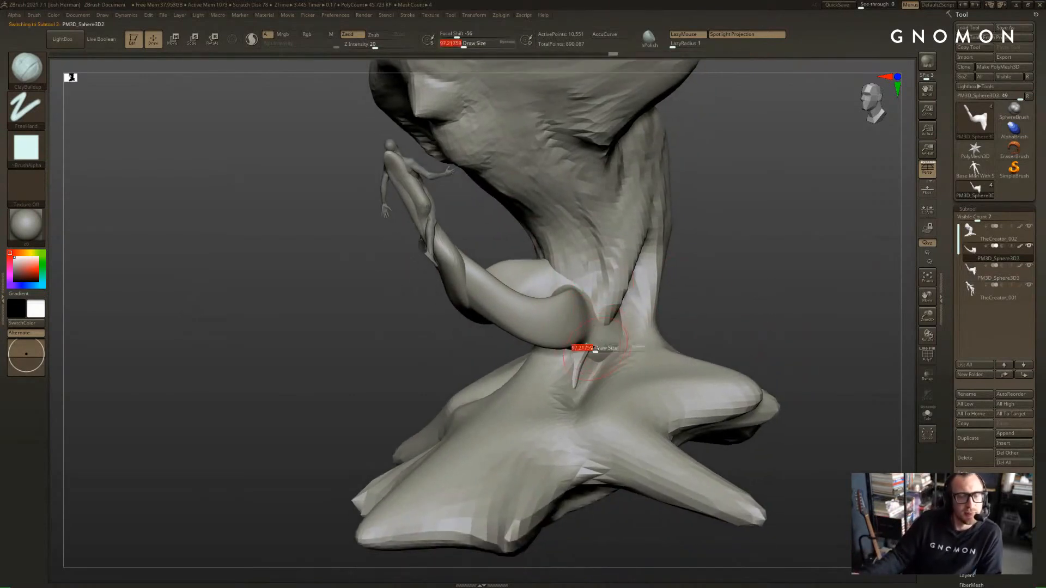
{"action": "left_click_drag", "start_coordinate": [595, 349], "coordinate": [598, 349]}
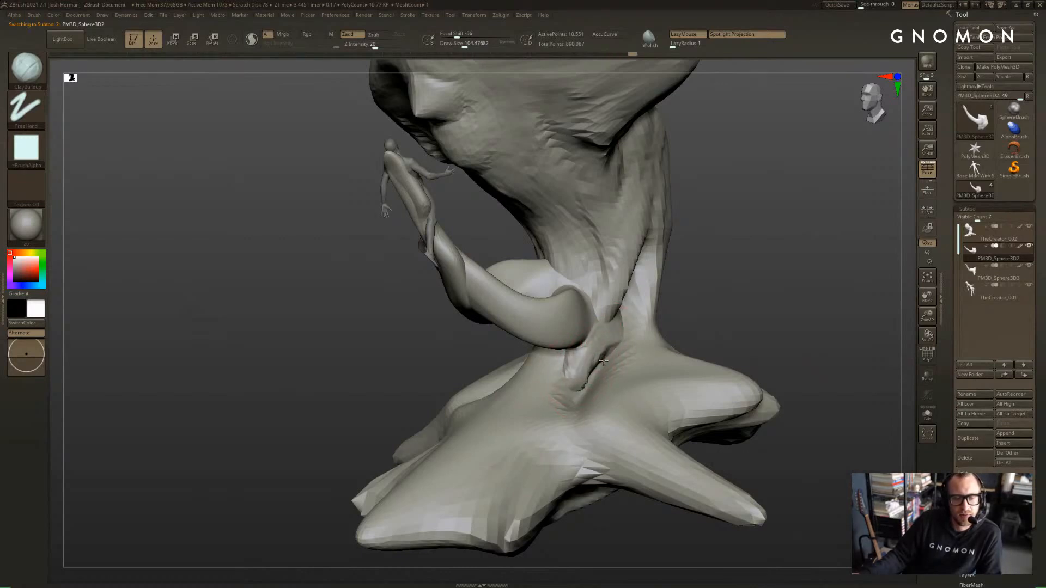
{"action": "key", "text": "s"}
{"action": "left_click_drag", "start_coordinate": [703, 312], "coordinate": [640, 313]}
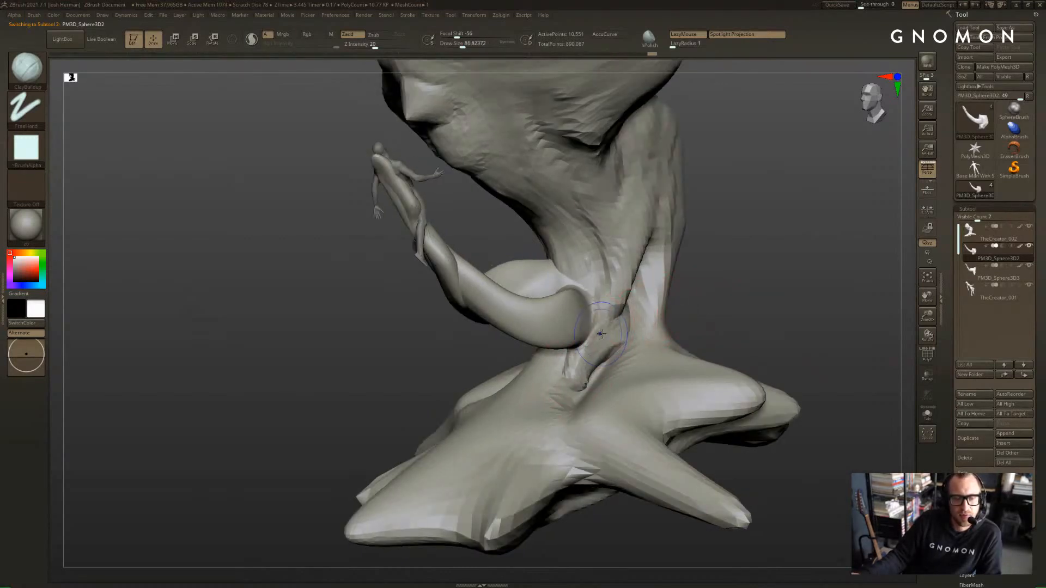
{"action": "left_click", "coordinate": [576, 384], "text": "alt"}
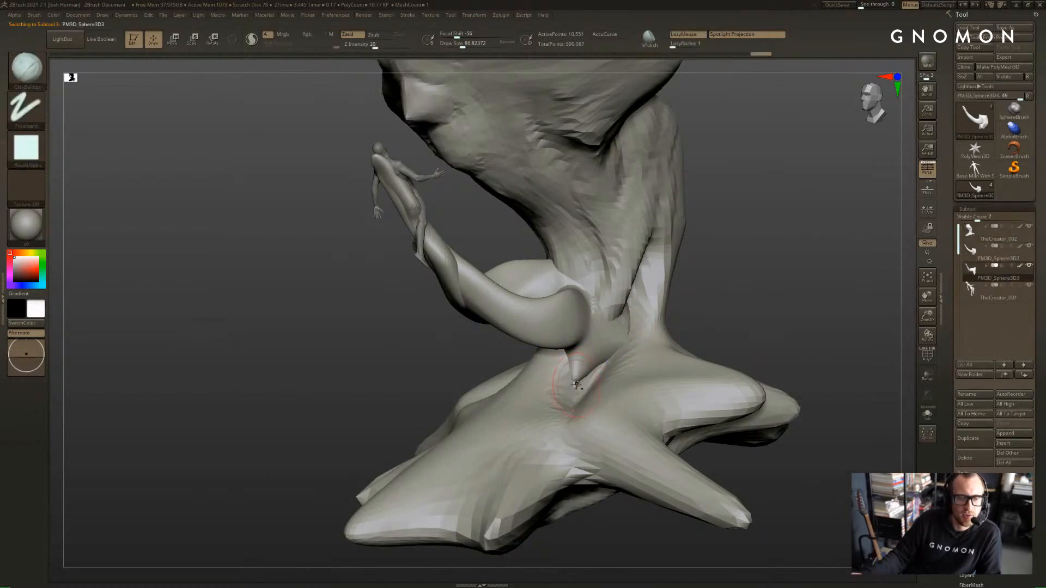
{"action": "left_click_drag", "start_coordinate": [742, 320], "coordinate": [762, 313]}
{"action": "mouse_move", "coordinate": [668, 290]}
{"action": "left_mouse_down", "text": "alt"}
{"action": "mouse_move", "coordinate": [651, 358]}
{"action": "mouse_move", "coordinate": [676, 334]}
{"action": "mouse_move", "coordinate": [657, 334]}
{"action": "mouse_move", "coordinate": [678, 335]}
{"action": "mouse_move", "coordinate": [654, 332]}
{"action": "mouse_move", "coordinate": [777, 259]}
{"action": "mouse_move", "coordinate": [762, 348]}
{"action": "left_mouse_up", "text": "alt"}
{"action": "left_click_drag", "start_coordinate": [294, 310], "coordinate": [613, 463], "text": "alt"}
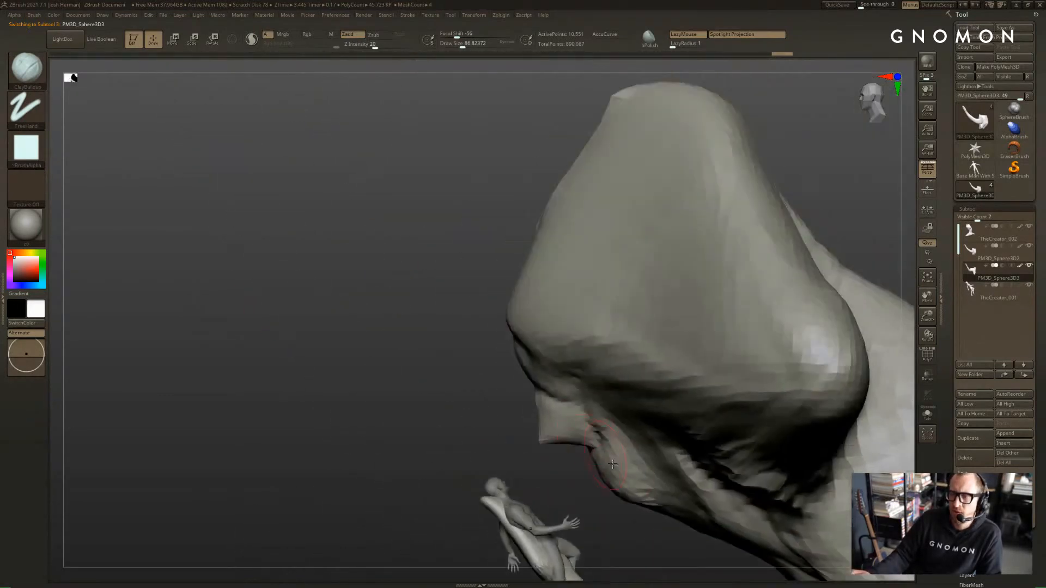
{"action": "left_click_drag", "start_coordinate": [414, 398], "coordinate": [276, 355], "text": "alt"}
{"action": "left_click_drag", "start_coordinate": [269, 419], "coordinate": [224, 373], "text": "alt"}
Select the creature's body and pull its upper back into a fuller, rounded hump behind the head with a large SnakeHook brush
{"action": "left_click", "coordinate": [567, 286], "text": "alt"}
{"action": "left_click_drag", "start_coordinate": [725, 199], "coordinate": [767, 174]}
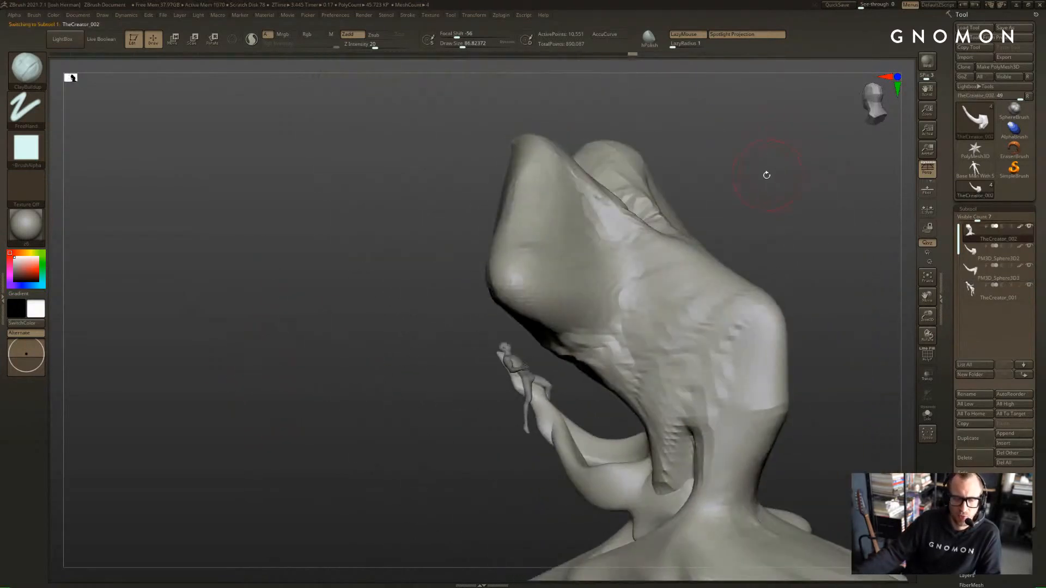
{"action": "key", "text": "b"}
{"action": "key", "text": "s"}
{"action": "key", "text": "h"}
{"action": "left_click_drag", "start_coordinate": [714, 208], "coordinate": [691, 238]}
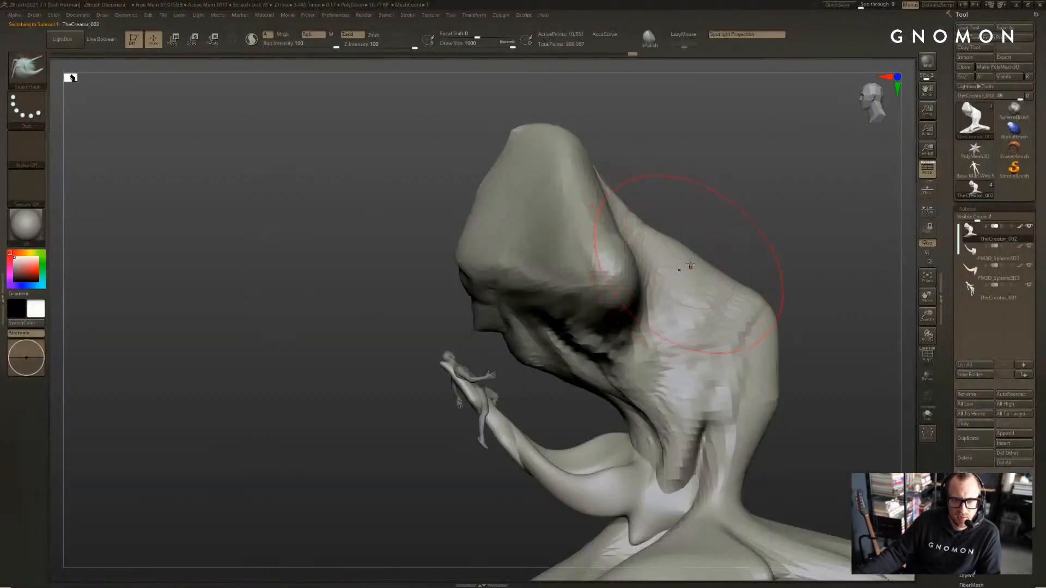
{"action": "left_click_drag", "start_coordinate": [701, 234], "coordinate": [652, 227]}
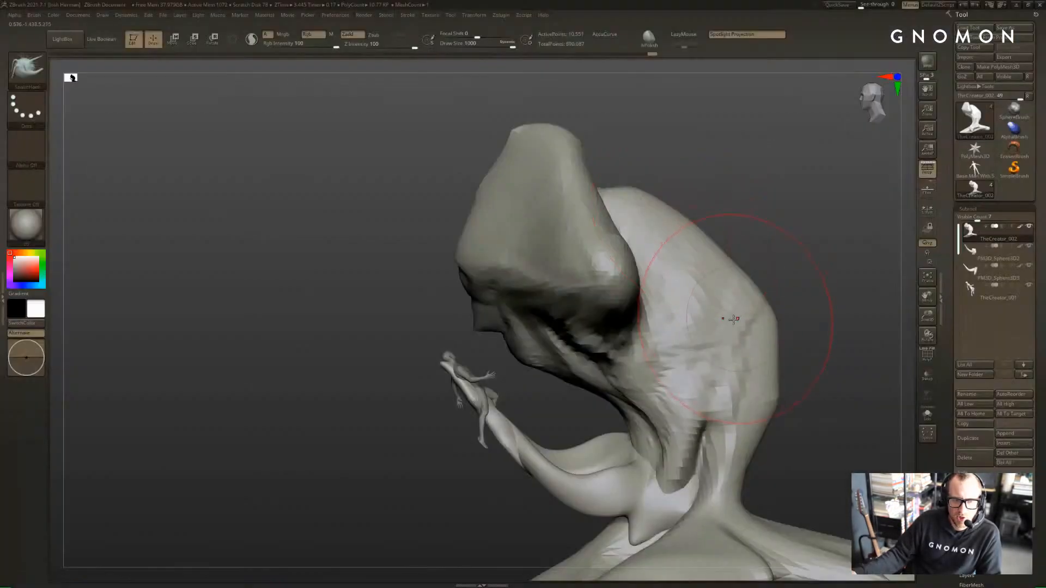
{"action": "left_click_drag", "start_coordinate": [735, 322], "coordinate": [780, 294]}
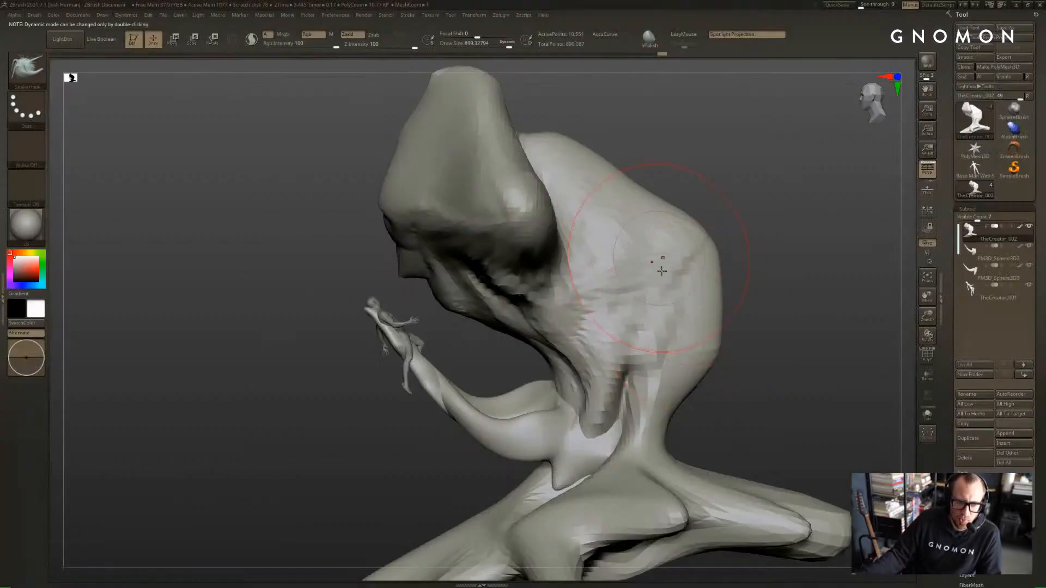
Reduce the SnakeHook draw size to about 704 and nudge the creature's lower back above the root base
{"action": "left_click_drag", "start_coordinate": [713, 352], "coordinate": [709, 353]}
{"action": "key", "text": "s"}
{"action": "left_click", "coordinate": [667, 417]}
{"action": "left_click_drag", "start_coordinate": [663, 430], "coordinate": [669, 430]}
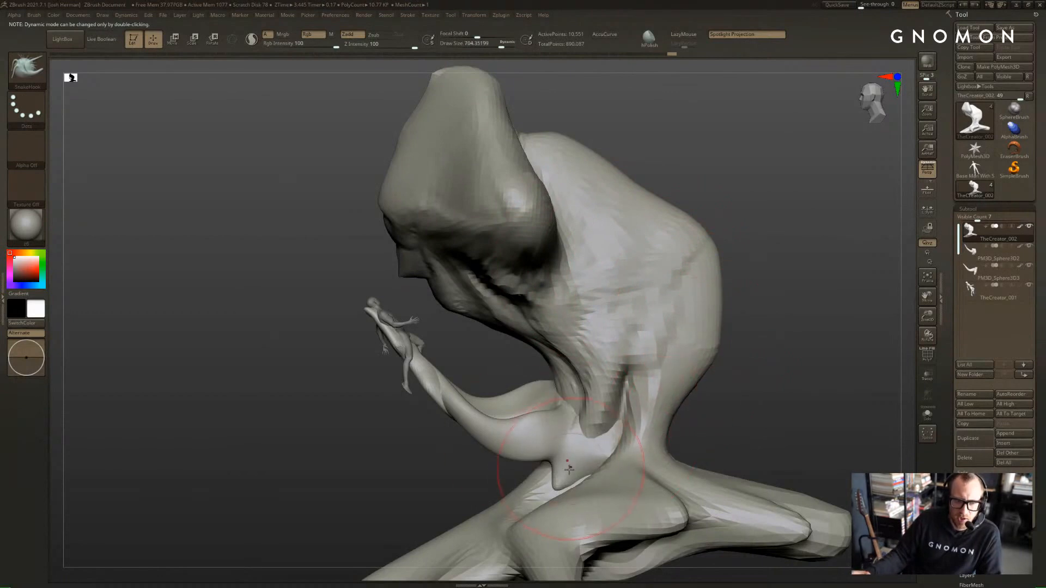
Reshape the shoulder ends of both arms above the root base with the Move brush at a draw size of about 508
{"action": "left_click", "coordinate": [561, 479], "text": "alt"}
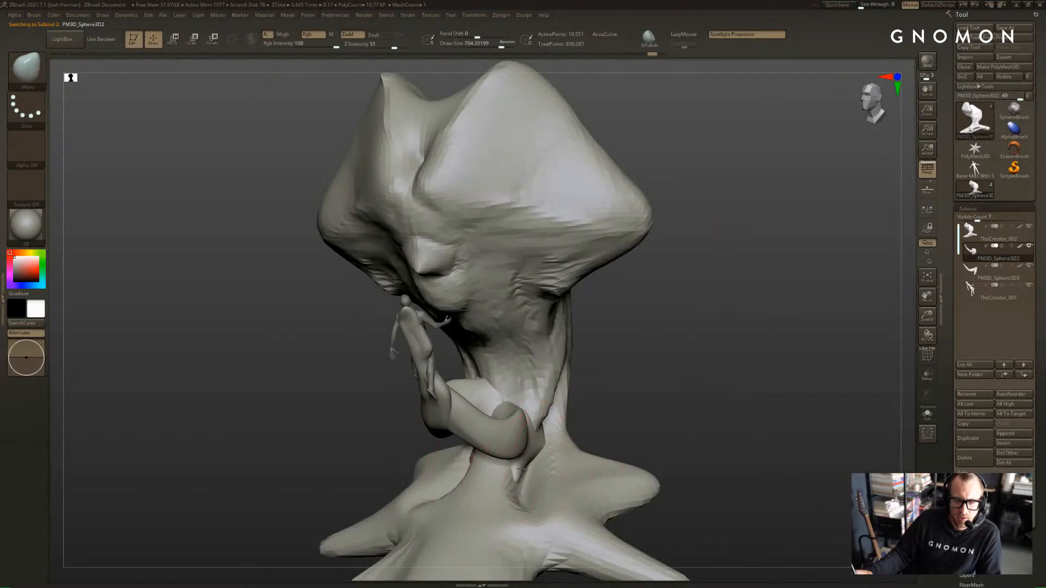
{"action": "key", "text": "s"}
{"action": "left_click_drag", "start_coordinate": [517, 469], "coordinate": [508, 479]}
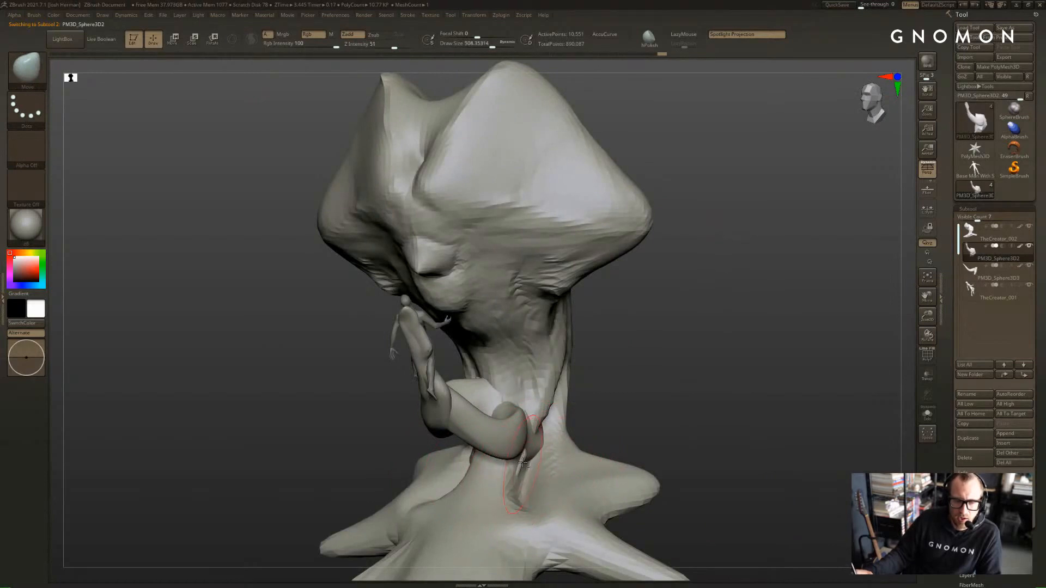
{"action": "left_click", "coordinate": [523, 462], "text": "alt"}
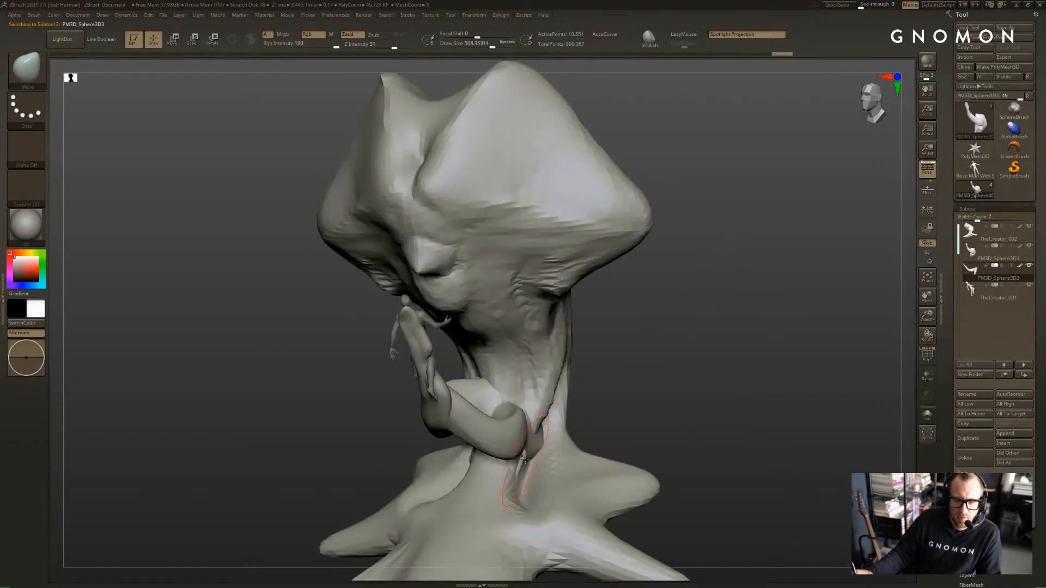
{"action": "left_click_drag", "start_coordinate": [681, 371], "coordinate": [607, 339]}
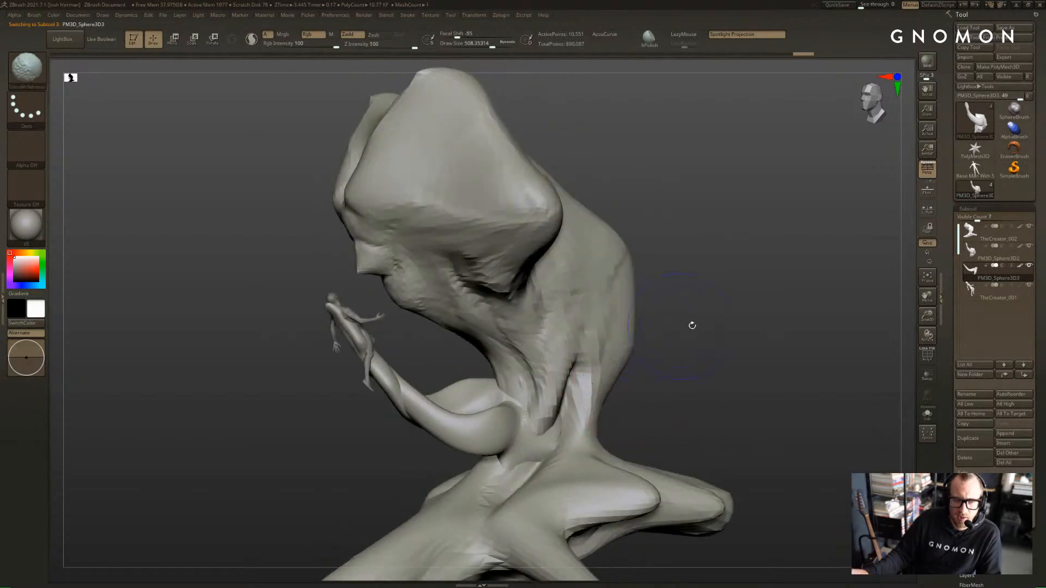
{"action": "left_click_drag", "start_coordinate": [692, 325], "coordinate": [668, 327], "text": "shift"}
Select the creature's body and build up broad clay strokes from the brow over the split head with ClayBuildup at a draw size of about 611
{"action": "left_click", "coordinate": [635, 332], "text": "alt"}
{"action": "mouse_move", "coordinate": [731, 285]}
{"action": "left_mouse_down", "text": "alt"}
{"action": "mouse_move", "coordinate": [744, 307]}
{"action": "mouse_move", "coordinate": [747, 246]}
{"action": "left_mouse_up", "text": "alt"}
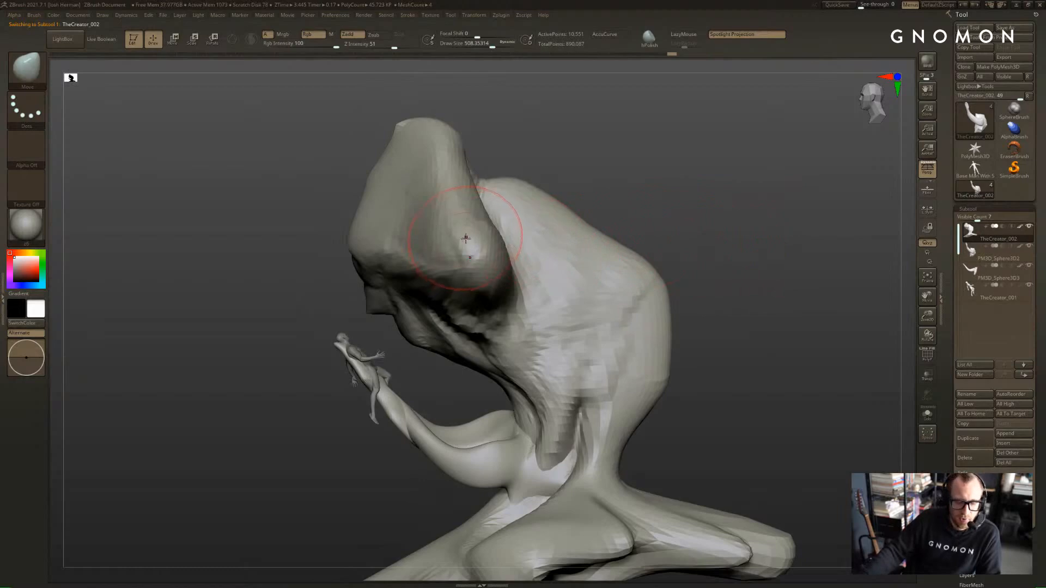
{"action": "key", "text": "b"}
{"action": "key", "text": "s"}
{"action": "key", "text": "h"}
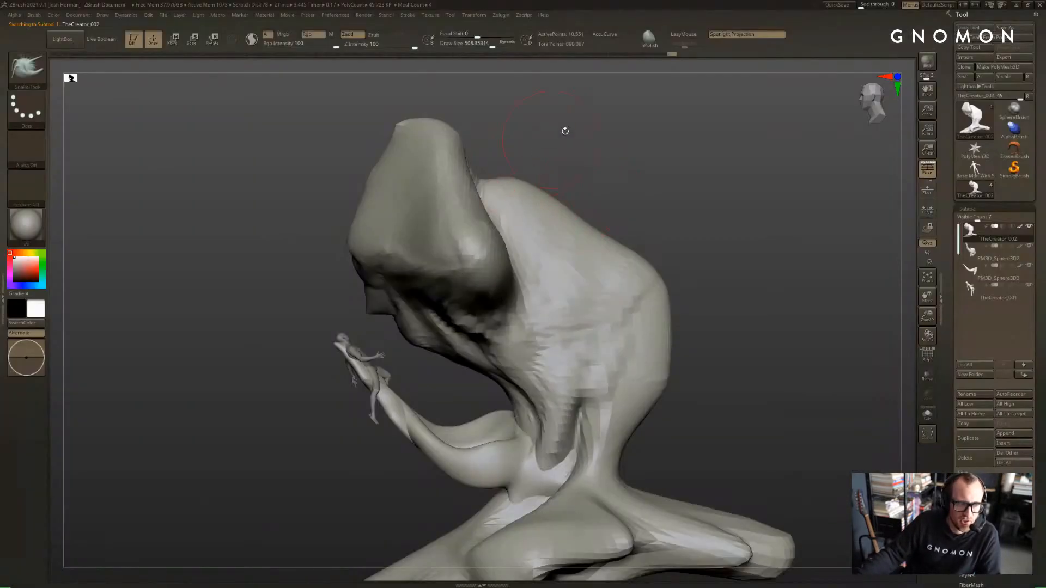
{"action": "mouse_move", "coordinate": [563, 129]}
{"action": "left_mouse_down"}
{"action": "mouse_move", "coordinate": [626, 129]}
{"action": "mouse_move", "coordinate": [576, 152]}
{"action": "left_mouse_up"}
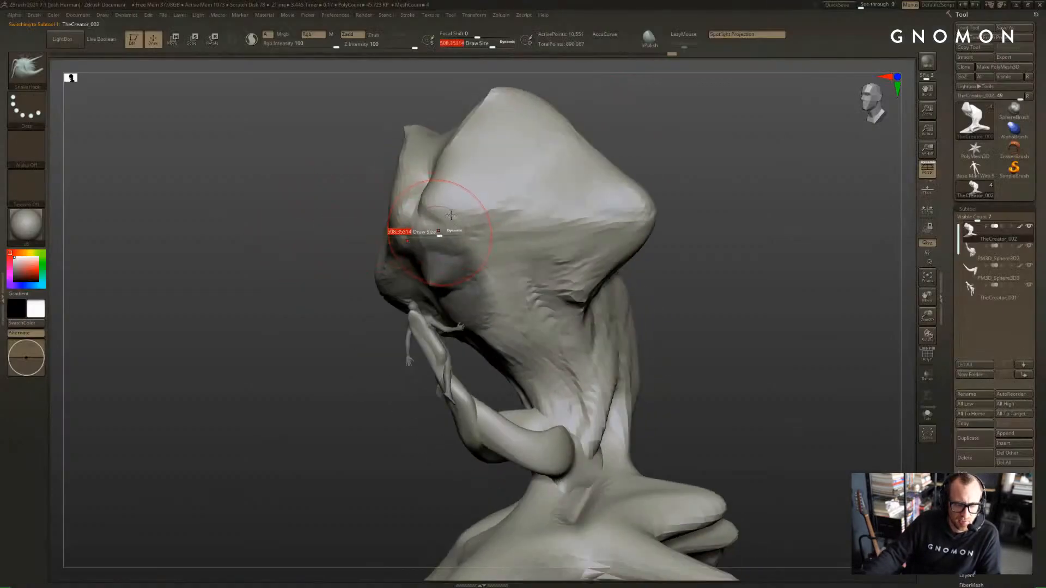
{"action": "key", "text": "b"}
{"action": "key", "text": "c"}
{"action": "key", "text": "b"}
{"action": "mouse_move", "coordinate": [593, 121]}
{"action": "left_mouse_down"}
{"action": "mouse_move", "coordinate": [453, 218]}
{"action": "mouse_move", "coordinate": [501, 115]}
{"action": "left_mouse_up"}
{"action": "key", "text": "ctrl"}
{"action": "left_click_drag", "start_coordinate": [436, 229], "coordinate": [507, 120]}
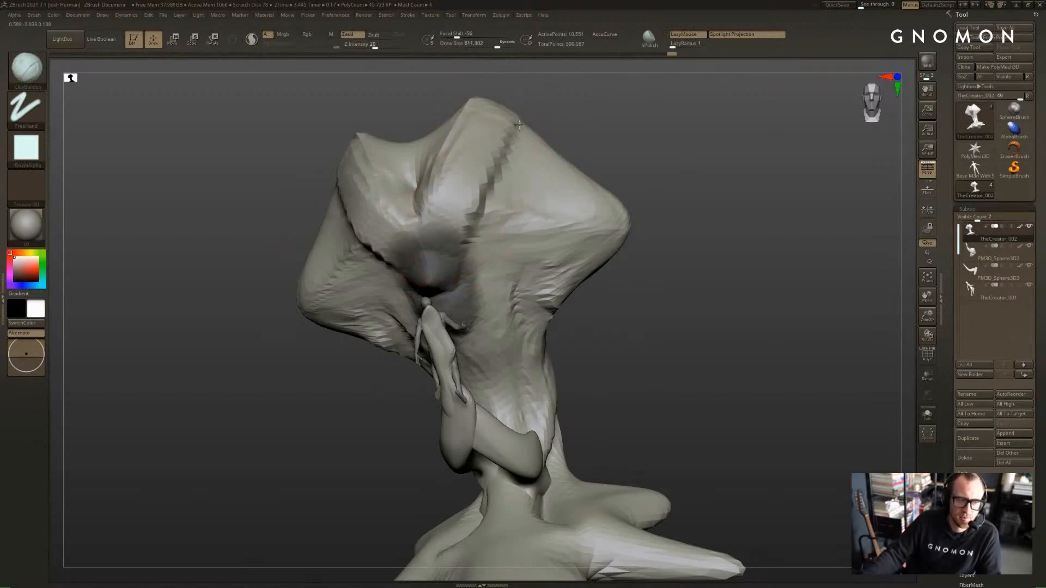
{"action": "left_click_drag", "start_coordinate": [491, 234], "coordinate": [502, 163]}
Carve a groove into the front of the split head above the brow with the DamStandard brush
{"action": "mouse_move", "coordinate": [633, 129]}
{"action": "left_mouse_down"}
{"action": "mouse_move", "coordinate": [610, 157]}
{"action": "mouse_move", "coordinate": [636, 187]}
{"action": "mouse_move", "coordinate": [626, 188]}
{"action": "left_mouse_up"}
{"action": "key", "text": "b"}
{"action": "key", "text": "d"}
{"action": "key", "text": "s"}
{"action": "mouse_move", "coordinate": [464, 198]}
{"action": "left_mouse_down"}
{"action": "mouse_move", "coordinate": [456, 100]}
{"action": "mouse_move", "coordinate": [436, 176]}
{"action": "left_mouse_up"}
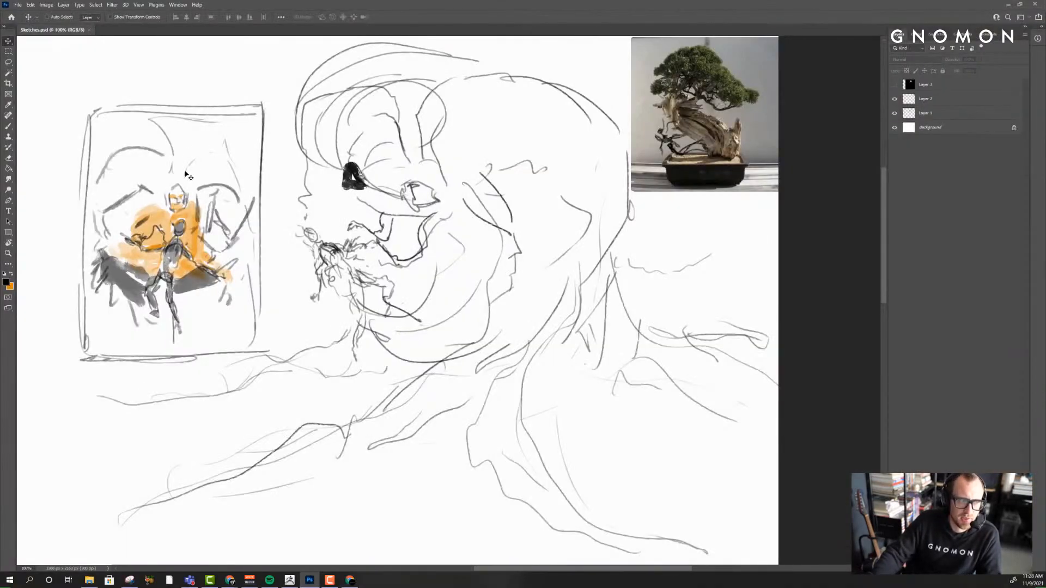
Switch to Sketches.psd in Photoshop, select Layer 1 and hide it
{"action": "left_click", "coordinate": [187, 164]}
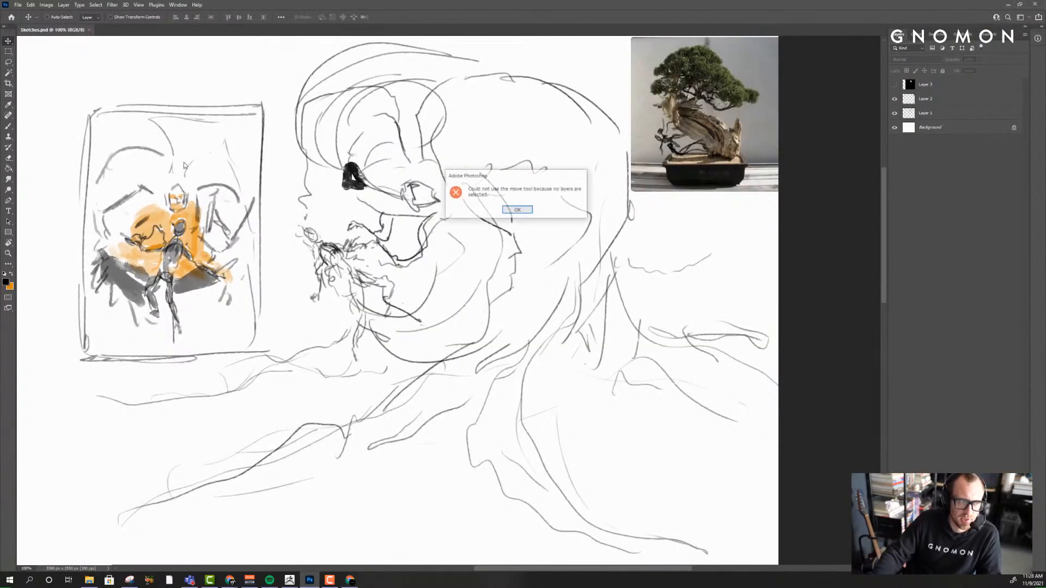
{"action": "left_click", "coordinate": [528, 212]}
{"action": "left_click", "coordinate": [955, 115]}
{"action": "left_click", "coordinate": [895, 114]}
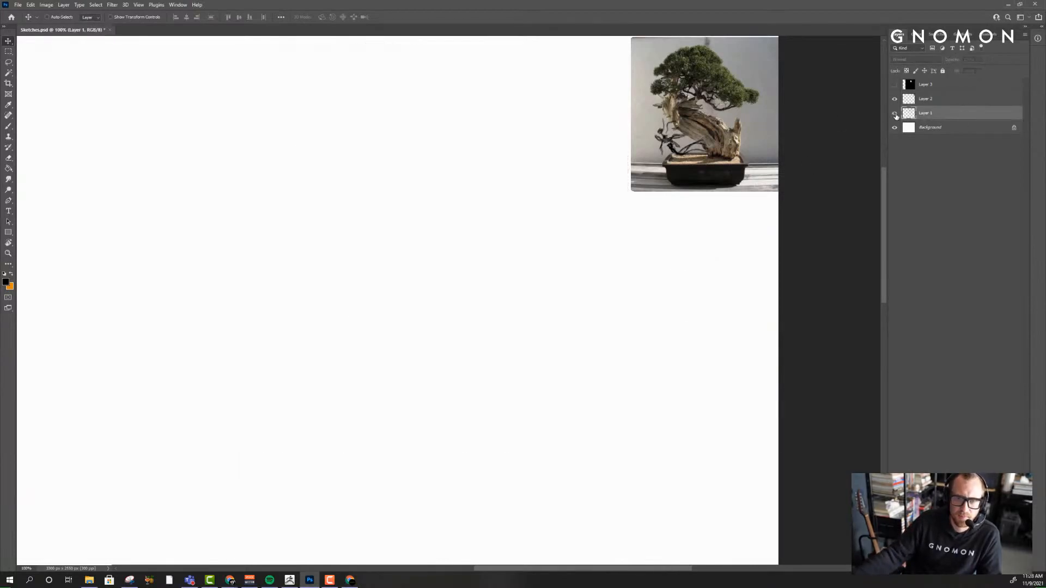
Show Layer 1 again, select the Brush tool, and return to the creature sculpt in ZBrush
{"action": "left_click", "coordinate": [894, 114]}
{"action": "key", "text": "b"}
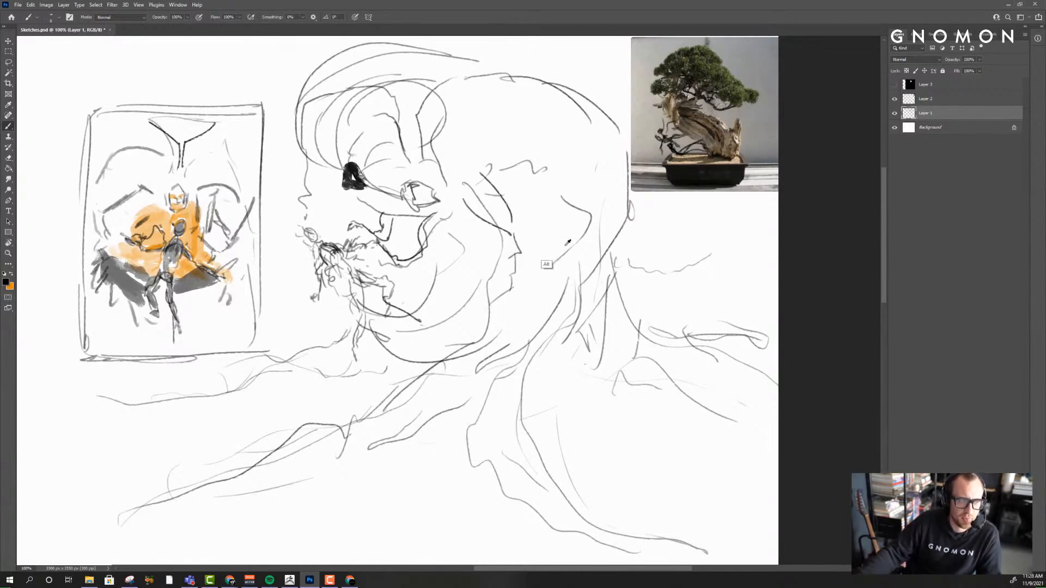
{"action": "key", "text": "alt+Tab"}
Smooth the front of the split head around the brow groove, finishing at a draw size of about 286
{"action": "left_click_drag", "start_coordinate": [577, 140], "coordinate": [570, 142]}
{"action": "key", "text": "s"}
{"action": "mouse_move", "coordinate": [456, 180]}
{"action": "left_mouse_down"}
{"action": "mouse_move", "coordinate": [444, 198]}
{"action": "mouse_move", "coordinate": [467, 163]}
{"action": "mouse_move", "coordinate": [432, 152]}
{"action": "mouse_move", "coordinate": [483, 136]}
{"action": "mouse_move", "coordinate": [476, 218]}
{"action": "left_mouse_up"}
{"action": "left_click_drag", "start_coordinate": [572, 193], "coordinate": [515, 195]}
{"action": "mouse_move", "coordinate": [490, 210]}
{"action": "left_mouse_down", "text": "shift"}
{"action": "mouse_move", "coordinate": [495, 220]}
{"action": "mouse_move", "coordinate": [473, 246]}
{"action": "left_mouse_up", "text": "shift"}
{"action": "left_click_drag", "start_coordinate": [588, 186], "coordinate": [643, 187]}
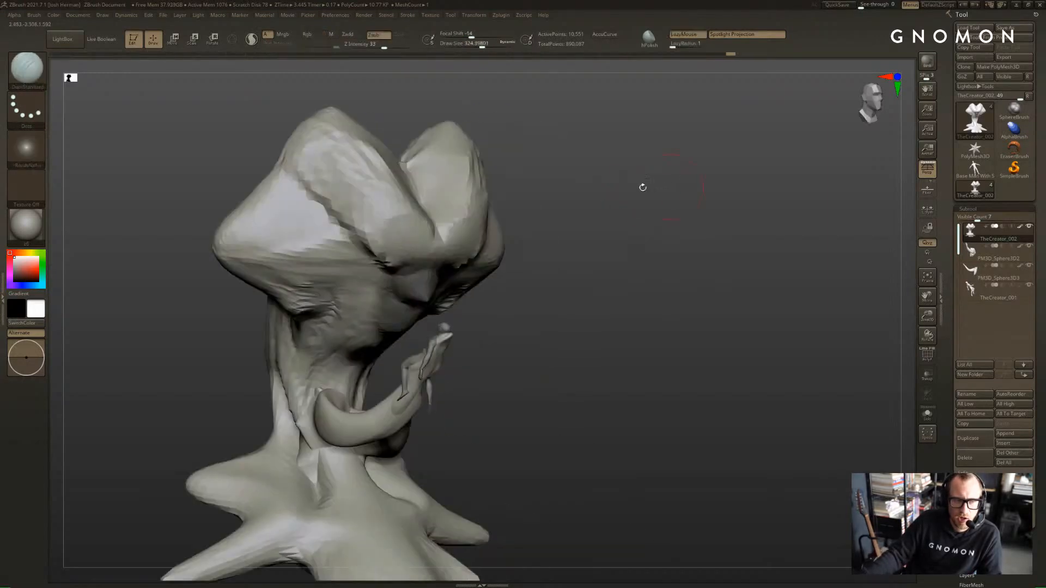
{"action": "mouse_move", "coordinate": [406, 229]}
{"action": "left_mouse_down", "text": "shift"}
{"action": "mouse_move", "coordinate": [430, 234]}
{"action": "mouse_move", "coordinate": [414, 252]}
{"action": "mouse_move", "coordinate": [401, 239]}
{"action": "left_mouse_up", "text": "shift"}
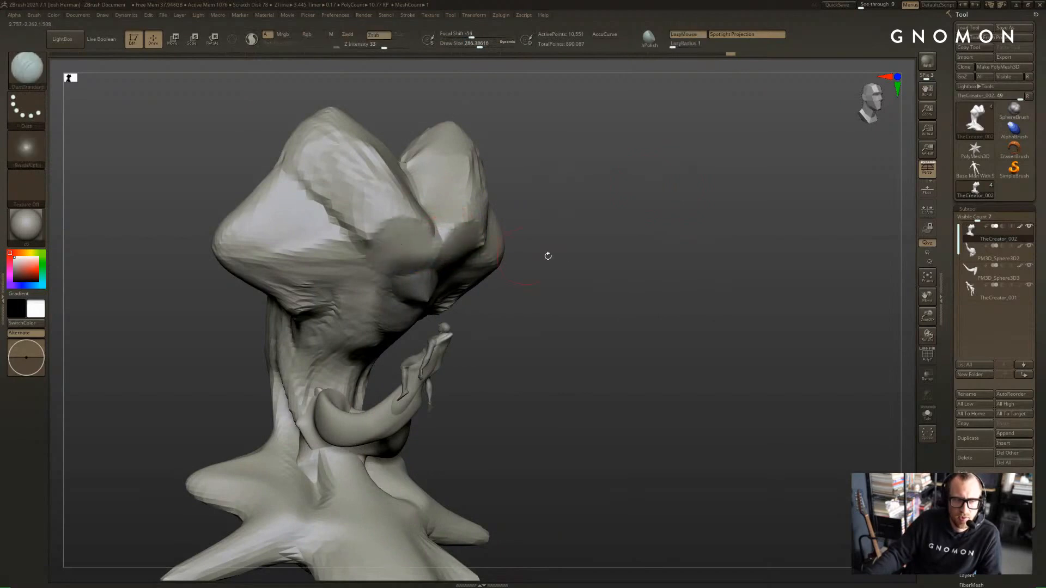
Mask the creature's body except the nose and pull the nose forward with the Move brush at a draw size of about 808
{"action": "mouse_move", "coordinate": [546, 257]}
{"action": "left_mouse_down"}
{"action": "mouse_move", "coordinate": [385, 308]}
{"action": "mouse_move", "coordinate": [445, 316]}
{"action": "mouse_move", "coordinate": [439, 297]}
{"action": "left_mouse_up"}
{"action": "left_click", "coordinate": [386, 309], "text": "ctrl"}
{"action": "key", "text": "s"}
{"action": "key", "text": "s"}
{"action": "key", "text": "b"}
{"action": "key", "text": "m"}
{"action": "key", "text": "v"}
{"action": "key", "text": "s"}
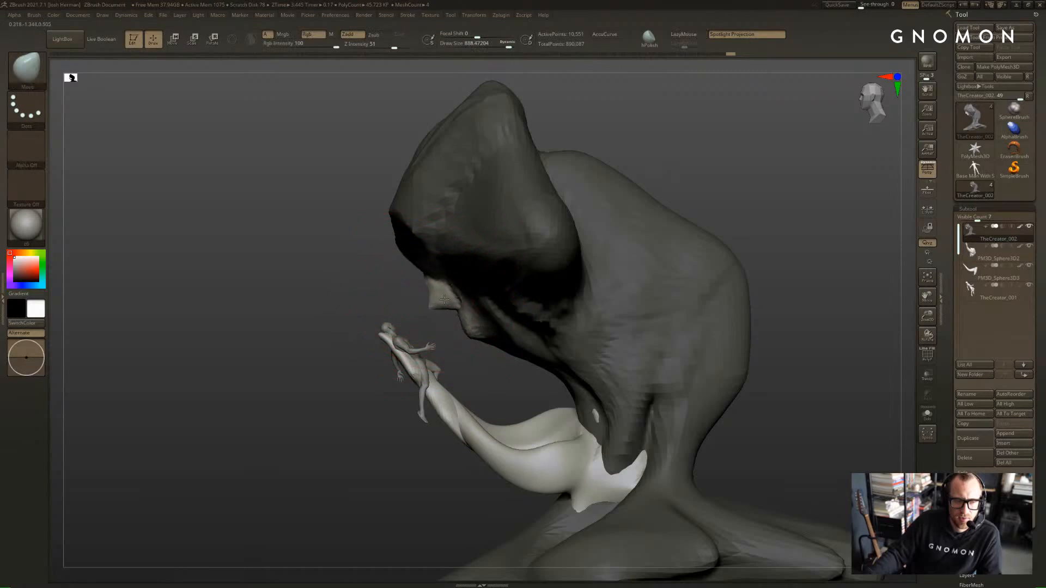
{"action": "key", "text": "ctrl"}
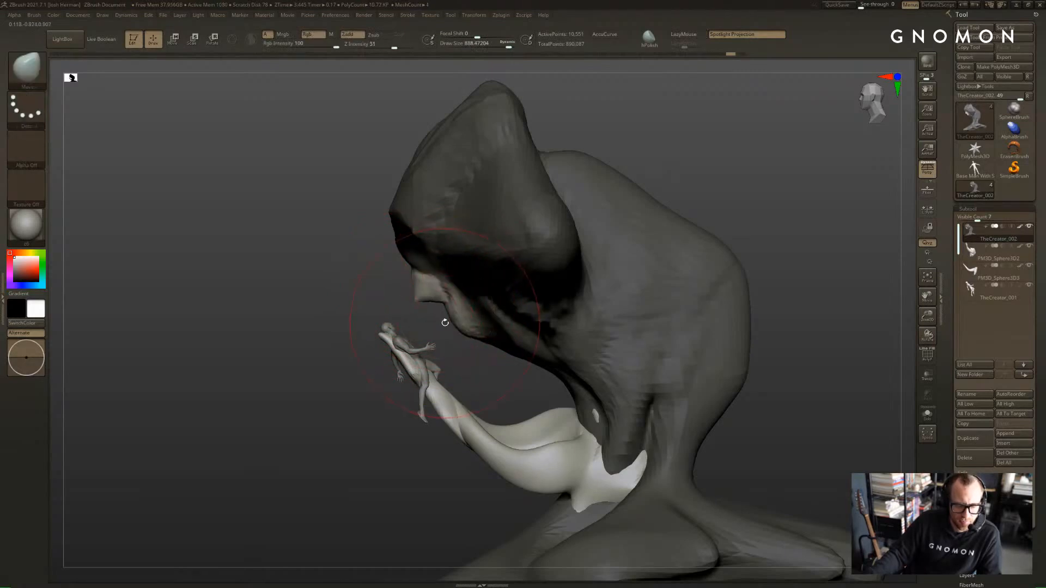
Pull the nose into a longer downward point with the SnakeHook brush at a draw size of about 338
{"action": "key", "text": "b"}
{"action": "key", "text": "s"}
{"action": "key", "text": "h"}
{"action": "key", "text": "s"}
{"action": "mouse_move", "coordinate": [436, 318]}
{"action": "left_mouse_down"}
{"action": "mouse_move", "coordinate": [420, 320]}
{"action": "mouse_move", "coordinate": [425, 303]}
{"action": "mouse_move", "coordinate": [443, 335]}
{"action": "mouse_move", "coordinate": [470, 322]}
{"action": "mouse_move", "coordinate": [561, 353]}
{"action": "mouse_move", "coordinate": [657, 357]}
{"action": "mouse_move", "coordinate": [684, 309]}
{"action": "left_mouse_up"}
{"action": "key", "text": "s"}
{"action": "left_click_drag", "start_coordinate": [576, 329], "coordinate": [871, 260]}
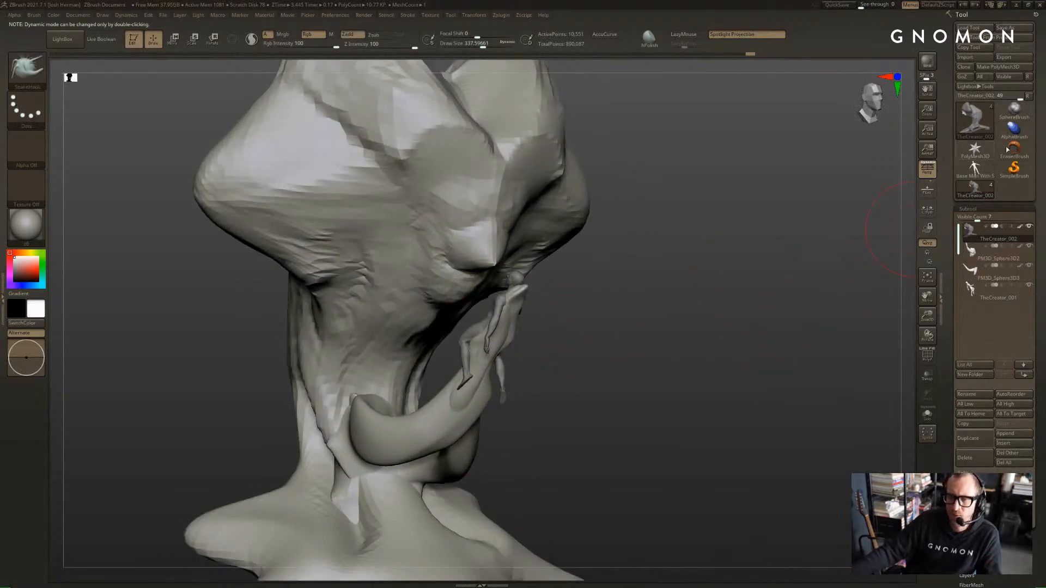
Build up clay on the cheeks beside the nose with ClayBuildup at a draw size of about 212 and smooth it
{"action": "left_click_drag", "start_coordinate": [843, 179], "coordinate": [905, 177]}
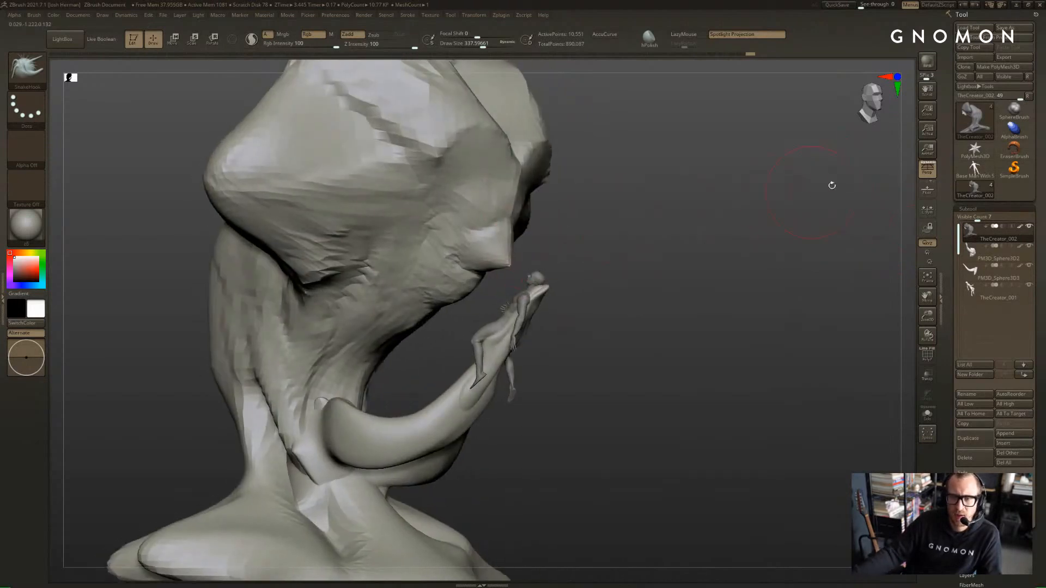
{"action": "mouse_move", "coordinate": [832, 184]}
{"action": "left_mouse_down"}
{"action": "mouse_move", "coordinate": [793, 201]}
{"action": "mouse_move", "coordinate": [794, 191]}
{"action": "left_mouse_up"}
{"action": "key", "text": "b"}
{"action": "key", "text": "c"}
{"action": "key", "text": "b"}
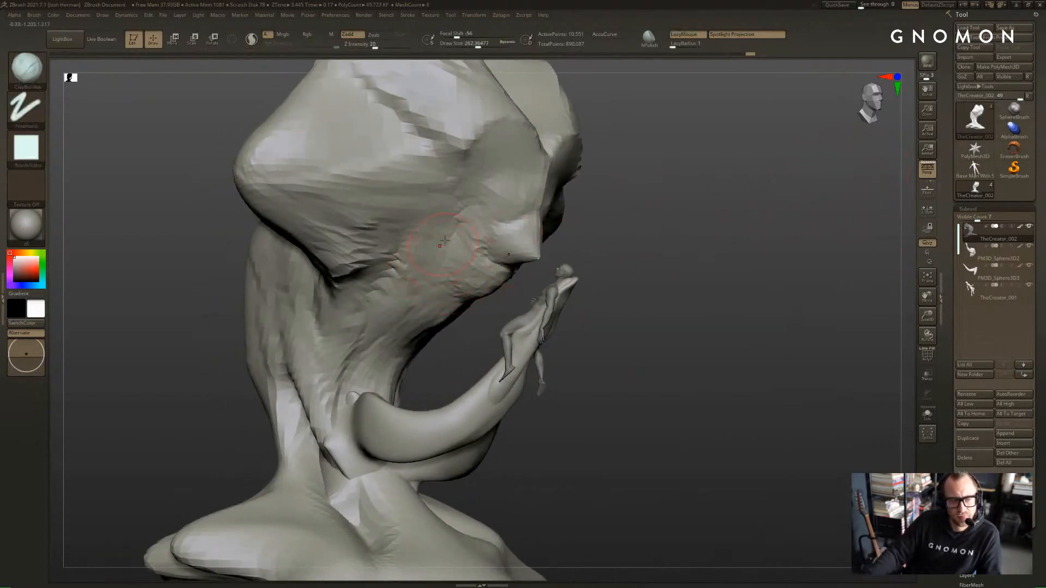
{"action": "left_click_drag", "start_coordinate": [694, 253], "coordinate": [567, 264], "text": "shift"}
{"action": "left_click_drag", "start_coordinate": [698, 336], "coordinate": [608, 327]}
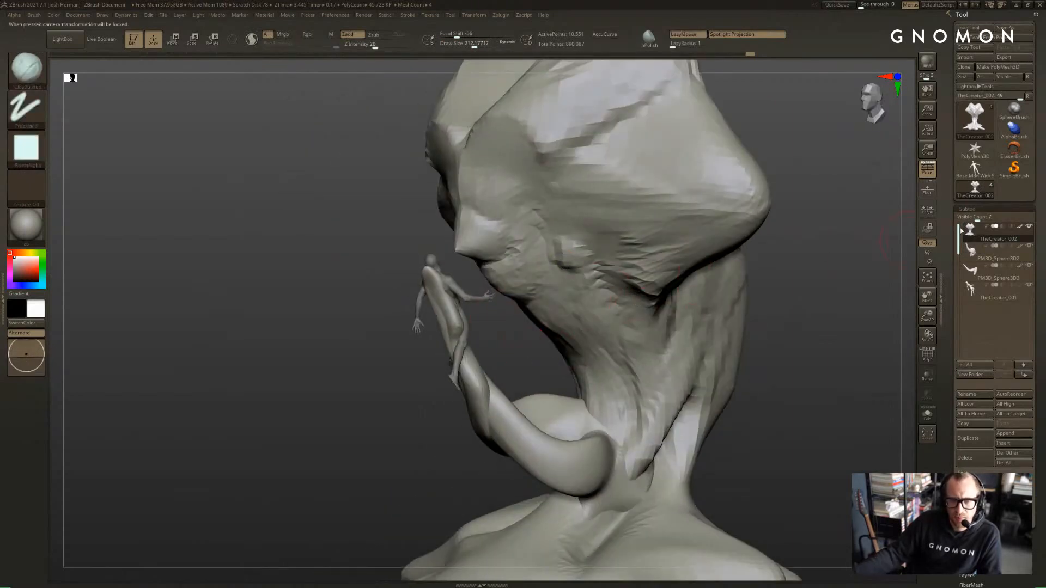
Make the Base Man With Shoes tool active and face its torso and arms from the front
{"action": "left_click", "coordinate": [979, 174]}
{"action": "left_click_drag", "start_coordinate": [754, 266], "coordinate": [754, 253], "text": "shift"}
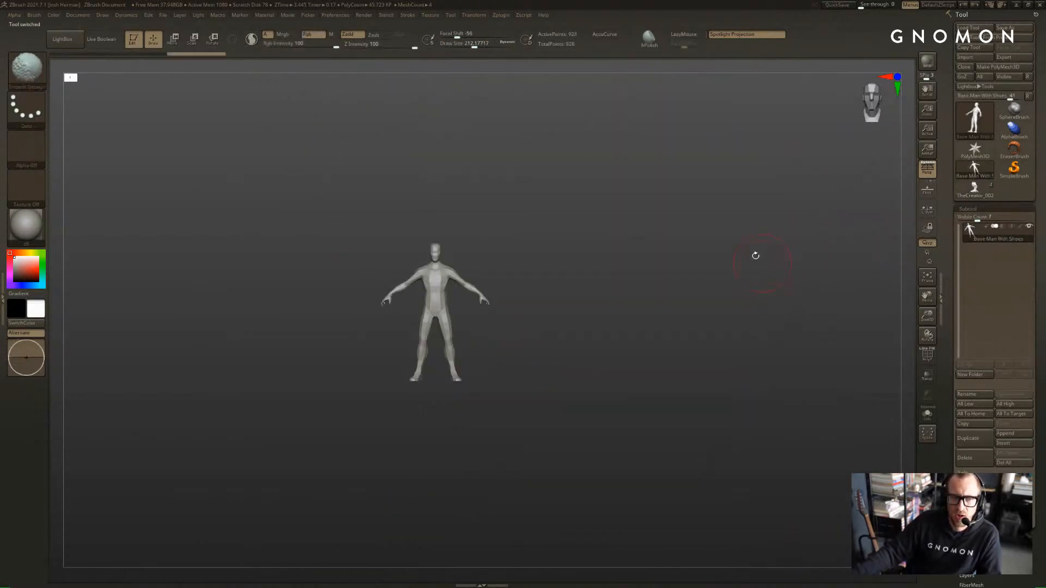
{"action": "key", "text": "f"}
{"action": "left_click_drag", "start_coordinate": [771, 147], "coordinate": [729, 274], "text": "alt"}
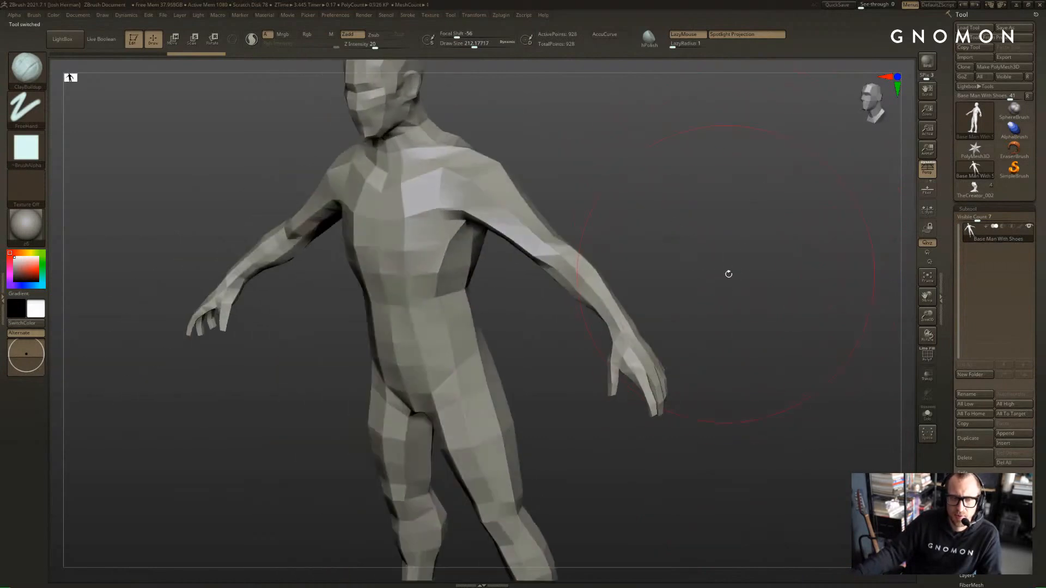
{"action": "left_click_drag", "start_coordinate": [660, 266], "coordinate": [695, 252]}
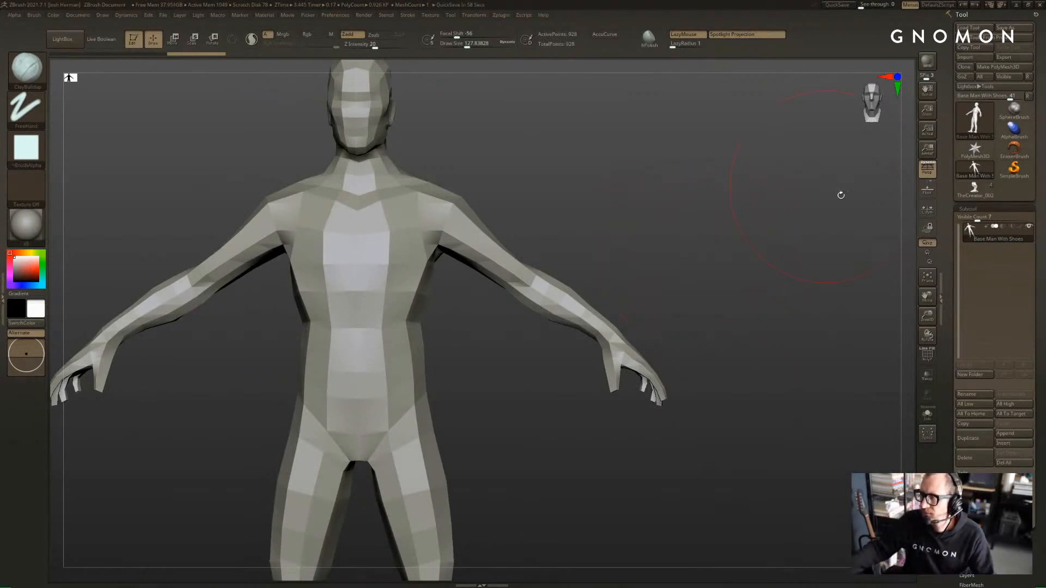
{"action": "left_click_drag", "start_coordinate": [879, 237], "coordinate": [766, 335]}
Isolate both arms of the base man and assign them their own polygroup, keeping the rest of the body hidden
{"action": "left_click_drag", "start_coordinate": [754, 400], "coordinate": [503, 201], "text": "ctrl+shift"}
{"action": "left_click_drag", "start_coordinate": [556, 240], "coordinate": [572, 220]}
{"action": "left_click_drag", "start_coordinate": [572, 221], "coordinate": [249, 447]}
{"action": "key", "text": "ctrl+w"}
{"action": "key", "text": "shift+f"}
{"action": "left_click", "coordinate": [772, 285], "text": "ctrl+shift"}
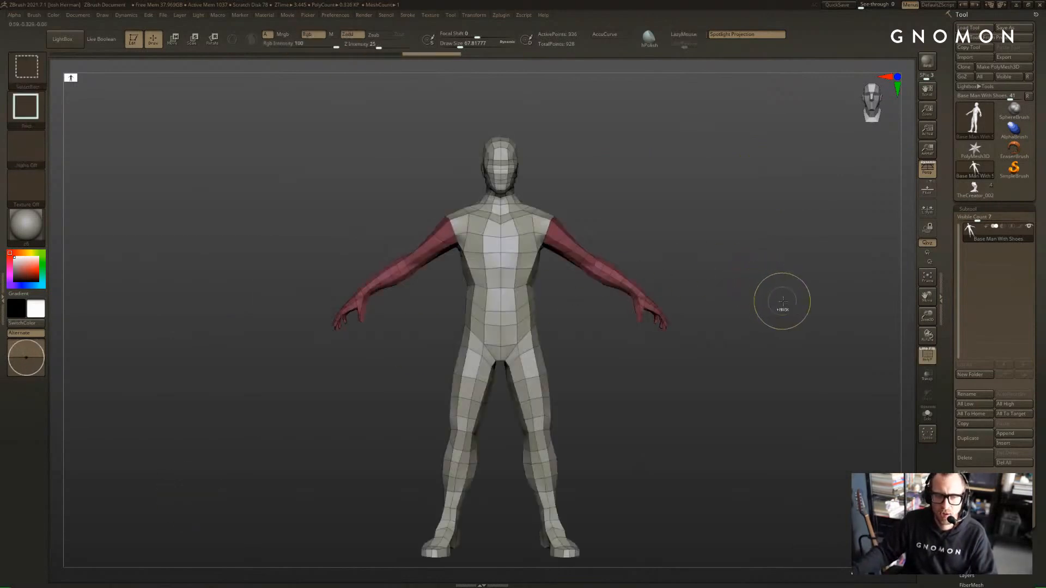
{"action": "key", "text": "ctrl+z"}
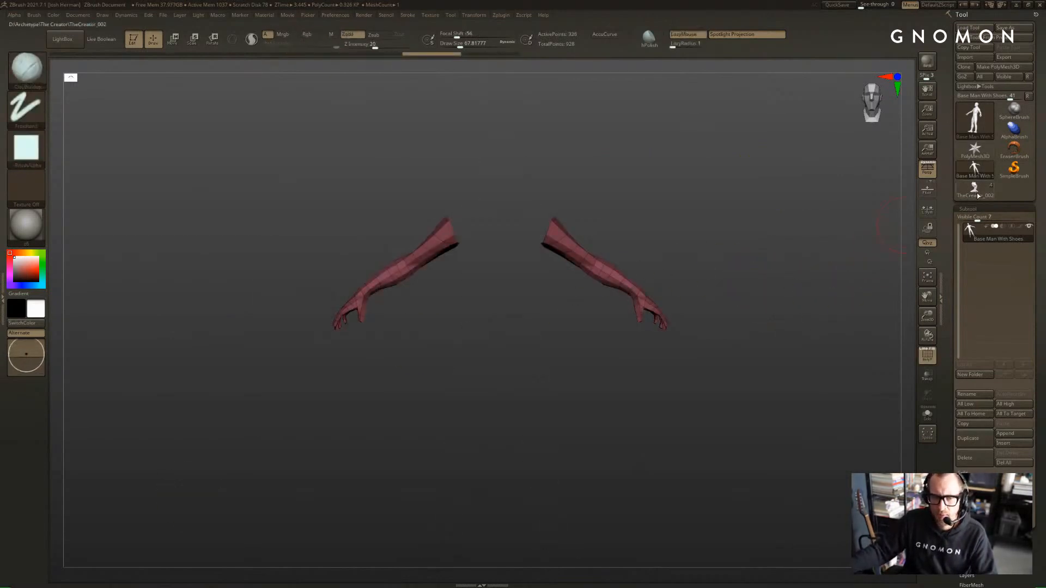
Switch back to TheCreator_002, add the base man's isolated arms as a new subtool and select it
{"action": "left_click", "coordinate": [977, 194]}
{"action": "key", "text": "shift+f"}
{"action": "left_click_drag", "start_coordinate": [792, 313], "coordinate": [846, 291], "text": "alt"}
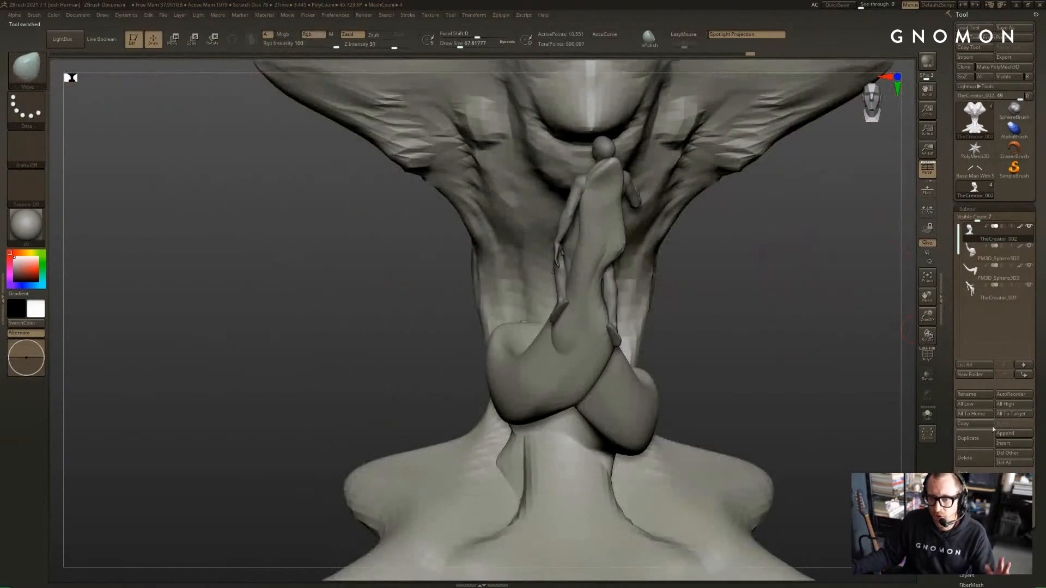
{"action": "left_click", "coordinate": [1014, 440]}
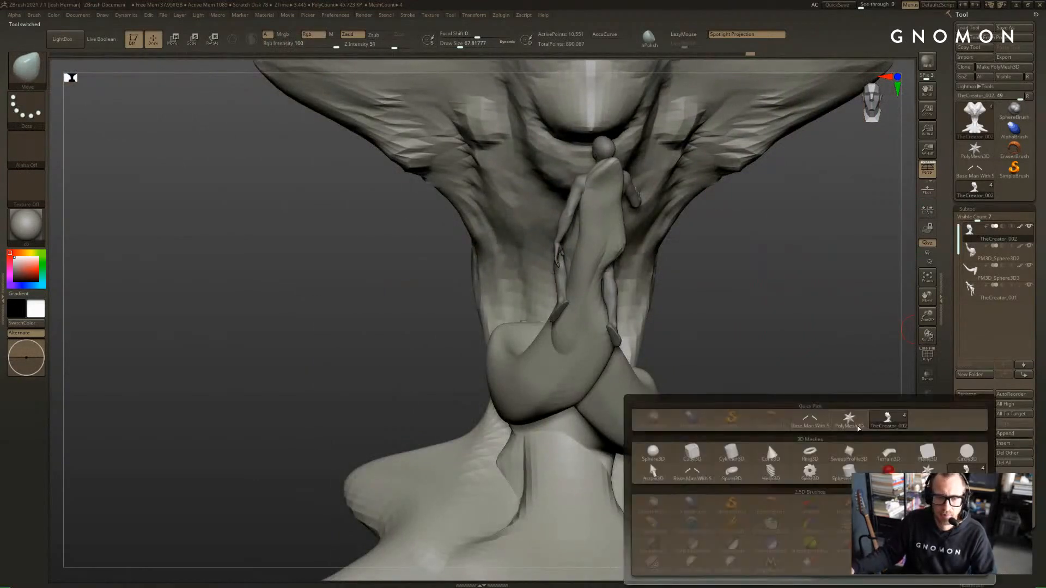
{"action": "left_click", "coordinate": [692, 472]}
{"action": "left_click", "coordinate": [985, 315]}
{"action": "left_click", "coordinate": [883, 318]}
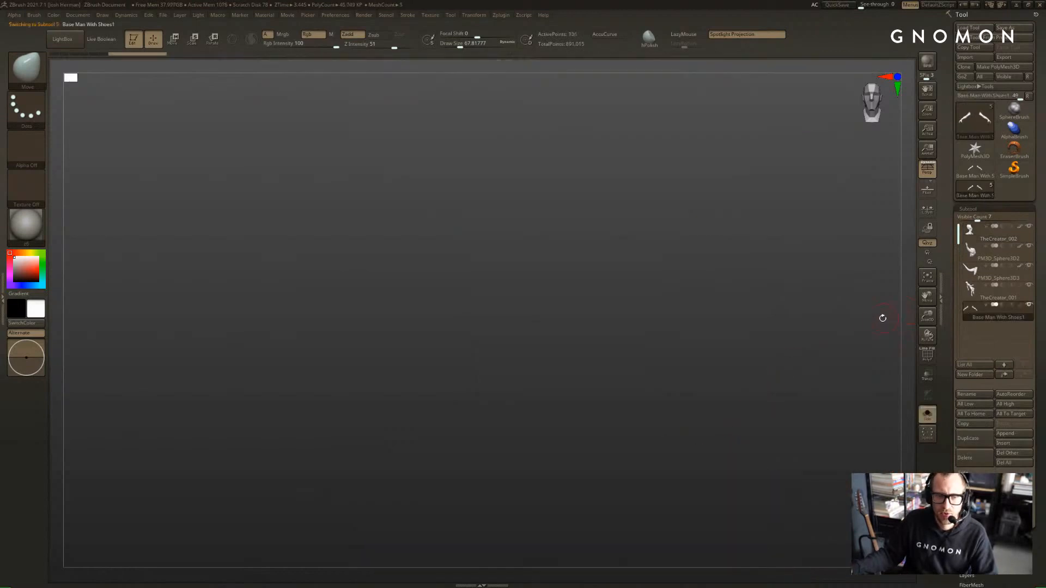
Solo the new Base Man With Shoes1 subtool and unhide the rest of its body
{"action": "left_click", "coordinate": [869, 325]}
{"action": "left_click", "coordinate": [867, 325]}
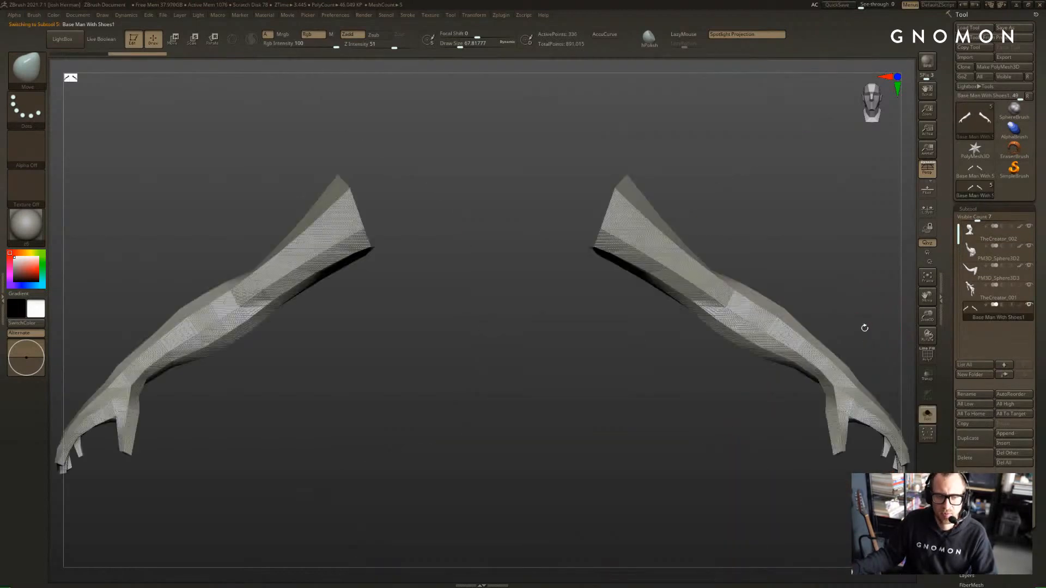
{"action": "key", "text": "f"}
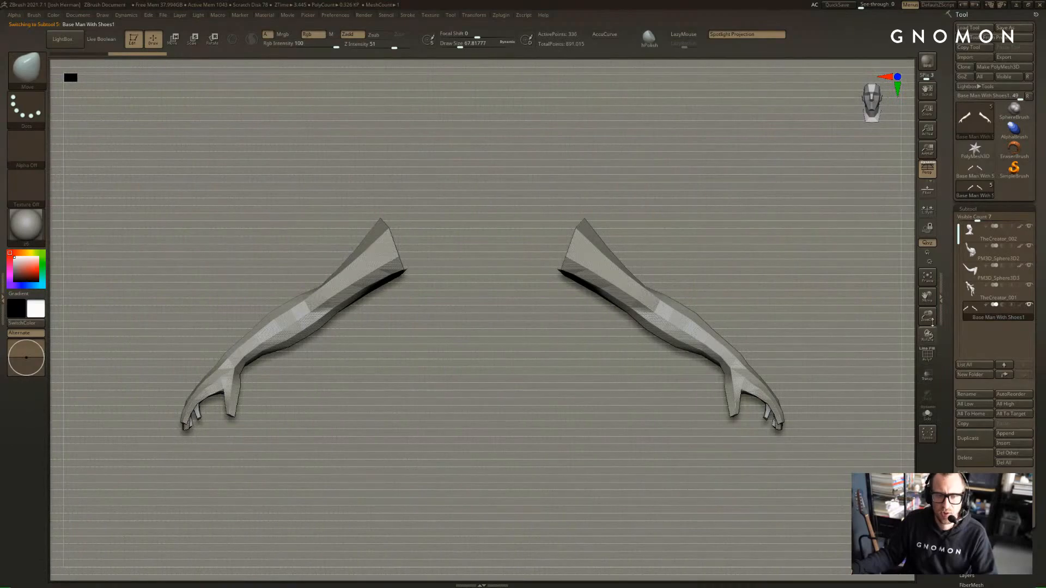
{"action": "left_click_drag", "start_coordinate": [929, 317], "coordinate": [864, 230]}
{"action": "left_click_drag", "start_coordinate": [930, 312], "coordinate": [782, 187]}
{"action": "key", "text": "f"}
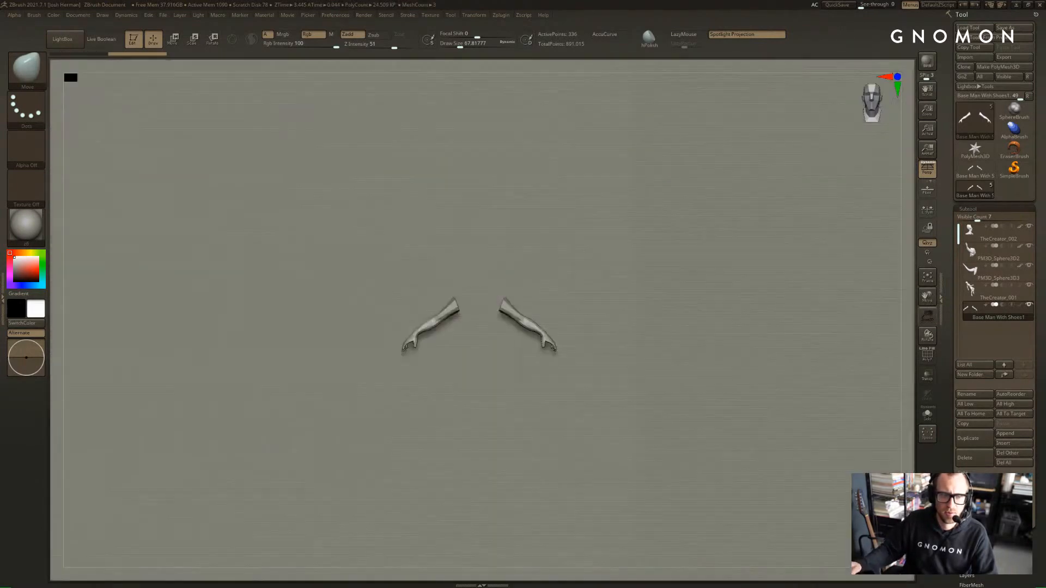
{"action": "left_click", "coordinate": [928, 415]}
{"action": "left_click", "coordinate": [649, 326], "text": "ctrl+shift"}
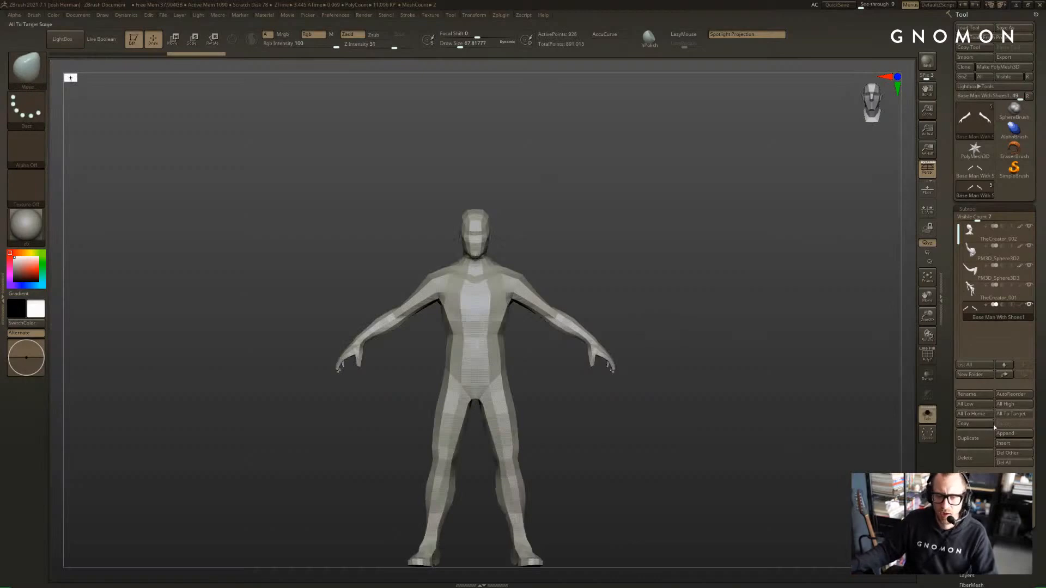
{"action": "left_click_drag", "start_coordinate": [953, 448], "coordinate": [953, 358]}
{"action": "key", "text": "e"}
{"action": "mouse_move", "coordinate": [475, 284]}
{"action": "left_mouse_down"}
{"action": "mouse_move", "coordinate": [744, 202]}
{"action": "mouse_move", "coordinate": [884, 186]}
{"action": "mouse_move", "coordinate": [875, 190]}
{"action": "left_mouse_up"}
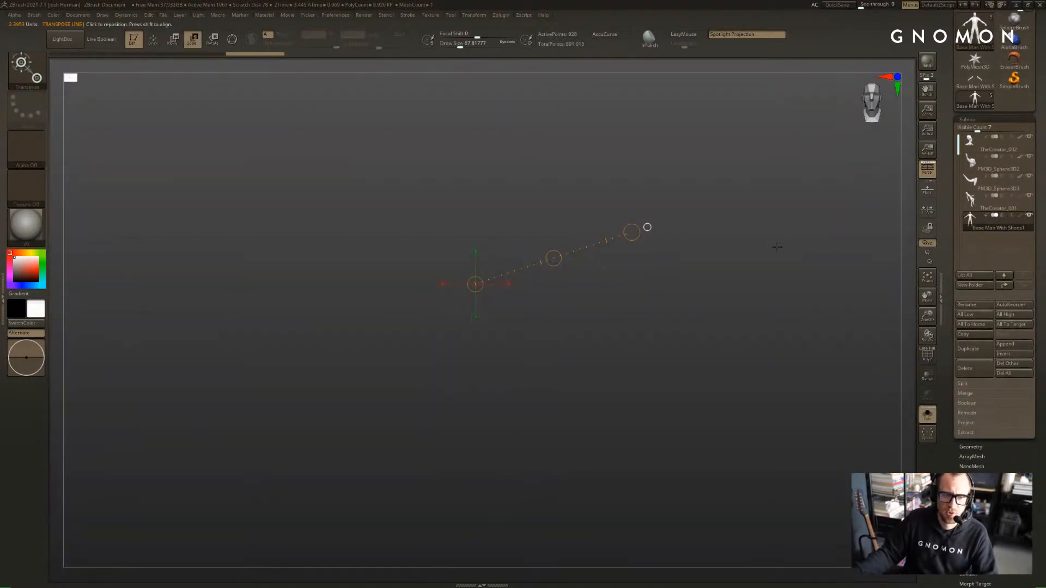
{"action": "key", "text": "ctrl+z"}
{"action": "left_click_drag", "start_coordinate": [778, 250], "coordinate": [917, 310]}
{"action": "key", "text": "q"}
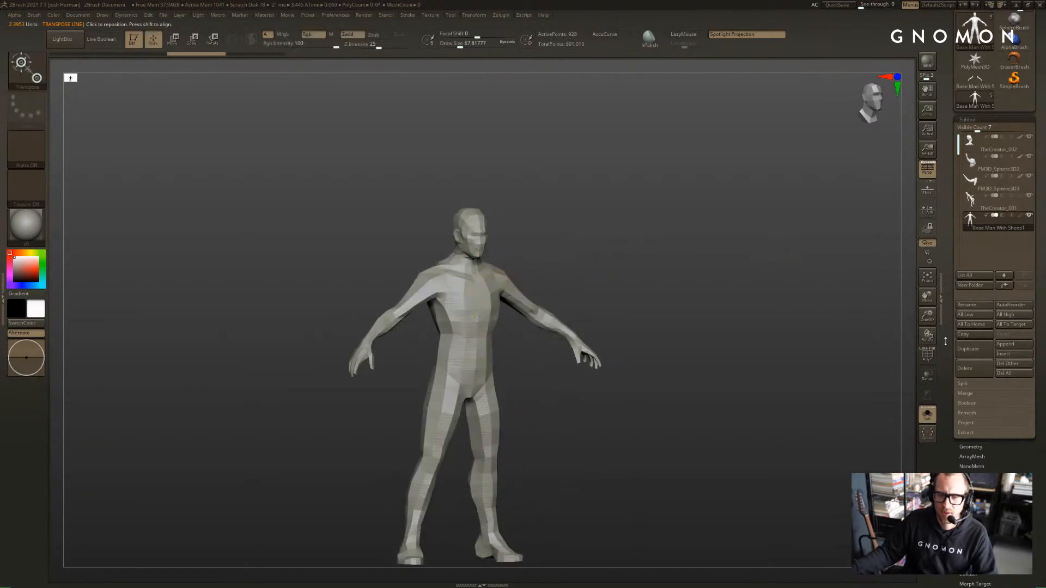
Enlarge the base man on all axes with the Size deformation
{"action": "left_click_drag", "start_coordinate": [945, 341], "coordinate": [952, 242]}
{"action": "left_click", "coordinate": [1004, 330]}
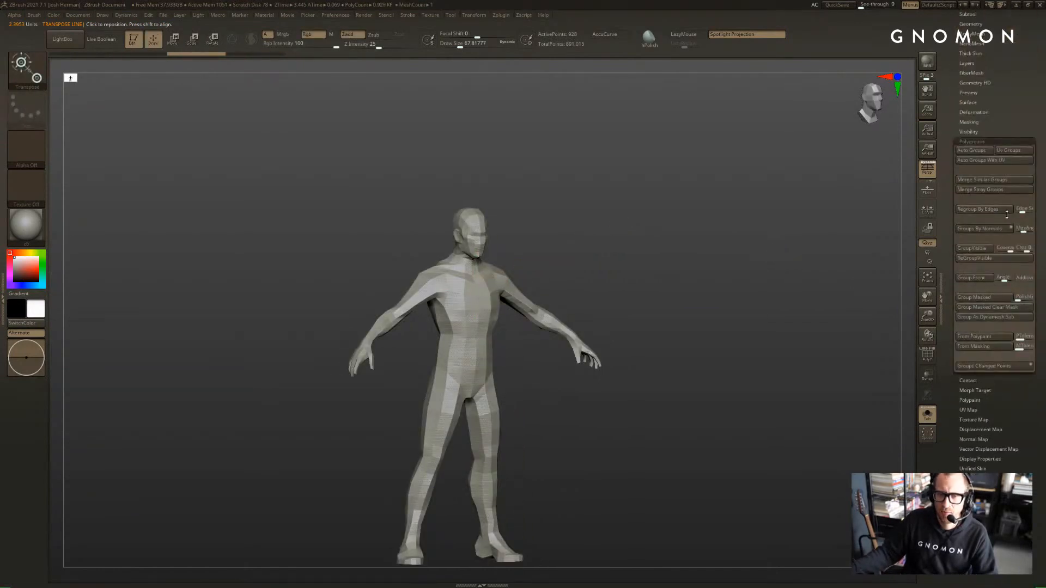
{"action": "left_click", "coordinate": [996, 142]}
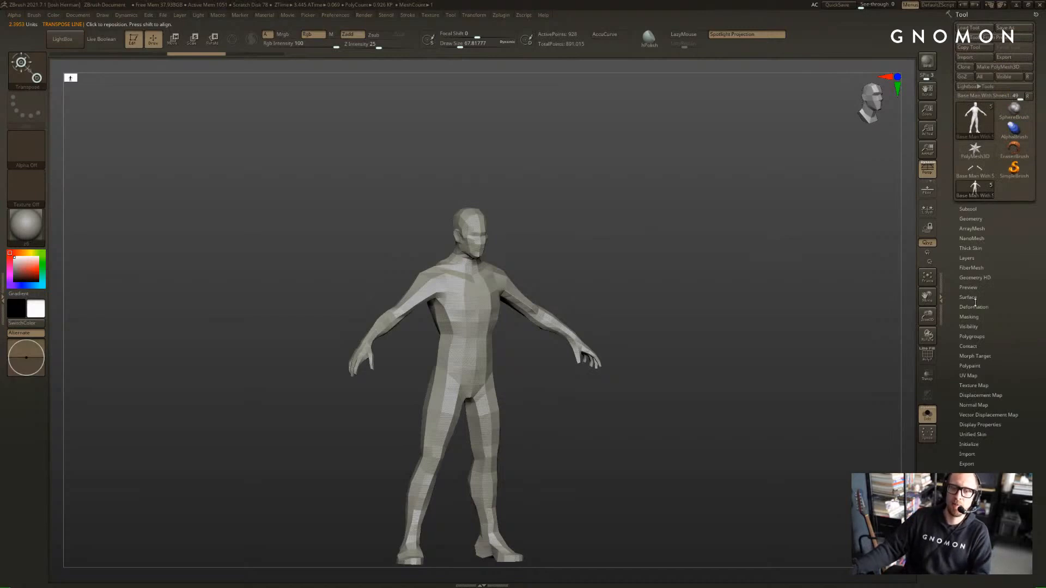
{"action": "left_click", "coordinate": [974, 307]}
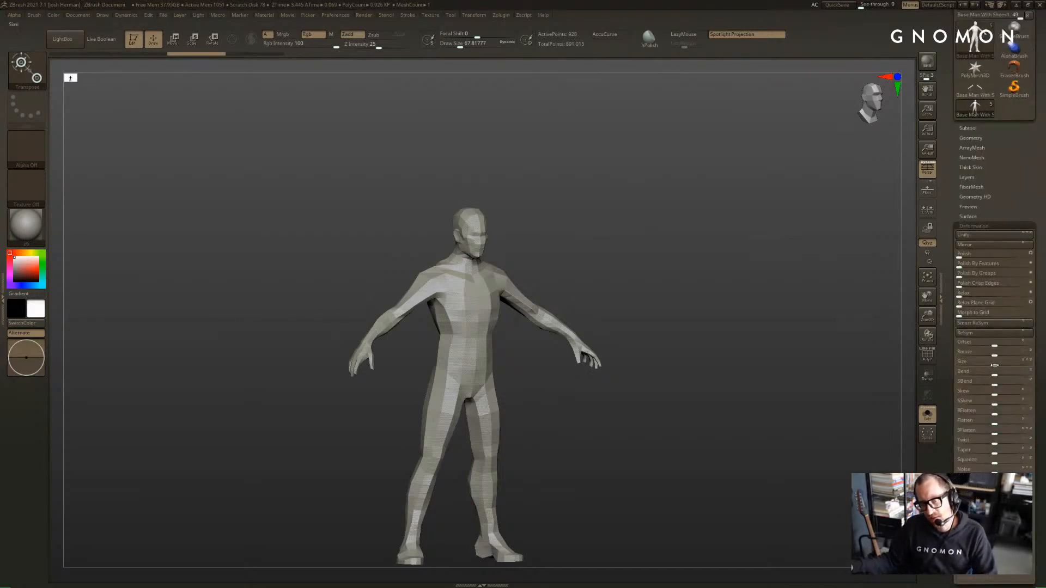
{"action": "left_click_drag", "start_coordinate": [995, 365], "coordinate": [1042, 360]}
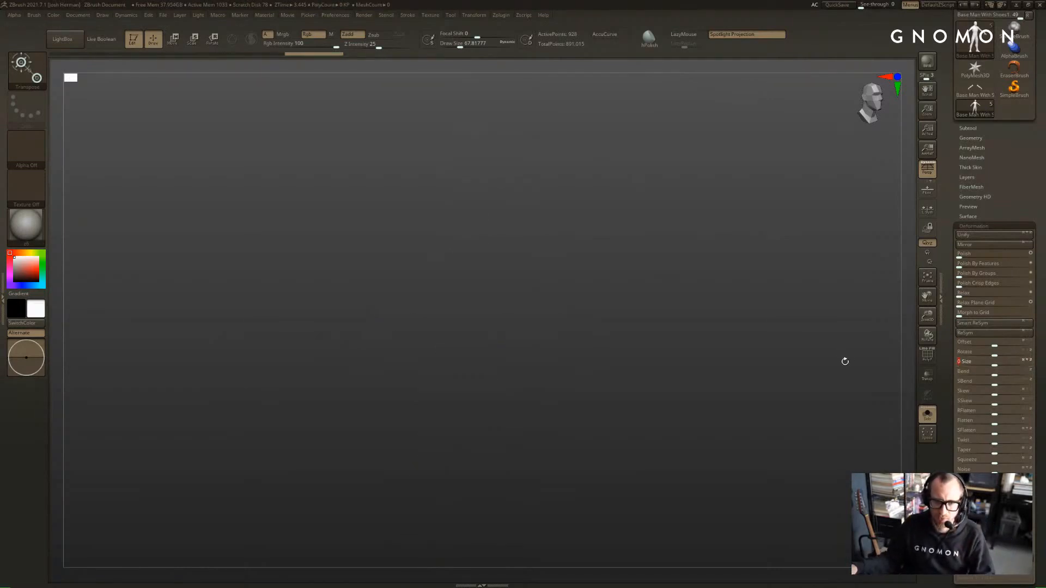
{"action": "key", "text": "w"}
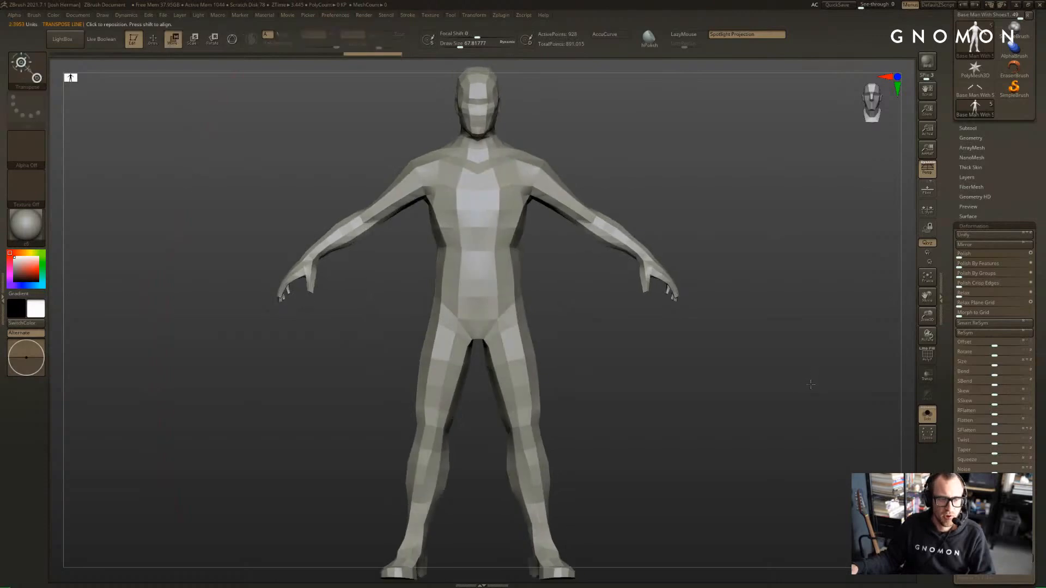
{"action": "left_click_drag", "start_coordinate": [803, 397], "coordinate": [862, 326], "text": "alt"}
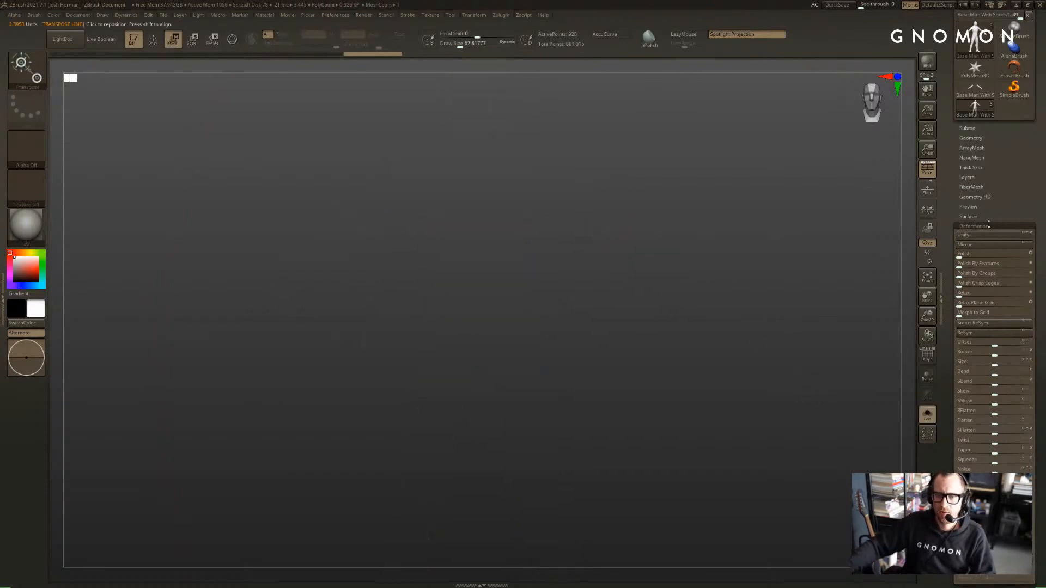
{"action": "key", "text": "q"}
Compare the scale of the base man subtool with the whole creature from the front, from below and in profile
{"action": "left_click", "coordinate": [975, 129]}
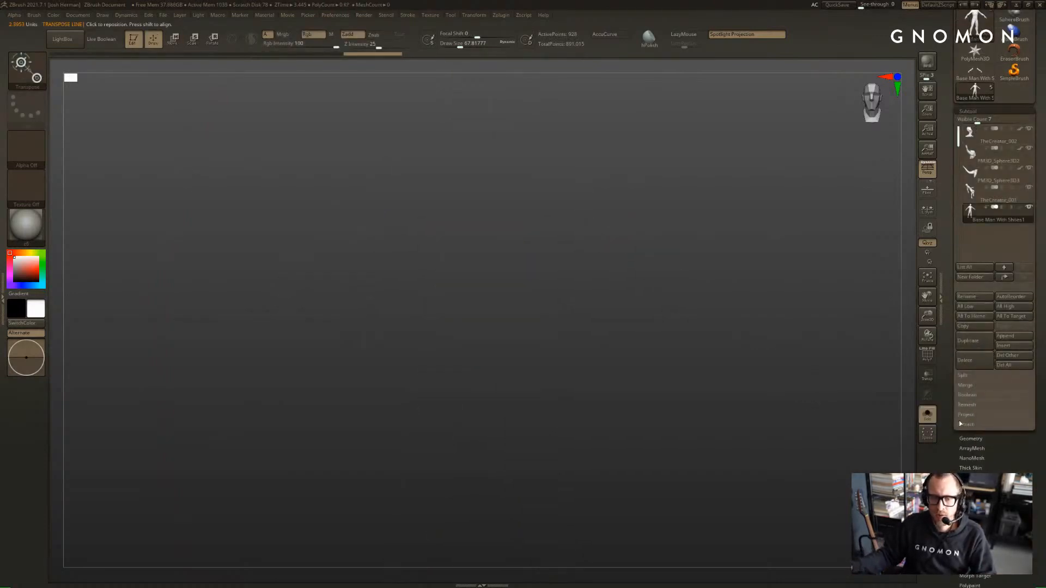
{"action": "left_click", "coordinate": [972, 439]}
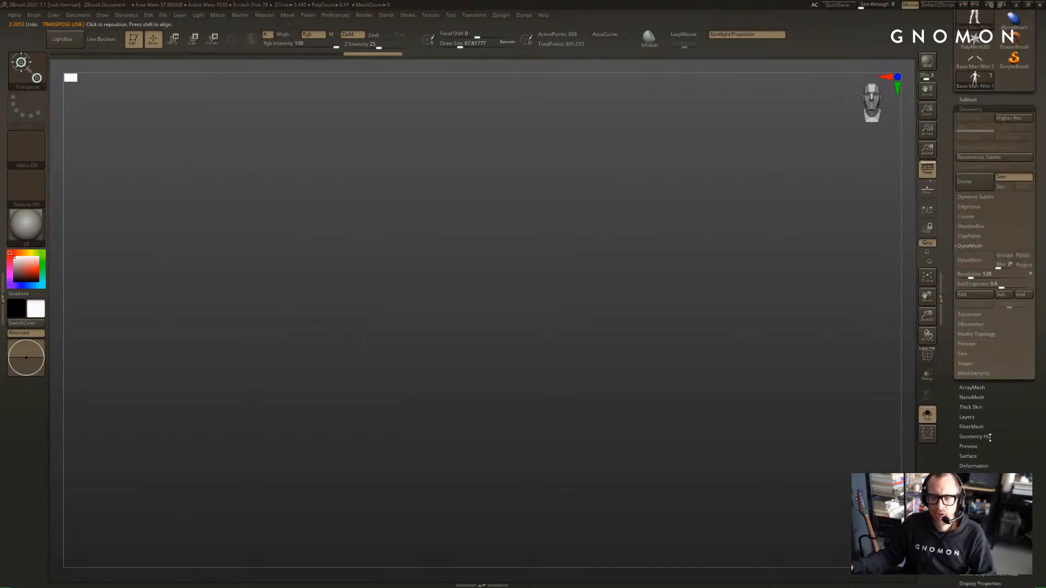
{"action": "key", "text": "f"}
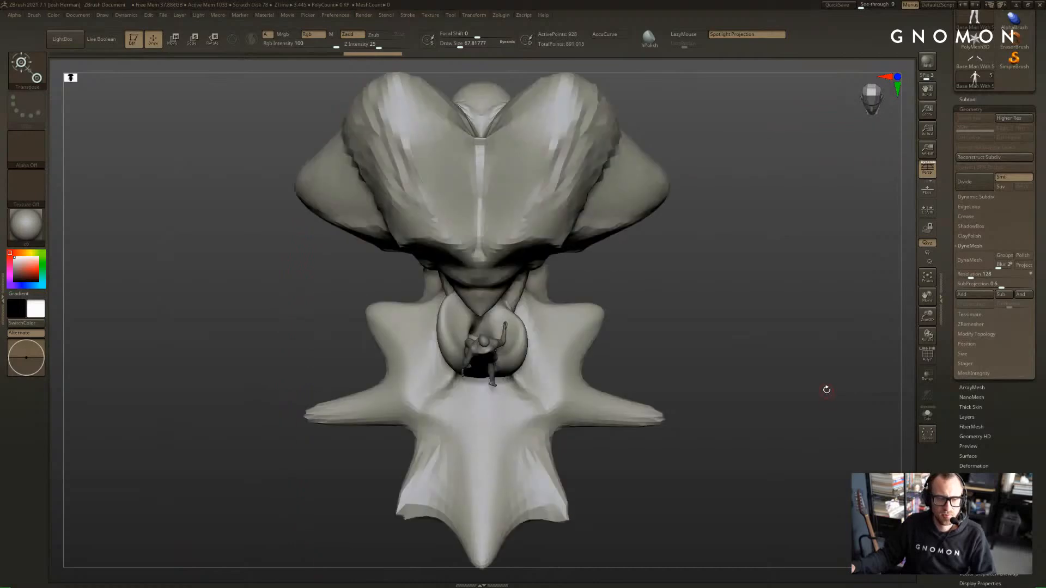
{"action": "mouse_move", "coordinate": [829, 399]}
{"action": "left_mouse_down"}
{"action": "mouse_move", "coordinate": [836, 284]}
{"action": "mouse_move", "coordinate": [844, 297]}
{"action": "left_mouse_up"}
{"action": "key", "text": "w"}
{"action": "key", "text": "q"}
{"action": "left_click", "coordinate": [969, 99]}
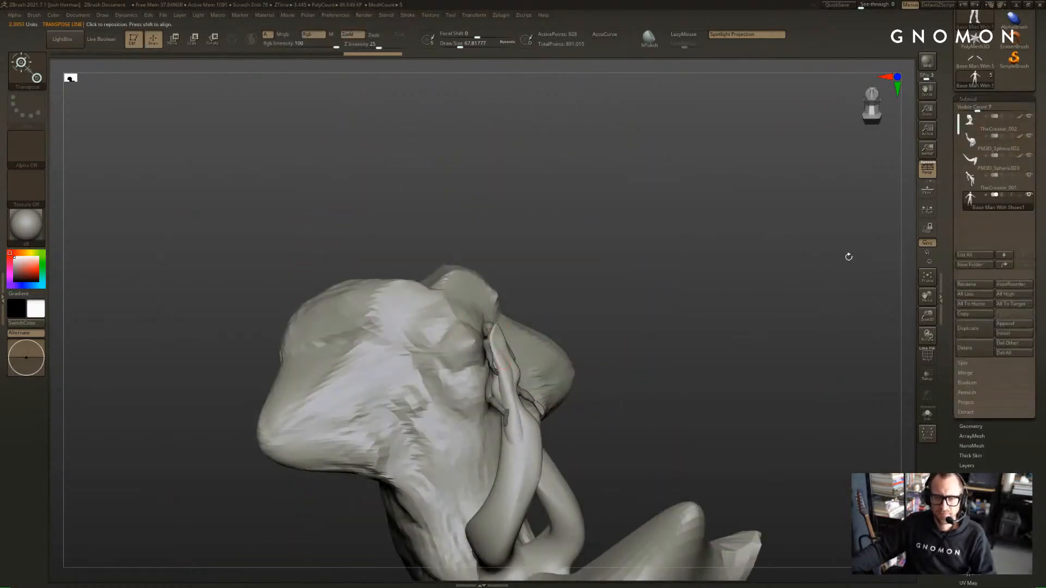
{"action": "mouse_move", "coordinate": [849, 257]}
{"action": "left_mouse_down"}
{"action": "mouse_move", "coordinate": [880, 245]}
{"action": "mouse_move", "coordinate": [875, 259]}
{"action": "mouse_move", "coordinate": [849, 257]}
{"action": "mouse_move", "coordinate": [781, 218]}
{"action": "mouse_move", "coordinate": [798, 232]}
{"action": "left_mouse_up"}
{"action": "key", "text": "w"}
{"action": "key", "text": "q"}
{"action": "key", "text": "shift+s"}
{"action": "key", "text": "shift+s"}
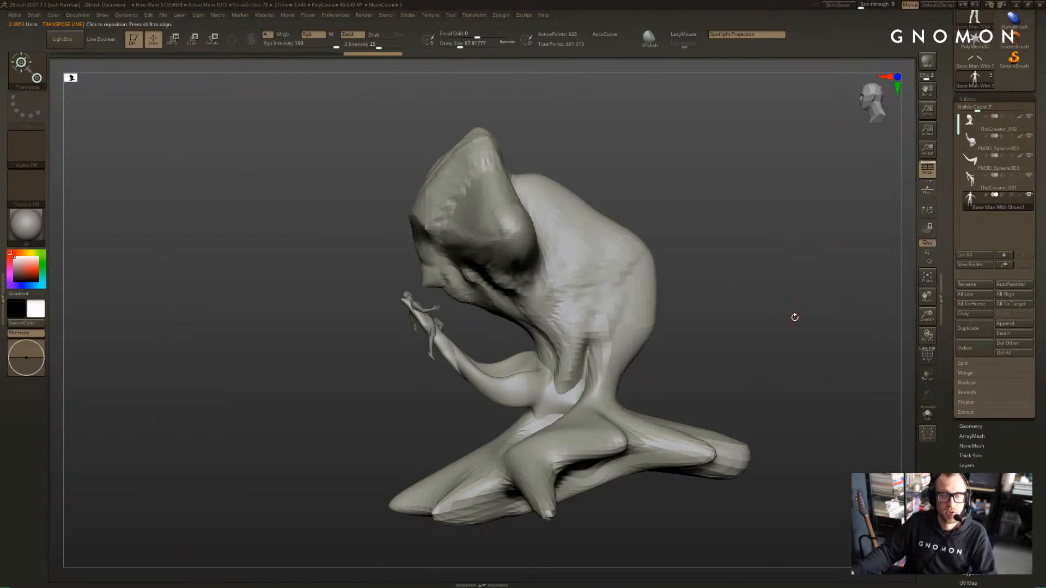
{"action": "key", "text": "shift+s"}
{"action": "key", "text": "f"}
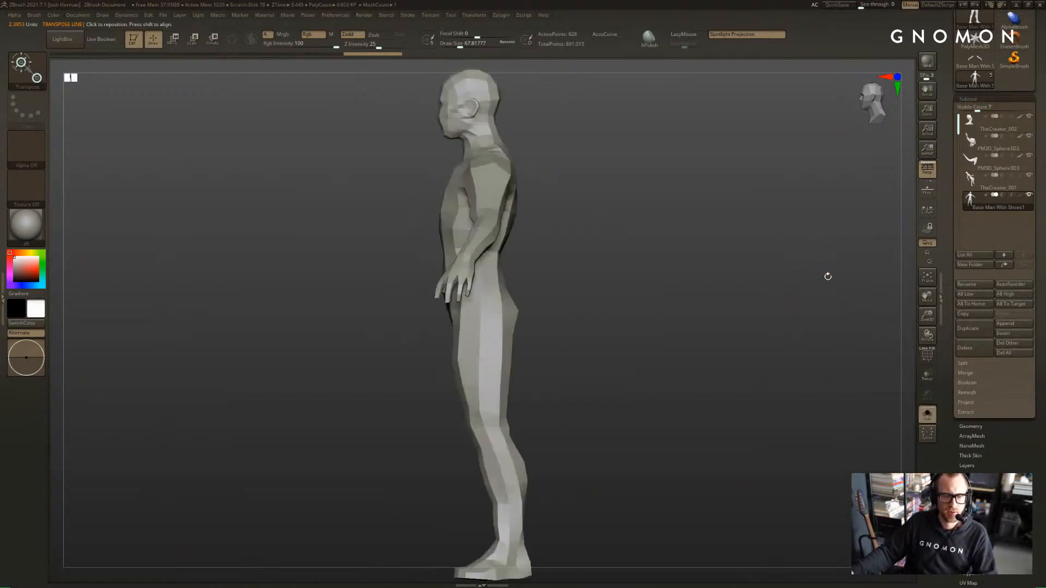
Check the base man's size and position against the whole creature from the front, framing each in turn
{"action": "key", "text": "f"}
{"action": "key", "text": "f"}
{"action": "mouse_move", "coordinate": [812, 314]}
{"action": "left_mouse_down"}
{"action": "mouse_move", "coordinate": [783, 285]}
{"action": "mouse_move", "coordinate": [777, 381]}
{"action": "mouse_move", "coordinate": [835, 295]}
{"action": "left_mouse_up"}
{"action": "key", "text": "w"}
{"action": "key", "text": "q"}
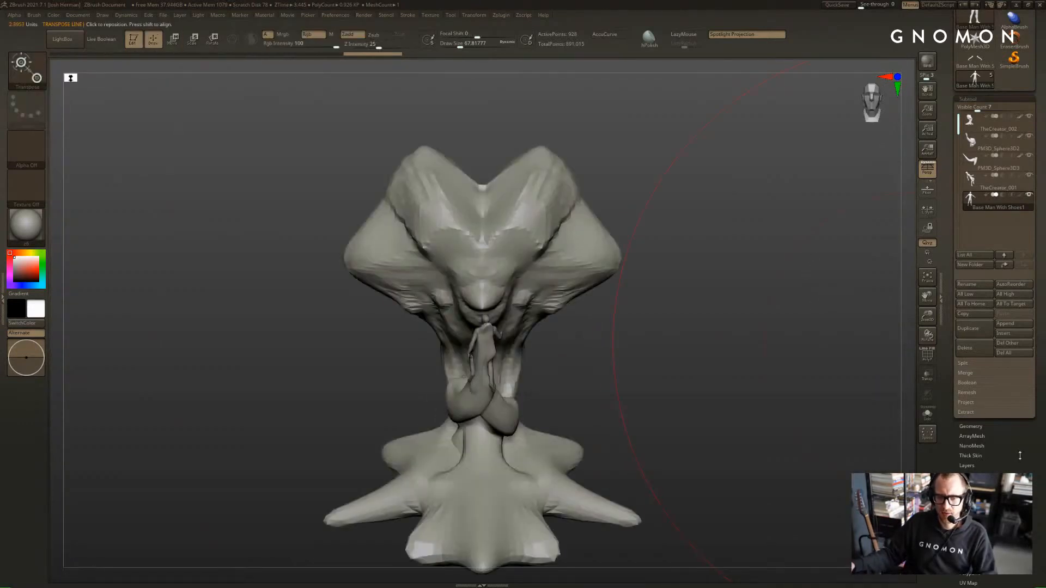
{"action": "left_click_drag", "start_coordinate": [1021, 456], "coordinate": [1003, 329]}
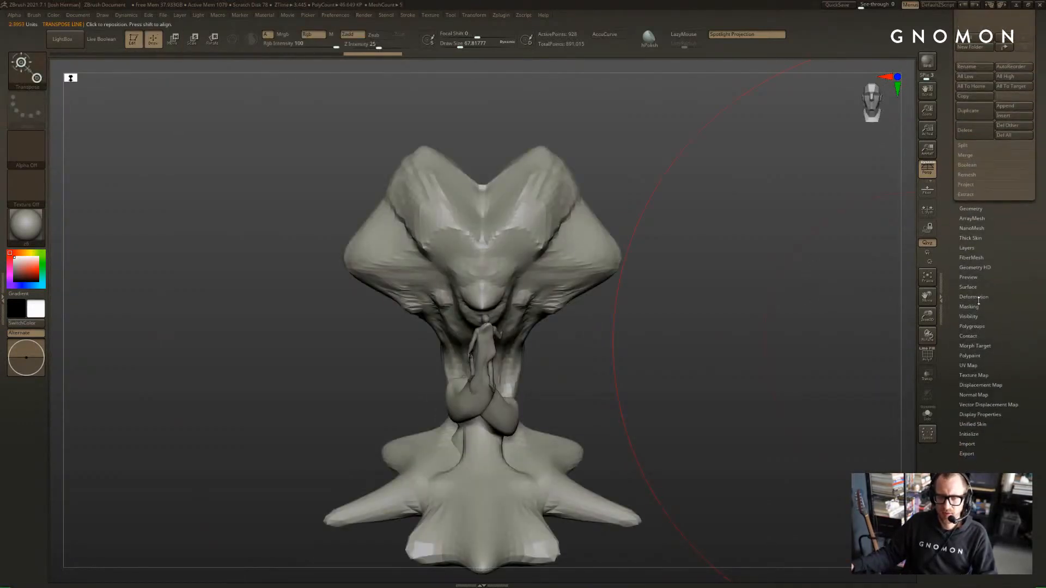
{"action": "left_click_drag", "start_coordinate": [839, 293], "coordinate": [743, 251], "text": "alt"}
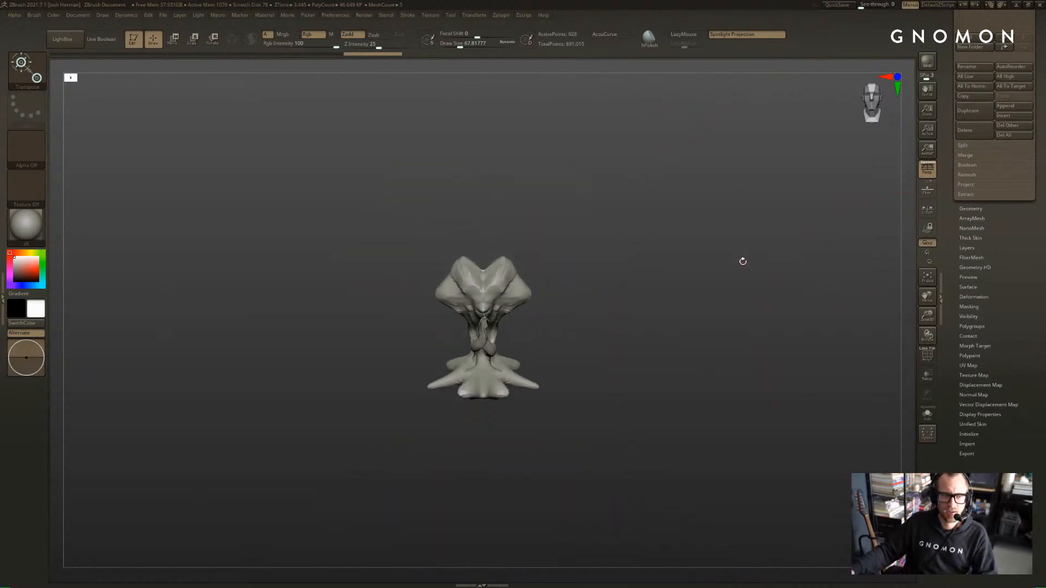
{"action": "key", "text": "shift+f"}
{"action": "key", "text": "w"}
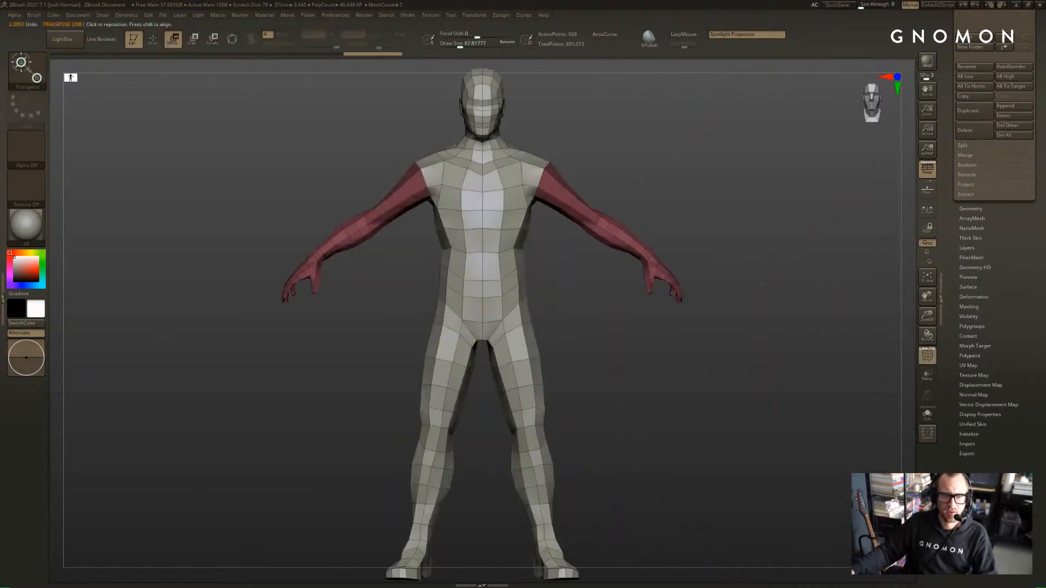
{"action": "left_click_drag", "start_coordinate": [763, 283], "coordinate": [726, 246], "text": "ctrl+shift"}
{"action": "key", "text": "f"}
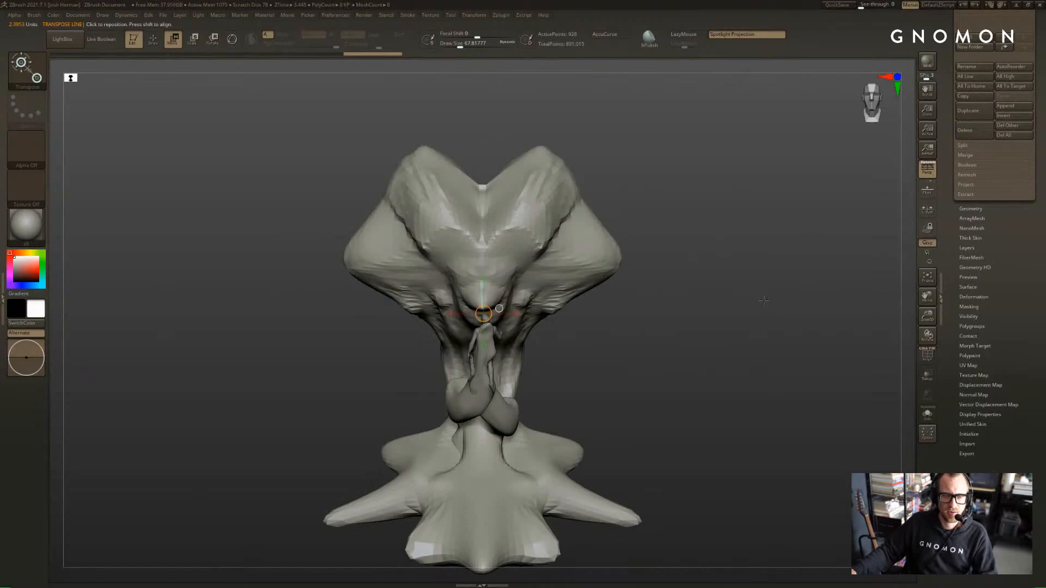
{"action": "mouse_move", "coordinate": [764, 301]}
{"action": "left_mouse_down"}
{"action": "mouse_move", "coordinate": [786, 267]}
{"action": "mouse_move", "coordinate": [768, 240]}
{"action": "mouse_move", "coordinate": [791, 278]}
{"action": "left_mouse_up"}
Enlarge the soloed base man further on all axes with the Size deformation and show the whole creature again
{"action": "left_click", "coordinate": [979, 296]}
{"action": "key", "text": "alt+s"}
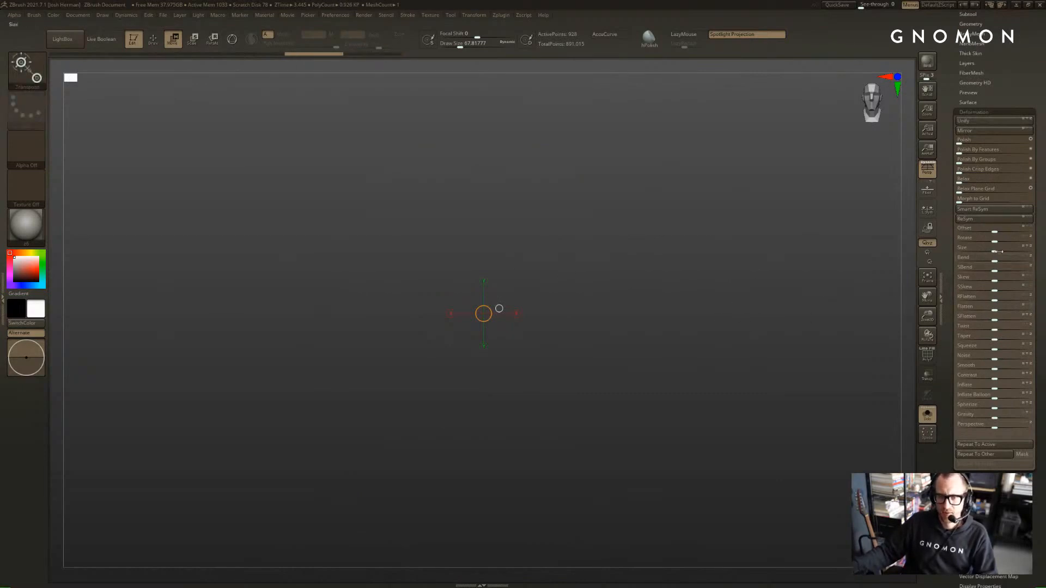
{"action": "left_click_drag", "start_coordinate": [995, 248], "coordinate": [1027, 247]}
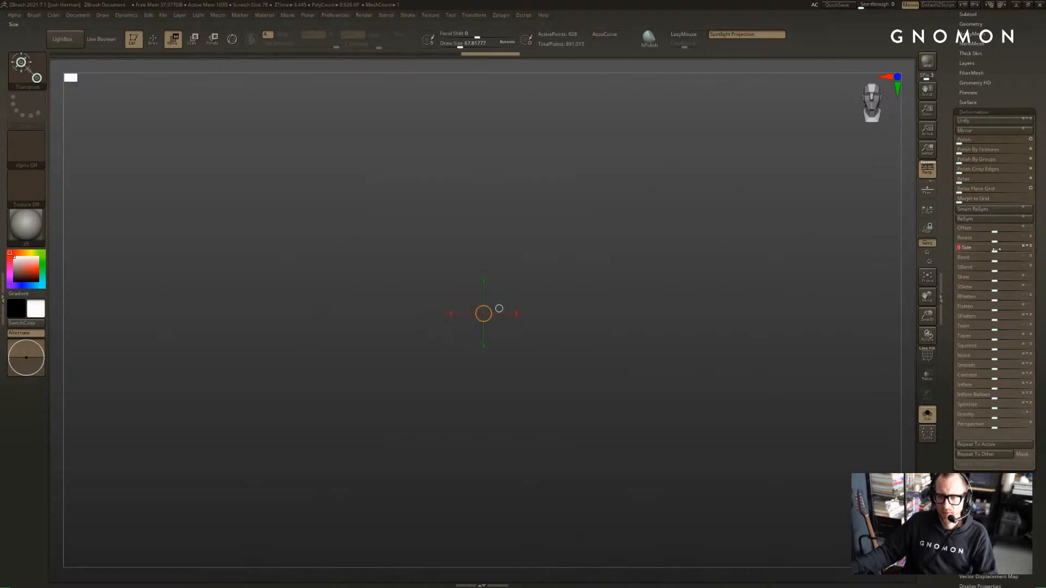
{"action": "key", "text": "alt+s"}
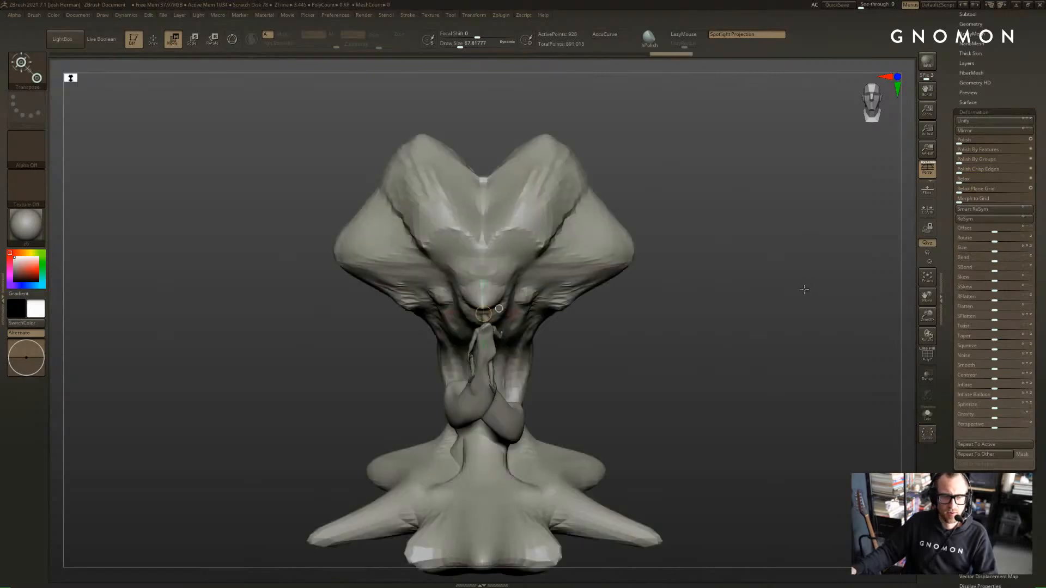
Examine the enlarged base man soloed and beside the creature from several angles to judge its distance and scale
{"action": "mouse_move", "coordinate": [804, 290]}
{"action": "left_mouse_down"}
{"action": "mouse_move", "coordinate": [829, 288]}
{"action": "mouse_move", "coordinate": [801, 380]}
{"action": "mouse_move", "coordinate": [821, 345]}
{"action": "mouse_move", "coordinate": [806, 362]}
{"action": "left_mouse_up"}
{"action": "key", "text": "alt+s"}
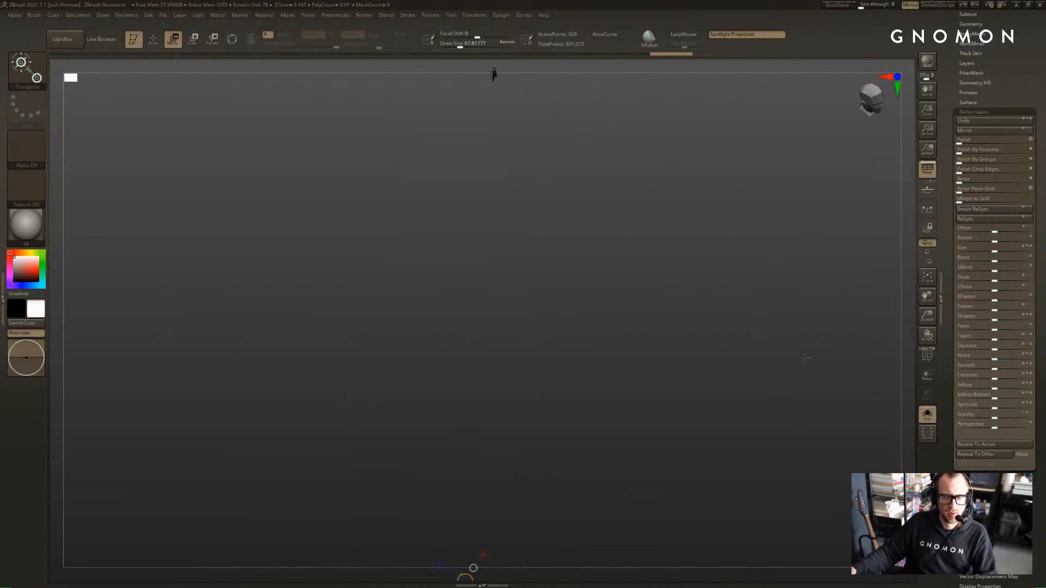
{"action": "key", "text": "q"}
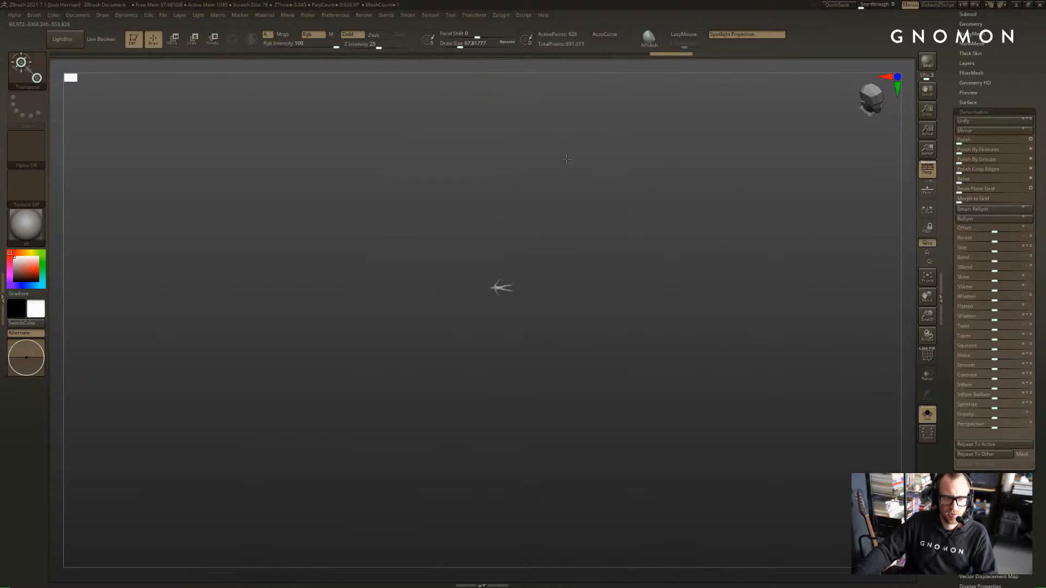
{"action": "left_click_drag", "start_coordinate": [567, 160], "coordinate": [569, 202]}
{"action": "key", "text": "w"}
{"action": "key", "text": "q"}
{"action": "left_click_drag", "start_coordinate": [763, 196], "coordinate": [750, 270]}
{"action": "key", "text": "f"}
{"action": "key", "text": "f"}
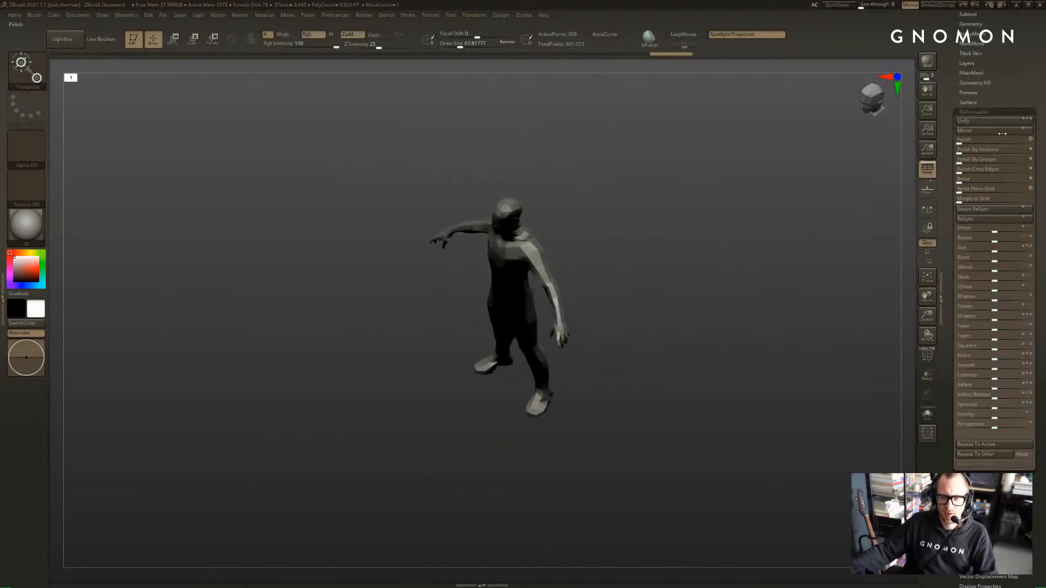
{"action": "left_click_drag", "start_coordinate": [1004, 106], "coordinate": [1004, 263]}
{"action": "left_click", "coordinate": [973, 169]}
{"action": "left_click_drag", "start_coordinate": [823, 244], "coordinate": [783, 215]}
{"action": "key", "text": "f"}
{"action": "key", "text": "f"}
{"action": "key", "text": "f"}
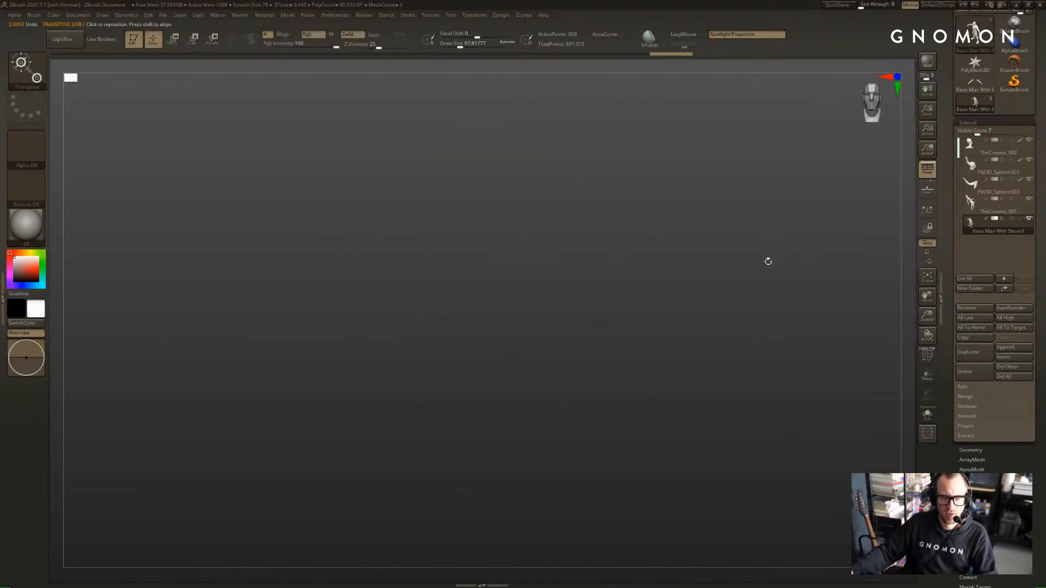
{"action": "key", "text": "f"}
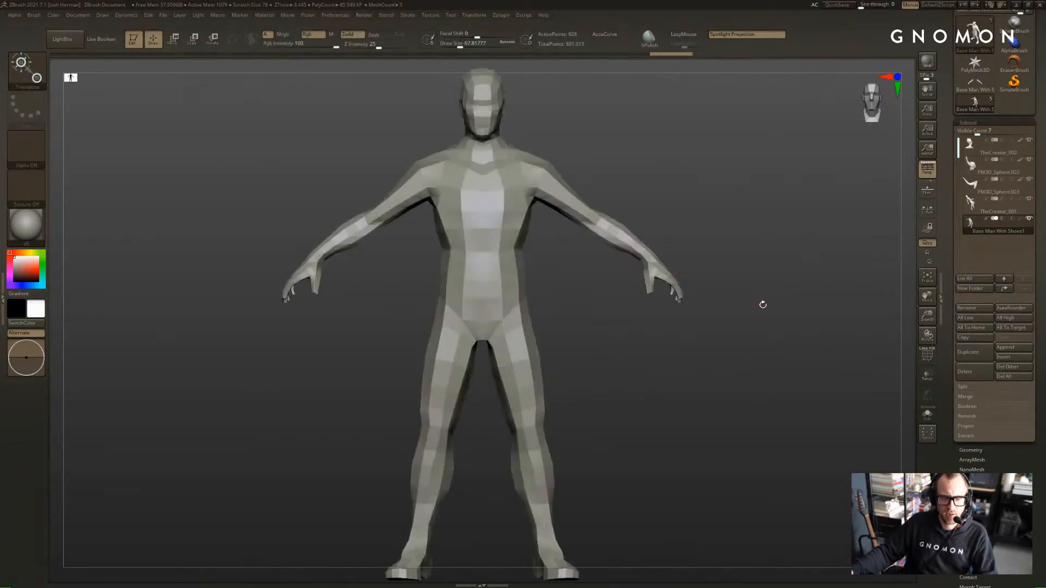
{"action": "key", "text": "f"}
Move the base man vertically in the front view and in depth from above, closer to the creature, with transpose lines
{"action": "key", "text": "w"}
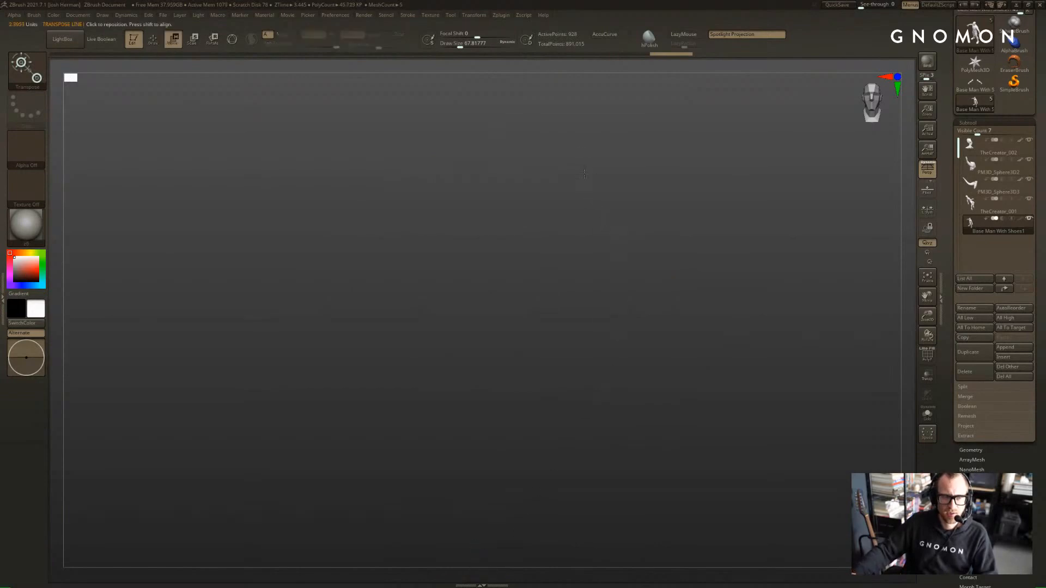
{"action": "left_click_drag", "start_coordinate": [491, 127], "coordinate": [491, 295]}
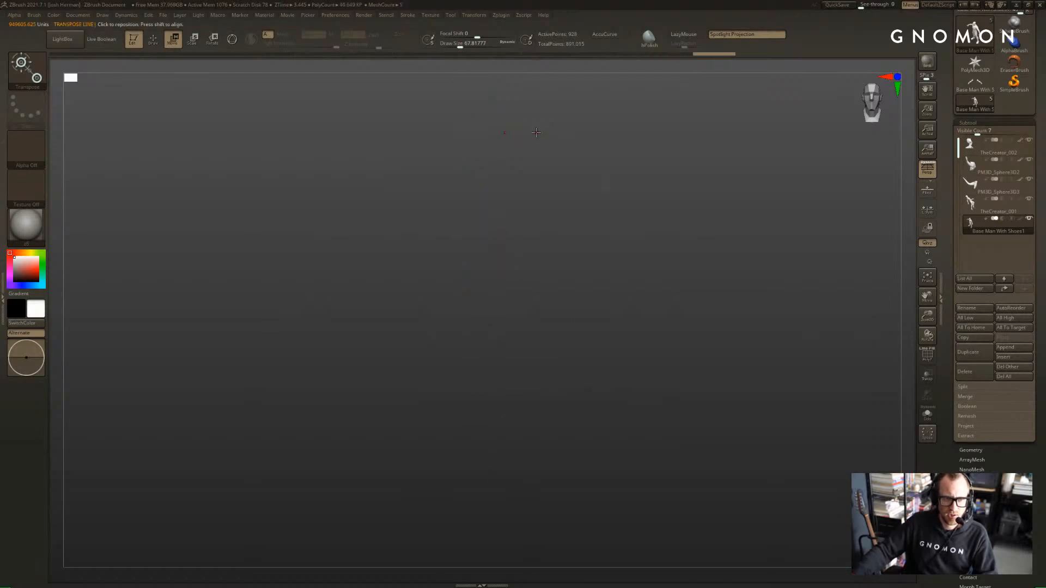
{"action": "left_click_drag", "start_coordinate": [537, 132], "coordinate": [536, 227]}
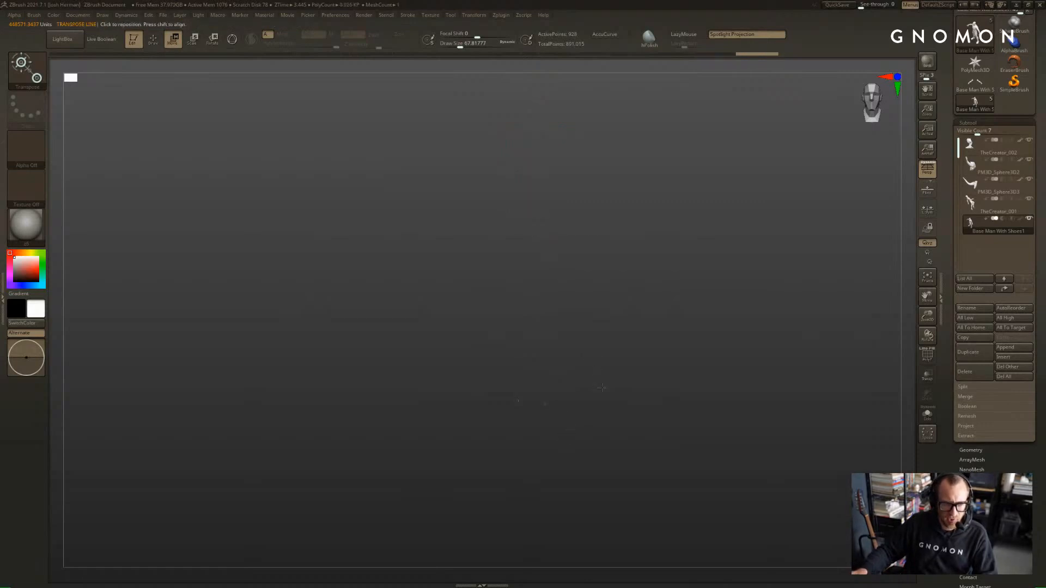
{"action": "left_click_drag", "start_coordinate": [632, 341], "coordinate": [649, 332]}
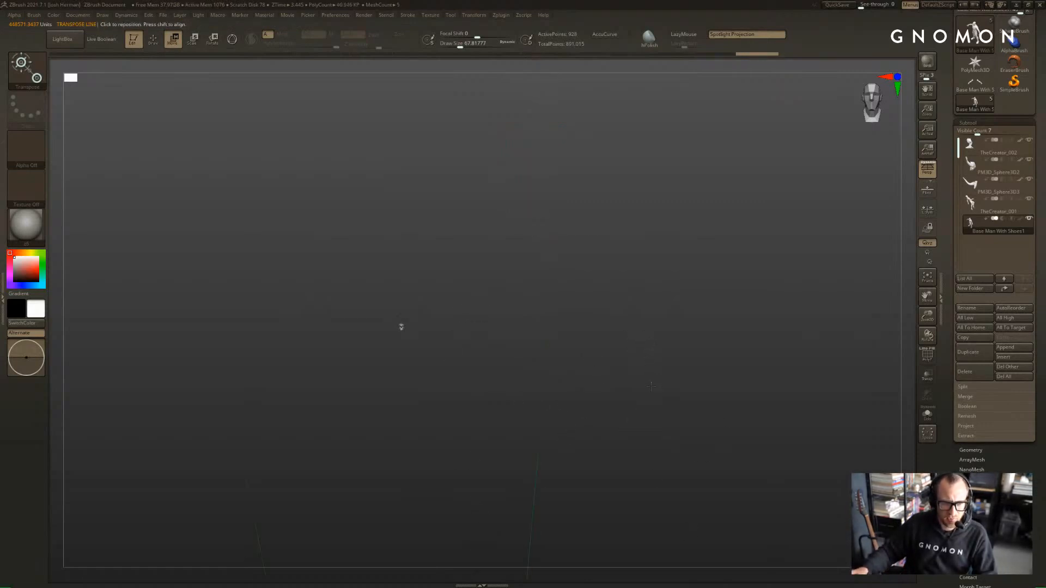
{"action": "left_click_drag", "start_coordinate": [651, 386], "coordinate": [649, 429]}
{"action": "left_click_drag", "start_coordinate": [598, 347], "coordinate": [572, 396]}
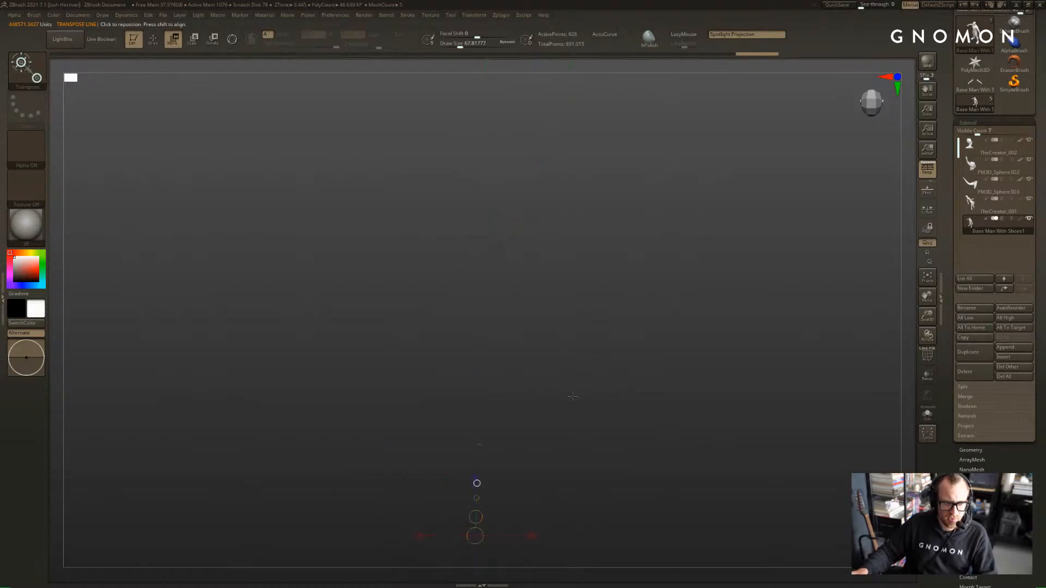
{"action": "left_click_drag", "start_coordinate": [480, 445], "coordinate": [480, 357]}
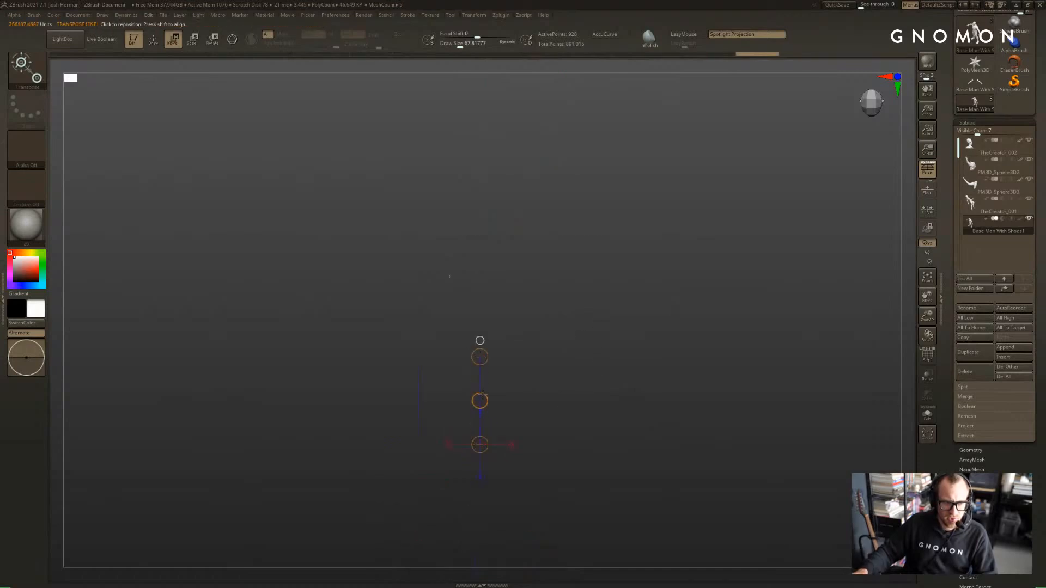
{"action": "left_click_drag", "start_coordinate": [480, 401], "coordinate": [485, 302]}
Move the base man across in the front view until it stands directly behind the creature
{"action": "key", "text": "q"}
{"action": "left_click_drag", "start_coordinate": [604, 295], "coordinate": [607, 256]}
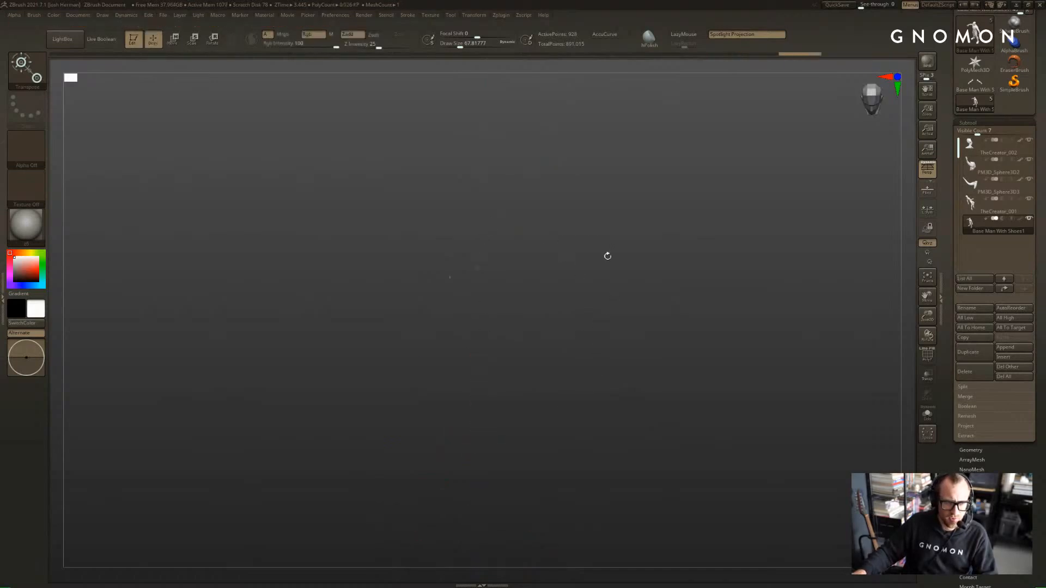
{"action": "key", "text": "f"}
{"action": "left_click_drag", "start_coordinate": [658, 334], "coordinate": [654, 402], "text": "shift"}
{"action": "key", "text": "w"}
{"action": "key", "text": "f"}
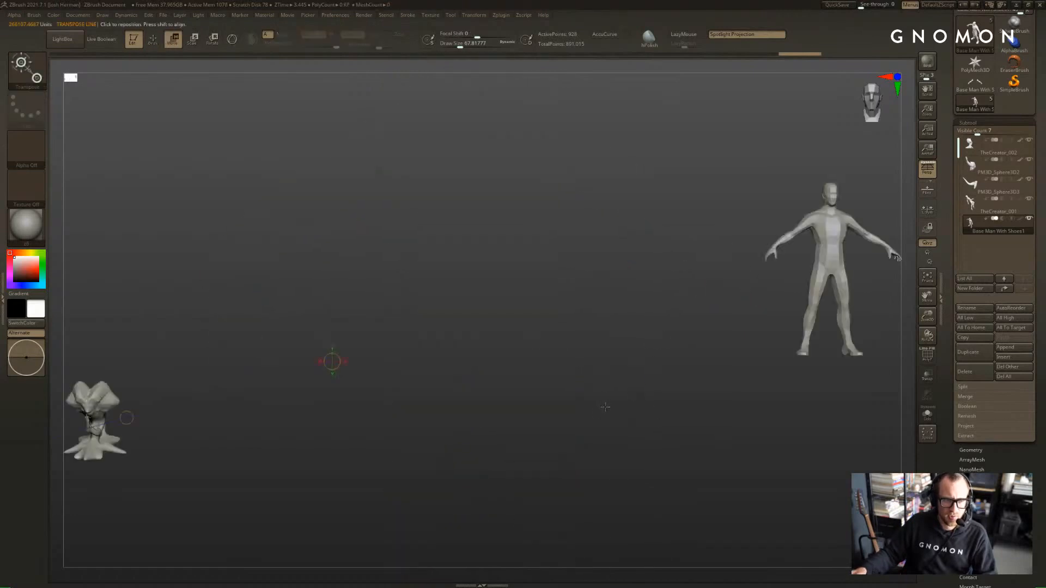
{"action": "left_click_drag", "start_coordinate": [827, 254], "coordinate": [727, 307]}
{"action": "mouse_move", "coordinate": [777, 281]}
{"action": "left_mouse_down"}
{"action": "mouse_move", "coordinate": [320, 306]}
{"action": "mouse_move", "coordinate": [6, 346]}
{"action": "mouse_move", "coordinate": [16, 345]}
{"action": "left_mouse_up"}
{"action": "key", "text": "f"}
{"action": "left_click_drag", "start_coordinate": [708, 289], "coordinate": [706, 377], "text": "alt"}
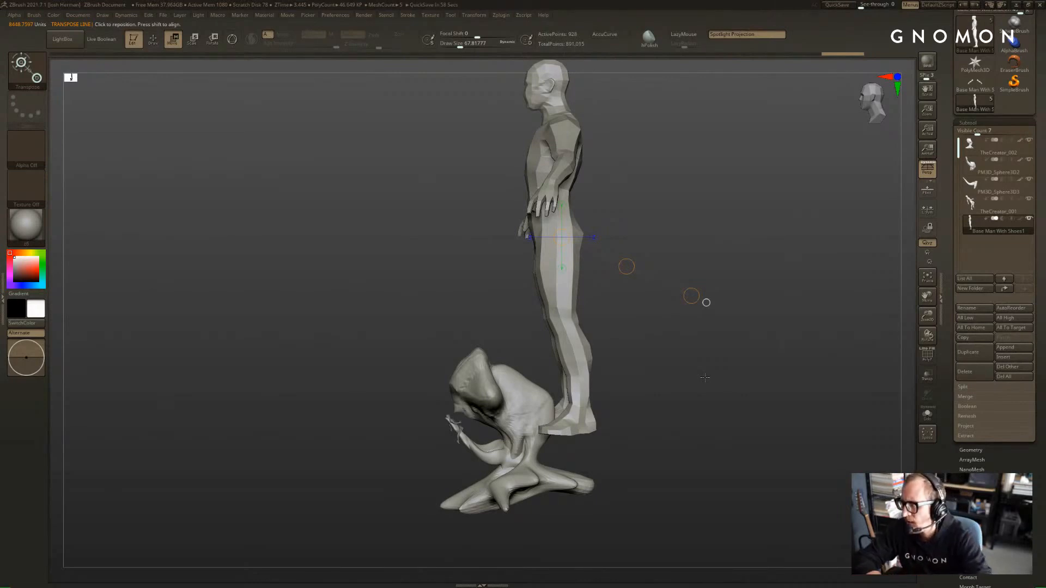
Scale the base man down around its hips to slightly less than the creature's height
{"action": "left_click_drag", "start_coordinate": [853, 205], "coordinate": [893, 207]}
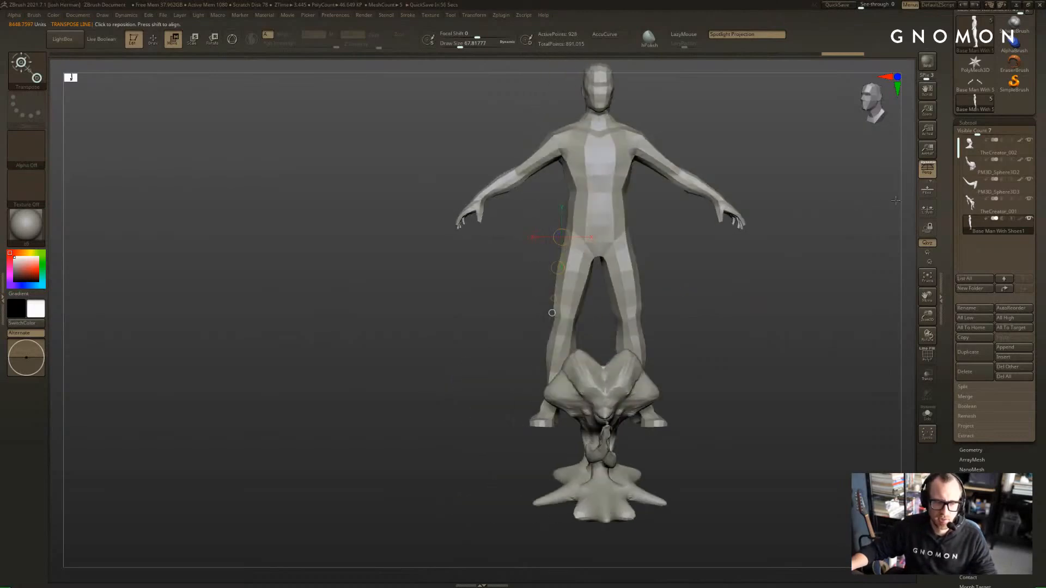
{"action": "mouse_move", "coordinate": [796, 207]}
{"action": "left_mouse_down", "text": "alt"}
{"action": "mouse_move", "coordinate": [714, 207]}
{"action": "mouse_move", "coordinate": [703, 241]}
{"action": "mouse_move", "coordinate": [700, 161]}
{"action": "mouse_move", "coordinate": [658, 198]}
{"action": "left_mouse_up", "text": "alt"}
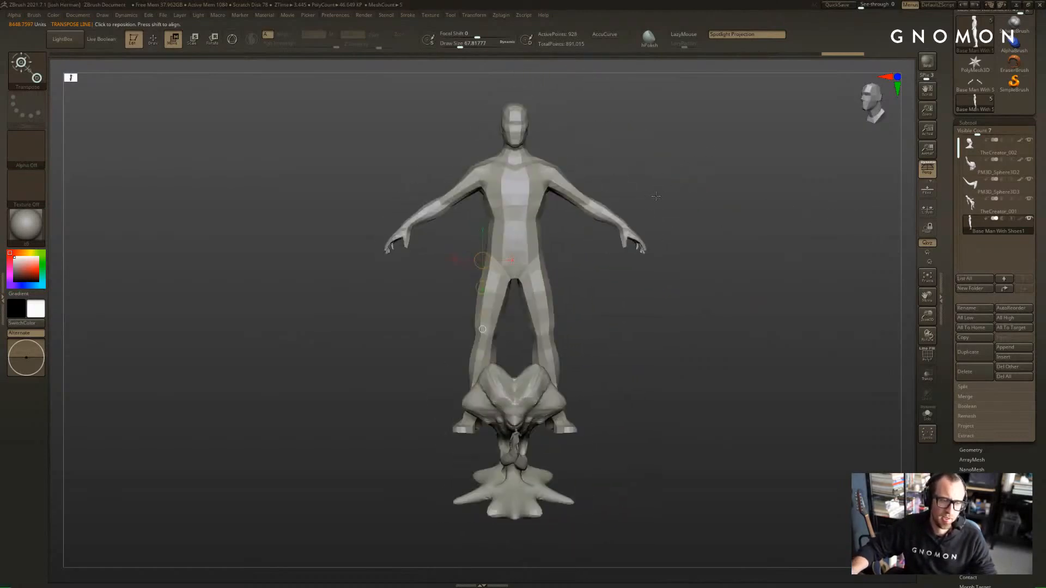
{"action": "left_click_drag", "start_coordinate": [517, 285], "coordinate": [701, 209]}
{"action": "left_click_drag", "start_coordinate": [689, 163], "coordinate": [670, 218], "text": "shift"}
{"action": "left_click_drag", "start_coordinate": [661, 109], "coordinate": [649, 196], "text": "alt"}
{"action": "mouse_move", "coordinate": [529, 267]}
{"action": "left_mouse_down"}
{"action": "mouse_move", "coordinate": [549, 156]}
{"action": "mouse_move", "coordinate": [542, 130]}
{"action": "left_mouse_up"}
{"action": "left_click_drag", "start_coordinate": [673, 234], "coordinate": [648, 155]}
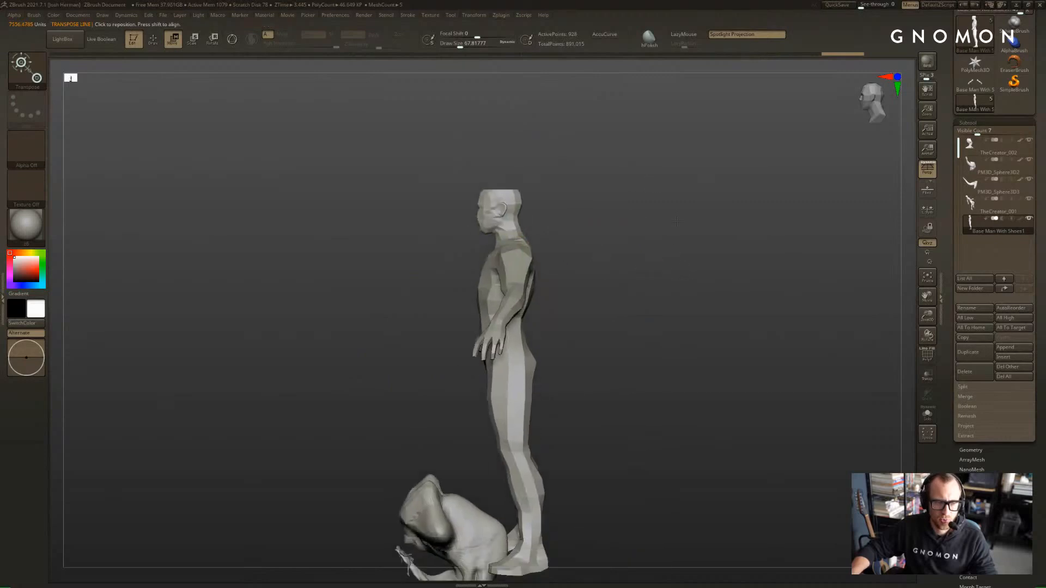
{"action": "left_click_drag", "start_coordinate": [669, 268], "coordinate": [653, 169], "text": "alt"}
{"action": "left_click_drag", "start_coordinate": [505, 270], "coordinate": [608, 263]}
{"action": "mouse_move", "coordinate": [613, 305]}
{"action": "left_mouse_down"}
{"action": "mouse_move", "coordinate": [658, 310]}
{"action": "mouse_move", "coordinate": [638, 316]}
{"action": "left_mouse_up"}
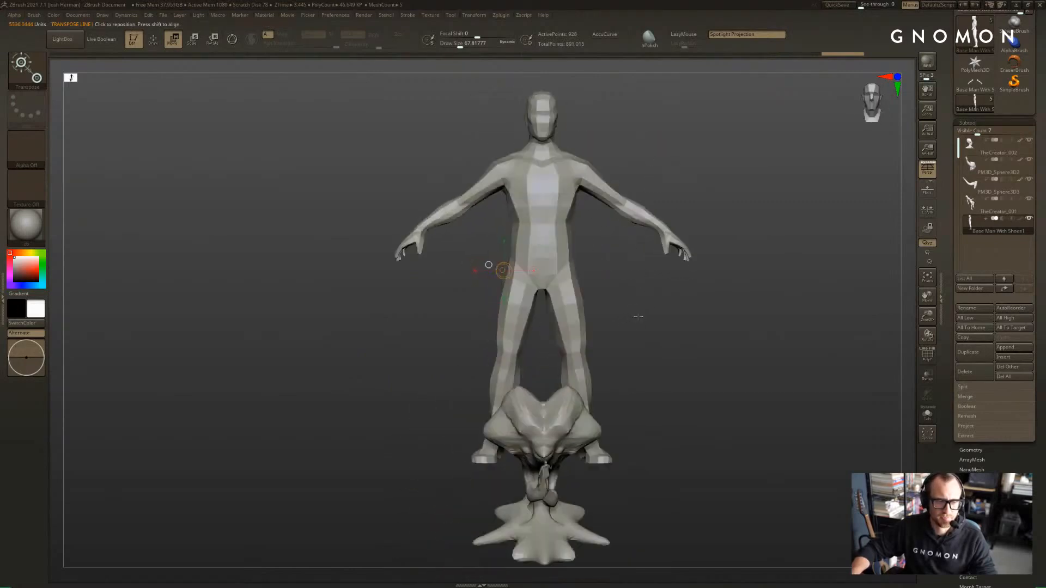
{"action": "mouse_move", "coordinate": [542, 289]}
{"action": "left_mouse_down"}
{"action": "mouse_move", "coordinate": [665, 262]}
{"action": "mouse_move", "coordinate": [650, 264]}
{"action": "mouse_move", "coordinate": [664, 251]}
{"action": "left_mouse_up"}
{"action": "key", "text": "e"}
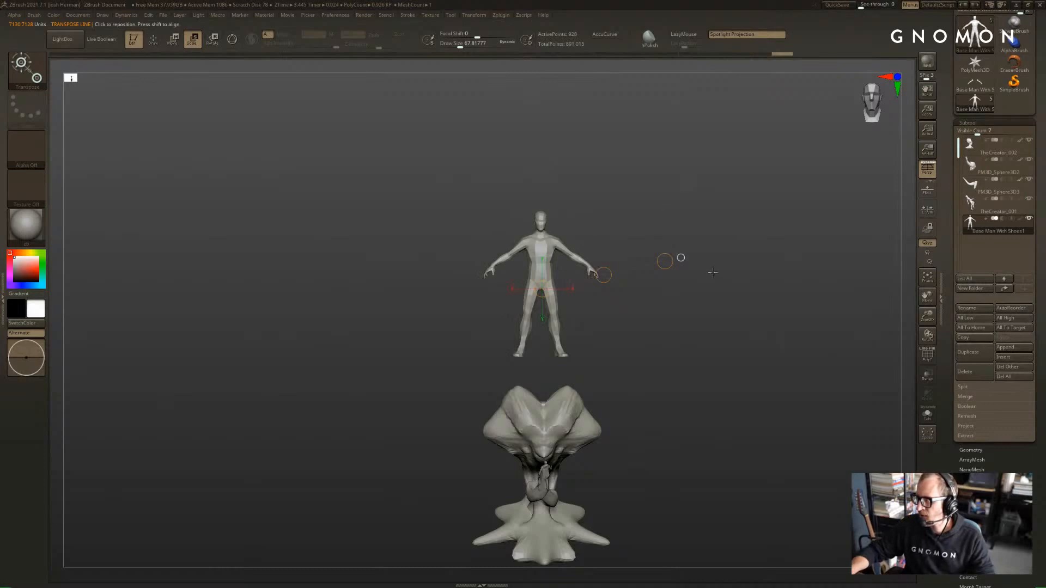
{"action": "left_click_drag", "start_coordinate": [740, 298], "coordinate": [733, 216], "text": "alt"}
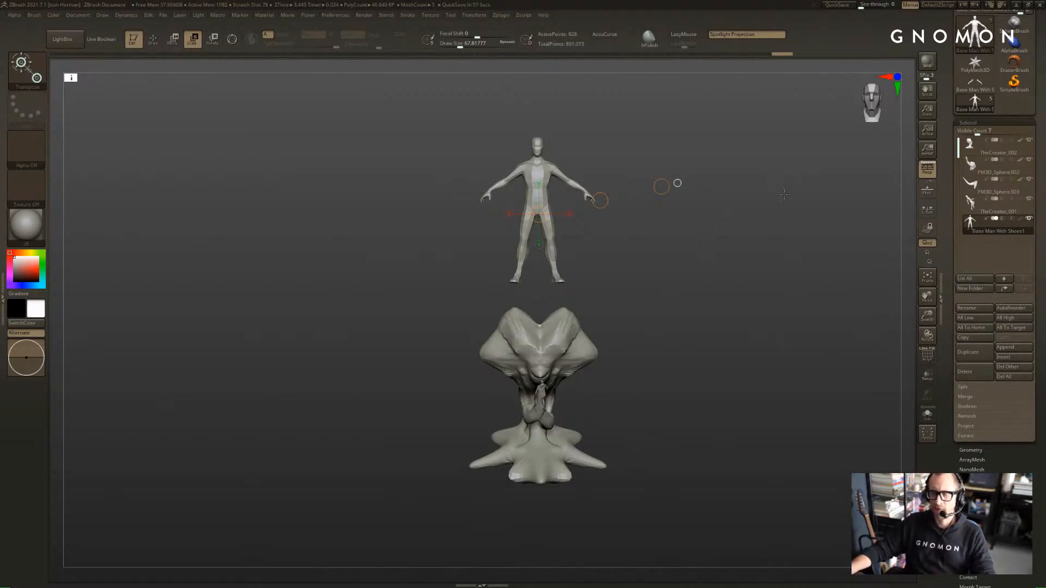
Move the base man down in profile into the creature's body so its arms sit at the creature's sides
{"action": "key", "text": "q"}
{"action": "mouse_move", "coordinate": [757, 310]}
{"action": "left_mouse_down"}
{"action": "mouse_move", "coordinate": [764, 283]}
{"action": "mouse_move", "coordinate": [792, 283]}
{"action": "mouse_move", "coordinate": [767, 284]}
{"action": "mouse_move", "coordinate": [758, 231]}
{"action": "left_mouse_up"}
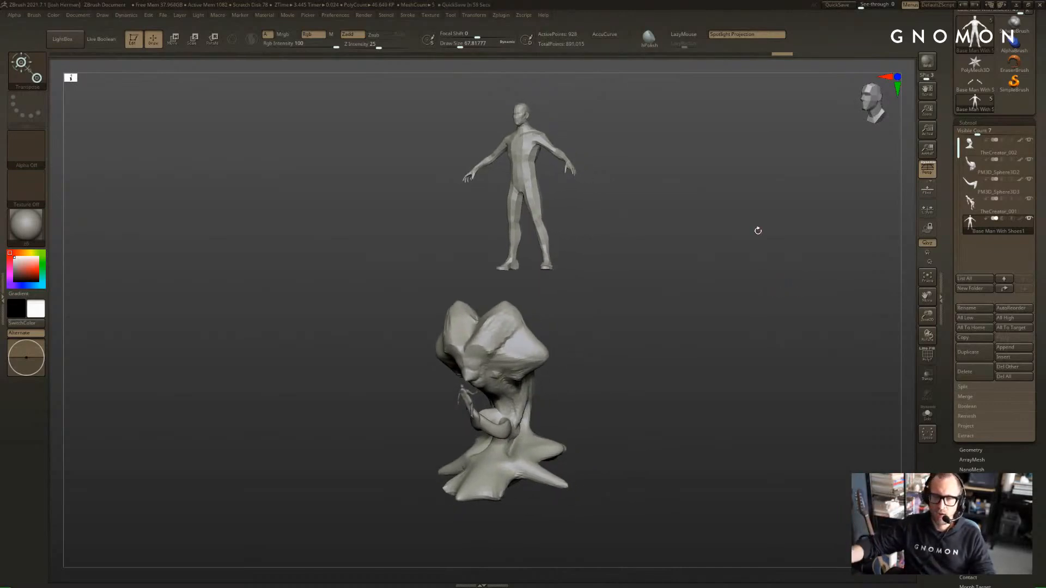
{"action": "left_click_drag", "start_coordinate": [703, 221], "coordinate": [708, 236], "text": "shift"}
{"action": "key", "text": "w"}
{"action": "left_click_drag", "start_coordinate": [678, 158], "coordinate": [684, 162], "text": "shift"}
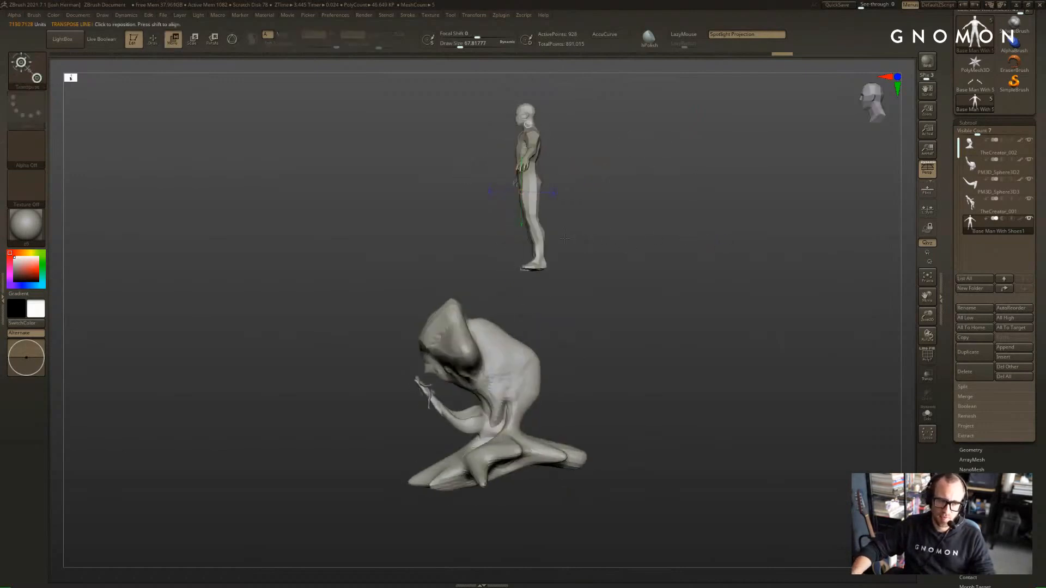
{"action": "left_click_drag", "start_coordinate": [602, 197], "coordinate": [535, 410]}
{"action": "mouse_move", "coordinate": [627, 368]}
{"action": "left_mouse_down", "text": "shift"}
{"action": "mouse_move", "coordinate": [682, 354]}
{"action": "mouse_move", "coordinate": [686, 314]}
{"action": "mouse_move", "coordinate": [676, 343]}
{"action": "left_mouse_up", "text": "shift"}
{"action": "key", "text": "f"}
{"action": "key", "text": "alt+s"}
{"action": "key", "text": "alt+s"}
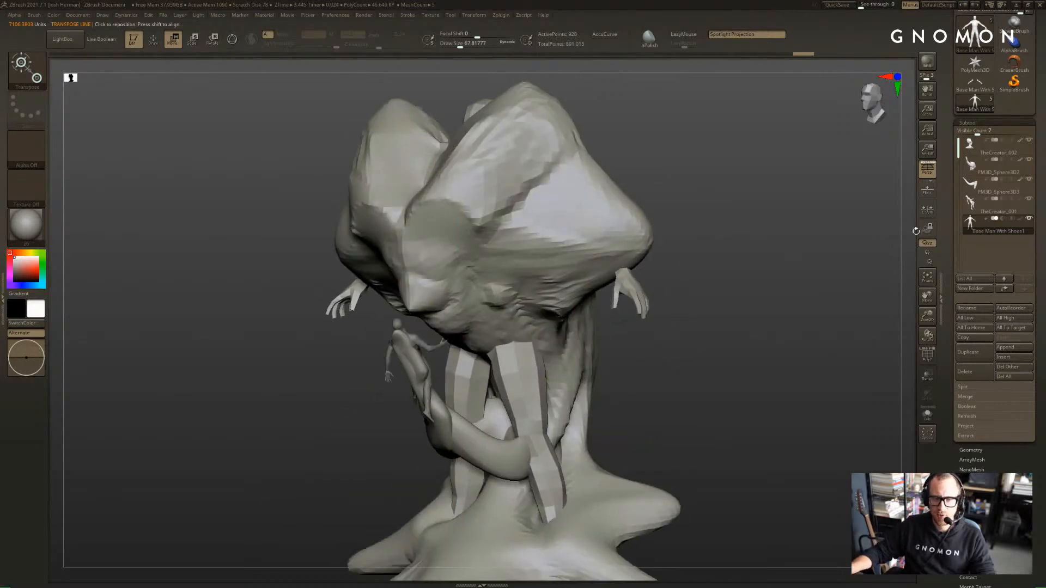
Toggle the base man's visibility to compare the creature with and without it, then reselect the base man subtool
{"action": "key", "text": "Up"}
{"action": "left_click", "coordinate": [1027, 221]}
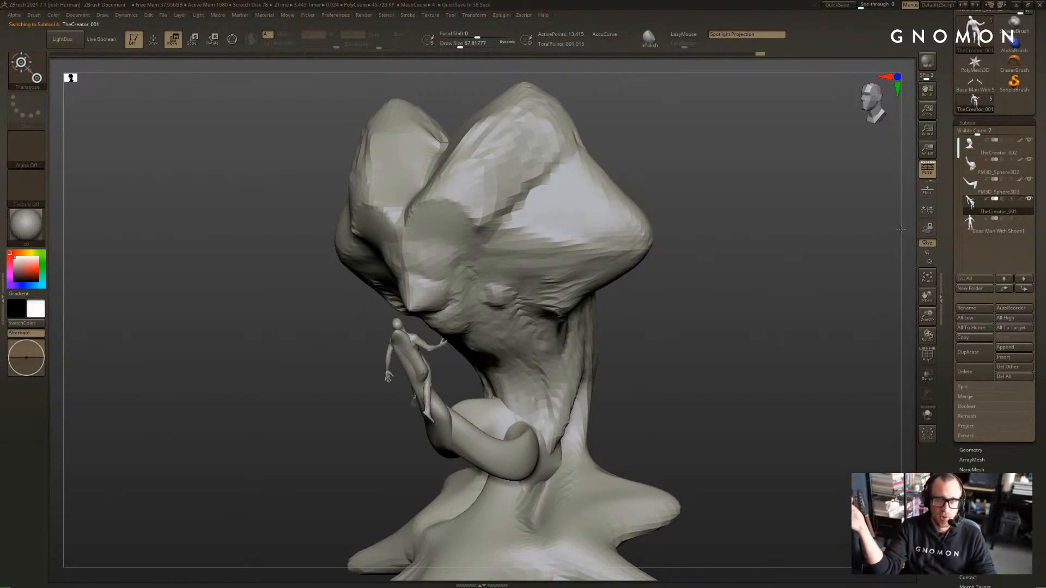
{"action": "left_click_drag", "start_coordinate": [731, 106], "coordinate": [841, 218]}
{"action": "left_click", "coordinate": [974, 225]}
{"action": "left_click_drag", "start_coordinate": [767, 232], "coordinate": [812, 234], "text": "shift"}
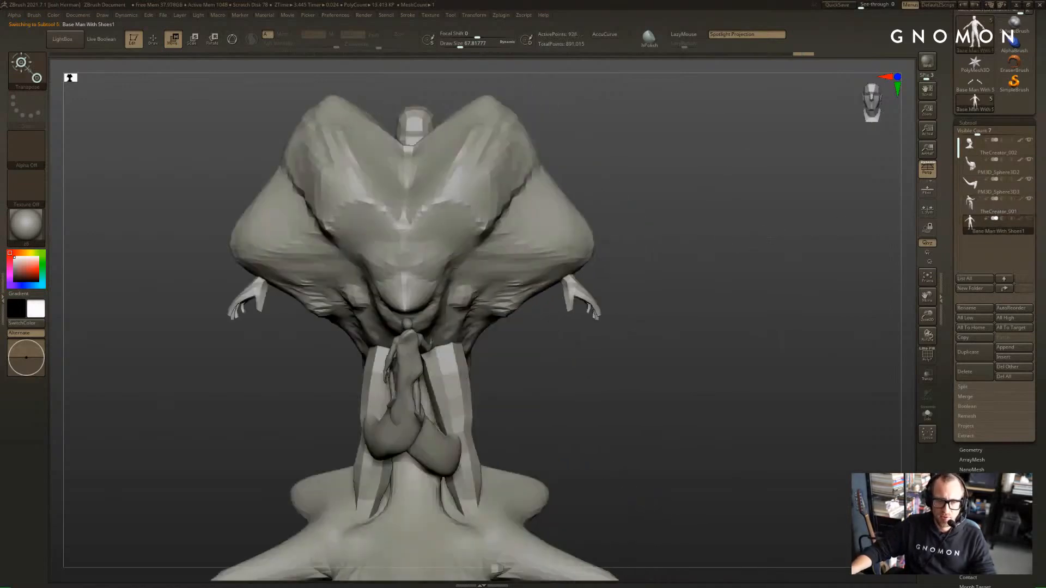
Solo the base man and hide everything except its two arms
{"action": "left_click", "coordinate": [927, 415]}
{"action": "key", "text": "q"}
{"action": "left_click", "coordinate": [489, 238], "text": "ctrl+shift"}
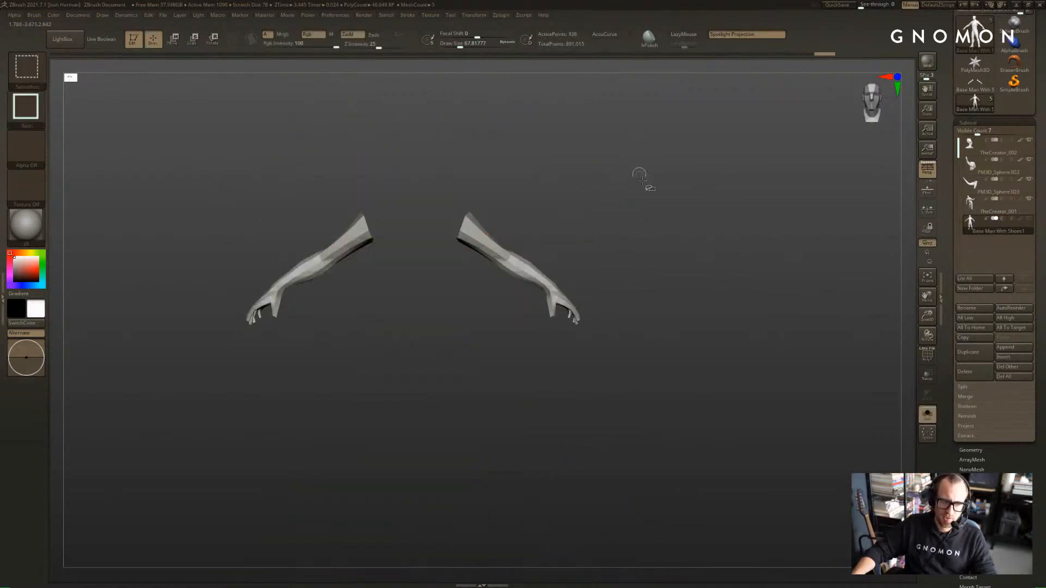
{"action": "key", "text": "w"}
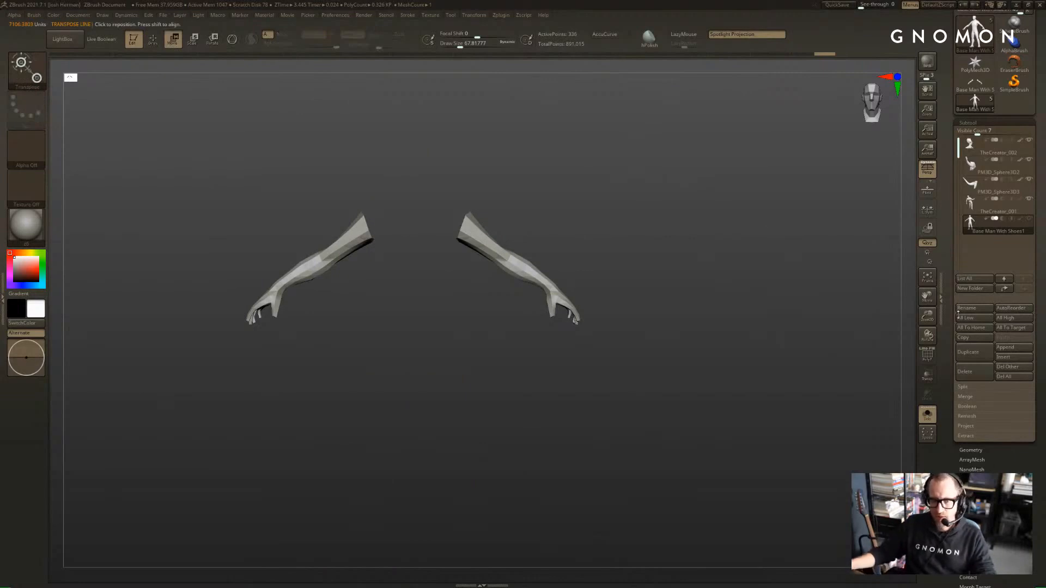
Duplicate the arms subtool as a spare copy and reselect the original pair
{"action": "left_click", "coordinate": [967, 353]}
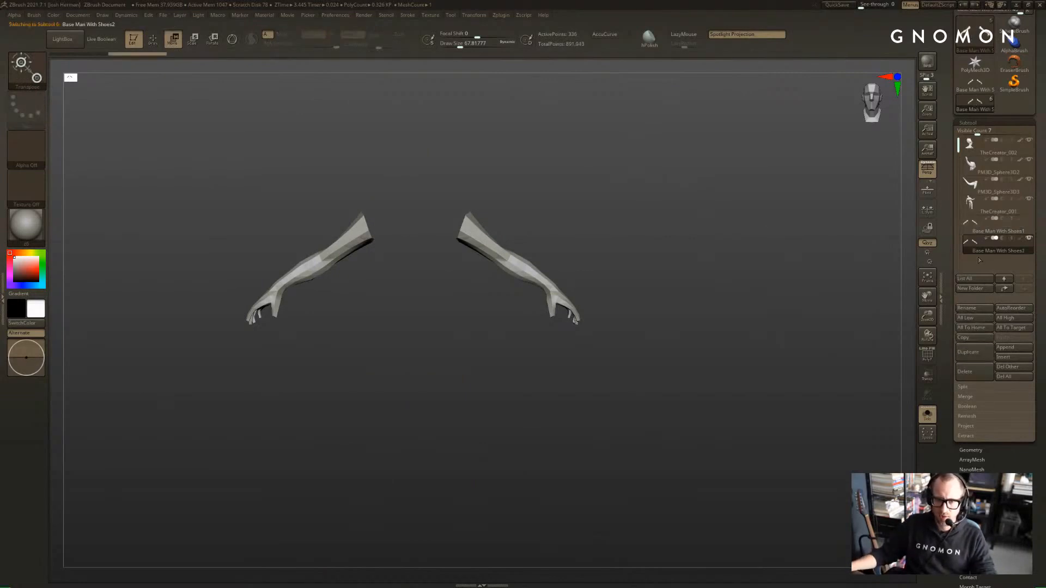
{"action": "left_click", "coordinate": [997, 226]}
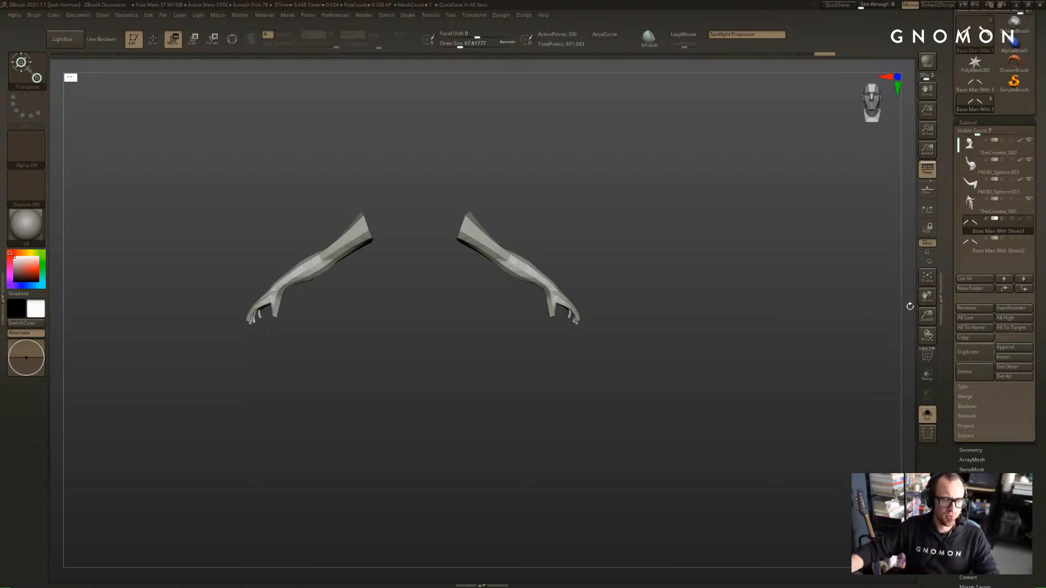
{"action": "mouse_move", "coordinate": [789, 238]}
{"action": "left_mouse_down"}
{"action": "mouse_move", "coordinate": [749, 231]}
{"action": "mouse_move", "coordinate": [770, 226]}
{"action": "mouse_move", "coordinate": [779, 256]}
{"action": "mouse_move", "coordinate": [887, 283]}
{"action": "left_mouse_up"}
{"action": "left_click", "coordinate": [771, 226]}
{"action": "left_click_drag", "start_coordinate": [860, 371], "coordinate": [681, 300], "text": "shift"}
{"action": "left_click", "coordinate": [679, 299]}
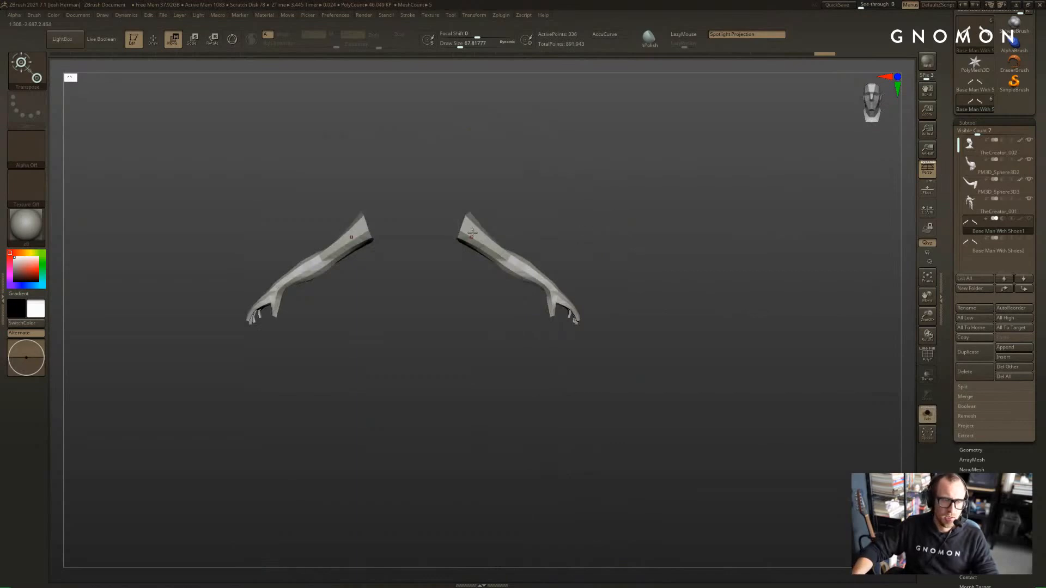
Rotate both arms down around their shoulder ends so they hang almost vertically
{"action": "key", "text": "r"}
{"action": "mouse_move", "coordinate": [459, 230]}
{"action": "left_mouse_down"}
{"action": "mouse_move", "coordinate": [590, 221]}
{"action": "mouse_move", "coordinate": [537, 290]}
{"action": "mouse_move", "coordinate": [496, 259]}
{"action": "mouse_move", "coordinate": [732, 214]}
{"action": "left_mouse_up"}
{"action": "left_click", "coordinate": [494, 258]}
{"action": "key", "text": "w"}
{"action": "mouse_move", "coordinate": [598, 236]}
{"action": "left_mouse_down"}
{"action": "mouse_move", "coordinate": [555, 321]}
{"action": "mouse_move", "coordinate": [564, 337]}
{"action": "mouse_move", "coordinate": [566, 327]}
{"action": "left_mouse_up"}
{"action": "mouse_move", "coordinate": [449, 326]}
{"action": "left_mouse_down"}
{"action": "mouse_move", "coordinate": [596, 386]}
{"action": "mouse_move", "coordinate": [727, 457]}
{"action": "left_mouse_up"}
{"action": "left_click_drag", "start_coordinate": [654, 376], "coordinate": [673, 186], "text": "alt"}
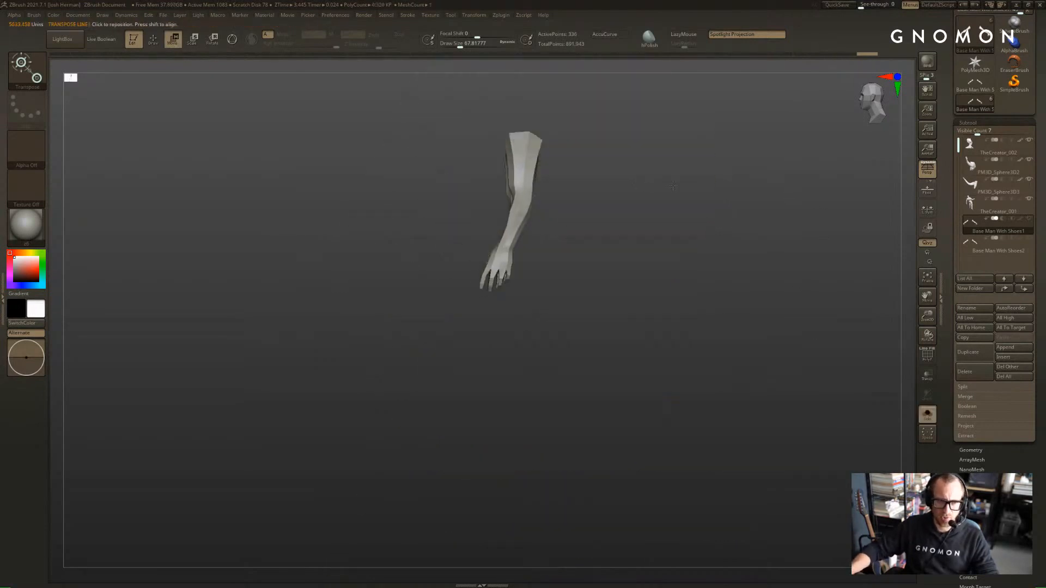
Scale the hanging arms down from their shoulder ends, repeating the same reduction several times
{"action": "key", "text": "e"}
{"action": "left_click_drag", "start_coordinate": [788, 279], "coordinate": [620, 181]}
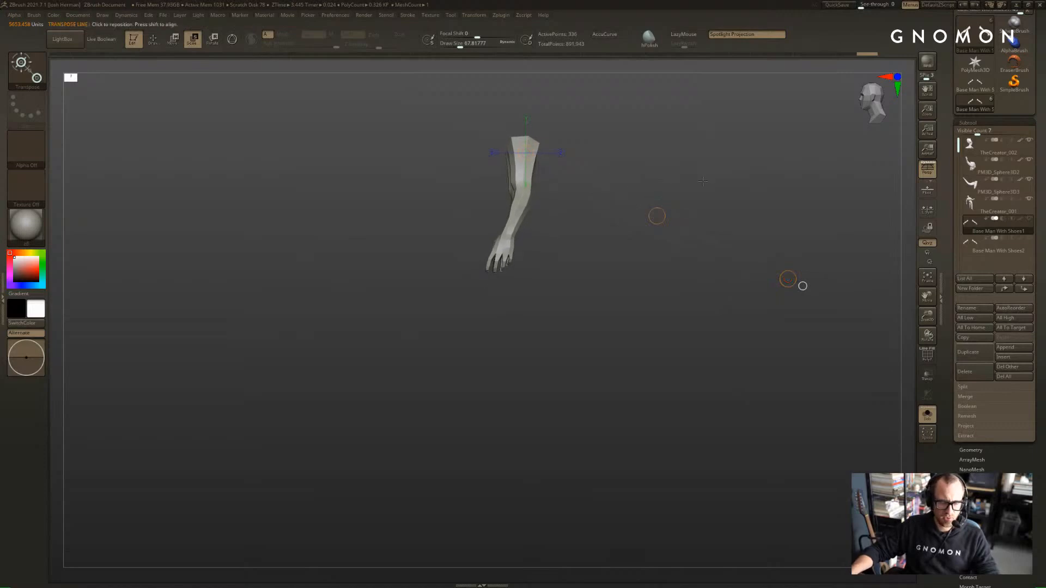
{"action": "key", "text": "1"}
{"action": "key", "text": "1"}
{"action": "key", "text": "1"}
{"action": "key", "text": "1"}
{"action": "key", "text": "1"}
{"action": "key", "text": "1"}
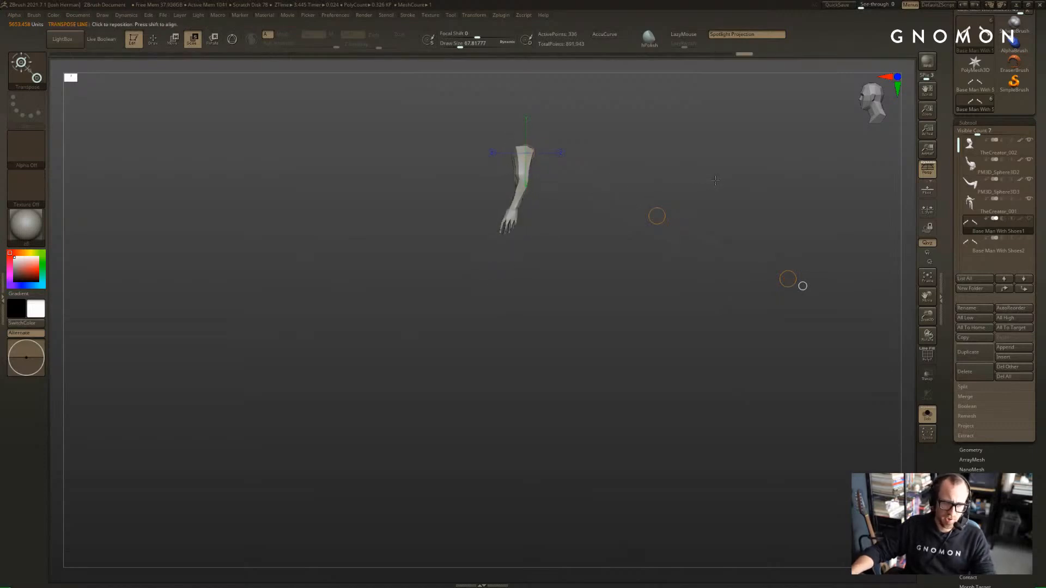
{"action": "left_click_drag", "start_coordinate": [716, 180], "coordinate": [766, 186]}
{"action": "key", "text": "space"}
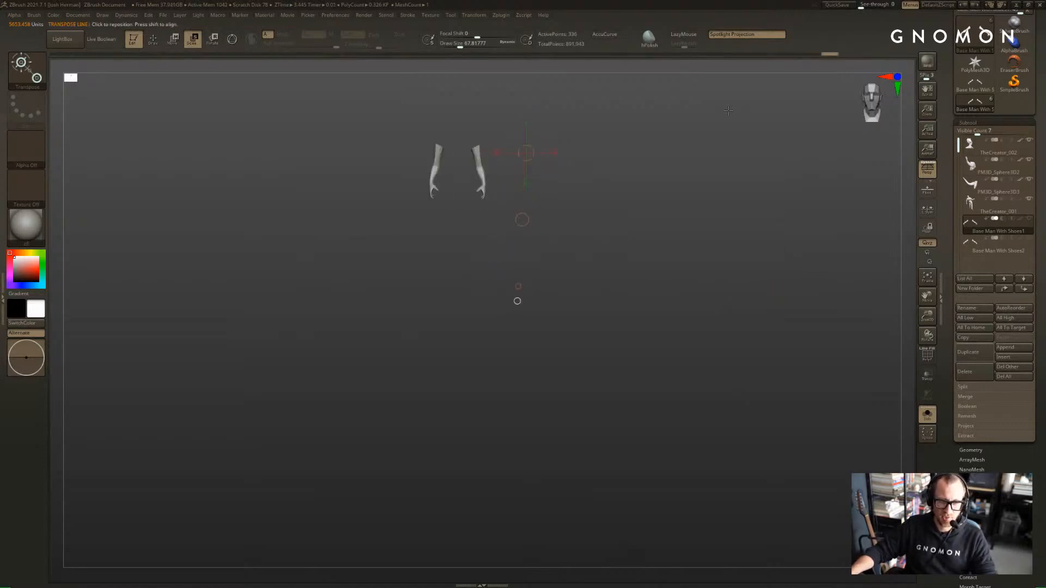
Set a transpose line along the arms and shrink them slightly from the shoulder ends
{"action": "key", "text": "q"}
{"action": "mouse_move", "coordinate": [703, 121]}
{"action": "left_mouse_down", "text": "alt"}
{"action": "mouse_move", "coordinate": [784, 287]}
{"action": "mouse_move", "coordinate": [765, 313]}
{"action": "left_mouse_up", "text": "alt"}
{"action": "key", "text": "r"}
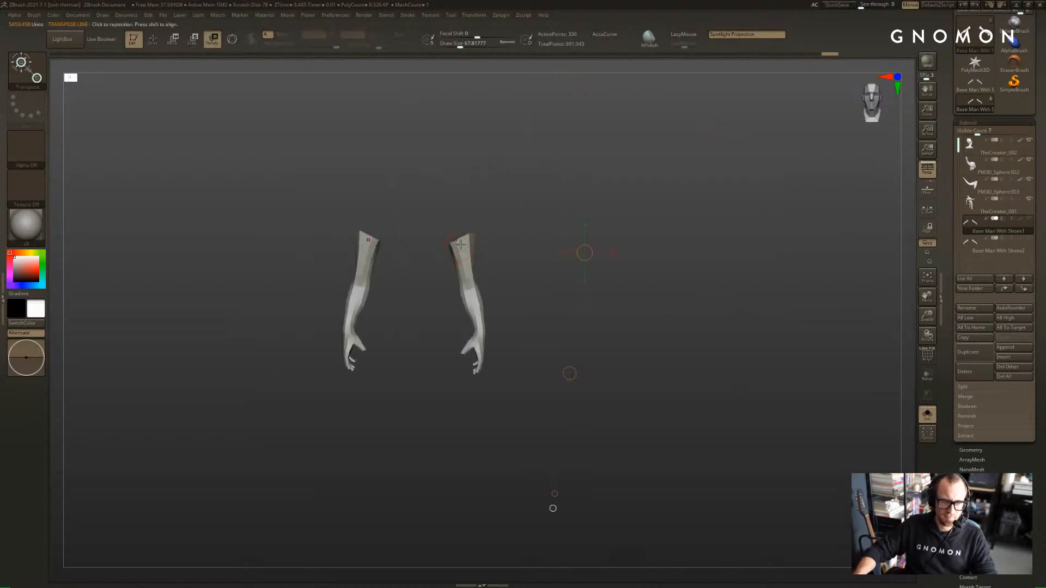
{"action": "mouse_move", "coordinate": [460, 243]}
{"action": "left_mouse_down"}
{"action": "mouse_move", "coordinate": [483, 280]}
{"action": "mouse_move", "coordinate": [487, 453]}
{"action": "left_mouse_up"}
{"action": "left_click_drag", "start_coordinate": [542, 422], "coordinate": [615, 322], "text": "alt"}
{"action": "key", "text": "w"}
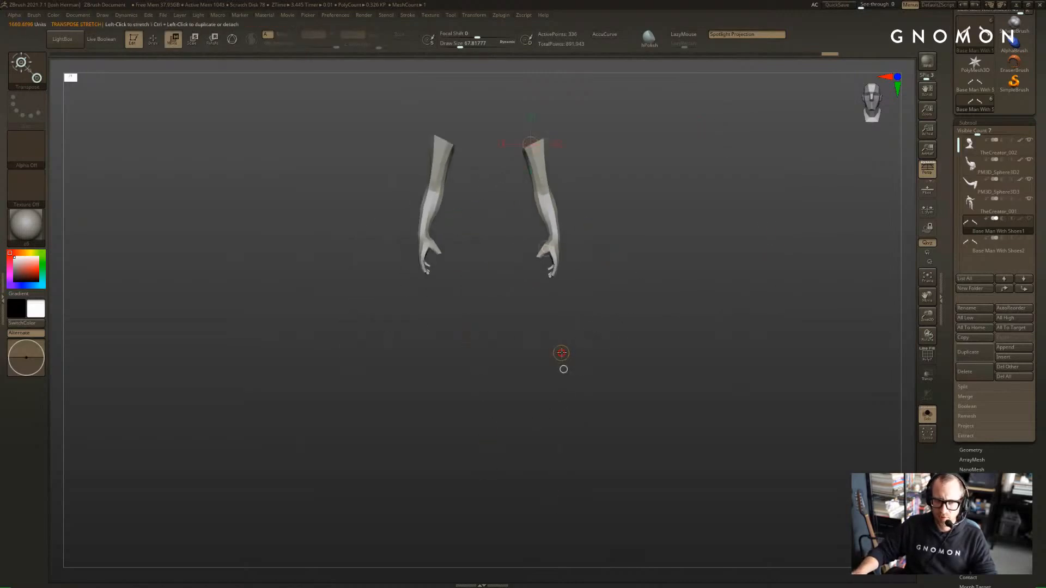
{"action": "left_click_drag", "start_coordinate": [561, 354], "coordinate": [557, 326]}
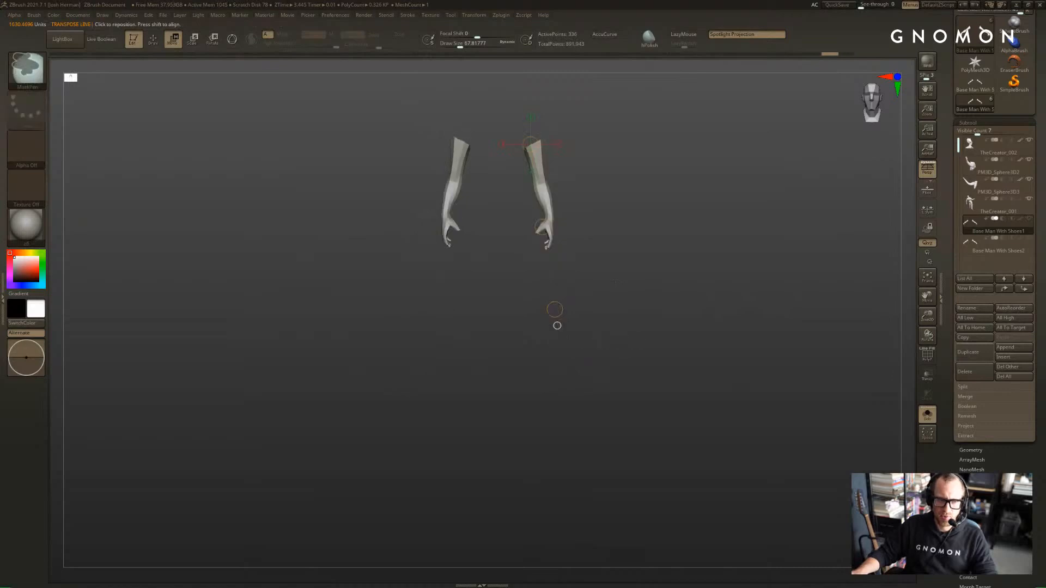
{"action": "left_click_drag", "start_coordinate": [603, 265], "coordinate": [612, 286]}
Try to lengthen the arms by masking their shoulder ends and pulling the unmasked part down
{"action": "left_click_drag", "start_coordinate": [625, 309], "coordinate": [526, 154], "text": "ctrl"}
{"action": "left_click", "coordinate": [594, 184], "text": "ctrl"}
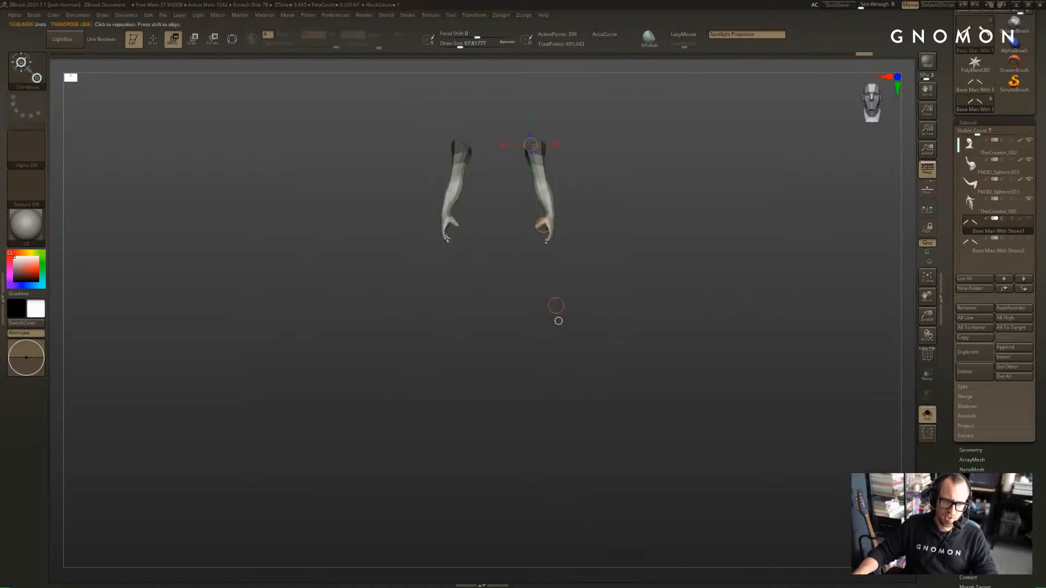
{"action": "key", "text": "shift+d"}
{"action": "left_click_drag", "start_coordinate": [572, 189], "coordinate": [587, 207], "text": "ctrl"}
{"action": "left_click_drag", "start_coordinate": [534, 153], "coordinate": [564, 284]}
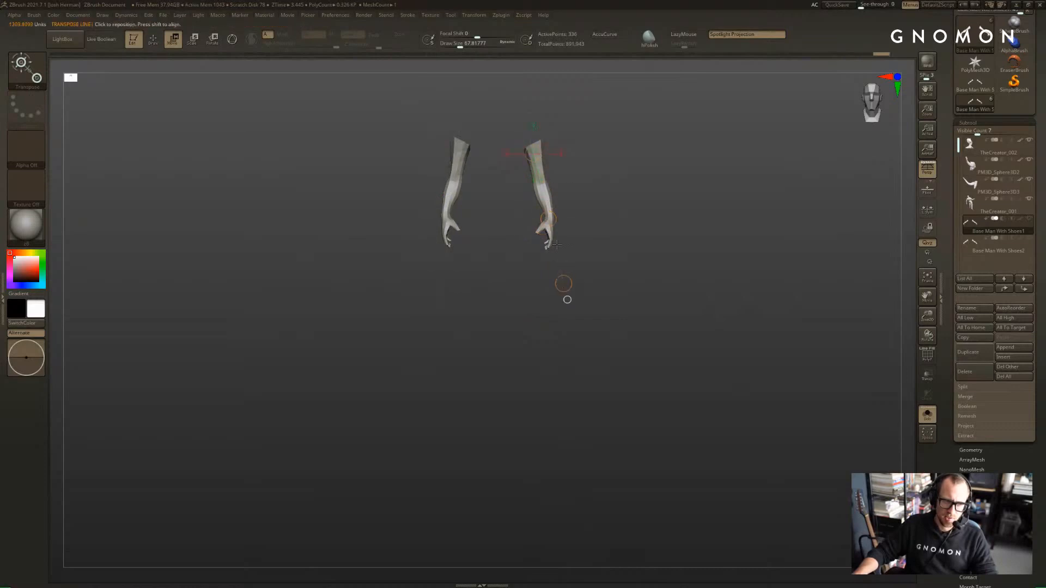
{"action": "left_click_drag", "start_coordinate": [549, 219], "coordinate": [556, 260]}
{"action": "key", "text": "ctrl+z"}
{"action": "left_click_drag", "start_coordinate": [570, 102], "coordinate": [522, 149], "text": "ctrl"}
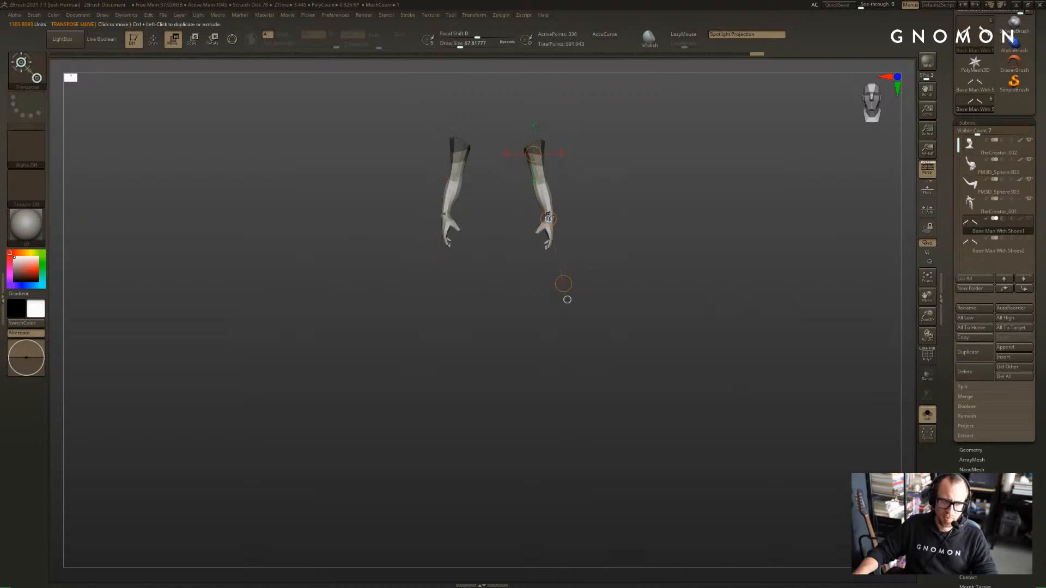
{"action": "left_click_drag", "start_coordinate": [548, 219], "coordinate": [561, 243]}
{"action": "key", "text": "ctrl+z"}
Lengthen the upper arms by masking the shoulder ends with a softened mask and moving the rest of the arms down
{"action": "left_click", "coordinate": [581, 225], "text": "ctrl"}
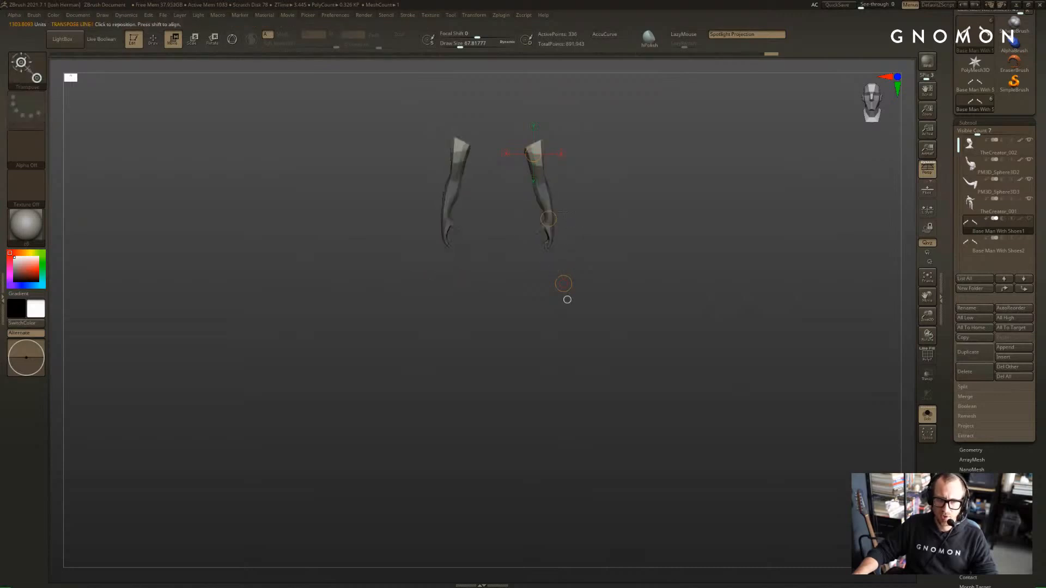
{"action": "key", "text": "q"}
{"action": "key", "text": "s"}
{"action": "left_click", "coordinate": [548, 209], "text": "ctrl"}
{"action": "left_click_drag", "start_coordinate": [575, 202], "coordinate": [560, 268]}
{"action": "key", "text": "w"}
{"action": "left_click", "coordinate": [576, 195], "text": "ctrl"}
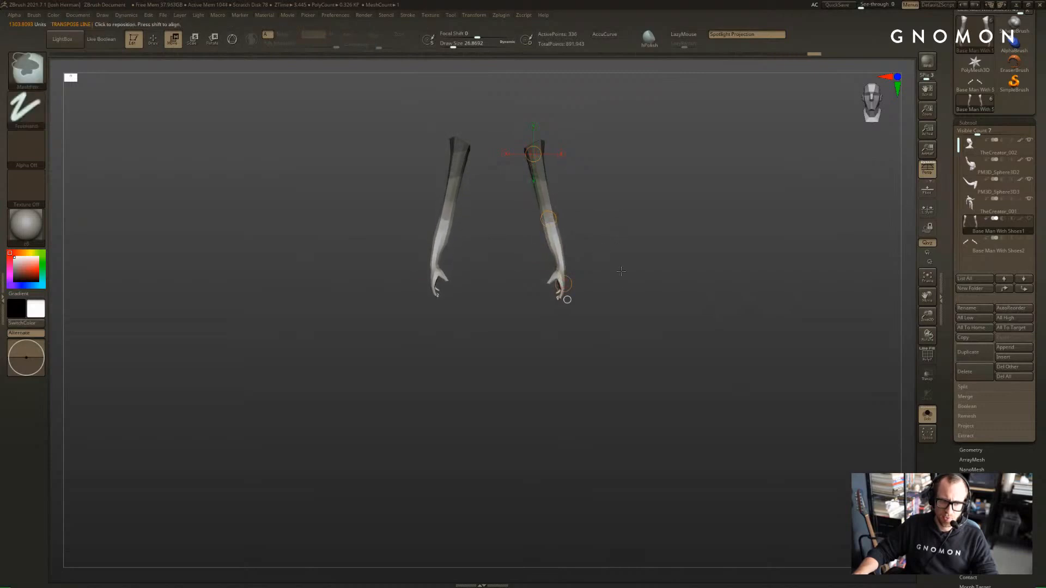
Mask both upper arms to just below the elbows, leaving the forearms and hands free
{"action": "left_click_drag", "start_coordinate": [627, 256], "coordinate": [525, 351], "text": "ctrl"}
{"action": "left_click", "coordinate": [525, 351], "text": "ctrl"}
{"action": "left_click_drag", "start_coordinate": [577, 262], "coordinate": [561, 249]}
{"action": "key", "text": "q"}
{"action": "key", "text": "s"}
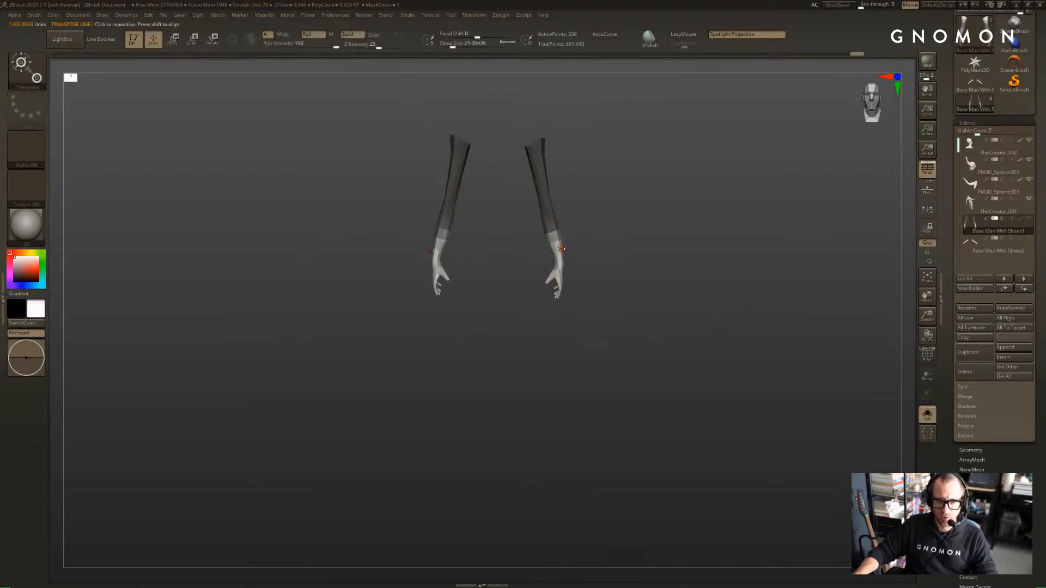
{"action": "left_click", "coordinate": [555, 240], "text": "ctrl"}
{"action": "left_click", "coordinate": [585, 249], "text": "ctrl"}
{"action": "key", "text": "w"}
{"action": "left_click_drag", "start_coordinate": [573, 110], "coordinate": [545, 221], "text": "ctrl"}
{"action": "left_click_drag", "start_coordinate": [593, 233], "coordinate": [541, 353], "text": "ctrl"}
{"action": "key", "text": "ctrl+z"}
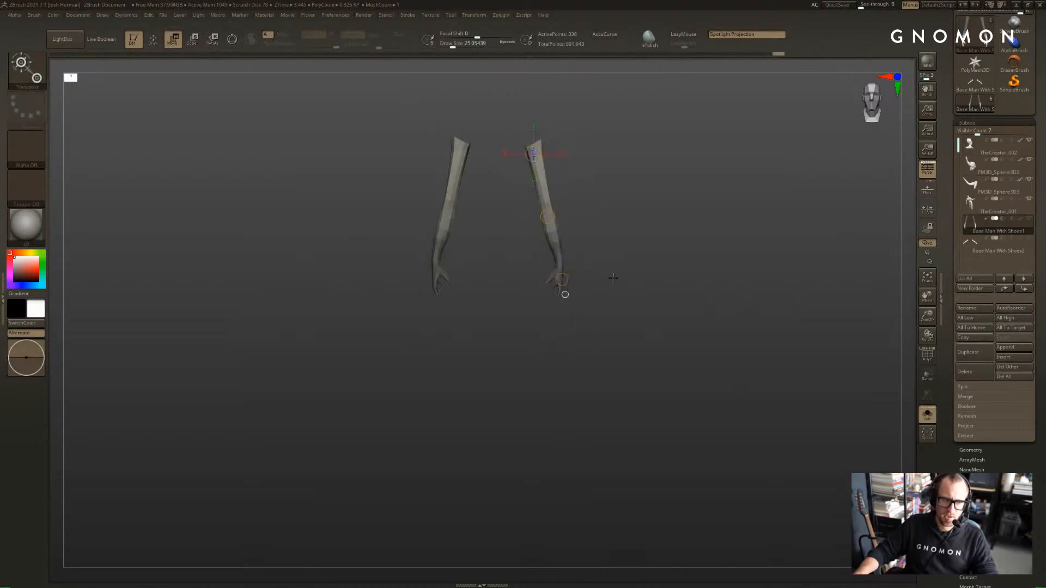
{"action": "left_click", "coordinate": [583, 257], "text": "ctrl"}
{"action": "left_click_drag", "start_coordinate": [584, 258], "coordinate": [577, 252]}
Stretch the unmasked forearms and hands downward along a transpose line drawn from the elbow
{"action": "left_click_drag", "start_coordinate": [551, 202], "coordinate": [542, 154]}
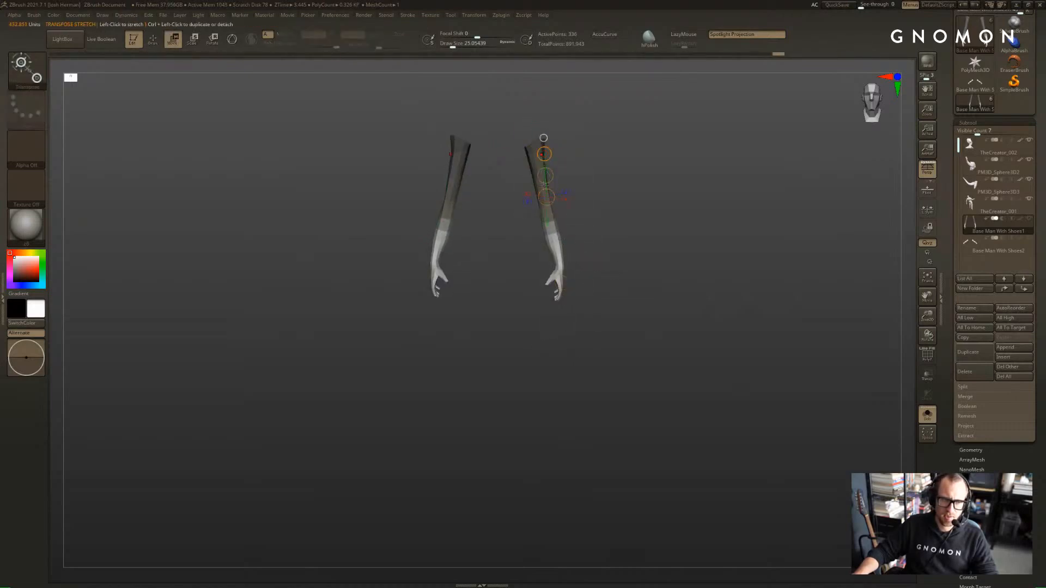
{"action": "left_click_drag", "start_coordinate": [557, 232], "coordinate": [580, 322]}
{"action": "mouse_move", "coordinate": [568, 278]}
{"action": "left_mouse_down"}
{"action": "mouse_move", "coordinate": [579, 313]}
{"action": "mouse_move", "coordinate": [569, 279]}
{"action": "left_mouse_up"}
{"action": "left_click_drag", "start_coordinate": [581, 178], "coordinate": [527, 253], "text": "ctrl"}
{"action": "left_click", "coordinate": [563, 265], "text": "ctrl"}
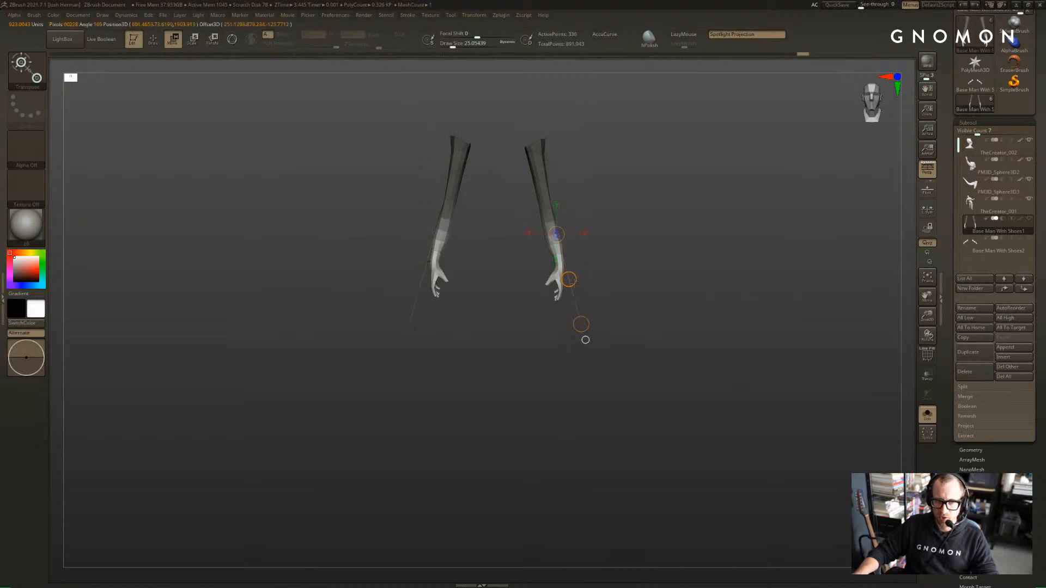
{"action": "mouse_move", "coordinate": [570, 279]}
{"action": "left_mouse_down"}
{"action": "mouse_move", "coordinate": [581, 326]}
{"action": "mouse_move", "coordinate": [570, 298]}
{"action": "mouse_move", "coordinate": [576, 316]}
{"action": "mouse_move", "coordinate": [625, 349]}
{"action": "left_mouse_up"}
Mask the arms down to the wrists and move the hands down to extend the forearms further
{"action": "left_click_drag", "start_coordinate": [626, 371], "coordinate": [527, 281], "text": "ctrl"}
{"action": "left_click", "coordinate": [610, 263], "text": "ctrl"}
{"action": "key", "text": "q"}
{"action": "left_click", "coordinate": [562, 274], "text": "ctrl"}
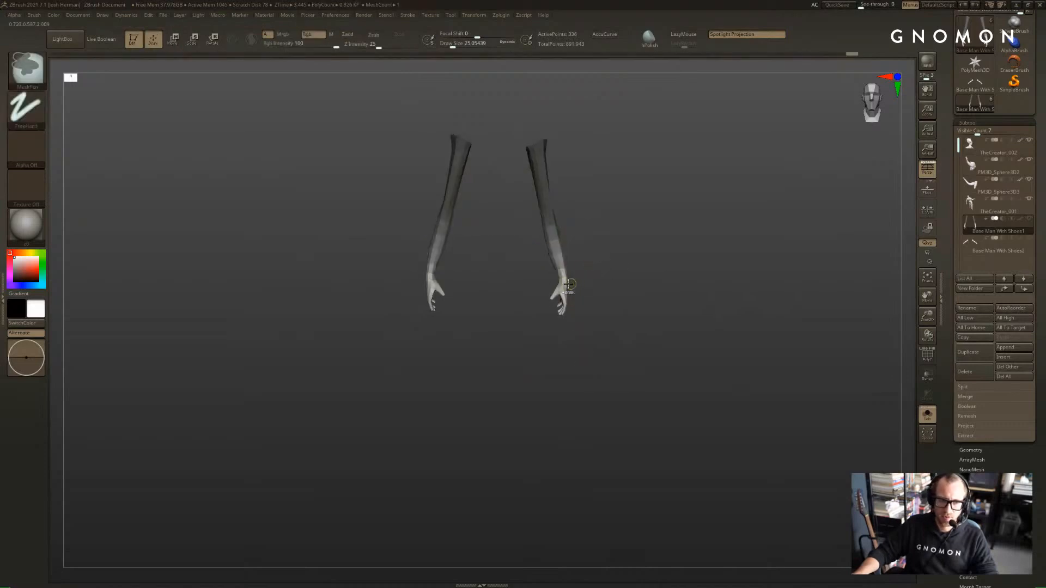
{"action": "key", "text": "w"}
{"action": "left_click_drag", "start_coordinate": [559, 253], "coordinate": [579, 314]}
{"action": "left_click_drag", "start_coordinate": [687, 280], "coordinate": [521, 333]}
{"action": "key", "text": "ctrl+z"}
{"action": "key", "text": "ctrl+shift+z"}
Adjust the lengthened arms' rotation and bring the creature and the figure back into view around them
{"action": "key", "text": "r"}
{"action": "left_click_drag", "start_coordinate": [489, 337], "coordinate": [486, 364]}
{"action": "left_click_drag", "start_coordinate": [548, 357], "coordinate": [559, 381]}
{"action": "mouse_move", "coordinate": [565, 273]}
{"action": "left_mouse_down", "text": "ctrl"}
{"action": "mouse_move", "coordinate": [581, 248]}
{"action": "mouse_move", "coordinate": [584, 297]}
{"action": "mouse_move", "coordinate": [622, 286]}
{"action": "mouse_move", "coordinate": [595, 257]}
{"action": "left_mouse_up", "text": "ctrl"}
{"action": "key", "text": "q"}
{"action": "key", "text": "s"}
{"action": "left_click", "coordinate": [603, 291]}
{"action": "left_click_drag", "start_coordinate": [577, 327], "coordinate": [594, 316]}
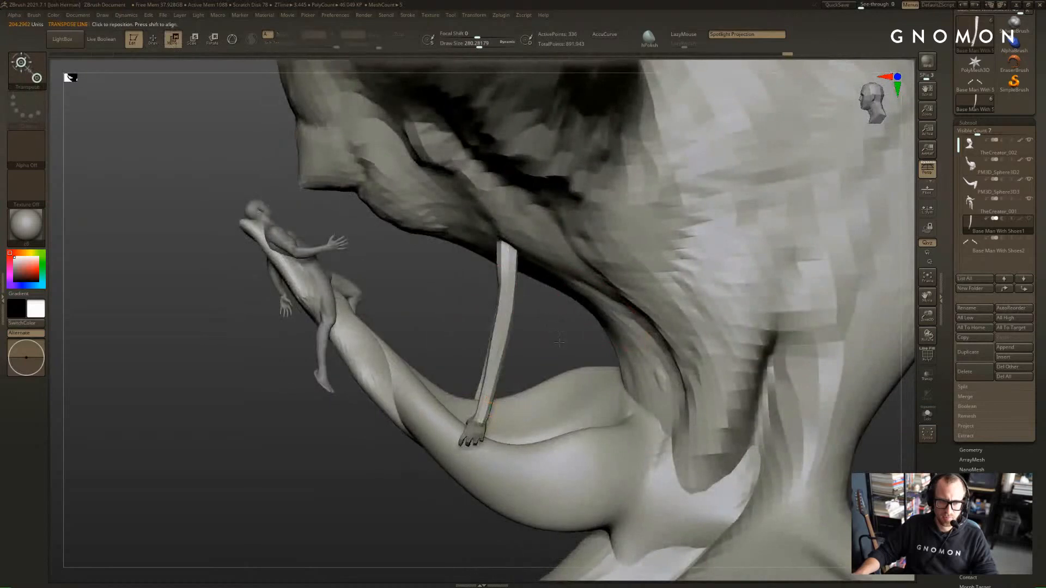
Move the arms forward beneath the creature's face so the hands reach the curved limb supporting the figure
{"action": "mouse_move", "coordinate": [560, 342]}
{"action": "left_mouse_down", "text": "alt"}
{"action": "mouse_move", "coordinate": [558, 321]}
{"action": "mouse_move", "coordinate": [645, 322]}
{"action": "left_mouse_up", "text": "alt"}
{"action": "left_click_drag", "start_coordinate": [471, 294], "coordinate": [602, 398]}
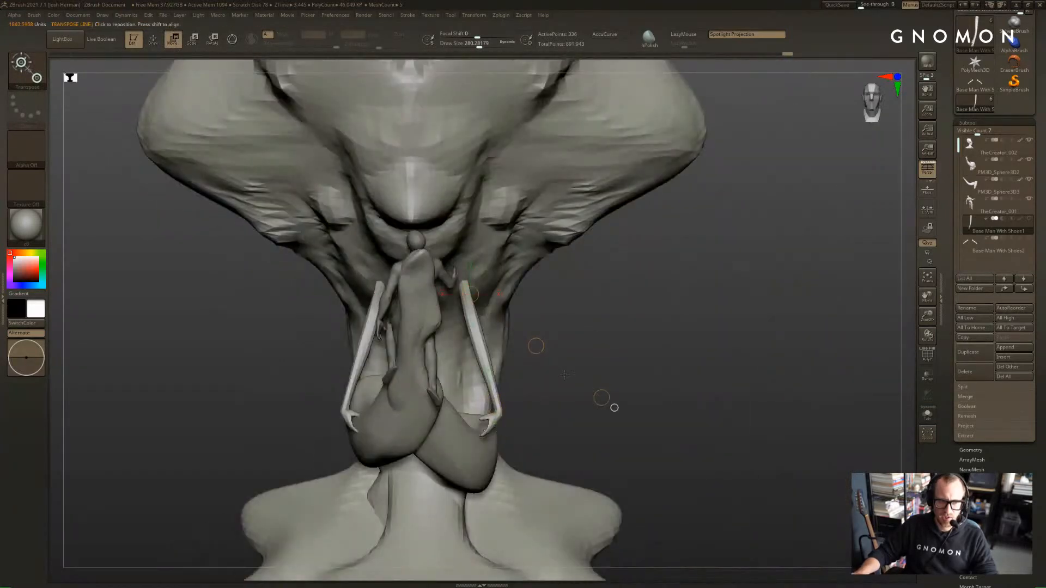
{"action": "left_click_drag", "start_coordinate": [539, 343], "coordinate": [623, 272]}
{"action": "left_click_drag", "start_coordinate": [700, 271], "coordinate": [578, 277]}
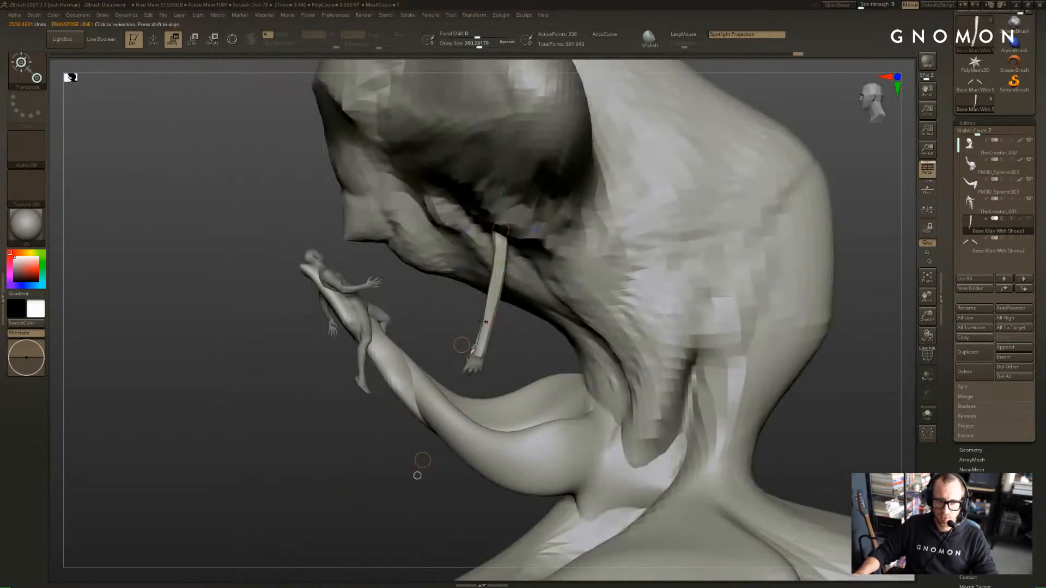
{"action": "left_click_drag", "start_coordinate": [465, 341], "coordinate": [416, 384]}
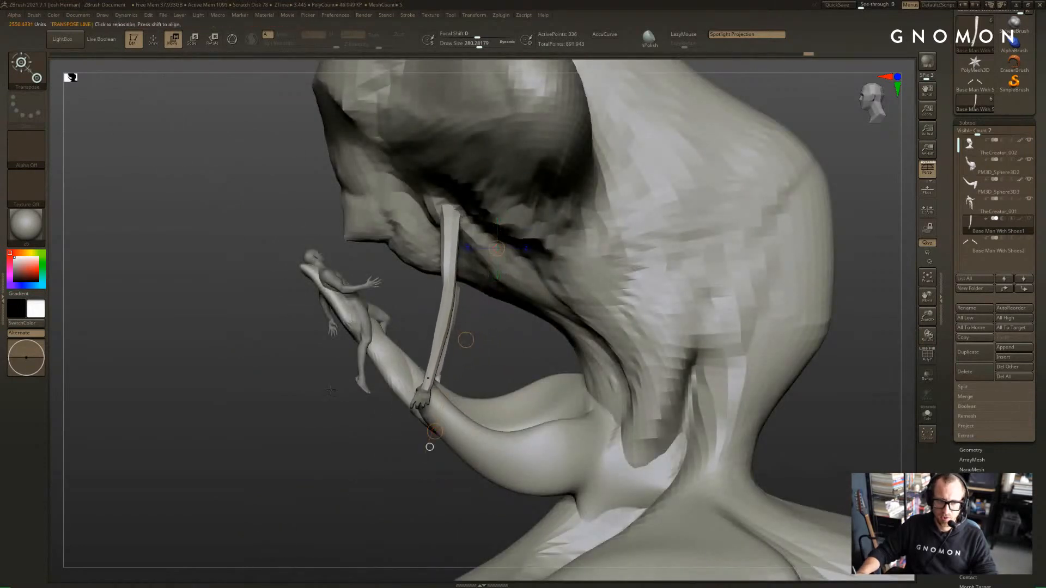
{"action": "left_click_drag", "start_coordinate": [267, 409], "coordinate": [169, 411]}
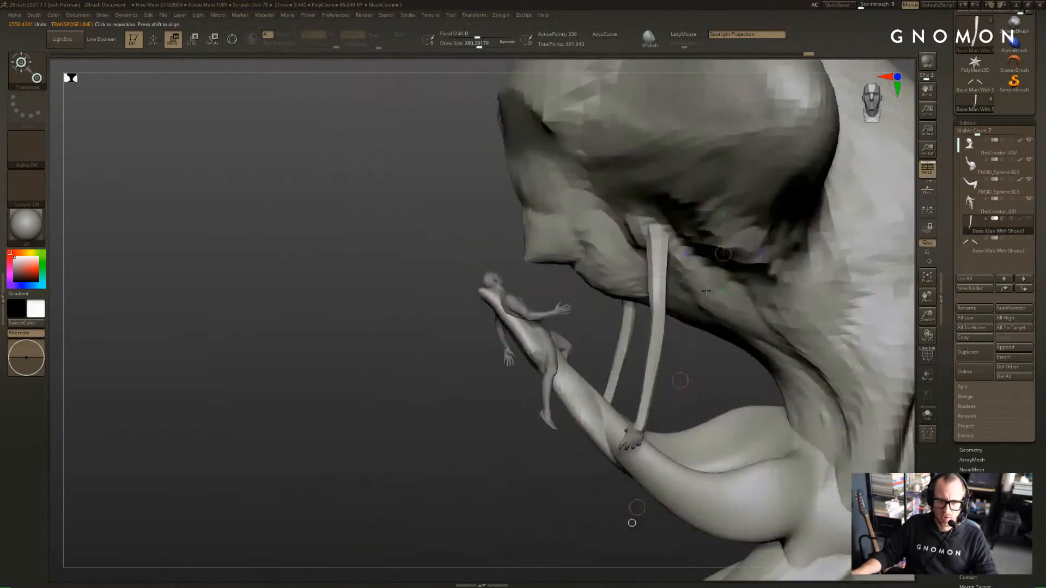
{"action": "left_click_drag", "start_coordinate": [611, 333], "coordinate": [499, 348], "text": "alt"}
{"action": "left_click_drag", "start_coordinate": [603, 371], "coordinate": [573, 372]}
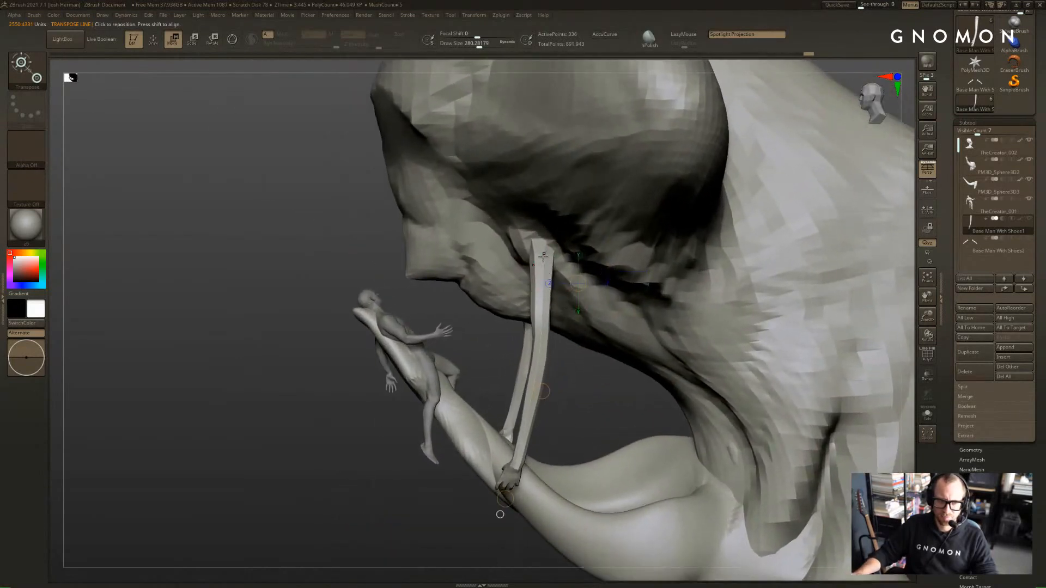
Try rotating the arms back around their shoulder ends, checking the pose against the sketch in Photoshop
{"action": "key", "text": "r"}
{"action": "left_click_drag", "start_coordinate": [547, 236], "coordinate": [496, 347]}
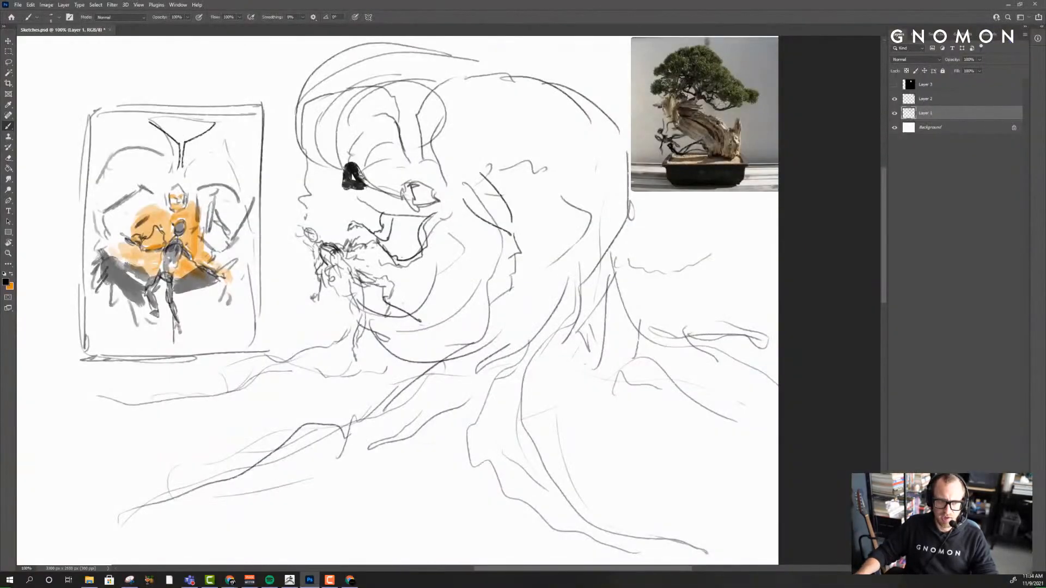
{"action": "key", "text": "ctrl+z"}
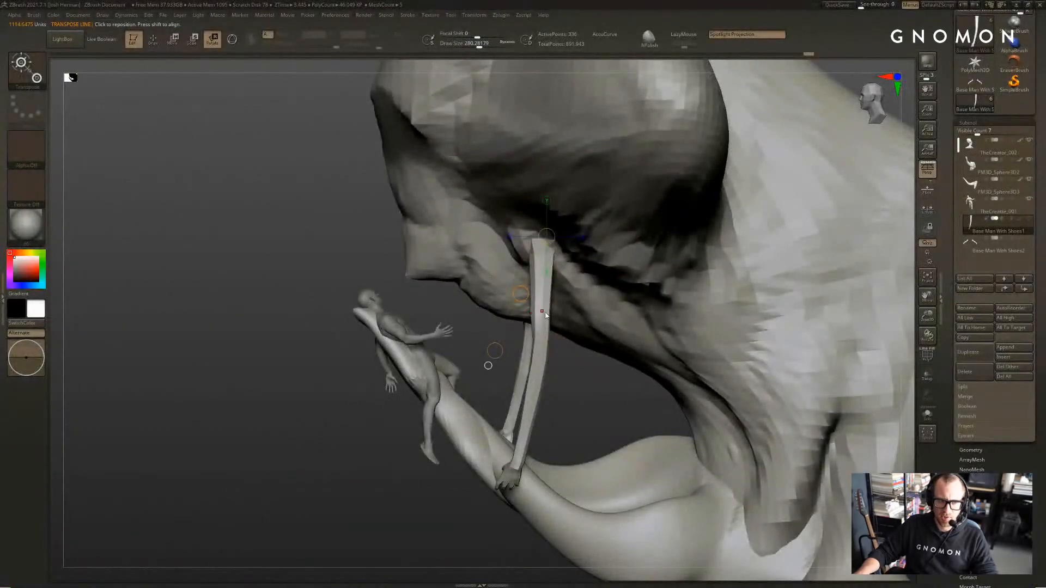
{"action": "left_click_drag", "start_coordinate": [549, 348], "coordinate": [549, 349]}
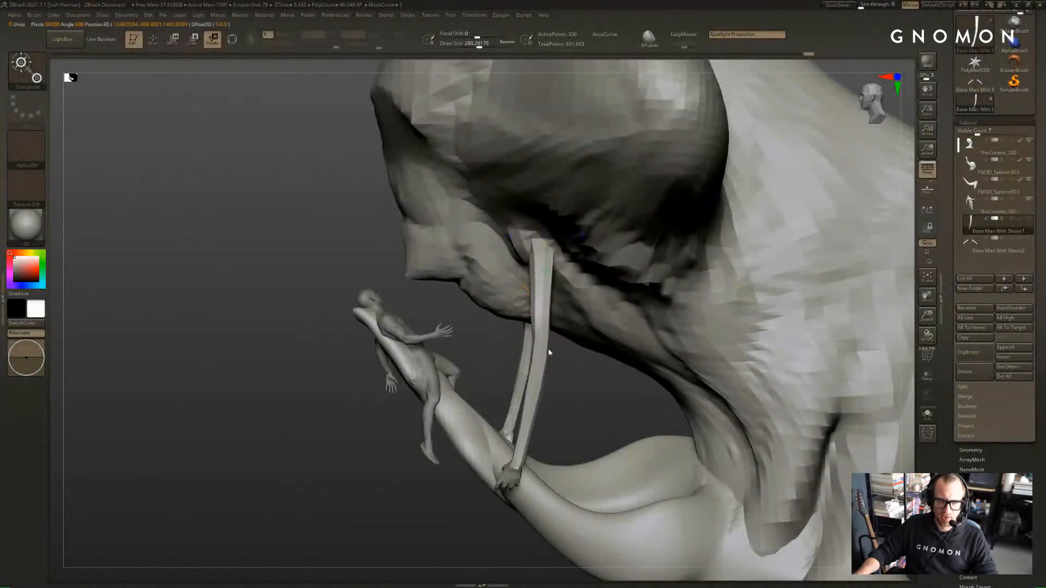
{"action": "left_click_drag", "start_coordinate": [543, 250], "coordinate": [561, 385]}
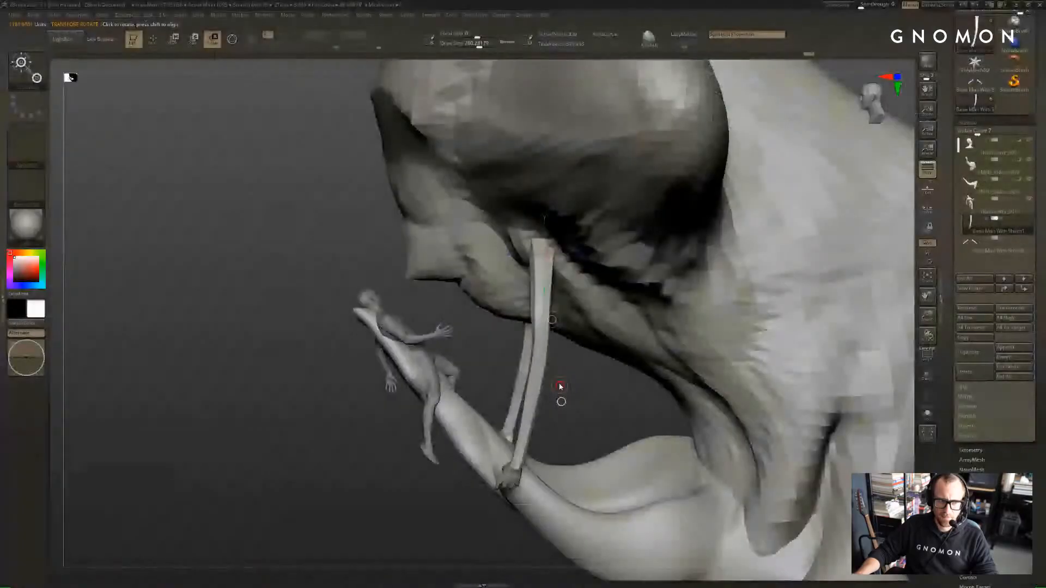
{"action": "left_click_drag", "start_coordinate": [560, 387], "coordinate": [604, 364]}
{"action": "mouse_move", "coordinate": [538, 243]}
{"action": "left_mouse_down"}
{"action": "mouse_move", "coordinate": [574, 326]}
{"action": "mouse_move", "coordinate": [505, 286]}
{"action": "mouse_move", "coordinate": [477, 240]}
{"action": "mouse_move", "coordinate": [524, 368]}
{"action": "mouse_move", "coordinate": [560, 401]}
{"action": "mouse_move", "coordinate": [590, 400]}
{"action": "mouse_move", "coordinate": [530, 416]}
{"action": "mouse_move", "coordinate": [525, 398]}
{"action": "mouse_move", "coordinate": [572, 397]}
{"action": "mouse_move", "coordinate": [494, 385]}
{"action": "left_mouse_up"}
{"action": "key", "text": "q"}
{"action": "key", "text": "ctrl+z"}
{"action": "key", "text": "w"}
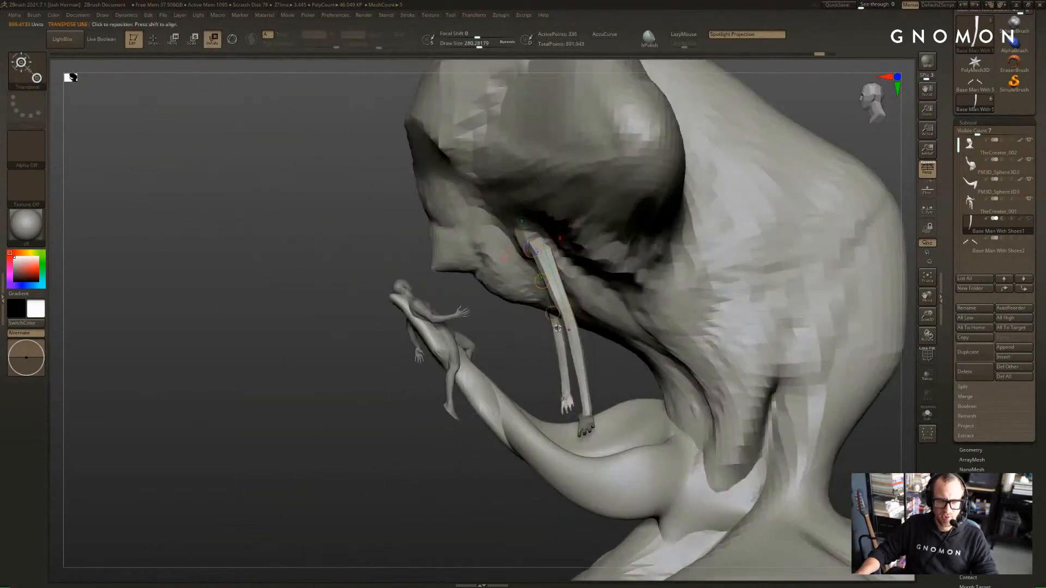
Rotate the arms forward around their shoulder ends so they reach toward the human figure, and undo the extra move
{"action": "left_click_drag", "start_coordinate": [553, 314], "coordinate": [478, 289]}
{"action": "key", "text": "w"}
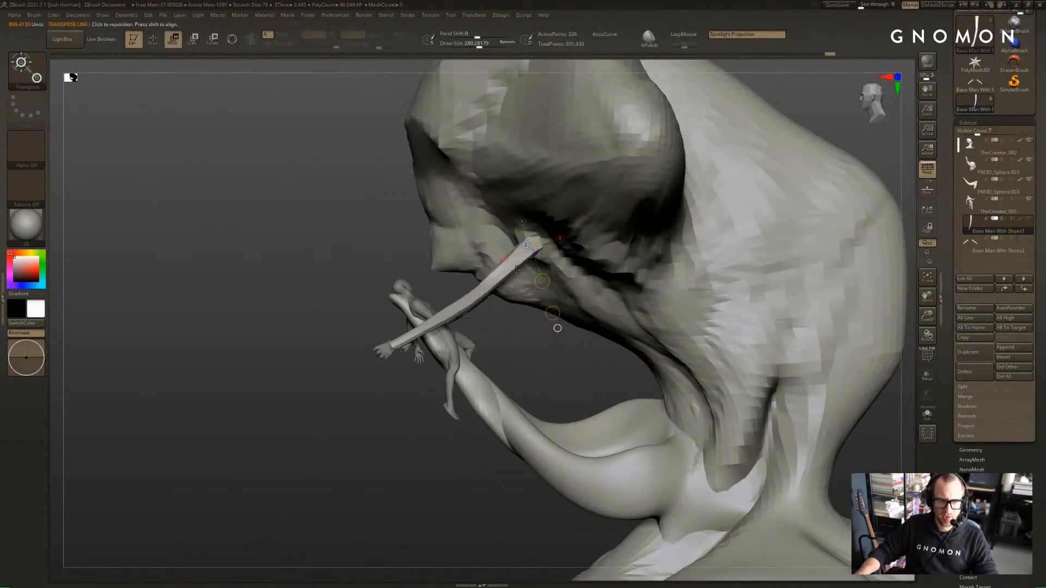
{"action": "left_click_drag", "start_coordinate": [542, 281], "coordinate": [548, 324]}
{"action": "key", "text": "ctrl+z"}
Bend the arms at the elbows so the forearms and hands extend toward the human figure
{"action": "left_click_drag", "start_coordinate": [565, 382], "coordinate": [598, 397]}
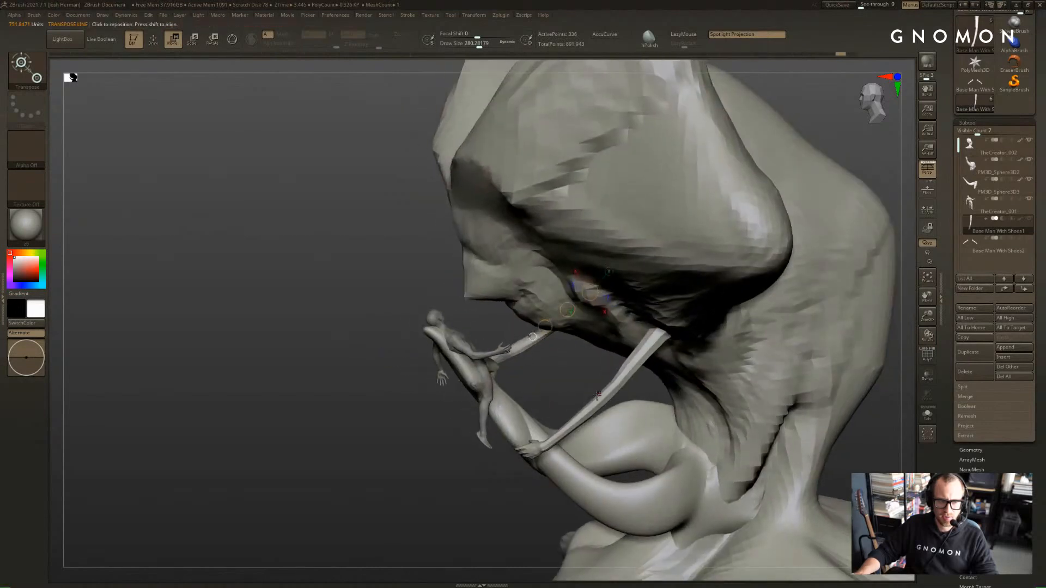
{"action": "mouse_move", "coordinate": [664, 323]}
{"action": "left_mouse_down"}
{"action": "mouse_move", "coordinate": [607, 396]}
{"action": "mouse_move", "coordinate": [635, 291]}
{"action": "mouse_move", "coordinate": [618, 267]}
{"action": "mouse_move", "coordinate": [549, 293]}
{"action": "mouse_move", "coordinate": [562, 291]}
{"action": "left_mouse_up"}
{"action": "key", "text": "r"}
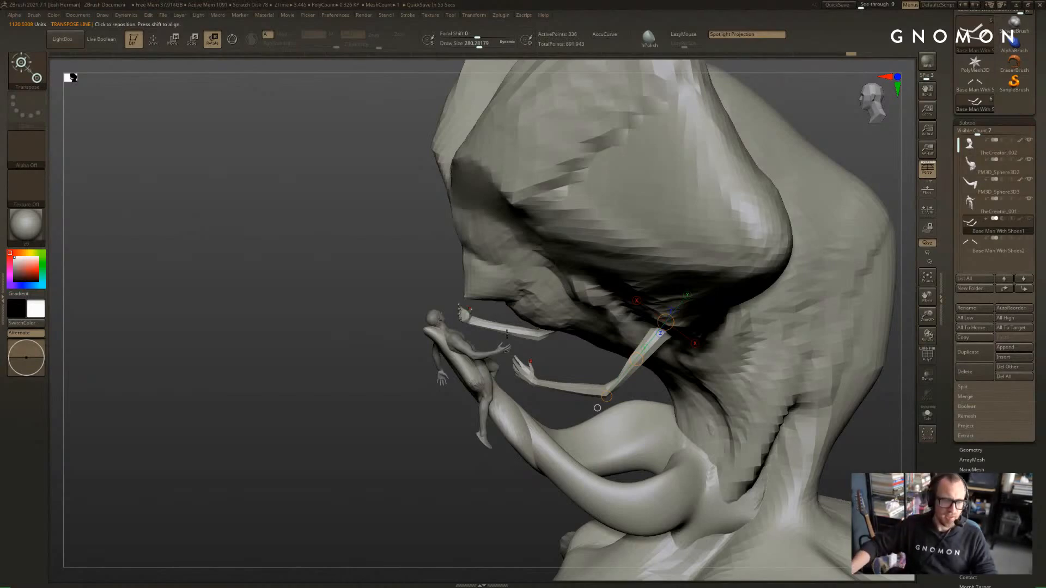
{"action": "left_click_drag", "start_coordinate": [365, 401], "coordinate": [387, 386]}
{"action": "key", "text": "q"}
{"action": "left_click_drag", "start_coordinate": [497, 369], "coordinate": [475, 364]}
{"action": "key", "text": "r"}
{"action": "left_click_drag", "start_coordinate": [441, 309], "coordinate": [397, 294]}
{"action": "left_click_drag", "start_coordinate": [360, 344], "coordinate": [417, 240]}
Isolate the arms and mask the upper arms, leaving the forearms and hands free for posing
{"action": "key", "text": "s"}
{"action": "left_click_drag", "start_coordinate": [314, 392], "coordinate": [394, 292]}
{"action": "left_click_drag", "start_coordinate": [370, 337], "coordinate": [483, 413], "text": "ctrl"}
{"action": "key", "text": "shift+f"}
{"action": "key", "text": "shift+f"}
{"action": "key", "text": "ctrl+i"}
{"action": "left_click", "coordinate": [538, 387], "text": "ctrl"}
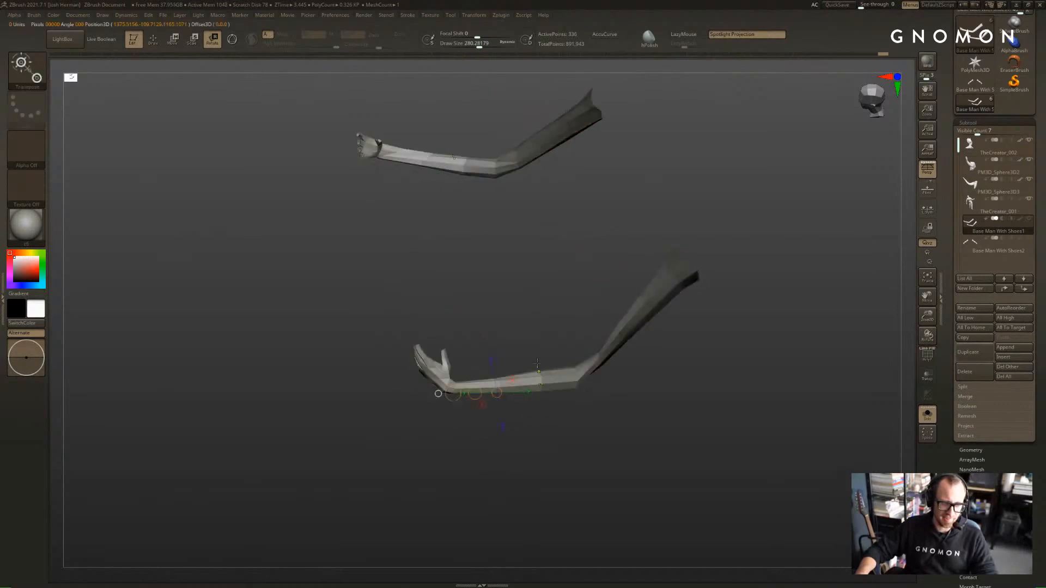
Rotate the forearms around the elbows so they bend more, checking the pose beside the human figure
{"action": "left_click_drag", "start_coordinate": [522, 284], "coordinate": [523, 299], "text": "shift"}
{"action": "key", "text": "q"}
{"action": "key", "text": "r"}
{"action": "left_click_drag", "start_coordinate": [581, 357], "coordinate": [554, 359]}
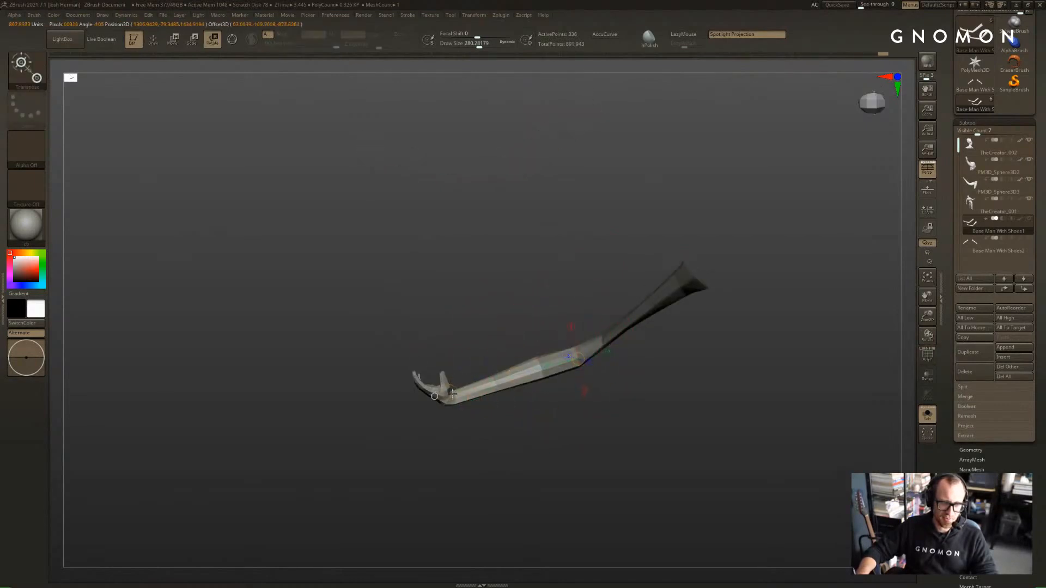
{"action": "left_click_drag", "start_coordinate": [453, 394], "coordinate": [444, 395]}
{"action": "left_click_drag", "start_coordinate": [439, 430], "coordinate": [510, 359]}
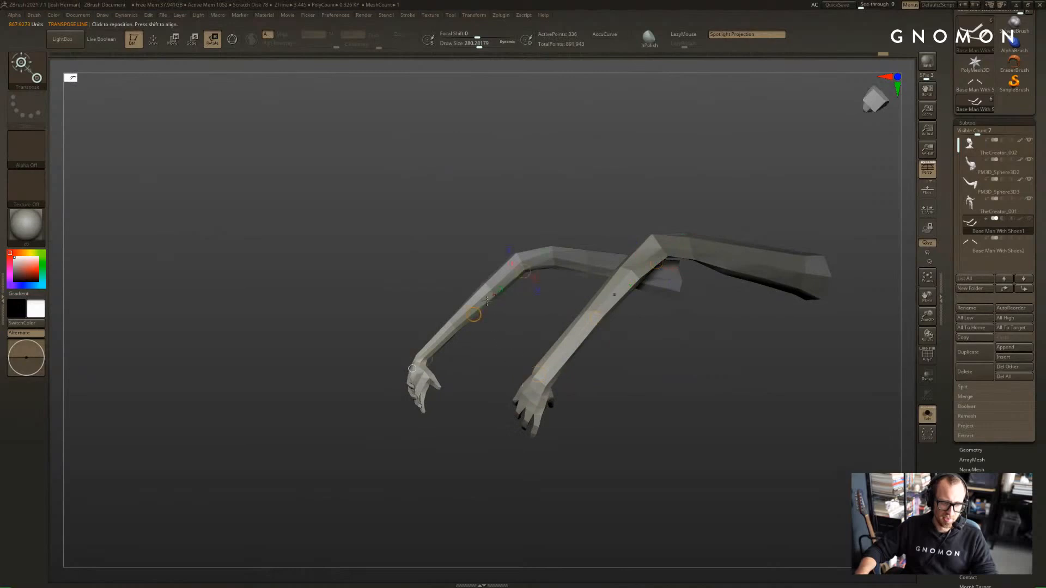
{"action": "left_click_drag", "start_coordinate": [474, 315], "coordinate": [154, 495]}
{"action": "left_click_drag", "start_coordinate": [321, 501], "coordinate": [348, 462]}
{"action": "left_click", "coordinate": [418, 474]}
{"action": "mouse_move", "coordinate": [418, 474]}
{"action": "left_mouse_down"}
{"action": "mouse_move", "coordinate": [384, 305]}
{"action": "mouse_move", "coordinate": [505, 229]}
{"action": "mouse_move", "coordinate": [593, 267]}
{"action": "left_mouse_up"}
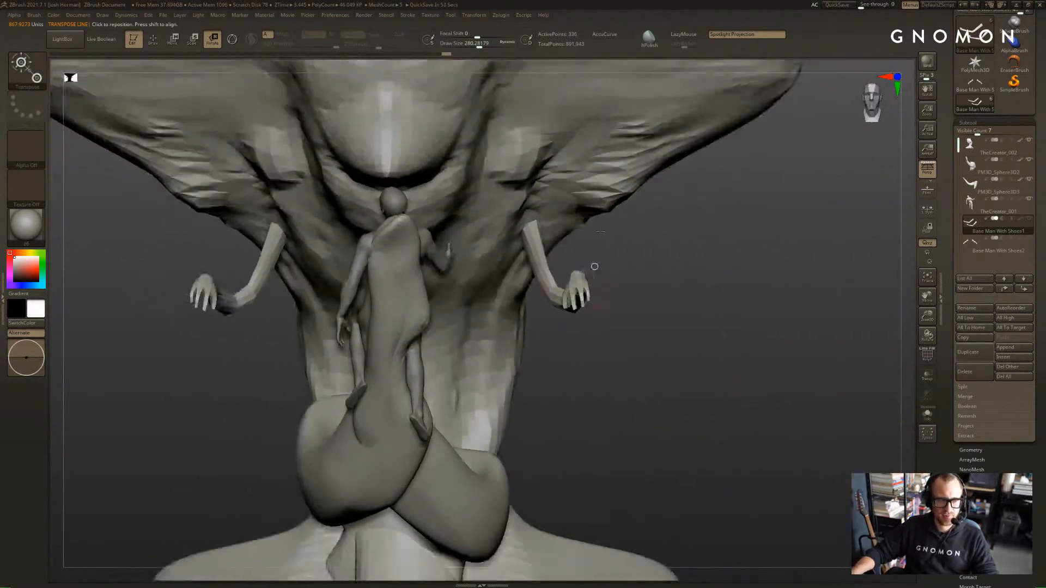
Rotate both arms inward around their shoulder ends so the hands turn toward the human figure
{"action": "left_click_drag", "start_coordinate": [536, 228], "coordinate": [537, 380]}
{"action": "left_click_drag", "start_coordinate": [536, 302], "coordinate": [490, 301]}
{"action": "left_click_drag", "start_coordinate": [538, 397], "coordinate": [540, 405]}
{"action": "left_click_drag", "start_coordinate": [654, 359], "coordinate": [486, 364]}
{"action": "left_click_drag", "start_coordinate": [490, 374], "coordinate": [452, 377]}
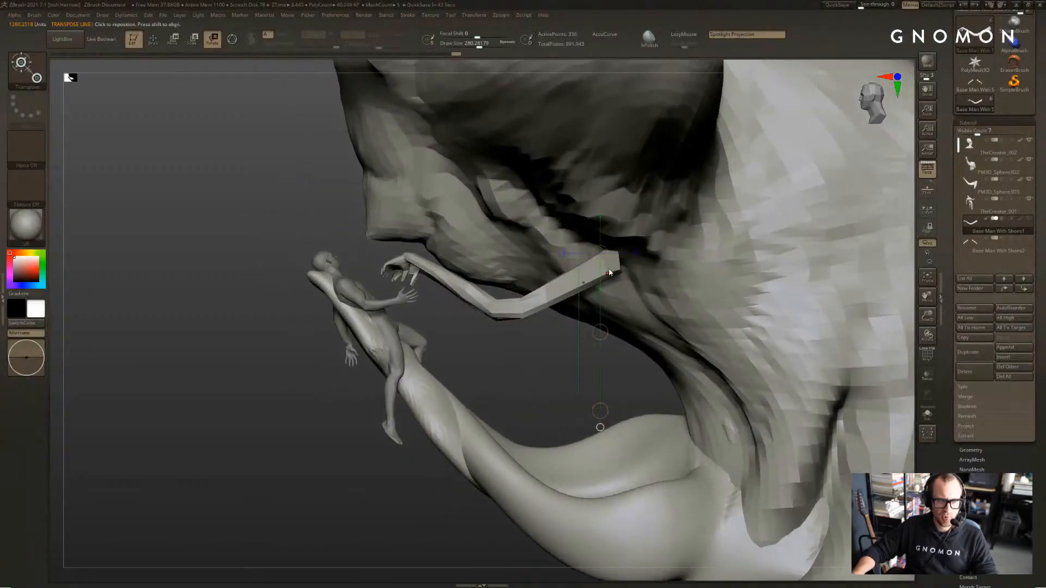
Shift and rotate the arms beneath the creature's jaw so the hands come closer to the human figure
{"action": "left_click_drag", "start_coordinate": [620, 269], "coordinate": [537, 389]}
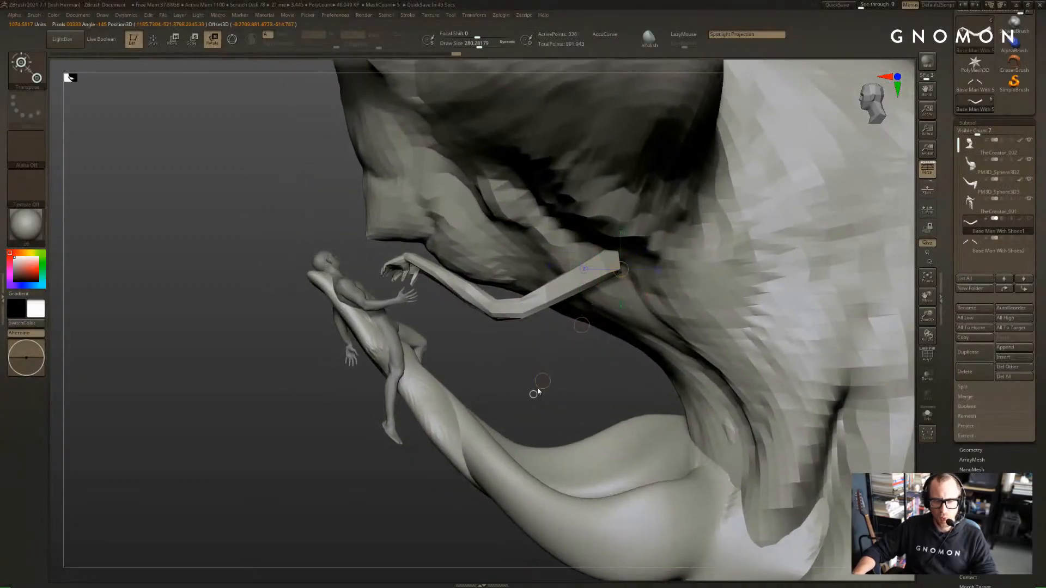
{"action": "key", "text": "w"}
{"action": "left_click_drag", "start_coordinate": [579, 328], "coordinate": [587, 312]}
{"action": "mouse_move", "coordinate": [610, 248]}
{"action": "left_mouse_down"}
{"action": "mouse_move", "coordinate": [507, 346]}
{"action": "mouse_move", "coordinate": [511, 358]}
{"action": "mouse_move", "coordinate": [547, 348]}
{"action": "mouse_move", "coordinate": [544, 313]}
{"action": "left_mouse_up"}
{"action": "key", "text": "r"}
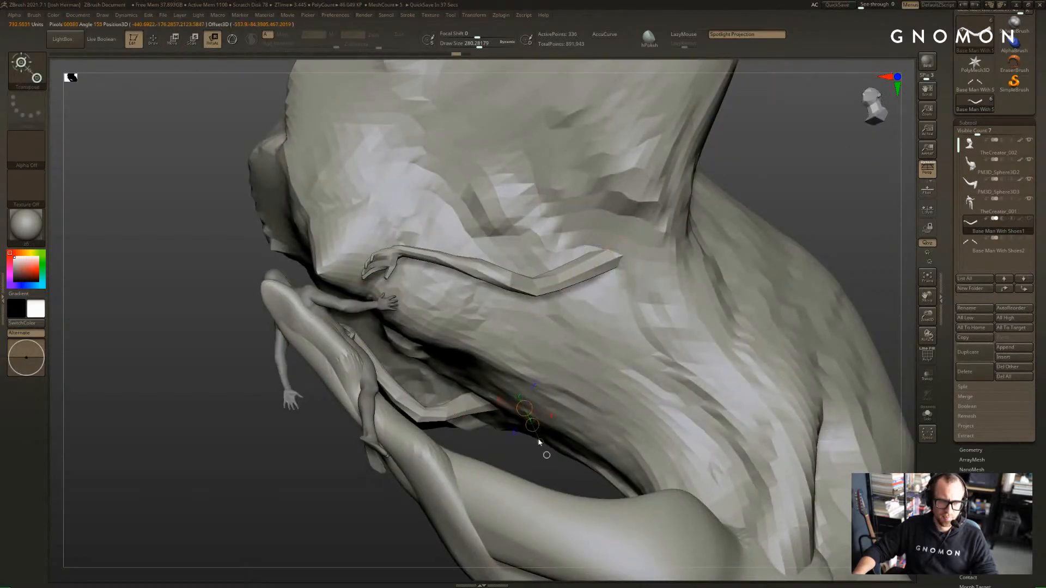
{"action": "mouse_move", "coordinate": [544, 443]}
{"action": "left_mouse_down"}
{"action": "mouse_move", "coordinate": [861, 195]}
{"action": "mouse_move", "coordinate": [822, 286]}
{"action": "mouse_move", "coordinate": [790, 280]}
{"action": "mouse_move", "coordinate": [743, 320]}
{"action": "mouse_move", "coordinate": [733, 352]}
{"action": "mouse_move", "coordinate": [731, 317]}
{"action": "mouse_move", "coordinate": [680, 329]}
{"action": "mouse_move", "coordinate": [696, 330]}
{"action": "mouse_move", "coordinate": [610, 290]}
{"action": "left_mouse_up"}
Move the arms so their shoulder ends sit against the underside of the creature's jaw and neck
{"action": "key", "text": "w"}
{"action": "mouse_move", "coordinate": [703, 299]}
{"action": "left_mouse_down"}
{"action": "mouse_move", "coordinate": [656, 301]}
{"action": "mouse_move", "coordinate": [691, 321]}
{"action": "left_mouse_up"}
{"action": "left_click_drag", "start_coordinate": [601, 289], "coordinate": [714, 329]}
{"action": "left_click_drag", "start_coordinate": [659, 309], "coordinate": [642, 310]}
{"action": "mouse_move", "coordinate": [711, 353]}
{"action": "left_mouse_down"}
{"action": "mouse_move", "coordinate": [662, 353]}
{"action": "mouse_move", "coordinate": [623, 327]}
{"action": "mouse_move", "coordinate": [575, 374]}
{"action": "left_mouse_up"}
{"action": "left_click_drag", "start_coordinate": [594, 333], "coordinate": [582, 340]}
{"action": "left_click_drag", "start_coordinate": [525, 384], "coordinate": [543, 333]}
{"action": "mouse_move", "coordinate": [780, 290]}
{"action": "left_mouse_down"}
{"action": "mouse_move", "coordinate": [803, 295]}
{"action": "mouse_move", "coordinate": [779, 292]}
{"action": "left_mouse_up"}
Isolate the arms with polyframe shown and give each arm its own polygroup using Auto Groups
{"action": "key", "text": "shift+f"}
{"action": "key", "text": "alt+s"}
{"action": "left_click_drag", "start_coordinate": [711, 299], "coordinate": [656, 290], "text": "alt"}
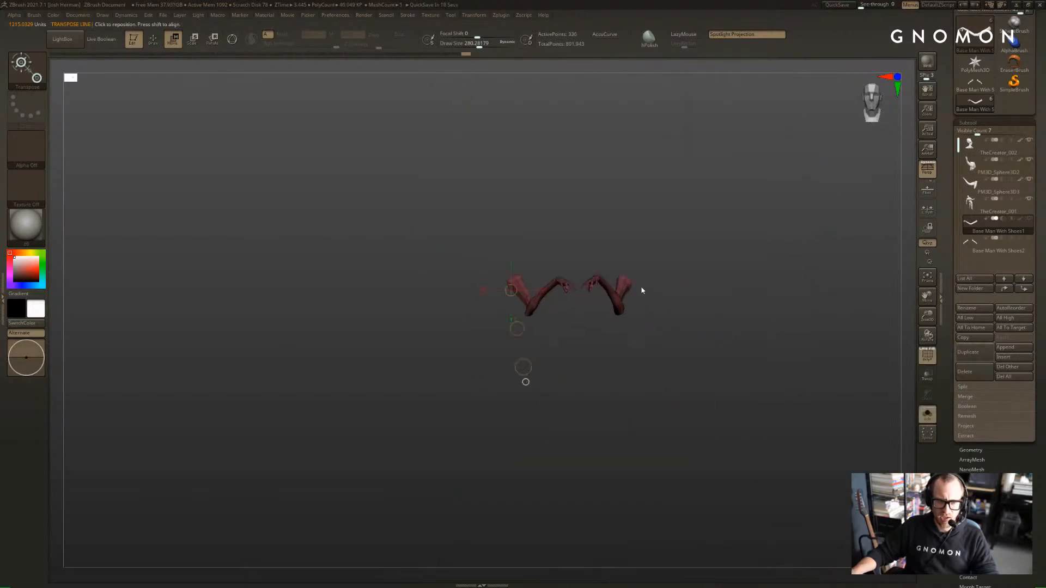
{"action": "scroll", "coordinate": [975, 408], "scroll_direction": "down", "scroll_amount": 3}
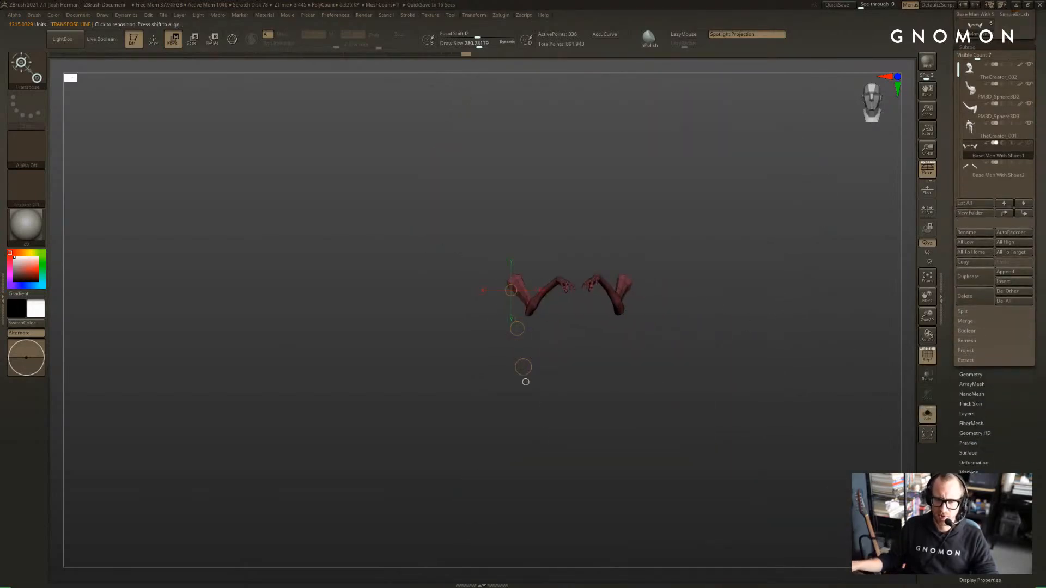
{"action": "left_click", "coordinate": [970, 482]}
{"action": "left_click_drag", "start_coordinate": [981, 167], "coordinate": [1000, 306]}
{"action": "left_click", "coordinate": [969, 301]}
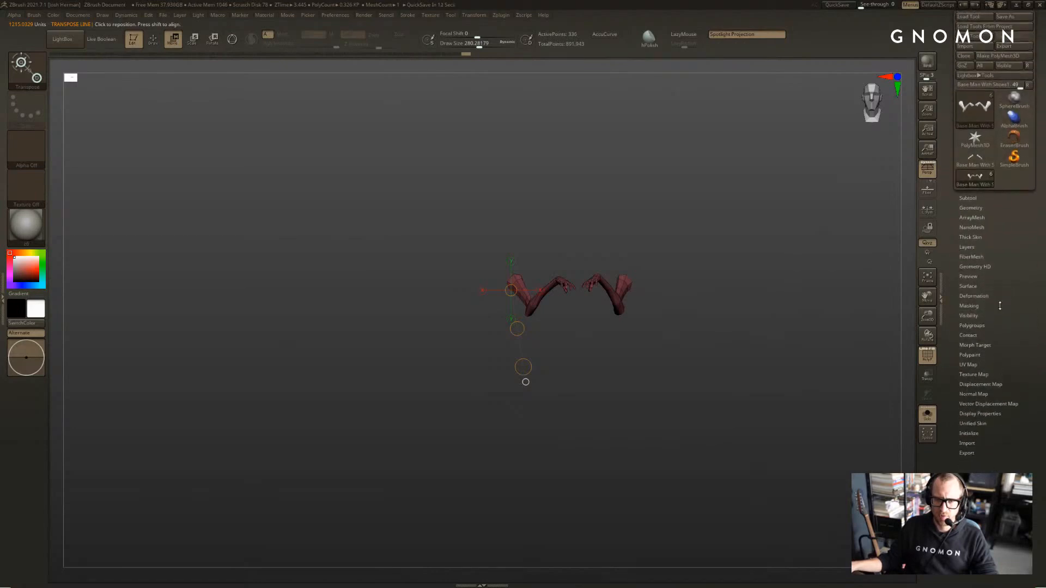
{"action": "left_click", "coordinate": [973, 326]}
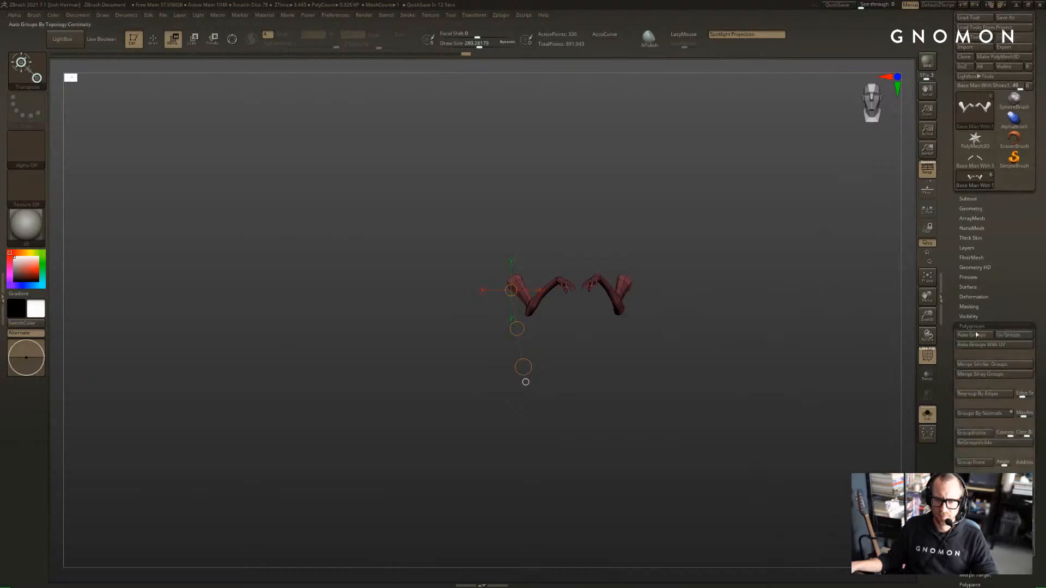
{"action": "left_click", "coordinate": [976, 335]}
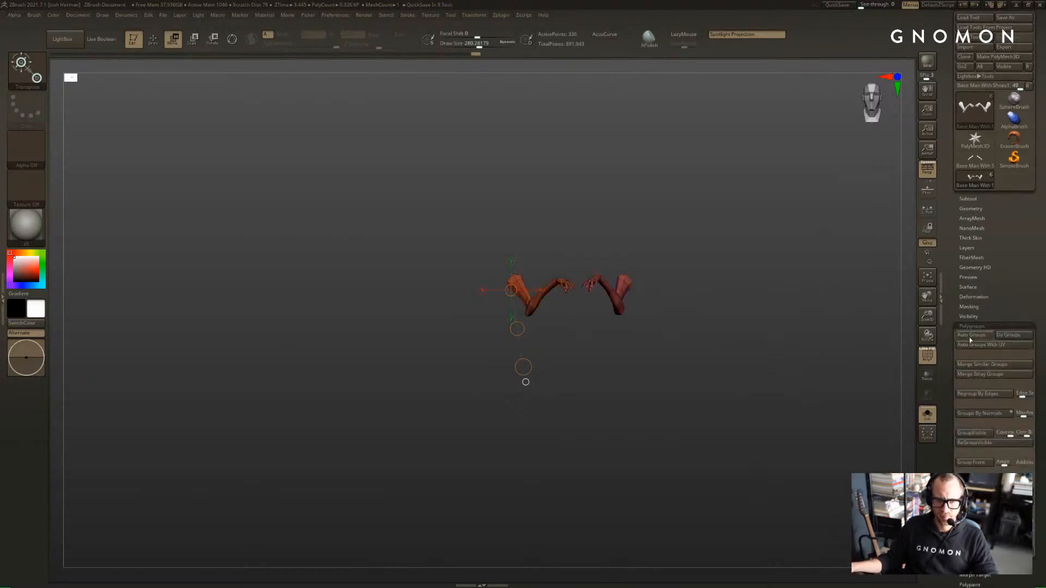
Mask one arm to leave the other free, and bring back the rest of the creature with polyframe off
{"action": "mouse_move", "coordinate": [781, 330]}
{"action": "left_mouse_down"}
{"action": "mouse_move", "coordinate": [788, 380]}
{"action": "mouse_move", "coordinate": [794, 330]}
{"action": "mouse_move", "coordinate": [708, 303]}
{"action": "mouse_move", "coordinate": [685, 340]}
{"action": "mouse_move", "coordinate": [704, 356]}
{"action": "left_mouse_up"}
{"action": "left_click", "coordinate": [634, 309], "text": "ctrl"}
{"action": "key", "text": "shift+f"}
{"action": "left_click", "coordinate": [928, 414]}
Rotate the unmasked arm around its shoulder so its hand reaches the human figure, making the two arms asymmetrical
{"action": "key", "text": "r"}
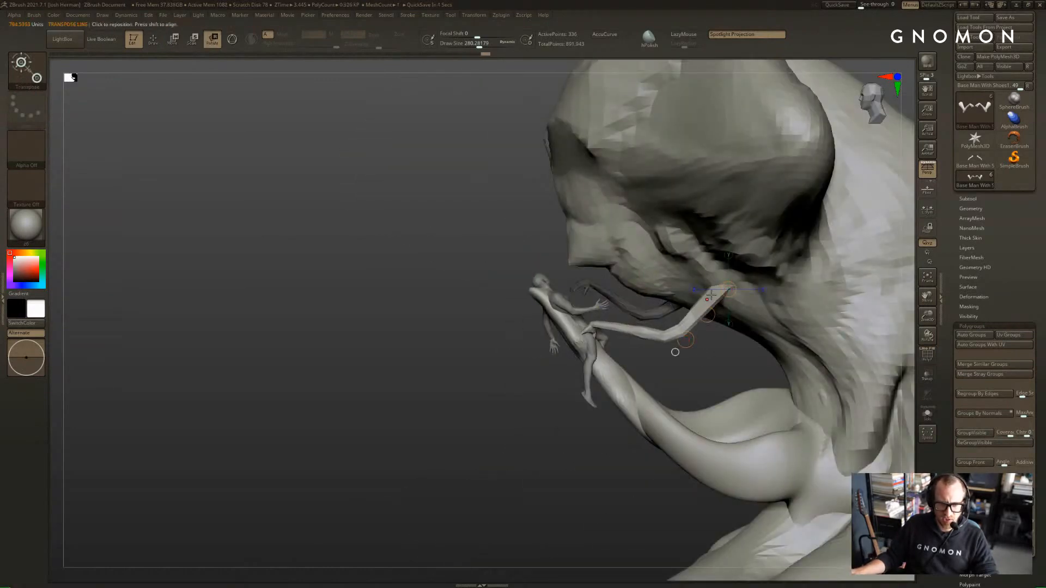
{"action": "left_click", "coordinate": [707, 299]}
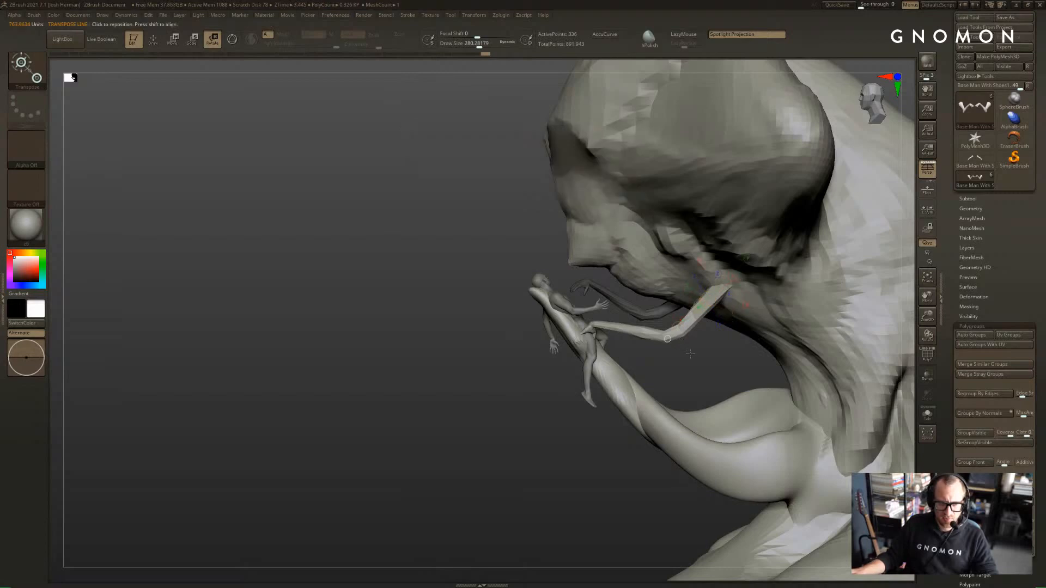
{"action": "left_click_drag", "start_coordinate": [723, 283], "coordinate": [676, 308]}
{"action": "left_click_drag", "start_coordinate": [376, 311], "coordinate": [475, 382]}
{"action": "mouse_move", "coordinate": [471, 342]}
{"action": "left_mouse_down"}
{"action": "mouse_move", "coordinate": [465, 437]}
{"action": "mouse_move", "coordinate": [462, 381]}
{"action": "left_mouse_up"}
{"action": "left_click_drag", "start_coordinate": [262, 397], "coordinate": [354, 393]}
{"action": "key", "text": "q"}
{"action": "left_click_drag", "start_coordinate": [794, 358], "coordinate": [790, 346]}
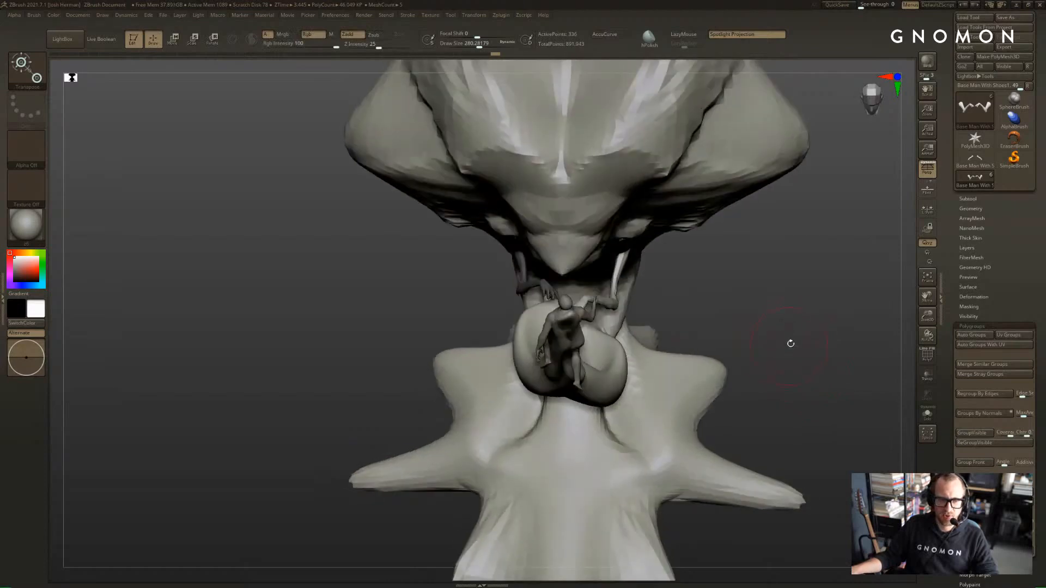
{"action": "key", "text": "w"}
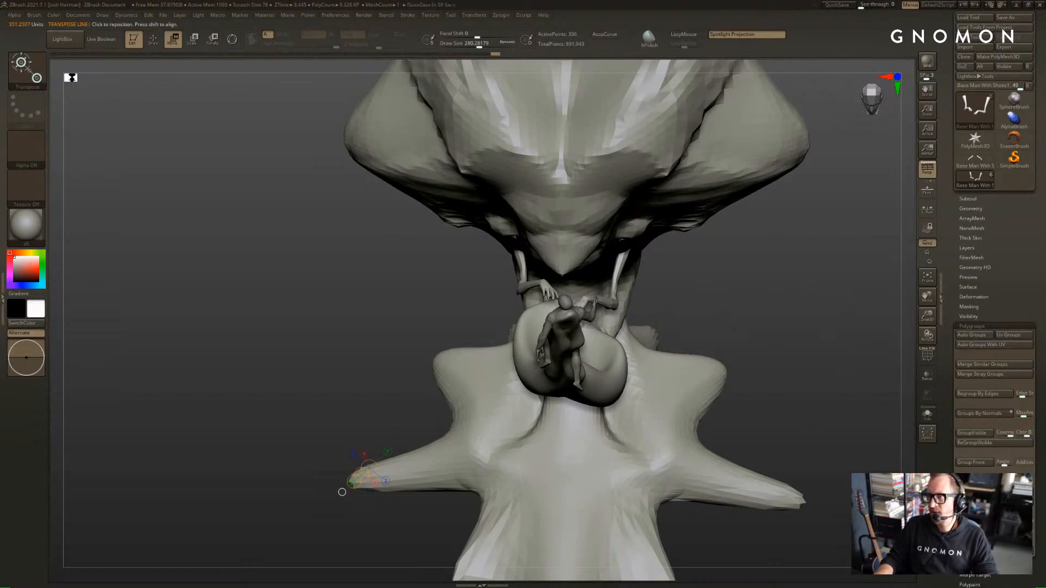
Switch to Spotify to check the Royalty Free Lofi playlist, and return to ZBrush
{"action": "left_click_drag", "start_coordinate": [1043, 158], "coordinate": [545, 113]}
{"action": "double_click", "coordinate": [545, 113]}
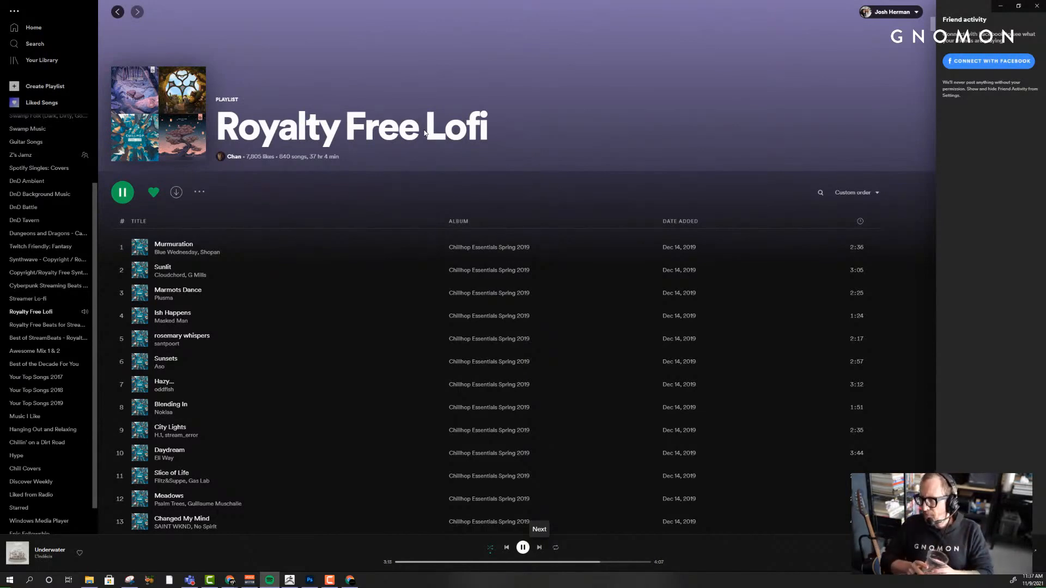
{"action": "double_click", "coordinate": [482, 7]}
{"action": "key", "text": "alt+Tab"}
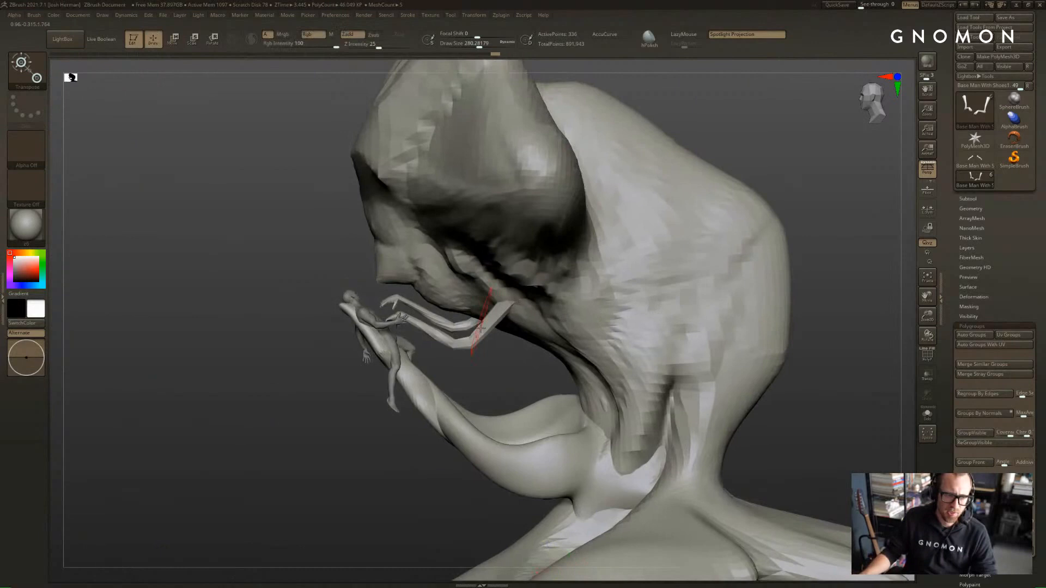
Pull out the nearer arm's elbow with the Move brush to sharpen its bend
{"action": "left_click_drag", "start_coordinate": [481, 359], "coordinate": [558, 400], "text": "alt"}
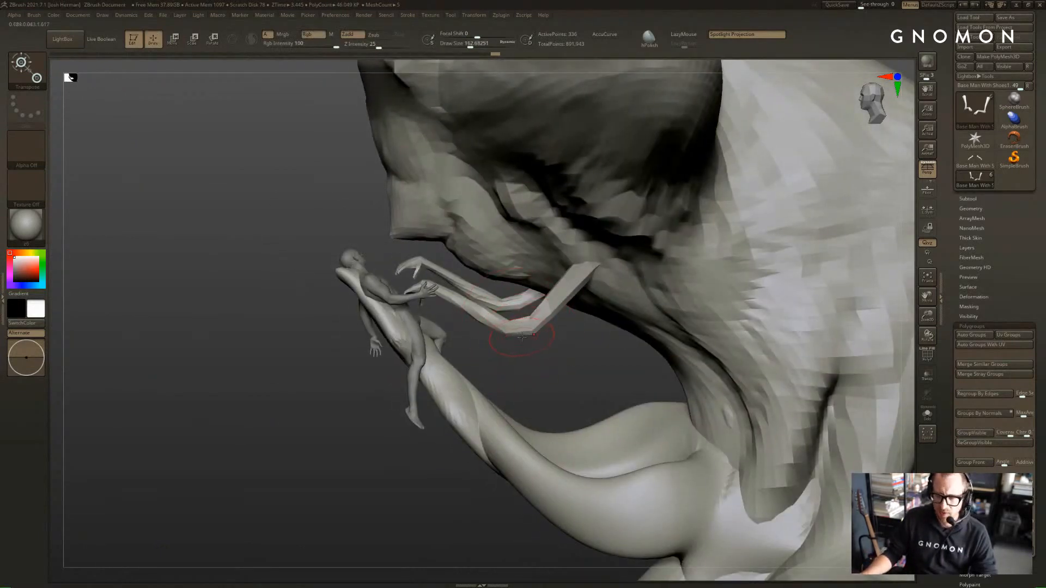
{"action": "key", "text": "b"}
{"action": "key", "text": "m"}
{"action": "key", "text": "v"}
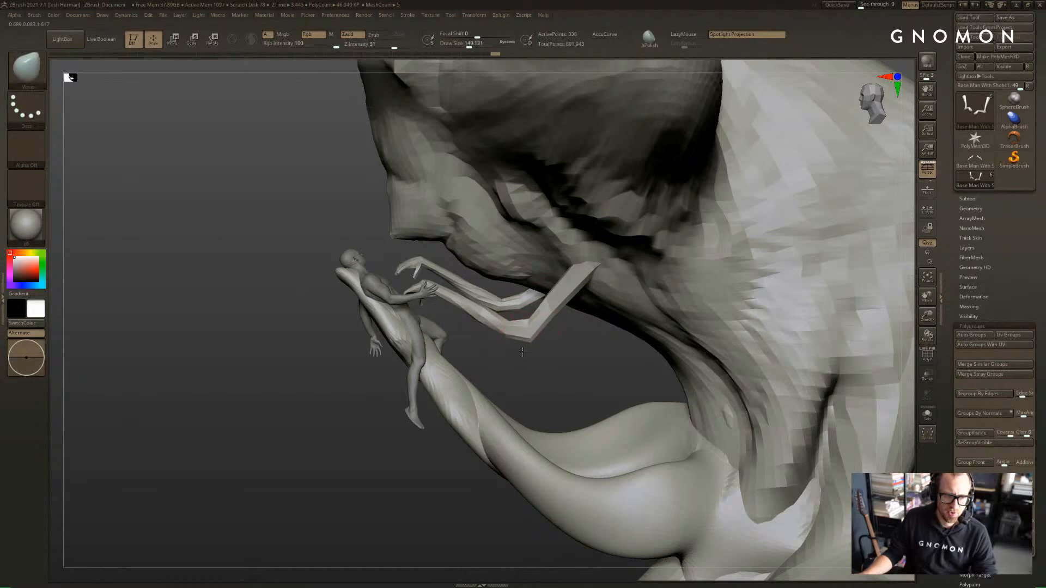
{"action": "key", "text": "s"}
{"action": "mouse_move", "coordinate": [506, 328]}
{"action": "left_mouse_down"}
{"action": "mouse_move", "coordinate": [482, 359]}
{"action": "mouse_move", "coordinate": [462, 322]}
{"action": "left_mouse_up"}
Adjust the nearer hand beside the human figure with the Move Topological brush, and enlarge the brush
{"action": "key", "text": "b"}
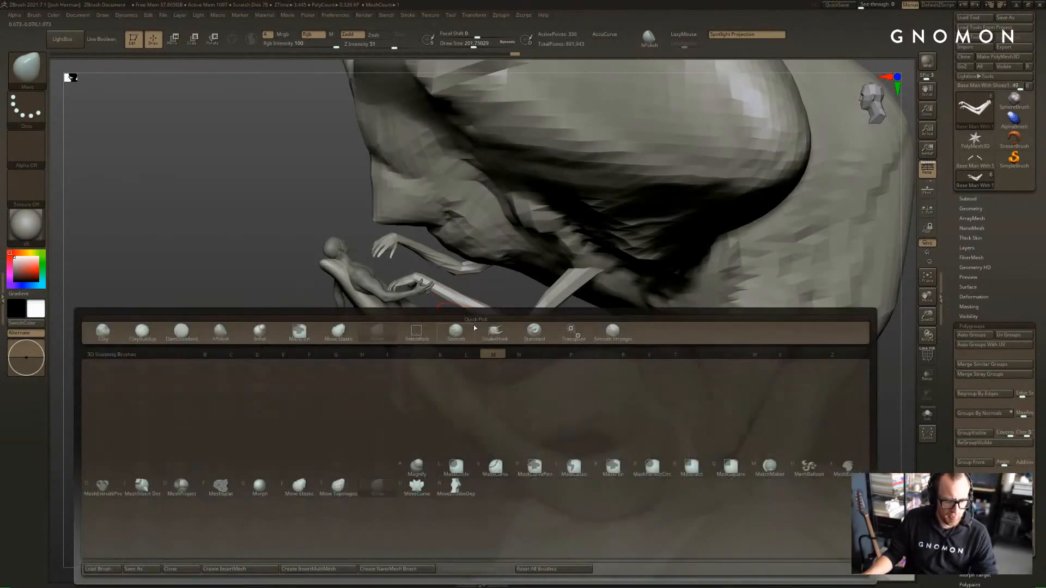
{"action": "key", "text": "t"}
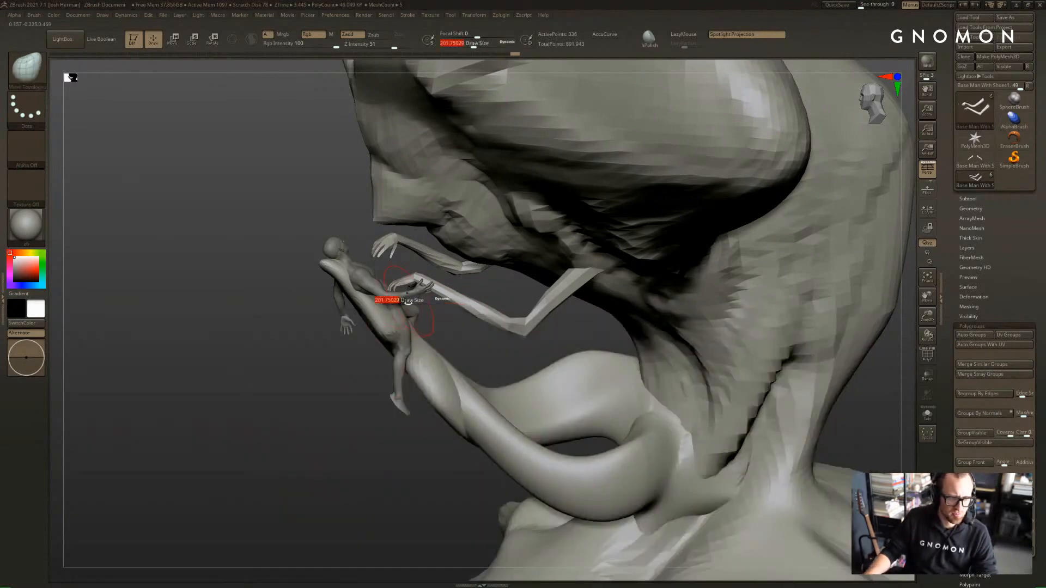
{"action": "mouse_move", "coordinate": [408, 303]}
{"action": "left_mouse_down"}
{"action": "mouse_move", "coordinate": [443, 307]}
{"action": "mouse_move", "coordinate": [446, 277]}
{"action": "mouse_move", "coordinate": [408, 283]}
{"action": "mouse_move", "coordinate": [430, 280]}
{"action": "left_mouse_up"}
{"action": "key", "text": "s"}
{"action": "key", "text": "s"}
{"action": "mouse_move", "coordinate": [305, 262]}
{"action": "left_mouse_down"}
{"action": "mouse_move", "coordinate": [321, 360]}
{"action": "mouse_move", "coordinate": [306, 395]}
{"action": "left_mouse_up"}
Isolate the arms and mask one of them, leaving only the opposite arm free
{"action": "key", "text": "alt+s"}
{"action": "left_click", "coordinate": [489, 283], "text": "ctrl+shift"}
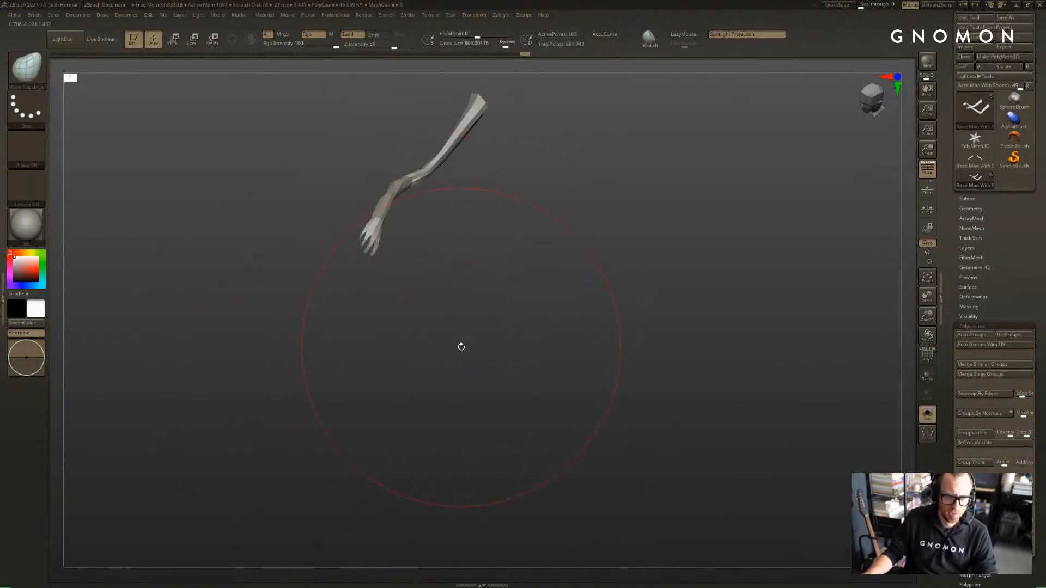
{"action": "left_click", "coordinate": [463, 347], "text": "ctrl+shift"}
{"action": "left_click_drag", "start_coordinate": [604, 284], "coordinate": [629, 376]}
{"action": "mouse_move", "coordinate": [628, 425]}
{"action": "left_mouse_down", "text": "ctrl"}
{"action": "mouse_move", "coordinate": [350, 241]}
{"action": "mouse_move", "coordinate": [388, 203]}
{"action": "left_mouse_up", "text": "ctrl"}
{"action": "left_click", "coordinate": [401, 309], "text": "ctrl"}
Hide the TheCreator_002 head and rotate the free arm around its shoulder end so its hand meets the human figure
{"action": "key", "text": "r"}
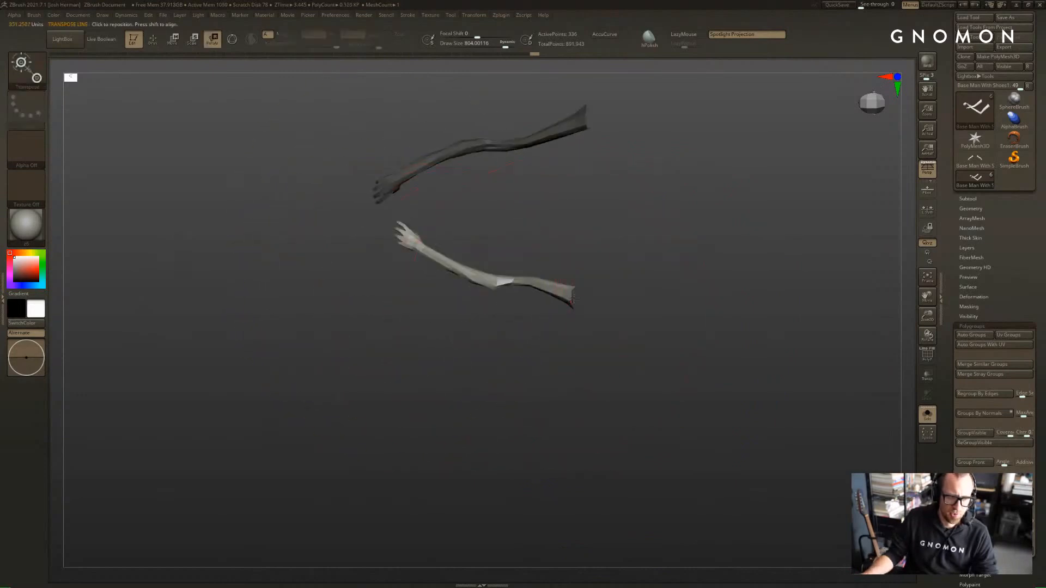
{"action": "mouse_move", "coordinate": [574, 298]}
{"action": "left_mouse_down"}
{"action": "mouse_move", "coordinate": [383, 307]}
{"action": "mouse_move", "coordinate": [345, 289]}
{"action": "left_mouse_up"}
{"action": "key", "text": "alt+s"}
{"action": "key", "text": "alt+t"}
{"action": "left_click", "coordinate": [969, 199]}
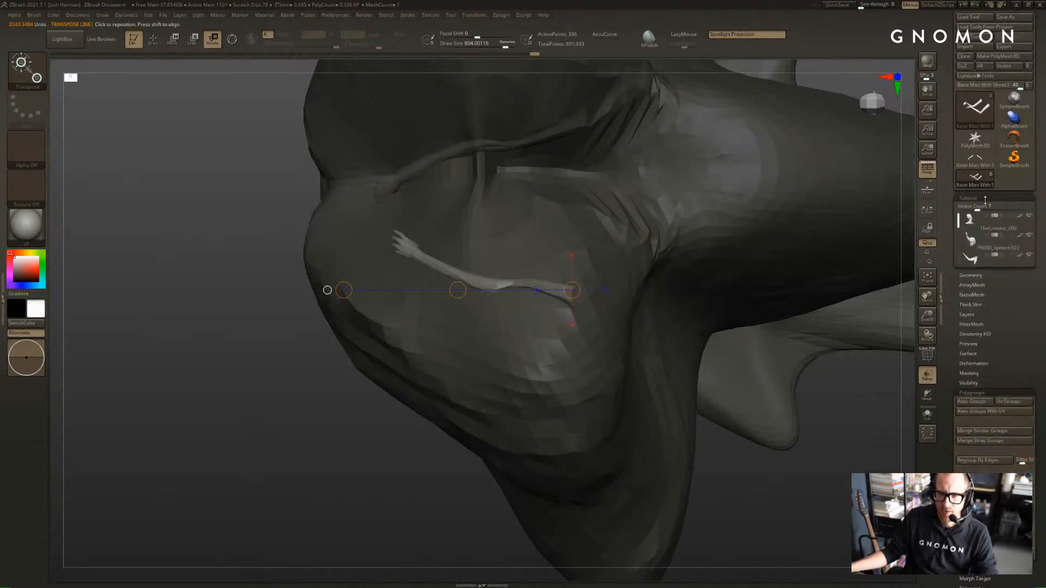
{"action": "left_click", "coordinate": [1029, 217]}
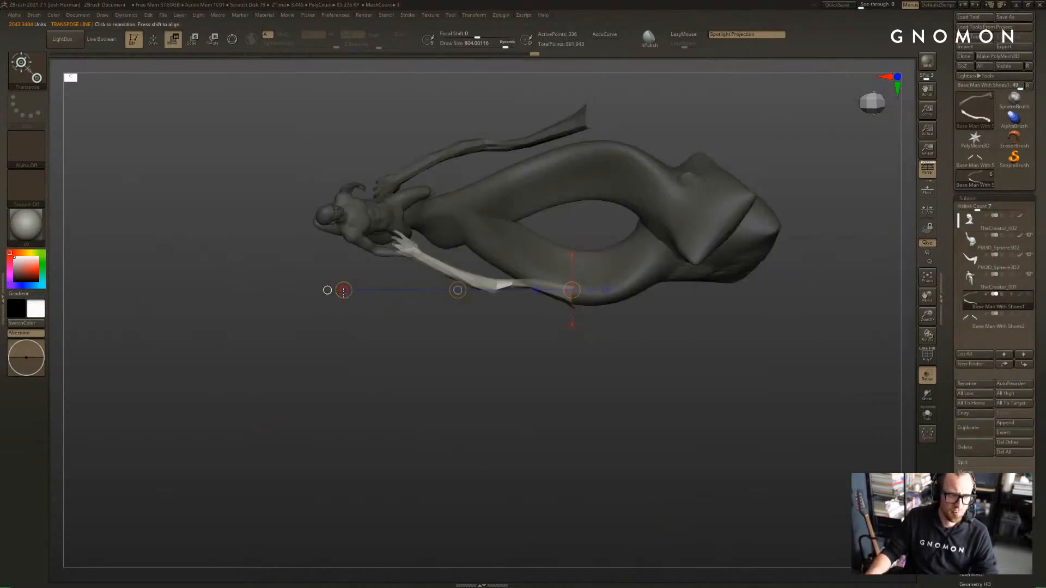
{"action": "key", "text": "r"}
{"action": "left_click_drag", "start_coordinate": [344, 290], "coordinate": [346, 309]}
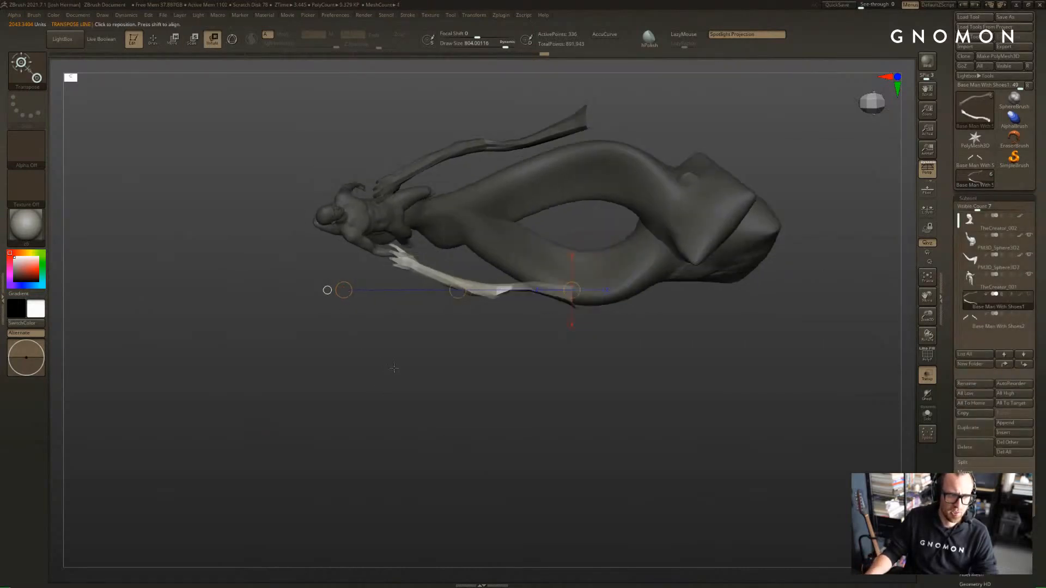
Swap the mask to free the other arm, and move it forward so its hand reaches the human figure's chest
{"action": "left_click_drag", "start_coordinate": [420, 174], "coordinate": [398, 170], "text": "ctrl"}
{"action": "left_click", "coordinate": [322, 369], "text": "ctrl"}
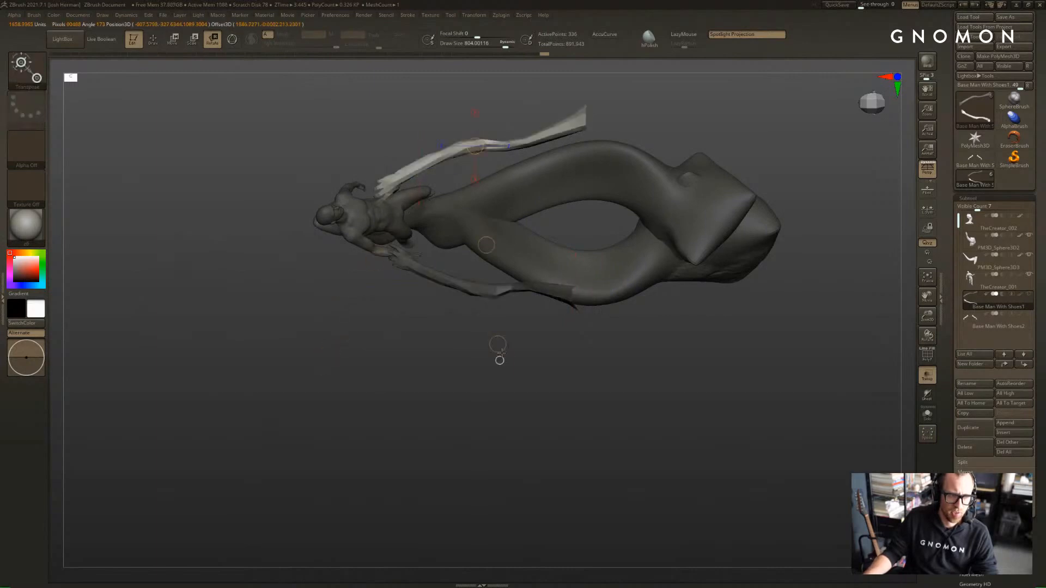
{"action": "left_click_drag", "start_coordinate": [516, 395], "coordinate": [634, 352]}
{"action": "left_click_drag", "start_coordinate": [441, 261], "coordinate": [561, 311]}
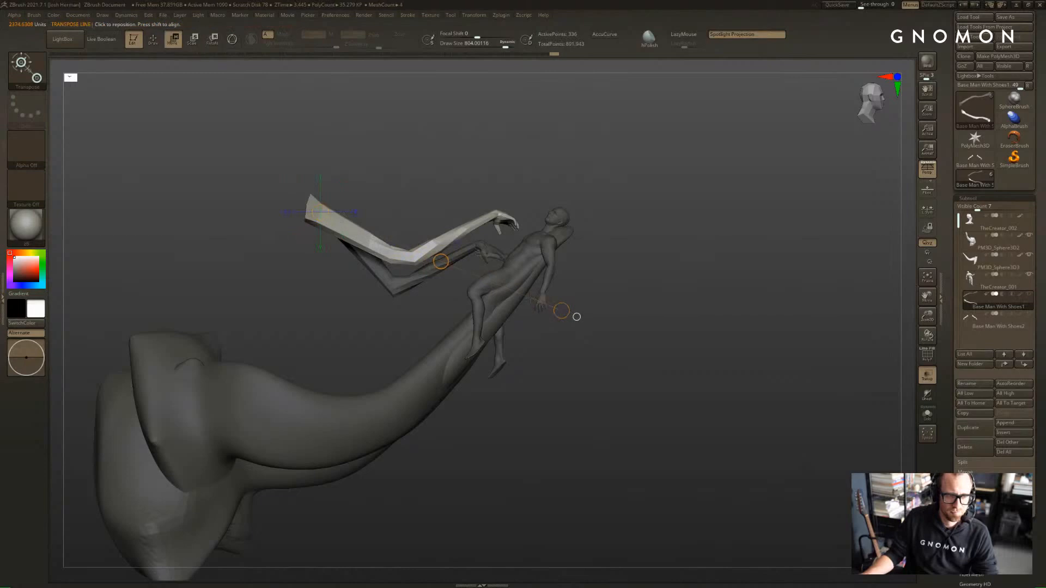
{"action": "left_click_drag", "start_coordinate": [447, 261], "coordinate": [470, 272]}
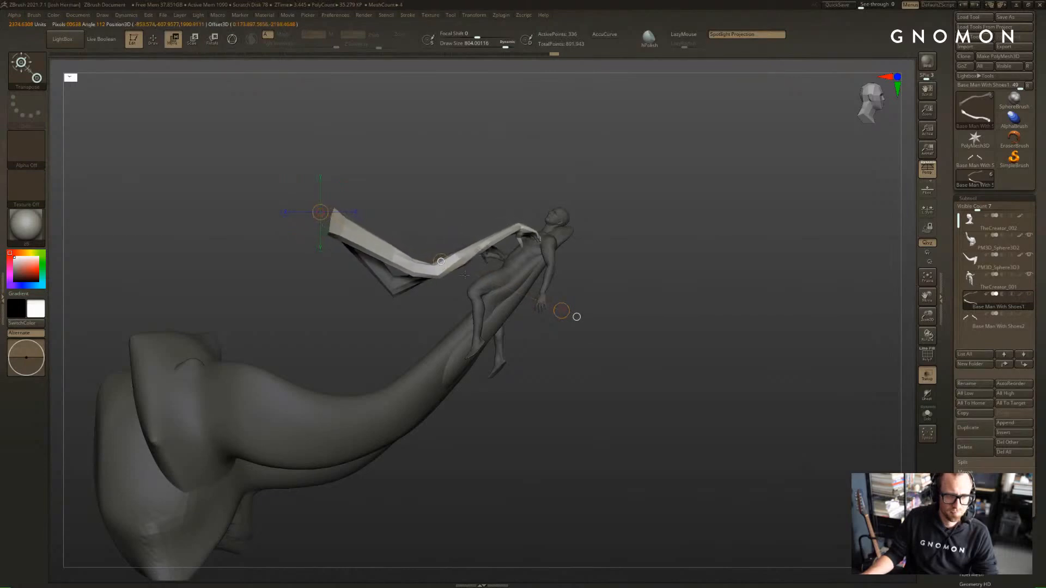
{"action": "left_click_drag", "start_coordinate": [643, 234], "coordinate": [605, 261]}
Rotate the second arm slightly around its wrist, raising its shoulder end while keeping the hand at the chest
{"action": "key", "text": "r"}
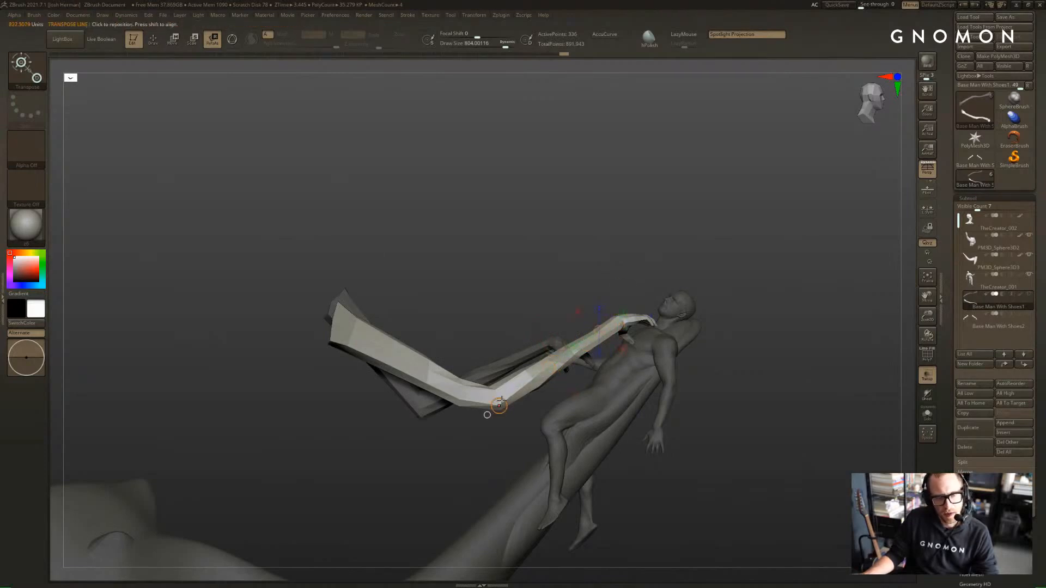
{"action": "mouse_move", "coordinate": [500, 403]}
{"action": "left_mouse_down"}
{"action": "mouse_move", "coordinate": [503, 388]}
{"action": "mouse_move", "coordinate": [499, 408]}
{"action": "left_mouse_up"}
{"action": "left_click", "coordinate": [507, 289], "text": "ctrl"}
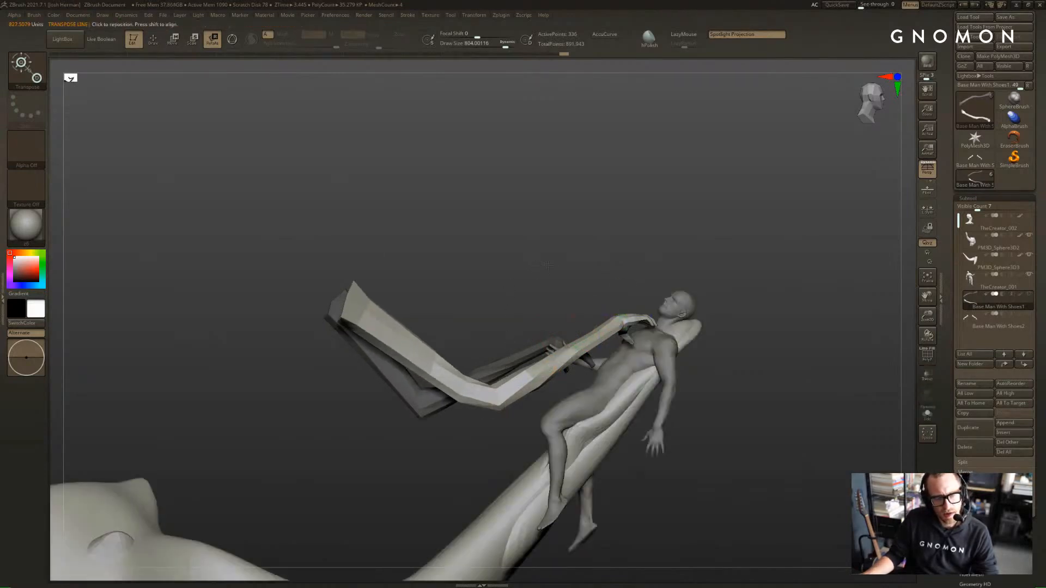
Show the TheCreator_002 head again and check the arm placement from the front and side
{"action": "left_click_drag", "start_coordinate": [548, 266], "coordinate": [513, 386]}
{"action": "left_click", "coordinate": [1030, 216]}
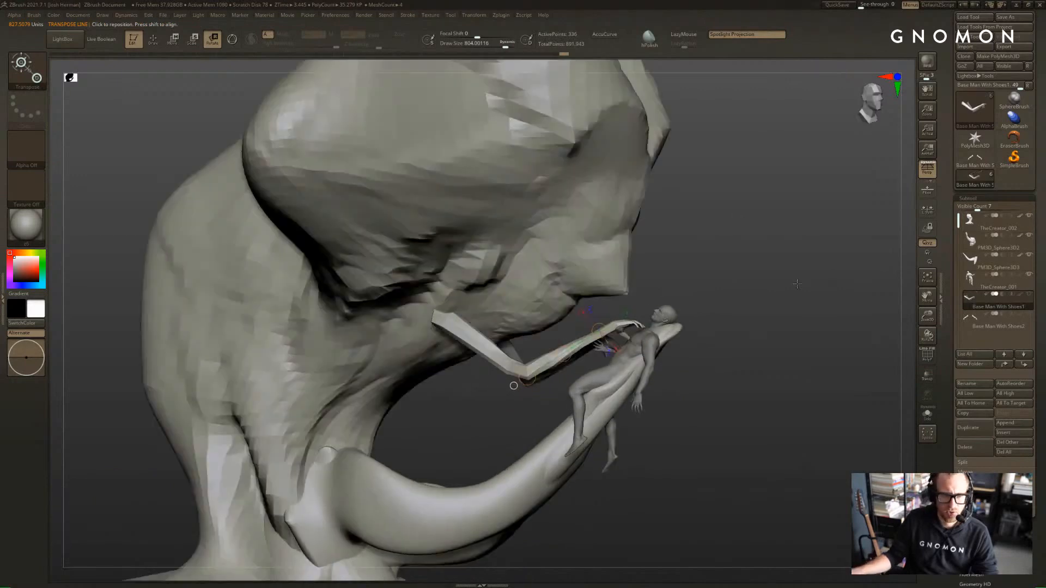
{"action": "left_click_drag", "start_coordinate": [798, 285], "coordinate": [667, 313]}
{"action": "left_click_drag", "start_coordinate": [804, 381], "coordinate": [534, 300], "text": "alt"}
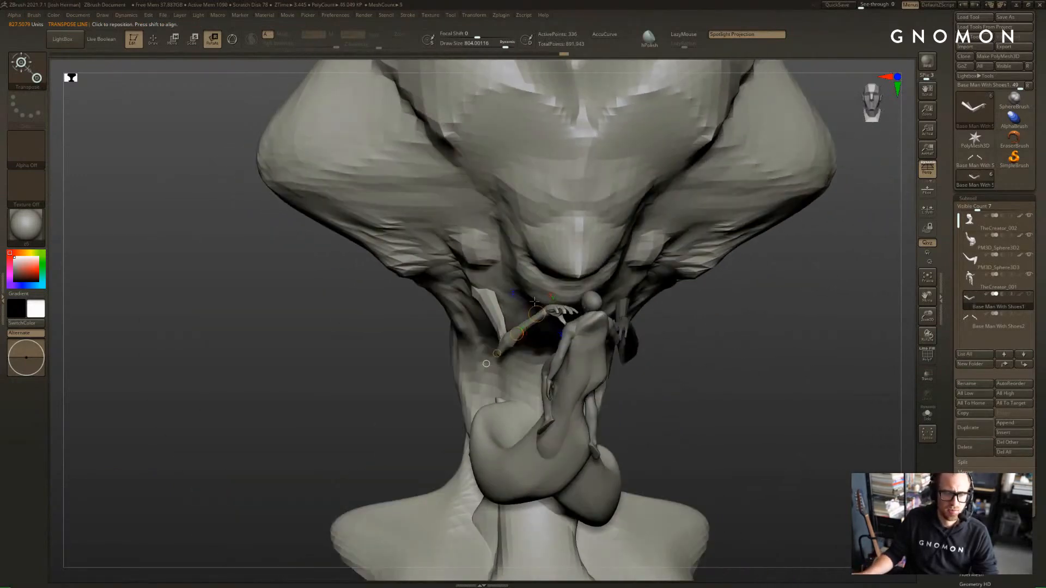
{"action": "left_click_drag", "start_coordinate": [407, 340], "coordinate": [494, 310]}
{"action": "key", "text": "q"}
{"action": "left_click_drag", "start_coordinate": [359, 344], "coordinate": [434, 302]}
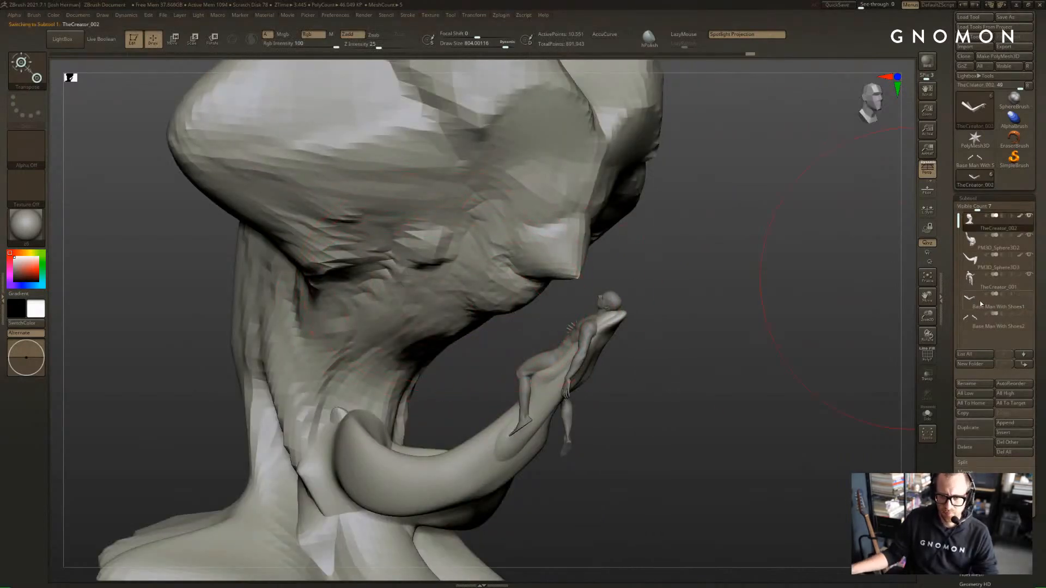
Show the Base Man With Shoes1 arms again beneath the face and make that subtool active for posing
{"action": "left_click", "coordinate": [1029, 297]}
{"action": "mouse_move", "coordinate": [794, 306]}
{"action": "left_mouse_down"}
{"action": "mouse_move", "coordinate": [803, 321]}
{"action": "mouse_move", "coordinate": [773, 319]}
{"action": "left_mouse_up"}
{"action": "key", "text": "s"}
{"action": "mouse_move", "coordinate": [773, 319]}
{"action": "left_mouse_down"}
{"action": "mouse_move", "coordinate": [700, 299]}
{"action": "mouse_move", "coordinate": [567, 302]}
{"action": "left_mouse_up"}
{"action": "left_click", "coordinate": [546, 309], "text": "alt"}
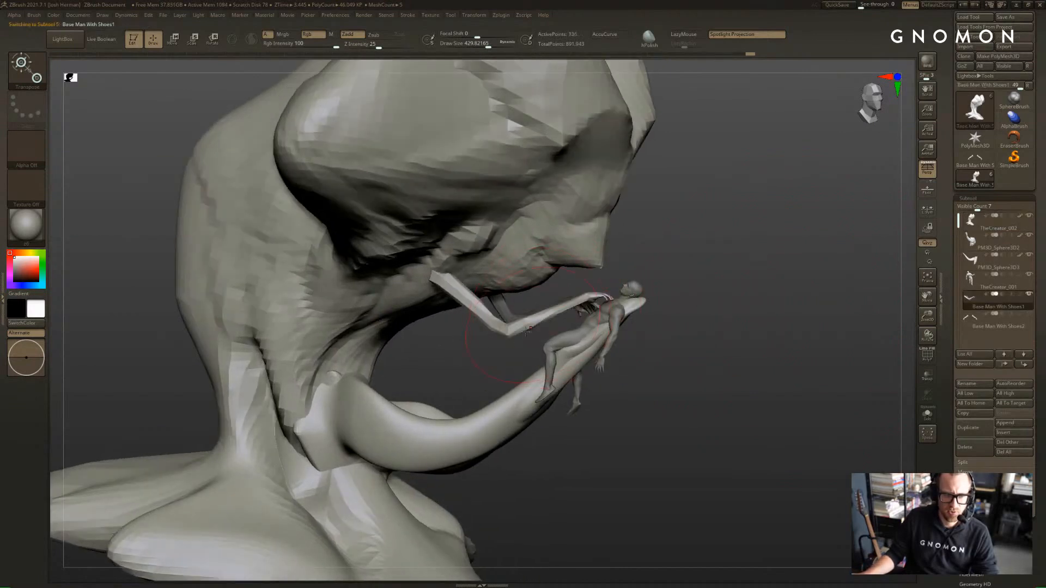
{"action": "key", "text": "w"}
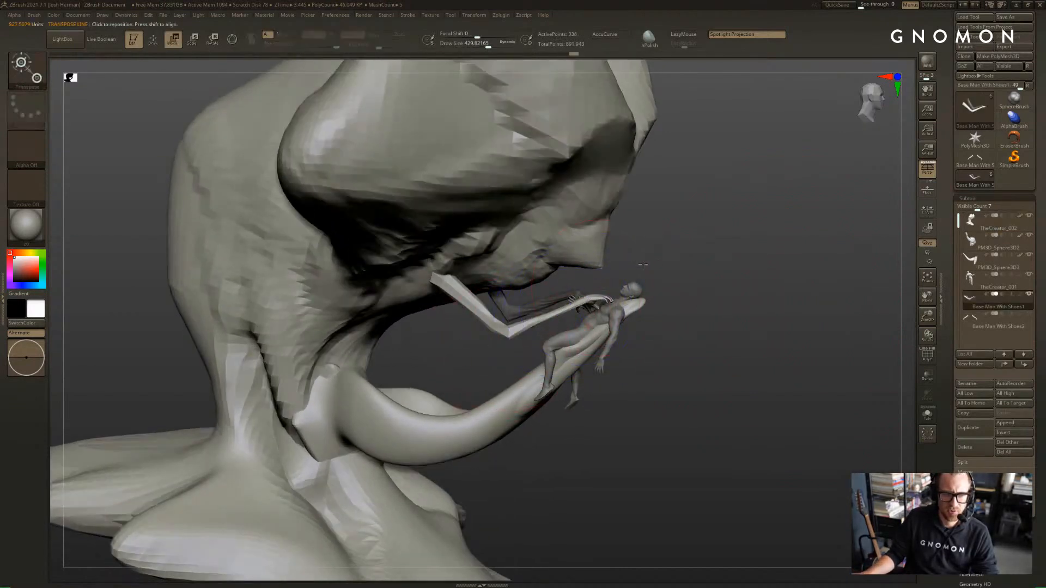
Reduce the draw size and examine the arms' contact with the human figure from below, above and the side
{"action": "mouse_move", "coordinate": [589, 272]}
{"action": "left_mouse_down"}
{"action": "mouse_move", "coordinate": [567, 283]}
{"action": "mouse_move", "coordinate": [575, 300]}
{"action": "left_mouse_up"}
{"action": "key", "text": "q"}
{"action": "key", "text": "s"}
{"action": "left_click", "coordinate": [603, 288]}
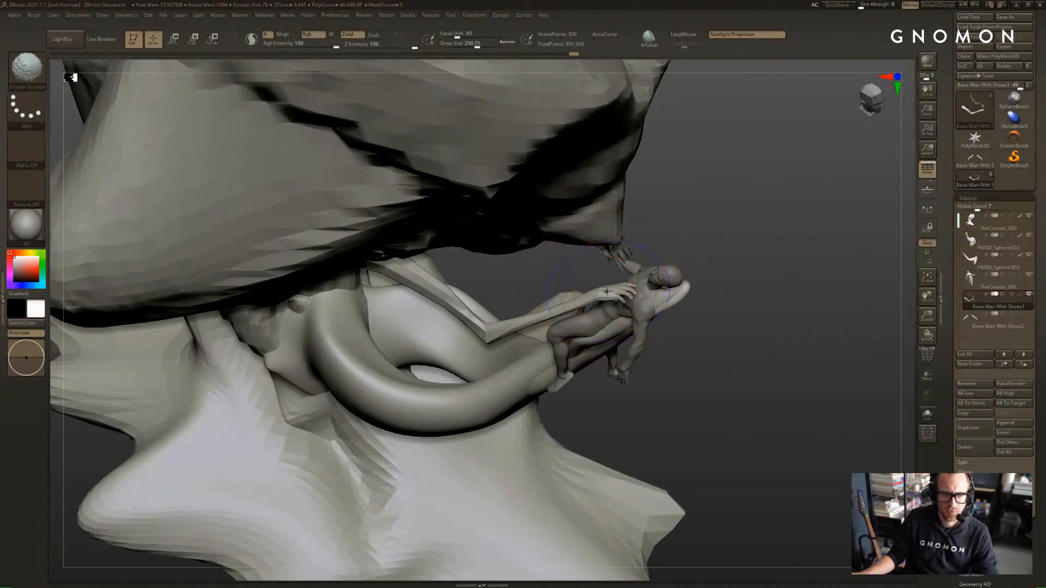
{"action": "key", "text": "w"}
{"action": "mouse_move", "coordinate": [618, 305]}
{"action": "right_mouse_down"}
{"action": "mouse_move", "coordinate": [635, 239]}
{"action": "mouse_move", "coordinate": [653, 319]}
{"action": "right_mouse_up"}
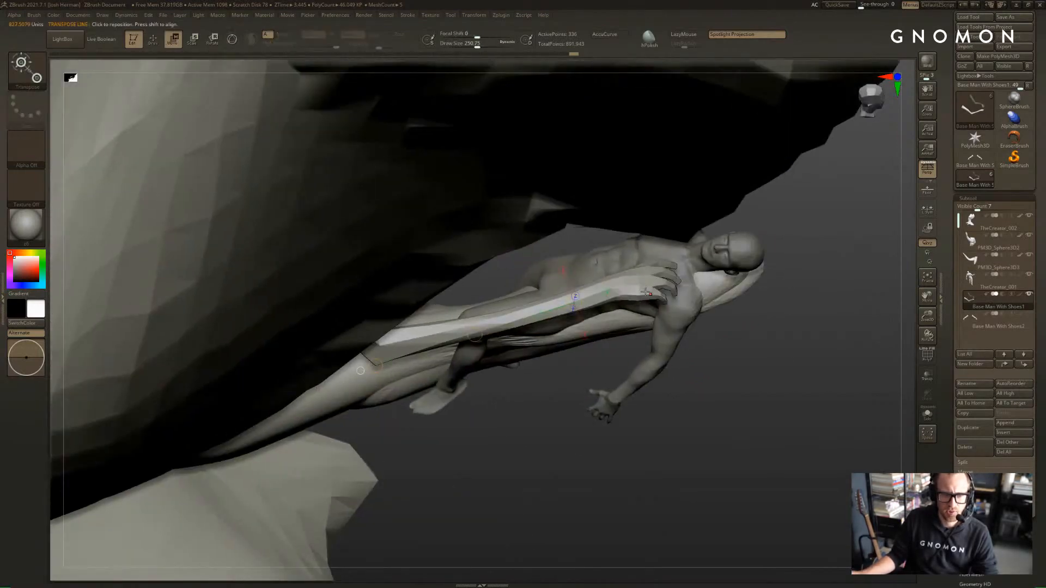
{"action": "key", "text": "q"}
{"action": "right_click_drag", "start_coordinate": [648, 267], "coordinate": [665, 309]}
{"action": "key", "text": "s"}
{"action": "left_click", "coordinate": [658, 310]}
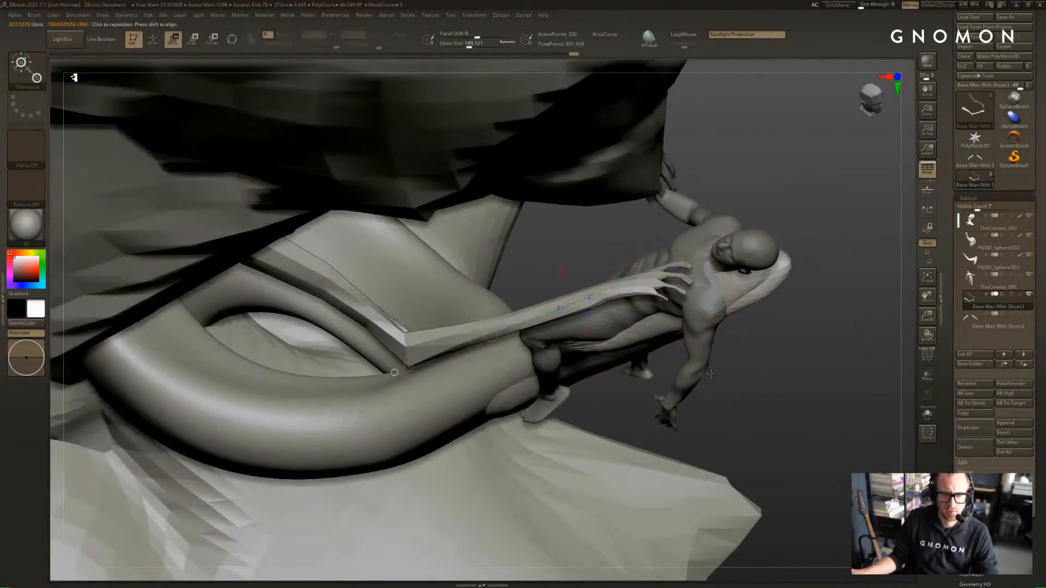
{"action": "key", "text": "w"}
{"action": "right_click_drag", "start_coordinate": [639, 275], "coordinate": [727, 174]}
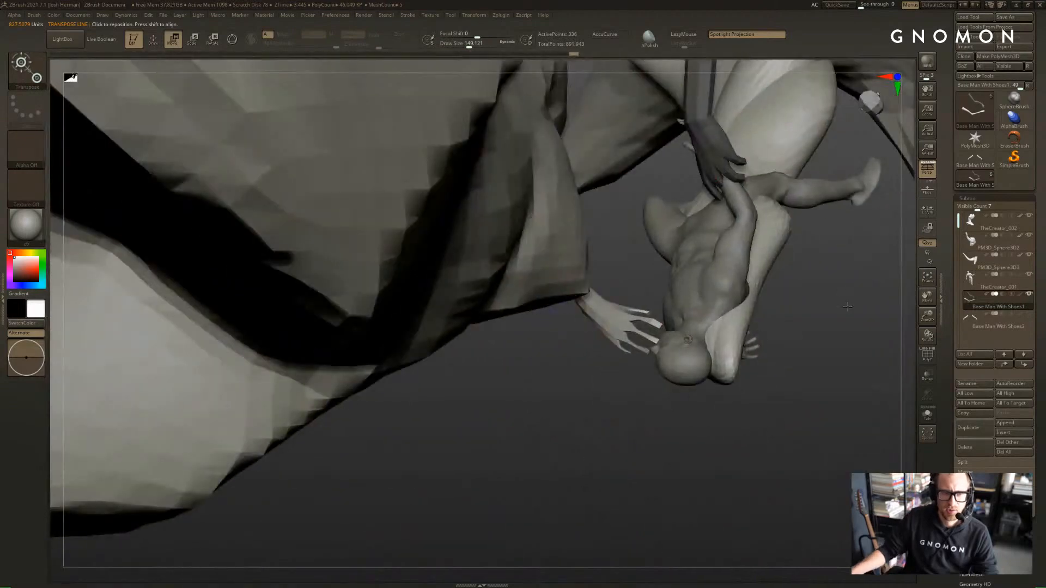
{"action": "right_click_drag", "start_coordinate": [848, 306], "coordinate": [740, 252]}
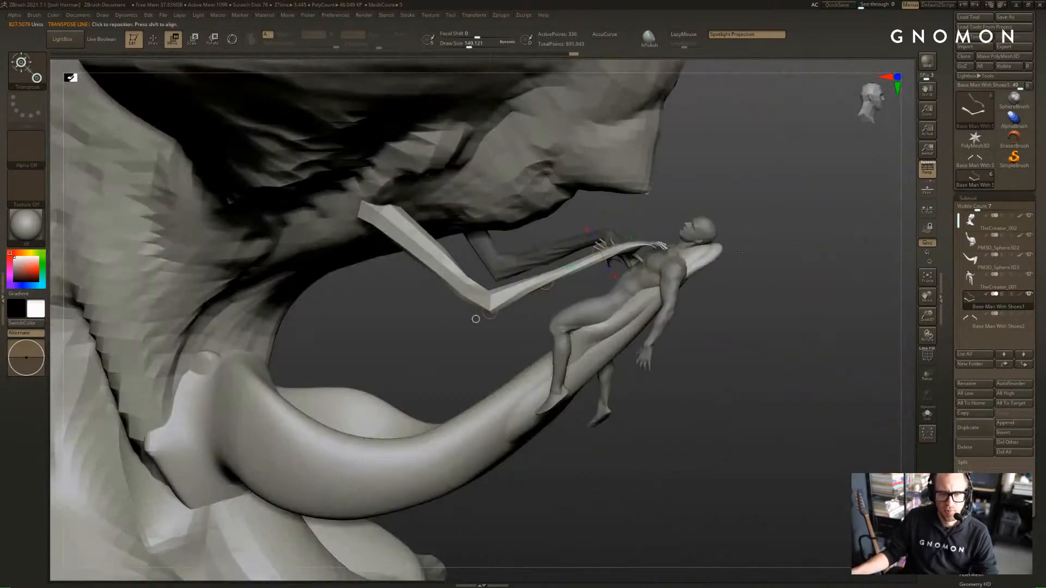
Check the arm pose against the creature sketch in Photoshop, and return to the arms in ZBrush with the Move brush
{"action": "key", "text": "q"}
{"action": "key", "text": "shift"}
{"action": "key", "text": "w"}
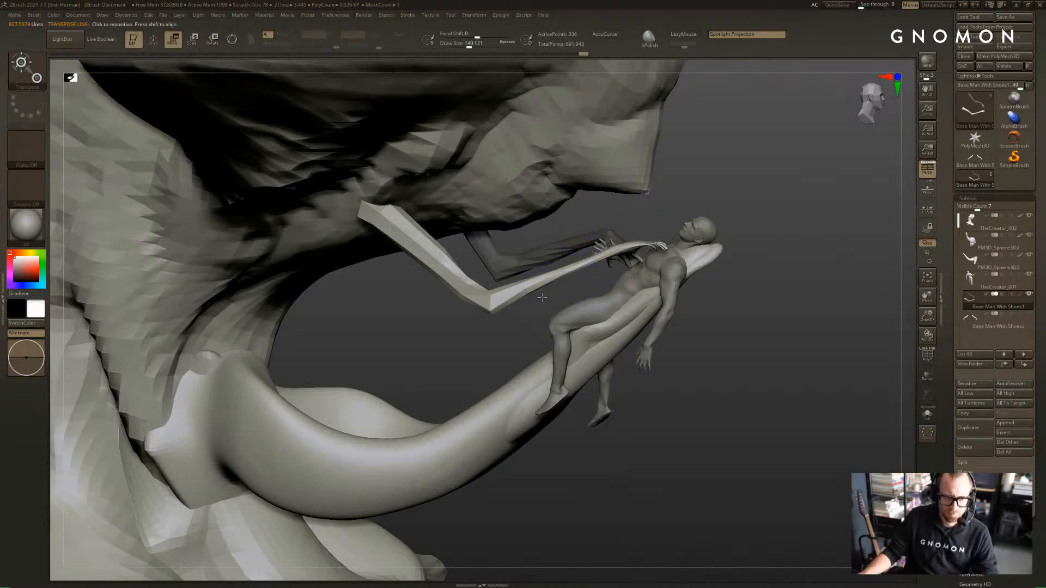
{"action": "key", "text": "alt+Tab"}
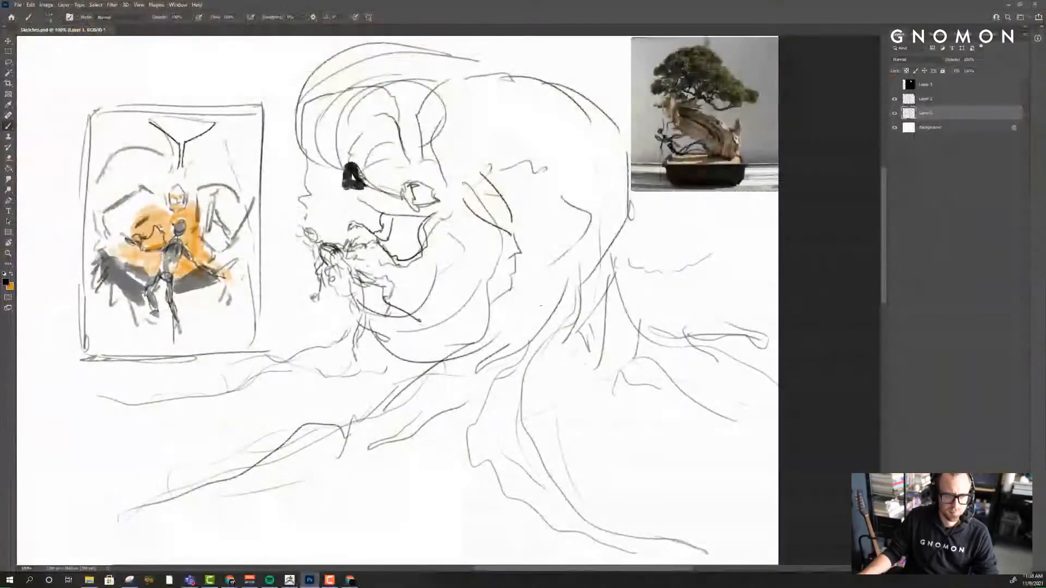
{"action": "key", "text": "alt+Tab"}
{"action": "key", "text": "q"}
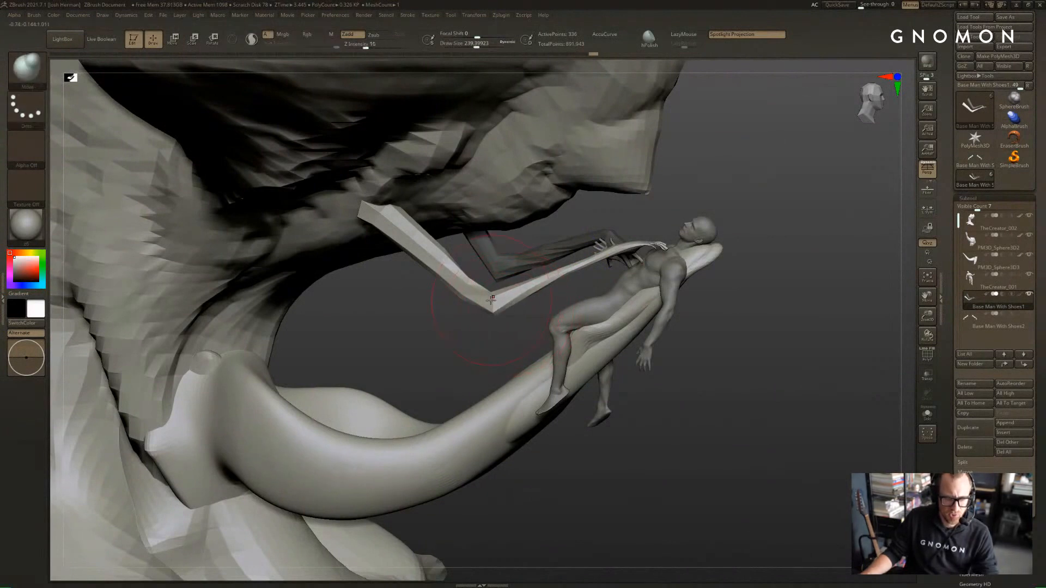
Smooth the arm mesh around the elbow and along the upper arm toward the shoulder
{"action": "key", "text": "s"}
{"action": "left_click_drag", "start_coordinate": [484, 299], "coordinate": [479, 298]}
{"action": "left_click_drag", "start_coordinate": [484, 295], "coordinate": [437, 291], "text": "shift"}
{"action": "key", "text": "shift"}
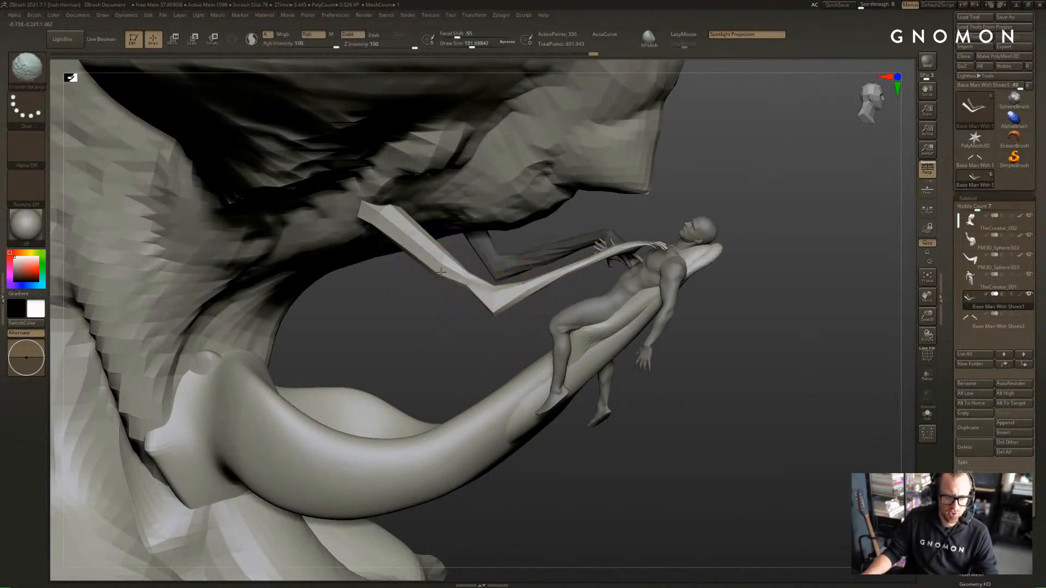
{"action": "key", "text": "s"}
{"action": "left_click_drag", "start_coordinate": [399, 228], "coordinate": [349, 172], "text": "shift"}
Pull the arm's shoulder end back into the underside of the large head with the Move brush
{"action": "key", "text": "s"}
{"action": "key", "text": "b"}
{"action": "key", "text": "m"}
{"action": "key", "text": "v"}
{"action": "left_click_drag", "start_coordinate": [419, 336], "coordinate": [357, 327]}
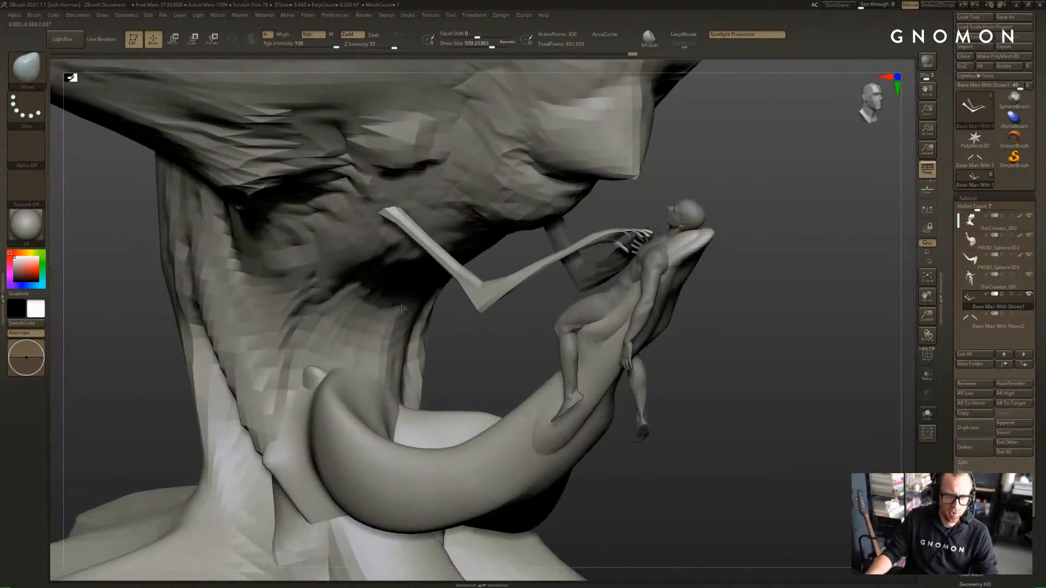
{"action": "key", "text": "ctrl+z"}
{"action": "key", "text": "s"}
{"action": "left_click_drag", "start_coordinate": [380, 228], "coordinate": [377, 216]}
{"action": "left_click_drag", "start_coordinate": [471, 350], "coordinate": [531, 340]}
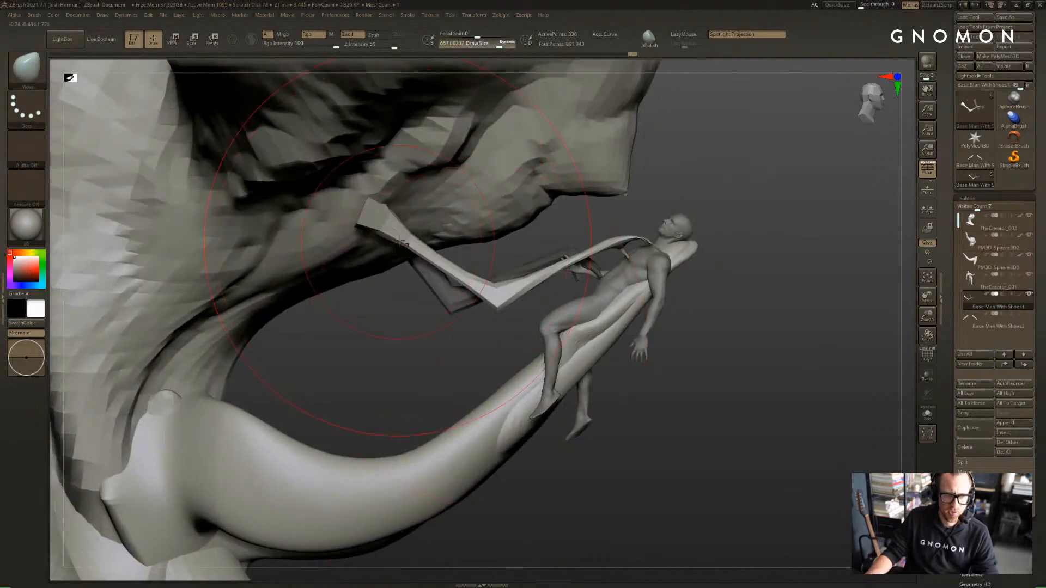
{"action": "mouse_move", "coordinate": [381, 226]}
{"action": "left_mouse_down"}
{"action": "mouse_move", "coordinate": [338, 219]}
{"action": "mouse_move", "coordinate": [324, 196]}
{"action": "mouse_move", "coordinate": [330, 227]}
{"action": "left_mouse_up"}
{"action": "key", "text": "s"}
Smooth the arm's hand where it reaches the small figure, and isolate the arms in Solo view
{"action": "mouse_move", "coordinate": [490, 328]}
{"action": "left_mouse_down"}
{"action": "mouse_move", "coordinate": [355, 339]}
{"action": "mouse_move", "coordinate": [402, 356]}
{"action": "left_mouse_up"}
{"action": "left_click", "coordinate": [440, 334], "text": "ctrl"}
{"action": "left_click_drag", "start_coordinate": [256, 268], "coordinate": [255, 259]}
{"action": "mouse_move", "coordinate": [248, 349]}
{"action": "left_mouse_down"}
{"action": "mouse_move", "coordinate": [280, 351]}
{"action": "mouse_move", "coordinate": [283, 379]}
{"action": "left_mouse_up"}
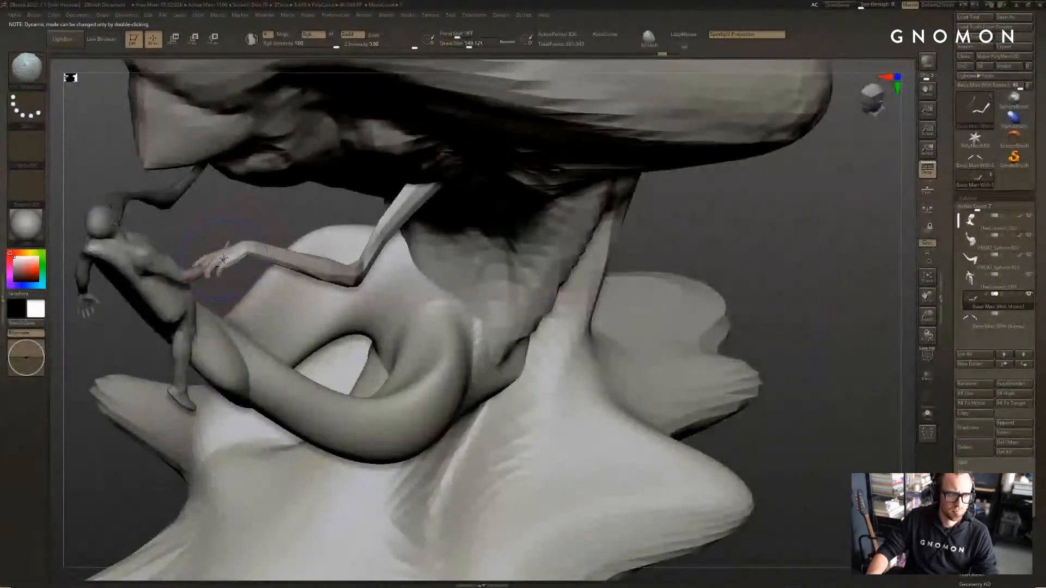
{"action": "mouse_move", "coordinate": [235, 257]}
{"action": "left_mouse_down", "text": "shift"}
{"action": "mouse_move", "coordinate": [224, 254]}
{"action": "mouse_move", "coordinate": [213, 327]}
{"action": "mouse_move", "coordinate": [233, 305]}
{"action": "left_mouse_up", "text": "shift"}
{"action": "left_click", "coordinate": [211, 318]}
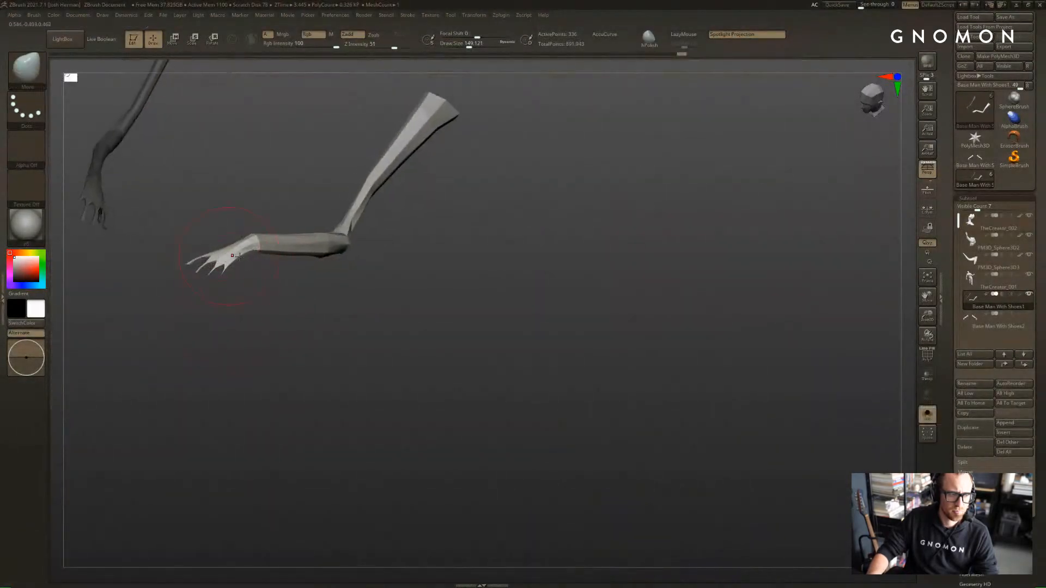
Reshape the hand and wrist with the Move brush and smooth the adjoining forearm
{"action": "key", "text": "s"}
{"action": "left_click_drag", "start_coordinate": [233, 257], "coordinate": [275, 299]}
{"action": "left_click_drag", "start_coordinate": [297, 264], "coordinate": [290, 269]}
{"action": "mouse_move", "coordinate": [276, 306]}
{"action": "left_mouse_down"}
{"action": "mouse_move", "coordinate": [278, 245]}
{"action": "mouse_move", "coordinate": [258, 244]}
{"action": "left_mouse_up"}
{"action": "key", "text": "s"}
{"action": "left_click_drag", "start_coordinate": [258, 243], "coordinate": [258, 240]}
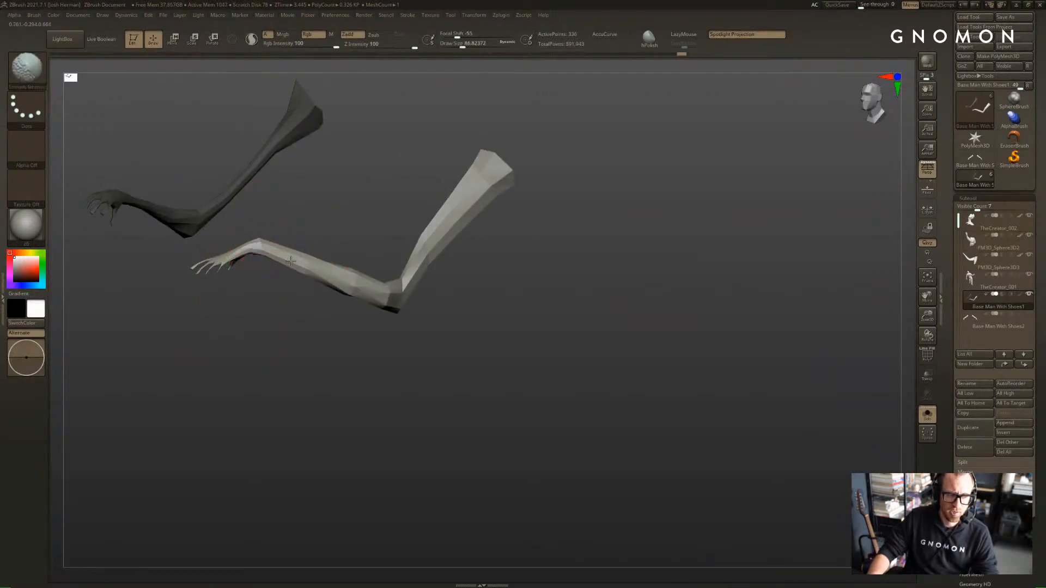
Leave Solo view and smooth the upper arm down to the elbow
{"action": "mouse_move", "coordinate": [334, 299]}
{"action": "left_mouse_down"}
{"action": "mouse_move", "coordinate": [346, 309]}
{"action": "mouse_move", "coordinate": [381, 297]}
{"action": "left_mouse_up"}
{"action": "key", "text": "alt+s"}
{"action": "key", "text": "s"}
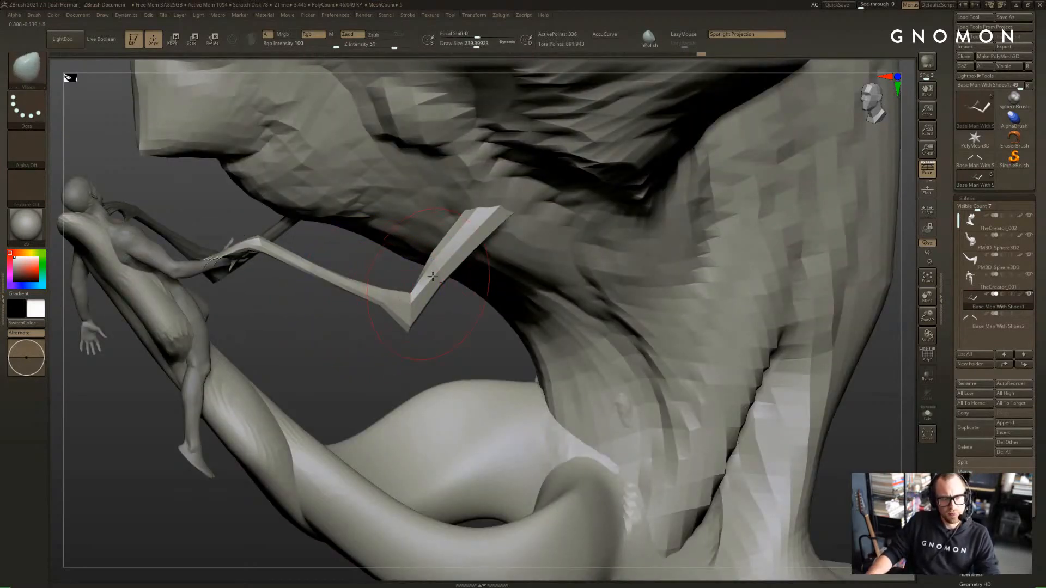
{"action": "mouse_move", "coordinate": [436, 269]}
{"action": "left_mouse_down", "text": "shift"}
{"action": "mouse_move", "coordinate": [449, 271]}
{"action": "mouse_move", "coordinate": [379, 311]}
{"action": "left_mouse_up", "text": "shift"}
{"action": "key", "text": "d"}
{"action": "key", "text": "s"}
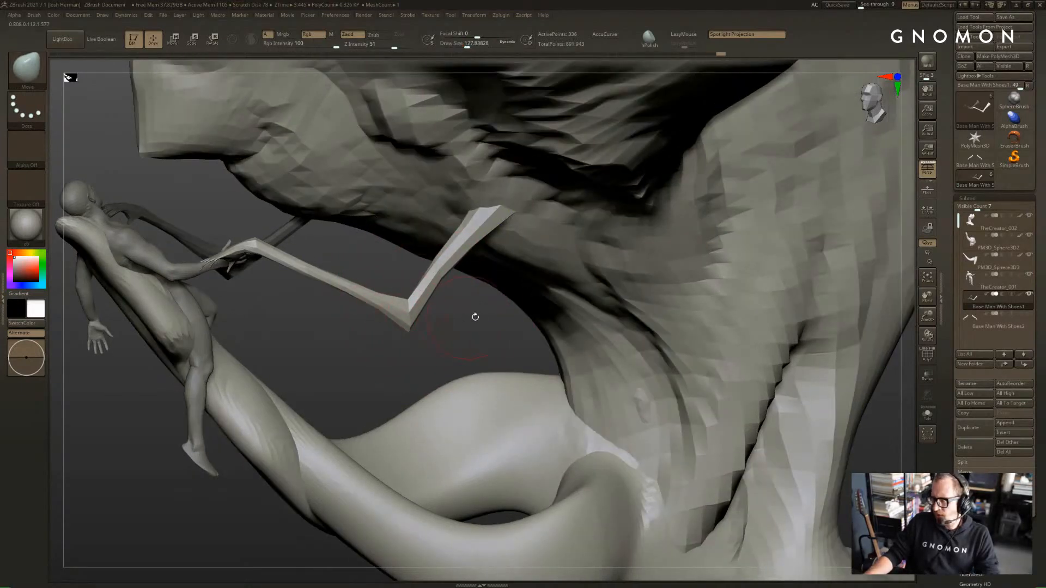
Smooth the upper arm to slim it, and reshape its shoulder end with the Move brush in Solo view
{"action": "mouse_move", "coordinate": [475, 317]}
{"action": "left_mouse_down"}
{"action": "mouse_move", "coordinate": [517, 321]}
{"action": "mouse_move", "coordinate": [479, 303]}
{"action": "left_mouse_up"}
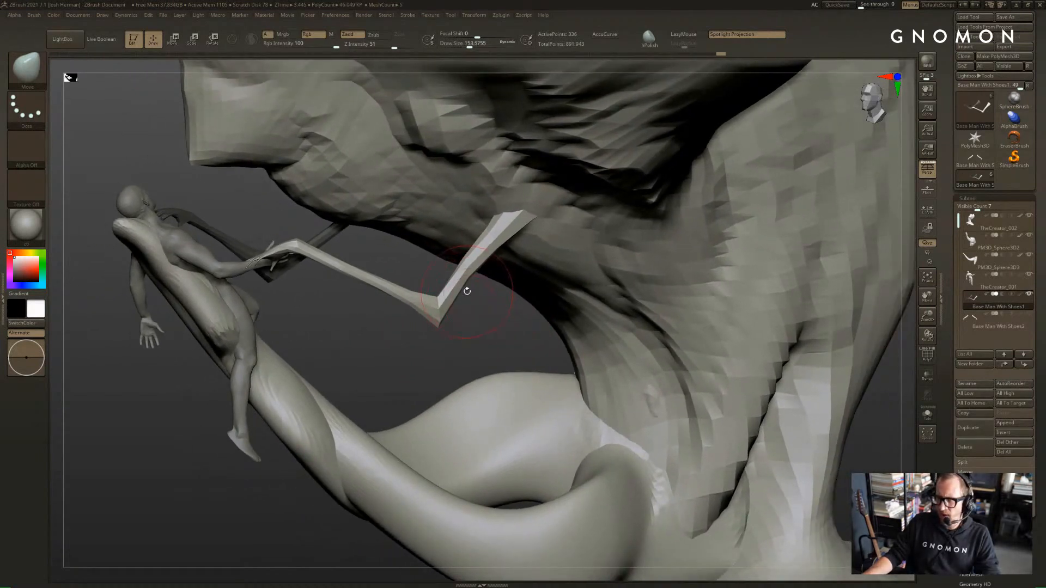
{"action": "key", "text": "shift"}
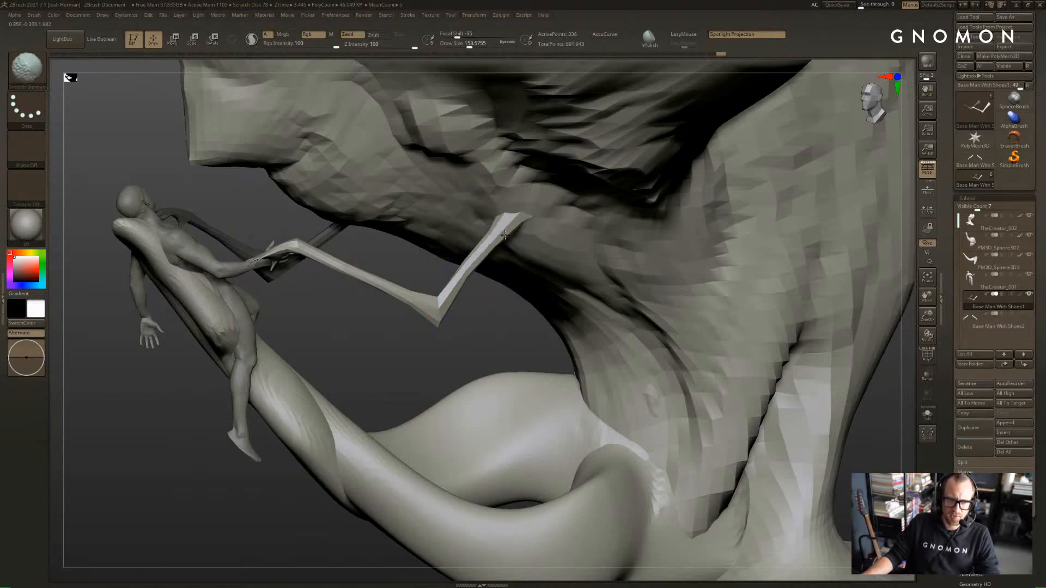
{"action": "mouse_move", "coordinate": [482, 306]}
{"action": "left_mouse_down"}
{"action": "mouse_move", "coordinate": [475, 280]}
{"action": "mouse_move", "coordinate": [521, 256]}
{"action": "left_mouse_up"}
{"action": "key", "text": "alt+s"}
{"action": "key", "text": "s"}
{"action": "left_click", "coordinate": [522, 225]}
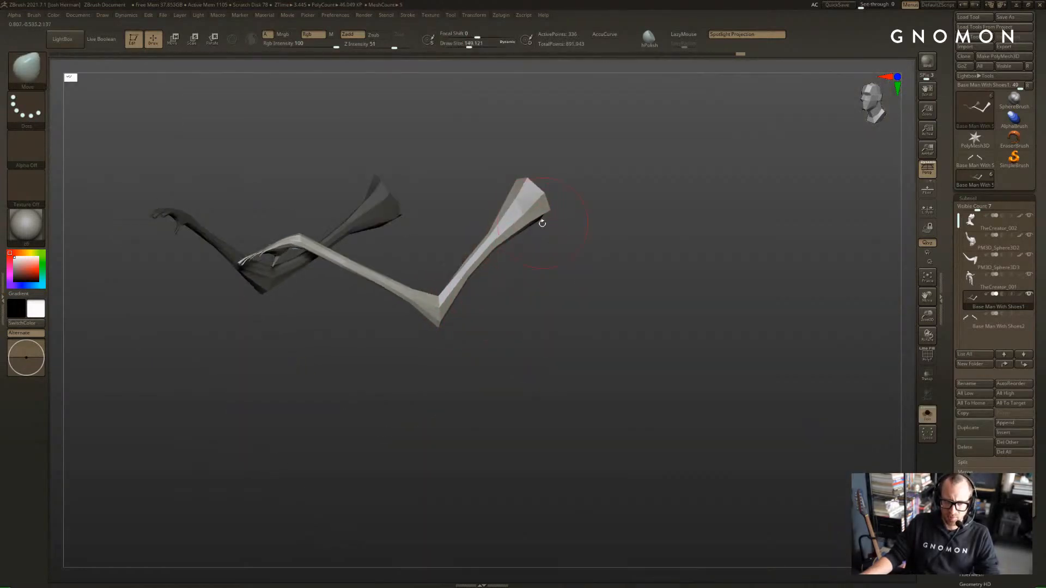
{"action": "key", "text": "alt+s"}
{"action": "left_click_drag", "start_coordinate": [657, 275], "coordinate": [600, 290], "text": "alt"}
{"action": "left_click", "coordinate": [642, 252], "text": "ctrl+shift"}
{"action": "left_click", "coordinate": [561, 218], "text": "alt"}
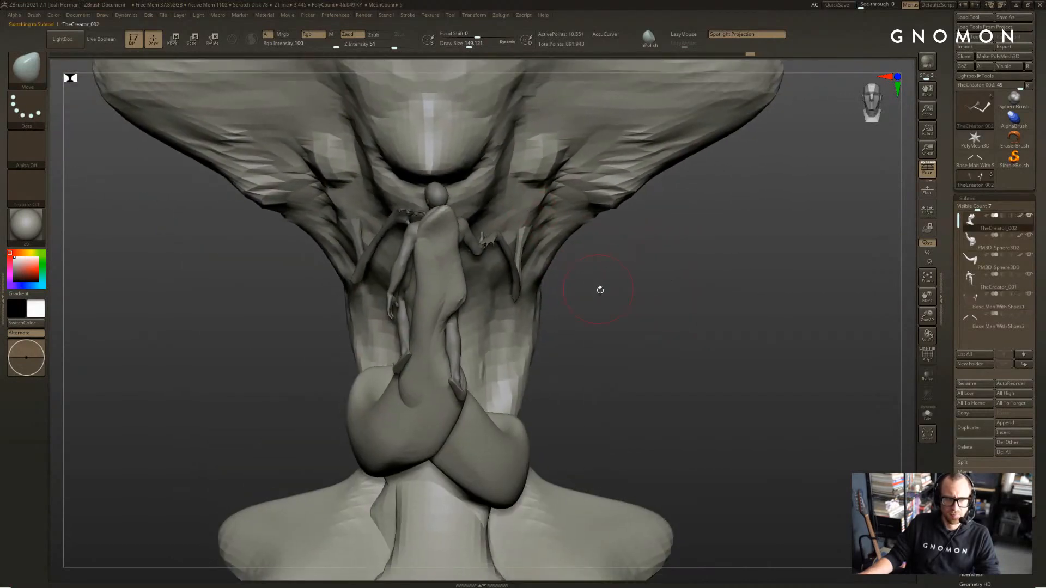
{"action": "left_click", "coordinate": [516, 253], "text": "alt"}
{"action": "key", "text": "alt+s"}
{"action": "key", "text": "r"}
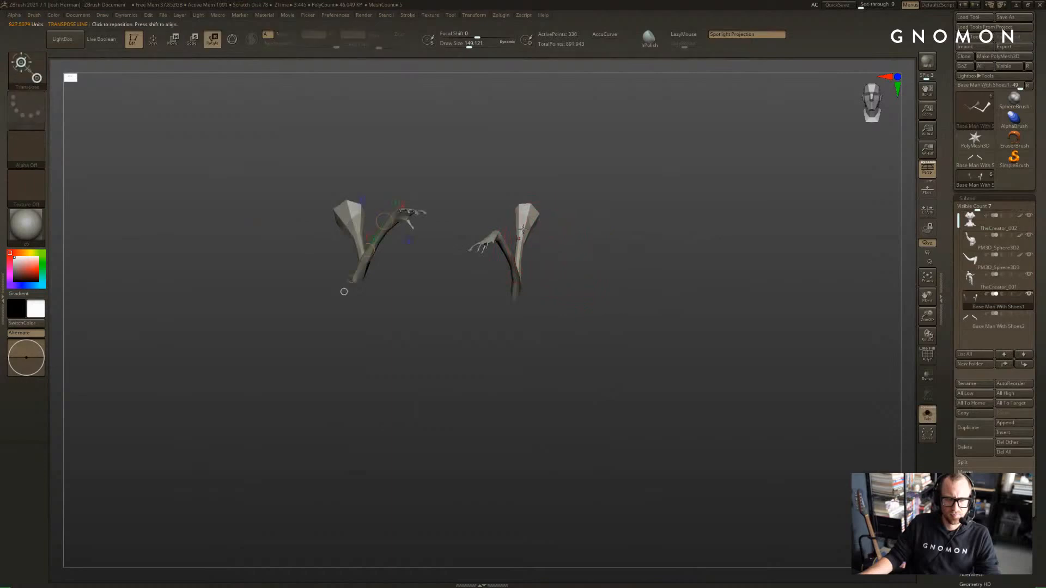
{"action": "key", "text": "alt+s"}
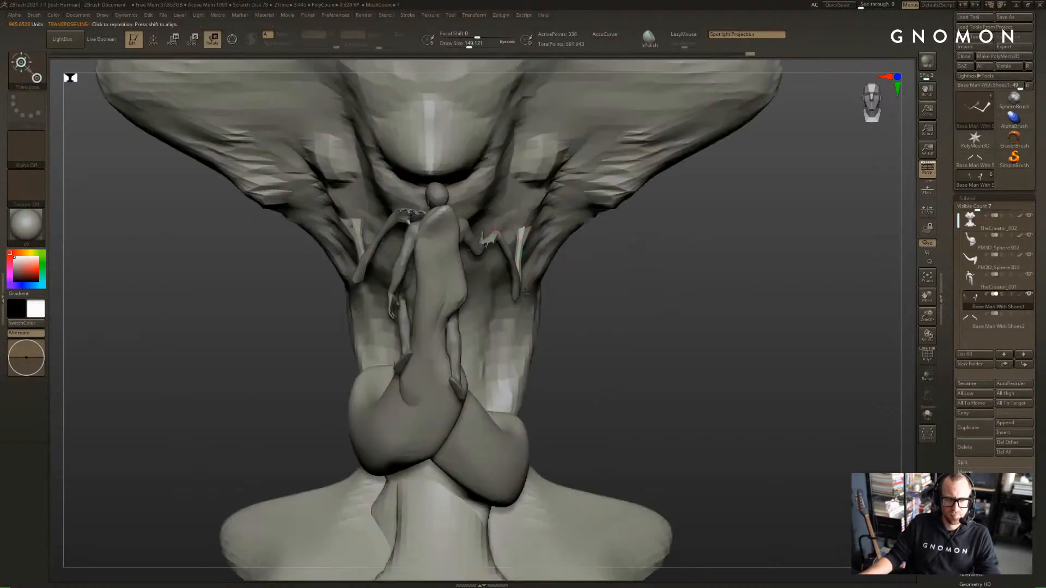
{"action": "mouse_move", "coordinate": [522, 282]}
{"action": "left_mouse_down"}
{"action": "mouse_move", "coordinate": [528, 308]}
{"action": "mouse_move", "coordinate": [578, 271]}
{"action": "mouse_move", "coordinate": [618, 301]}
{"action": "mouse_move", "coordinate": [550, 280]}
{"action": "left_mouse_up"}
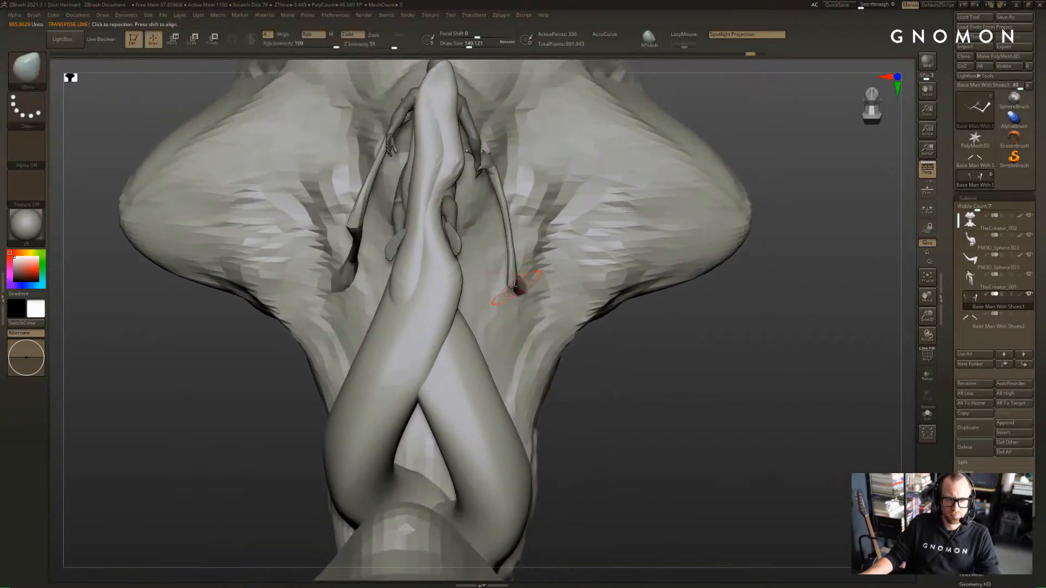
Move the arm's elbow inward from below with a large Move brush so the upper arm runs into the neck
{"action": "key", "text": "q"}
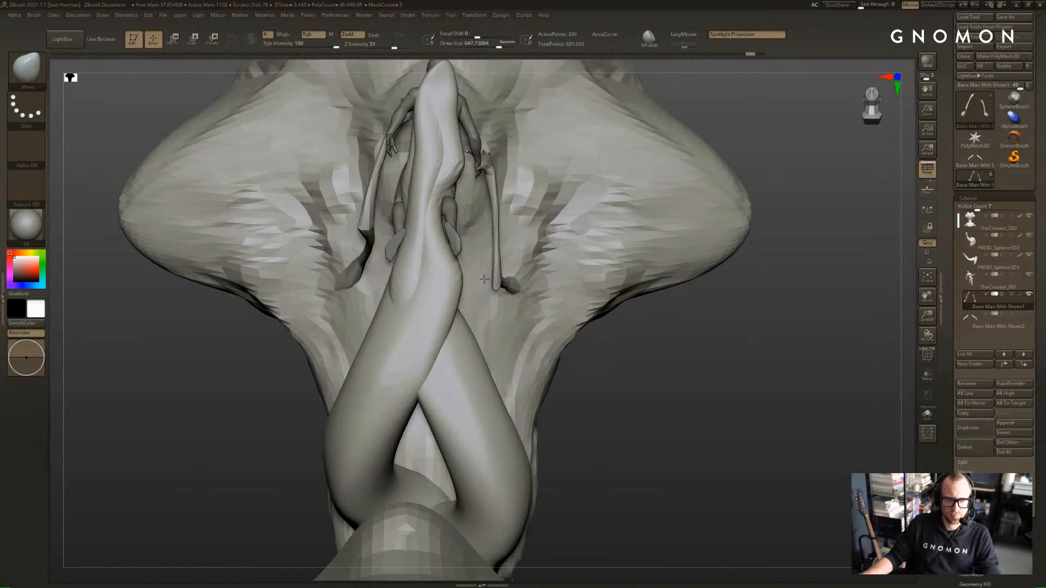
{"action": "mouse_move", "coordinate": [479, 280]}
{"action": "left_mouse_down"}
{"action": "mouse_move", "coordinate": [622, 352]}
{"action": "mouse_move", "coordinate": [634, 303]}
{"action": "mouse_move", "coordinate": [681, 329]}
{"action": "mouse_move", "coordinate": [500, 289]}
{"action": "left_mouse_up"}
{"action": "key", "text": "s"}
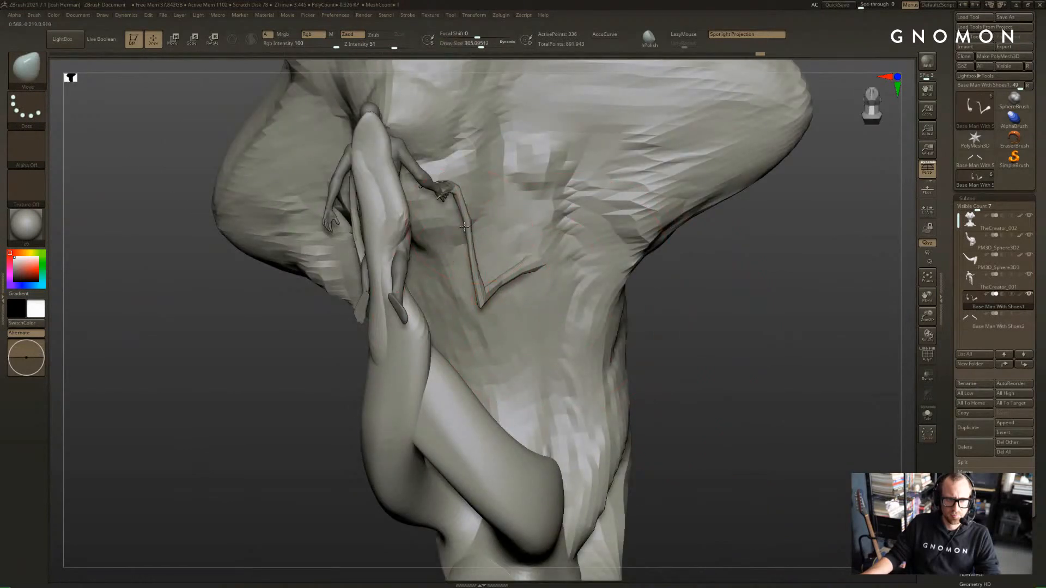
{"action": "left_click_drag", "start_coordinate": [273, 315], "coordinate": [339, 283]}
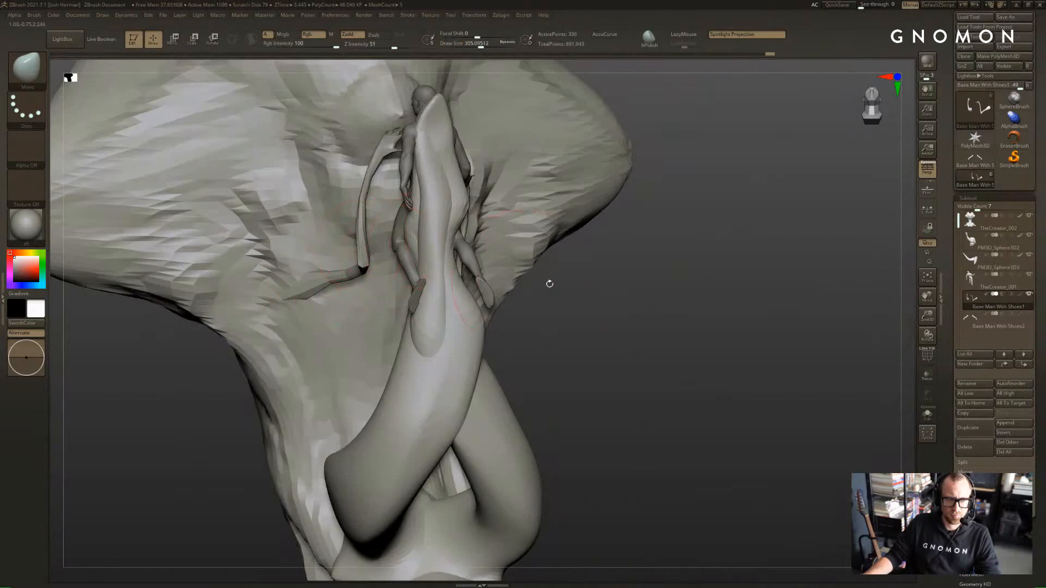
{"action": "left_click_drag", "start_coordinate": [550, 284], "coordinate": [550, 323]}
Isolate one arm in Solo view and bring back the hidden body of the base man mesh
{"action": "key", "text": "alt+s"}
{"action": "left_click", "coordinate": [470, 298], "text": "ctrl+shift"}
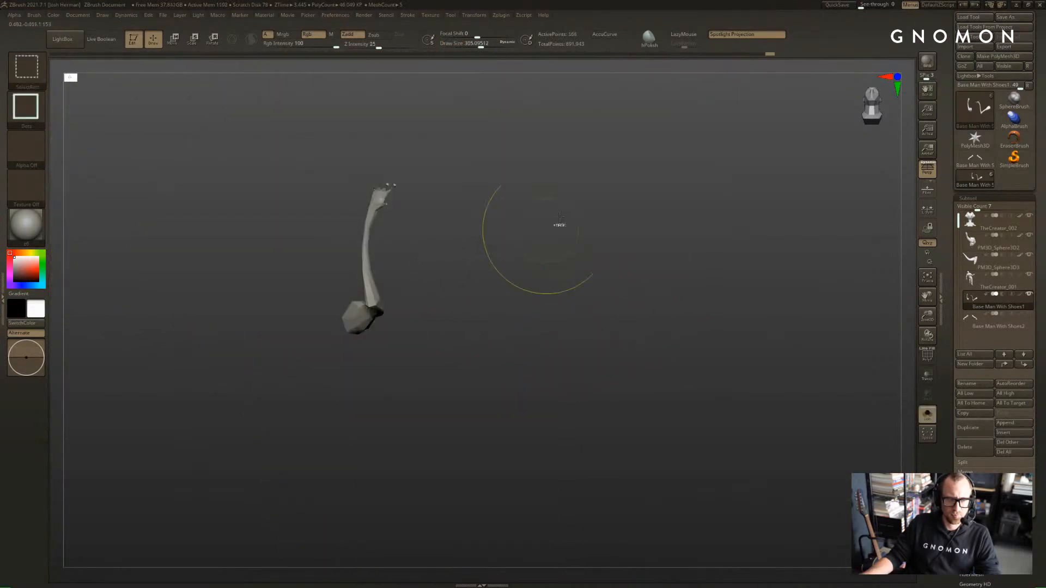
{"action": "left_click_drag", "start_coordinate": [579, 189], "coordinate": [292, 364], "text": "ctrl"}
{"action": "left_click", "coordinate": [282, 372], "text": "ctrl+shift"}
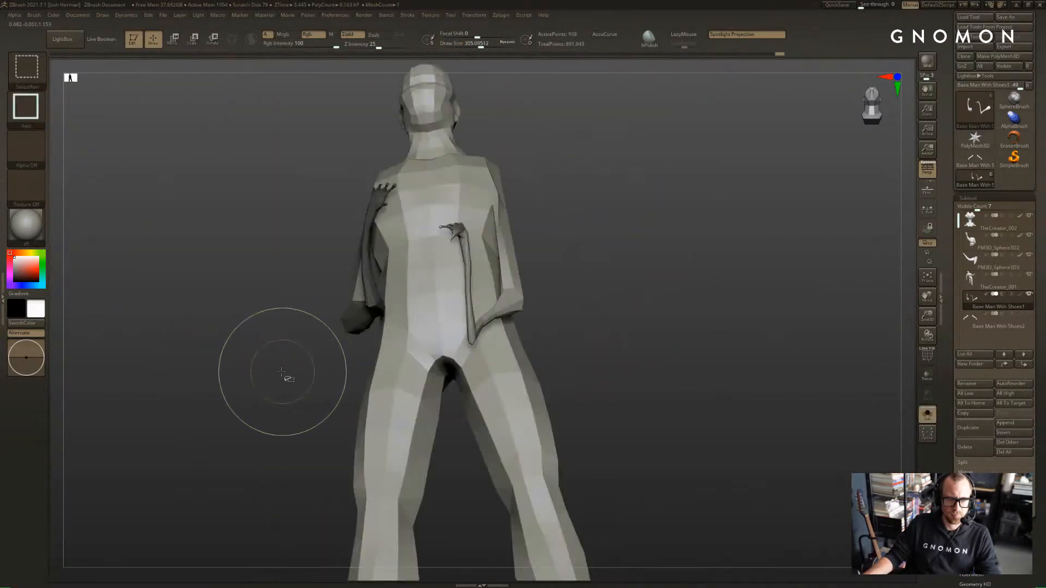
{"action": "left_click", "coordinate": [280, 366]}
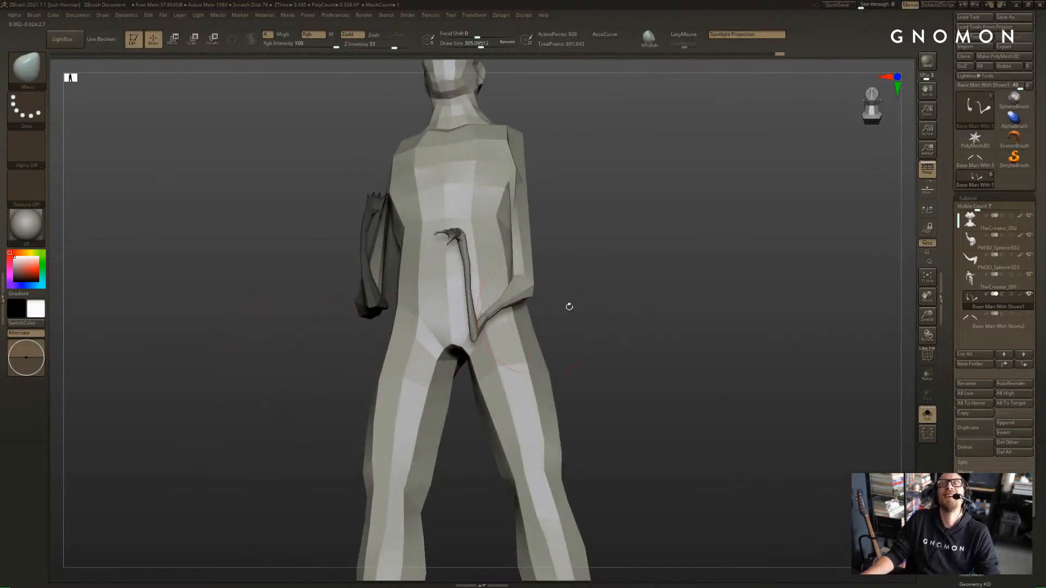
{"action": "left_click_drag", "start_coordinate": [761, 353], "coordinate": [733, 351]}
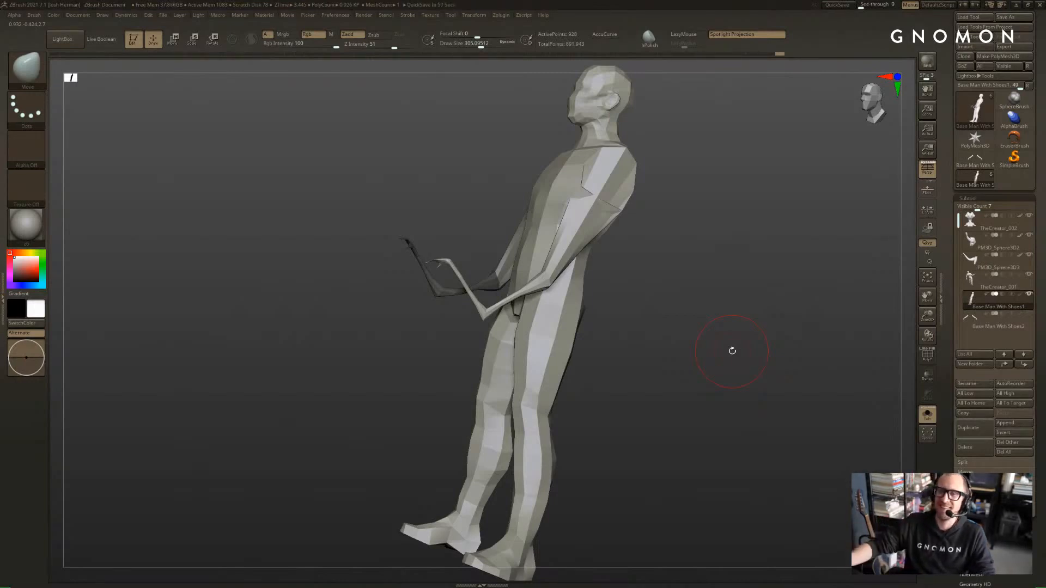
Undo and redo the visibility changes to try to show only the two arms
{"action": "left_click_drag", "start_coordinate": [736, 161], "coordinate": [687, 185], "text": "shift"}
{"action": "key", "text": "ctrl+h"}
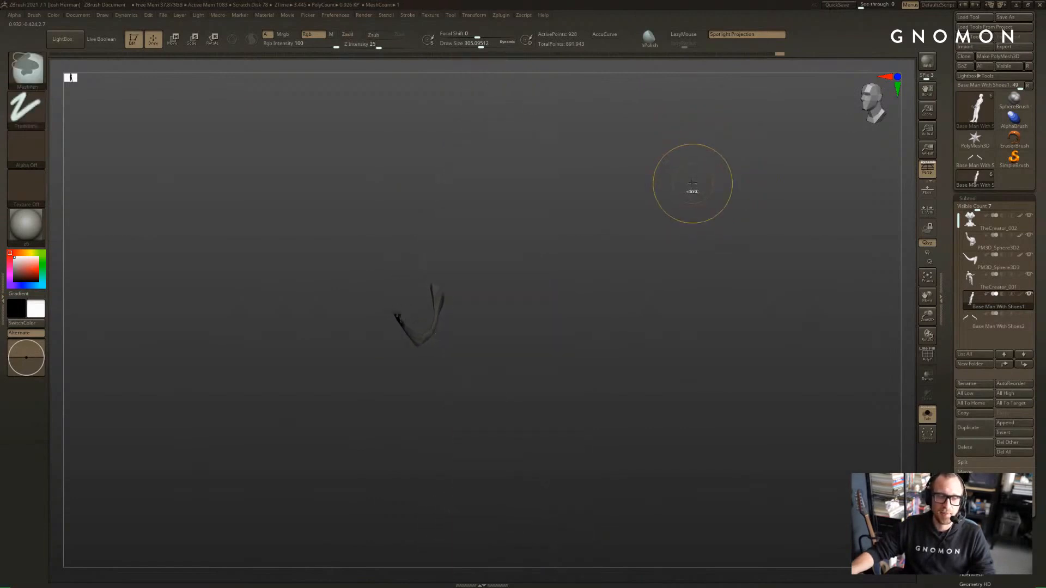
{"action": "left_click", "coordinate": [693, 181], "text": "ctrl"}
{"action": "key", "text": "ctrl+z"}
{"action": "key", "text": "ctrl+z"}
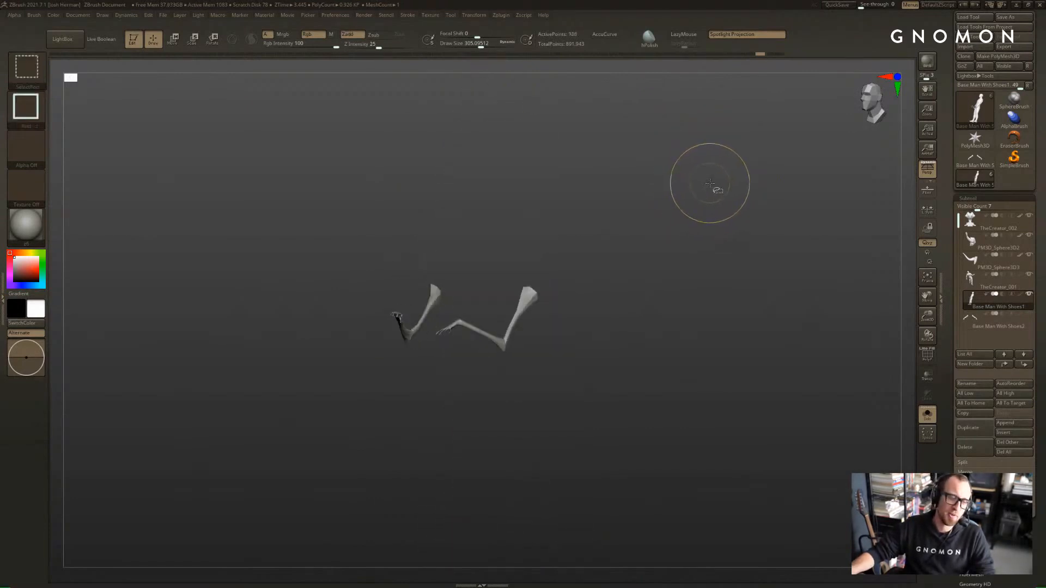
{"action": "key", "text": "ctrl+shift+z"}
{"action": "key", "text": "ctrl+shift+z"}
{"action": "key", "text": "ctrl+z"}
{"action": "key", "text": "ctrl+shift+z"}
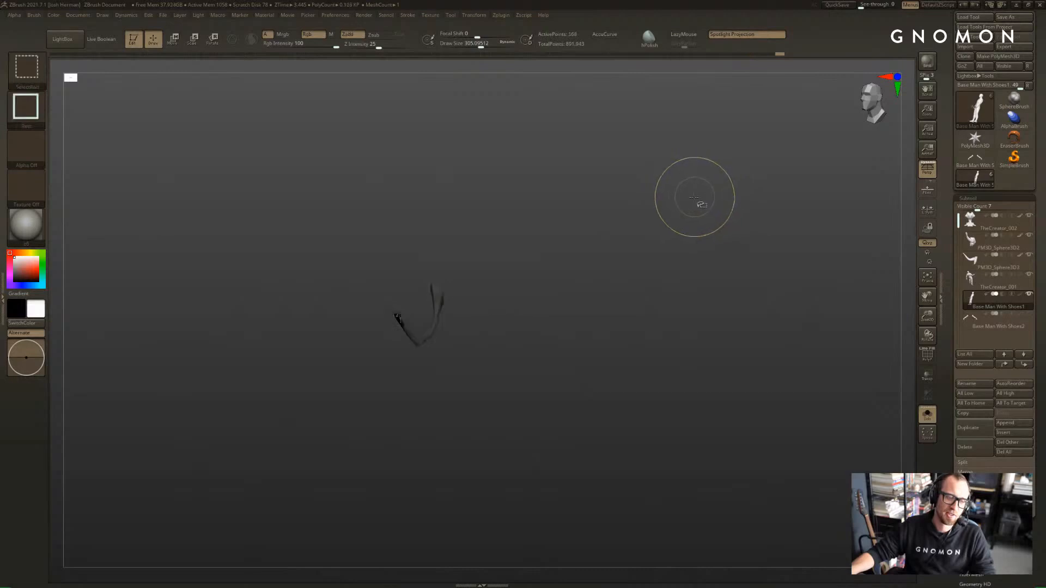
Reveal the whole base man mesh, return to the single arm, and leave Solo view
{"action": "left_click_drag", "start_coordinate": [689, 196], "coordinate": [718, 202], "text": "alt"}
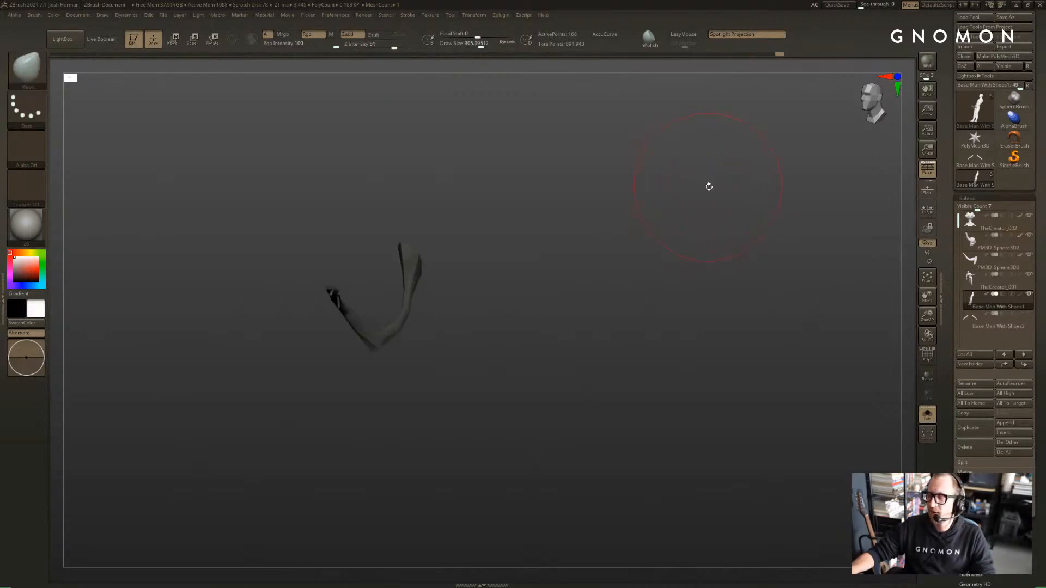
{"action": "left_click", "coordinate": [707, 185], "text": "ctrl+shift"}
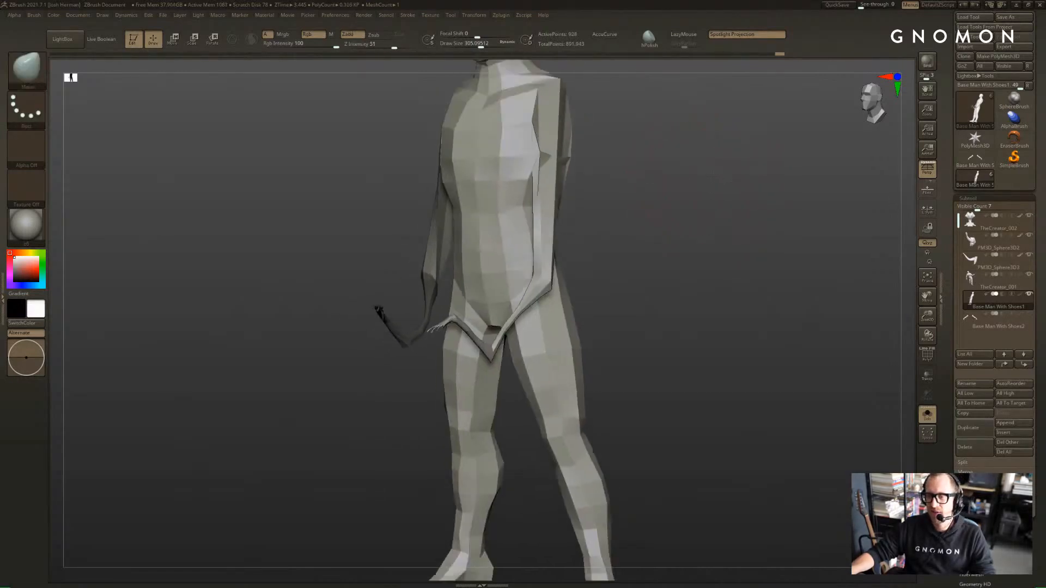
{"action": "mouse_move", "coordinate": [713, 175]}
{"action": "left_mouse_down", "text": "alt"}
{"action": "mouse_move", "coordinate": [686, 164]}
{"action": "mouse_move", "coordinate": [700, 162]}
{"action": "mouse_move", "coordinate": [709, 174]}
{"action": "mouse_move", "coordinate": [701, 177]}
{"action": "mouse_move", "coordinate": [703, 156]}
{"action": "mouse_move", "coordinate": [715, 164]}
{"action": "mouse_move", "coordinate": [693, 165]}
{"action": "mouse_move", "coordinate": [778, 182]}
{"action": "mouse_move", "coordinate": [750, 180]}
{"action": "left_mouse_up", "text": "alt"}
{"action": "key", "text": "alt+s"}
{"action": "key", "text": "alt+s"}
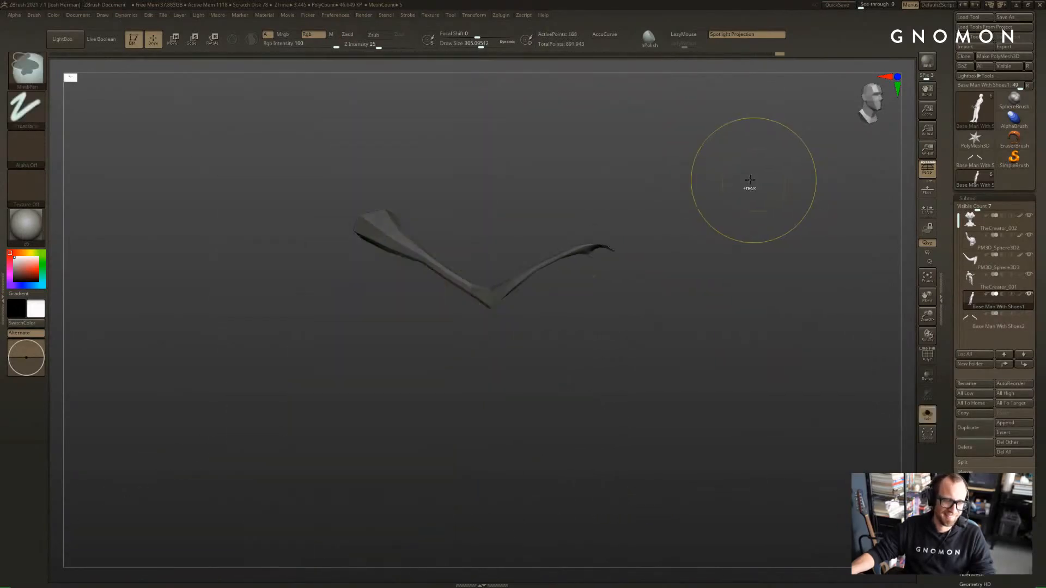
{"action": "left_click_drag", "start_coordinate": [608, 191], "coordinate": [572, 191], "text": "ctrl"}
{"action": "key", "text": "alt+s"}
{"action": "mouse_move", "coordinate": [694, 177]}
{"action": "left_mouse_down"}
{"action": "mouse_move", "coordinate": [749, 220]}
{"action": "mouse_move", "coordinate": [703, 178]}
{"action": "left_mouse_up"}
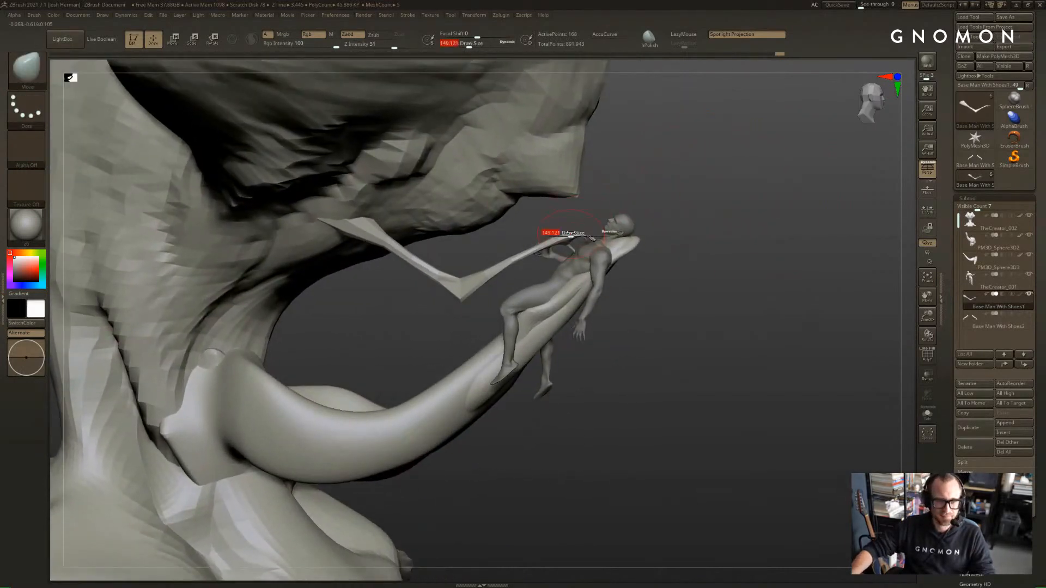
Adjust the arm's shoulder end where it meets the underside of the head with the Move brush
{"action": "mouse_move", "coordinate": [514, 231]}
{"action": "left_mouse_down"}
{"action": "mouse_move", "coordinate": [554, 240]}
{"action": "mouse_move", "coordinate": [462, 240]}
{"action": "left_mouse_up"}
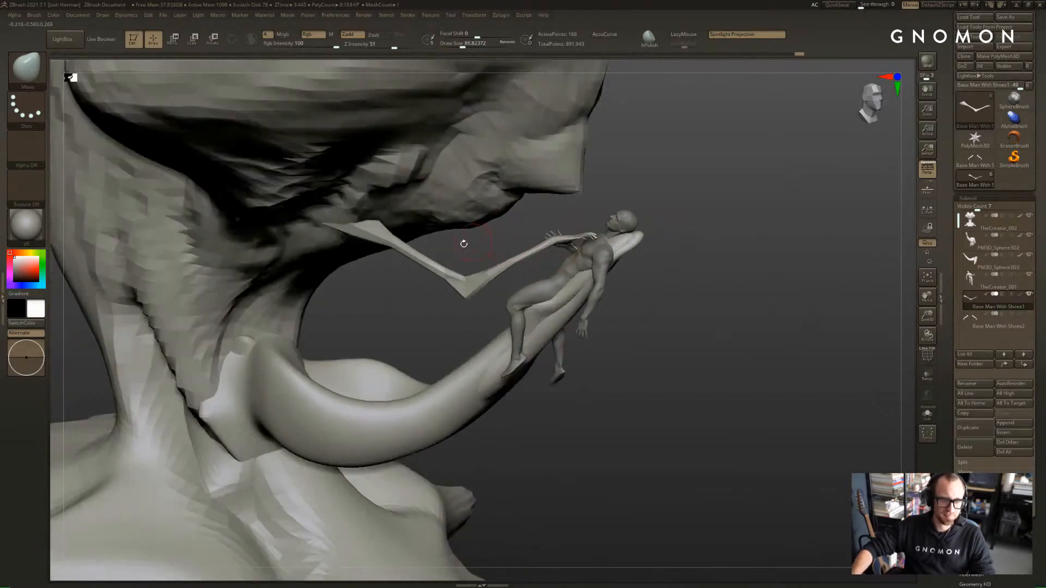
{"action": "mouse_move", "coordinate": [354, 240]}
{"action": "left_mouse_down"}
{"action": "mouse_move", "coordinate": [386, 289]}
{"action": "mouse_move", "coordinate": [217, 305]}
{"action": "mouse_move", "coordinate": [240, 305]}
{"action": "left_mouse_up"}
{"action": "left_click_drag", "start_coordinate": [600, 305], "coordinate": [430, 318]}
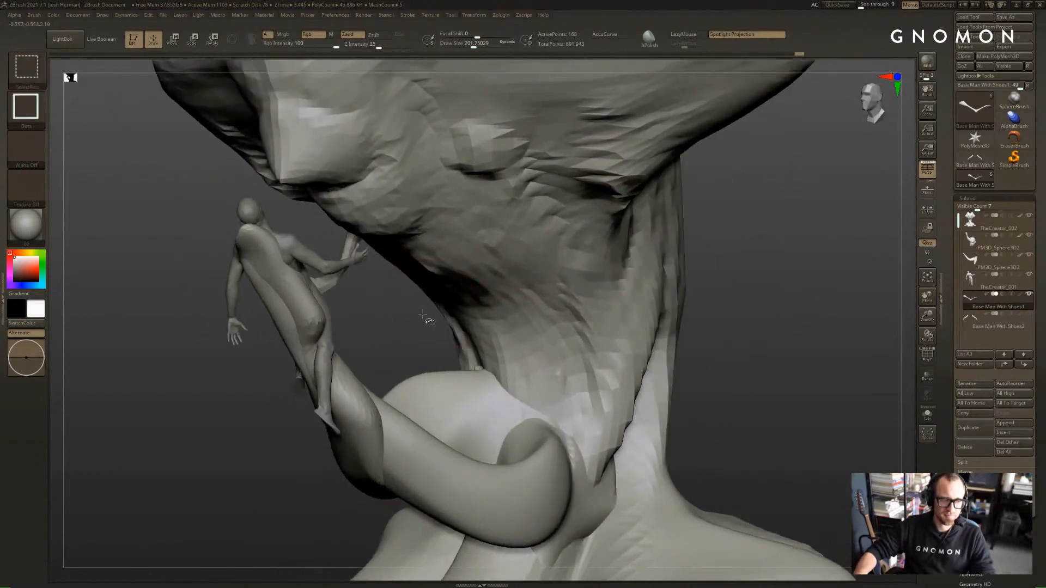
Unhide the whole base man mesh and show its polyframe in Solo view
{"action": "left_click", "coordinate": [430, 320], "text": "ctrl+shift"}
{"action": "key", "text": "ctrl+z"}
{"action": "left_click", "coordinate": [752, 316], "text": "ctrl+shift"}
{"action": "left_click_drag", "start_coordinate": [791, 341], "coordinate": [616, 263], "text": "alt"}
{"action": "key", "text": "shift+f"}
{"action": "key", "text": "alt+s"}
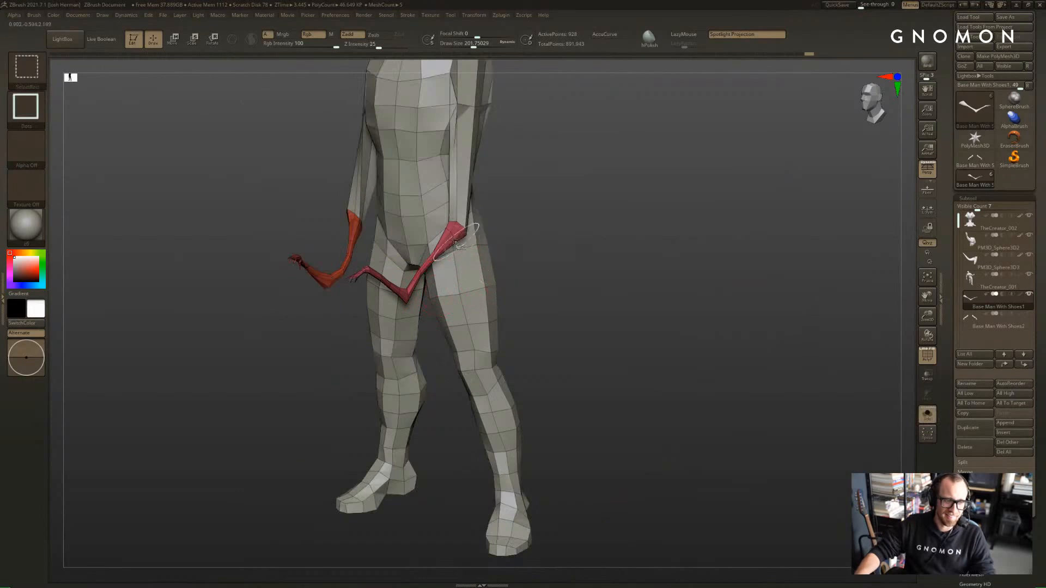
Hide the base man's body polygroup so that only the two arm polygroups remain visible
{"action": "left_click", "coordinate": [455, 234], "text": "ctrl+shift"}
{"action": "left_click", "coordinate": [527, 233], "text": "ctrl+shift"}
{"action": "left_click", "coordinate": [422, 222], "text": "ctrl+shift"}
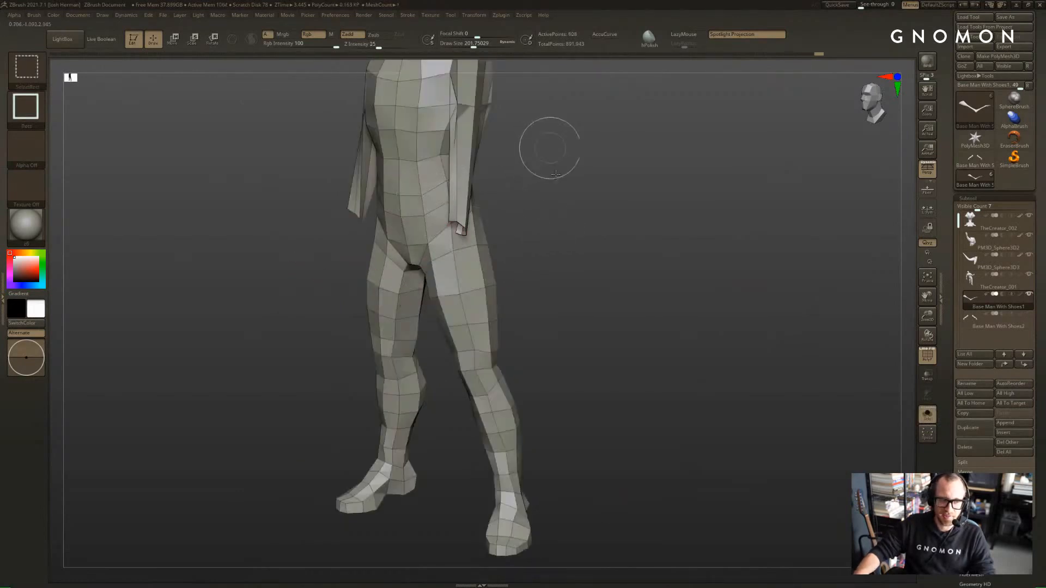
{"action": "left_click", "coordinate": [593, 237], "text": "ctrl+shift"}
Permanently delete the base man's hidden body geometry so only the two arms remain, and leave Solo view
{"action": "scroll", "coordinate": [952, 332], "scroll_direction": "down", "scroll_amount": 3}
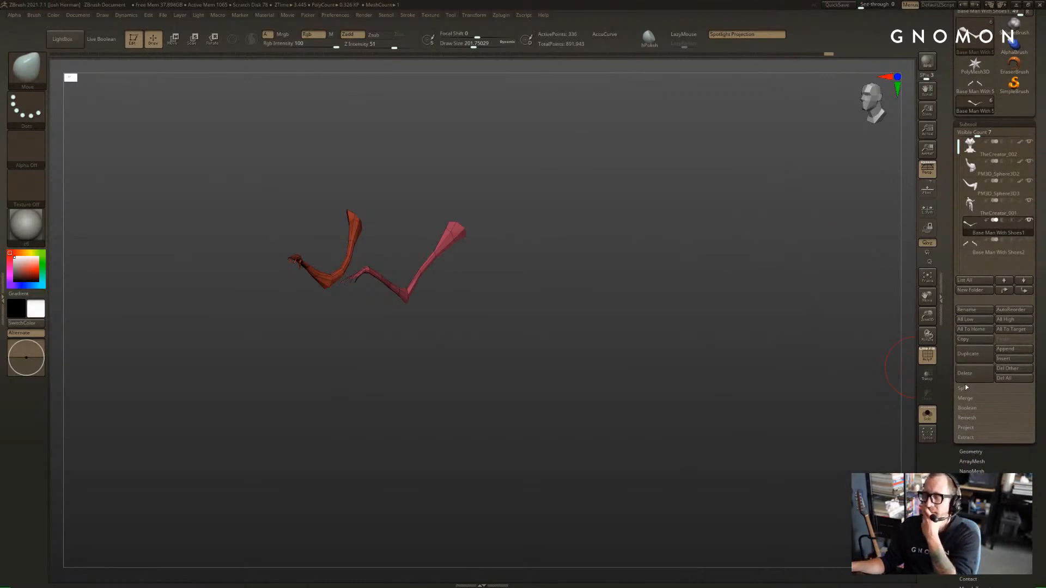
{"action": "left_click_drag", "start_coordinate": [951, 425], "coordinate": [951, 408]}
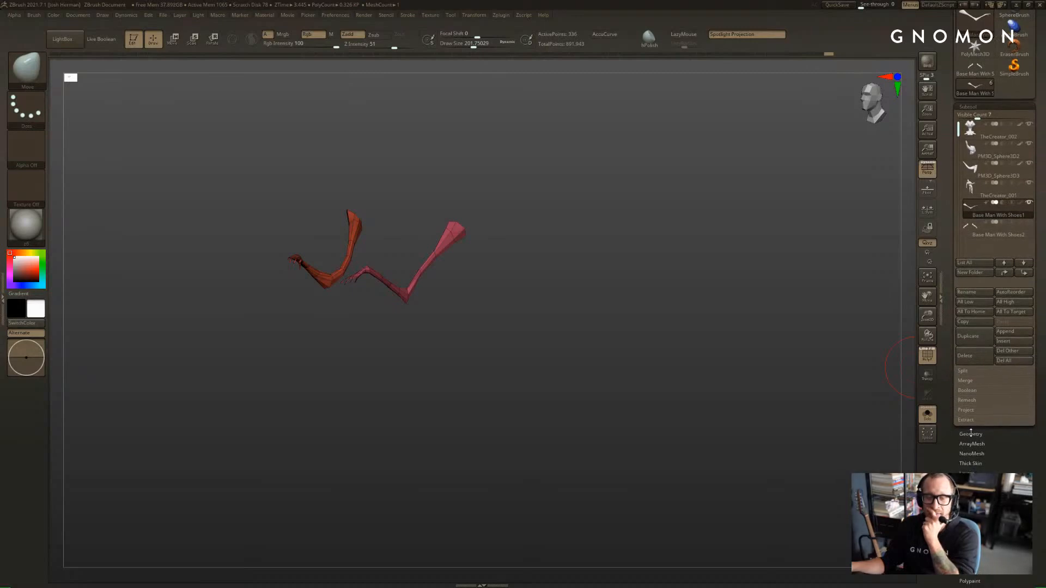
{"action": "left_click", "coordinate": [971, 434]}
{"action": "left_click_drag", "start_coordinate": [1013, 421], "coordinate": [1013, 428]}
{"action": "left_click", "coordinate": [982, 348]}
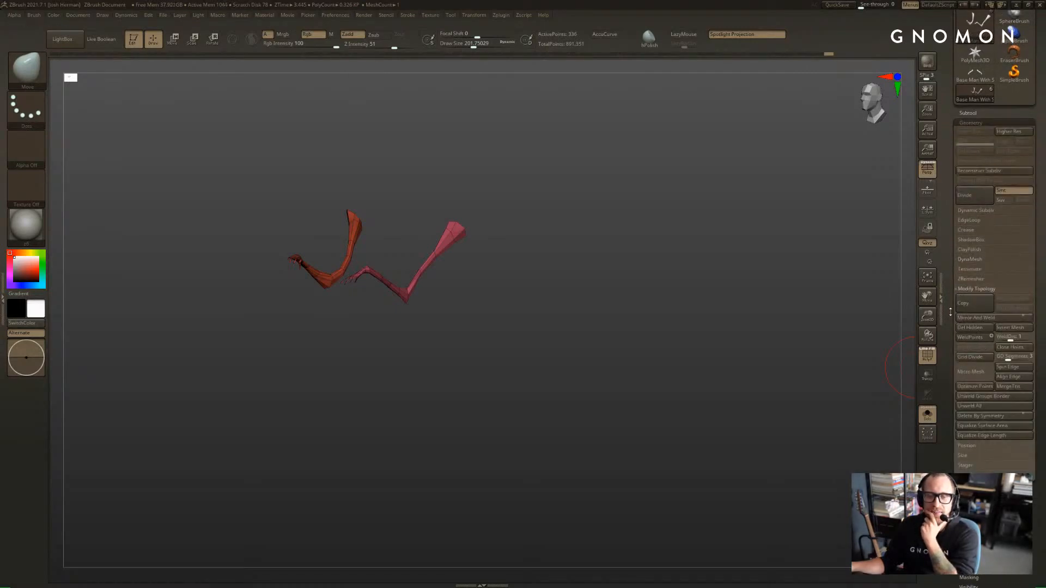
{"action": "scroll", "coordinate": [970, 245], "scroll_direction": "up", "scroll_amount": 3}
{"action": "left_click", "coordinate": [973, 218]}
{"action": "key", "text": "alt+s"}
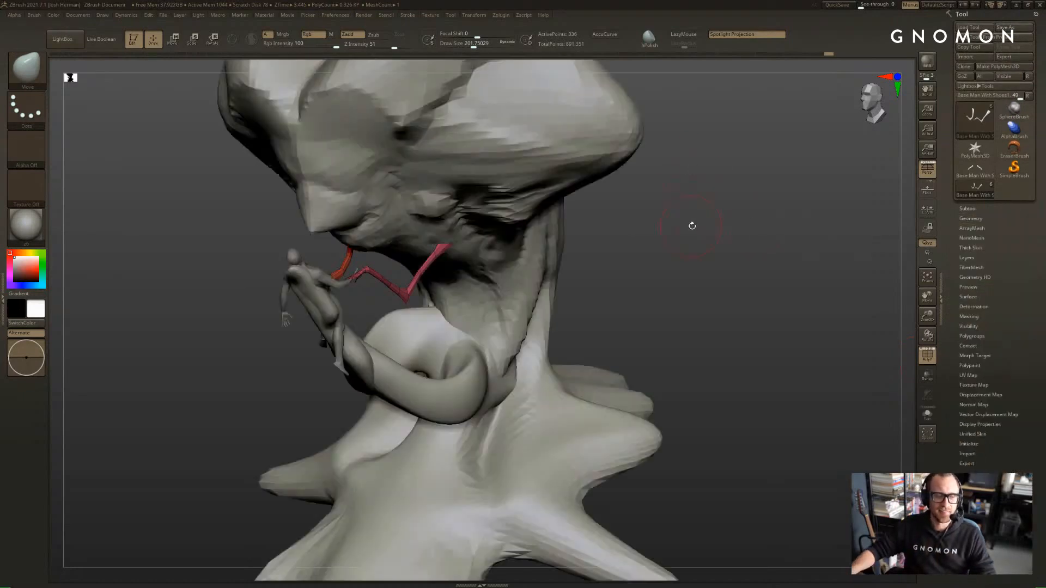
Compare with the sketch, choose a larger SnakeHook brush, and select the near curved branch supporting the small figure
{"action": "left_click_drag", "start_coordinate": [692, 226], "coordinate": [705, 236]}
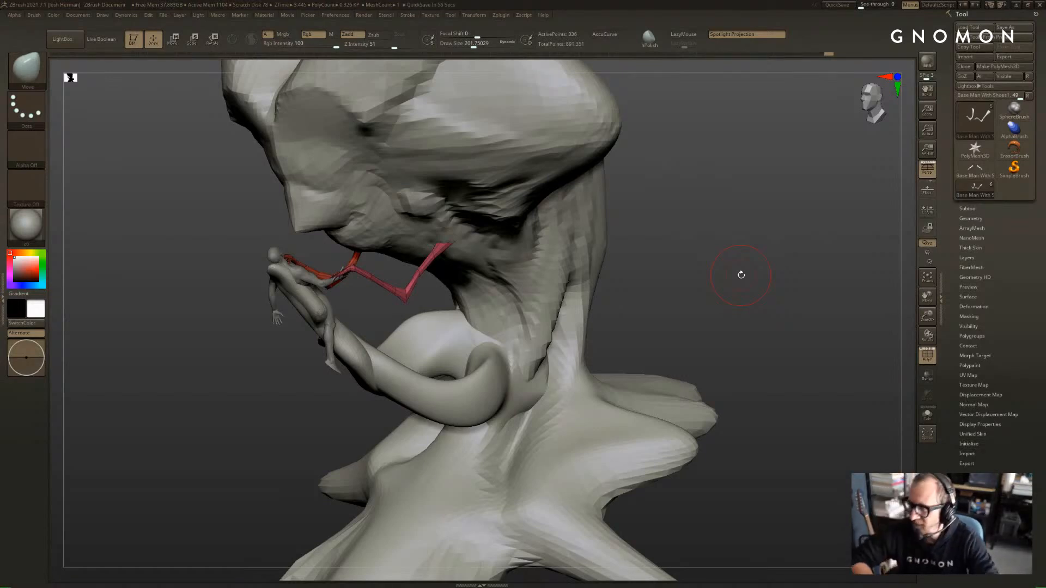
{"action": "left_click_drag", "start_coordinate": [716, 191], "coordinate": [556, 266]}
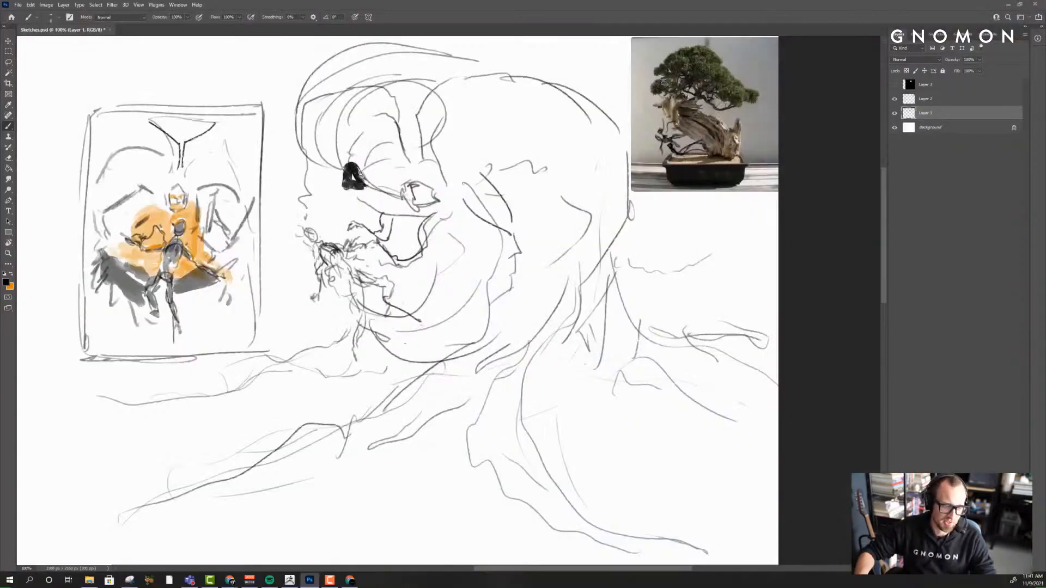
{"action": "key", "text": "alt+Tab"}
{"action": "left_click", "coordinate": [483, 345], "text": "alt"}
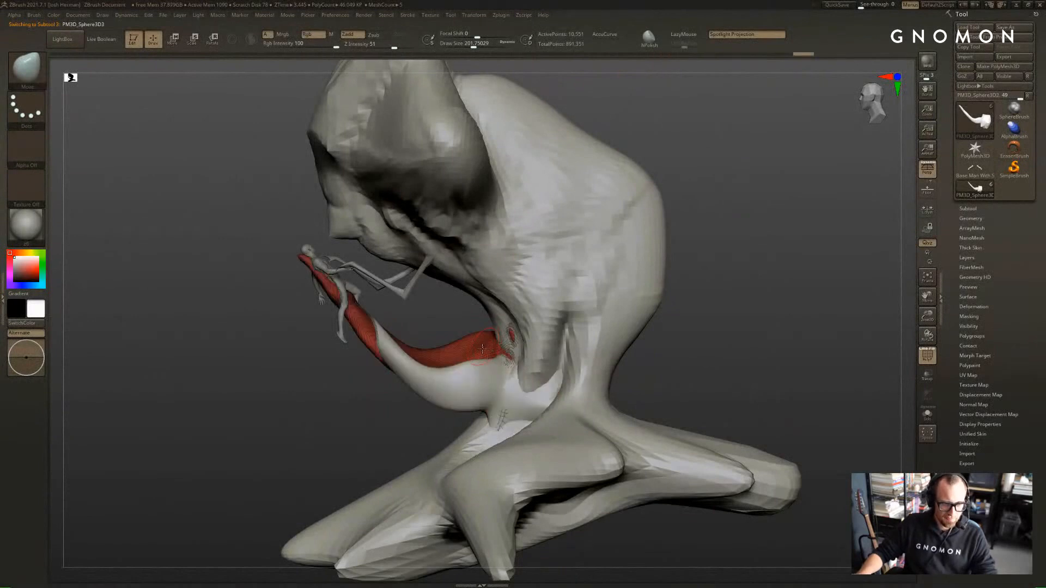
{"action": "key", "text": "b"}
{"action": "key", "text": "s"}
{"action": "key", "text": "h"}
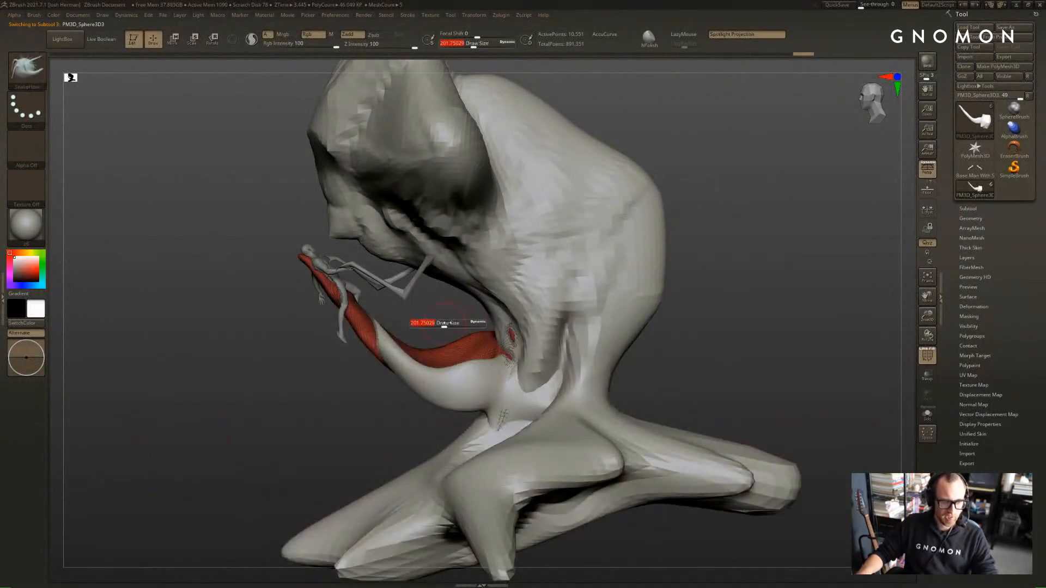
{"action": "left_click_drag", "start_coordinate": [444, 326], "coordinate": [468, 325]}
{"action": "left_click", "coordinate": [412, 373], "text": "alt"}
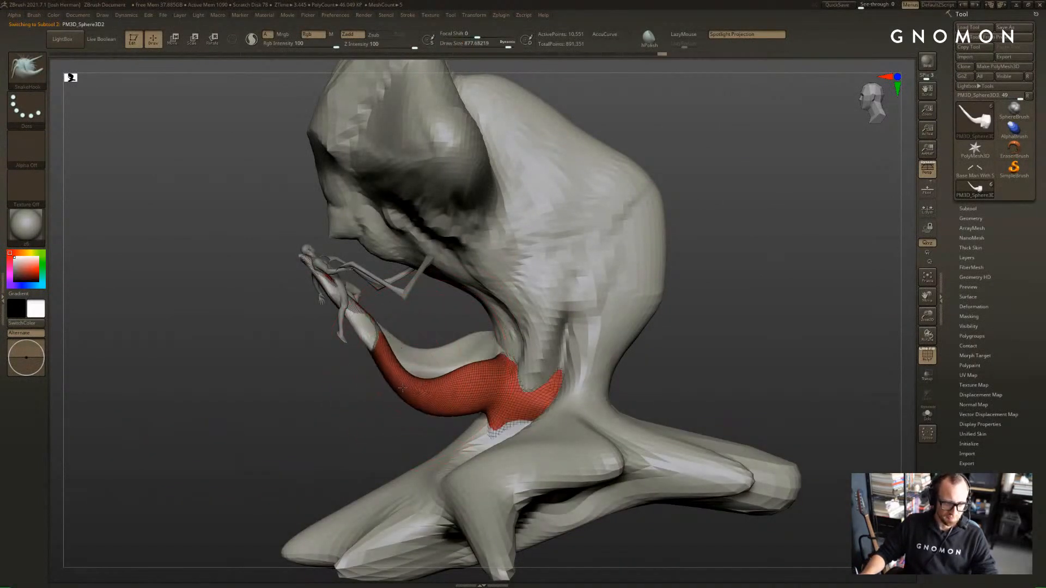
Pull the near branch's upper edge upward into a tapered spur along the front of the neck with SnakeHook
{"action": "key", "text": "alt+Tab"}
{"action": "key", "text": "alt+Tab"}
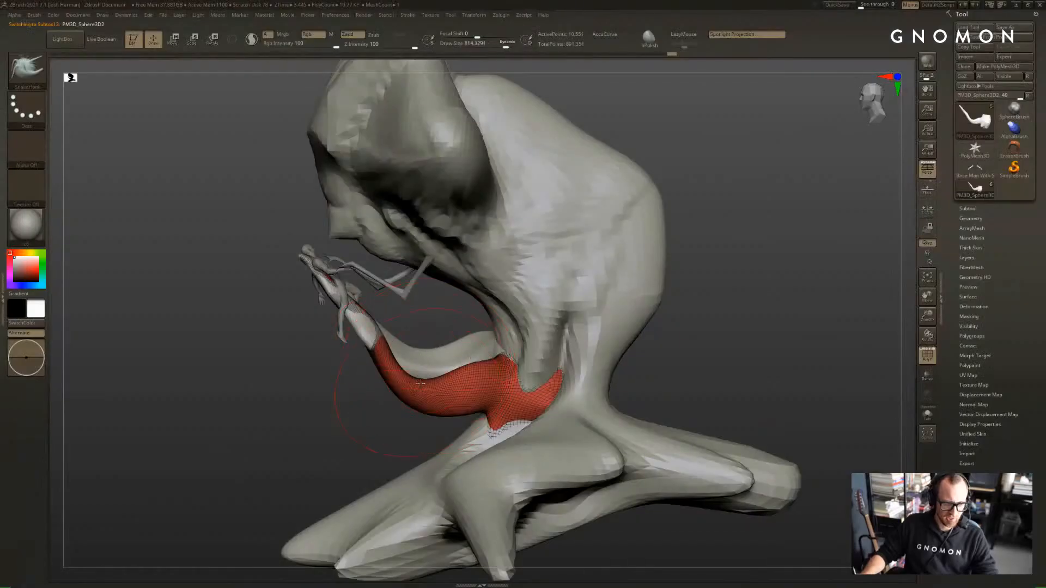
{"action": "mouse_move", "coordinate": [476, 370]}
{"action": "left_mouse_down"}
{"action": "mouse_move", "coordinate": [466, 371]}
{"action": "mouse_move", "coordinate": [531, 264]}
{"action": "left_mouse_up"}
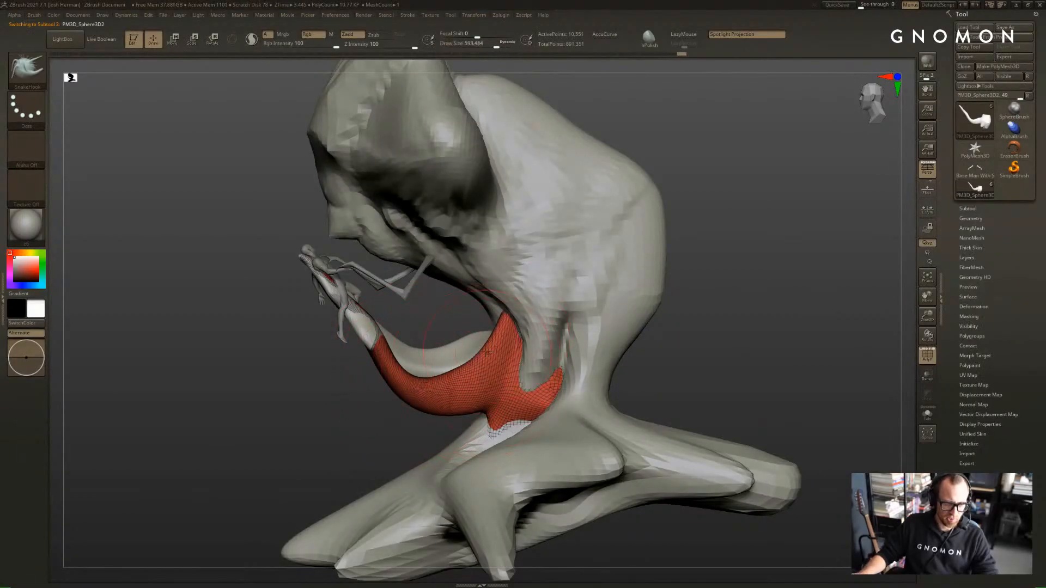
{"action": "key", "text": "alt+Tab"}
{"action": "key", "text": "alt+Tab"}
{"action": "key", "text": "s"}
{"action": "left_click_drag", "start_coordinate": [507, 324], "coordinate": [505, 324]}
{"action": "left_click_drag", "start_coordinate": [504, 327], "coordinate": [502, 273]}
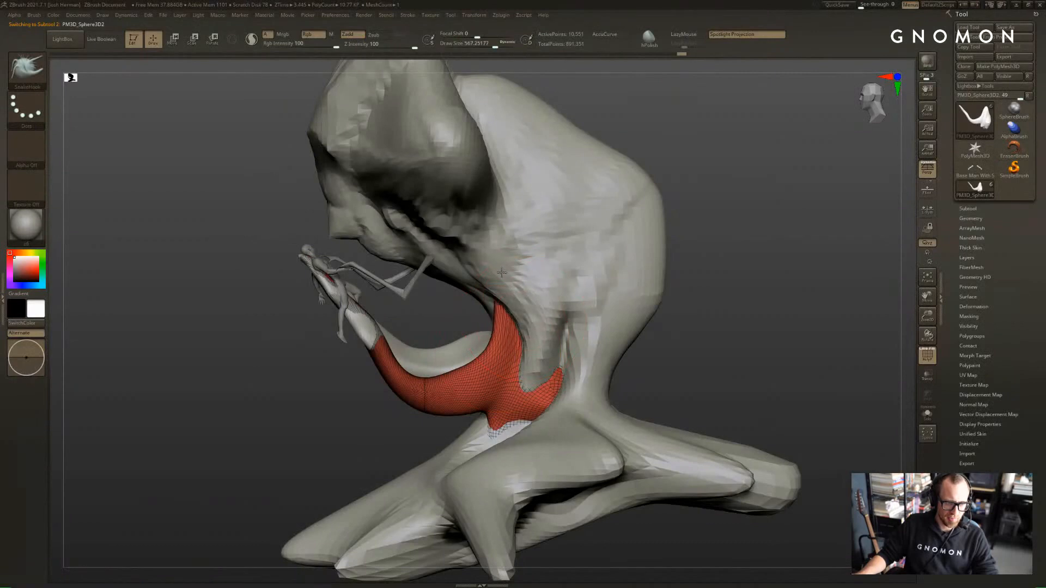
Select the opposite curved branch and pull a matching tapered spur up against the neck with SnakeHook
{"action": "left_click", "coordinate": [472, 340], "text": "alt"}
{"action": "key", "text": "s"}
{"action": "mouse_move", "coordinate": [436, 322]}
{"action": "left_mouse_down"}
{"action": "mouse_move", "coordinate": [495, 335]}
{"action": "mouse_move", "coordinate": [469, 330]}
{"action": "left_mouse_up"}
{"action": "key", "text": "s"}
{"action": "key", "text": "s"}
{"action": "left_click_drag", "start_coordinate": [471, 330], "coordinate": [475, 352]}
{"action": "left_click_drag", "start_coordinate": [480, 326], "coordinate": [466, 333]}
{"action": "key", "text": "s"}
Preview the model in black, hide the polyframe, and turn off polypaint display for all subtools
{"action": "key", "text": "v"}
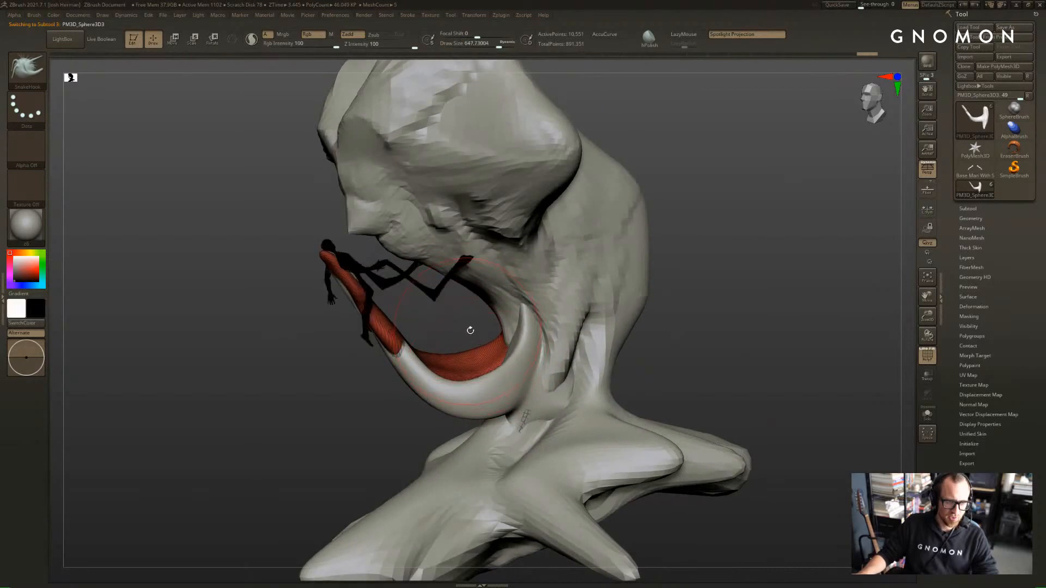
{"action": "key", "text": "v"}
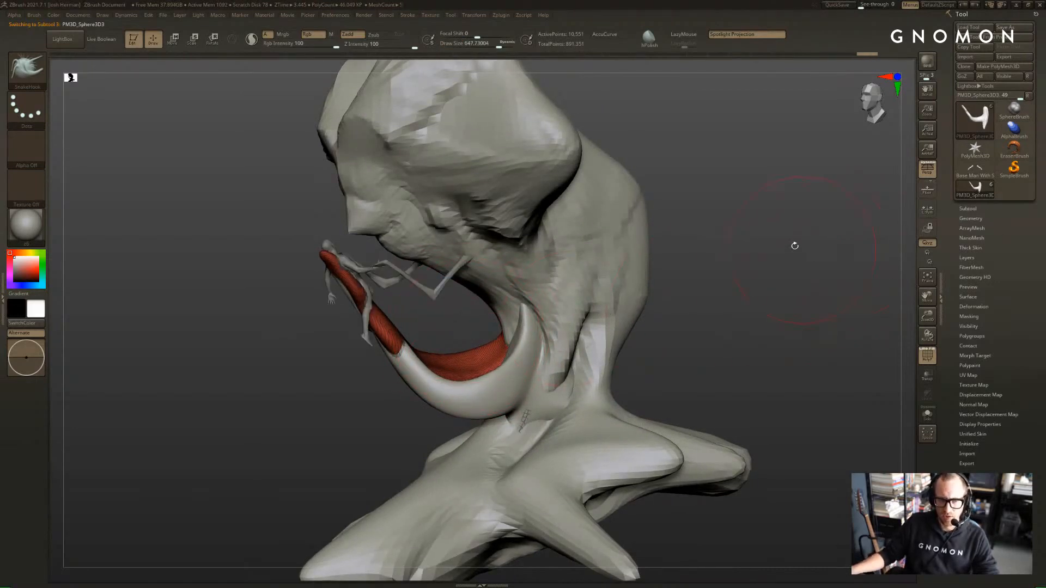
{"action": "key", "text": "ctrl+z"}
{"action": "left_click", "coordinate": [968, 209]}
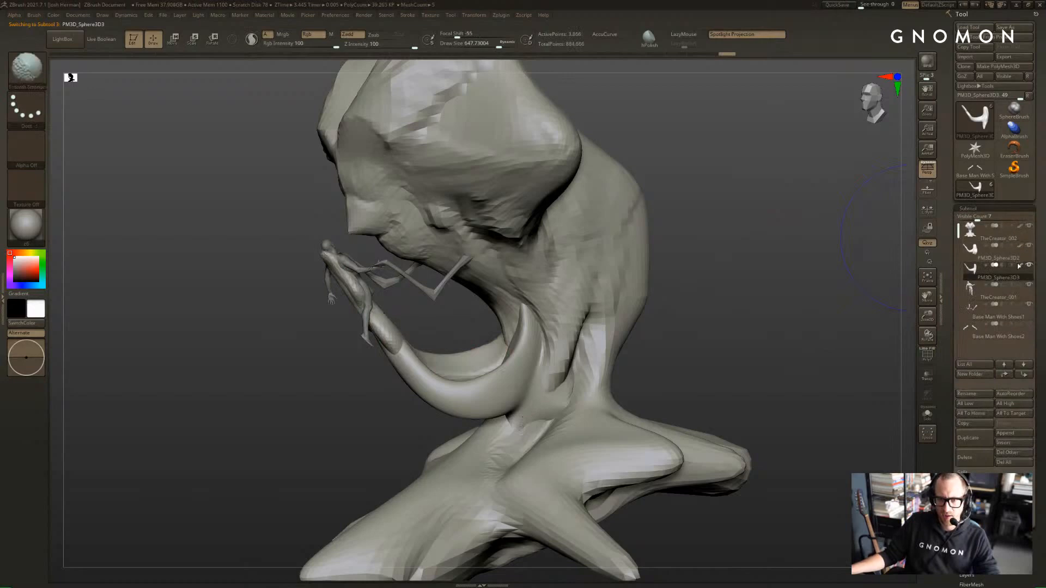
{"action": "left_click", "coordinate": [1020, 265], "text": "shift"}
Select the creature's main body, adjust the neck's inner contour with SnakeHook, and show the model as a black silhouette
{"action": "mouse_move", "coordinate": [780, 294]}
{"action": "left_mouse_down"}
{"action": "mouse_move", "coordinate": [798, 303]}
{"action": "mouse_move", "coordinate": [794, 312]}
{"action": "mouse_move", "coordinate": [723, 325]}
{"action": "left_mouse_up"}
{"action": "key", "text": "s"}
{"action": "left_click_drag", "start_coordinate": [488, 348], "coordinate": [523, 344]}
{"action": "key", "text": "s"}
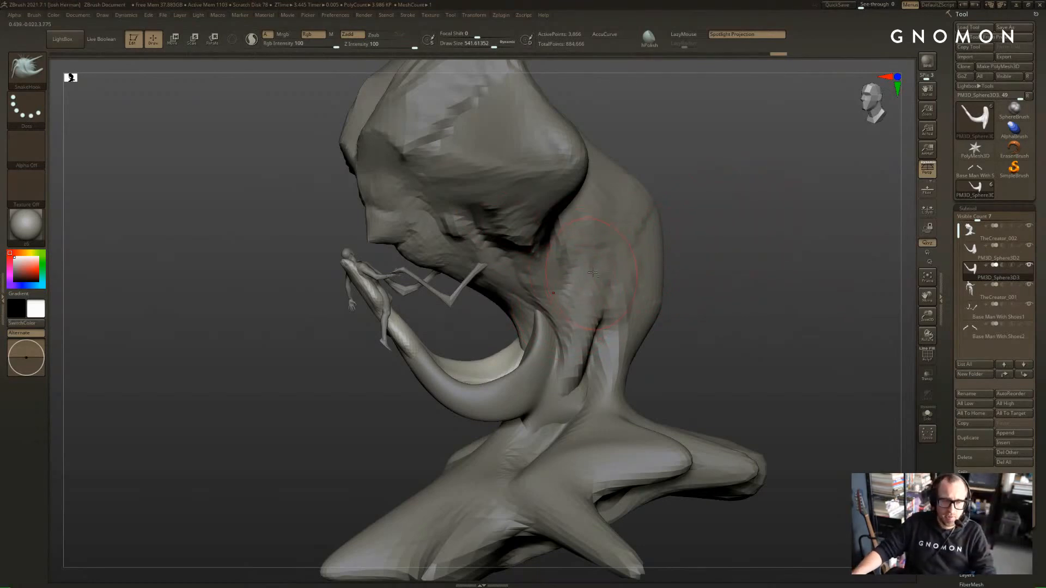
{"action": "left_click", "coordinate": [592, 273], "text": "alt"}
{"action": "left_click_drag", "start_coordinate": [782, 277], "coordinate": [725, 282]}
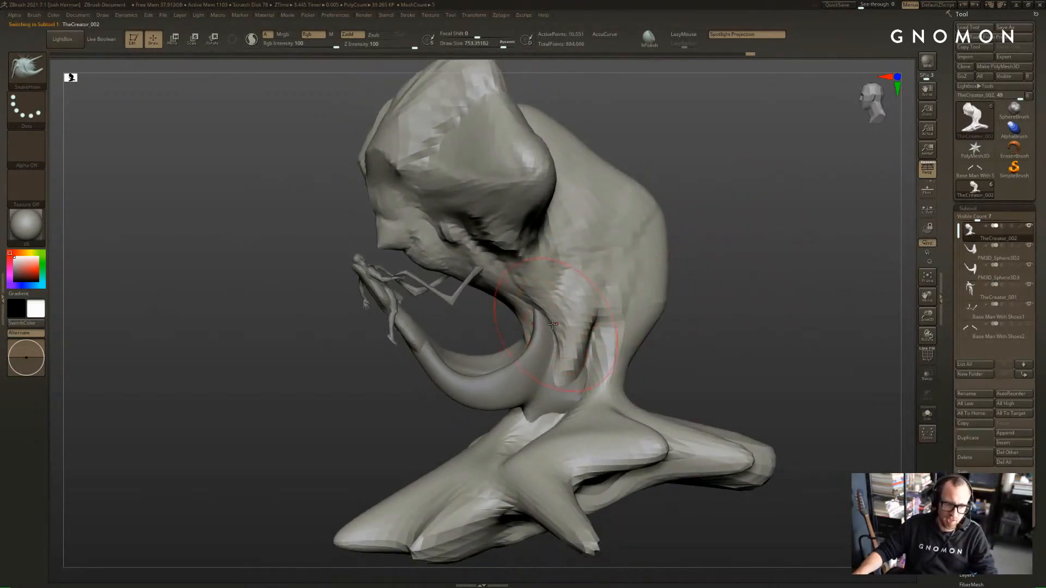
{"action": "left_click_drag", "start_coordinate": [525, 349], "coordinate": [531, 350]}
{"action": "key", "text": "v"}
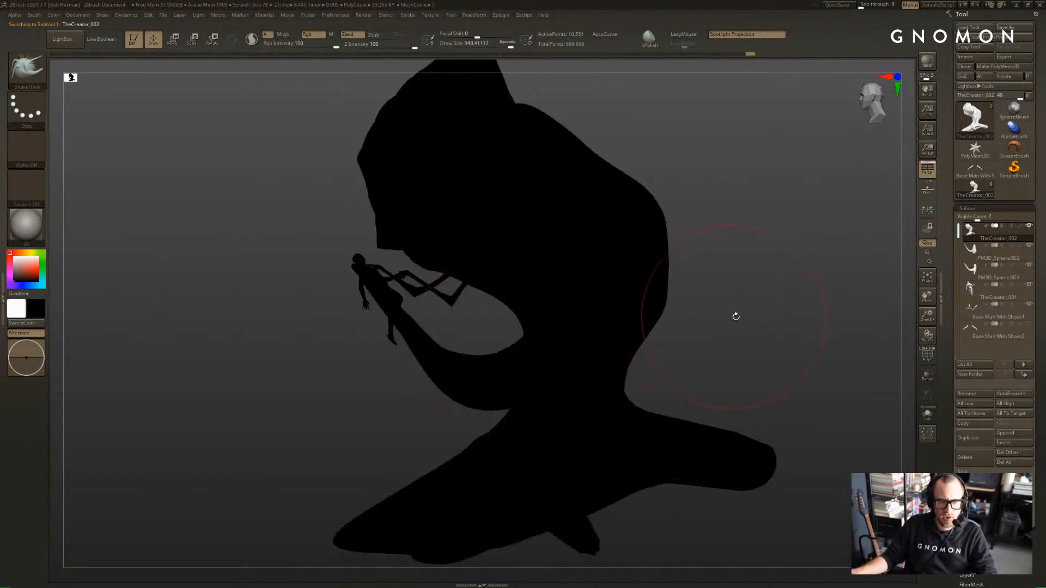
{"action": "left_click_drag", "start_coordinate": [741, 305], "coordinate": [754, 308]}
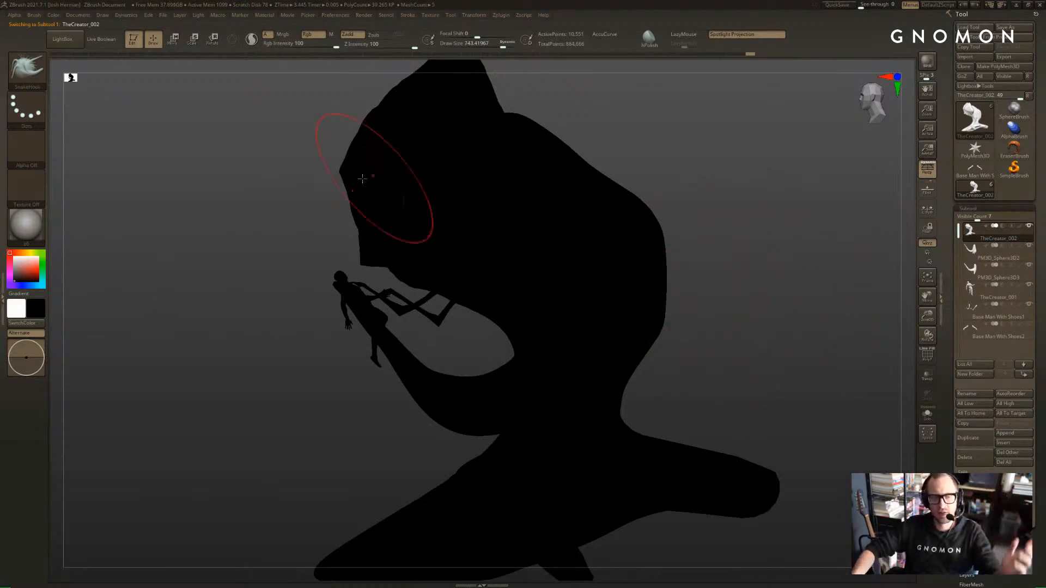
Try to push the creature's nose and lower face back with SnakeHook while judging the silhouette
{"action": "key", "text": "s"}
{"action": "mouse_move", "coordinate": [385, 250]}
{"action": "left_mouse_down"}
{"action": "mouse_move", "coordinate": [375, 251]}
{"action": "mouse_move", "coordinate": [387, 263]}
{"action": "mouse_move", "coordinate": [378, 266]}
{"action": "left_mouse_up"}
{"action": "left_click", "coordinate": [372, 273]}
{"action": "key", "text": "s"}
{"action": "key", "text": "v"}
{"action": "key", "text": "v"}
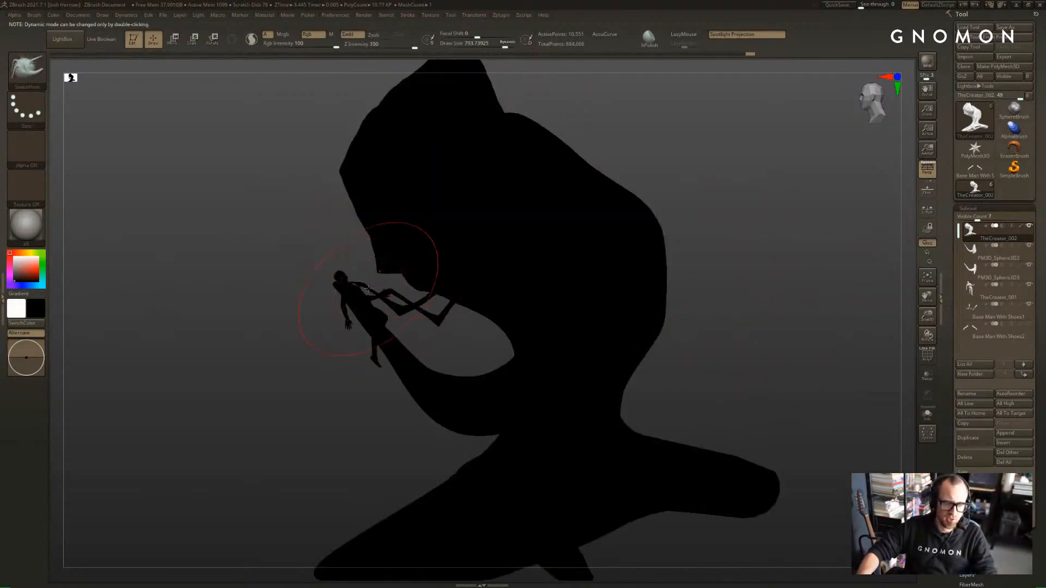
{"action": "key", "text": "v"}
{"action": "key", "text": "v"}
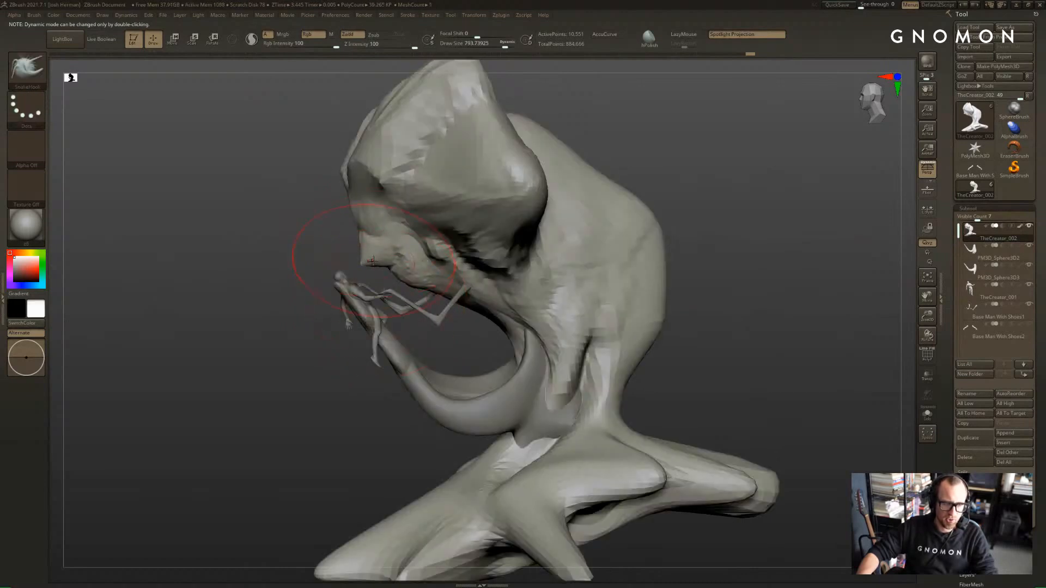
Restore the all-black silhouette, then push the creature's nose and lower face back and adjust the inner neck curve with SnakeHook
{"action": "key", "text": "v"}
{"action": "left_click", "coordinate": [1021, 228]}
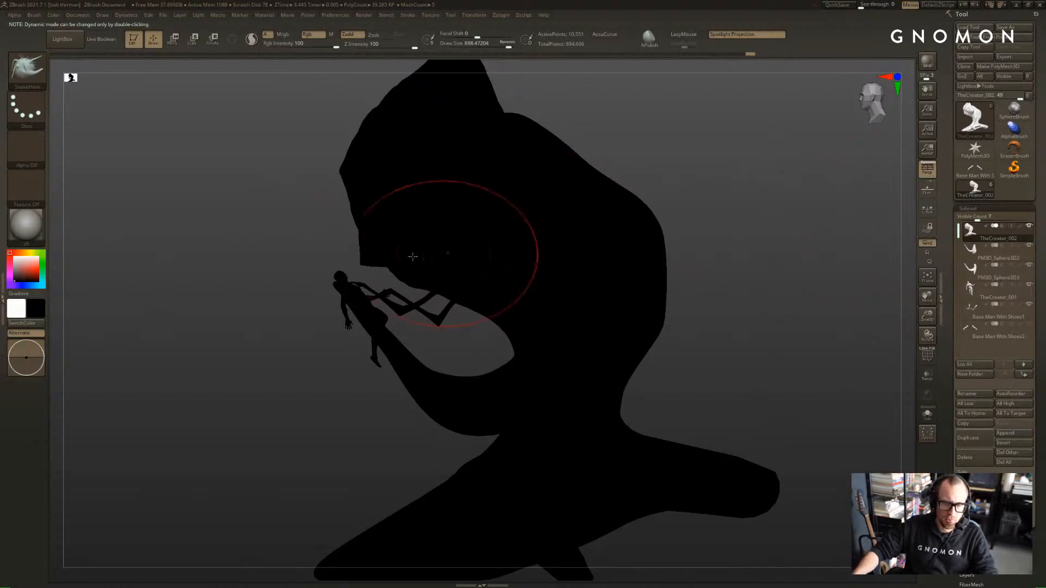
{"action": "key", "text": "s"}
{"action": "left_click_drag", "start_coordinate": [369, 260], "coordinate": [377, 261]}
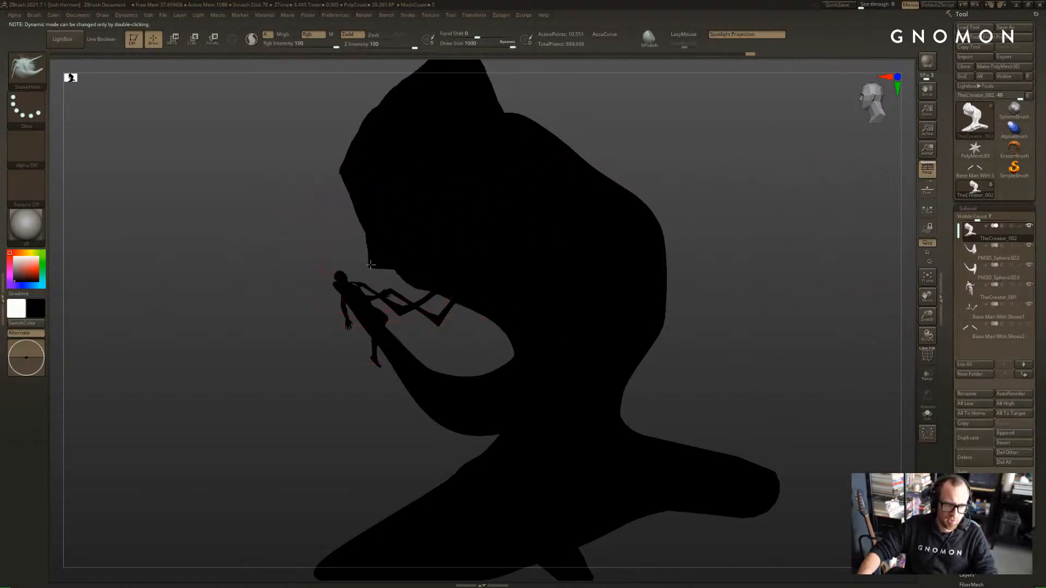
{"action": "key", "text": "s"}
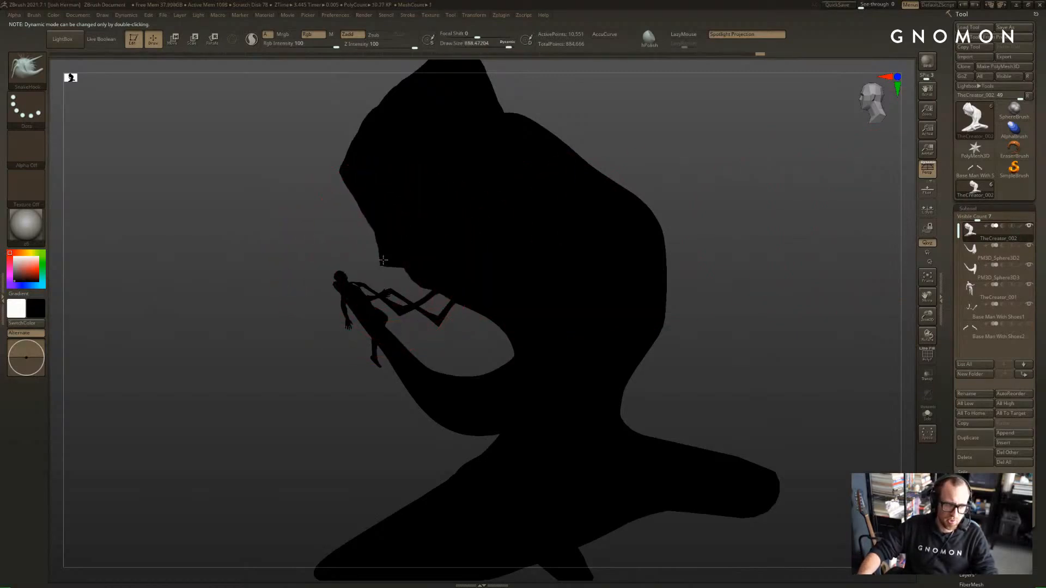
{"action": "key", "text": "s"}
{"action": "left_click_drag", "start_coordinate": [397, 264], "coordinate": [388, 264]}
{"action": "left_click_drag", "start_coordinate": [467, 312], "coordinate": [471, 314]}
{"action": "mouse_move", "coordinate": [549, 325]}
{"action": "left_mouse_down"}
{"action": "mouse_move", "coordinate": [561, 332]}
{"action": "mouse_move", "coordinate": [504, 330]}
{"action": "left_mouse_up"}
Select the near curved branch and pull a supporting root from its underside down to the base with SnakeHook
{"action": "key", "text": "s"}
{"action": "mouse_move", "coordinate": [483, 453]}
{"action": "left_mouse_down"}
{"action": "mouse_move", "coordinate": [492, 452]}
{"action": "mouse_move", "coordinate": [462, 437]}
{"action": "mouse_move", "coordinate": [451, 513]}
{"action": "left_mouse_up"}
{"action": "key", "text": "ctrl+z"}
{"action": "left_click", "coordinate": [482, 429], "text": "alt"}
{"action": "key", "text": "s"}
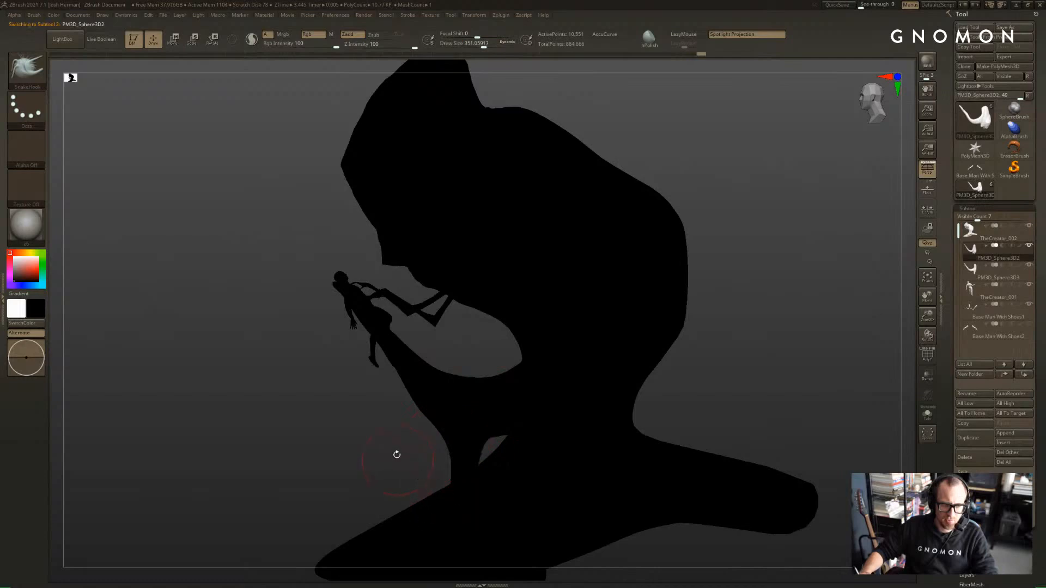
{"action": "mouse_move", "coordinate": [397, 454]}
{"action": "left_mouse_down", "text": "alt"}
{"action": "mouse_move", "coordinate": [396, 443]}
{"action": "mouse_move", "coordinate": [455, 485]}
{"action": "left_mouse_up", "text": "alt"}
{"action": "key", "text": "ctrl+z"}
Refine the supporting root's outline and widen the opening between it and the trunk with a smaller SnakeHook brush
{"action": "key", "text": "s"}
{"action": "left_click_drag", "start_coordinate": [453, 435], "coordinate": [481, 476]}
{"action": "key", "text": "s"}
{"action": "left_click_drag", "start_coordinate": [482, 446], "coordinate": [489, 435]}
{"action": "key", "text": "s"}
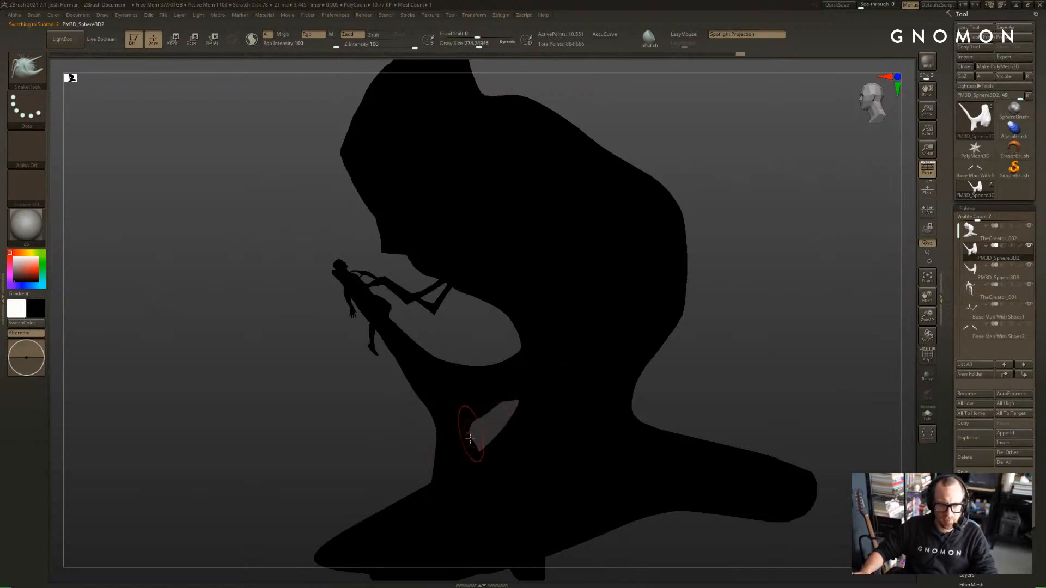
{"action": "mouse_move", "coordinate": [470, 438]}
{"action": "left_mouse_down"}
{"action": "mouse_move", "coordinate": [423, 432]}
{"action": "mouse_move", "coordinate": [616, 413]}
{"action": "mouse_move", "coordinate": [407, 434]}
{"action": "mouse_move", "coordinate": [569, 419]}
{"action": "left_mouse_up"}
Select the opposite curved branch and pull supporting roots from its underside down to the base with SnakeHook
{"action": "key", "text": "v"}
{"action": "left_click", "coordinate": [537, 361], "text": "alt"}
{"action": "key", "text": "v"}
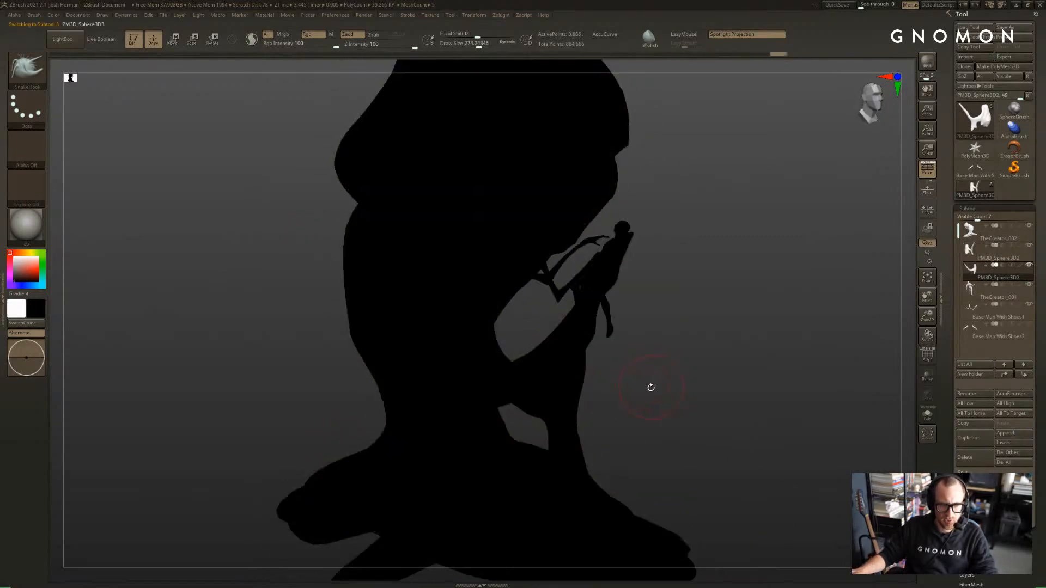
{"action": "left_click_drag", "start_coordinate": [651, 388], "coordinate": [614, 390]}
{"action": "mouse_move", "coordinate": [633, 424]}
{"action": "left_mouse_down"}
{"action": "mouse_move", "coordinate": [556, 418]}
{"action": "mouse_move", "coordinate": [557, 501]}
{"action": "left_mouse_up"}
{"action": "key", "text": "v"}
{"action": "left_click_drag", "start_coordinate": [537, 455], "coordinate": [492, 498]}
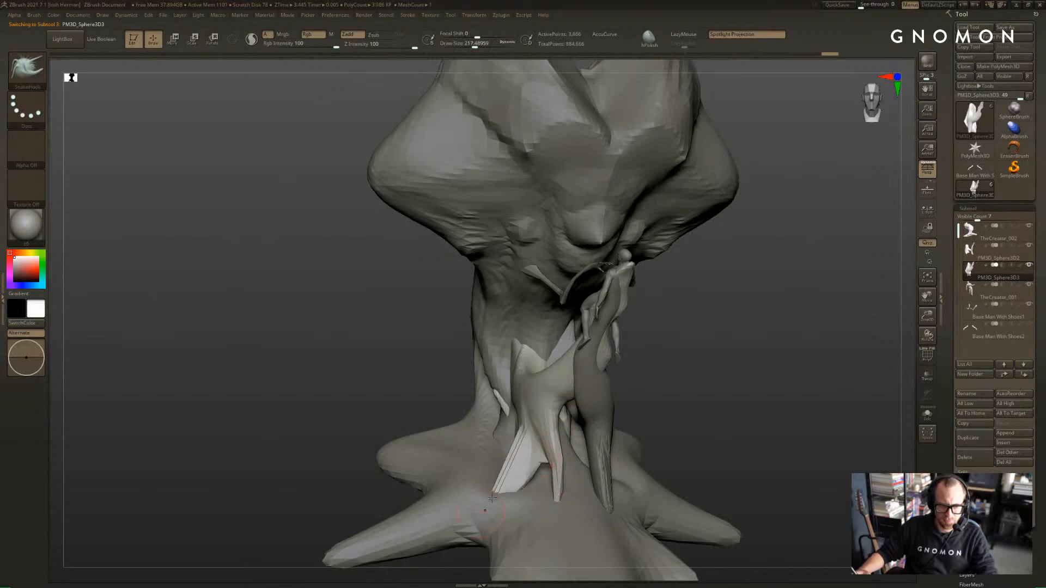
{"action": "mouse_move", "coordinate": [691, 412]}
{"action": "left_mouse_down"}
{"action": "mouse_move", "coordinate": [657, 426]}
{"action": "mouse_move", "coordinate": [716, 333]}
{"action": "left_mouse_up"}
Switch to the Photoshop sketch, examine the bonsai reference's trunk and drawn-over figure up close, and return to ZBrush
{"action": "key", "text": "alt+Tab"}
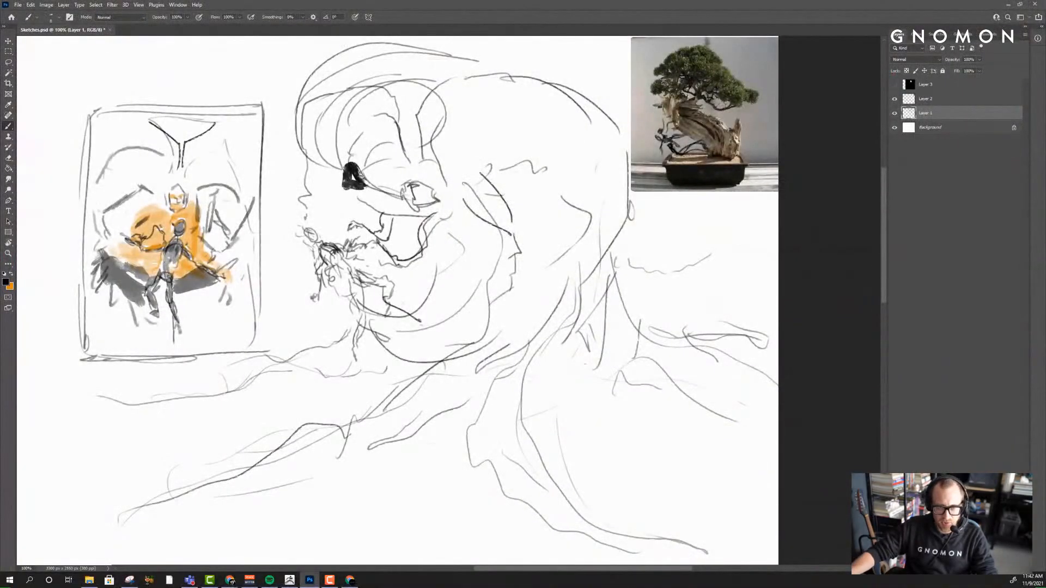
{"action": "key", "text": "z"}
{"action": "left_click", "coordinate": [706, 126]}
{"action": "left_click", "coordinate": [707, 125]}
{"action": "left_click", "coordinate": [707, 126]}
{"action": "left_click_drag", "start_coordinate": [710, 128], "coordinate": [570, 254]}
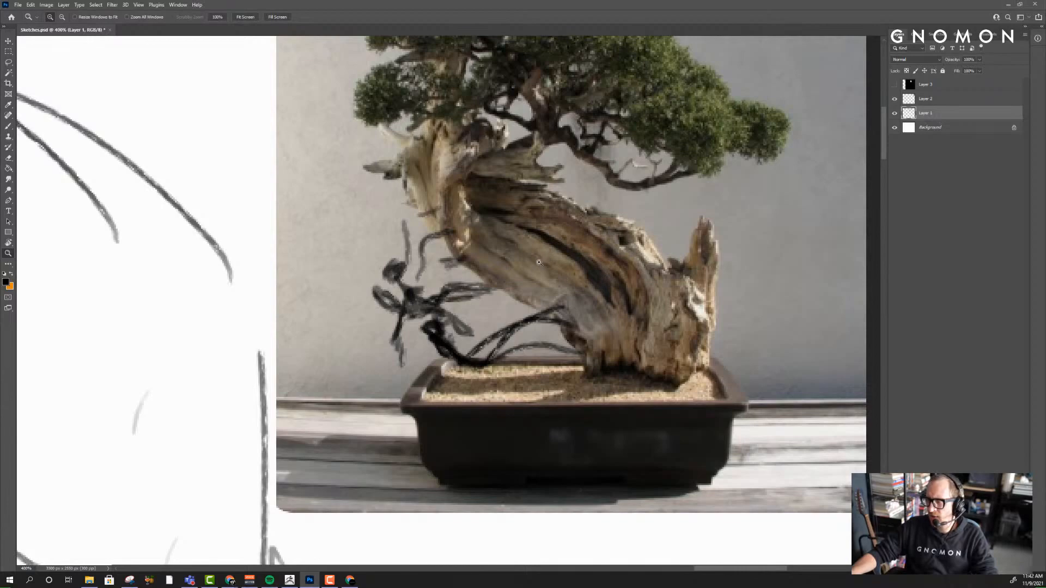
{"action": "left_click_drag", "start_coordinate": [455, 266], "coordinate": [592, 215]}
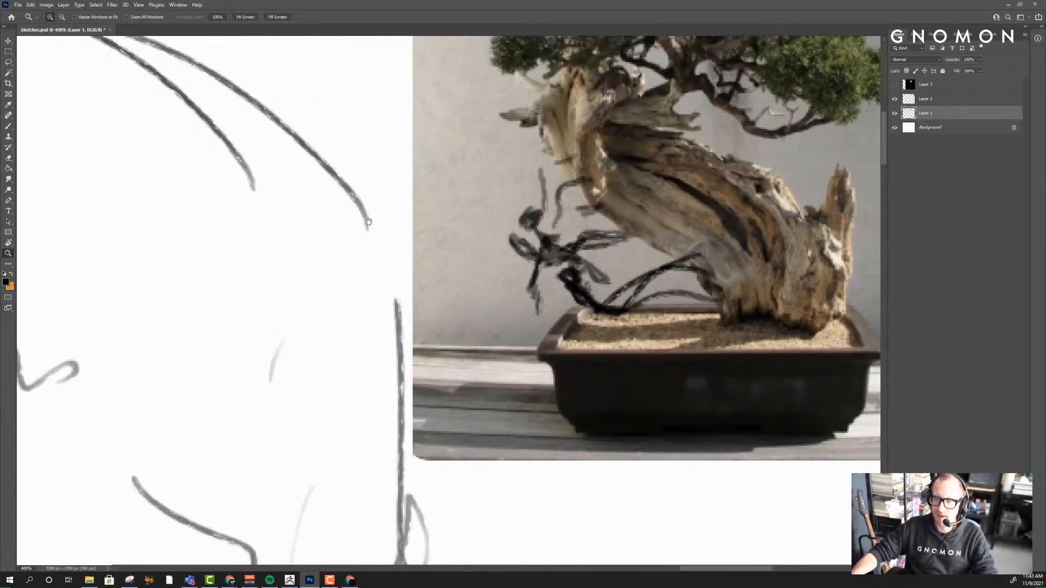
{"action": "left_click_drag", "start_coordinate": [369, 222], "coordinate": [764, 103]}
{"action": "left_click", "coordinate": [419, 246], "text": "alt"}
{"action": "left_click", "coordinate": [421, 248], "text": "alt"}
{"action": "left_click", "coordinate": [418, 251], "text": "alt"}
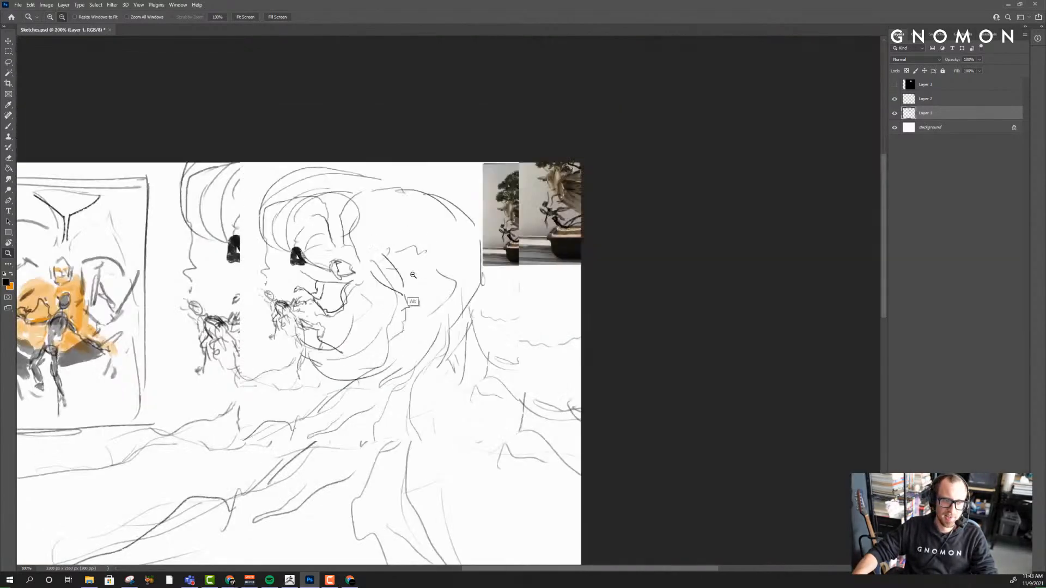
{"action": "key", "text": "alt+Tab"}
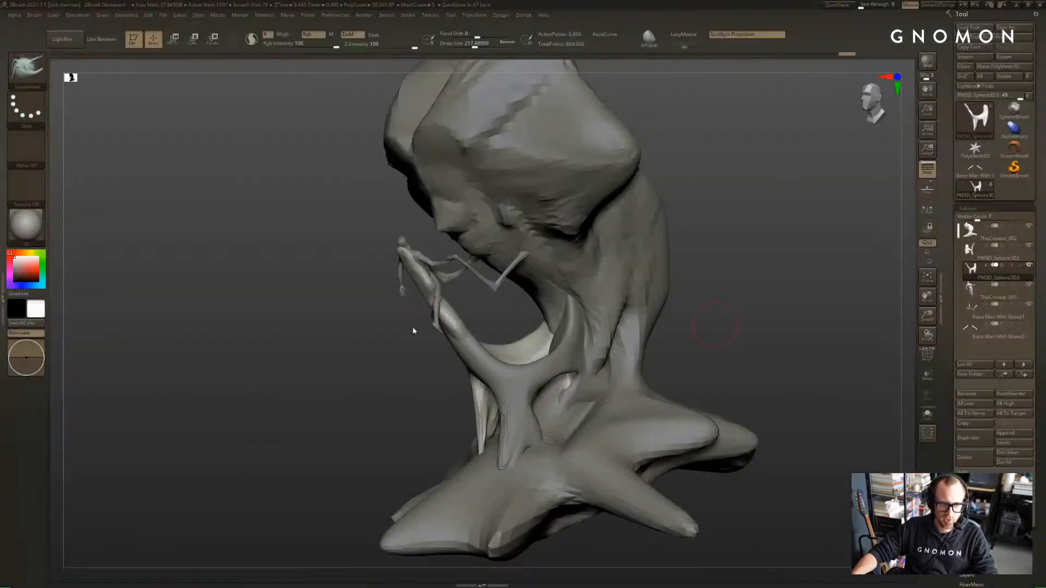
Select the main body and adjust its trunk and back with SnakeHook at varying brush sizes
{"action": "left_click_drag", "start_coordinate": [688, 313], "coordinate": [715, 337]}
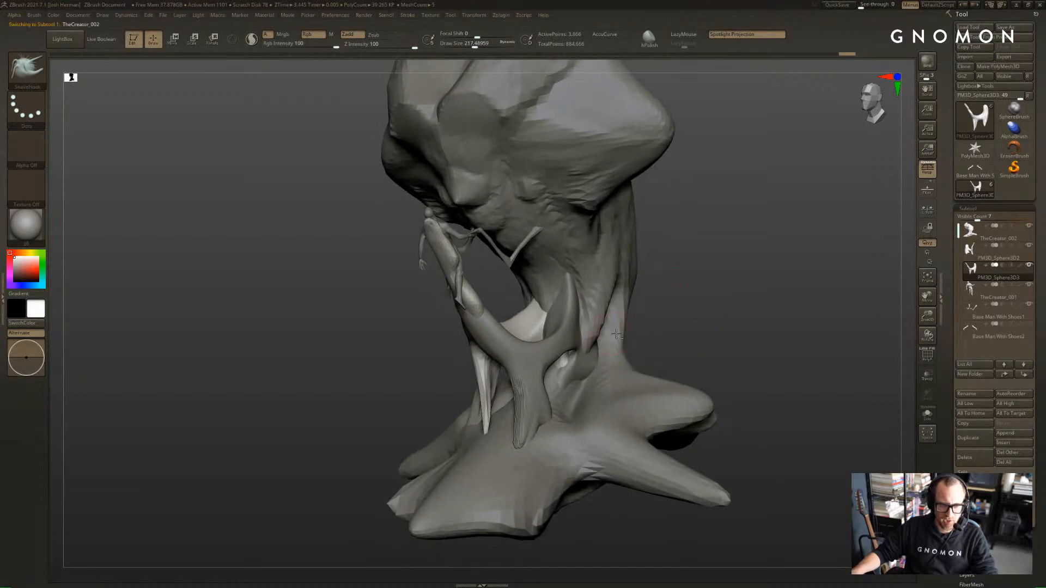
{"action": "left_click", "coordinate": [619, 330], "text": "alt"}
{"action": "key", "text": "s"}
{"action": "left_click_drag", "start_coordinate": [652, 330], "coordinate": [655, 330]}
{"action": "mouse_move", "coordinate": [725, 331]}
{"action": "left_mouse_down"}
{"action": "mouse_move", "coordinate": [600, 332]}
{"action": "mouse_move", "coordinate": [591, 356]}
{"action": "mouse_move", "coordinate": [626, 386]}
{"action": "mouse_move", "coordinate": [648, 388]}
{"action": "left_mouse_up"}
{"action": "key", "text": "s"}
{"action": "key", "text": "s"}
{"action": "key", "text": "b"}
{"action": "key", "text": "s"}
{"action": "key", "text": "h"}
{"action": "key", "text": "s"}
{"action": "left_click", "coordinate": [568, 340]}
{"action": "key", "text": "s"}
{"action": "mouse_move", "coordinate": [693, 332]}
{"action": "left_mouse_down"}
{"action": "mouse_move", "coordinate": [691, 357]}
{"action": "mouse_move", "coordinate": [647, 352]}
{"action": "left_mouse_up"}
{"action": "left_click_drag", "start_coordinate": [587, 316], "coordinate": [589, 235]}
{"action": "mouse_move", "coordinate": [657, 229]}
{"action": "left_mouse_down", "text": "alt"}
{"action": "mouse_move", "coordinate": [661, 260]}
{"action": "mouse_move", "coordinate": [684, 283]}
{"action": "left_mouse_up", "text": "alt"}
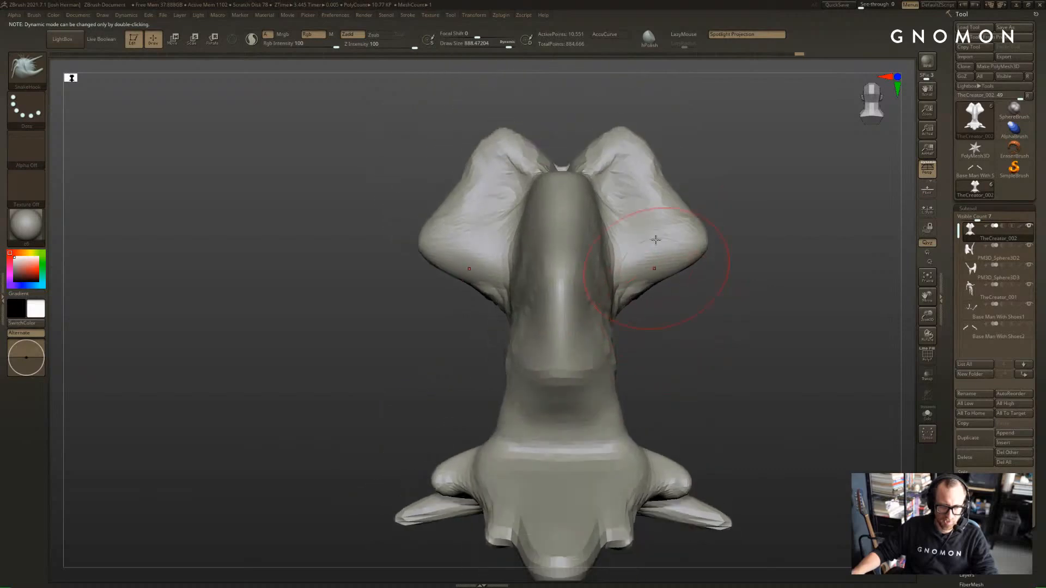
Reshape the body's neck and shoulder contours from the back and side with a large SnakeHook brush
{"action": "left_click_drag", "start_coordinate": [526, 308], "coordinate": [515, 307]}
{"action": "left_click_drag", "start_coordinate": [453, 349], "coordinate": [501, 371]}
{"action": "key", "text": "s"}
{"action": "left_click_drag", "start_coordinate": [494, 425], "coordinate": [468, 435]}
{"action": "left_click_drag", "start_coordinate": [500, 366], "coordinate": [507, 326]}
{"action": "mouse_move", "coordinate": [511, 289]}
{"action": "left_mouse_down"}
{"action": "mouse_move", "coordinate": [497, 267]}
{"action": "mouse_move", "coordinate": [443, 313]}
{"action": "left_mouse_up"}
{"action": "key", "text": "s"}
{"action": "left_click_drag", "start_coordinate": [503, 242], "coordinate": [512, 182]}
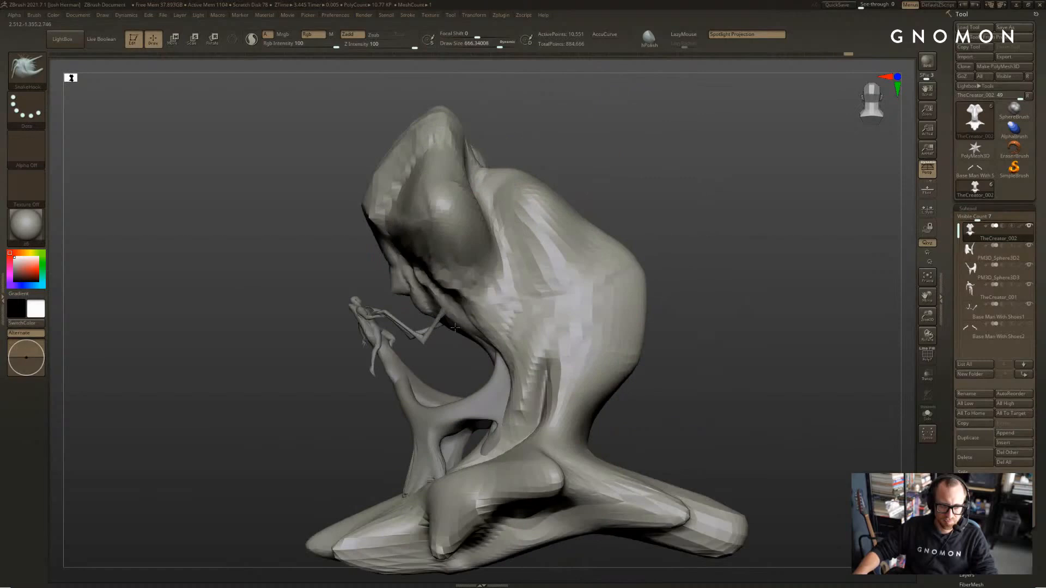
{"action": "mouse_move", "coordinate": [455, 327]}
{"action": "left_mouse_down"}
{"action": "mouse_move", "coordinate": [687, 240]}
{"action": "mouse_move", "coordinate": [607, 192]}
{"action": "left_mouse_up"}
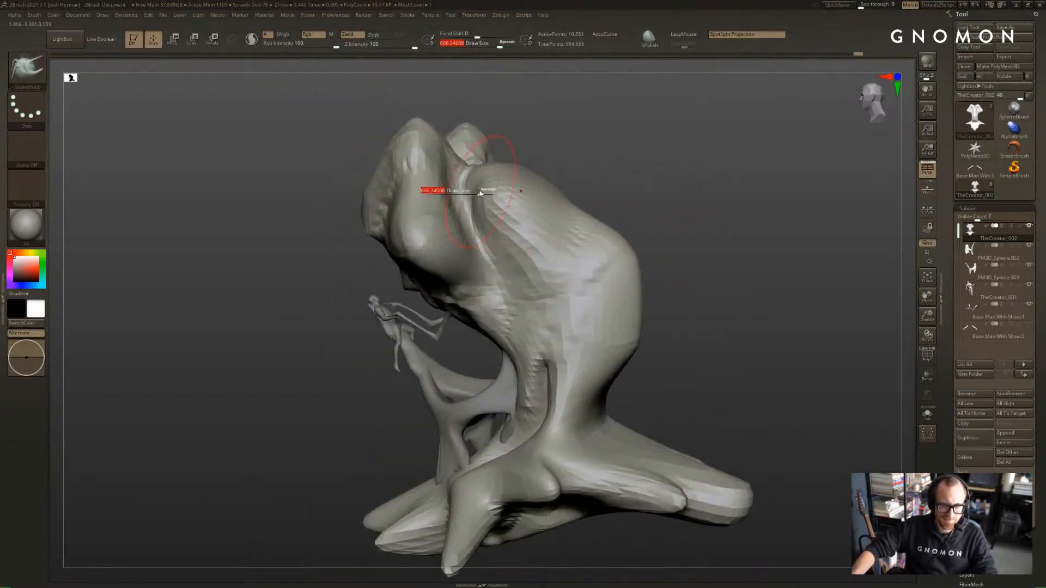
Build up the groove between the head lobe and the shoulder with ClayBuildup
{"action": "key", "text": "b"}
{"action": "key", "text": "c"}
{"action": "key", "text": "b"}
{"action": "left_click_drag", "start_coordinate": [463, 207], "coordinate": [445, 150]}
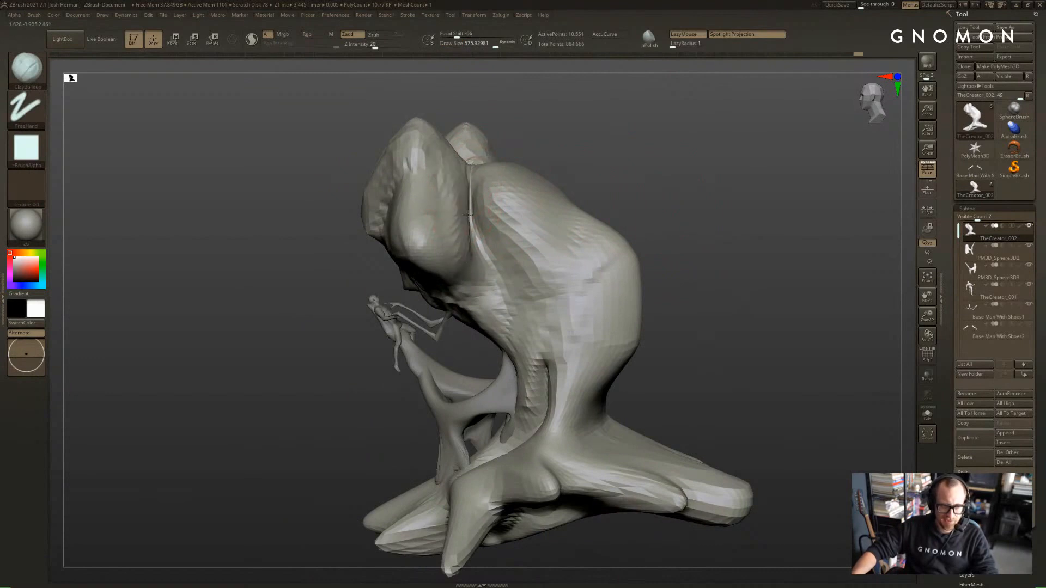
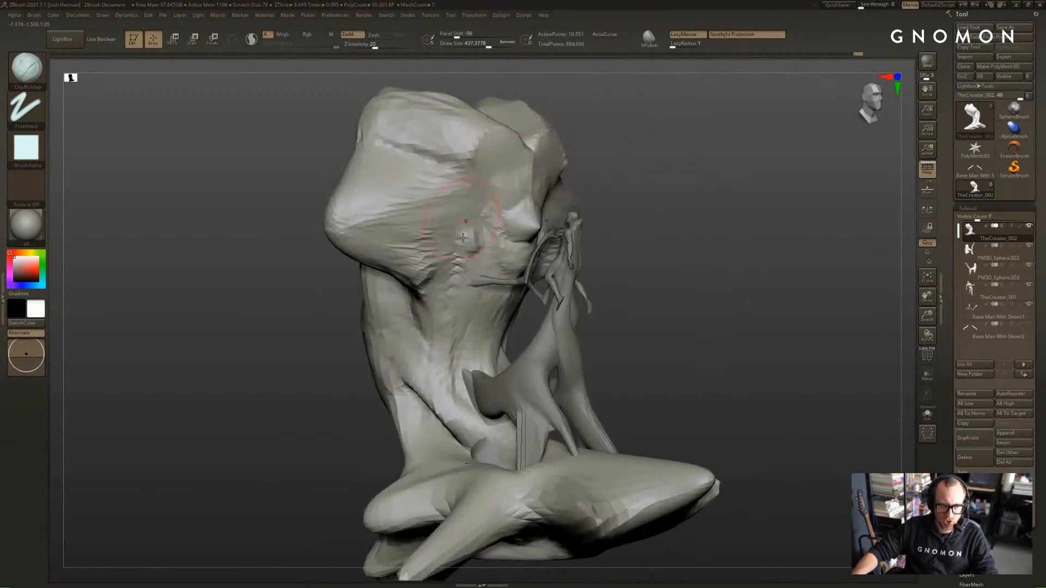
{"action": "left_click_drag", "start_coordinate": [619, 232], "coordinate": [580, 239]}
Duplicate the Base Man With Shoes1 arm pair, then move the copy out to both sides of the body and enlarge it
{"action": "left_click", "coordinate": [997, 312]}
{"action": "left_click_drag", "start_coordinate": [765, 320], "coordinate": [807, 302], "text": "alt"}
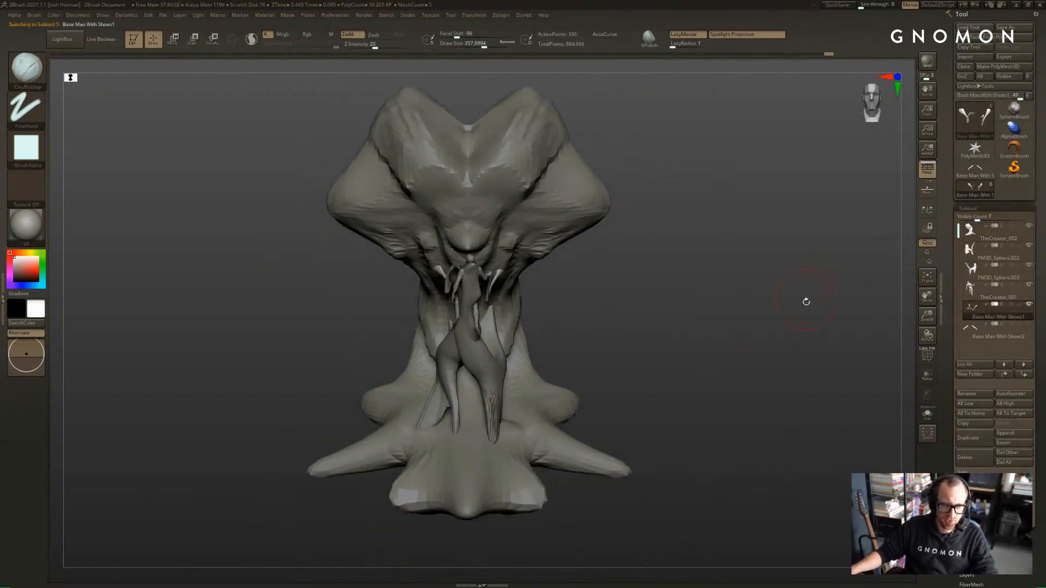
{"action": "left_click", "coordinate": [970, 437]}
{"action": "key", "text": "w"}
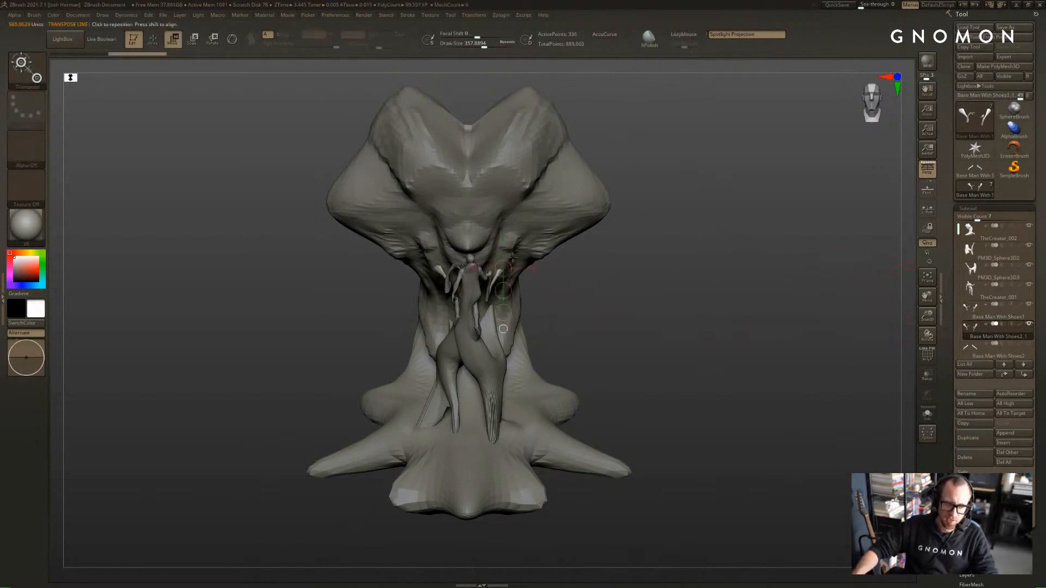
{"action": "left_click_drag", "start_coordinate": [560, 283], "coordinate": [660, 232]}
{"action": "key", "text": "e"}
{"action": "mouse_move", "coordinate": [592, 221]}
{"action": "left_mouse_down"}
{"action": "mouse_move", "coordinate": [708, 326]}
{"action": "mouse_move", "coordinate": [778, 476]}
{"action": "mouse_move", "coordinate": [726, 352]}
{"action": "left_mouse_up"}
{"action": "left_click_drag", "start_coordinate": [767, 234], "coordinate": [818, 317]}
{"action": "key", "text": "w"}
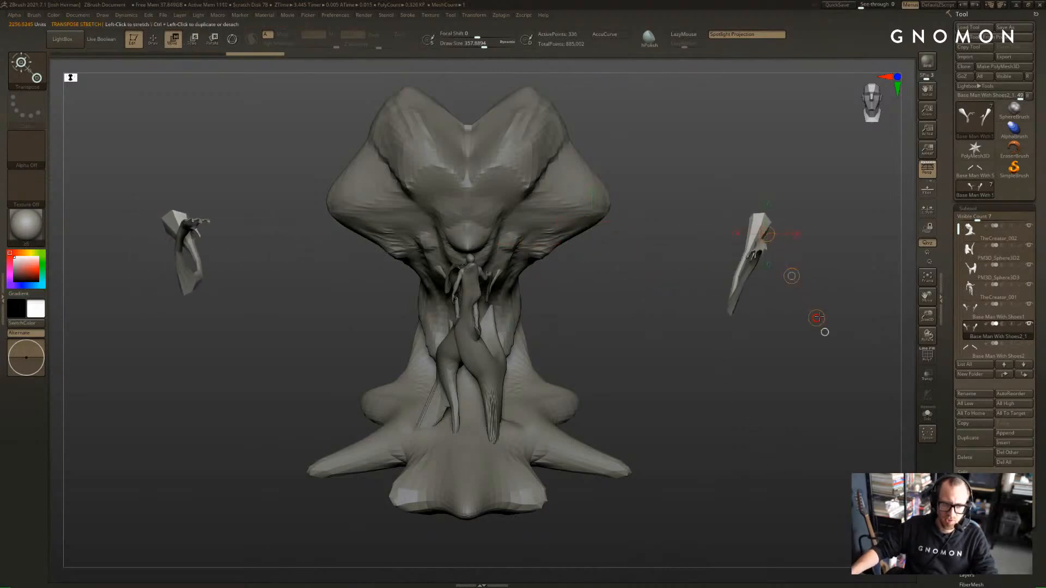
Move and rotate the enlarged arms so they hang from beneath the head's side lobes, comparing them with the Photoshop sketch
{"action": "mouse_move", "coordinate": [781, 266]}
{"action": "left_mouse_down"}
{"action": "mouse_move", "coordinate": [674, 225]}
{"action": "mouse_move", "coordinate": [534, 232]}
{"action": "mouse_move", "coordinate": [608, 221]}
{"action": "mouse_move", "coordinate": [609, 297]}
{"action": "left_mouse_up"}
{"action": "mouse_move", "coordinate": [665, 289]}
{"action": "left_mouse_down", "text": "shift"}
{"action": "mouse_move", "coordinate": [583, 283]}
{"action": "mouse_move", "coordinate": [609, 249]}
{"action": "mouse_move", "coordinate": [635, 329]}
{"action": "mouse_move", "coordinate": [627, 322]}
{"action": "mouse_move", "coordinate": [677, 298]}
{"action": "mouse_move", "coordinate": [589, 213]}
{"action": "left_mouse_up", "text": "shift"}
{"action": "key", "text": "r"}
{"action": "key", "text": "ctrl+z"}
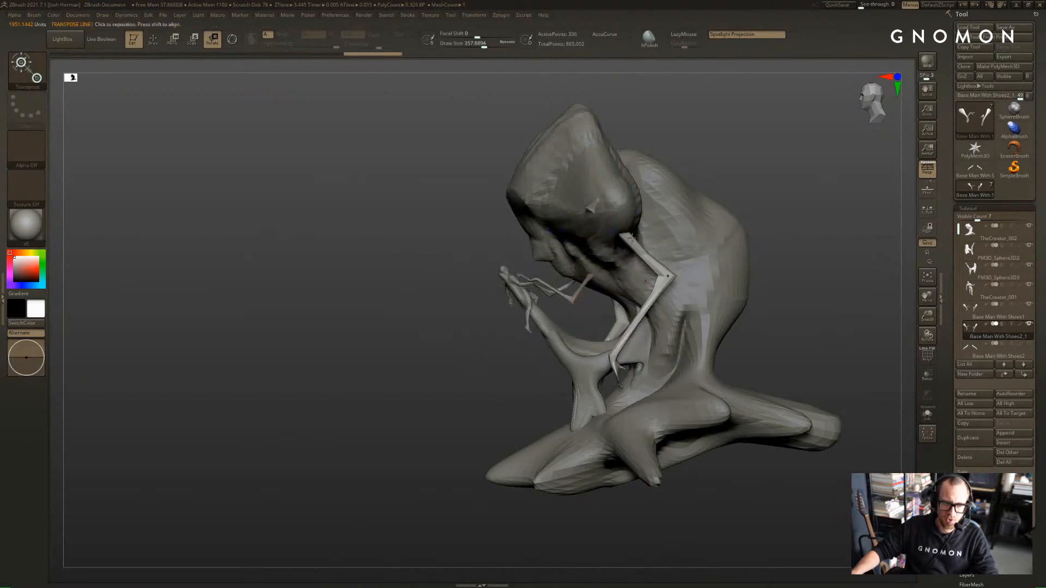
{"action": "key", "text": "alt+Tab"}
{"action": "key", "text": "alt+Tab"}
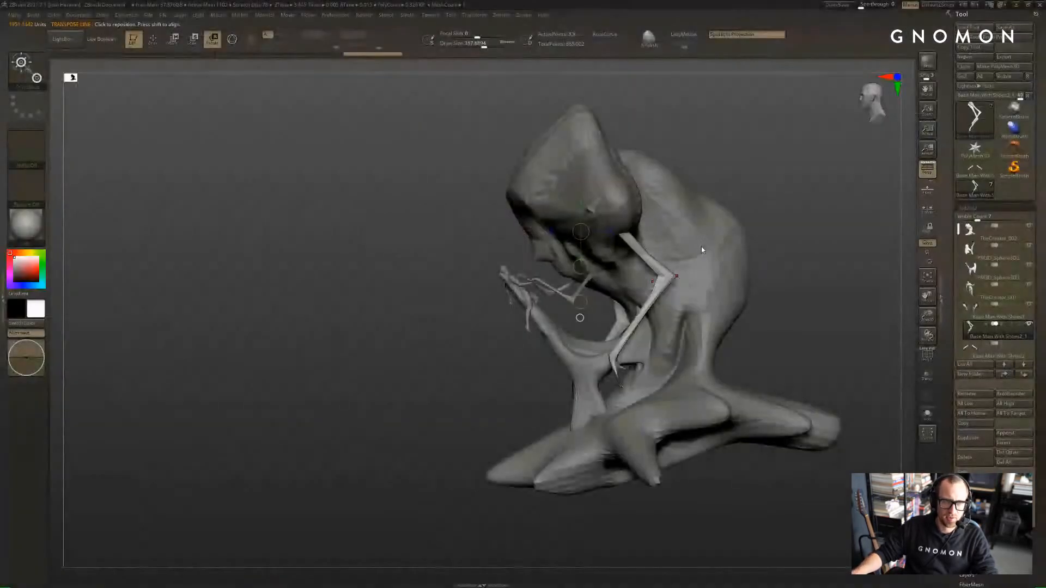
{"action": "mouse_move", "coordinate": [702, 246]}
{"action": "left_mouse_down"}
{"action": "mouse_move", "coordinate": [813, 205]}
{"action": "mouse_move", "coordinate": [791, 208]}
{"action": "left_mouse_up"}
{"action": "key", "text": "r"}
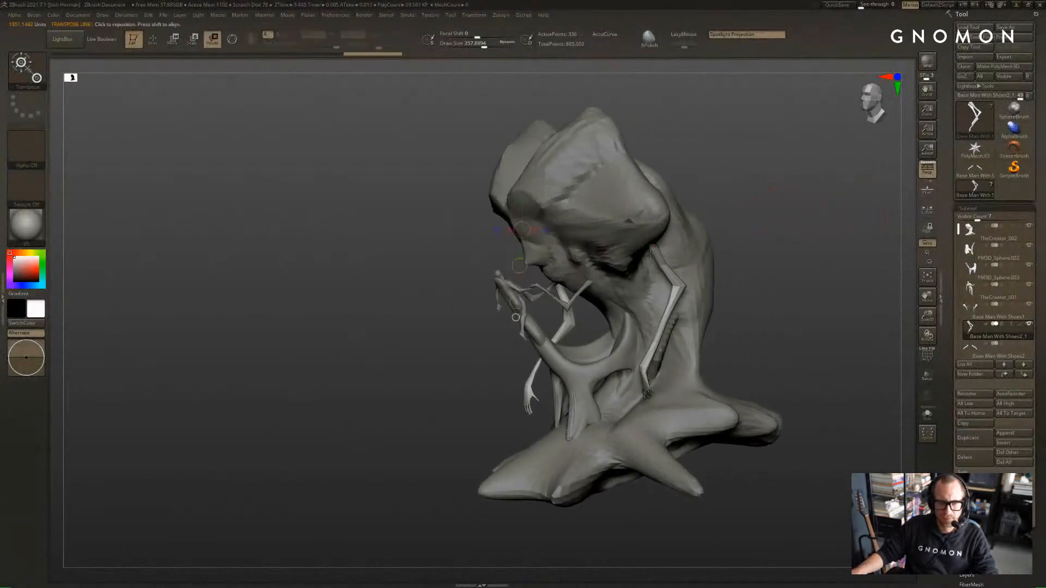
Isolate the enlarged arms, swing them forward with Transpose, and bring the full model back into view
{"action": "key", "text": "alt+s"}
{"action": "left_click_drag", "start_coordinate": [646, 222], "coordinate": [649, 364]}
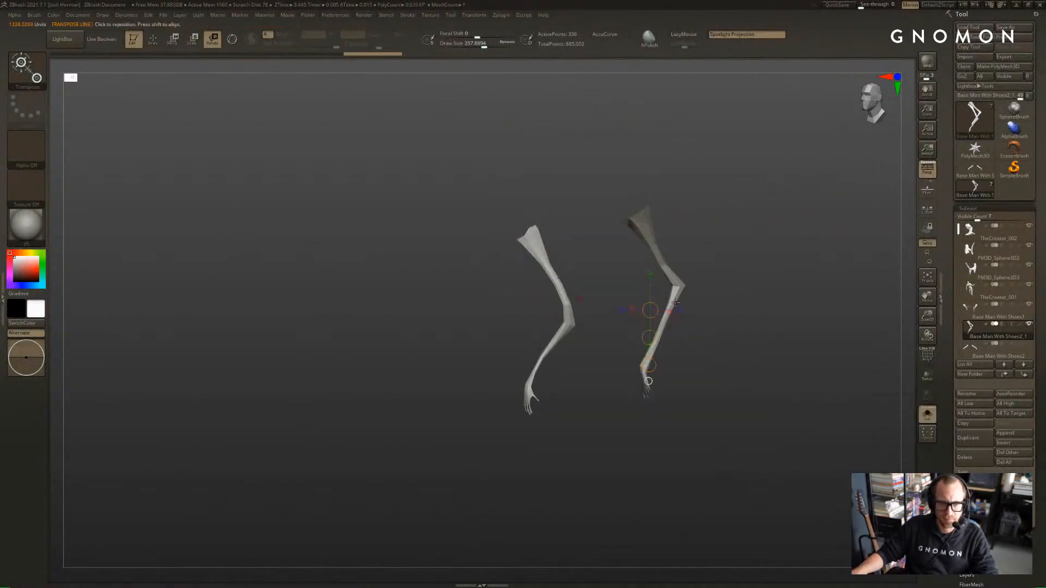
{"action": "mouse_move", "coordinate": [652, 223]}
{"action": "left_mouse_down"}
{"action": "mouse_move", "coordinate": [644, 384]}
{"action": "mouse_move", "coordinate": [643, 375]}
{"action": "mouse_move", "coordinate": [547, 364]}
{"action": "left_mouse_up"}
{"action": "key", "text": "alt+s"}
{"action": "key", "text": "w"}
{"action": "right_click_drag", "start_coordinate": [546, 364], "coordinate": [485, 360]}
{"action": "key", "text": "q"}
{"action": "right_click_drag", "start_coordinate": [621, 308], "coordinate": [583, 308]}
{"action": "key", "text": "w"}
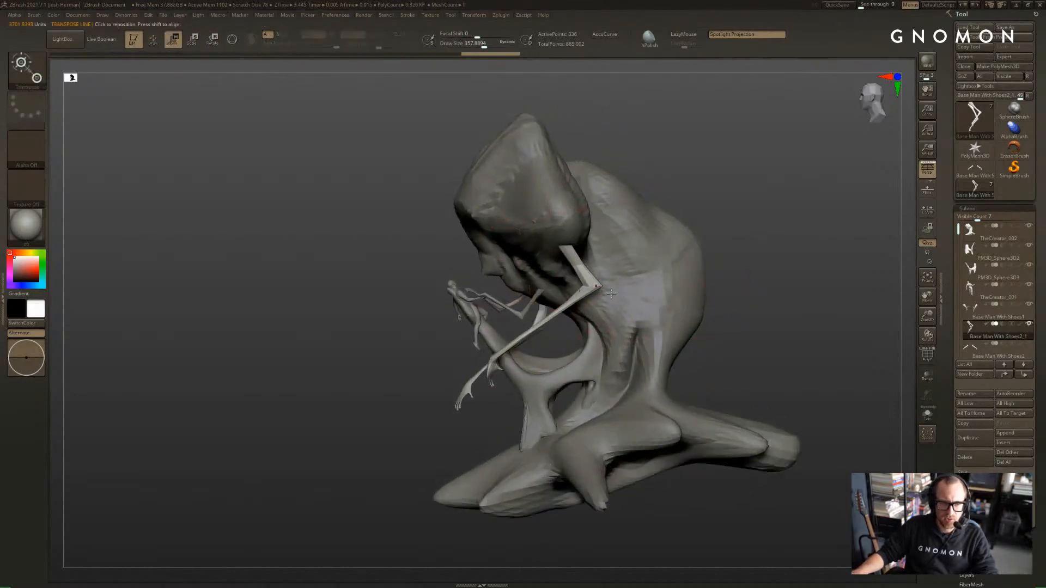
Check the Photoshop sketch and stretch the enlarged arms along the upper arm with Transpose scaling
{"action": "key", "text": "alt+Tab"}
{"action": "key", "text": "alt+Tab"}
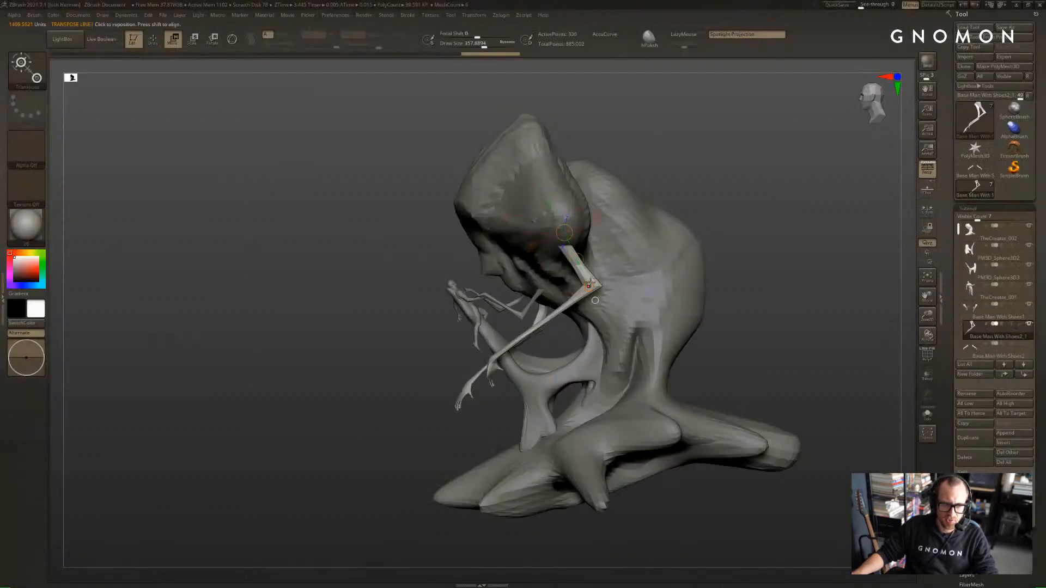
{"action": "key", "text": "e"}
{"action": "left_click_drag", "start_coordinate": [595, 300], "coordinate": [602, 316]}
{"action": "key", "text": "w"}
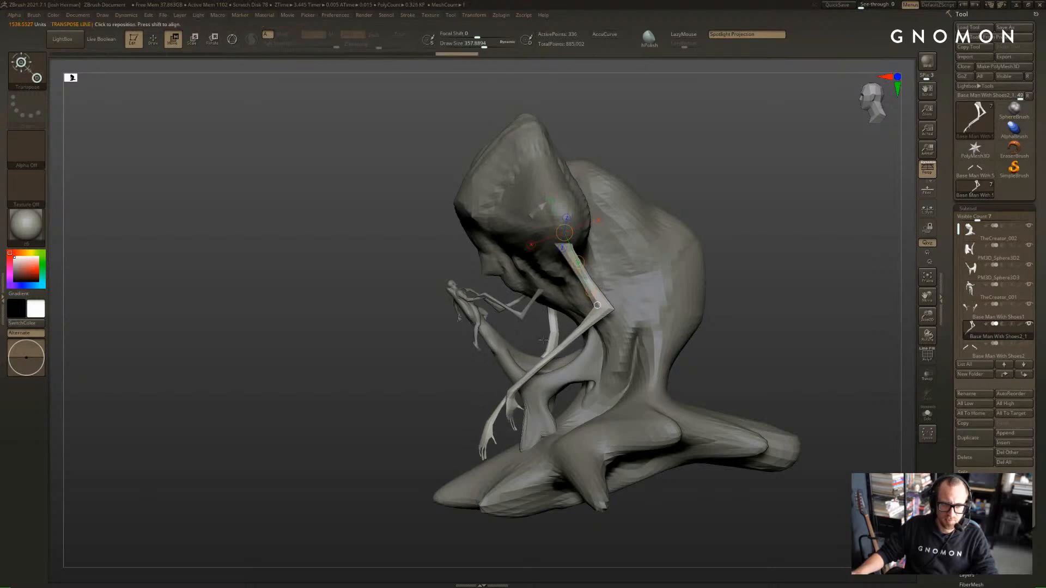
Isolate the enlarged arms again and rotate them so the forearms reach farther across the front
{"action": "right_click_drag", "start_coordinate": [431, 376], "coordinate": [557, 384]}
{"action": "mouse_move", "coordinate": [608, 323]}
{"action": "right_mouse_down"}
{"action": "mouse_move", "coordinate": [614, 296]}
{"action": "mouse_move", "coordinate": [568, 282]}
{"action": "right_mouse_up"}
{"action": "key", "text": "q"}
{"action": "key", "text": "r"}
{"action": "key", "text": "shift+s"}
{"action": "left_click_drag", "start_coordinate": [545, 222], "coordinate": [553, 312]}
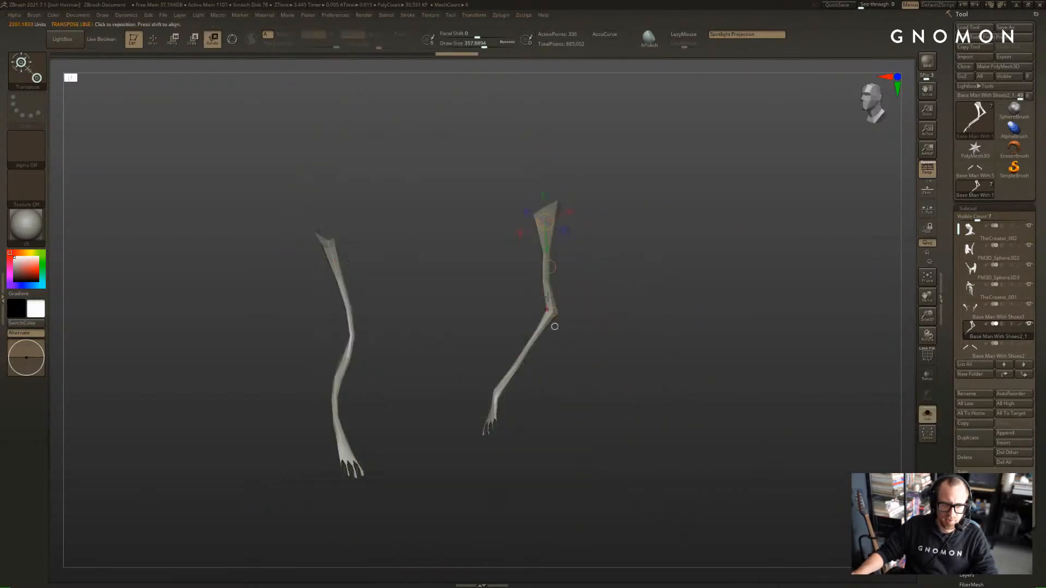
{"action": "left_click_drag", "start_coordinate": [549, 267], "coordinate": [569, 302]}
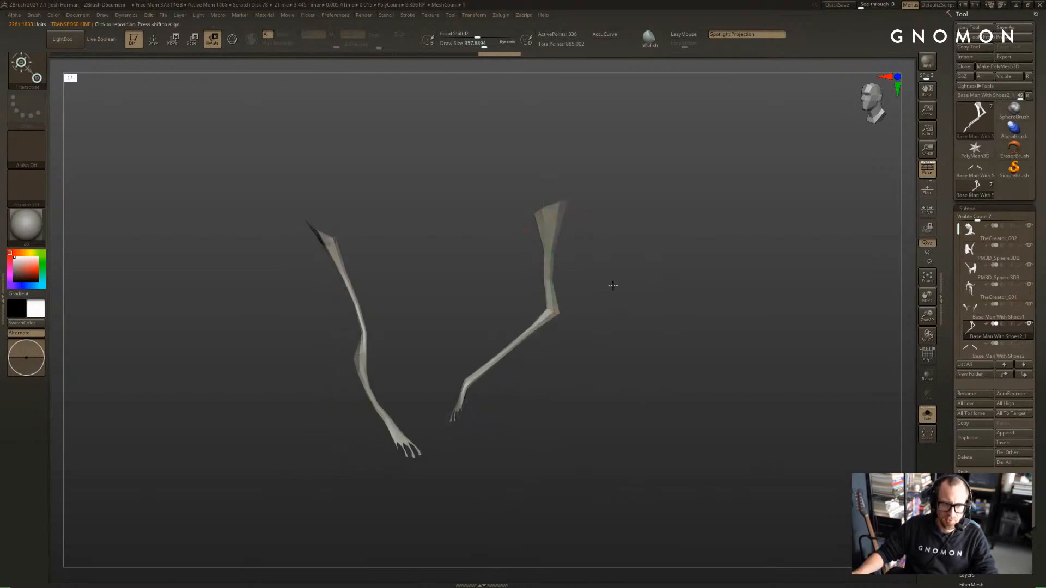
Compare the arms' placement with the framed figure in the Photoshop sketch, showing the full ZBrush model between checks
{"action": "key", "text": "alt+Tab"}
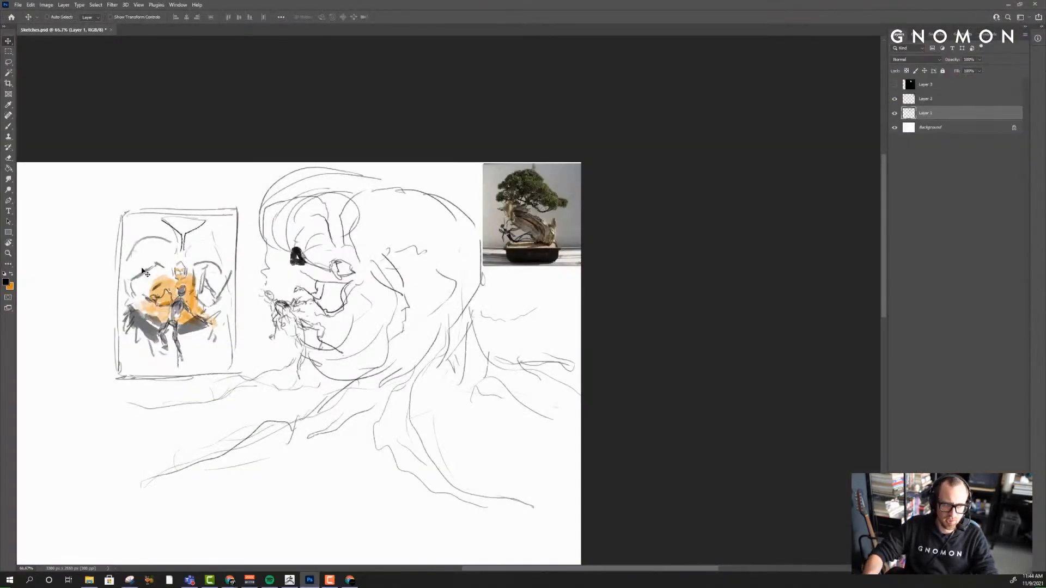
{"action": "key", "text": "alt+Tab"}
{"action": "key", "text": "shift+s"}
{"action": "mouse_move", "coordinate": [605, 270]}
{"action": "left_mouse_down"}
{"action": "mouse_move", "coordinate": [671, 269]}
{"action": "mouse_move", "coordinate": [682, 181]}
{"action": "mouse_move", "coordinate": [695, 218]}
{"action": "left_mouse_up"}
{"action": "mouse_move", "coordinate": [695, 180]}
{"action": "left_mouse_down"}
{"action": "mouse_move", "coordinate": [719, 210]}
{"action": "mouse_move", "coordinate": [793, 179]}
{"action": "mouse_move", "coordinate": [794, 206]}
{"action": "mouse_move", "coordinate": [832, 156]}
{"action": "mouse_move", "coordinate": [806, 171]}
{"action": "mouse_move", "coordinate": [806, 204]}
{"action": "mouse_move", "coordinate": [792, 199]}
{"action": "left_mouse_up"}
{"action": "key", "text": "q"}
{"action": "key", "text": "alt+Tab"}
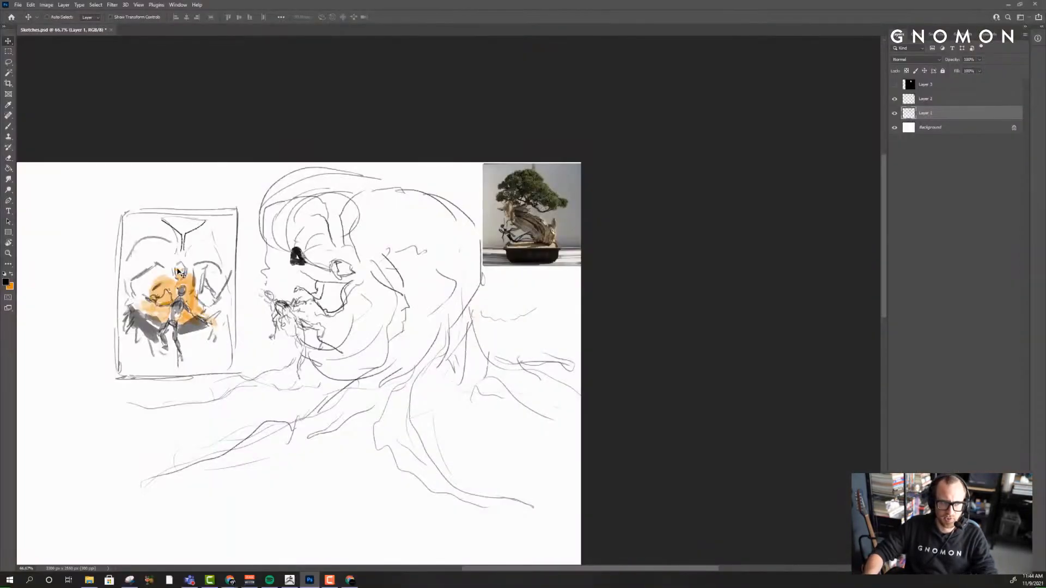
{"action": "key", "text": "alt+Tab"}
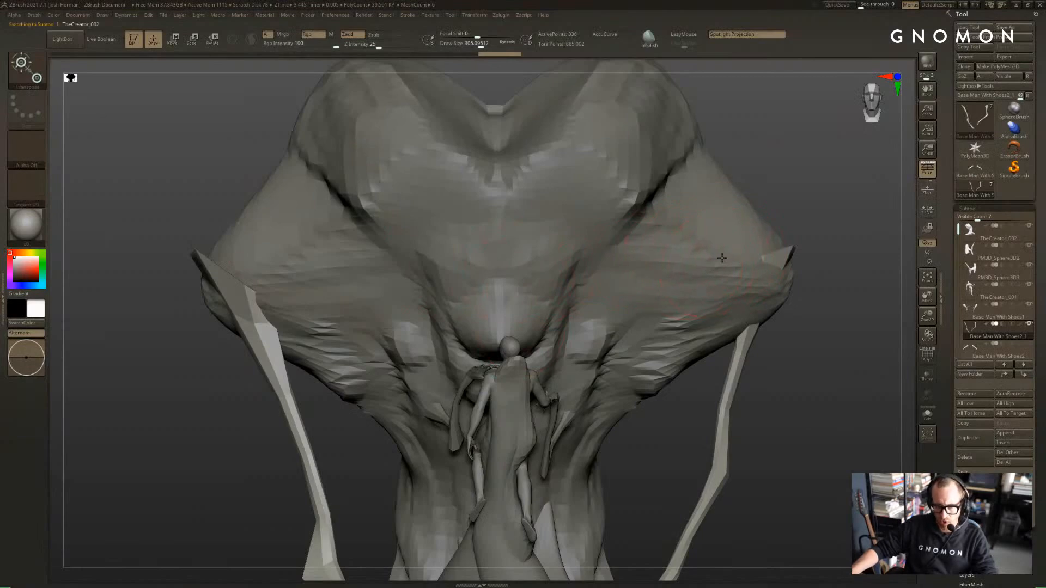
Select the main body and reshape the protruding nose with the Move brush from front and angled views
{"action": "mouse_move", "coordinate": [722, 258]}
{"action": "right_mouse_down"}
{"action": "mouse_move", "coordinate": [827, 213]}
{"action": "mouse_move", "coordinate": [834, 227]}
{"action": "mouse_move", "coordinate": [817, 213]}
{"action": "mouse_move", "coordinate": [807, 225]}
{"action": "right_mouse_up"}
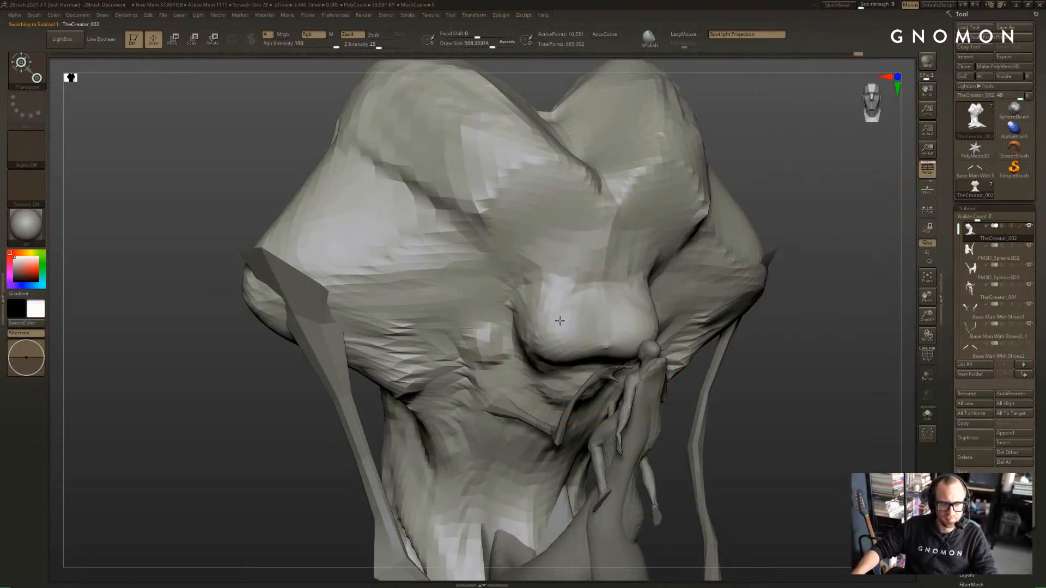
{"action": "key", "text": "b"}
{"action": "key", "text": "m"}
{"action": "key", "text": "v"}
{"action": "key", "text": "s"}
{"action": "mouse_move", "coordinate": [562, 335]}
{"action": "left_mouse_down"}
{"action": "mouse_move", "coordinate": [579, 304]}
{"action": "mouse_move", "coordinate": [608, 317]}
{"action": "left_mouse_up"}
{"action": "key", "text": "s"}
{"action": "right_click_drag", "start_coordinate": [670, 321], "coordinate": [635, 300]}
{"action": "key", "text": "s"}
{"action": "left_click_drag", "start_coordinate": [637, 291], "coordinate": [627, 292]}
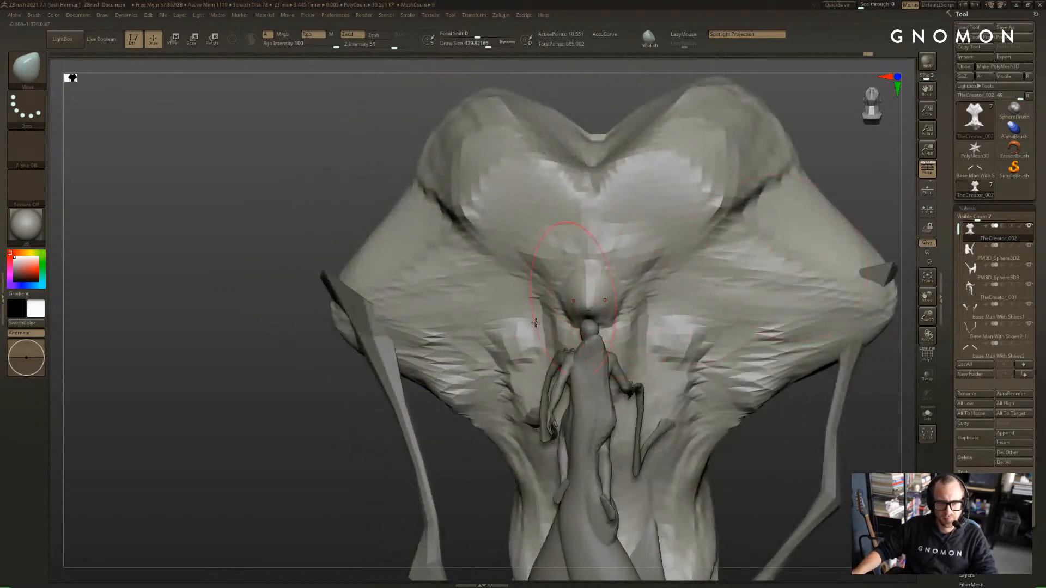
{"action": "right_click_drag", "start_coordinate": [626, 291], "coordinate": [327, 427]}
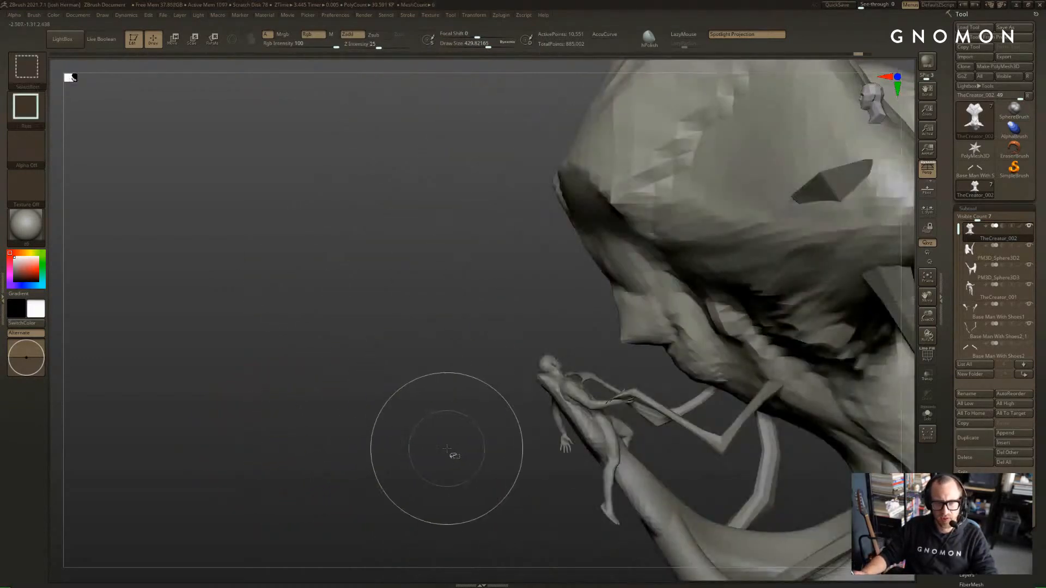
Display the model as a black silhouette and pull the nose and mouth profile into shape with the Move brush
{"action": "left_click", "coordinate": [450, 408], "text": "ctrl"}
{"action": "right_click_drag", "start_coordinate": [452, 403], "coordinate": [478, 334], "text": "ctrl"}
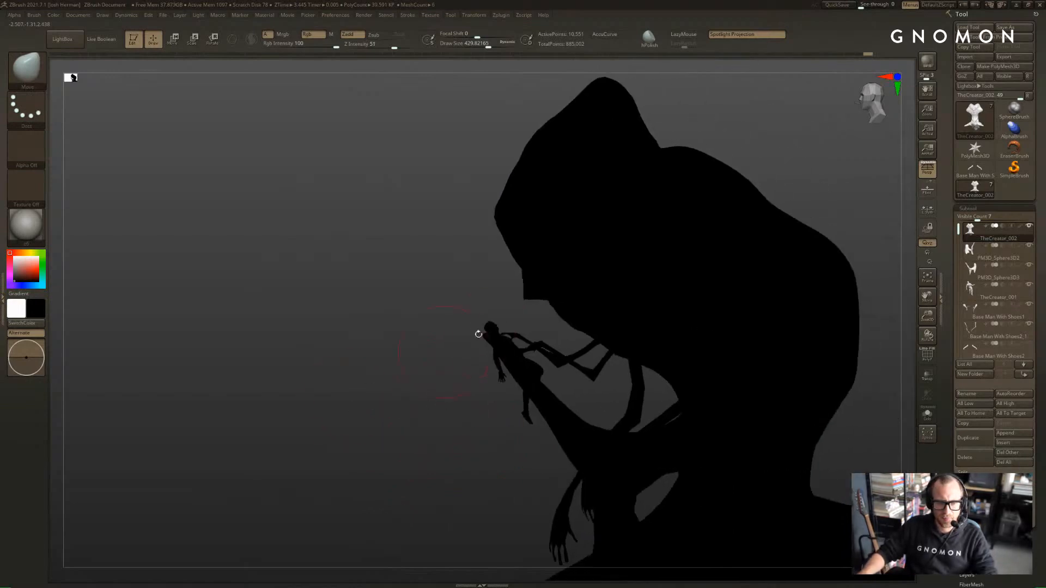
{"action": "key", "text": "s"}
{"action": "left_click_drag", "start_coordinate": [481, 331], "coordinate": [497, 327]}
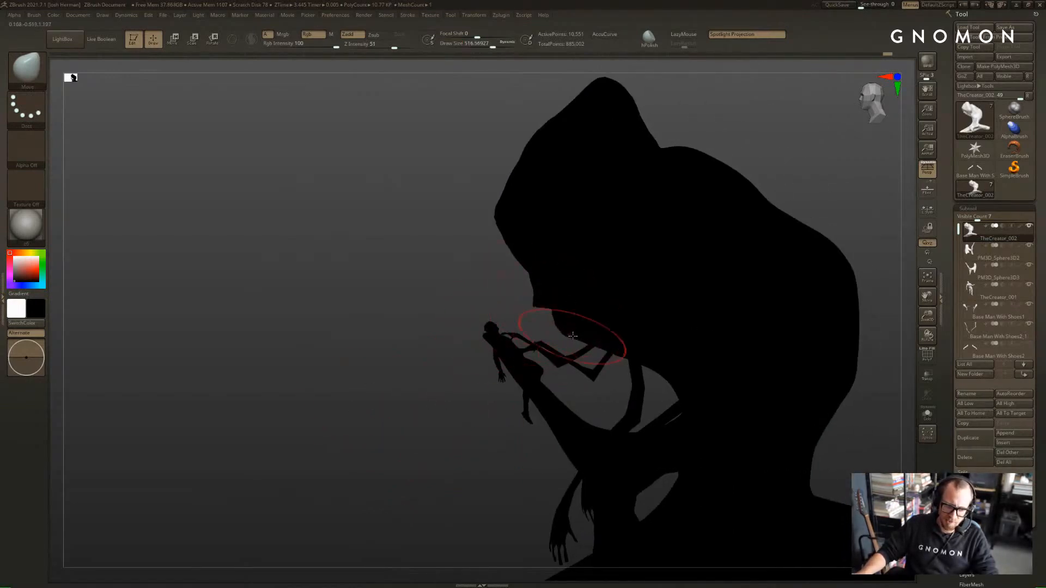
{"action": "key", "text": "s"}
{"action": "left_click_drag", "start_coordinate": [555, 326], "coordinate": [529, 299]}
{"action": "key", "text": "s"}
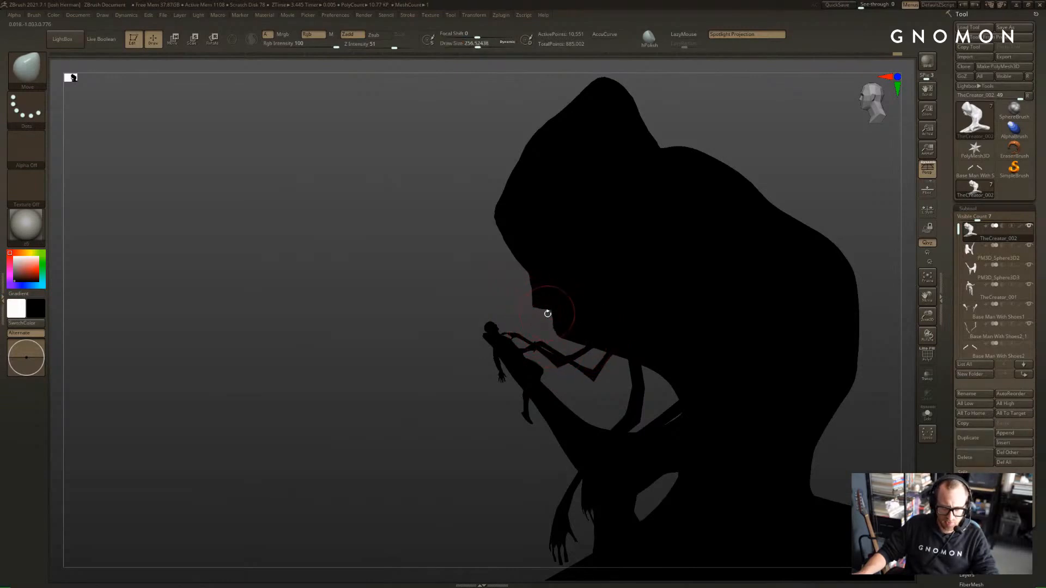
Refine the chin and throat contour in silhouette with the Move brush, then return to the shaded view
{"action": "right_click_drag", "start_coordinate": [548, 314], "coordinate": [556, 325]}
{"action": "key", "text": "v"}
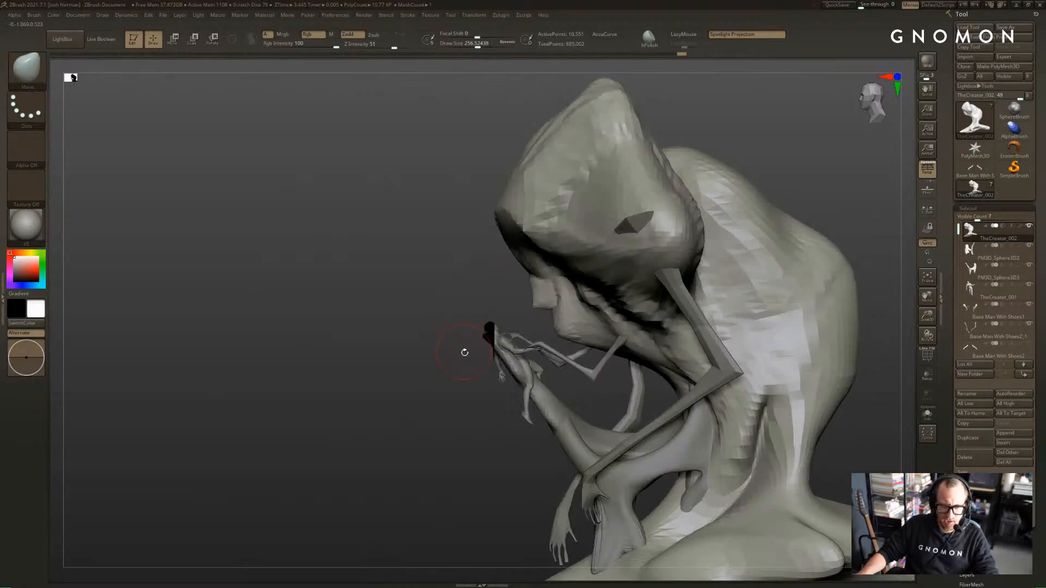
{"action": "key", "text": "v"}
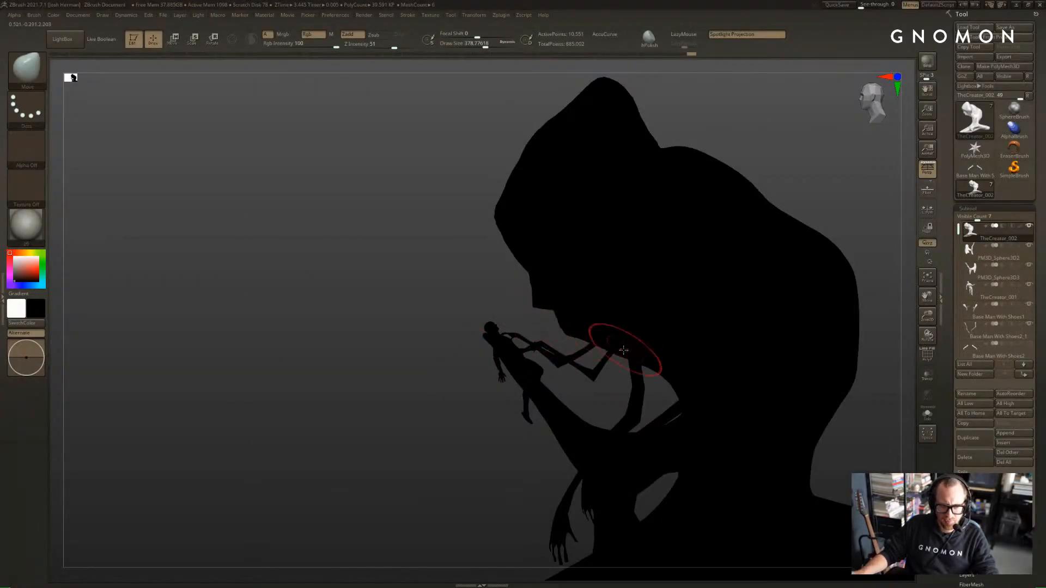
{"action": "right_click_drag", "start_coordinate": [610, 393], "coordinate": [587, 334]}
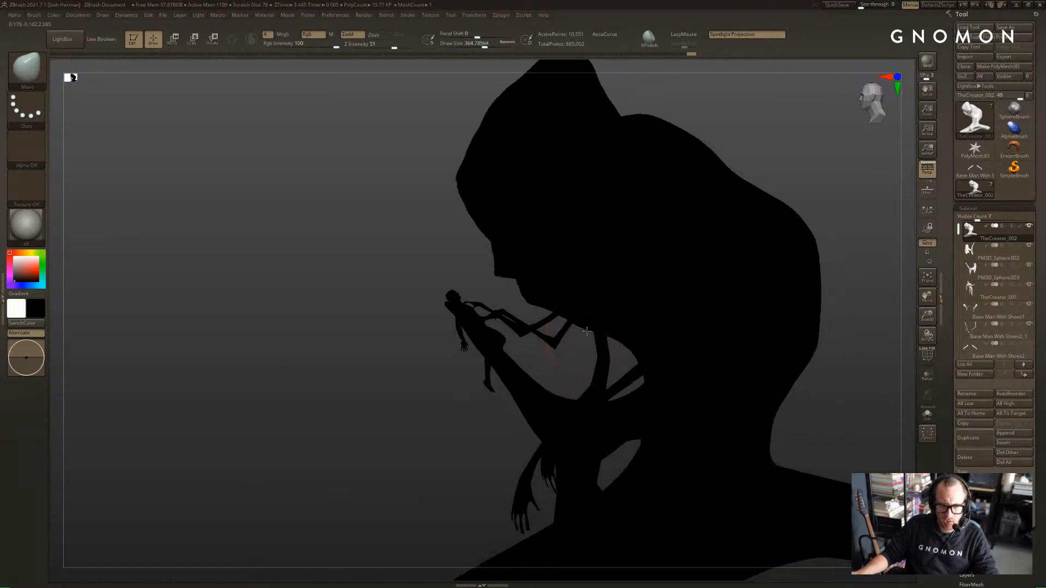
{"action": "key", "text": "s"}
{"action": "left_click_drag", "start_coordinate": [624, 343], "coordinate": [630, 344]}
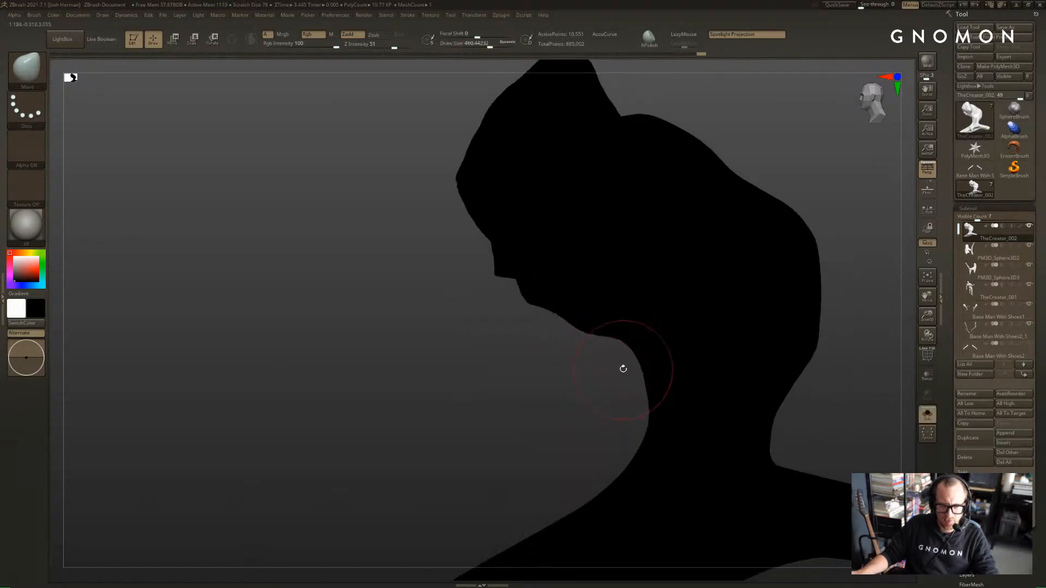
{"action": "key", "text": "v"}
Select the enlarged arm pair, adjust its rotation with Transpose, and check its wireframe display
{"action": "left_click", "coordinate": [637, 374], "text": "alt"}
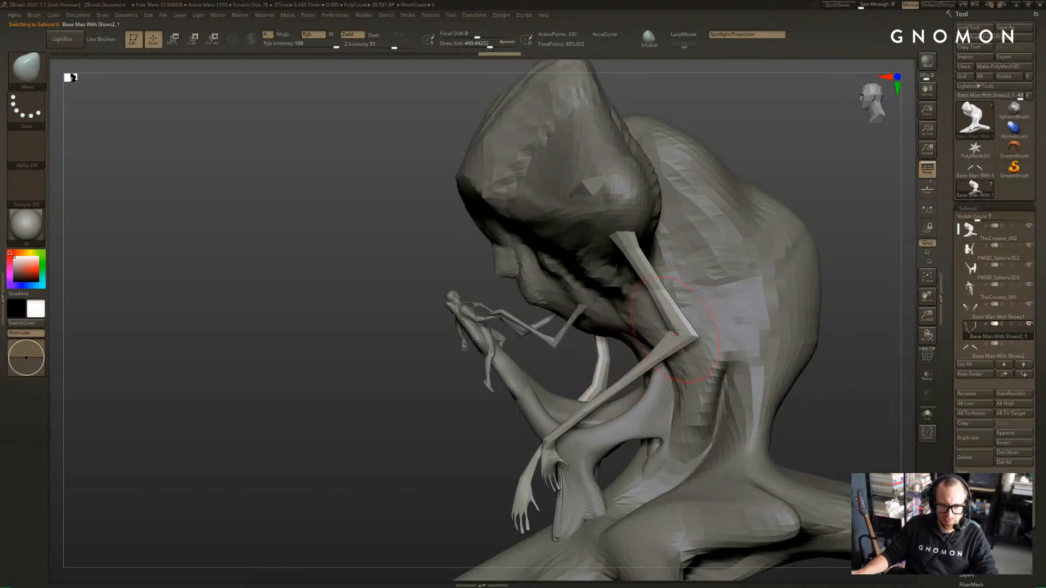
{"action": "key", "text": "r"}
{"action": "mouse_move", "coordinate": [688, 323]}
{"action": "left_mouse_down"}
{"action": "mouse_move", "coordinate": [586, 373]}
{"action": "mouse_move", "coordinate": [596, 366]}
{"action": "left_mouse_up"}
{"action": "mouse_move", "coordinate": [480, 408]}
{"action": "left_mouse_down"}
{"action": "mouse_move", "coordinate": [537, 413]}
{"action": "mouse_move", "coordinate": [470, 410]}
{"action": "mouse_move", "coordinate": [455, 380]}
{"action": "mouse_move", "coordinate": [556, 384]}
{"action": "left_mouse_up"}
{"action": "key", "text": "q"}
{"action": "key", "text": "shift+f"}
{"action": "key", "text": "shift+f"}
Isolate the enlarged arms and rotate the unmasked arm independently with Transpose from the front
{"action": "key", "text": "w"}
{"action": "key", "text": "r"}
{"action": "key", "text": "alt+s"}
{"action": "mouse_move", "coordinate": [835, 263]}
{"action": "left_mouse_down", "text": "alt"}
{"action": "mouse_move", "coordinate": [681, 259]}
{"action": "mouse_move", "coordinate": [664, 413]}
{"action": "left_mouse_up", "text": "alt"}
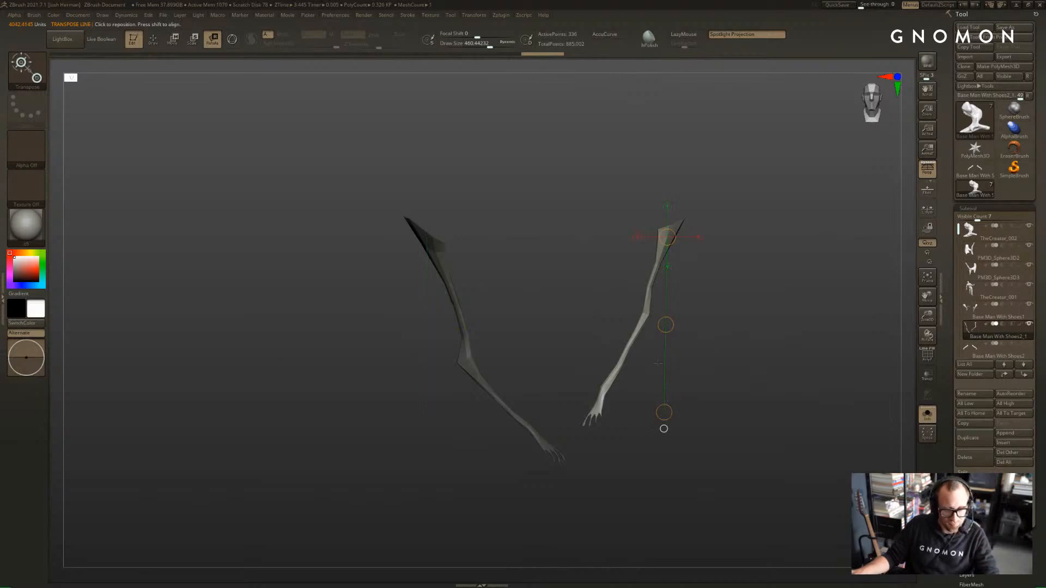
{"action": "left_click_drag", "start_coordinate": [737, 322], "coordinate": [661, 320]}
{"action": "key", "text": "alt+s"}
Angle the unmasked arm inward toward the small figure and move its upper end to the head's side lobe
{"action": "left_click_drag", "start_coordinate": [694, 267], "coordinate": [743, 267]}
{"action": "mouse_move", "coordinate": [653, 251]}
{"action": "left_mouse_down"}
{"action": "mouse_move", "coordinate": [718, 300]}
{"action": "mouse_move", "coordinate": [694, 321]}
{"action": "left_mouse_up"}
{"action": "key", "text": "w"}
{"action": "left_click_drag", "start_coordinate": [686, 276], "coordinate": [757, 277]}
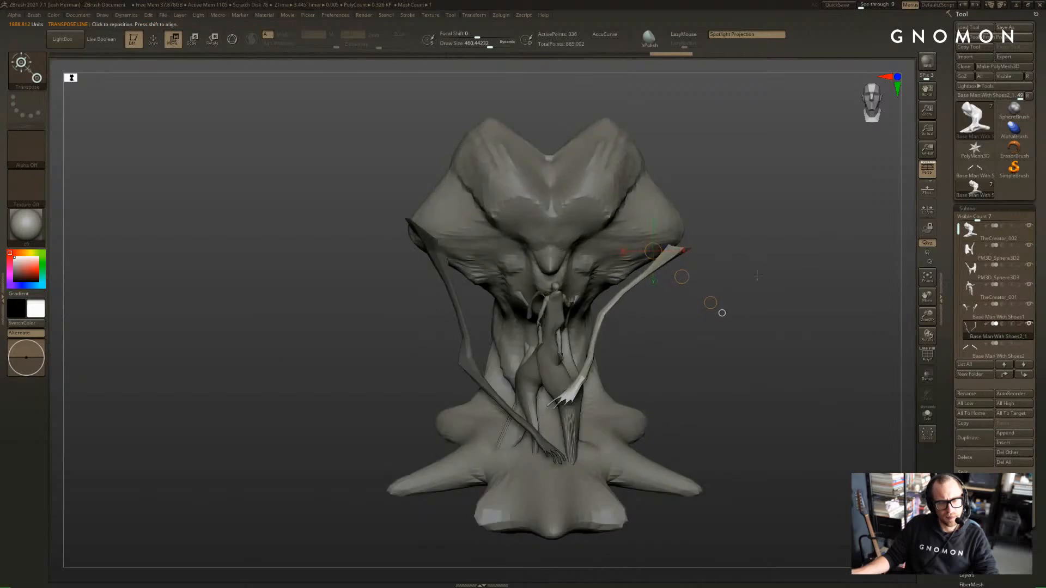
{"action": "left_click_drag", "start_coordinate": [682, 277], "coordinate": [681, 275]}
{"action": "key", "text": "q"}
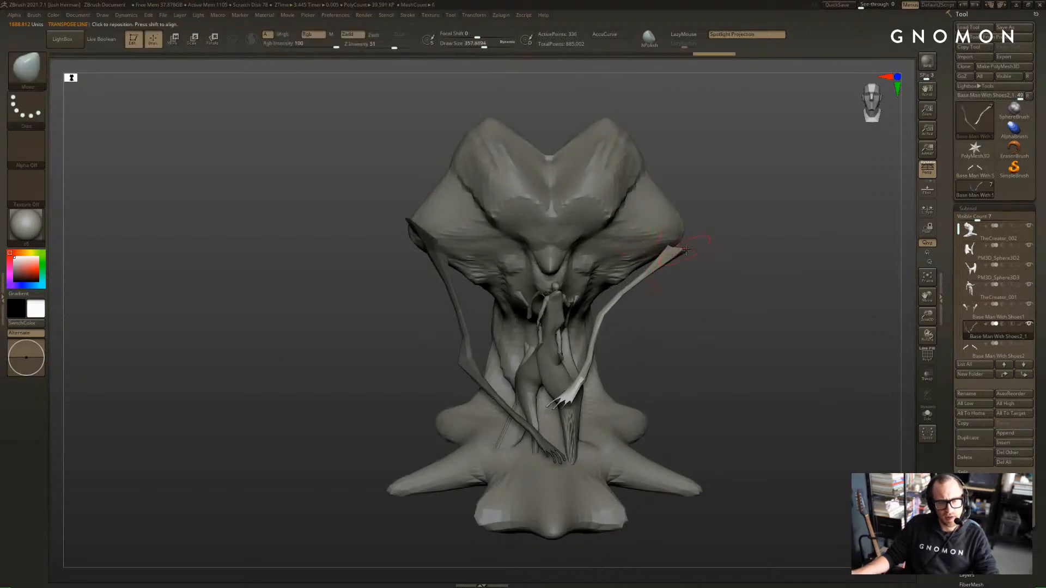
Pull the upper end of the enlarged arm against the head's side lobe with the Move brush
{"action": "key", "text": "v"}
{"action": "key", "text": "v"}
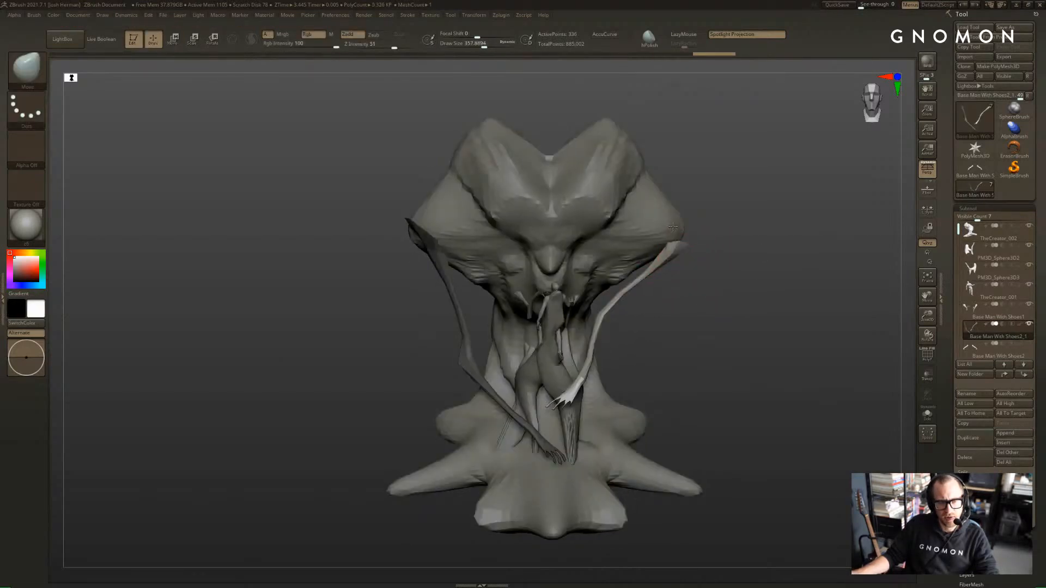
{"action": "mouse_move", "coordinate": [840, 237]}
{"action": "left_mouse_down"}
{"action": "mouse_move", "coordinate": [691, 242]}
{"action": "mouse_move", "coordinate": [823, 243]}
{"action": "mouse_move", "coordinate": [812, 244]}
{"action": "left_mouse_up"}
{"action": "key", "text": "s"}
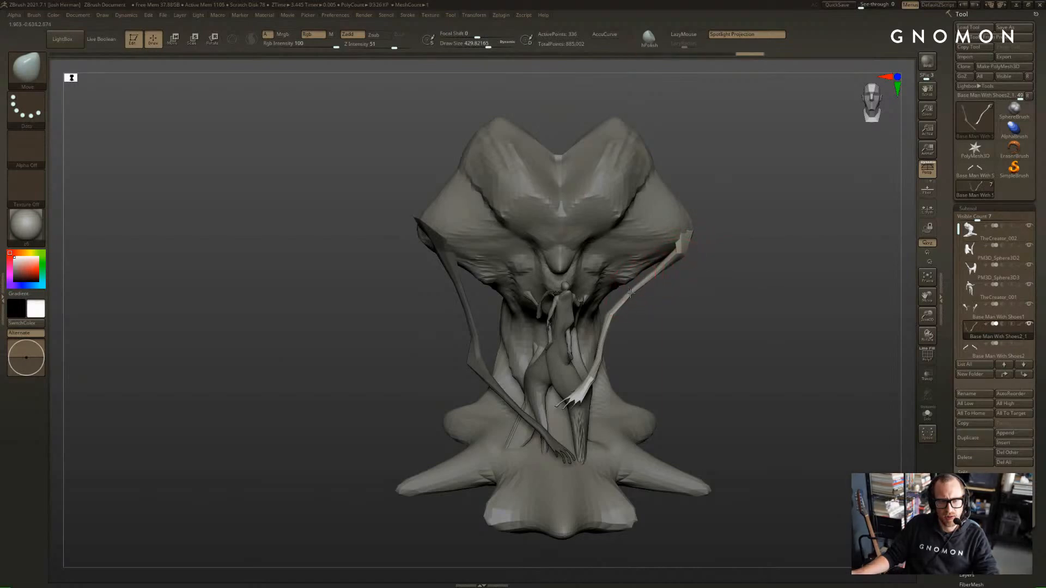
{"action": "left_click_drag", "start_coordinate": [784, 308], "coordinate": [708, 335]}
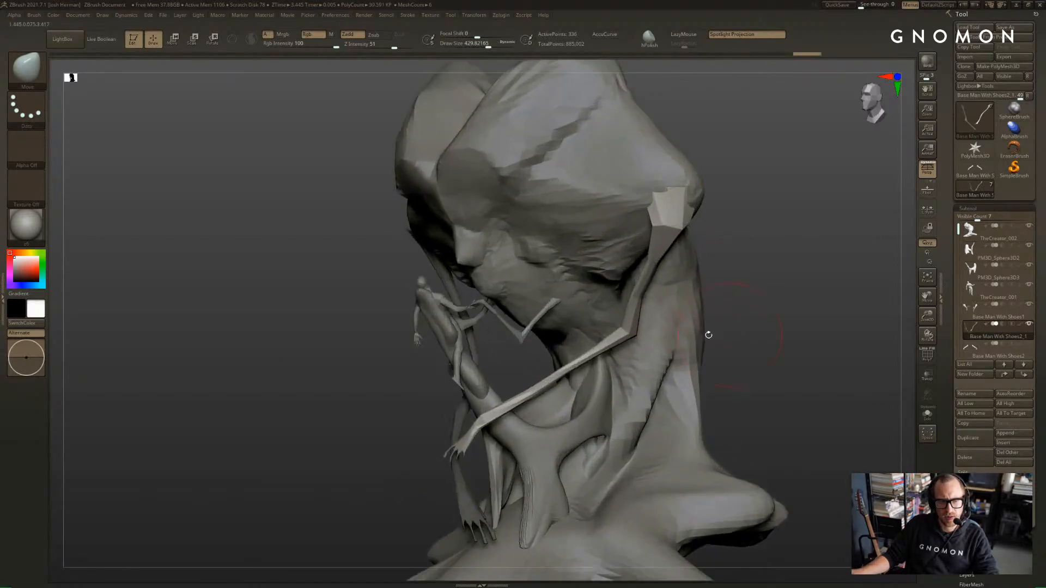
Isolate the enlarged arm pair and separate the two arms into individual subtools with Groups Split
{"action": "key", "text": "r"}
{"action": "left_click_drag", "start_coordinate": [530, 391], "coordinate": [482, 415], "text": "ctrl"}
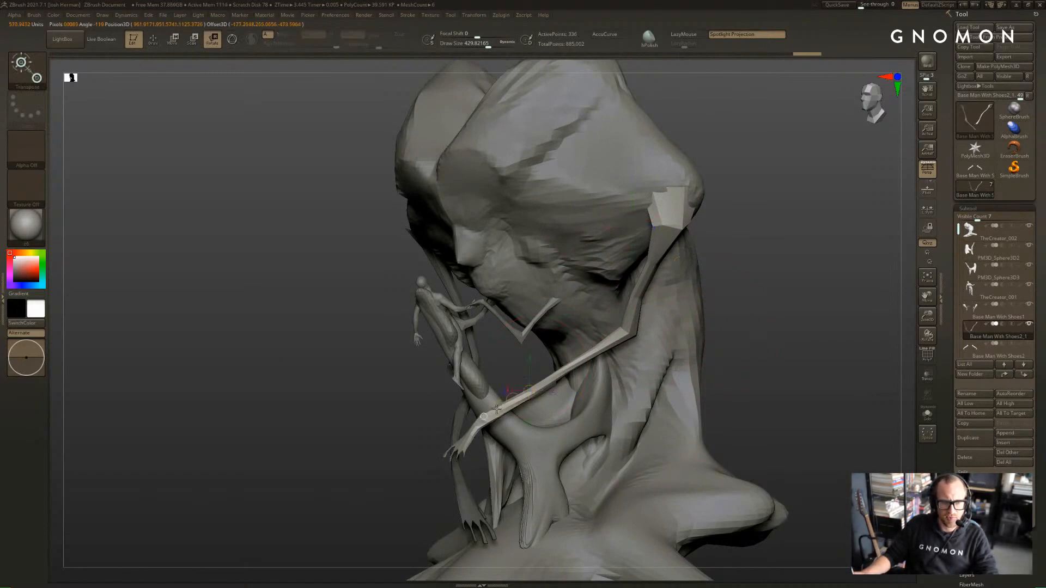
{"action": "mouse_move", "coordinate": [654, 349]}
{"action": "left_mouse_down"}
{"action": "mouse_move", "coordinate": [657, 371]}
{"action": "mouse_move", "coordinate": [684, 376]}
{"action": "left_mouse_up"}
{"action": "key", "text": "q"}
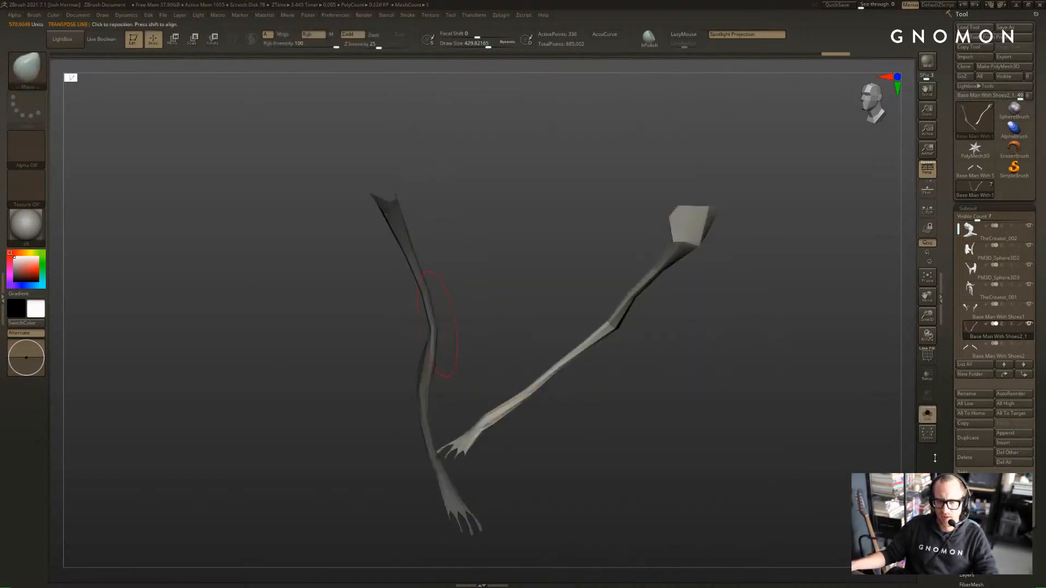
{"action": "left_click_drag", "start_coordinate": [947, 472], "coordinate": [947, 412]}
{"action": "left_click", "coordinate": [963, 412]}
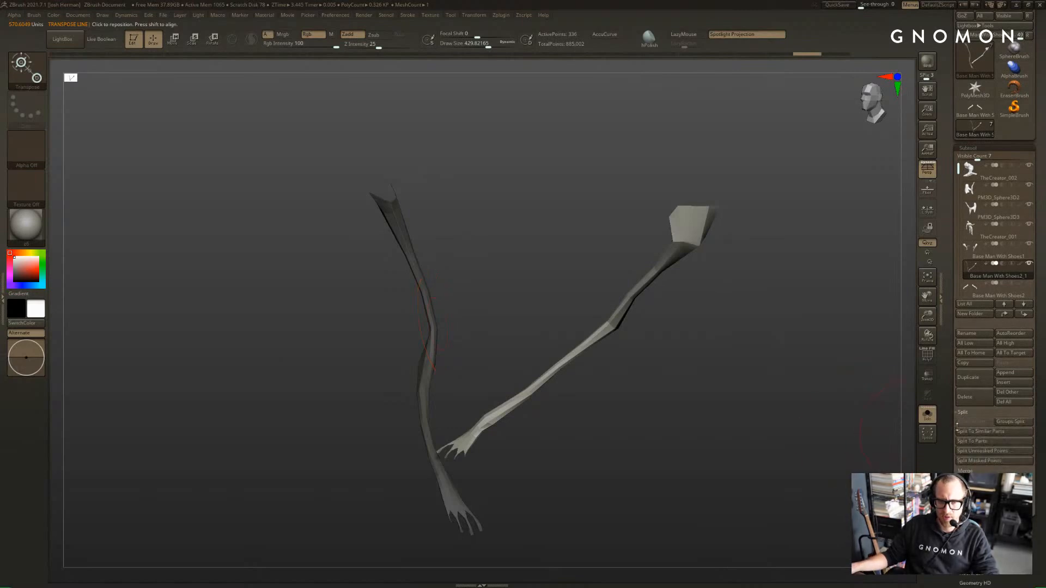
{"action": "left_click", "coordinate": [1007, 421]}
{"action": "left_click", "coordinate": [900, 439]}
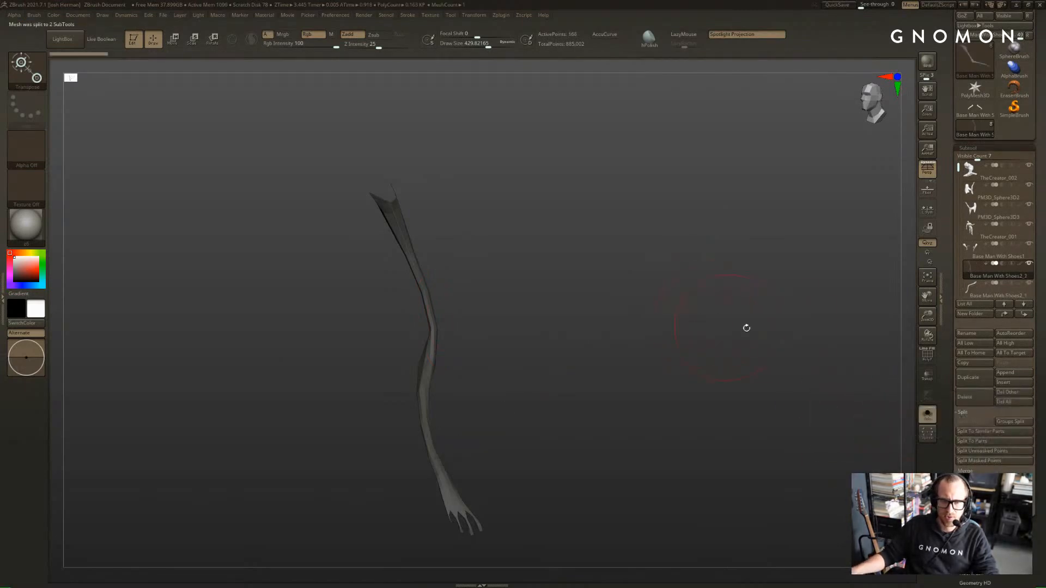
Show the whole sculpture again and select the separated arm that crosses toward the small figure, with the Move brush active
{"action": "key", "text": "alt+s"}
{"action": "left_click_drag", "start_coordinate": [723, 356], "coordinate": [792, 345]}
{"action": "key", "text": "b"}
{"action": "key", "text": "m"}
{"action": "key", "text": "v"}
{"action": "left_click", "coordinate": [599, 307], "text": "alt"}
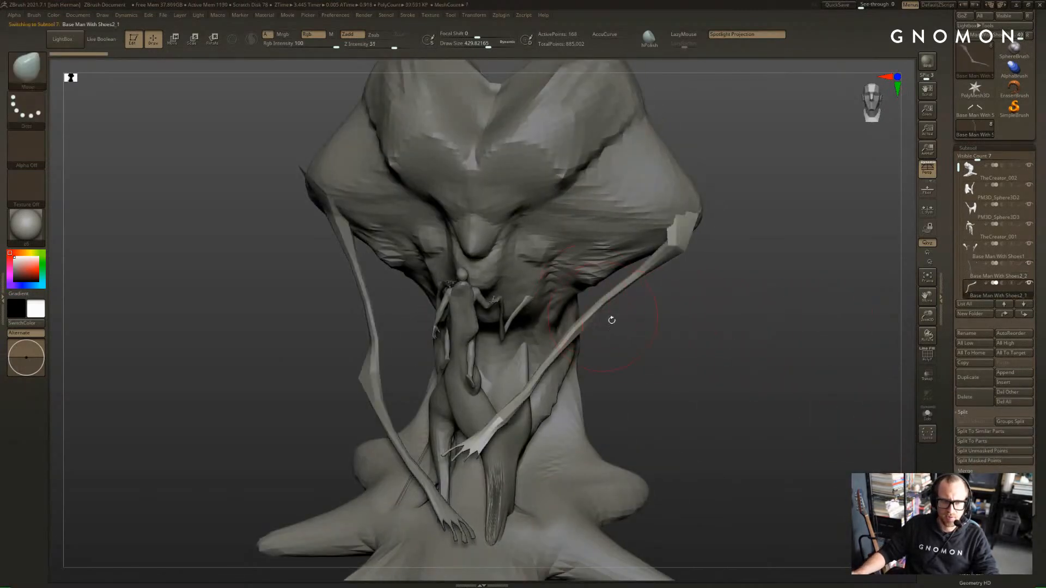
{"action": "mouse_move", "coordinate": [648, 324]}
{"action": "left_mouse_down", "text": "shift"}
{"action": "mouse_move", "coordinate": [661, 326]}
{"action": "mouse_move", "coordinate": [651, 338]}
{"action": "mouse_move", "coordinate": [668, 357]}
{"action": "mouse_move", "coordinate": [594, 338]}
{"action": "left_mouse_up", "text": "shift"}
{"action": "left_click", "coordinate": [389, 371], "text": "alt"}
{"action": "left_click", "coordinate": [594, 347], "text": "alt"}
{"action": "left_click_drag", "start_coordinate": [676, 349], "coordinate": [468, 376]}
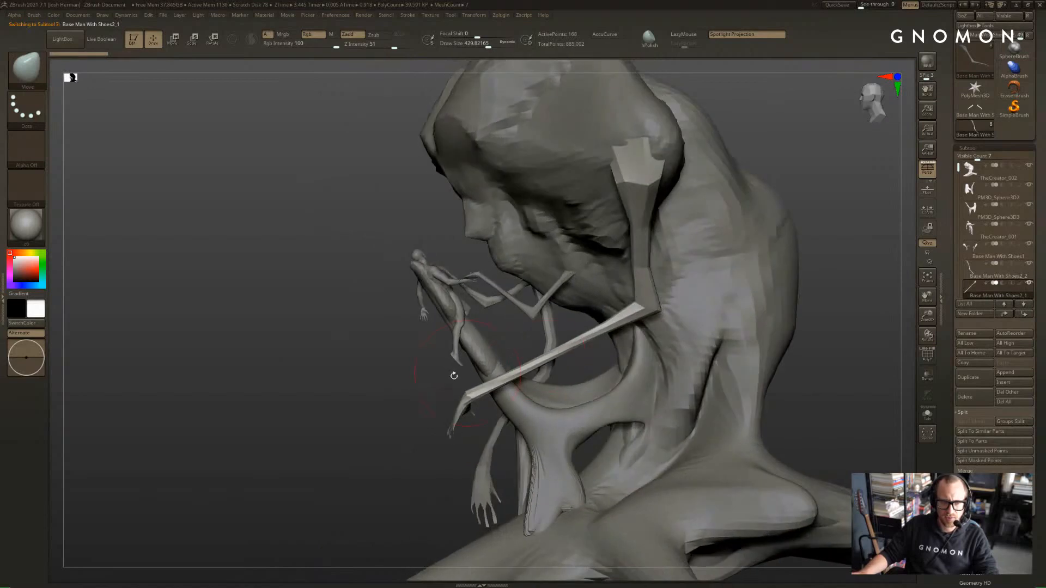
Isolate the separated arm, mask its upper part and rotate the forearm upward with Transpose
{"action": "key", "text": "alt+shift+s"}
{"action": "left_click_drag", "start_coordinate": [398, 345], "coordinate": [565, 466], "text": "ctrl"}
{"action": "left_click", "coordinate": [572, 429], "text": "ctrl"}
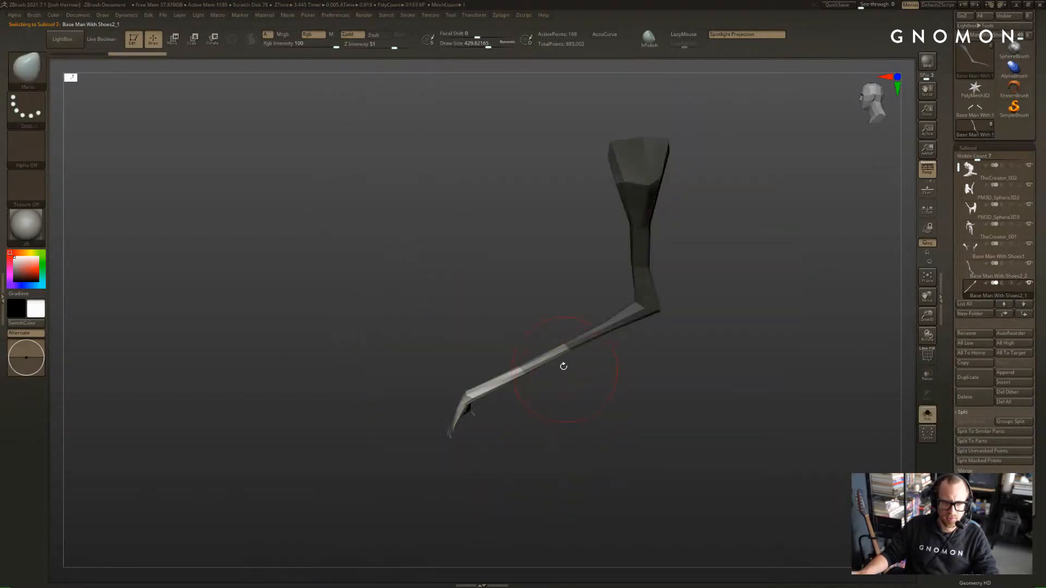
{"action": "key", "text": "r"}
{"action": "mouse_move", "coordinate": [565, 346]}
{"action": "left_mouse_down"}
{"action": "mouse_move", "coordinate": [572, 398]}
{"action": "mouse_move", "coordinate": [563, 378]}
{"action": "mouse_move", "coordinate": [552, 385]}
{"action": "mouse_move", "coordinate": [566, 402]}
{"action": "mouse_move", "coordinate": [592, 400]}
{"action": "mouse_move", "coordinate": [590, 380]}
{"action": "left_mouse_up"}
{"action": "key", "text": "w"}
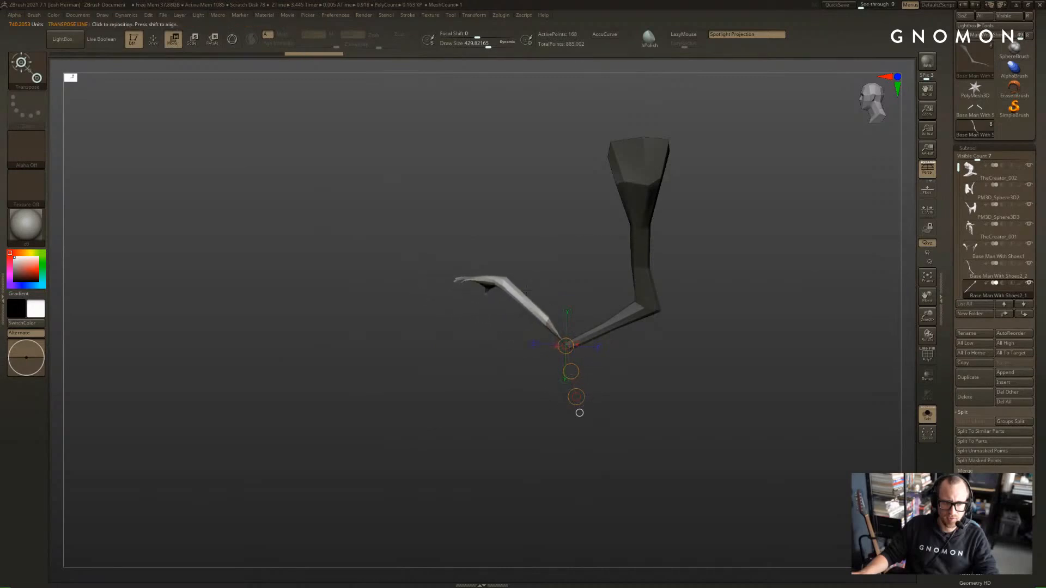
{"action": "key", "text": "r"}
{"action": "left_click_drag", "start_coordinate": [504, 276], "coordinate": [565, 287]}
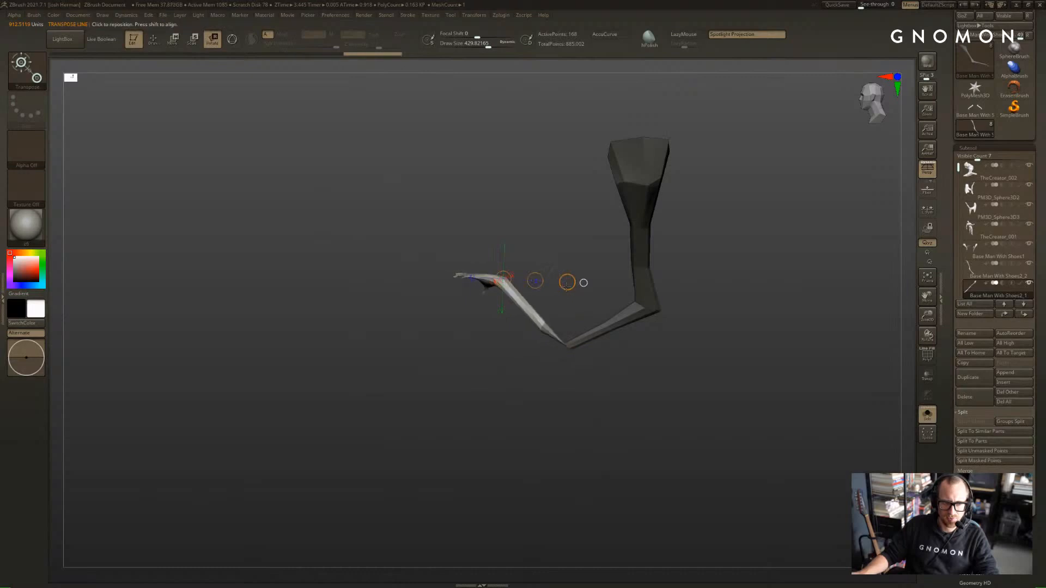
Show the full sculpture and move the unmasked forearm with Transpose so its hand reaches the small figure's hip
{"action": "key", "text": "alt+s"}
{"action": "left_click_drag", "start_coordinate": [517, 349], "coordinate": [461, 366]}
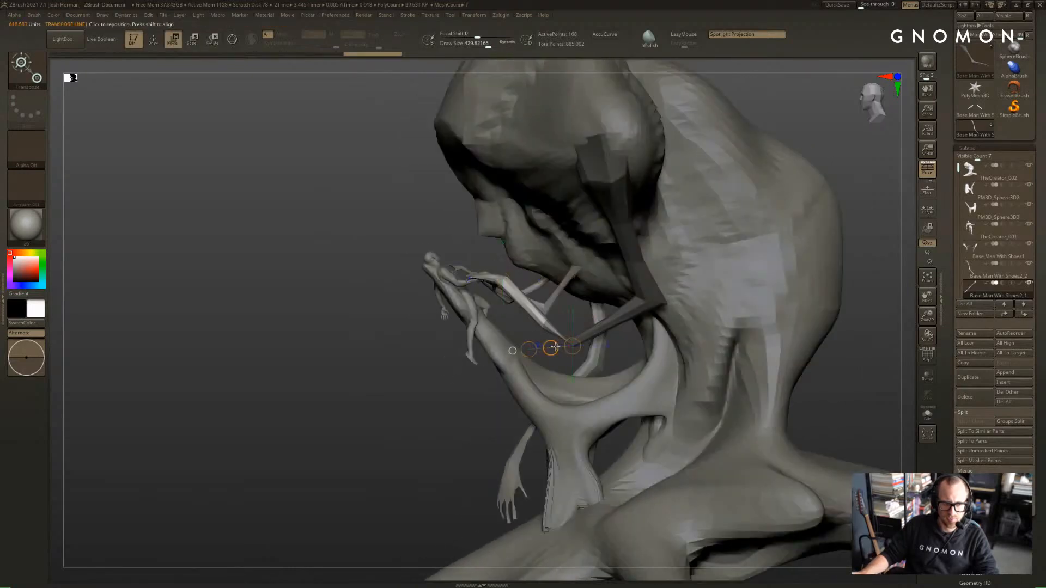
{"action": "left_click_drag", "start_coordinate": [552, 347], "coordinate": [544, 357]}
{"action": "mouse_move", "coordinate": [455, 372]}
{"action": "left_mouse_down"}
{"action": "mouse_move", "coordinate": [436, 397]}
{"action": "mouse_move", "coordinate": [462, 378]}
{"action": "mouse_move", "coordinate": [445, 373]}
{"action": "mouse_move", "coordinate": [449, 402]}
{"action": "left_mouse_up"}
{"action": "key", "text": "q"}
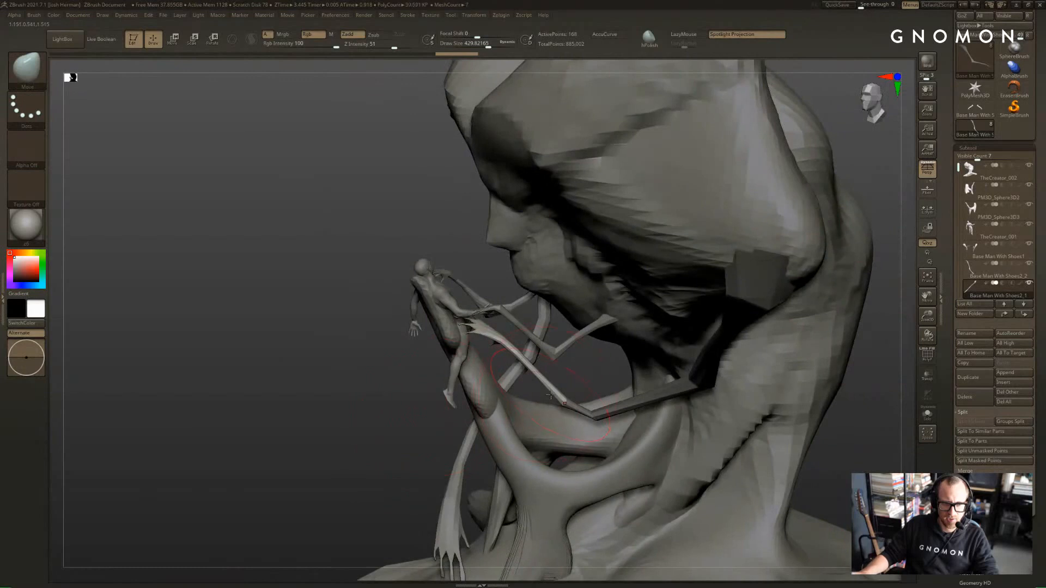
Smooth the enlarged arm's hand and thicken it with the Inflate brush beside the small figure
{"action": "left_click_drag", "start_coordinate": [552, 391], "coordinate": [566, 393], "text": "shift"}
{"action": "key", "text": "ctrl+z"}
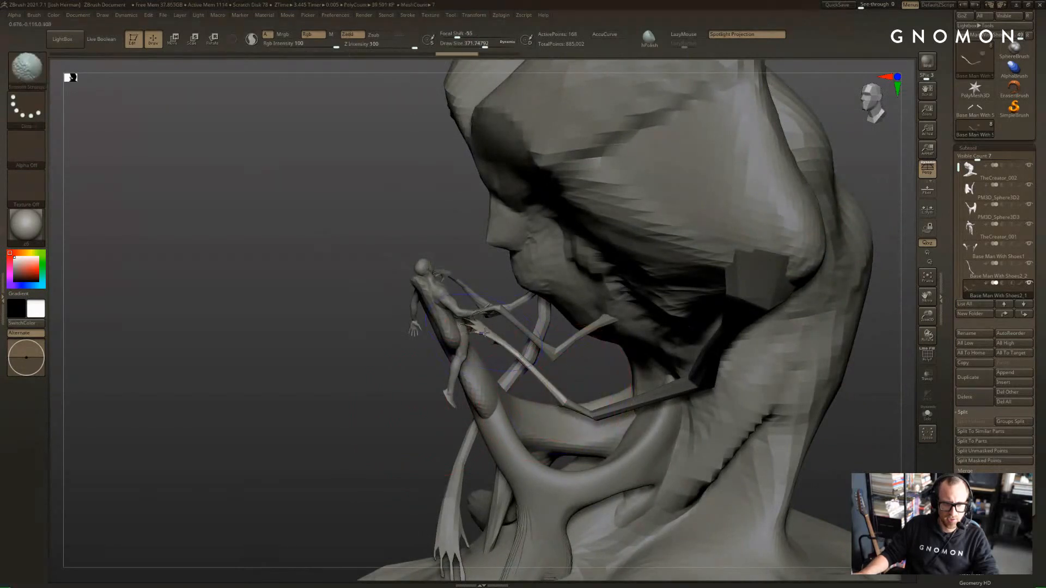
{"action": "right_click_drag", "start_coordinate": [489, 337], "coordinate": [519, 342]}
{"action": "left_click_drag", "start_coordinate": [504, 335], "coordinate": [488, 321], "text": "shift"}
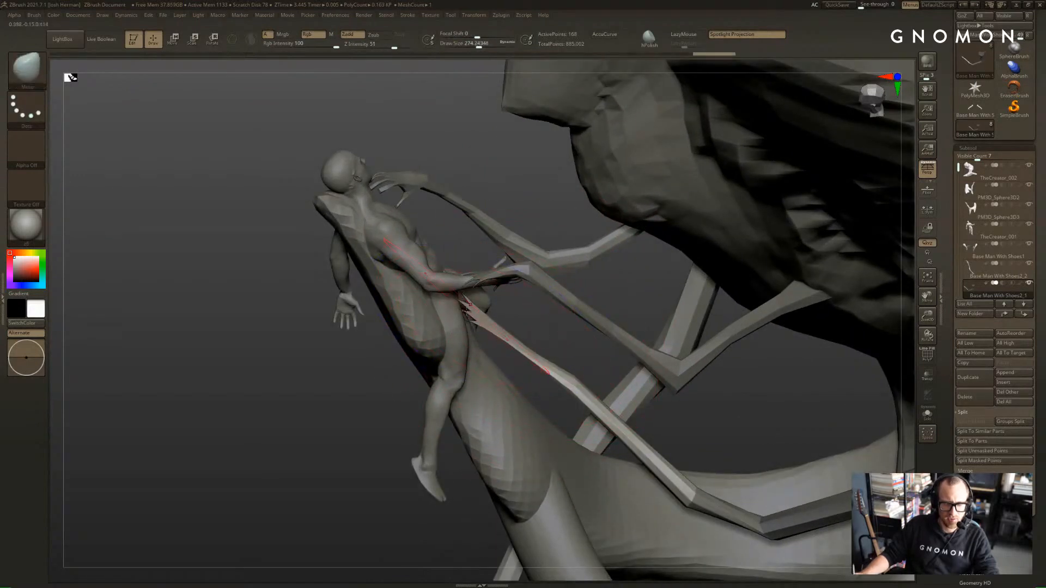
{"action": "key", "text": "b"}
{"action": "key", "text": "i"}
{"action": "key", "text": "n"}
{"action": "left_click_drag", "start_coordinate": [508, 315], "coordinate": [487, 325]}
{"action": "key", "text": "s"}
{"action": "left_click_drag", "start_coordinate": [488, 325], "coordinate": [475, 316]}
{"action": "left_click_drag", "start_coordinate": [475, 316], "coordinate": [466, 325], "text": "shift"}
Isolate the arm, smooth down its spiky fingers and pull a long tip from the hand with the SnakeHook brush
{"action": "left_click_drag", "start_coordinate": [414, 376], "coordinate": [429, 379]}
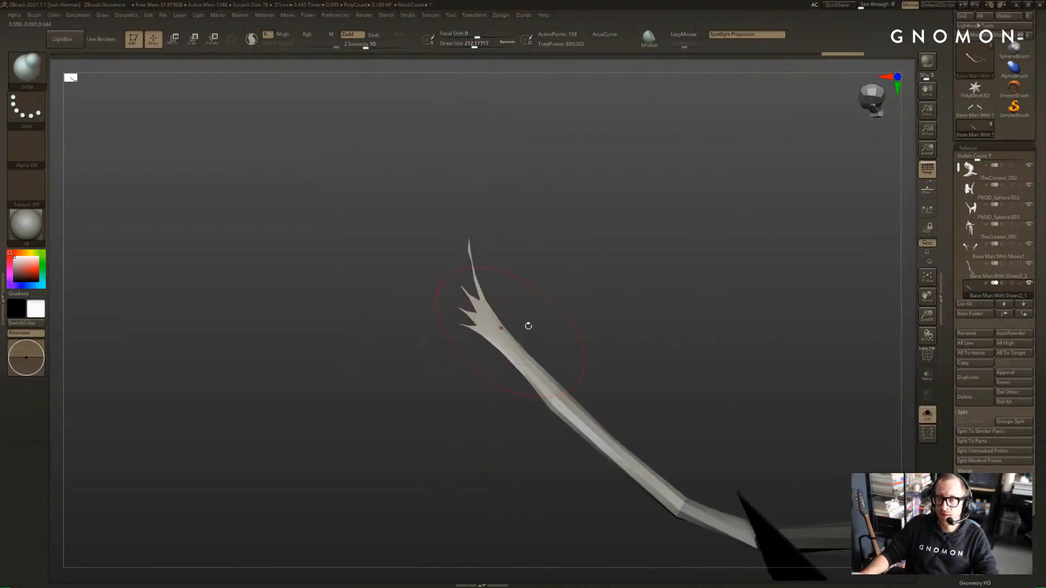
{"action": "key", "text": "s"}
{"action": "left_click_drag", "start_coordinate": [532, 325], "coordinate": [525, 323]}
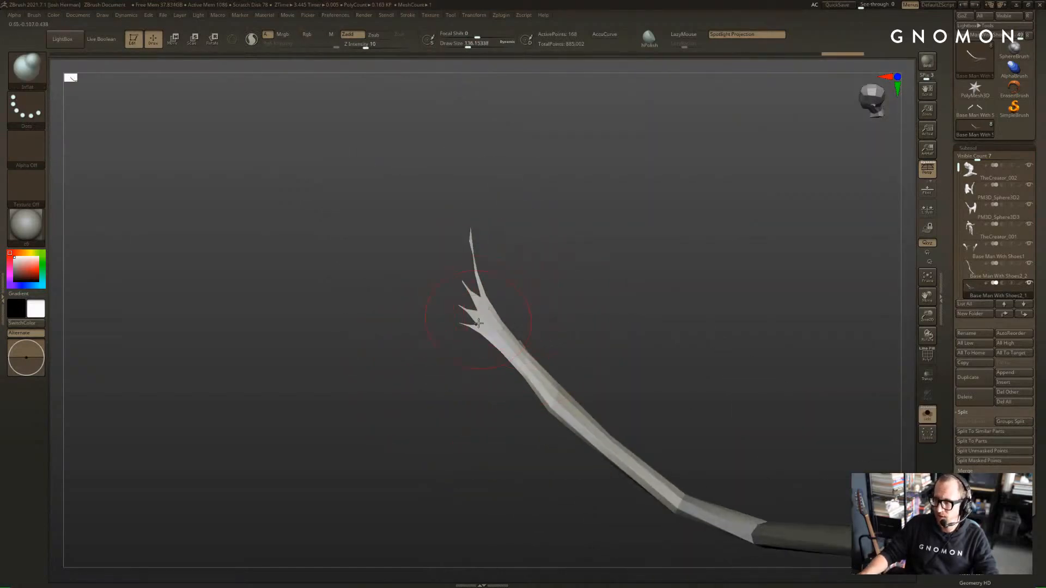
{"action": "key", "text": "shift"}
{"action": "left_click_drag", "start_coordinate": [461, 238], "coordinate": [464, 243]}
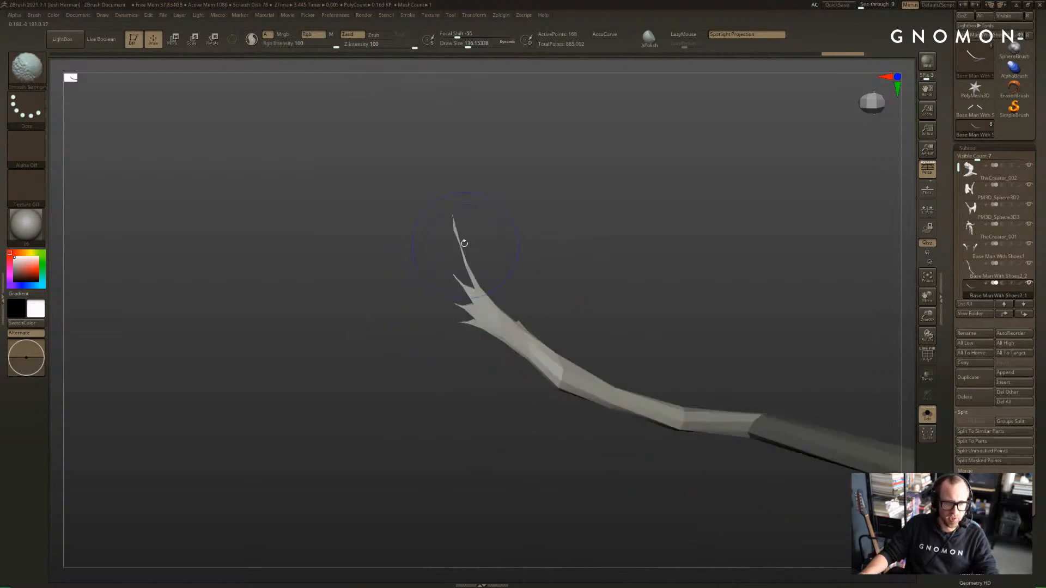
{"action": "left_click_drag", "start_coordinate": [482, 281], "coordinate": [479, 315]}
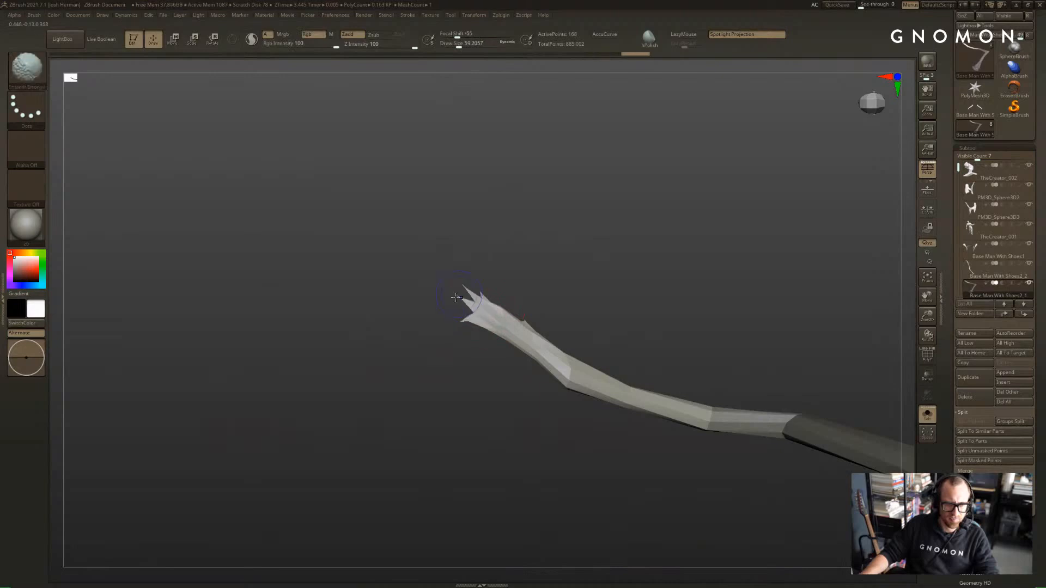
{"action": "left_click_drag", "start_coordinate": [417, 300], "coordinate": [425, 279]}
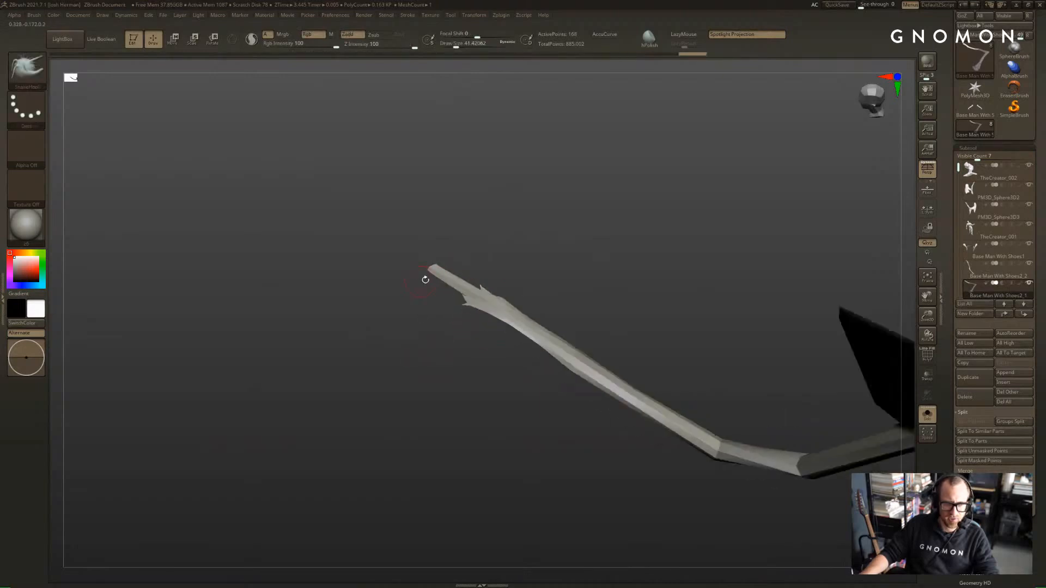
Show all parts and pull the enlarged hand toward the small figure's hip with the Move brush
{"action": "key", "text": "shift+alt+s"}
{"action": "left_click_drag", "start_coordinate": [418, 360], "coordinate": [419, 305]}
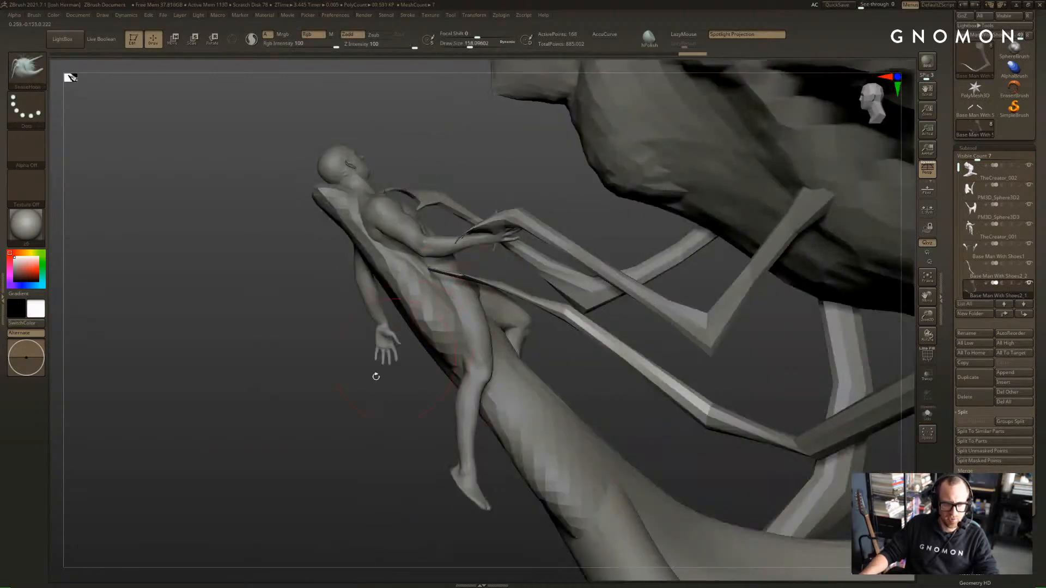
{"action": "mouse_move", "coordinate": [376, 377]}
{"action": "left_mouse_down"}
{"action": "mouse_move", "coordinate": [451, 309]}
{"action": "mouse_move", "coordinate": [537, 322]}
{"action": "mouse_move", "coordinate": [520, 304]}
{"action": "left_mouse_up"}
{"action": "left_click_drag", "start_coordinate": [518, 338], "coordinate": [509, 270]}
{"action": "key", "text": "s"}
{"action": "left_click_drag", "start_coordinate": [517, 303], "coordinate": [495, 271]}
{"action": "key", "text": "]"}
{"action": "left_click_drag", "start_coordinate": [429, 271], "coordinate": [425, 266]}
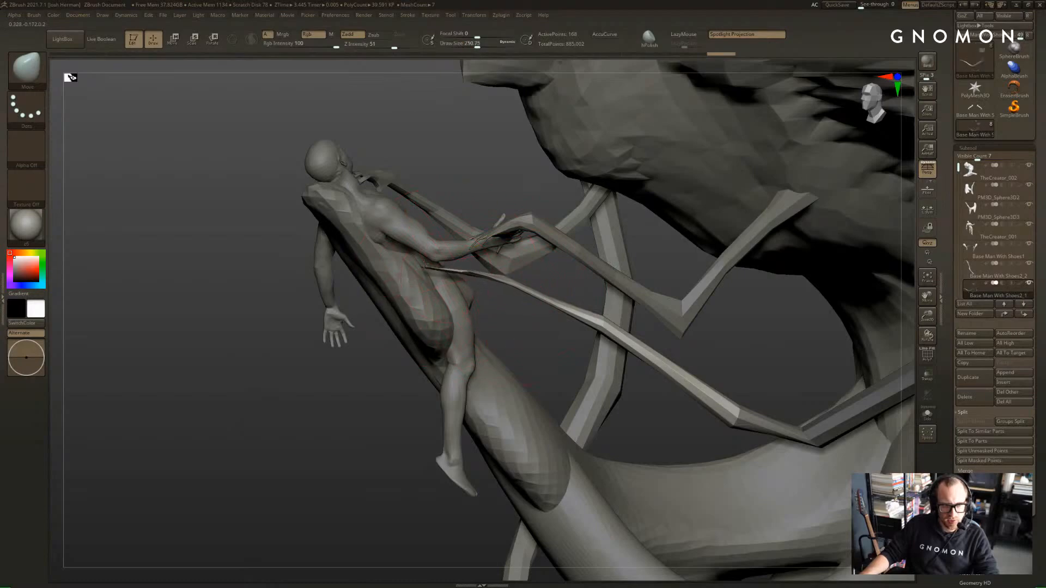
Hide the creature's head subtool and shape the enlarged hand beneath the figure's forearm with a smaller Move brush
{"action": "mouse_move", "coordinate": [505, 309]}
{"action": "left_mouse_down"}
{"action": "mouse_move", "coordinate": [351, 354]}
{"action": "mouse_move", "coordinate": [349, 423]}
{"action": "mouse_move", "coordinate": [347, 414]}
{"action": "left_mouse_up"}
{"action": "right_click_drag", "start_coordinate": [567, 297], "coordinate": [567, 319]}
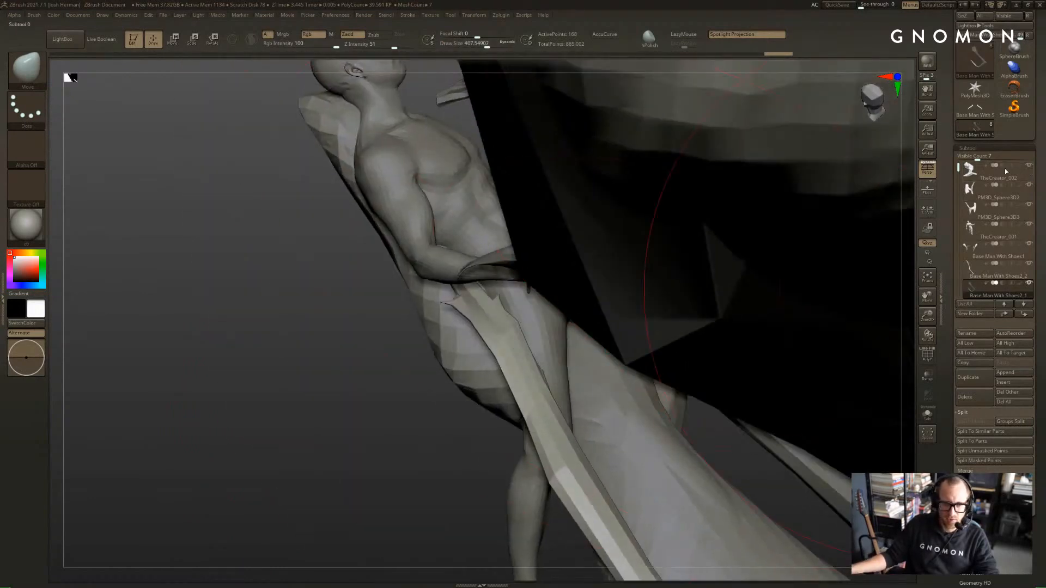
{"action": "left_click", "coordinate": [1030, 167]}
{"action": "left_click_drag", "start_coordinate": [415, 347], "coordinate": [505, 294]}
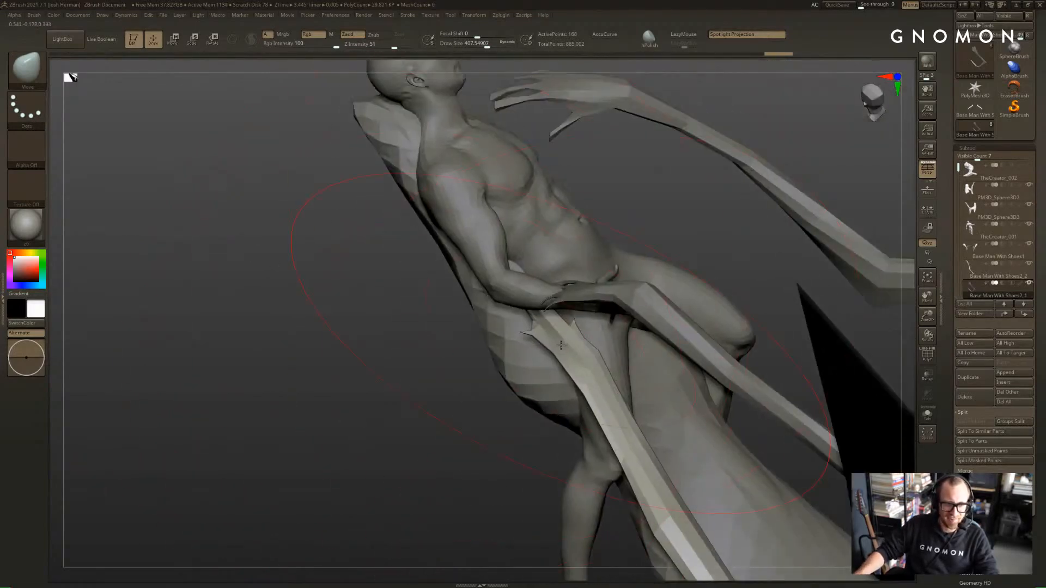
{"action": "key", "text": "s"}
{"action": "left_click_drag", "start_coordinate": [560, 344], "coordinate": [538, 337]}
{"action": "left_click_drag", "start_coordinate": [618, 243], "coordinate": [663, 229]}
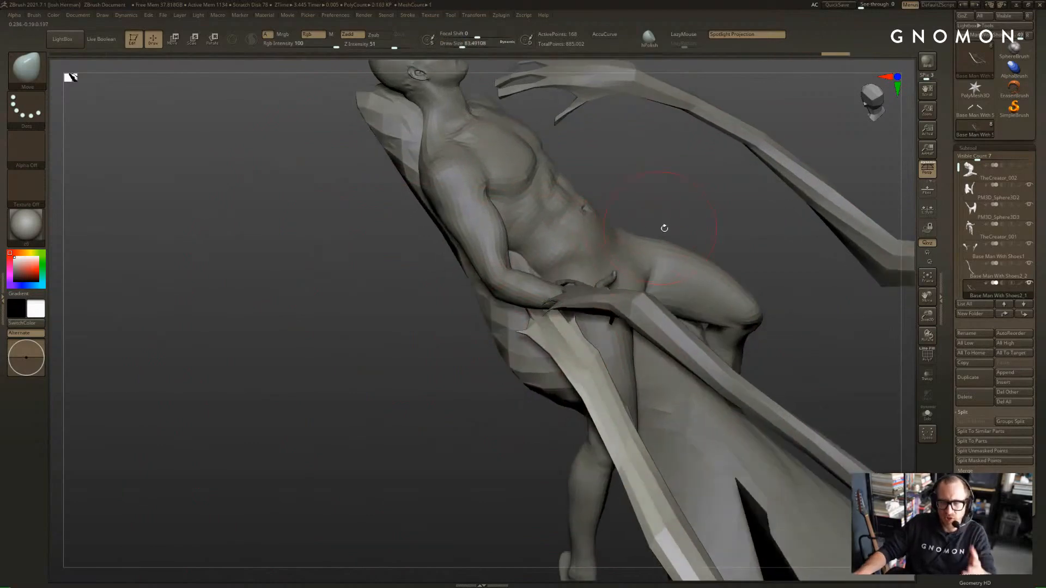
{"action": "left_click_drag", "start_coordinate": [588, 229], "coordinate": [586, 313]}
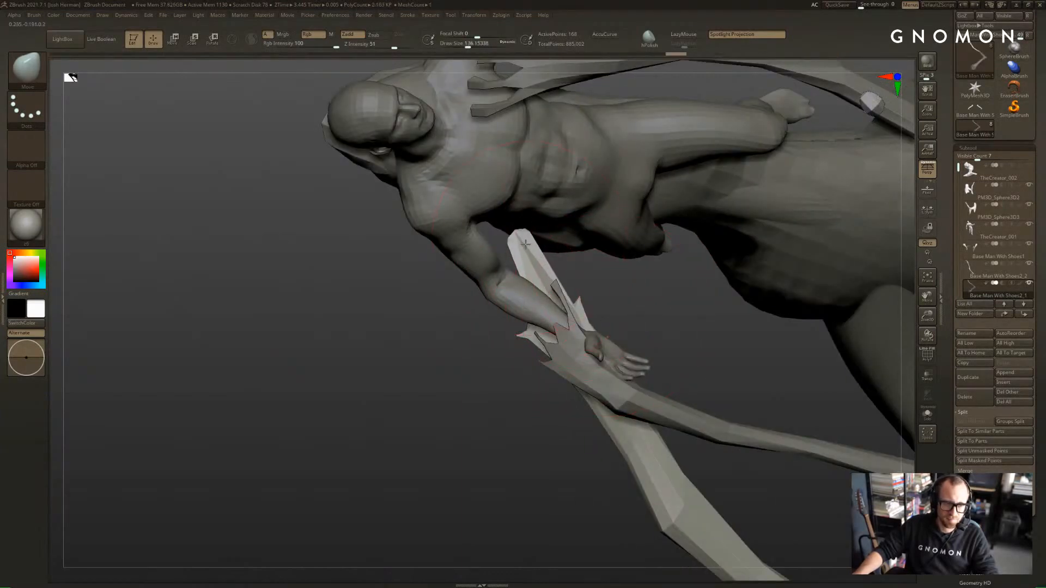
Refine the enlarged hand's fingers and palm along the small figure's hip from several angles with the Move brush
{"action": "left_click_drag", "start_coordinate": [589, 294], "coordinate": [638, 234]}
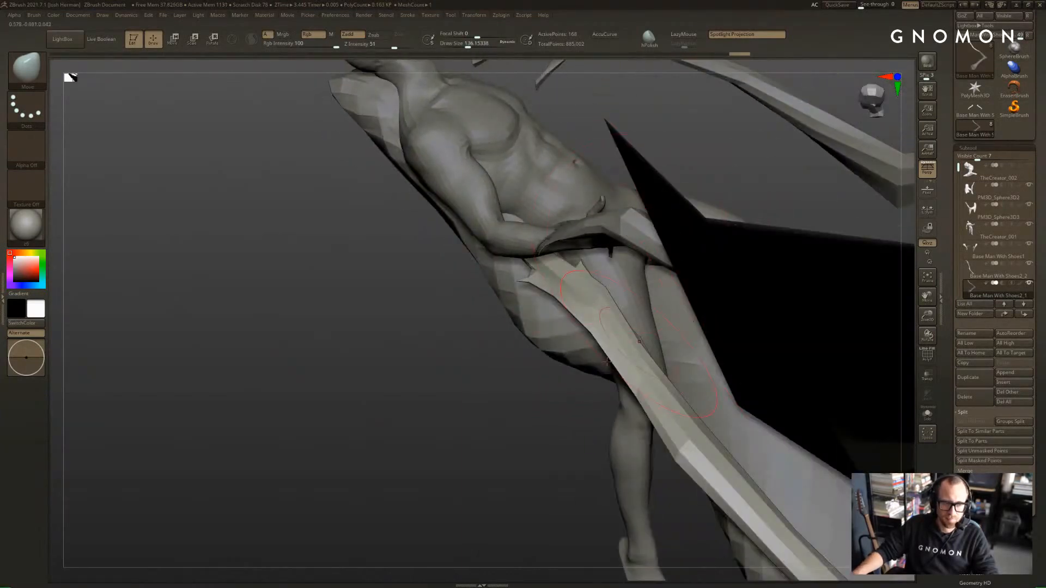
{"action": "left_click_drag", "start_coordinate": [608, 361], "coordinate": [650, 313]}
{"action": "left_click_drag", "start_coordinate": [654, 248], "coordinate": [670, 226]}
{"action": "left_click_drag", "start_coordinate": [723, 294], "coordinate": [731, 267]}
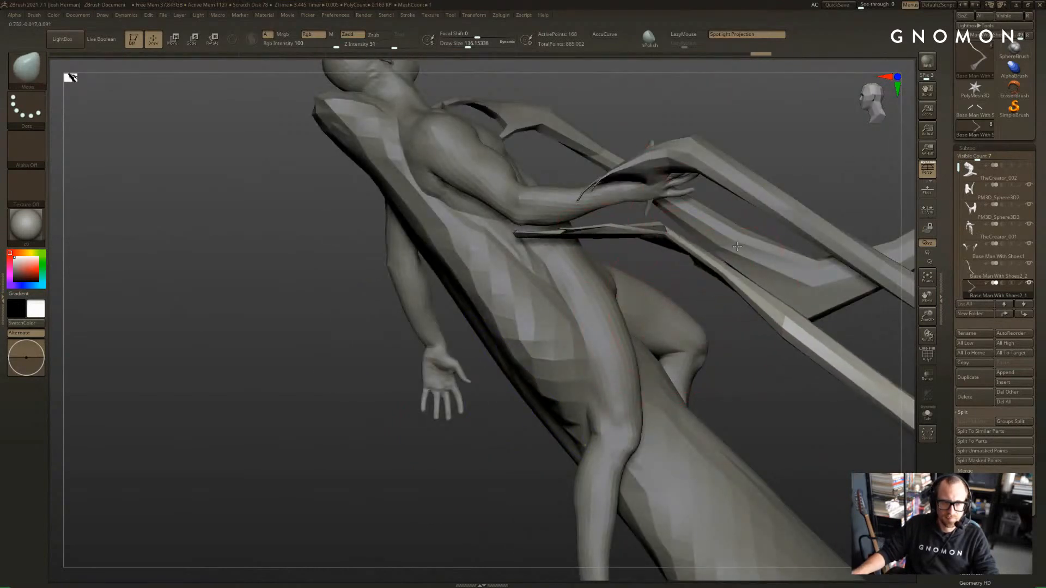
{"action": "key", "text": "s"}
{"action": "left_click_drag", "start_coordinate": [653, 246], "coordinate": [694, 245]}
{"action": "left_click_drag", "start_coordinate": [613, 223], "coordinate": [617, 209]}
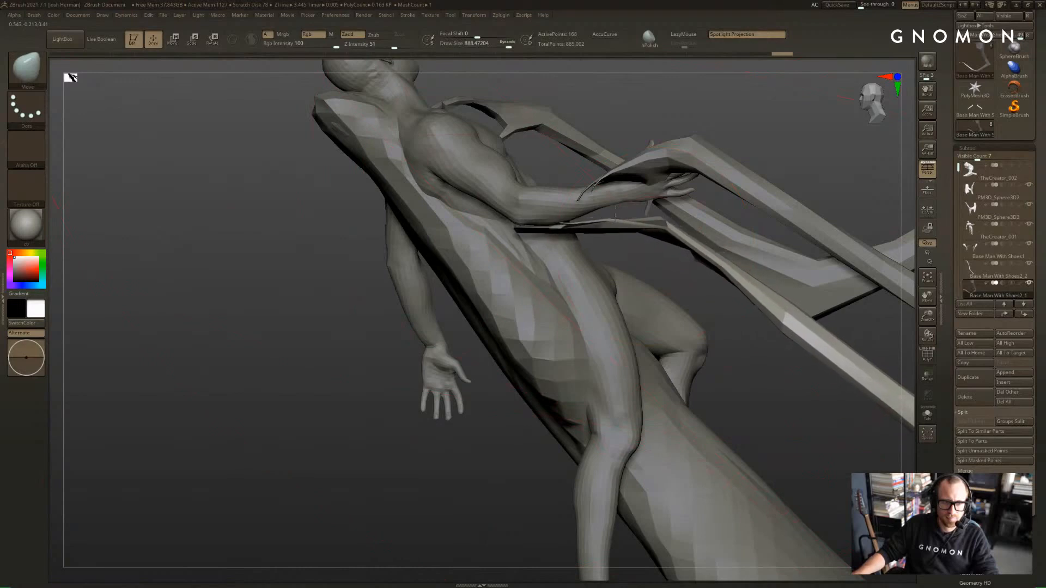
Select the small figure and mask everything except its lower arm, with a softened mask edge
{"action": "mouse_move", "coordinate": [409, 402]}
{"action": "left_mouse_down"}
{"action": "mouse_move", "coordinate": [606, 190]}
{"action": "mouse_move", "coordinate": [606, 219]}
{"action": "mouse_move", "coordinate": [581, 218]}
{"action": "left_mouse_up"}
{"action": "key", "text": "s"}
{"action": "key", "text": "s"}
{"action": "left_click", "coordinate": [563, 180], "text": "alt"}
{"action": "key", "text": "r"}
{"action": "left_click_drag", "start_coordinate": [514, 171], "coordinate": [500, 151], "text": "ctrl"}
{"action": "left_click_drag", "start_coordinate": [512, 280], "coordinate": [512, 403]}
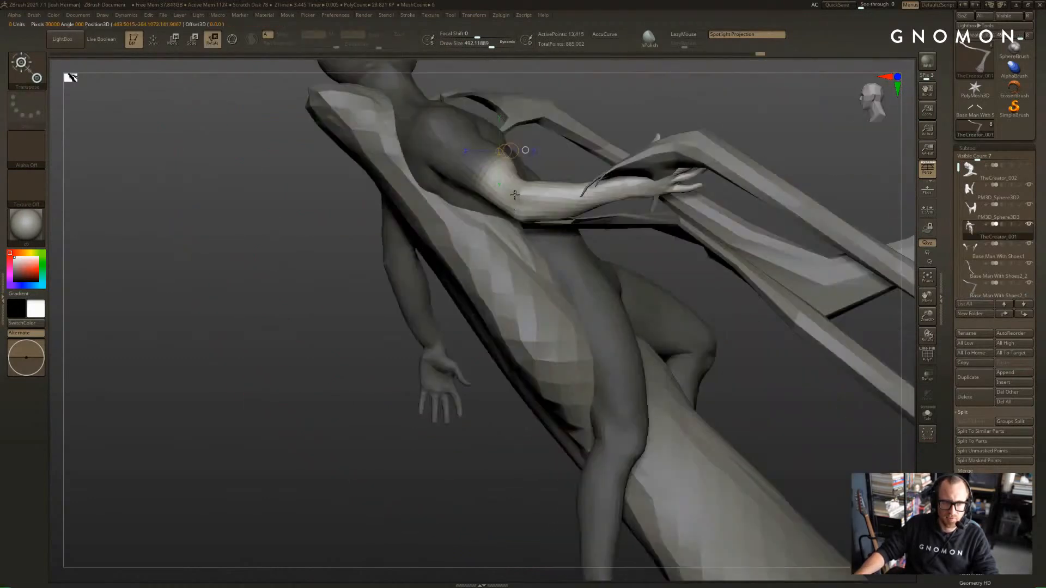
{"action": "left_click", "coordinate": [515, 194], "text": "ctrl"}
Rotate the small figure's lower arm with Transpose to rest over the enlarged hand, comparing the pose through undo and redo
{"action": "mouse_move", "coordinate": [550, 158]}
{"action": "left_mouse_down"}
{"action": "mouse_move", "coordinate": [444, 171]}
{"action": "mouse_move", "coordinate": [446, 219]}
{"action": "left_mouse_up"}
{"action": "right_click_drag", "start_coordinate": [540, 109], "coordinate": [540, 163], "text": "alt"}
{"action": "mouse_move", "coordinate": [530, 144]}
{"action": "left_mouse_down"}
{"action": "mouse_move", "coordinate": [483, 206]}
{"action": "mouse_move", "coordinate": [448, 179]}
{"action": "left_mouse_up"}
{"action": "left_click_drag", "start_coordinate": [511, 204], "coordinate": [508, 266]}
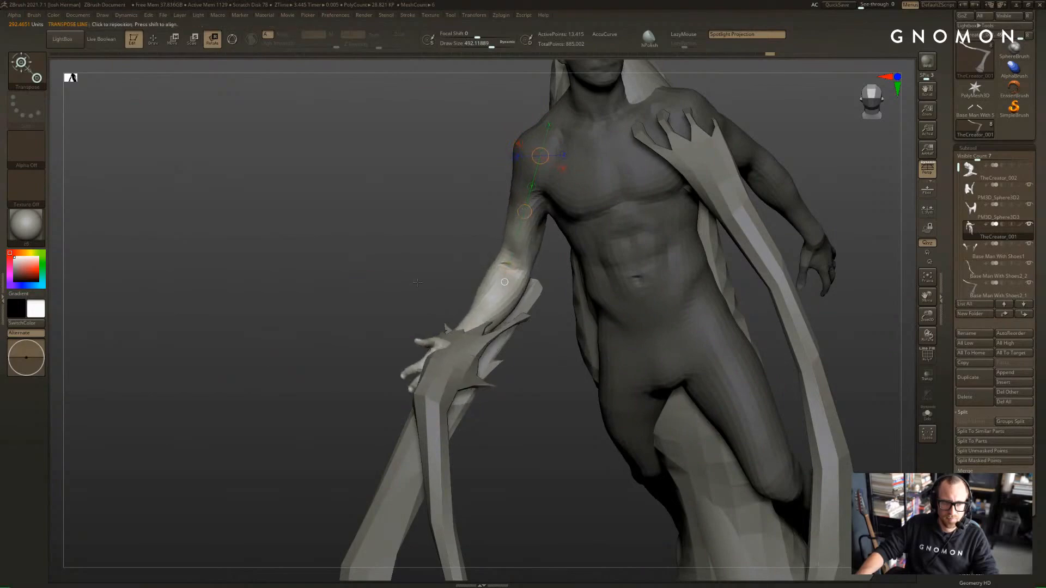
{"action": "left_click_drag", "start_coordinate": [410, 219], "coordinate": [520, 322]}
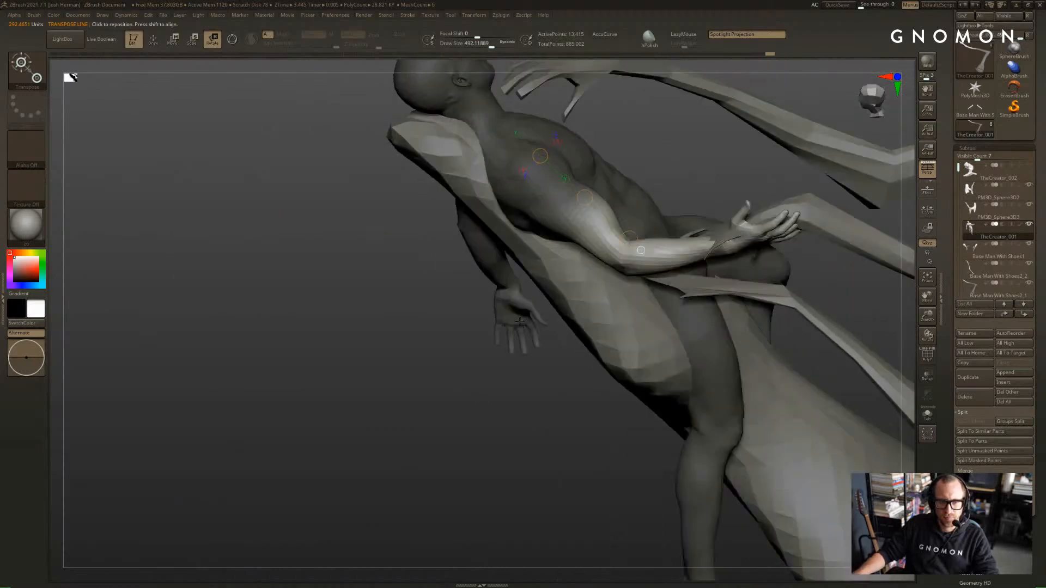
{"action": "left_click_drag", "start_coordinate": [631, 259], "coordinate": [578, 251]}
{"action": "left_click_drag", "start_coordinate": [485, 311], "coordinate": [544, 361]}
{"action": "key", "text": "ctrl+z"}
{"action": "key", "text": "ctrl+z"}
{"action": "key", "text": "ctrl+shift+z"}
{"action": "key", "text": "ctrl+shift+z"}
{"action": "key", "text": "ctrl+shift+z"}
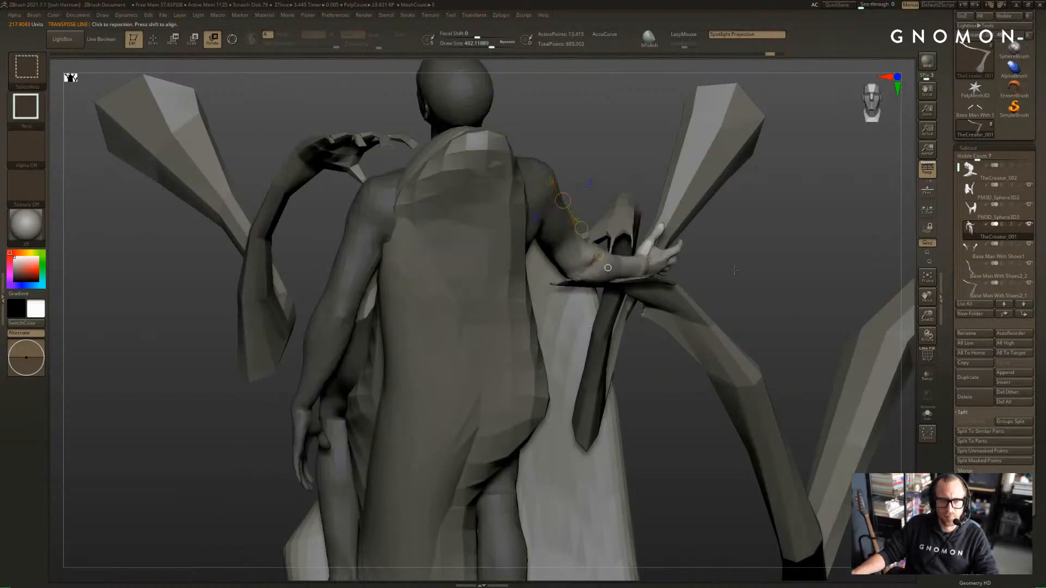
Select the enlarged thin arm that supports the figure's hand and straighten its forearm above the elbow with the Move brush
{"action": "mouse_move", "coordinate": [730, 264]}
{"action": "left_mouse_down", "text": "alt"}
{"action": "mouse_move", "coordinate": [750, 225]}
{"action": "mouse_move", "coordinate": [691, 239]}
{"action": "mouse_move", "coordinate": [693, 255]}
{"action": "mouse_move", "coordinate": [653, 263]}
{"action": "left_mouse_up", "text": "alt"}
{"action": "key", "text": "q"}
{"action": "key", "text": "s"}
{"action": "key", "text": "s"}
{"action": "key", "text": "s"}
{"action": "mouse_move", "coordinate": [676, 282]}
{"action": "left_mouse_down", "text": "alt"}
{"action": "mouse_move", "coordinate": [664, 296]}
{"action": "mouse_move", "coordinate": [649, 263]}
{"action": "left_mouse_up", "text": "alt"}
{"action": "key", "text": "s"}
{"action": "key", "text": "s"}
{"action": "key", "text": "b"}
{"action": "key", "text": "m"}
{"action": "key", "text": "v"}
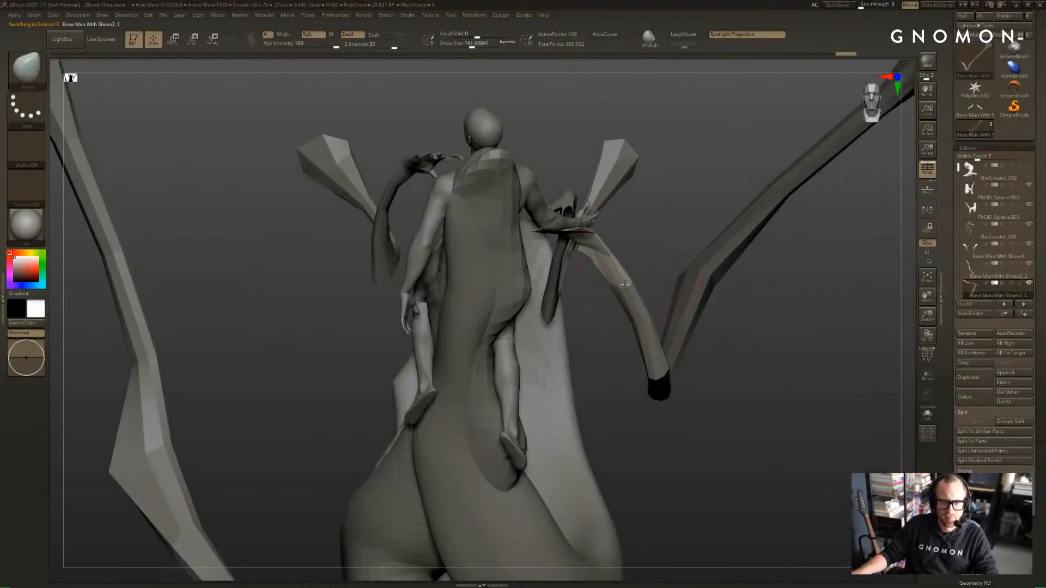
{"action": "key", "text": "s"}
{"action": "mouse_move", "coordinate": [625, 299]}
{"action": "left_mouse_down"}
{"action": "mouse_move", "coordinate": [646, 299]}
{"action": "mouse_move", "coordinate": [627, 327]}
{"action": "left_mouse_up"}
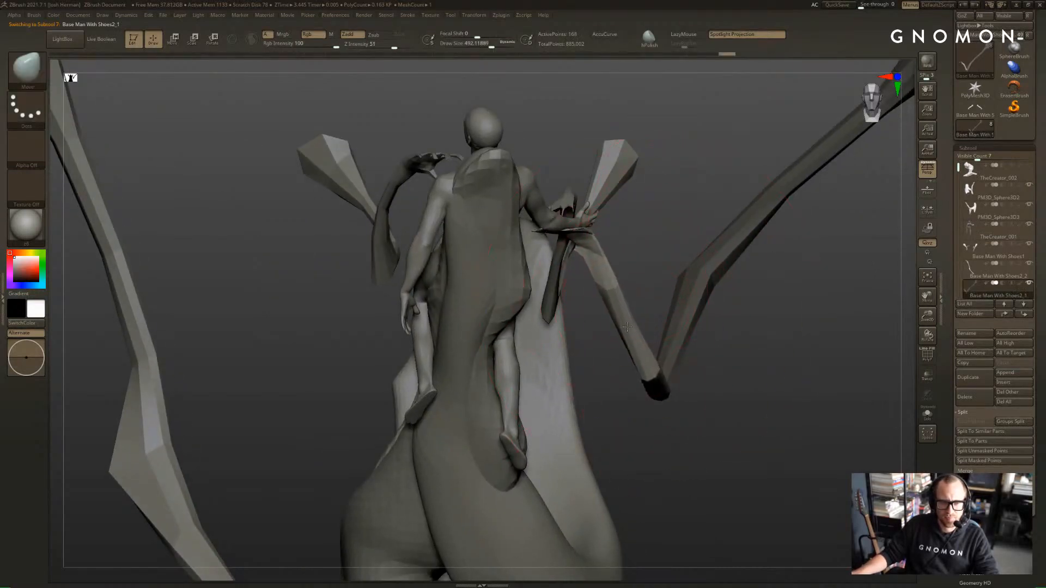
Select the smaller pair of thin arms and reshape the forearm and elbow on the figure's free side with the Move brush
{"action": "left_click_drag", "start_coordinate": [656, 238], "coordinate": [627, 256]}
{"action": "left_click", "coordinate": [618, 218], "text": "alt"}
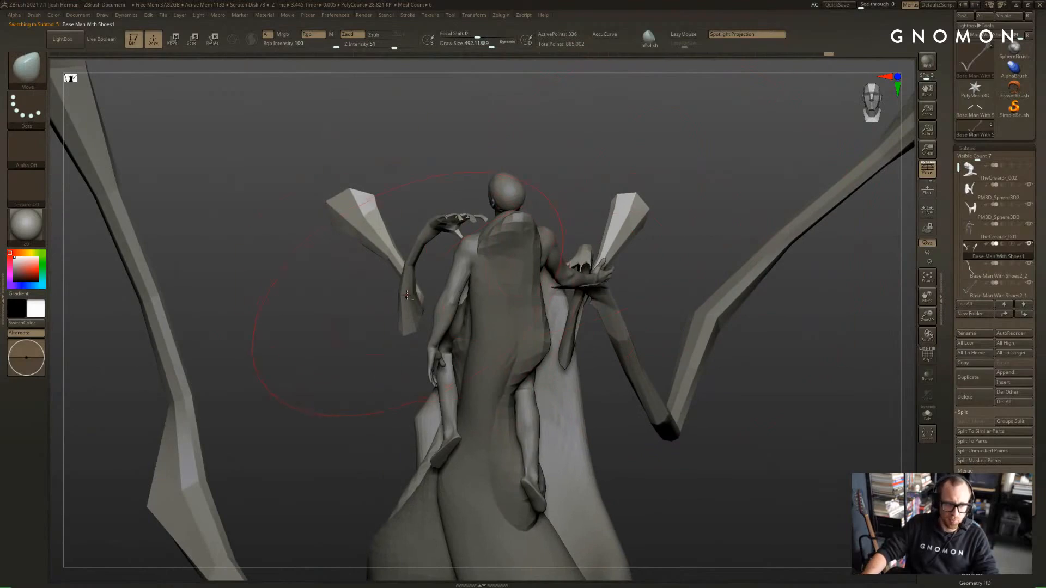
{"action": "left_click_drag", "start_coordinate": [376, 332], "coordinate": [357, 358]}
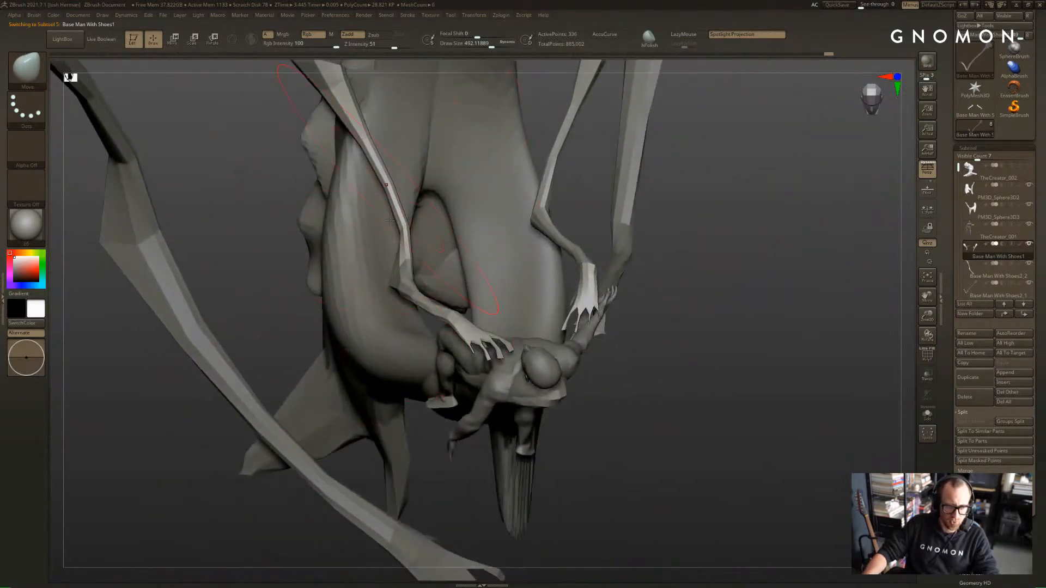
{"action": "mouse_move", "coordinate": [389, 220]}
{"action": "left_mouse_down"}
{"action": "mouse_move", "coordinate": [357, 324]}
{"action": "mouse_move", "coordinate": [393, 316]}
{"action": "mouse_move", "coordinate": [385, 298]}
{"action": "mouse_move", "coordinate": [417, 279]}
{"action": "mouse_move", "coordinate": [437, 241]}
{"action": "mouse_move", "coordinate": [432, 263]}
{"action": "left_mouse_up"}
{"action": "key", "text": "s"}
{"action": "key", "text": "s"}
{"action": "mouse_move", "coordinate": [407, 314]}
{"action": "left_mouse_down"}
{"action": "mouse_move", "coordinate": [421, 306]}
{"action": "mouse_move", "coordinate": [358, 375]}
{"action": "mouse_move", "coordinate": [362, 353]}
{"action": "mouse_move", "coordinate": [439, 302]}
{"action": "left_mouse_up"}
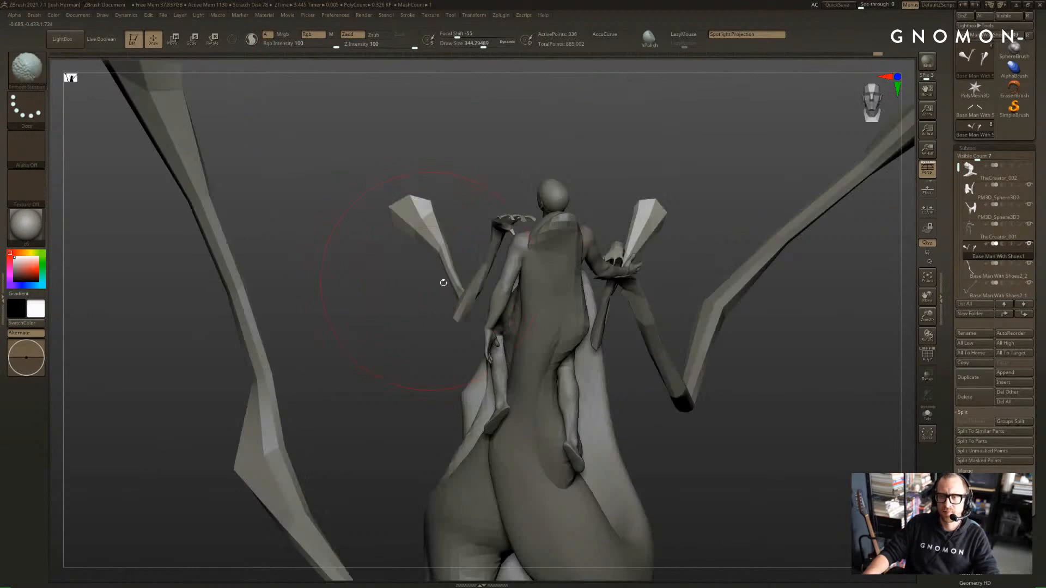
Move the hand of the smaller thin arm closer to the figure's shoulder, adjusting the Move brush size
{"action": "mouse_move", "coordinate": [629, 362]}
{"action": "left_mouse_down", "text": "alt"}
{"action": "mouse_move", "coordinate": [652, 427]}
{"action": "mouse_move", "coordinate": [607, 329]}
{"action": "left_mouse_up", "text": "alt"}
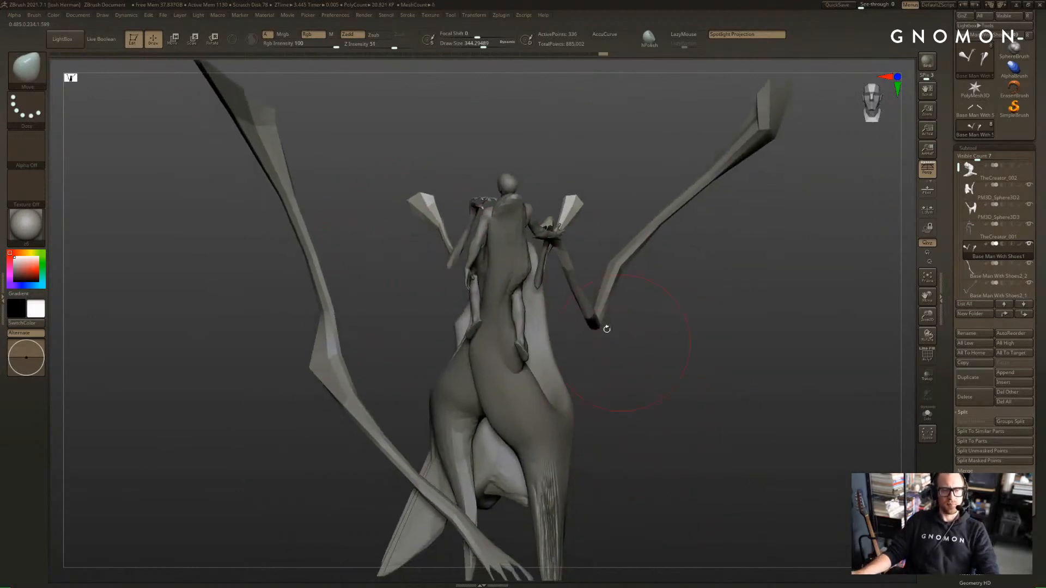
{"action": "key", "text": "s"}
{"action": "left_click_drag", "start_coordinate": [508, 223], "coordinate": [516, 222]}
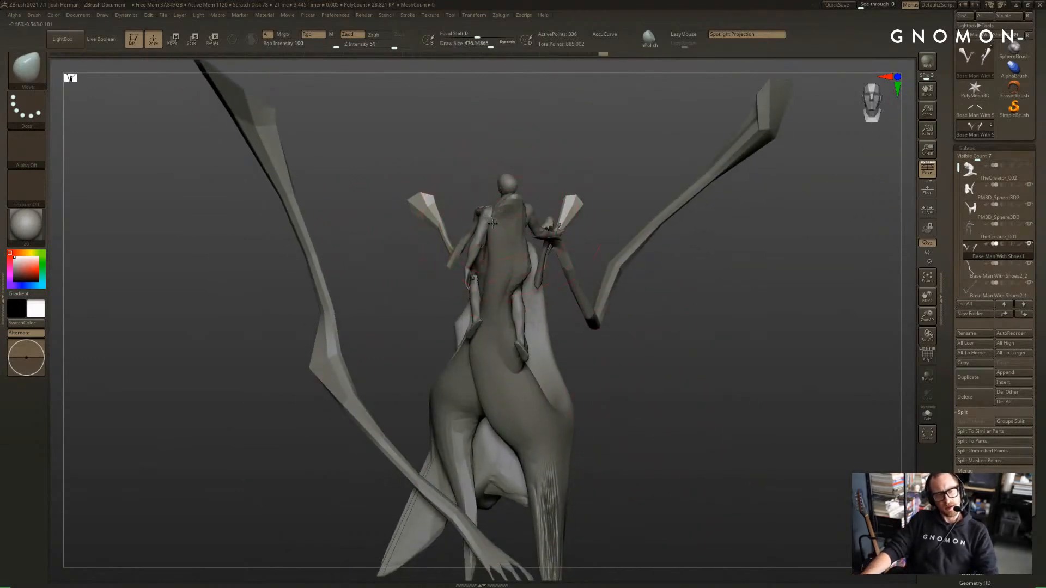
{"action": "key", "text": "s"}
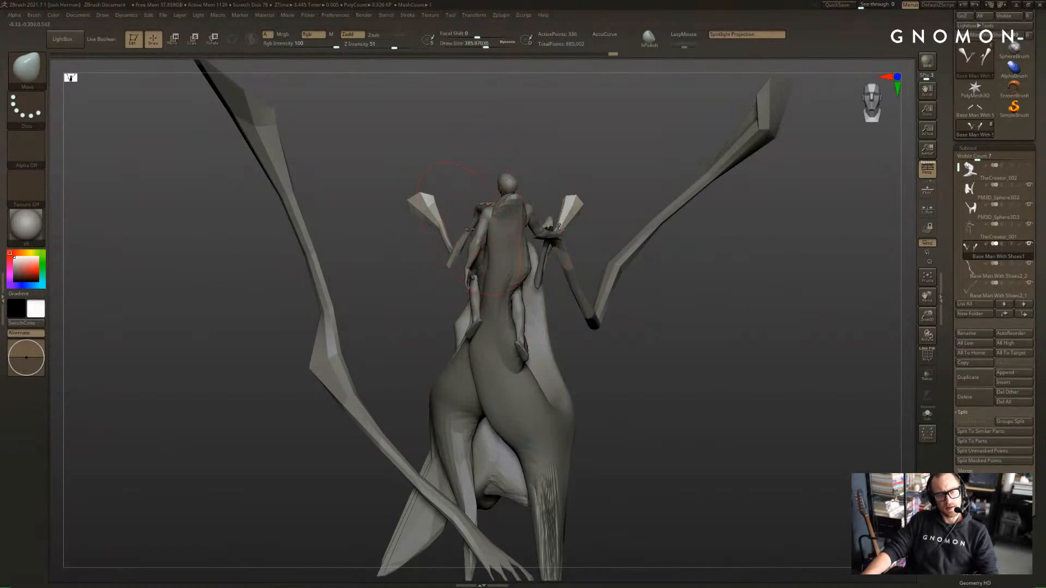
{"action": "key", "text": "s"}
{"action": "left_click_drag", "start_coordinate": [476, 224], "coordinate": [462, 224]}
Select the enlarged supporting arm and refine its elbow with a smaller Move brush, checking the bend from several angles
{"action": "left_click_drag", "start_coordinate": [621, 318], "coordinate": [615, 254], "text": "alt"}
{"action": "left_click", "coordinate": [393, 343], "text": "alt"}
{"action": "mouse_move", "coordinate": [412, 291]}
{"action": "left_mouse_down", "text": "alt"}
{"action": "mouse_move", "coordinate": [413, 347]}
{"action": "mouse_move", "coordinate": [439, 345]}
{"action": "mouse_move", "coordinate": [404, 338]}
{"action": "mouse_move", "coordinate": [615, 378]}
{"action": "mouse_move", "coordinate": [623, 394]}
{"action": "mouse_move", "coordinate": [644, 362]}
{"action": "mouse_move", "coordinate": [630, 390]}
{"action": "left_mouse_up", "text": "alt"}
{"action": "left_click", "coordinate": [642, 375], "text": "alt"}
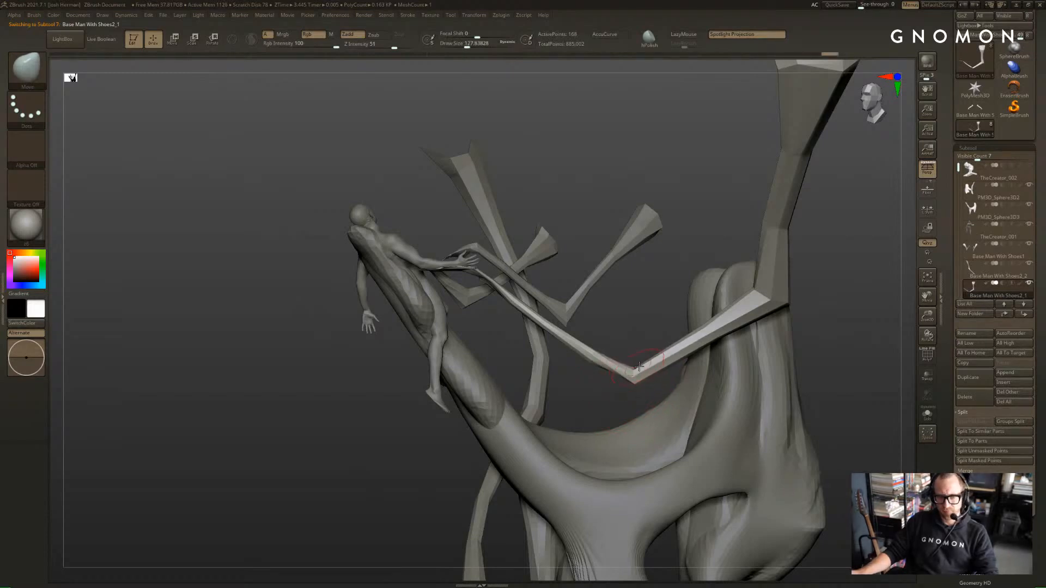
{"action": "left_click_drag", "start_coordinate": [640, 329], "coordinate": [648, 300]}
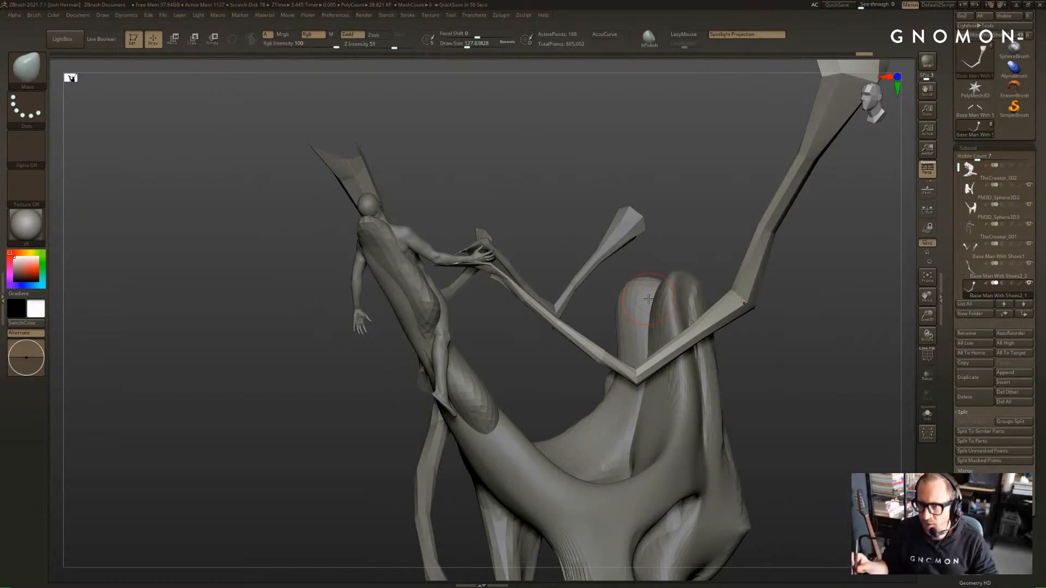
{"action": "left_click_drag", "start_coordinate": [699, 376], "coordinate": [651, 331]}
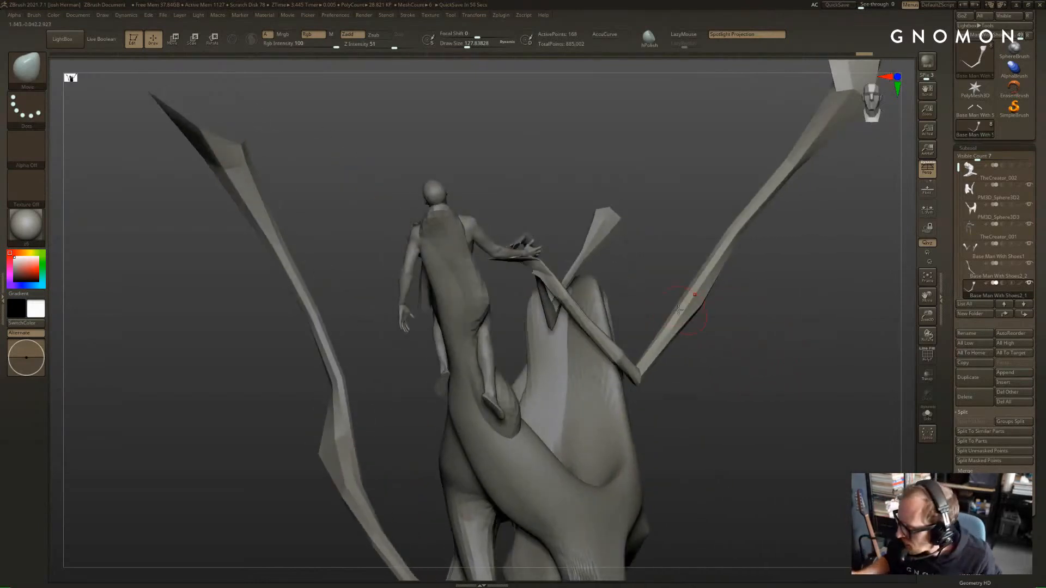
{"action": "mouse_move", "coordinate": [751, 322]}
{"action": "left_mouse_down"}
{"action": "mouse_move", "coordinate": [789, 326]}
{"action": "mouse_move", "coordinate": [737, 323]}
{"action": "left_mouse_up"}
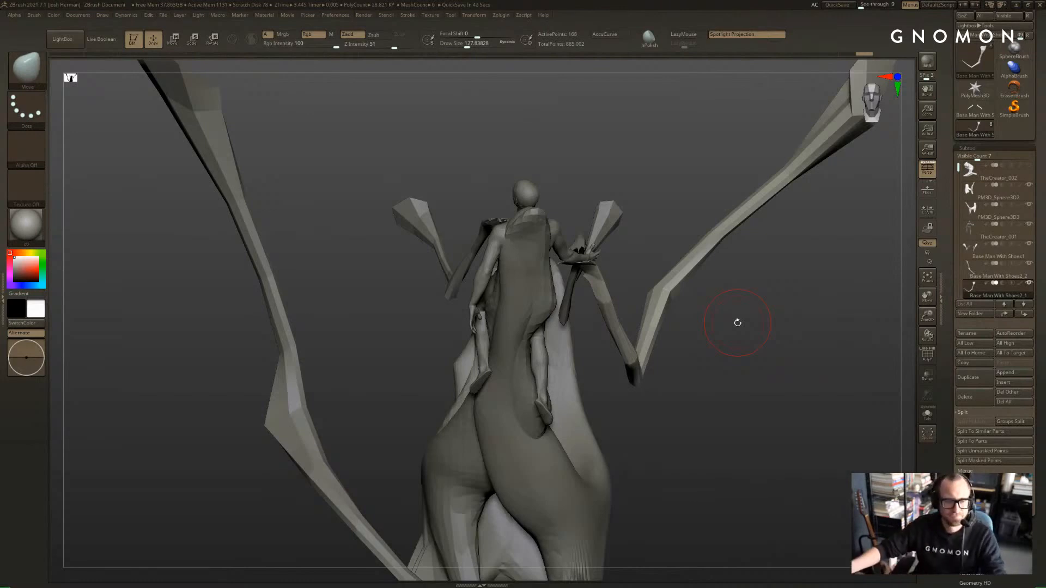
Select the opposite enlarged arm and try rotating its forearm and upper arm toward the figure with Transpose
{"action": "left_click_drag", "start_coordinate": [738, 323], "coordinate": [654, 431]}
{"action": "left_click", "coordinate": [433, 408], "text": "alt"}
{"action": "left_click_drag", "start_coordinate": [837, 403], "coordinate": [754, 392], "text": "alt"}
{"action": "key", "text": "alt+s"}
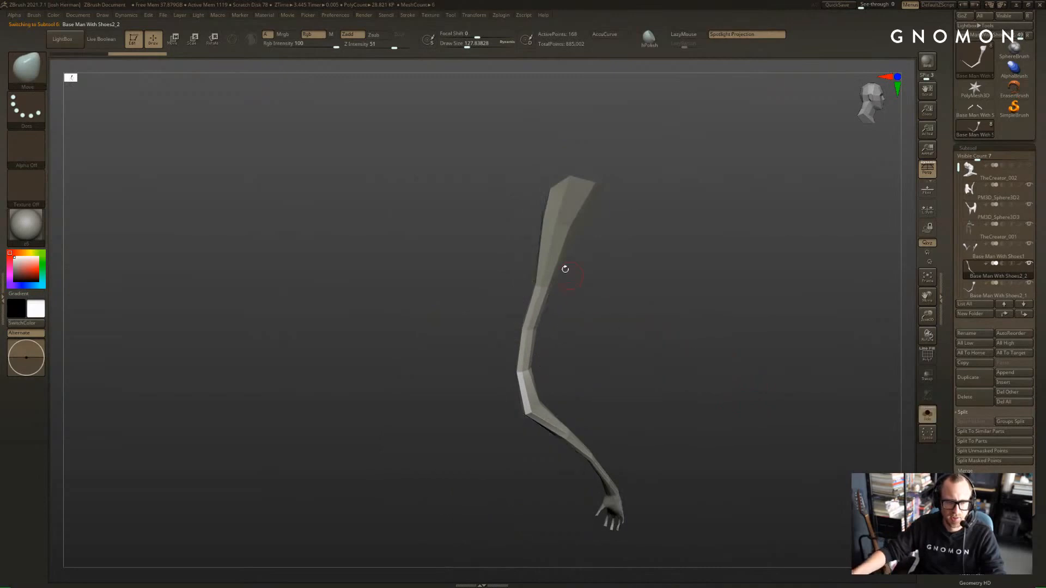
{"action": "key", "text": "alt+s"}
{"action": "key", "text": "r"}
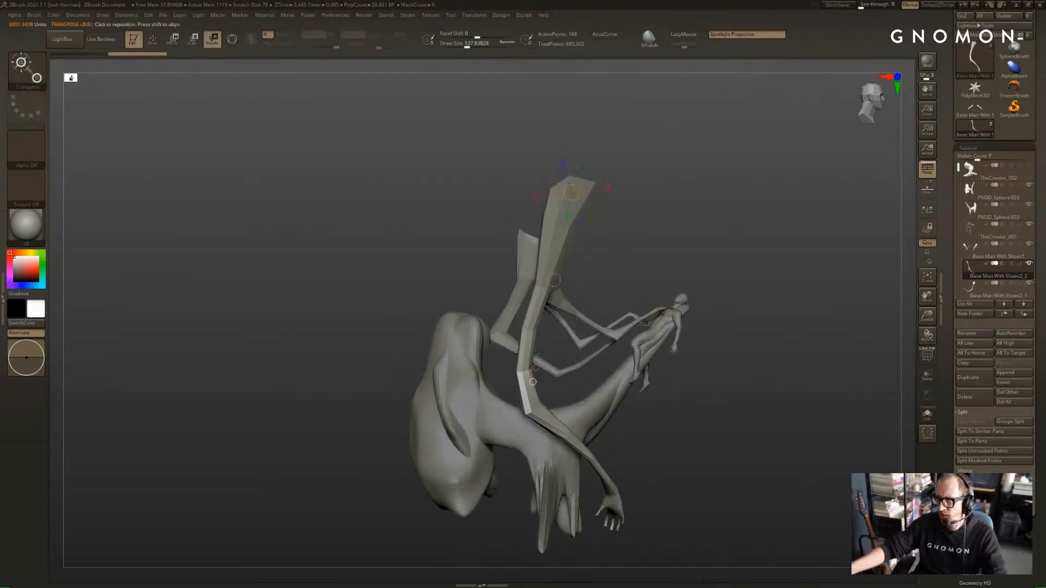
{"action": "left_click_drag", "start_coordinate": [571, 401], "coordinate": [557, 395]}
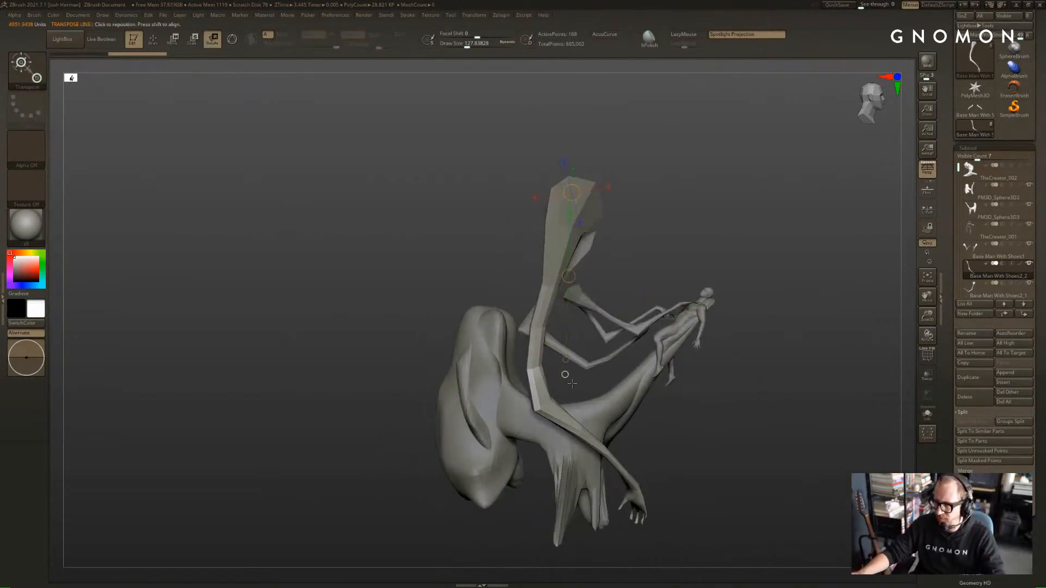
{"action": "left_click_drag", "start_coordinate": [682, 412], "coordinate": [688, 408]}
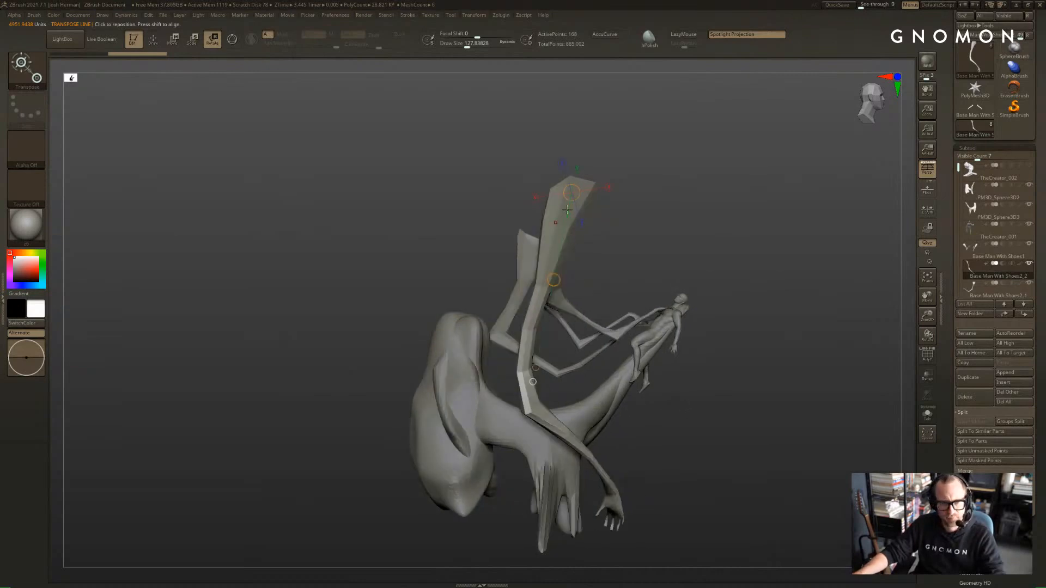
{"action": "left_click_drag", "start_coordinate": [584, 180], "coordinate": [666, 283]}
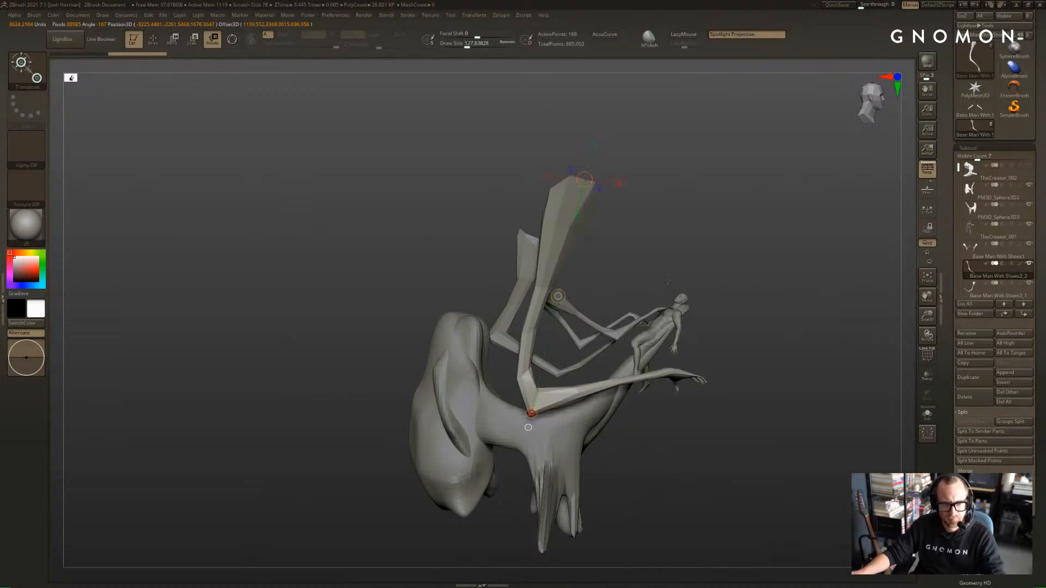
{"action": "mouse_move", "coordinate": [831, 267]}
{"action": "left_mouse_down"}
{"action": "mouse_move", "coordinate": [740, 261]}
{"action": "mouse_move", "coordinate": [806, 257]}
{"action": "left_mouse_up"}
{"action": "mouse_move", "coordinate": [598, 199]}
{"action": "left_mouse_down"}
{"action": "mouse_move", "coordinate": [723, 187]}
{"action": "mouse_move", "coordinate": [706, 261]}
{"action": "left_mouse_up"}
Show the creature's head subtool again and try rotating and moving the opposite enlarged arm out to the shoulder with Transpose
{"action": "left_click", "coordinate": [1029, 167]}
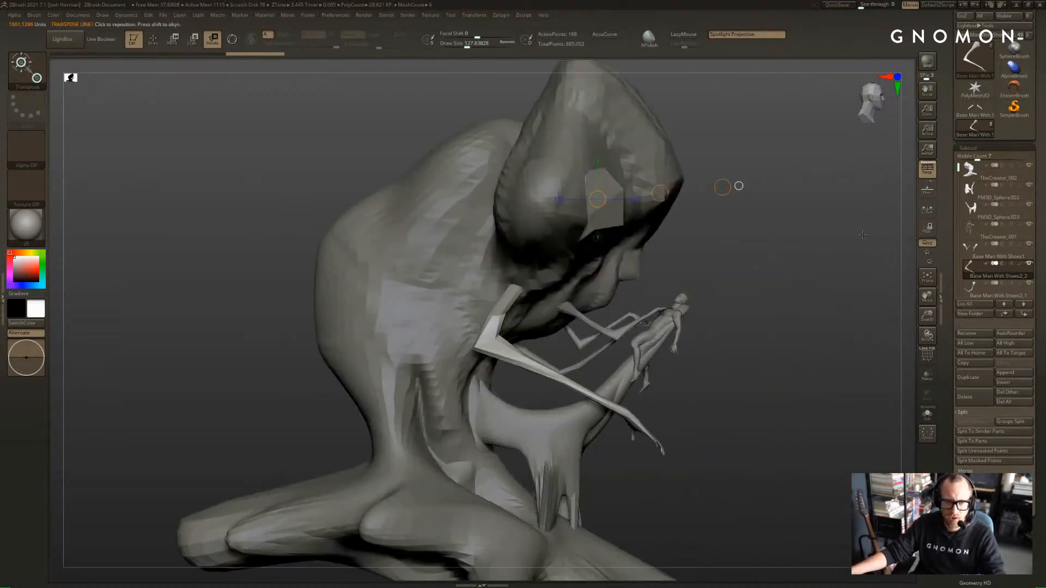
{"action": "mouse_move", "coordinate": [736, 185]}
{"action": "left_mouse_down"}
{"action": "mouse_move", "coordinate": [807, 210]}
{"action": "mouse_move", "coordinate": [886, 259]}
{"action": "mouse_move", "coordinate": [723, 242]}
{"action": "mouse_move", "coordinate": [809, 302]}
{"action": "mouse_move", "coordinate": [866, 284]}
{"action": "left_mouse_up"}
{"action": "key", "text": "q"}
{"action": "key", "text": "r"}
{"action": "left_click_drag", "start_coordinate": [459, 210], "coordinate": [352, 254]}
{"action": "key", "text": "w"}
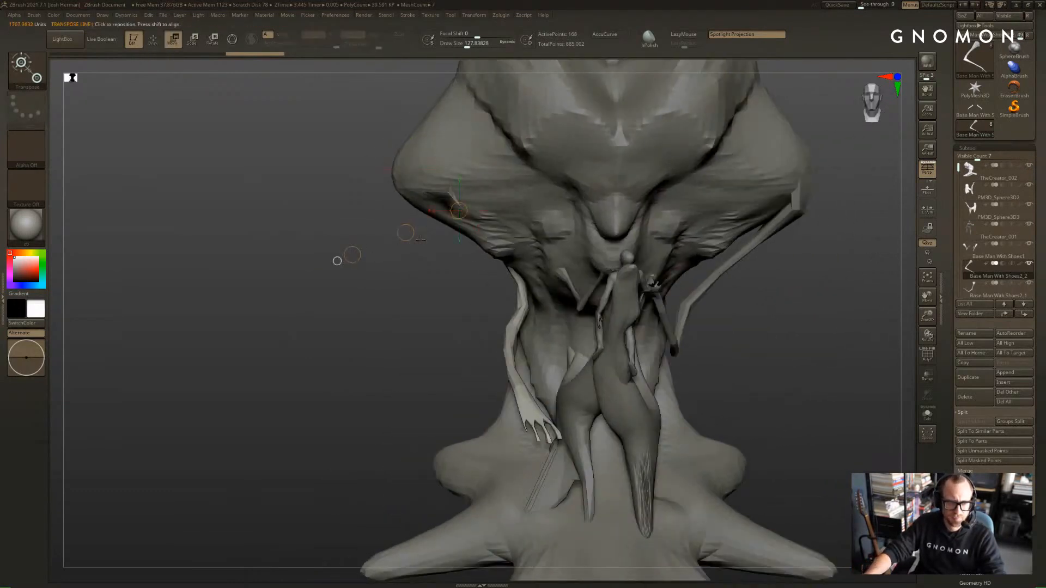
{"action": "left_click_drag", "start_coordinate": [405, 233], "coordinate": [373, 246]}
{"action": "key", "text": "q"}
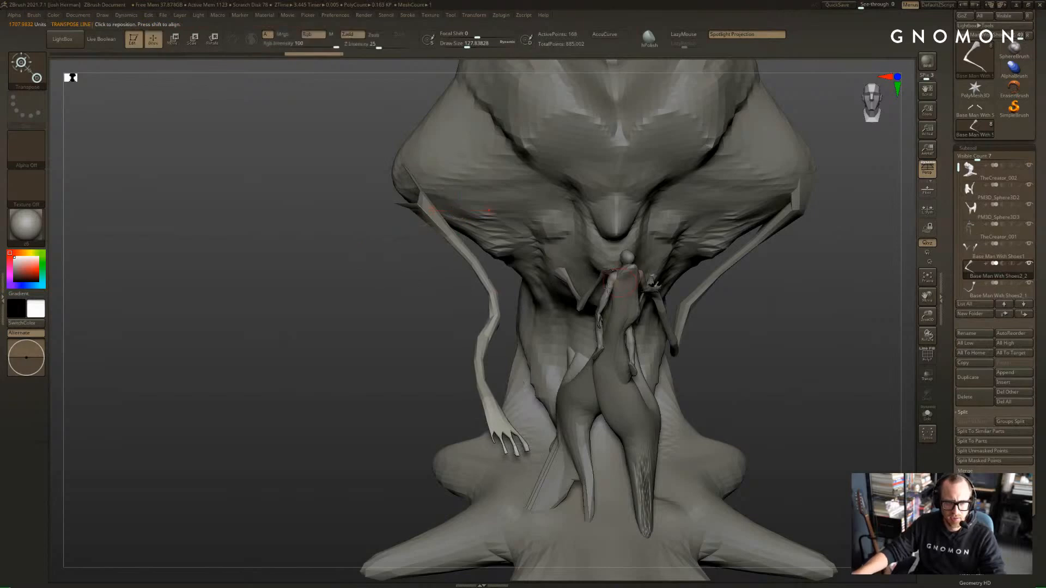
Delete the opposite enlarged arm and replace it by mirroring the posed arm across the X axis as a new subtool
{"action": "left_click", "coordinate": [971, 400]}
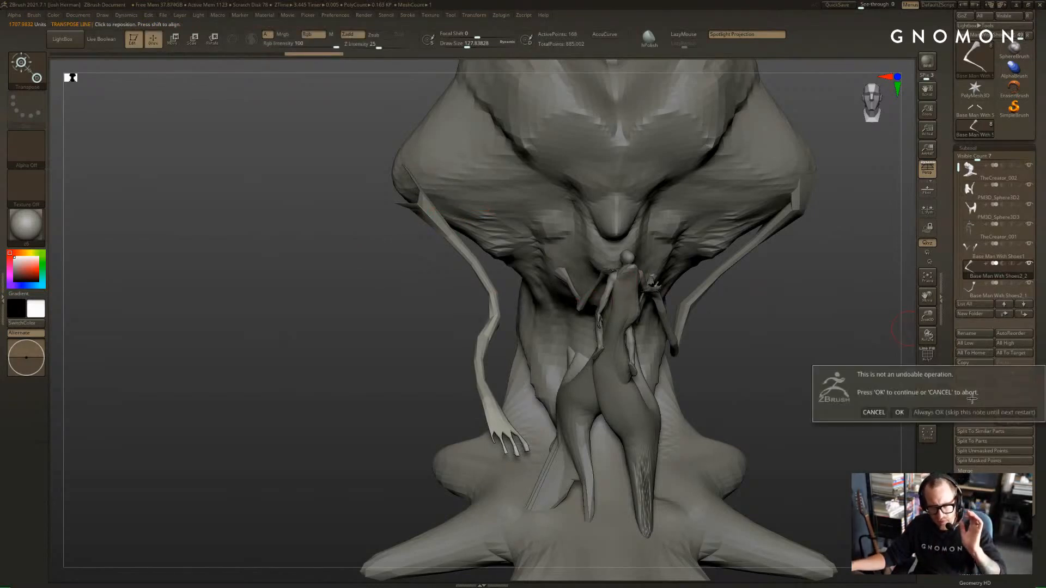
{"action": "left_click", "coordinate": [899, 413]}
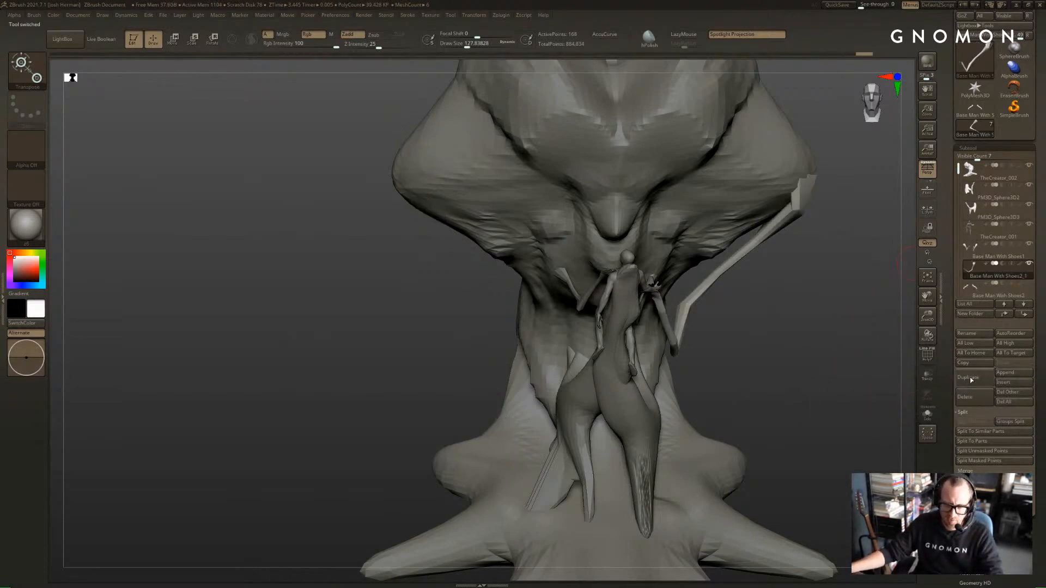
{"action": "left_click", "coordinate": [500, 16]}
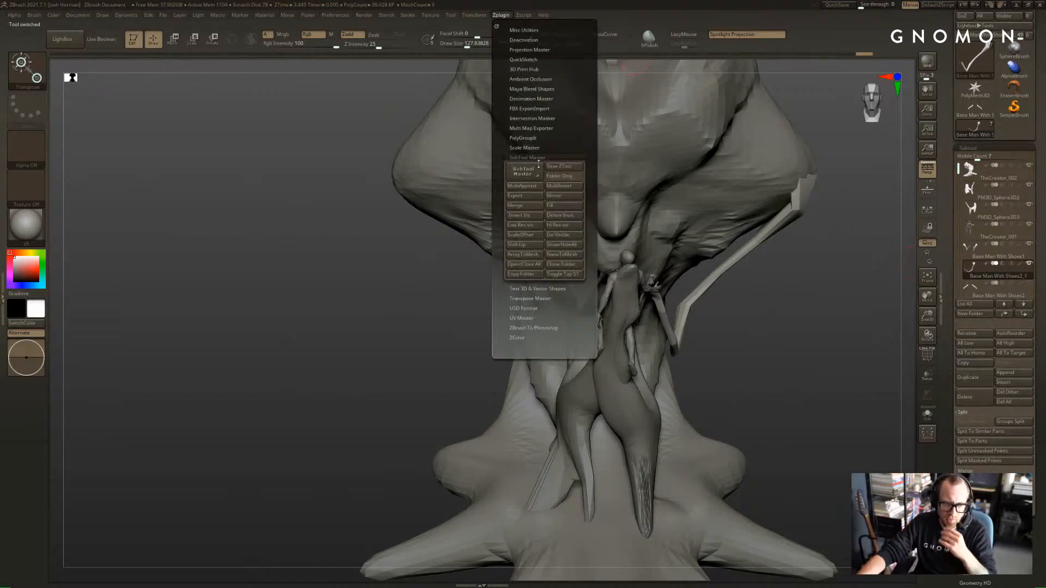
{"action": "left_click", "coordinate": [556, 196]}
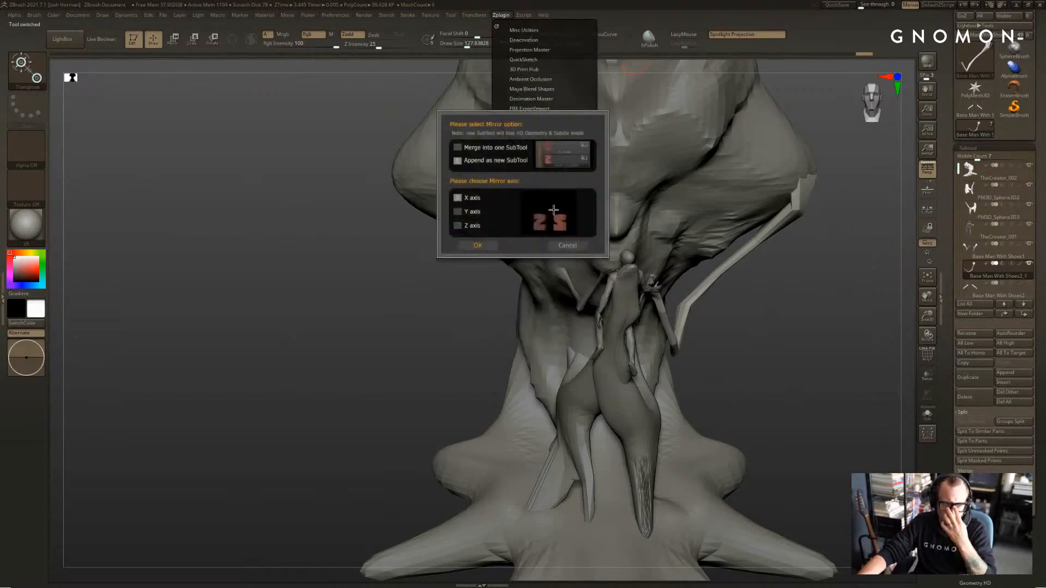
{"action": "left_click", "coordinate": [482, 244]}
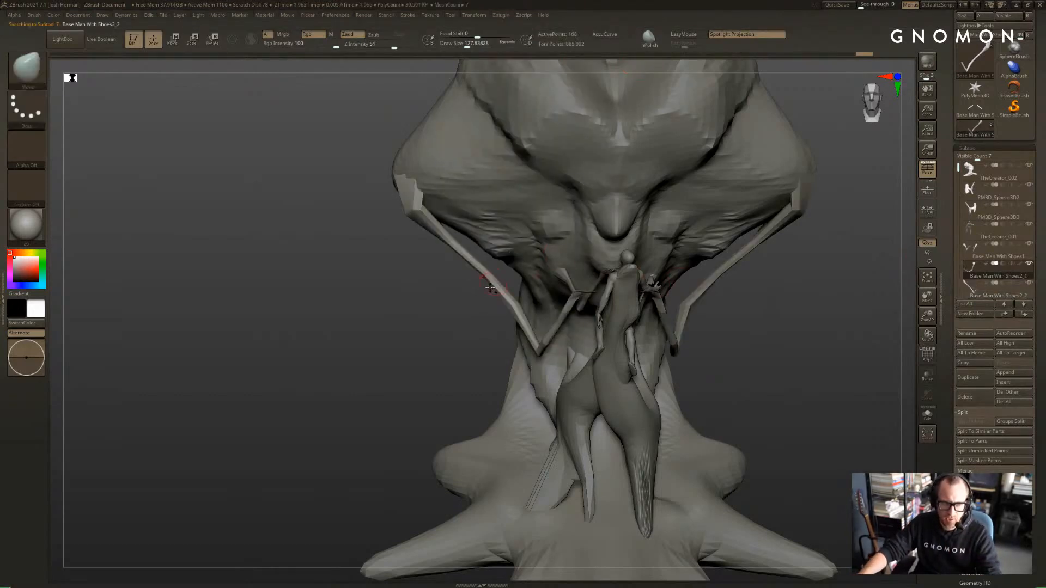
Select the mirrored arm and rotate it about its shoulder in side view with Transpose
{"action": "left_click", "coordinate": [490, 288], "text": "alt"}
{"action": "left_click_drag", "start_coordinate": [441, 299], "coordinate": [395, 345], "text": "alt"}
{"action": "key", "text": "r"}
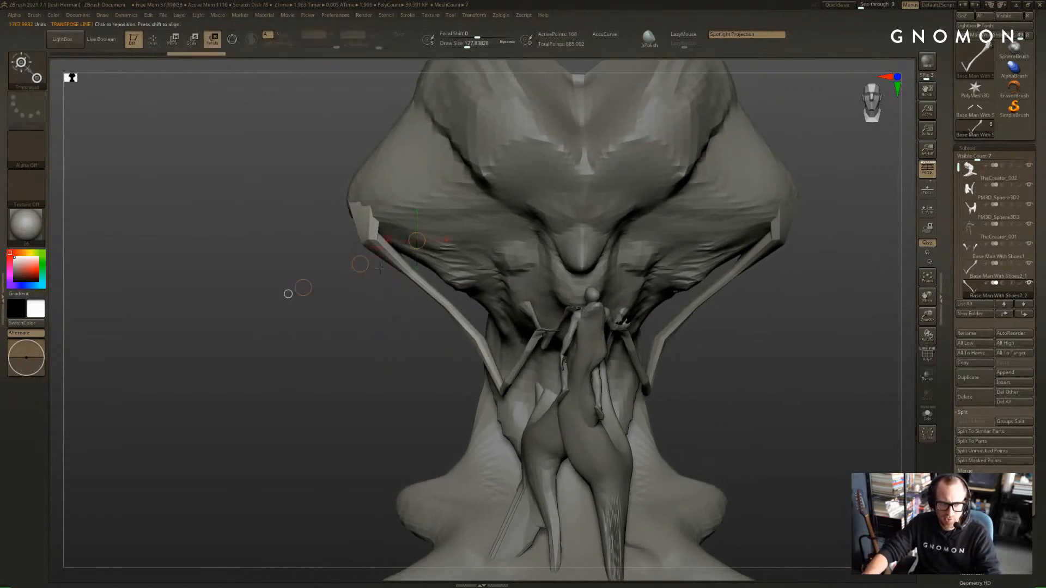
{"action": "key", "text": "q"}
{"action": "mouse_move", "coordinate": [312, 173]}
{"action": "left_mouse_down", "text": "ctrl"}
{"action": "mouse_move", "coordinate": [379, 254]}
{"action": "mouse_move", "coordinate": [417, 257]}
{"action": "mouse_move", "coordinate": [384, 287]}
{"action": "mouse_move", "coordinate": [371, 272]}
{"action": "left_mouse_up", "text": "ctrl"}
{"action": "key", "text": "w"}
{"action": "left_click_drag", "start_coordinate": [281, 145], "coordinate": [460, 320], "text": "ctrl"}
{"action": "left_click_drag", "start_coordinate": [329, 328], "coordinate": [364, 144]}
{"action": "left_click_drag", "start_coordinate": [428, 139], "coordinate": [571, 200], "text": "ctrl"}
{"action": "left_click", "coordinate": [515, 251]}
{"action": "key", "text": "r"}
{"action": "mouse_move", "coordinate": [302, 226]}
{"action": "left_mouse_down"}
{"action": "mouse_move", "coordinate": [525, 284]}
{"action": "mouse_move", "coordinate": [530, 261]}
{"action": "mouse_move", "coordinate": [527, 280]}
{"action": "left_mouse_up"}
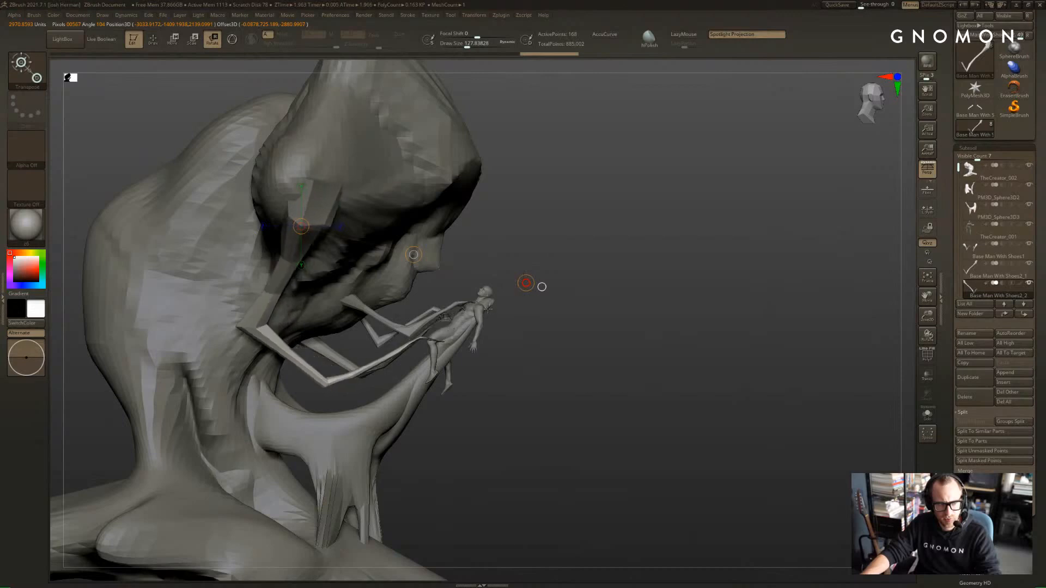
Lower the mirrored arm with Transpose to place its hand beside the small figure's leg
{"action": "left_click_drag", "start_coordinate": [667, 232], "coordinate": [562, 221]}
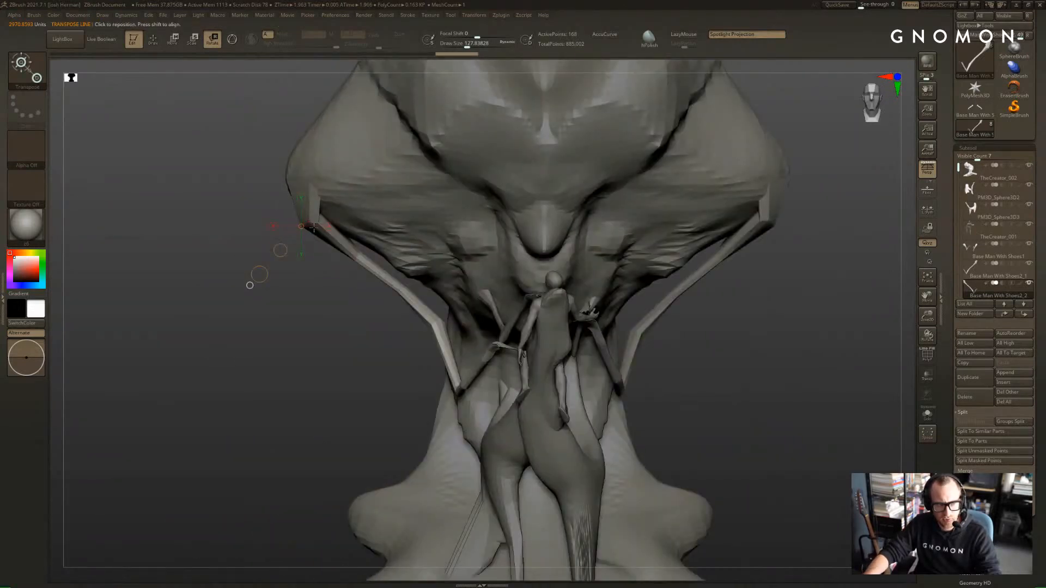
{"action": "mouse_move", "coordinate": [346, 247]}
{"action": "left_mouse_down"}
{"action": "mouse_move", "coordinate": [398, 341]}
{"action": "mouse_move", "coordinate": [351, 363]}
{"action": "mouse_move", "coordinate": [452, 359]}
{"action": "mouse_move", "coordinate": [363, 363]}
{"action": "left_mouse_up"}
{"action": "key", "text": "w"}
{"action": "key", "text": "q"}
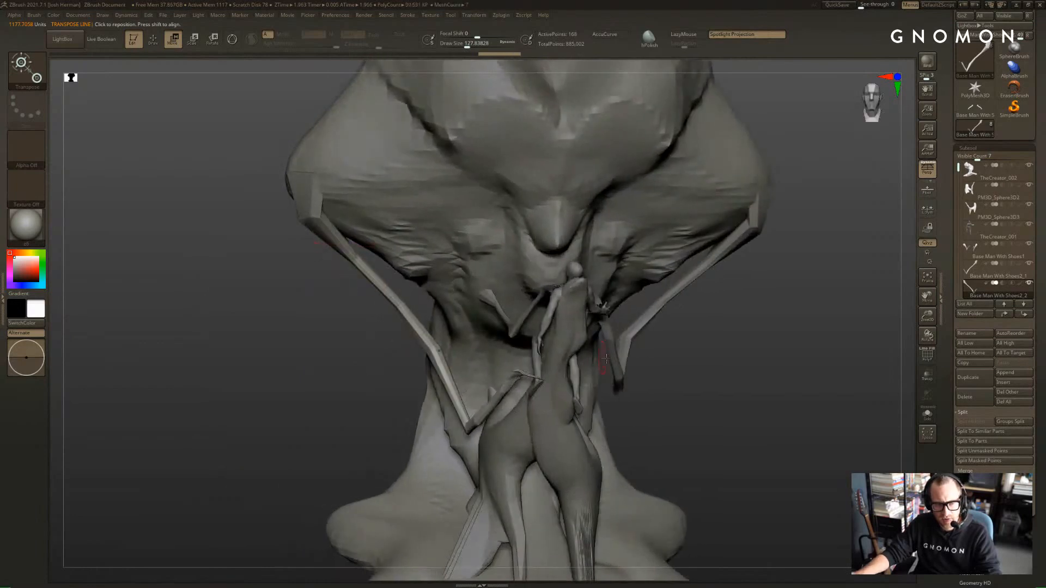
Select the roots supporting the small figure and reshape them along the figure's back with the Move brush
{"action": "left_click", "coordinate": [569, 364], "text": "alt"}
{"action": "left_click_drag", "start_coordinate": [768, 373], "coordinate": [626, 329], "text": "alt"}
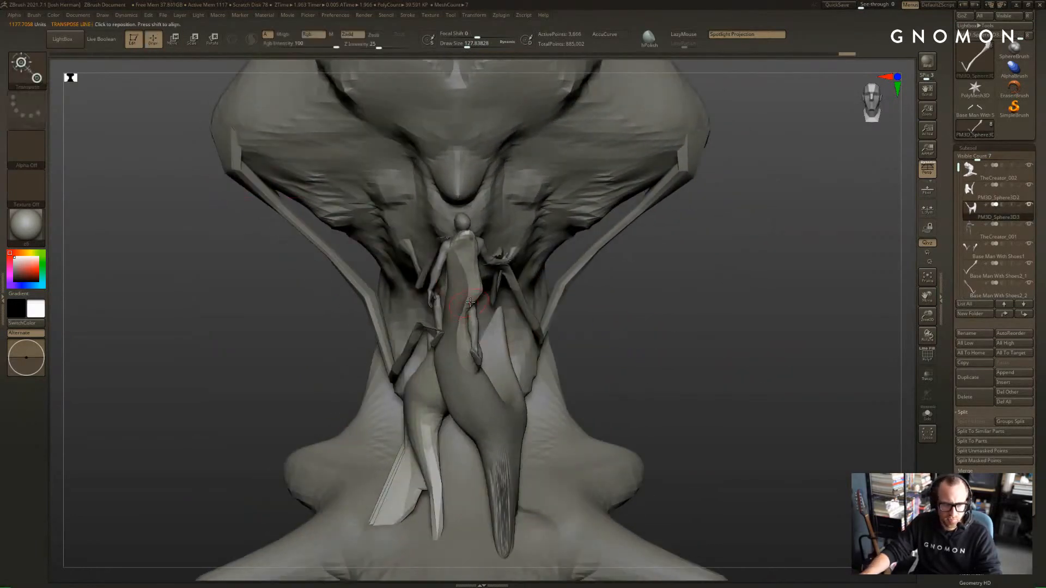
{"action": "key", "text": "s"}
{"action": "left_click_drag", "start_coordinate": [476, 291], "coordinate": [482, 291]}
{"action": "key", "text": "b"}
{"action": "key", "text": "m"}
{"action": "key", "text": "v"}
{"action": "left_click", "coordinate": [481, 327], "text": "alt"}
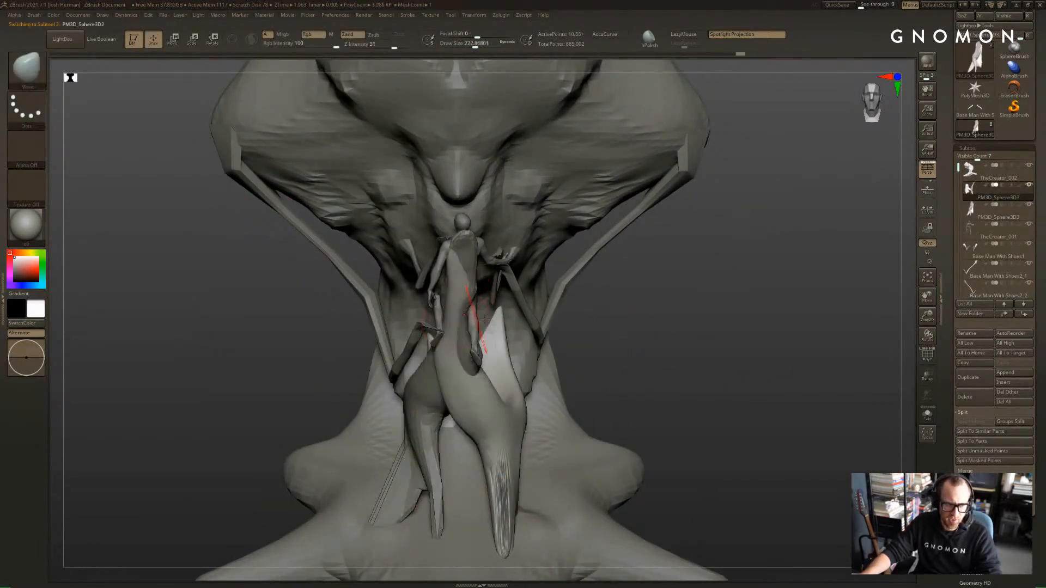
{"action": "left_click_drag", "start_coordinate": [659, 334], "coordinate": [542, 333]}
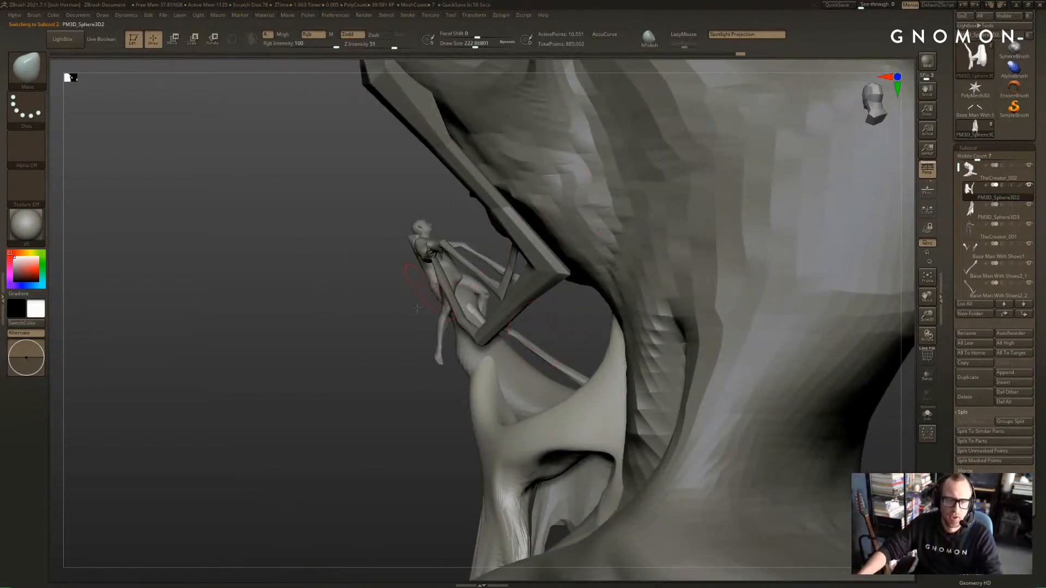
{"action": "mouse_move", "coordinate": [406, 346]}
{"action": "left_mouse_down"}
{"action": "mouse_move", "coordinate": [379, 359]}
{"action": "mouse_move", "coordinate": [423, 298]}
{"action": "mouse_move", "coordinate": [731, 296]}
{"action": "mouse_move", "coordinate": [456, 235]}
{"action": "mouse_move", "coordinate": [458, 247]}
{"action": "mouse_move", "coordinate": [464, 237]}
{"action": "left_mouse_up"}
{"action": "key", "text": "s"}
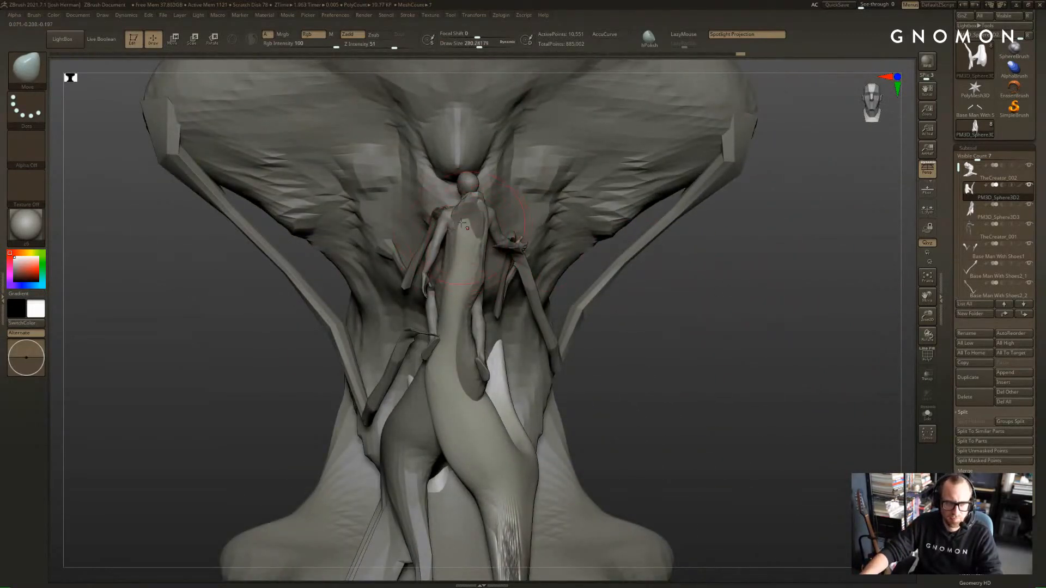
Narrow the tips of both overlapping roots behind the figure's back with the Move brush and smooth them
{"action": "left_click", "coordinate": [461, 224], "text": "alt"}
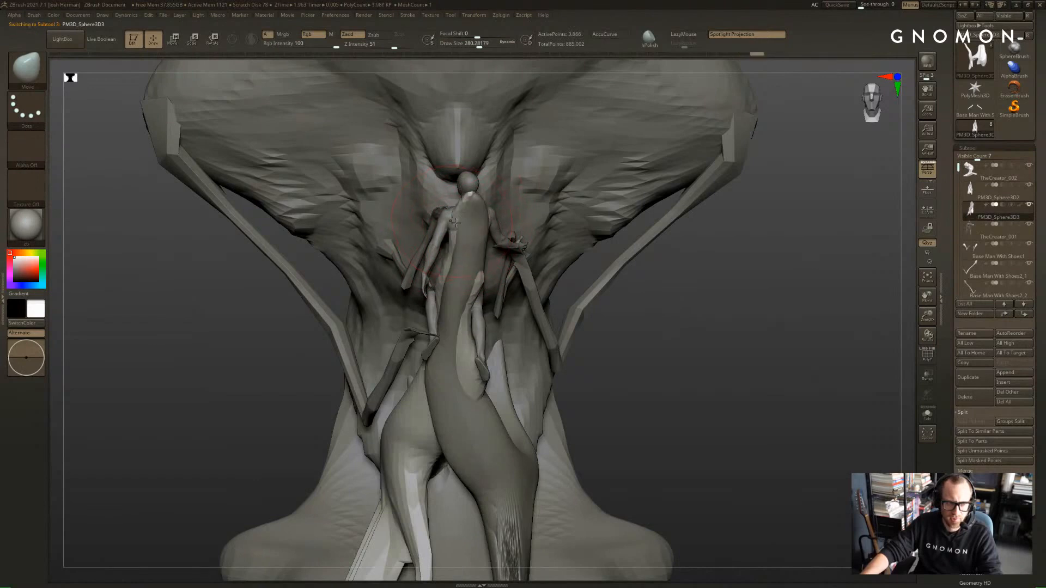
{"action": "left_click", "coordinate": [460, 234], "text": "alt"}
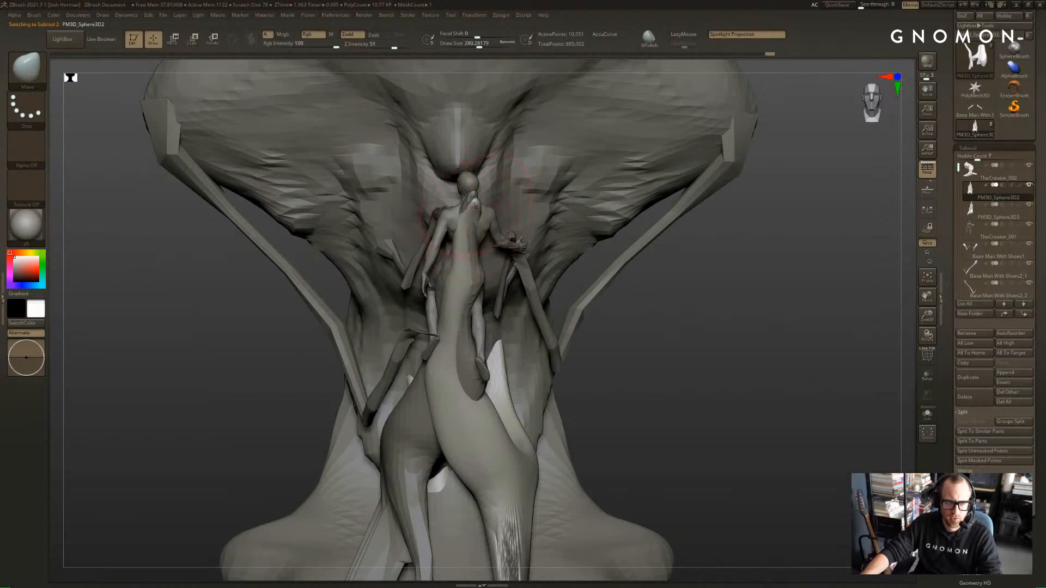
{"action": "key", "text": "bracketright"}
{"action": "left_click", "coordinate": [475, 279], "text": "alt"}
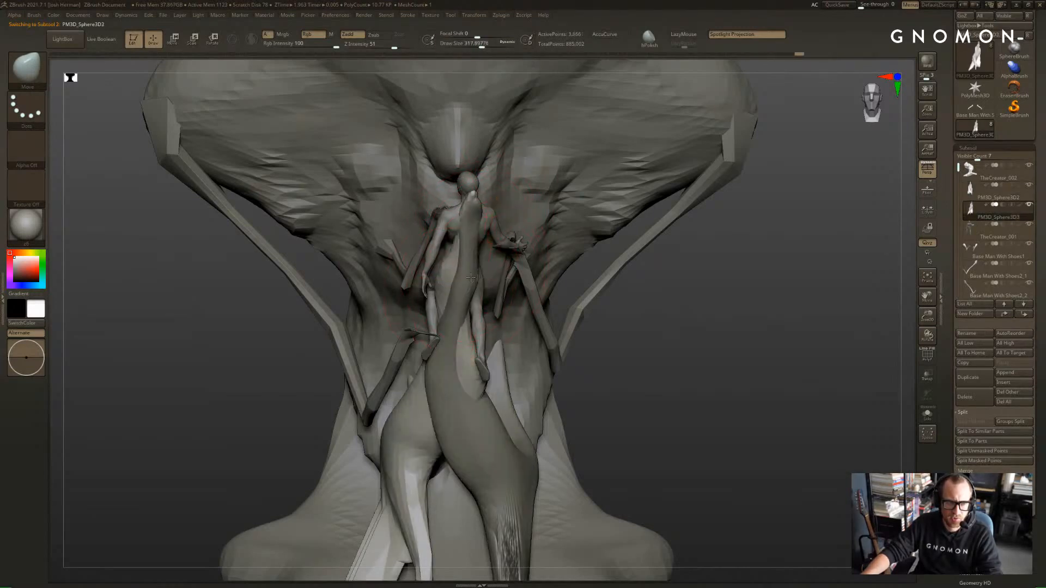
{"action": "left_click_drag", "start_coordinate": [480, 274], "coordinate": [475, 266], "text": "shift"}
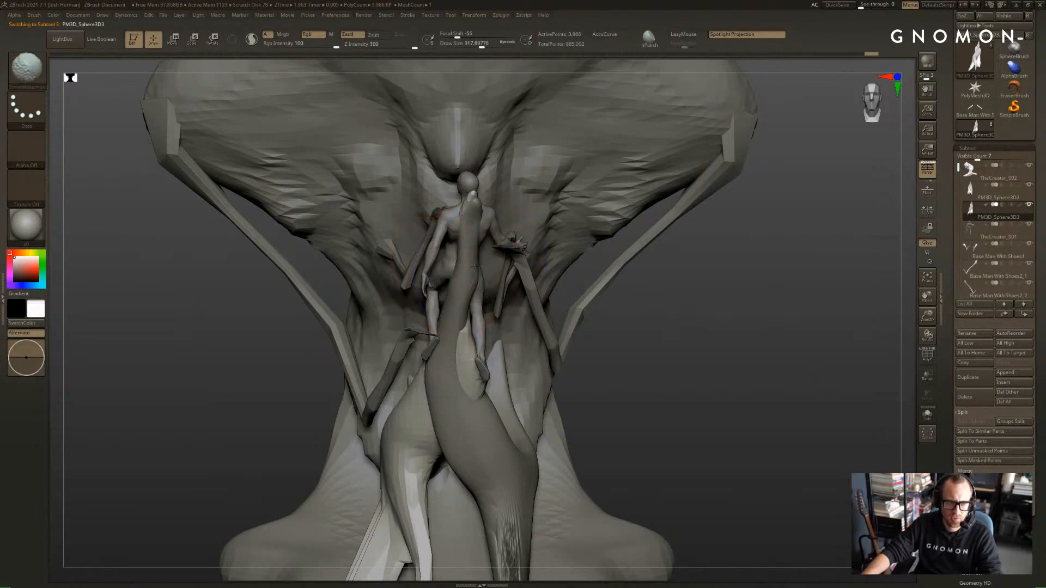
{"action": "left_click", "coordinate": [473, 256], "text": "alt"}
Adjust the root tip in side view with the Move brush to follow the figure's back
{"action": "left_click_drag", "start_coordinate": [605, 302], "coordinate": [464, 297]}
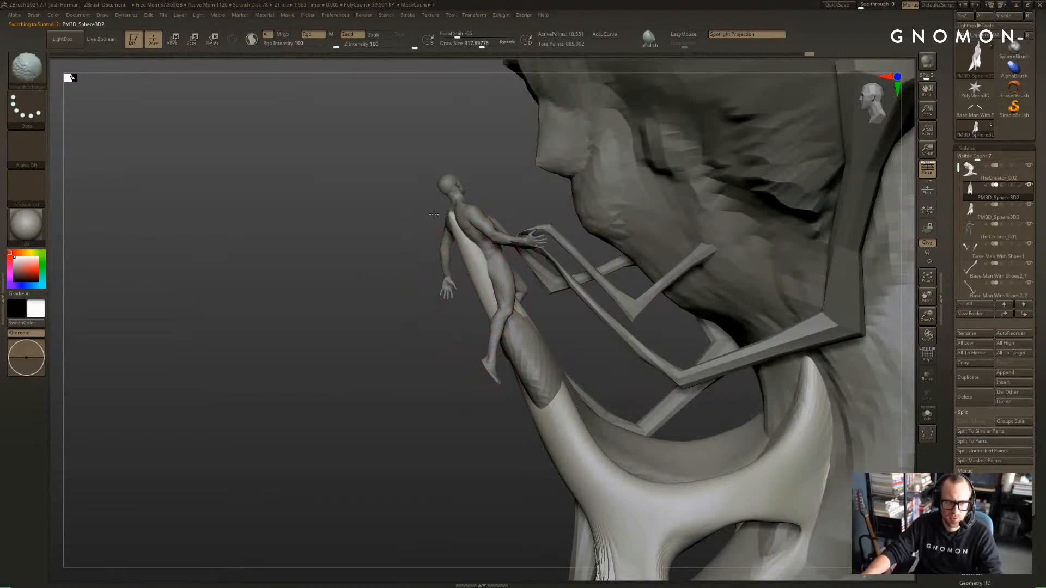
{"action": "left_click_drag", "start_coordinate": [402, 249], "coordinate": [427, 247]}
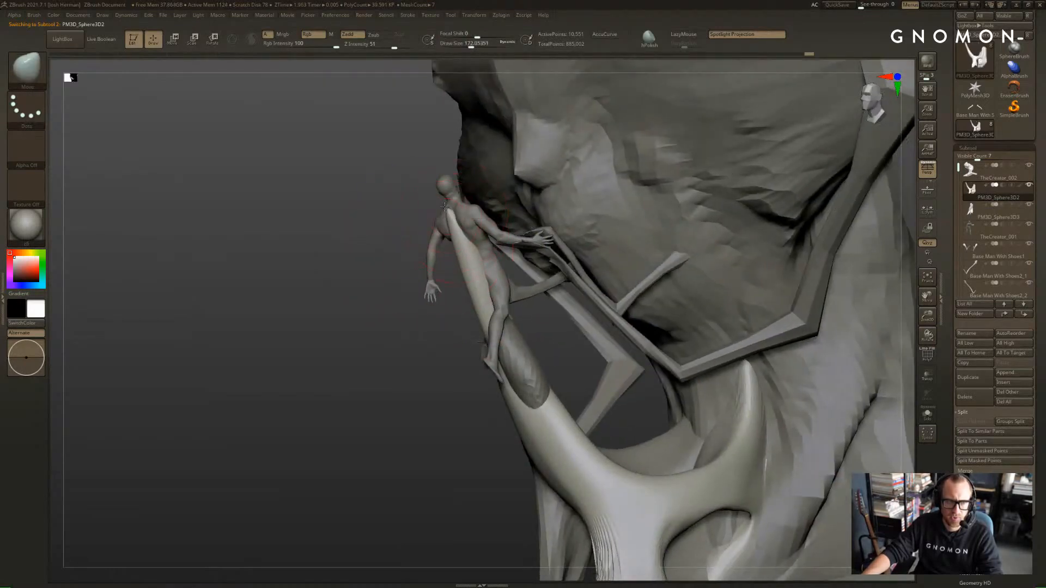
{"action": "key", "text": "bracketright"}
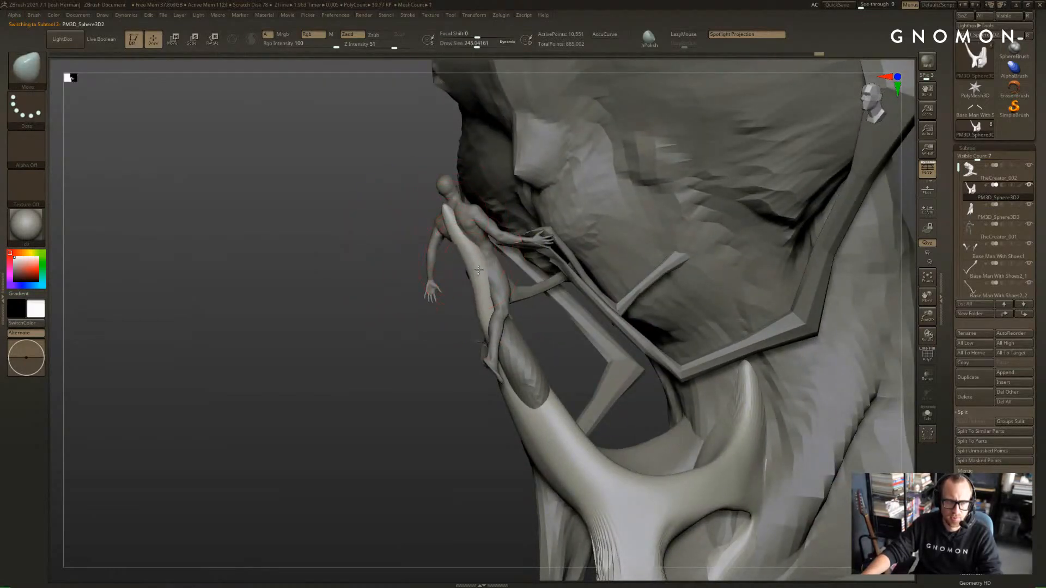
{"action": "mouse_move", "coordinate": [403, 264]}
{"action": "left_mouse_down"}
{"action": "mouse_move", "coordinate": [485, 253]}
{"action": "mouse_move", "coordinate": [477, 244]}
{"action": "mouse_move", "coordinate": [464, 284]}
{"action": "left_mouse_up"}
Isolate the supporting root and build up its slender tip with the Clay brush
{"action": "key", "text": "b"}
{"action": "key", "text": "c"}
{"action": "key", "text": "l"}
{"action": "key", "text": "s"}
{"action": "right_click_drag", "start_coordinate": [498, 265], "coordinate": [419, 268]}
{"action": "key", "text": "alt+s"}
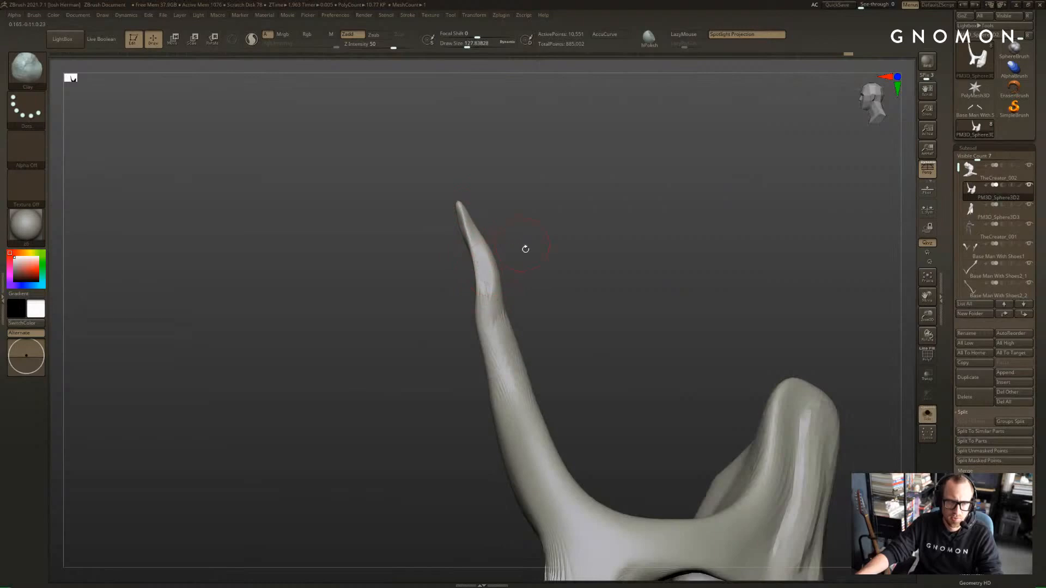
{"action": "key", "text": "s"}
{"action": "mouse_move", "coordinate": [525, 249]}
{"action": "right_mouse_down"}
{"action": "mouse_move", "coordinate": [484, 263]}
{"action": "mouse_move", "coordinate": [461, 223]}
{"action": "right_mouse_up"}
{"action": "key", "text": "alt+s"}
Reposition the root tip with the Move brush to run up the figure's spine toward the neck
{"action": "key", "text": "b"}
{"action": "key", "text": "m"}
{"action": "key", "text": "v"}
{"action": "left_click_drag", "start_coordinate": [461, 224], "coordinate": [467, 198]}
{"action": "key", "text": "s"}
{"action": "key", "text": "s"}
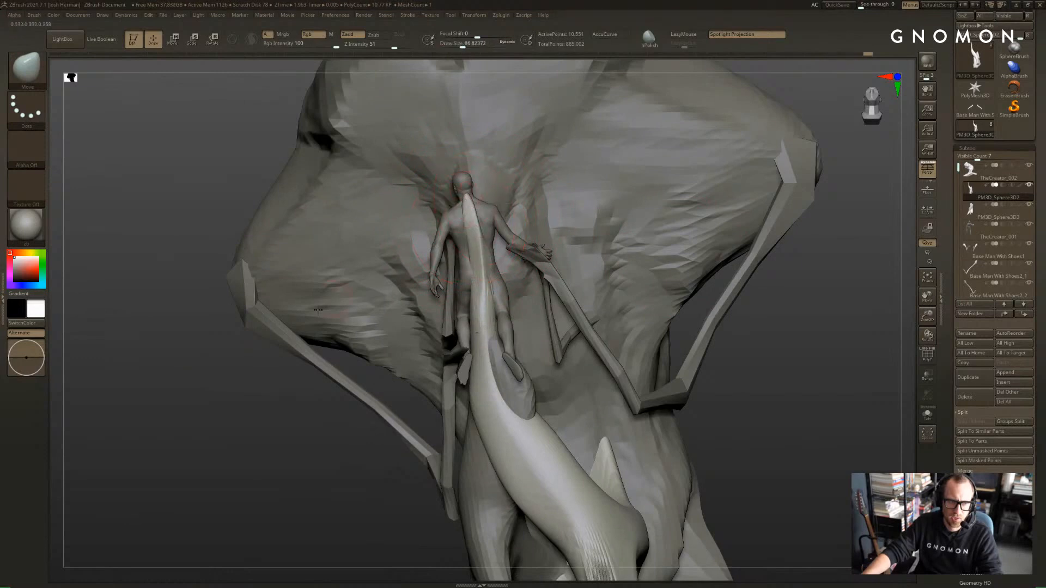
{"action": "left_click_drag", "start_coordinate": [272, 419], "coordinate": [278, 507], "text": "alt"}
{"action": "key", "text": "shift"}
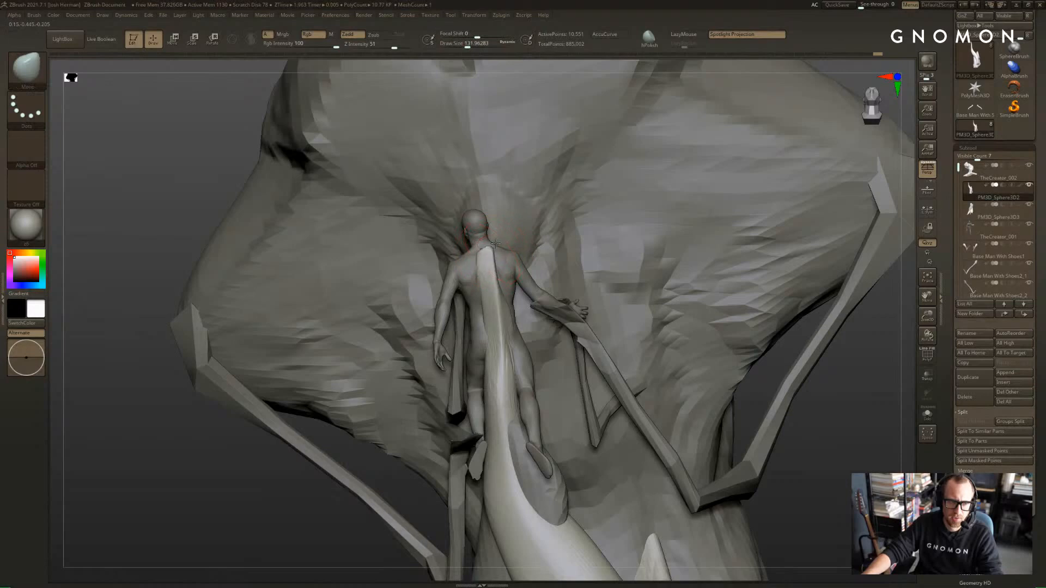
{"action": "key", "text": "bracketleft"}
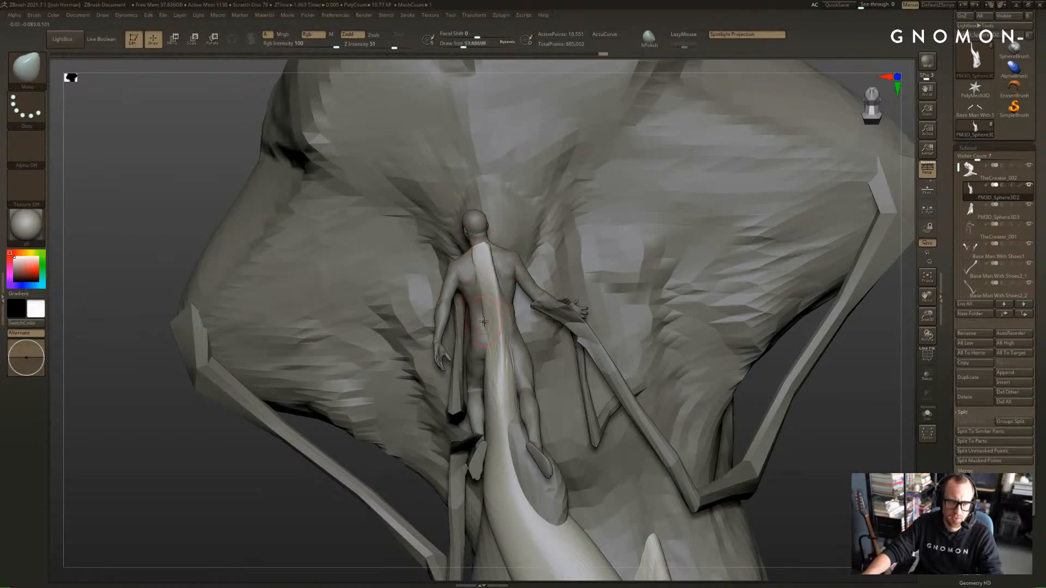
Refine the root along the figure's spine with a smaller DamStandard brush
{"action": "key", "text": "b"}
{"action": "key", "text": "d"}
{"action": "key", "text": "s"}
{"action": "key", "text": "s"}
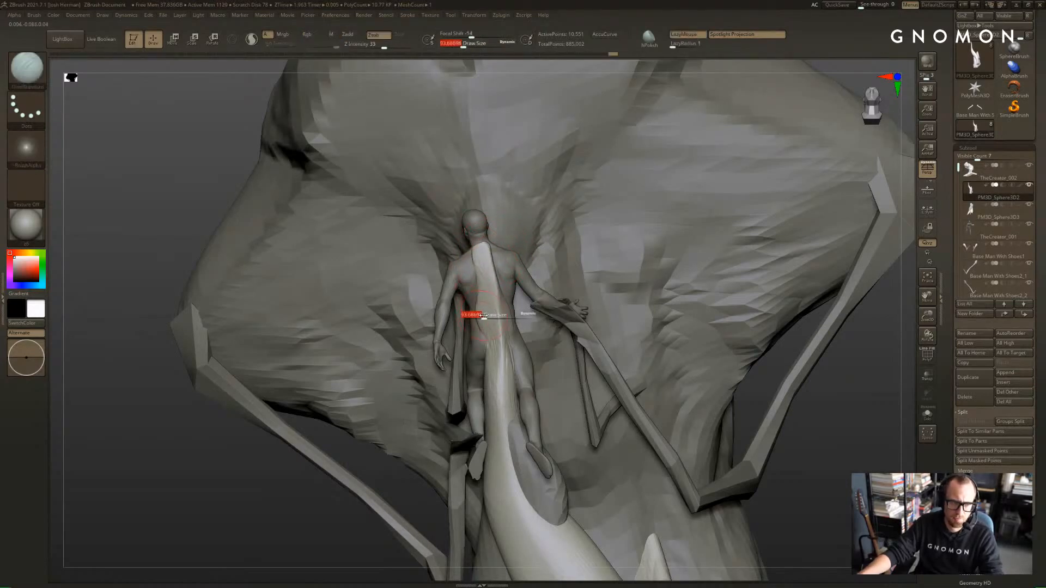
{"action": "left_click_drag", "start_coordinate": [484, 315], "coordinate": [479, 315]}
{"action": "left_click_drag", "start_coordinate": [475, 265], "coordinate": [484, 308]}
{"action": "left_click_drag", "start_coordinate": [872, 420], "coordinate": [831, 408]}
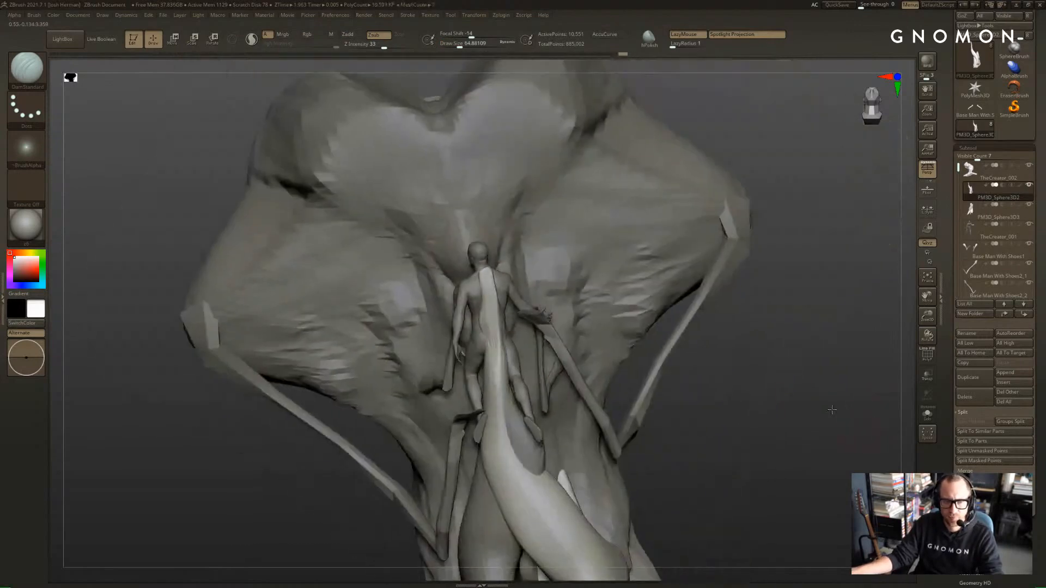
{"action": "mouse_move", "coordinate": [670, 397]}
{"action": "left_mouse_down"}
{"action": "mouse_move", "coordinate": [763, 371]}
{"action": "mouse_move", "coordinate": [722, 319]}
{"action": "mouse_move", "coordinate": [702, 319]}
{"action": "left_mouse_up"}
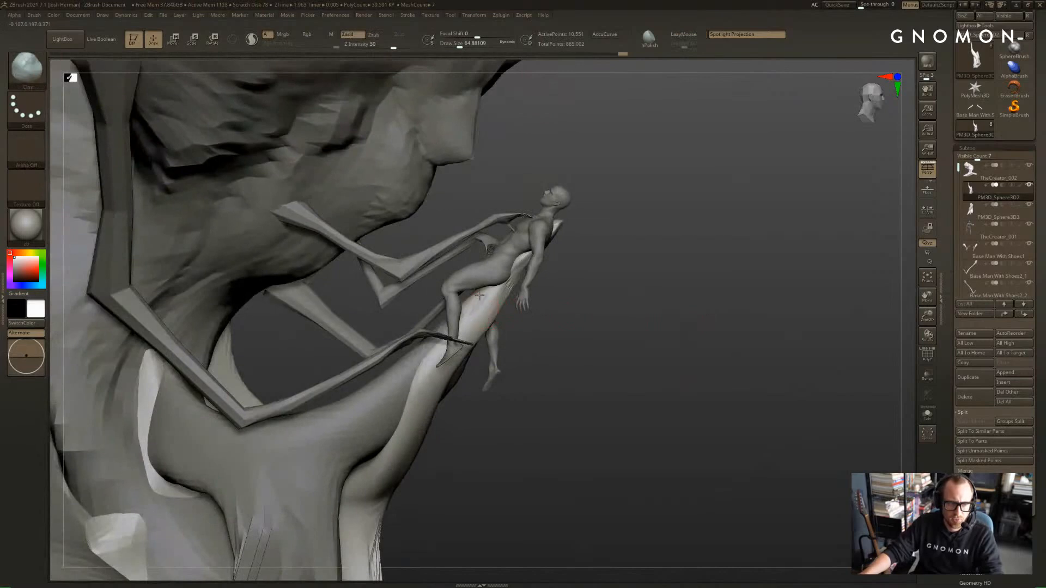
Select the mirrored arm, mask part of it and set a Transpose line near its hand in side view
{"action": "left_click", "coordinate": [436, 335], "text": "alt"}
{"action": "mouse_move", "coordinate": [586, 363]}
{"action": "left_mouse_down"}
{"action": "mouse_move", "coordinate": [591, 396]}
{"action": "mouse_move", "coordinate": [575, 406]}
{"action": "mouse_move", "coordinate": [406, 329]}
{"action": "left_mouse_up"}
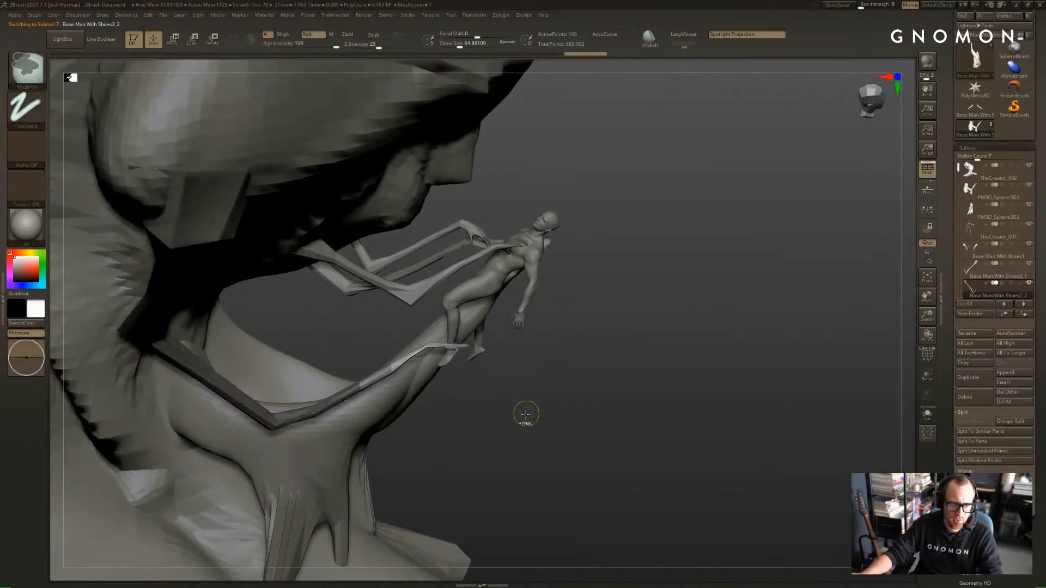
{"action": "left_click_drag", "start_coordinate": [525, 413], "coordinate": [499, 402]}
{"action": "left_click", "coordinate": [456, 411], "text": "ctrl"}
{"action": "left_click", "coordinate": [390, 360], "text": "ctrl"}
{"action": "left_click", "coordinate": [439, 413], "text": "ctrl"}
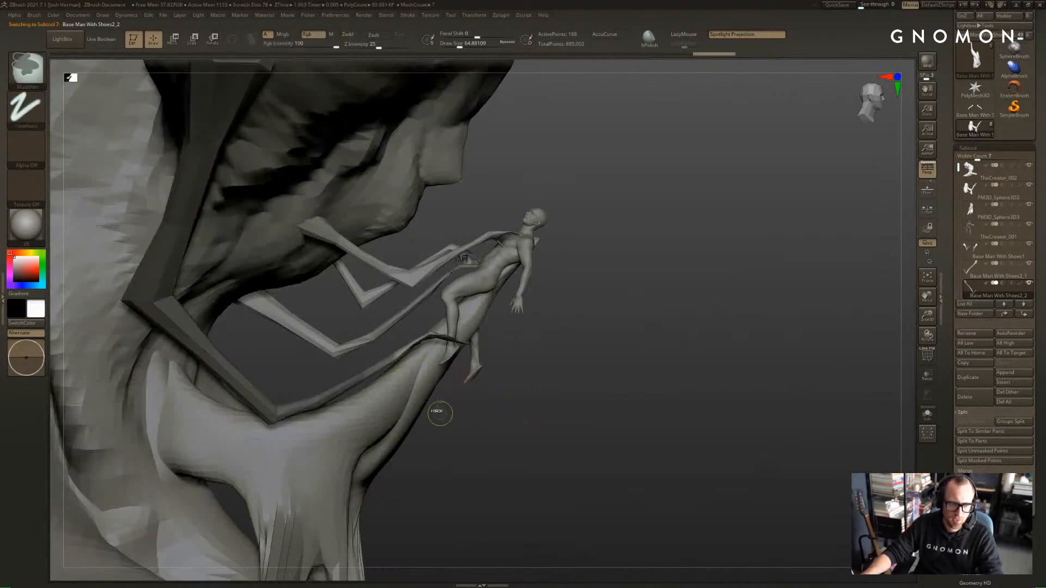
{"action": "key", "text": "w"}
{"action": "left_click_drag", "start_coordinate": [382, 375], "coordinate": [461, 441]}
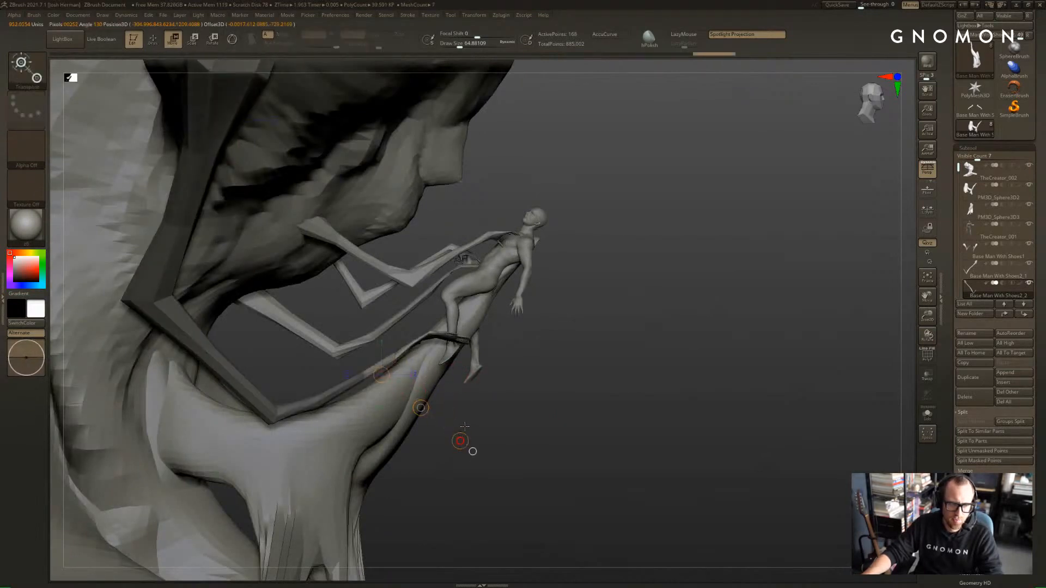
{"action": "left_click_drag", "start_coordinate": [599, 379], "coordinate": [278, 155], "text": "alt"}
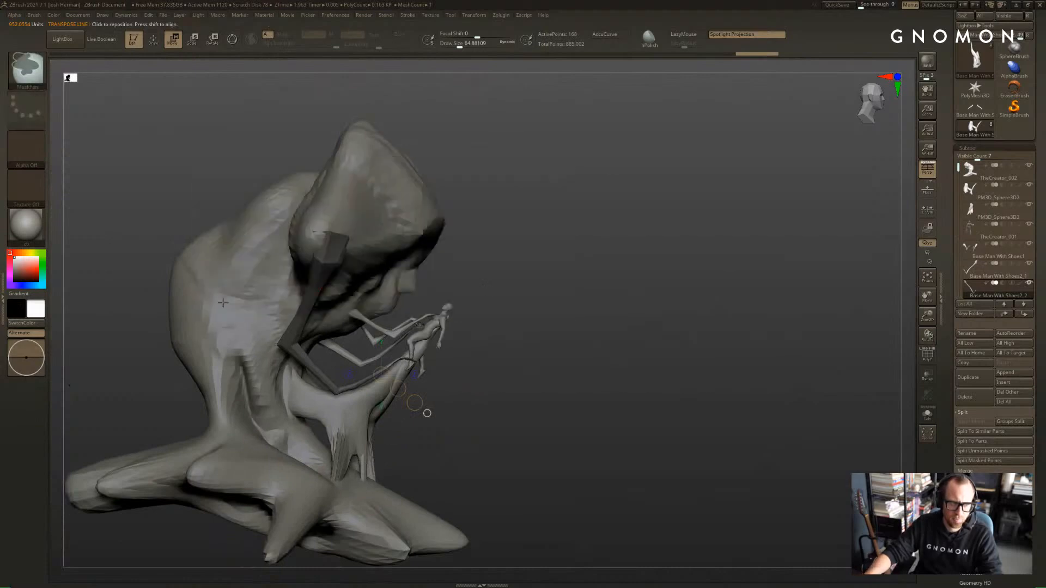
{"action": "left_click_drag", "start_coordinate": [540, 262], "coordinate": [518, 385], "text": "alt"}
Try rotating and moving the mirrored arm's hand toward the small figure's hip with Transpose, hiding the creature's head subtool
{"action": "key", "text": "r"}
{"action": "left_click_drag", "start_coordinate": [458, 439], "coordinate": [438, 389]}
{"action": "key", "text": "w"}
{"action": "left_click_drag", "start_coordinate": [643, 305], "coordinate": [676, 402]}
{"action": "left_click", "coordinate": [1030, 168]}
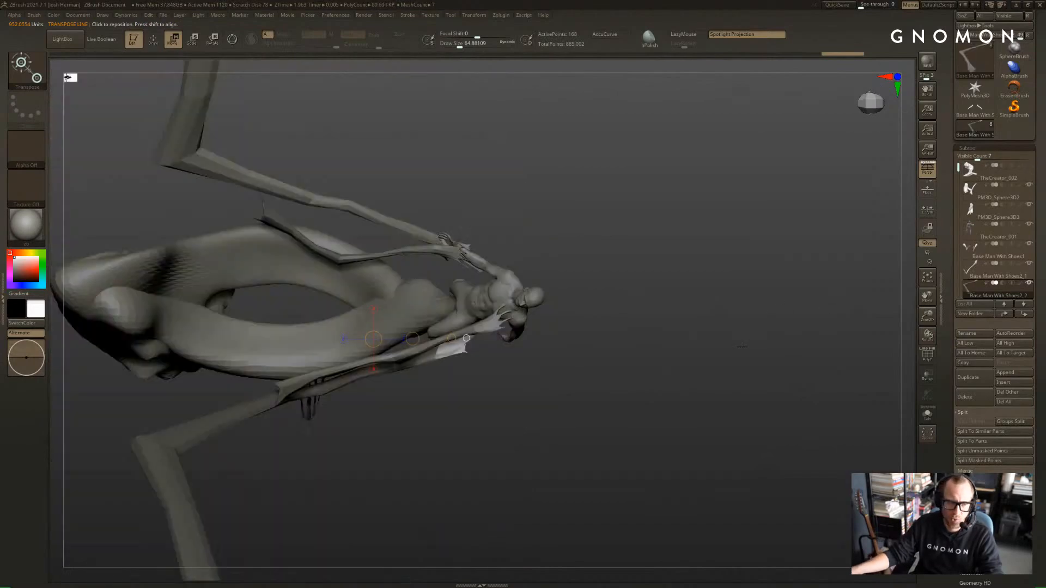
{"action": "left_click_drag", "start_coordinate": [734, 428], "coordinate": [476, 318]}
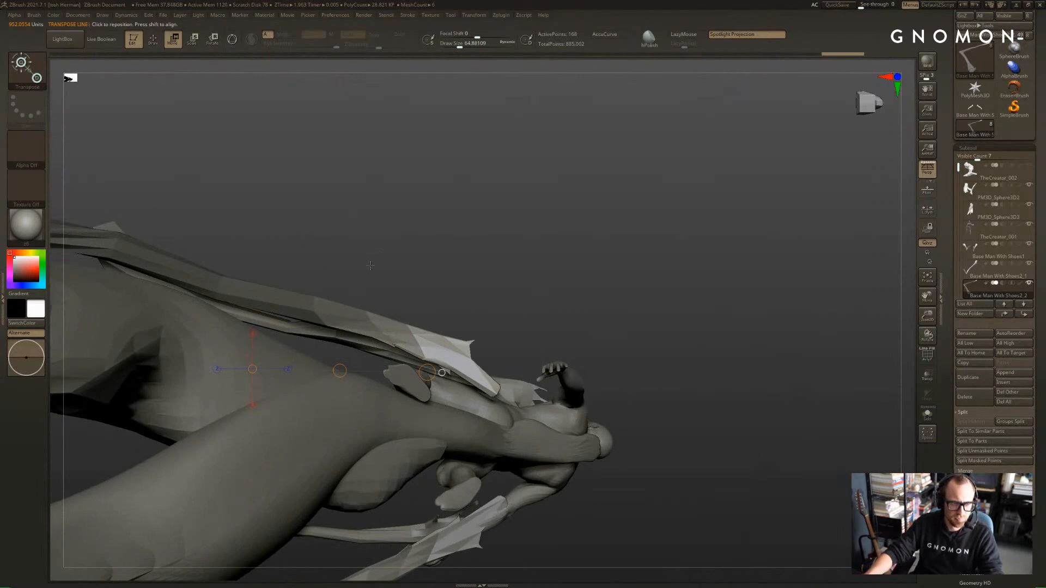
{"action": "left_click_drag", "start_coordinate": [371, 265], "coordinate": [366, 232], "text": "alt"}
{"action": "key", "text": "r"}
{"action": "mouse_move", "coordinate": [275, 281]}
{"action": "left_mouse_down"}
{"action": "mouse_move", "coordinate": [280, 173]}
{"action": "mouse_move", "coordinate": [296, 181]}
{"action": "left_mouse_up"}
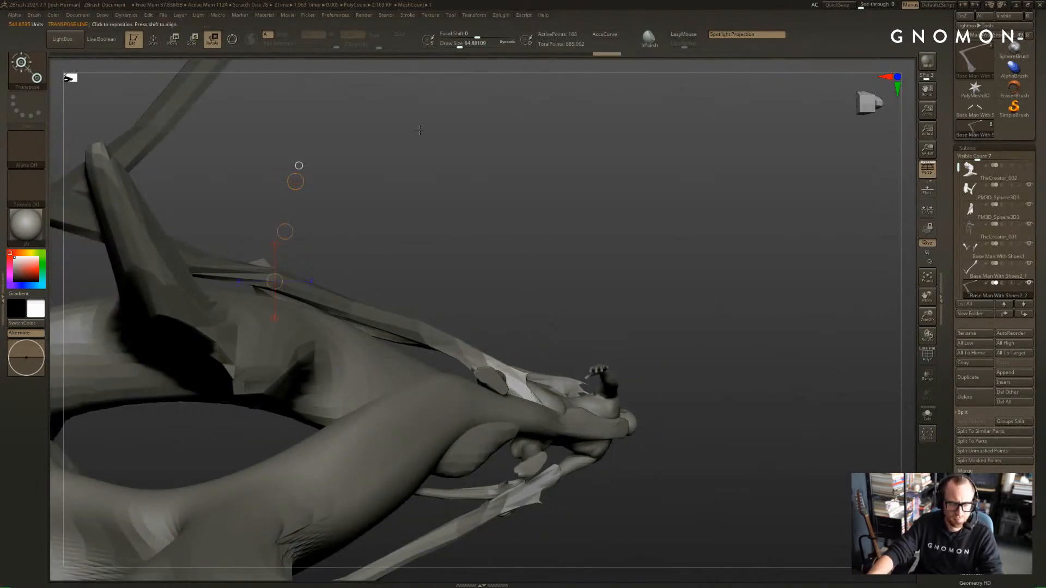
{"action": "mouse_move", "coordinate": [507, 327]}
{"action": "left_mouse_down"}
{"action": "mouse_move", "coordinate": [523, 200]}
{"action": "mouse_move", "coordinate": [578, 292]}
{"action": "mouse_move", "coordinate": [533, 234]}
{"action": "mouse_move", "coordinate": [476, 236]}
{"action": "mouse_move", "coordinate": [485, 225]}
{"action": "left_mouse_up"}
Try pulling the mirrored arm's hand and forearm around the figure's waist with the Move brush
{"action": "key", "text": "q"}
{"action": "left_click_drag", "start_coordinate": [553, 296], "coordinate": [527, 294]}
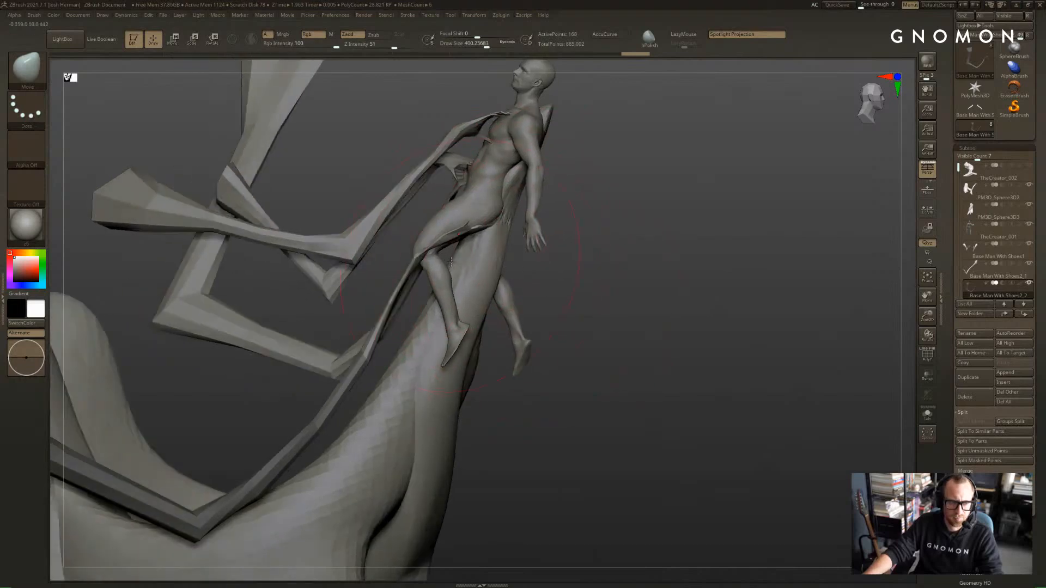
{"action": "key", "text": "bracketleft"}
{"action": "left_click_drag", "start_coordinate": [423, 261], "coordinate": [457, 255]}
{"action": "left_click_drag", "start_coordinate": [346, 325], "coordinate": [654, 207]}
{"action": "mouse_move", "coordinate": [371, 341]}
{"action": "left_mouse_down"}
{"action": "mouse_move", "coordinate": [389, 324]}
{"action": "mouse_move", "coordinate": [414, 336]}
{"action": "mouse_move", "coordinate": [433, 330]}
{"action": "mouse_move", "coordinate": [406, 332]}
{"action": "mouse_move", "coordinate": [447, 316]}
{"action": "left_mouse_up"}
{"action": "key", "text": "s"}
{"action": "key", "text": "s"}
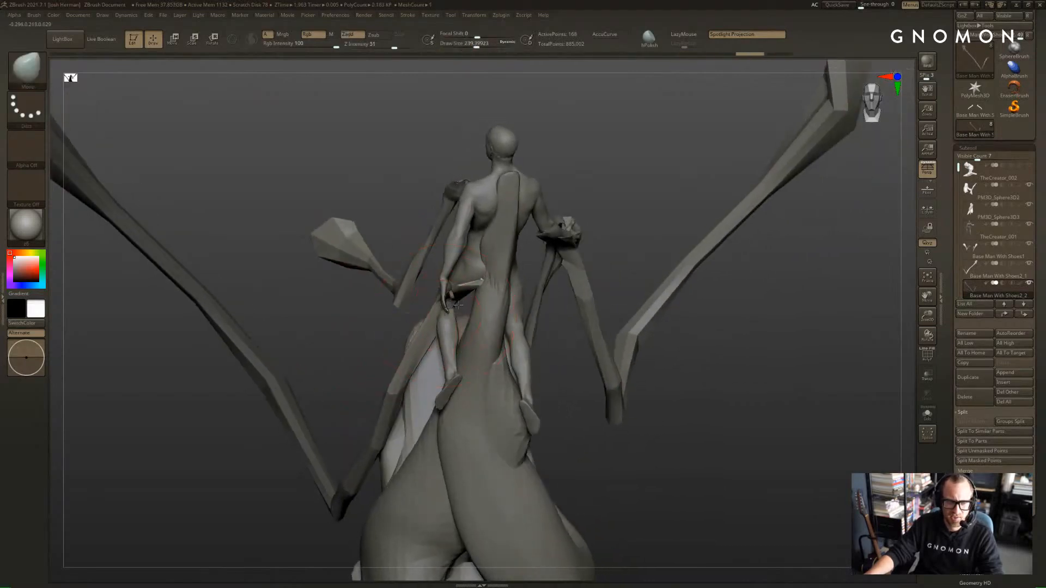
{"action": "left_click_drag", "start_coordinate": [402, 369], "coordinate": [381, 362]}
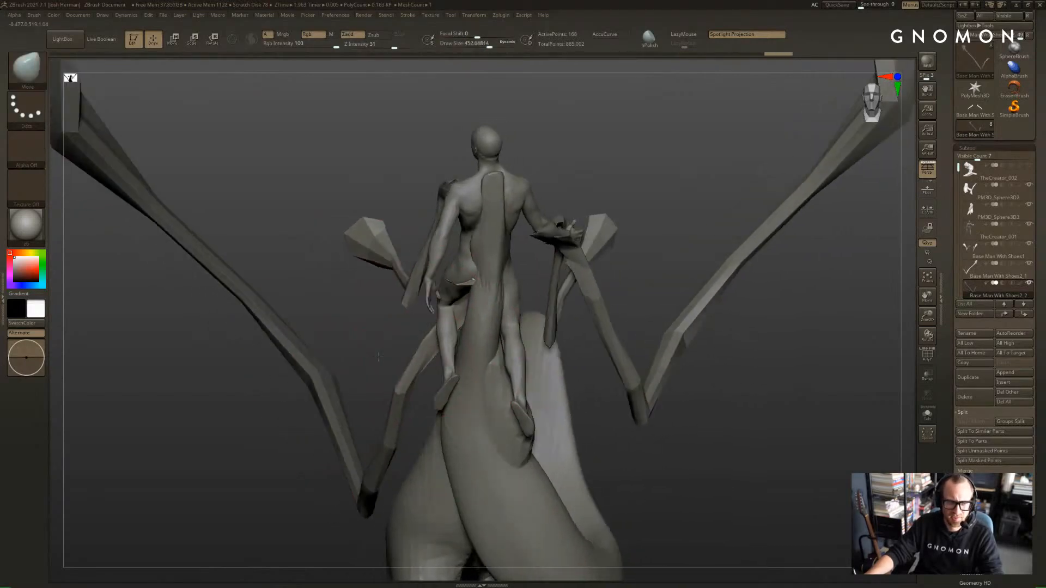
Undo the mirrored arm's posing back to its symmetrical placement opposite the first arm
{"action": "key", "text": "ctrl"}
{"action": "key", "text": "ctrl+z"}
{"action": "key", "text": "ctrl+z"}
{"action": "key", "text": "ctrl+z"}
{"action": "key", "text": "ctrl+z"}
{"action": "key", "text": "ctrl+z"}
{"action": "key", "text": "ctrl+z"}
{"action": "key", "text": "ctrl+z"}
{"action": "key", "text": "ctrl+z"}
{"action": "key", "text": "ctrl+z"}
{"action": "key", "text": "ctrl+z"}
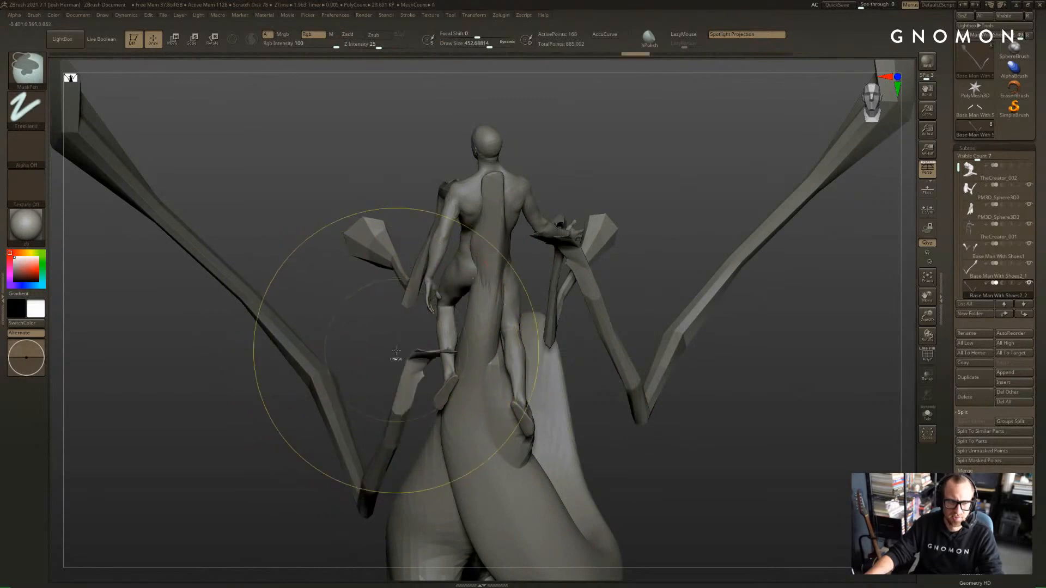
{"action": "key", "text": "ctrl+z"}
{"action": "key", "text": "ctrl+z"}
{"action": "key", "text": "ctrl+z"}
{"action": "key", "text": "ctrl+z"}
{"action": "key", "text": "ctrl+z"}
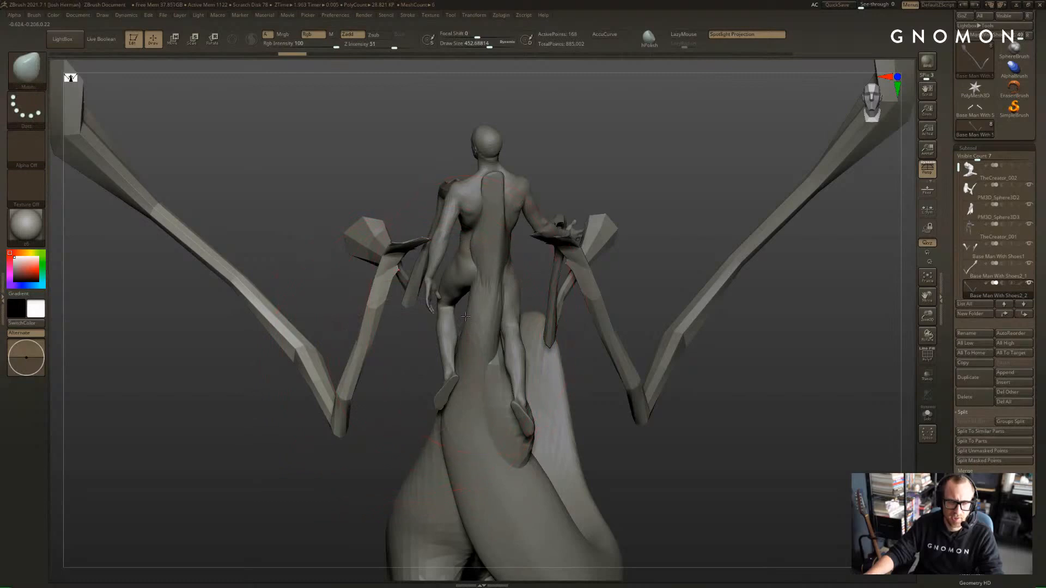
Adjust the supporting root behind the figure with the Move brush and show the creature's head subtool again
{"action": "left_click", "coordinate": [477, 319], "text": "alt"}
{"action": "mouse_move", "coordinate": [404, 339]}
{"action": "left_mouse_down"}
{"action": "mouse_move", "coordinate": [480, 338]}
{"action": "mouse_move", "coordinate": [467, 310]}
{"action": "left_mouse_up"}
{"action": "key", "text": "s"}
{"action": "mouse_move", "coordinate": [643, 330]}
{"action": "left_mouse_down"}
{"action": "mouse_move", "coordinate": [549, 323]}
{"action": "mouse_move", "coordinate": [583, 196]}
{"action": "mouse_move", "coordinate": [560, 193]}
{"action": "mouse_move", "coordinate": [566, 187]}
{"action": "mouse_move", "coordinate": [827, 186]}
{"action": "left_mouse_up"}
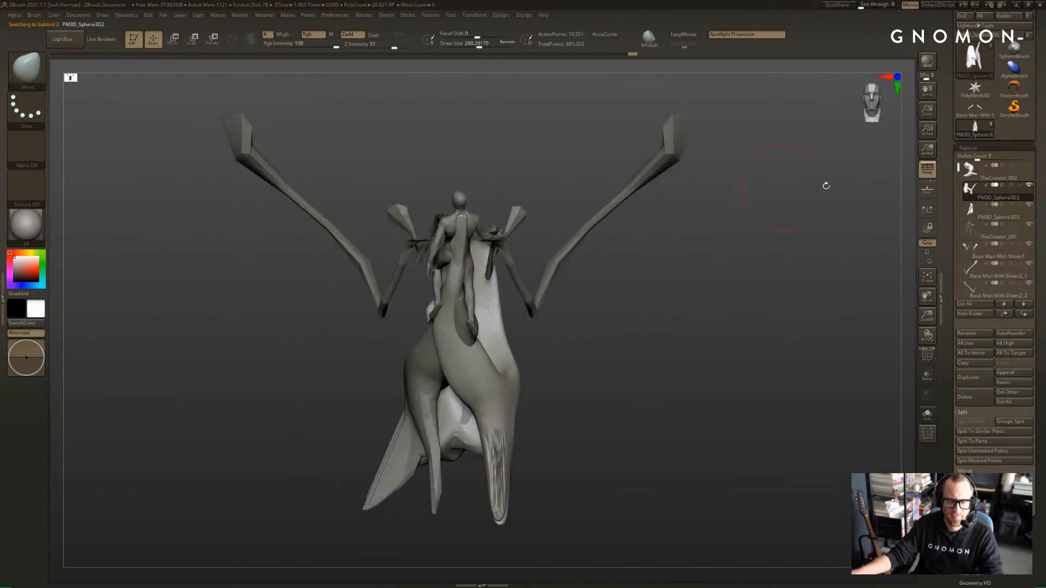
{"action": "left_click", "coordinate": [1029, 165]}
{"action": "left_click_drag", "start_coordinate": [836, 222], "coordinate": [714, 349], "text": "alt"}
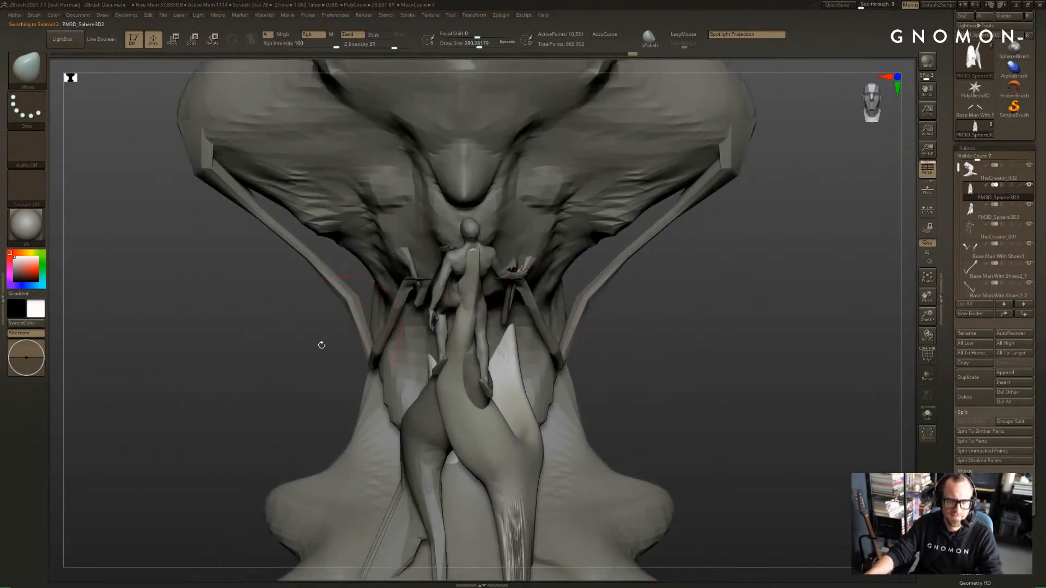
{"action": "left_click_drag", "start_coordinate": [321, 345], "coordinate": [270, 392]}
Mask the upper part of the mirrored arm and move its unmasked elbow and forearm down toward the small figure with Transpose
{"action": "left_click", "coordinate": [401, 284], "text": "alt"}
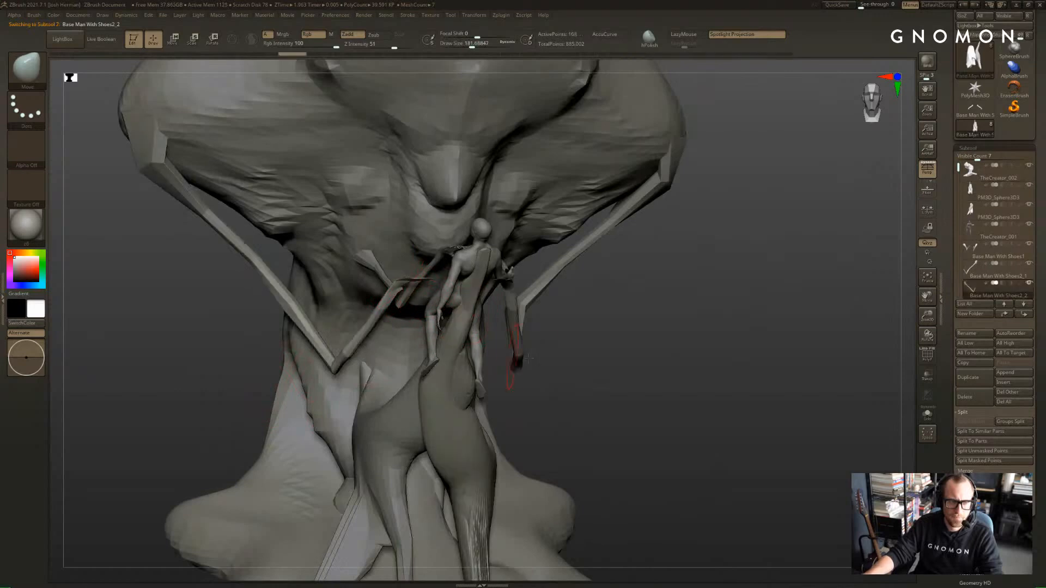
{"action": "left_click_drag", "start_coordinate": [186, 383], "coordinate": [245, 365]}
{"action": "key", "text": "w"}
{"action": "left_click_drag", "start_coordinate": [340, 288], "coordinate": [325, 364]}
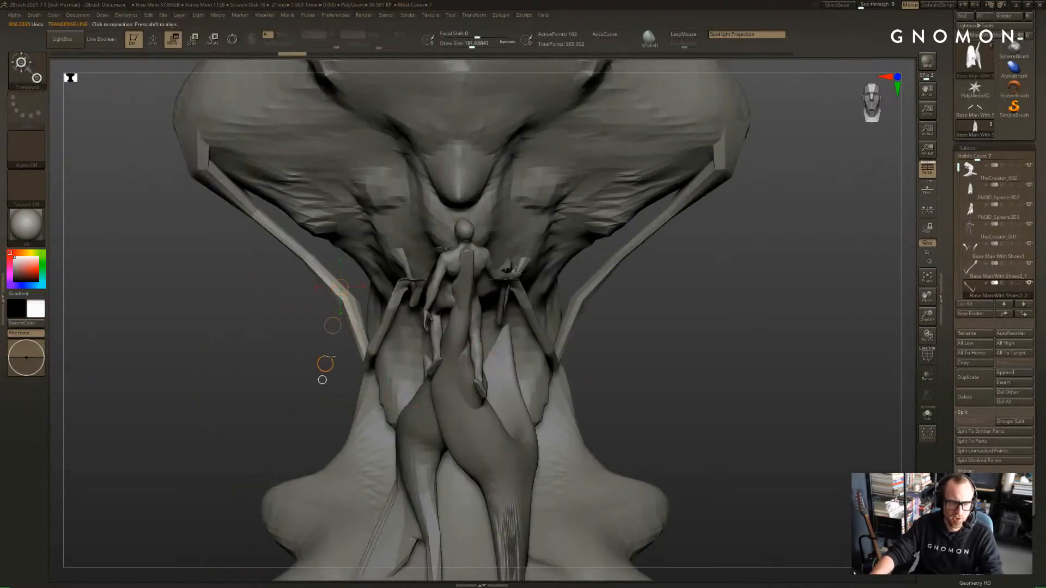
{"action": "left_click_drag", "start_coordinate": [333, 326], "coordinate": [330, 327]}
{"action": "key", "text": "ctrl+z"}
{"action": "left_click_drag", "start_coordinate": [173, 338], "coordinate": [326, 73], "text": "ctrl"}
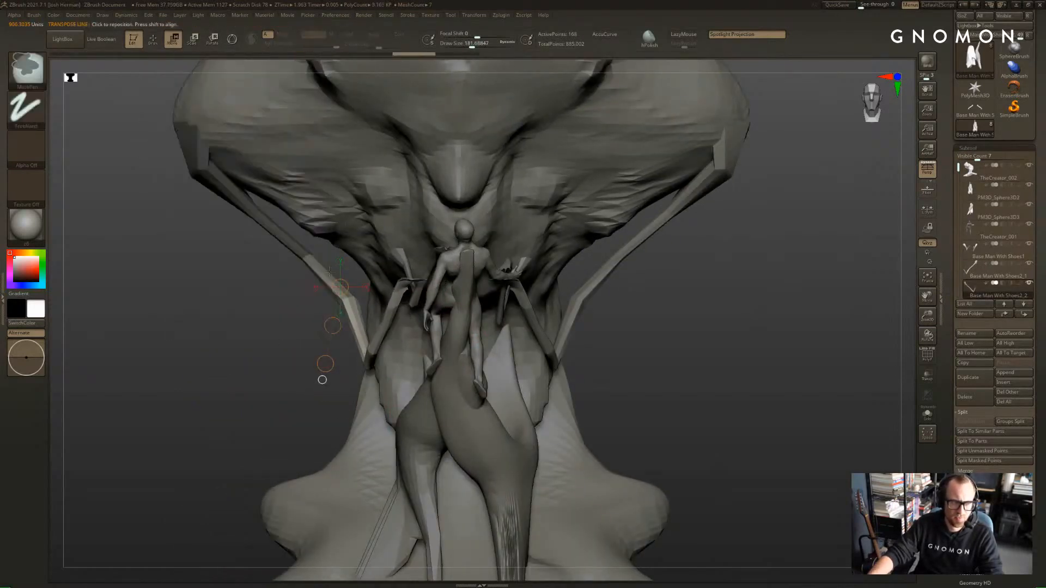
{"action": "left_click_drag", "start_coordinate": [355, 352], "coordinate": [357, 350]}
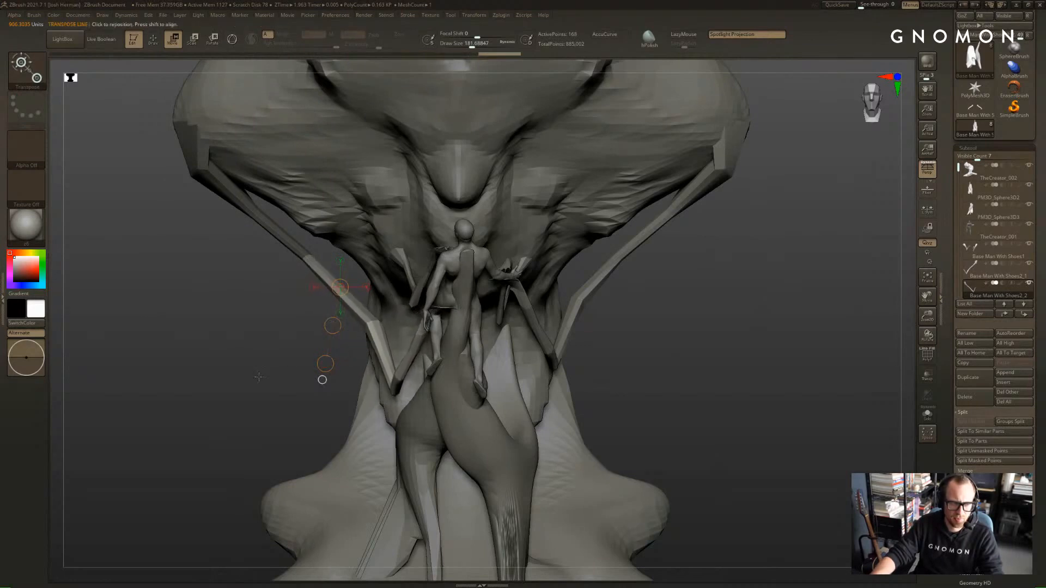
{"action": "left_click_drag", "start_coordinate": [247, 337], "coordinate": [256, 352], "text": "ctrl"}
{"action": "key", "text": "q"}
{"action": "left_click_drag", "start_coordinate": [722, 305], "coordinate": [737, 360], "text": "alt"}
{"action": "key", "text": "w"}
{"action": "key", "text": "q"}
Select the creature's head subtool and examine the head, face and arms from the front and the side
{"action": "left_click", "coordinate": [522, 260], "text": "alt"}
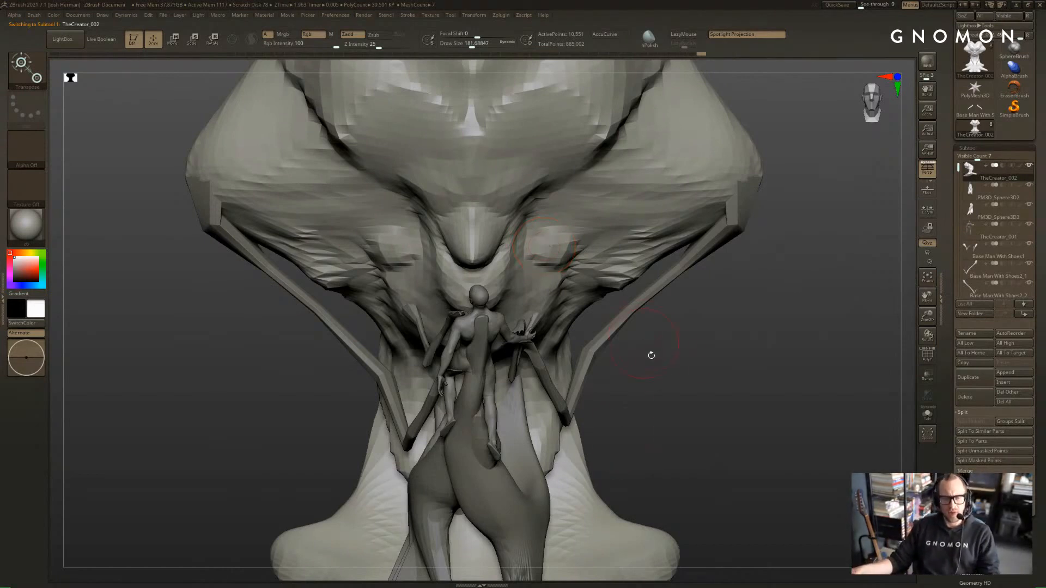
{"action": "left_click_drag", "start_coordinate": [651, 356], "coordinate": [851, 209]}
{"action": "key", "text": "d"}
{"action": "key", "text": "Escape"}
{"action": "left_click_drag", "start_coordinate": [877, 158], "coordinate": [842, 187], "text": "alt"}
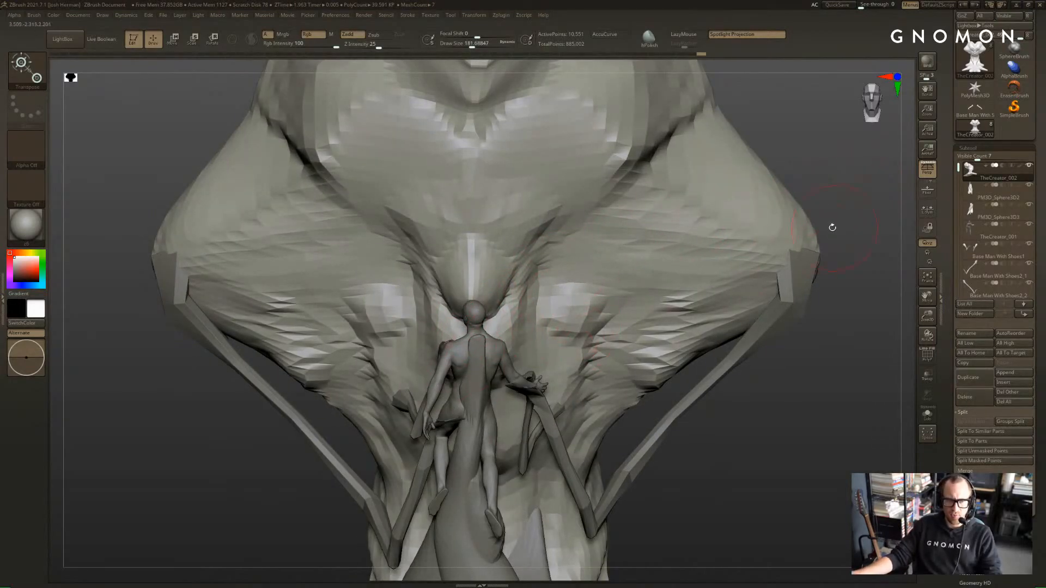
{"action": "left_click_drag", "start_coordinate": [832, 227], "coordinate": [431, 354]}
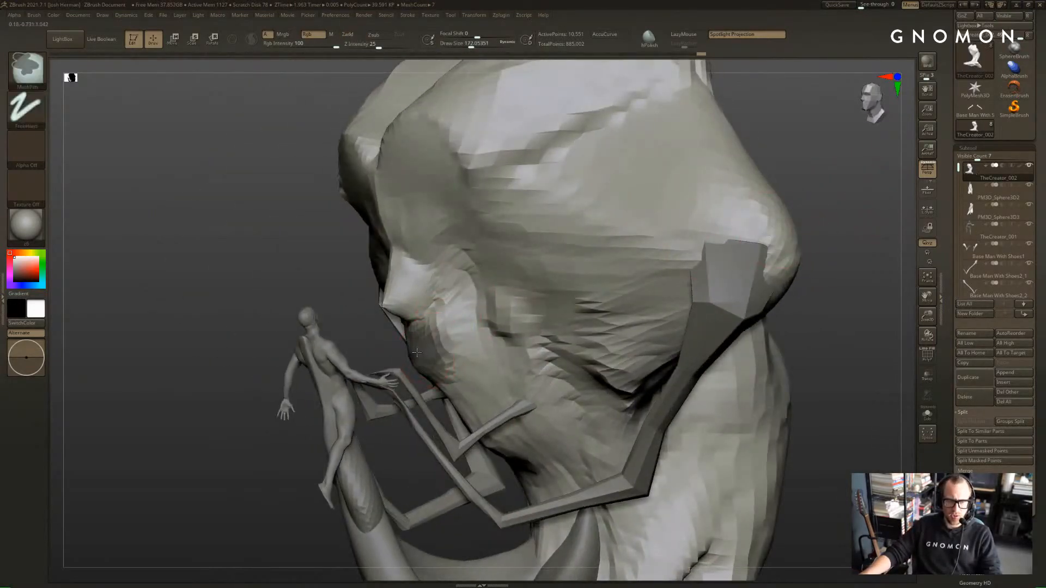
{"action": "key", "text": "w"}
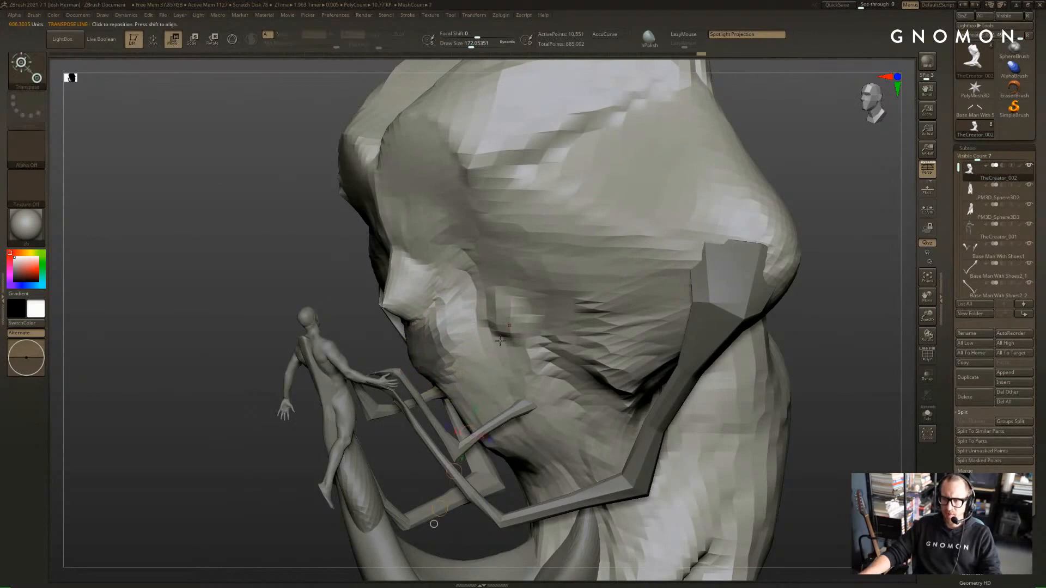
{"action": "left_click_drag", "start_coordinate": [242, 283], "coordinate": [262, 276], "text": "shift"}
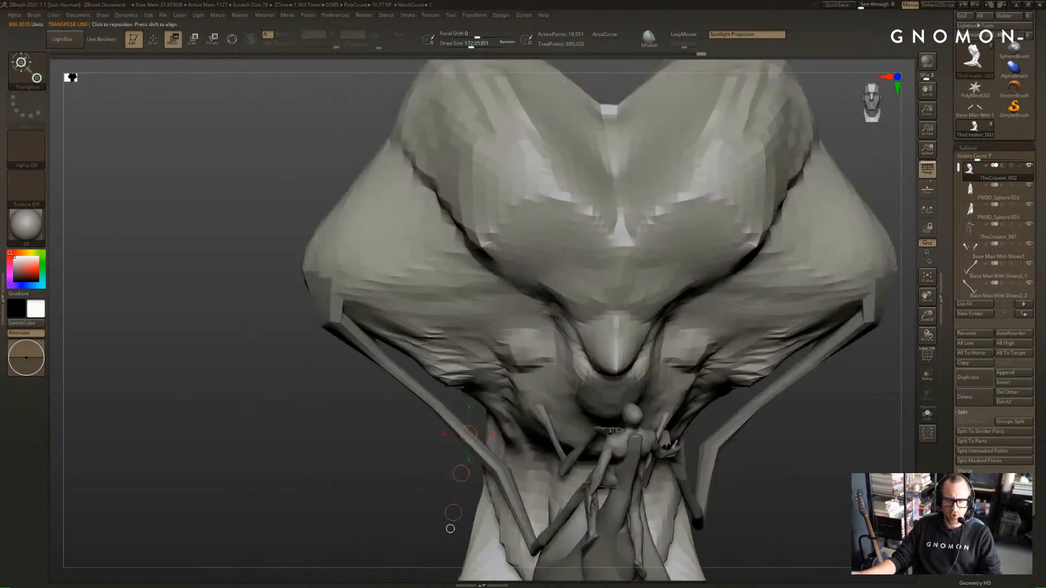
{"action": "left_click_drag", "start_coordinate": [781, 433], "coordinate": [707, 406], "text": "alt"}
{"action": "key", "text": "q"}
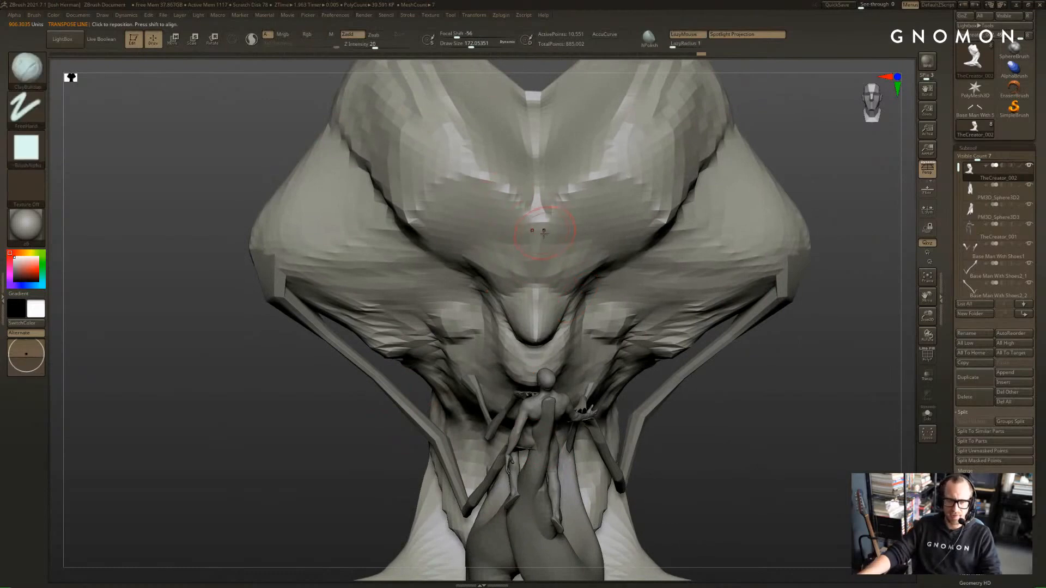
Build up the lobes of the creature's forehead with the Clay brush into fuller, rounder forms
{"action": "key", "text": "b"}
{"action": "key", "text": "d"}
{"action": "key", "text": "s"}
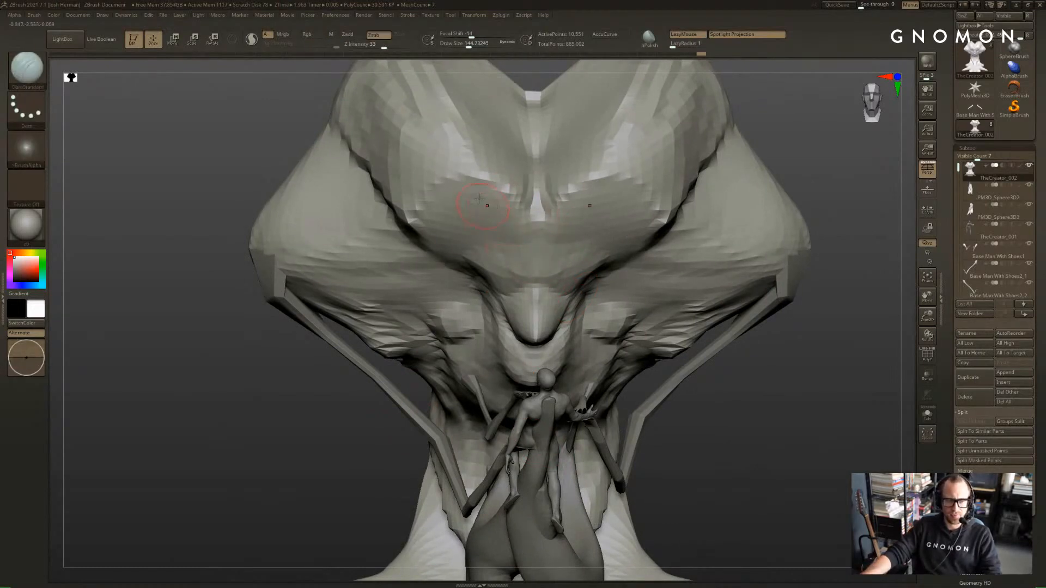
{"action": "key", "text": "b"}
{"action": "key", "text": "c"}
{"action": "key", "text": "l"}
{"action": "key", "text": "s"}
{"action": "mouse_move", "coordinate": [449, 192]}
{"action": "left_mouse_down"}
{"action": "mouse_move", "coordinate": [464, 192]}
{"action": "mouse_move", "coordinate": [462, 168]}
{"action": "mouse_move", "coordinate": [428, 147]}
{"action": "left_mouse_up"}
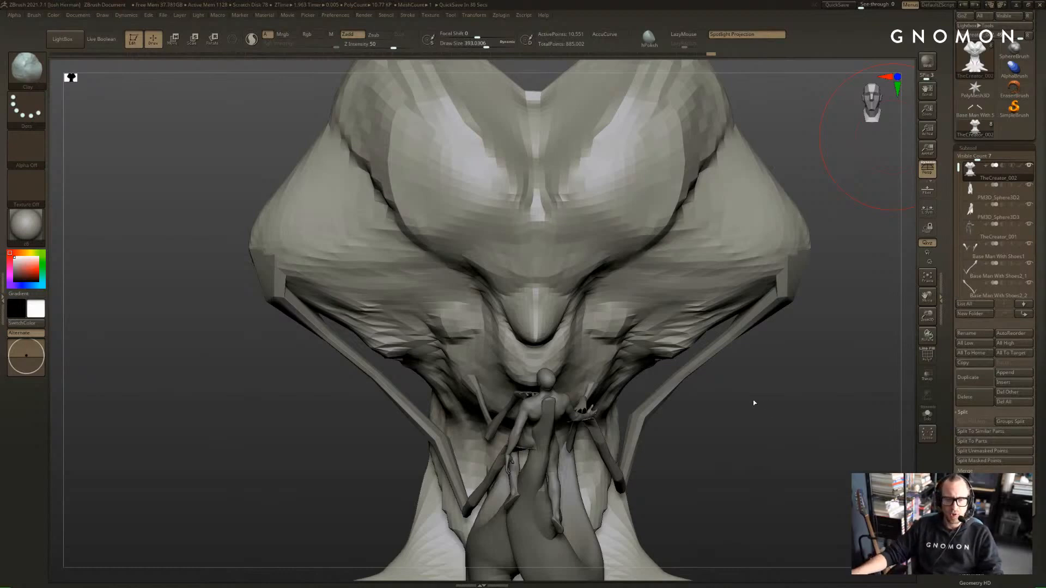
Check the whole sculpt as a black silhouette from the side and select the root supporting the figure
{"action": "left_click_drag", "start_coordinate": [790, 377], "coordinate": [643, 376]}
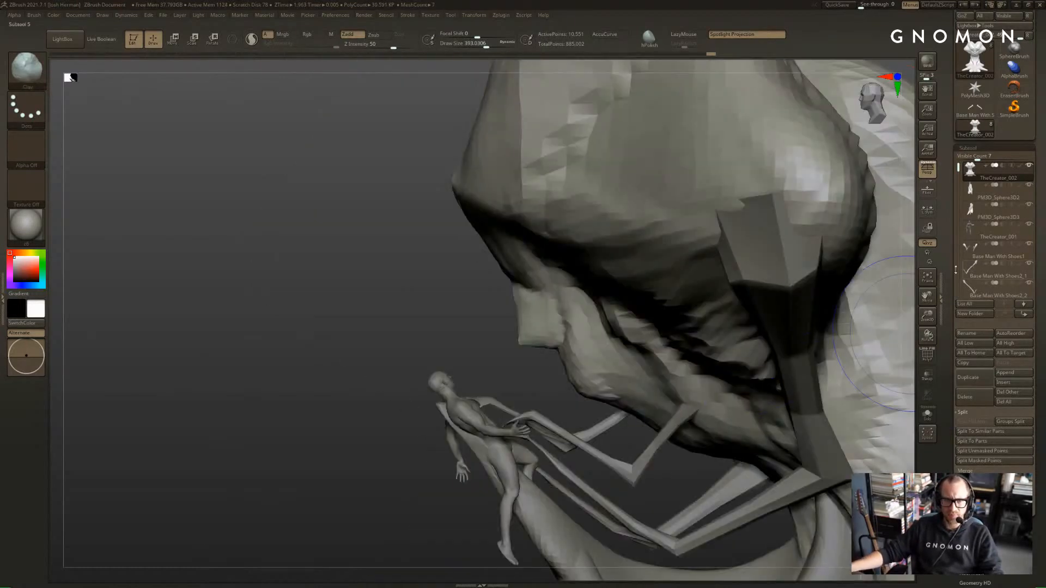
{"action": "key", "text": "v"}
{"action": "left_click_drag", "start_coordinate": [762, 370], "coordinate": [790, 272], "text": "alt"}
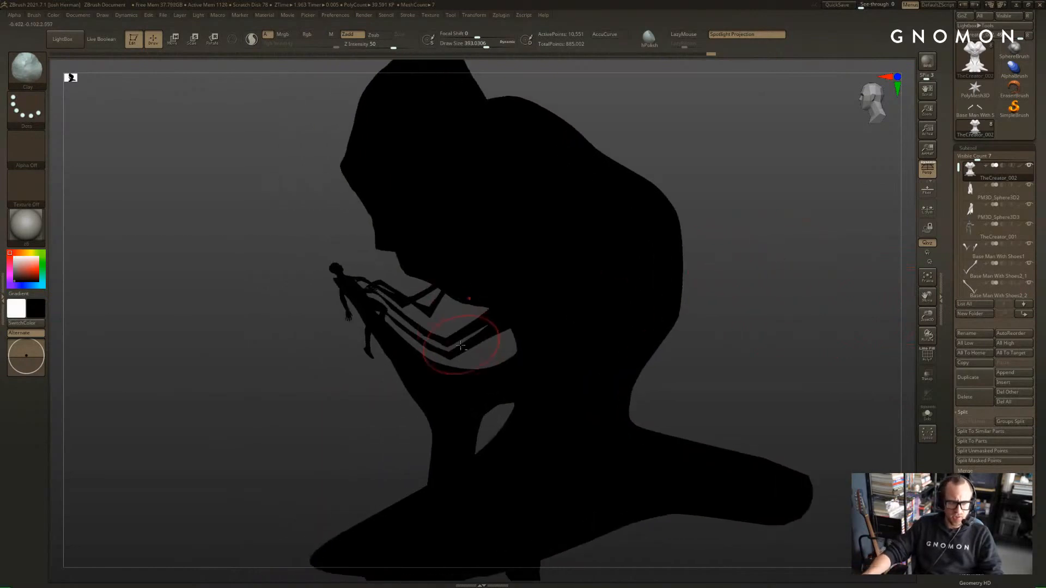
{"action": "left_click", "coordinate": [452, 356], "text": "alt"}
{"action": "left_click_drag", "start_coordinate": [349, 424], "coordinate": [362, 445], "text": "alt"}
{"action": "left_click", "coordinate": [443, 448], "text": "alt"}
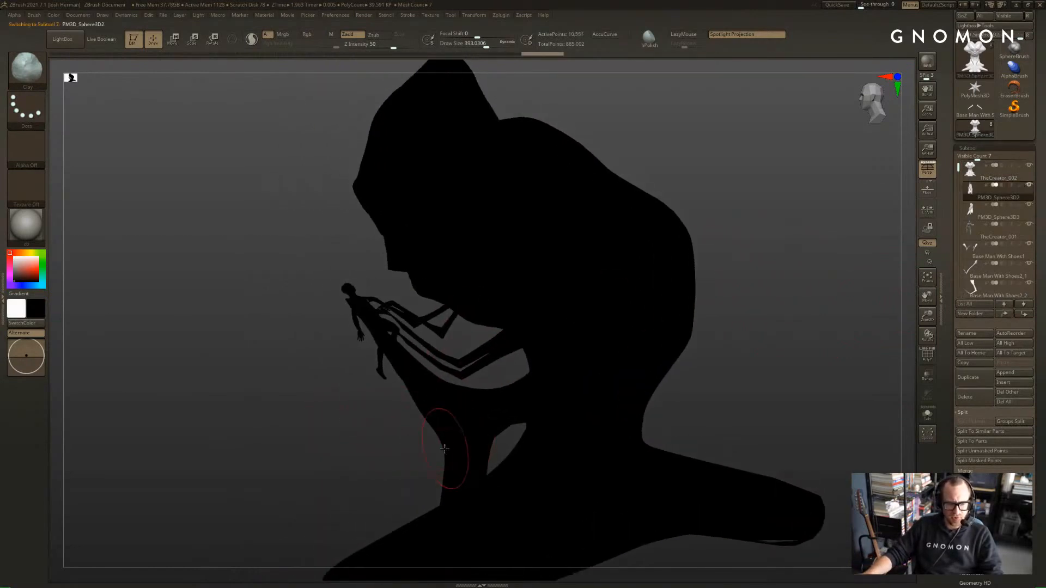
Choose the SnakeHook brush for the supporting root and compare the silhouette with the concept sketch in Photoshop
{"action": "key", "text": "b"}
{"action": "key", "text": "s"}
{"action": "key", "text": "h"}
{"action": "key", "text": "s"}
{"action": "mouse_move", "coordinate": [442, 446]}
{"action": "left_mouse_down"}
{"action": "mouse_move", "coordinate": [457, 443]}
{"action": "mouse_move", "coordinate": [432, 426]}
{"action": "left_mouse_up"}
{"action": "key", "text": "s"}
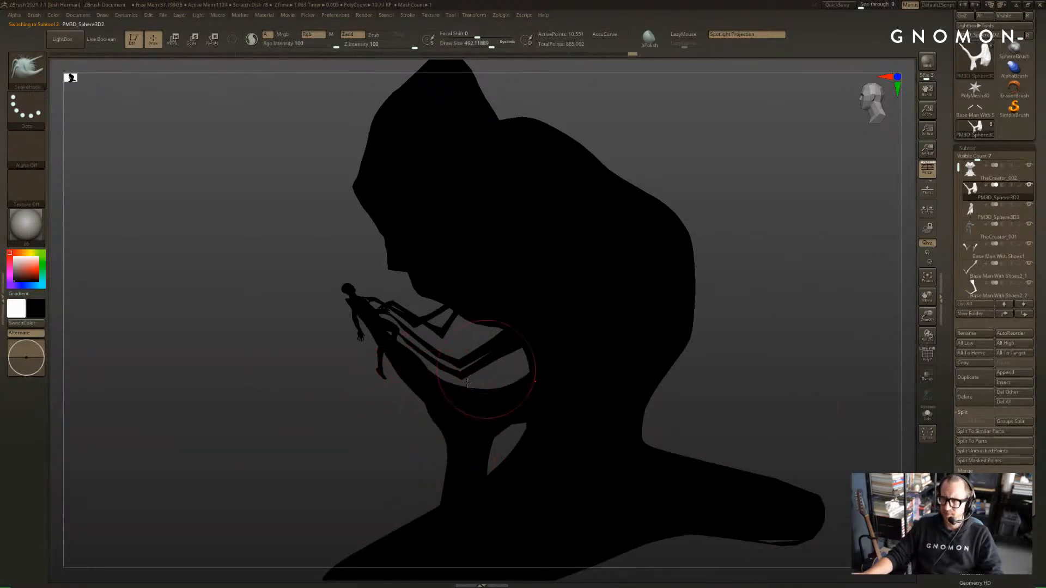
{"action": "key", "text": "alt+Tab"}
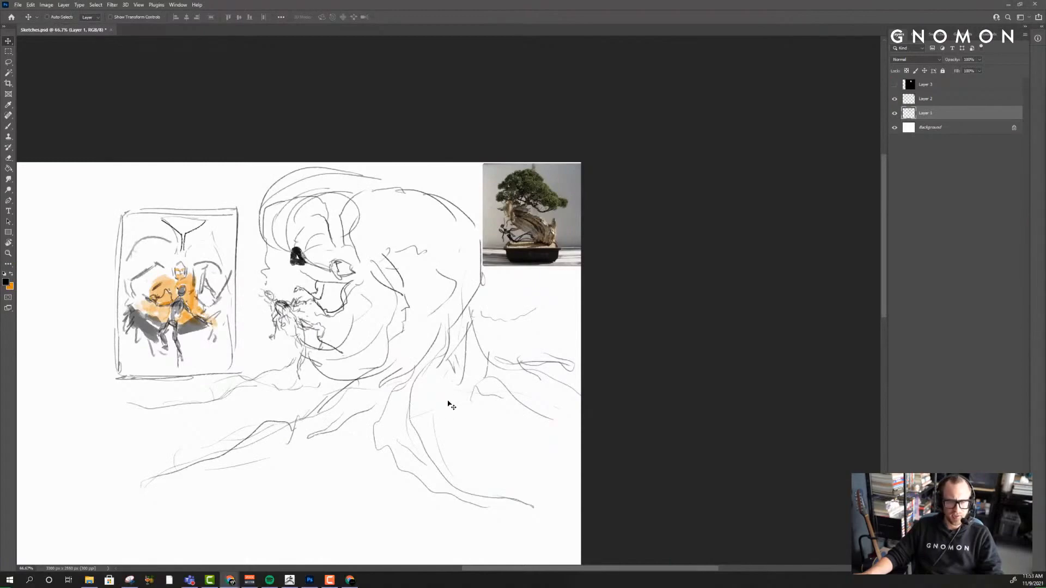
{"action": "key", "text": "alt+Tab"}
{"action": "mouse_move", "coordinate": [702, 369]}
{"action": "left_mouse_down"}
{"action": "mouse_move", "coordinate": [718, 367]}
{"action": "mouse_move", "coordinate": [702, 368]}
{"action": "left_mouse_up"}
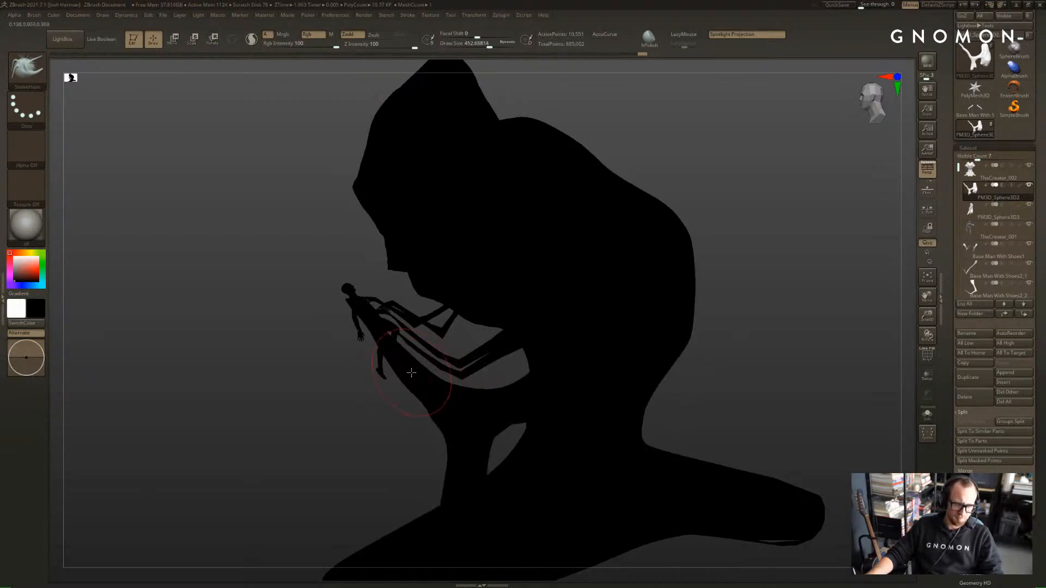
Restore the shaded display and adjust the arching upper edges of both roots below the figure with the SnakeHook brush
{"action": "key", "text": "v"}
{"action": "left_click", "coordinate": [409, 375], "text": "alt"}
{"action": "left_click_drag", "start_coordinate": [384, 396], "coordinate": [387, 399]}
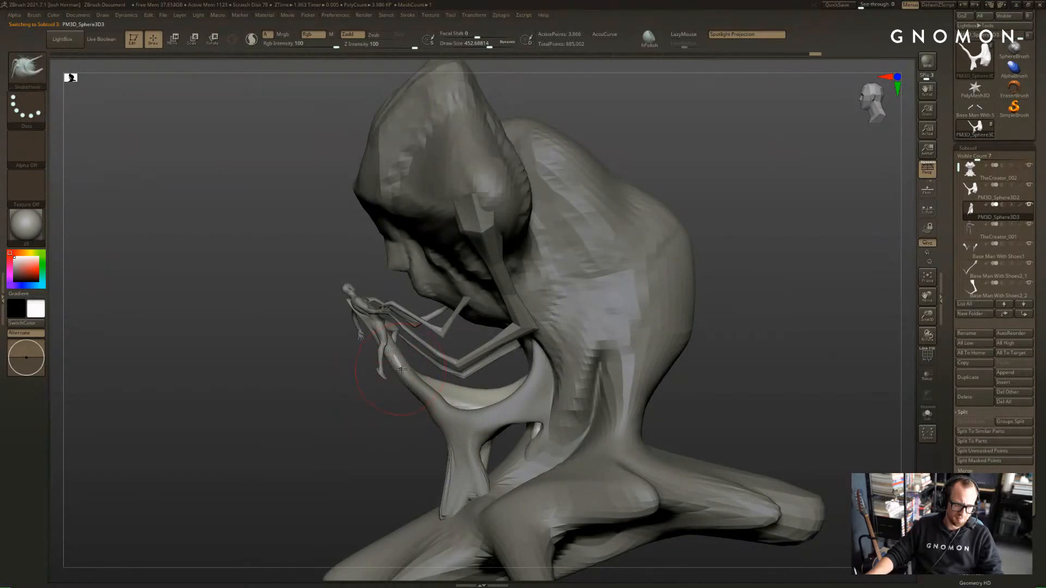
{"action": "key", "text": "bracketleft"}
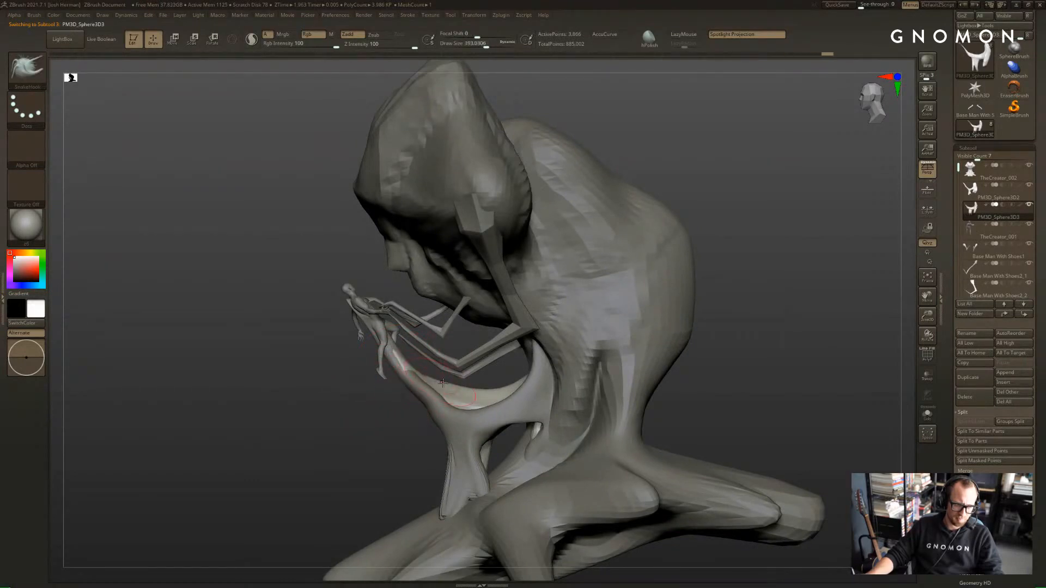
{"action": "key", "text": "bracketright"}
{"action": "key", "text": "bracketright"}
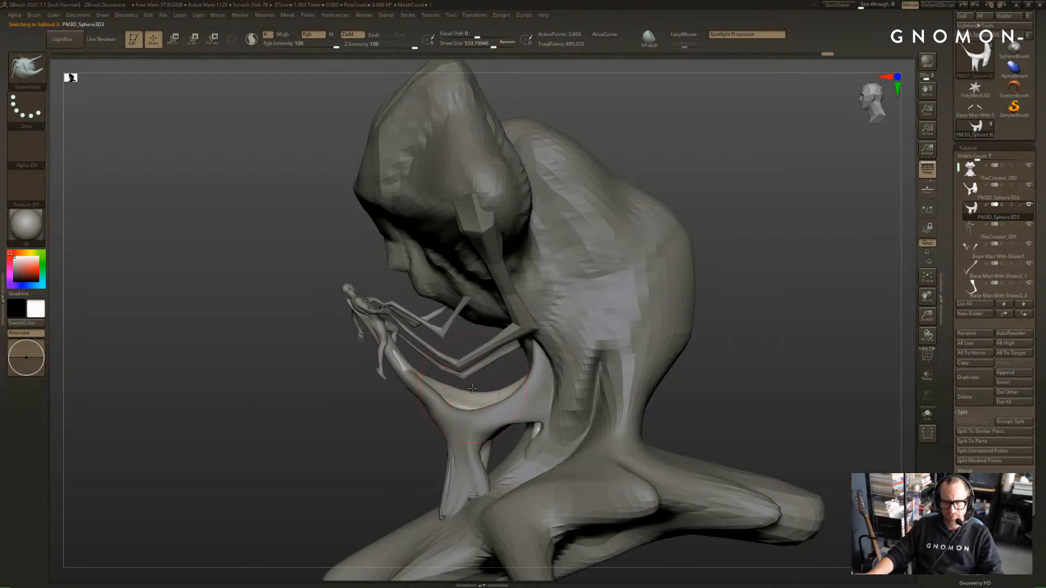
{"action": "left_click", "coordinate": [433, 405], "text": "alt"}
{"action": "left_click_drag", "start_coordinate": [363, 404], "coordinate": [440, 423]}
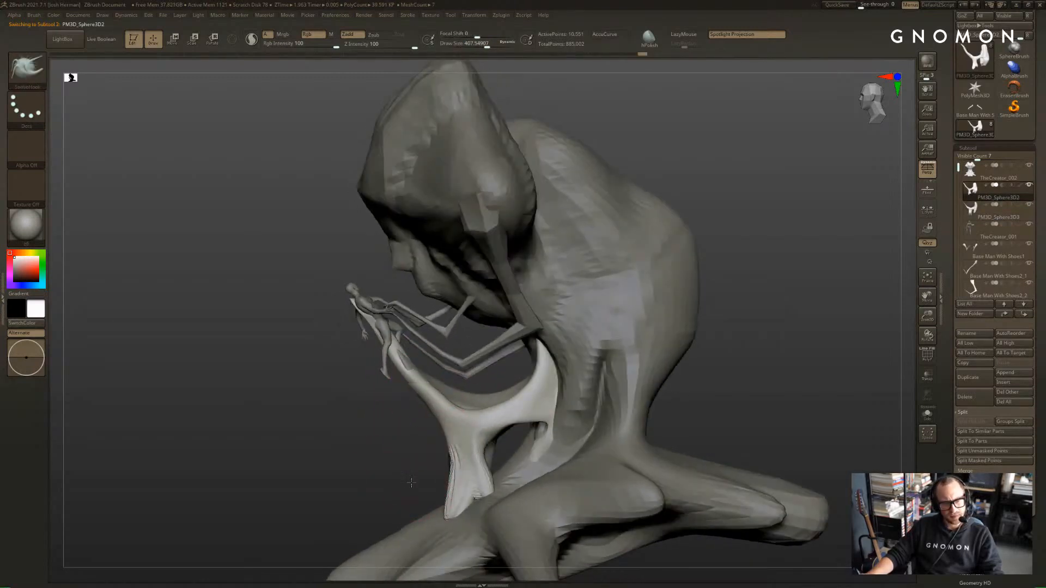
Pull a small spur from the back of the front root's leg toward the creature's knee with SnakeHook and smooth it
{"action": "left_click_drag", "start_coordinate": [412, 483], "coordinate": [430, 523]}
{"action": "key", "text": "bracketleft"}
{"action": "key", "text": "bracketleft"}
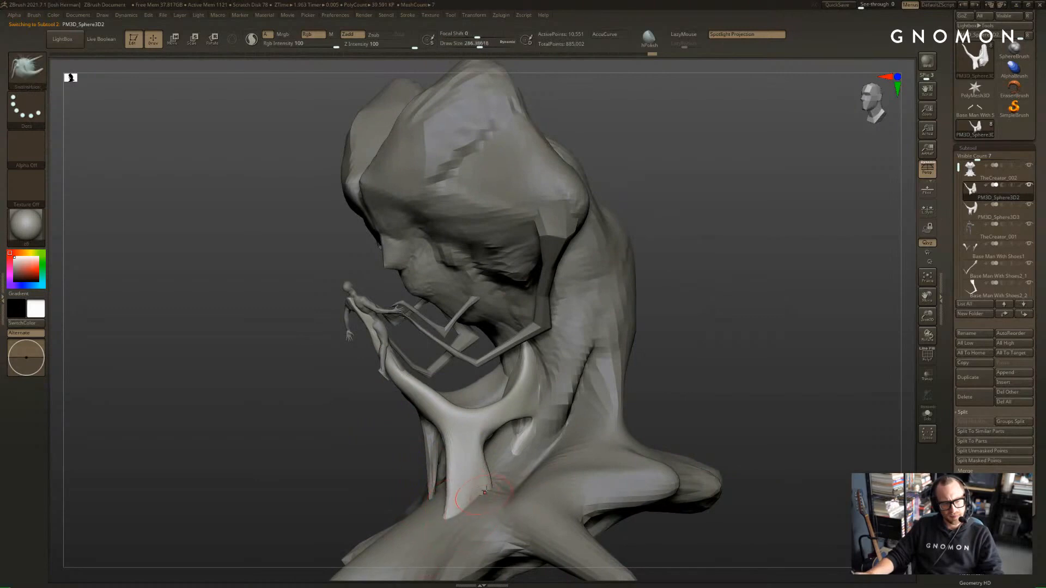
{"action": "left_click_drag", "start_coordinate": [485, 447], "coordinate": [486, 432]}
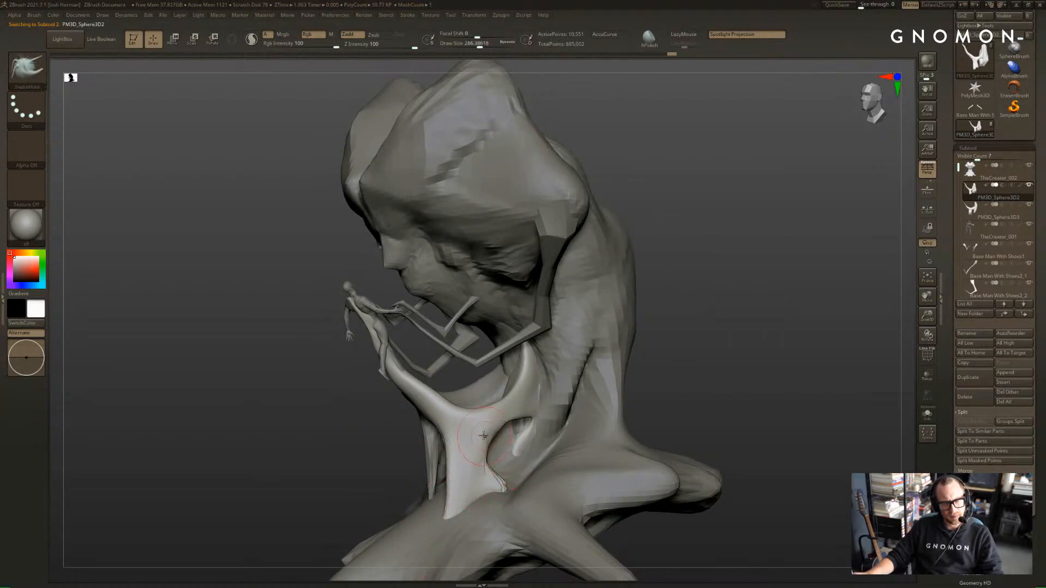
{"action": "left_click_drag", "start_coordinate": [705, 385], "coordinate": [733, 389]}
{"action": "left_click_drag", "start_coordinate": [473, 423], "coordinate": [484, 472], "text": "shift"}
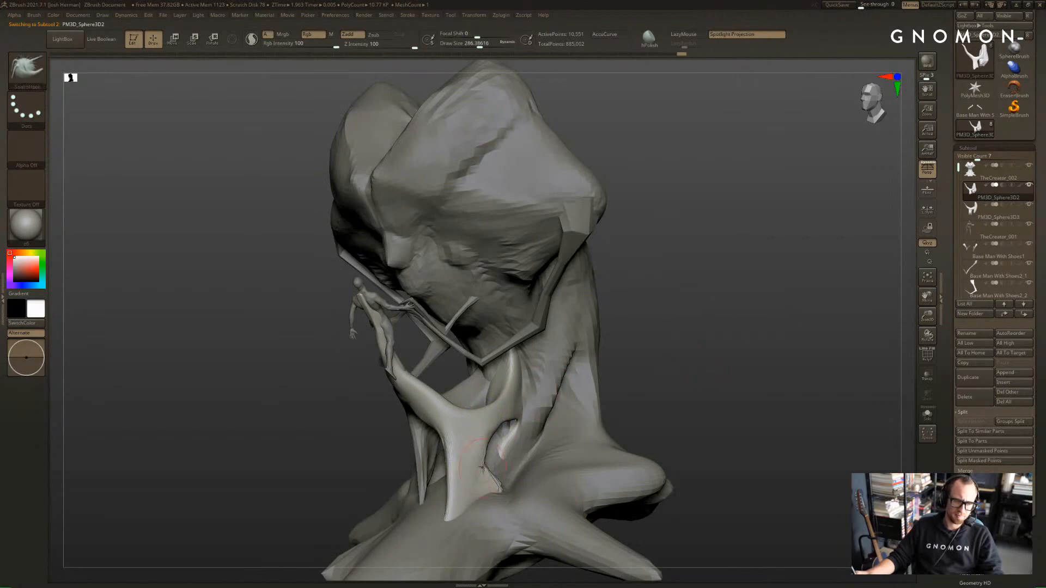
{"action": "left_click_drag", "start_coordinate": [640, 371], "coordinate": [675, 376]}
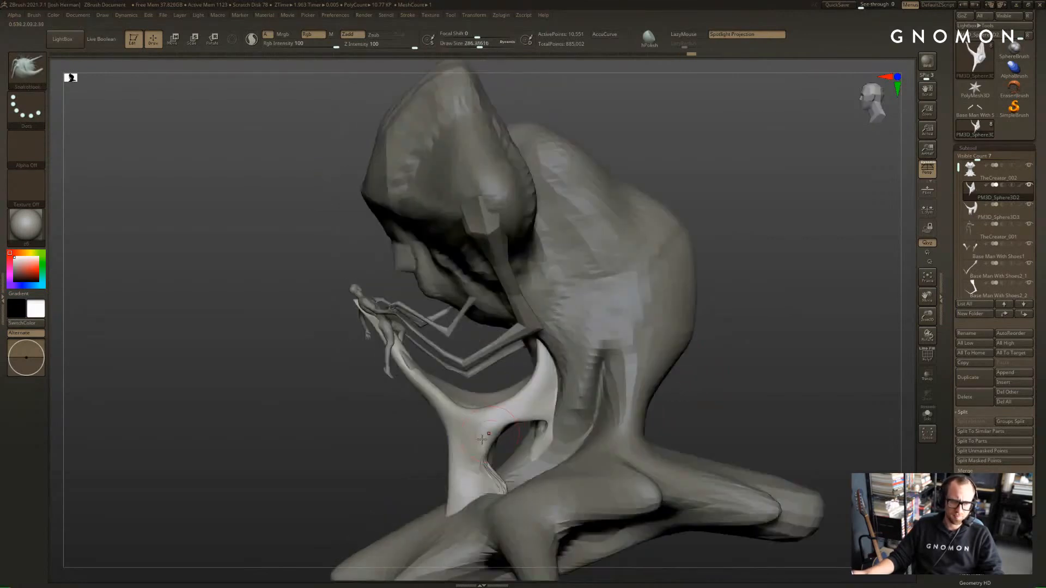
Inspect the front root in isolation and push the front edge of its leg inward with the Move brush
{"action": "left_click", "coordinate": [404, 443]}
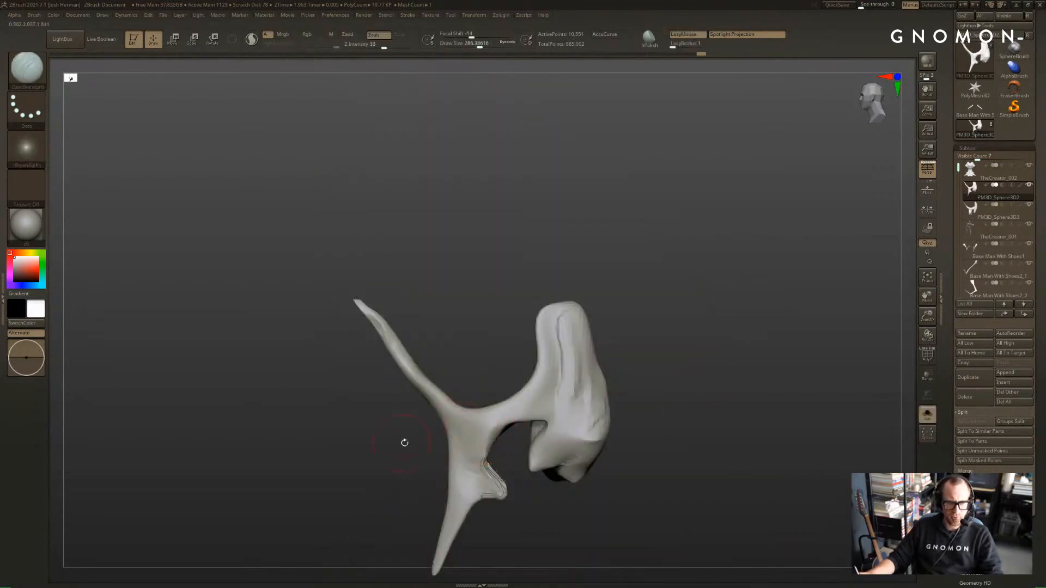
{"action": "left_click_drag", "start_coordinate": [424, 436], "coordinate": [436, 430]}
{"action": "key", "text": "v"}
{"action": "key", "text": "v"}
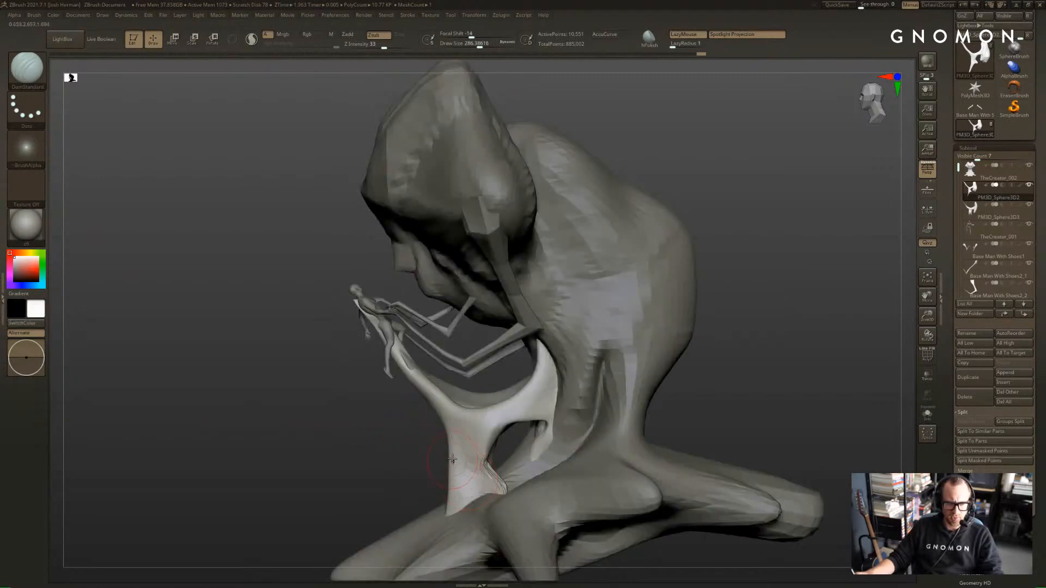
{"action": "key", "text": "b"}
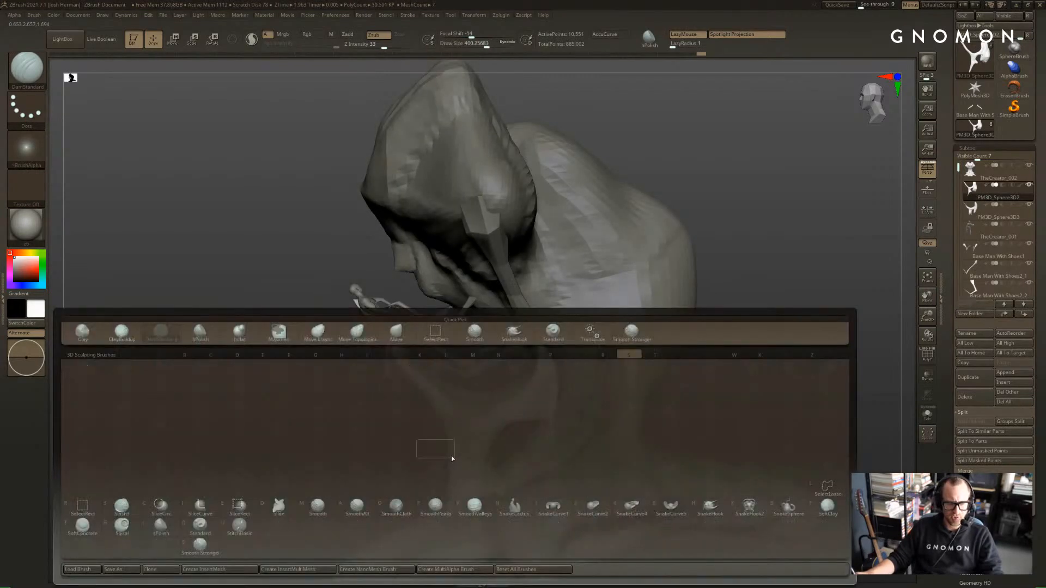
{"action": "key", "text": "h"}
{"action": "key", "text": "s"}
{"action": "key", "text": "b"}
{"action": "key", "text": "m"}
{"action": "key", "text": "v"}
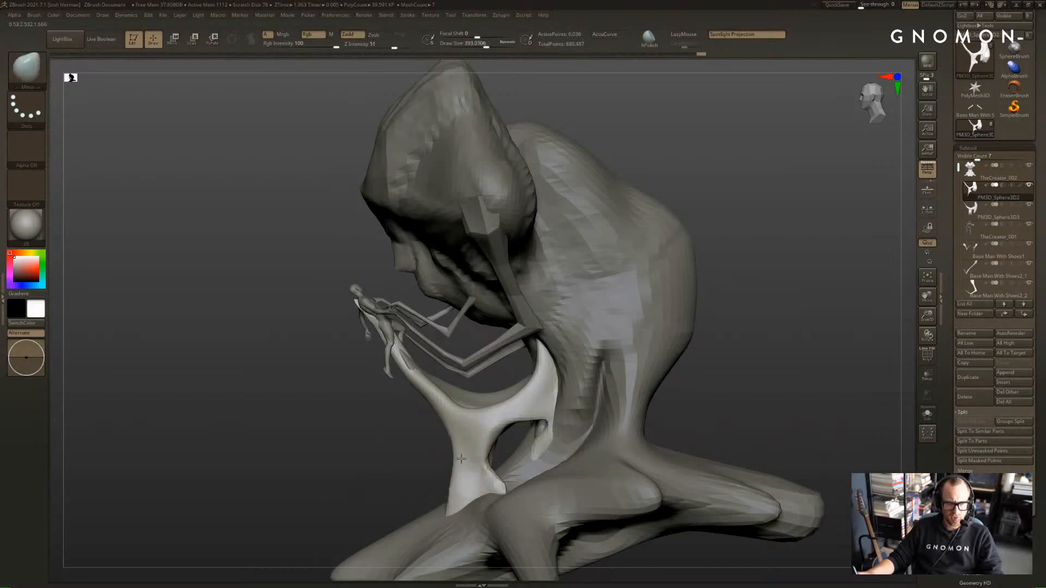
Pull the foot of the front root forward along the creature's base with the SnakeHook brush
{"action": "key", "text": "b"}
{"action": "key", "text": "s"}
{"action": "key", "text": "h"}
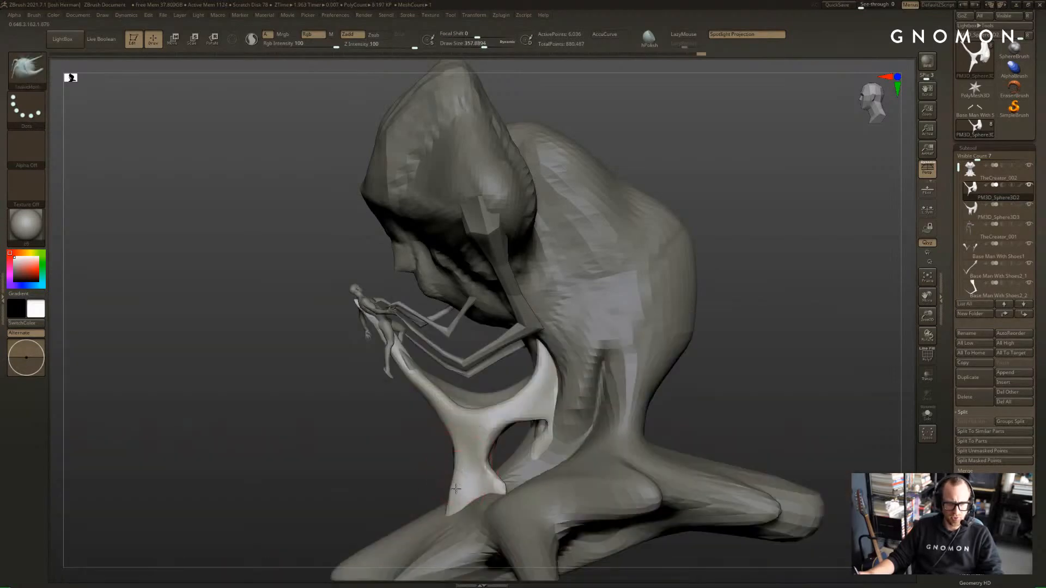
{"action": "key", "text": "s"}
{"action": "left_click", "coordinate": [505, 492]}
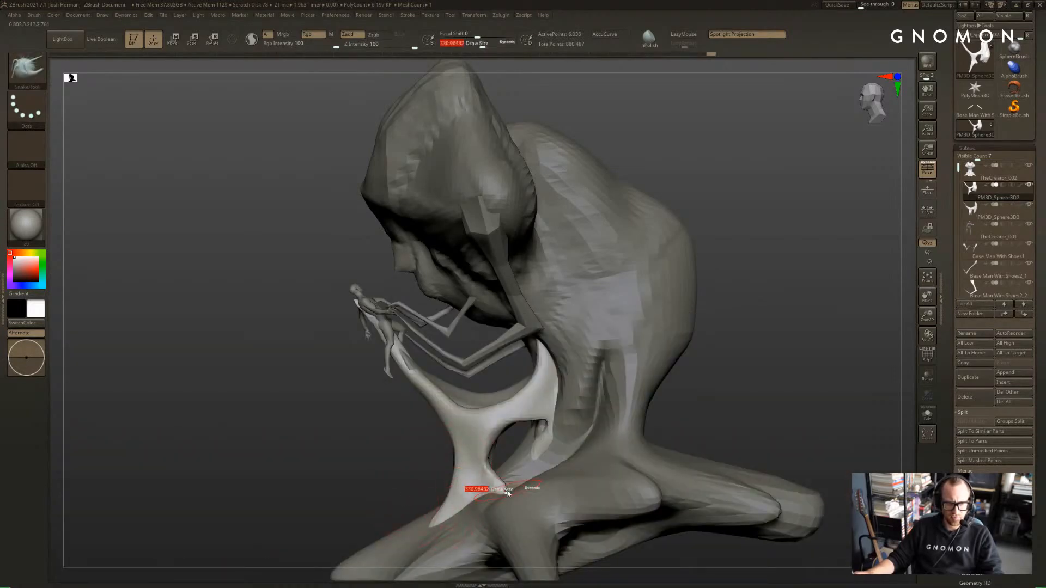
{"action": "mouse_move", "coordinate": [398, 479]}
{"action": "left_mouse_down"}
{"action": "mouse_move", "coordinate": [512, 469]}
{"action": "mouse_move", "coordinate": [485, 466]}
{"action": "left_mouse_up"}
Select the neighbouring root and thicken its thin lower strand with the Inflate brush
{"action": "left_click", "coordinate": [424, 479], "text": "alt"}
{"action": "mouse_move", "coordinate": [417, 508]}
{"action": "left_mouse_down"}
{"action": "mouse_move", "coordinate": [491, 531]}
{"action": "mouse_move", "coordinate": [482, 512]}
{"action": "left_mouse_up"}
{"action": "left_click_drag", "start_coordinate": [592, 493], "coordinate": [480, 488]}
{"action": "left_click_drag", "start_coordinate": [571, 462], "coordinate": [526, 464], "text": "shift"}
{"action": "key", "text": "b"}
{"action": "key", "text": "i"}
{"action": "key", "text": "n"}
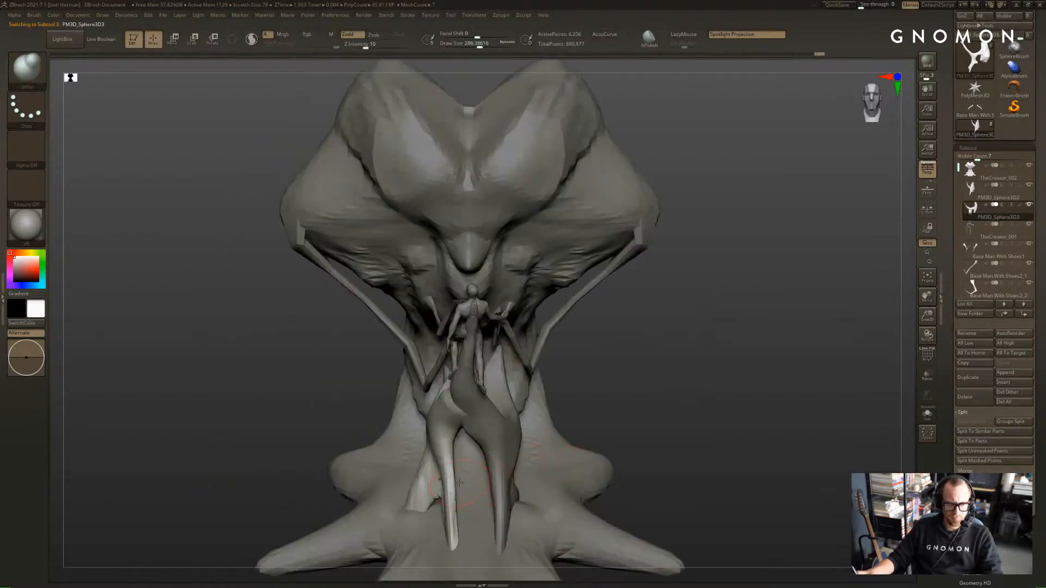
{"action": "key", "text": "s"}
{"action": "left_click_drag", "start_coordinate": [452, 484], "coordinate": [459, 484]}
Flare the neighbouring root's lower end outward onto the creature's base with the SnakeHook brush
{"action": "left_click_drag", "start_coordinate": [625, 460], "coordinate": [572, 458]}
{"action": "left_click_drag", "start_coordinate": [572, 458], "coordinate": [578, 376], "text": "alt"}
{"action": "mouse_move", "coordinate": [457, 387]}
{"action": "left_mouse_down"}
{"action": "mouse_move", "coordinate": [457, 419]}
{"action": "mouse_move", "coordinate": [456, 407]}
{"action": "mouse_move", "coordinate": [485, 437]}
{"action": "mouse_move", "coordinate": [470, 421]}
{"action": "left_mouse_up"}
{"action": "key", "text": "b"}
{"action": "key", "text": "s"}
{"action": "key", "text": "h"}
{"action": "key", "text": "s"}
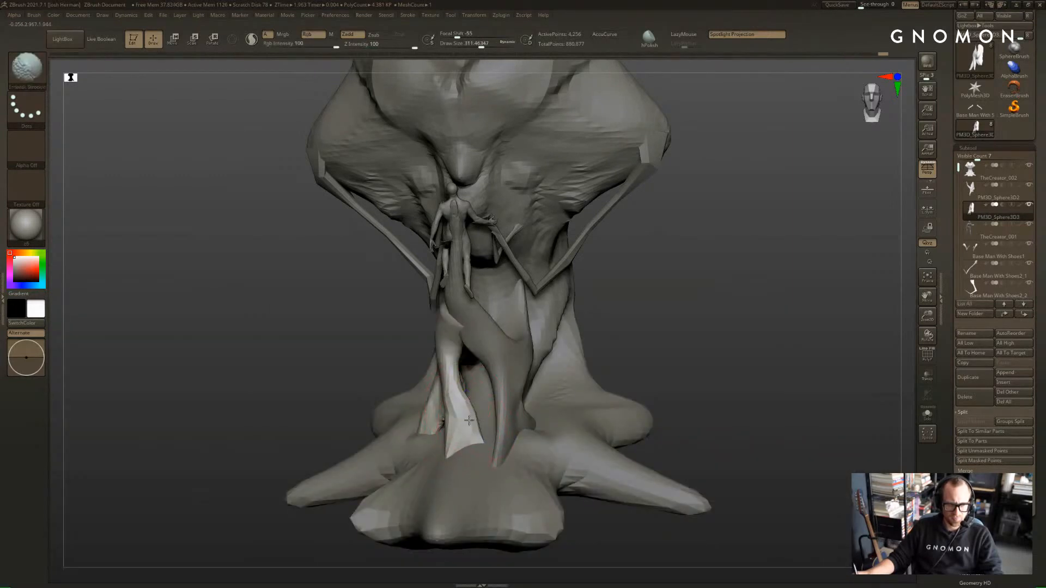
Make the creature's main body the active subtool and frame its nose and brow
{"action": "left_click_drag", "start_coordinate": [653, 408], "coordinate": [695, 408]}
{"action": "mouse_move", "coordinate": [668, 294]}
{"action": "left_mouse_down", "text": "alt"}
{"action": "mouse_move", "coordinate": [691, 432]}
{"action": "mouse_move", "coordinate": [731, 416]}
{"action": "mouse_move", "coordinate": [736, 393]}
{"action": "mouse_move", "coordinate": [729, 419]}
{"action": "left_mouse_up", "text": "alt"}
{"action": "key", "text": "s"}
{"action": "mouse_move", "coordinate": [773, 448]}
{"action": "left_mouse_down", "text": "alt"}
{"action": "mouse_move", "coordinate": [787, 410]}
{"action": "mouse_move", "coordinate": [572, 333]}
{"action": "mouse_move", "coordinate": [591, 305]}
{"action": "left_mouse_up", "text": "alt"}
{"action": "left_click", "coordinate": [621, 294], "text": "alt"}
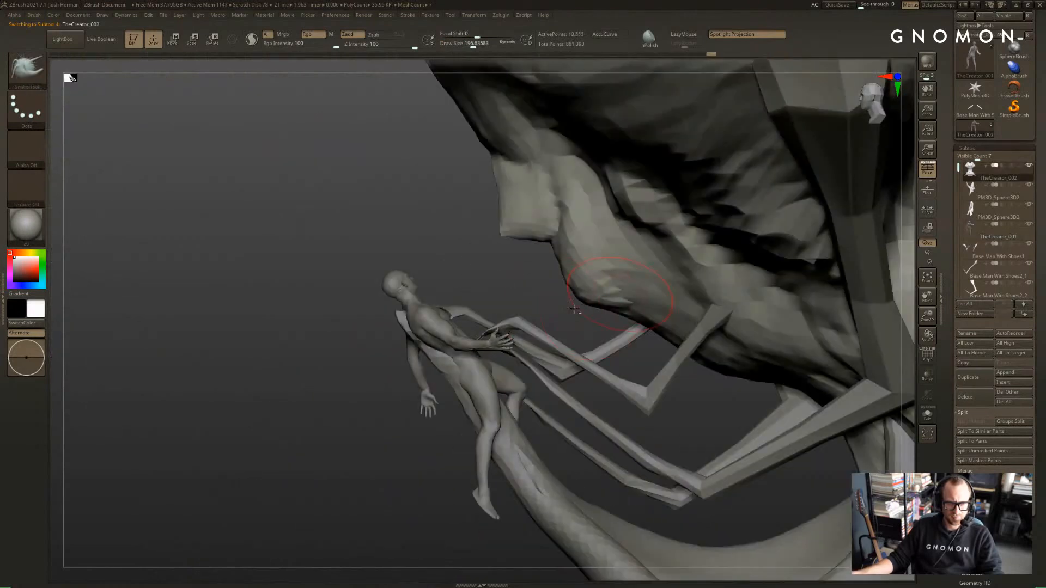
{"action": "mouse_move", "coordinate": [512, 294]}
{"action": "left_mouse_down", "text": "alt"}
{"action": "mouse_move", "coordinate": [514, 322]}
{"action": "mouse_move", "coordinate": [496, 329]}
{"action": "mouse_move", "coordinate": [483, 223]}
{"action": "left_mouse_up", "text": "alt"}
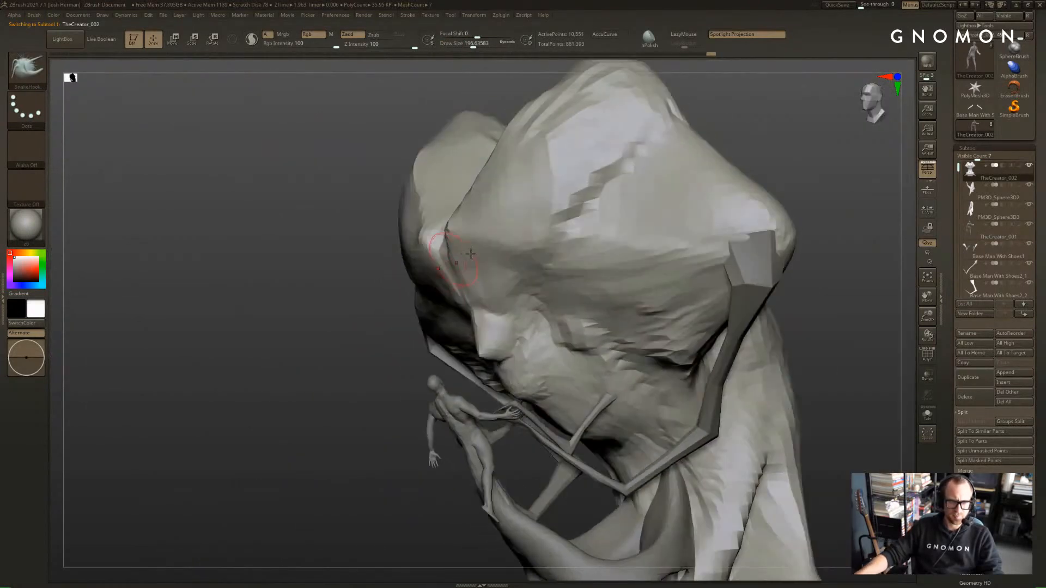
Define the top edge of the creature's nose where it meets the brow with the DamStandard brush
{"action": "key", "text": "b"}
{"action": "key", "text": "c"}
{"action": "key", "text": "b"}
{"action": "key", "text": "b"}
{"action": "key", "text": "d"}
{"action": "key", "text": "s"}
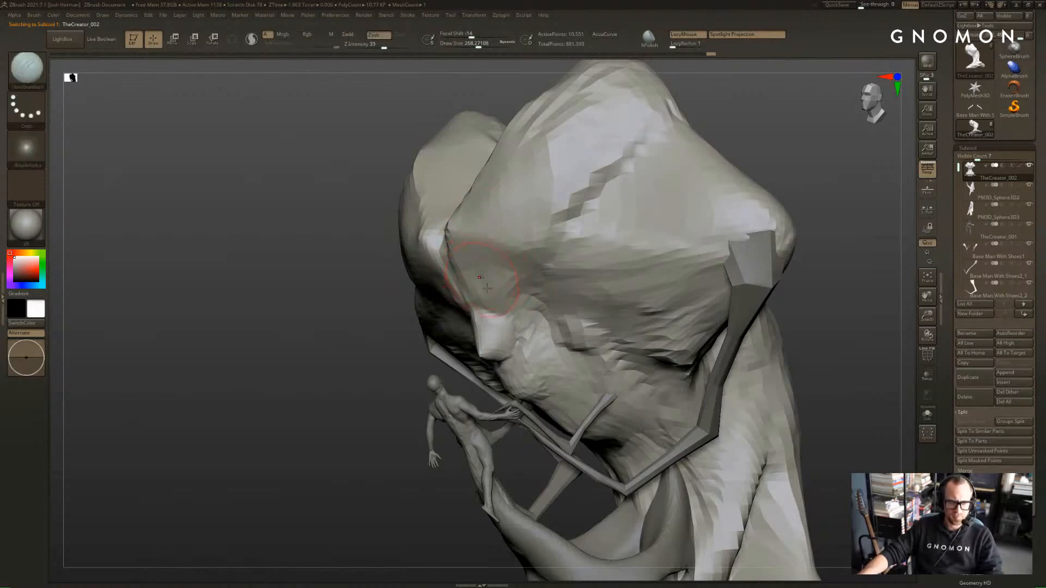
{"action": "key", "text": "s"}
{"action": "left_click_drag", "start_coordinate": [376, 318], "coordinate": [475, 309]}
{"action": "mouse_move", "coordinate": [474, 310]}
{"action": "left_mouse_down"}
{"action": "mouse_move", "coordinate": [518, 313]}
{"action": "mouse_move", "coordinate": [828, 234]}
{"action": "mouse_move", "coordinate": [773, 252]}
{"action": "left_mouse_up"}
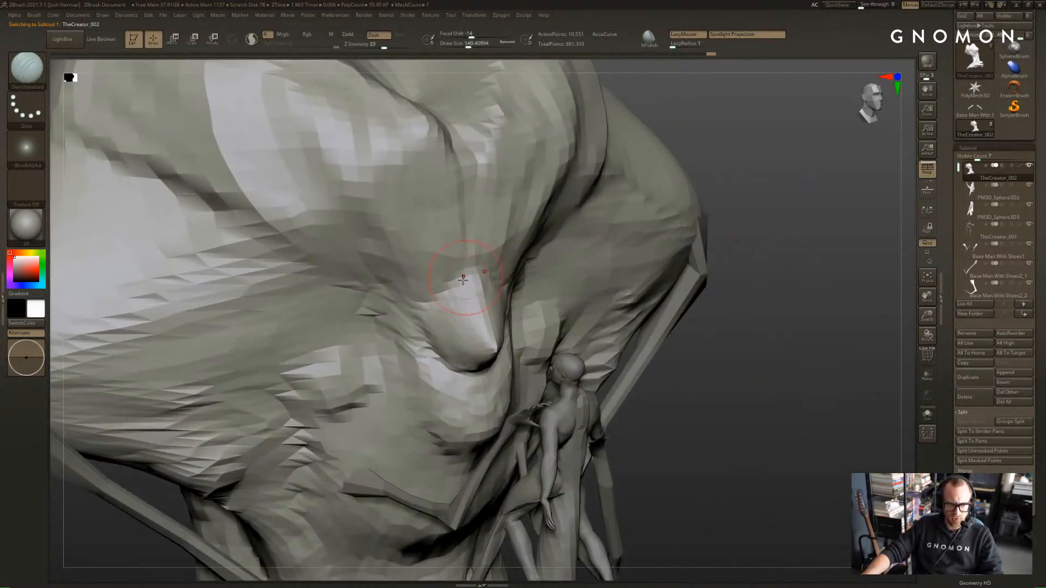
{"action": "left_click_drag", "start_coordinate": [464, 280], "coordinate": [431, 296], "text": "shift"}
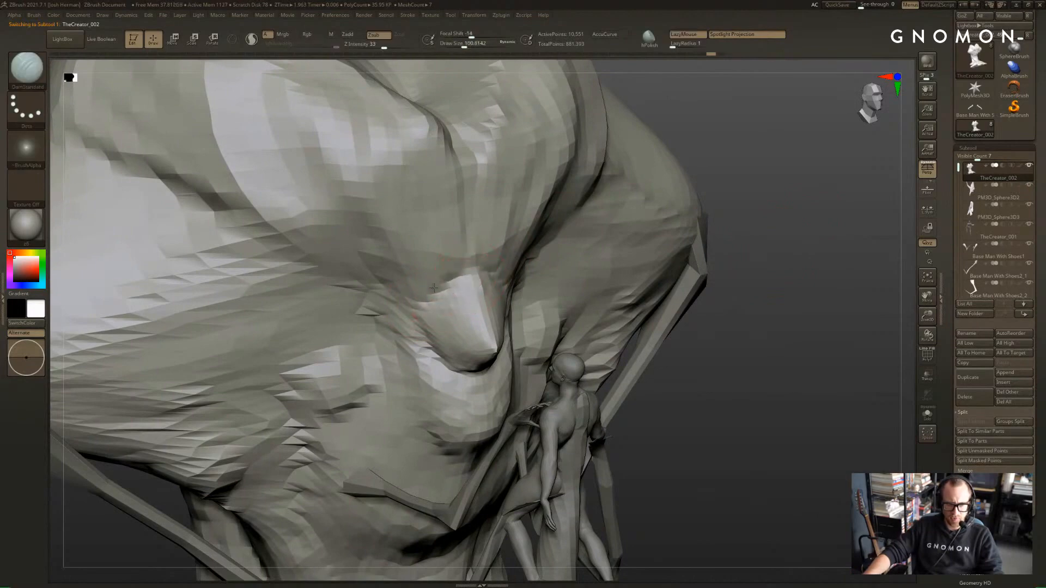
Sharpen the nose's bridge and underside with a smaller brush and smooth the cheek wrinkles beside it
{"action": "left_click_drag", "start_coordinate": [757, 360], "coordinate": [490, 349]}
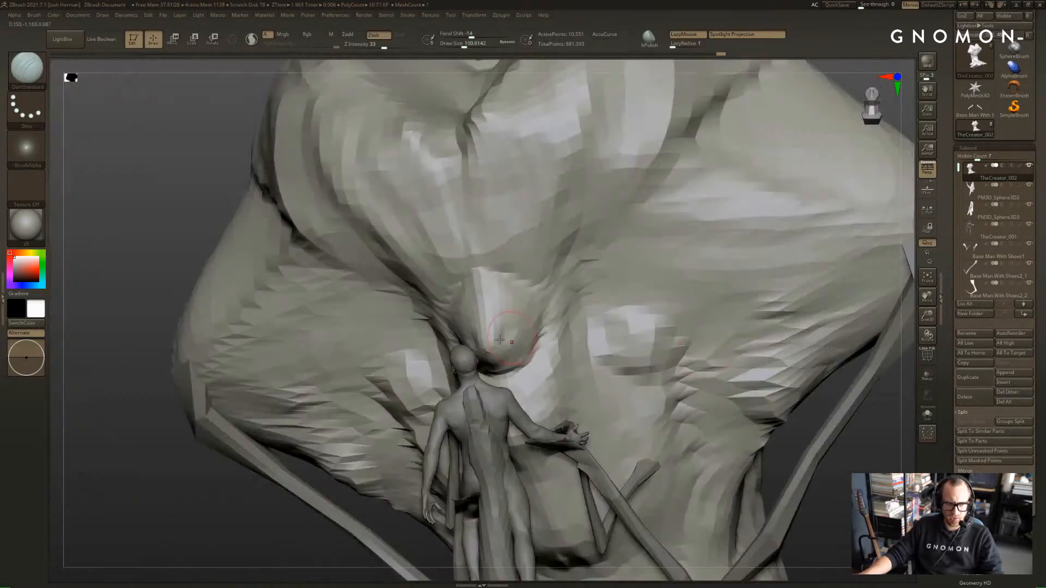
{"action": "key", "text": "bracketleft"}
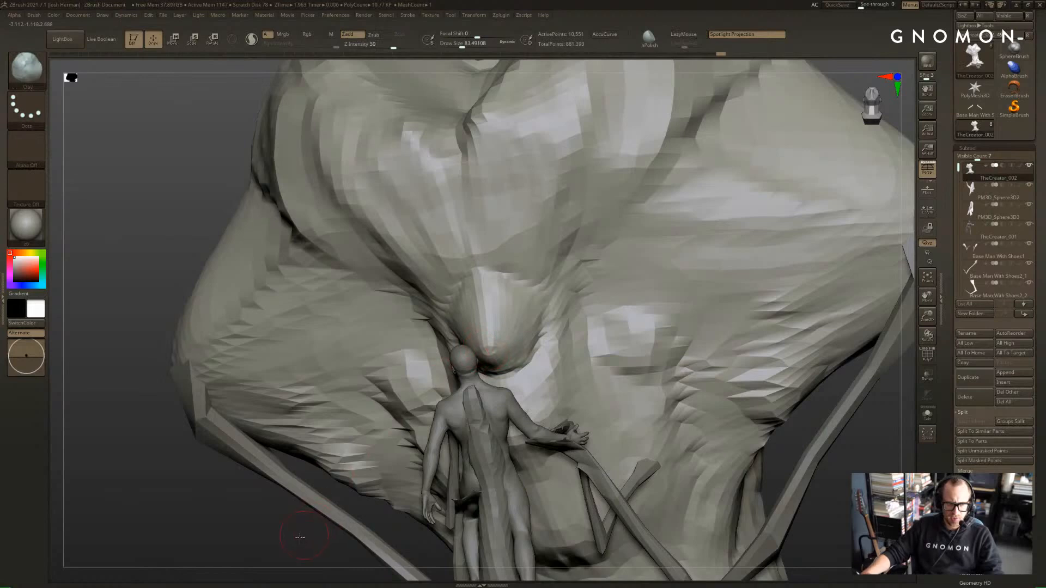
{"action": "right_click_drag", "start_coordinate": [487, 352], "coordinate": [492, 352]}
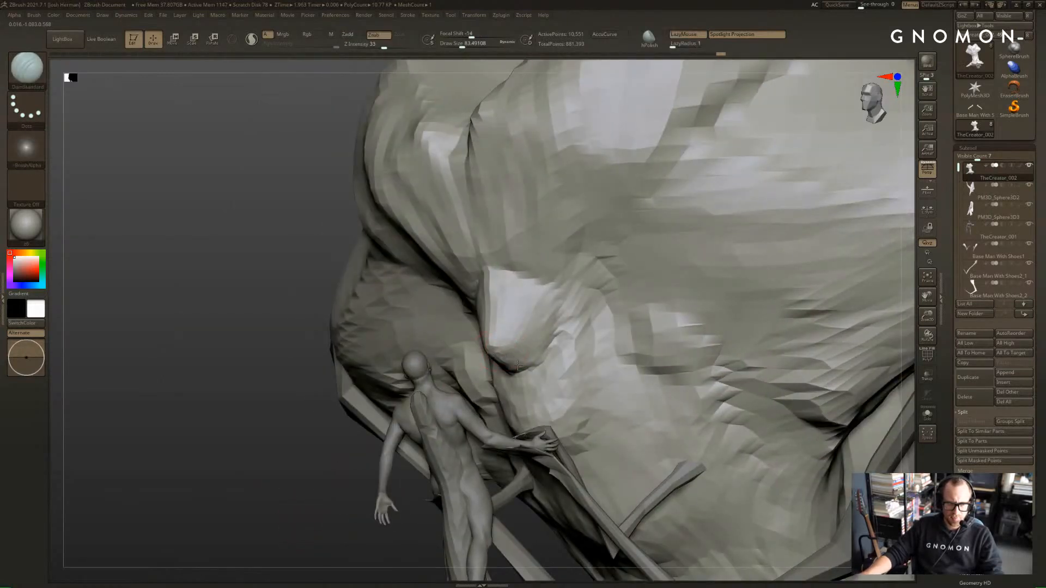
{"action": "key", "text": "bracketleft"}
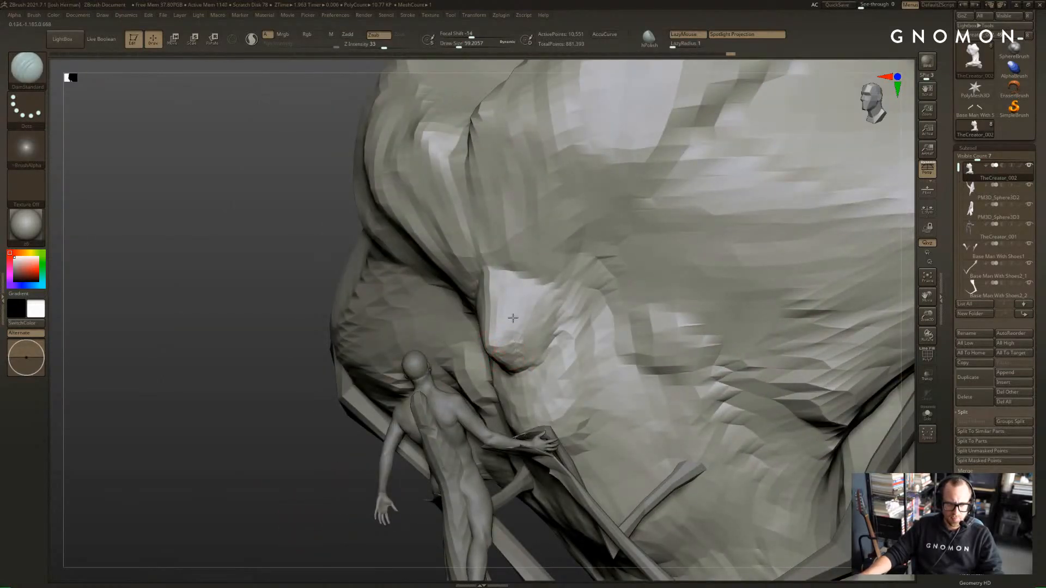
{"action": "left_click_drag", "start_coordinate": [899, 387], "coordinate": [774, 354], "text": "shift"}
{"action": "left_click_drag", "start_coordinate": [907, 327], "coordinate": [827, 309], "text": "shift"}
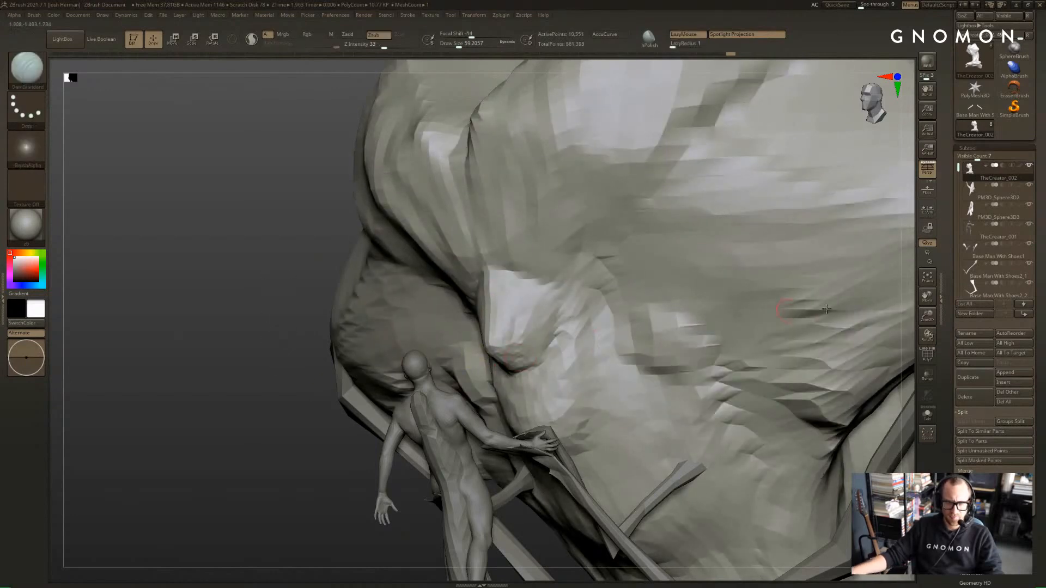
Remesh the creature's body with DynaMesh at a resolution of 64 and compare it with the previous mesh
{"action": "left_click_drag", "start_coordinate": [949, 361], "coordinate": [948, 109]}
{"action": "left_click", "coordinate": [972, 277]}
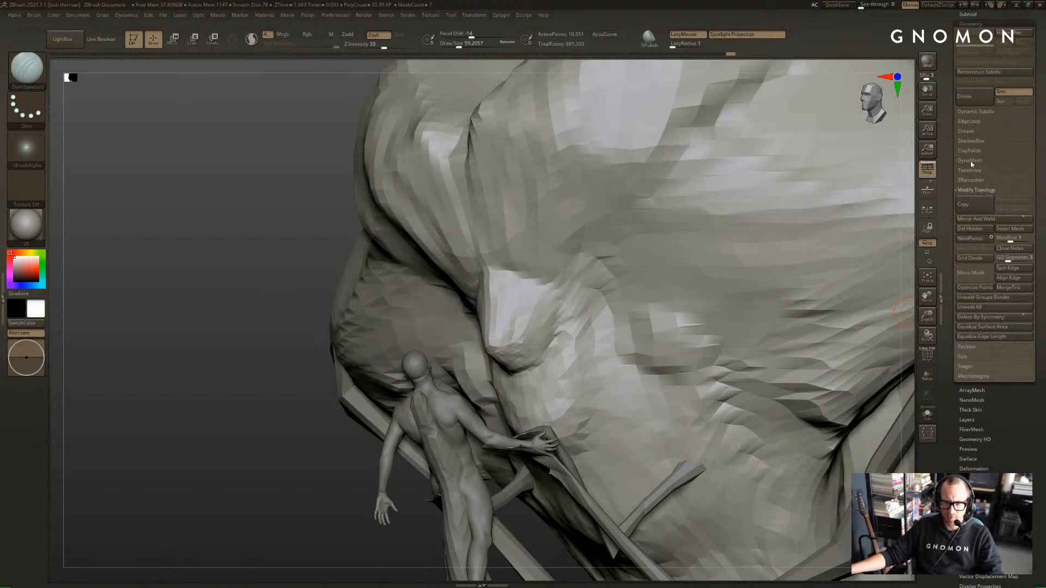
{"action": "left_click", "coordinate": [970, 161]}
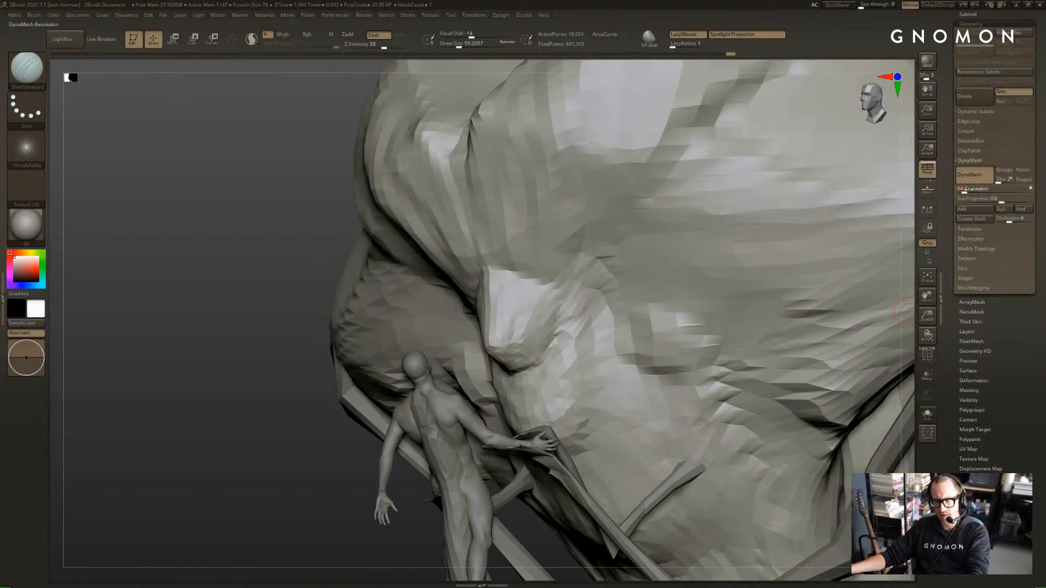
{"action": "key", "text": "Return"}
{"action": "left_click_drag", "start_coordinate": [311, 224], "coordinate": [282, 198]}
{"action": "left_click_drag", "start_coordinate": [282, 198], "coordinate": [224, 327], "text": "ctrl"}
{"action": "left_click_drag", "start_coordinate": [196, 424], "coordinate": [469, 381]}
{"action": "key", "text": "ctrl+z"}
{"action": "key", "text": "ctrl+shift+z"}
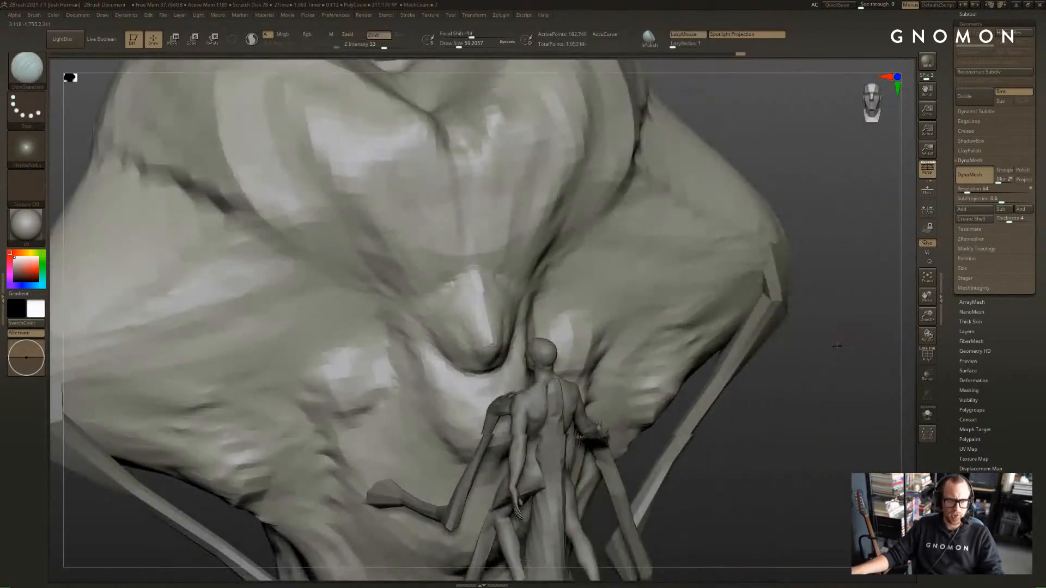
Deepen the crease beside and beneath the nose with the DamStandard brush
{"action": "left_click_drag", "start_coordinate": [837, 345], "coordinate": [795, 195], "text": "alt"}
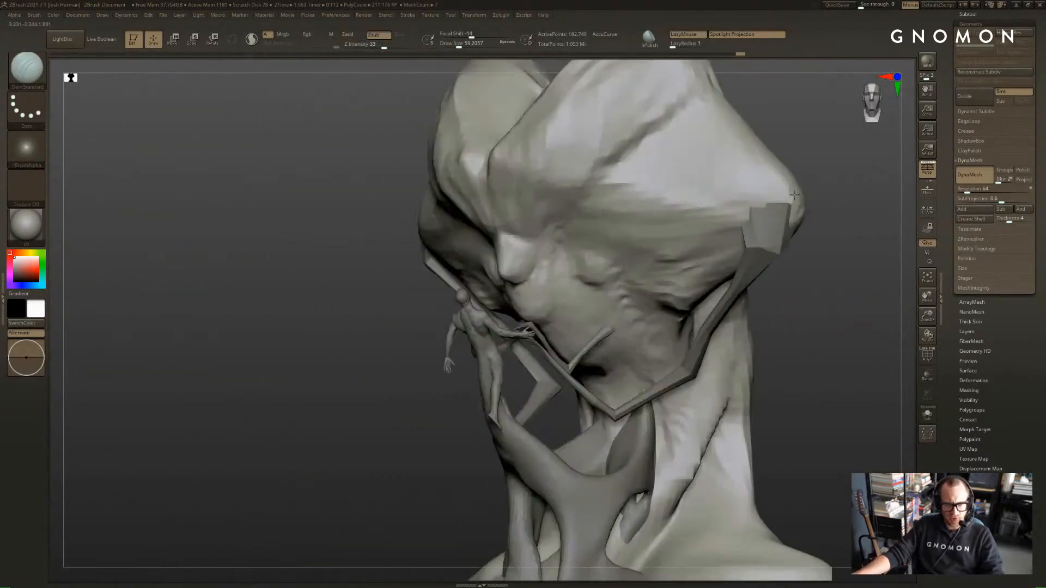
{"action": "key", "text": "s"}
{"action": "left_click_drag", "start_coordinate": [515, 239], "coordinate": [517, 239]}
{"action": "left_click_drag", "start_coordinate": [261, 345], "coordinate": [364, 345]}
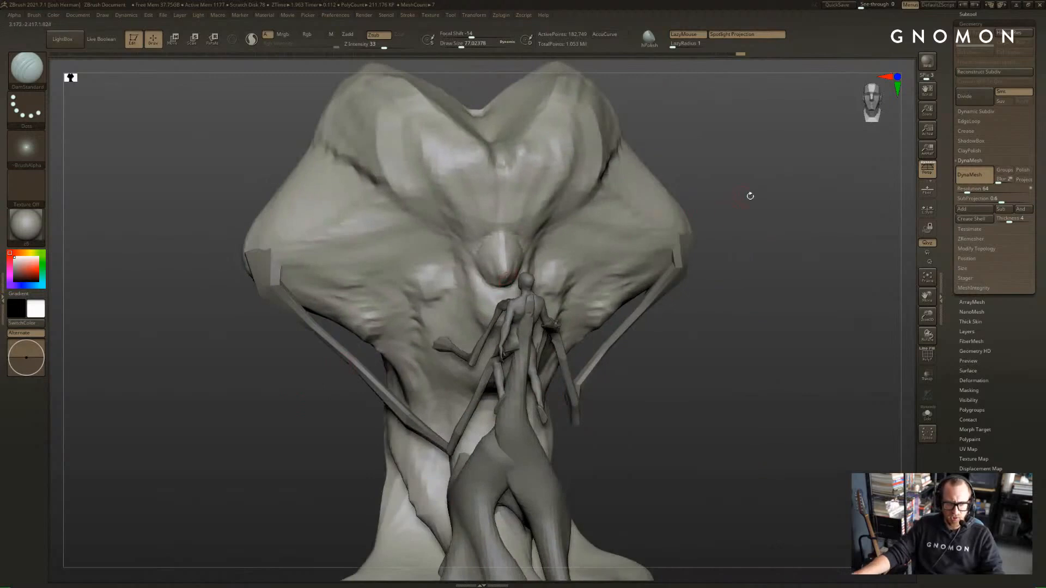
{"action": "mouse_move", "coordinate": [750, 196]}
{"action": "left_mouse_down"}
{"action": "mouse_move", "coordinate": [685, 240]}
{"action": "mouse_move", "coordinate": [682, 255]}
{"action": "mouse_move", "coordinate": [697, 221]}
{"action": "mouse_move", "coordinate": [719, 215]}
{"action": "mouse_move", "coordinate": [701, 217]}
{"action": "left_mouse_up"}
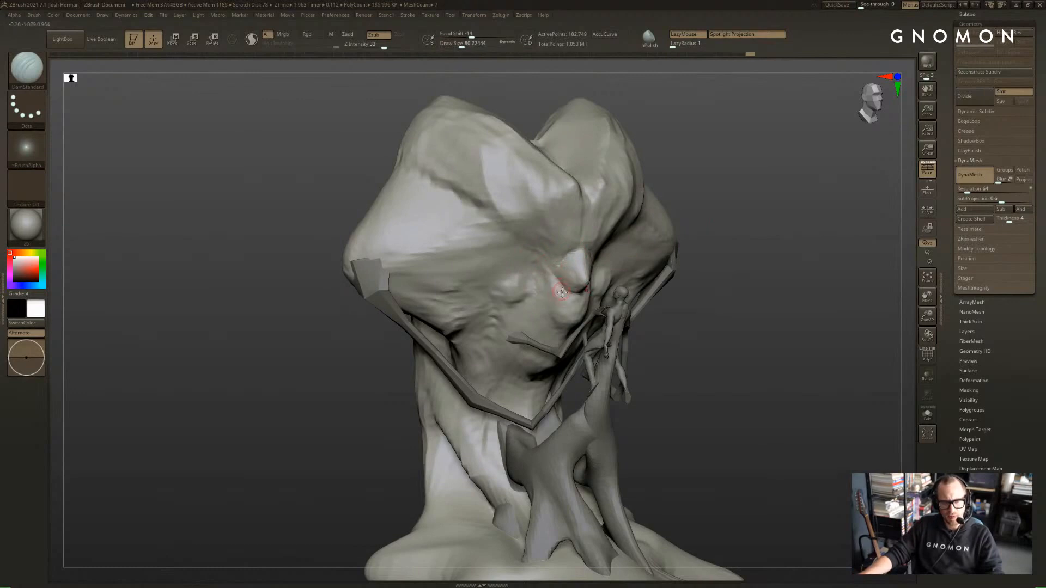
{"action": "key", "text": "s"}
{"action": "left_click_drag", "start_coordinate": [562, 314], "coordinate": [565, 314]}
Isolate the body and carve a central groove from under the nose down to the chin
{"action": "left_click", "coordinate": [703, 333]}
{"action": "left_click_drag", "start_coordinate": [715, 339], "coordinate": [657, 327]}
{"action": "key", "text": "s"}
{"action": "left_click_drag", "start_coordinate": [549, 299], "coordinate": [554, 299]}
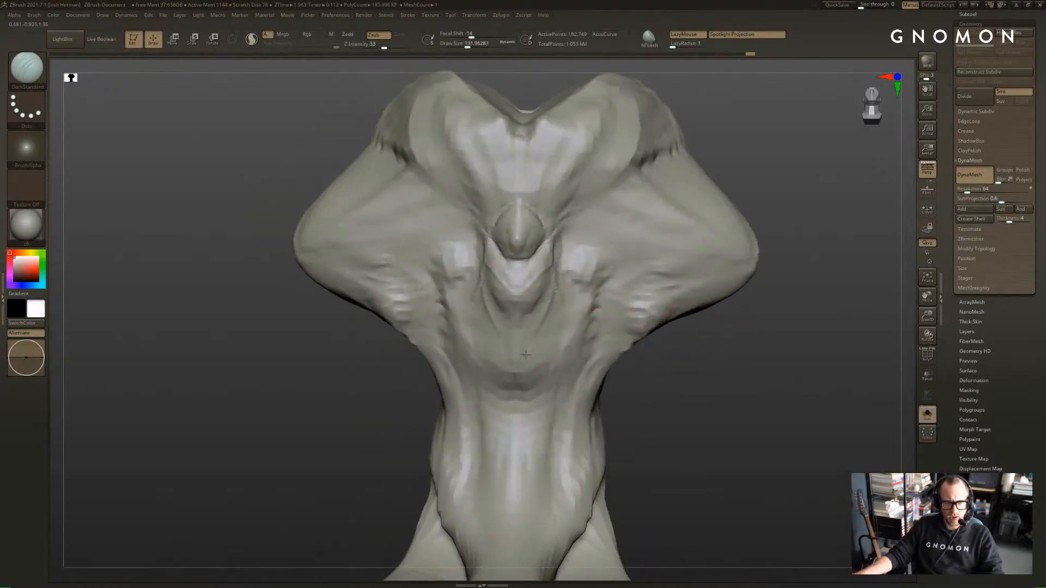
{"action": "mouse_move", "coordinate": [648, 359]}
{"action": "left_mouse_down"}
{"action": "mouse_move", "coordinate": [429, 388]}
{"action": "mouse_move", "coordinate": [521, 332]}
{"action": "left_mouse_up"}
{"action": "mouse_move", "coordinate": [646, 354]}
{"action": "left_mouse_down"}
{"action": "mouse_move", "coordinate": [741, 367]}
{"action": "mouse_move", "coordinate": [531, 322]}
{"action": "left_mouse_up"}
{"action": "left_click_drag", "start_coordinate": [502, 382], "coordinate": [496, 409]}
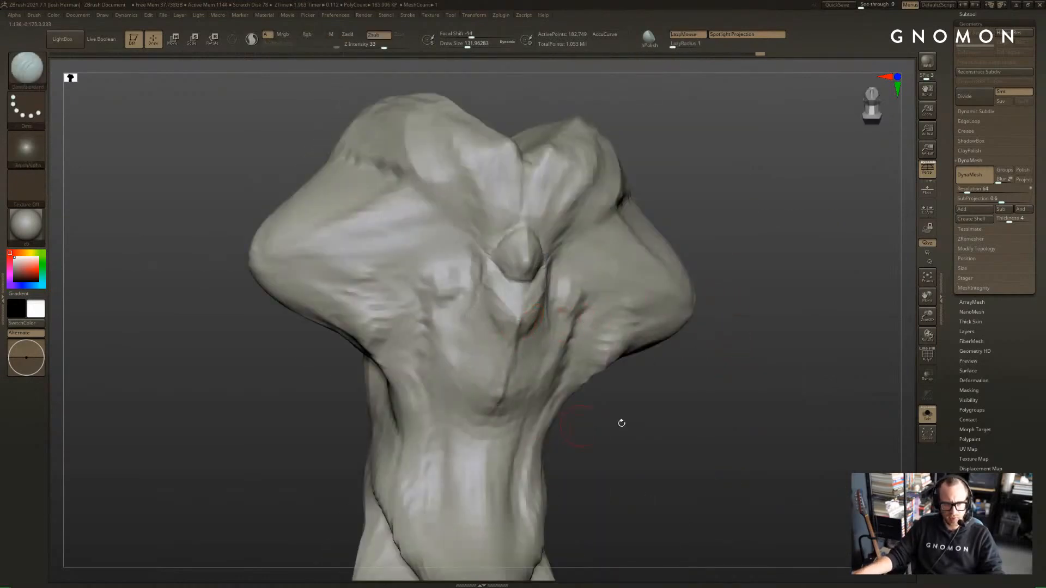
Carve long creases from the sides of the nose down past the mouth area on both sides
{"action": "left_click_drag", "start_coordinate": [622, 423], "coordinate": [544, 417]}
{"action": "left_click_drag", "start_coordinate": [545, 317], "coordinate": [548, 335]}
{"action": "left_click_drag", "start_coordinate": [562, 299], "coordinate": [536, 371]}
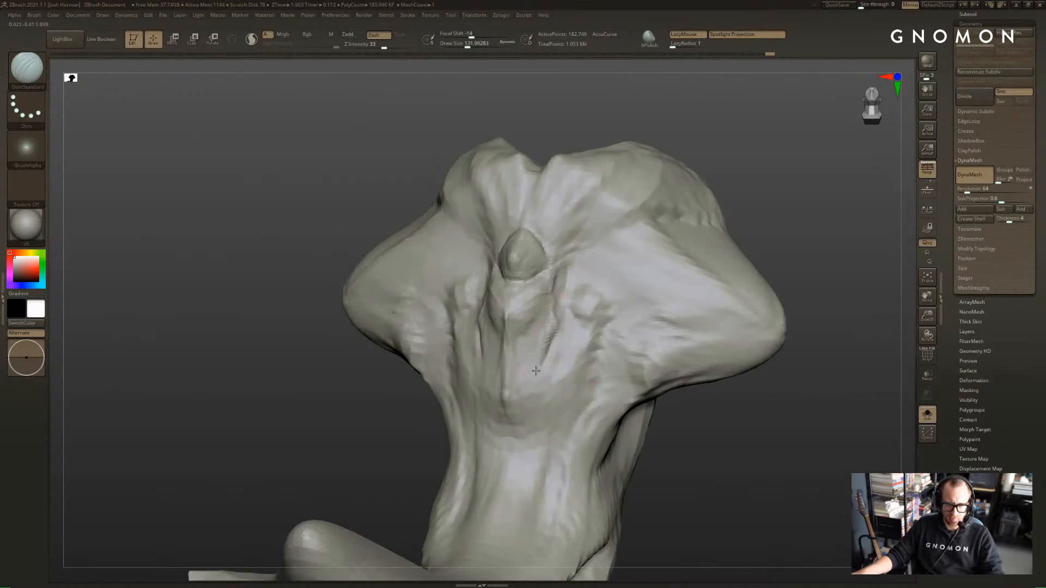
{"action": "left_click_drag", "start_coordinate": [567, 301], "coordinate": [696, 431]}
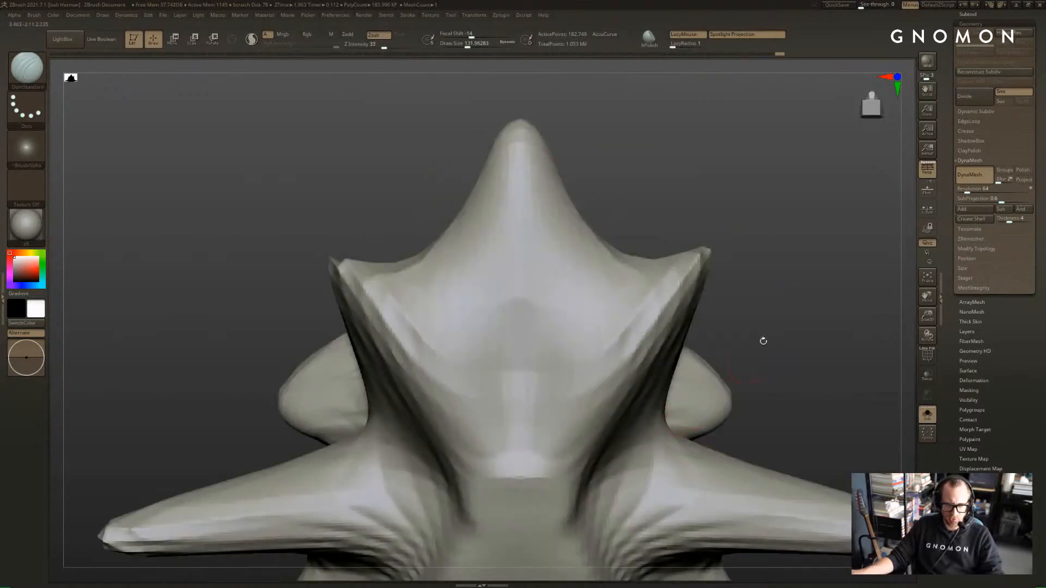
{"action": "mouse_move", "coordinate": [763, 341]}
{"action": "left_mouse_down"}
{"action": "mouse_move", "coordinate": [773, 212]}
{"action": "mouse_move", "coordinate": [492, 250]}
{"action": "left_mouse_up"}
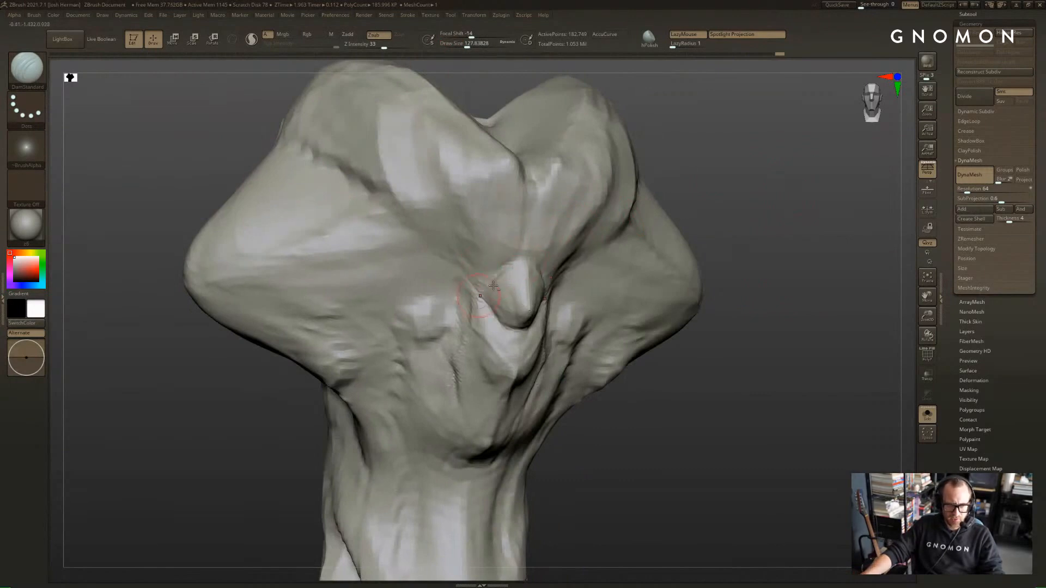
Work a rough rim around the upper edge of the nose with a small ClayBuildup brush
{"action": "key", "text": "b"}
{"action": "key", "text": "c"}
{"action": "key", "text": "b"}
{"action": "key", "text": "s"}
{"action": "mouse_move", "coordinate": [510, 267]}
{"action": "left_mouse_down"}
{"action": "mouse_move", "coordinate": [543, 275]}
{"action": "mouse_move", "coordinate": [508, 263]}
{"action": "mouse_move", "coordinate": [527, 261]}
{"action": "left_mouse_up"}
{"action": "key", "text": "s"}
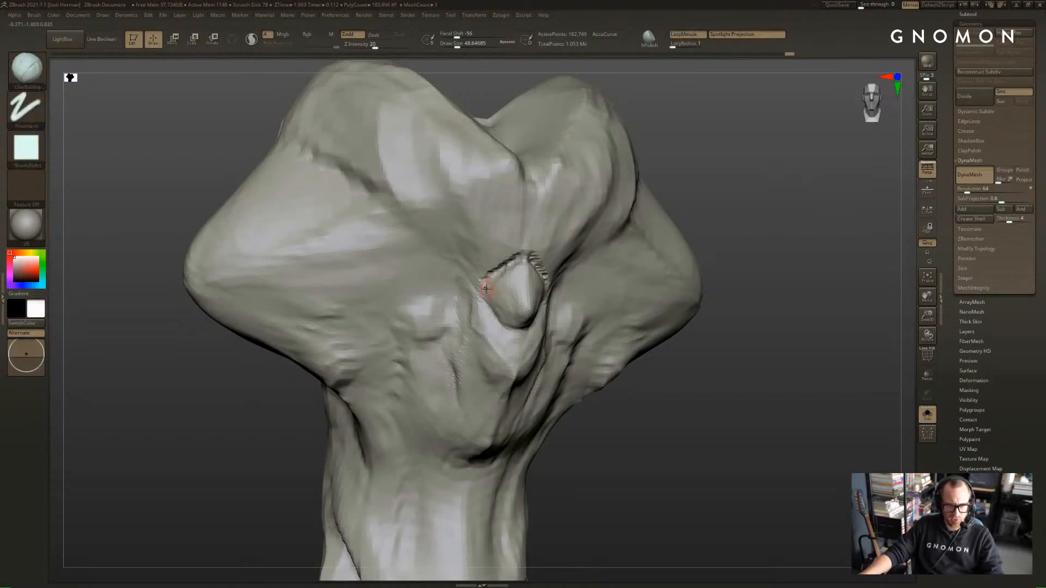
Set the DamStandard brush's Z Intensity to 50 and cut a deeper crease around the top of the nose
{"action": "key", "text": "b"}
{"action": "key", "text": "d"}
{"action": "key", "text": "s"}
{"action": "left_click_drag", "start_coordinate": [486, 290], "coordinate": [484, 284]}
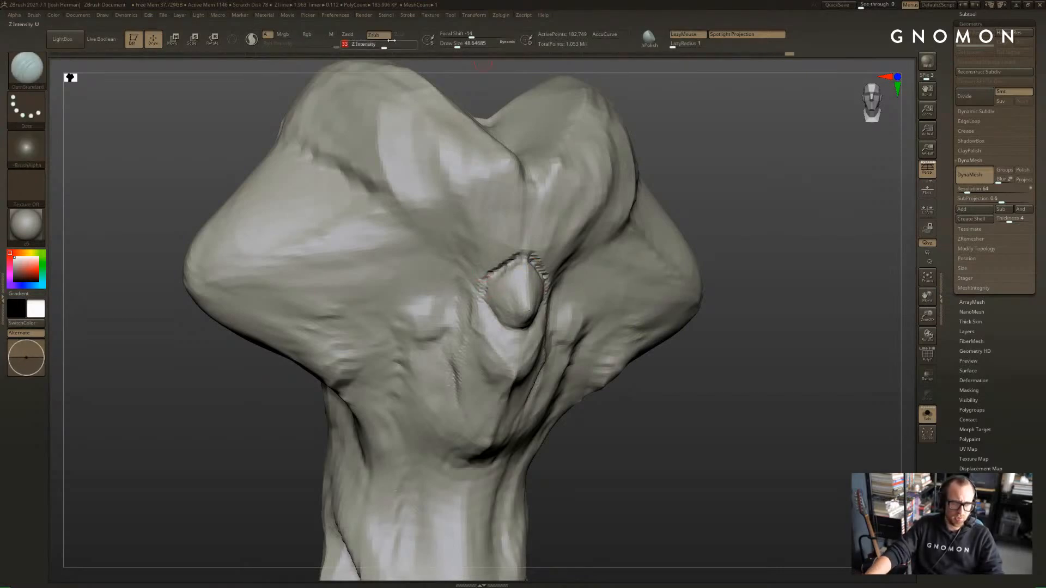
{"action": "type", "text": "50"}
{"action": "key", "text": "Return"}
{"action": "right_click_drag", "start_coordinate": [474, 246], "coordinate": [515, 258]}
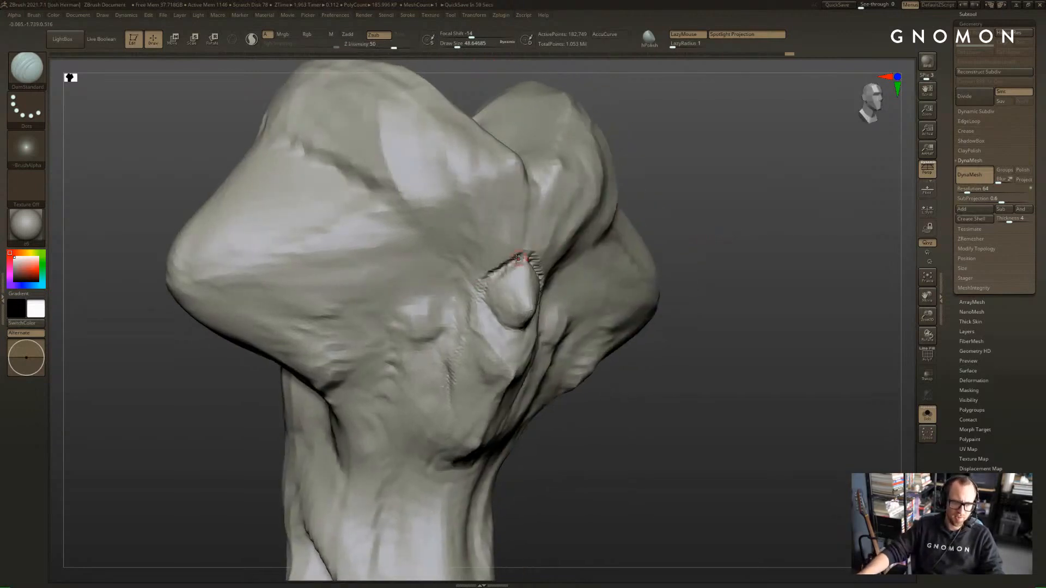
{"action": "key", "text": "s"}
{"action": "left_click", "coordinate": [528, 261]}
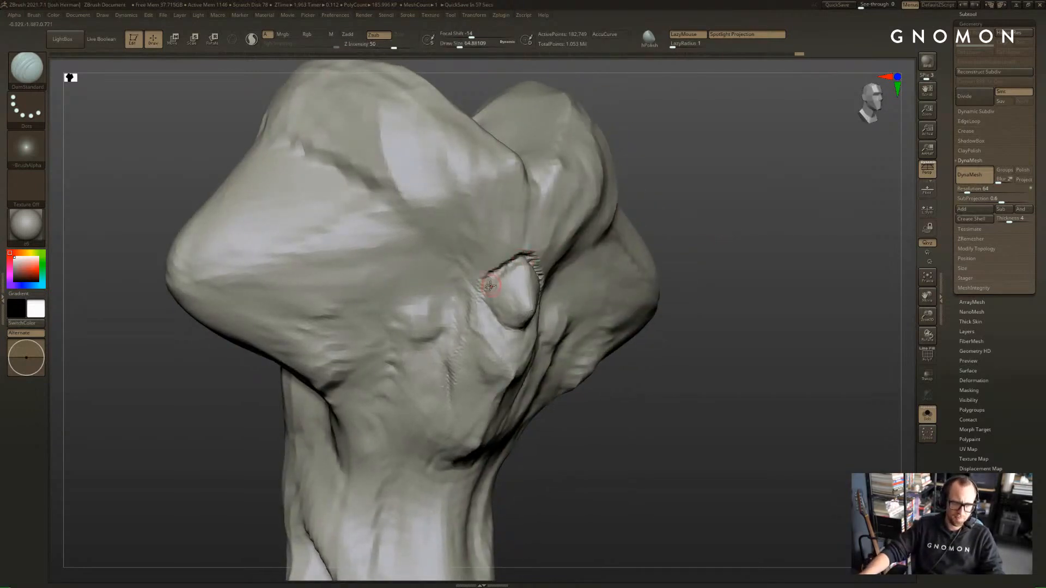
Carve the crease beneath the nose tip and smooth the sides of the nose
{"action": "right_click_drag", "start_coordinate": [499, 325], "coordinate": [523, 347], "text": "shift"}
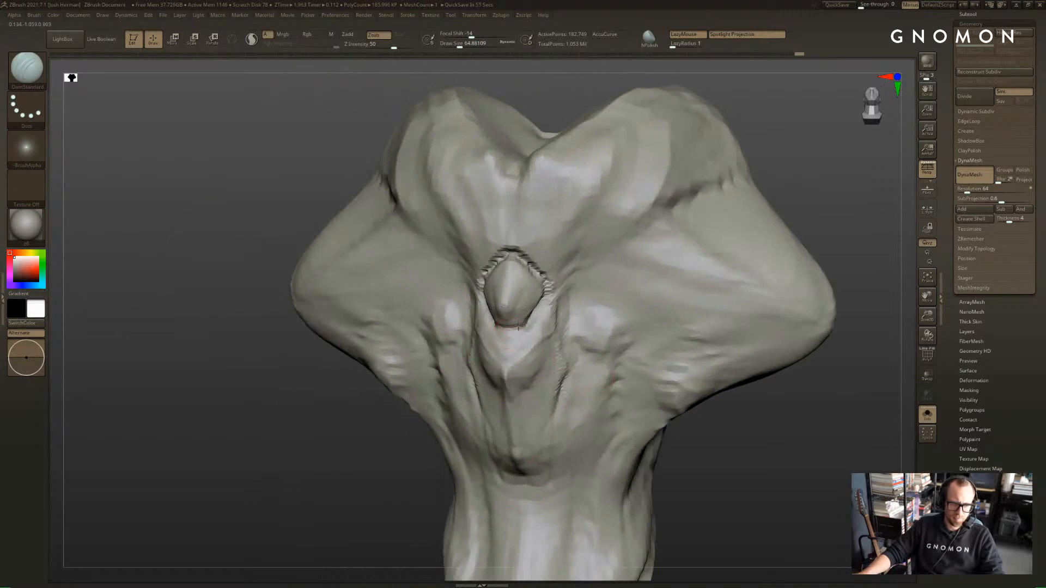
{"action": "left_click_drag", "start_coordinate": [514, 337], "coordinate": [522, 328]}
{"action": "right_click_drag", "start_coordinate": [530, 317], "coordinate": [504, 278]}
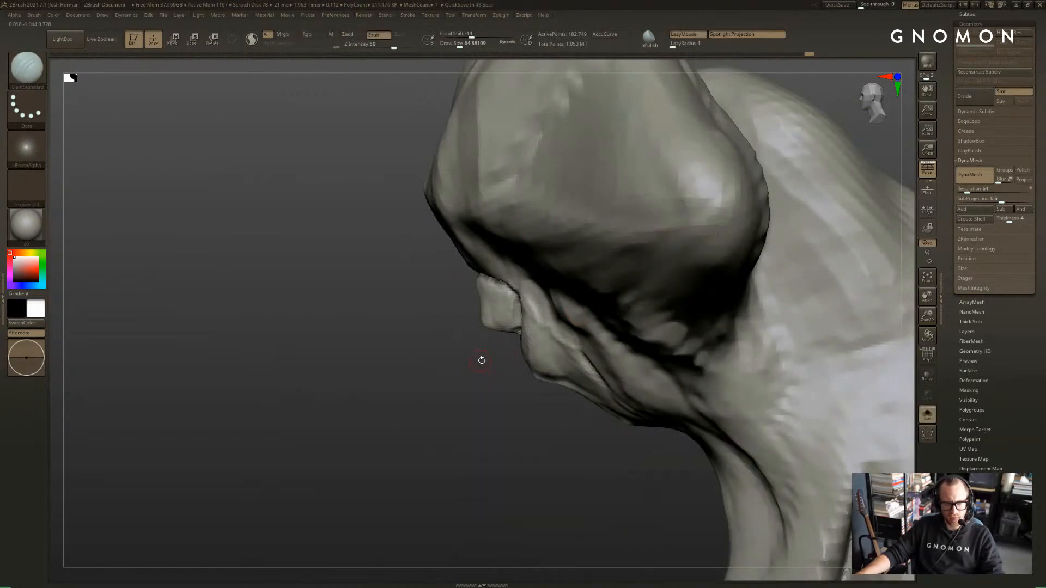
{"action": "right_click_drag", "start_coordinate": [481, 360], "coordinate": [490, 333]}
{"action": "left_click_drag", "start_coordinate": [486, 288], "coordinate": [478, 291], "text": "shift"}
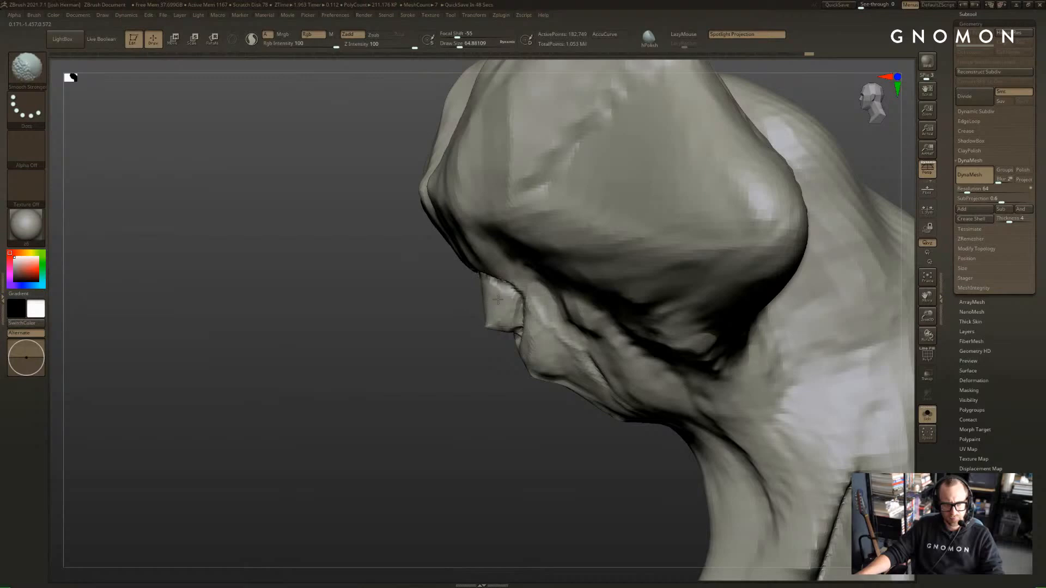
{"action": "right_click_drag", "start_coordinate": [443, 350], "coordinate": [495, 327]}
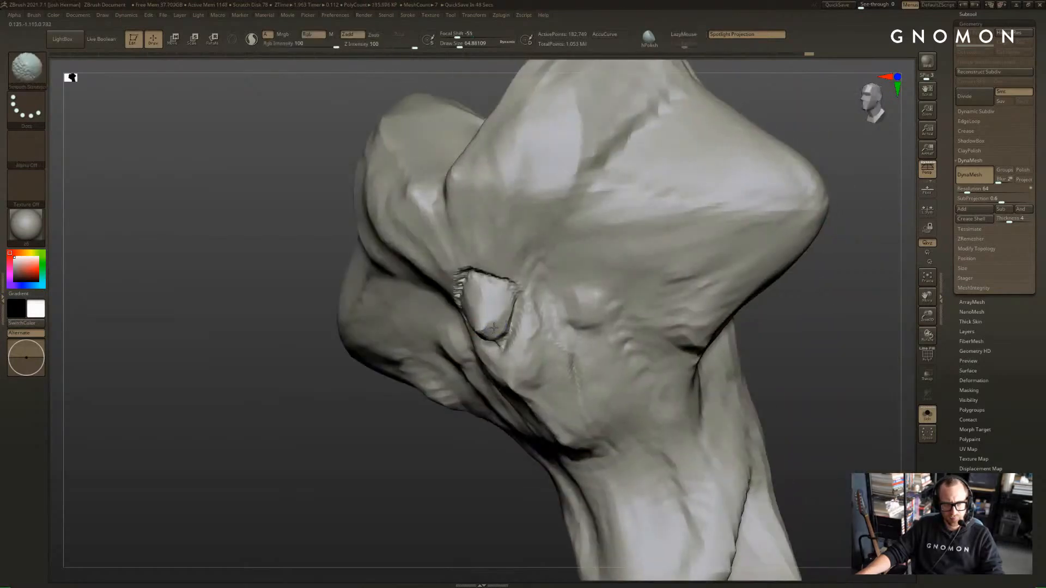
{"action": "left_click_drag", "start_coordinate": [503, 315], "coordinate": [509, 311], "text": "shift"}
Bring the hidden pieces back into view and examine the face from the front with the figure in place
{"action": "mouse_move", "coordinate": [537, 327]}
{"action": "right_mouse_down"}
{"action": "mouse_move", "coordinate": [682, 348]}
{"action": "mouse_move", "coordinate": [733, 369]}
{"action": "mouse_move", "coordinate": [715, 361]}
{"action": "mouse_move", "coordinate": [711, 343]}
{"action": "right_mouse_up"}
{"action": "key", "text": "s"}
{"action": "left_click_drag", "start_coordinate": [478, 301], "coordinate": [484, 300]}
{"action": "key", "text": "b"}
{"action": "key", "text": "m"}
{"action": "key", "text": "v"}
{"action": "left_click", "coordinate": [767, 212]}
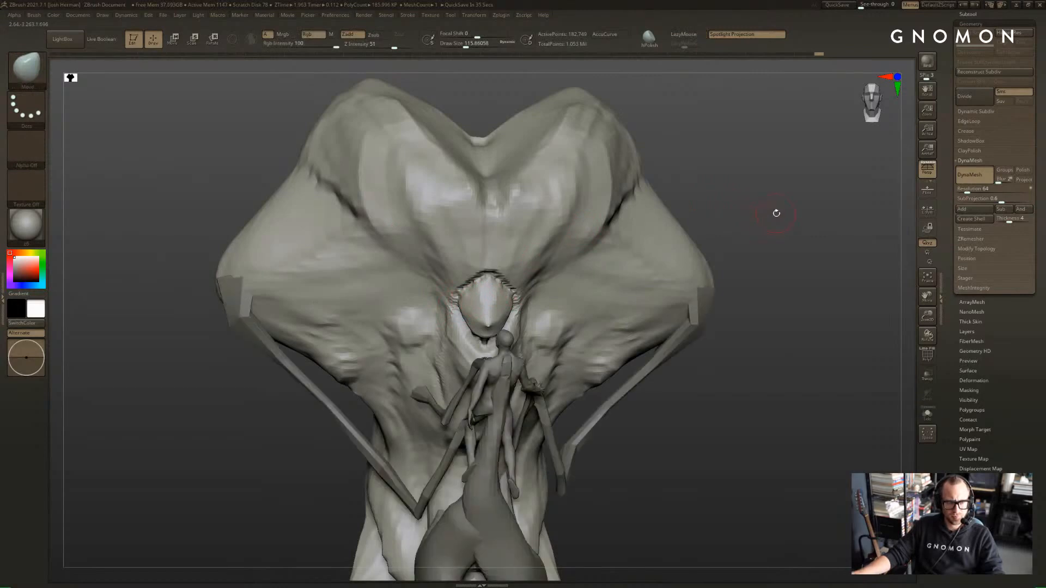
{"action": "mouse_move", "coordinate": [775, 213]}
{"action": "left_mouse_down"}
{"action": "mouse_move", "coordinate": [771, 199]}
{"action": "mouse_move", "coordinate": [760, 218]}
{"action": "left_mouse_up"}
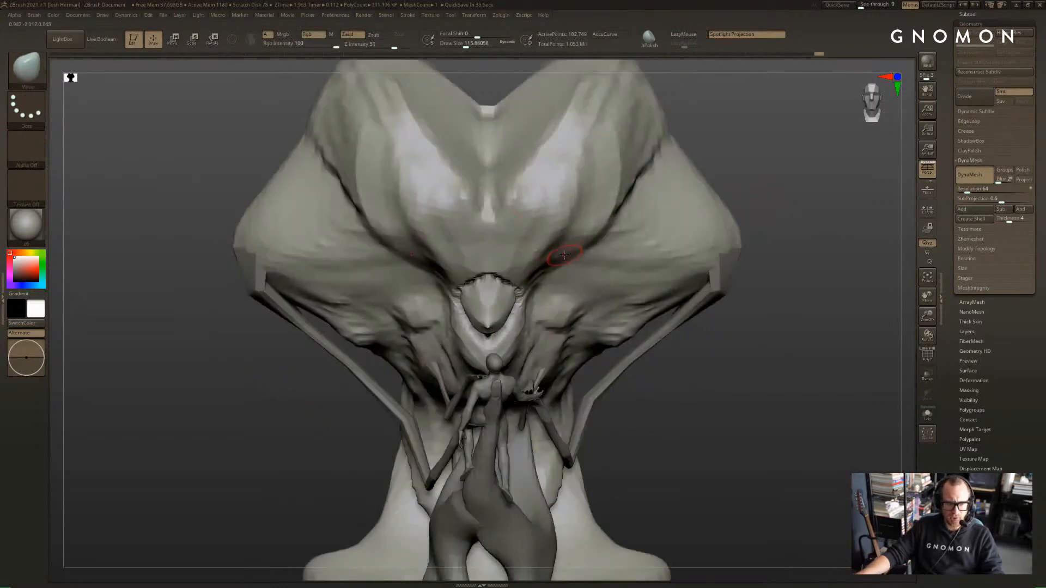
Carve a crease from each lower brow corner down across the inner cheek with the DamStandard brush, undoing the first attempts
{"action": "key", "text": "b"}
{"action": "key", "text": "d"}
{"action": "key", "text": "s"}
{"action": "left_click_drag", "start_coordinate": [556, 263], "coordinate": [603, 298]}
{"action": "key", "text": "ctrl+z"}
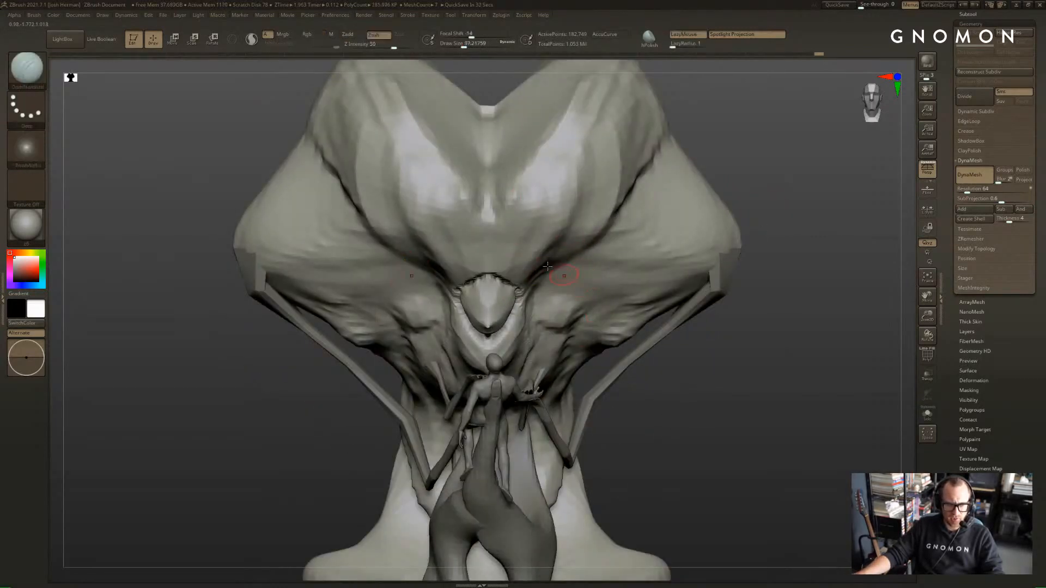
{"action": "left_click_drag", "start_coordinate": [547, 258], "coordinate": [635, 326]}
{"action": "key", "text": "ctrl+z"}
{"action": "left_click_drag", "start_coordinate": [567, 218], "coordinate": [587, 314]}
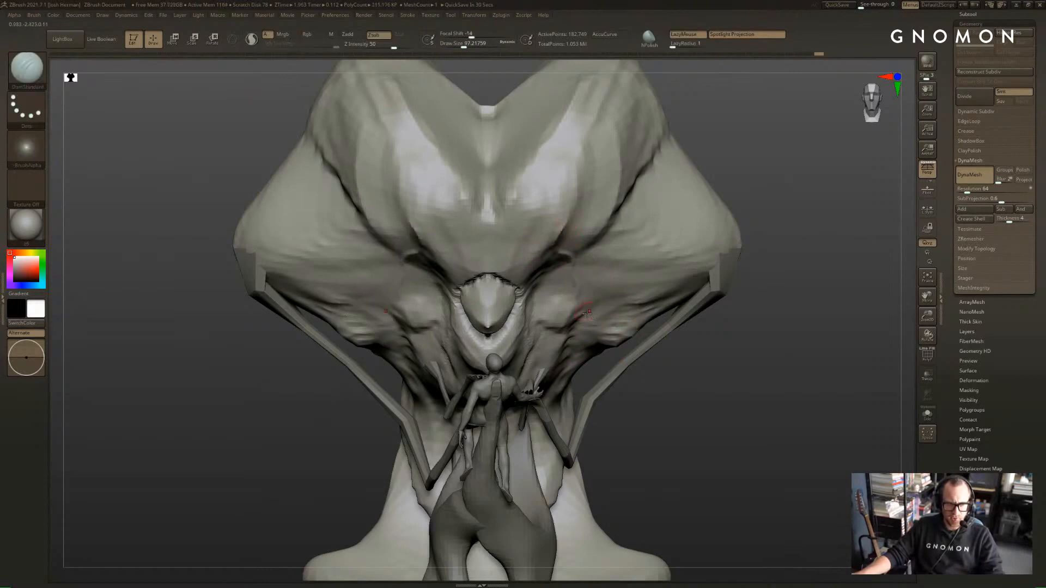
Isolate the body and carve slanting wrinkles beneath the small bumps on both sides of the nose
{"action": "mouse_move", "coordinate": [591, 365]}
{"action": "left_mouse_down"}
{"action": "mouse_move", "coordinate": [589, 345]}
{"action": "mouse_move", "coordinate": [687, 305]}
{"action": "mouse_move", "coordinate": [796, 234]}
{"action": "mouse_move", "coordinate": [787, 247]}
{"action": "mouse_move", "coordinate": [796, 256]}
{"action": "left_mouse_up"}
{"action": "key", "text": "ctrl+z"}
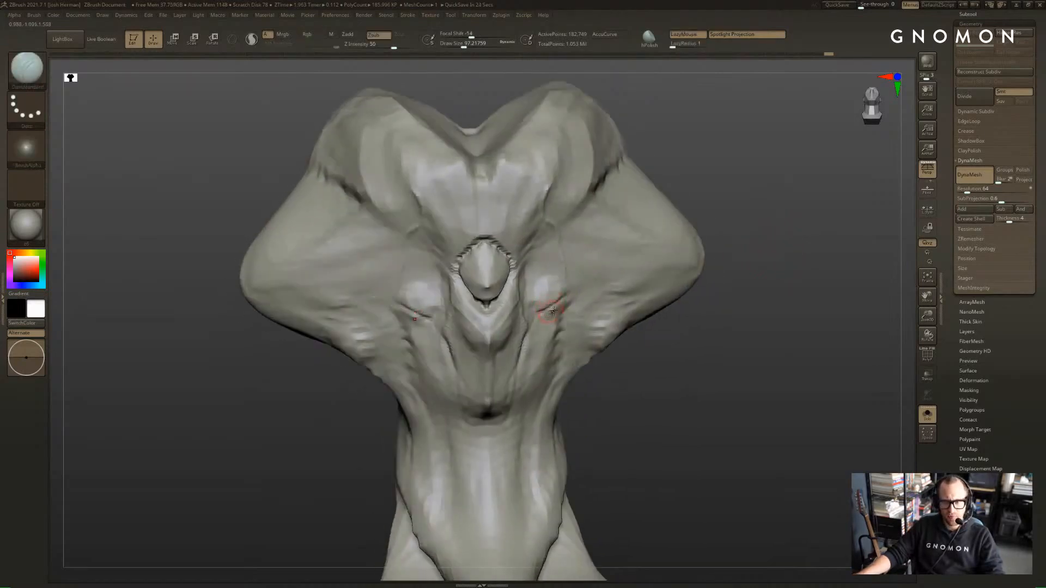
{"action": "key", "text": "ctrl+z"}
{"action": "mouse_move", "coordinate": [543, 312]}
{"action": "left_mouse_down"}
{"action": "mouse_move", "coordinate": [587, 275]}
{"action": "mouse_move", "coordinate": [573, 298]}
{"action": "left_mouse_up"}
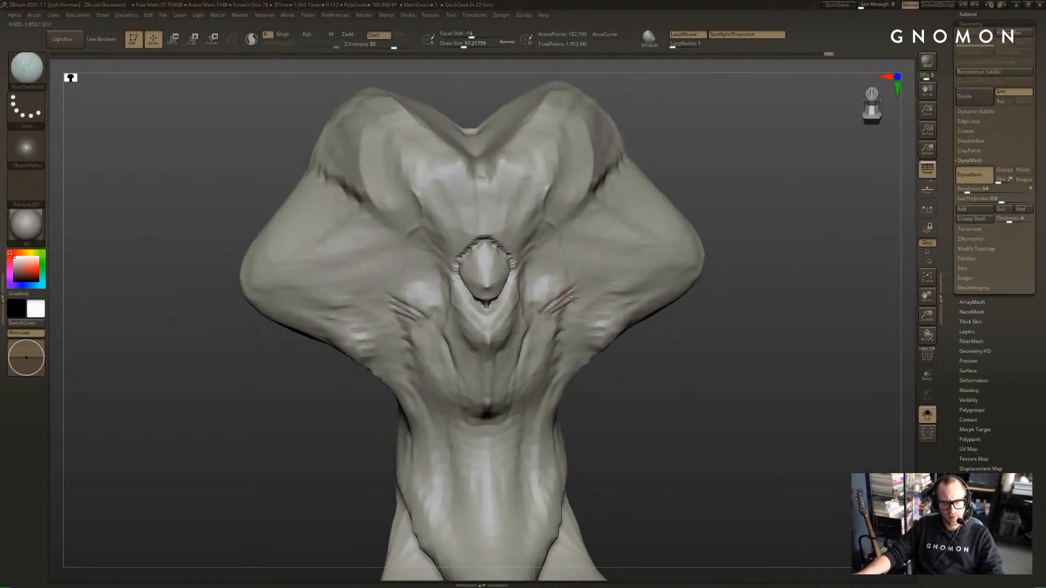
Carve a diagonal crease across each outer cheek and extend the folds below the slanting wrinkles
{"action": "left_click_drag", "start_coordinate": [582, 255], "coordinate": [615, 232]}
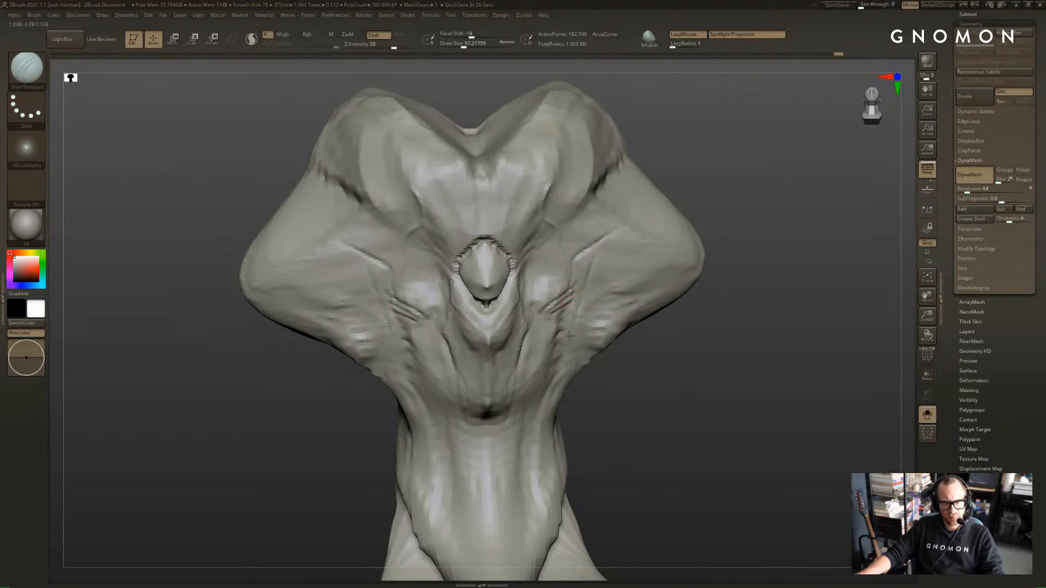
{"action": "mouse_move", "coordinate": [565, 311]}
{"action": "left_mouse_down"}
{"action": "mouse_move", "coordinate": [554, 353]}
{"action": "mouse_move", "coordinate": [584, 311]}
{"action": "left_mouse_up"}
{"action": "key", "text": "alt+shift+s"}
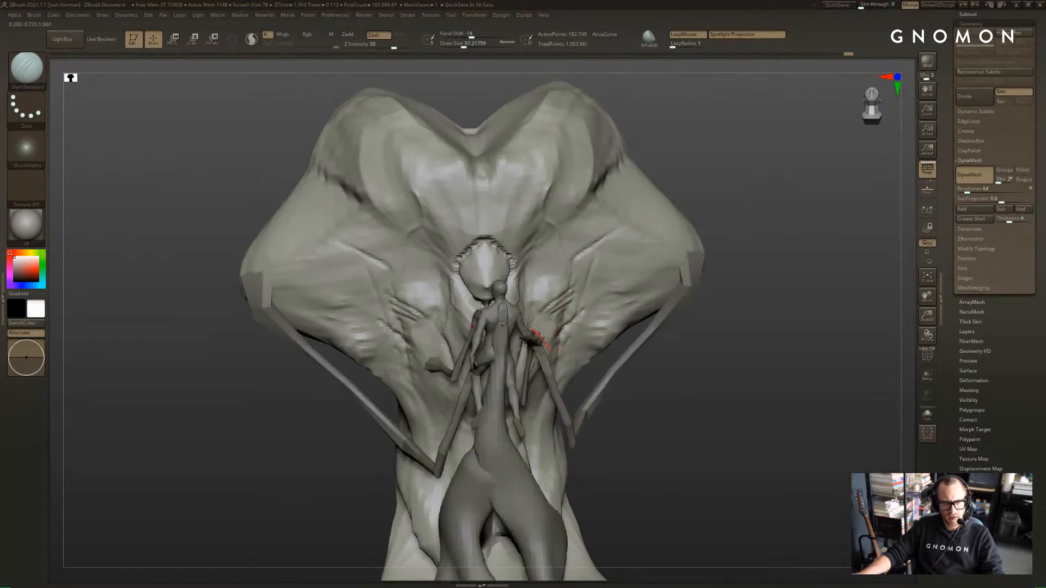
{"action": "left_click_drag", "start_coordinate": [665, 415], "coordinate": [548, 324]}
{"action": "key", "text": "alt+shift+s"}
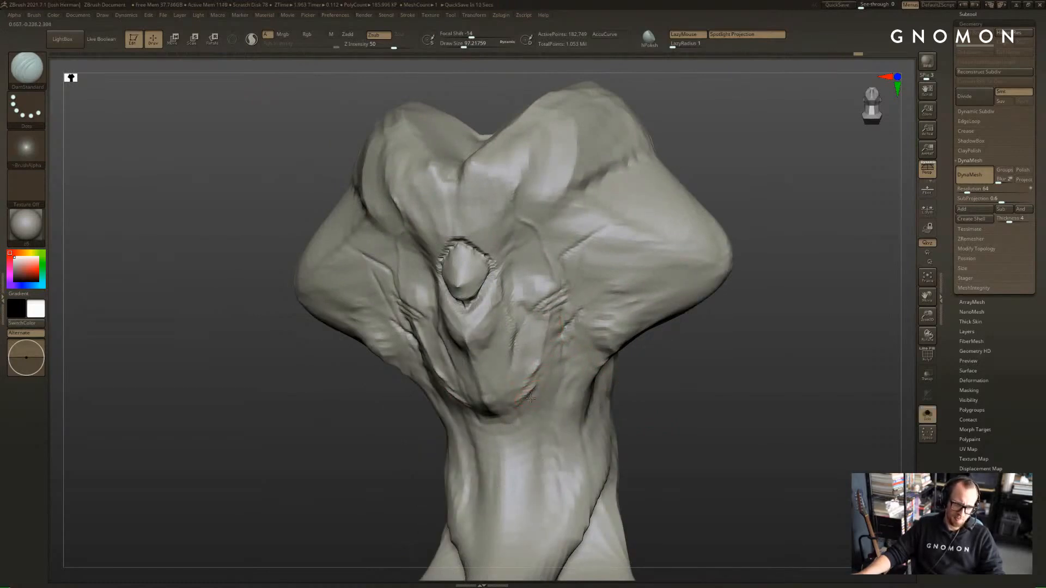
Carve the creases running down both sides of the lower face and around the underside of the chin
{"action": "left_click_drag", "start_coordinate": [672, 406], "coordinate": [667, 397]}
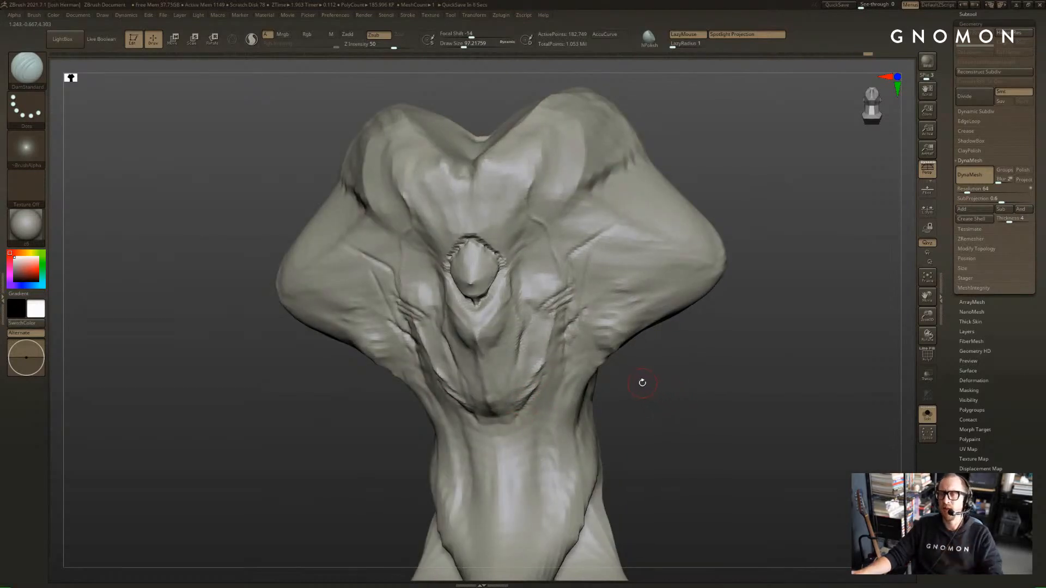
{"action": "left_click_drag", "start_coordinate": [637, 331], "coordinate": [642, 379]}
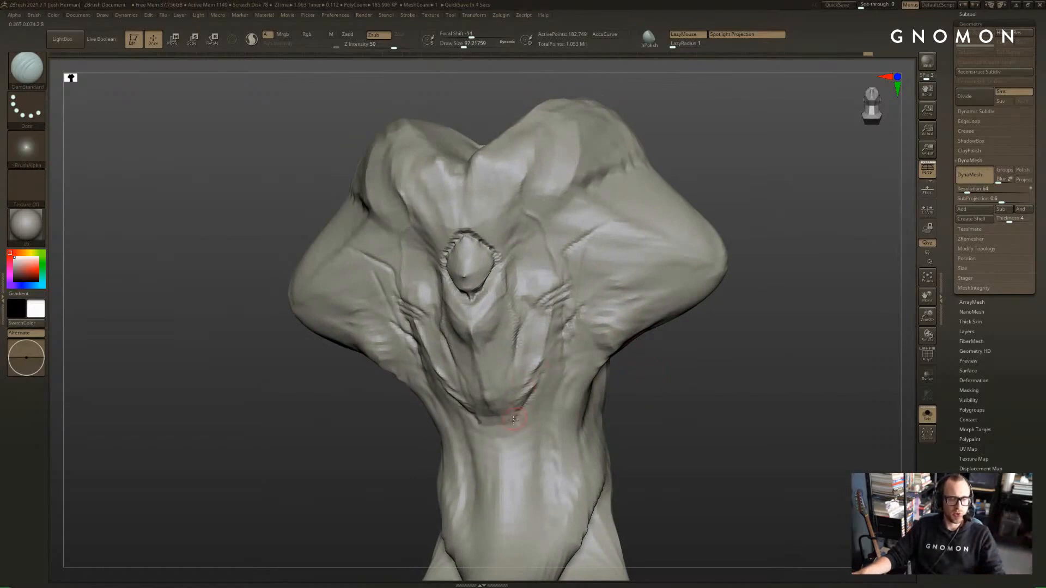
{"action": "left_click_drag", "start_coordinate": [536, 383], "coordinate": [539, 366]}
{"action": "left_click_drag", "start_coordinate": [625, 416], "coordinate": [632, 411]}
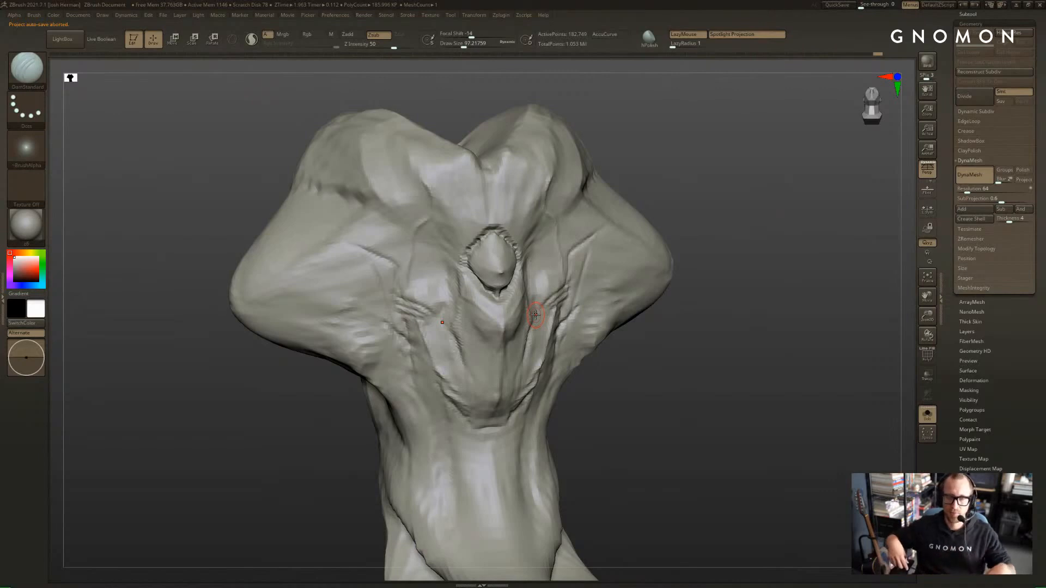
Carve creases from the top of the nose up both sides of the central brow and soften their upper ends
{"action": "mouse_move", "coordinate": [732, 270]}
{"action": "left_mouse_down"}
{"action": "mouse_move", "coordinate": [748, 268]}
{"action": "mouse_move", "coordinate": [725, 270]}
{"action": "left_mouse_up"}
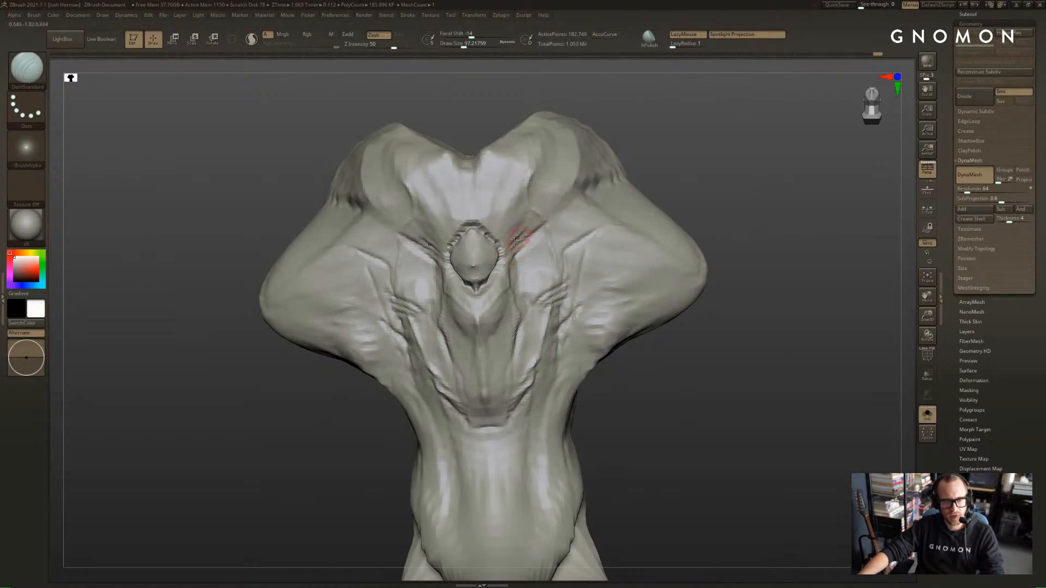
{"action": "mouse_move", "coordinate": [514, 238]}
{"action": "left_mouse_down"}
{"action": "mouse_move", "coordinate": [535, 210]}
{"action": "mouse_move", "coordinate": [537, 172]}
{"action": "left_mouse_up"}
{"action": "left_click_drag", "start_coordinate": [626, 127], "coordinate": [644, 130]}
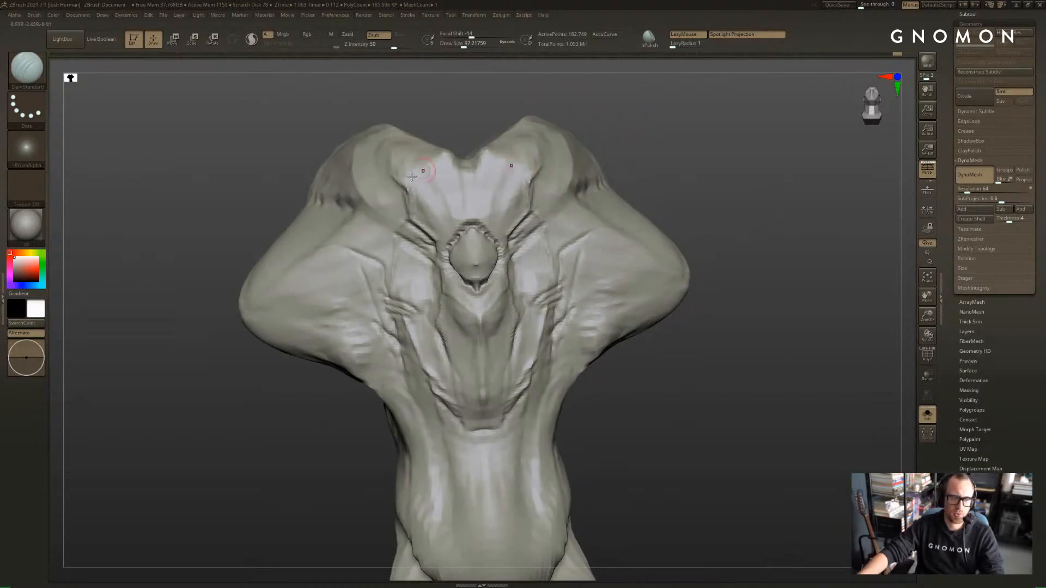
{"action": "key", "text": "s"}
{"action": "mouse_move", "coordinate": [408, 213]}
{"action": "left_mouse_down"}
{"action": "mouse_move", "coordinate": [404, 186]}
{"action": "mouse_move", "coordinate": [378, 169]}
{"action": "left_mouse_up"}
{"action": "left_click", "coordinate": [403, 195]}
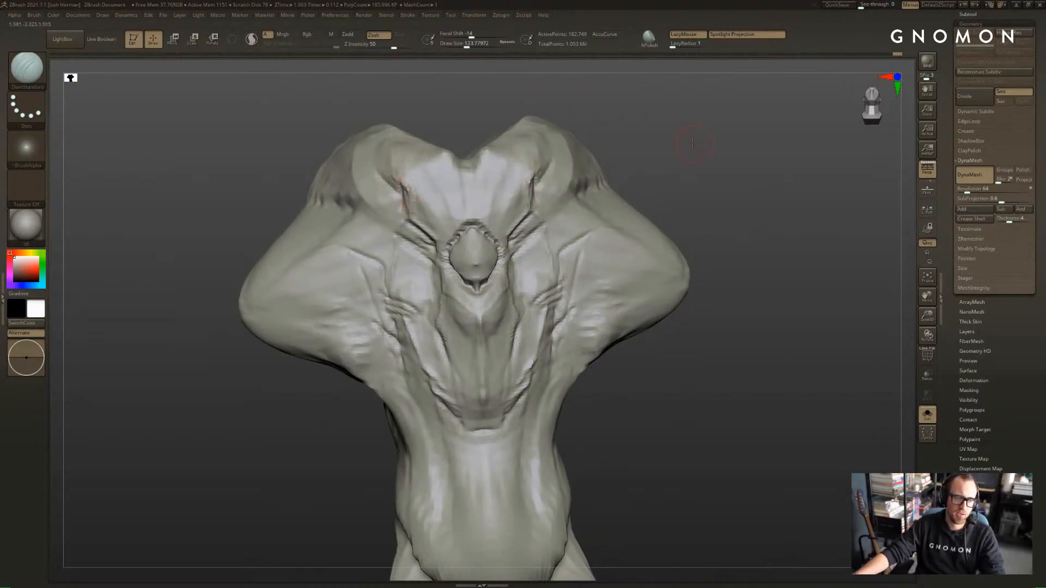
{"action": "left_click_drag", "start_coordinate": [693, 143], "coordinate": [645, 156]}
{"action": "left_click_drag", "start_coordinate": [551, 180], "coordinate": [552, 149], "text": "shift"}
{"action": "mouse_move", "coordinate": [674, 159]}
{"action": "left_mouse_down"}
{"action": "mouse_move", "coordinate": [621, 223]}
{"action": "mouse_move", "coordinate": [354, 364]}
{"action": "left_mouse_up"}
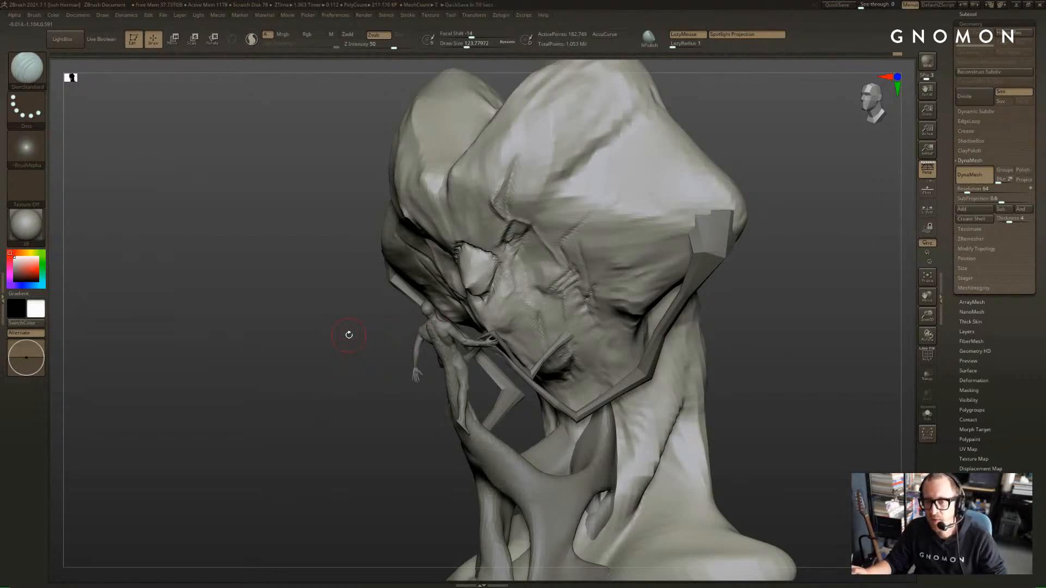
Build up a narrow strip beside the brow crease toward the upper forehead with the ClayBuildup brush
{"action": "left_click_drag", "start_coordinate": [731, 172], "coordinate": [747, 166]}
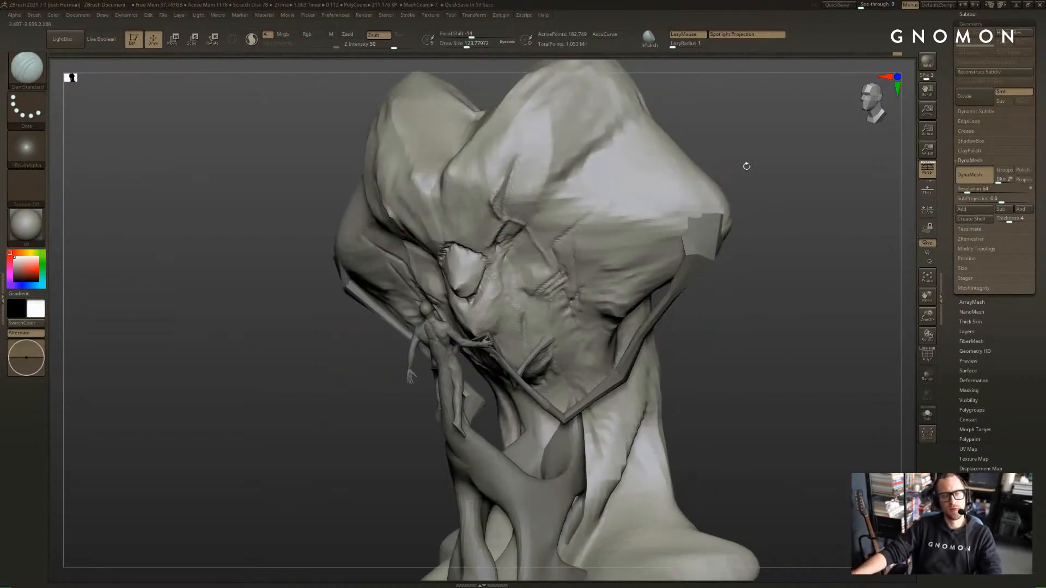
{"action": "key", "text": "b"}
{"action": "key", "text": "c"}
{"action": "key", "text": "b"}
{"action": "left_click_drag", "start_coordinate": [516, 202], "coordinate": [526, 163]}
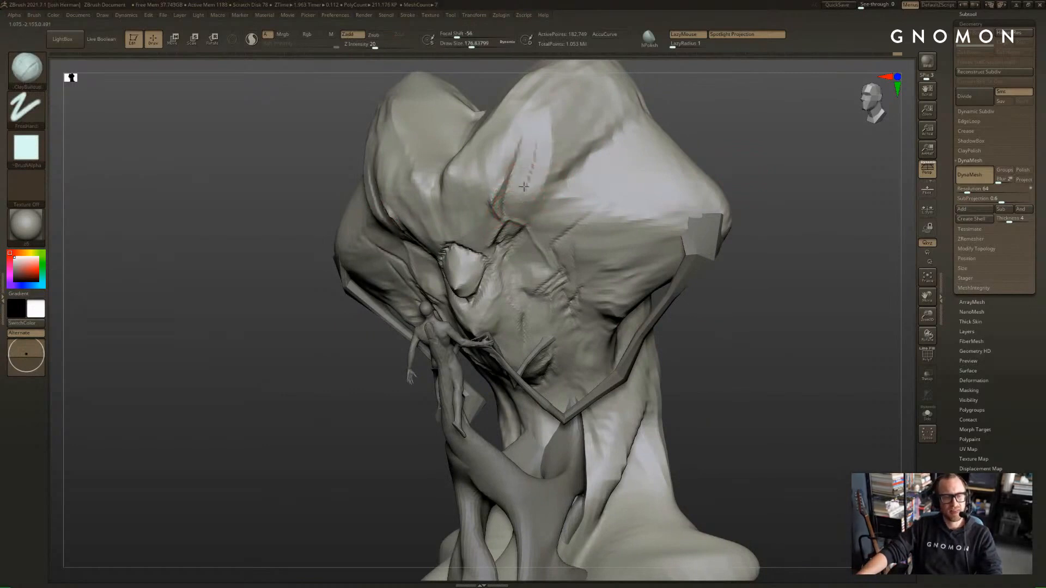
{"action": "mouse_move", "coordinate": [512, 201]}
{"action": "left_mouse_down"}
{"action": "mouse_move", "coordinate": [542, 126]}
{"action": "mouse_move", "coordinate": [521, 183]}
{"action": "mouse_move", "coordinate": [547, 139]}
{"action": "left_mouse_up"}
Broaden the raised strip up the outer forehead with larger clay strokes and smooth its upper part
{"action": "key", "text": "]"}
{"action": "right_click_drag", "start_coordinate": [557, 131], "coordinate": [553, 184], "text": "alt"}
{"action": "key", "text": "]"}
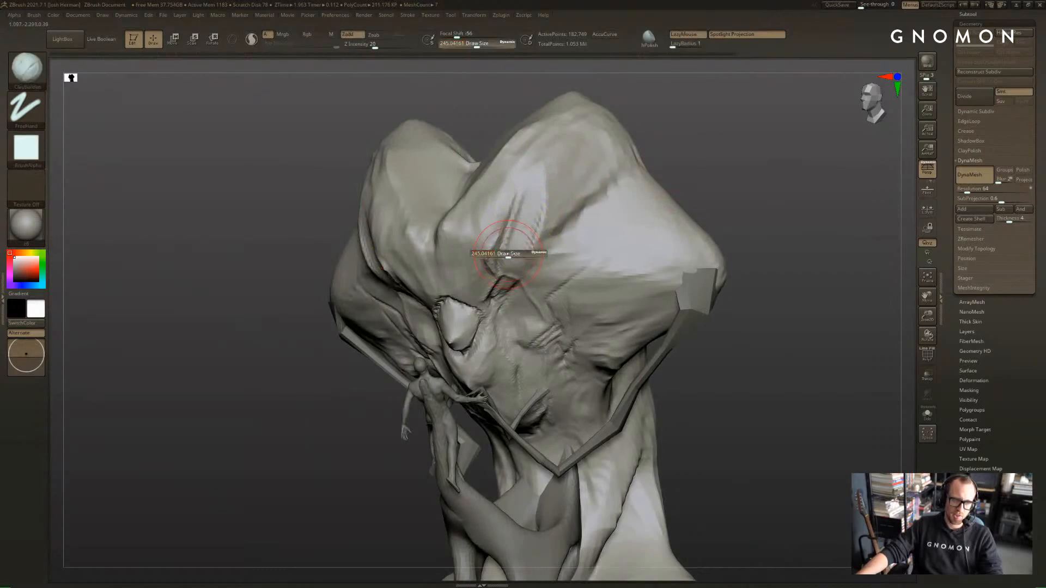
{"action": "left_click_drag", "start_coordinate": [497, 264], "coordinate": [545, 142]}
{"action": "left_click_drag", "start_coordinate": [523, 232], "coordinate": [545, 158]}
{"action": "left_click_drag", "start_coordinate": [544, 206], "coordinate": [547, 155]}
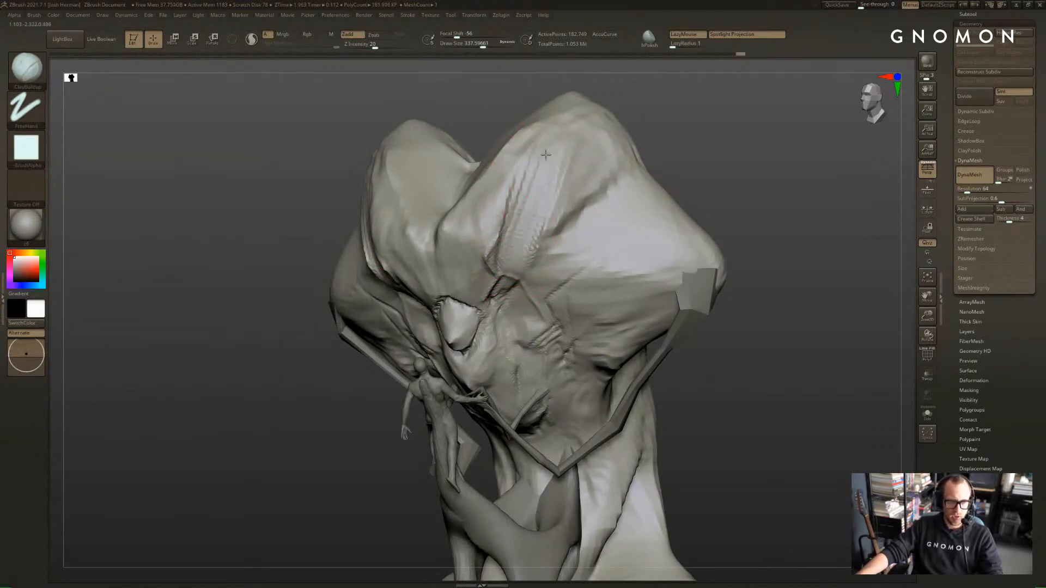
{"action": "right_click_drag", "start_coordinate": [547, 155], "coordinate": [696, 140]}
{"action": "right_click_drag", "start_coordinate": [464, 188], "coordinate": [510, 197]}
{"action": "left_click_drag", "start_coordinate": [632, 123], "coordinate": [594, 134], "text": "shift"}
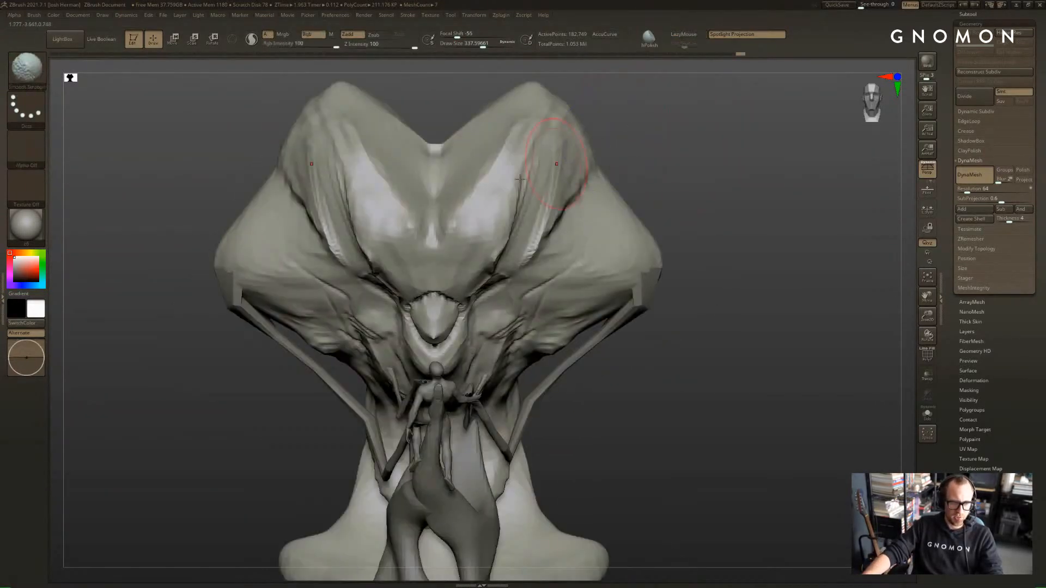
Carve a centre crease and inverted-V folds into the lower brow above the nose with the DamStandard brush, undoing the first stroke
{"action": "key", "text": "b"}
{"action": "key", "text": "d"}
{"action": "key", "text": "s"}
{"action": "key", "text": "s"}
{"action": "left_click_drag", "start_coordinate": [417, 229], "coordinate": [410, 229]}
{"action": "left_click_drag", "start_coordinate": [436, 197], "coordinate": [436, 254]}
{"action": "left_click_drag", "start_coordinate": [662, 161], "coordinate": [677, 136]}
{"action": "key", "text": "ctrl+z"}
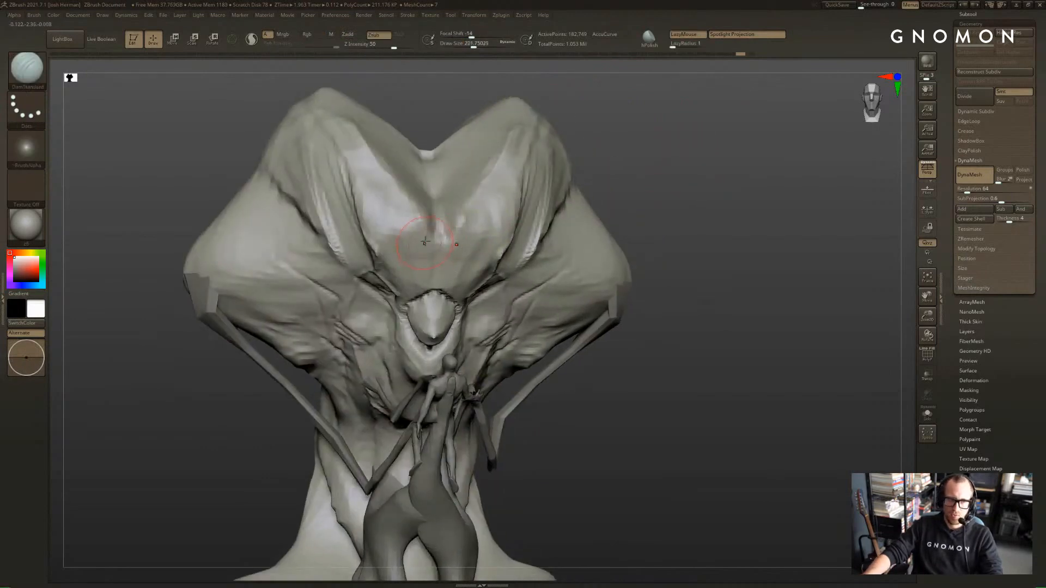
{"action": "left_click_drag", "start_coordinate": [436, 254], "coordinate": [436, 260]}
{"action": "key", "text": "s"}
{"action": "left_click_drag", "start_coordinate": [659, 199], "coordinate": [654, 228]}
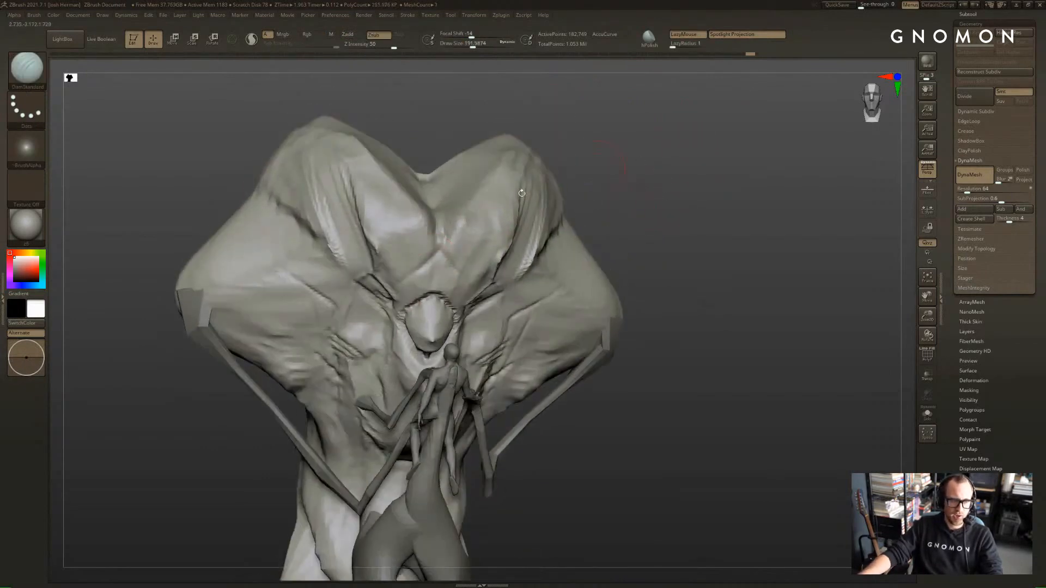
{"action": "key", "text": "s"}
{"action": "left_click_drag", "start_coordinate": [414, 265], "coordinate": [396, 266]}
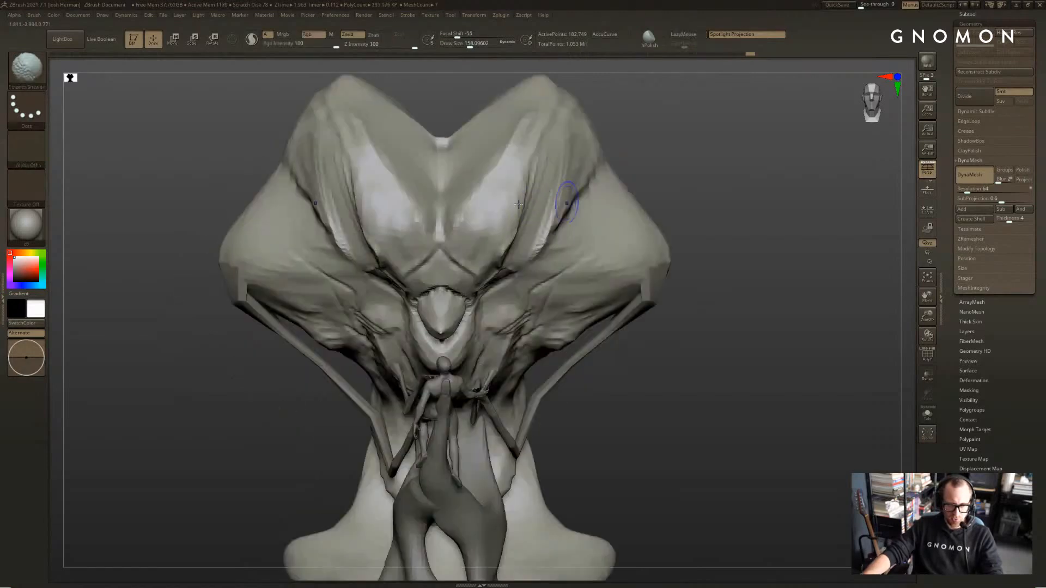
Carve grooves up the central valley of the forehead and undo the last stroke
{"action": "mouse_move", "coordinate": [440, 243]}
{"action": "left_mouse_down"}
{"action": "mouse_move", "coordinate": [432, 96]}
{"action": "mouse_move", "coordinate": [462, 191]}
{"action": "left_mouse_up"}
{"action": "left_click_drag", "start_coordinate": [594, 168], "coordinate": [612, 226]}
{"action": "mouse_move", "coordinate": [454, 305]}
{"action": "left_mouse_down"}
{"action": "mouse_move", "coordinate": [481, 225]}
{"action": "mouse_move", "coordinate": [444, 180]}
{"action": "left_mouse_up"}
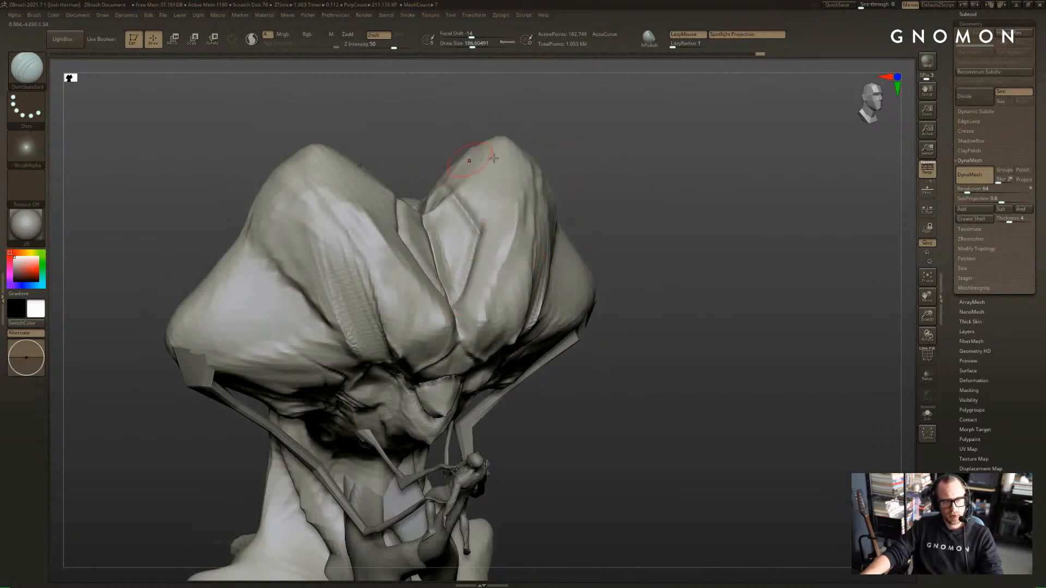
{"action": "left_click_drag", "start_coordinate": [592, 158], "coordinate": [531, 170]}
{"action": "key", "text": "ctrl+z"}
Carve a fan of slanting parallel wrinkles into both sides of the forehead's central hollow
{"action": "left_click_drag", "start_coordinate": [435, 290], "coordinate": [400, 222]}
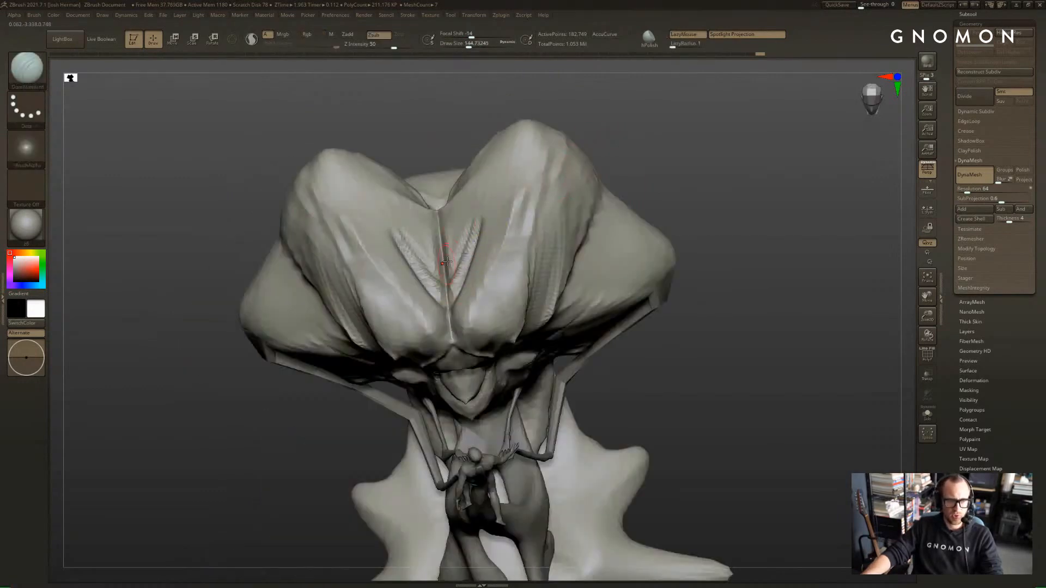
{"action": "mouse_move", "coordinate": [438, 269]}
{"action": "left_mouse_down"}
{"action": "mouse_move", "coordinate": [410, 218]}
{"action": "mouse_move", "coordinate": [396, 220]}
{"action": "left_mouse_up"}
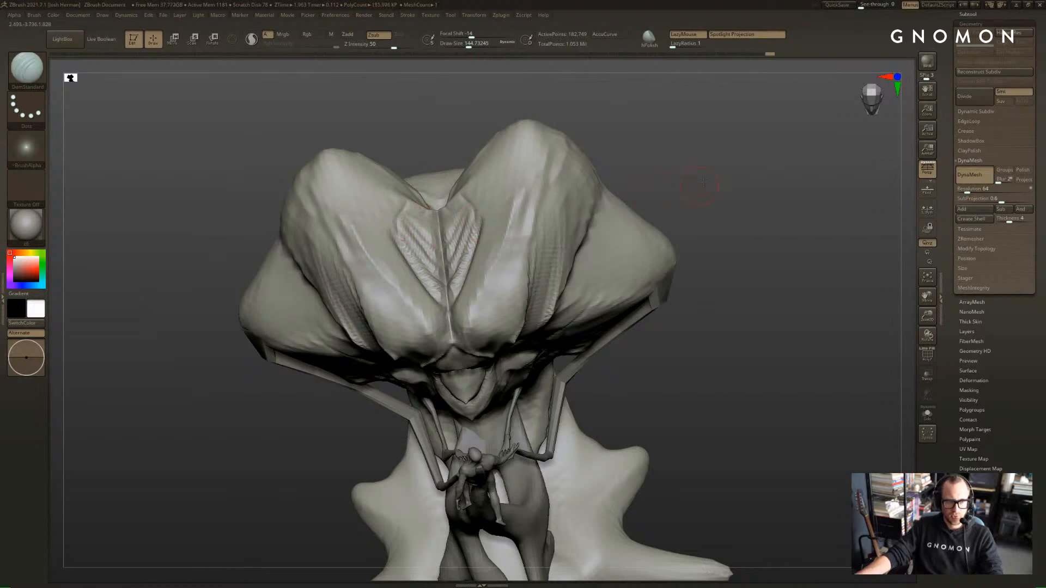
{"action": "left_click_drag", "start_coordinate": [698, 190], "coordinate": [755, 176]}
{"action": "left_click_drag", "start_coordinate": [481, 235], "coordinate": [460, 178]}
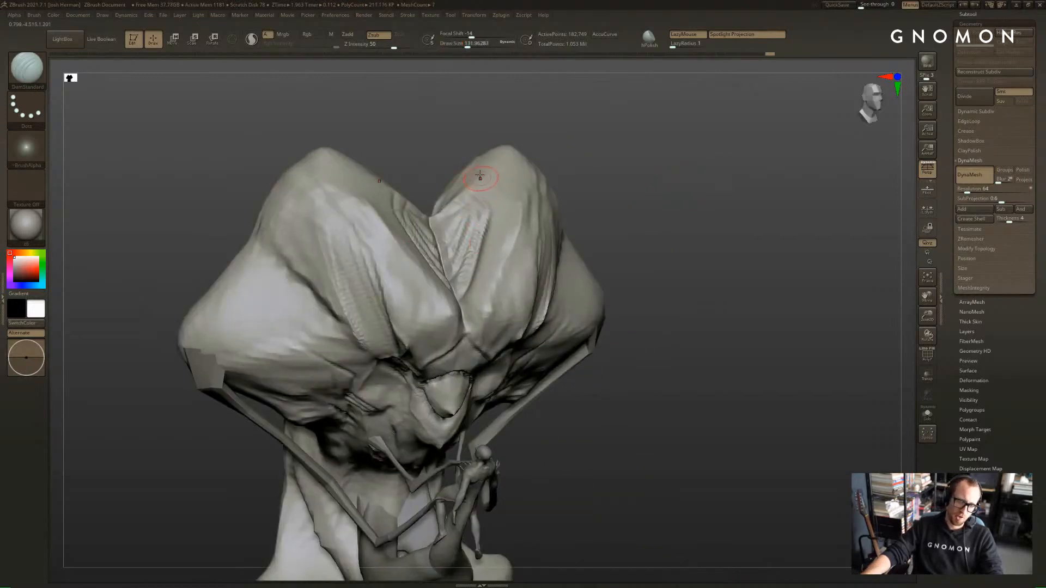
{"action": "left_click_drag", "start_coordinate": [481, 289], "coordinate": [488, 266]}
{"action": "left_click_drag", "start_coordinate": [593, 180], "coordinate": [564, 180]}
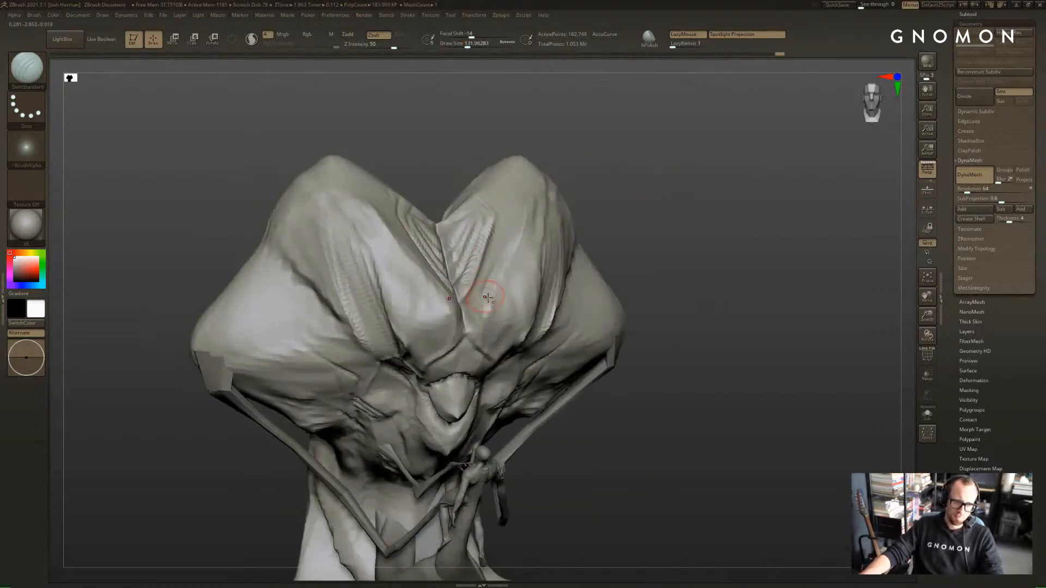
{"action": "left_click_drag", "start_coordinate": [487, 299], "coordinate": [506, 261]}
Deepen the creases bordering the central forehead hollow and the adjoining brow
{"action": "left_click_drag", "start_coordinate": [605, 228], "coordinate": [628, 228]}
{"action": "mouse_move", "coordinate": [629, 227]}
{"action": "left_mouse_down", "text": "alt"}
{"action": "mouse_move", "coordinate": [664, 171]}
{"action": "mouse_move", "coordinate": [635, 174]}
{"action": "left_mouse_up", "text": "alt"}
{"action": "left_click_drag", "start_coordinate": [555, 173], "coordinate": [532, 264]}
{"action": "left_click_drag", "start_coordinate": [675, 191], "coordinate": [662, 188]}
{"action": "mouse_move", "coordinate": [557, 169]}
{"action": "left_mouse_down"}
{"action": "mouse_move", "coordinate": [526, 232]}
{"action": "mouse_move", "coordinate": [513, 172]}
{"action": "left_mouse_up"}
{"action": "left_click_drag", "start_coordinate": [797, 180], "coordinate": [830, 157]}
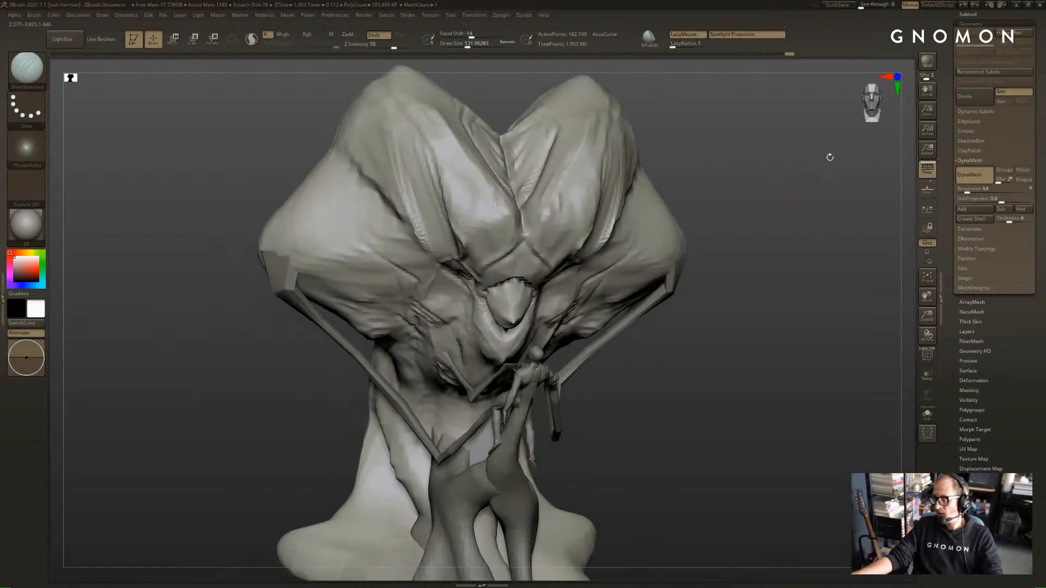
Smooth the surface at the side of the mouth near the small figure's outstretched hand
{"action": "mouse_move", "coordinate": [693, 163]}
{"action": "left_mouse_down"}
{"action": "mouse_move", "coordinate": [754, 158]}
{"action": "mouse_move", "coordinate": [761, 171]}
{"action": "mouse_move", "coordinate": [369, 296]}
{"action": "mouse_move", "coordinate": [520, 292]}
{"action": "mouse_move", "coordinate": [526, 308]}
{"action": "left_mouse_up"}
{"action": "key", "text": "s"}
{"action": "mouse_move", "coordinate": [357, 376]}
{"action": "left_mouse_down", "text": "alt"}
{"action": "mouse_move", "coordinate": [350, 423]}
{"action": "mouse_move", "coordinate": [294, 419]}
{"action": "left_mouse_up", "text": "alt"}
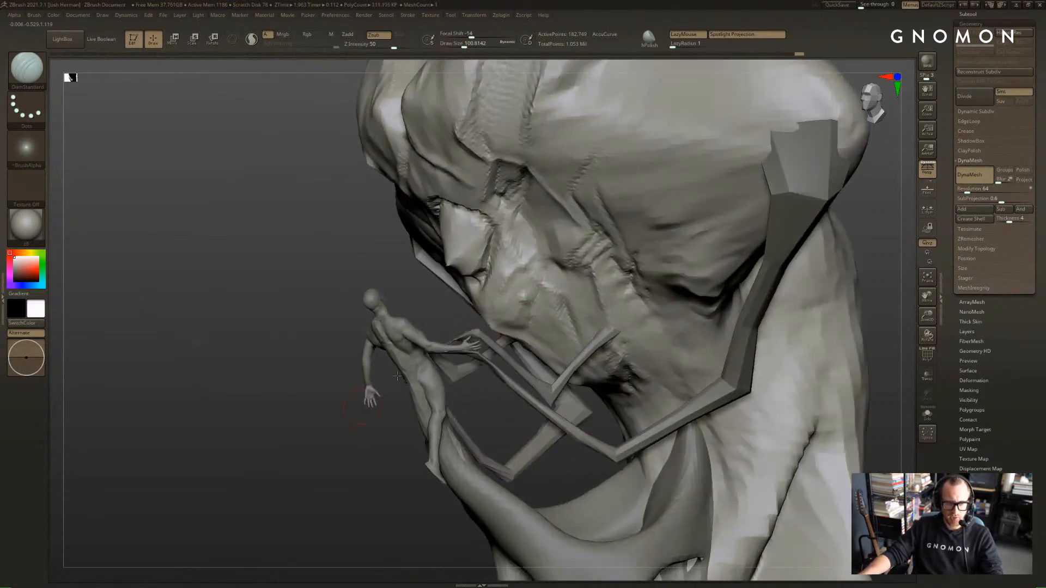
{"action": "left_click_drag", "start_coordinate": [507, 313], "coordinate": [516, 310], "text": "shift"}
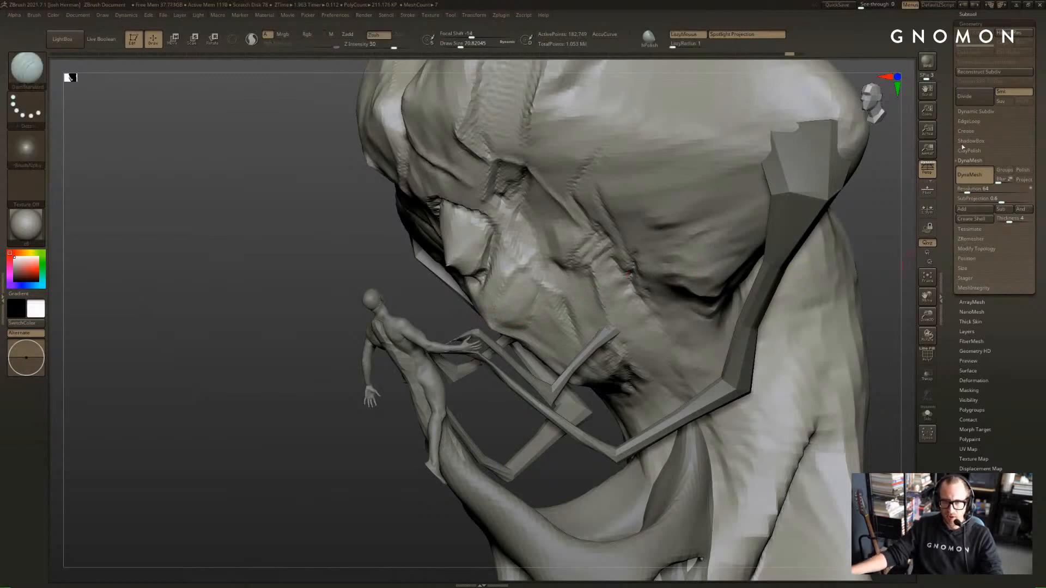
Duplicate the Base Man With Shoes1 arms subtool and isolate the copy
{"action": "scroll", "coordinate": [946, 194], "scroll_direction": "up", "scroll_amount": 5}
{"action": "left_click", "coordinate": [975, 208]}
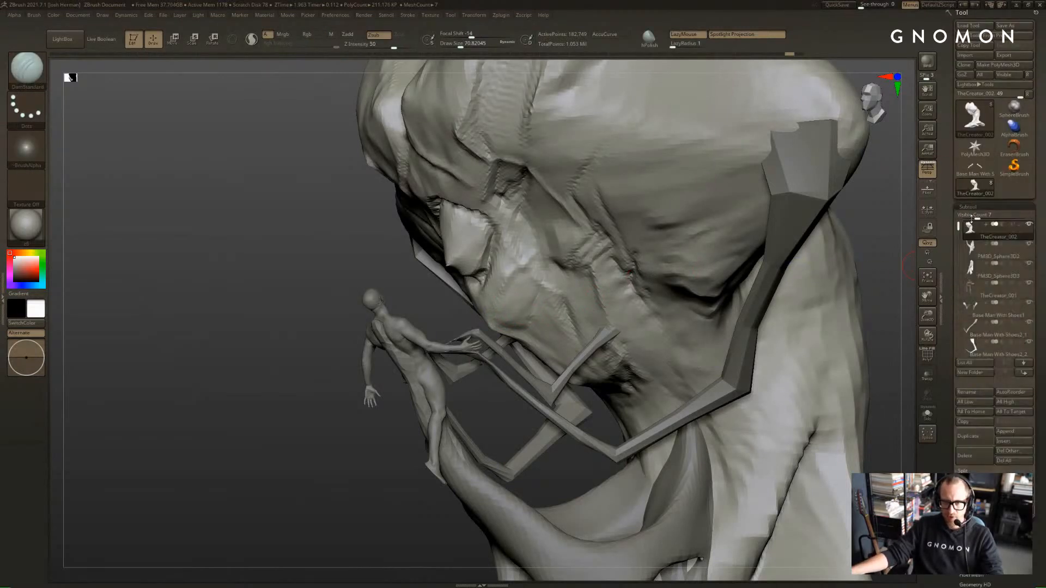
{"action": "left_click", "coordinate": [972, 307]}
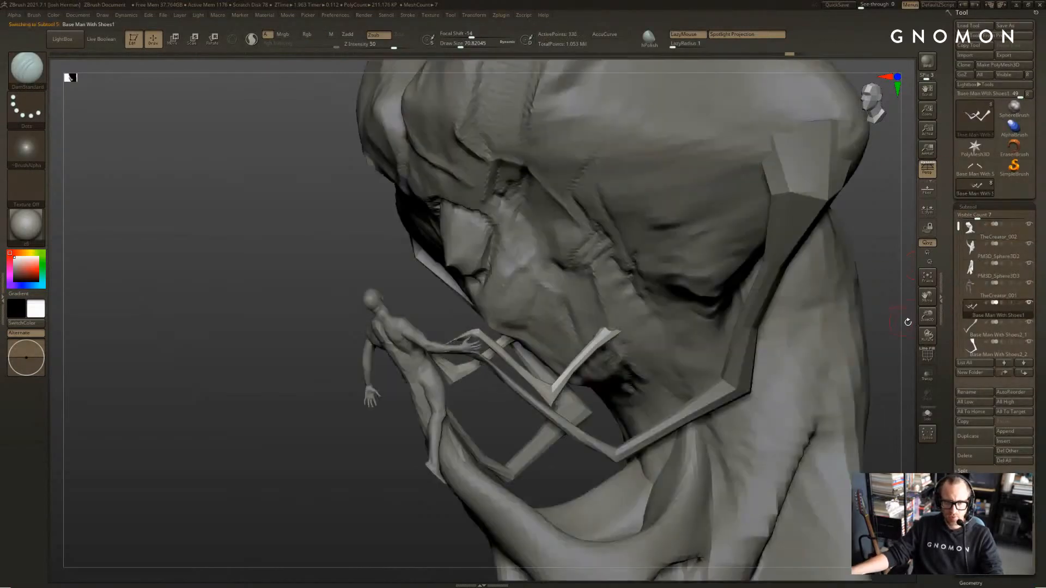
{"action": "left_click", "coordinate": [968, 436]}
{"action": "left_click", "coordinate": [928, 414]}
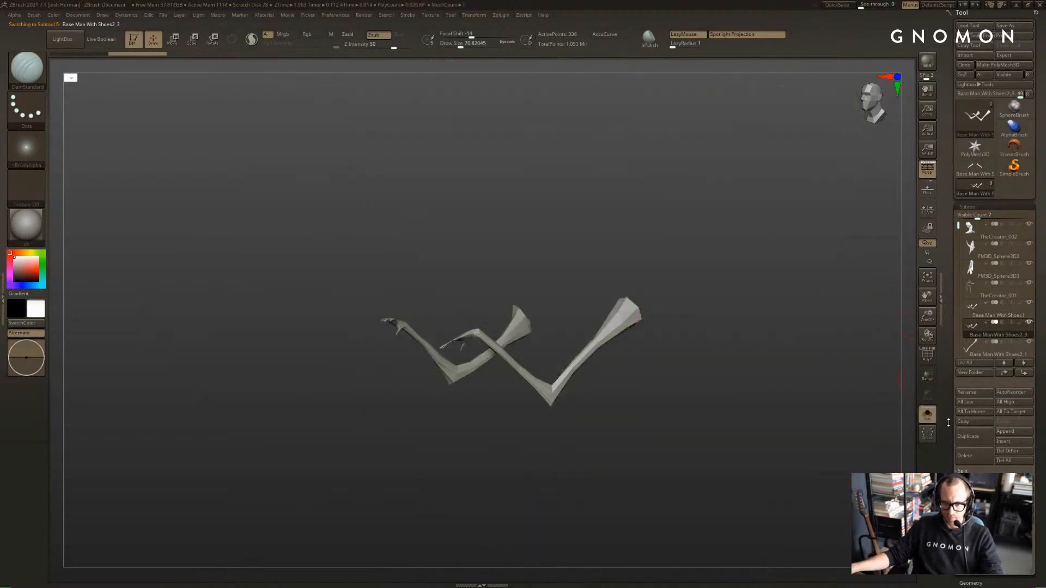
Mirror the duplicated arms with the Mirror deformation and bring the whole sculpture back into view for moving them
{"action": "scroll", "coordinate": [949, 423], "scroll_direction": "down", "scroll_amount": 8}
{"action": "left_click", "coordinate": [991, 222]}
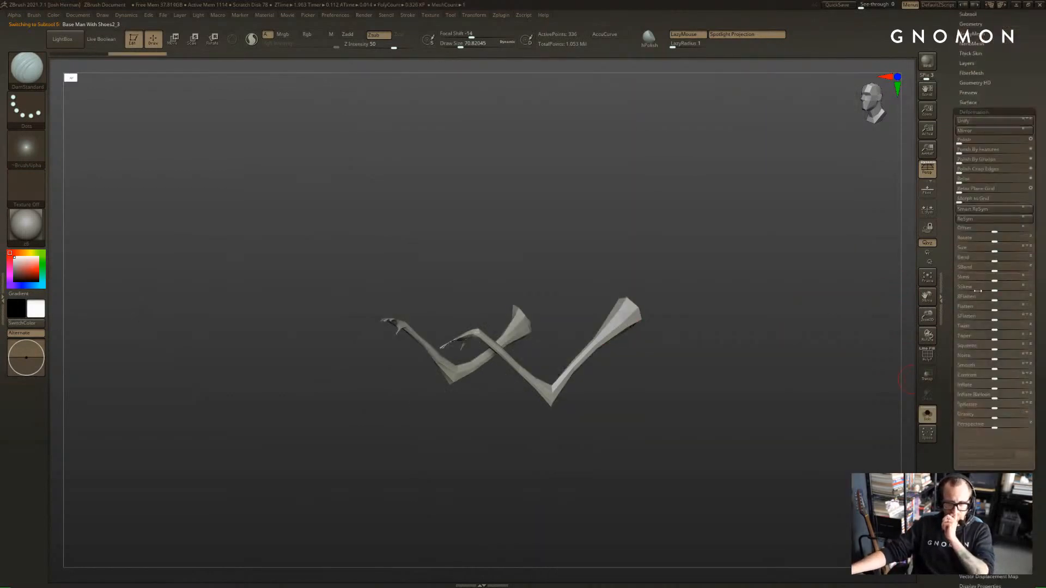
{"action": "left_click", "coordinate": [988, 134]}
{"action": "left_click_drag", "start_coordinate": [556, 229], "coordinate": [676, 234]}
{"action": "key", "text": "shift+s"}
{"action": "key", "text": "e"}
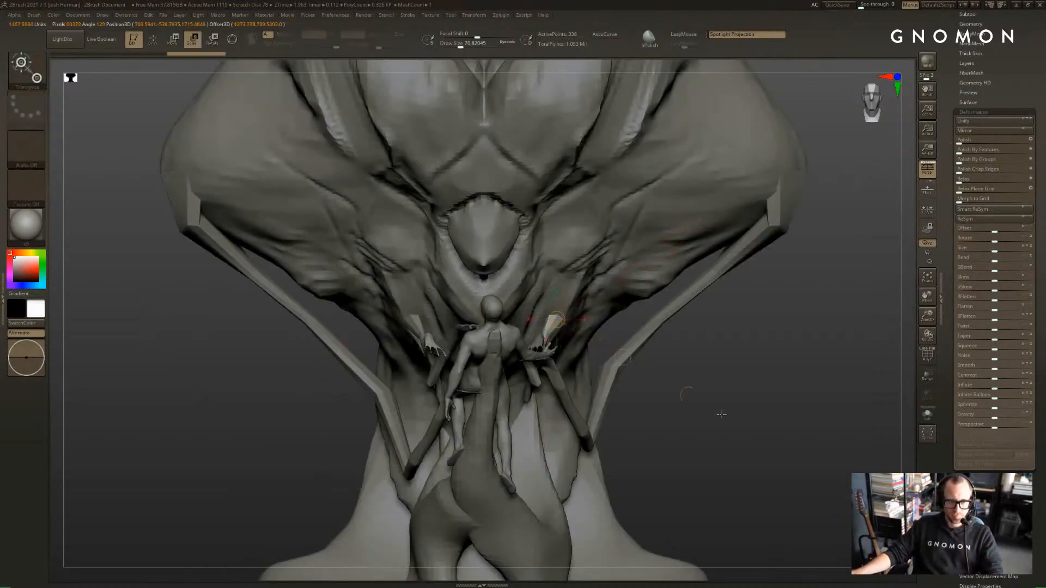
Isolate the duplicated arms to draw a transpose line from one shoulder, and bring the whole sculpture back in side view
{"action": "left_click_drag", "start_coordinate": [990, 79], "coordinate": [1023, 114]}
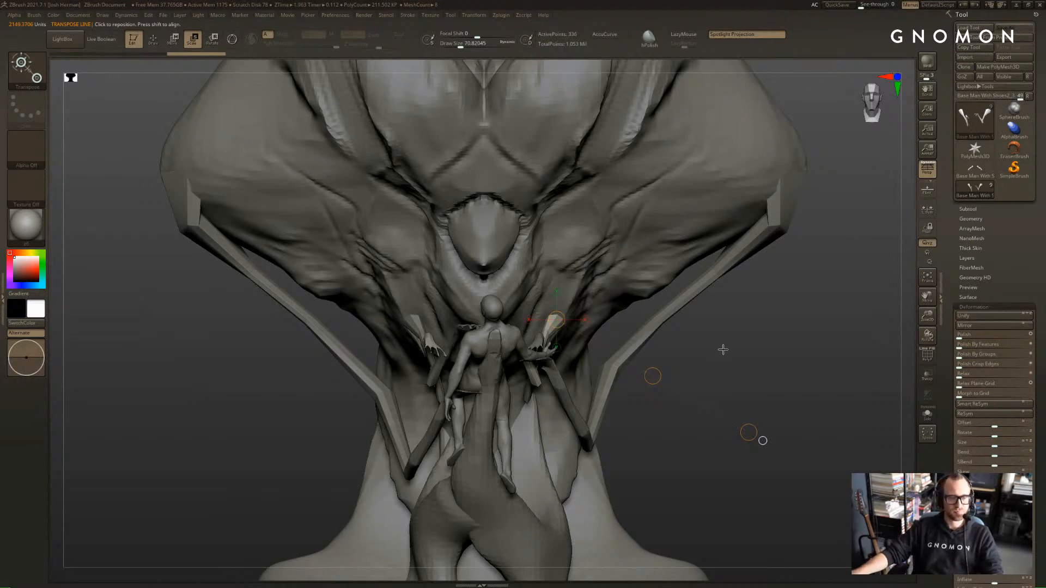
{"action": "left_click_drag", "start_coordinate": [723, 350], "coordinate": [708, 330]}
{"action": "key", "text": "alt+s"}
{"action": "left_click_drag", "start_coordinate": [568, 294], "coordinate": [688, 366]}
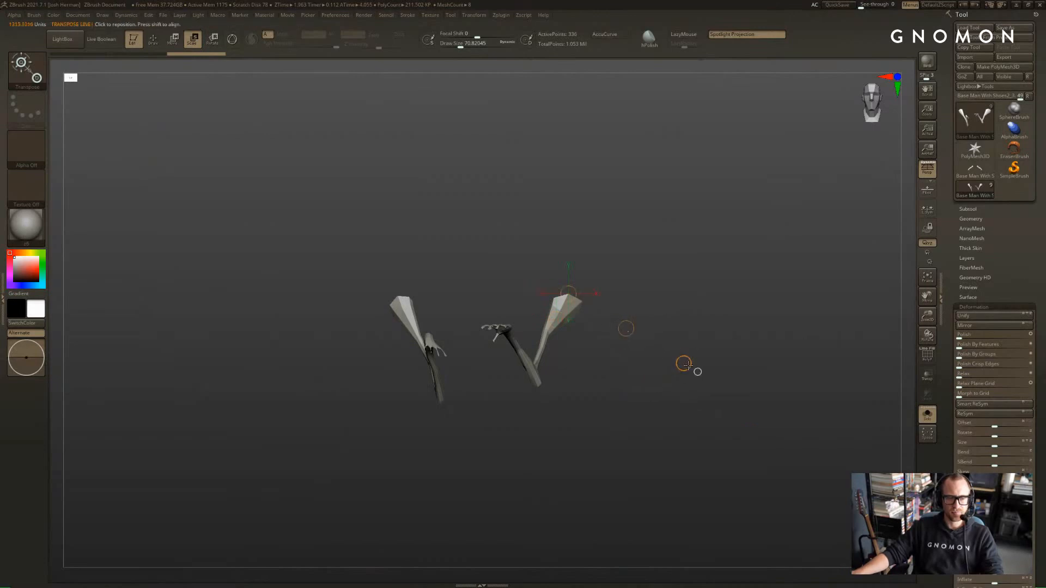
{"action": "key", "text": "alt+s"}
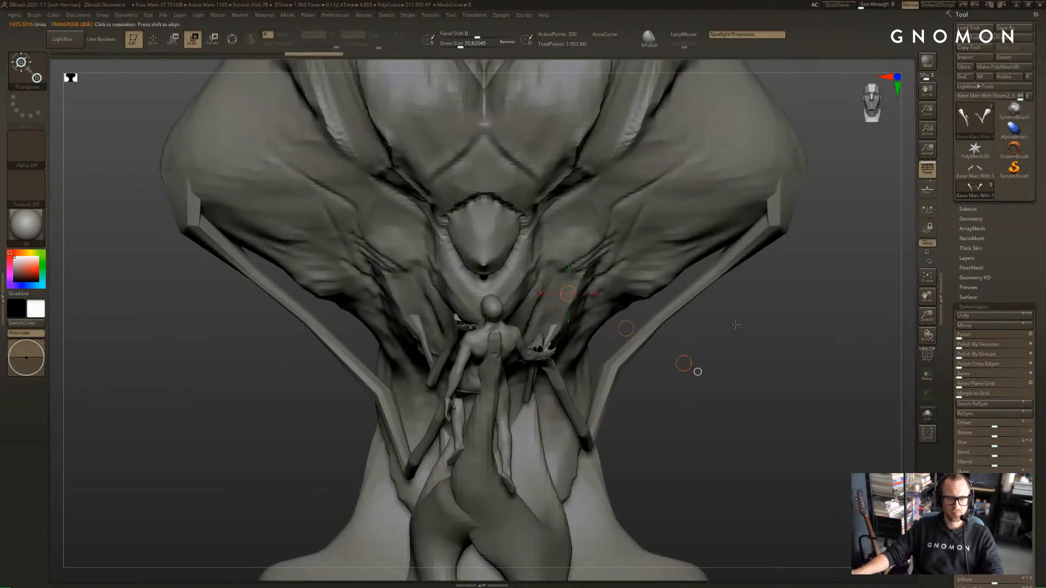
{"action": "left_click_drag", "start_coordinate": [689, 367], "coordinate": [709, 328]}
{"action": "right_click_drag", "start_coordinate": [709, 328], "coordinate": [711, 324]}
{"action": "right_click_drag", "start_coordinate": [572, 381], "coordinate": [586, 363]}
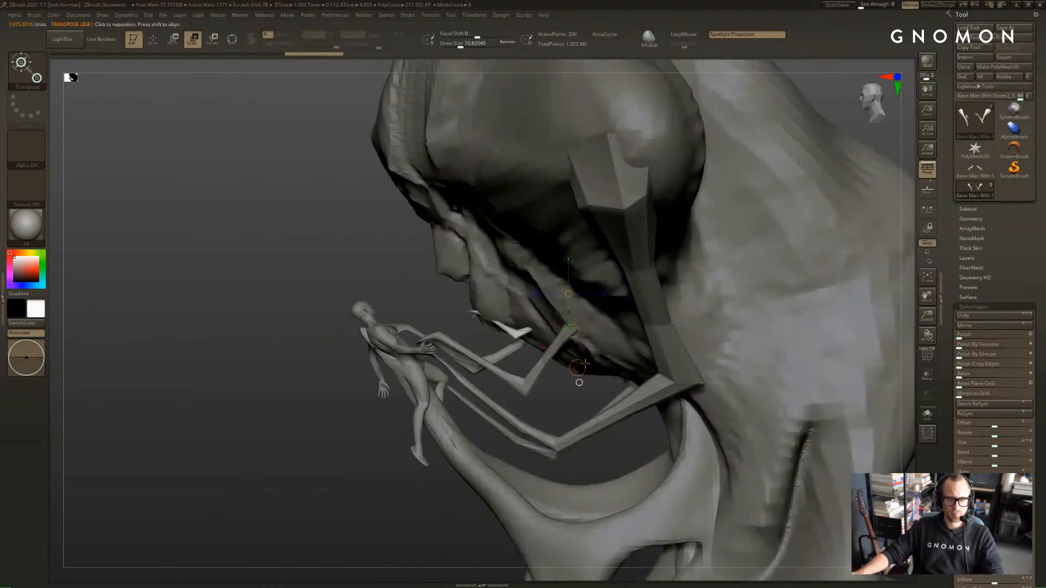
Move, scale down and rotate the duplicated arms so they tuck beneath the creature's mouth, reaching toward the small figure
{"action": "key", "text": "w"}
{"action": "mouse_move", "coordinate": [573, 331]}
{"action": "left_mouse_down"}
{"action": "mouse_move", "coordinate": [507, 322]}
{"action": "mouse_move", "coordinate": [520, 362]}
{"action": "mouse_move", "coordinate": [491, 260]}
{"action": "left_mouse_up"}
{"action": "key", "text": "e"}
{"action": "mouse_move", "coordinate": [521, 361]}
{"action": "left_mouse_down"}
{"action": "mouse_move", "coordinate": [516, 344]}
{"action": "mouse_move", "coordinate": [484, 328]}
{"action": "mouse_move", "coordinate": [492, 351]}
{"action": "mouse_move", "coordinate": [516, 360]}
{"action": "mouse_move", "coordinate": [507, 304]}
{"action": "left_mouse_up"}
{"action": "key", "text": "w"}
{"action": "key", "text": "r"}
{"action": "left_click_drag", "start_coordinate": [476, 388], "coordinate": [486, 345]}
{"action": "key", "text": "w"}
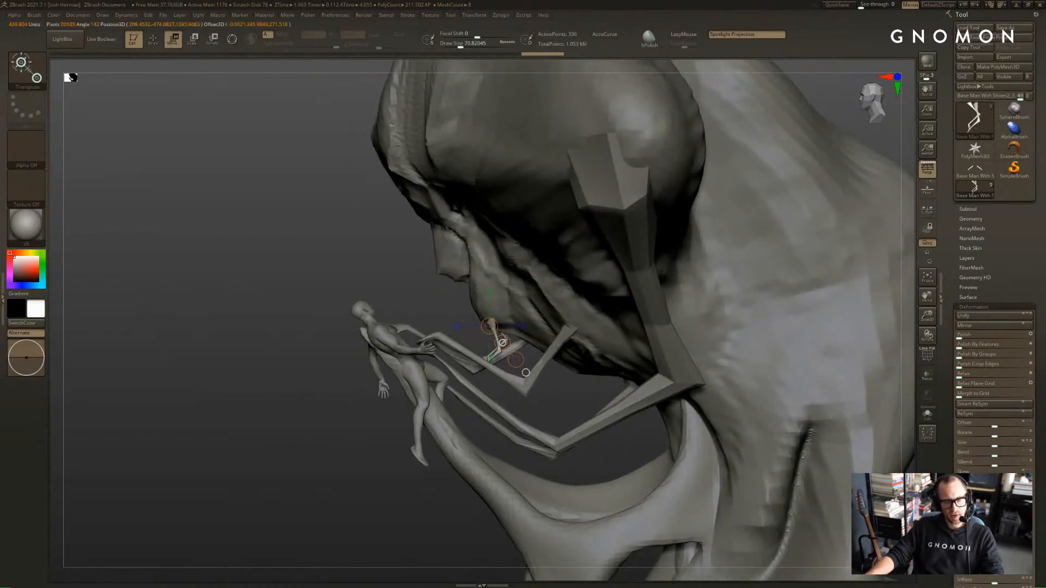
Examine the sculpture's side profile as a black silhouette and compare it with the sketch in Photoshop
{"action": "key", "text": "v"}
{"action": "key", "text": "q"}
{"action": "left_click_drag", "start_coordinate": [352, 443], "coordinate": [425, 353], "text": "alt"}
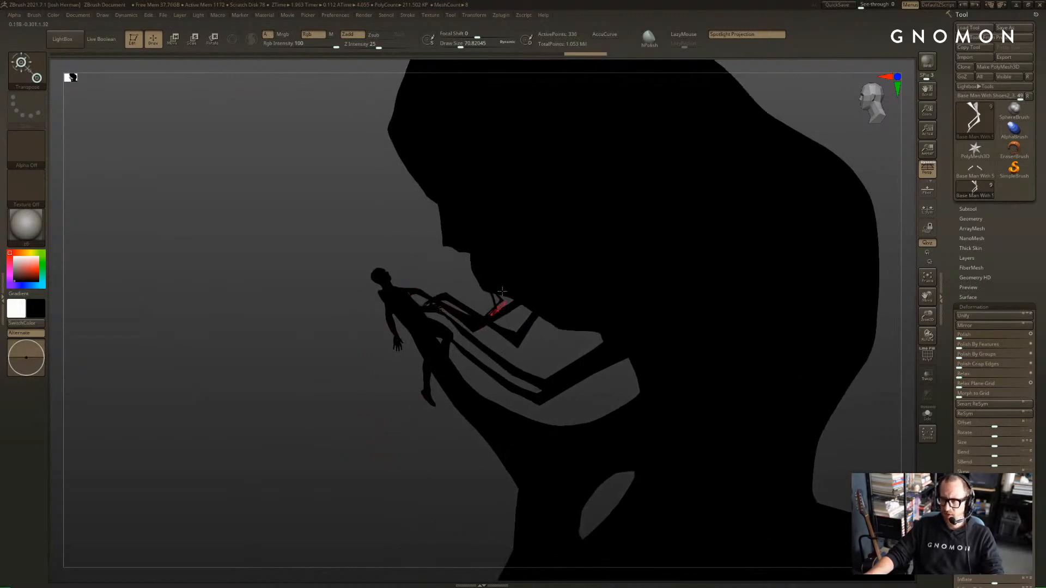
{"action": "left_click_drag", "start_coordinate": [302, 362], "coordinate": [444, 246]}
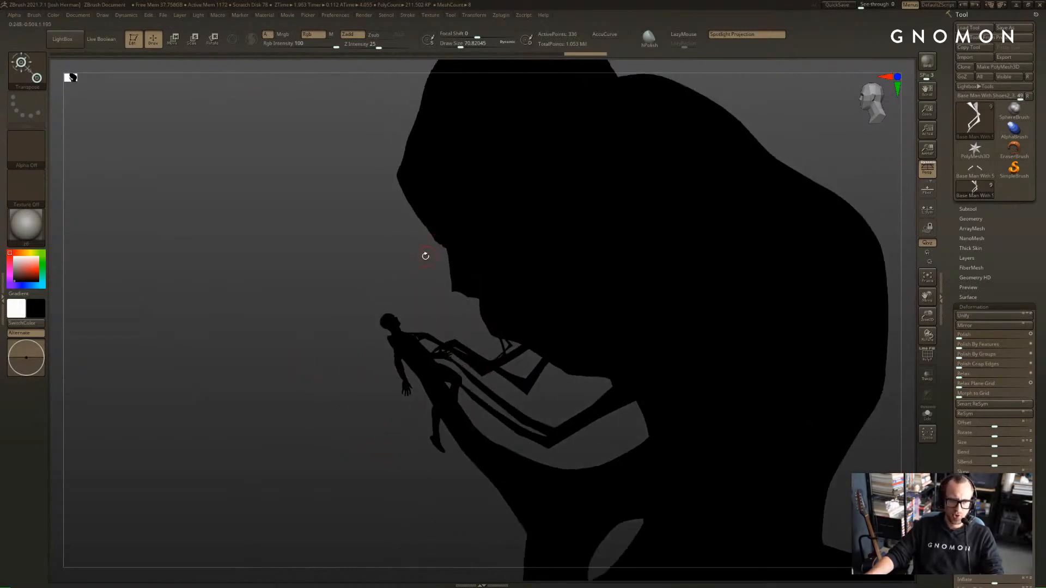
{"action": "key", "text": "alt+Tab"}
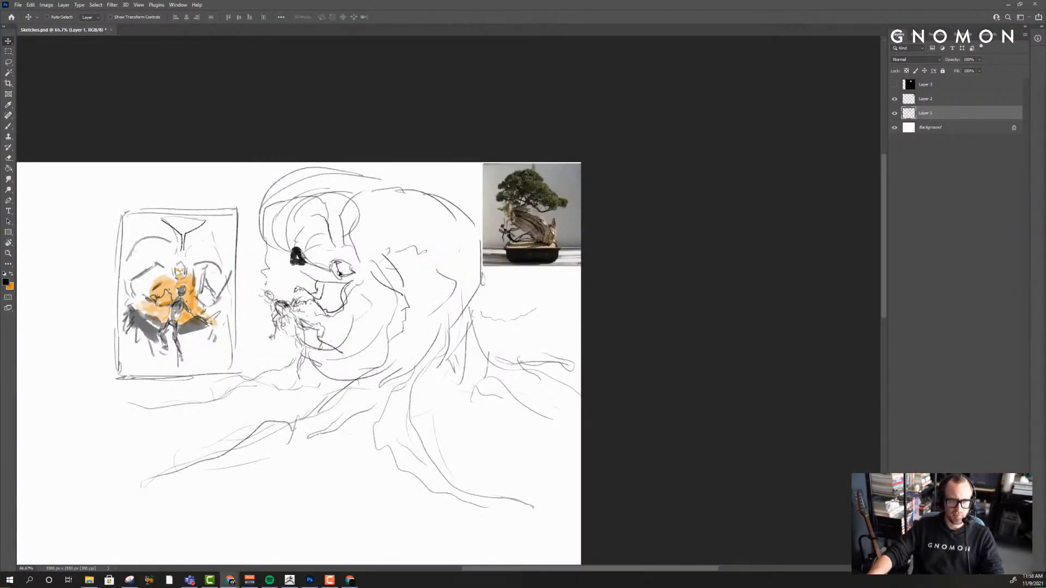
{"action": "key", "text": "alt+Tab"}
Duplicate the Base Man With Shoes2_3 arms subtool beneath the mouth
{"action": "left_click", "coordinate": [428, 209], "text": "alt"}
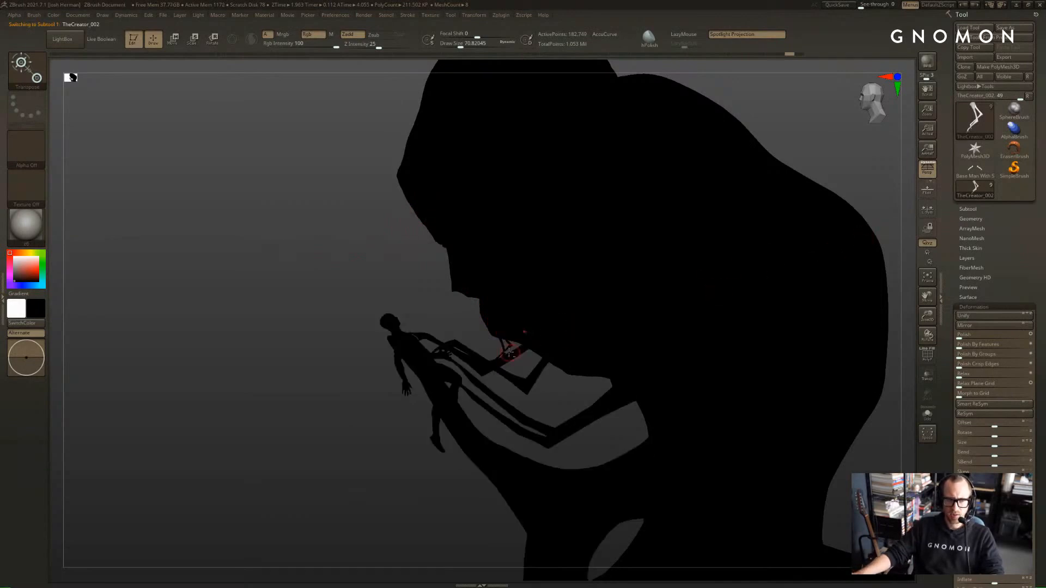
{"action": "left_click", "coordinate": [509, 353], "text": "alt"}
{"action": "left_click", "coordinate": [968, 209]}
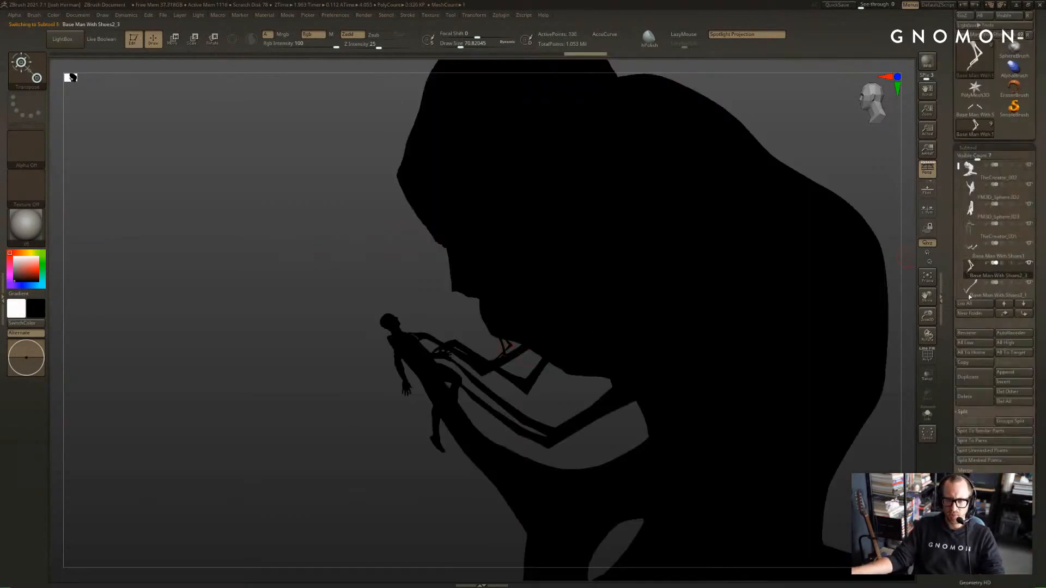
{"action": "left_click", "coordinate": [968, 377]}
Move and rotate the new copy of the arms into the space in front of the creature's brow
{"action": "key", "text": "w"}
{"action": "mouse_move", "coordinate": [553, 344]}
{"action": "left_mouse_down"}
{"action": "mouse_move", "coordinate": [574, 407]}
{"action": "mouse_move", "coordinate": [446, 279]}
{"action": "left_mouse_up"}
{"action": "key", "text": "r"}
{"action": "mouse_move", "coordinate": [384, 224]}
{"action": "left_mouse_down"}
{"action": "mouse_move", "coordinate": [432, 229]}
{"action": "mouse_move", "coordinate": [419, 191]}
{"action": "left_mouse_up"}
{"action": "key", "text": "w"}
{"action": "left_click_drag", "start_coordinate": [432, 228], "coordinate": [308, 229]}
{"action": "key", "text": "r"}
{"action": "left_click_drag", "start_coordinate": [432, 229], "coordinate": [431, 207]}
{"action": "key", "text": "w"}
{"action": "key", "text": "q"}
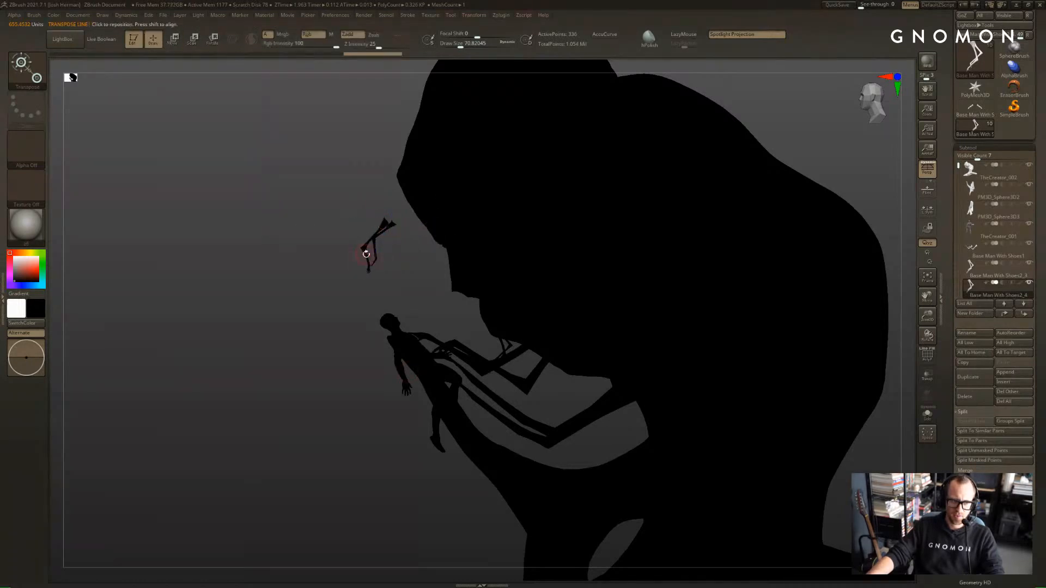
Hide one arm of the copy and try posing the other to hang from the brow above the small figure's head
{"action": "left_click", "coordinate": [368, 262], "text": "ctrl+shift"}
{"action": "key", "text": "w"}
{"action": "mouse_move", "coordinate": [411, 231]}
{"action": "left_mouse_down"}
{"action": "mouse_move", "coordinate": [459, 212]}
{"action": "mouse_move", "coordinate": [397, 233]}
{"action": "mouse_move", "coordinate": [437, 287]}
{"action": "mouse_move", "coordinate": [370, 260]}
{"action": "mouse_move", "coordinate": [426, 283]}
{"action": "mouse_move", "coordinate": [377, 289]}
{"action": "left_mouse_up"}
{"action": "key", "text": "e"}
{"action": "key", "text": "r"}
{"action": "key", "text": "q"}
{"action": "key", "text": "s"}
{"action": "key", "text": "w"}
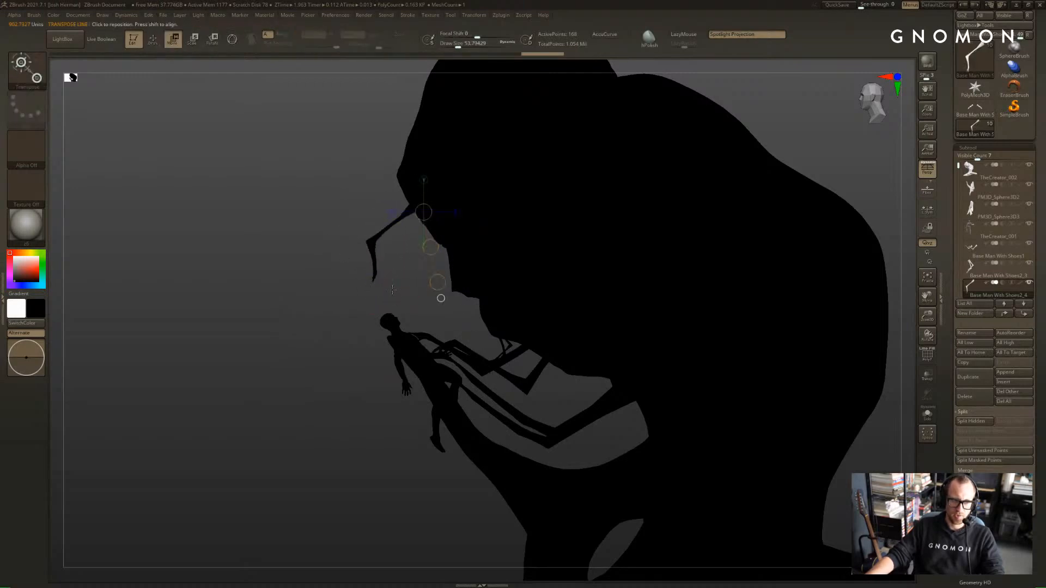
{"action": "key", "text": "q"}
{"action": "key", "text": "r"}
{"action": "left_click_drag", "start_coordinate": [416, 212], "coordinate": [418, 215]}
{"action": "mouse_move", "coordinate": [437, 282]}
{"action": "left_mouse_down"}
{"action": "mouse_move", "coordinate": [413, 293]}
{"action": "mouse_move", "coordinate": [478, 299]}
{"action": "mouse_move", "coordinate": [442, 309]}
{"action": "mouse_move", "coordinate": [474, 311]}
{"action": "left_mouse_up"}
{"action": "key", "text": "q"}
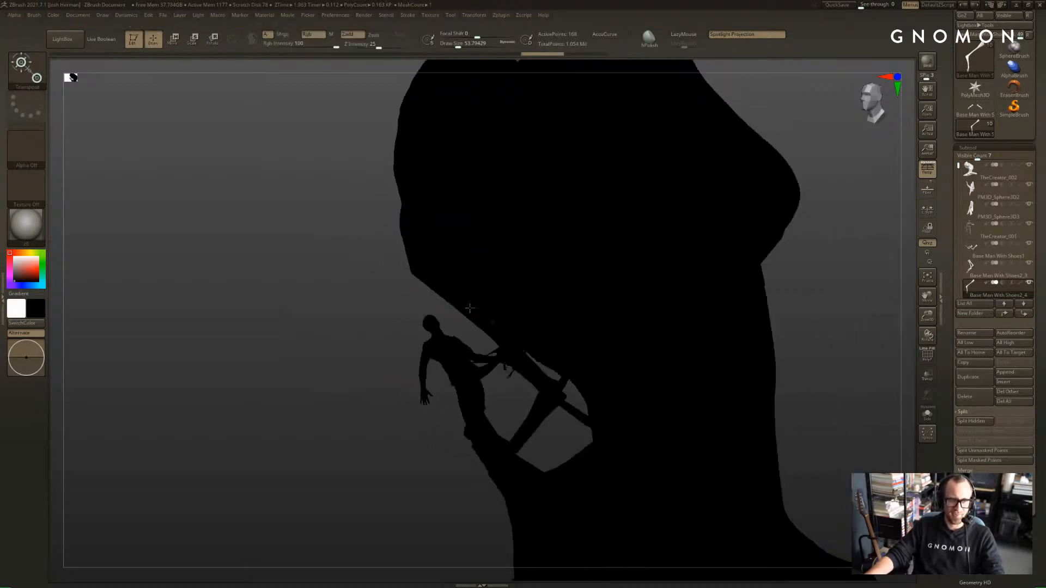
Restore the shaded display and, from the front, try moving and rotating the arm outward to the side of the brow
{"action": "key", "text": "v"}
{"action": "left_click_drag", "start_coordinate": [336, 343], "coordinate": [363, 342], "text": "shift"}
{"action": "key", "text": "w"}
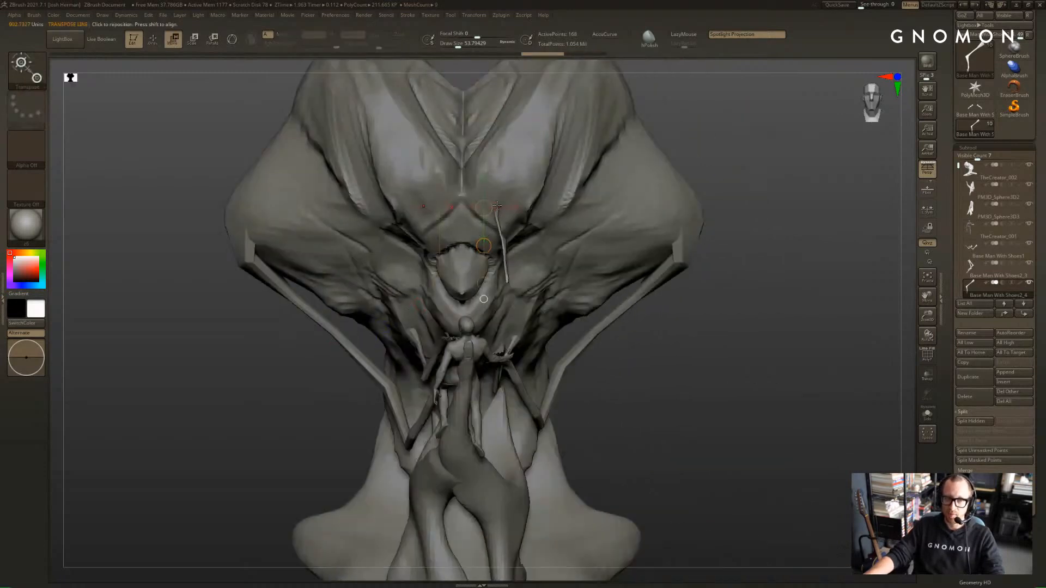
{"action": "left_click_drag", "start_coordinate": [497, 206], "coordinate": [536, 299]}
{"action": "key", "text": "r"}
{"action": "left_click_drag", "start_coordinate": [518, 254], "coordinate": [566, 244]}
{"action": "key", "text": "w"}
{"action": "left_click_drag", "start_coordinate": [539, 201], "coordinate": [528, 278]}
{"action": "key", "text": "r"}
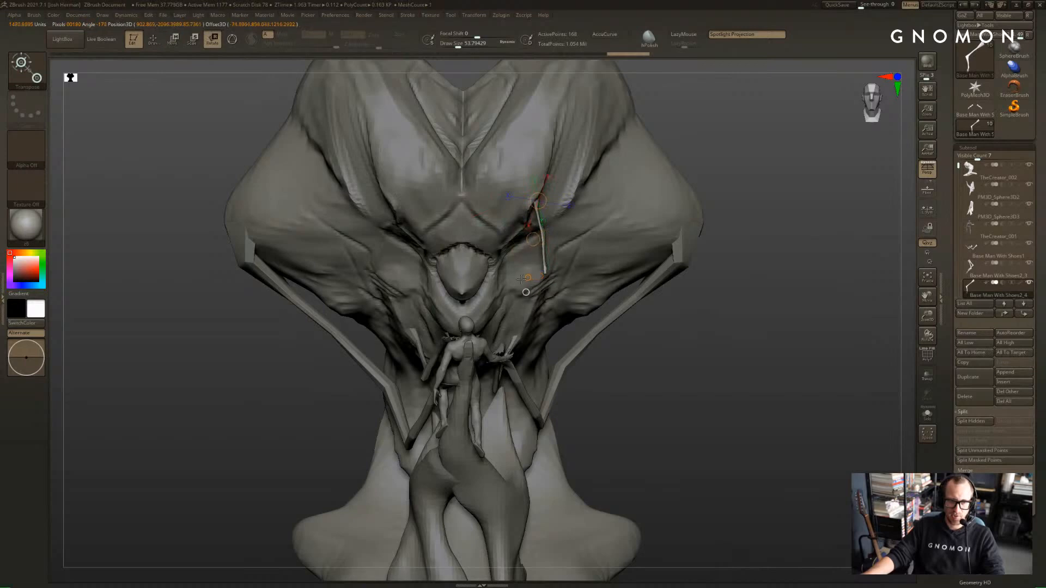
Delete the extra arm subtool hanging from the creature's brow
{"action": "right_click_drag", "start_coordinate": [654, 300], "coordinate": [564, 317]}
{"action": "key", "text": "q"}
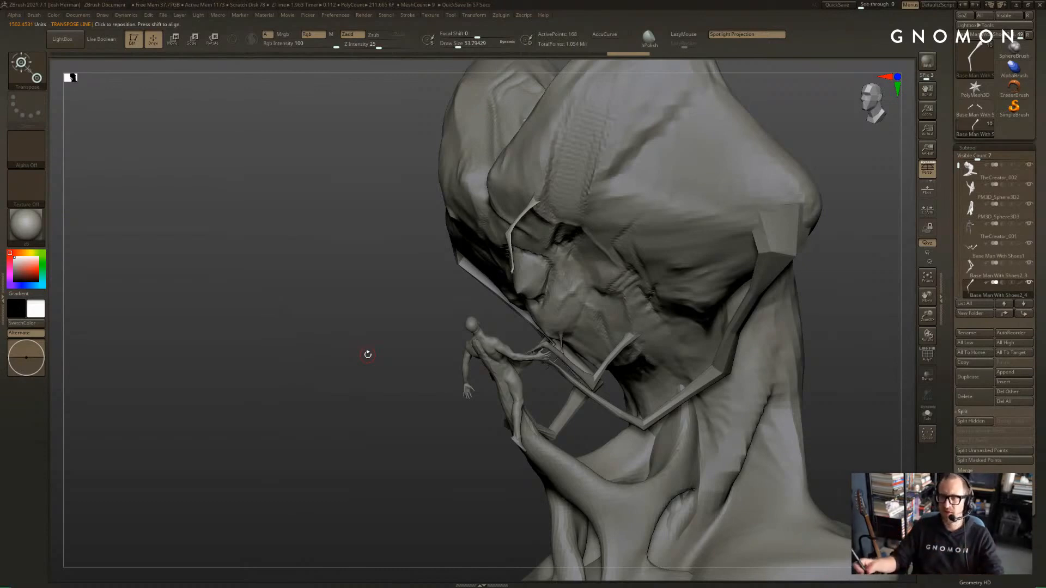
{"action": "mouse_move", "coordinate": [368, 355]}
{"action": "left_mouse_down", "text": "alt"}
{"action": "mouse_move", "coordinate": [364, 374]}
{"action": "mouse_move", "coordinate": [345, 332]}
{"action": "mouse_move", "coordinate": [305, 316]}
{"action": "left_mouse_up", "text": "alt"}
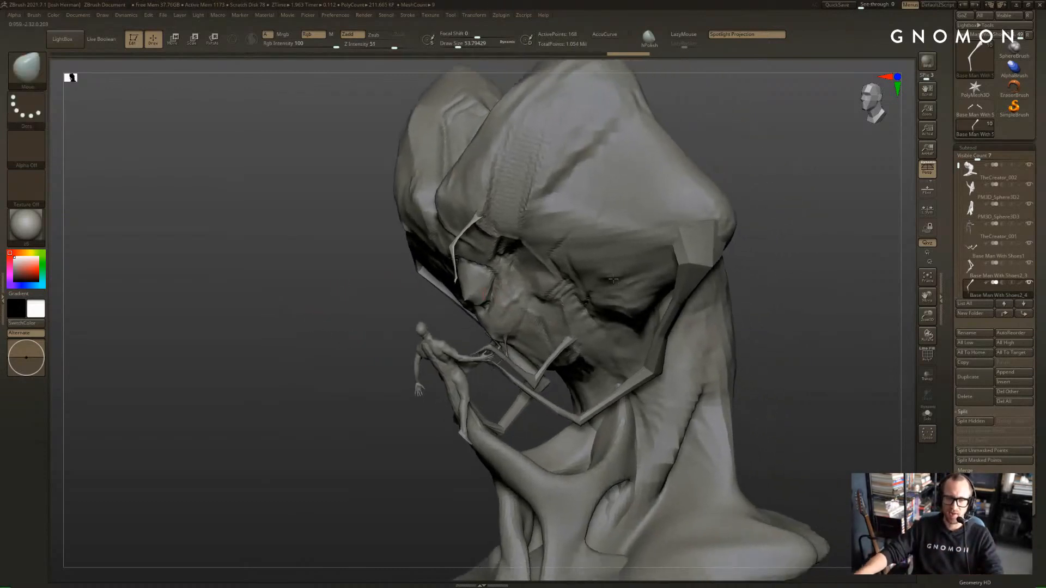
{"action": "left_click", "coordinate": [971, 398]}
{"action": "left_click", "coordinate": [900, 415]}
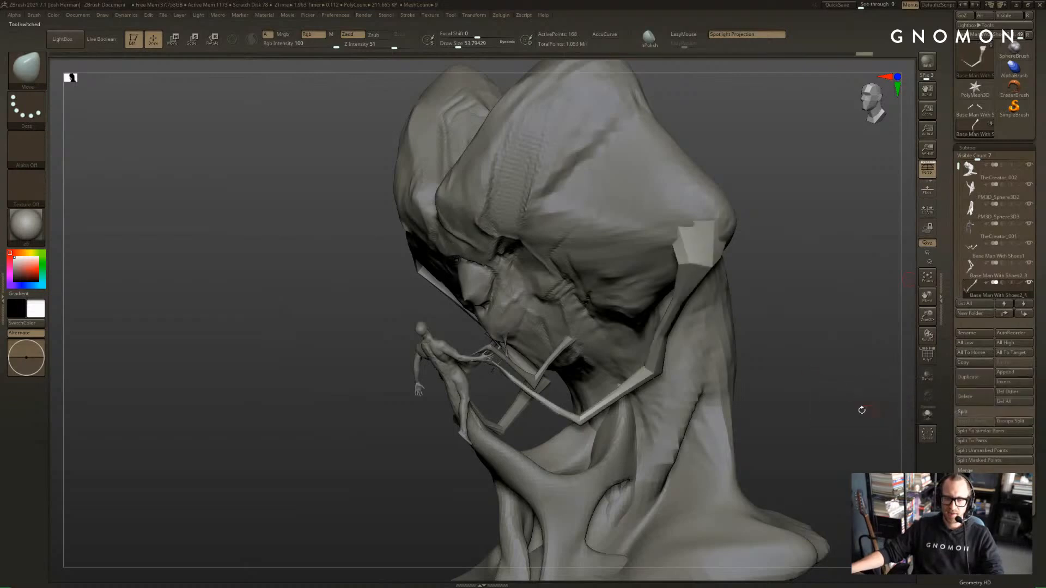
{"action": "left_click_drag", "start_coordinate": [839, 393], "coordinate": [815, 371], "text": "alt"}
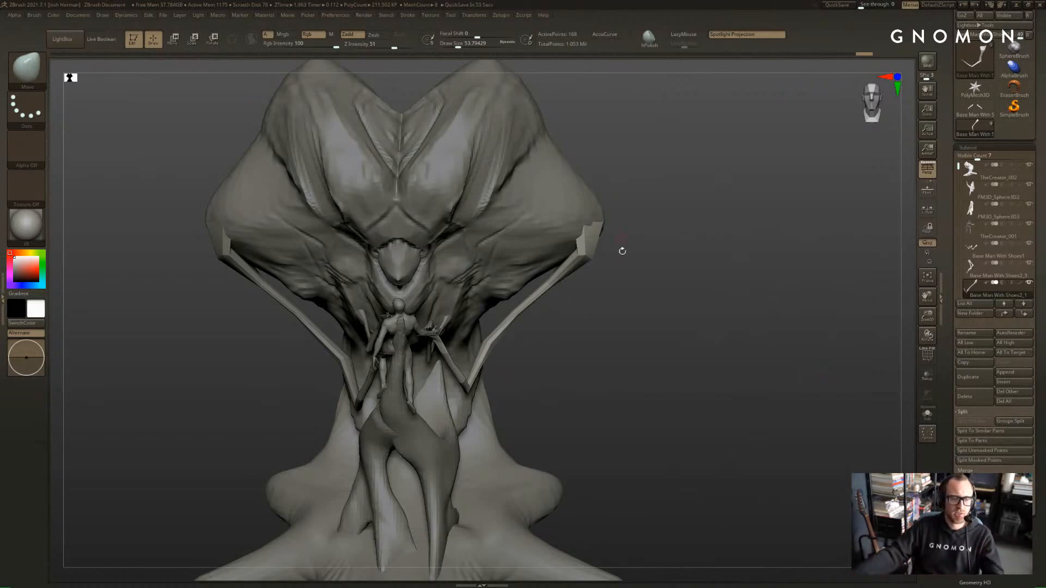
Select the PM3D_Sphere3D2 support subtool and examine the whole sculpture from front and side, including its black silhouette
{"action": "mouse_move", "coordinate": [622, 252]}
{"action": "left_mouse_down"}
{"action": "mouse_move", "coordinate": [602, 334]}
{"action": "mouse_move", "coordinate": [638, 303]}
{"action": "mouse_move", "coordinate": [610, 327]}
{"action": "left_mouse_up"}
{"action": "left_click", "coordinate": [441, 337], "text": "alt"}
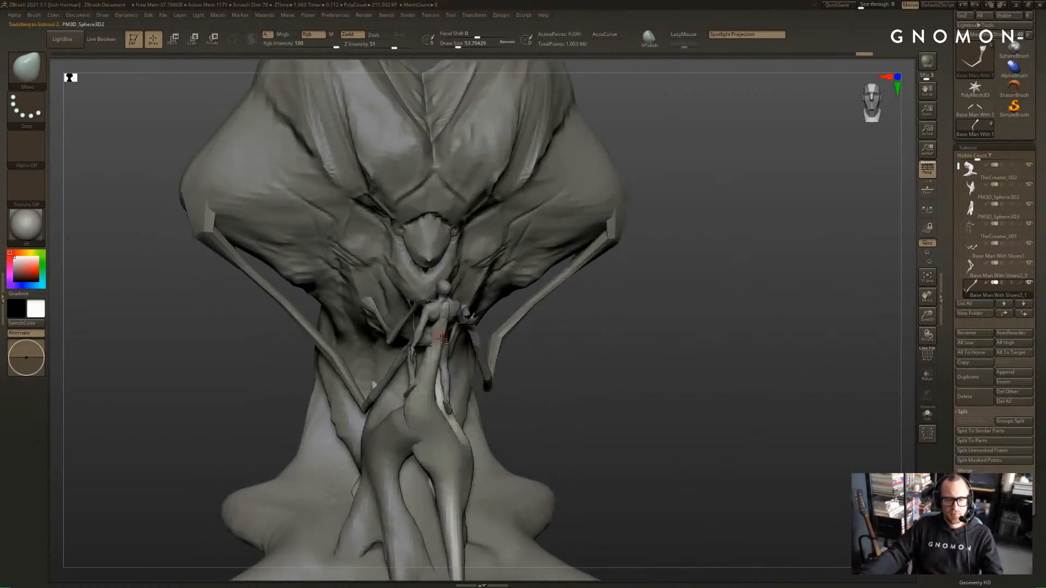
{"action": "key", "text": "shift"}
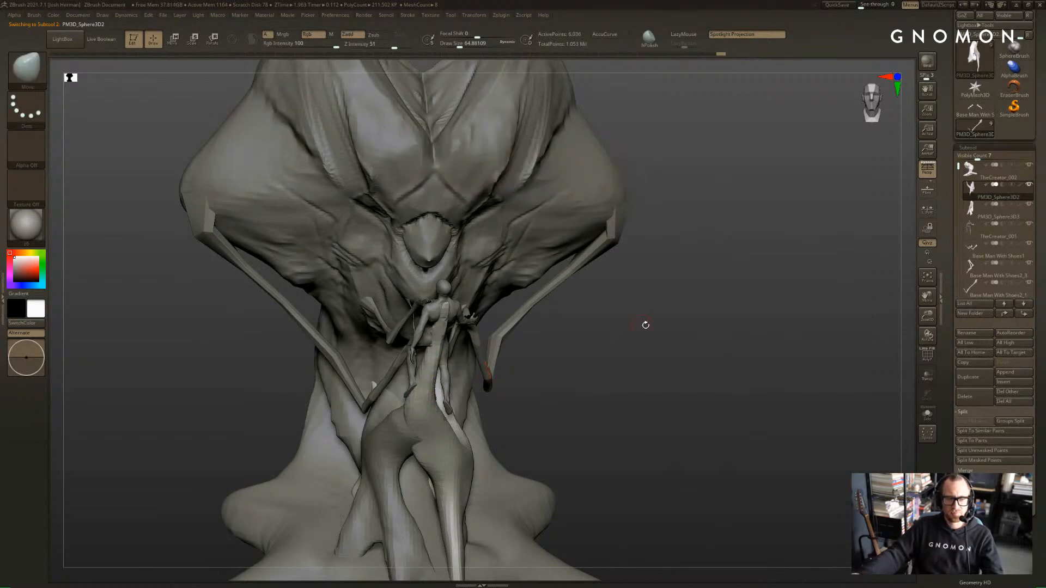
{"action": "mouse_move", "coordinate": [646, 325]}
{"action": "left_mouse_down"}
{"action": "mouse_move", "coordinate": [622, 329]}
{"action": "mouse_move", "coordinate": [782, 331]}
{"action": "left_mouse_up"}
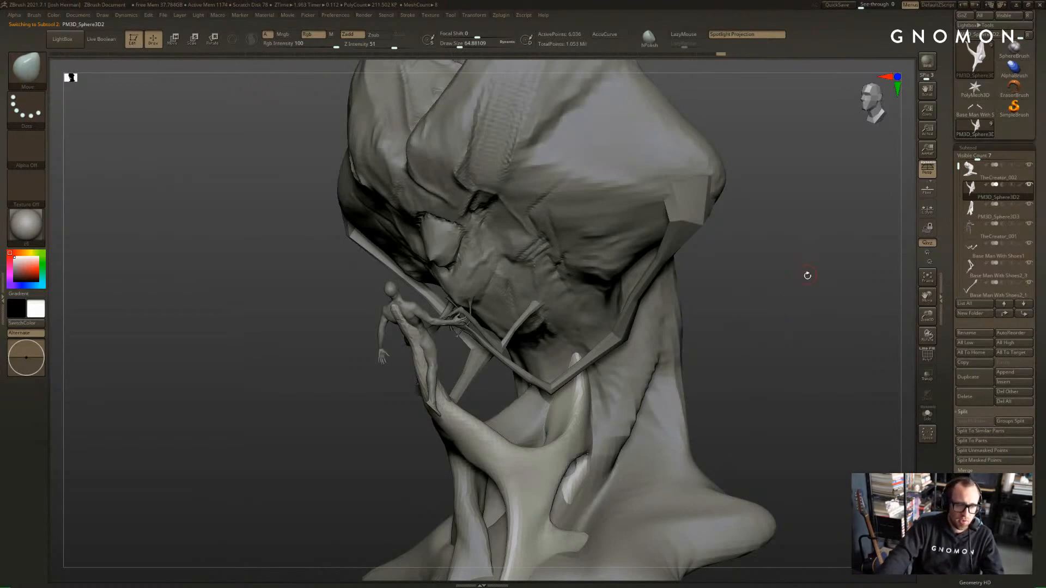
{"action": "left_click_drag", "start_coordinate": [808, 275], "coordinate": [755, 281]}
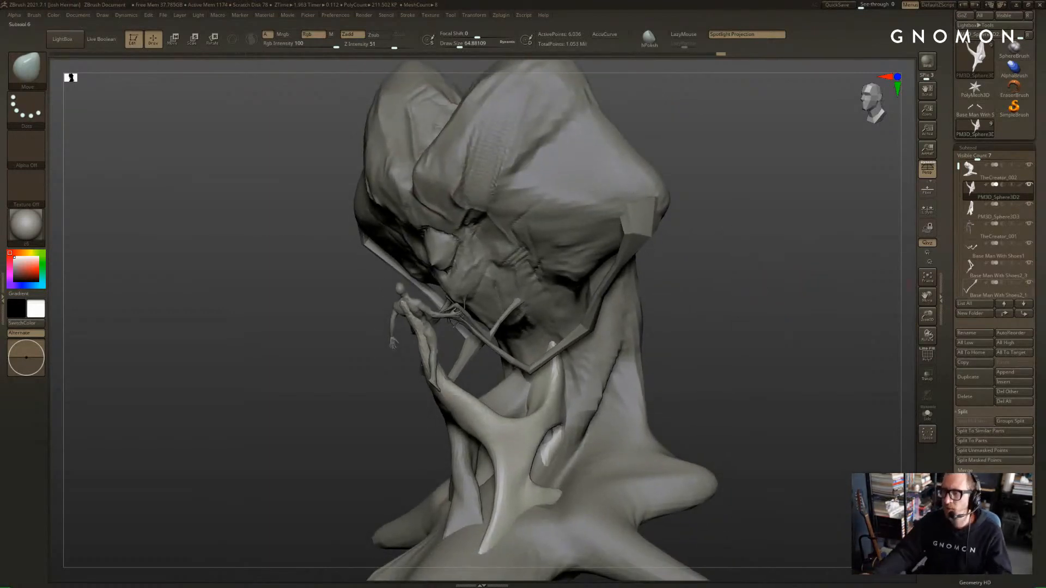
{"action": "mouse_move", "coordinate": [821, 311]}
{"action": "left_mouse_down"}
{"action": "mouse_move", "coordinate": [799, 310]}
{"action": "mouse_move", "coordinate": [770, 284]}
{"action": "left_mouse_up"}
{"action": "key", "text": "v"}
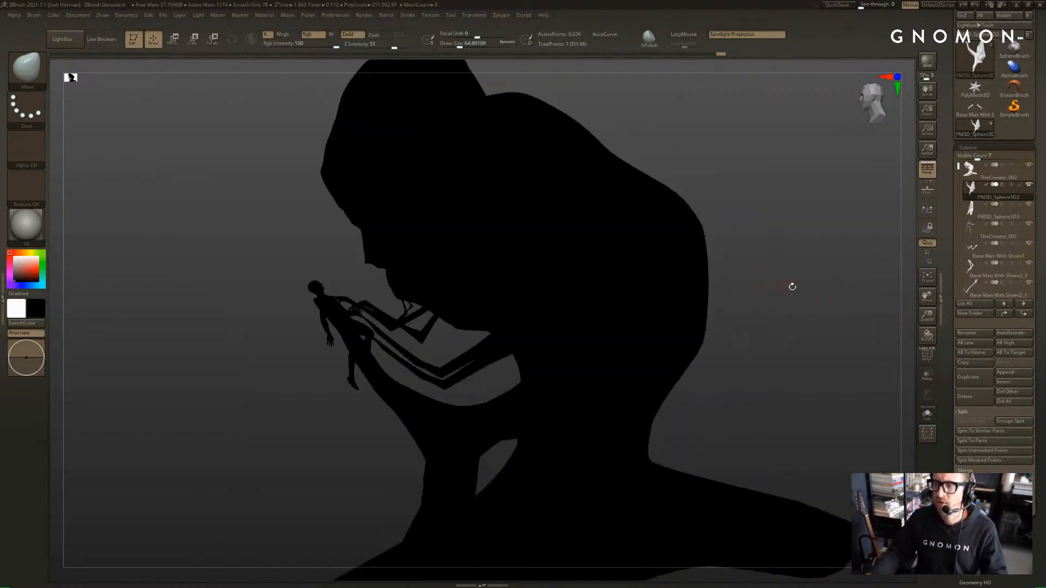